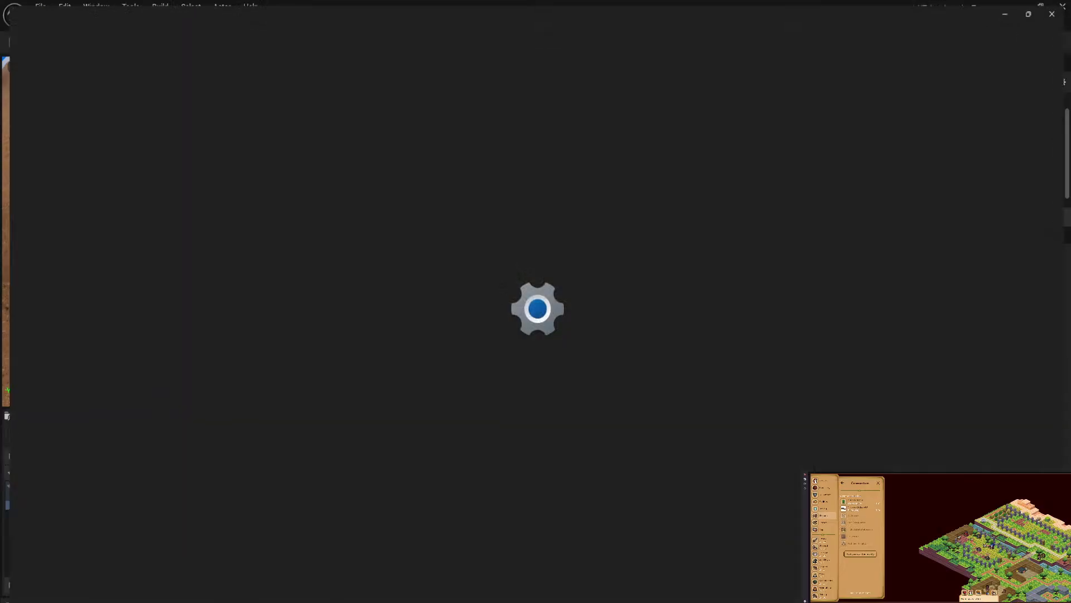
drag(708, 15, 342, 0)
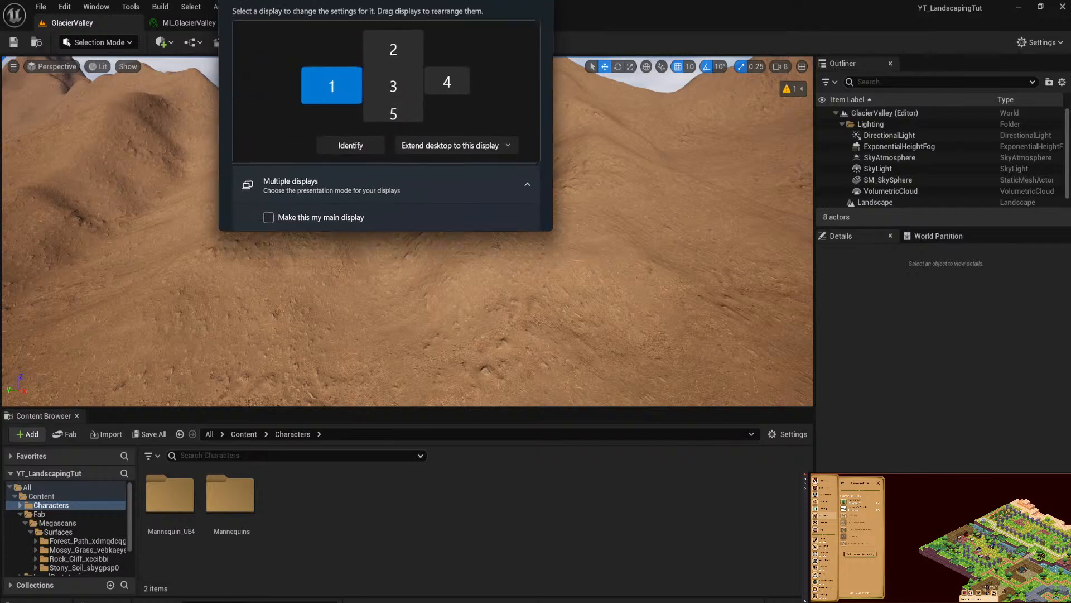
drag(440, 0, 607, 130)
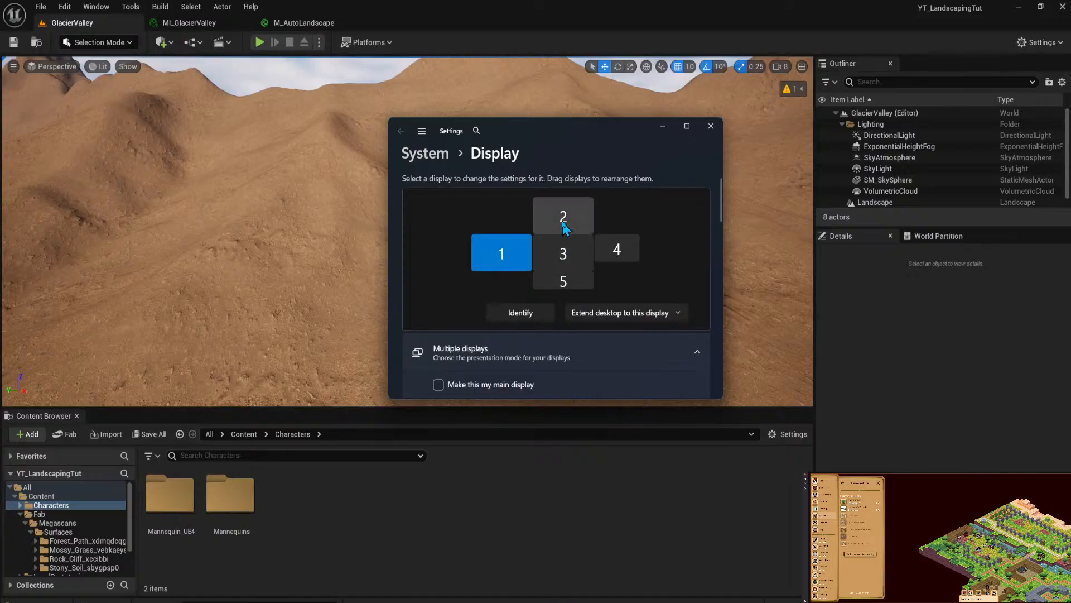
drag(565, 130, 565, 0)
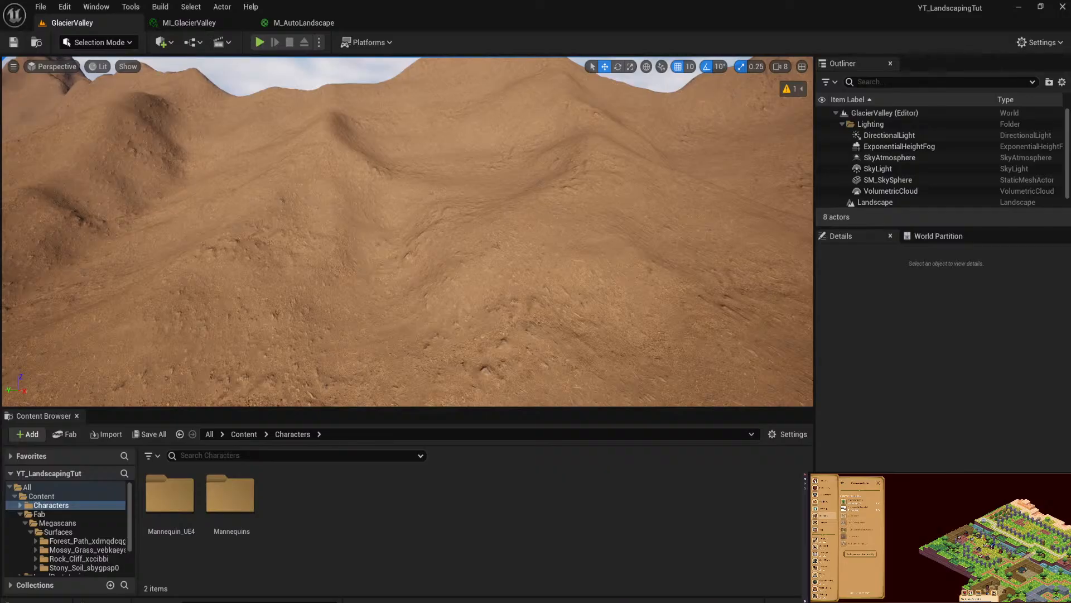
Resolve the pending warning flagged in the GlacierValley level viewport.
click(792, 88)
click(784, 105)
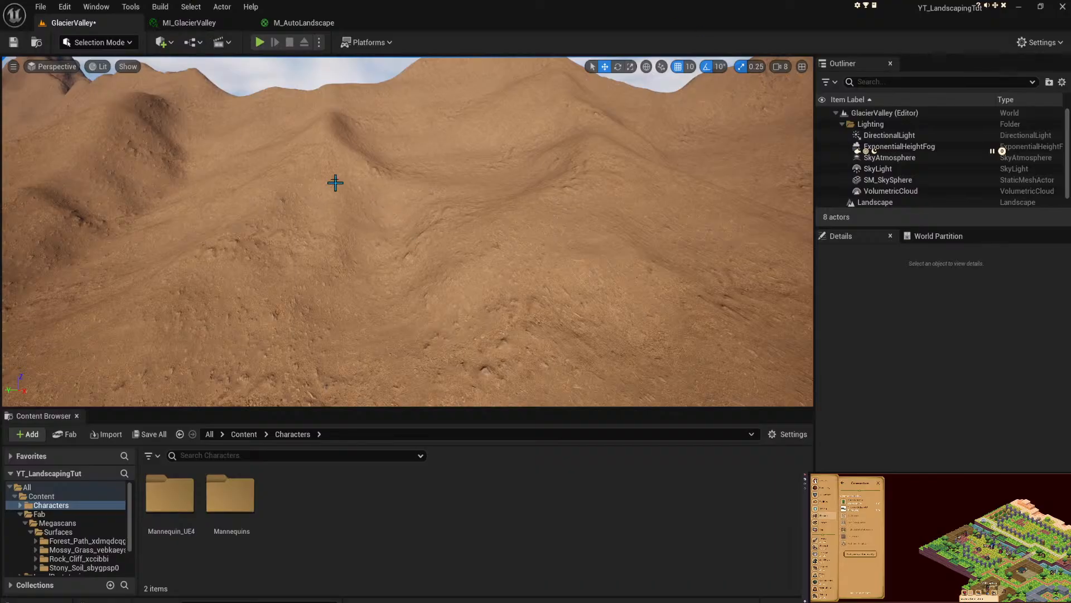
Inspect the landscape's surface at close range, and look at the base color nodes in the M_AutoLandscape material graph.
right_drag(432, 205, 580, 192)
key(e)
key(w)
key(w)
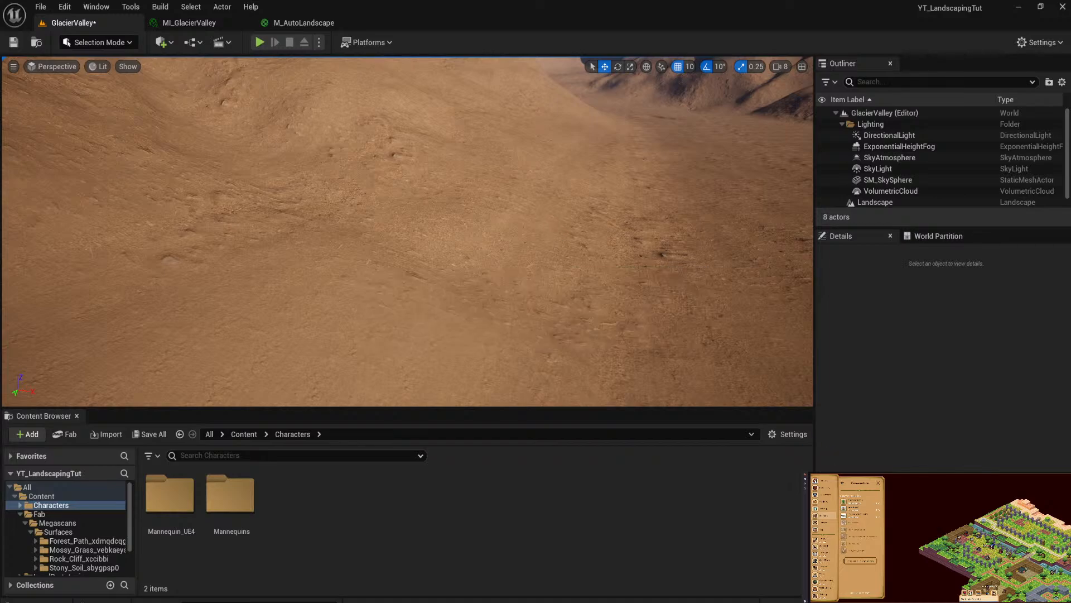
right_drag(616, 264, 623, 319)
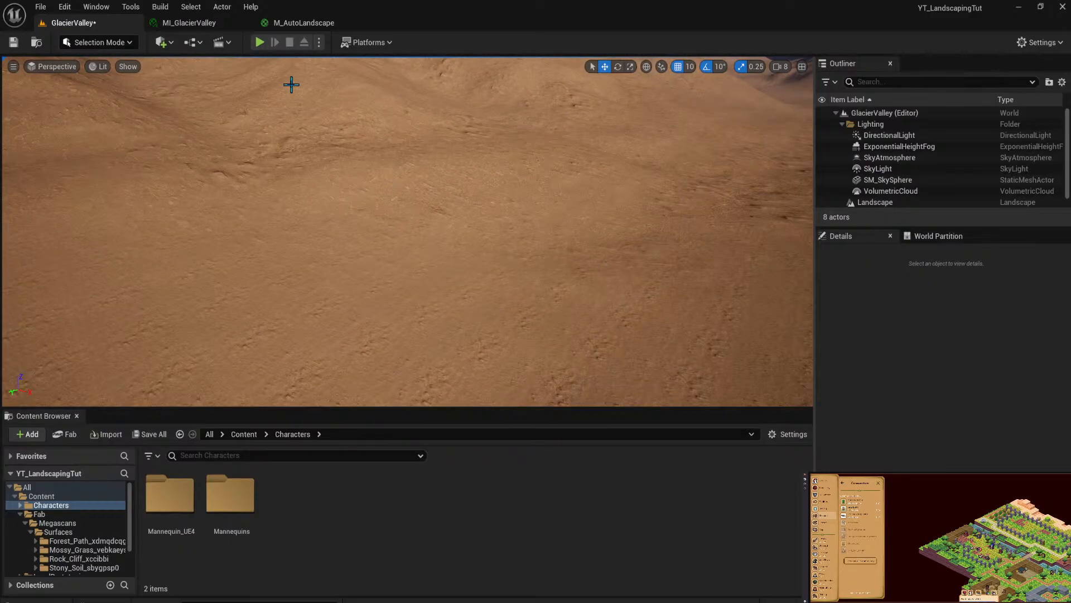
click(304, 22)
right_drag(407, 156, 764, 116)
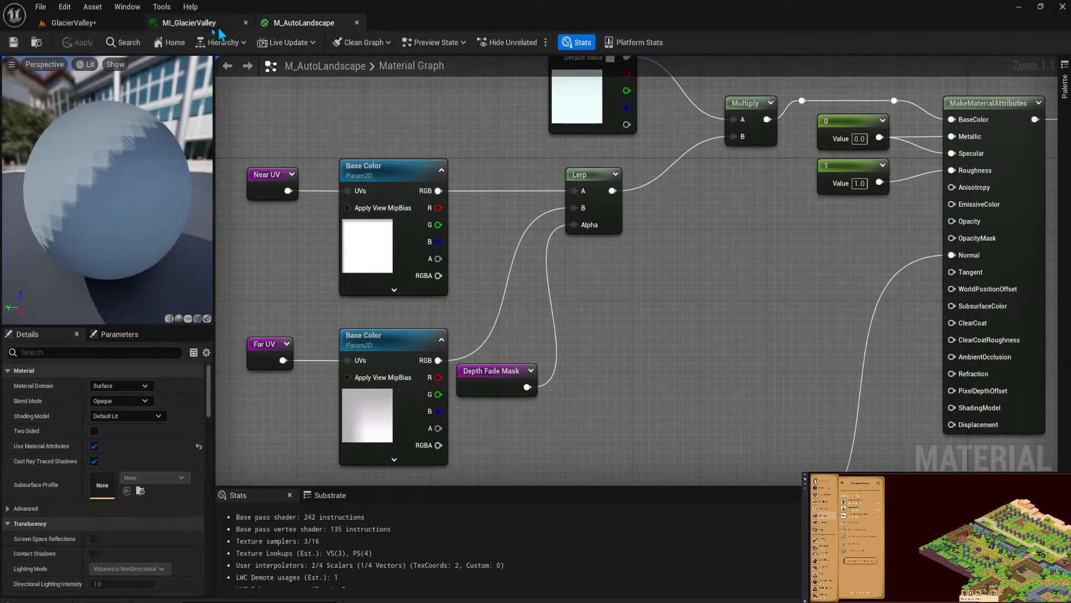
Detach the MI_GlacierValley material instance editor into its own window and place it on the right half of the screen.
click(189, 23)
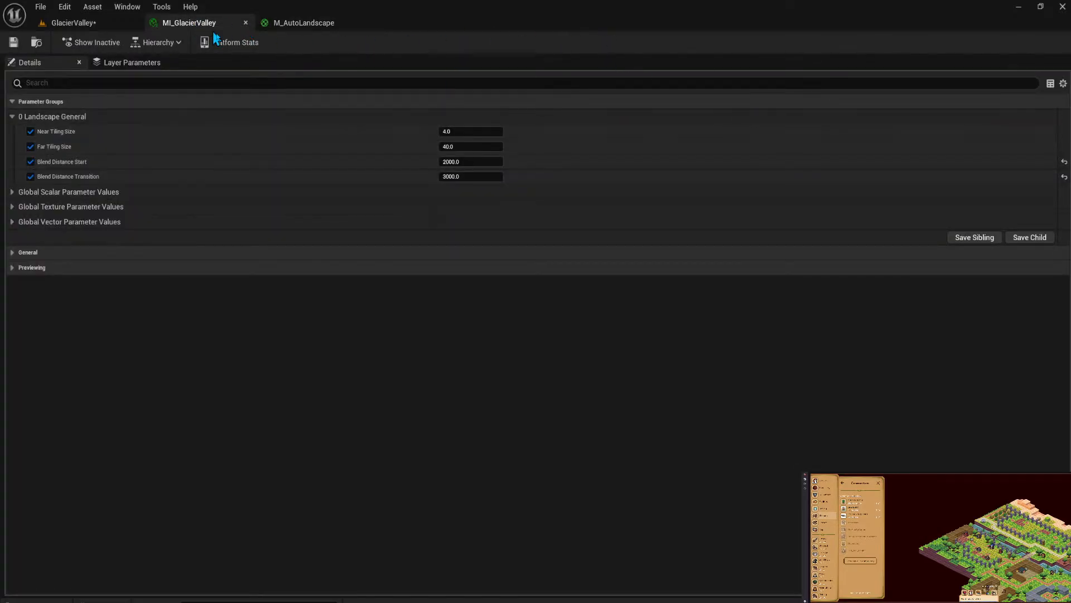
drag(212, 23, 589, 215)
drag(734, 219, 527, 40)
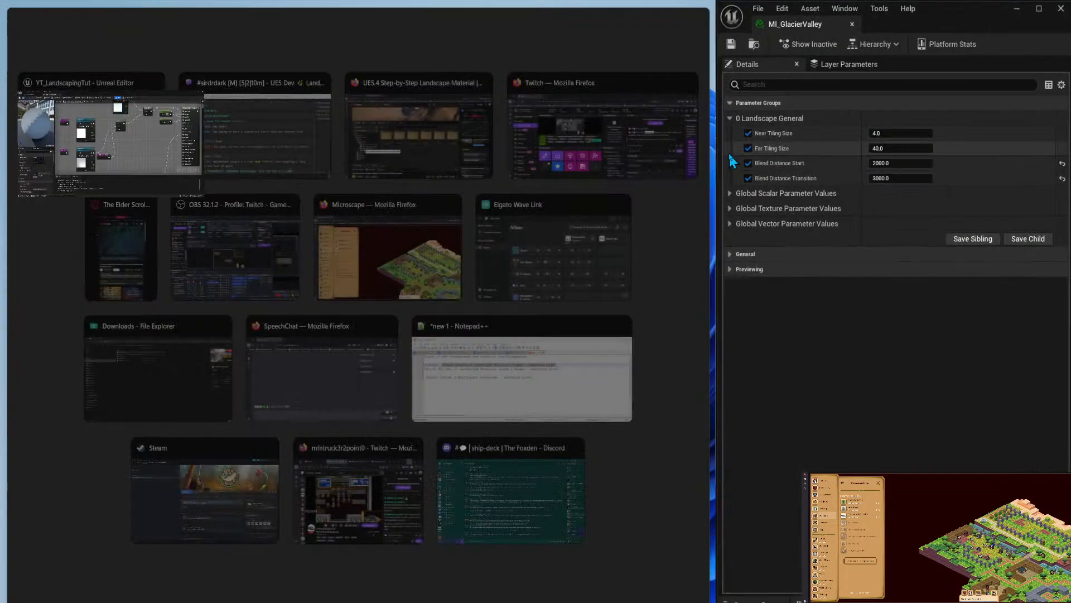
click(719, 209)
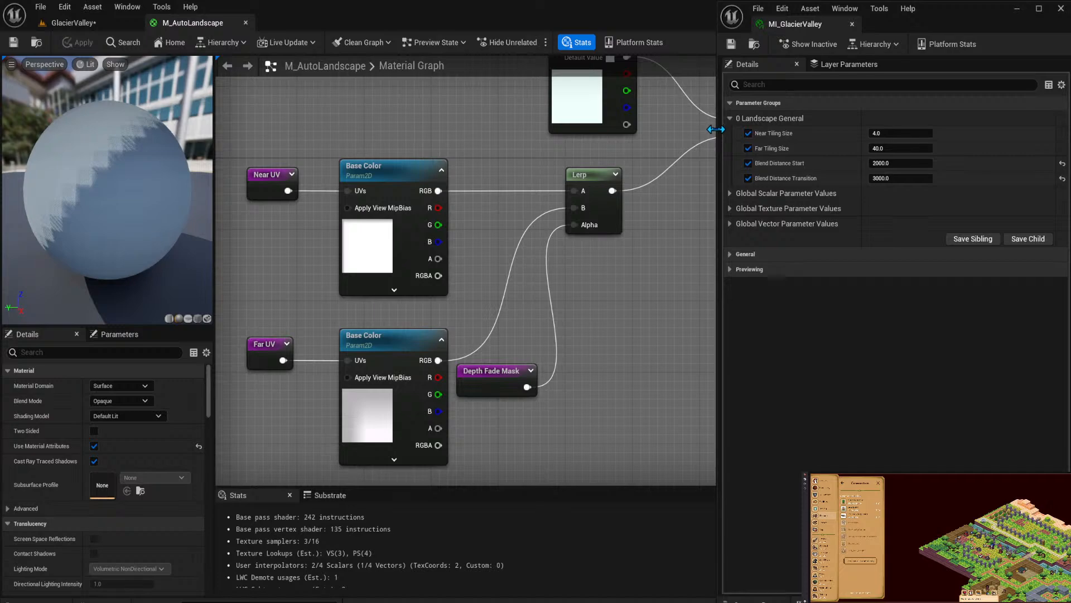
Snap the main Unreal Editor window to the left half of the screen beside the material instance window.
drag(715, 129, 759, 130)
drag(651, 17, 530, 52)
drag(719, 171, 758, 168)
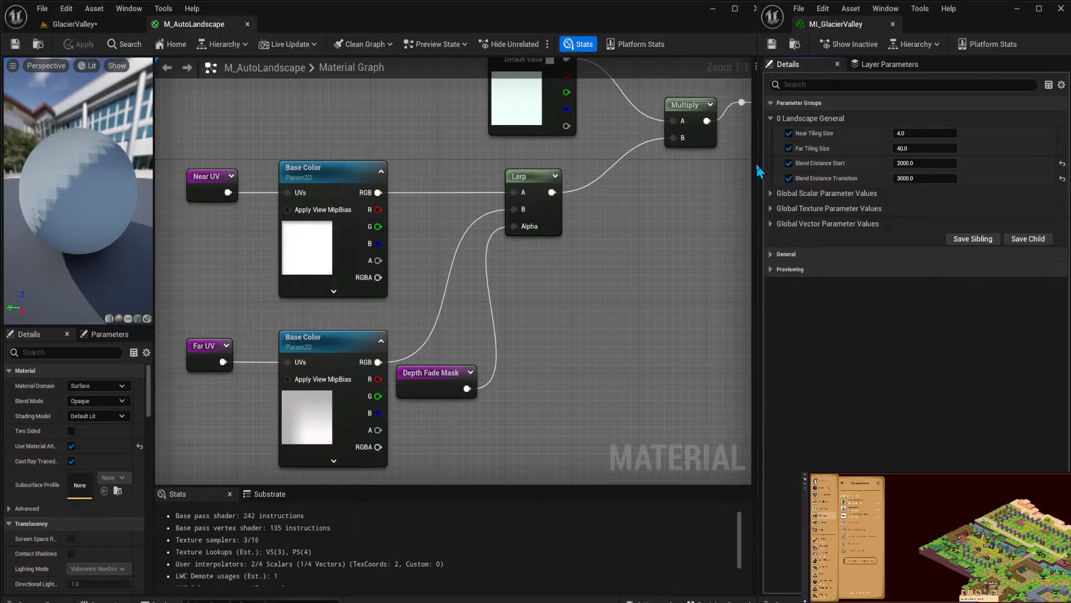
drag(754, 173, 779, 172)
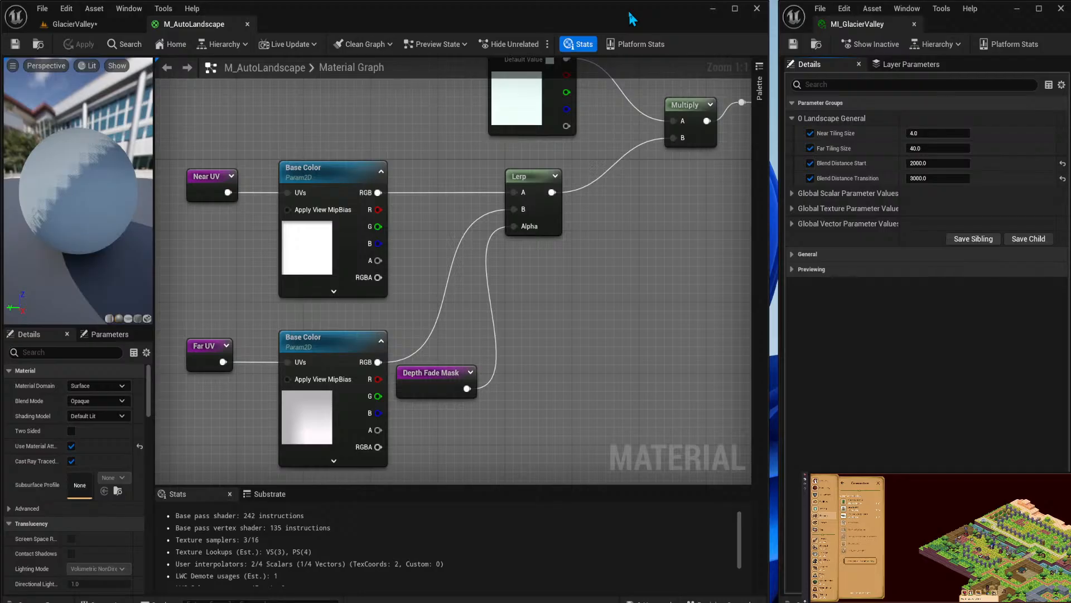
drag(626, 19, 498, 31)
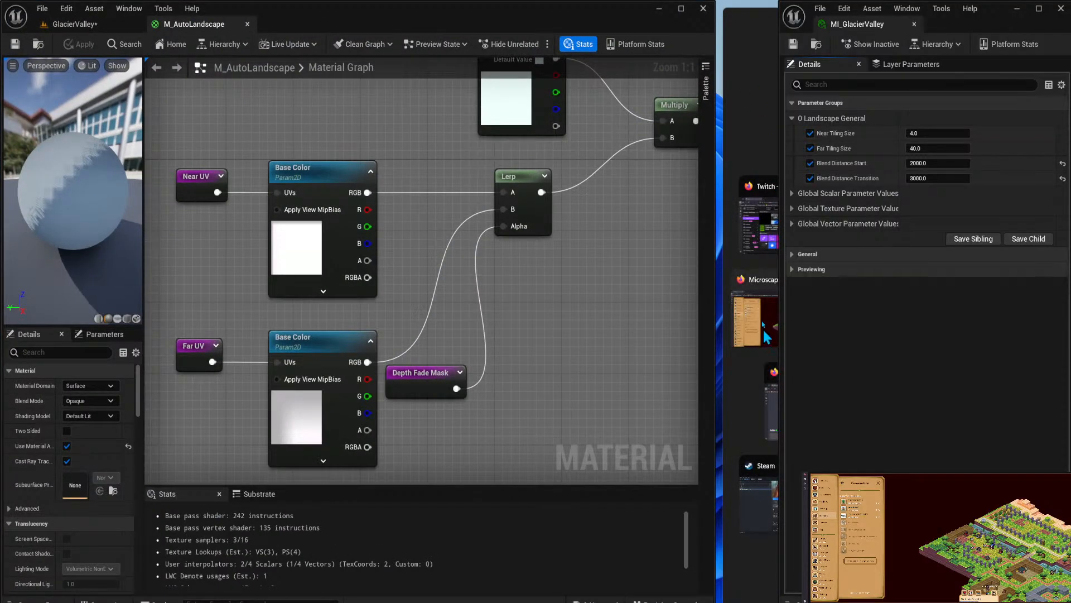
click(755, 96)
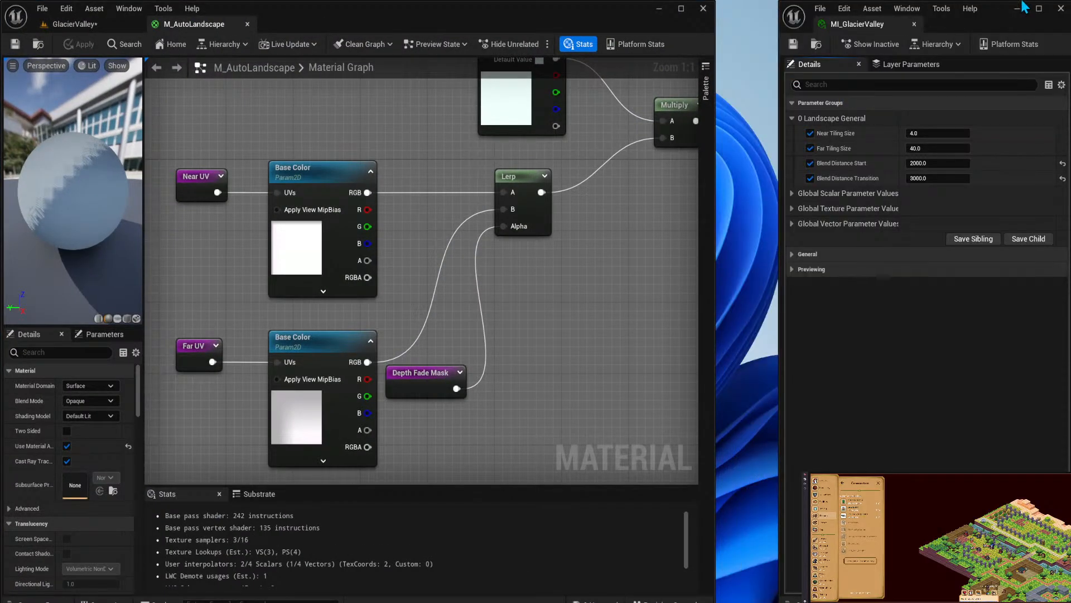
Snap the MI_GlacierValley window back to the right side of the screen and widen the main editor's share beside it.
drag(1004, 12, 467, 219)
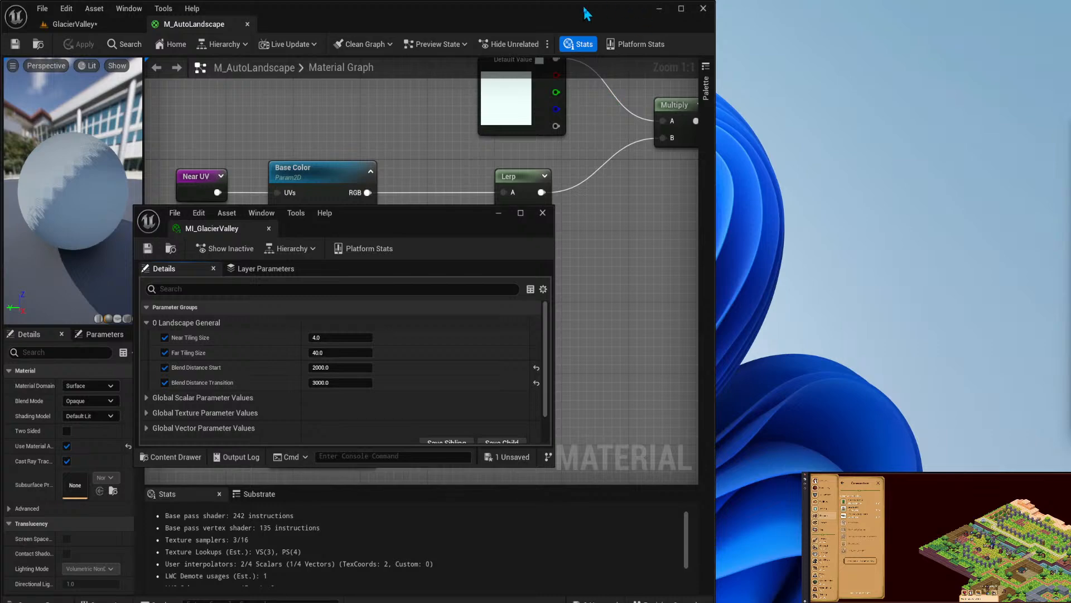
mouse_move(502, 25)
mouse_down()
mouse_move(513, 25)
mouse_move(503, 6)
mouse_move(503, 39)
mouse_up()
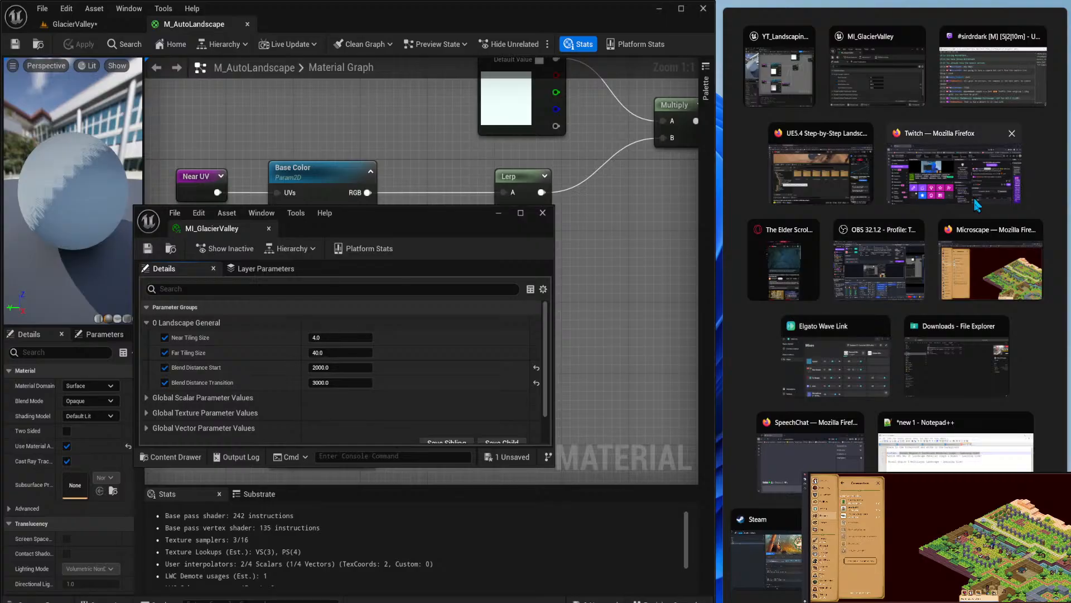
drag(463, 227, 982, 149)
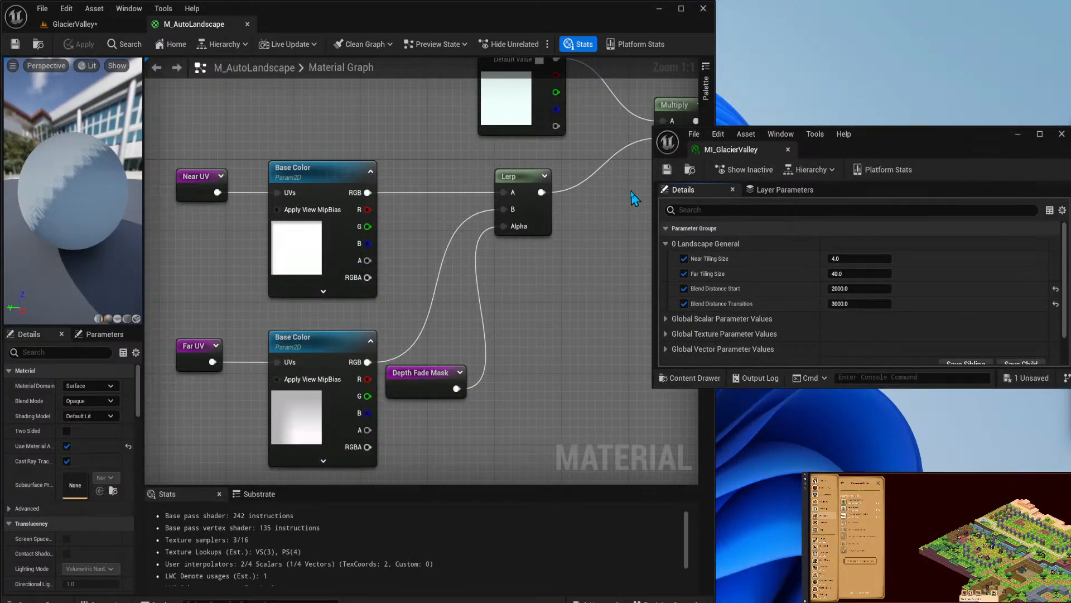
drag(653, 192, 720, 192)
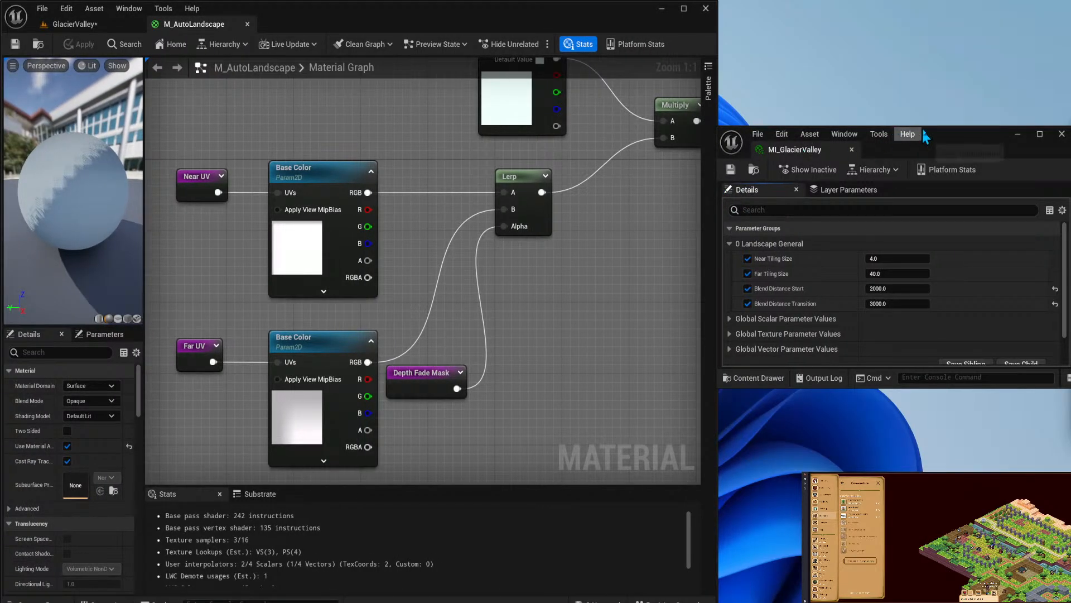
drag(922, 127, 963, 1)
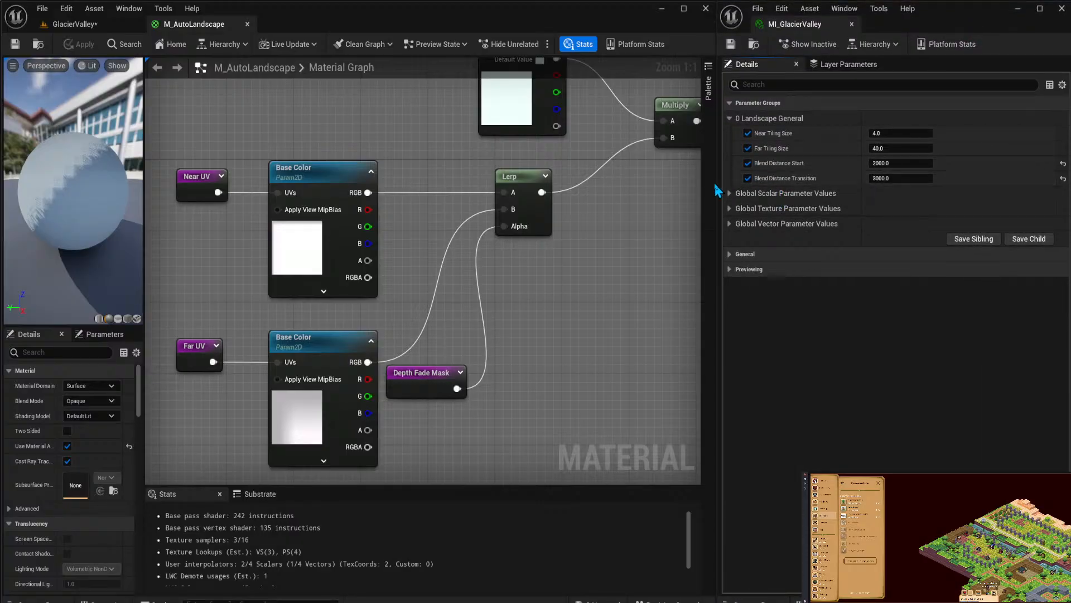
drag(717, 182, 777, 186)
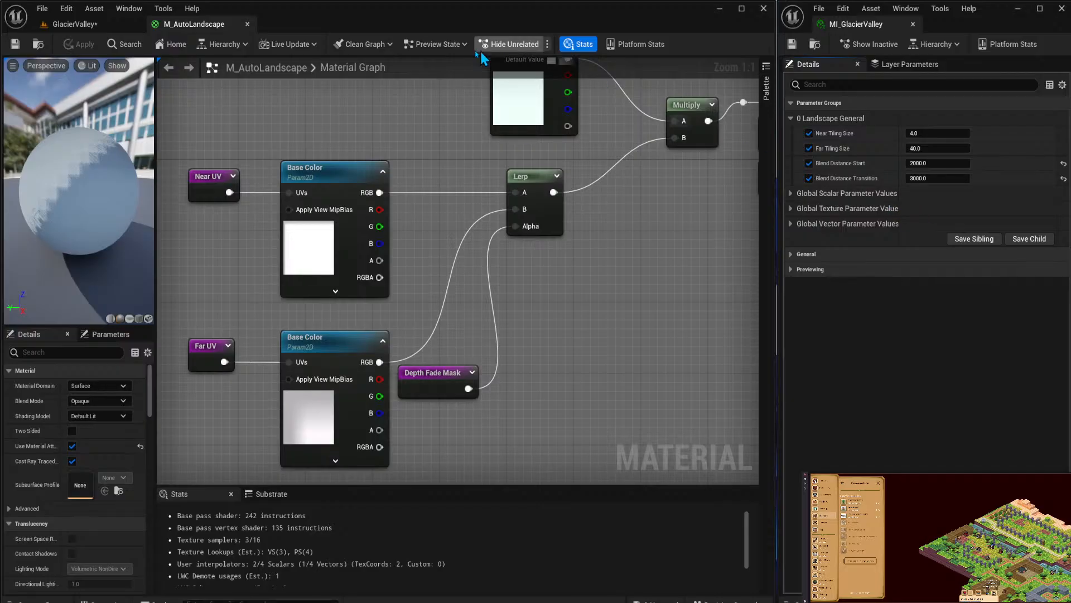
Save the GlacierValley level and frame the open ground with the mountains behind it in the viewport.
click(167, 45)
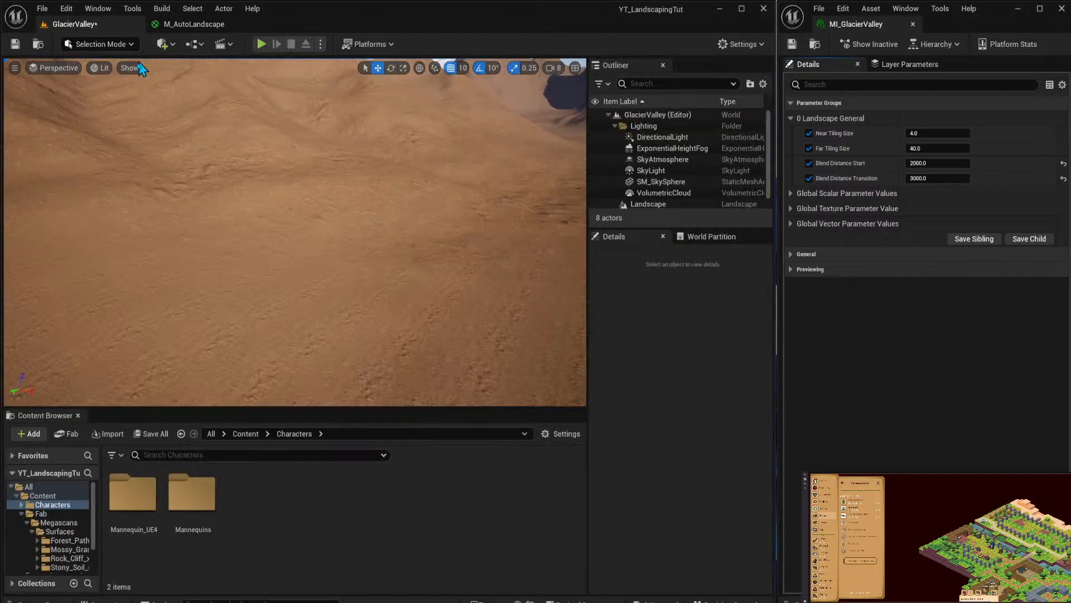
key(ctrl+s)
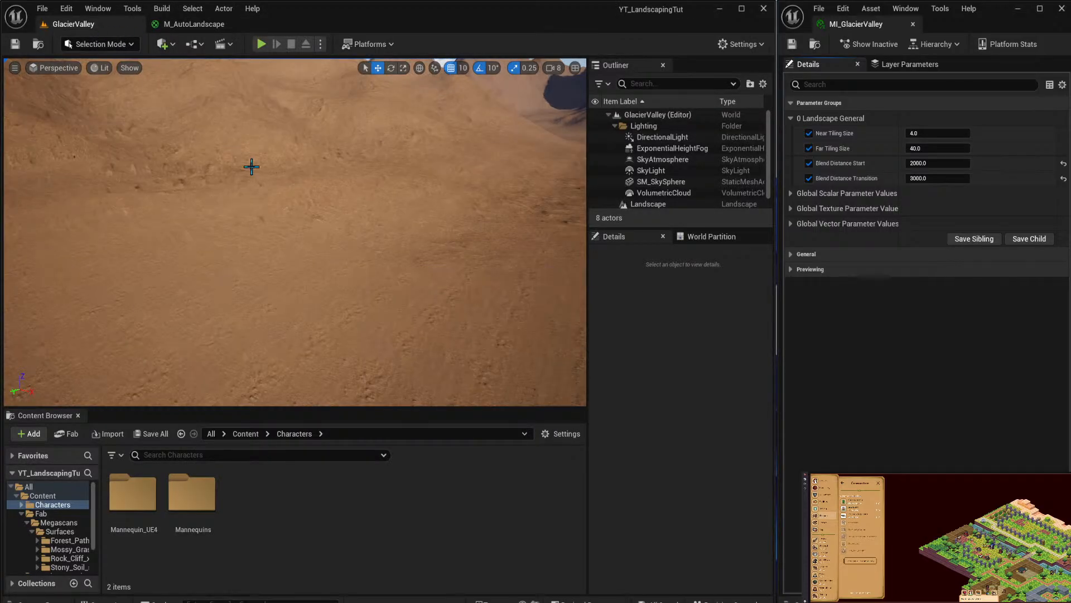
mouse_move(250, 163)
right_down()
mouse_move(201, 234)
mouse_move(195, 206)
mouse_move(145, 171)
mouse_move(261, 167)
right_up()
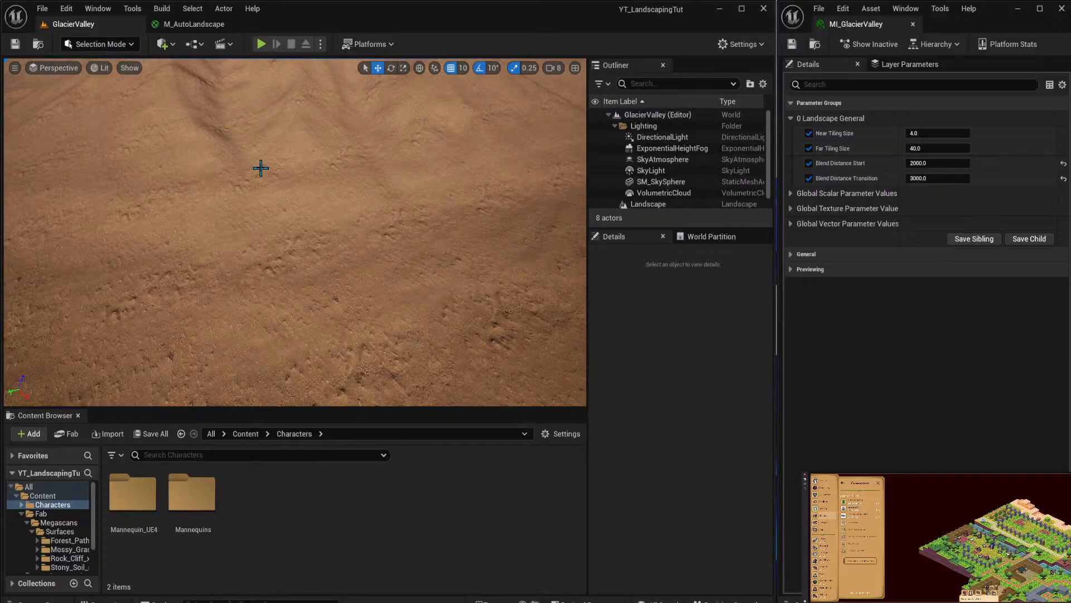
key(w)
right_drag(249, 259, 272, 274)
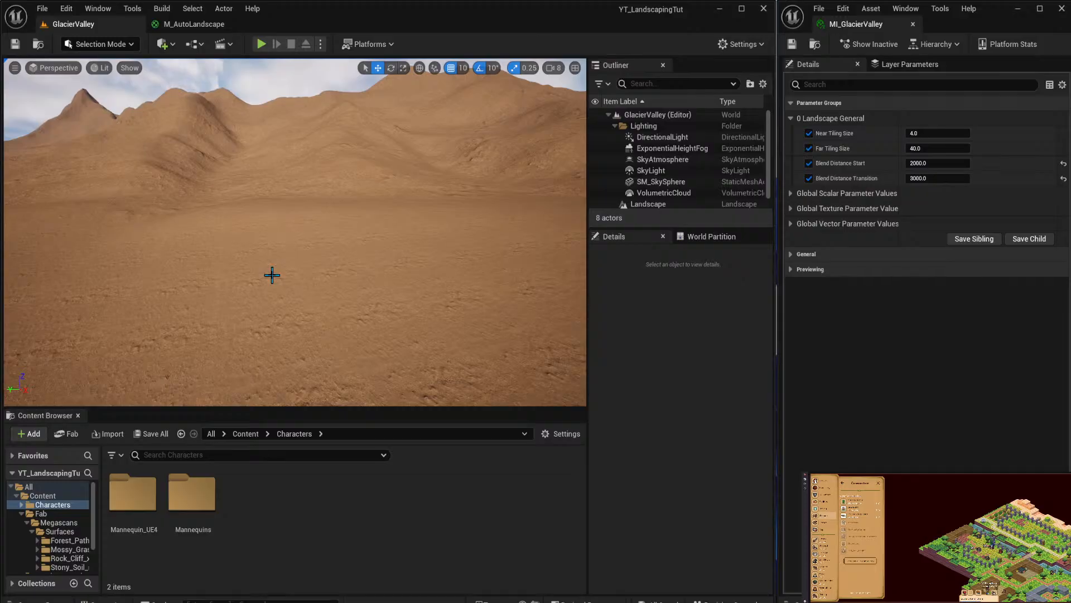
Expand the global scalar, texture and vector parameter groups of the MI_GlacierValley material instance.
click(790, 193)
click(788, 194)
click(789, 208)
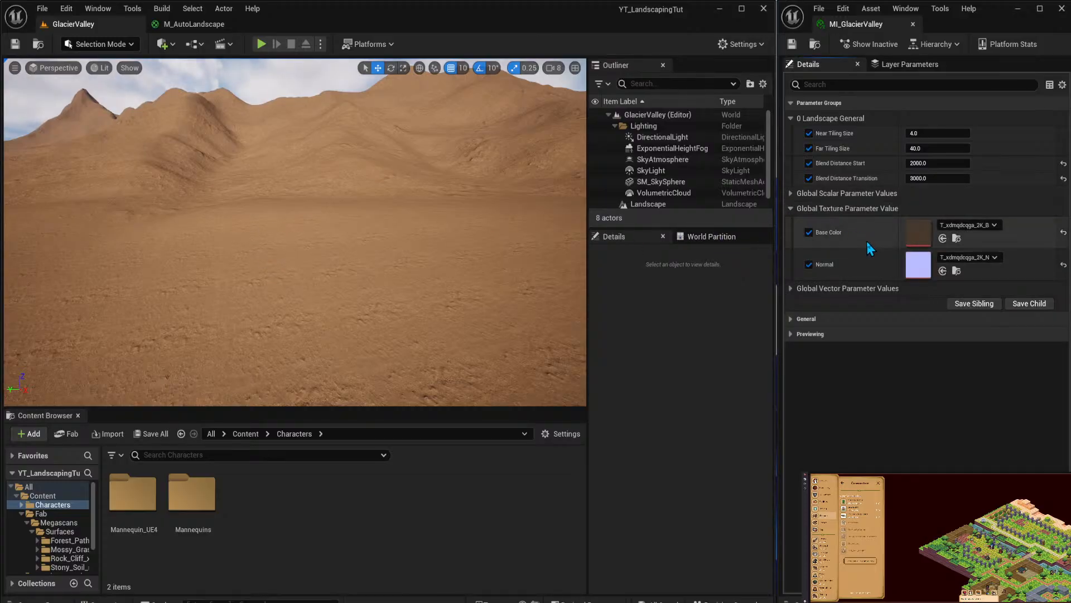
click(790, 290)
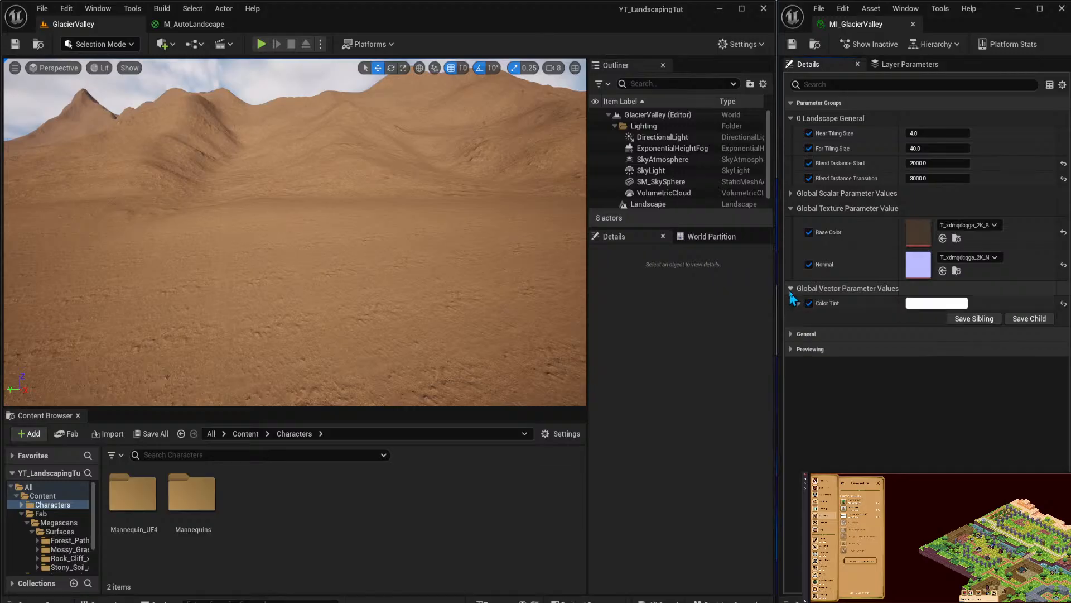
click(790, 193)
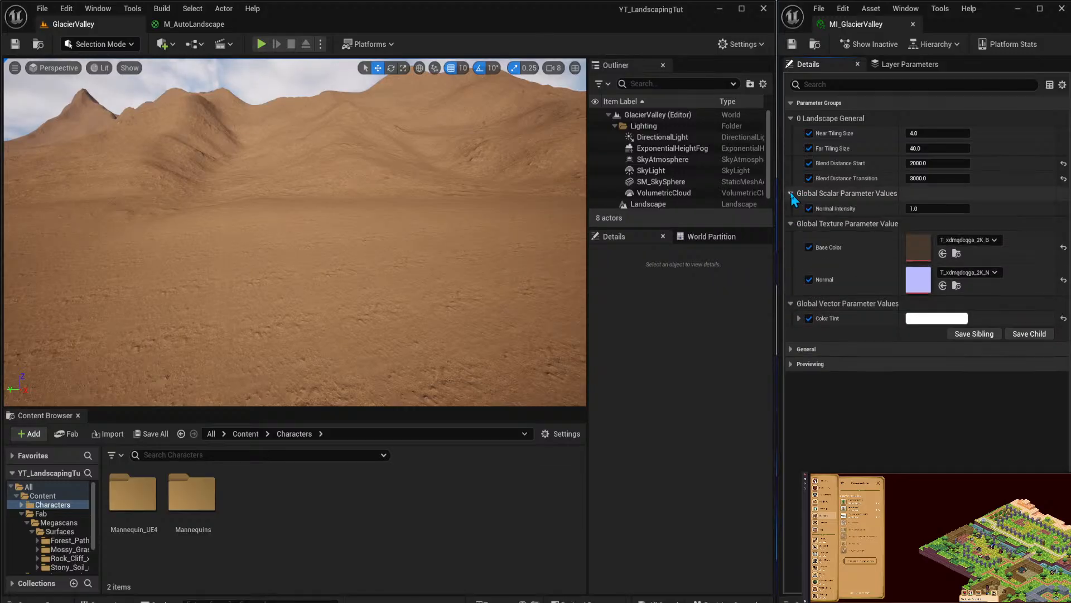
click(790, 103)
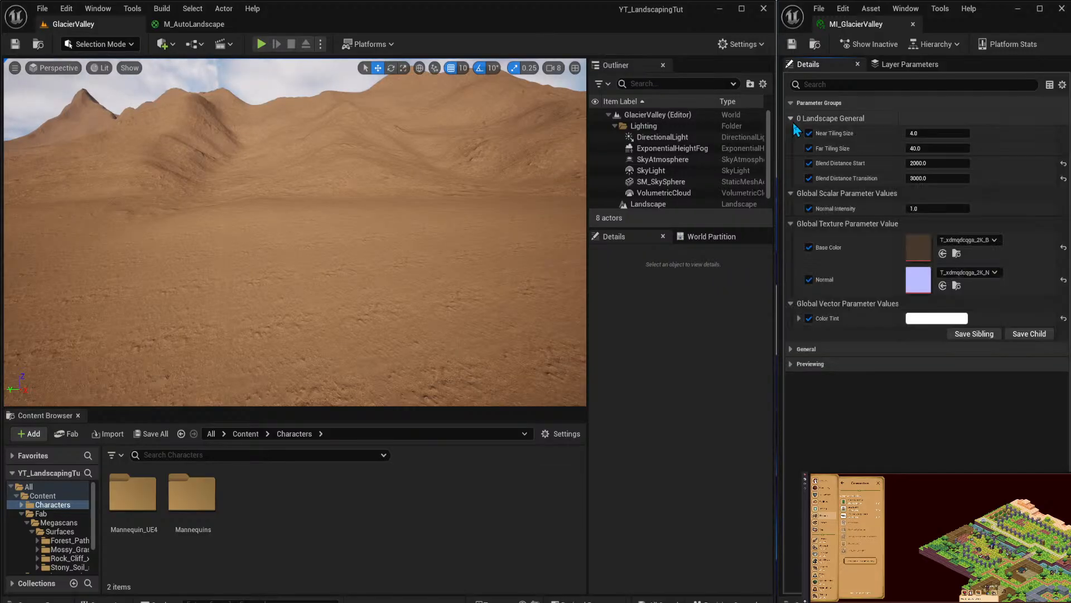
Check the General and Previewing sections of the material instance, leaving both collapsed.
click(790, 348)
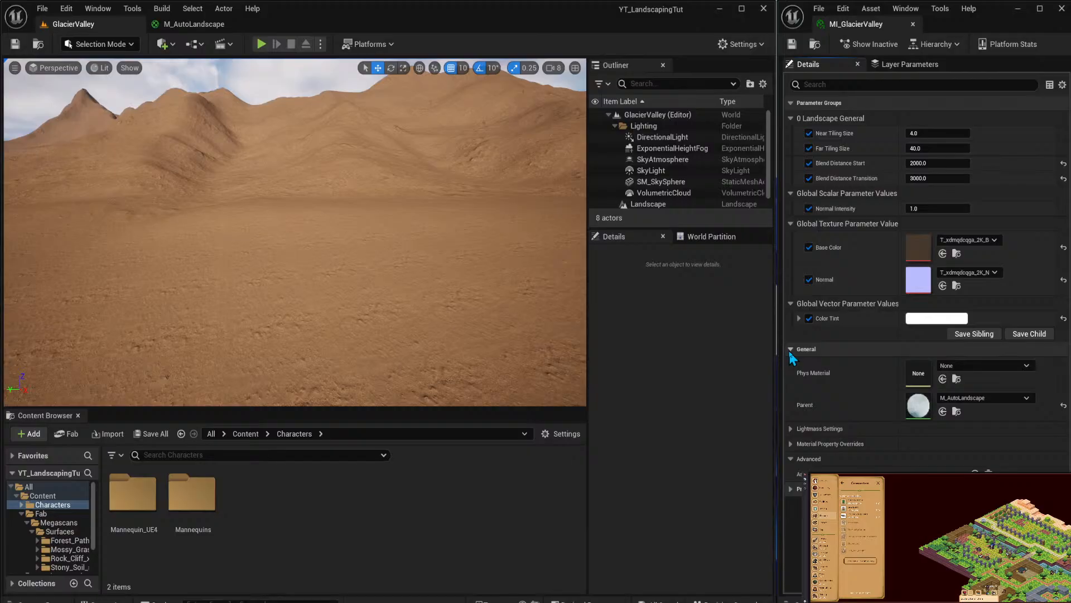
click(790, 349)
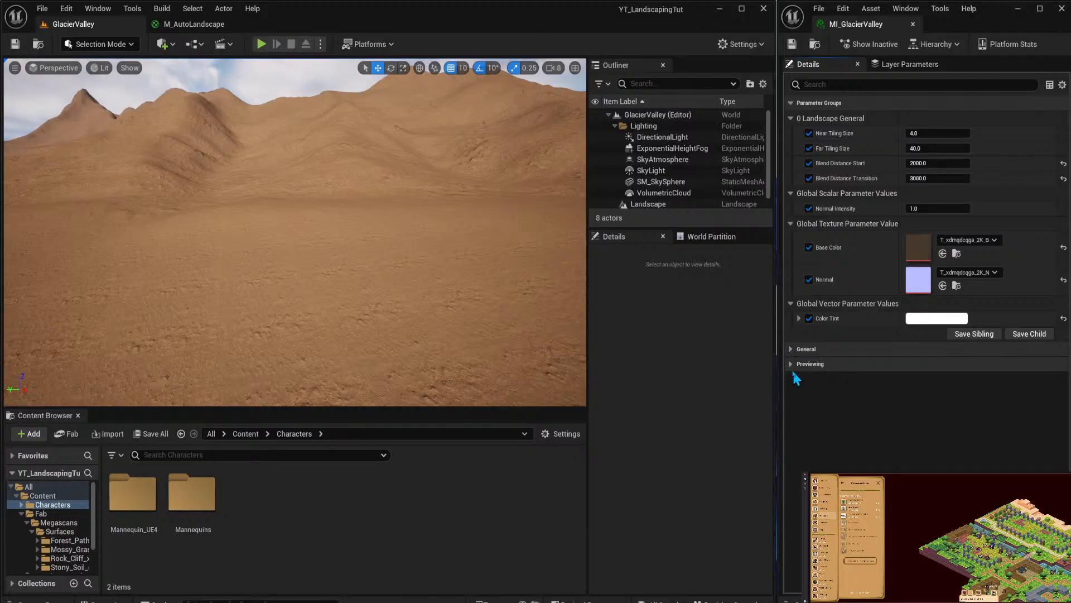
click(791, 364)
click(791, 366)
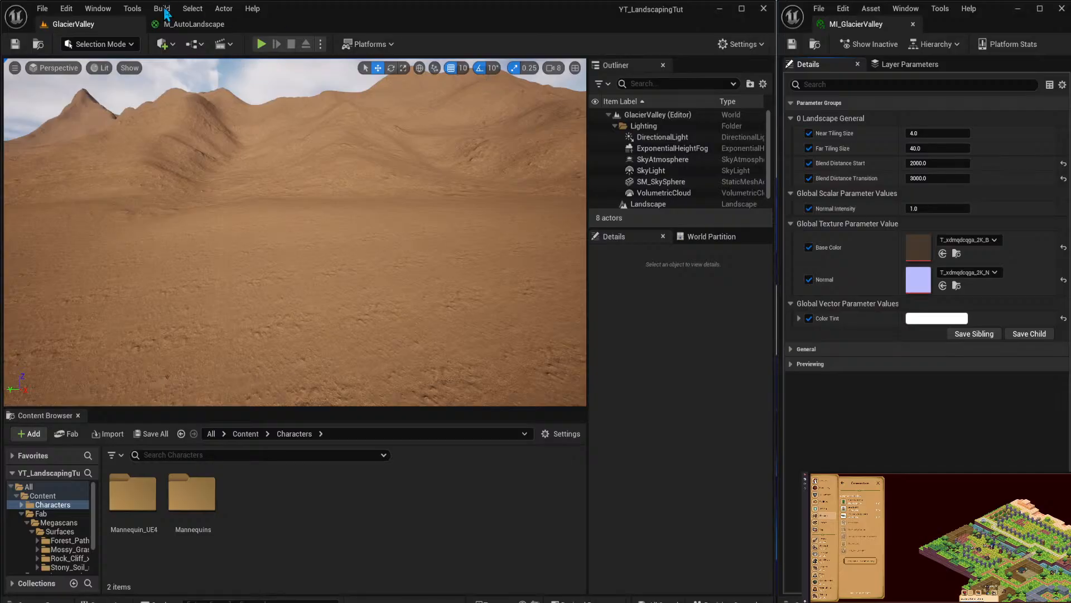
Examine the UVs group in the M_AutoLandscape graph and trace its Near UV and Far UV reroutes to the Base Color texture nodes.
click(188, 23)
right_drag(268, 129, 552, 222)
right_drag(466, 206, 597, 172)
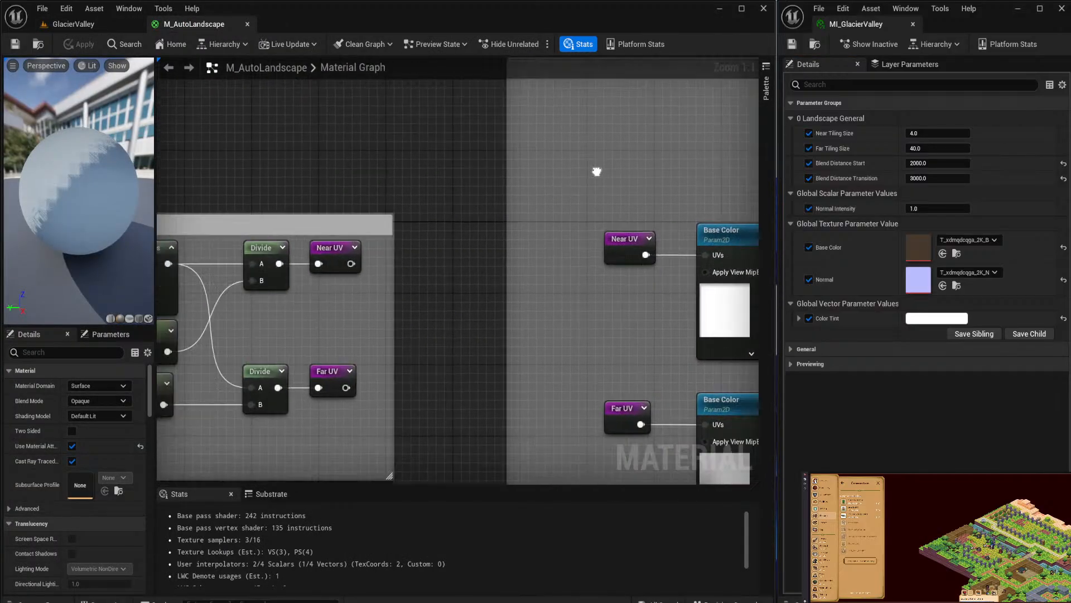
right_drag(403, 233, 688, 115)
right_drag(582, 214, 534, 221)
right_drag(522, 147, 502, 191)
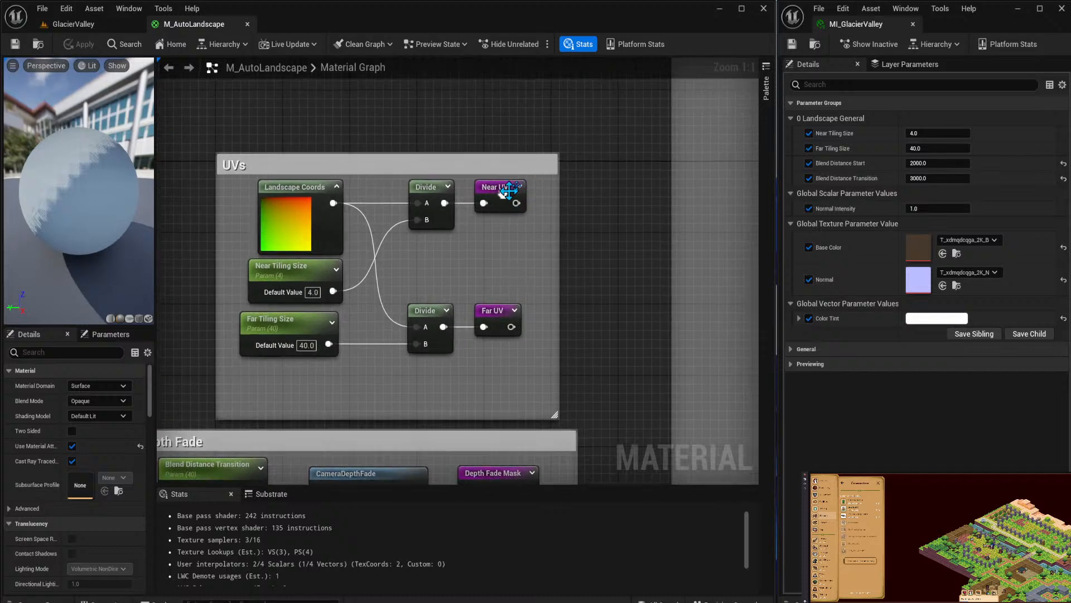
right_drag(562, 206, 395, 181)
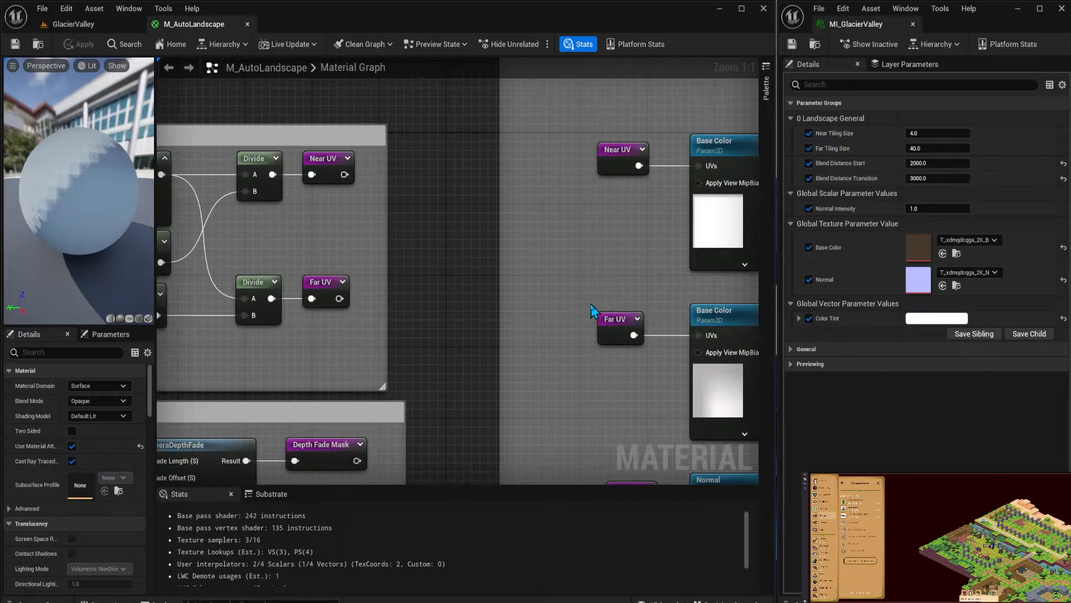
click(613, 318)
click(334, 284)
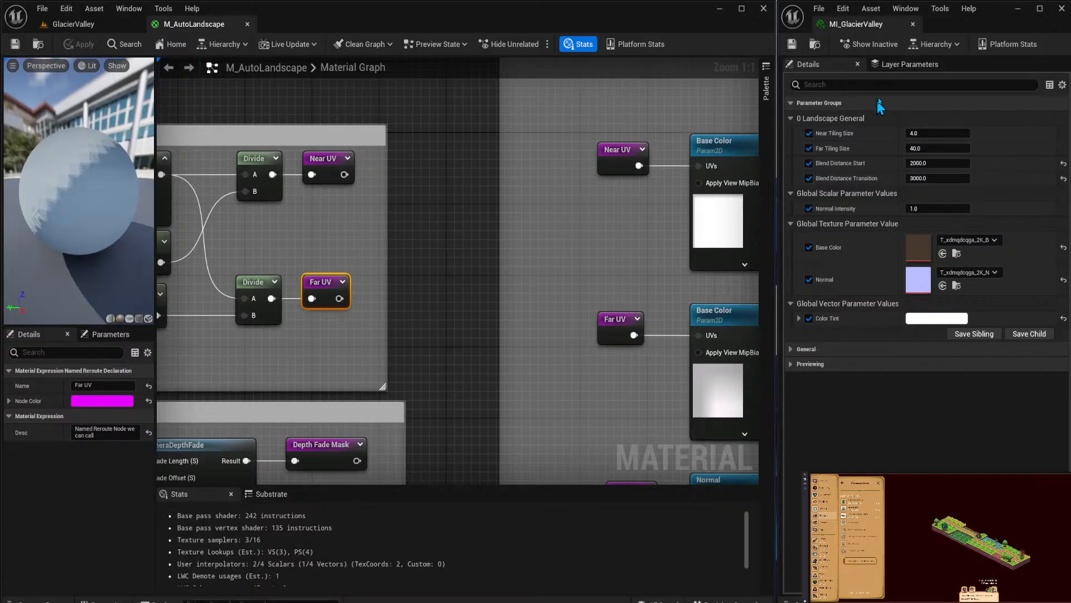
Inspect the near and far Base Color texture parameter nodes that feed the Lerp in the M_AutoLandscape graph.
click(903, 68)
click(844, 74)
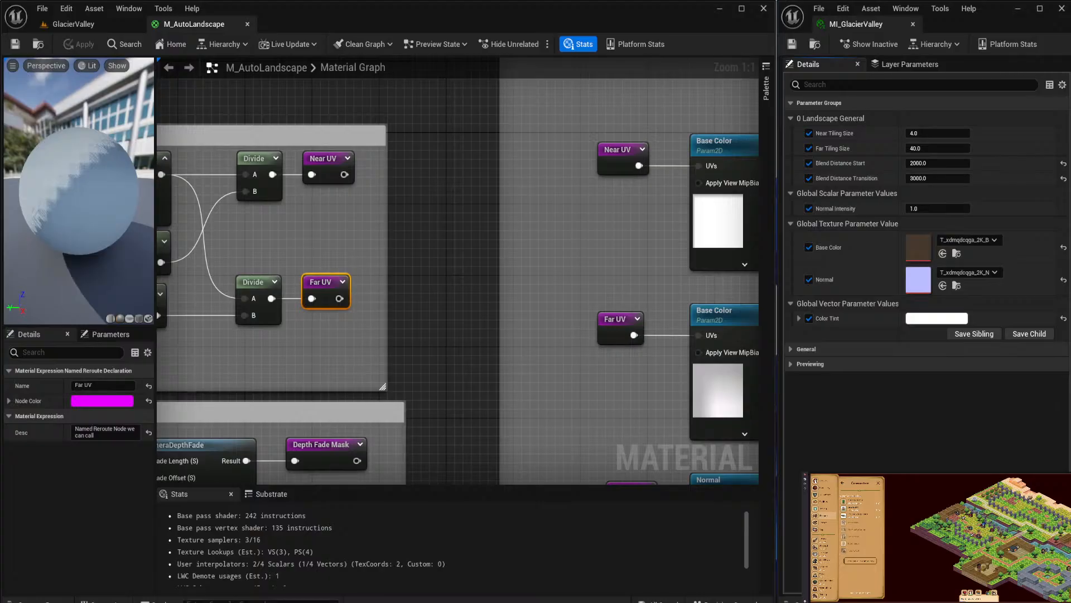
mouse_move(457, 159)
right_down()
mouse_move(378, 162)
mouse_move(441, 160)
mouse_move(433, 165)
mouse_move(441, 153)
right_up()
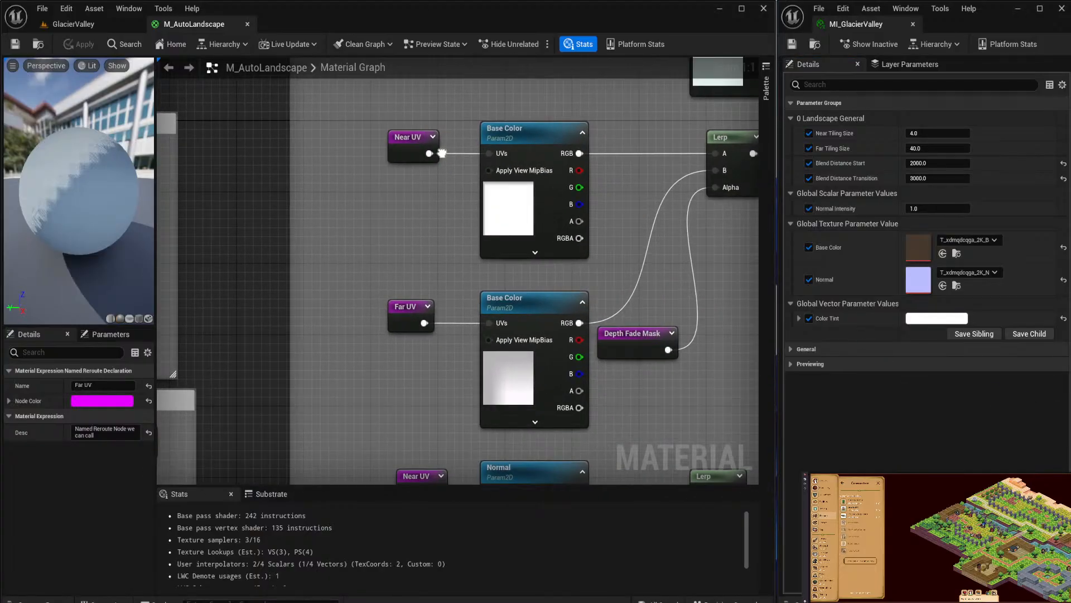
click(519, 380)
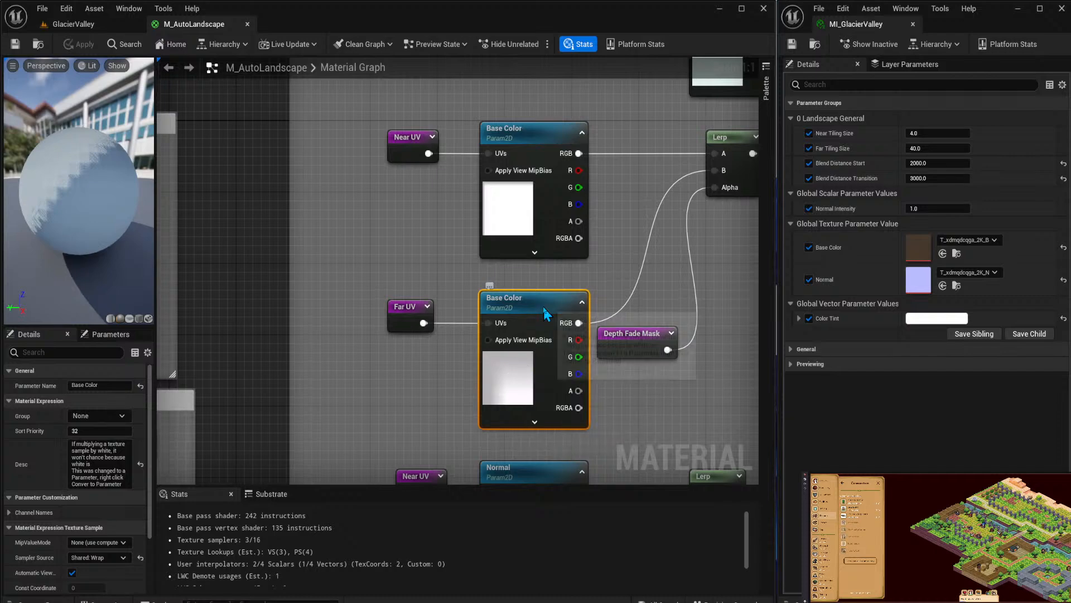
click(549, 143)
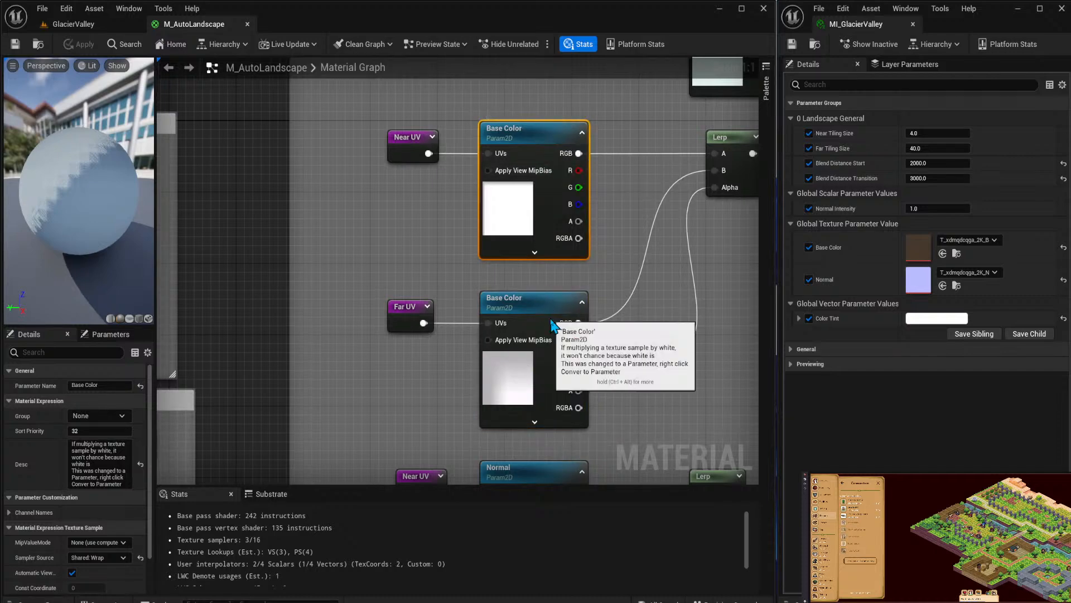
click(552, 324)
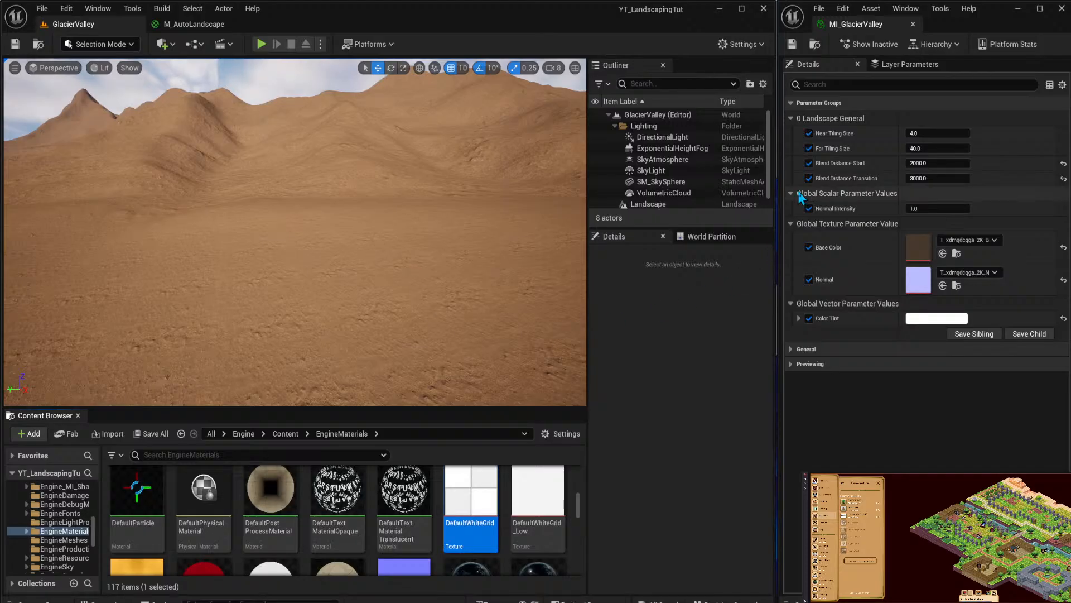
Examine the landscape's ground texture tiling in the GlacierValley level, up close and toward the mountains.
right_drag(521, 191, 522, 215)
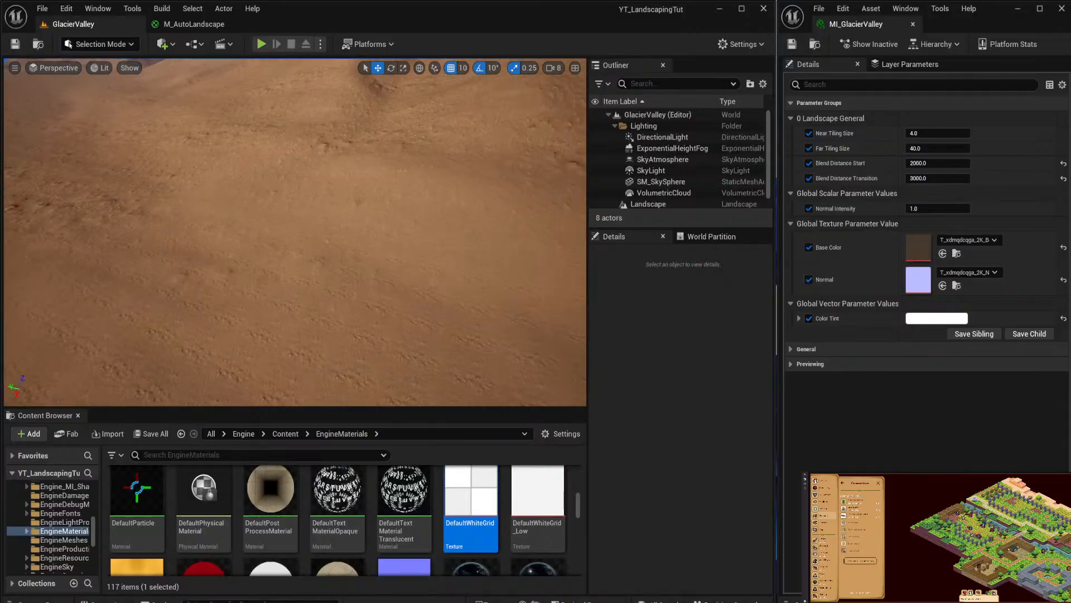
right_drag(293, 249, 293, 210)
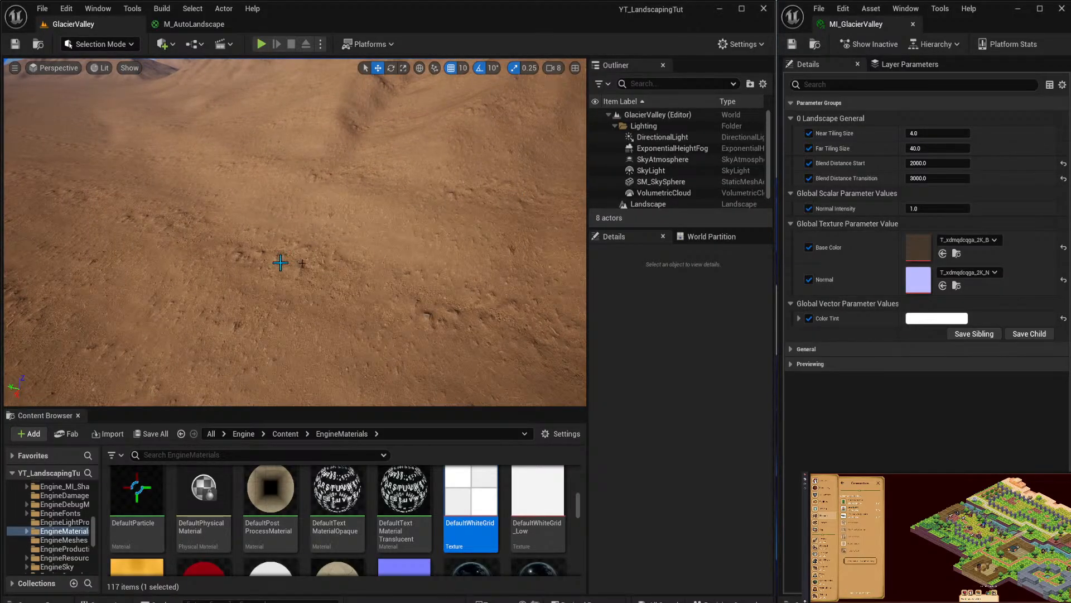
mouse_move(305, 269)
right_down()
mouse_move(301, 333)
mouse_move(303, 270)
right_up()
scroll(251, 278, up, 2)
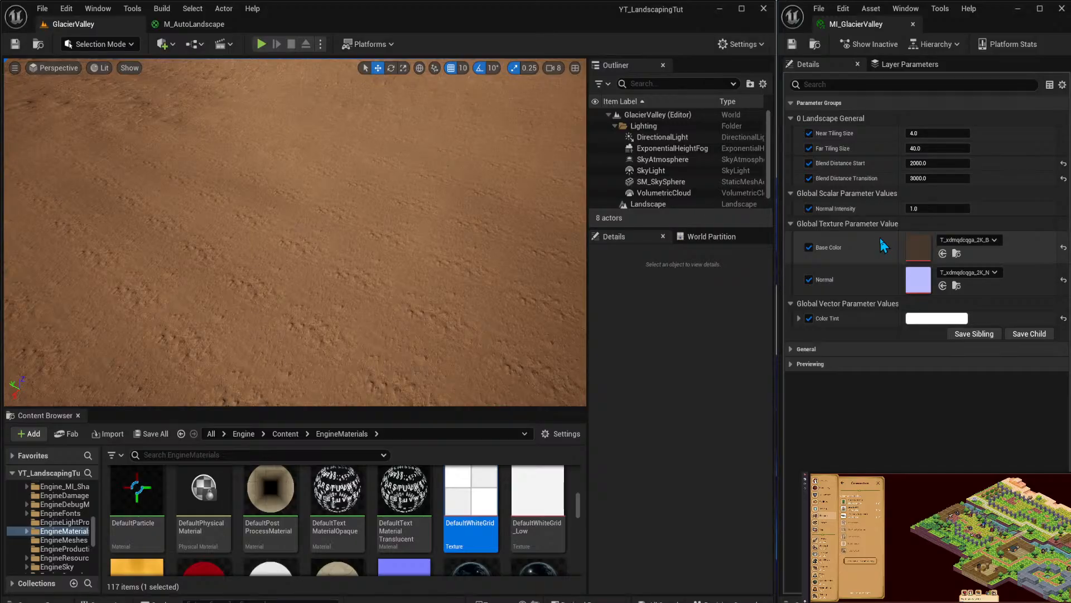
click(917, 319)
click(844, 245)
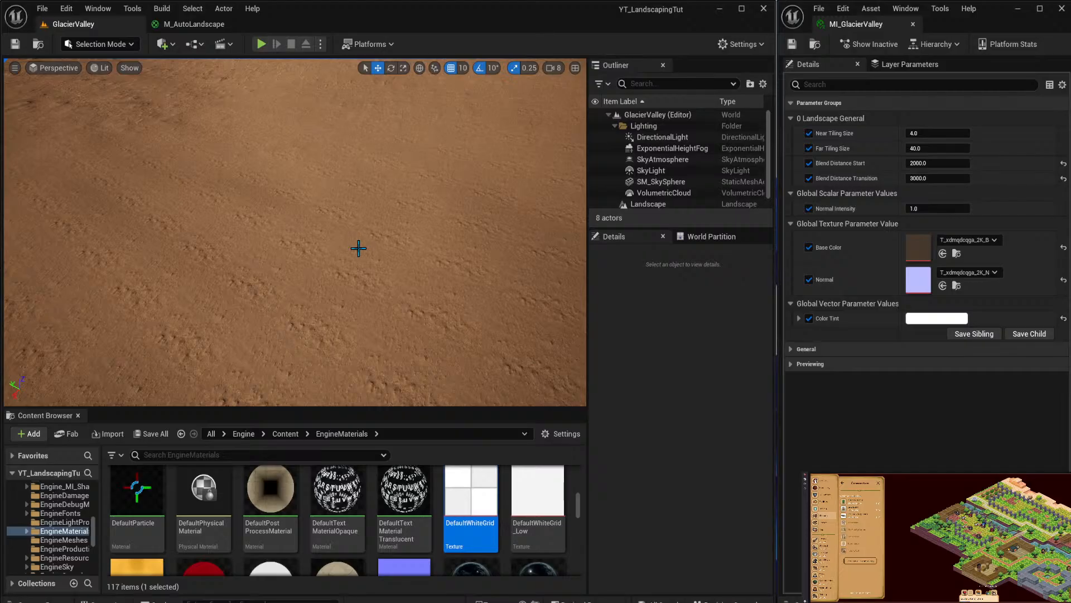
right_drag(359, 248, 201, 245)
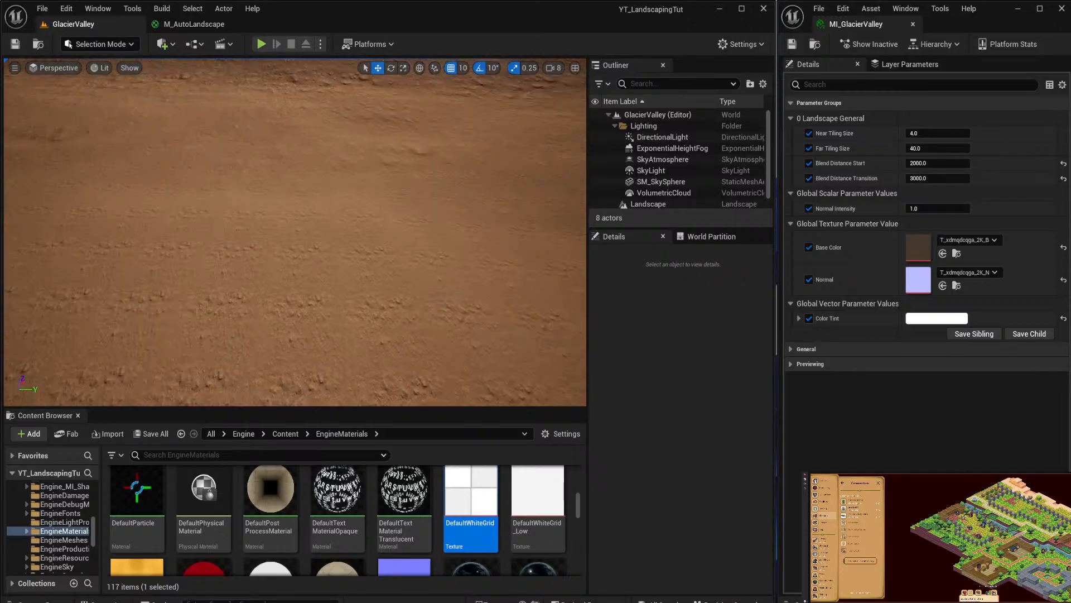
right_drag(380, 228, 228, 229)
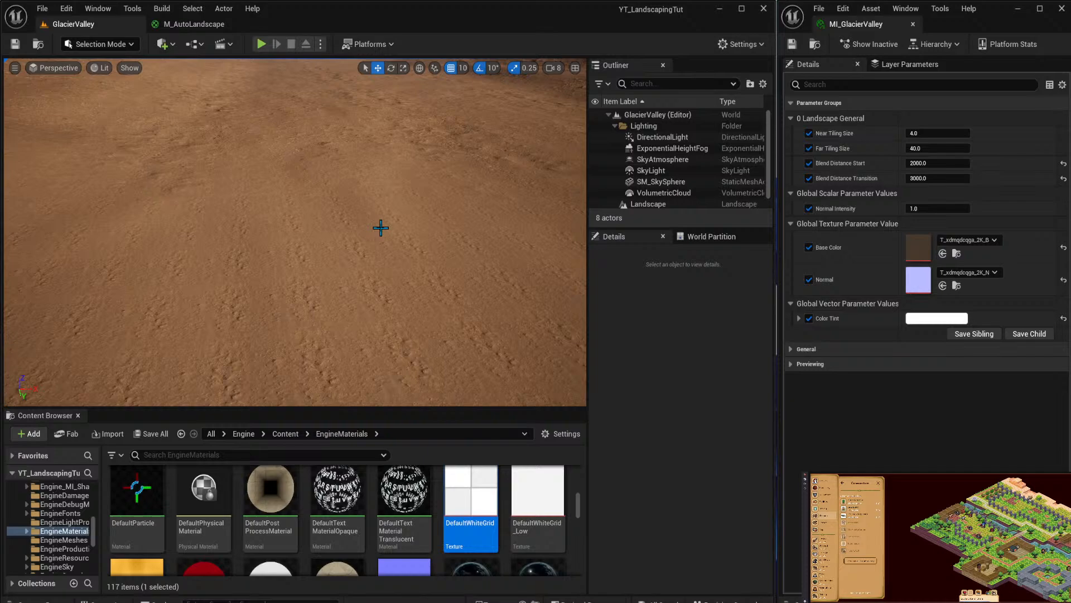
right_drag(381, 228, 311, 186)
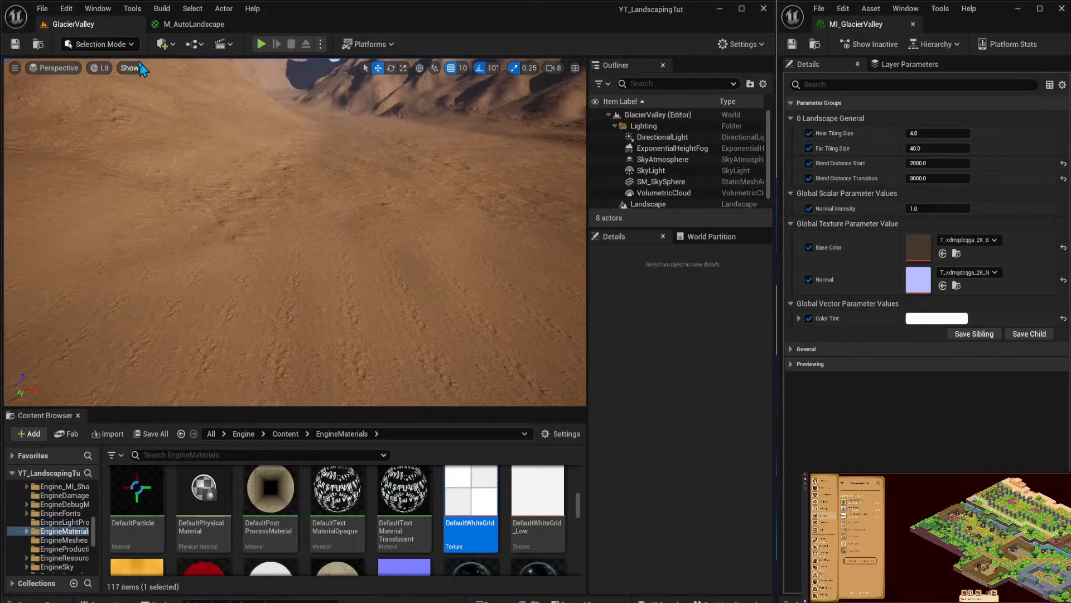
click(101, 44)
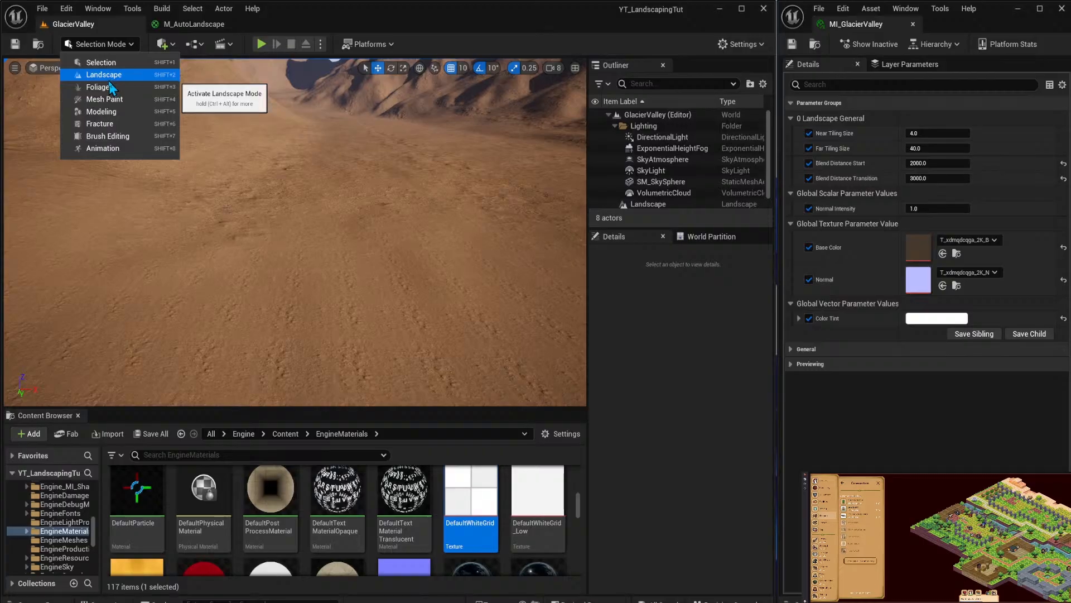
right_drag(337, 206, 313, 213)
Review the M_AutoLandscape graph, covering the Base Color and Normal nodes, the UVs and Depth Fade groups, and Final Output.
click(201, 27)
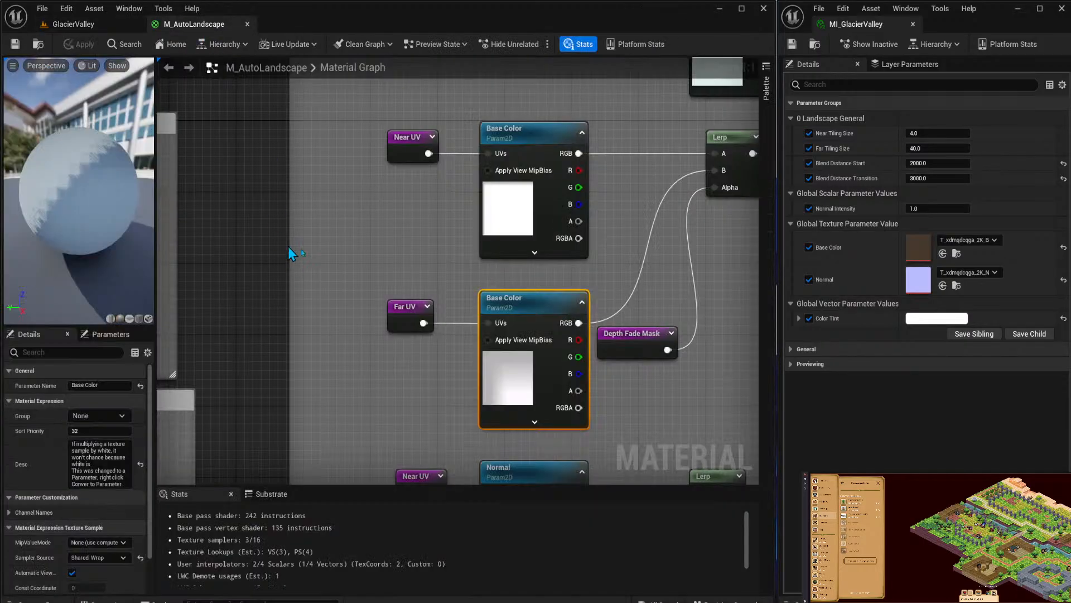
right_drag(489, 210, 425, 206)
right_click(480, 240)
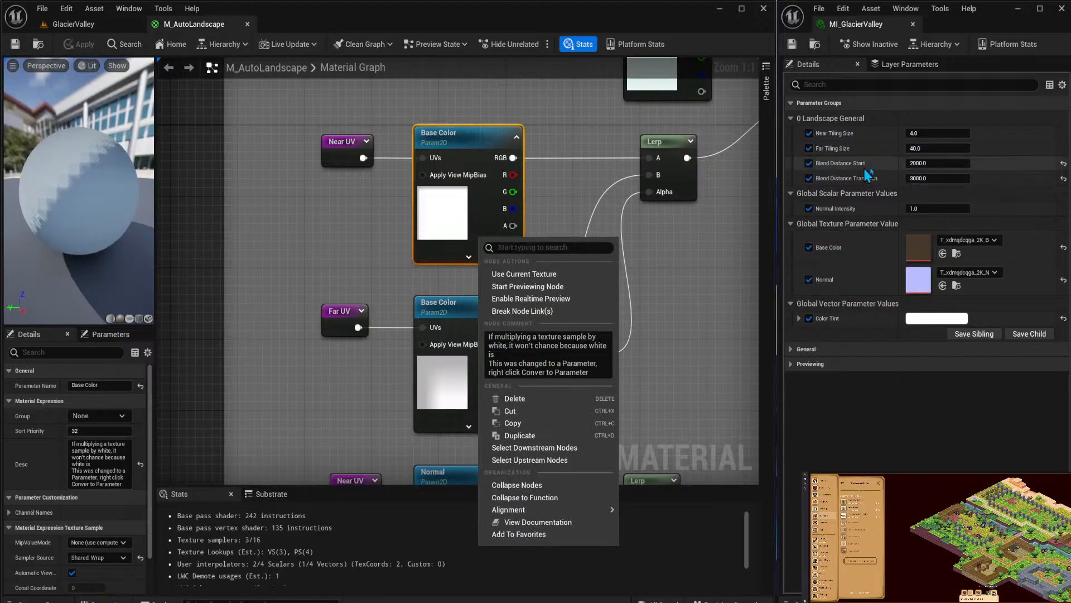
click(684, 247)
right_drag(649, 297, 736, 158)
scroll(632, 229, down, 2)
right_drag(629, 252, 540, 70)
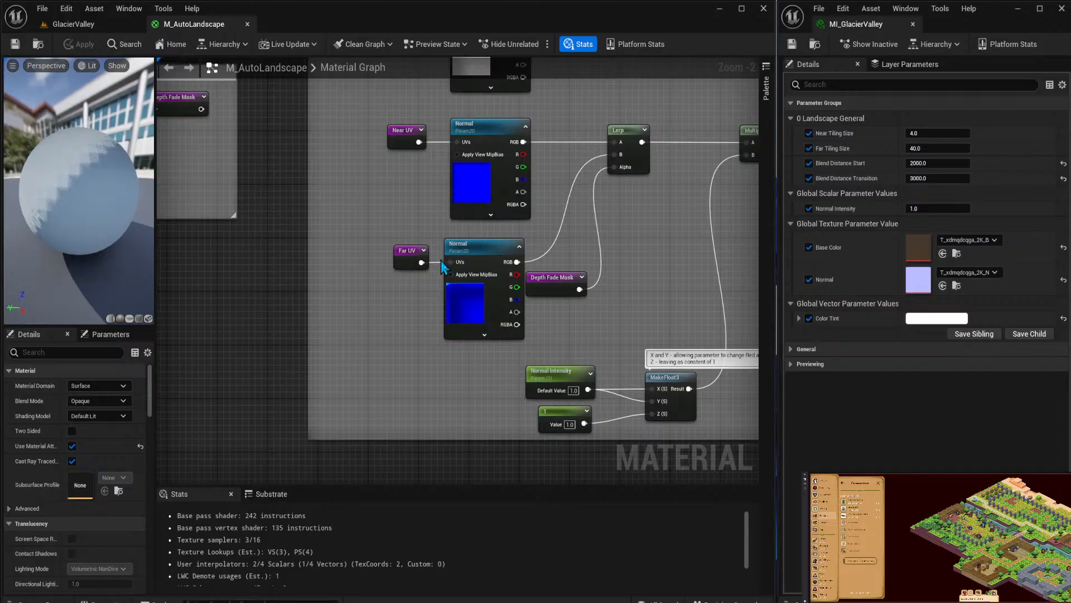
right_drag(330, 198, 646, 335)
right_drag(525, 218, 609, 329)
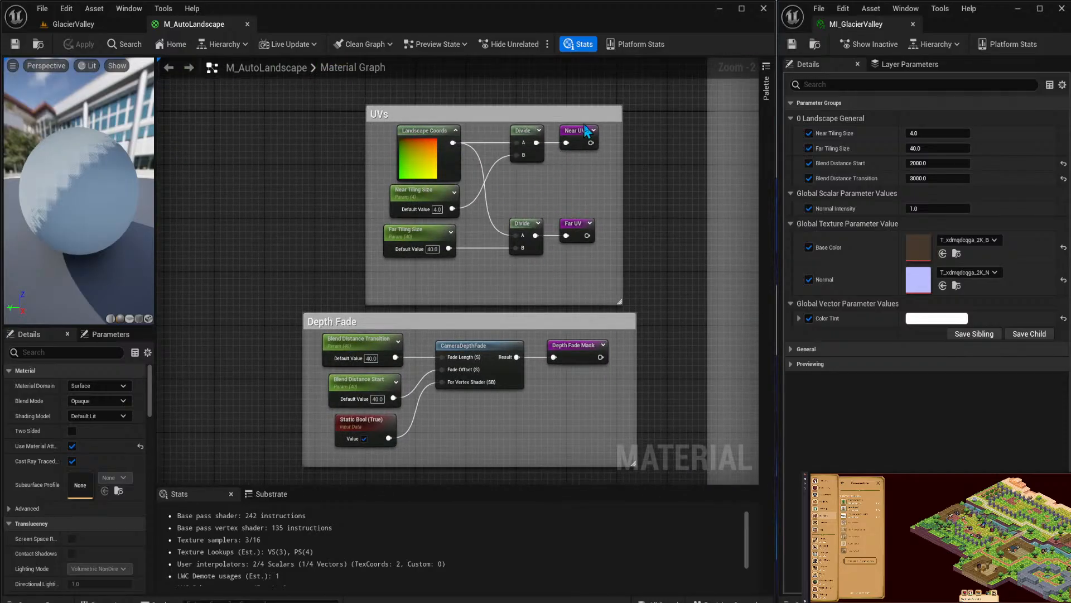
right_drag(586, 132, 281, 265)
right_drag(499, 224, 175, 259)
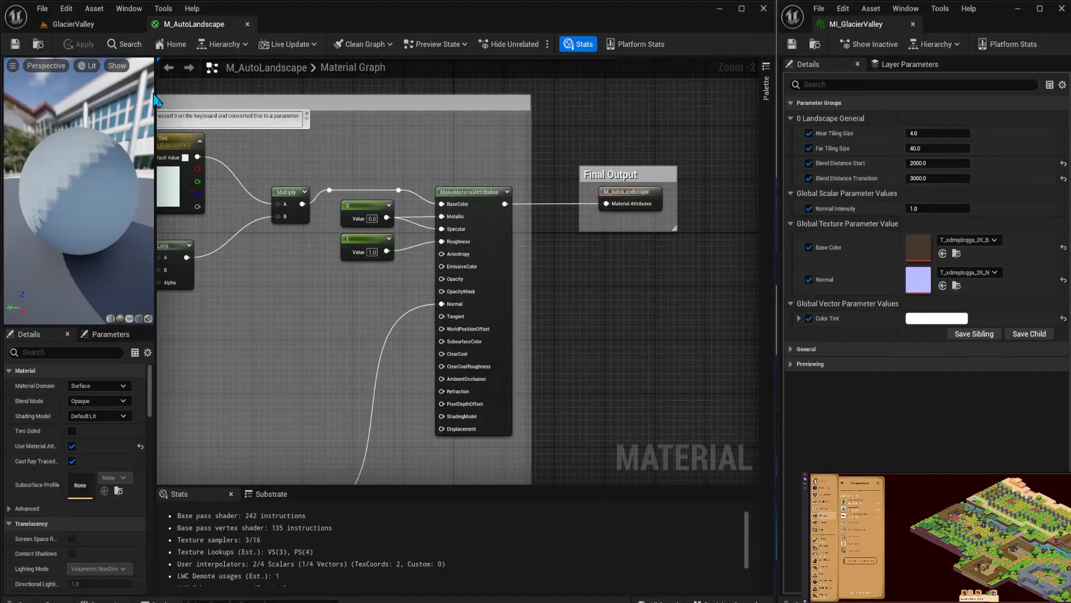
Browse the project content to the Fab/Megascans/Surfaces folder to view the surface folders.
key(ctrl+space)
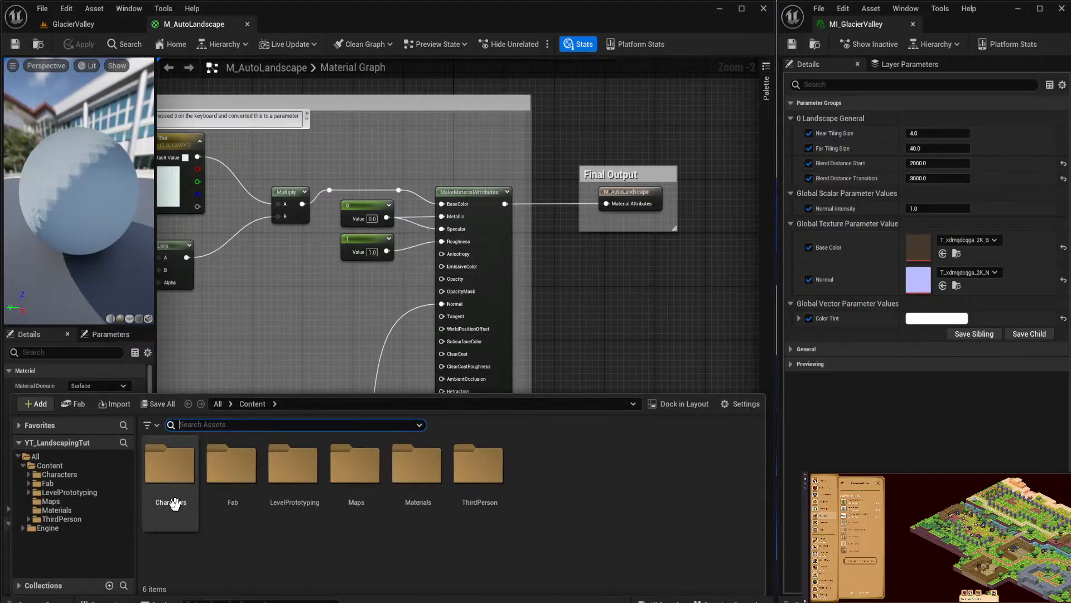
double_click(231, 466)
double_click(186, 479)
double_click(169, 465)
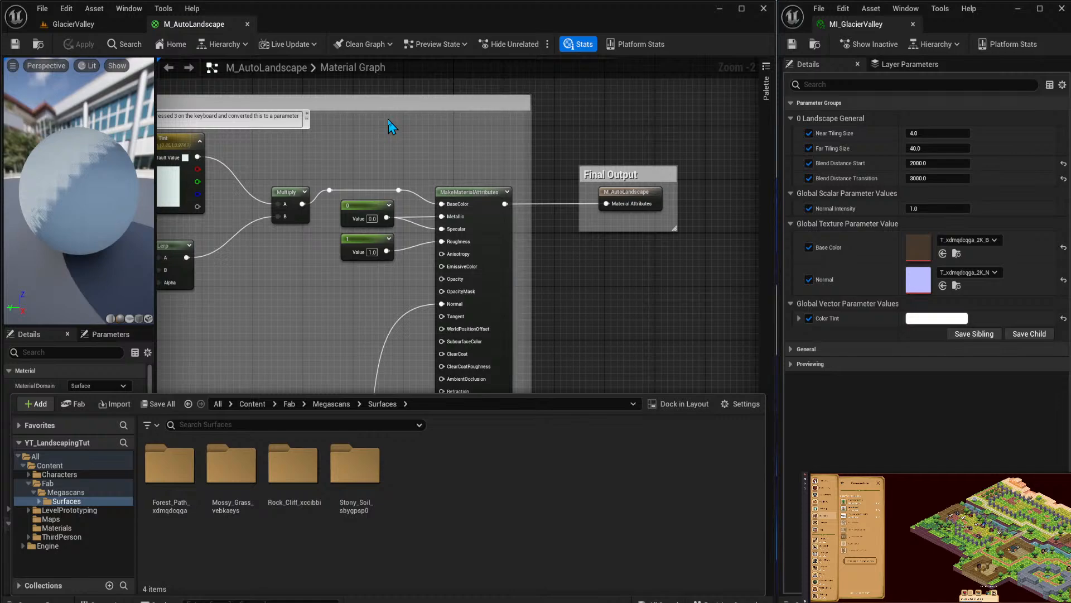
Remove the comment bubble above the Color Tint parameter node in the M_AutoLandscape graph.
right_drag(284, 280, 481, 144)
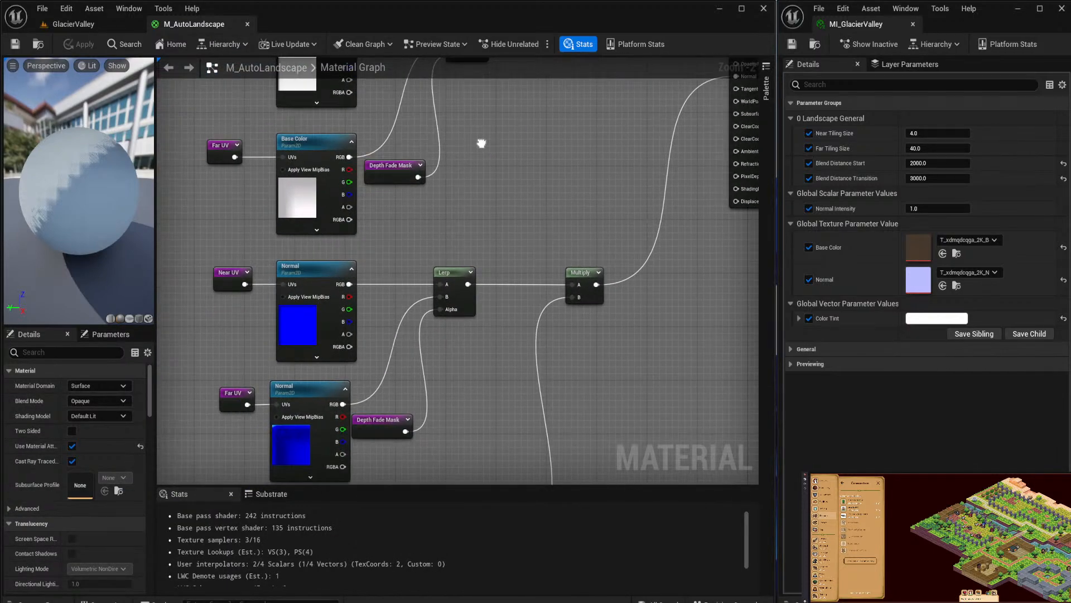
right_drag(371, 270, 514, 202)
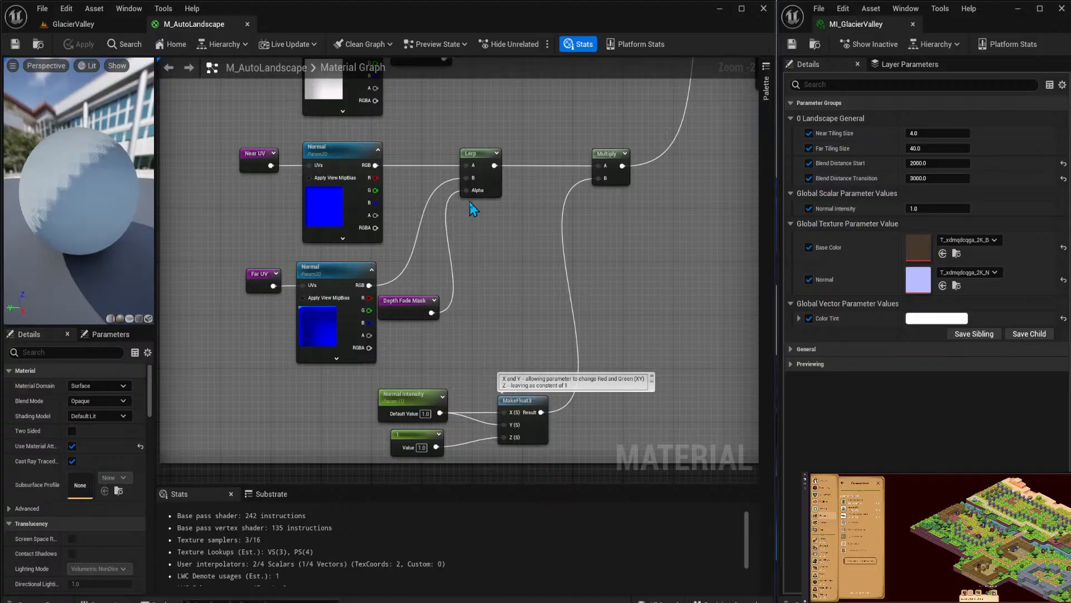
right_drag(483, 201, 446, 358)
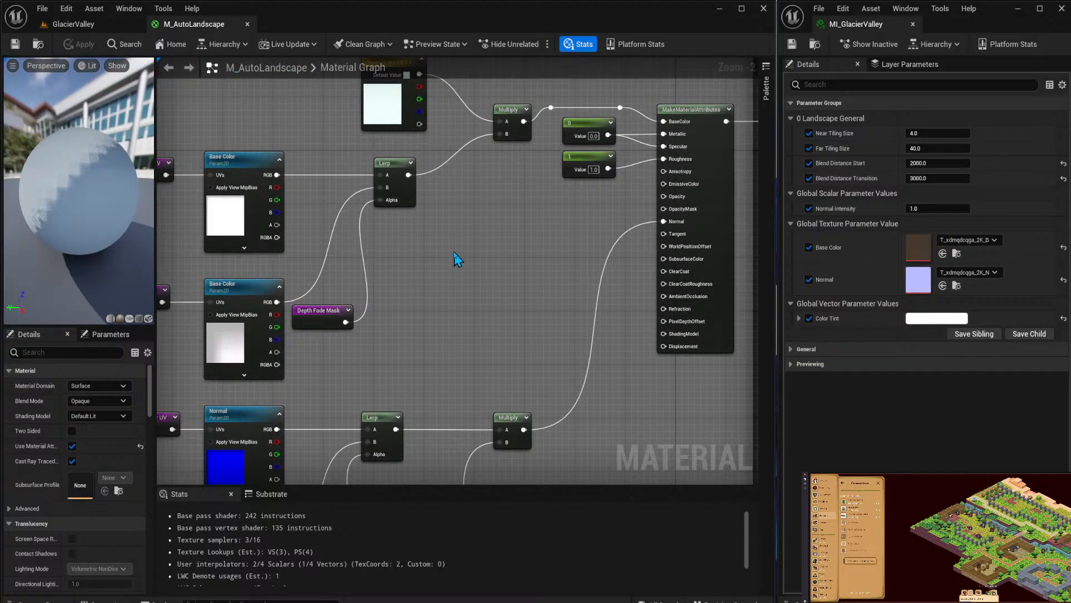
right_drag(454, 245, 407, 307)
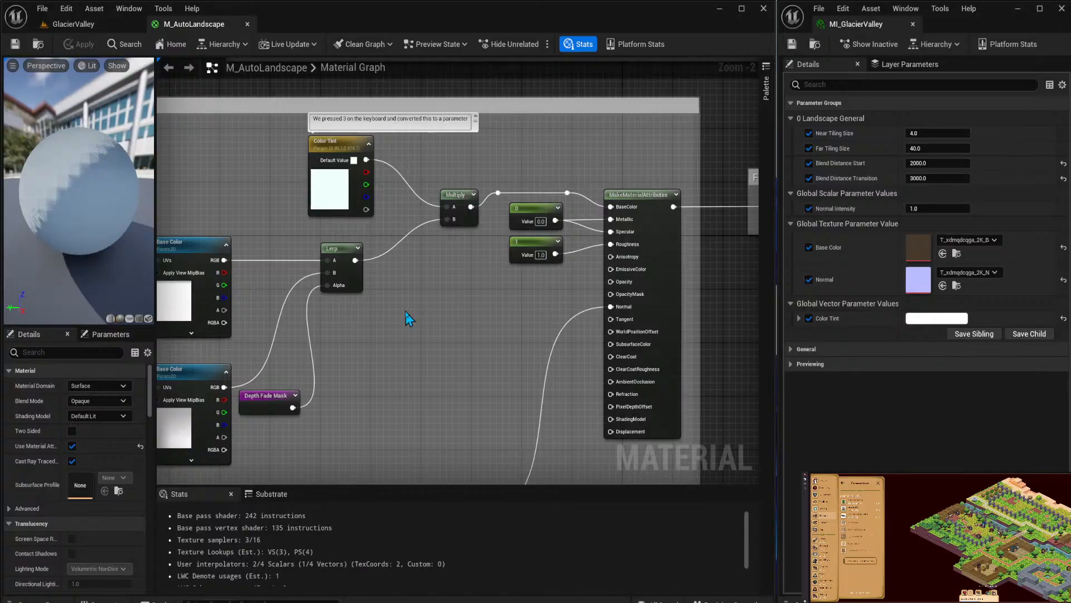
click(311, 142)
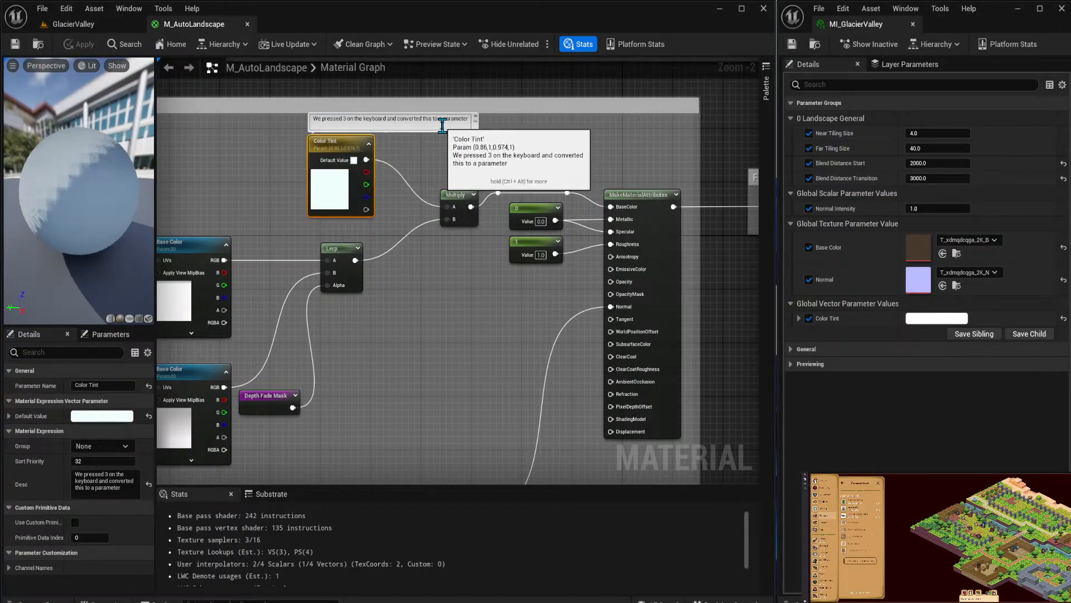
click(472, 120)
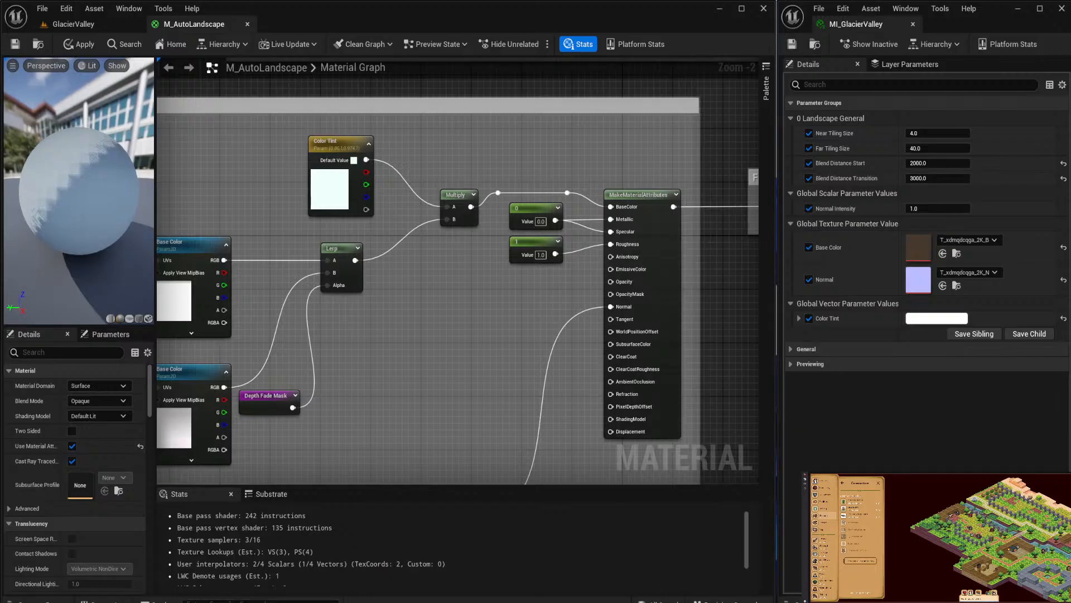
Switch to the VaultingTestProject editor and open the BP_ThirdPersonCharacter blueprint from the ThirdPerson/Blueprints folder.
mouse_move(797, 600)
drag(669, 0, 514, 157)
click(770, 146)
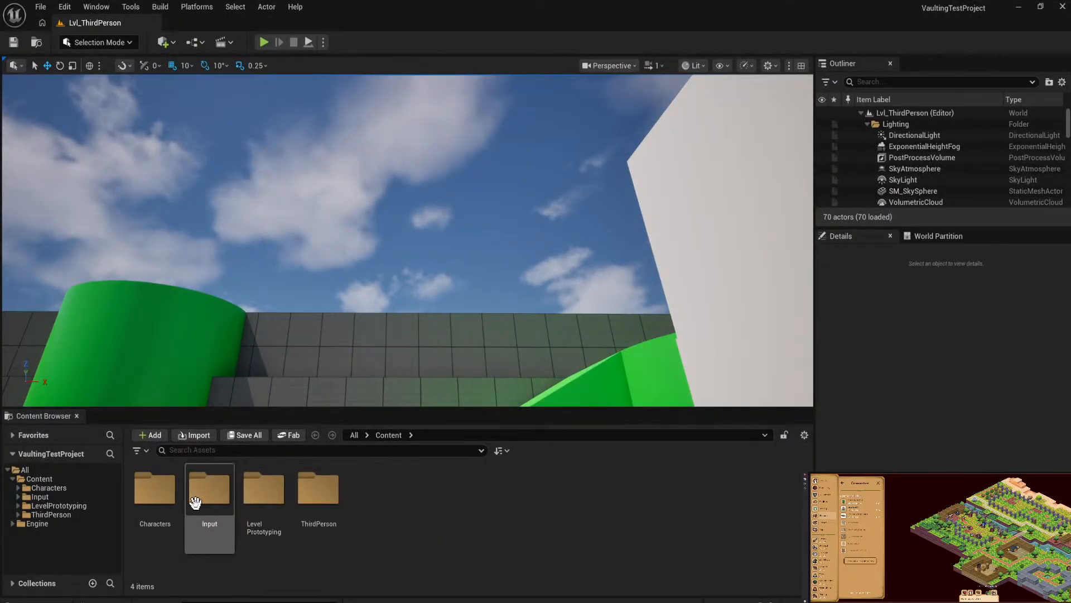
double_click(145, 492)
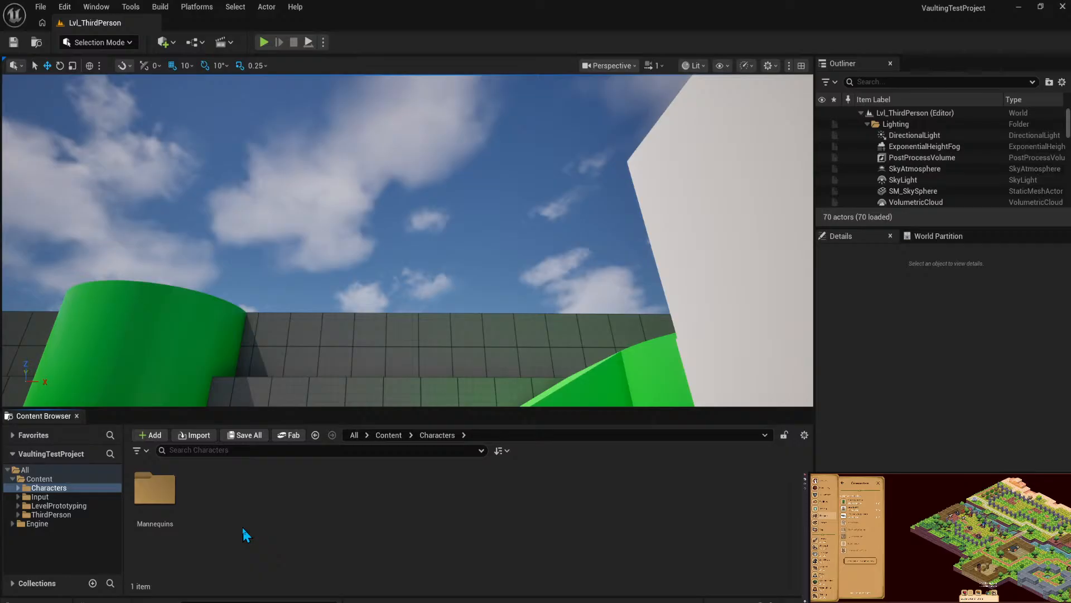
double_click(155, 489)
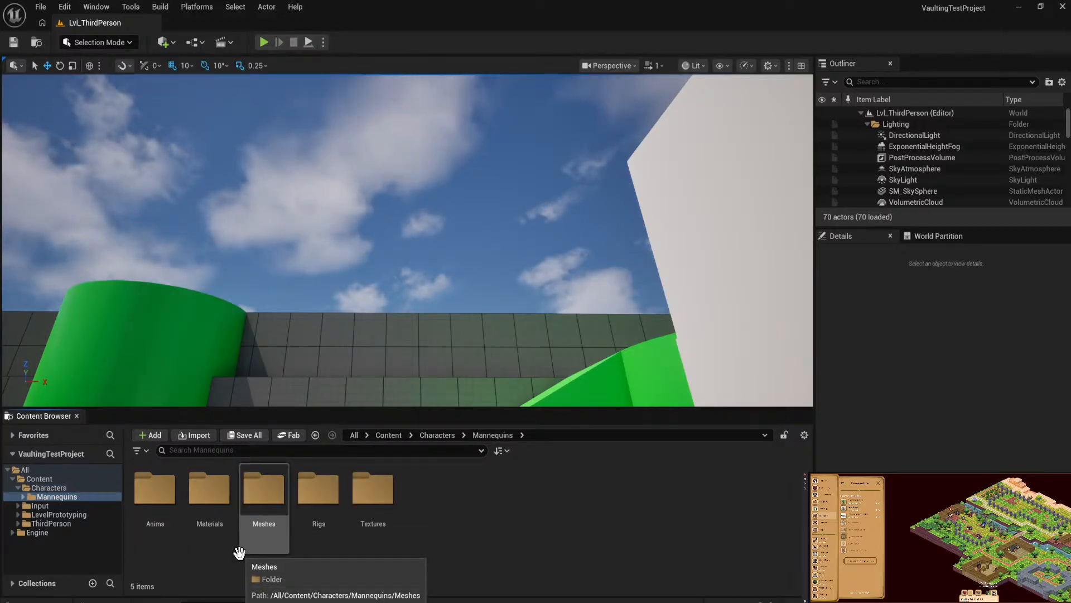
click(51, 524)
double_click(154, 490)
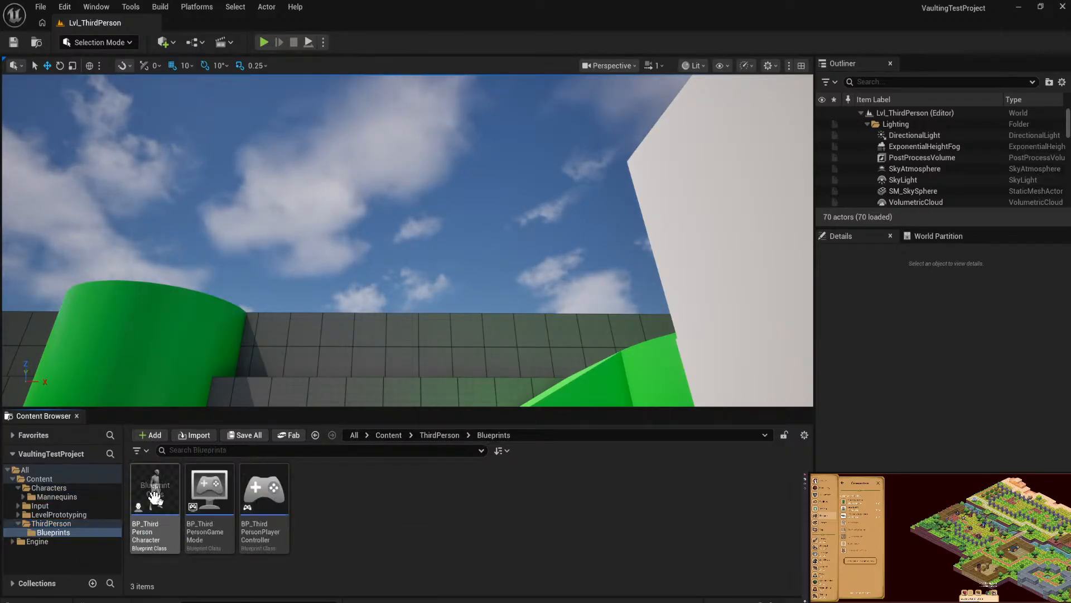
double_click(155, 492)
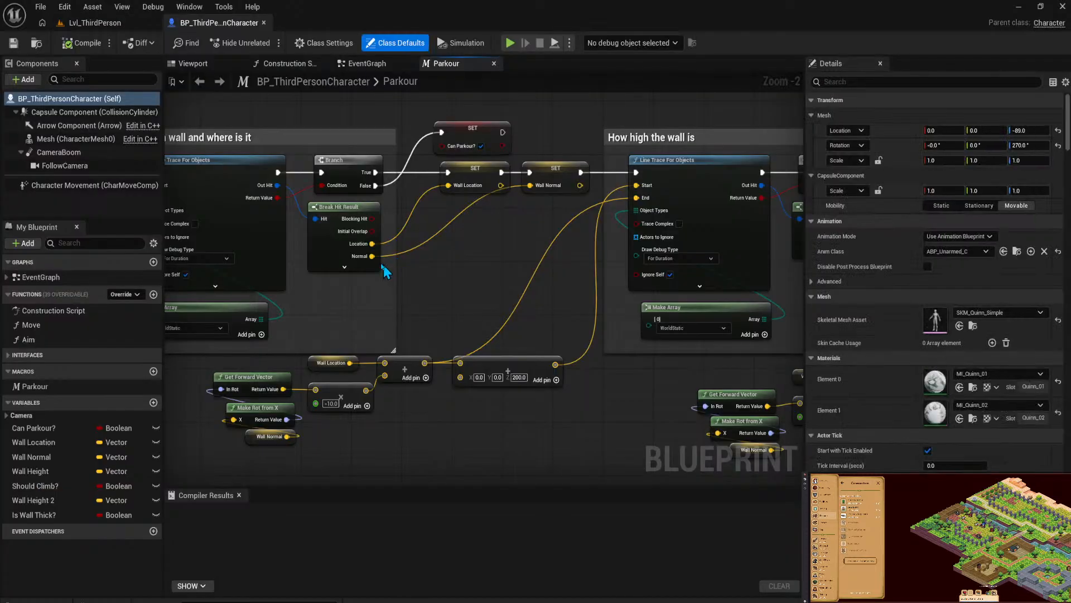
Examine the Parkour macro from its Inputs node and Can Parkour? branch through the commented wall-detection line trace.
right_drag(382, 266, 647, 267)
right_drag(353, 287, 601, 307)
mouse_move(445, 336)
right_down()
mouse_move(534, 343)
mouse_move(489, 385)
mouse_move(487, 432)
right_up()
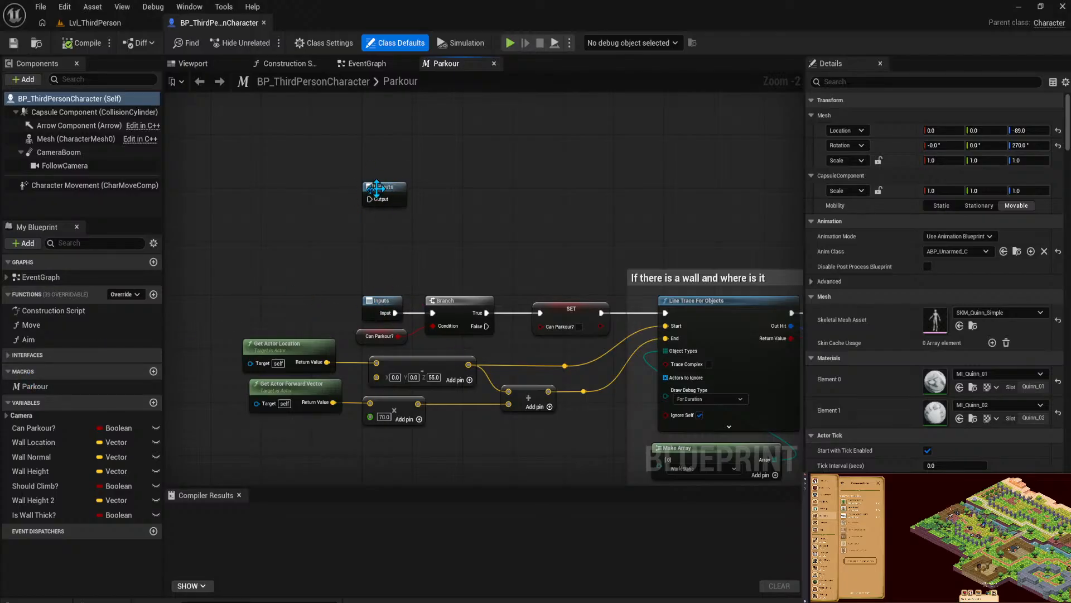
right_drag(423, 203, 449, 133)
mouse_move(577, 205)
right_down()
mouse_move(510, 213)
mouse_move(587, 220)
right_up()
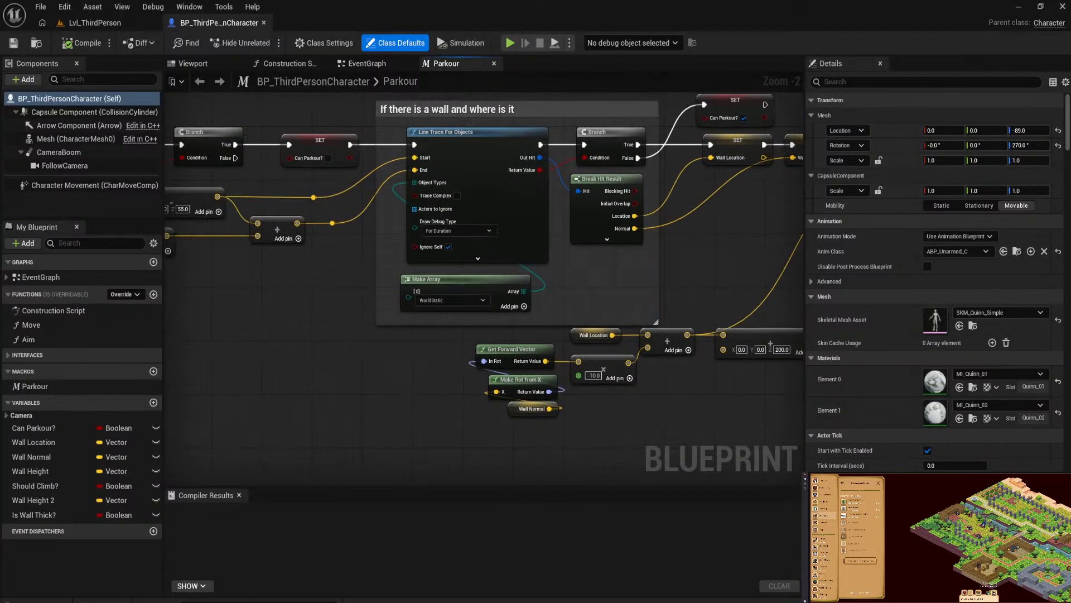
right_drag(393, 286, 496, 309)
right_drag(287, 322, 391, 339)
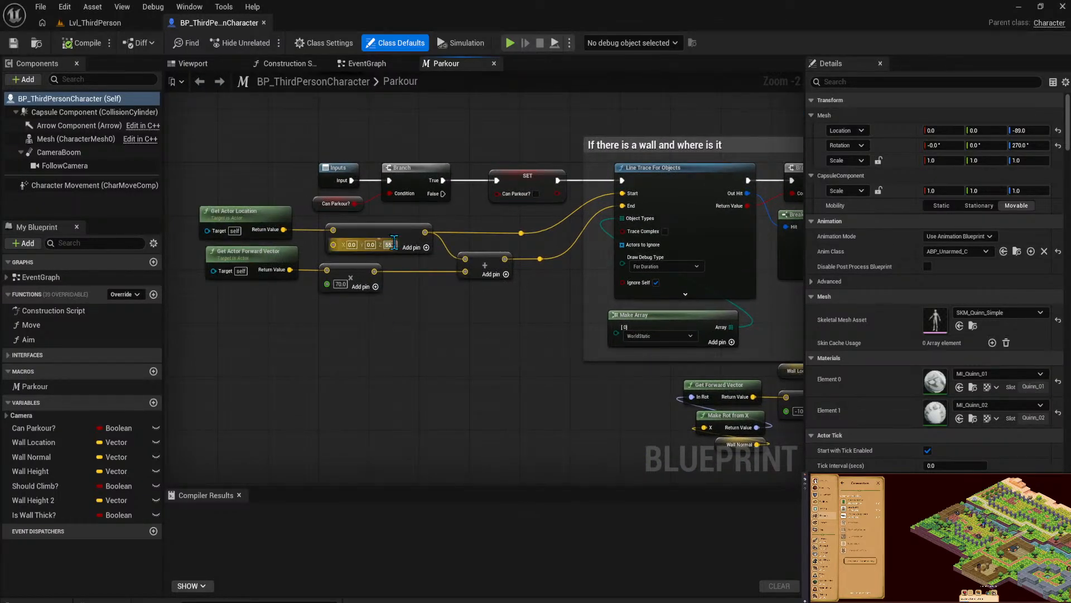
right_drag(562, 348, 406, 344)
right_drag(610, 296, 492, 330)
right_drag(554, 302, 675, 328)
right_drag(390, 285, 485, 292)
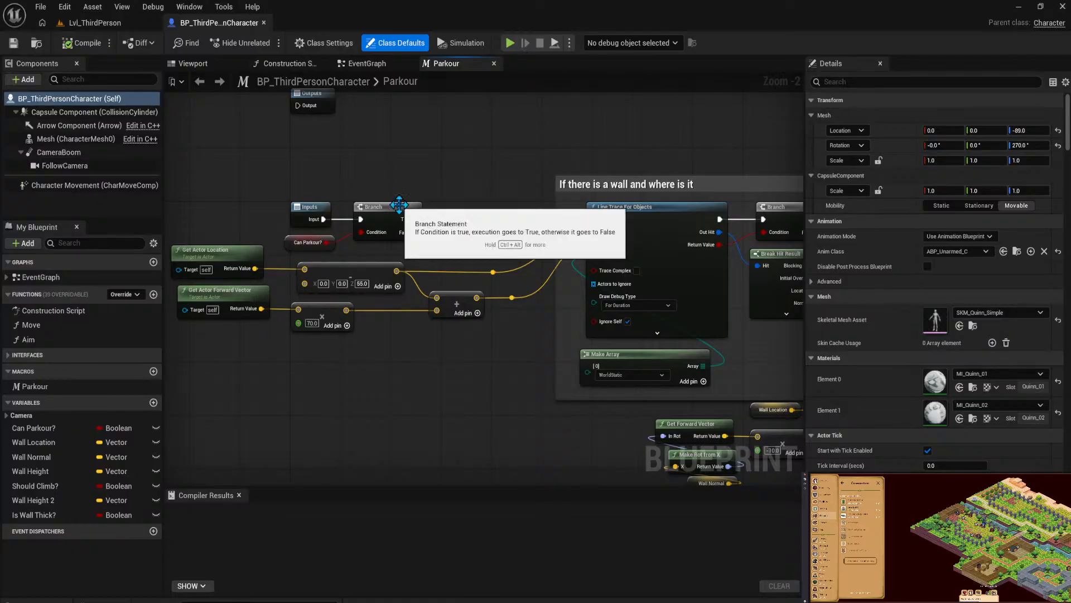
Move the Make Array node slightly to the left within the "If there is a wall and where is it" comment of the Parkour macro.
right_drag(578, 221, 435, 208)
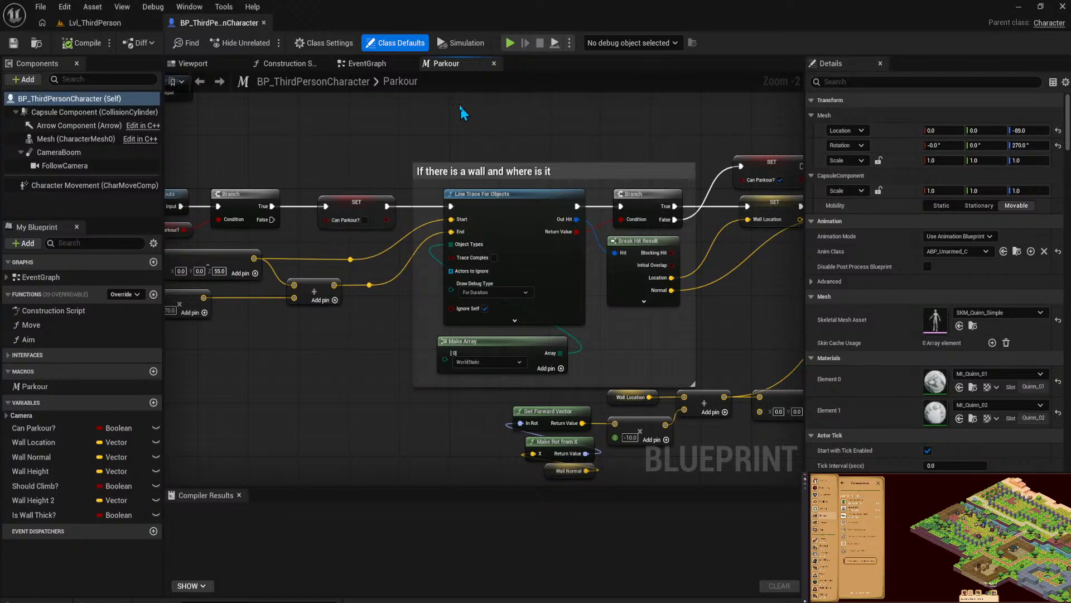
right_drag(487, 163, 540, 178)
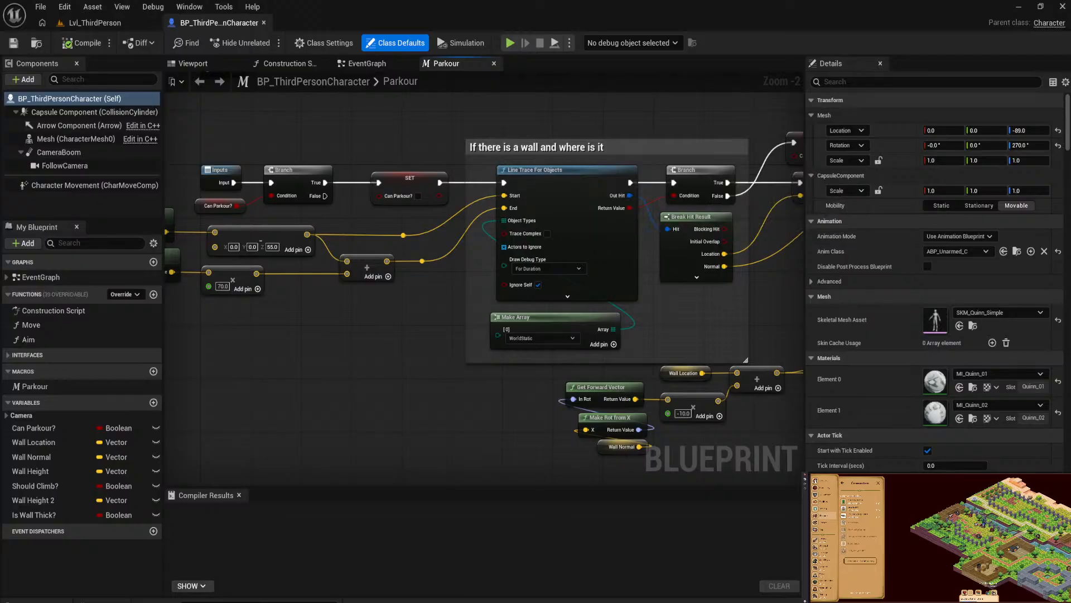
right_drag(575, 315, 477, 304)
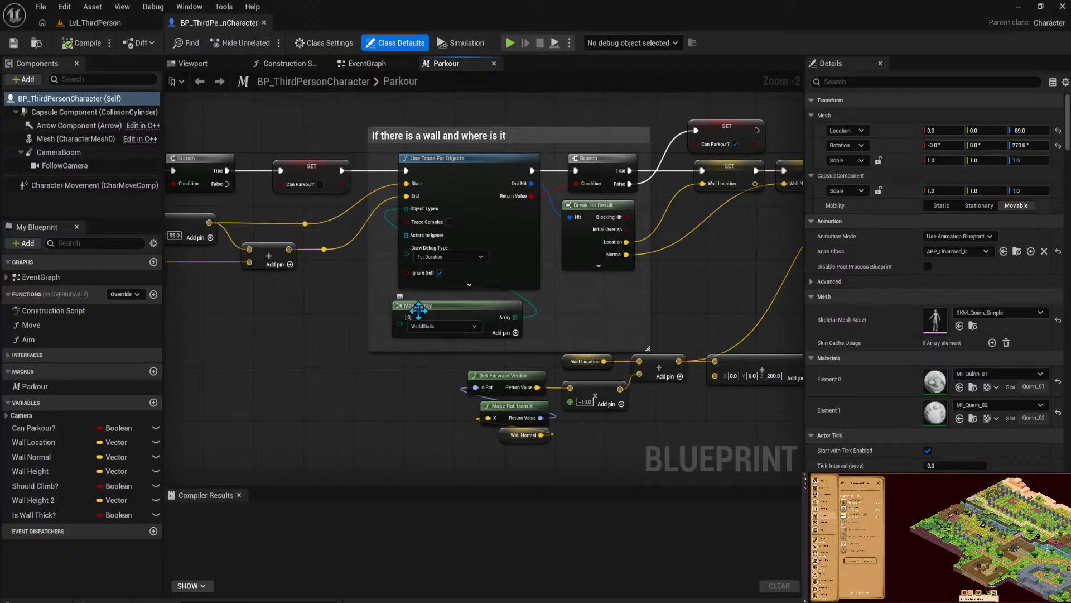
drag(413, 309, 419, 306)
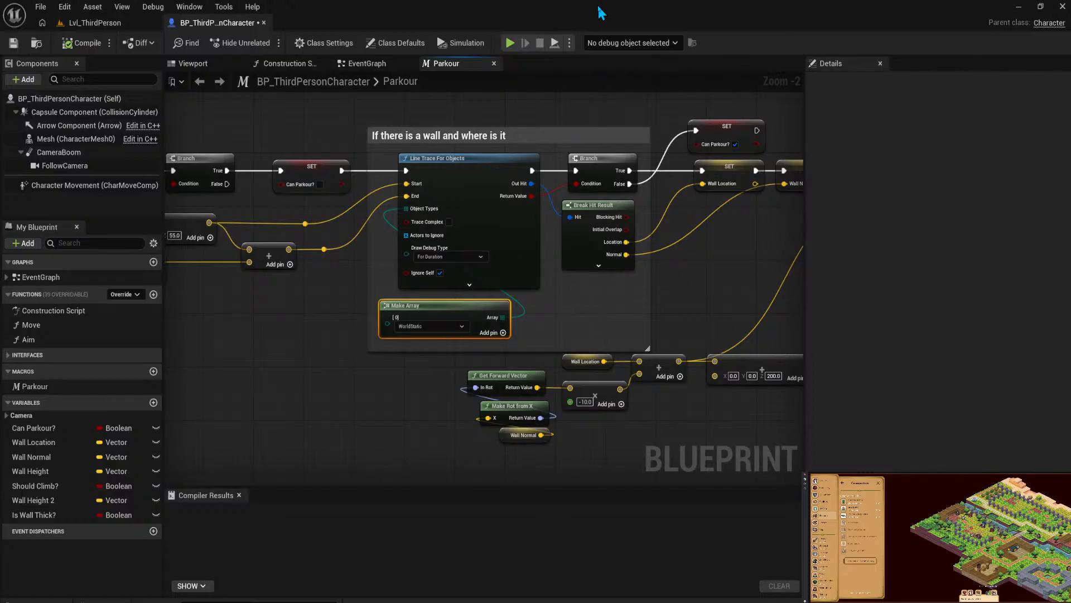
Examine the Parkour macro's commented wall-height, climb-or-vault and wall-thickness sections through to the line trace that checks whether climbing is blocked.
right_drag(703, 283, 560, 297)
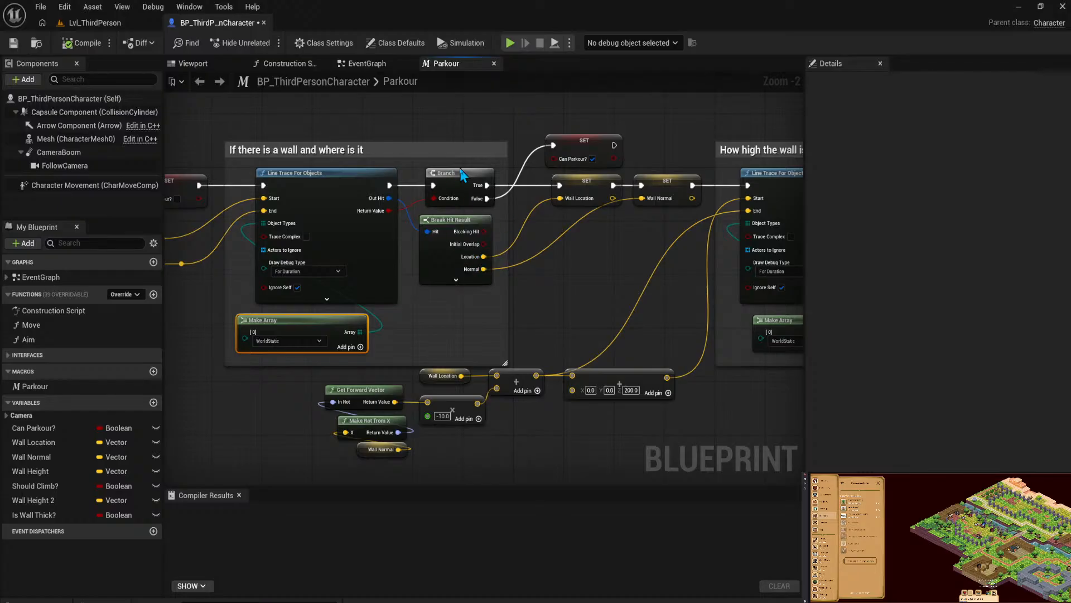
right_drag(523, 226, 319, 229)
right_drag(646, 251, 646, 181)
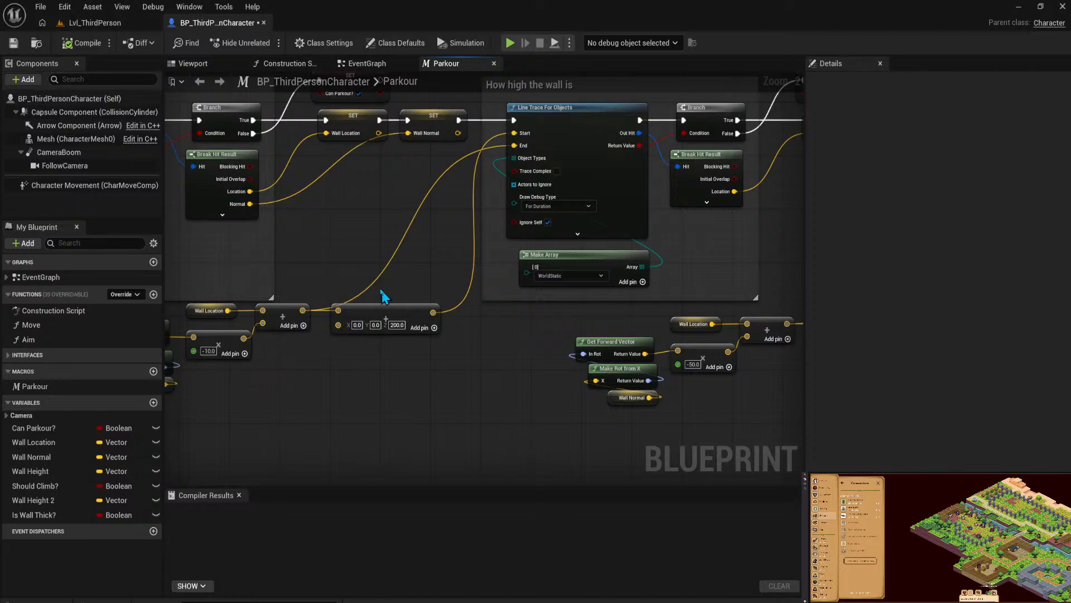
mouse_move(359, 317)
right_down()
mouse_move(383, 356)
mouse_move(537, 370)
mouse_move(505, 313)
mouse_move(298, 298)
mouse_move(299, 366)
mouse_move(332, 428)
right_up()
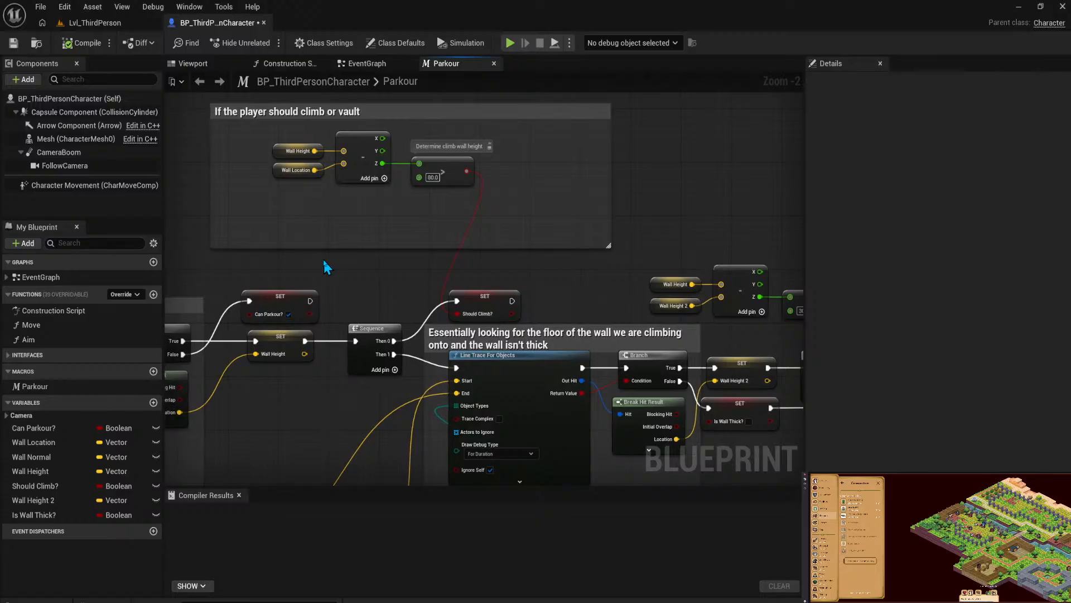
mouse_move(469, 281)
right_down()
mouse_move(438, 200)
mouse_move(457, 265)
right_up()
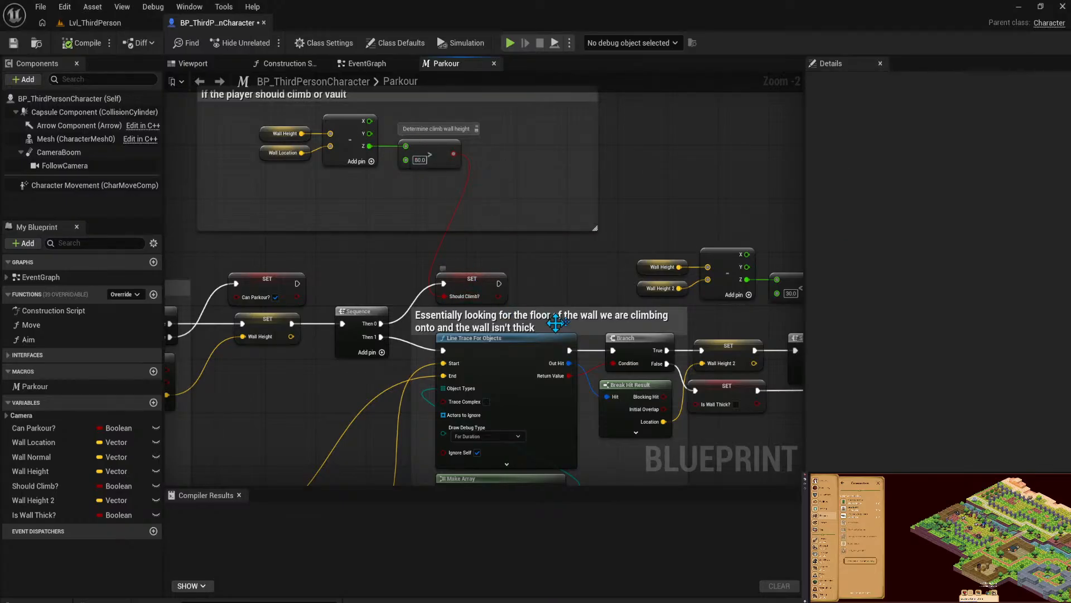
right_drag(556, 322, 453, 219)
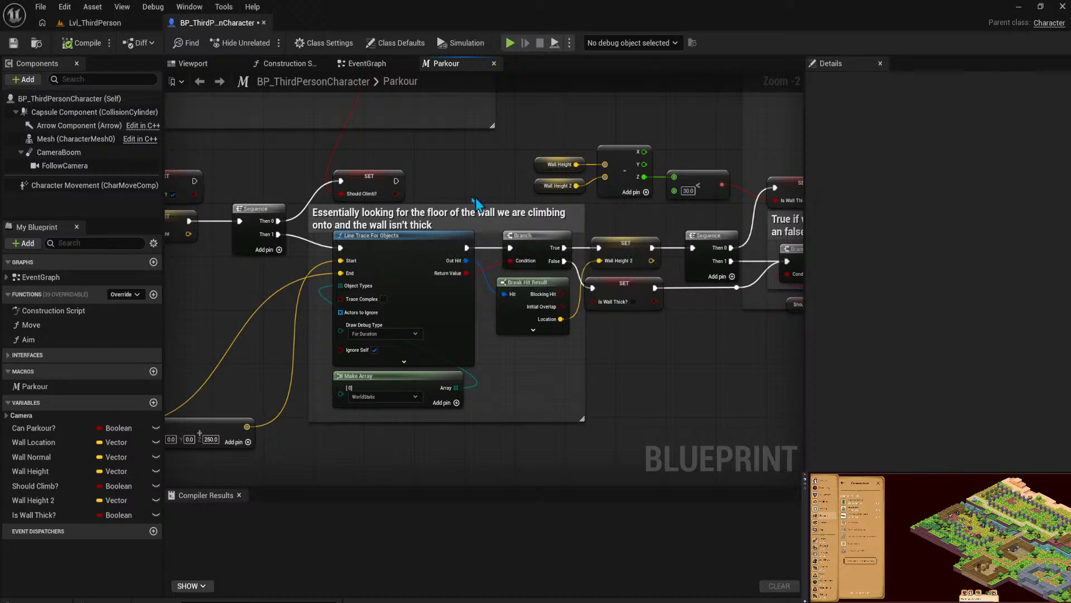
mouse_move(540, 199)
right_down()
mouse_move(342, 209)
mouse_move(300, 349)
right_up()
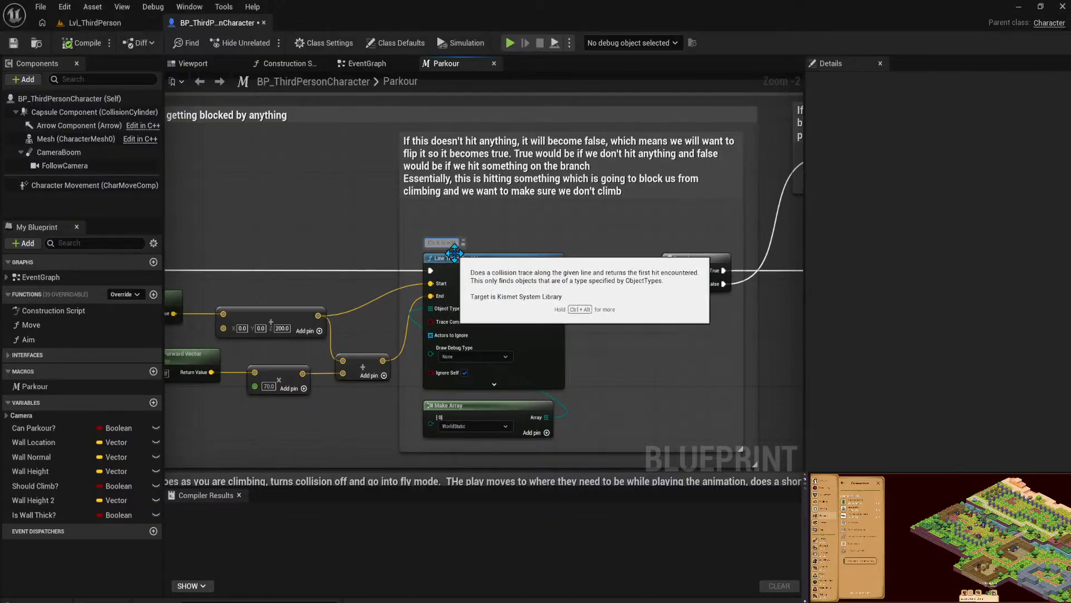
Enter the comment "sadjfkl;asdfjasjd;kfaj;sd" on the Line Trace For Objects node in the climb-blocking section and hide its bubble.
text(sadjfkl;asdfjasjd;kfaj;sd)
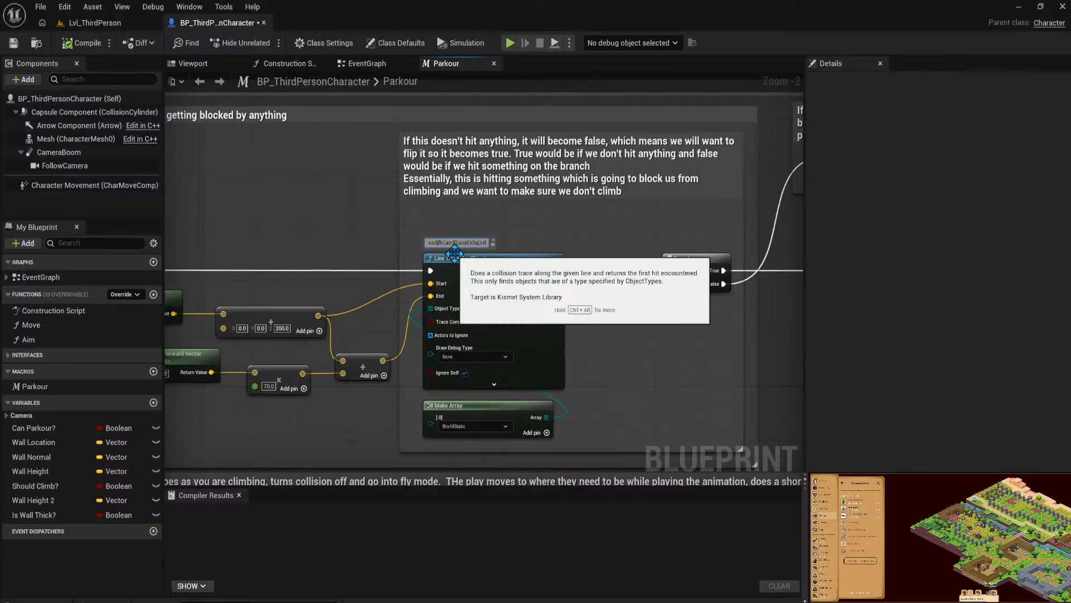
click(492, 244)
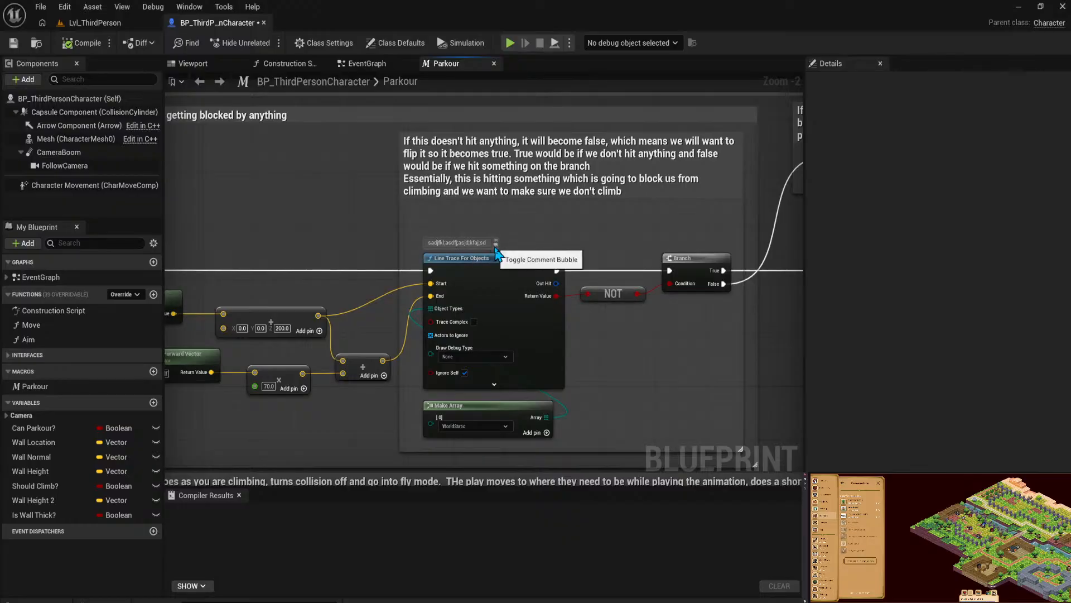
click(495, 245)
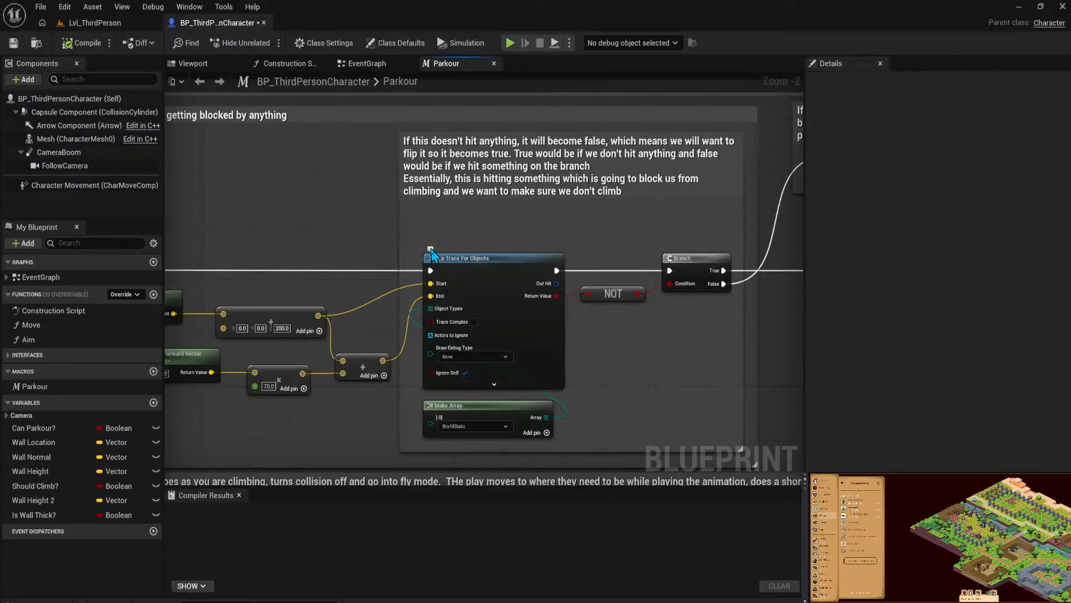
Reopen the comment bubble of the Line Trace For Objects node and clear its text.
click(431, 249)
double_click(464, 242)
double_click(470, 243)
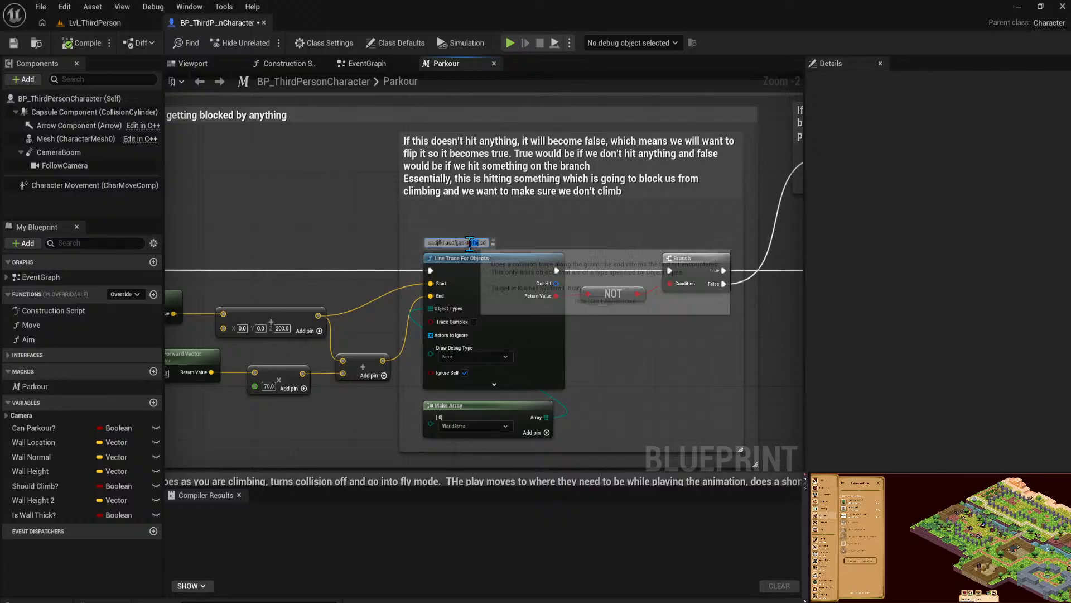
click(461, 242)
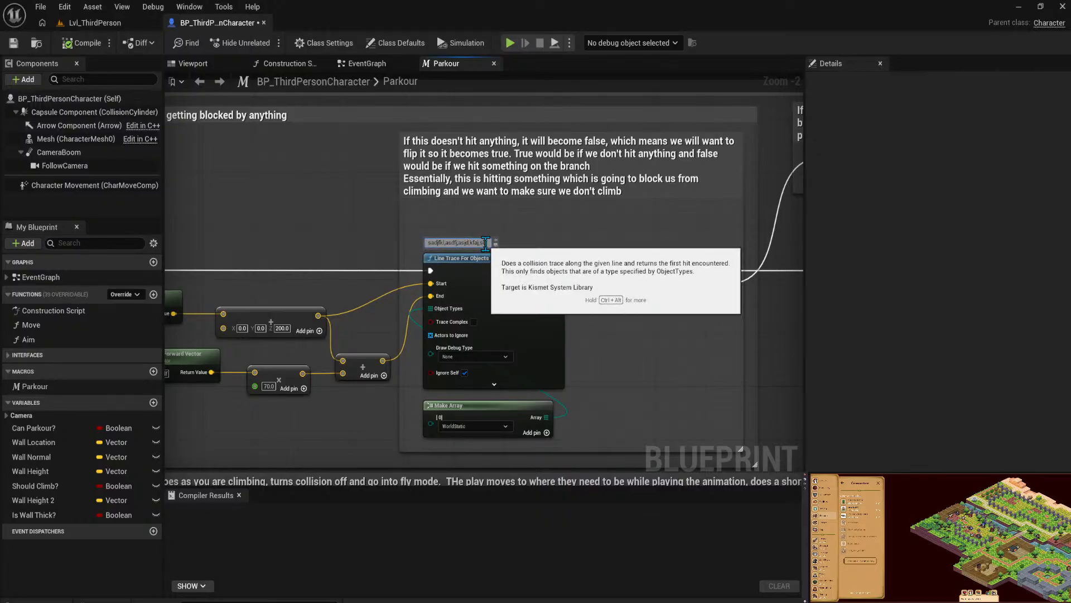
key(ctrl+a)
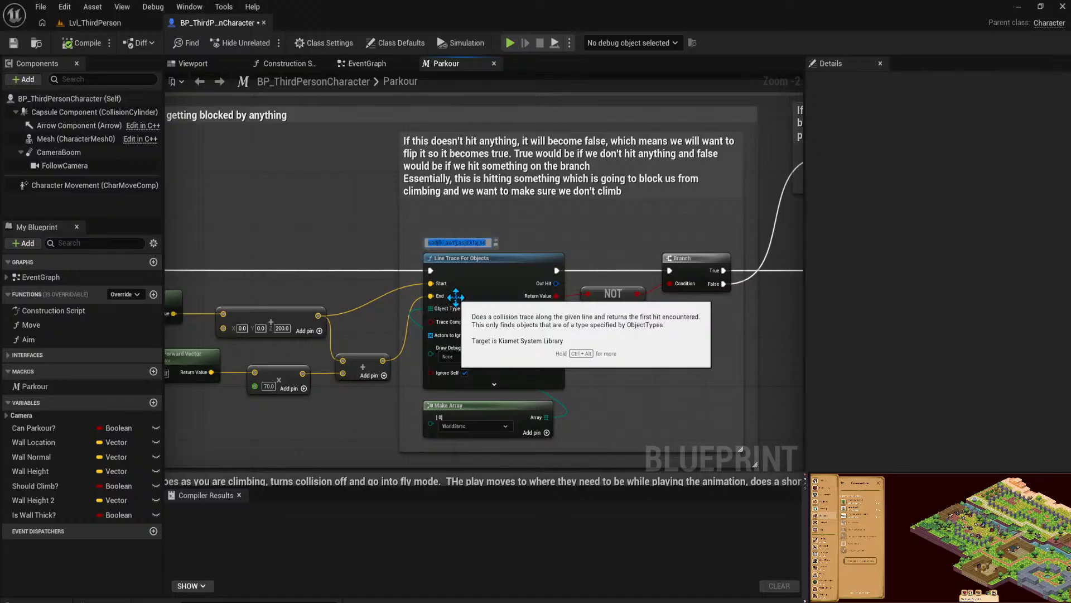
key(BackSpace)
click(504, 232)
Play the Lvl_ThirdPerson level and run the character at the low white wall to test vaulting over it.
right_drag(508, 233, 368, 234)
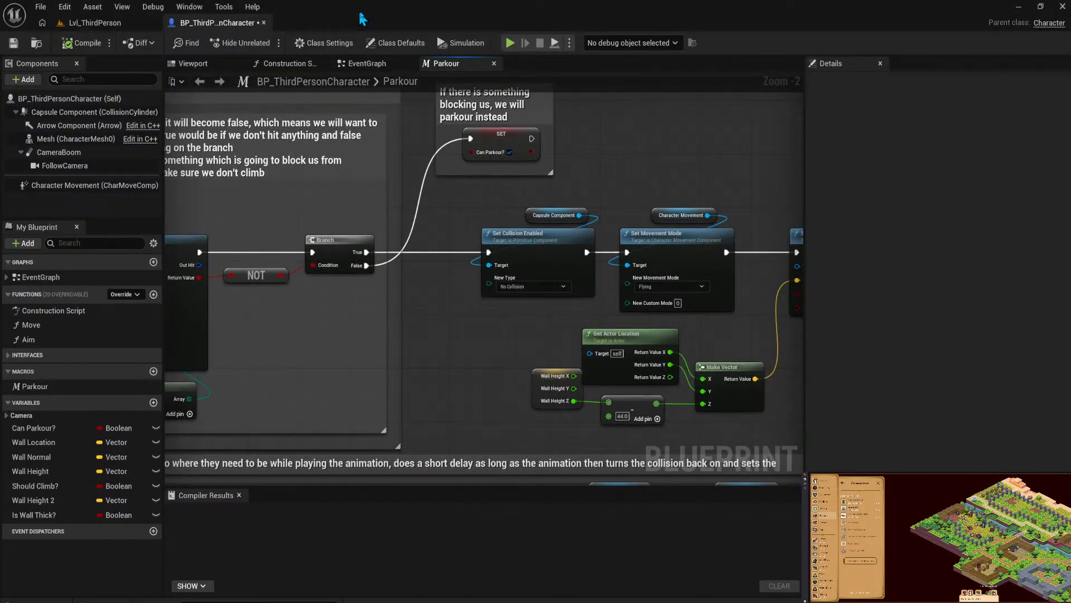
click(107, 24)
click(264, 42)
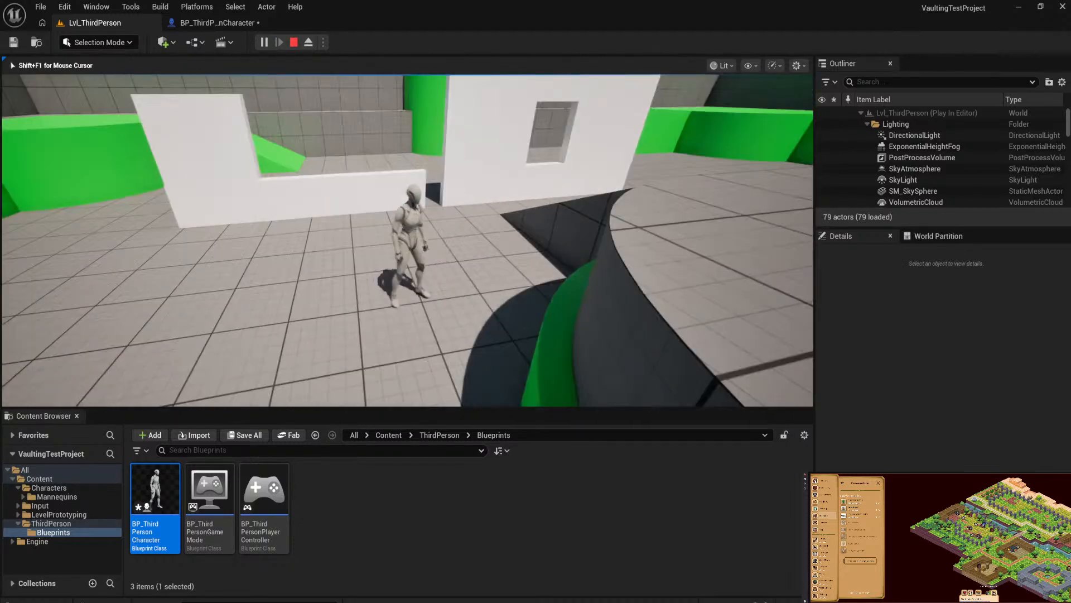
key(w)
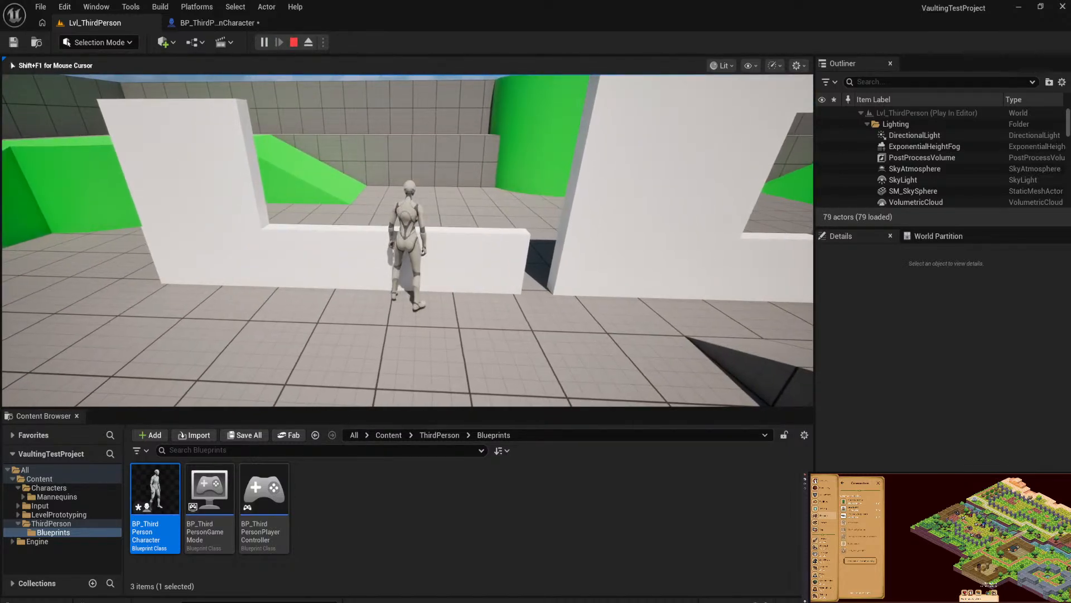
key(s)
key(w)
key(space)
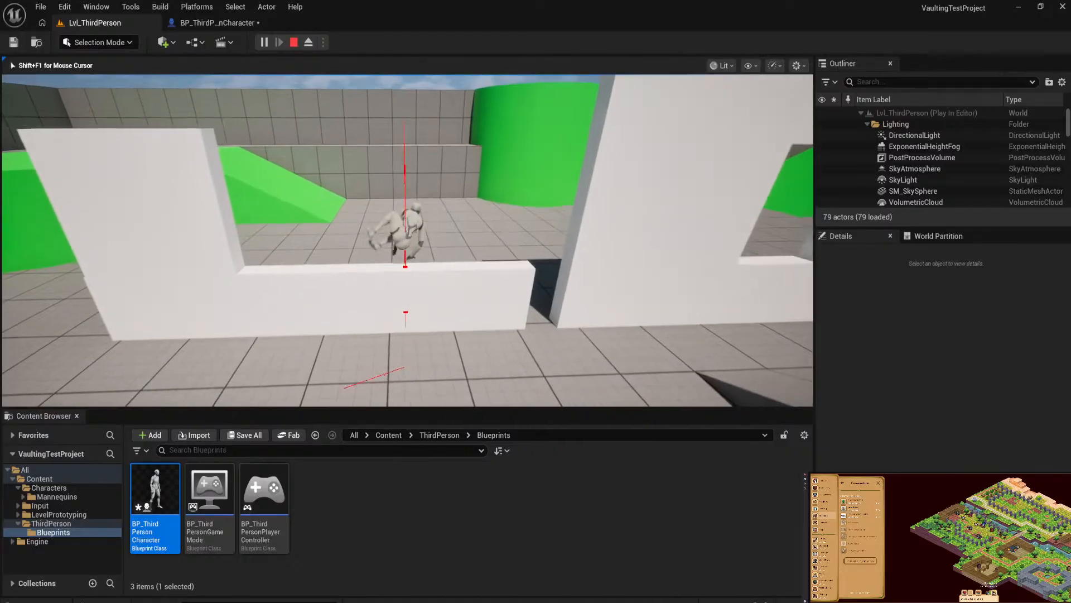
Run the character past the white walls to the green raised platform, jumping at obstacles to test the parkour and climbing.
key(w)
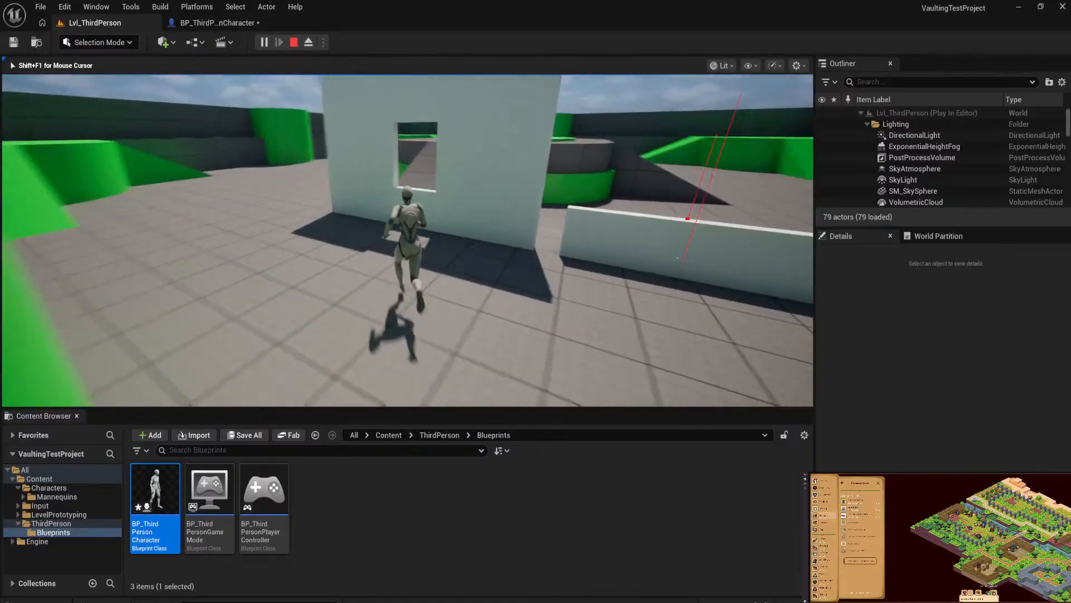
key(space)
key(w)
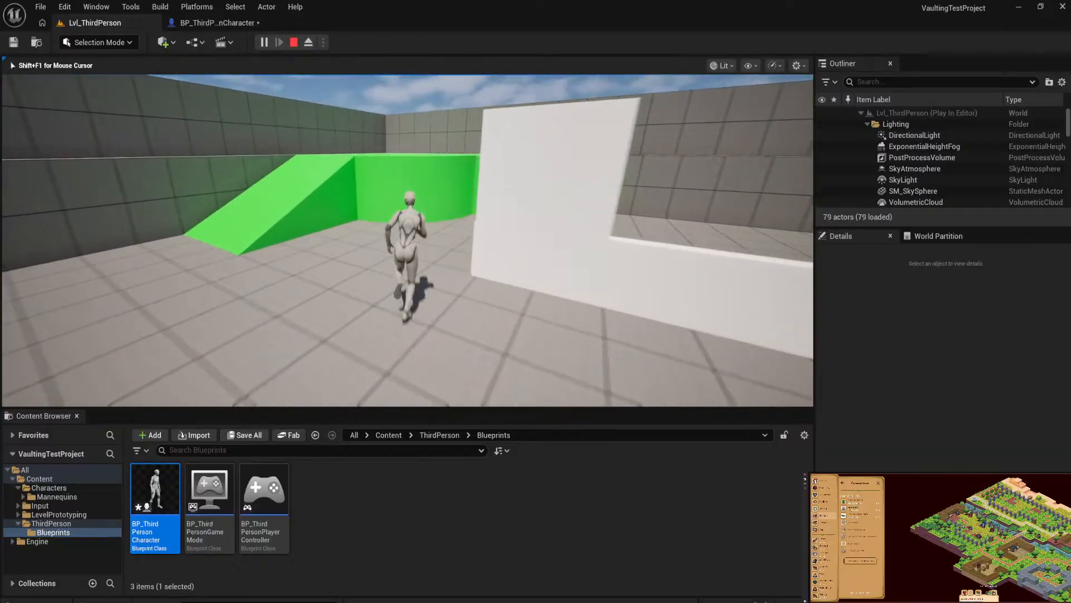
key(space)
key(w)
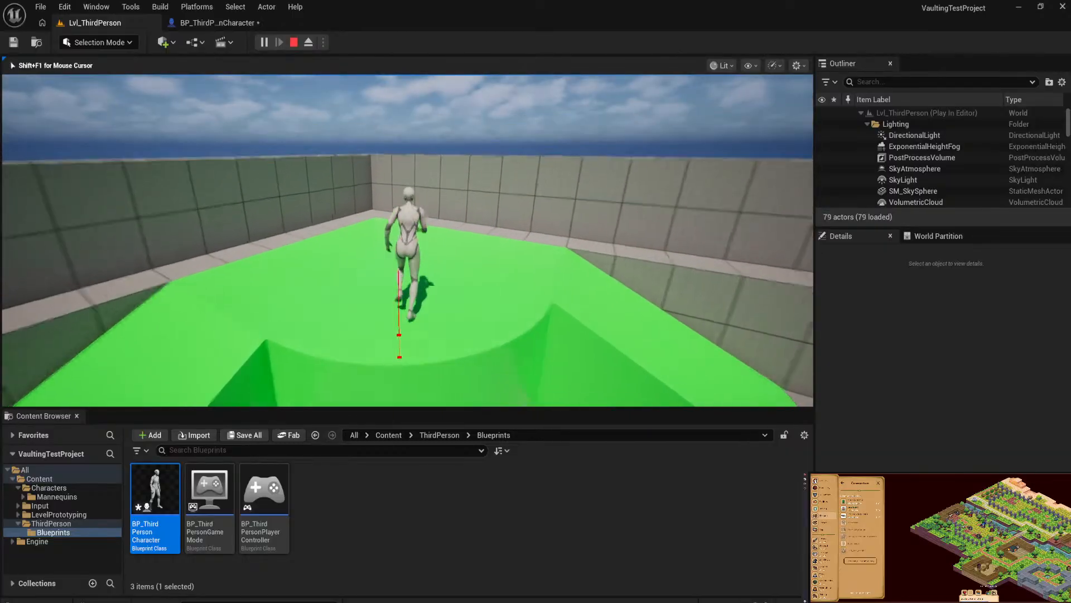
Test parkour at the wall with the window opening, run across the round central platform with a jump, and stop the play session.
key(w)
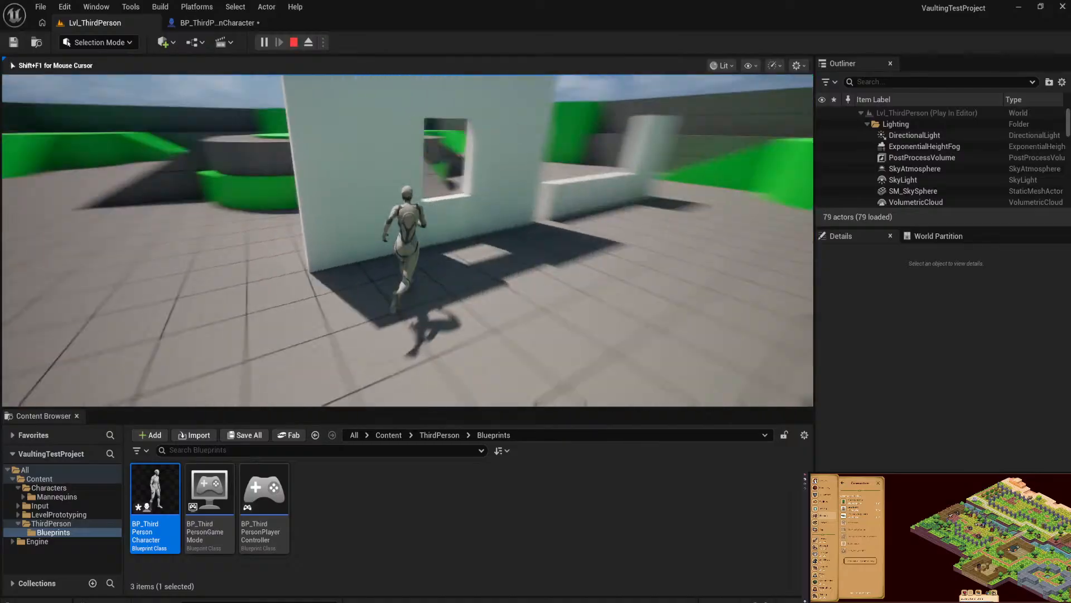
key(space)
key(w)
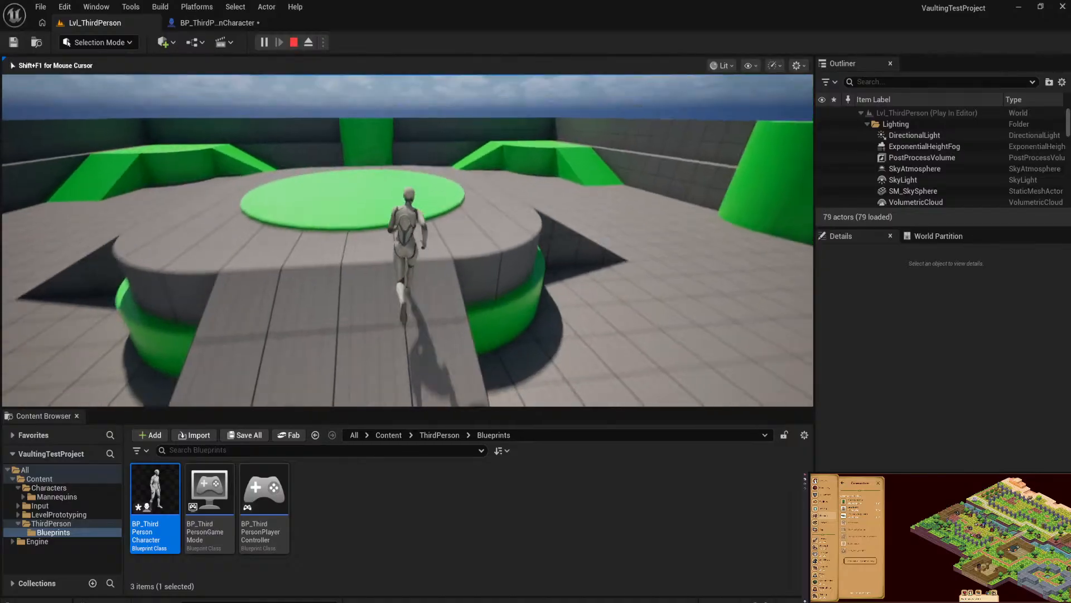
key(space)
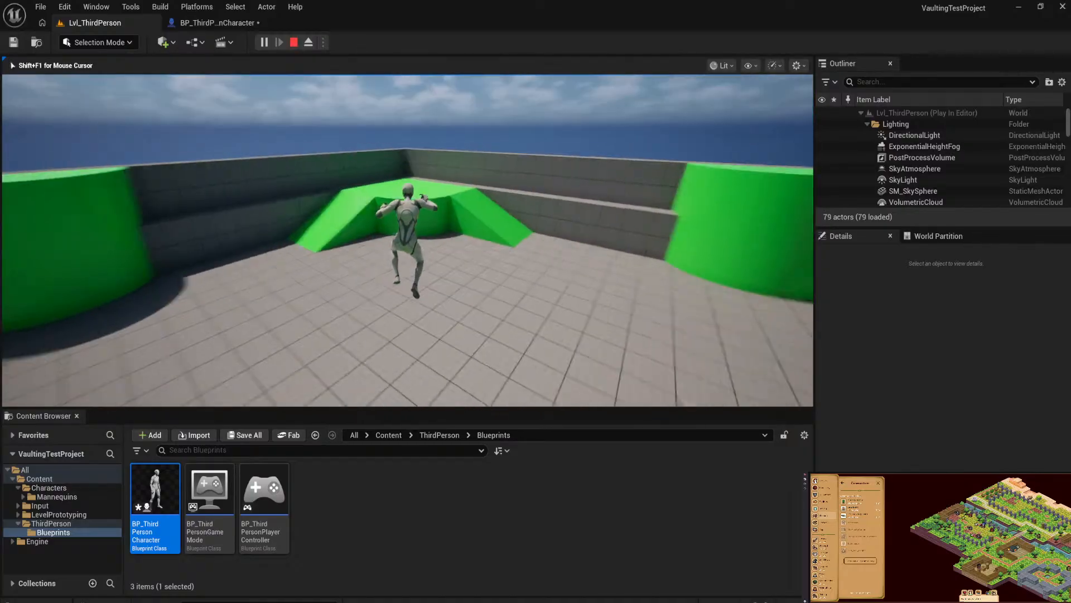
key(Escape)
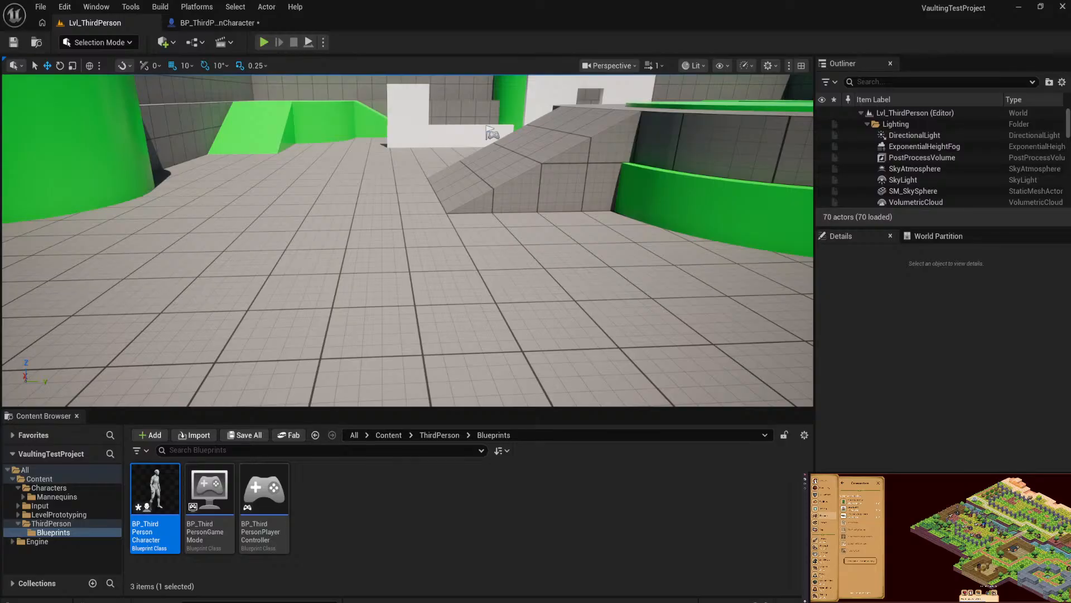
Switch to the browser window showing the Unreal Engine tutorial channel on YouTube, enlarge it, and look through the channel's Videos list.
drag(704, 0, 515, 90)
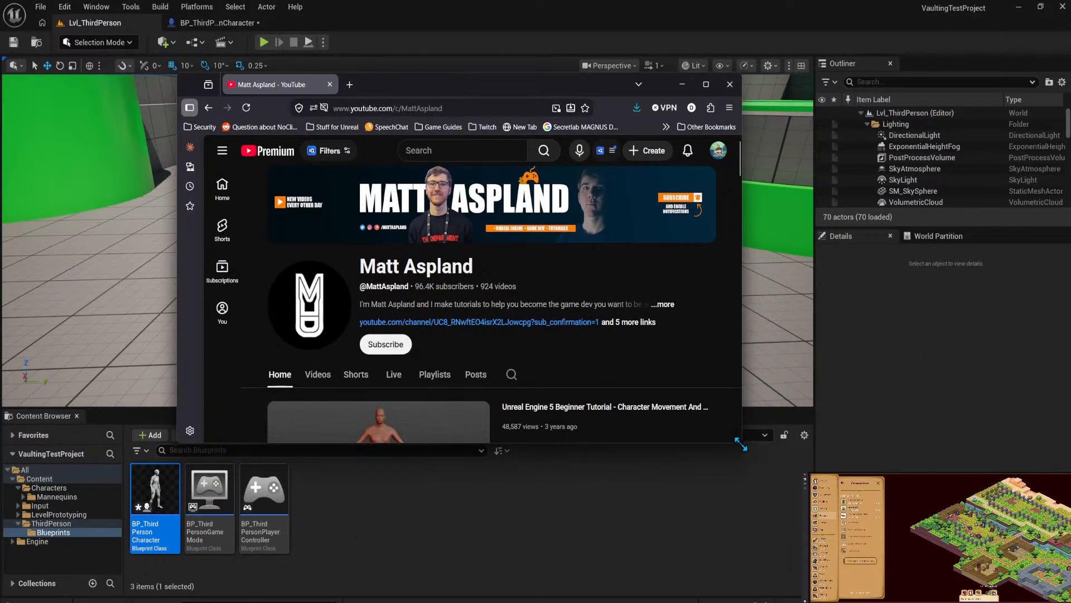
drag(740, 445, 789, 560)
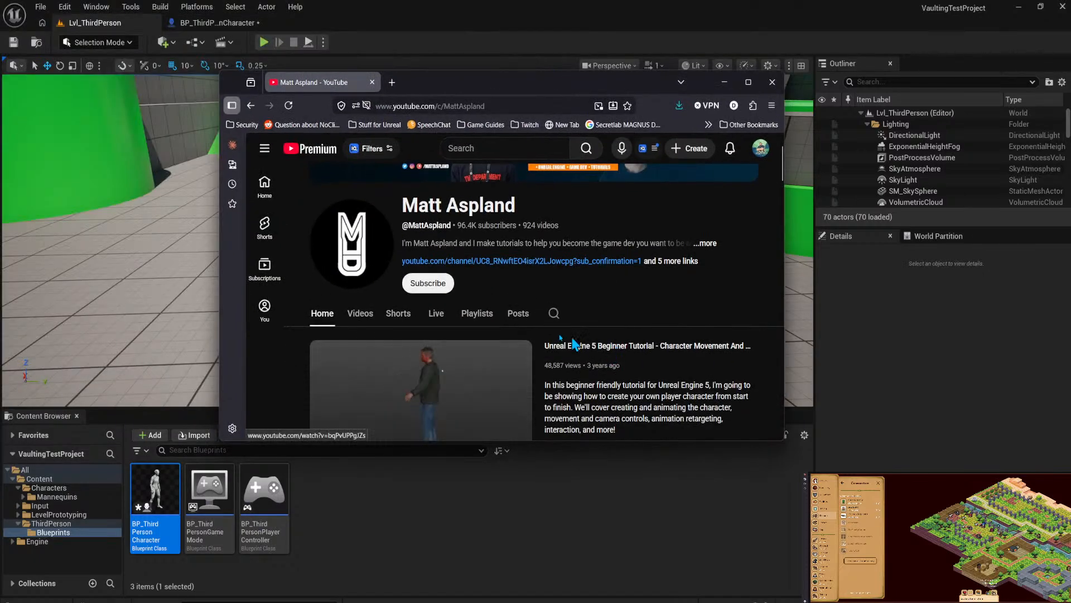
click(360, 315)
scroll(575, 286, down, 6)
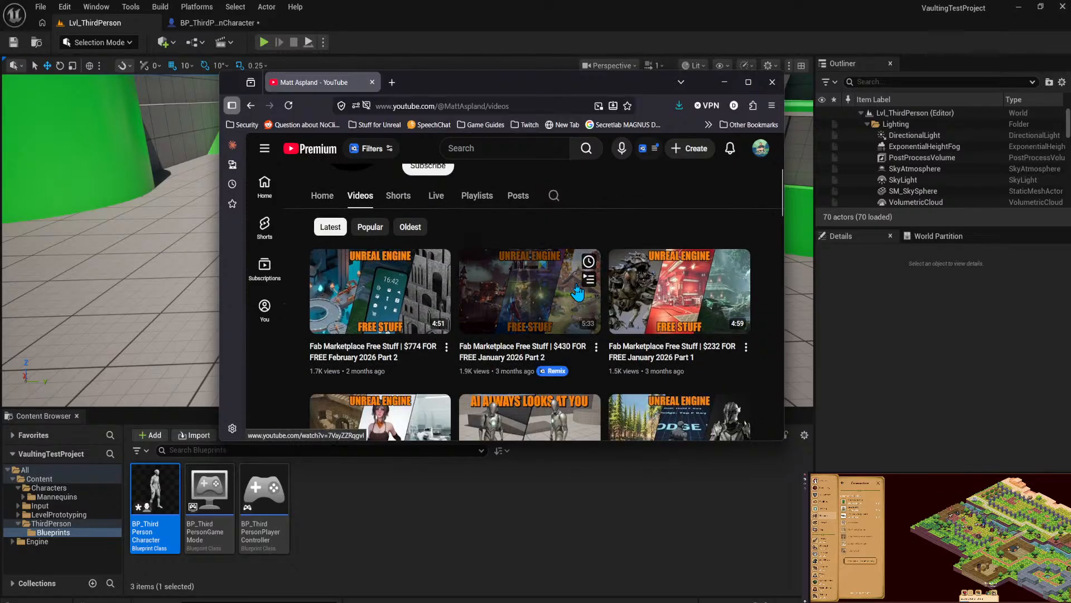
scroll(577, 290, down, 5)
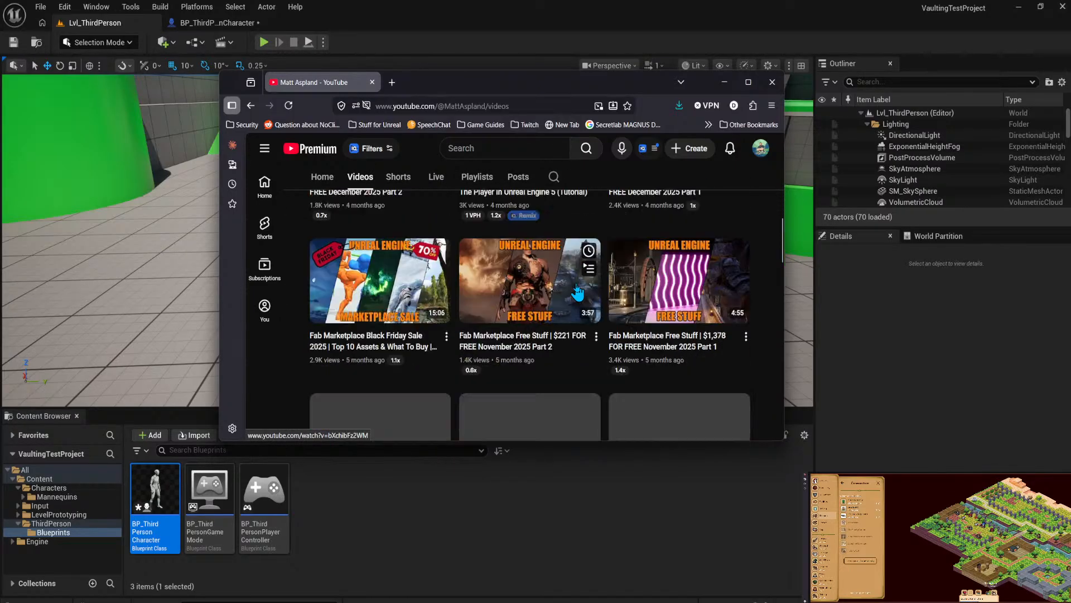
scroll(578, 290, down, 5)
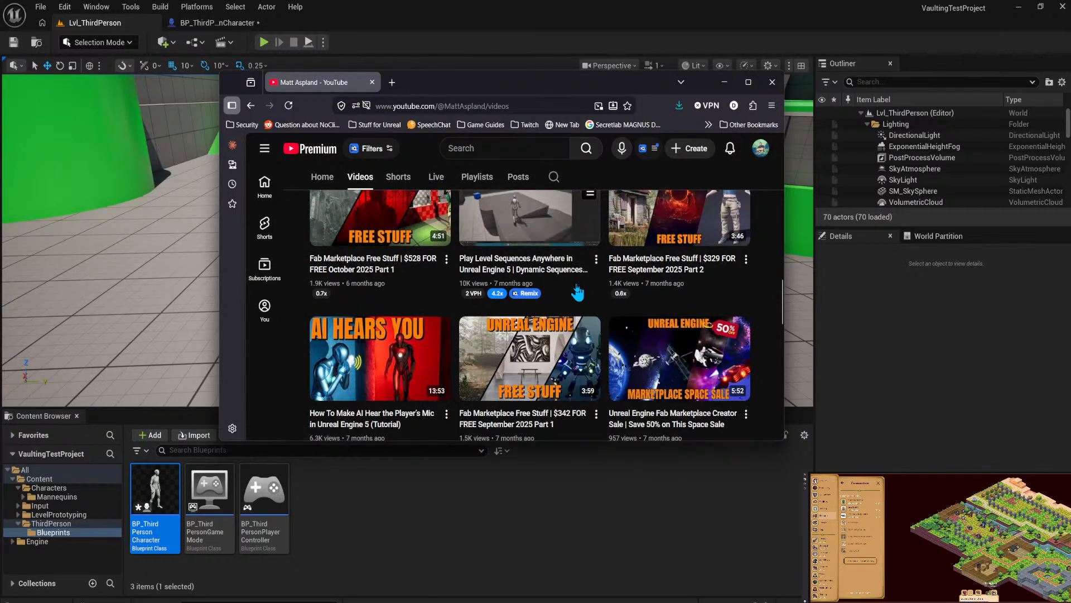
scroll(577, 290, down, 5)
scroll(577, 291, down, 5)
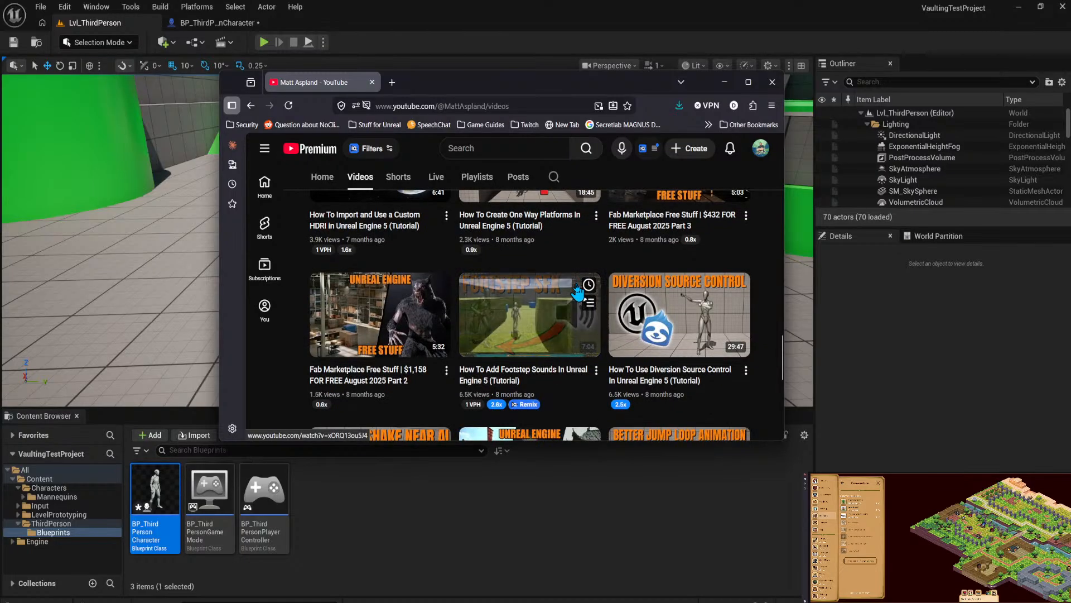
scroll(578, 291, down, 5)
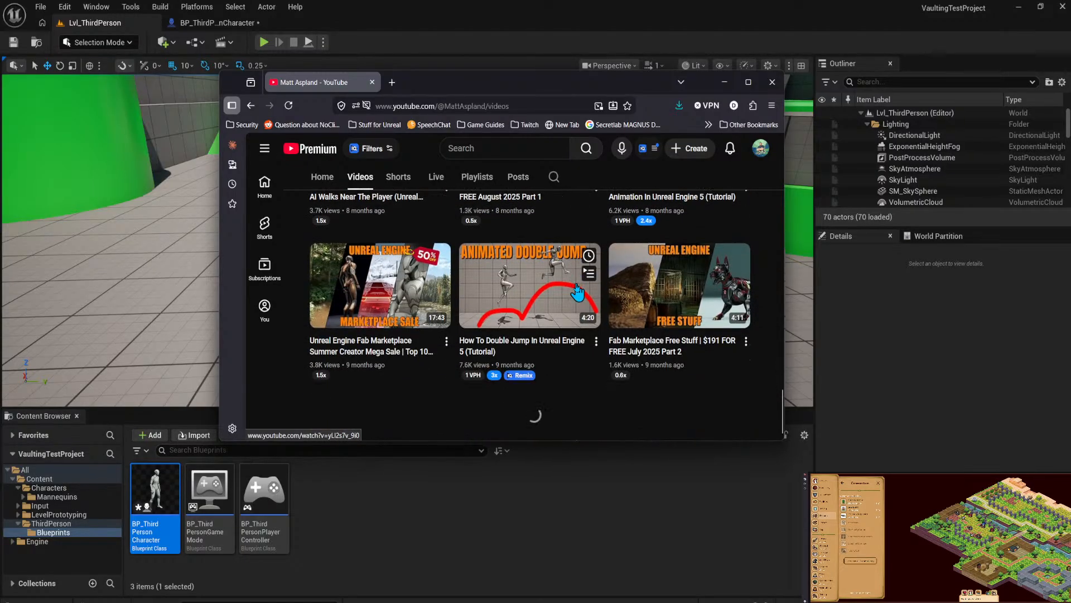
scroll(577, 290, down, 3)
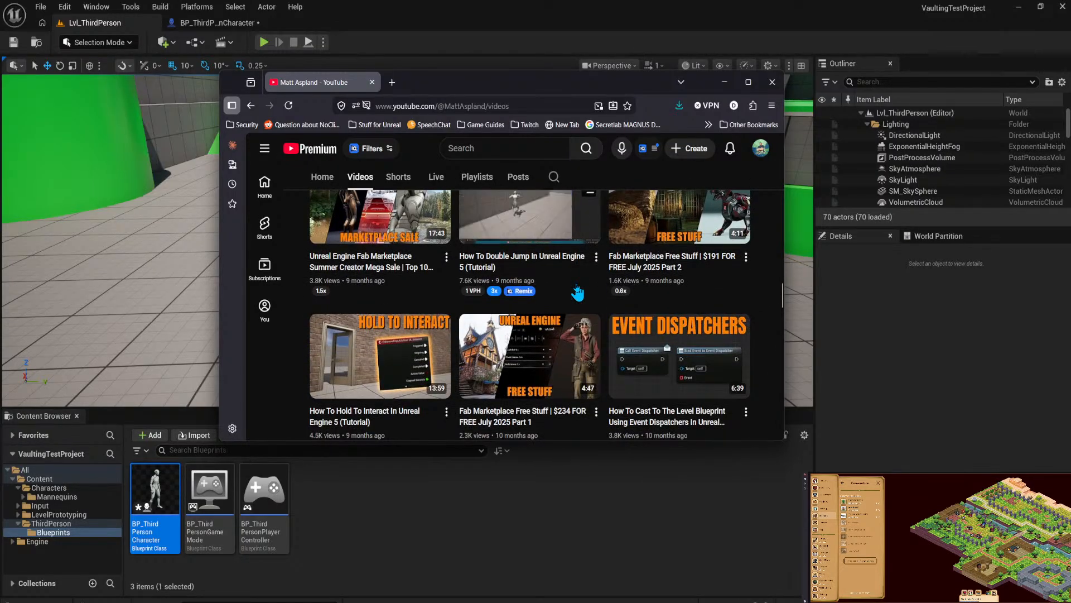
Look through the channel's older uploads in the Videos list for the vaulting and parkour tutorial.
scroll(577, 290, down, 5)
scroll(578, 290, down, 1)
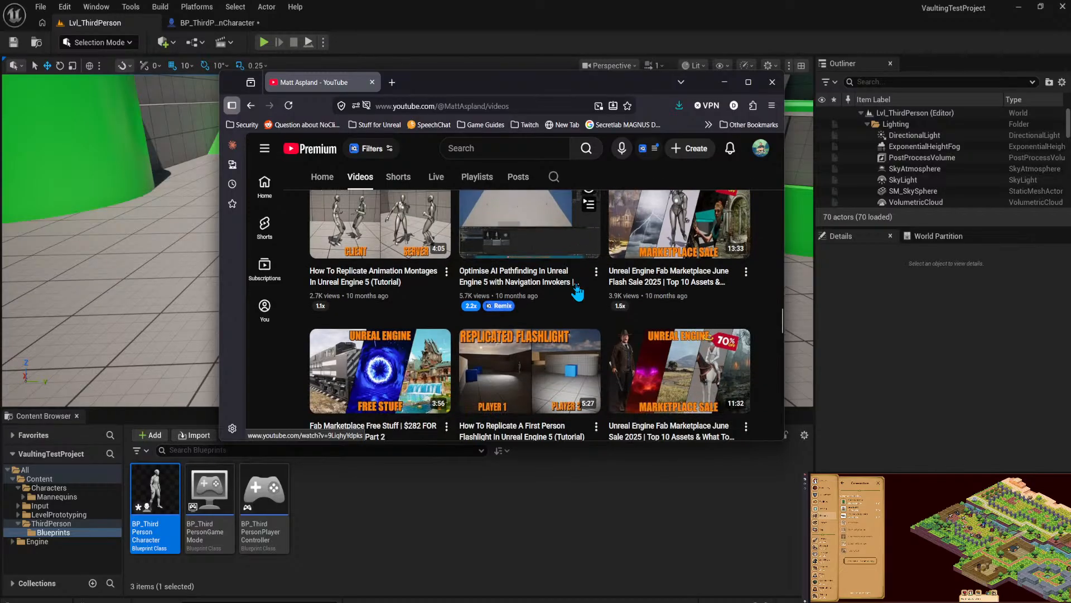
scroll(579, 290, down, 1)
scroll(578, 290, down, 4)
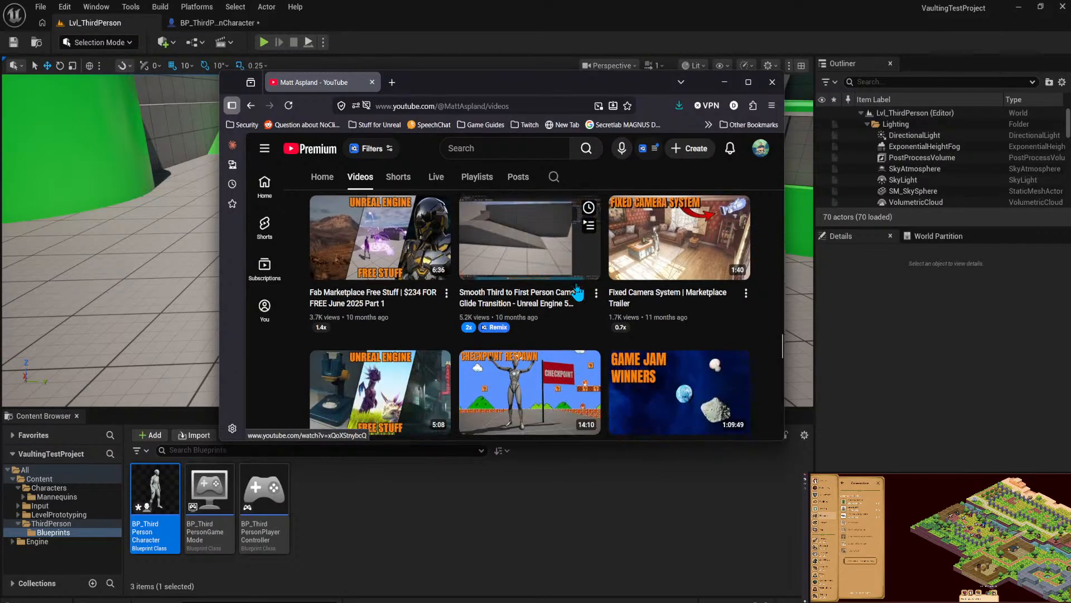
scroll(579, 291, down, 5)
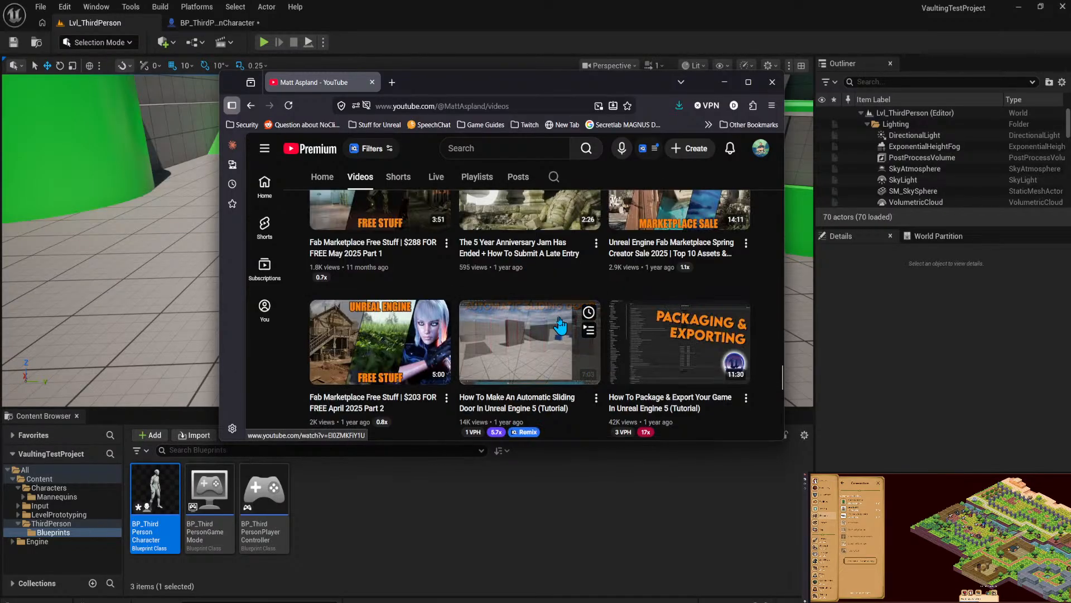
scroll(556, 328, up, 12)
scroll(414, 245, up, 8)
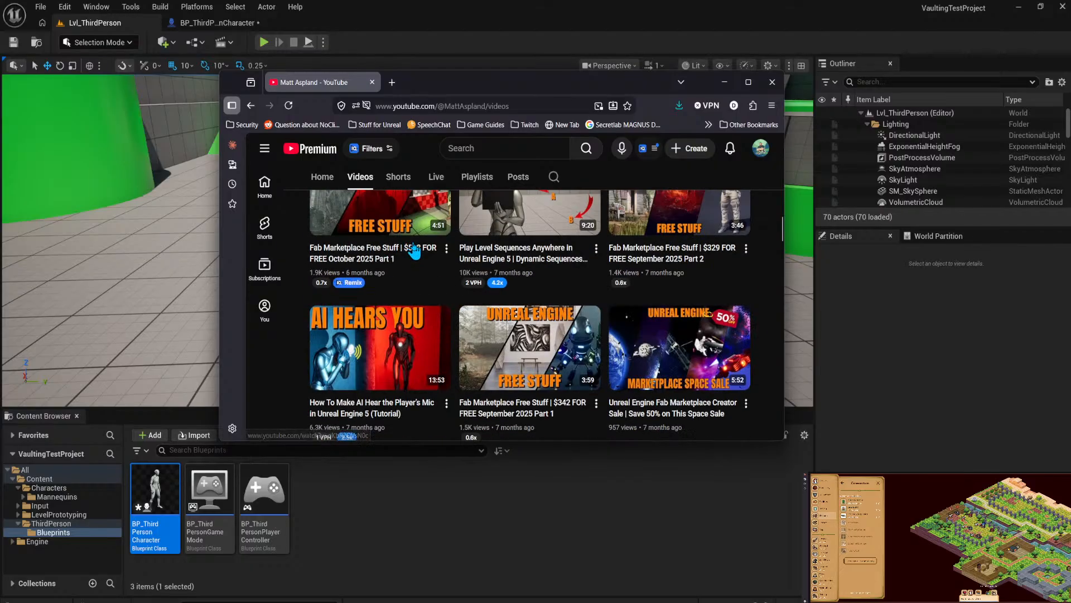
scroll(414, 245, down, 8)
scroll(415, 246, down, 15)
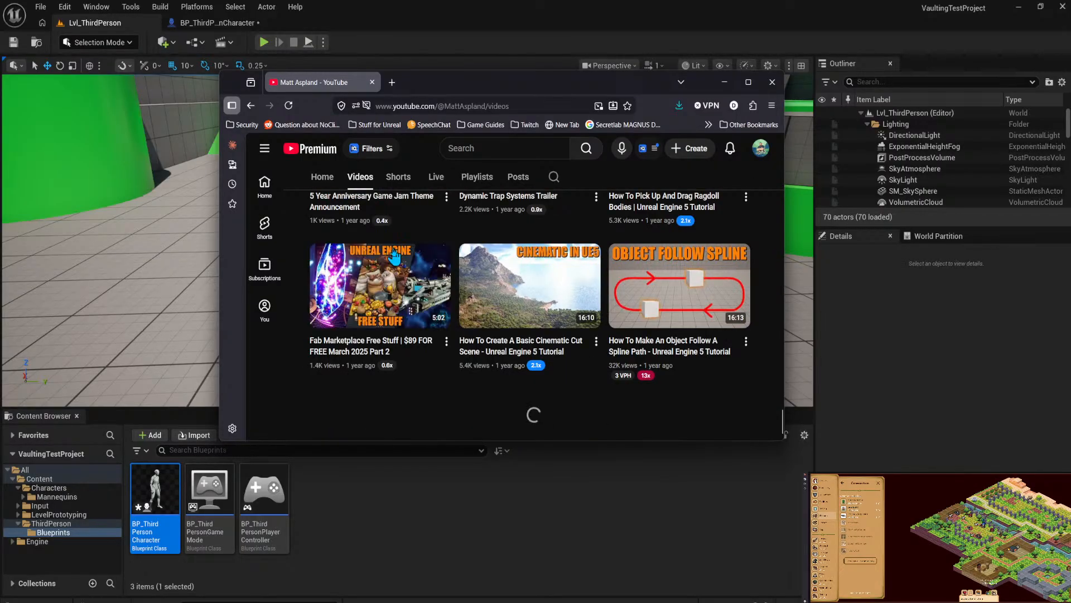
scroll(385, 256, down, 5)
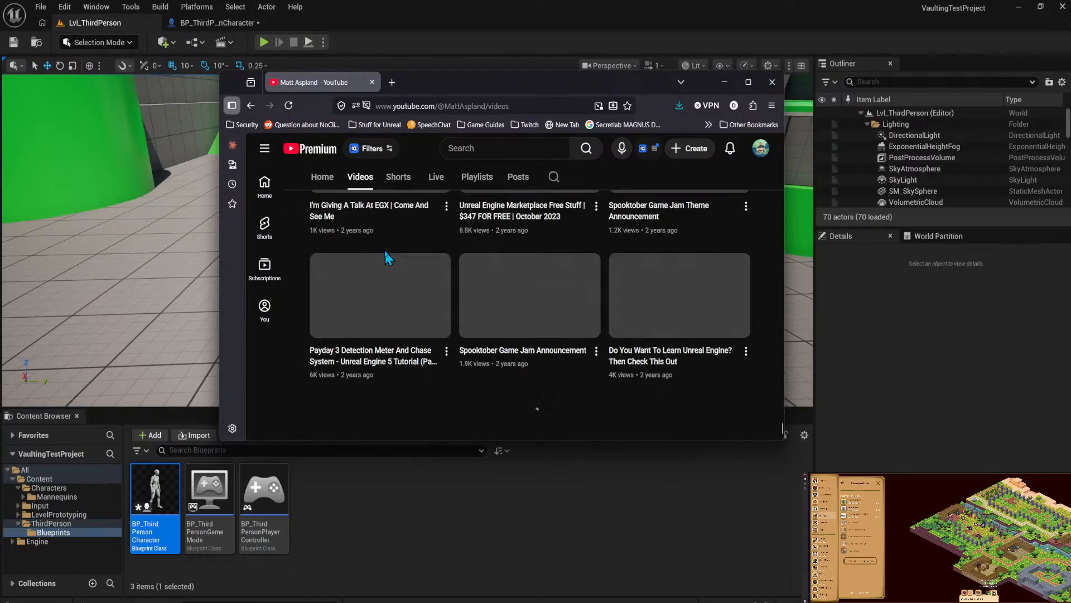
scroll(385, 257, down, 5)
scroll(385, 253, down, 5)
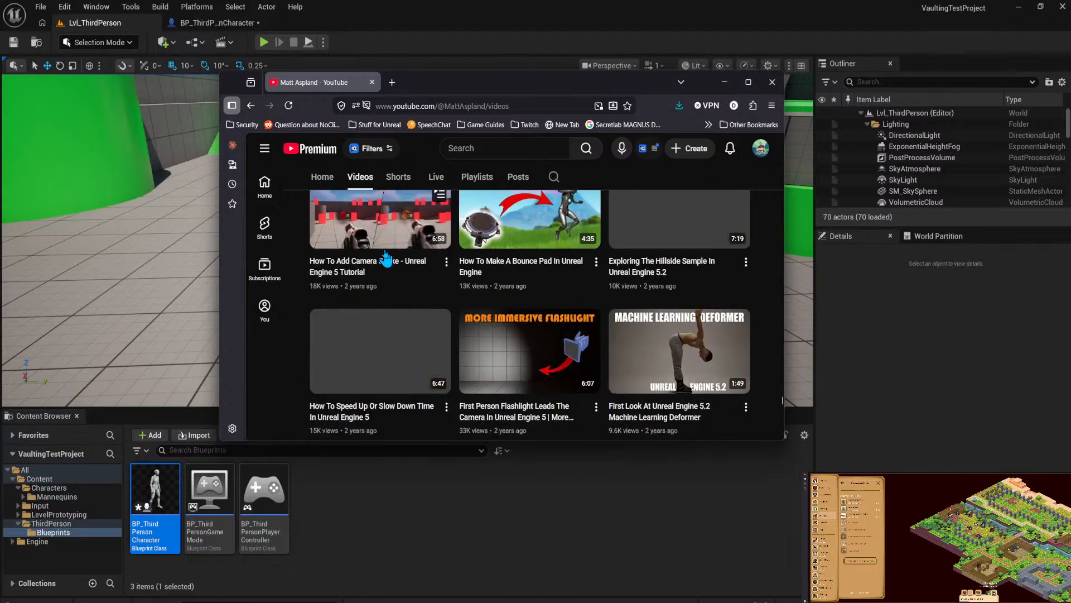
Search the channel's Videos page for "vault" and look over the matching tutorial entries.
key(ctrl+f)
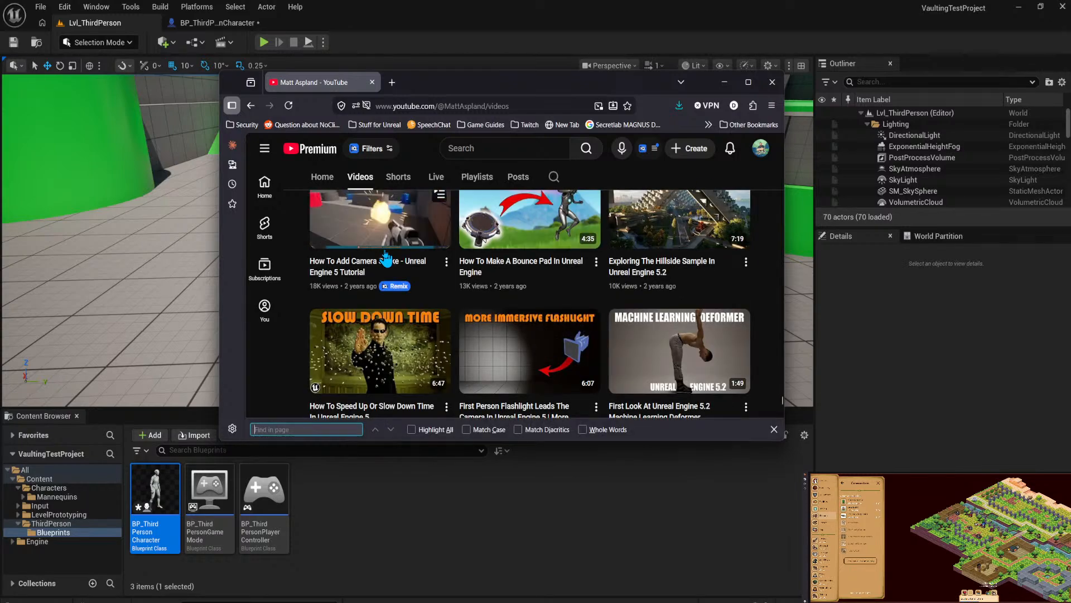
text(vault)
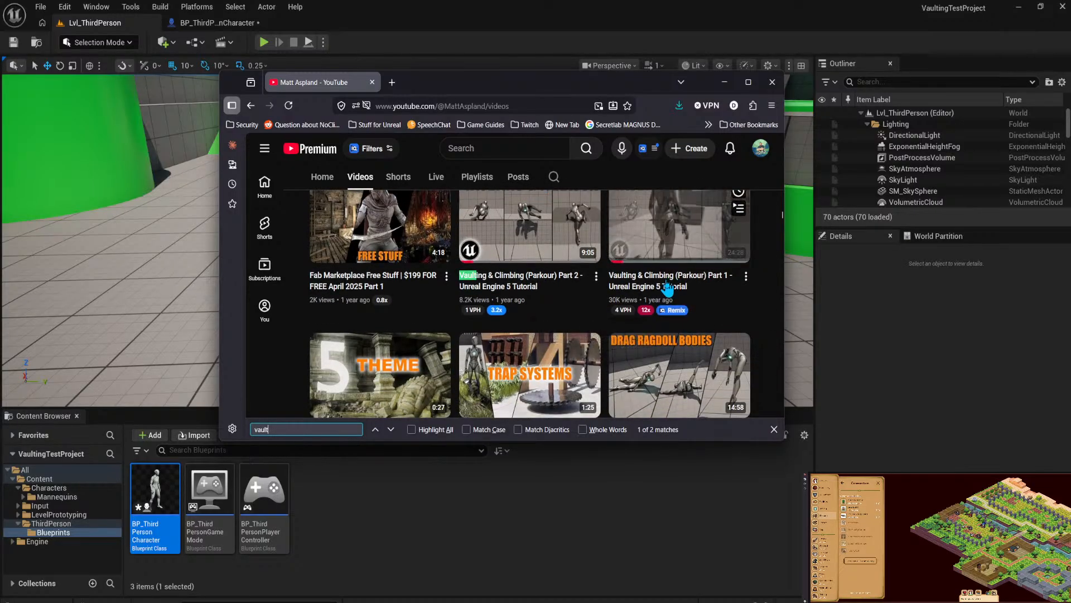
scroll(672, 312, down, 1)
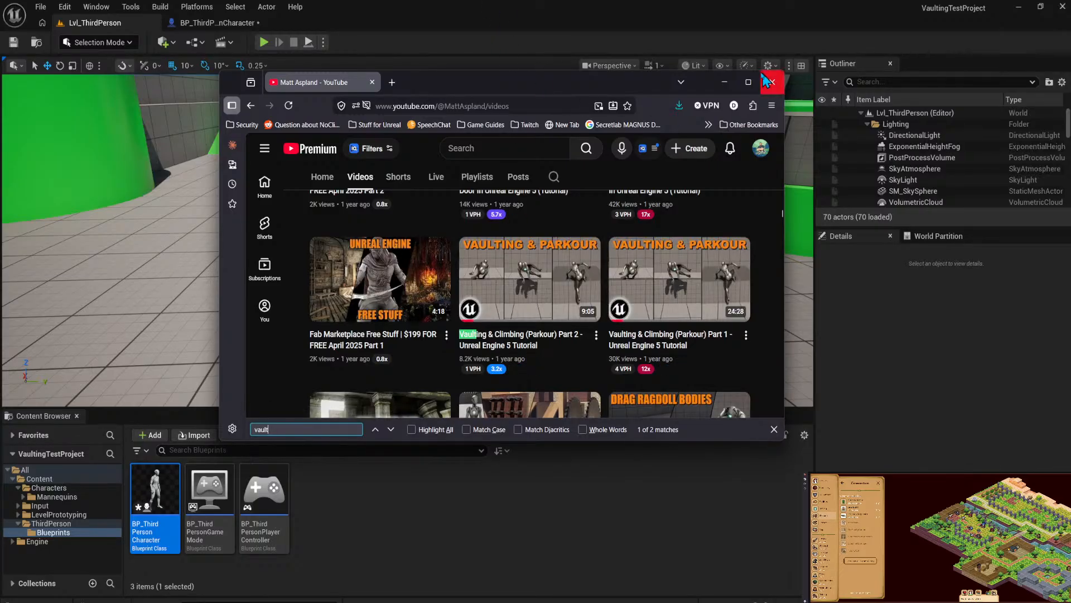
Return from the browser to the Parkour macro in BP_ThirdPersonCharacter and examine the climbing branch through to its final Can Parkour? setter.
click(724, 82)
click(217, 23)
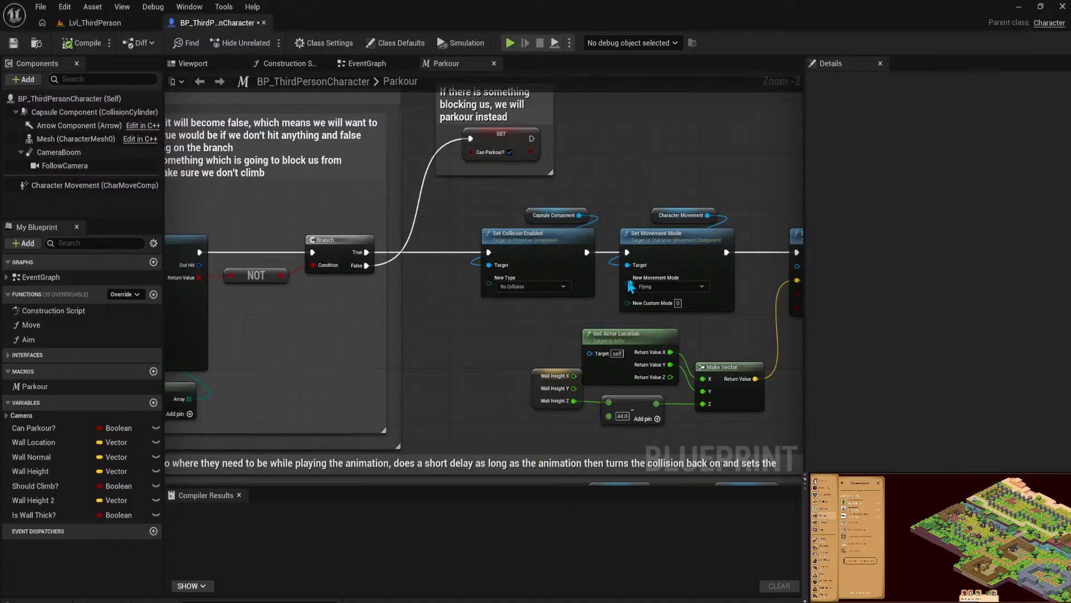
right_drag(458, 278, 803, 71)
scroll(663, 184, down, 4)
right_drag(640, 230, 492, 288)
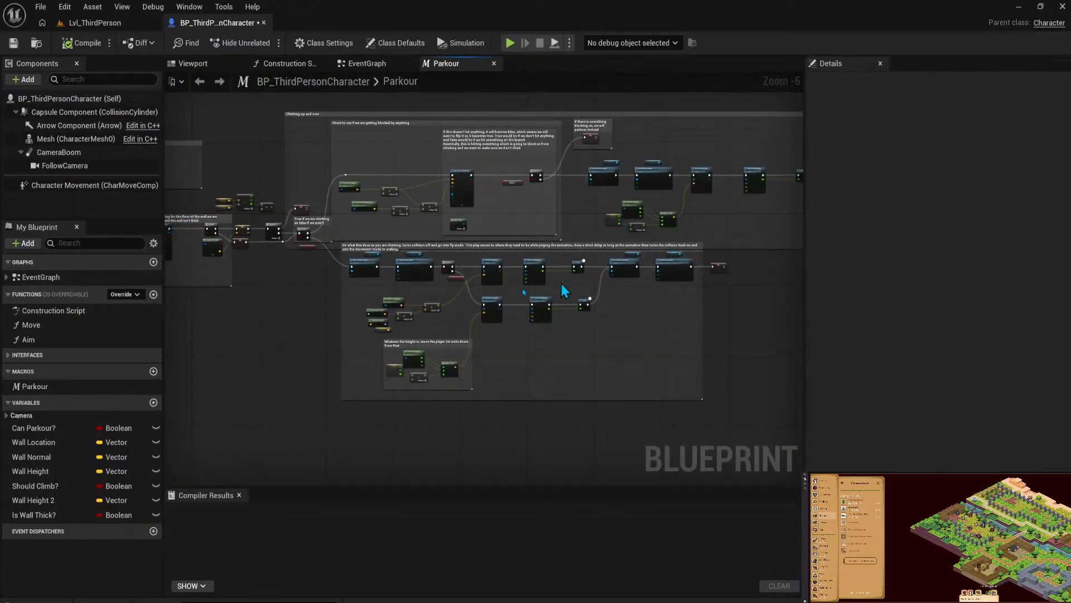
right_drag(562, 290, 1070, 298)
right_drag(644, 290, 105, 245)
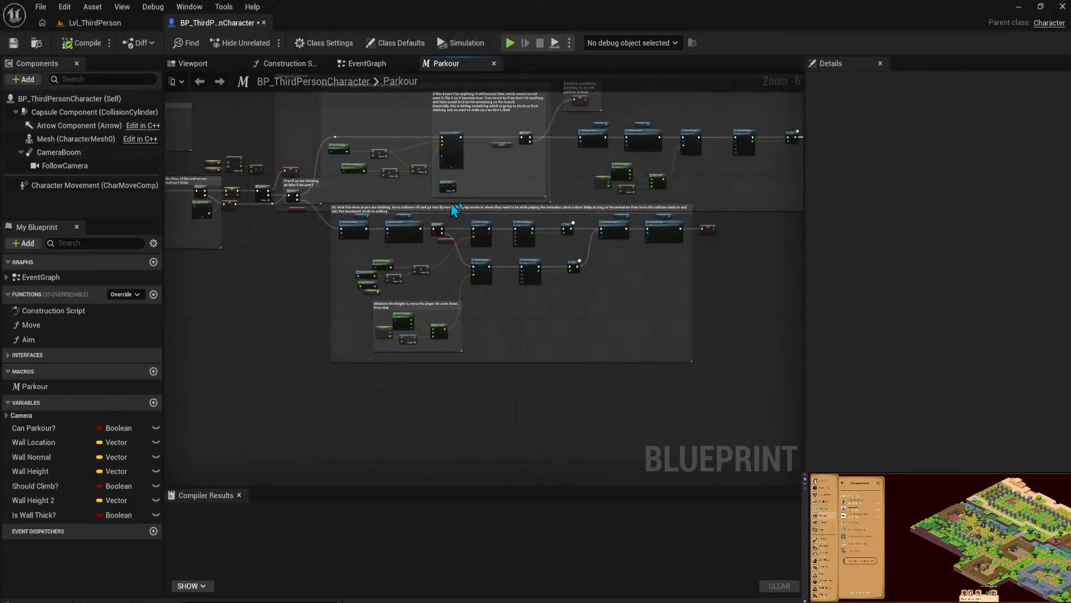
scroll(328, 176, up, 2)
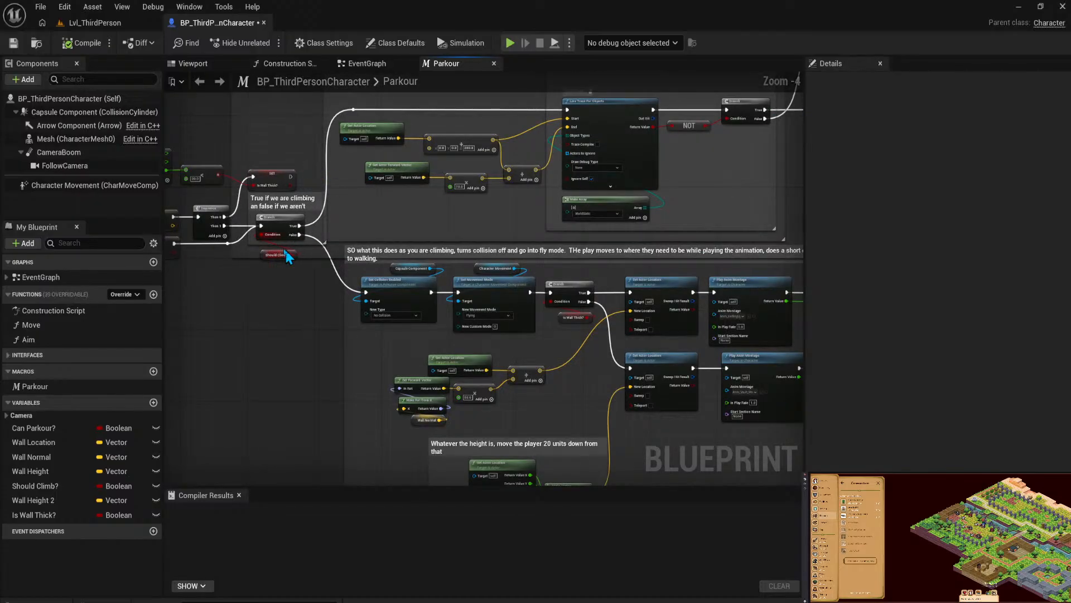
right_drag(479, 138, 249, 228)
right_drag(557, 245, 339, 250)
right_drag(599, 256, 370, 249)
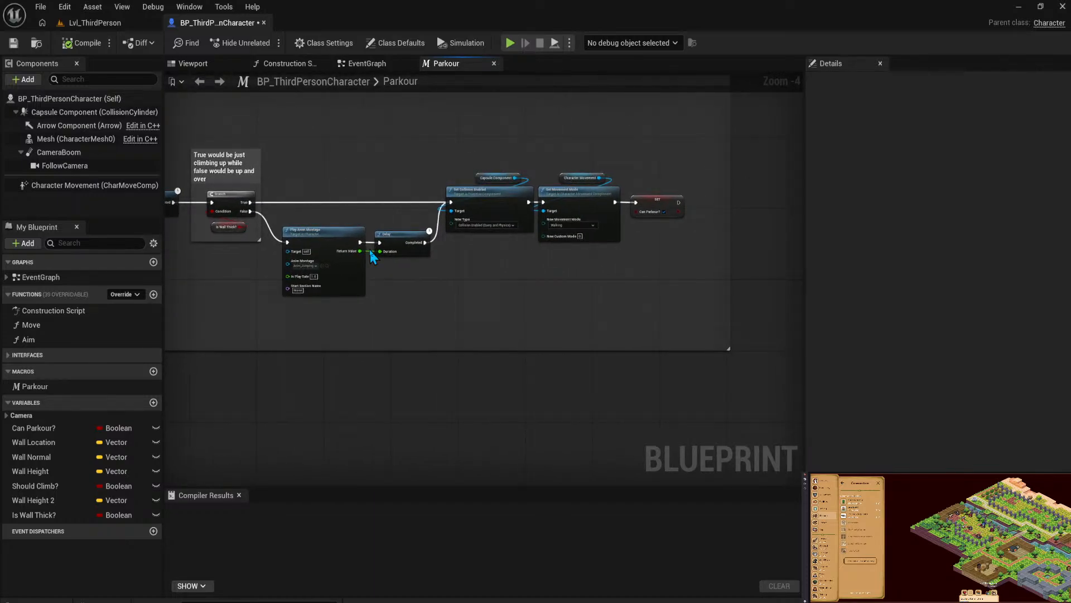
Examine the climbing branch's collision, movement mode, Play Anim Montage and Delay nodes, and the wall-thickness branch between them.
drag(453, 148, 620, 255)
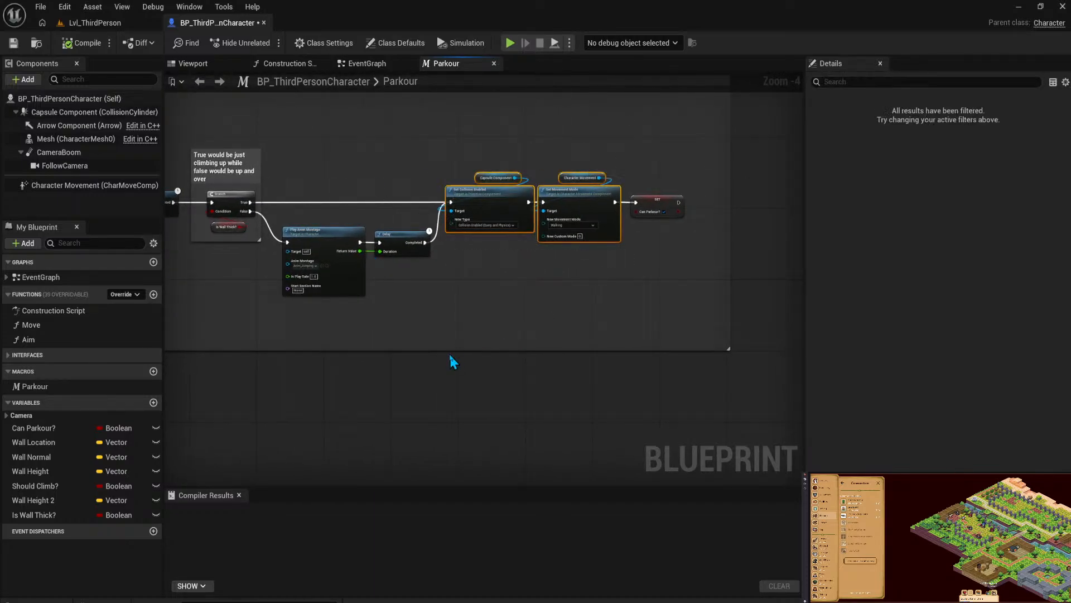
right_drag(450, 356, 745, 362)
scroll(690, 275, up, 2)
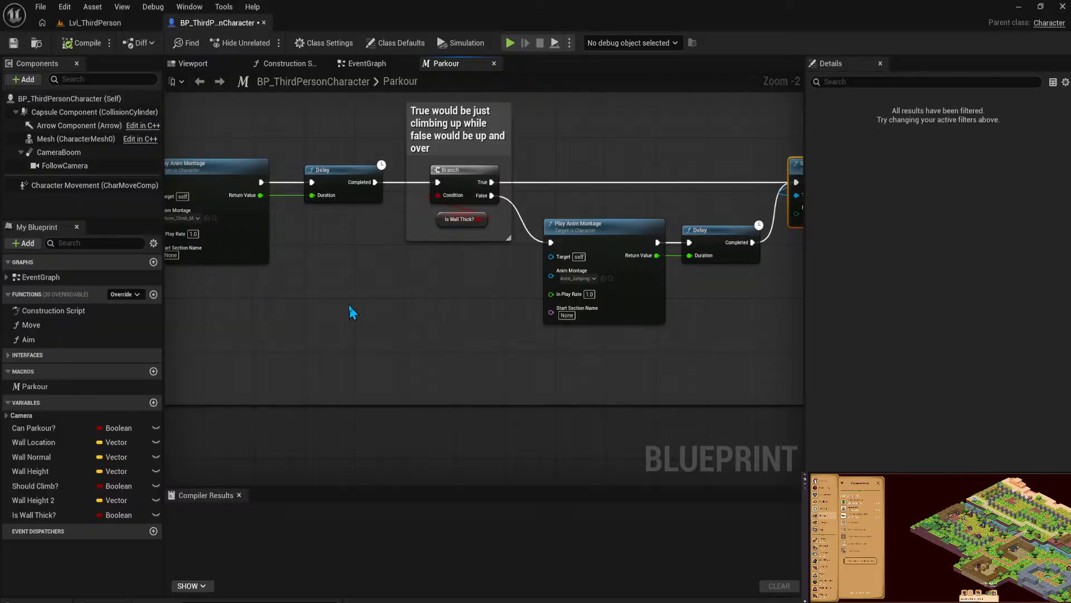
right_drag(350, 308, 533, 334)
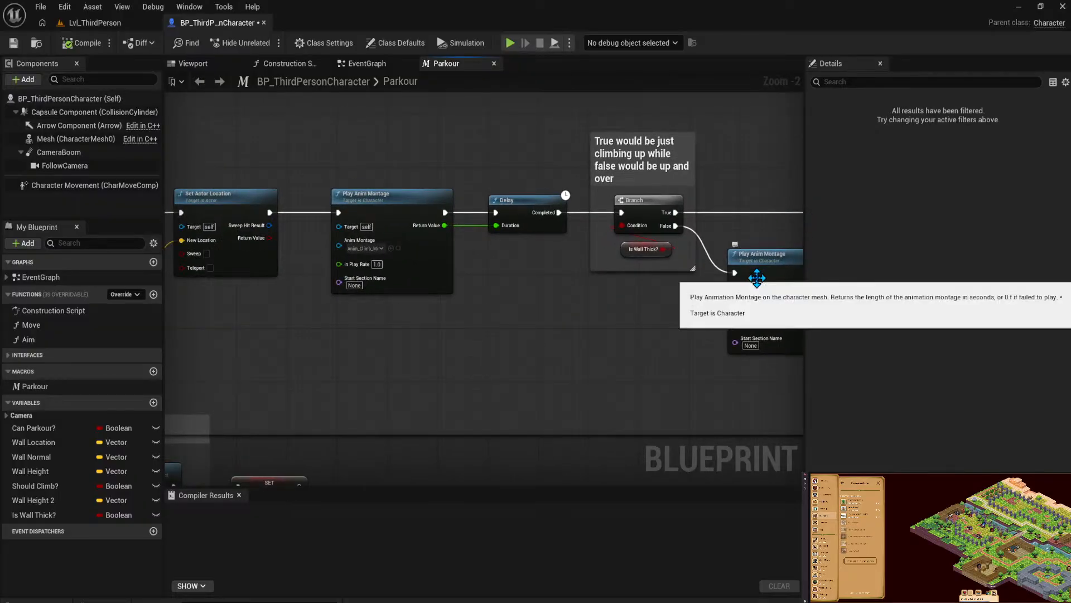
right_drag(427, 297, 613, 325)
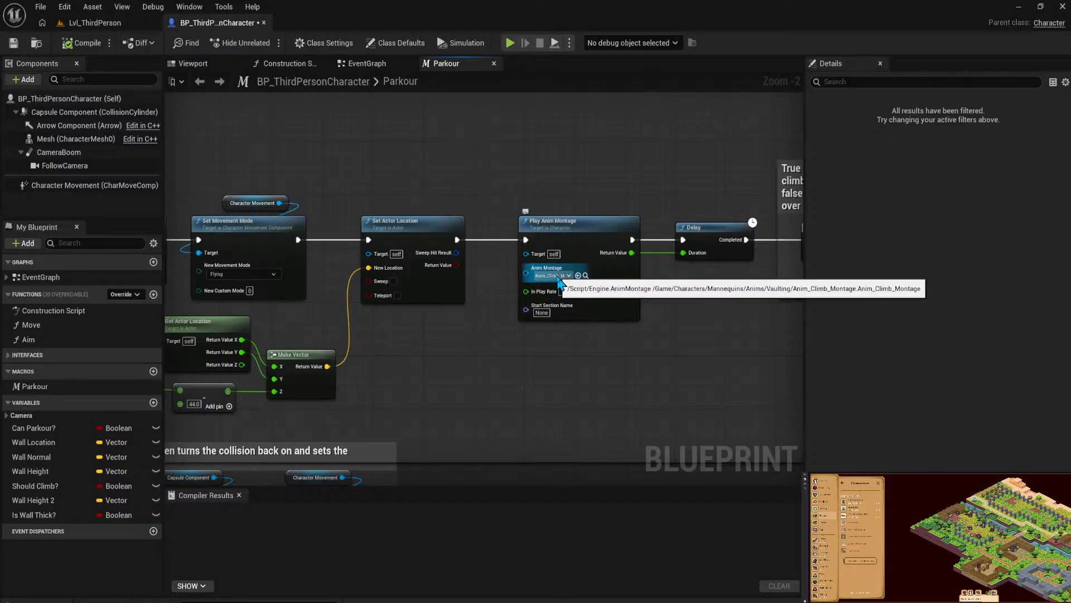
right_drag(558, 281, 580, 364)
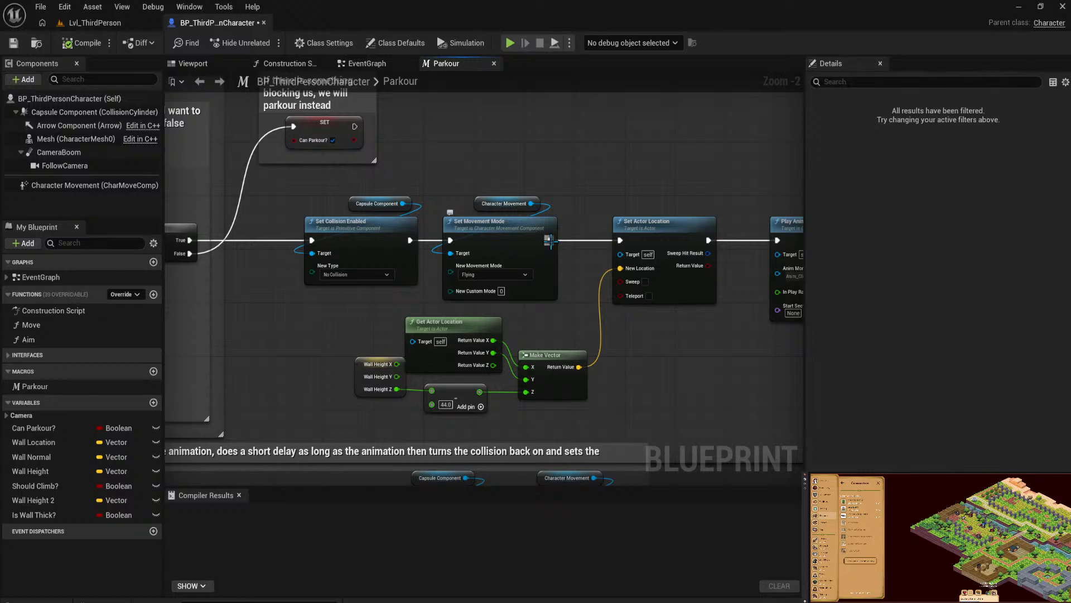
drag(550, 241, 593, 240)
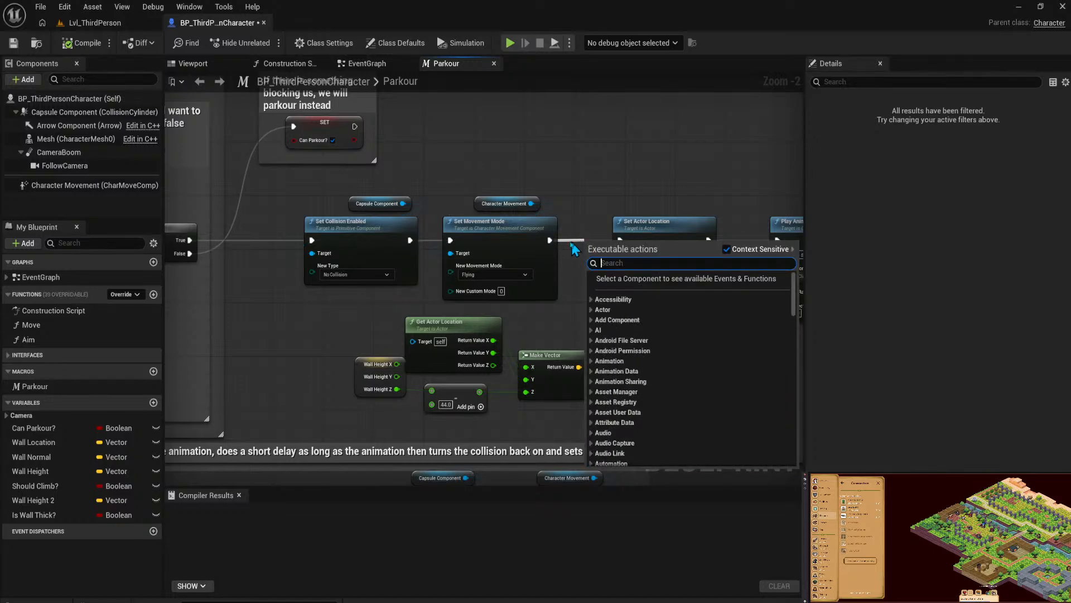
key(Escape)
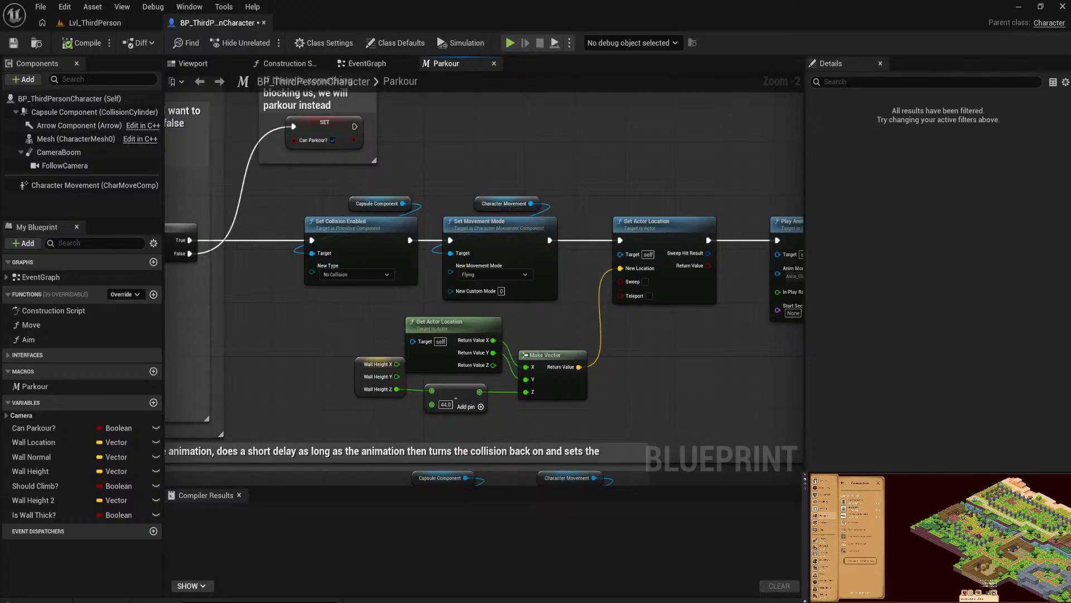
Straighten the connection between the Get Forward Vector node and the -50.0 multiply node below the "How high the wall is" comment.
mouse_move(374, 274)
right_down()
mouse_move(437, 326)
mouse_move(501, 347)
mouse_move(802, 347)
right_up()
right_drag(366, 325, 647, 291)
right_drag(450, 308, 697, 139)
right_drag(509, 220, 744, 286)
mouse_move(530, 296)
right_down()
mouse_move(593, 229)
mouse_move(632, 160)
right_up()
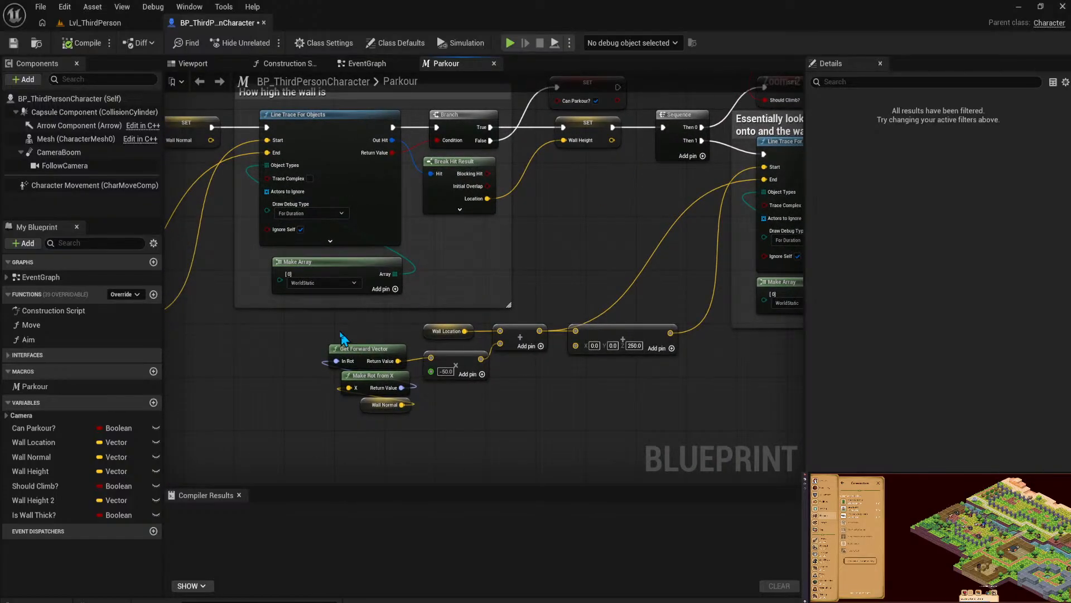
right_drag(321, 324, 363, 323)
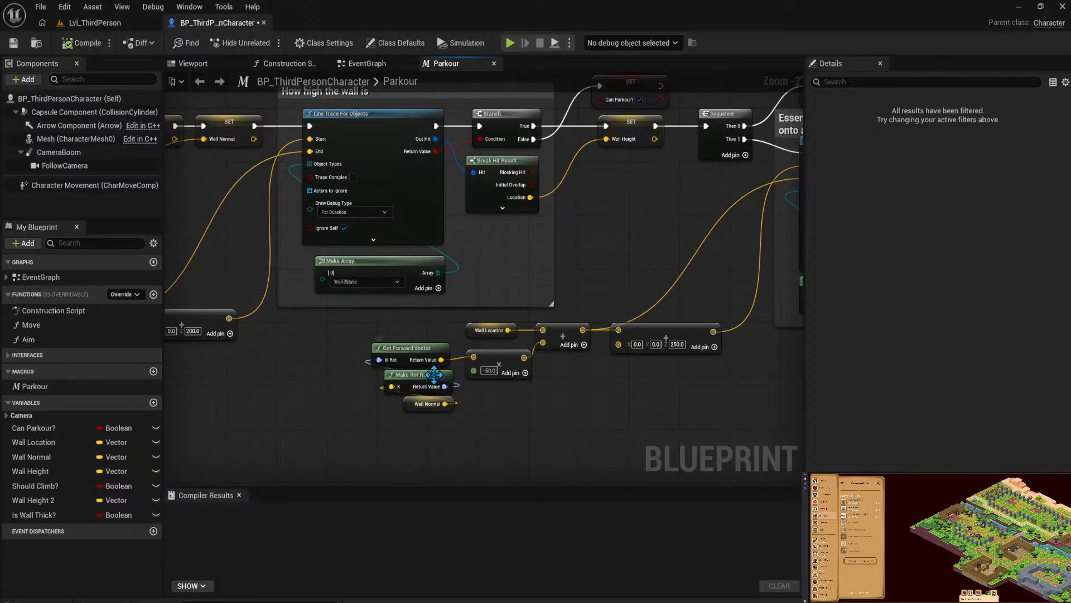
click(412, 357)
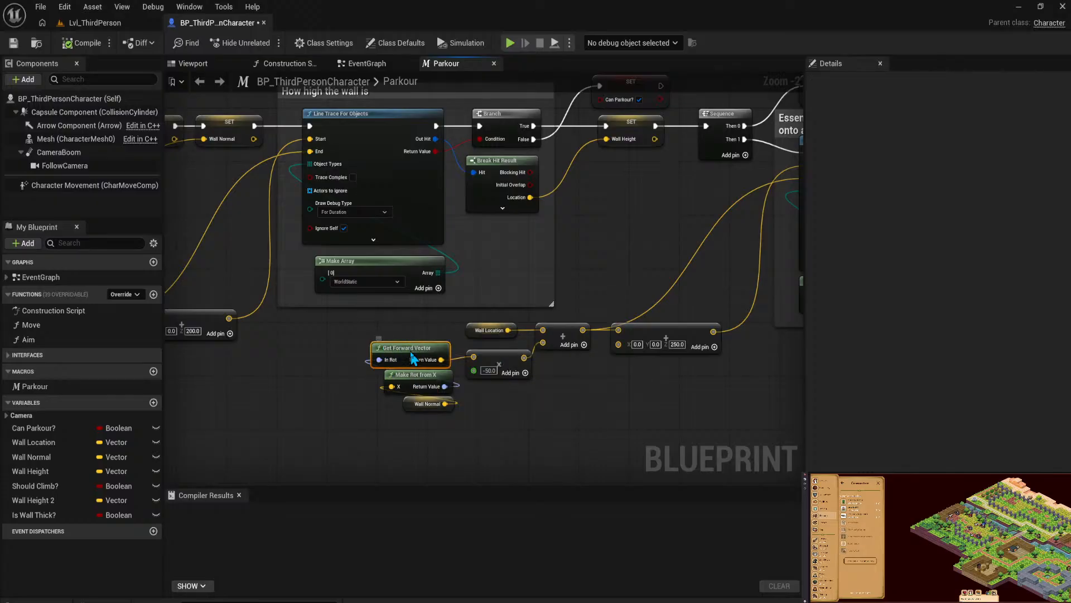
drag(412, 357, 404, 357)
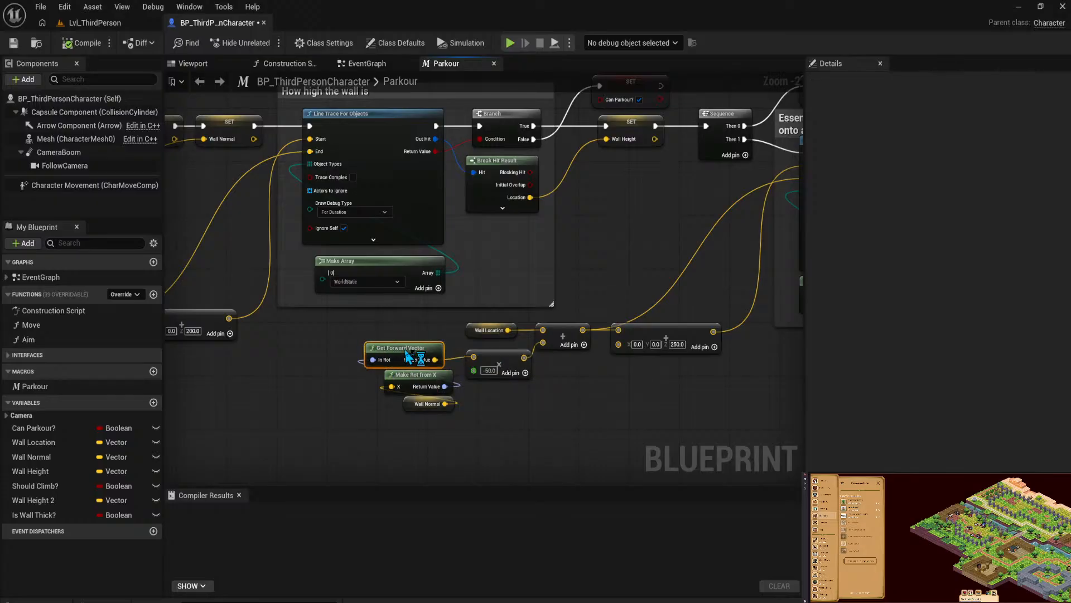
shift+click(521, 364)
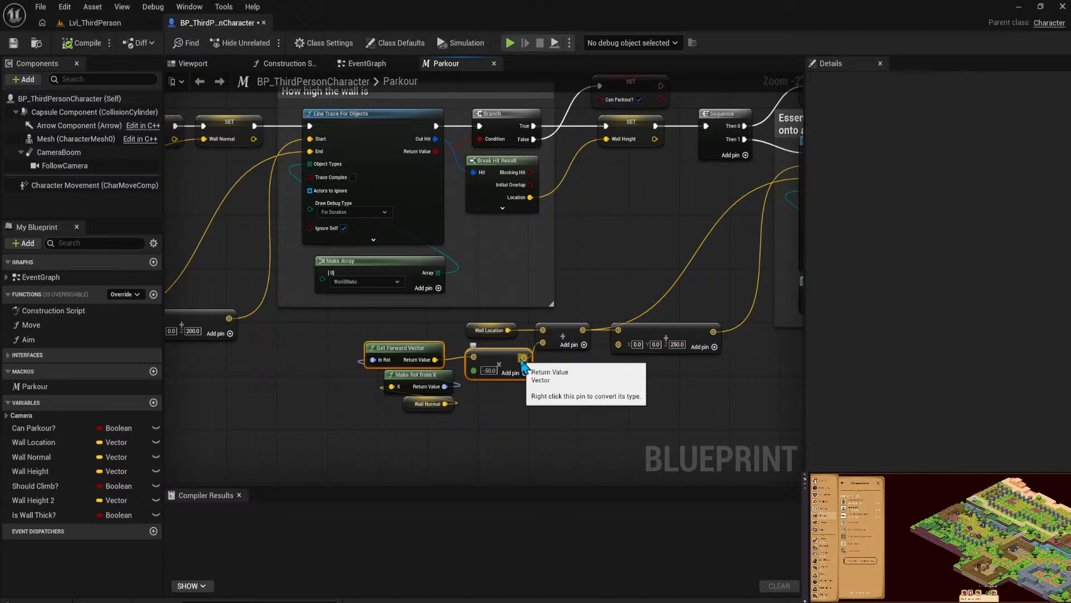
key(q)
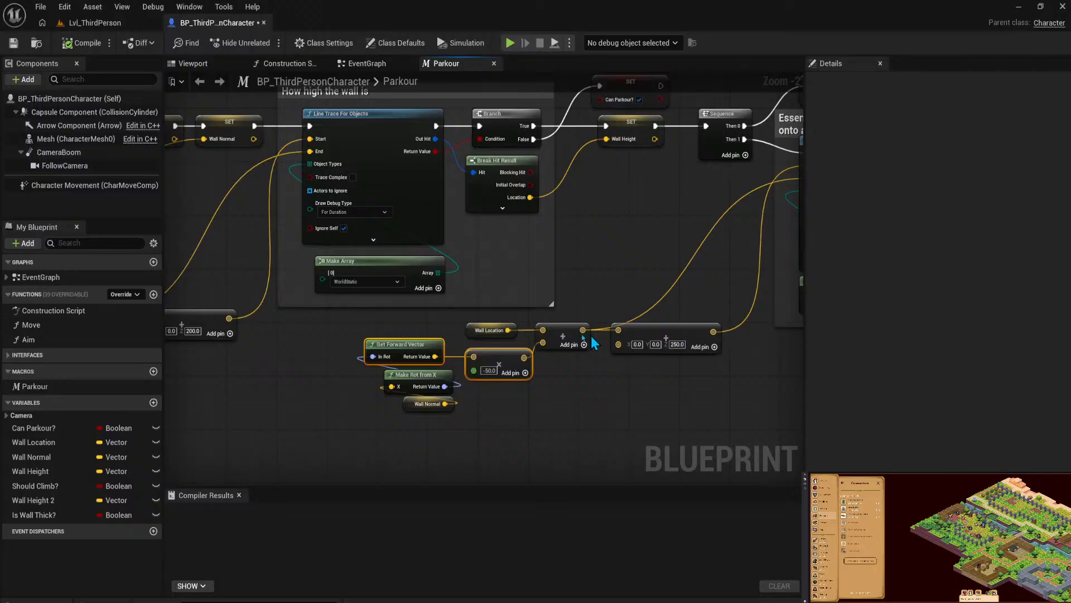
Examine the start of the Parkour macro, focusing on the Get Actor Location node and the vector subtraction feeding the first line trace.
right_drag(505, 234, 804, 356)
right_drag(522, 359, 702, 369)
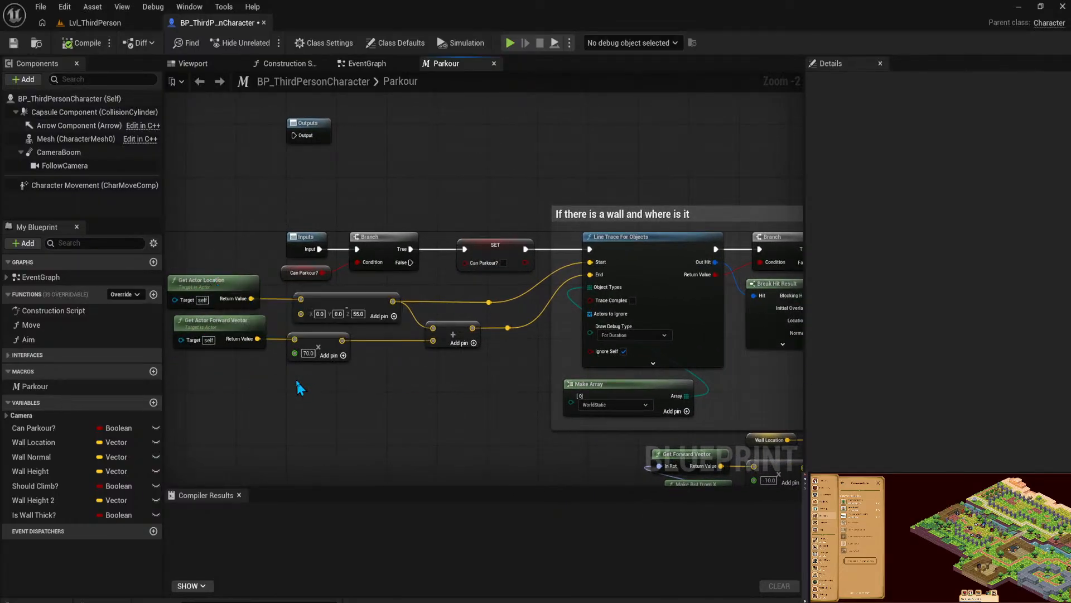
click(216, 281)
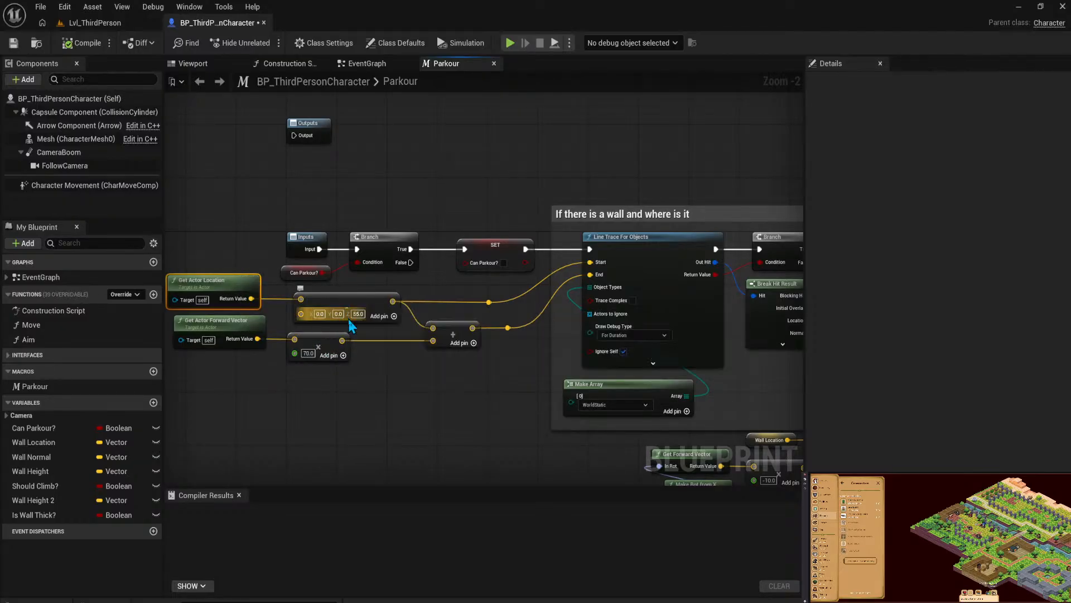
scroll(348, 317, up, 9)
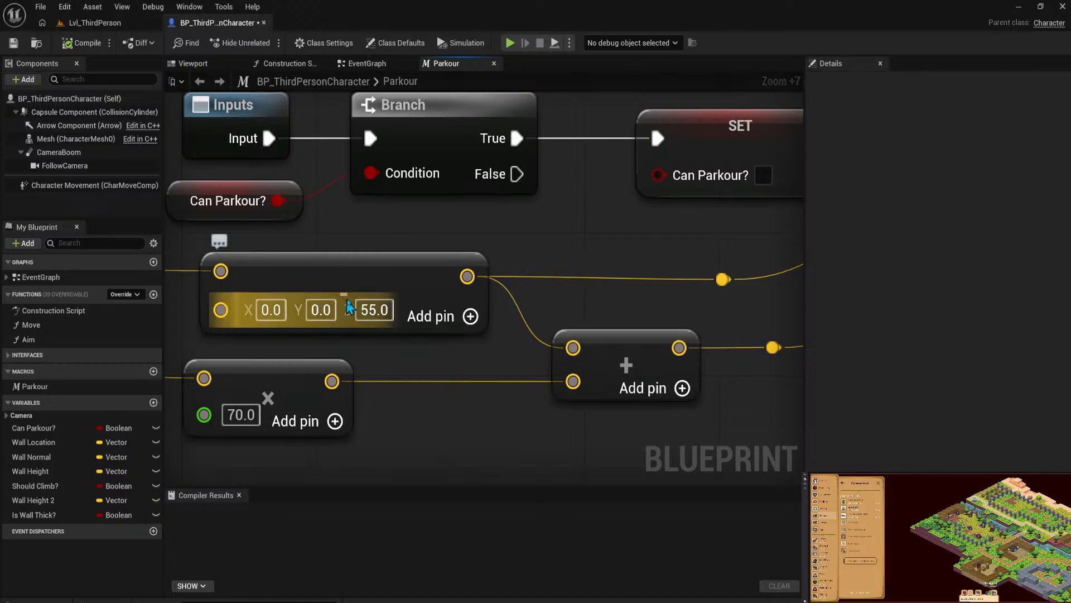
scroll(293, 261, down, 3)
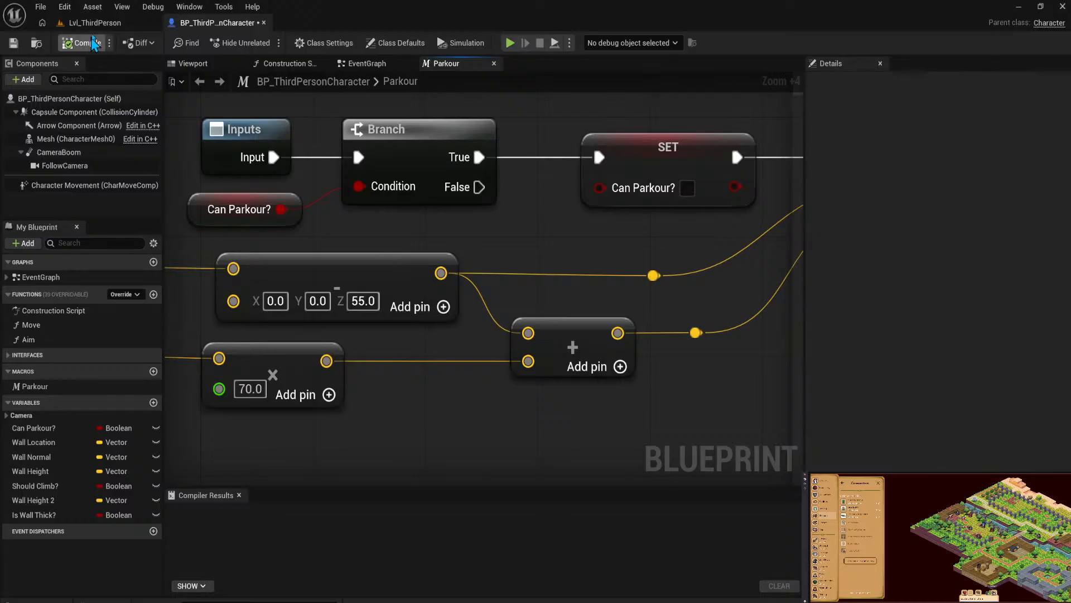
Switch to the Lvl_ThirdPerson level and view the obstacle course from just above the floor.
click(92, 22)
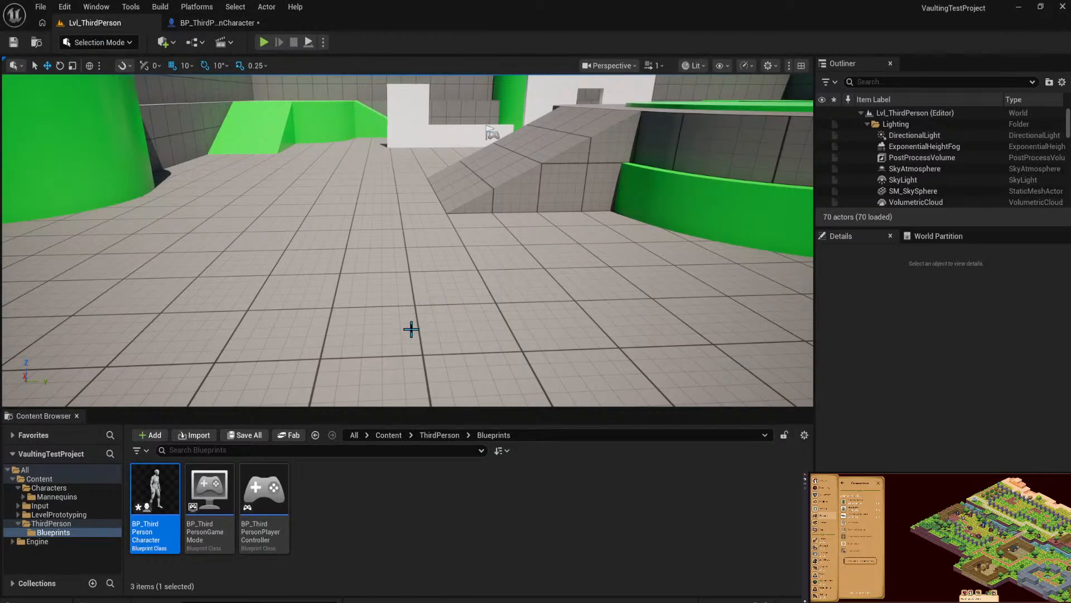
right_drag(418, 309, 420, 181)
key(e)
key(q)
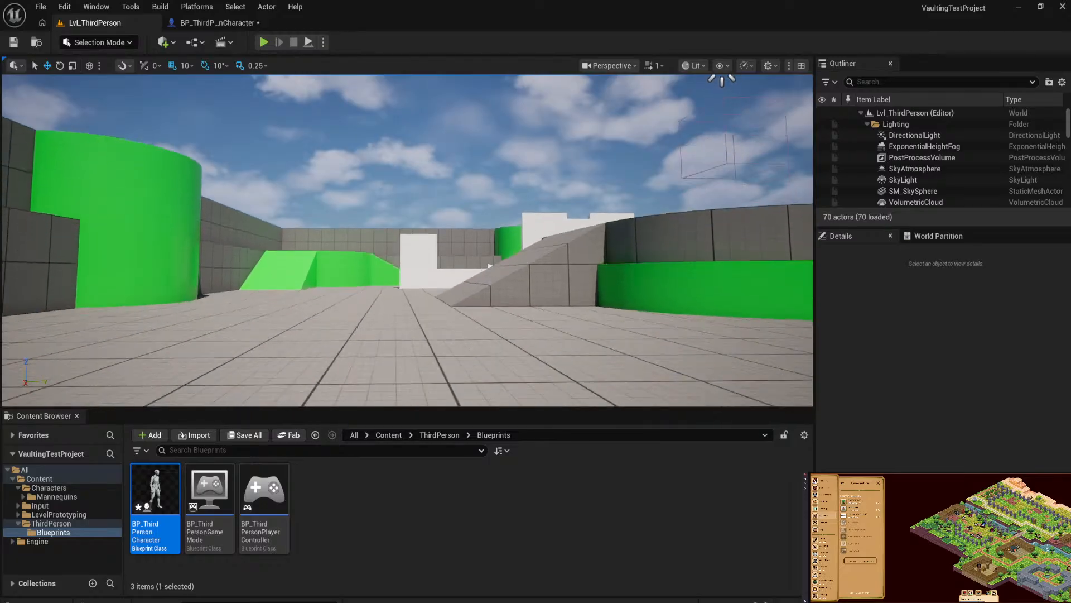
key(e)
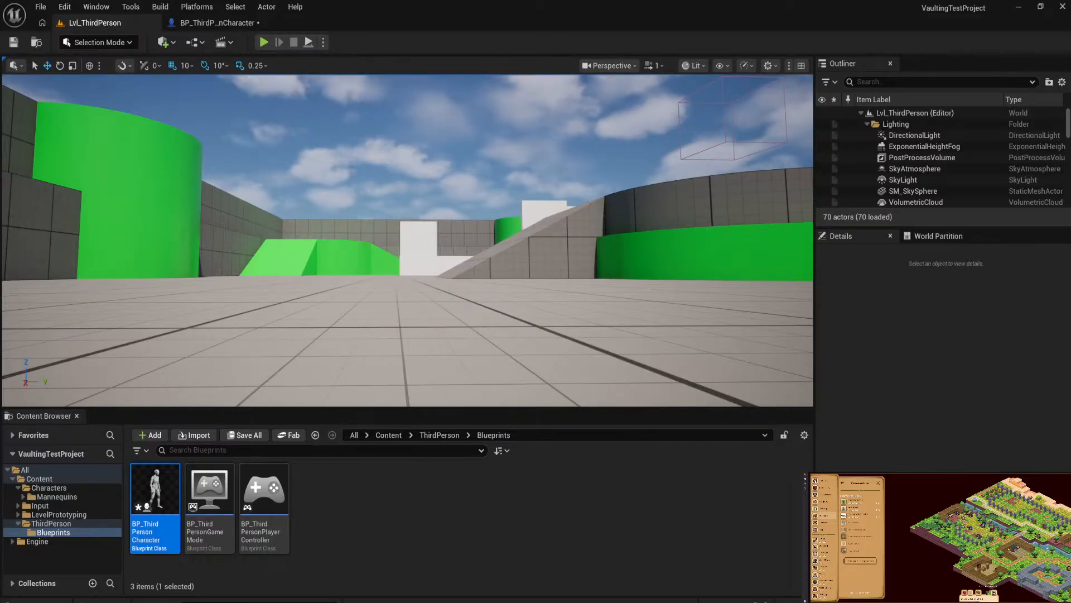
Examine the start of the Parkour macro, from Get Actor Location and Get Actor Forward Vector to the vector addition feeding the line trace.
click(215, 22)
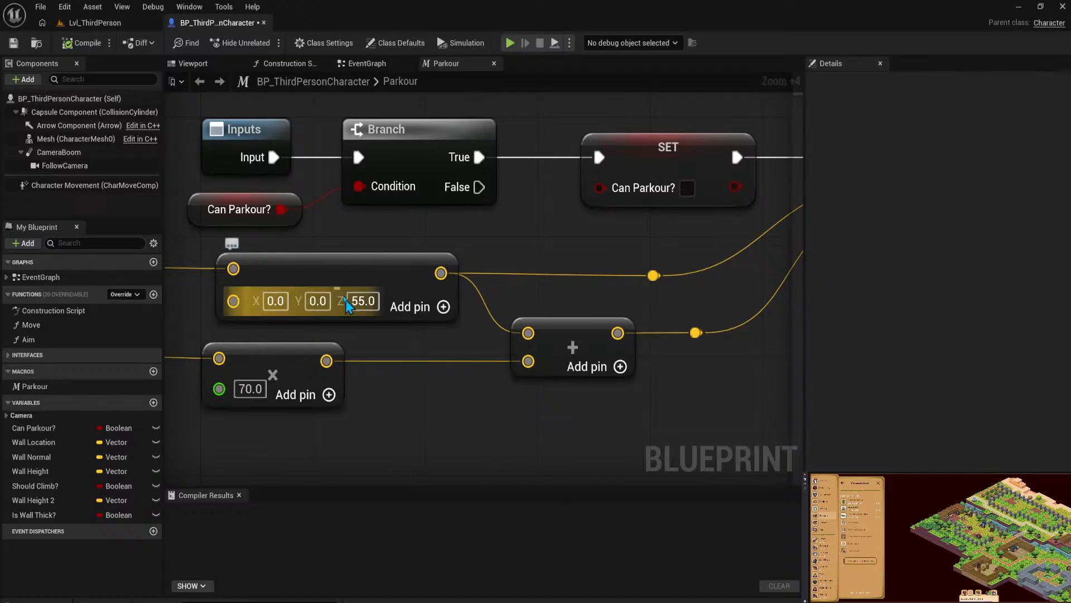
right_drag(438, 399, 695, 396)
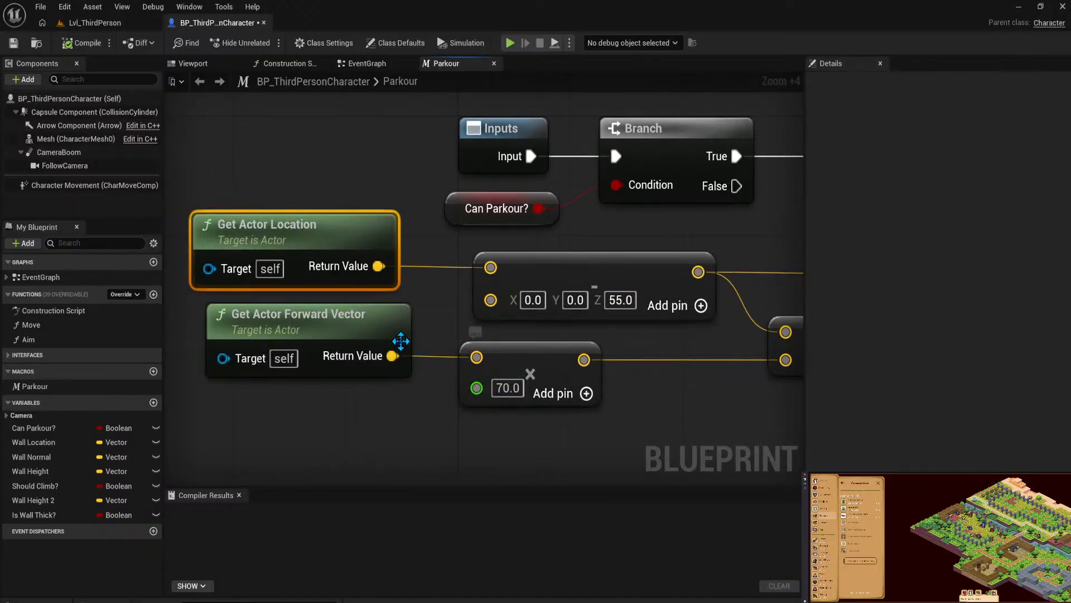
right_drag(684, 381, 387, 365)
right_drag(623, 314, 301, 398)
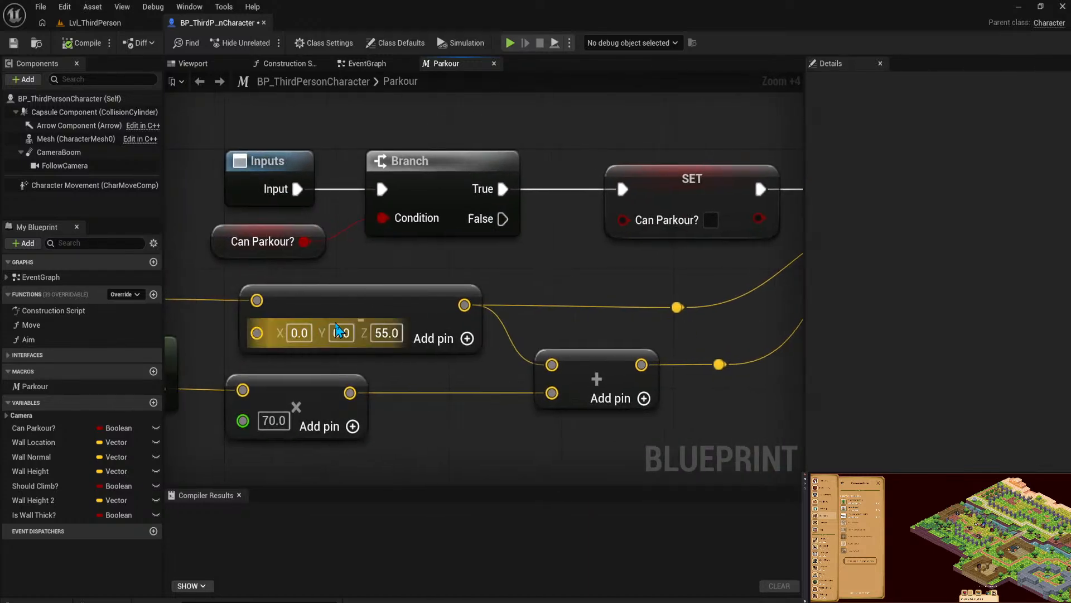
right_drag(336, 324, 480, 306)
right_drag(690, 291, 451, 276)
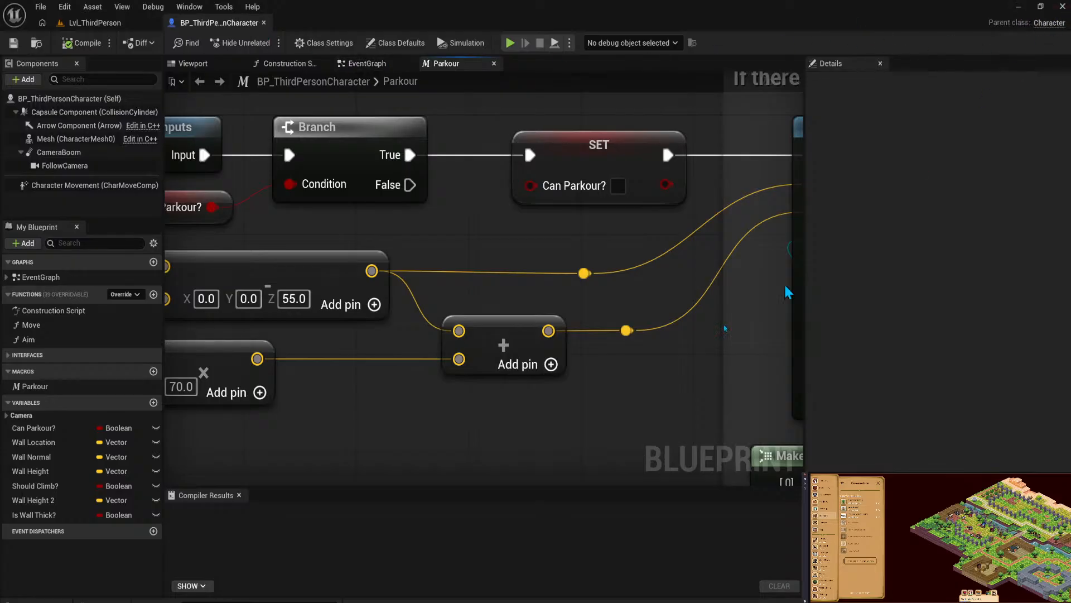
Switch to the vaulting and climbing tutorial notes and read Section 2's explanation of the first line trace and its Make Array node.
click(1019, 8)
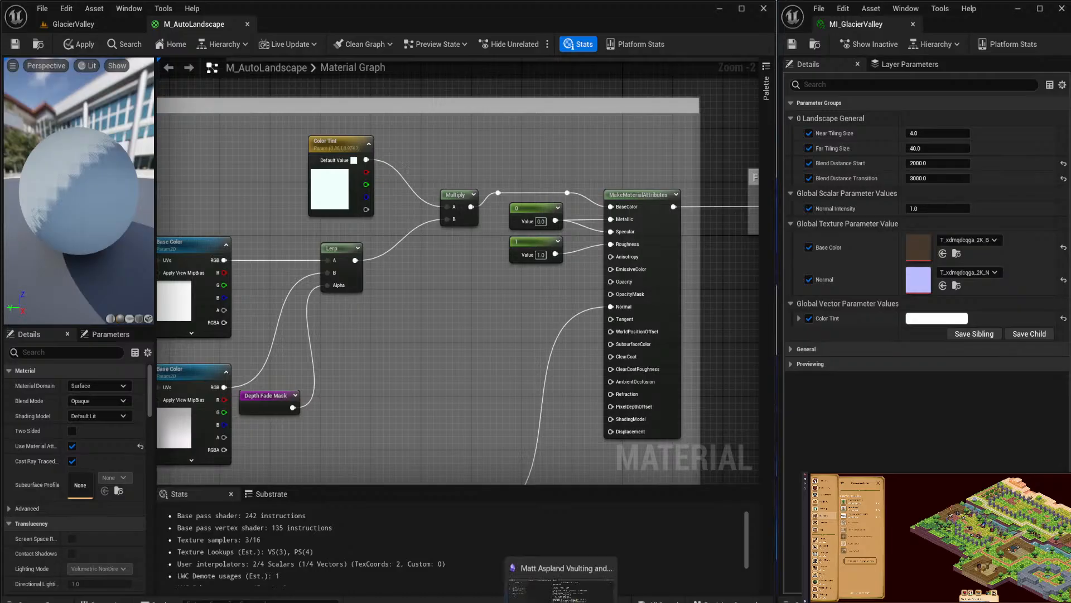
drag(786, 0, 508, 132)
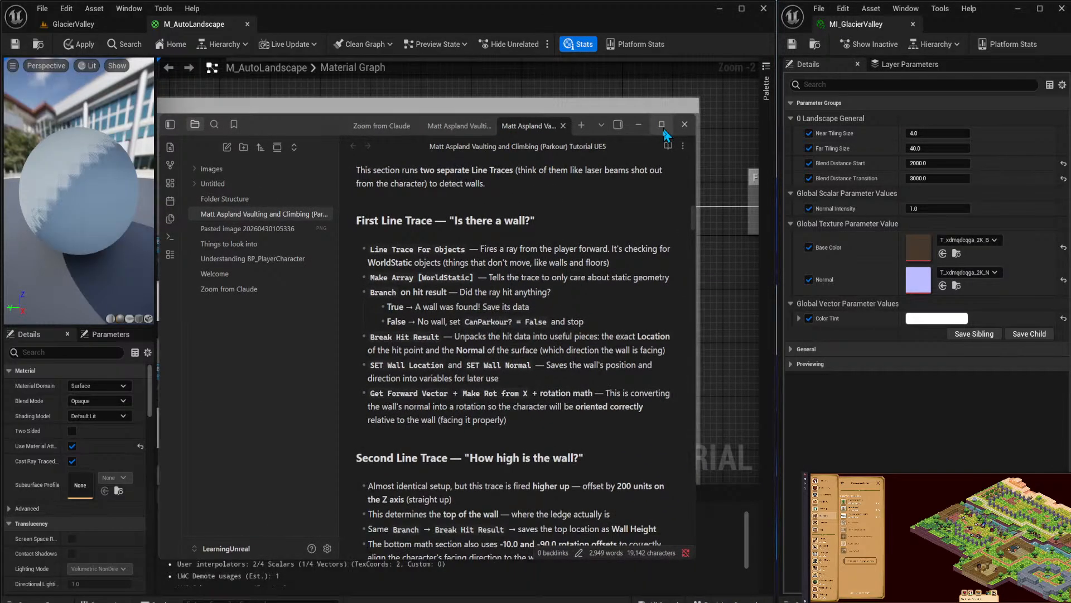
click(661, 124)
scroll(609, 164, down, 2)
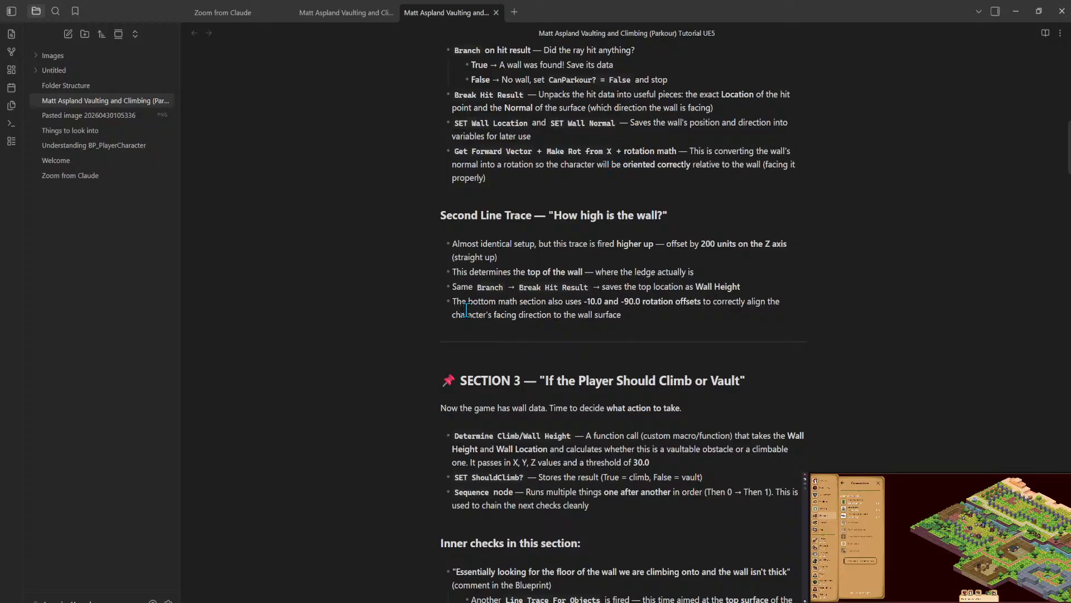
scroll(466, 289, up, 4)
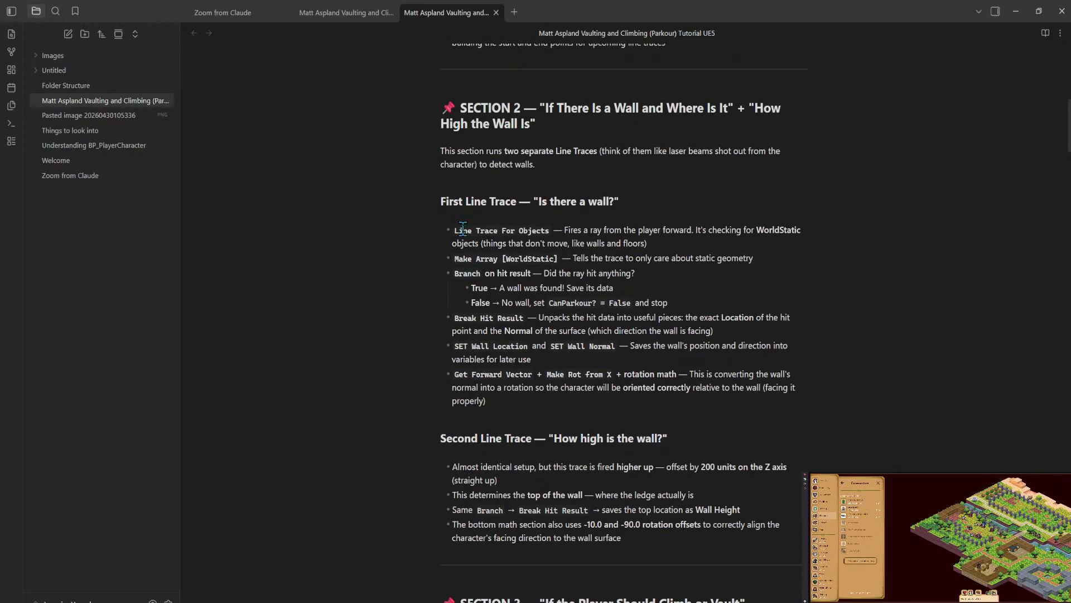
drag(461, 231, 553, 234)
click(458, 258)
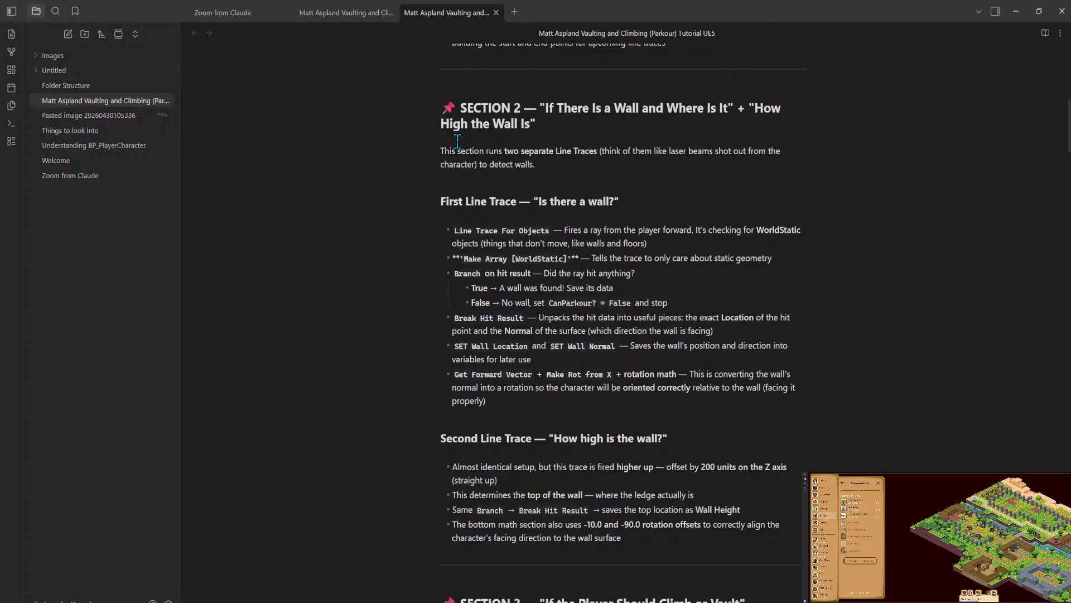
Return to the landscaping project's GlacierValley level and inspect the sandy ground up close, then the distant terrain and mountains.
click(1014, 18)
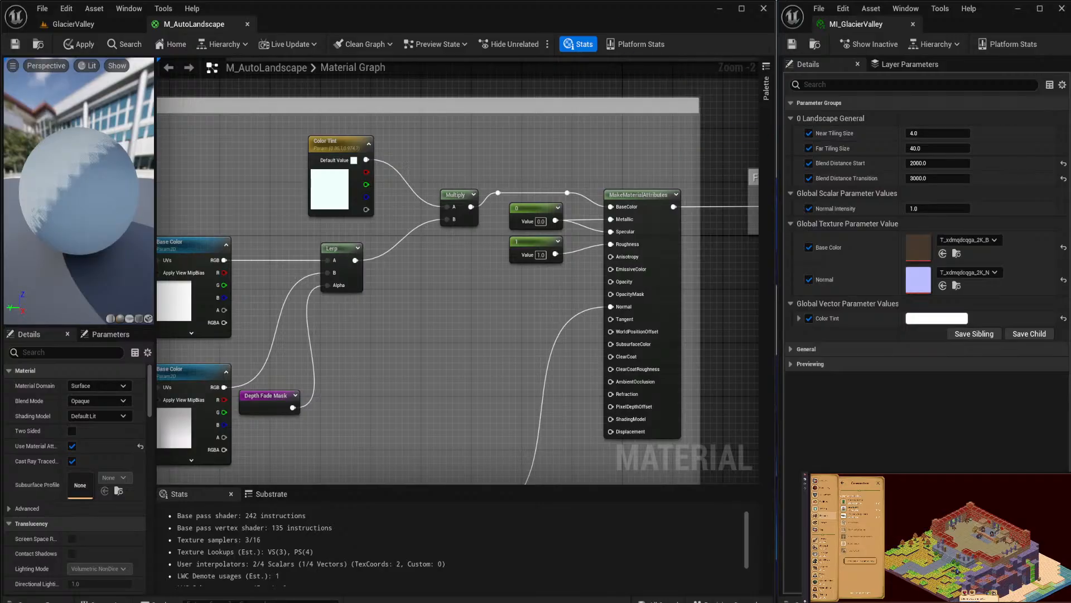
right_drag(368, 307, 391, 285)
click(73, 24)
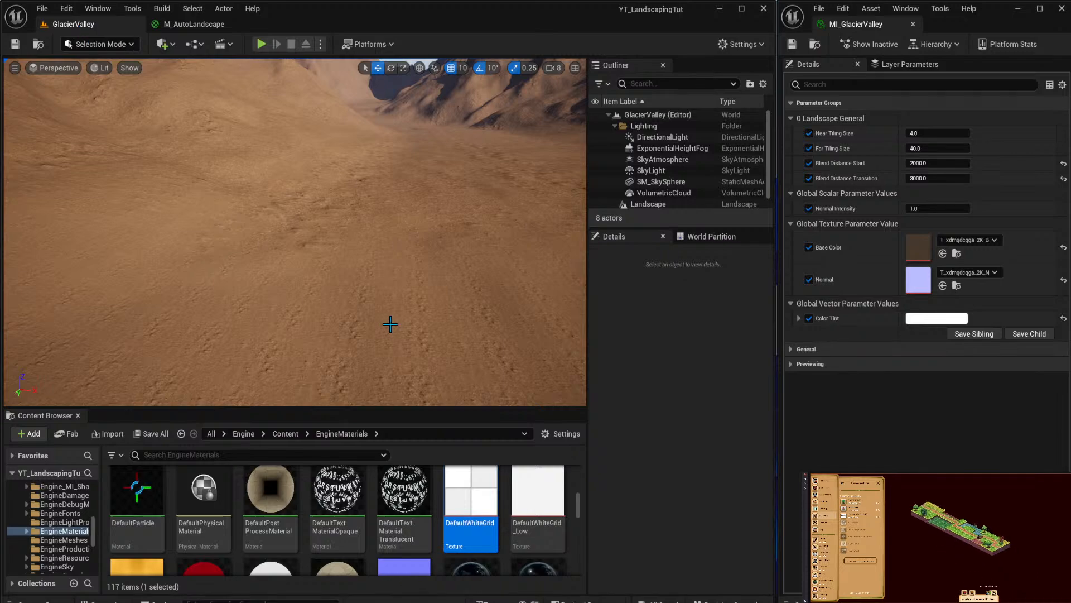
right_drag(295, 232, 345, 248)
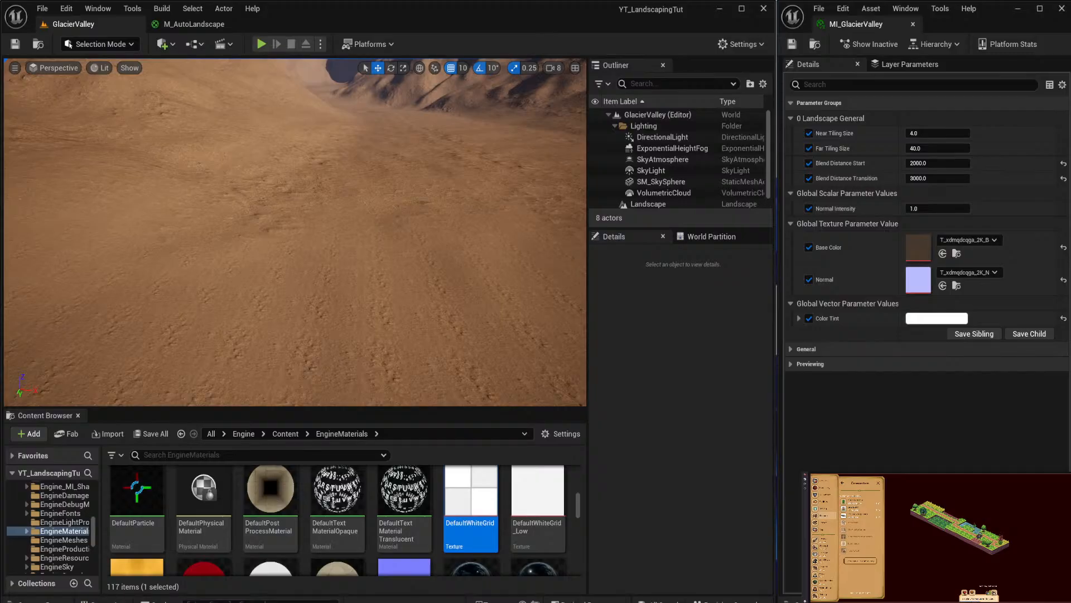
right_drag(295, 232, 396, 258)
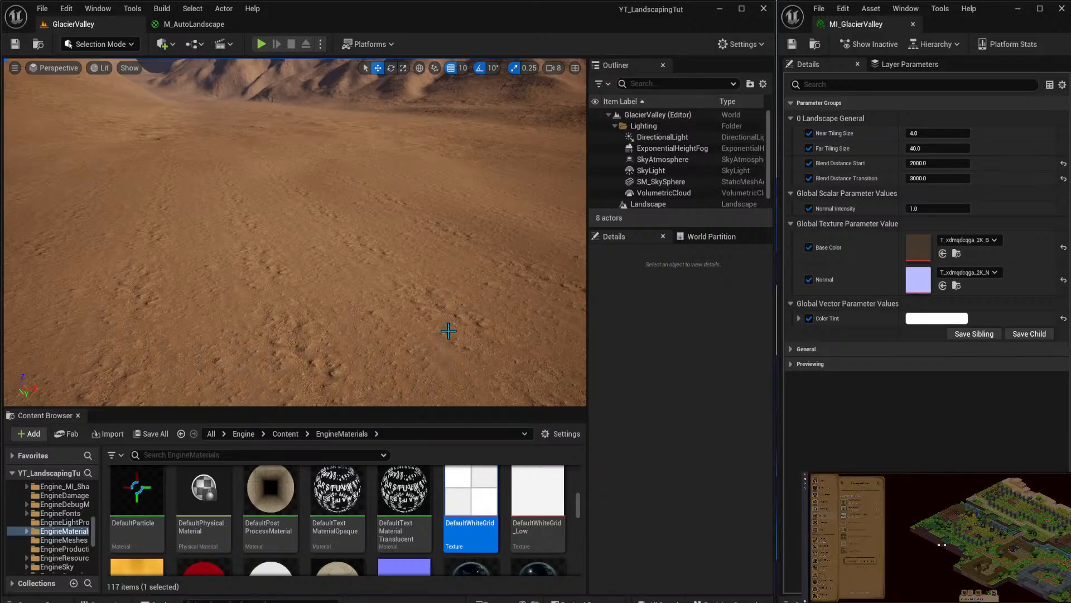
mouse_move(447, 330)
right_down()
mouse_move(447, 285)
mouse_move(449, 368)
mouse_move(449, 304)
mouse_move(450, 362)
mouse_move(449, 330)
right_up()
key(s)
key(w)
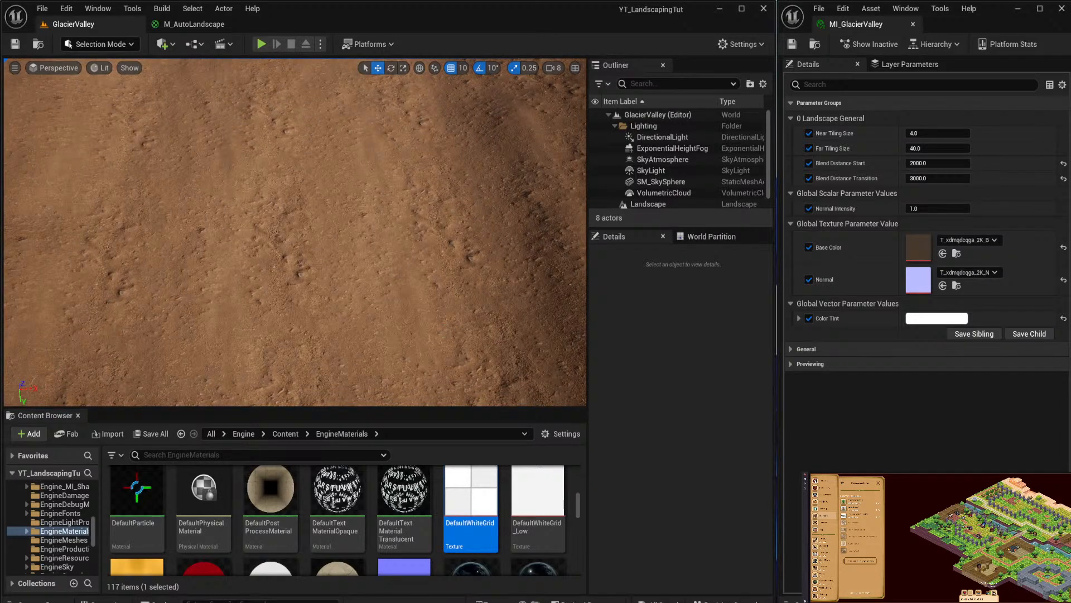
right_drag(449, 330, 424, 293)
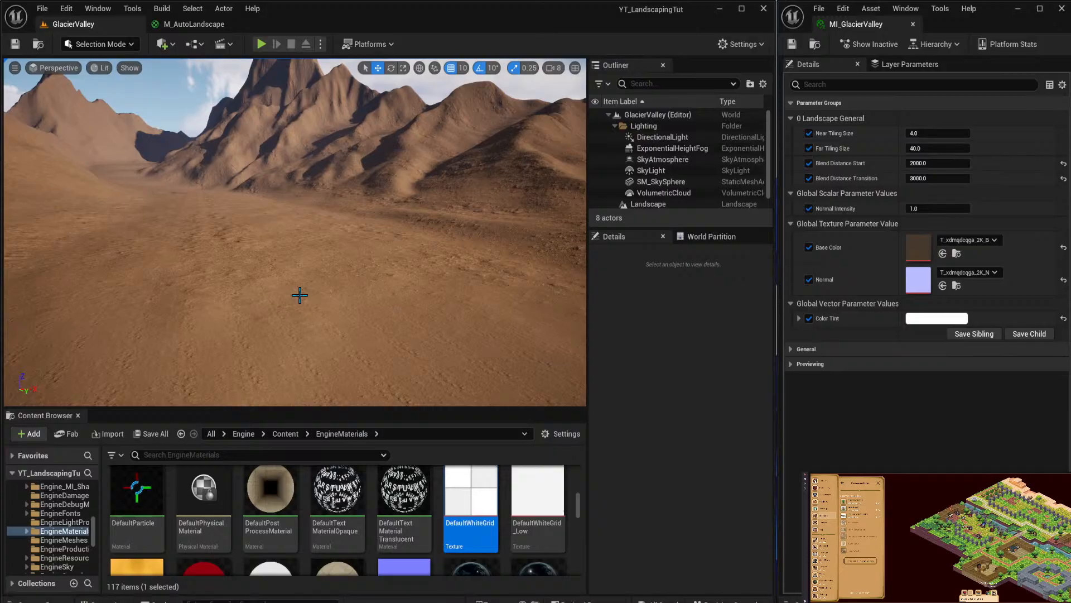
right_drag(299, 293, 474, 285)
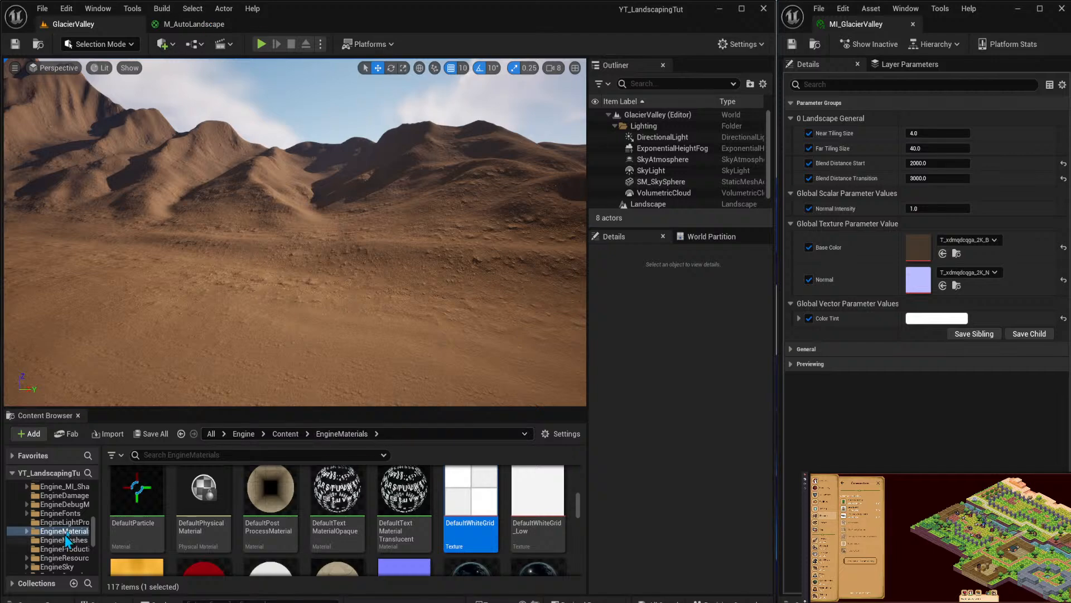
Look through the Forest_Path, Mossy_Grass, Rock_Cliff and Stony_Soil folders in the Megascans library and show the Surfaces folder's contents.
scroll(75, 514, up, 5)
scroll(67, 525, up, 4)
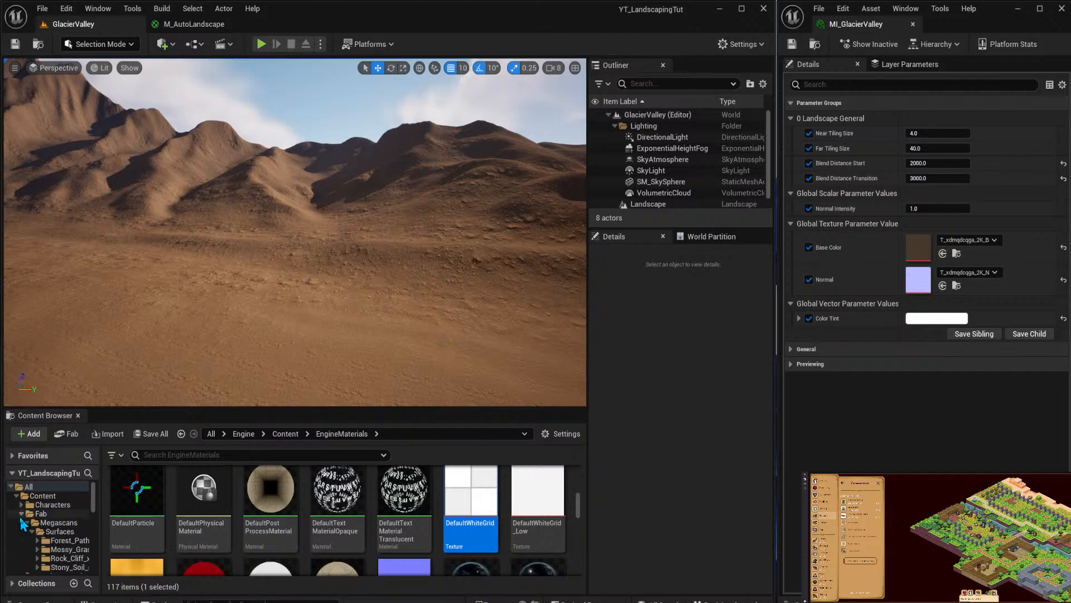
click(21, 513)
scroll(84, 552, down, 1)
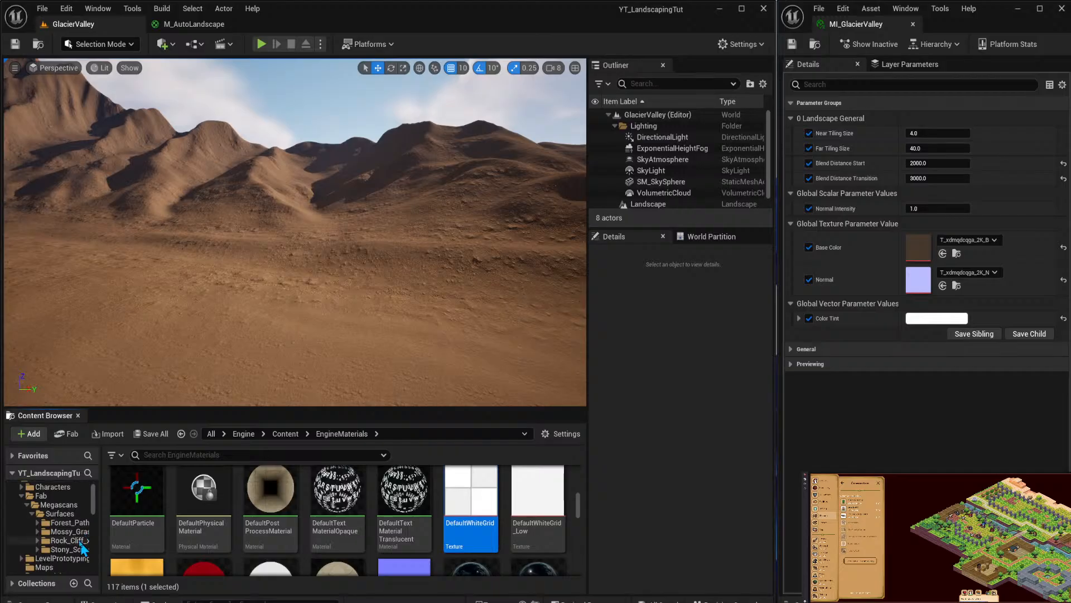
click(71, 524)
click(67, 531)
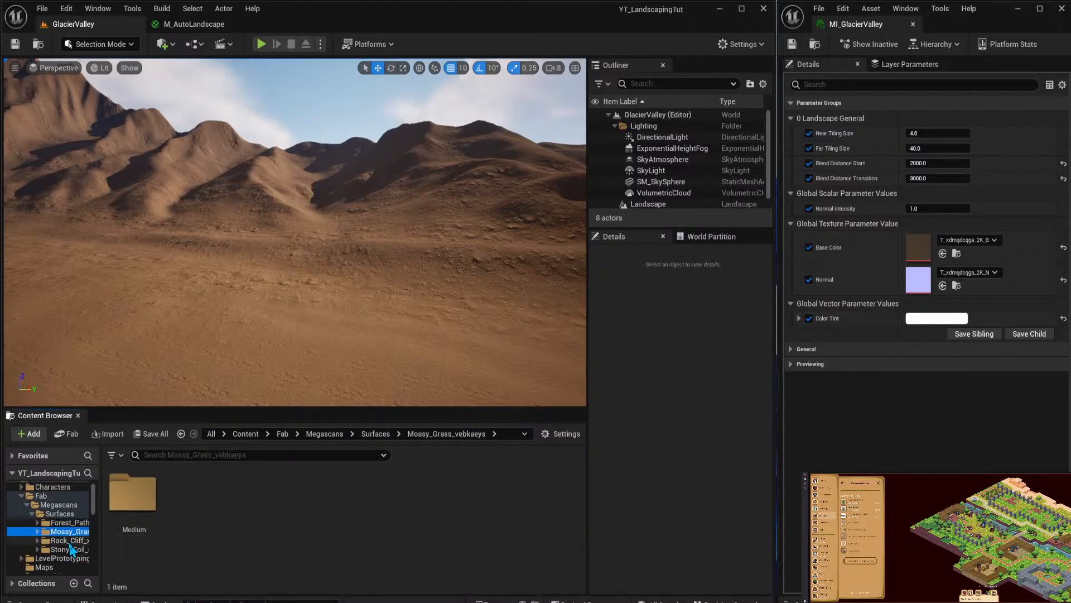
click(67, 540)
click(66, 549)
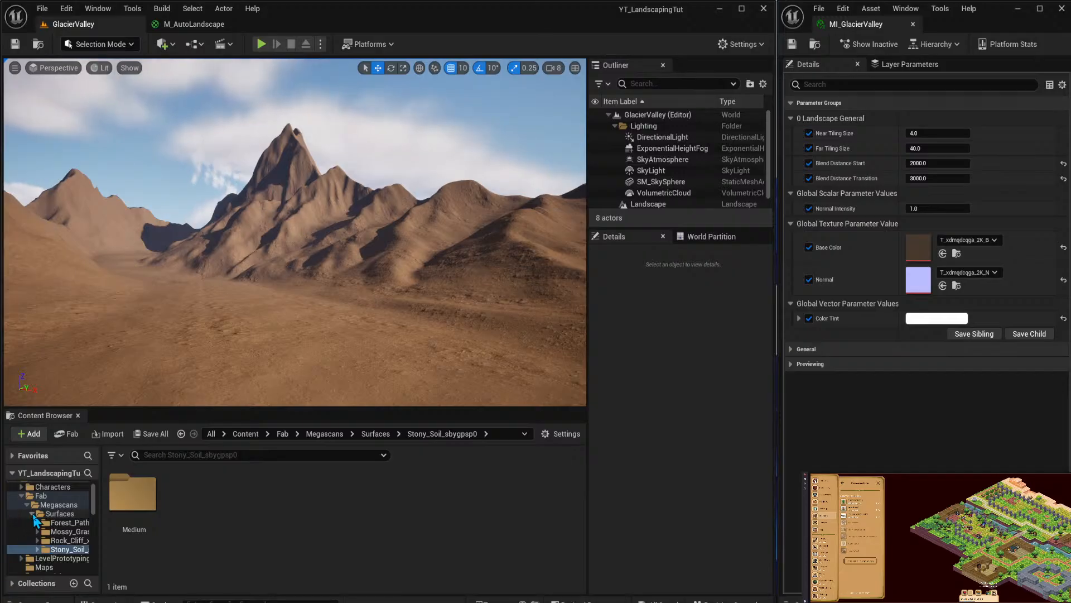
double_click(58, 514)
double_click(40, 558)
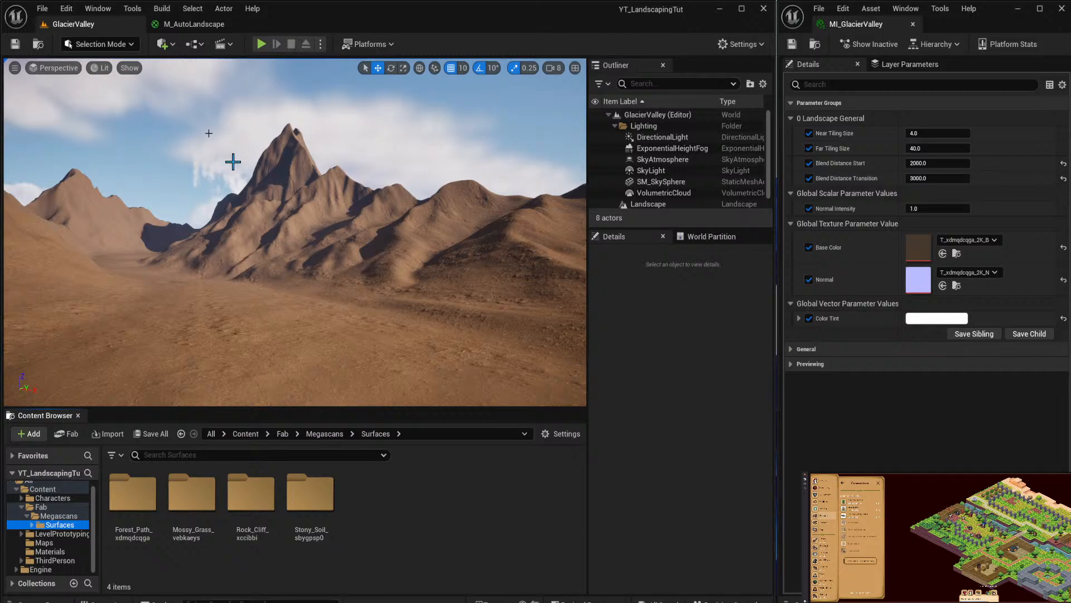
In M_AutoLandscape, delete the Near UV and Far UV reroute nodes that feed the two Normal texture samples.
click(234, 22)
right_drag(289, 296, 295, 176)
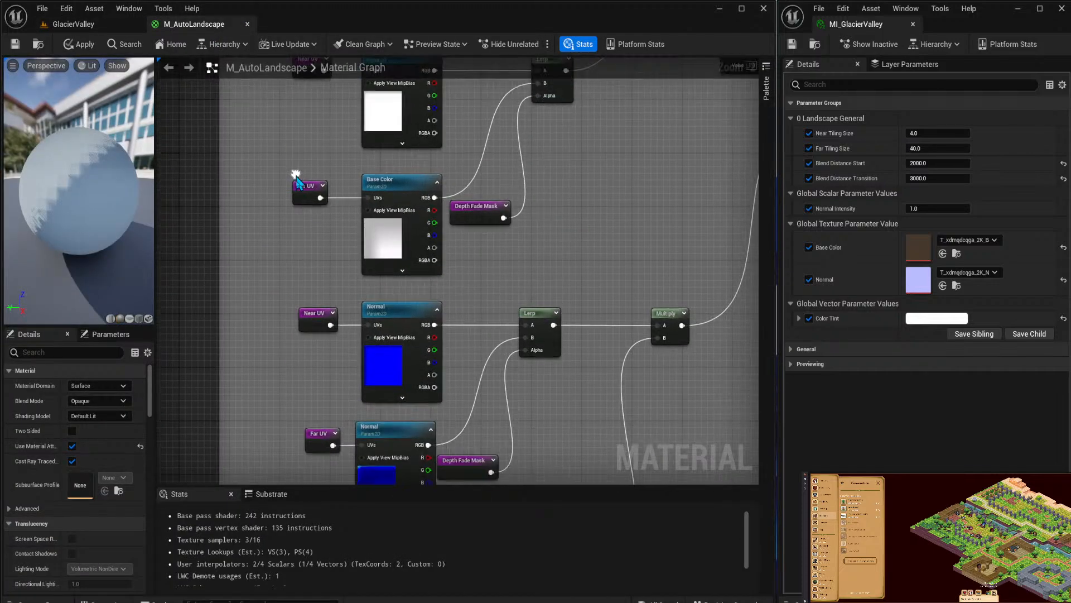
click(316, 316)
drag(292, 255, 317, 391)
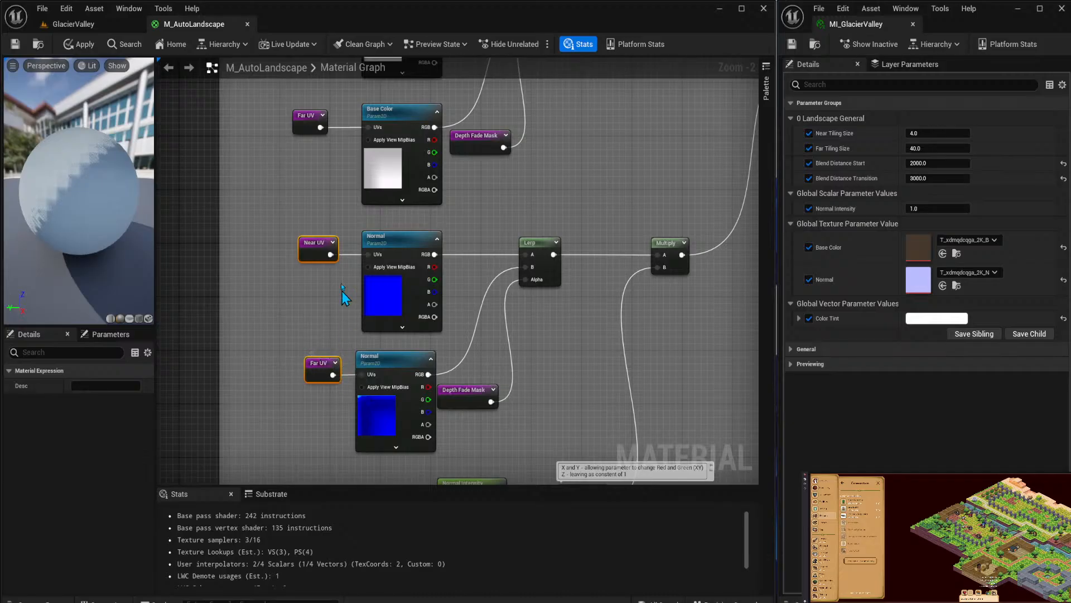
key(Delete)
Connect the remaining Near UV node to the first Normal sample's UVs and the Far UV node to the second Normal sample's UVs.
right_drag(330, 167, 320, 281)
drag(315, 117, 360, 372)
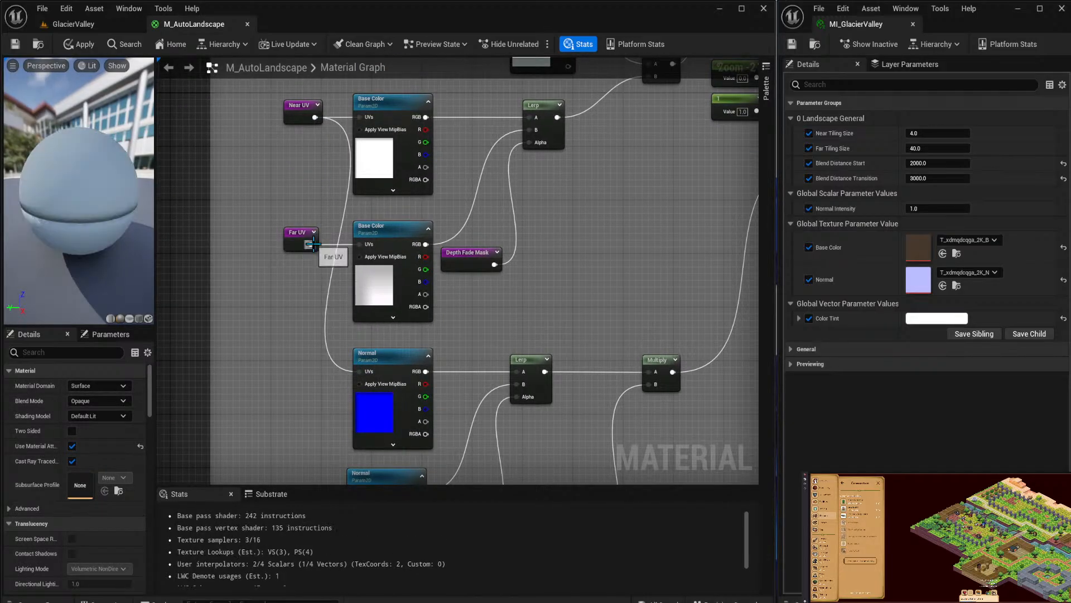
right_drag(315, 351, 305, 173)
right_drag(296, 115, 298, 150)
drag(302, 103, 344, 351)
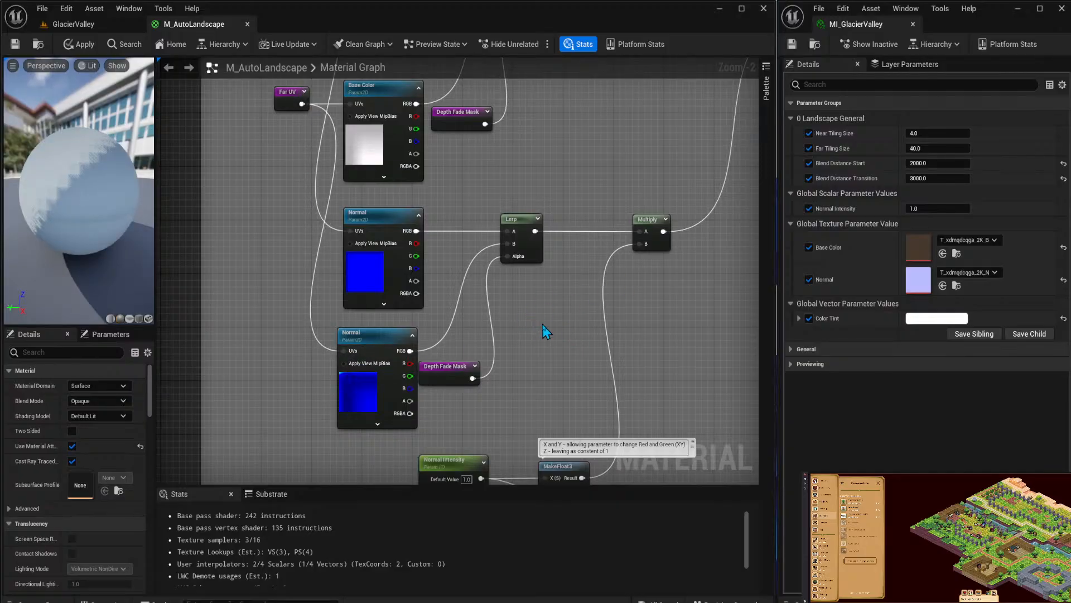
Connect the Base Color section's Depth Fade Mask to the normal Lerp's Alpha and delete the duplicate mask beside the second Normal sample.
right_drag(546, 331, 495, 401)
right_drag(483, 234, 491, 298)
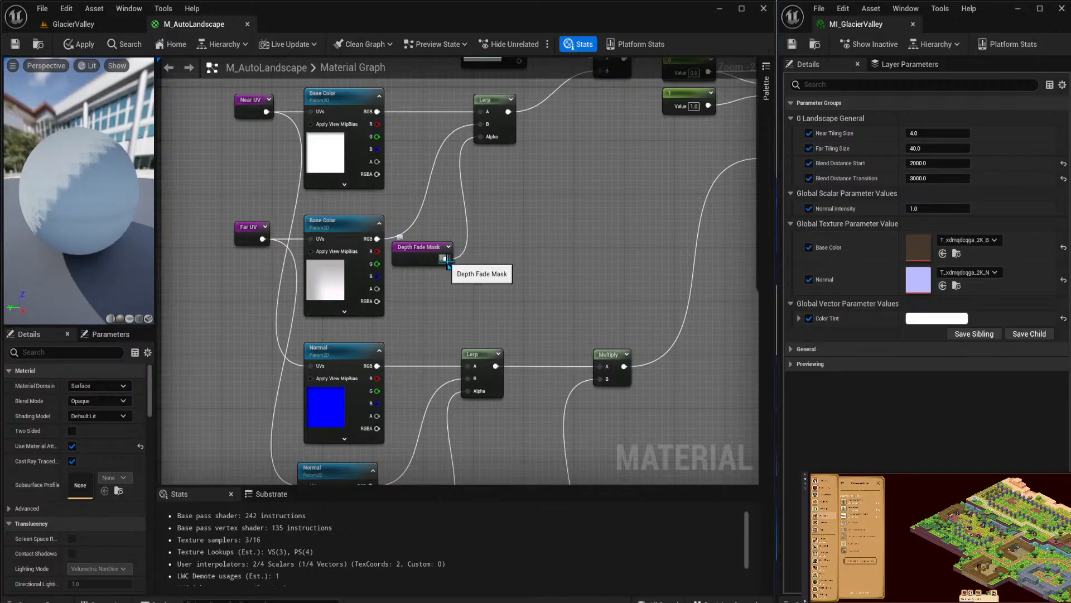
drag(446, 259, 468, 390)
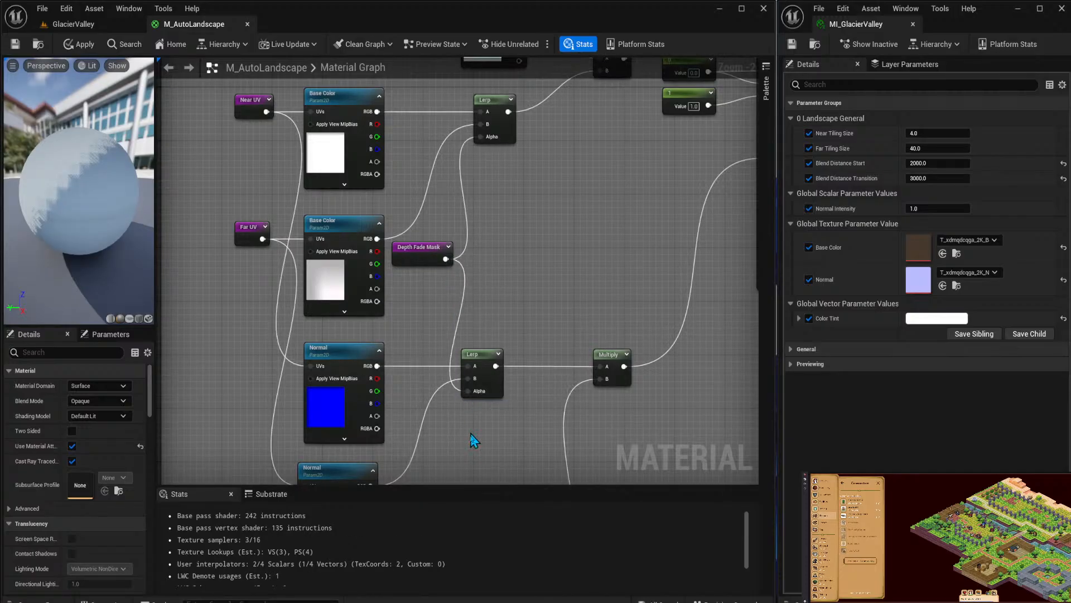
right_drag(474, 441, 462, 279)
click(419, 349)
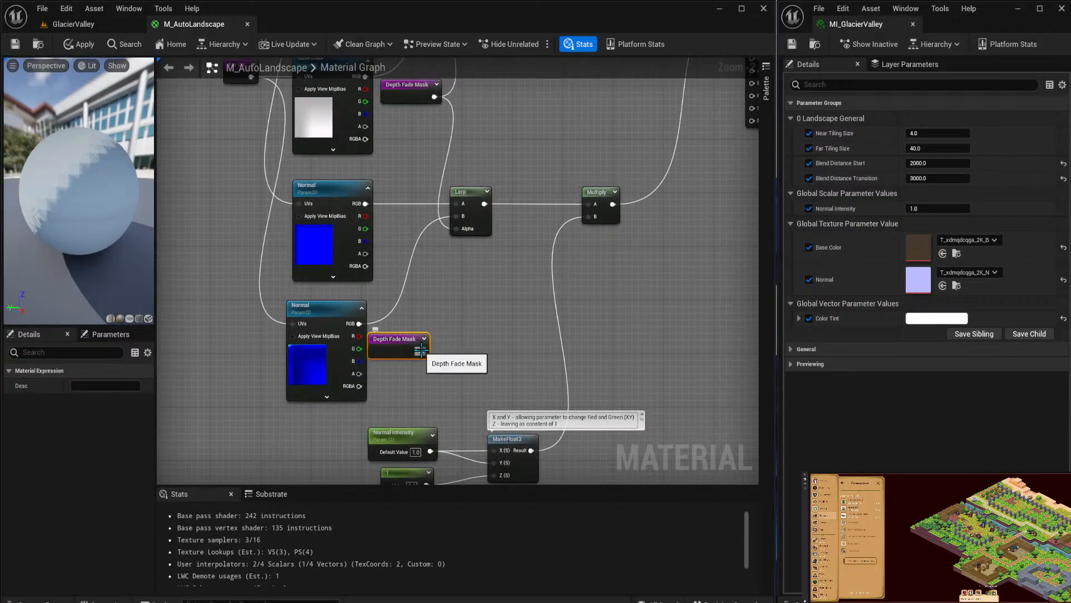
key(Delete)
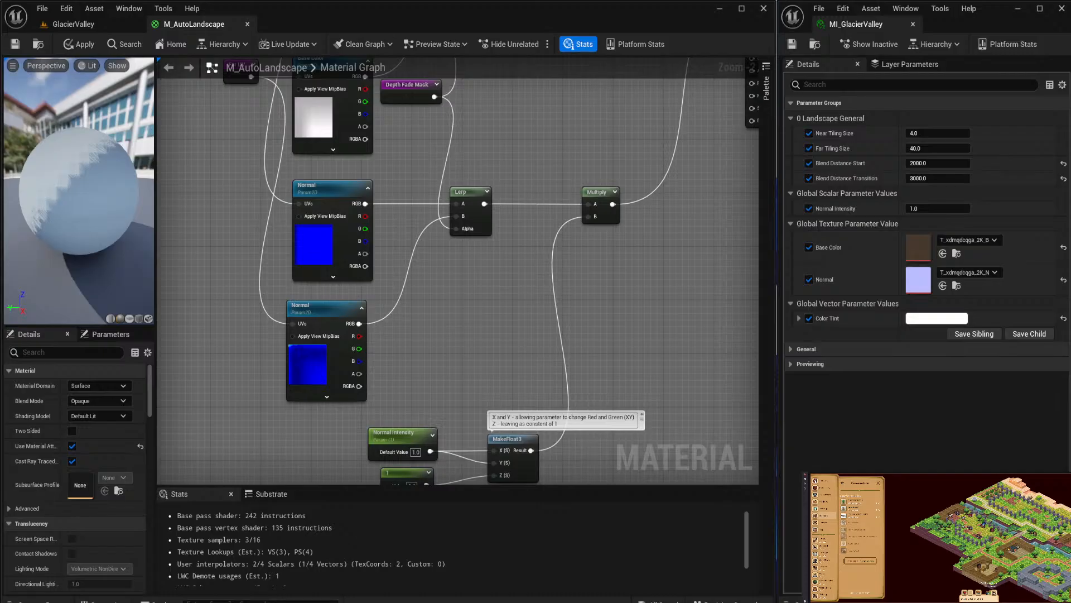
Move the Near UV and Far UV nodes farther away from the Base Color samples to give their wires more room.
right_drag(541, 141, 539, 335)
right_drag(530, 253, 530, 255)
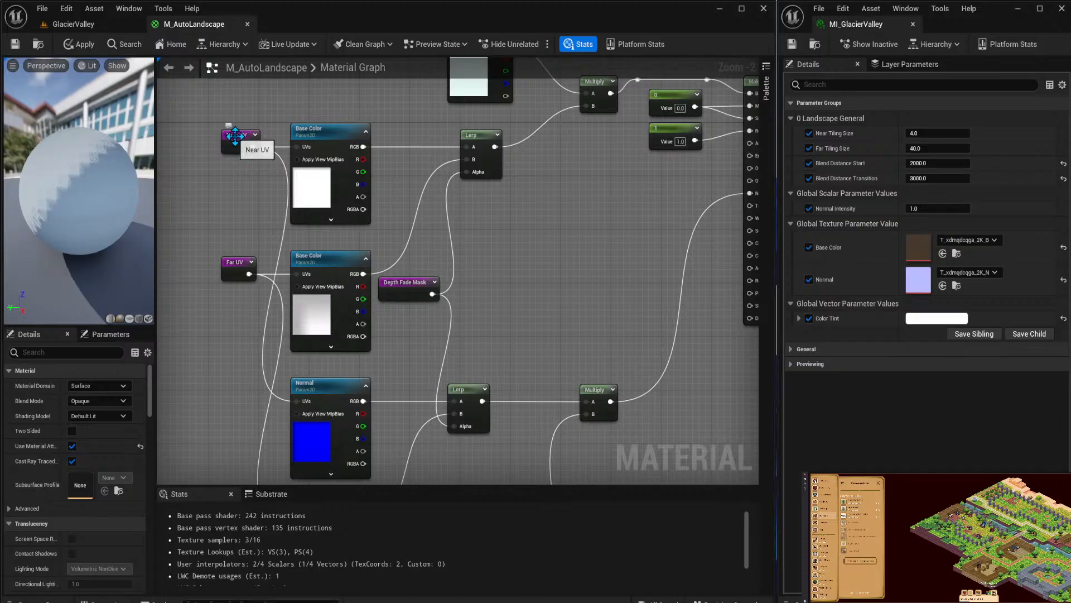
drag(231, 135, 166, 138)
right_drag(264, 175, 354, 149)
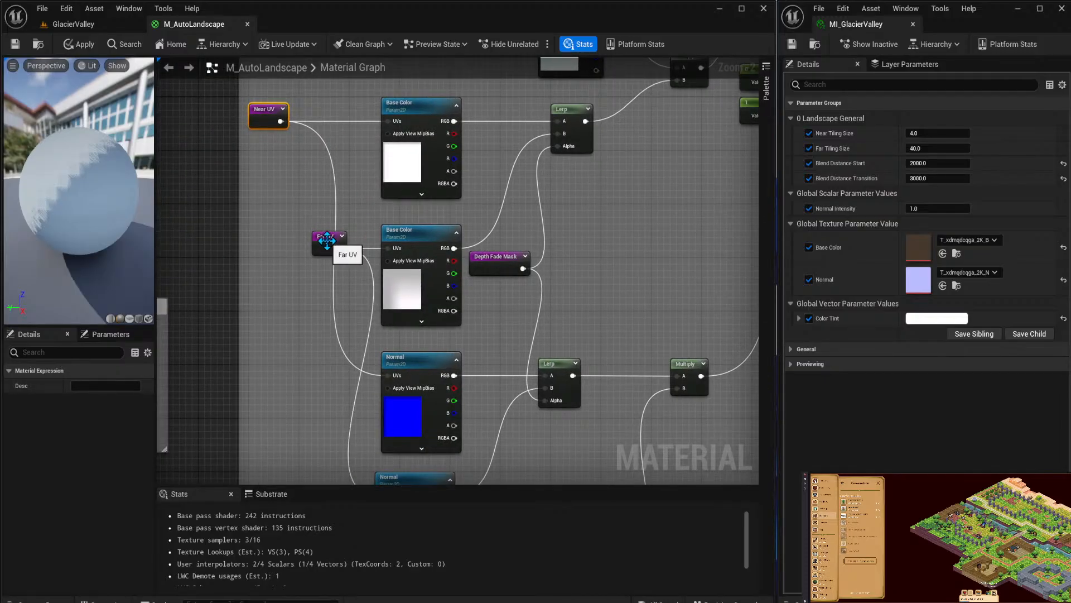
drag(330, 240, 254, 240)
right_drag(389, 244, 407, 268)
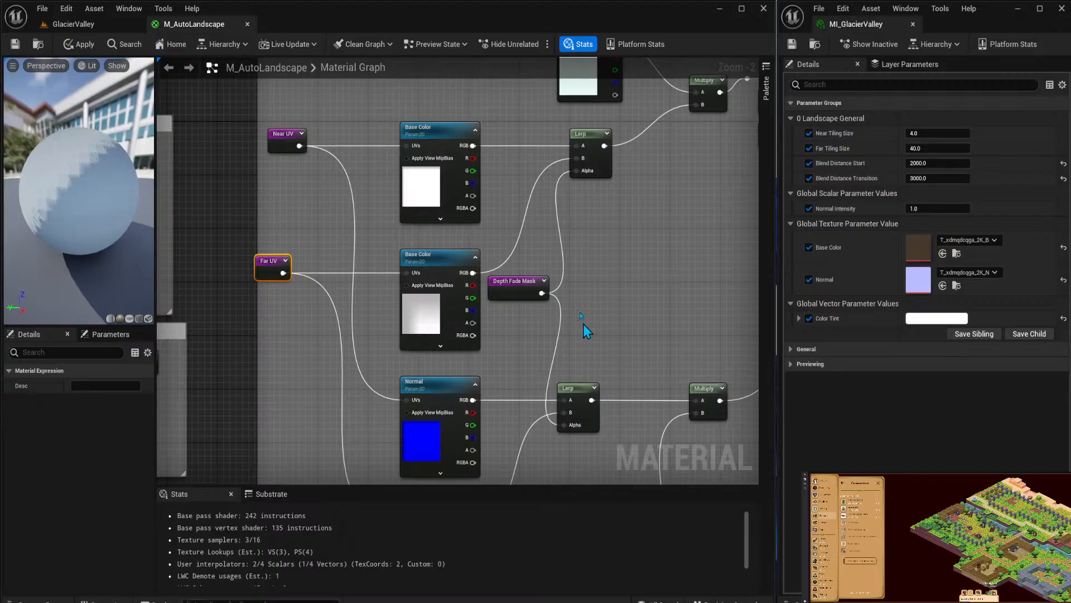
Shift the normal Lerp node slightly toward its Multiply node, roughly lining it up with the Base Color Lerp above.
drag(579, 389, 597, 388)
right_drag(597, 389, 638, 120)
right_click(627, 247)
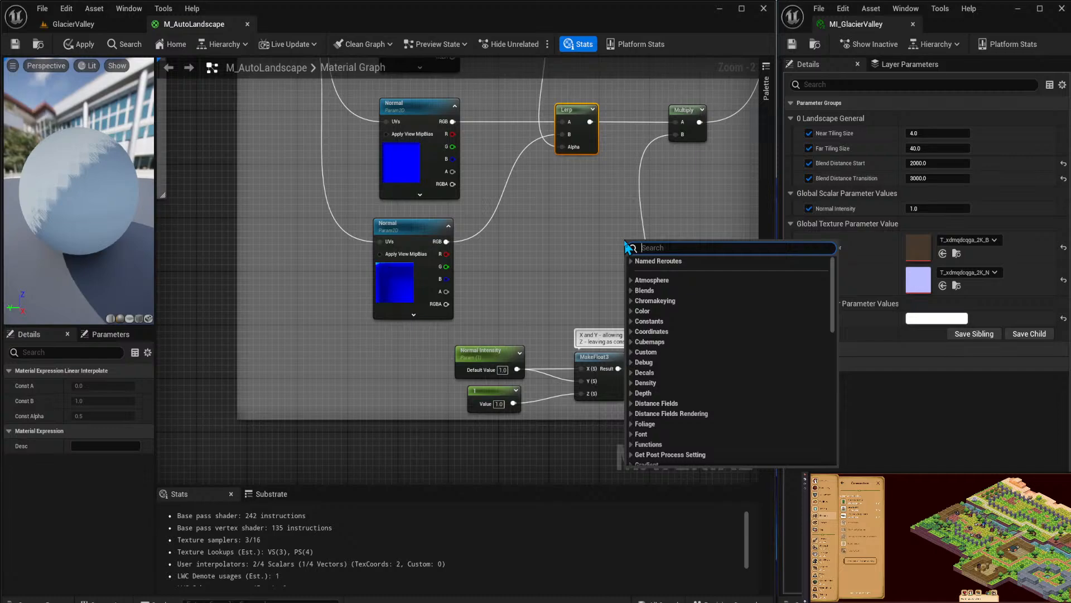
click(567, 279)
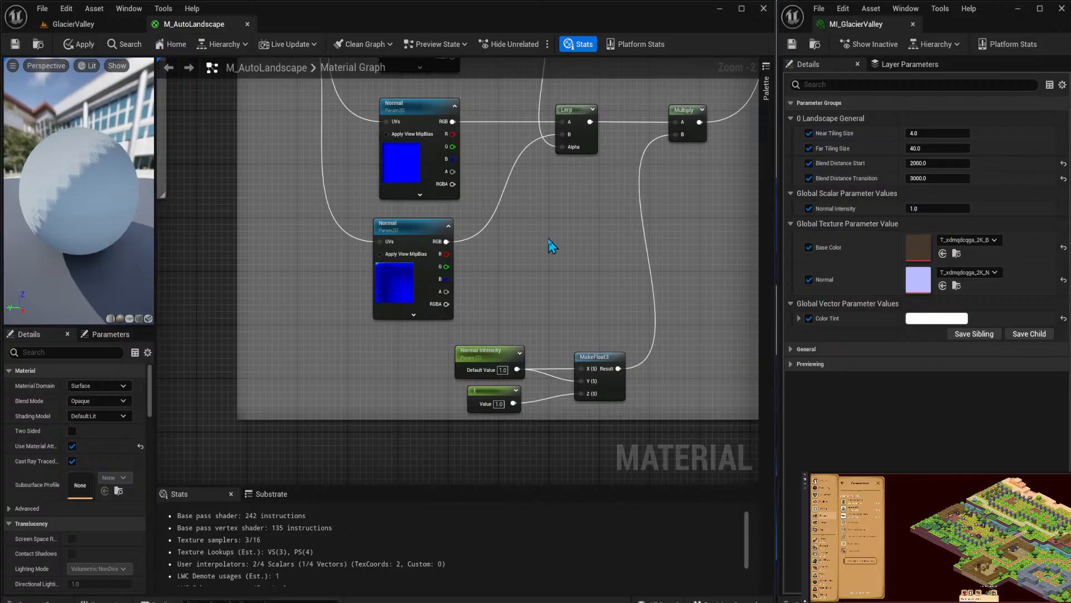
scroll(427, 250, up, 2)
right_drag(427, 246, 400, 459)
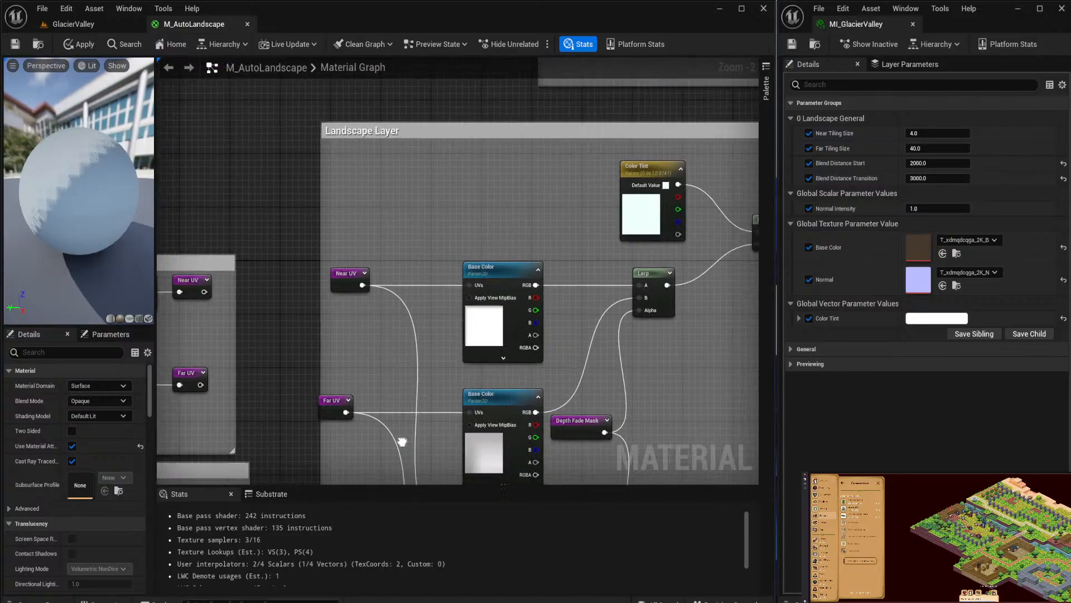
Move the UVs and Depth Fade comment groups away from the Landscape Layer comment and widen that comment toward them.
right_drag(217, 282, 557, 234)
scroll(445, 140, down, 2)
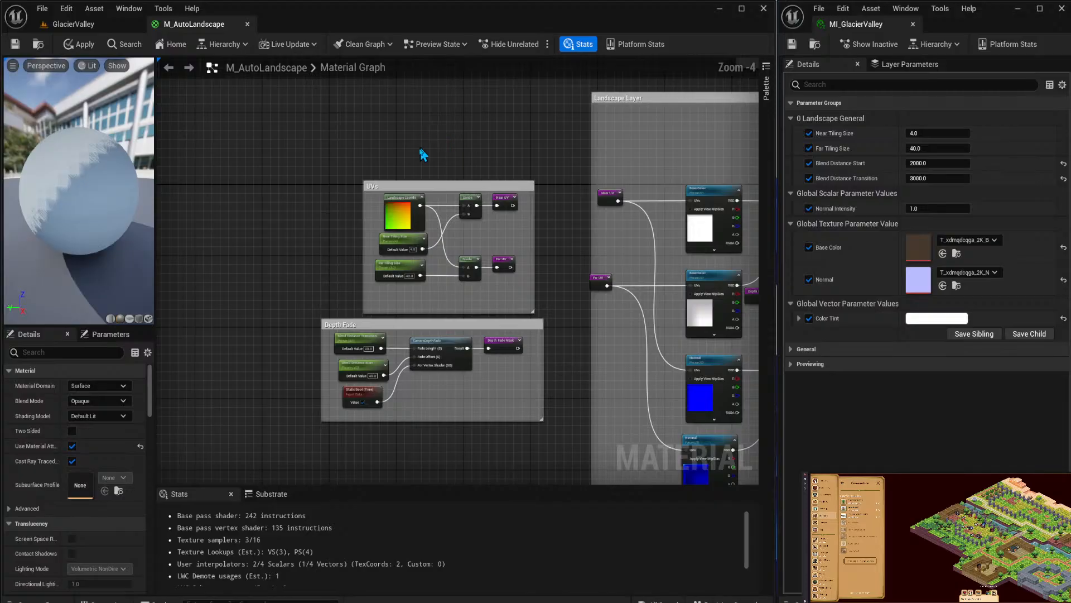
drag(426, 165, 415, 461)
right_drag(463, 201, 463, 115)
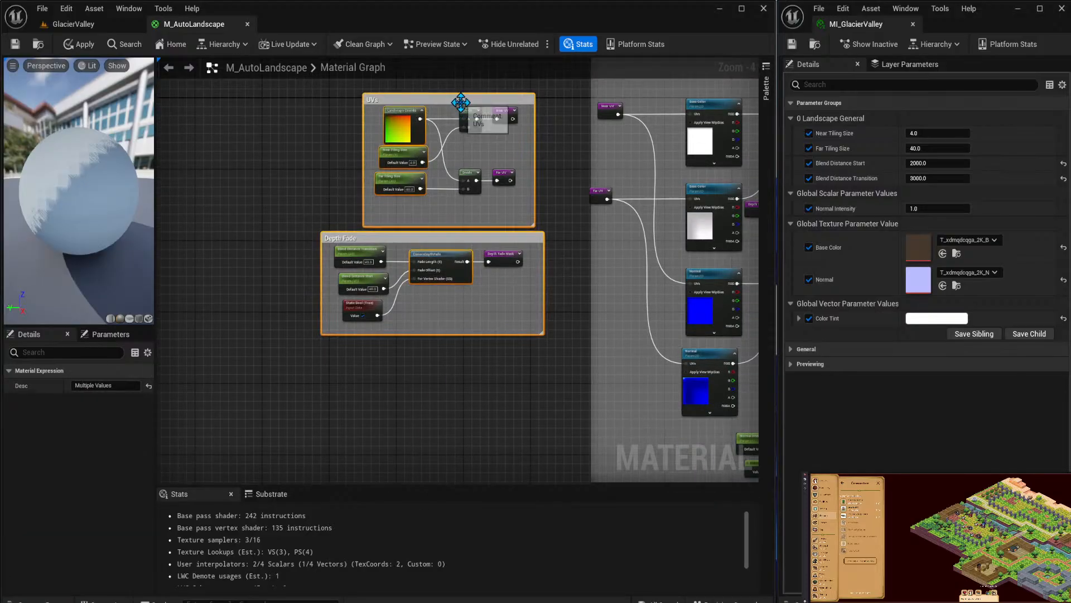
drag(463, 114, 317, 120)
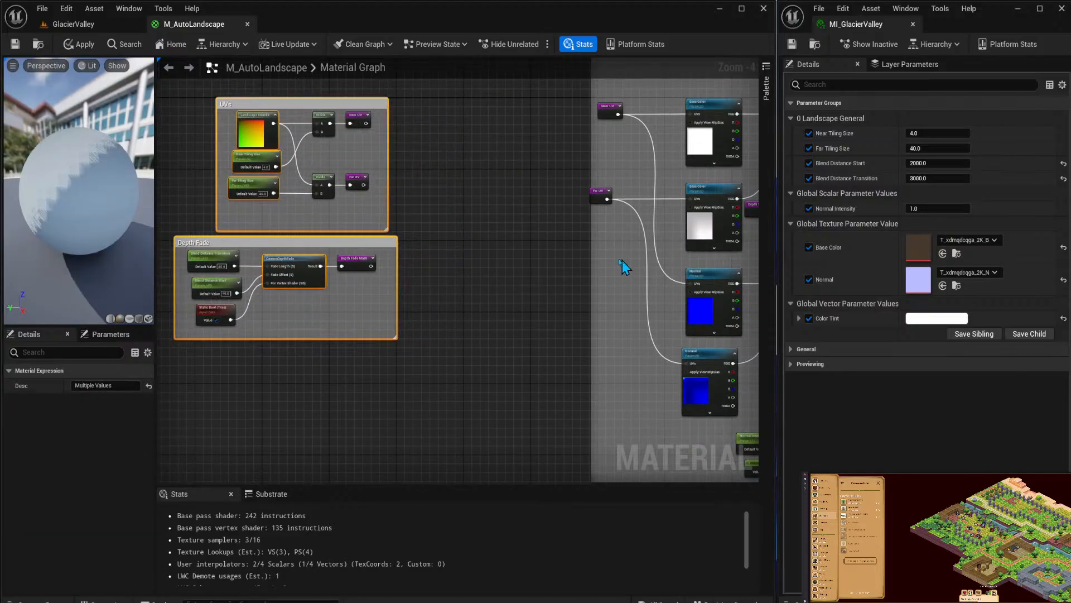
drag(590, 245, 404, 243)
Move the Near UV, Far UV, Base Color and Normal sample nodes away from the Lerps, into the widened Landscape Layer area.
right_drag(532, 263, 371, 293)
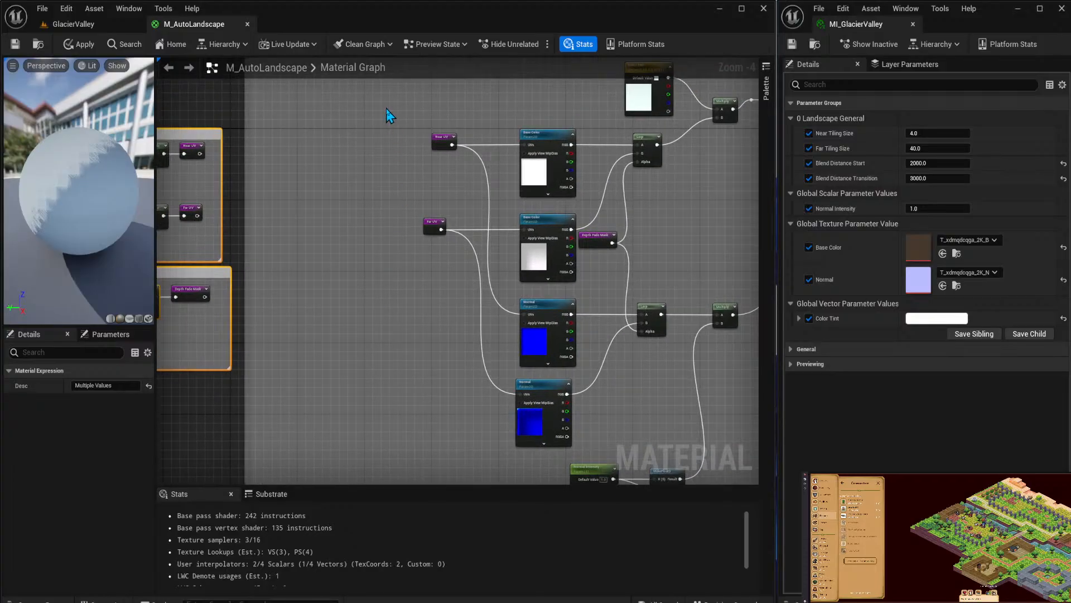
drag(390, 115, 555, 403)
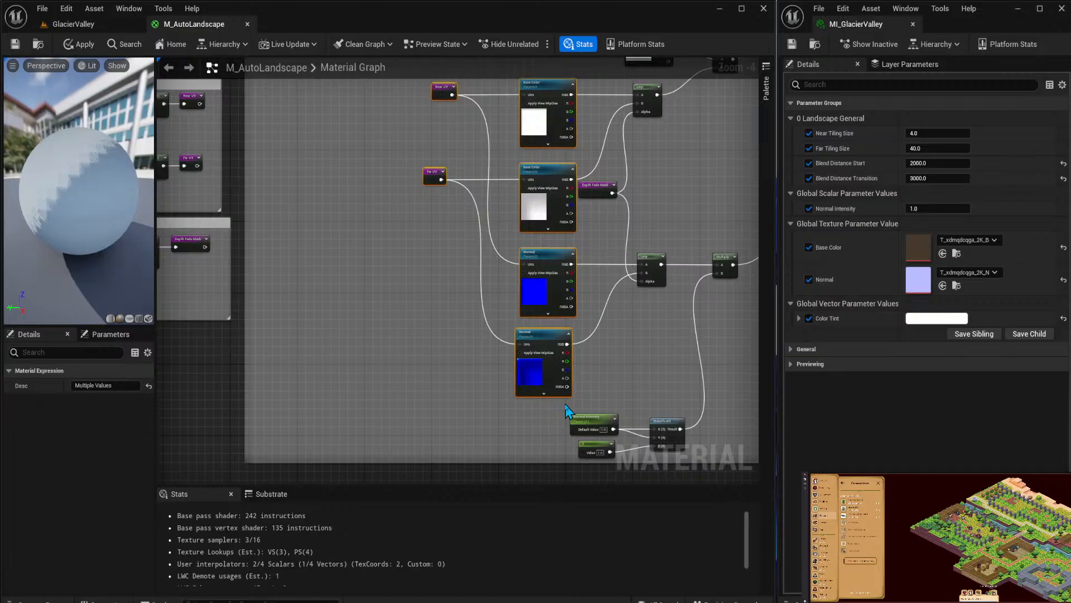
right_drag(468, 204, 469, 353)
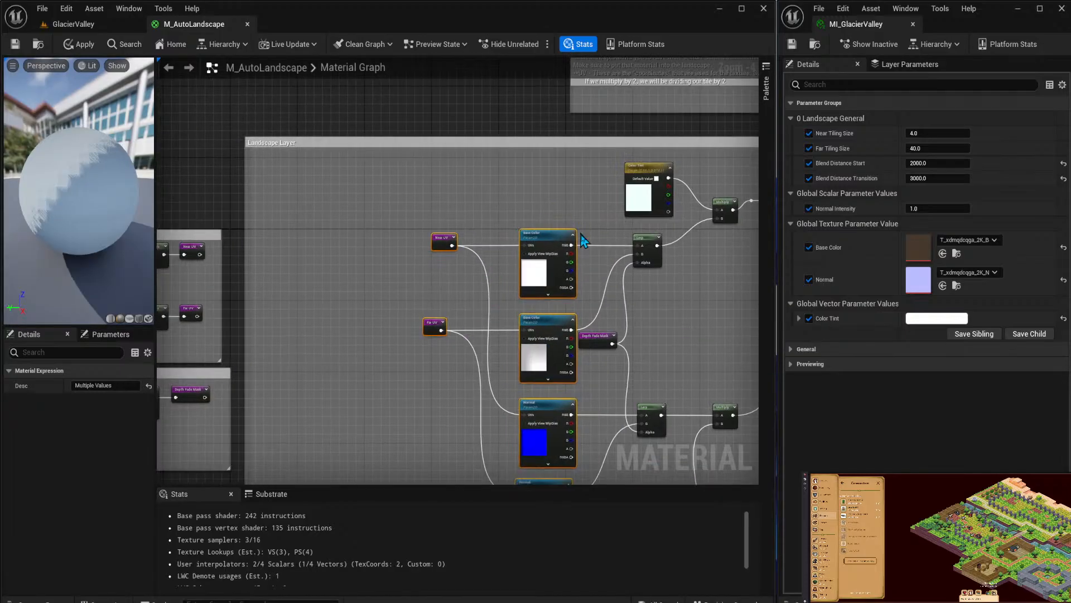
right_drag(550, 240, 387, 245)
Move both Lerps and their Depth Fade Mask closer to the samples, lining the Lerps up with the first Base Color and Normal outputs.
right_drag(579, 231, 569, 161)
drag(562, 162, 641, 368)
drag(635, 169, 590, 169)
right_click(496, 139)
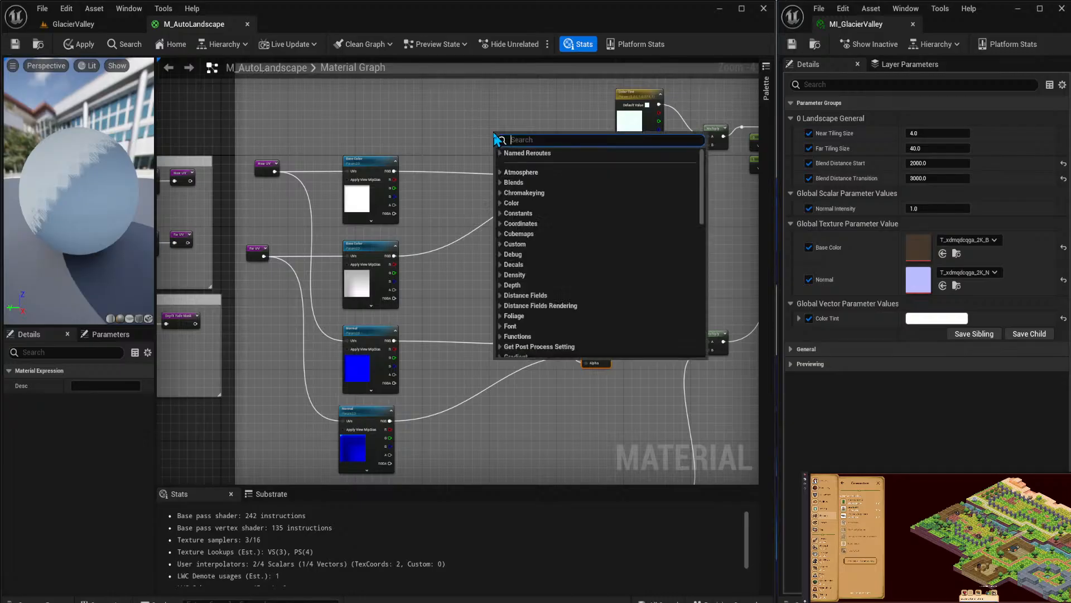
click(538, 129)
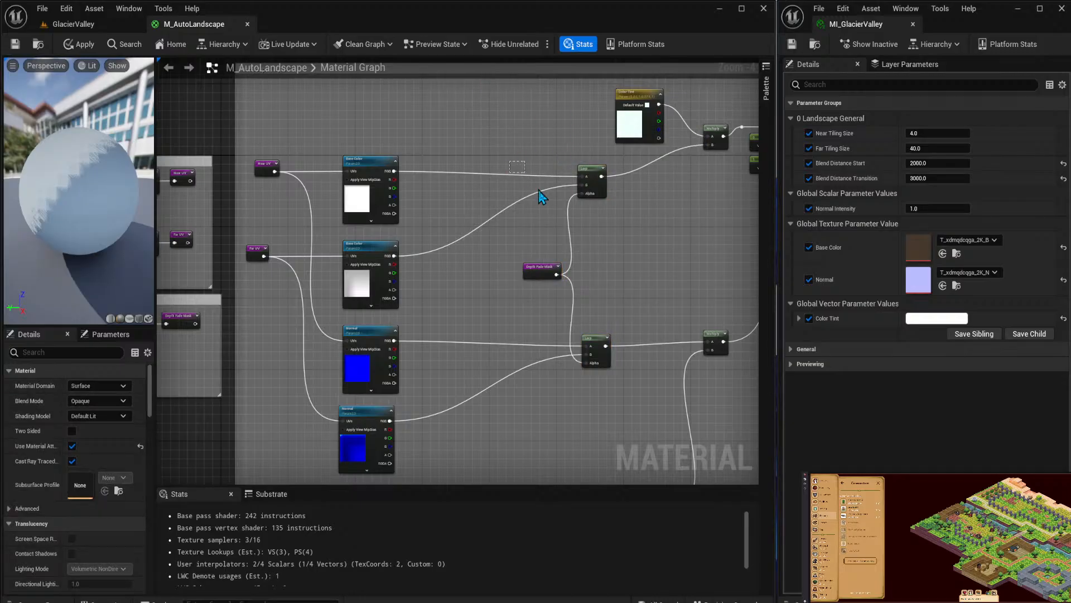
drag(541, 196, 608, 373)
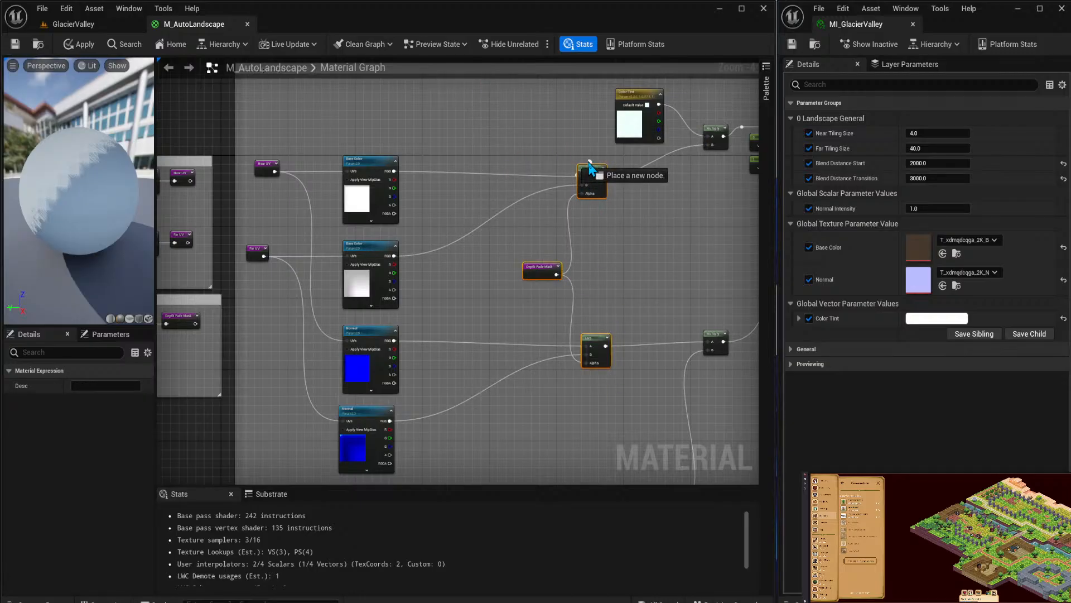
drag(588, 162, 585, 164)
click(584, 168)
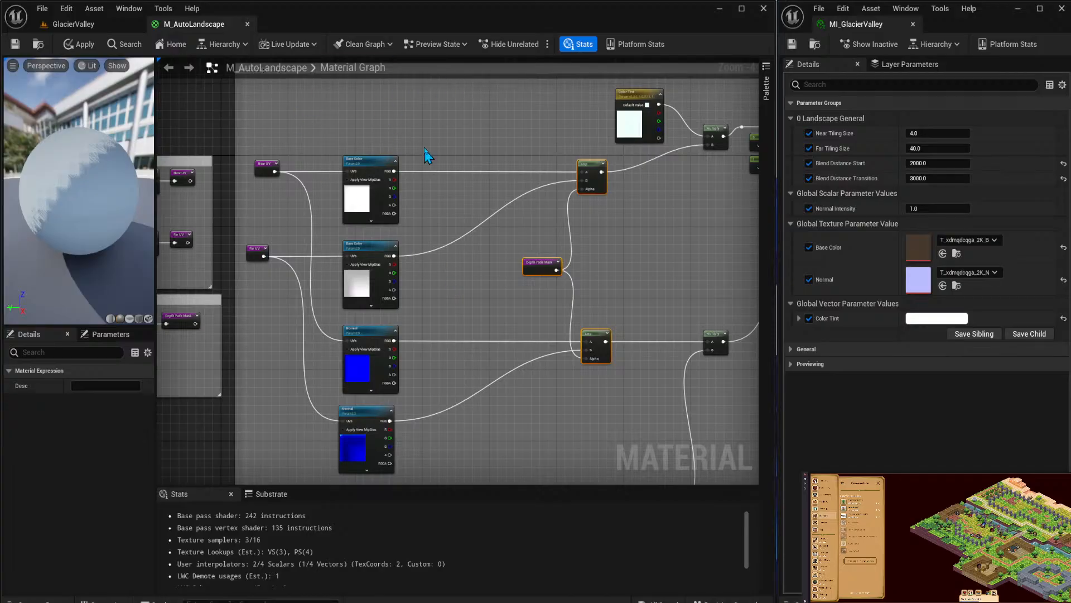
Inspect the Sampler Source setting of the first Base Color sample.
mouse_move(428, 157)
right_down()
mouse_move(435, 136)
mouse_move(435, 163)
right_up()
scroll(374, 191, up, 2)
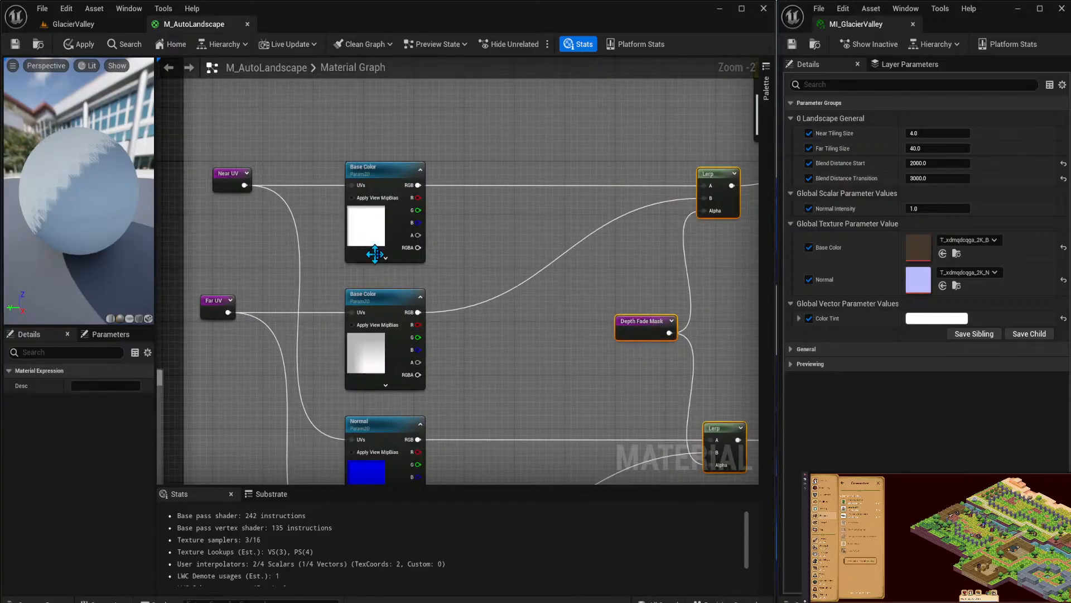
right_drag(423, 278, 462, 205)
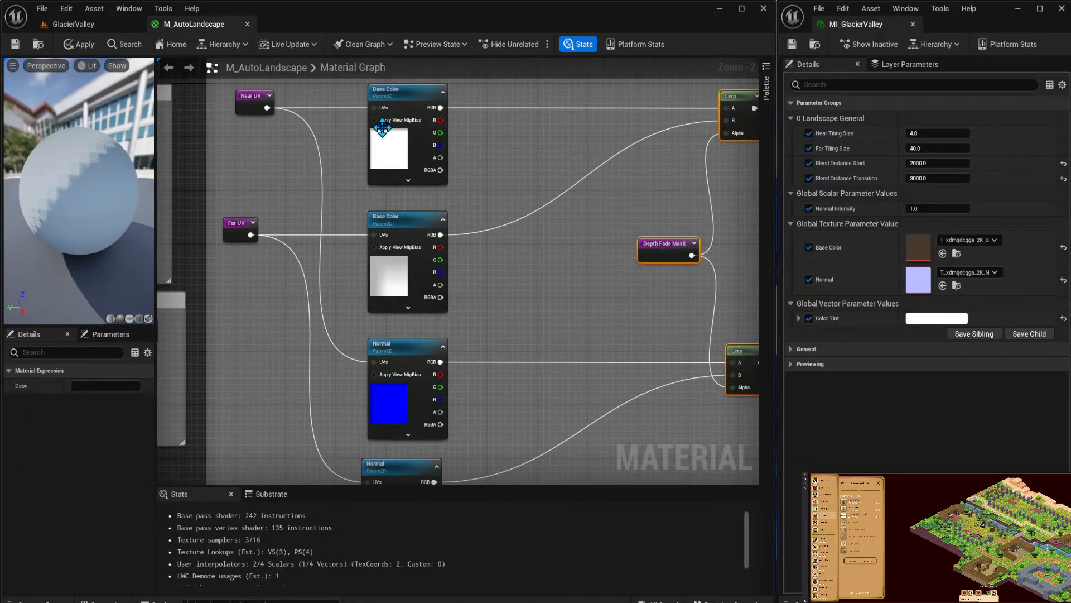
click(397, 143)
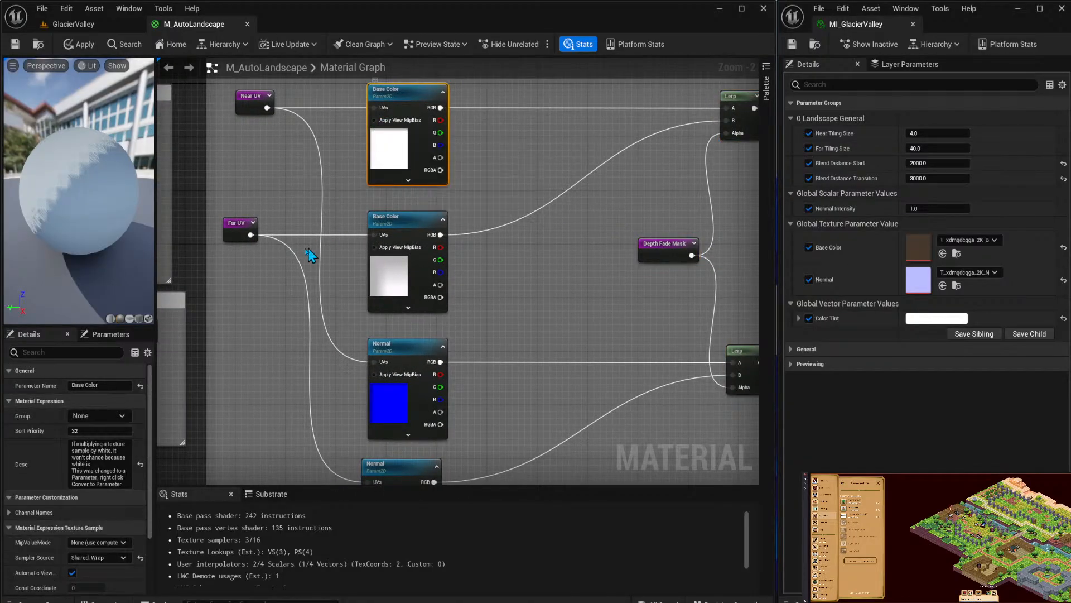
scroll(104, 473, down, 3)
scroll(104, 473, down, 1)
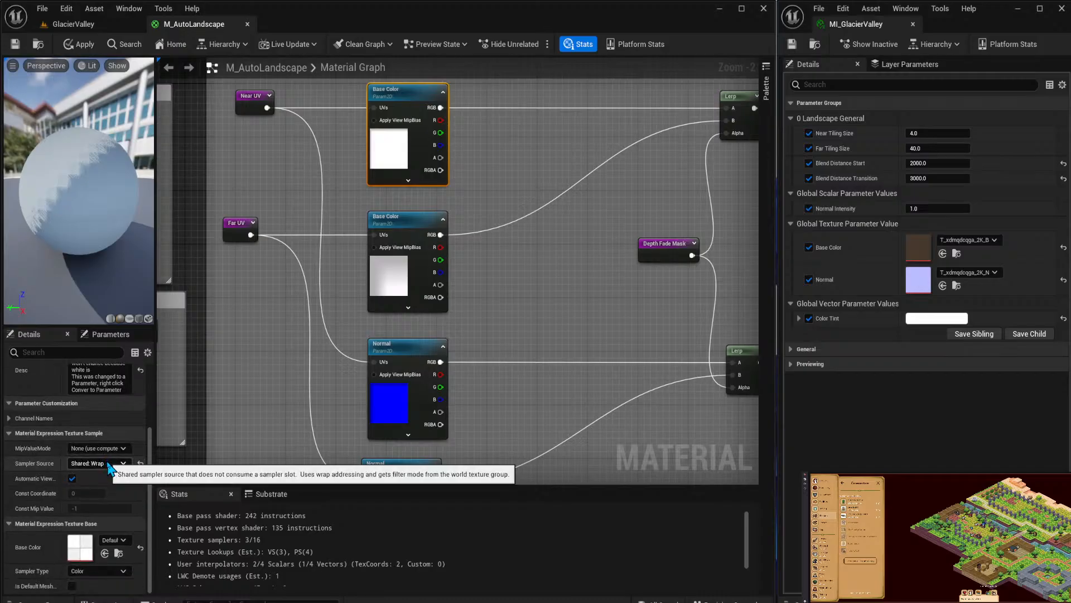
click(525, 178)
Delete both Base Color texture sample parameters from the Landscape Layer.
right_drag(517, 102, 584, 177)
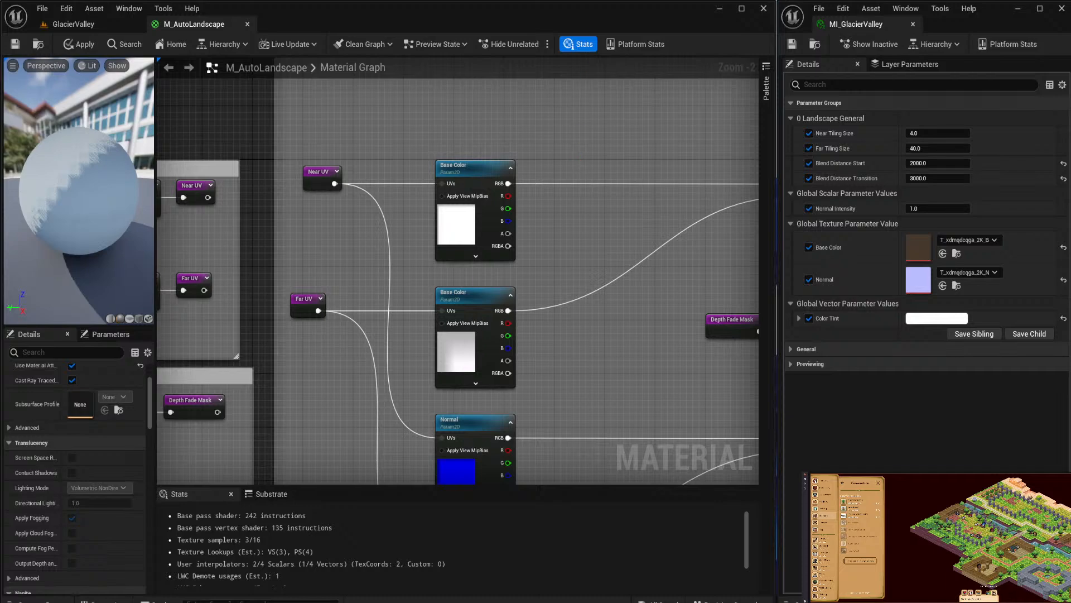
click(473, 164)
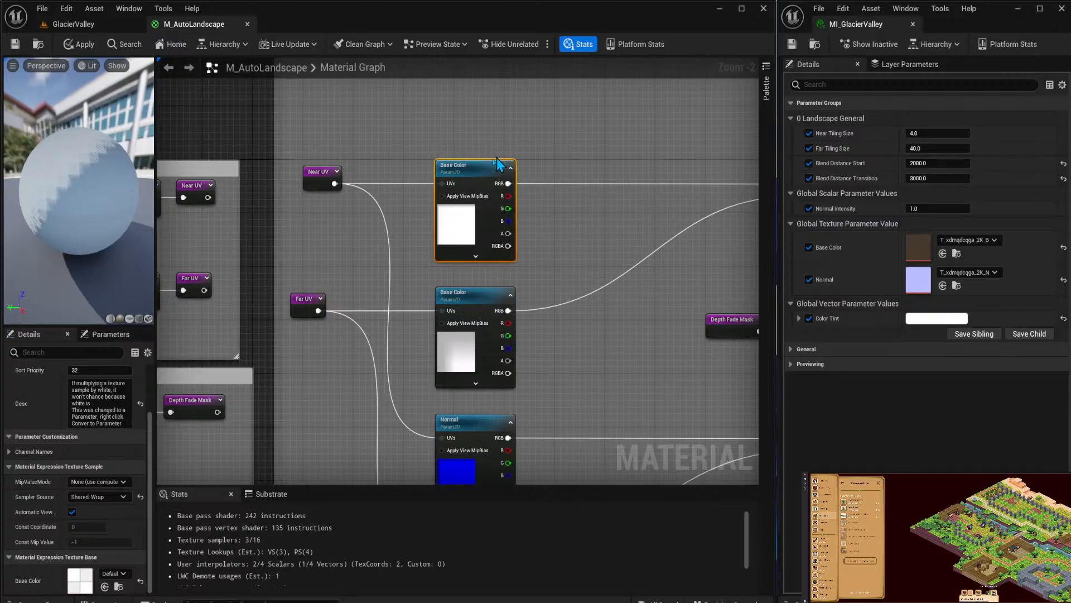
key(Delete)
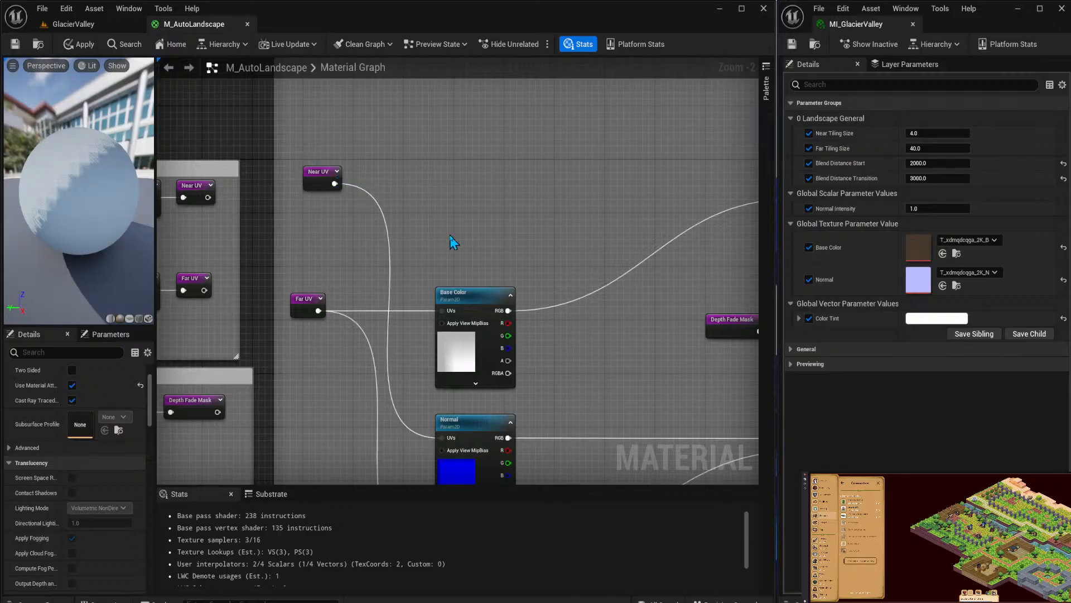
click(454, 293)
key(Delete)
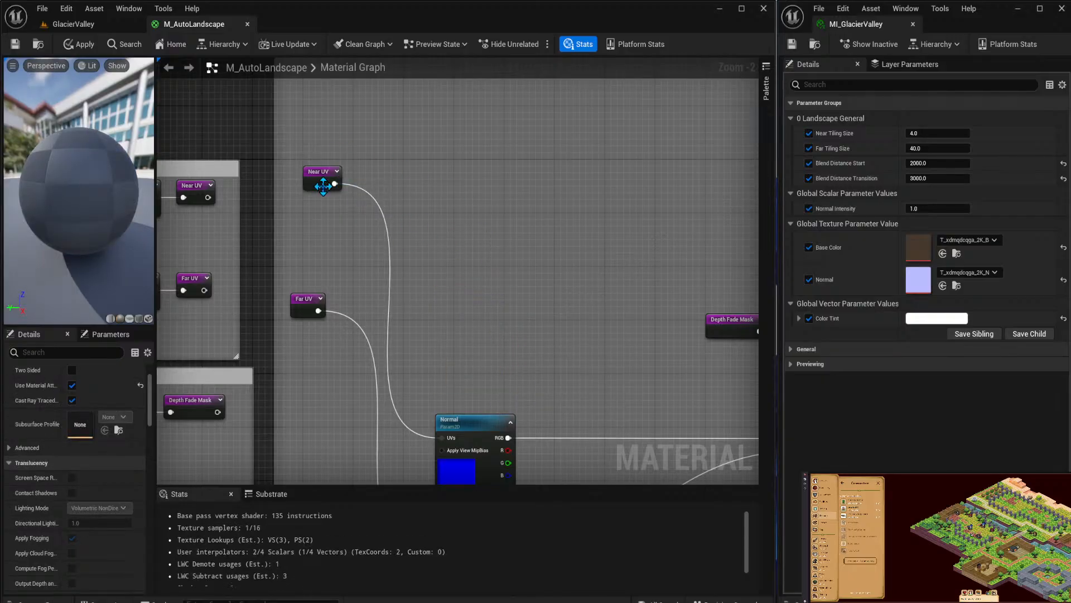
Add a TextureSample node in place of the first Base Color sample and connect Near UV to its UVs.
right_click(493, 184)
text(xtu)
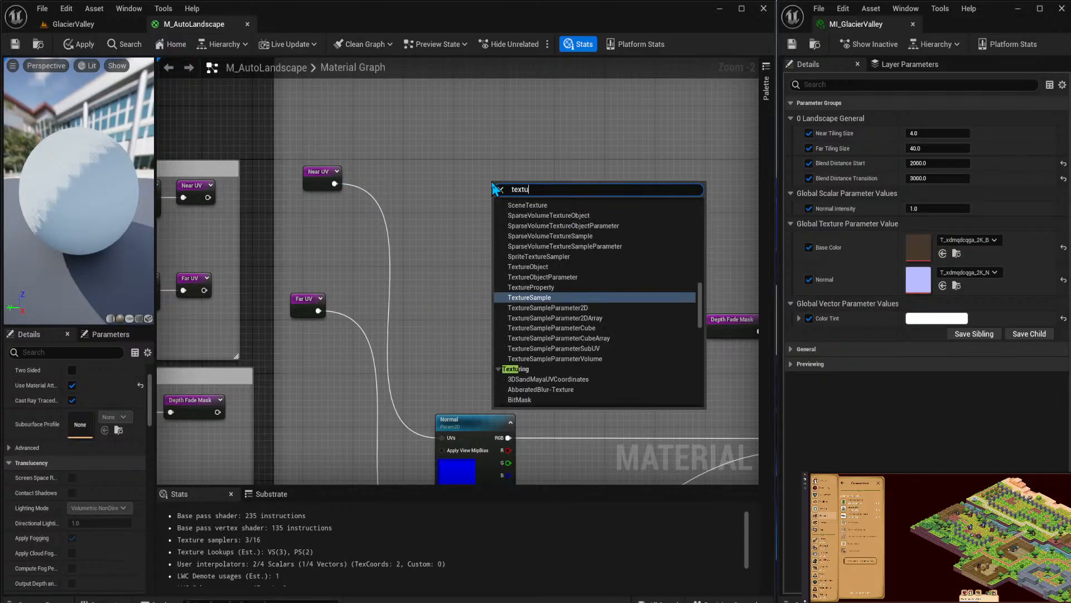
text(re)
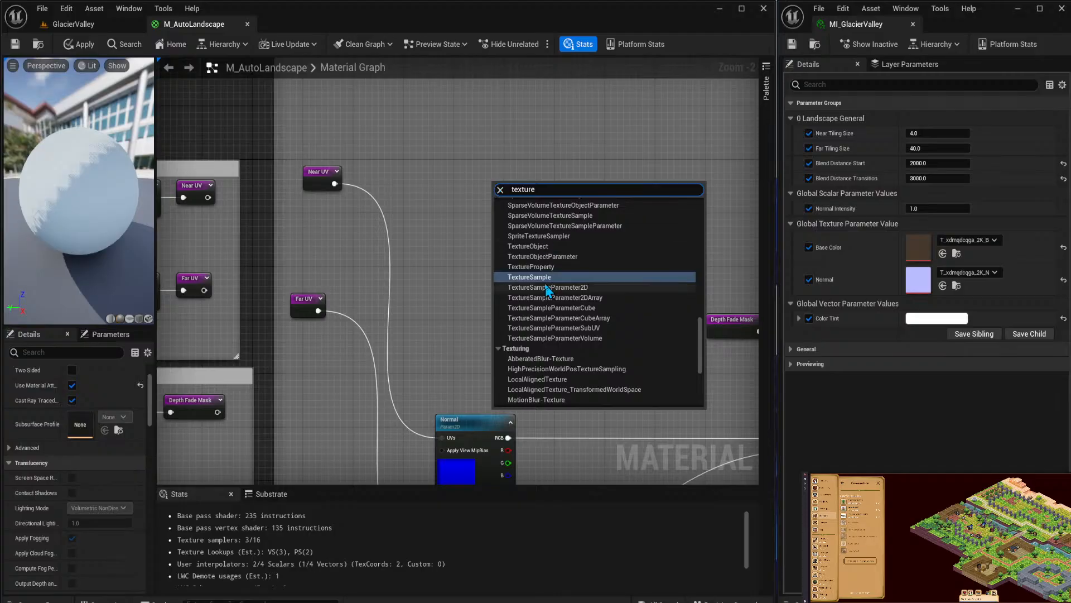
click(524, 277)
drag(522, 180, 496, 173)
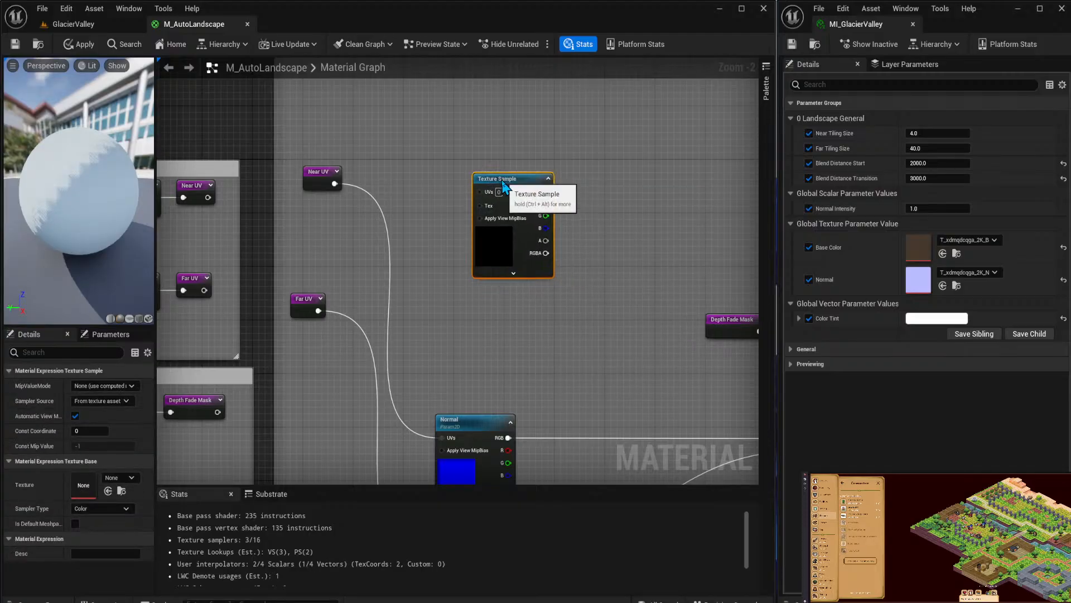
right_click(496, 175)
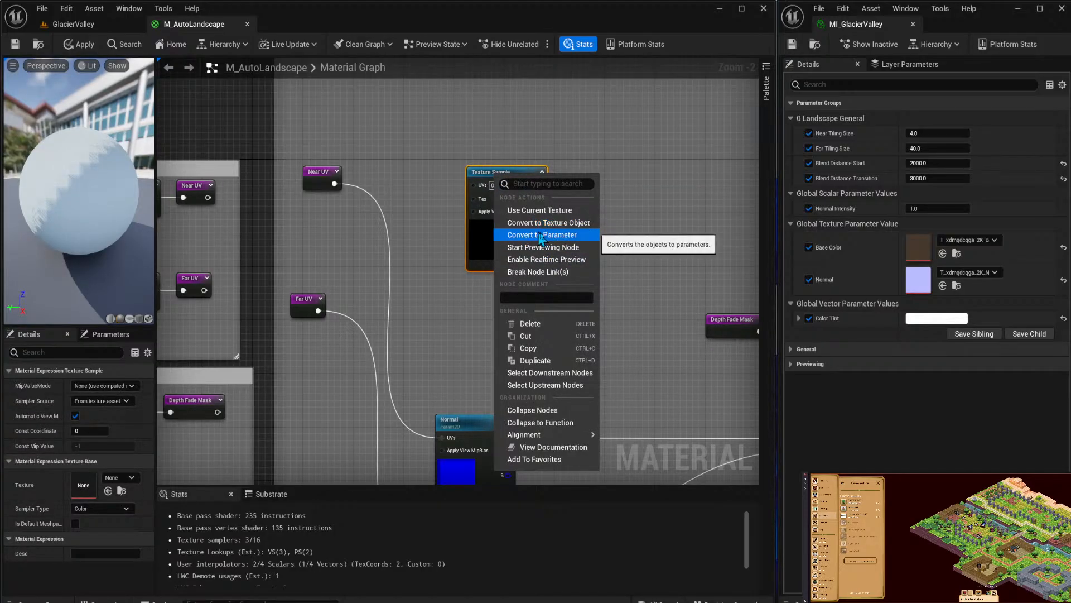
click(503, 138)
drag(495, 173, 482, 166)
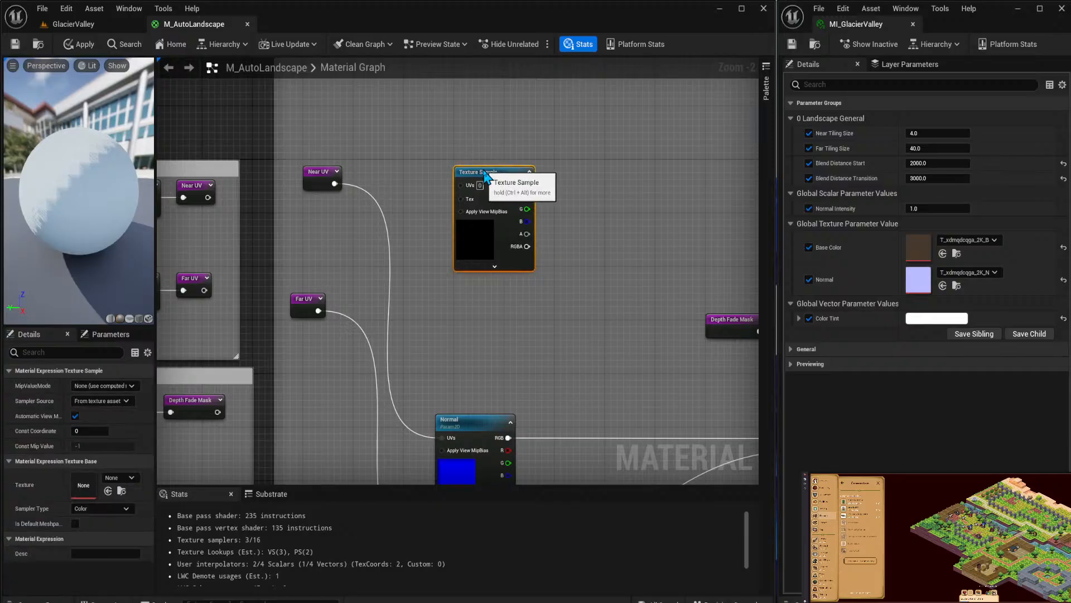
drag(335, 183, 461, 178)
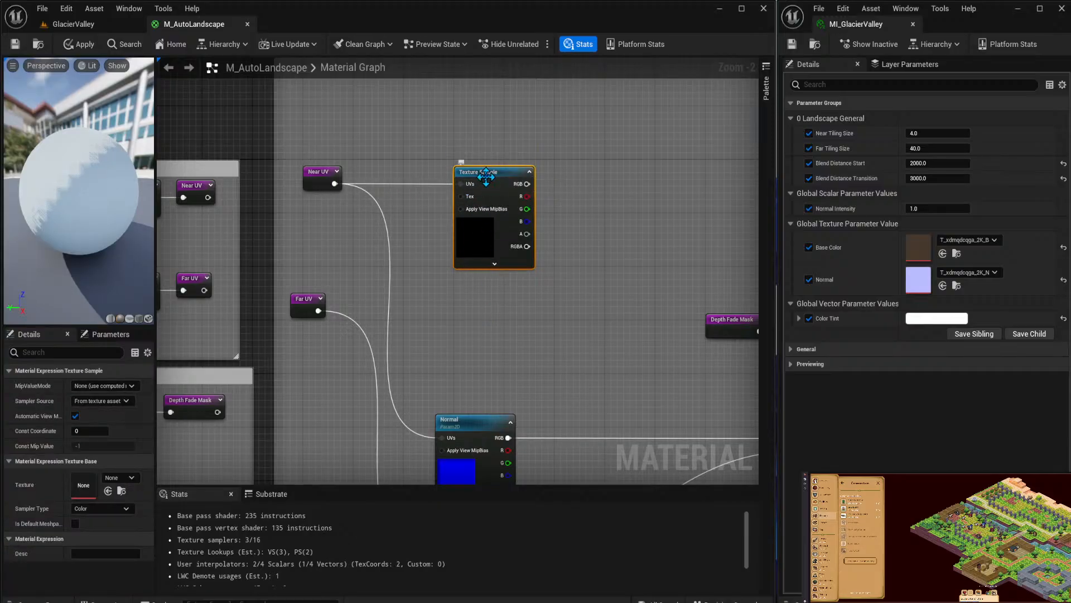
Place a copy of the Texture Sample below the first, connect Far UV to its UVs and align the two samples.
key(ctrl+v)
drag(503, 375, 472, 308)
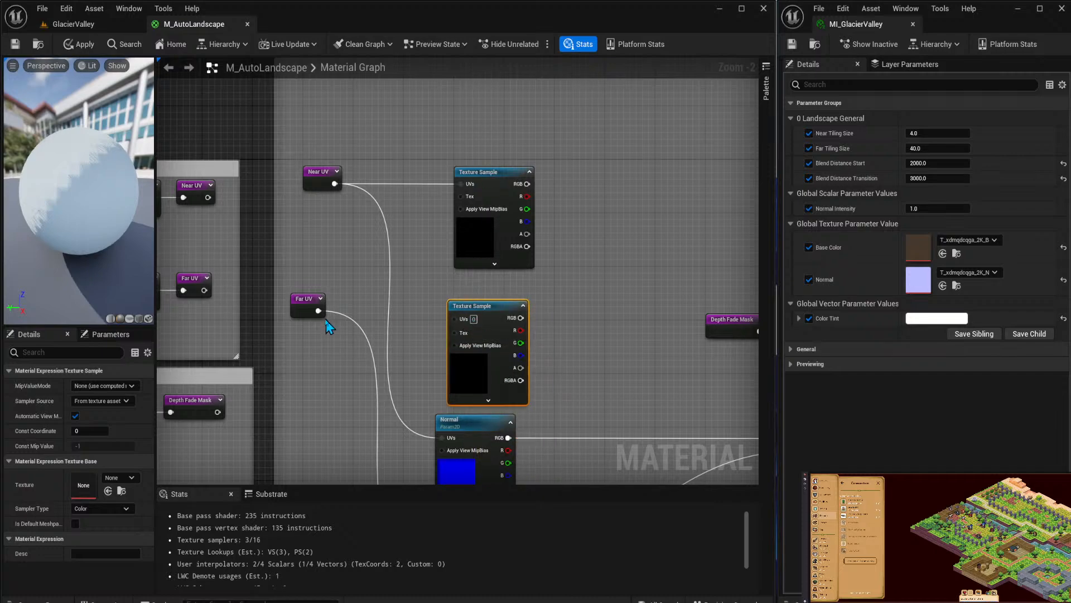
drag(318, 311, 461, 320)
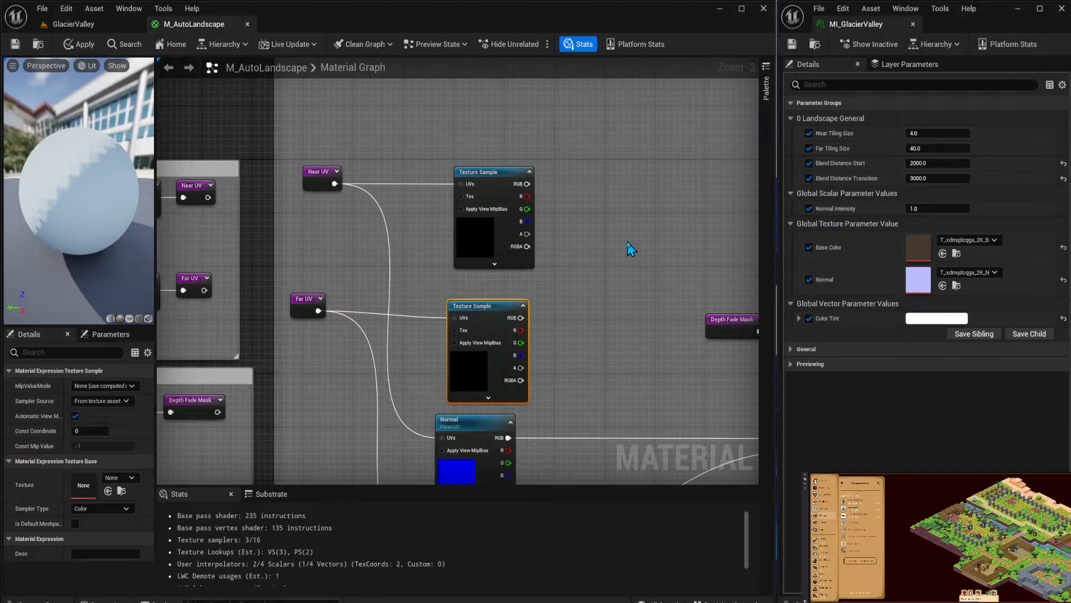
key(ctrl+v)
key(ctrl+z)
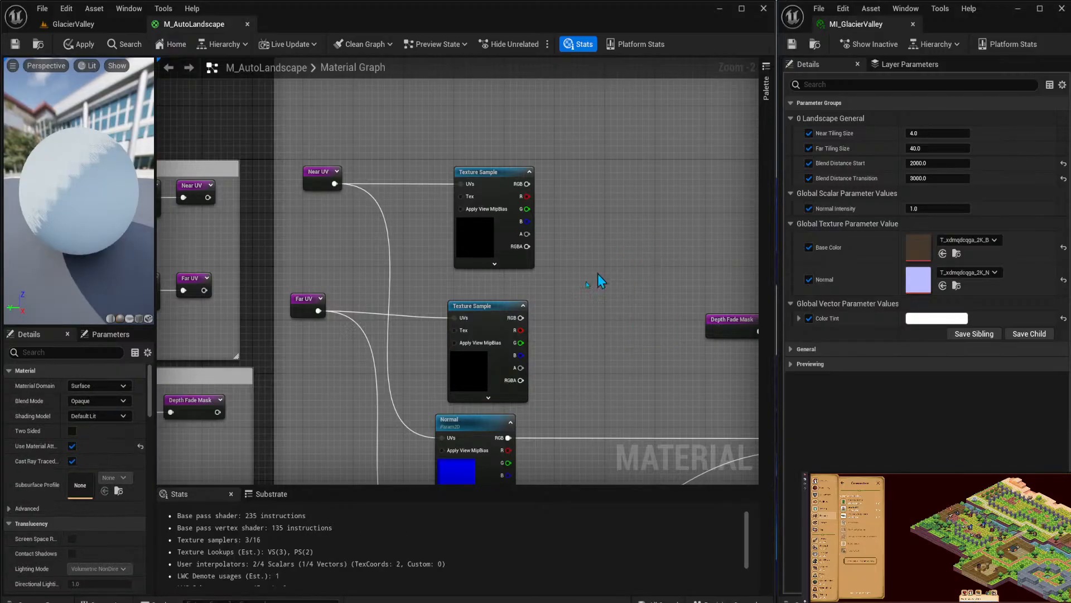
drag(477, 313, 483, 307)
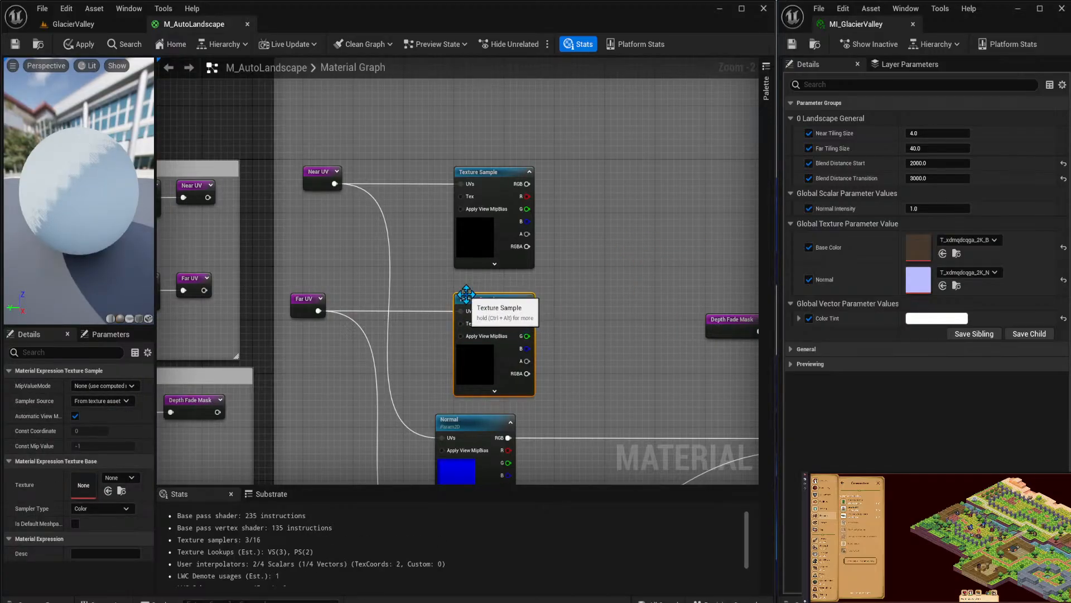
mouse_move(461, 289)
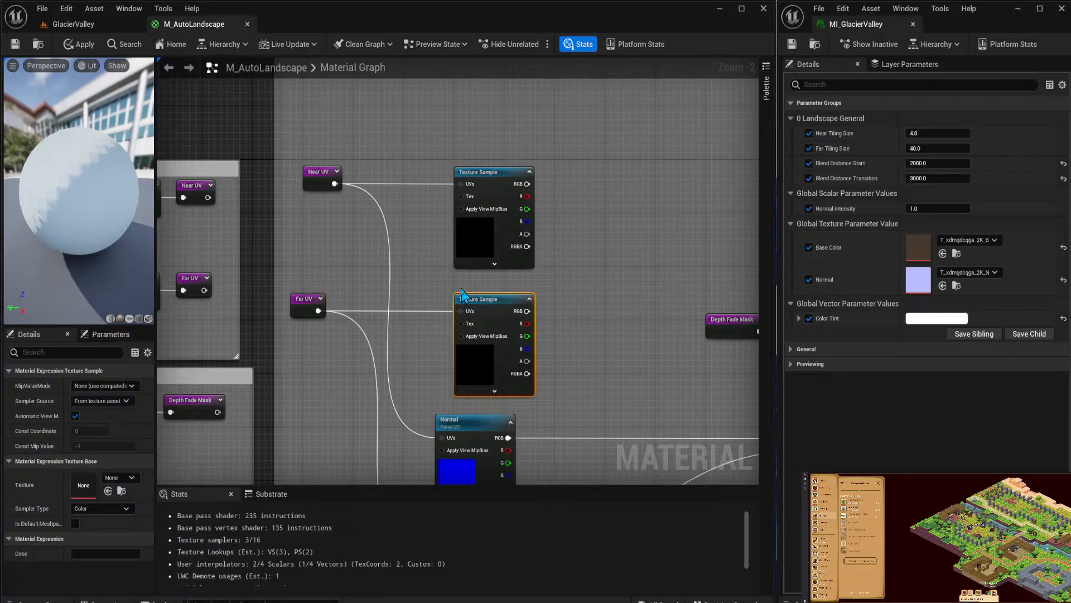
click(459, 287)
Add a TextureObject node below the Far UV node, beside the first Normal sample.
right_drag(565, 200, 414, 169)
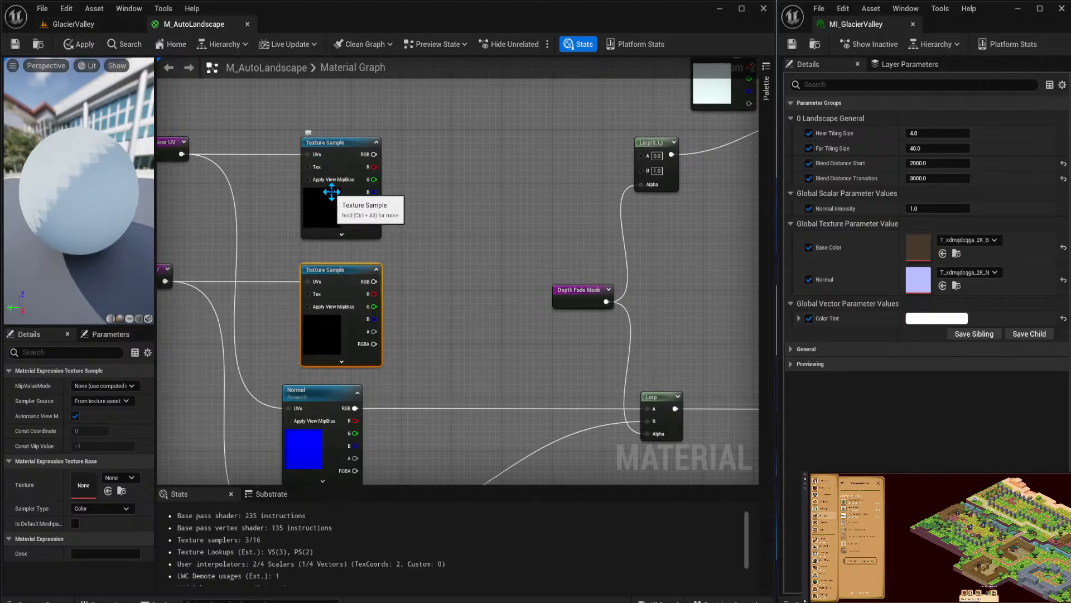
right_drag(284, 221, 494, 138)
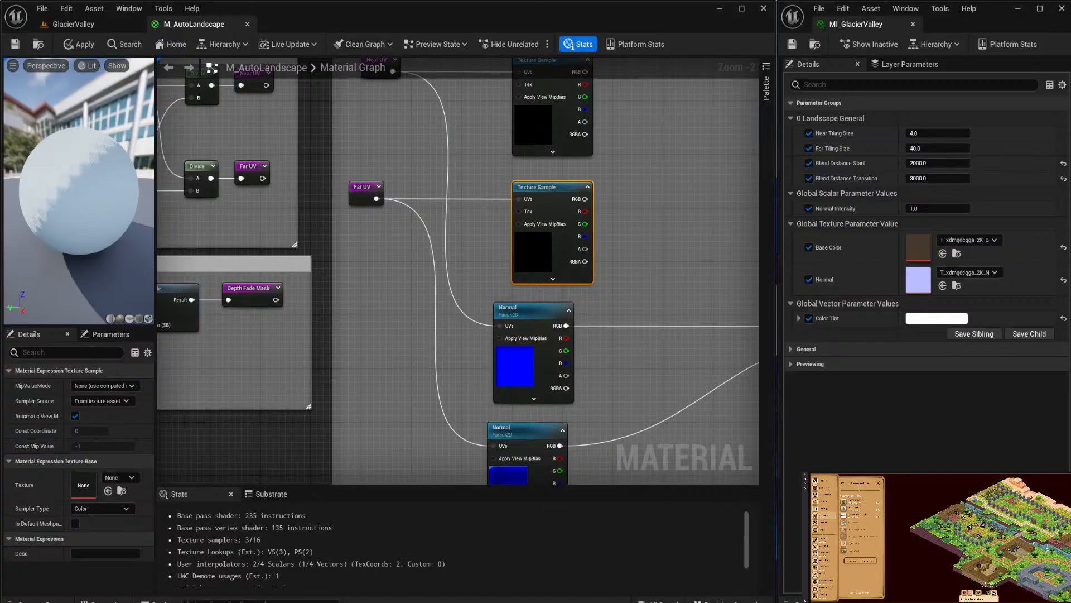
right_click(388, 317)
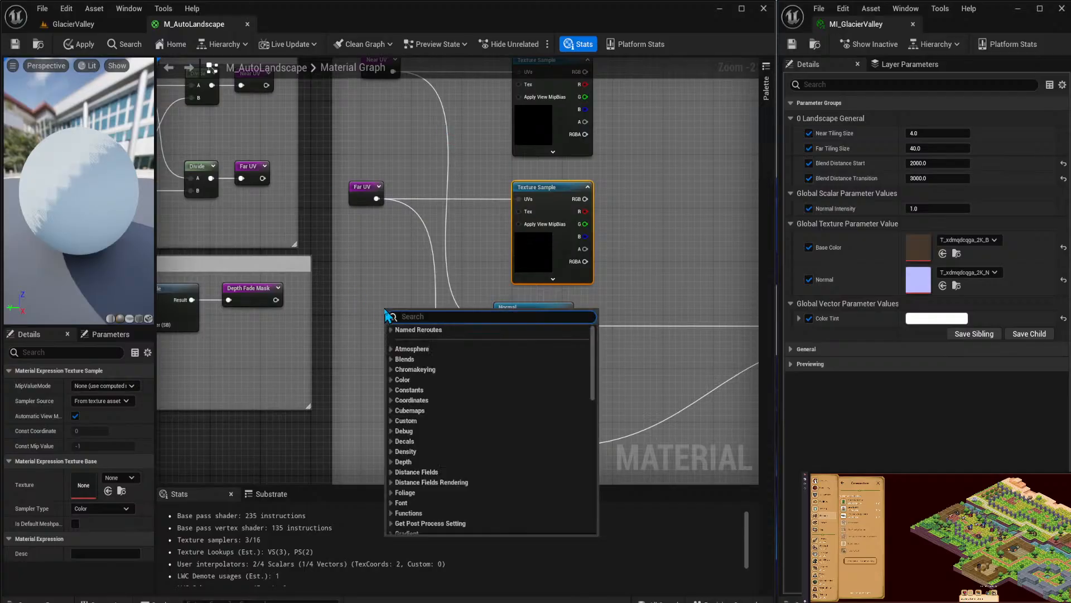
text(texutre)
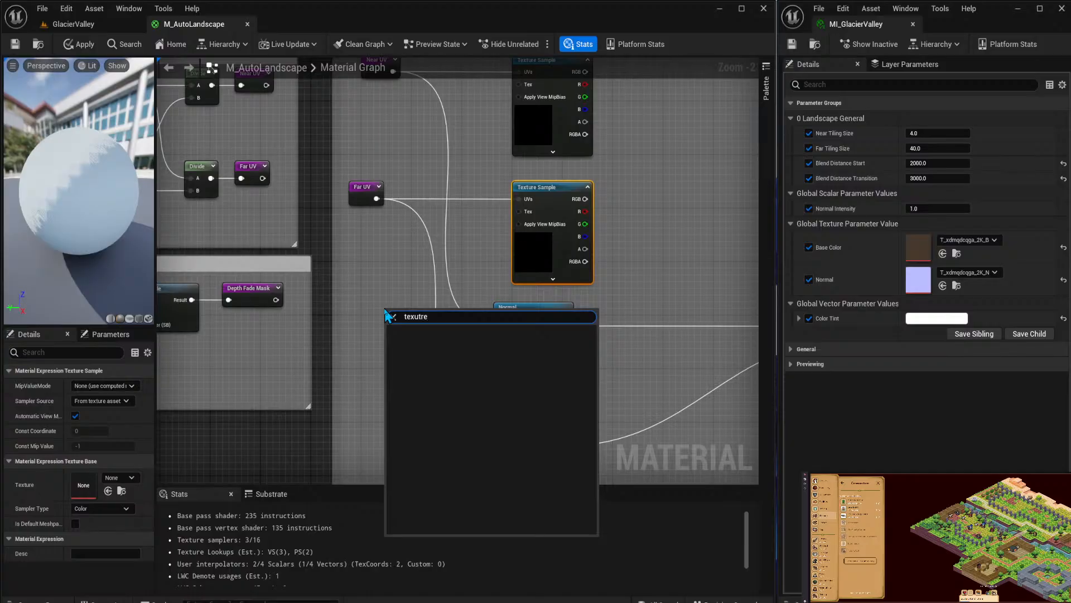
key(BackSpace)
key(BackSpace)
key(BackSpace)
key(BackSpace)
text(ture)
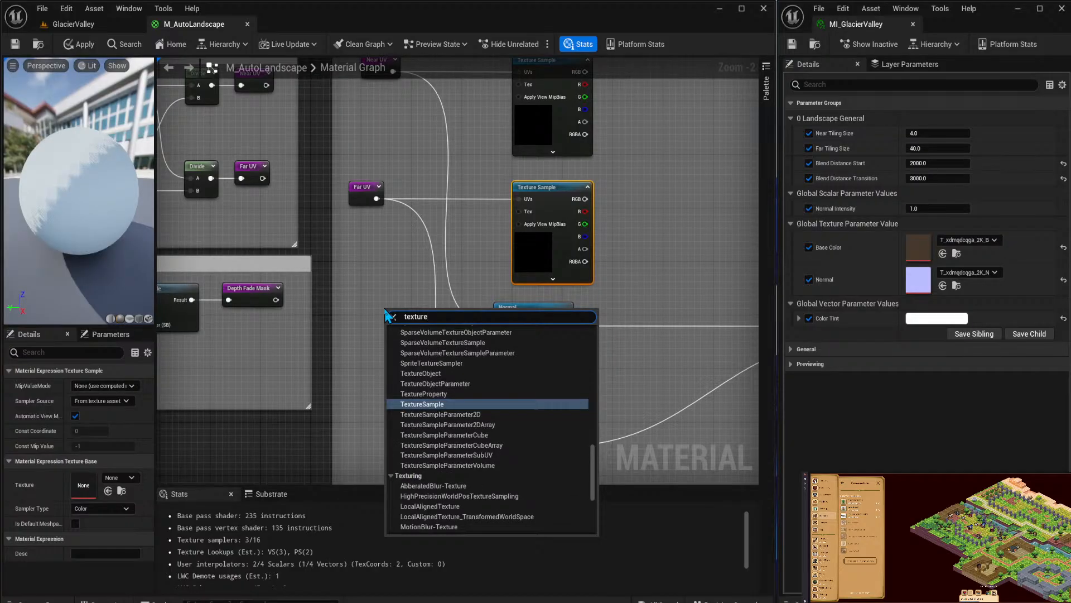
key(Up)
key(Up)
key(Up)
key(Return)
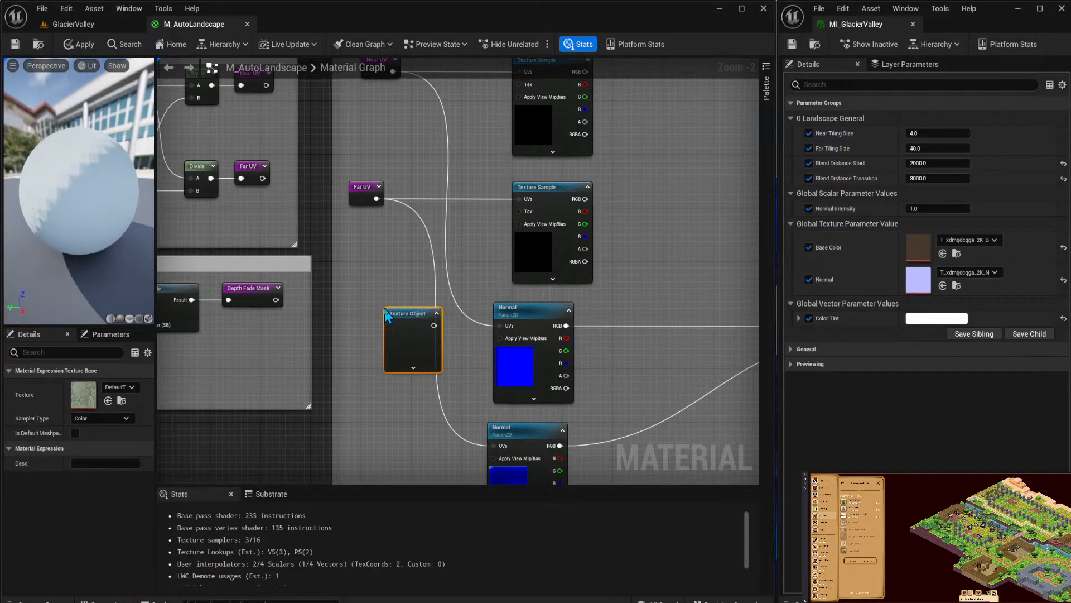
Move the Texture Object node directly below Far UV and browse the available textures for it.
drag(386, 314, 351, 268)
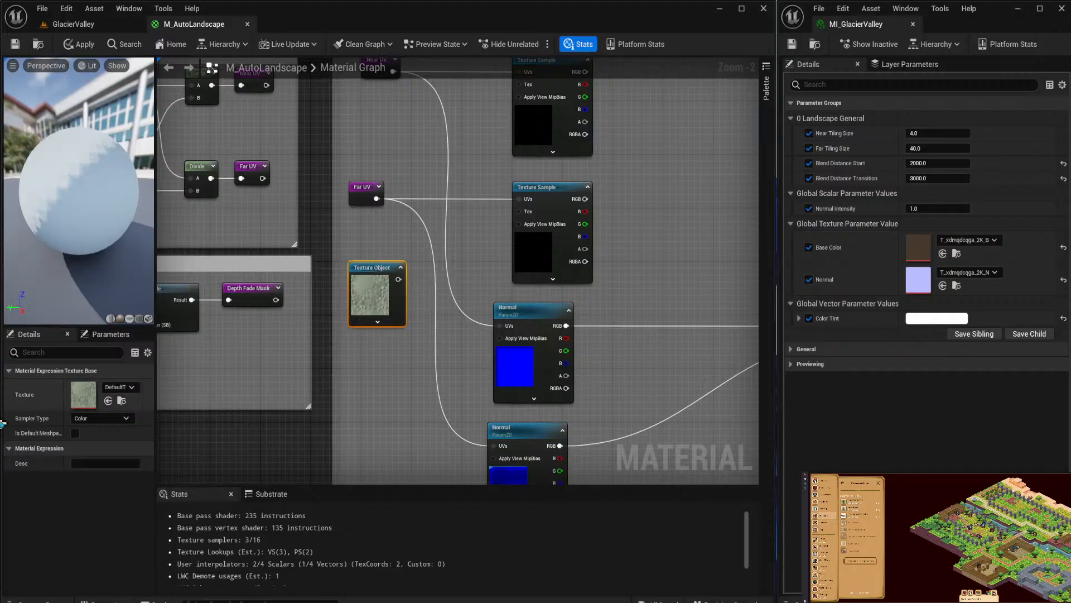
click(132, 387)
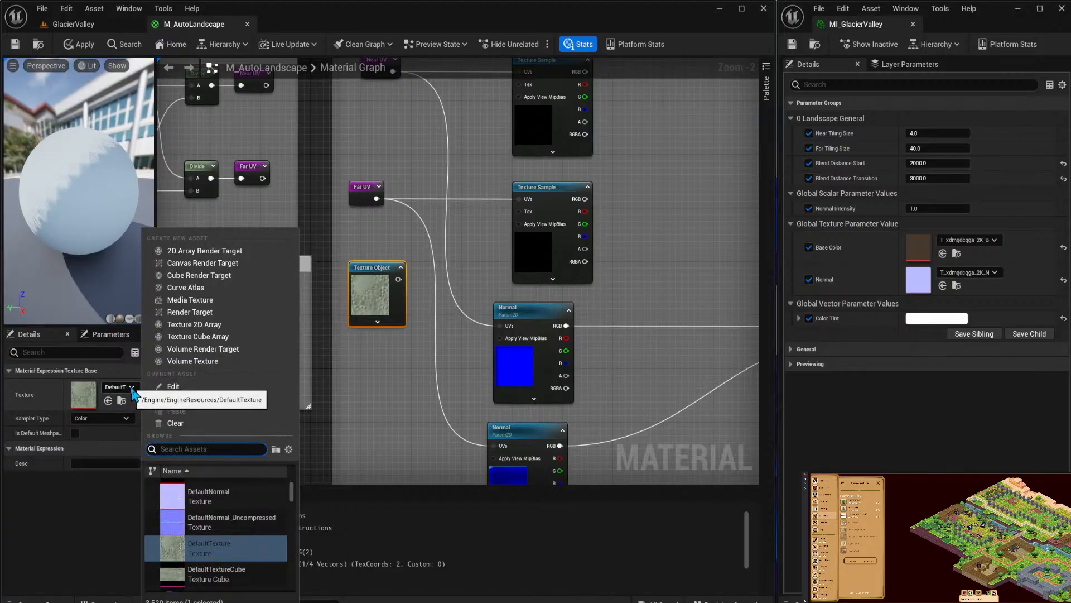
scroll(250, 528, up, 4)
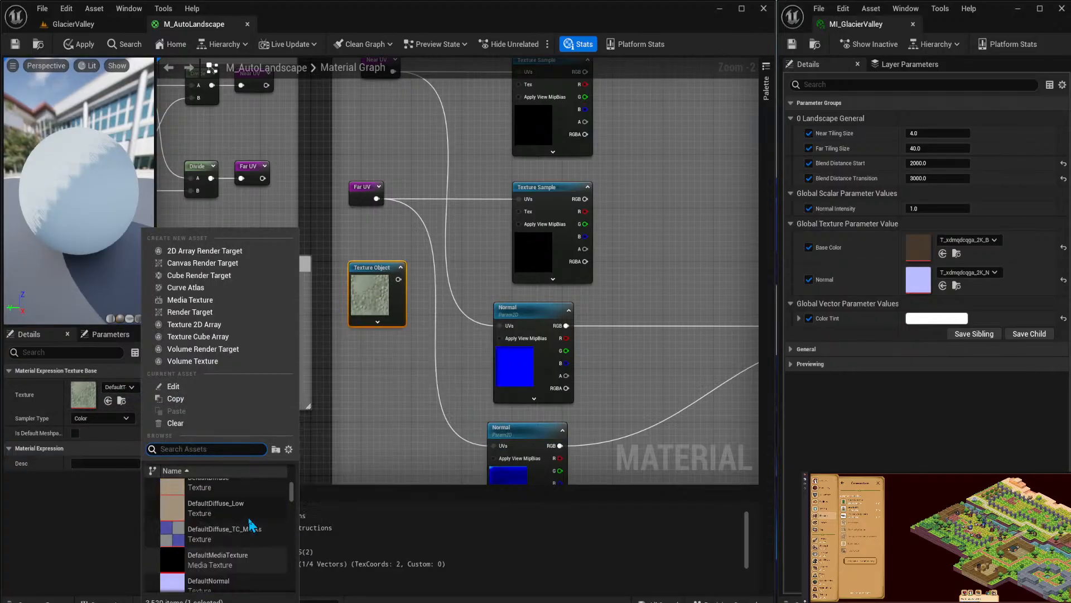
scroll(250, 524, up, 10)
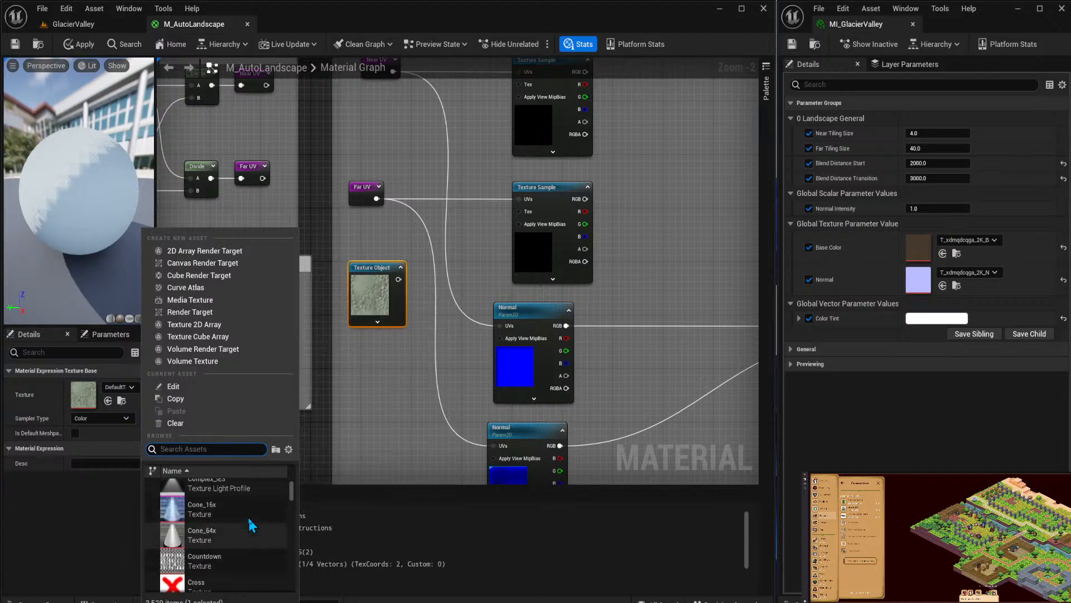
scroll(250, 525, up, 8)
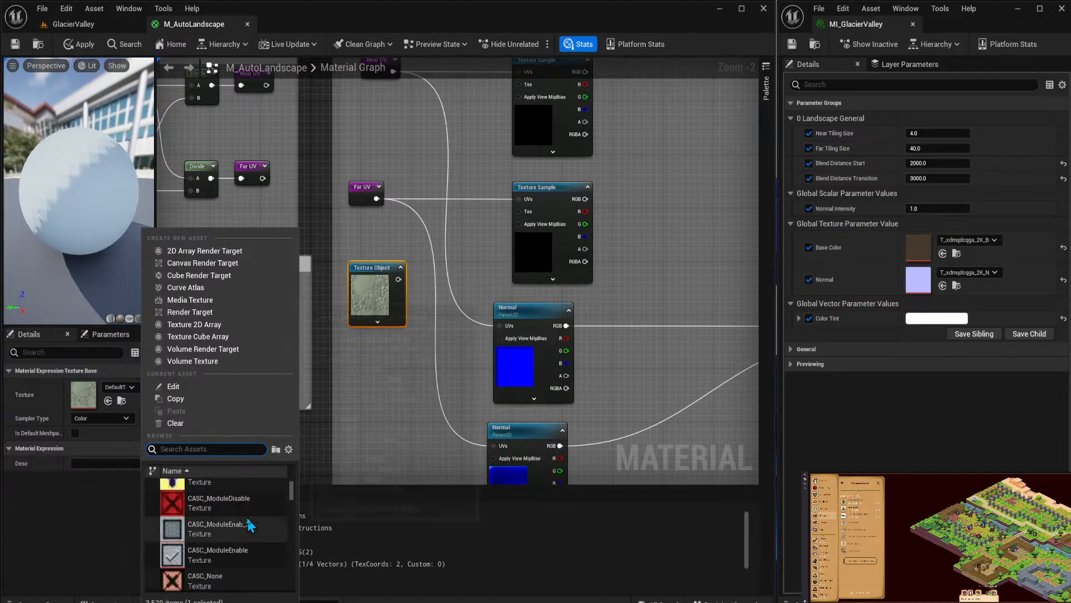
scroll(250, 525, up, 3)
drag(291, 494, 294, 531)
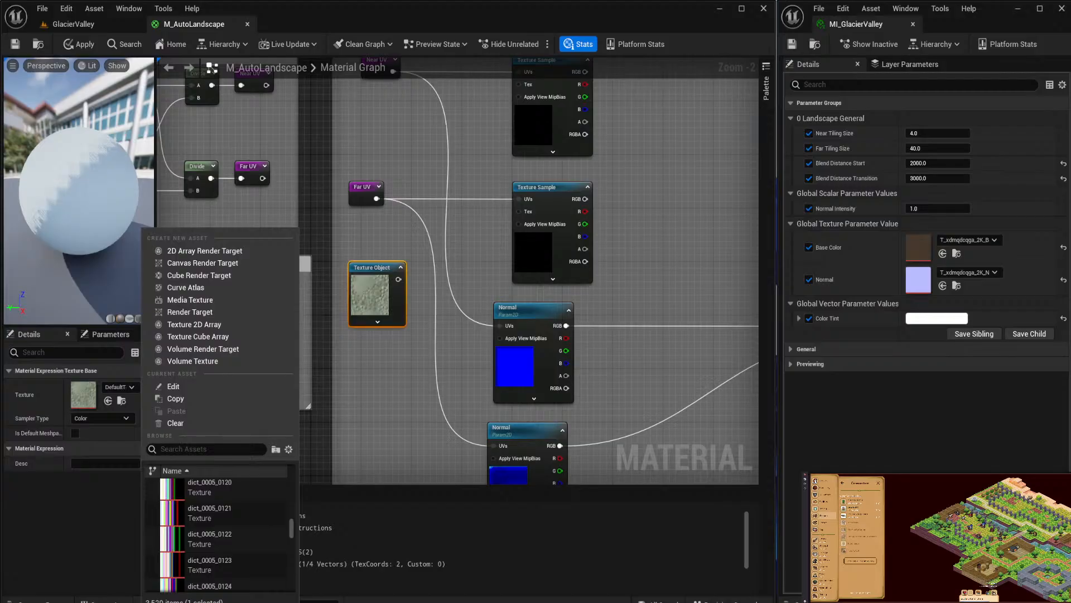
key(Escape)
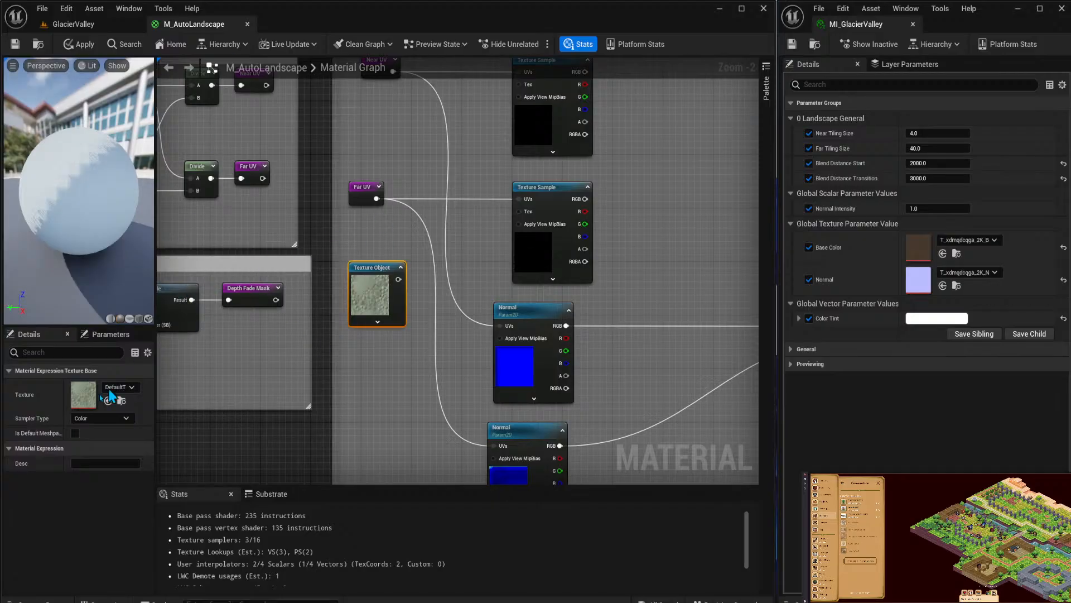
Search the textures for "default" and assign DefaultWhiteGrid to the Texture Object node.
click(131, 387)
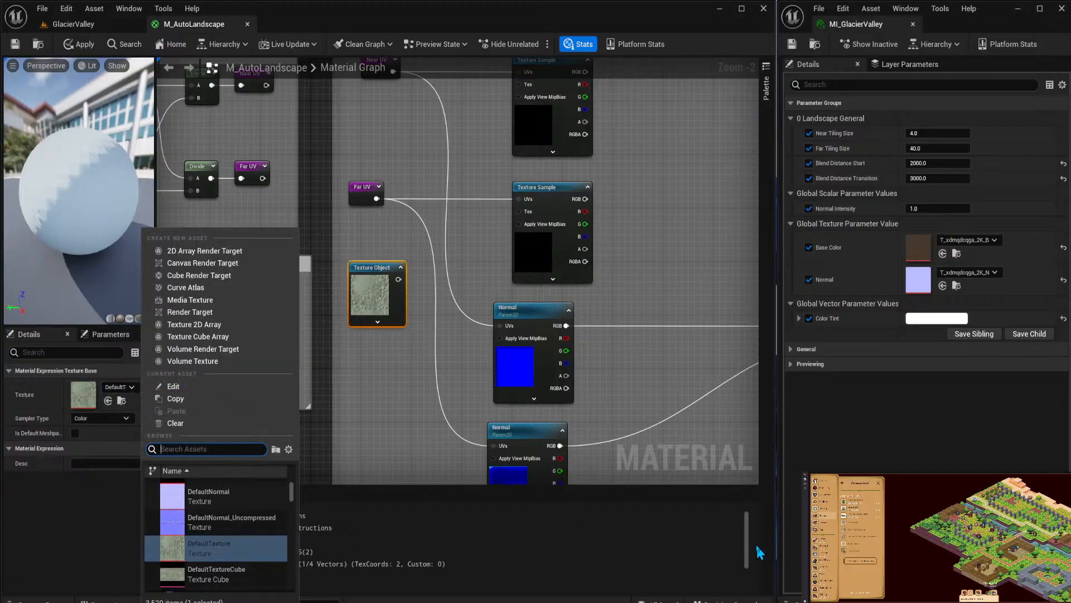
text(default)
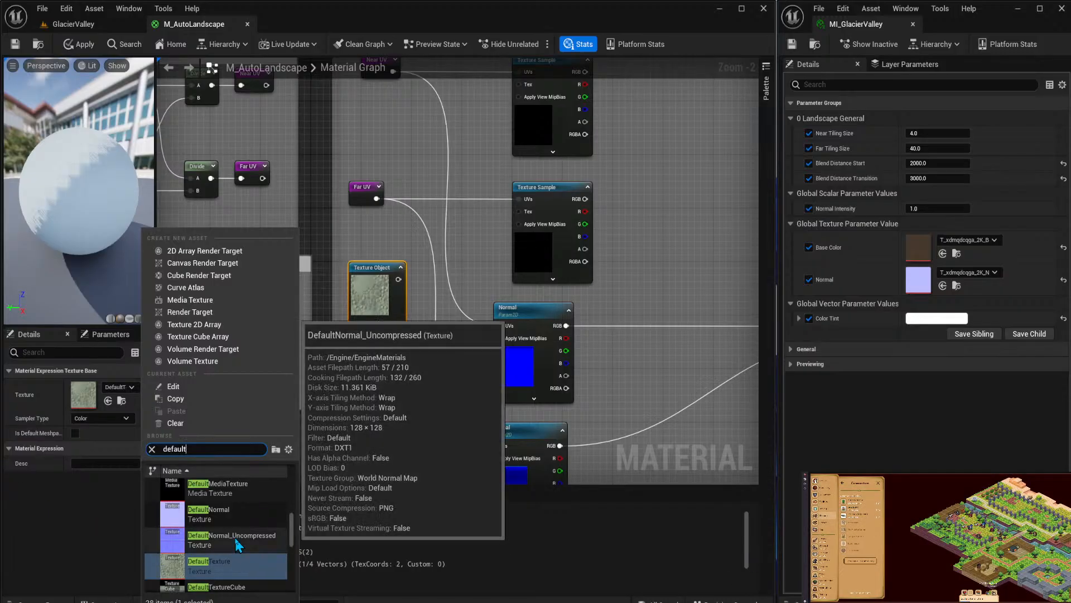
scroll(240, 546, up, 2)
scroll(239, 544, down, 2)
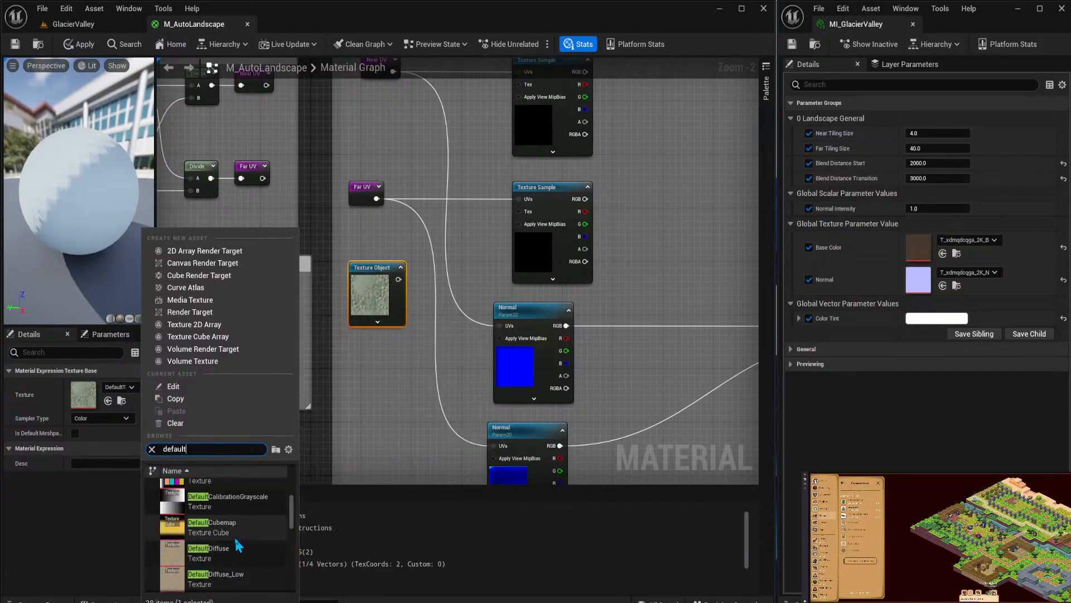
scroll(238, 544, down, 3)
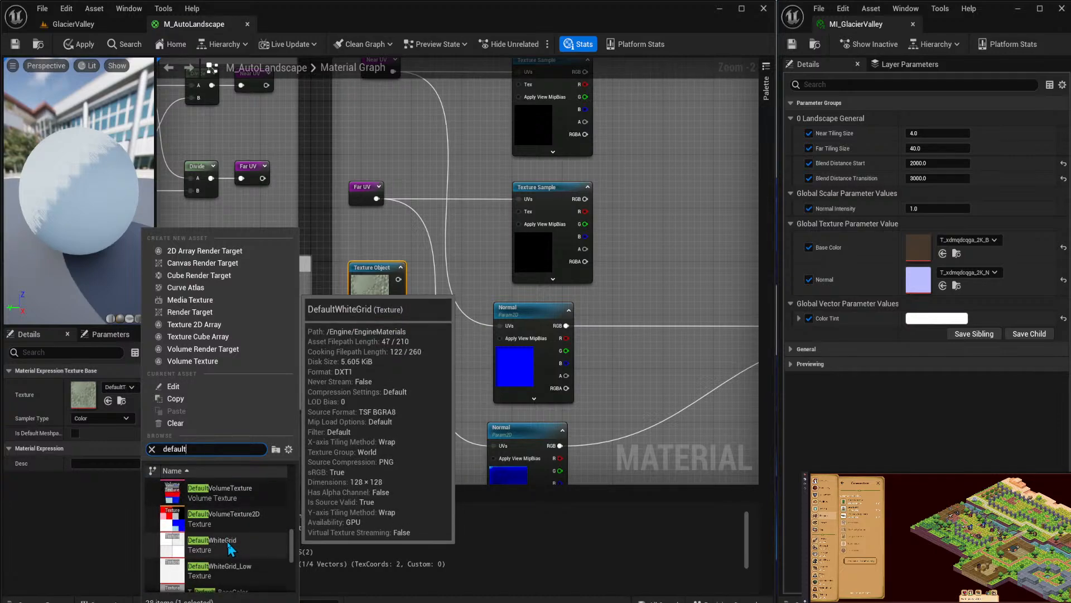
click(231, 545)
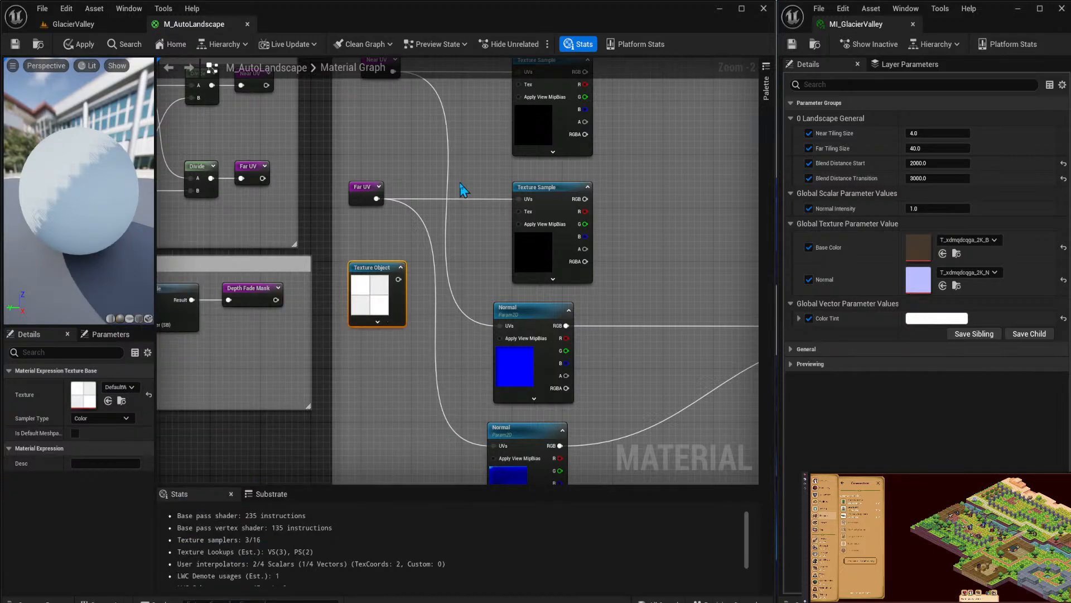
Delete the Texture Object node below Far UV.
right_drag(473, 166, 383, 302)
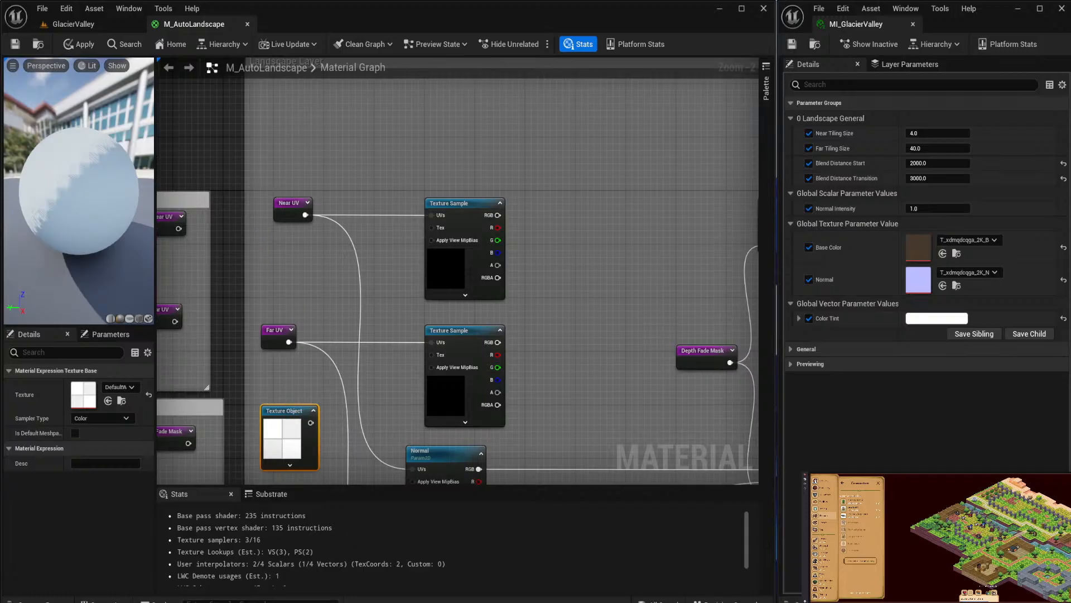
right_click(293, 419)
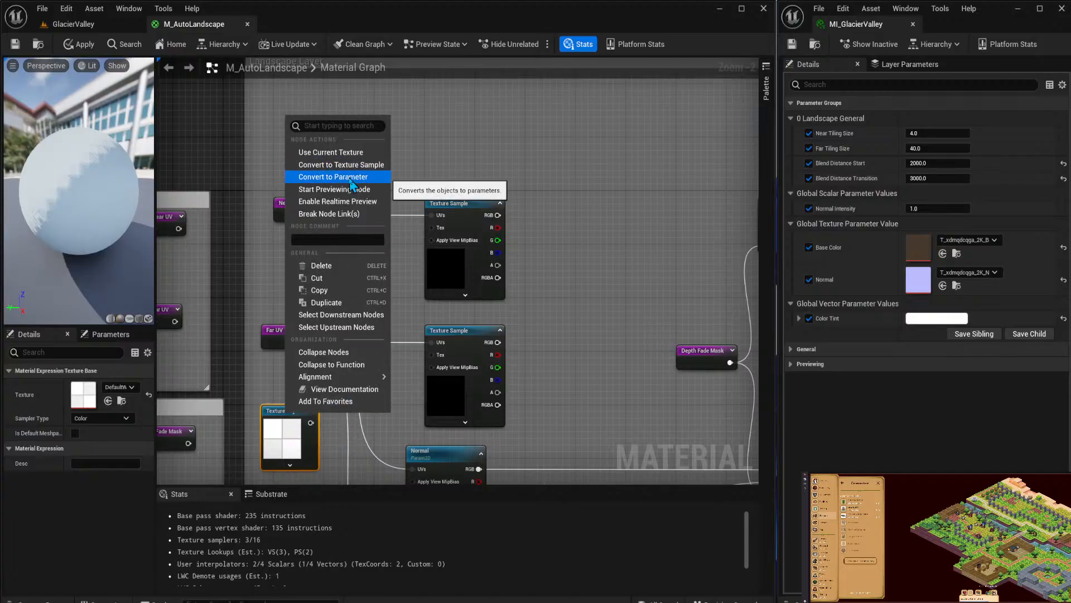
click(293, 442)
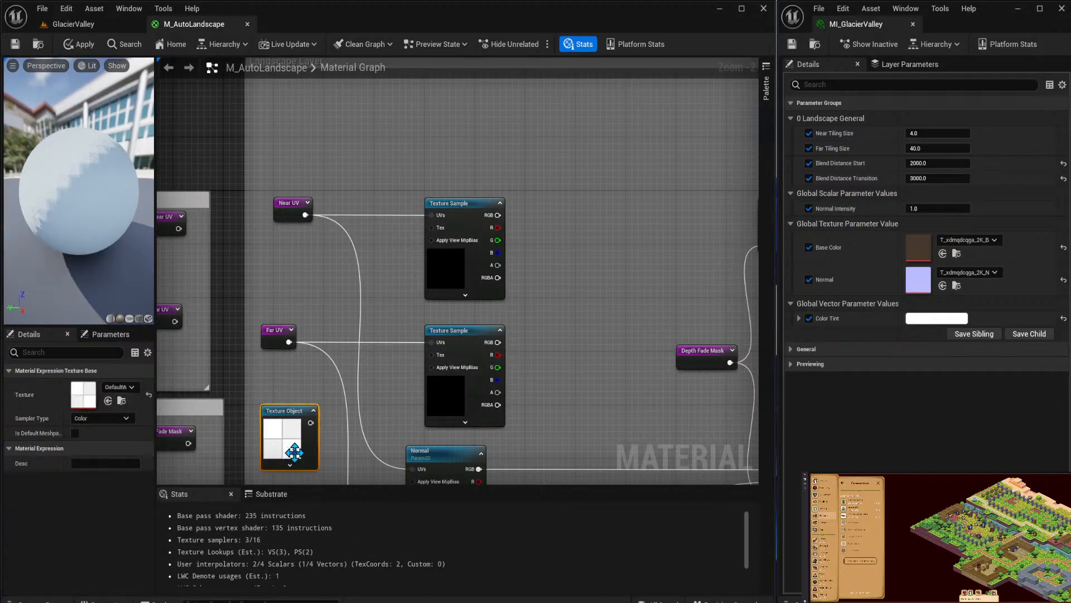
Add a TextureObjectParameter named BaseColor and place it just below the Far UV node.
click(335, 418)
right_click(335, 418)
text(textr)
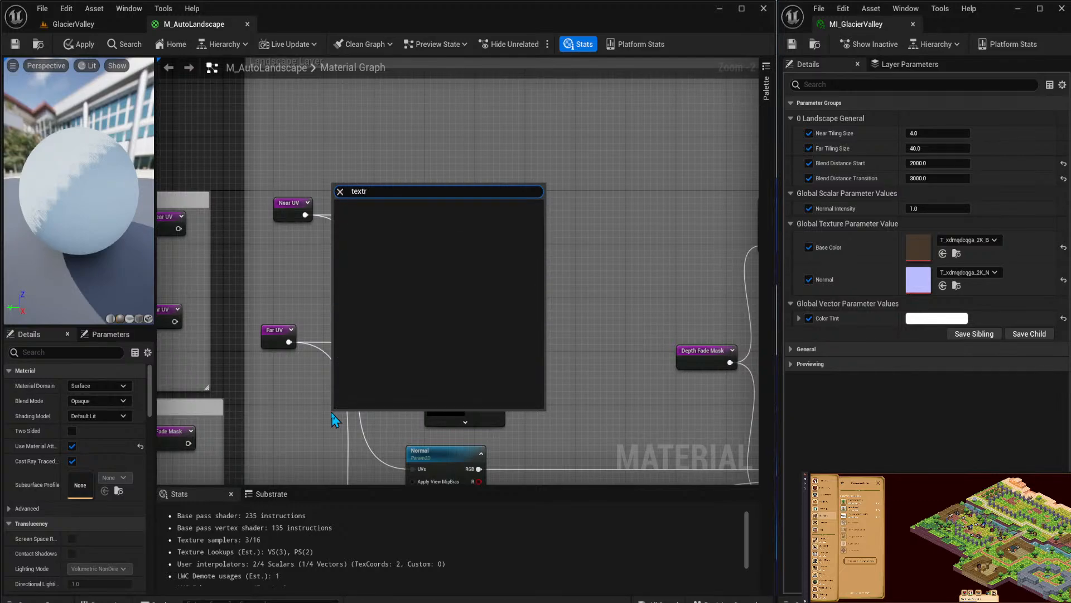
key(BackSpace)
text(ureobjec)
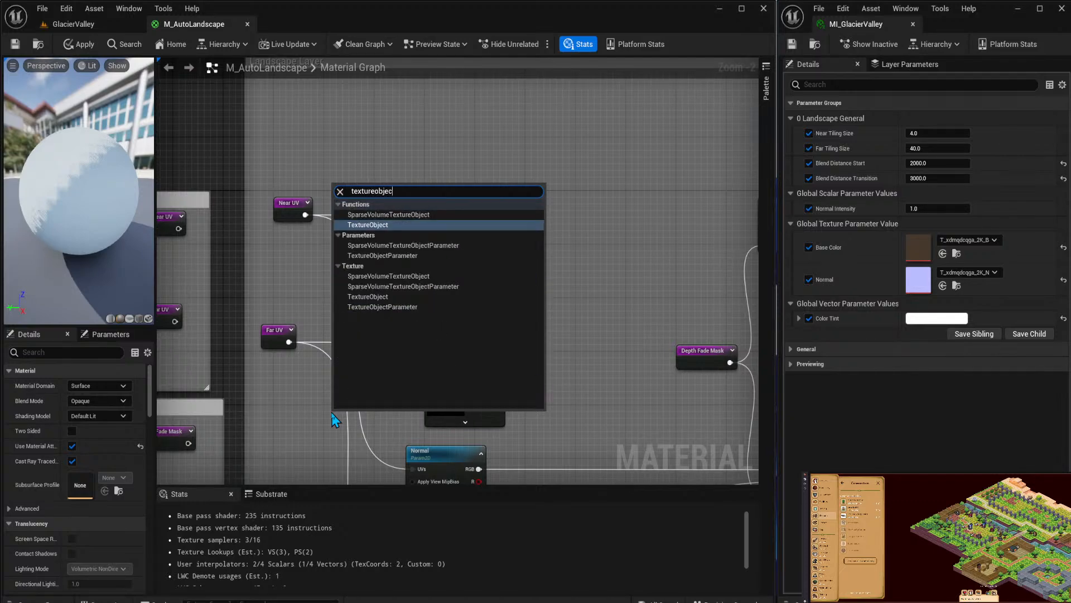
key(Down)
key(Down)
key(Return)
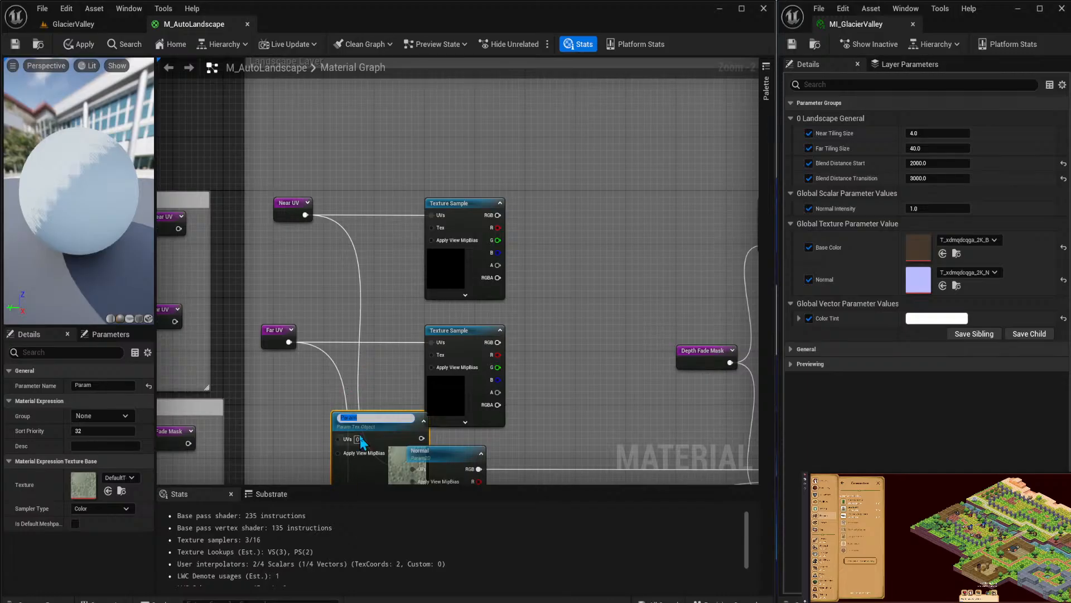
text(BaseCol)
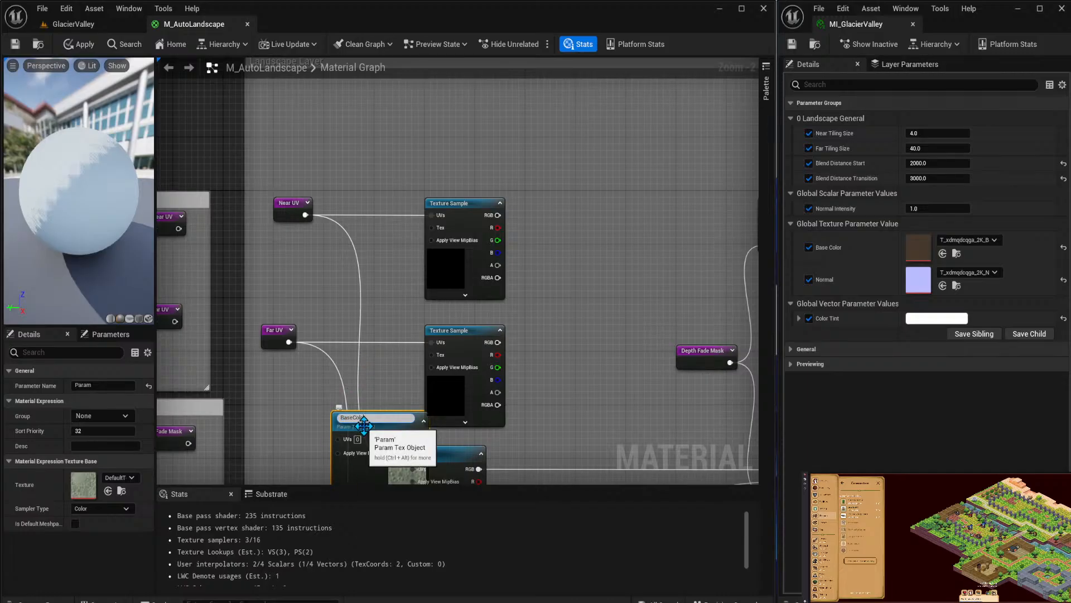
text(or)
key(Return)
drag(364, 426, 273, 393)
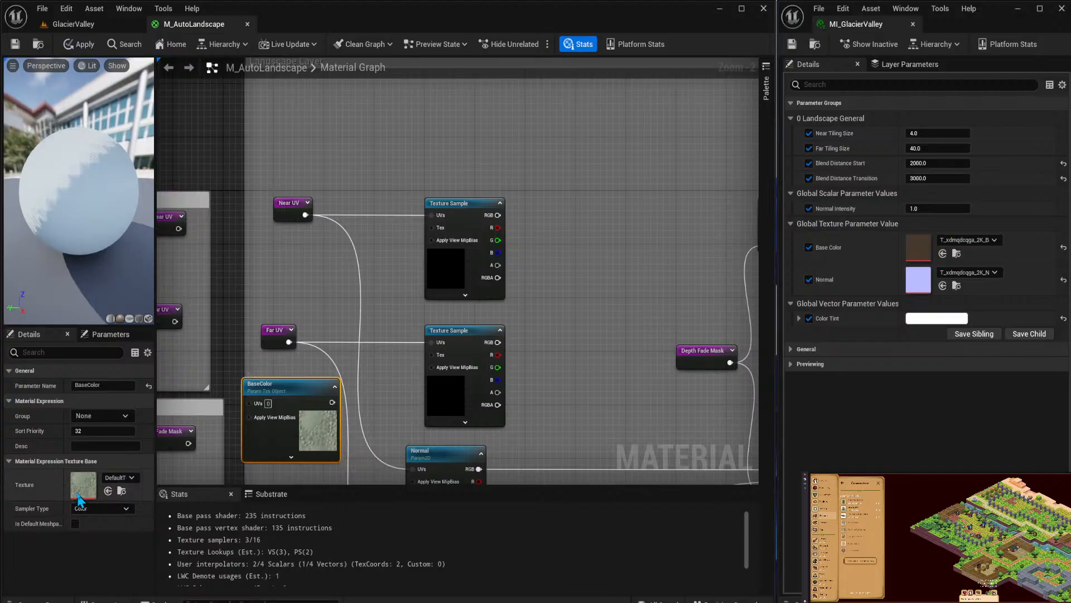
Set the BaseColor parameter's texture to DefaultWhiteGrid.
click(119, 477)
text(defa)
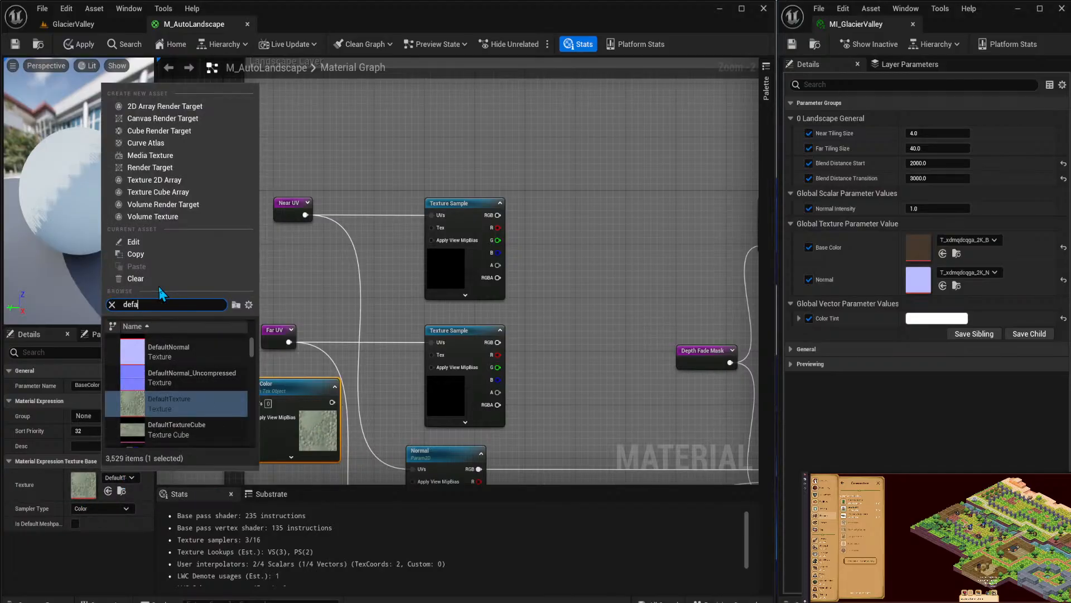
text(ult white)
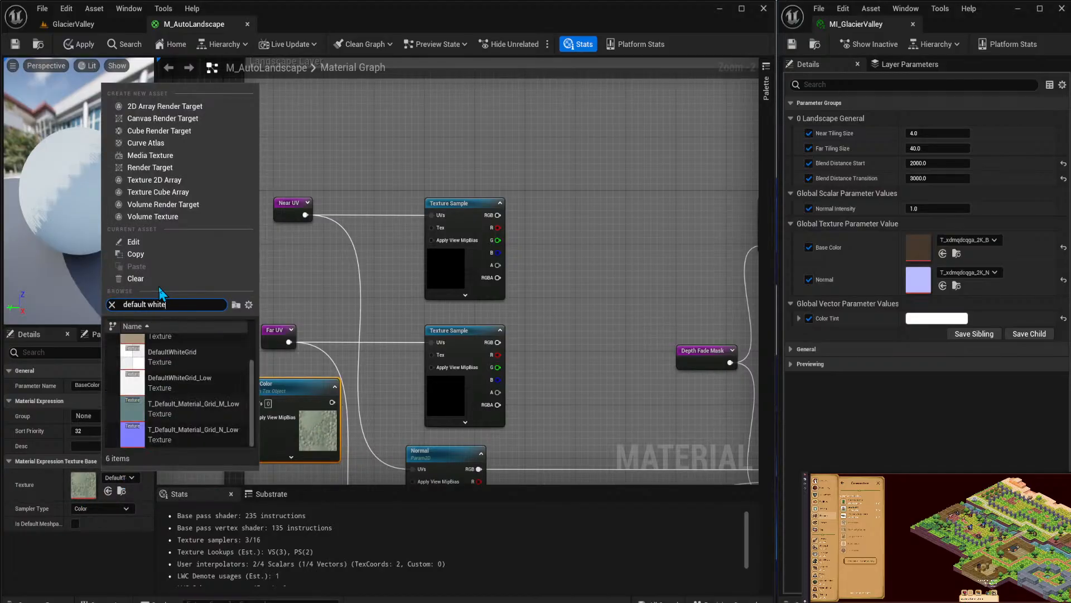
click(167, 356)
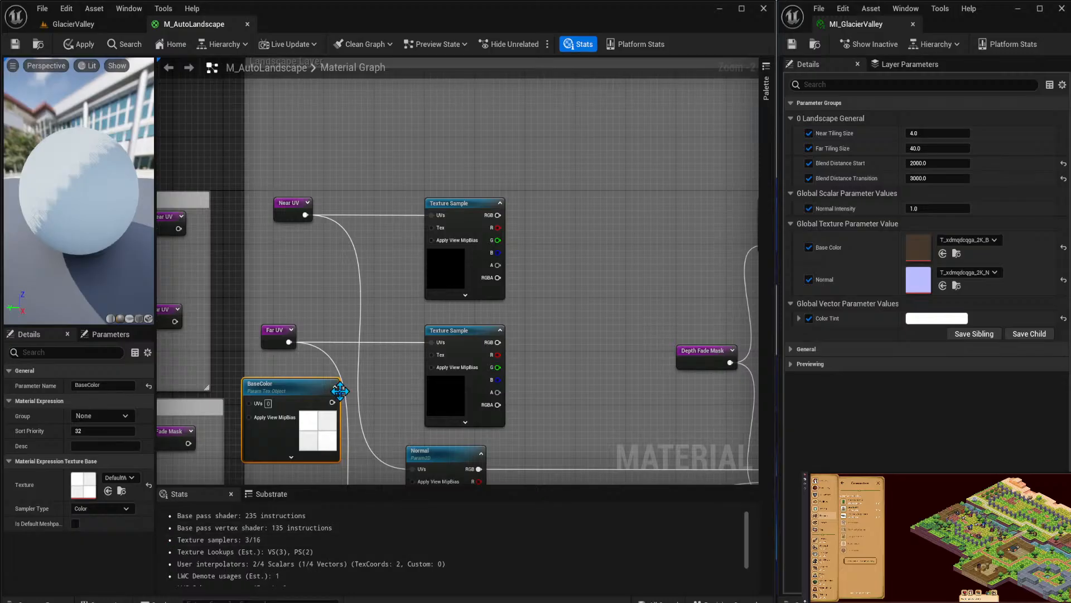
Connect the BaseColor texture object parameter to the Tex inputs of both Texture Samples.
drag(331, 402, 436, 228)
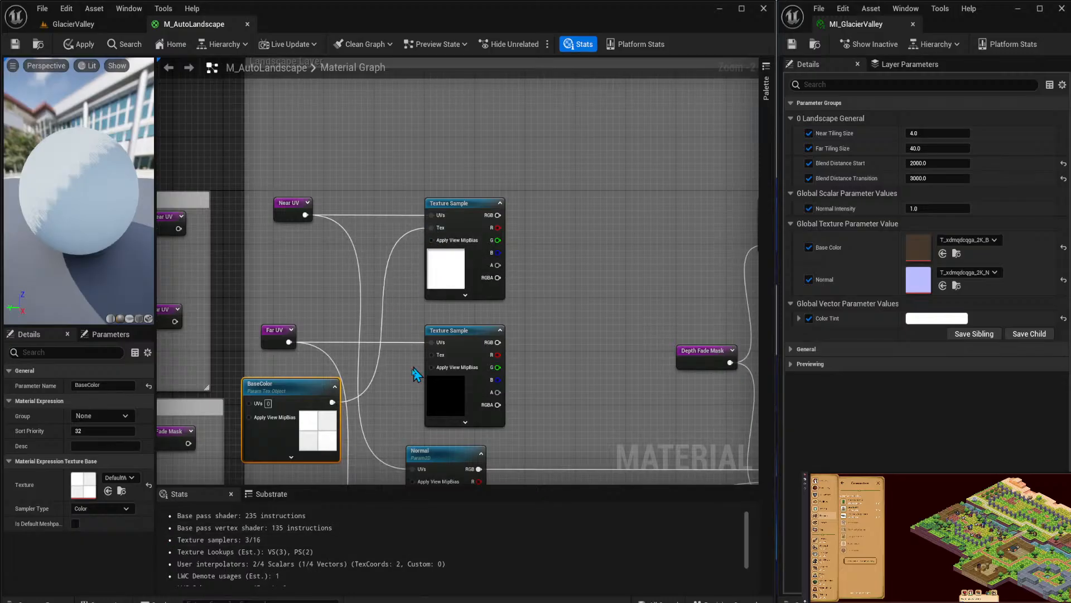
drag(332, 402, 433, 354)
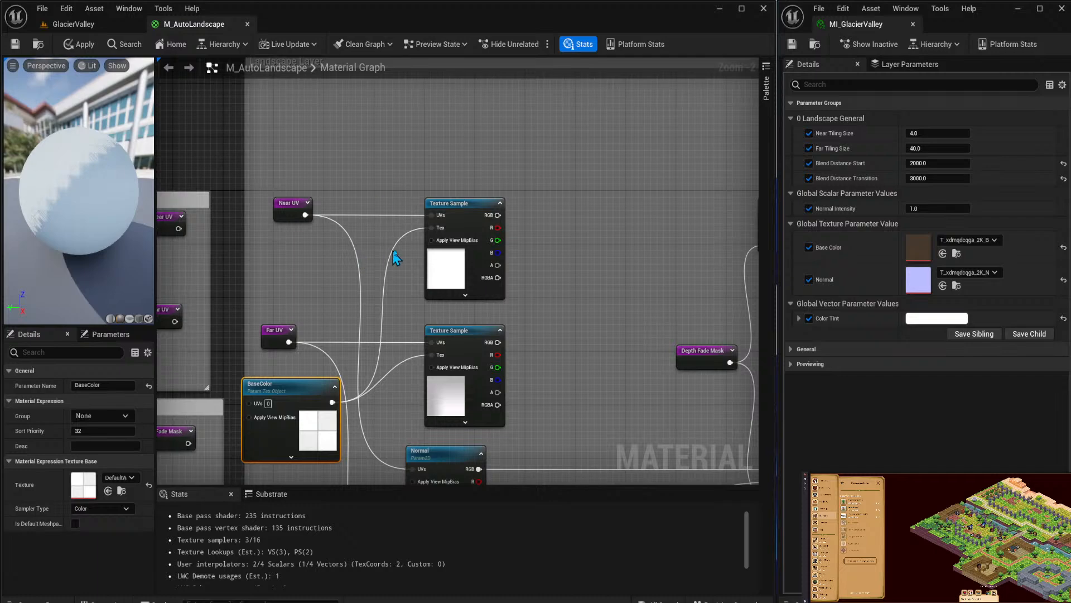
right_click(458, 206)
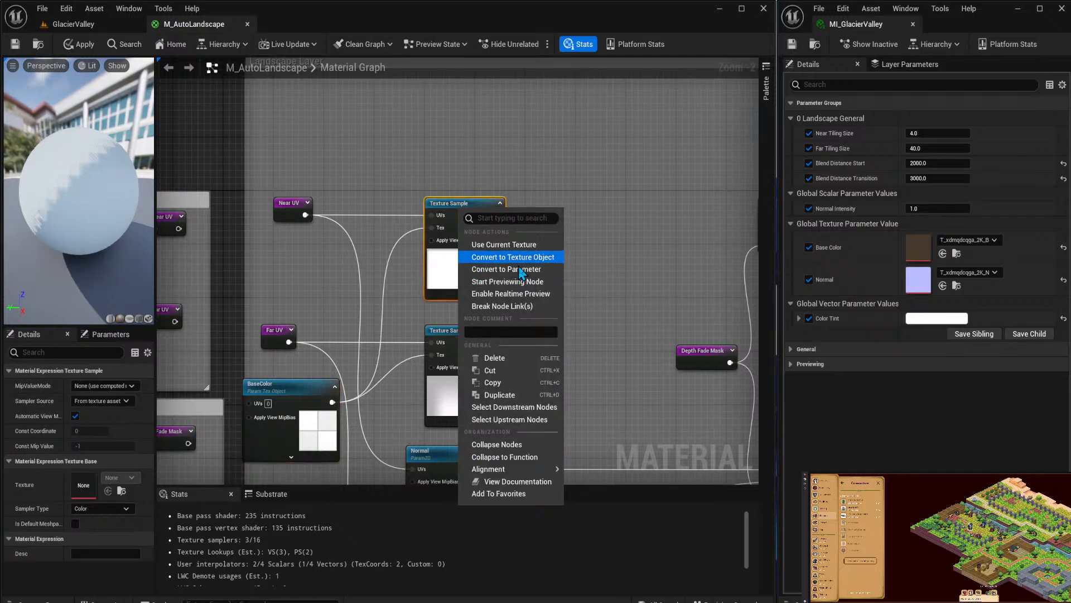
click(589, 160)
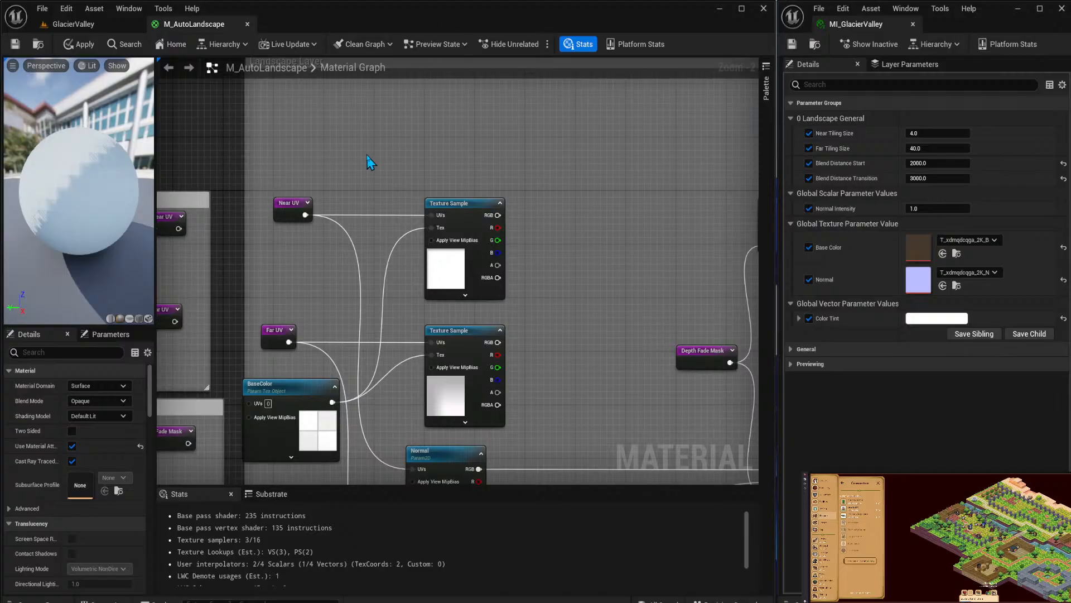
Move the BaseColor node up so it sits between the Near UV and Far UV nodes.
right_drag(601, 206, 652, 237)
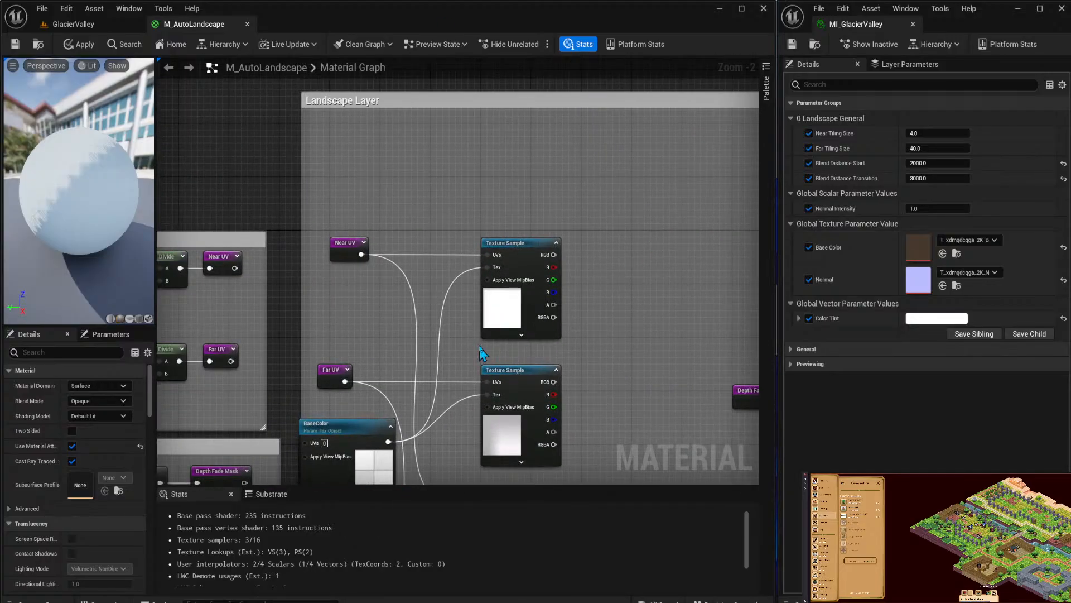
drag(348, 432, 348, 293)
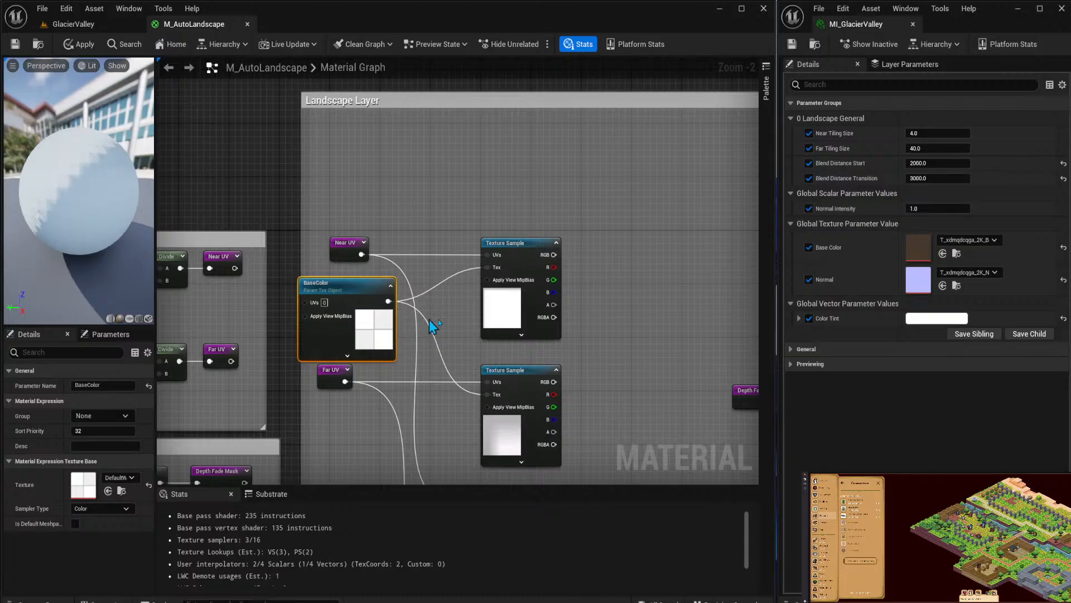
click(656, 247)
Delete both Normal texture sample parameters from the Landscape Layer.
right_drag(655, 246, 655, 227)
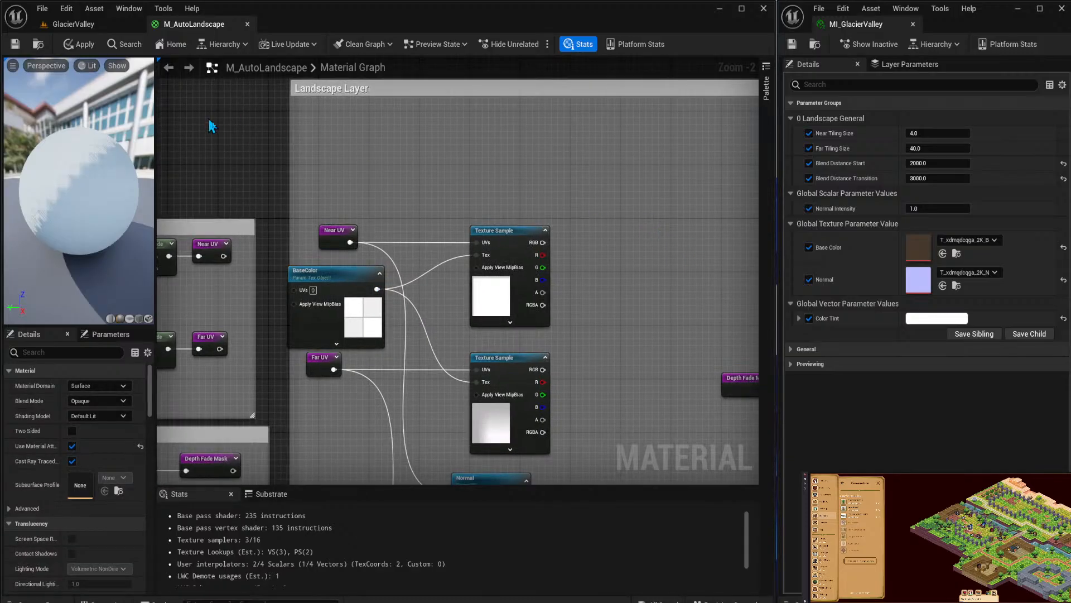
right_drag(441, 258, 433, 88)
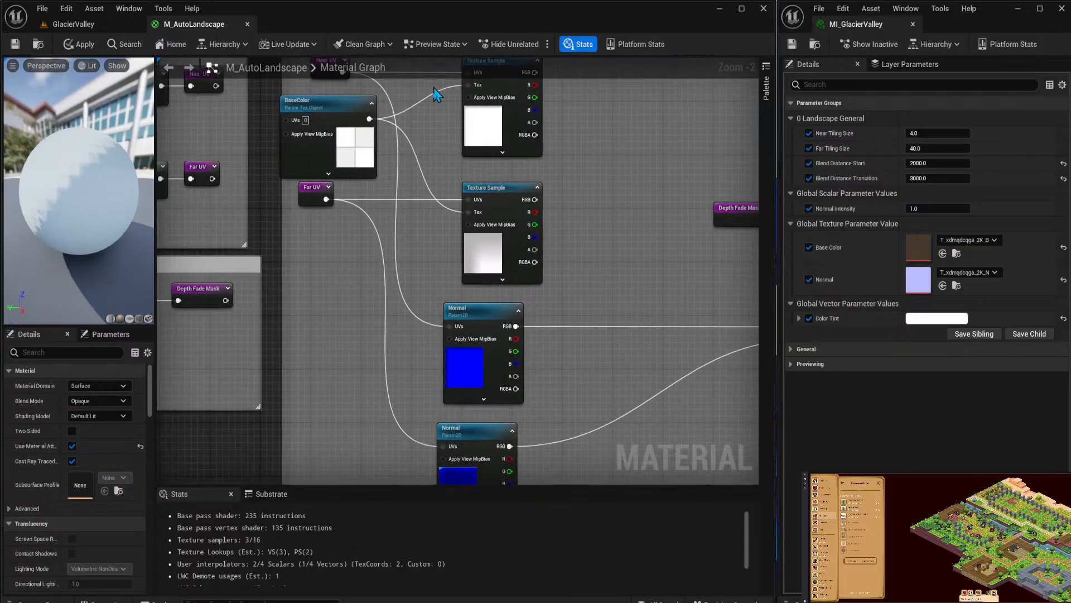
right_drag(446, 196, 440, 58)
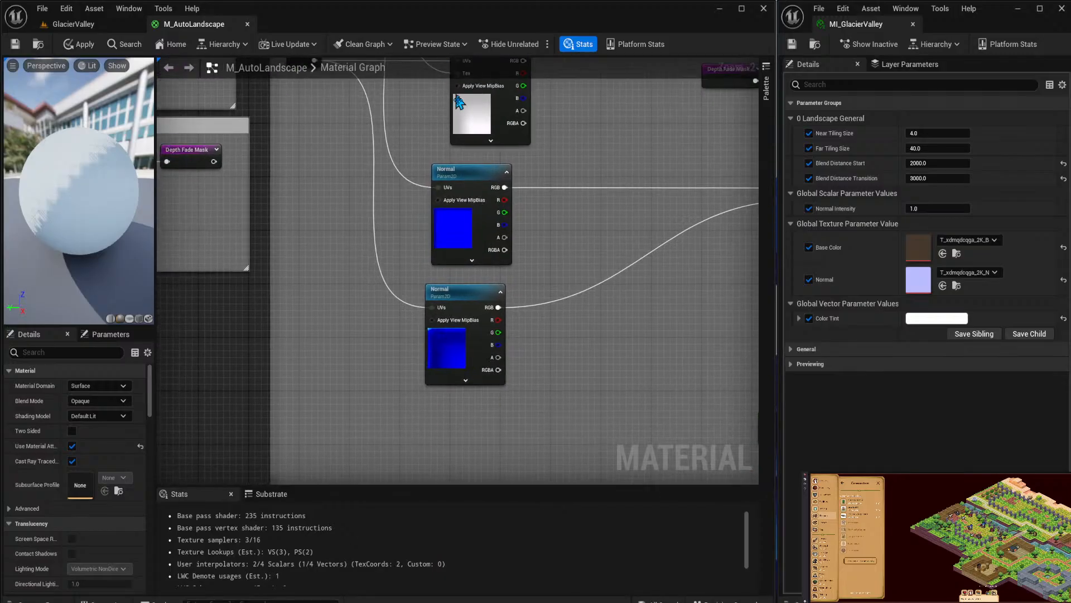
drag(412, 205, 467, 339)
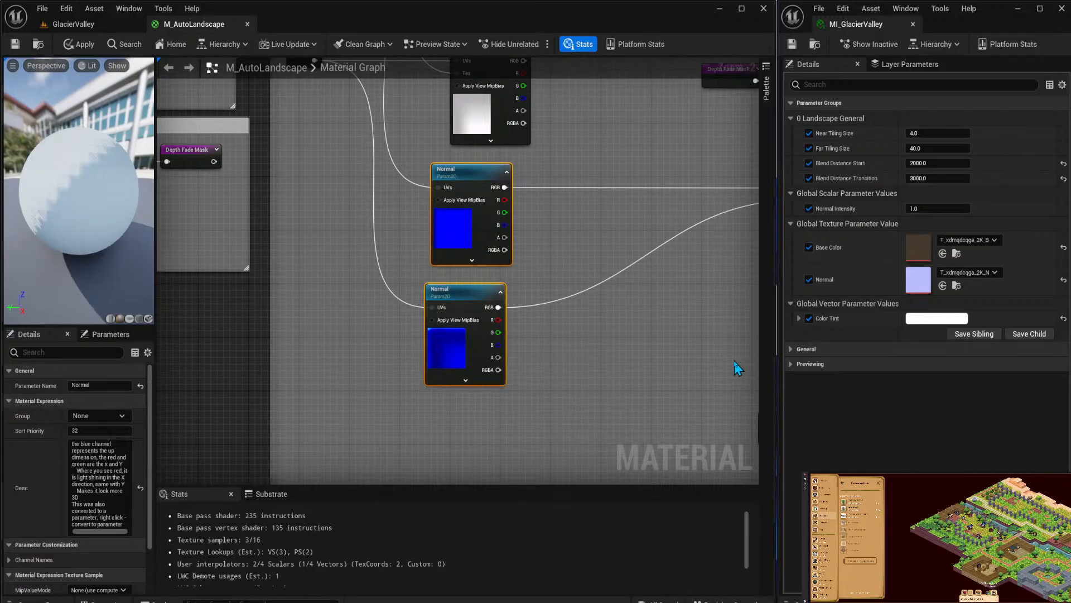
key(Delete)
Add a texture object parameter in the emptied normal area of the Landscape Layer and place it near the comment's left edge.
right_click(485, 202)
text(Texture)
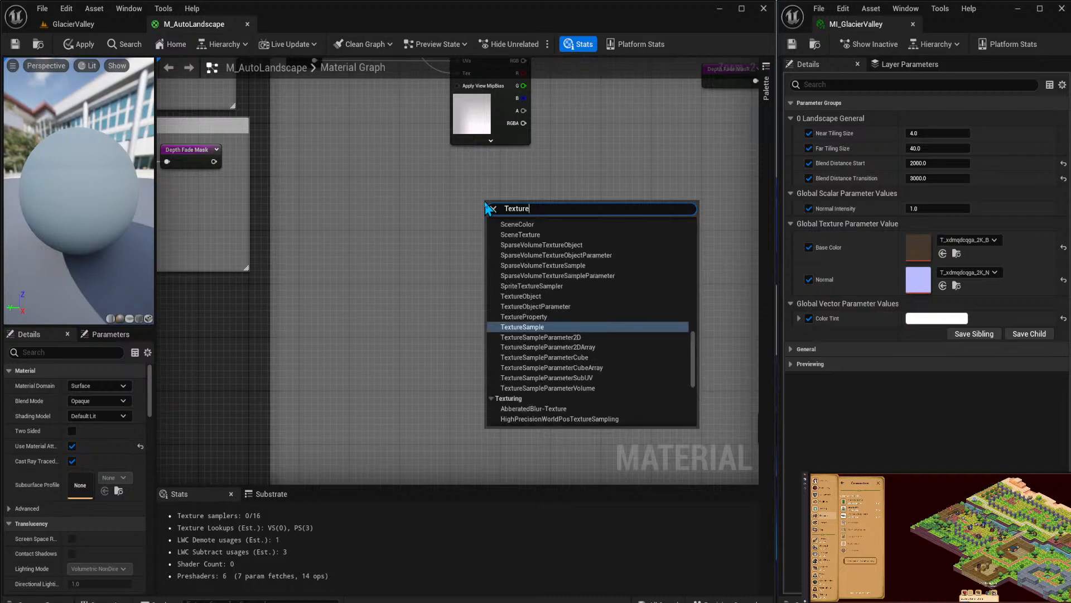
text(O)
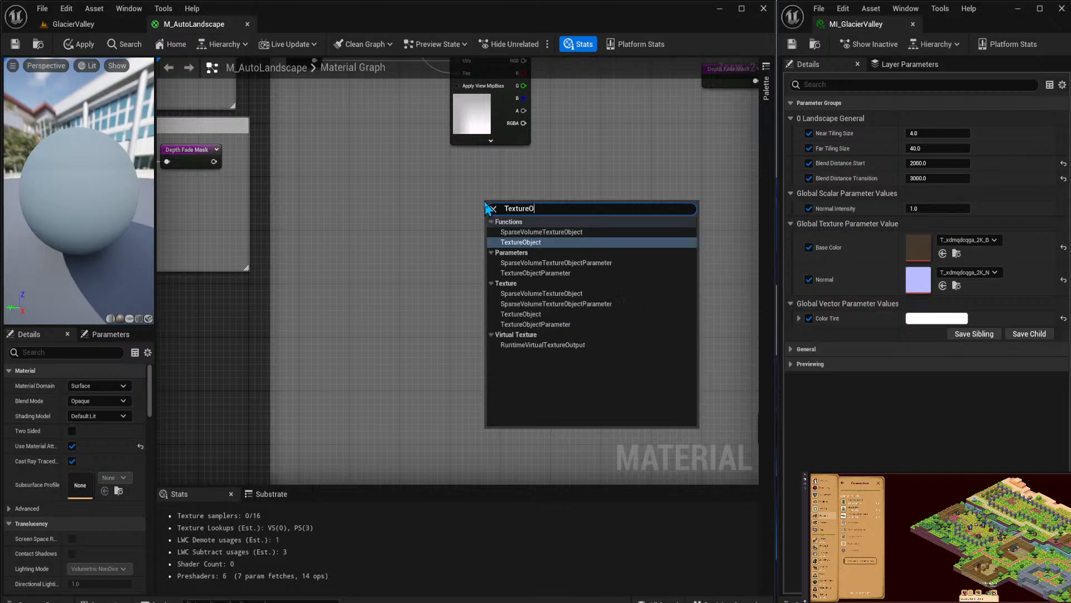
text(BjectP)
key(Return)
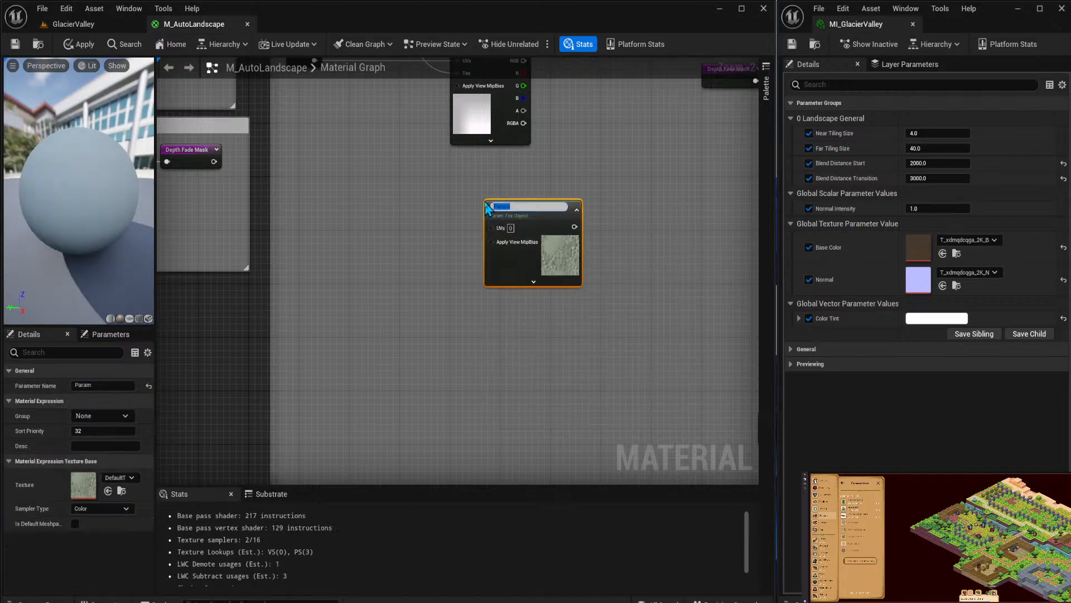
drag(341, 252, 359, 286)
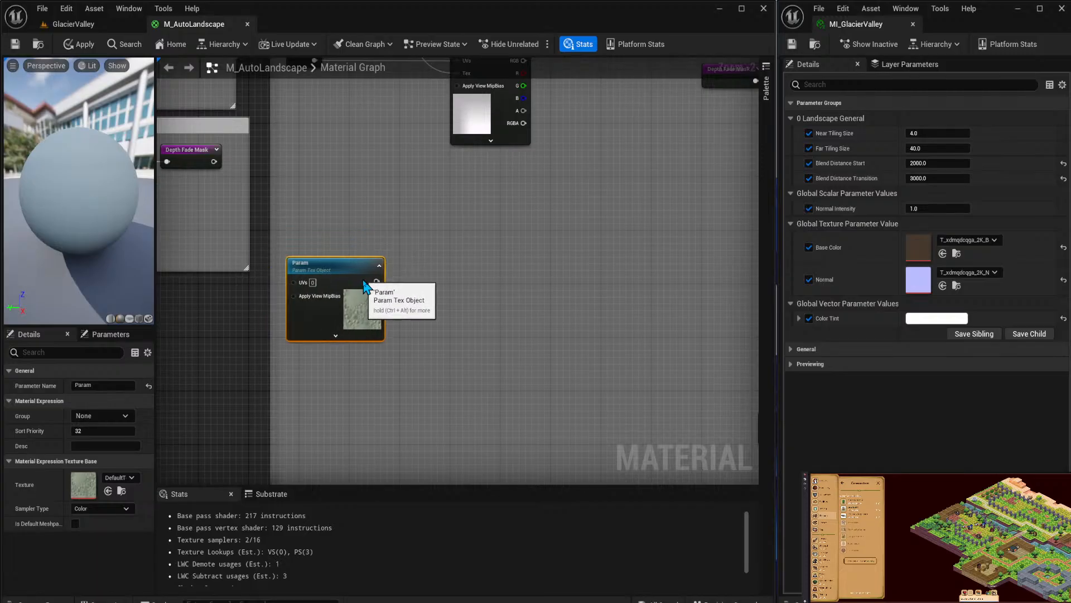
Set the new texture object parameter's texture to Grid_N.
click(121, 478)
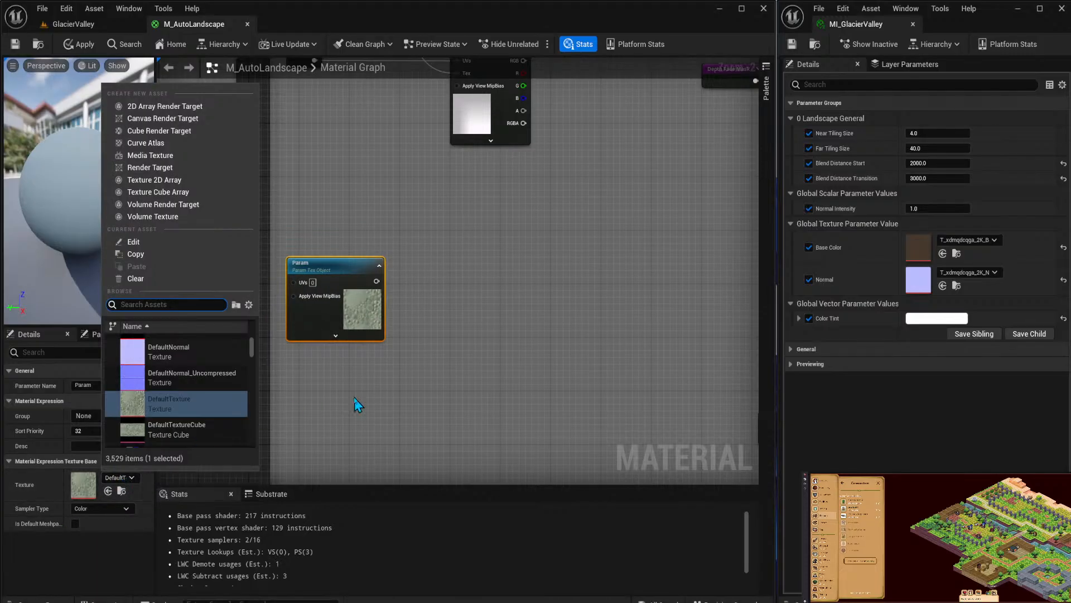
text(gride_M)
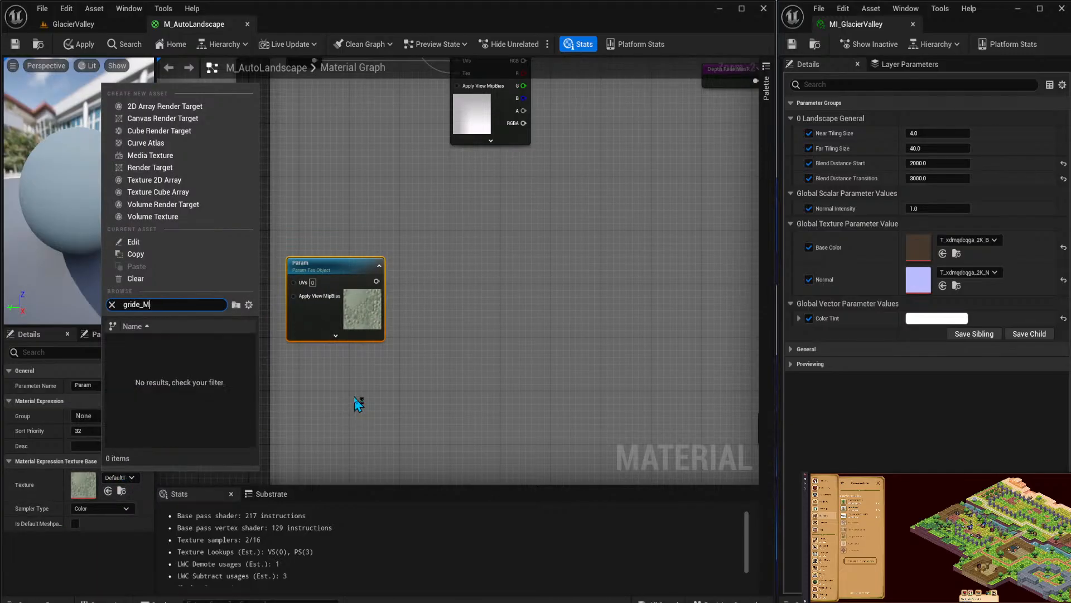
key(BackSpace)
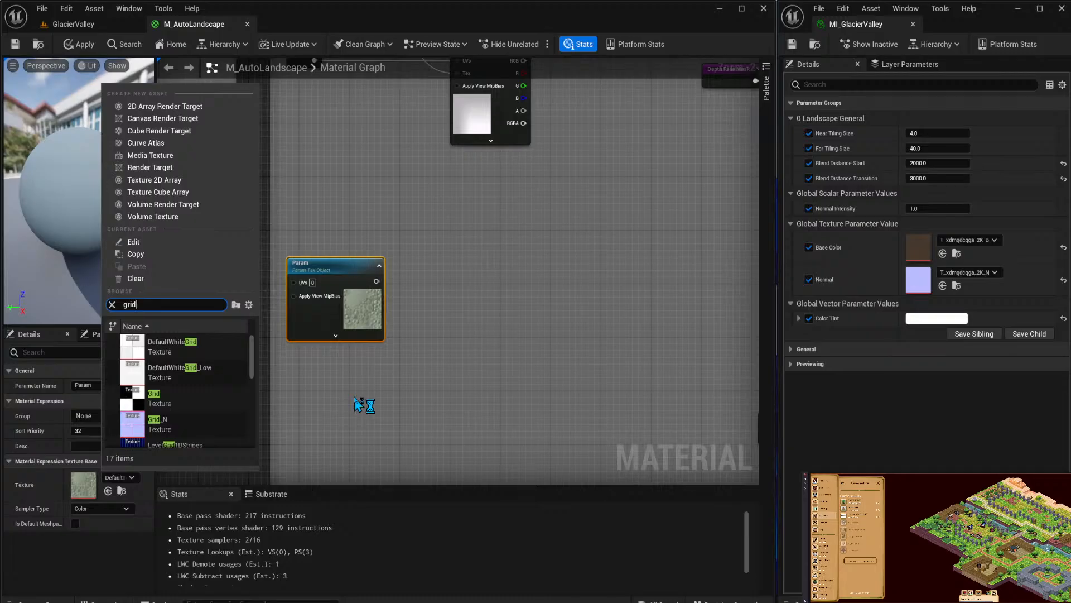
text(_N)
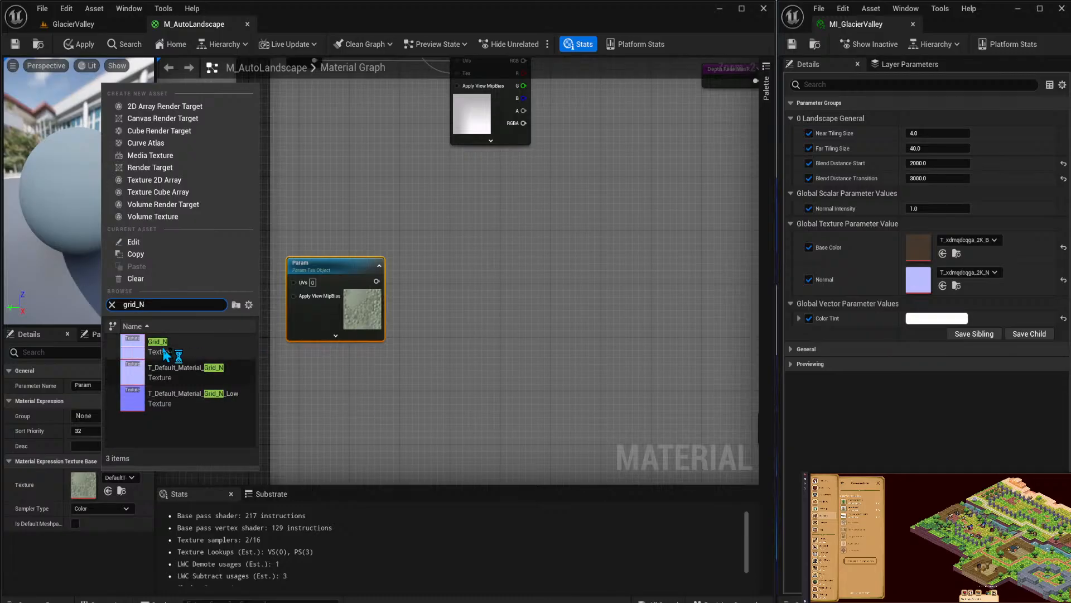
click(158, 346)
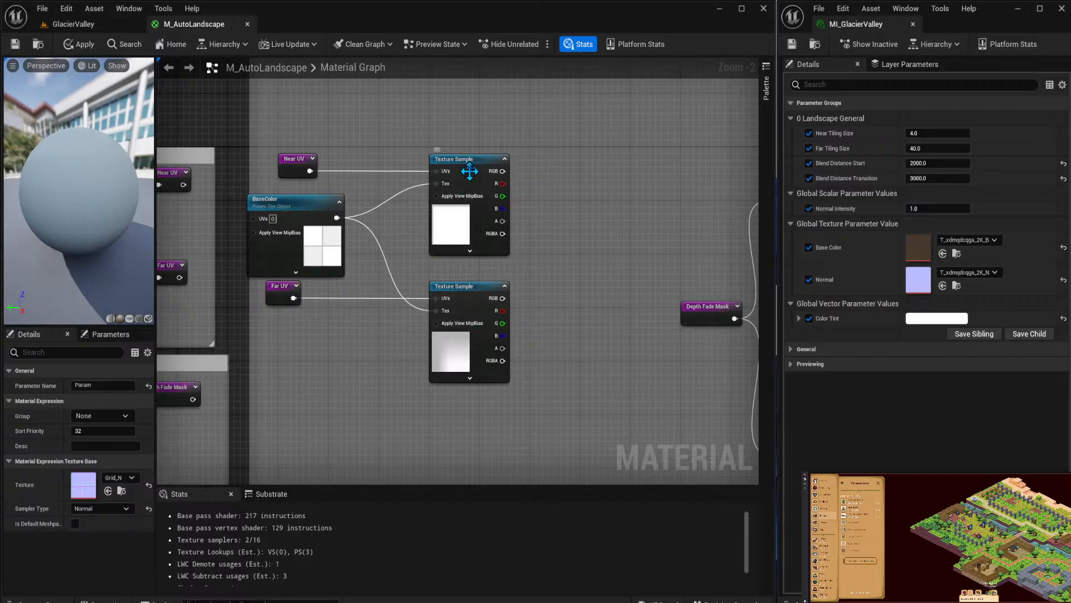
Duplicate the two Texture Samples beside the Grid_N parameter and connect its output to both copies' Tex inputs.
click(474, 159)
drag(530, 148, 483, 357)
right_drag(618, 445, 582, 160)
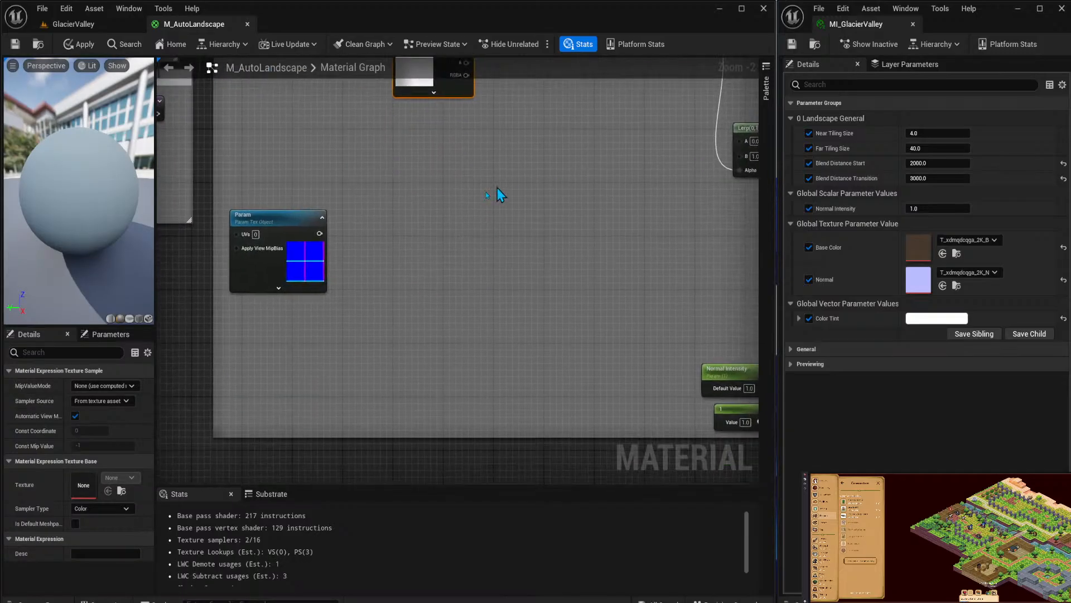
key(ctrl+v)
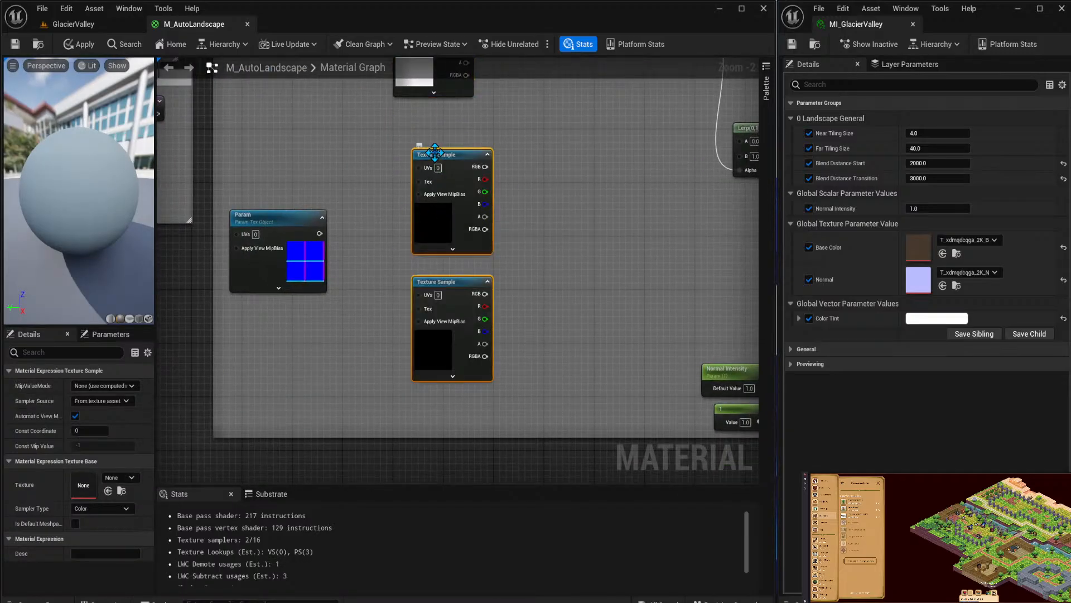
drag(435, 160, 410, 161)
drag(319, 233, 395, 315)
Connect Near UV to the upper normal Texture Sample's UVs and Far UV to the lower one's, and nudge the Grid_N parameter slightly left.
right_drag(326, 168, 355, 382)
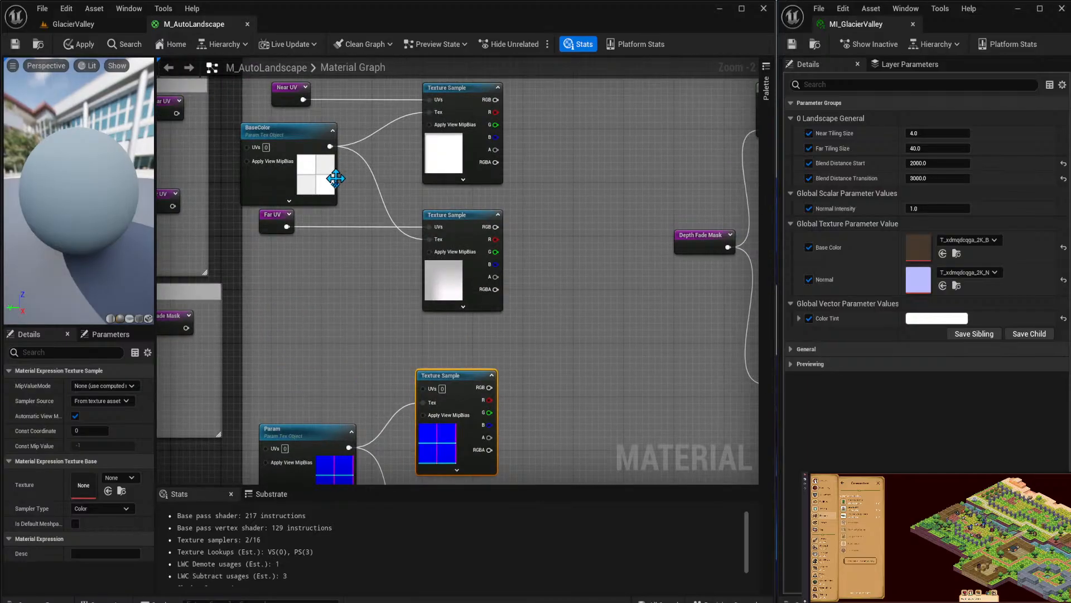
drag(303, 100, 430, 389)
drag(295, 226, 342, 172)
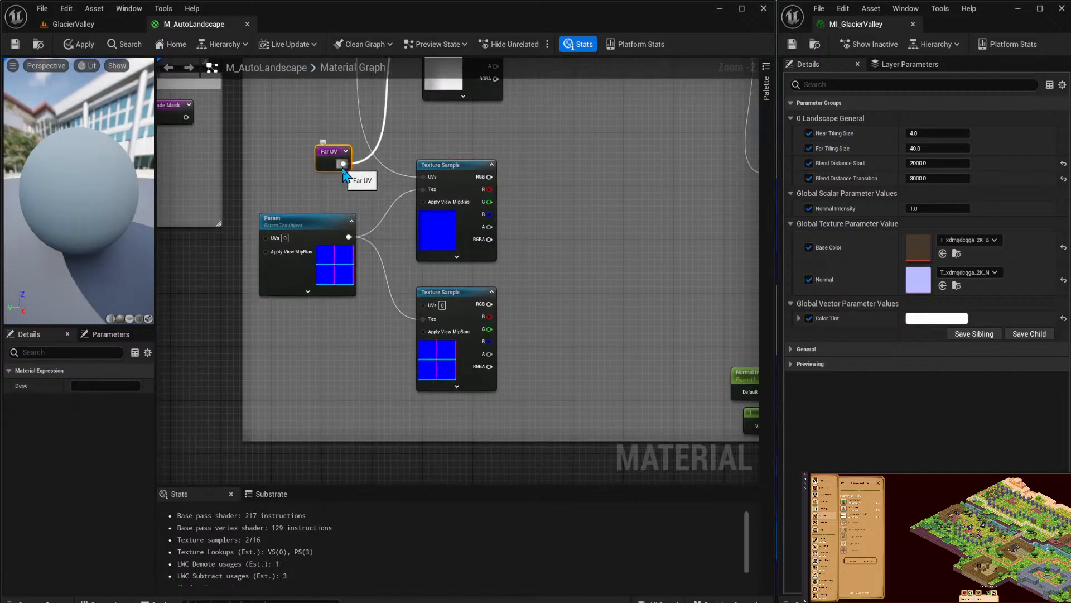
key(ctrl+z)
right_drag(345, 178, 483, 279)
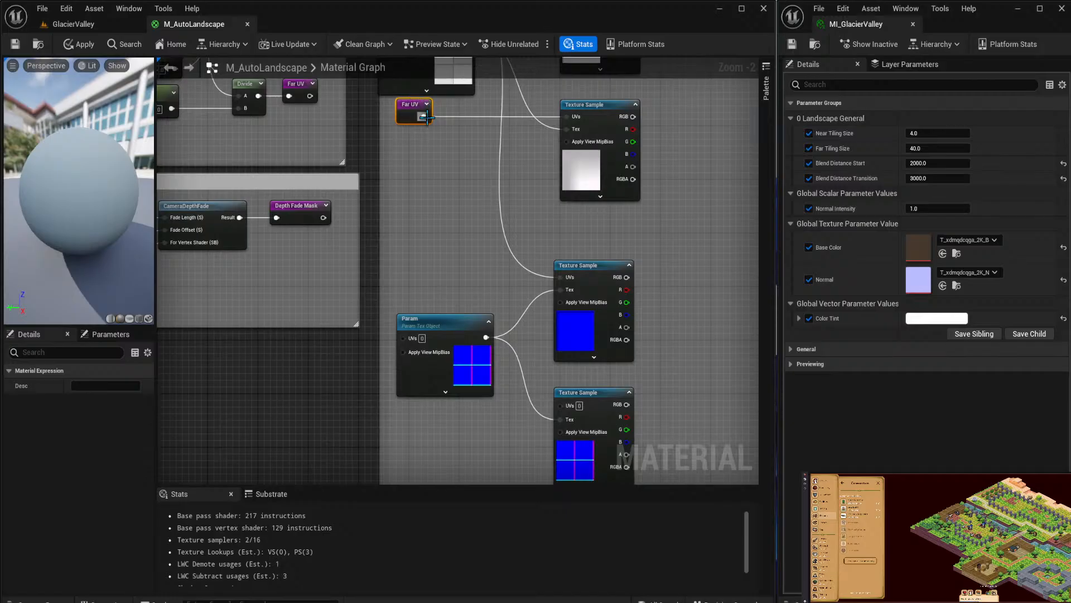
drag(424, 116, 560, 405)
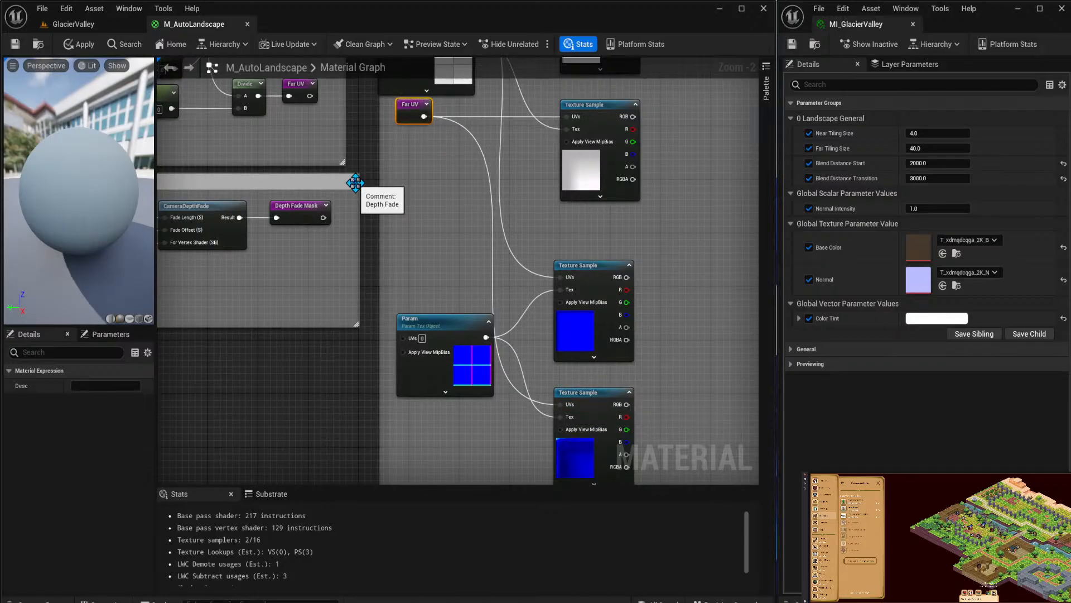
drag(453, 325, 446, 325)
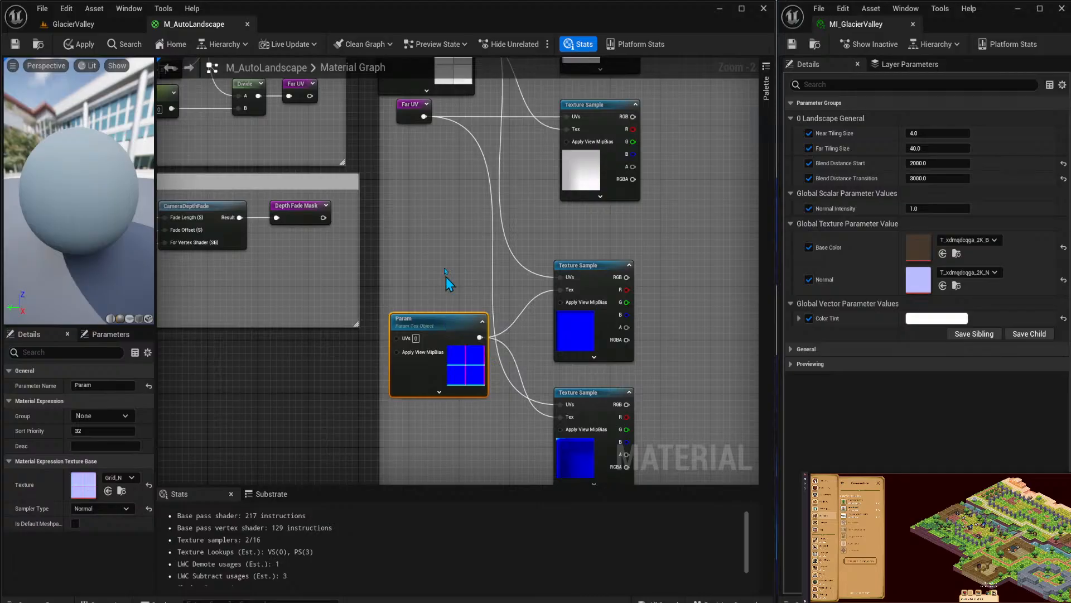
Connect the near and far BaseColor Texture Samples' RGB outputs to the upper Lerp's A and B inputs respectively.
right_click(438, 223)
right_drag(443, 196, 421, 242)
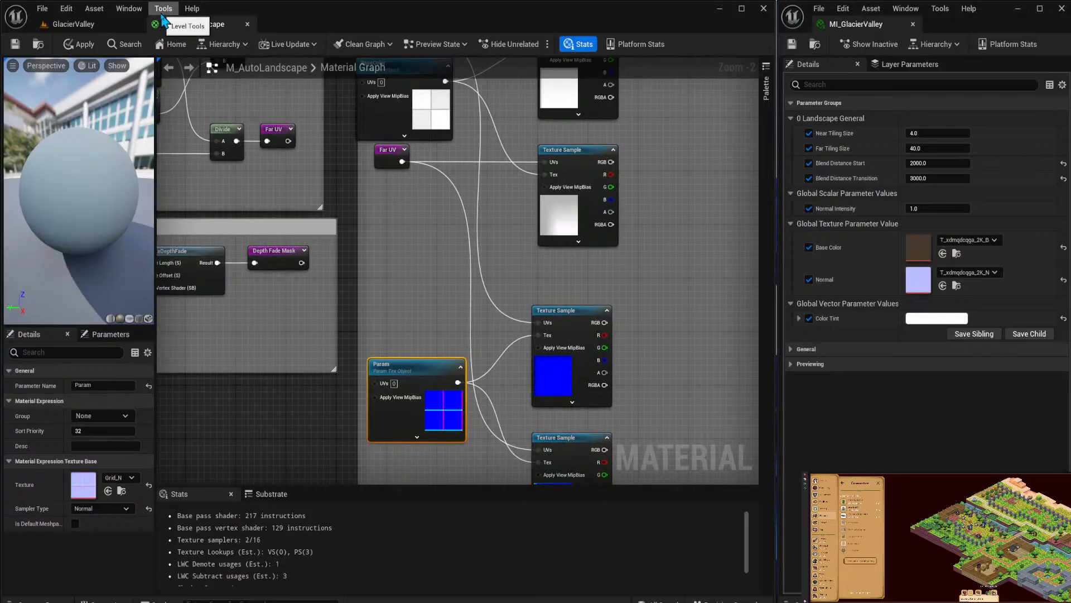
click(668, 275)
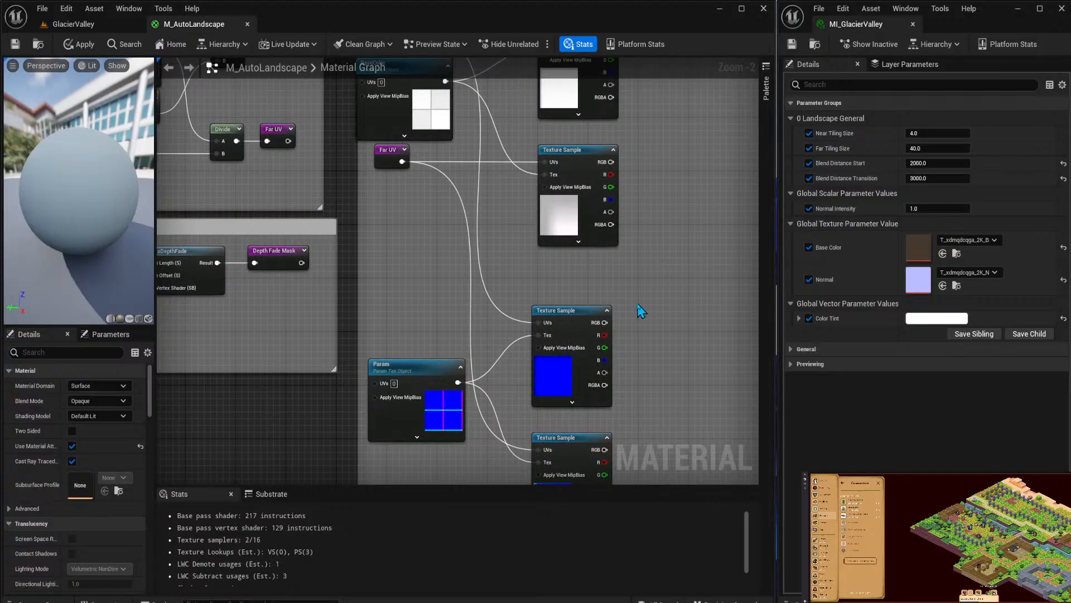
right_drag(643, 282, 526, 241)
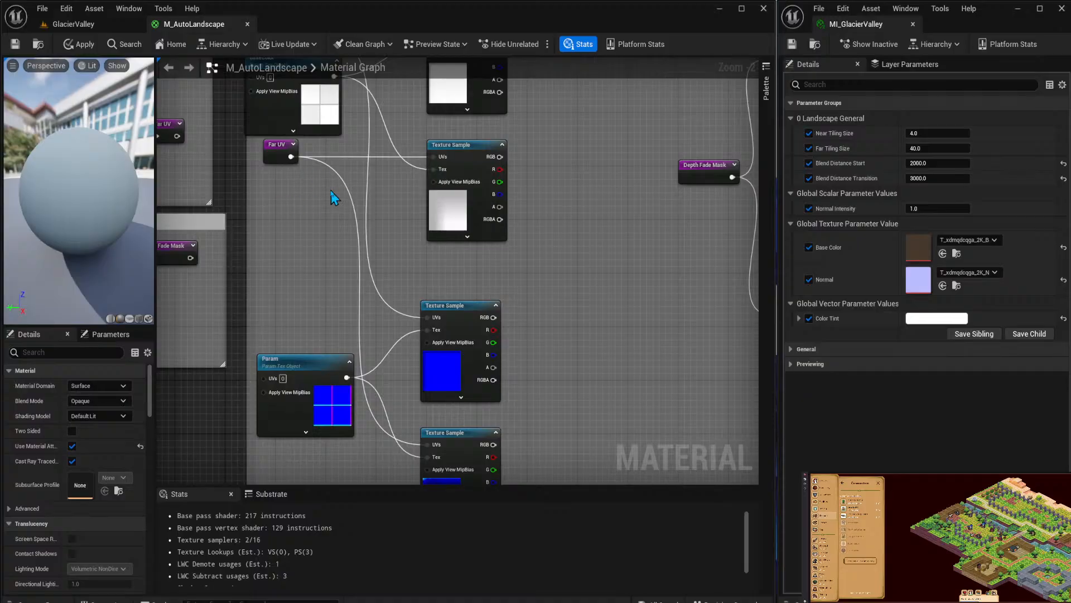
right_drag(579, 218, 498, 359)
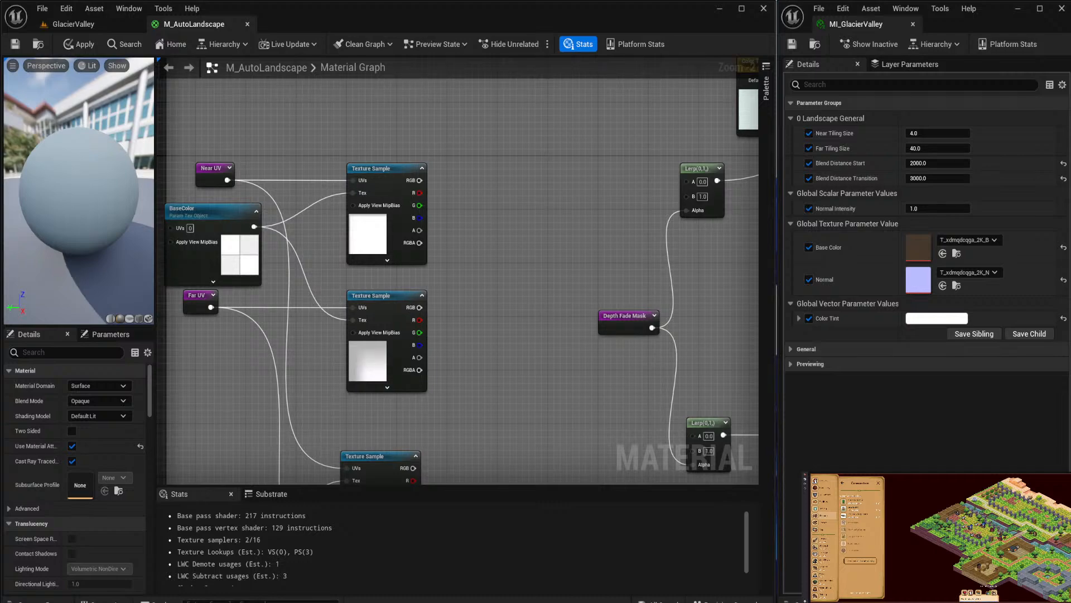
right_drag(505, 109, 485, 41)
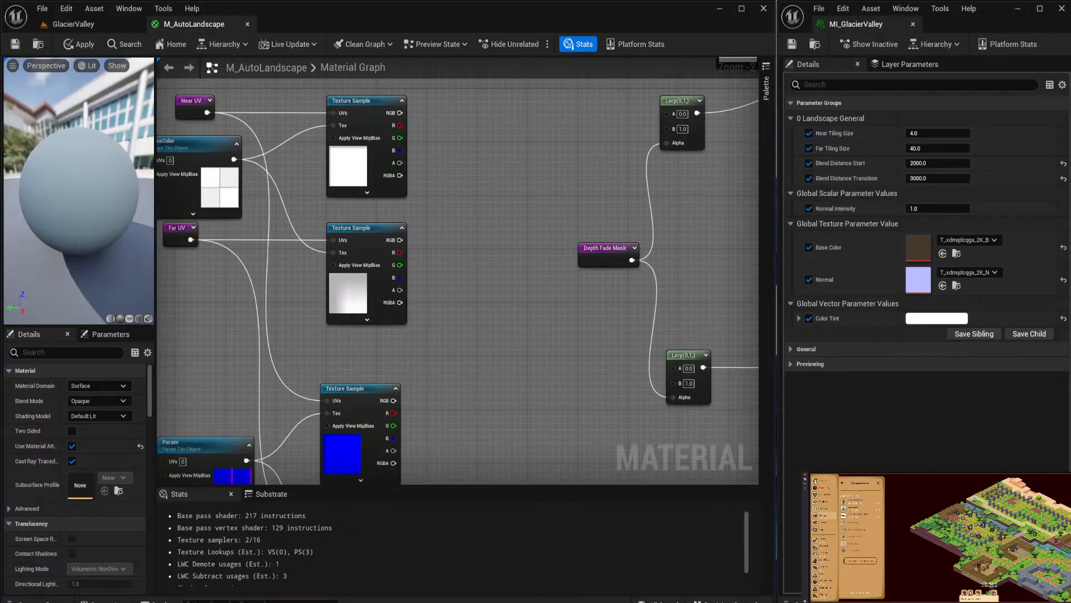
right_drag(480, 143, 411, 186)
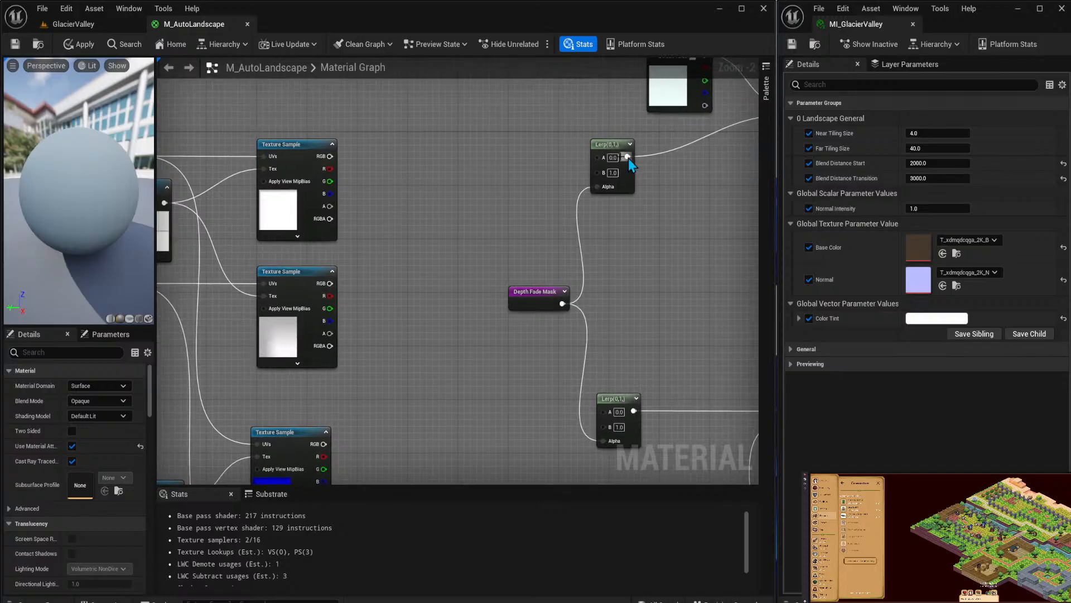
right_drag(328, 192, 453, 223)
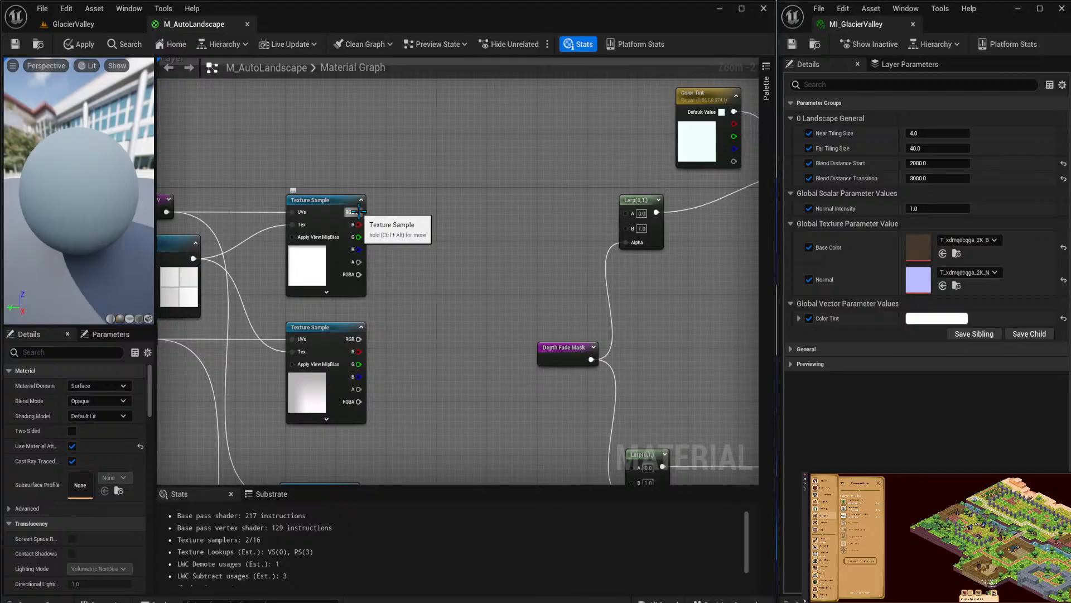
right_drag(618, 160, 588, 155)
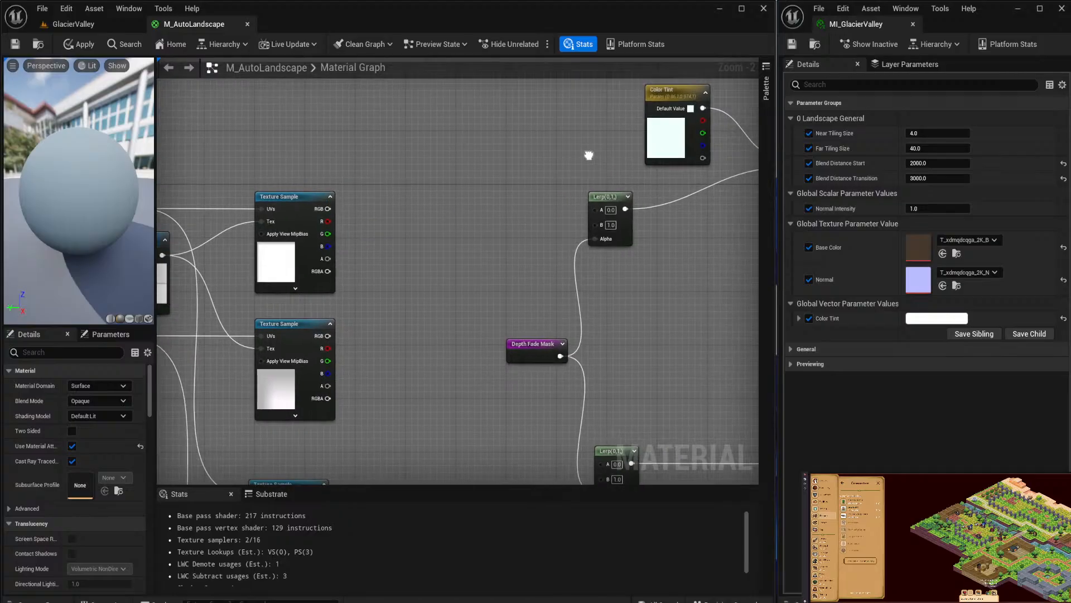
drag(327, 209, 595, 209)
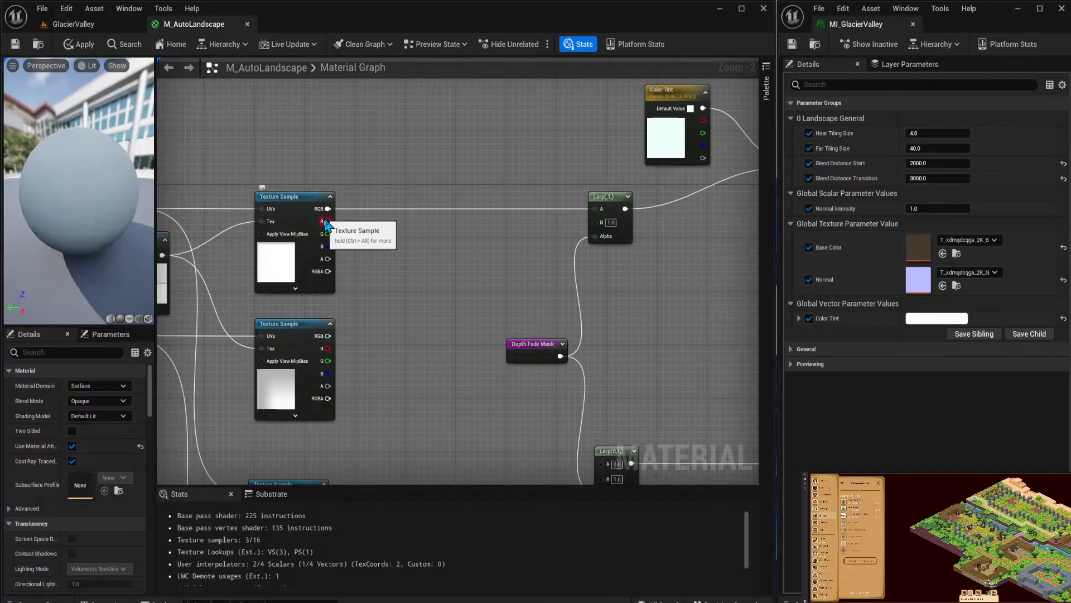
drag(327, 336, 595, 221)
Connect the near and far normal Texture Samples' RGB outputs to the lower Lerp's A and B, aligning the Lerp with the near sample.
right_drag(342, 469, 426, 190)
right_drag(525, 217, 470, 161)
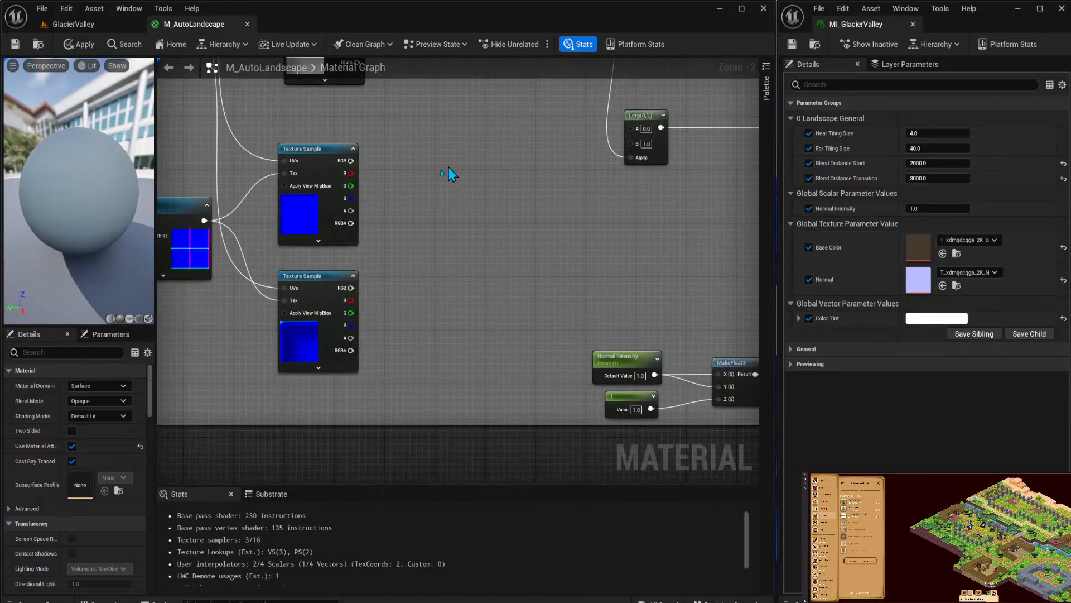
drag(353, 166, 631, 129)
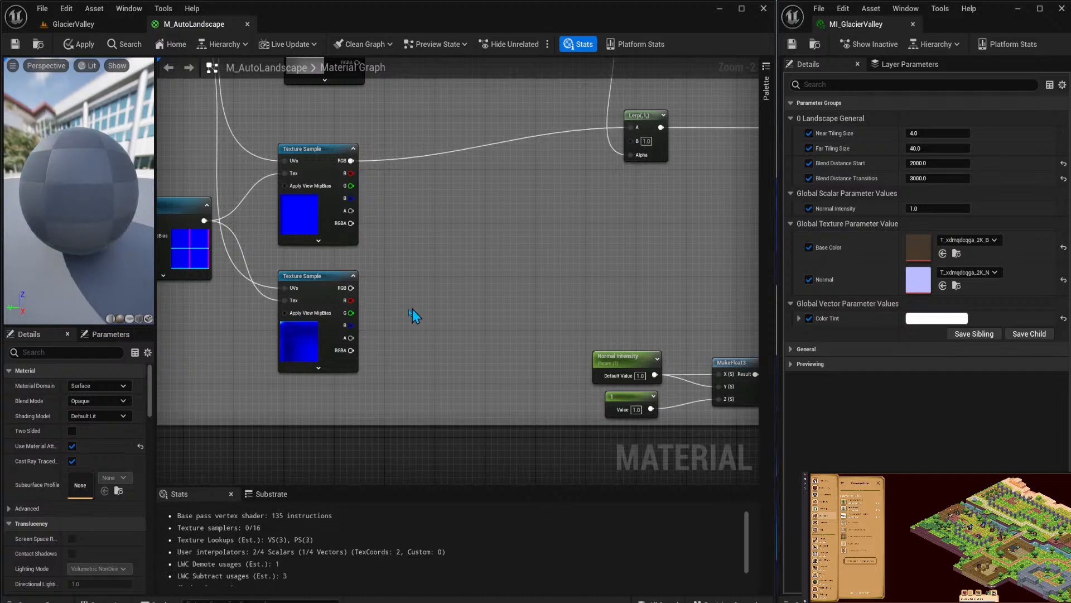
drag(351, 288, 639, 148)
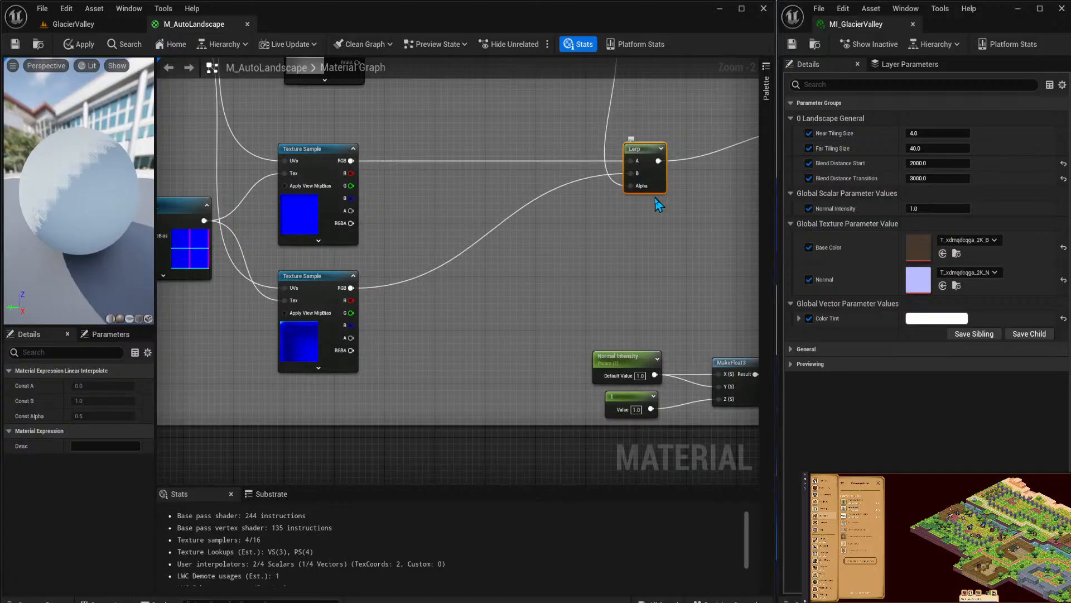
Move the Depth Fade Mask node further left of the two Lerp nodes.
right_drag(650, 123, 581, 253)
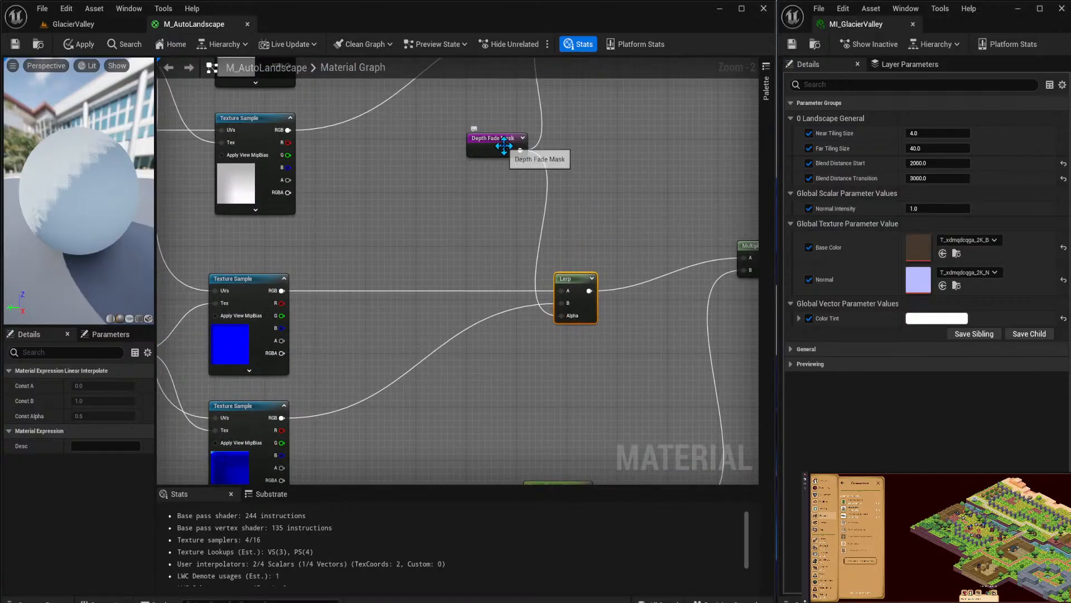
click(473, 149)
drag(469, 145, 457, 145)
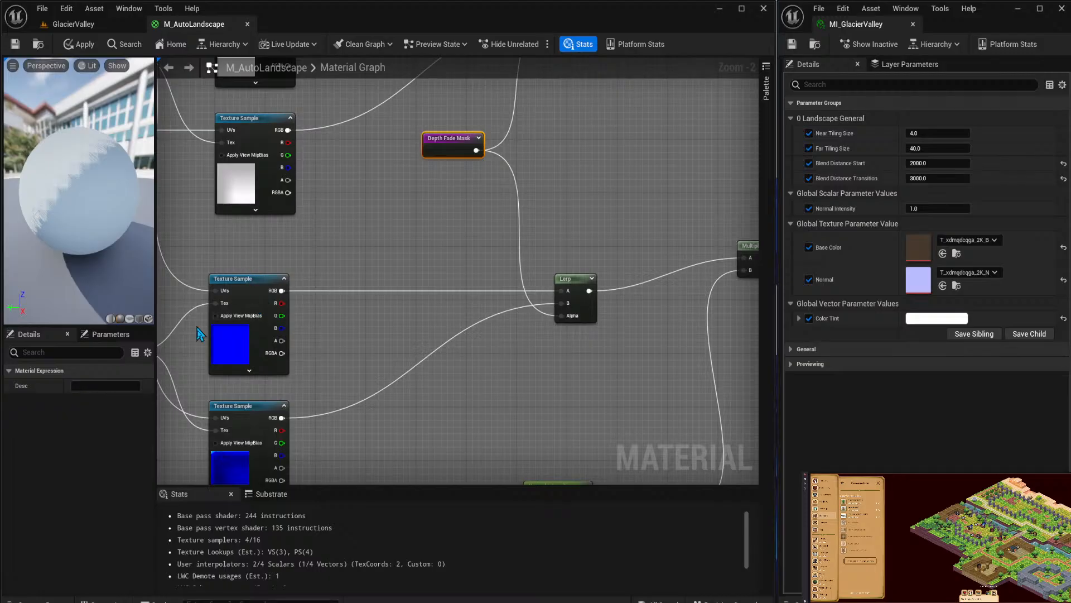
Switch to the GlacierValley level and set the viewport camera speed to 0.33.
right_drag(221, 314, 373, 291)
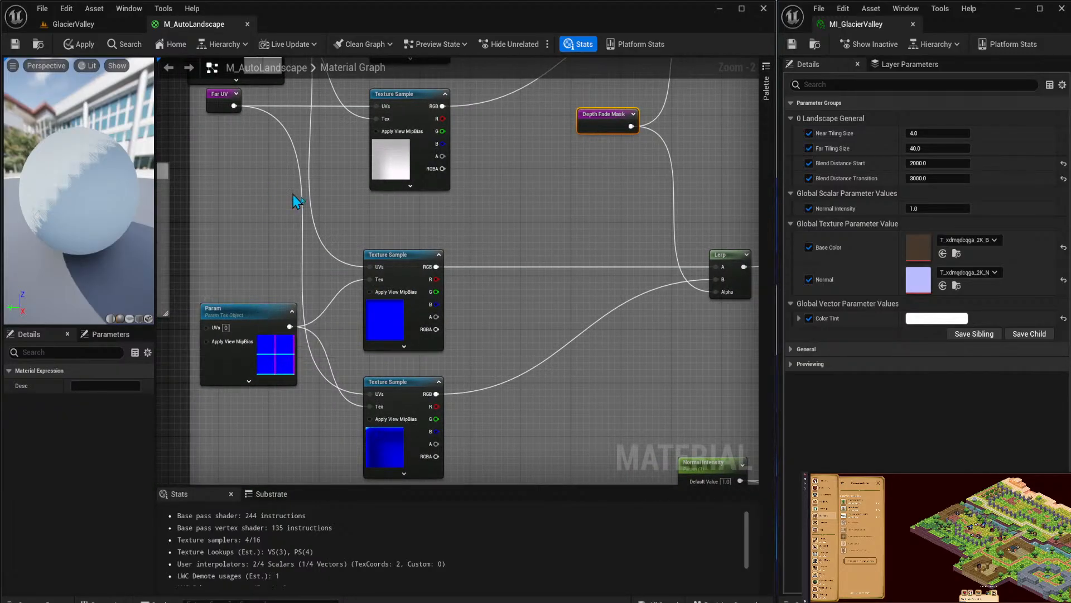
right_drag(294, 201, 358, 362)
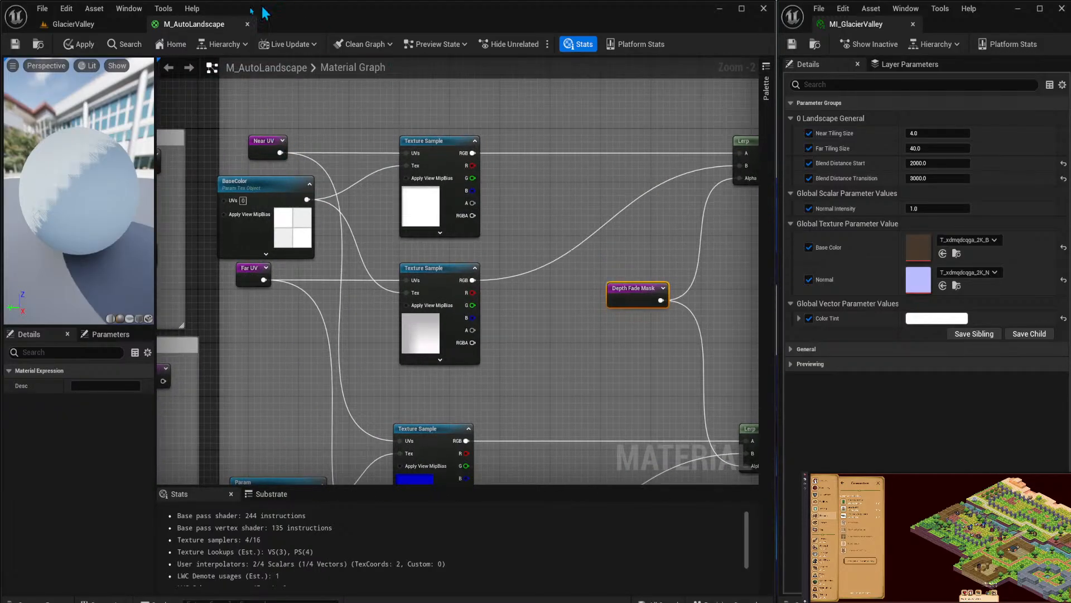
click(114, 23)
right_drag(368, 232, 368, 357)
key(w)
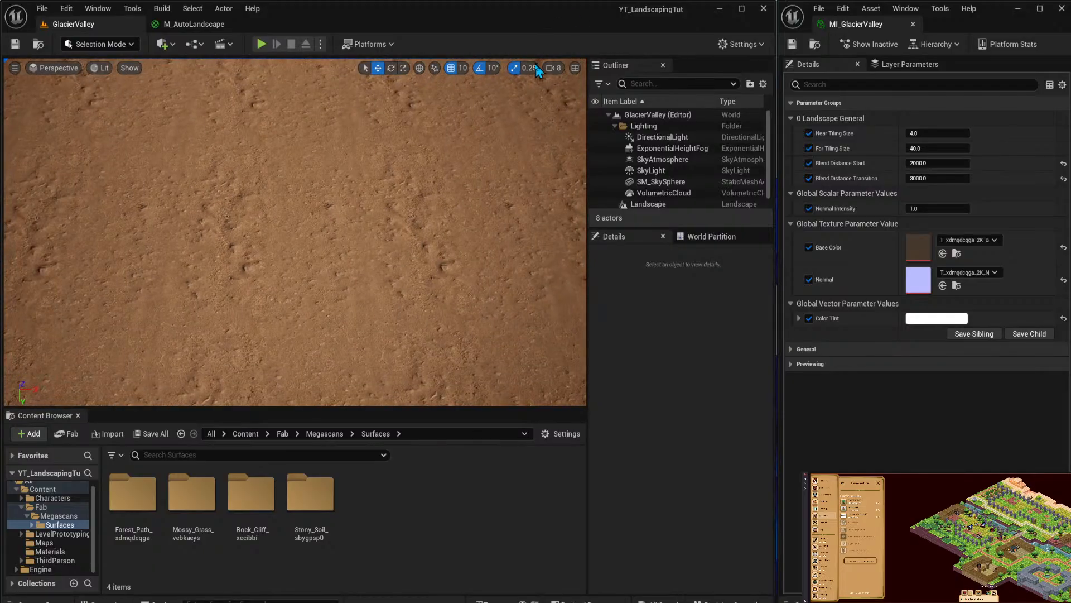
click(552, 68)
click(457, 95)
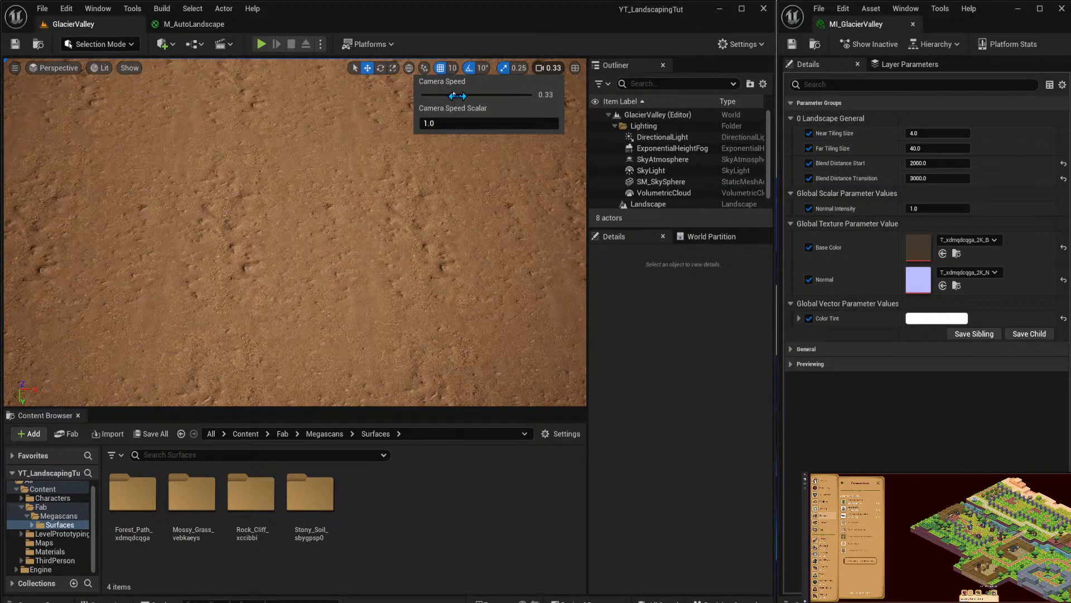
Examine the landscape's ground texture while moving the camera nearer and farther.
right_drag(362, 226, 362, 227)
key(w)
key(s)
key(w)
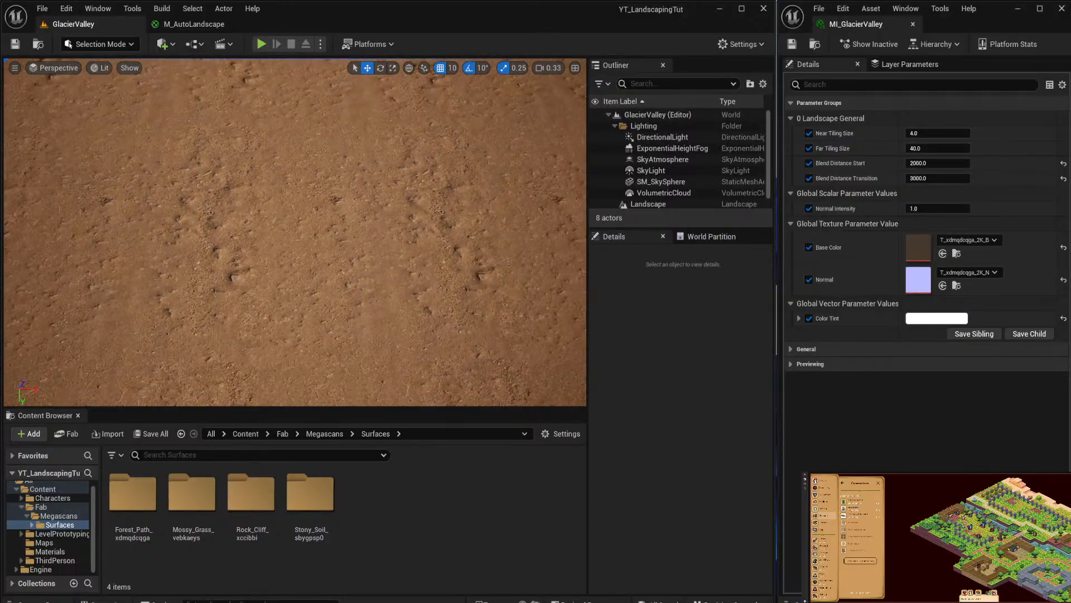
Save M_AutoLandscape, then rebuild the landscape's physical materials in the GlacierValley level and look over the terrain.
click(194, 24)
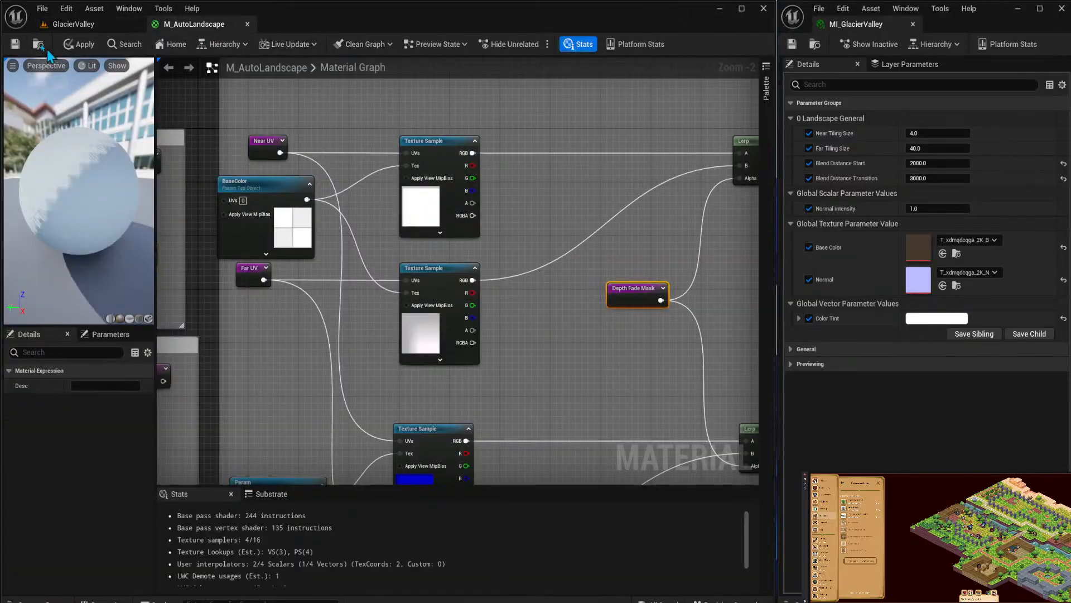
click(15, 44)
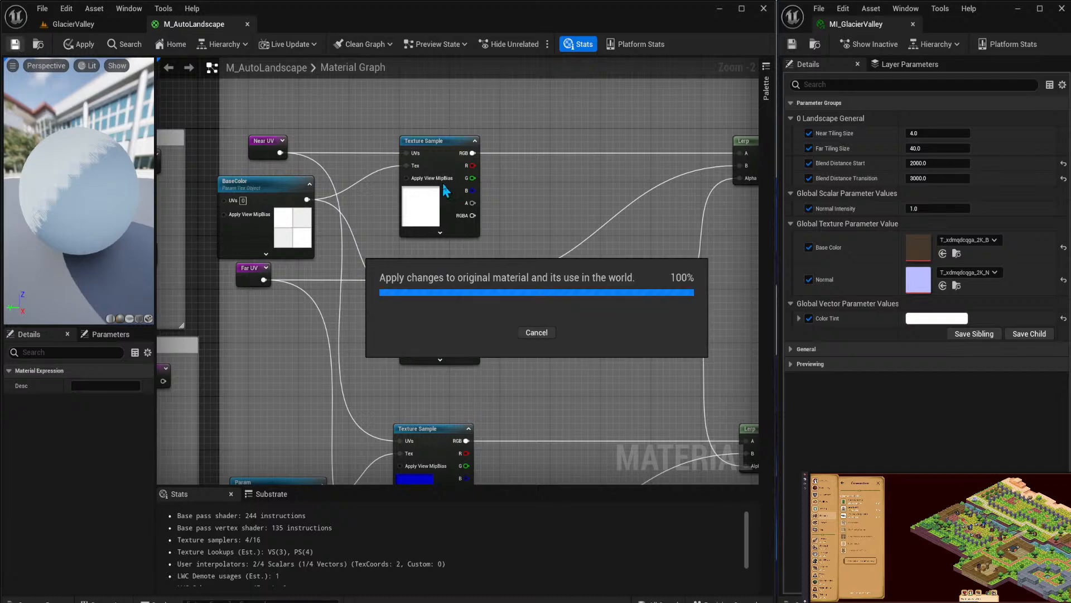
click(89, 25)
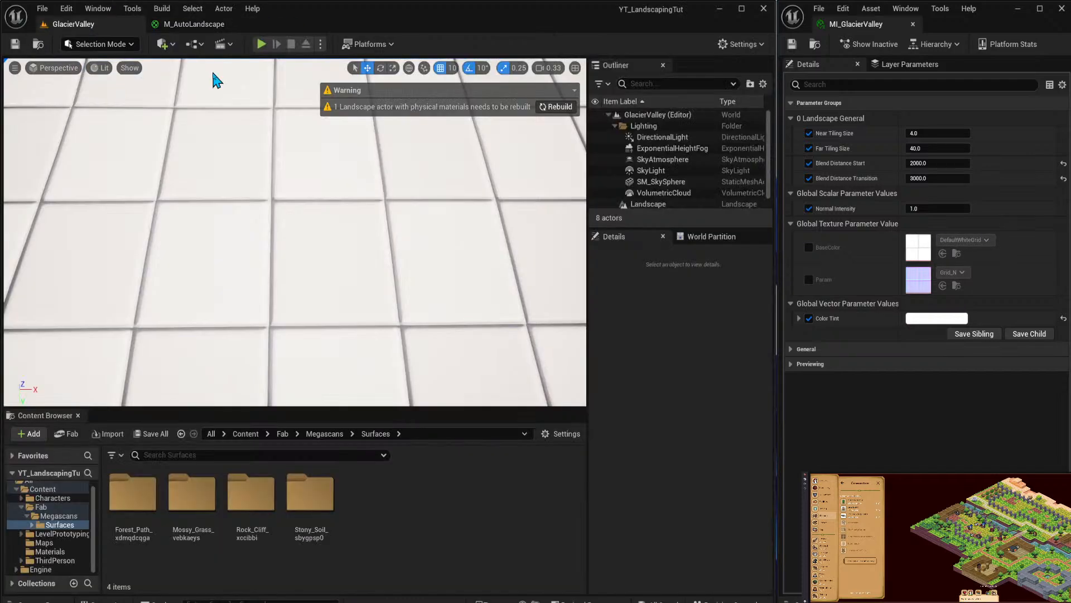
click(558, 106)
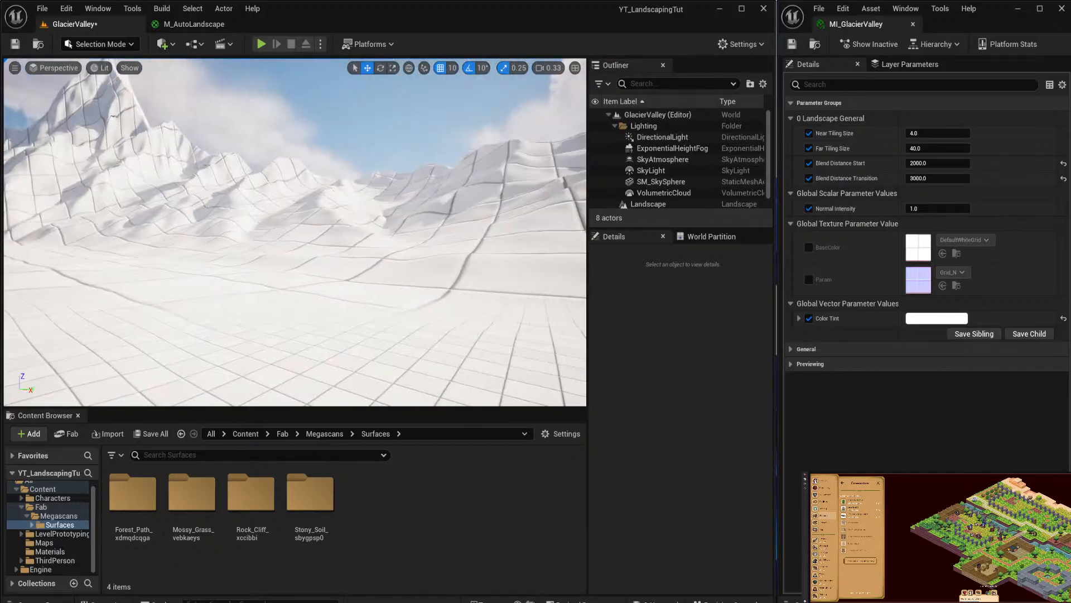
right_drag(375, 188, 268, 188)
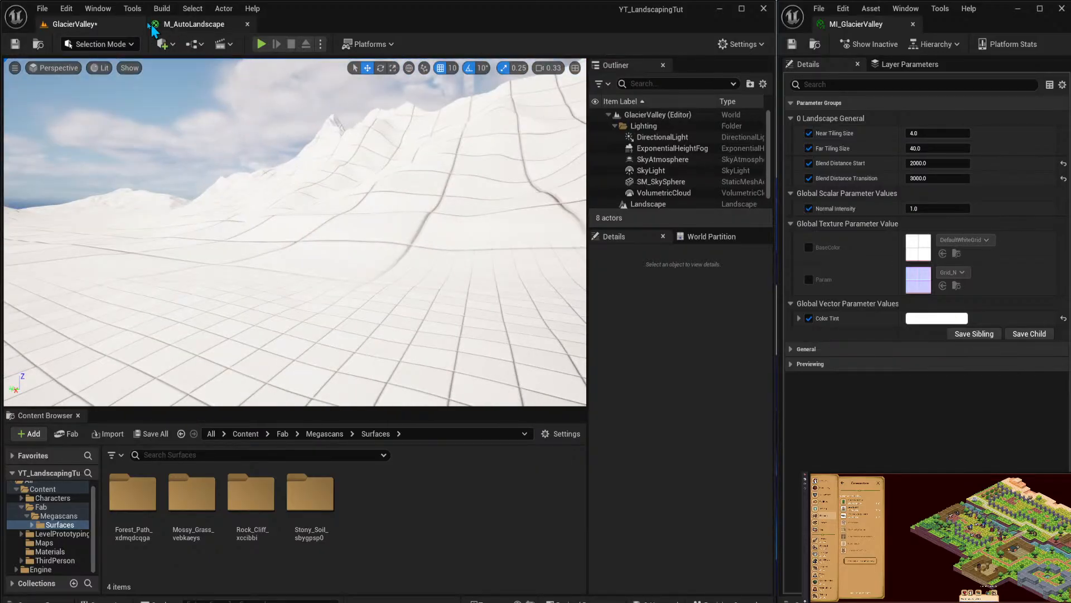
Set the Sampler Type of both the near and far normal Texture Samples in M_AutoLandscape to Normal.
click(190, 25)
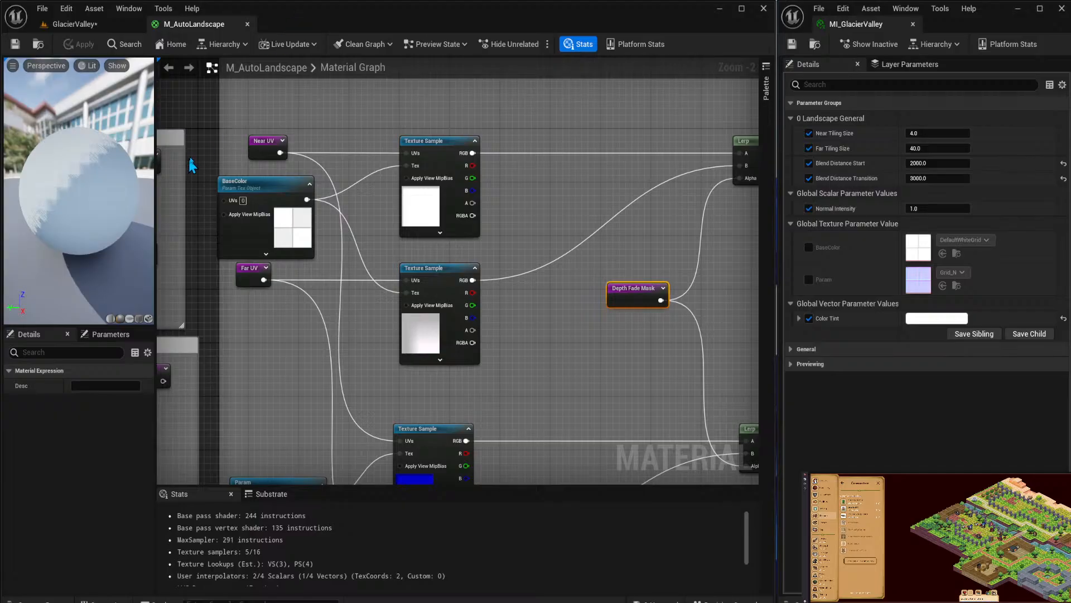
right_drag(191, 165, 307, 0)
click(544, 281)
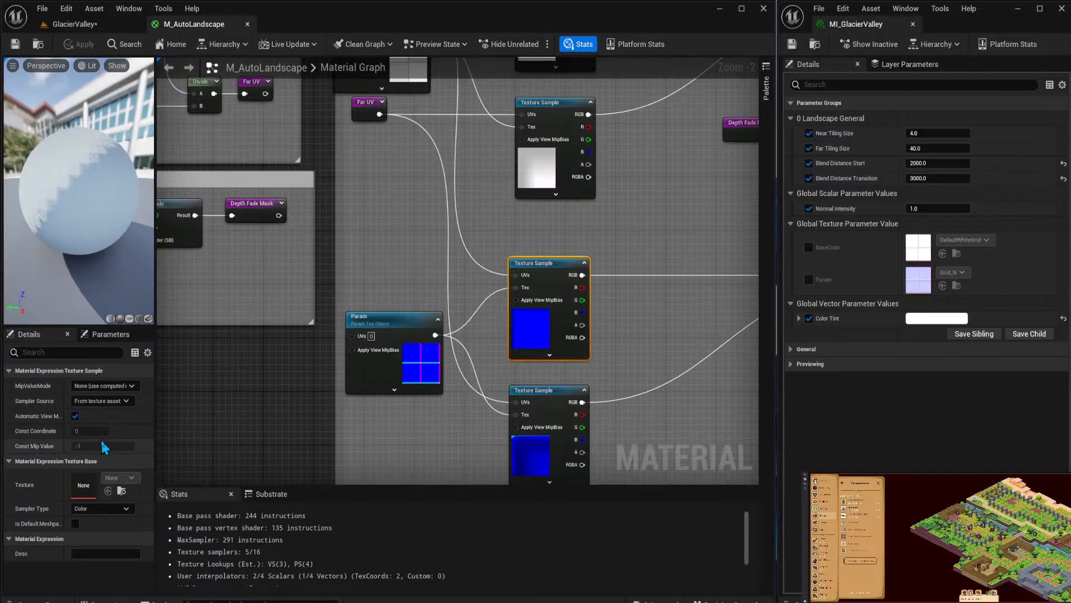
click(129, 509)
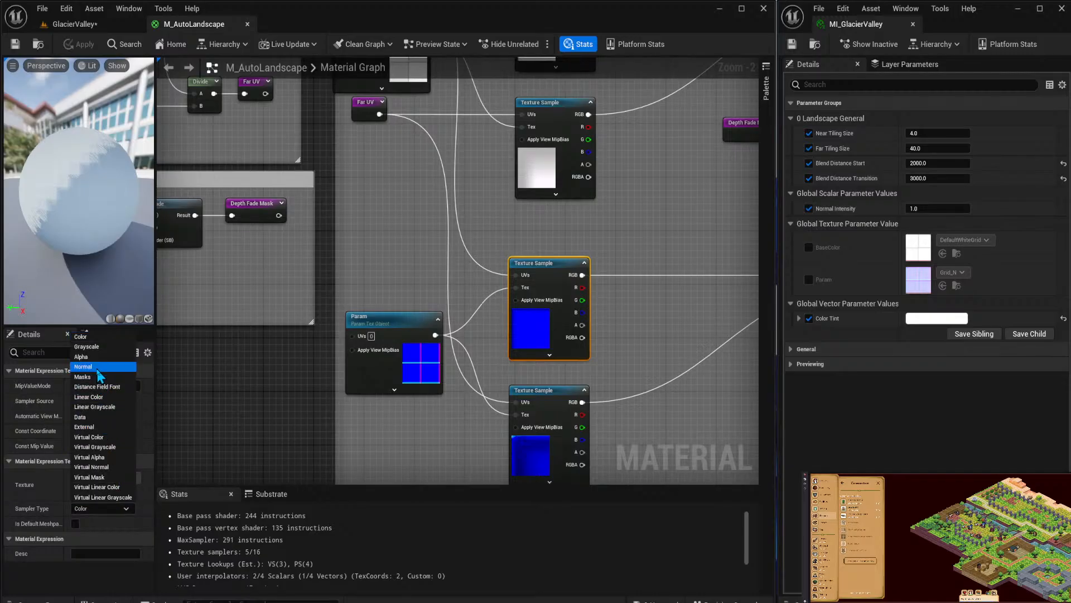
key(Escape)
click(538, 393)
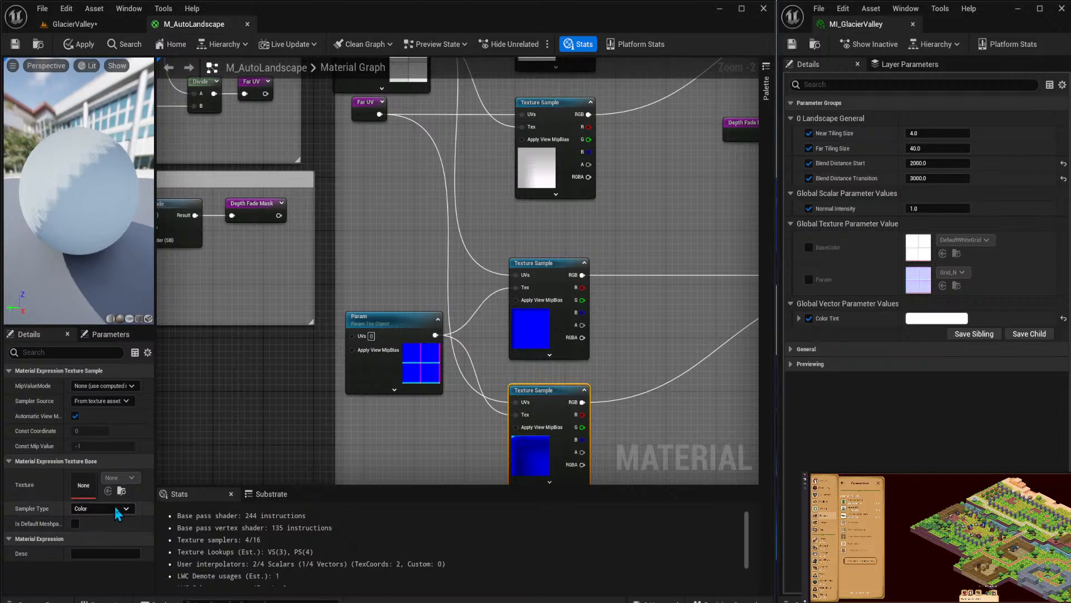
click(118, 509)
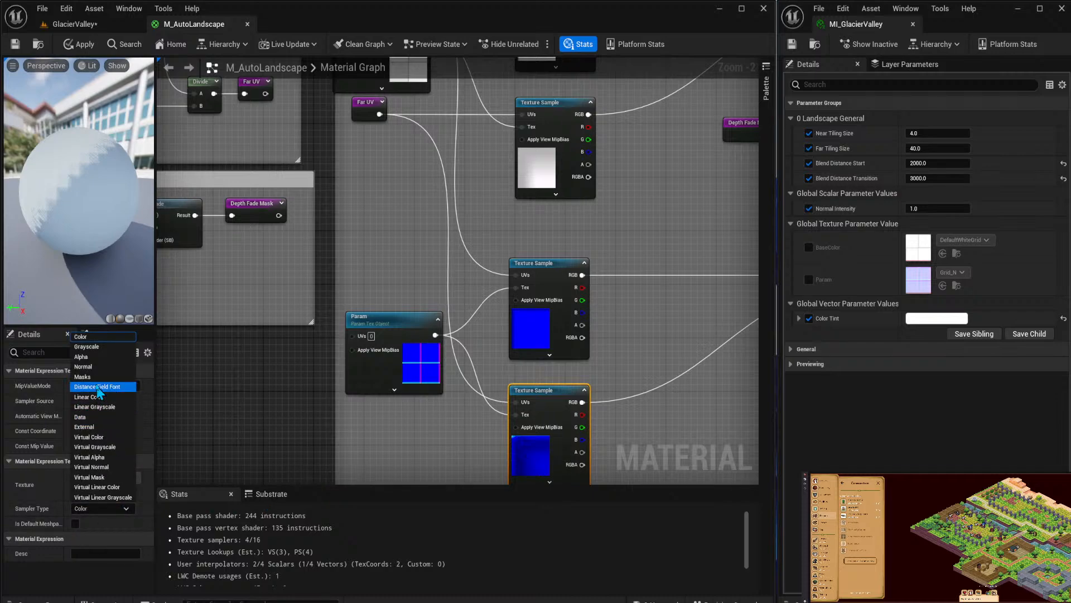
click(83, 367)
Rename the BaseColor texture object parameter to Base Color, keeping its group as None.
right_drag(535, 254, 414, 374)
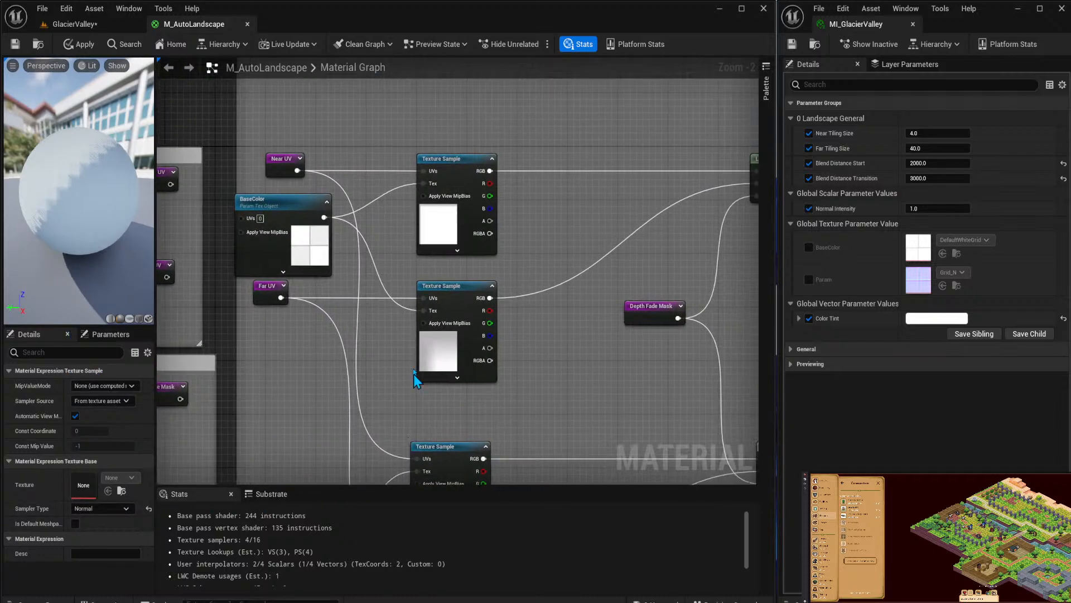
click(448, 177)
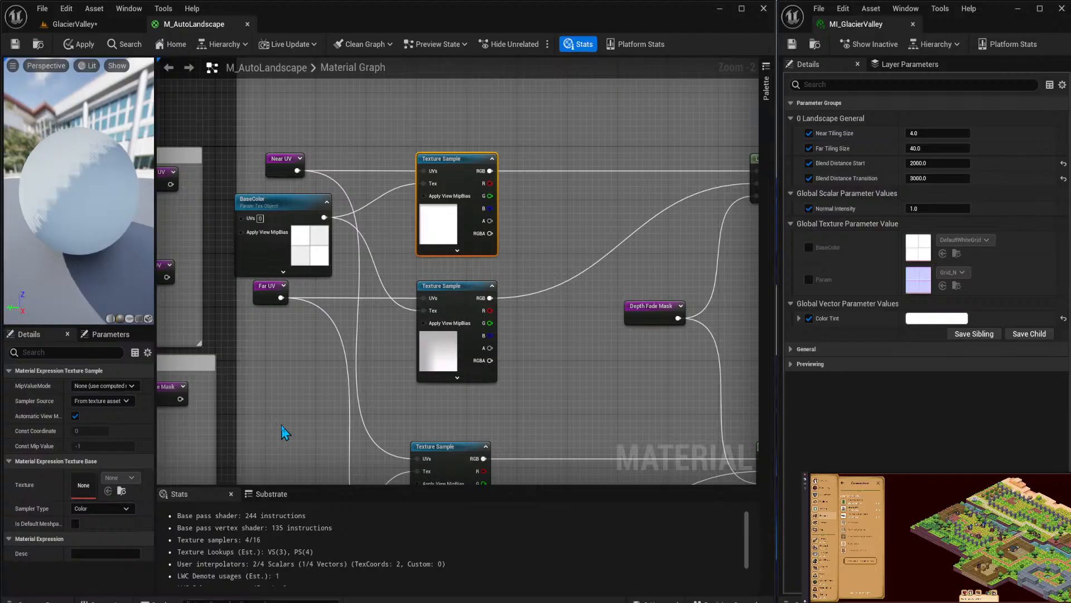
right_drag(288, 421, 344, 301)
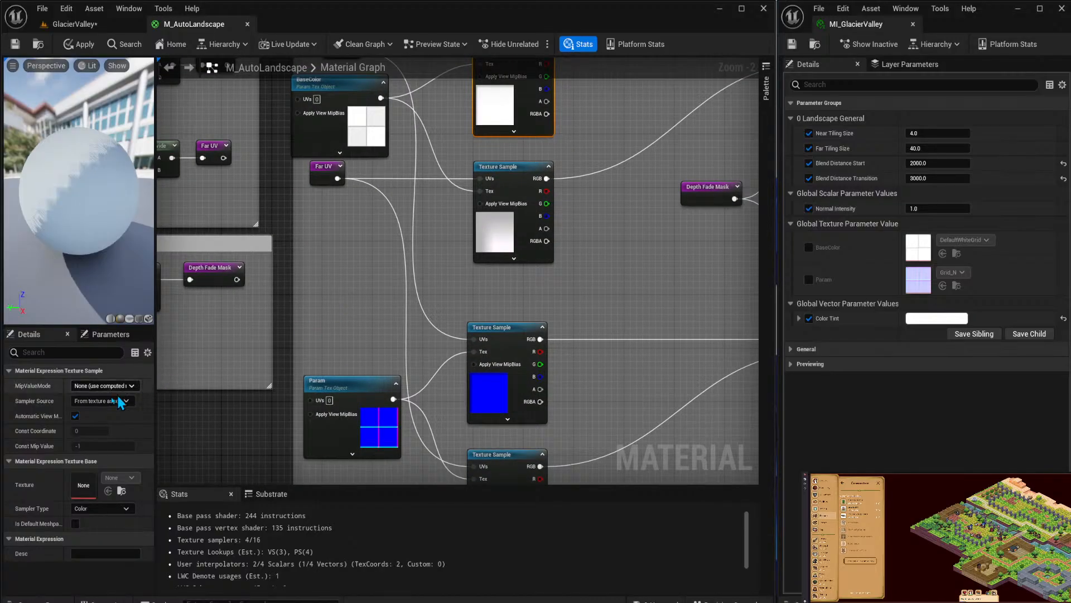
right_drag(332, 126, 338, 172)
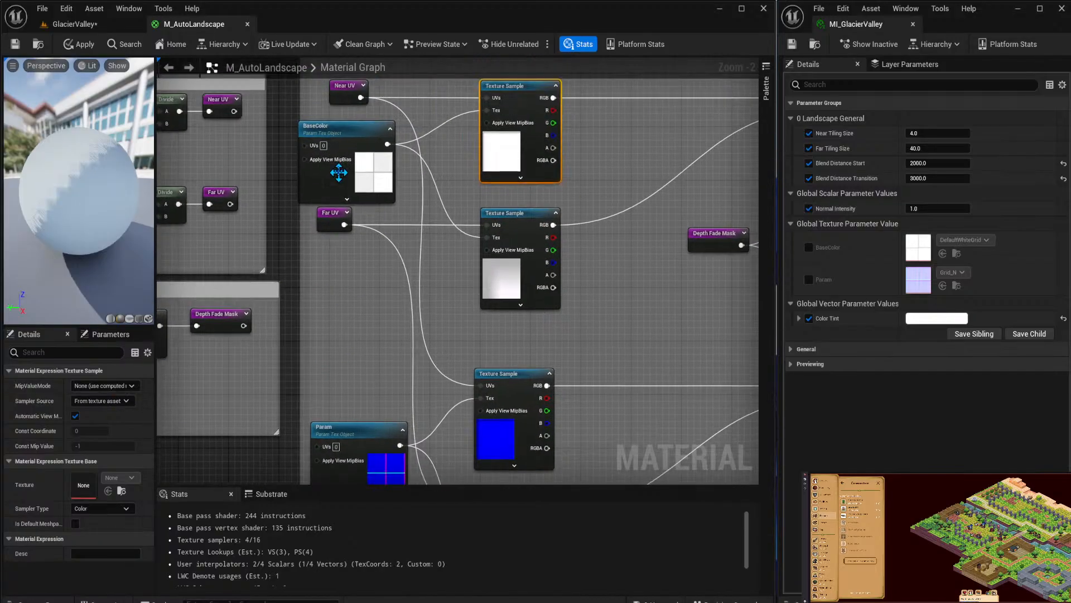
click(346, 130)
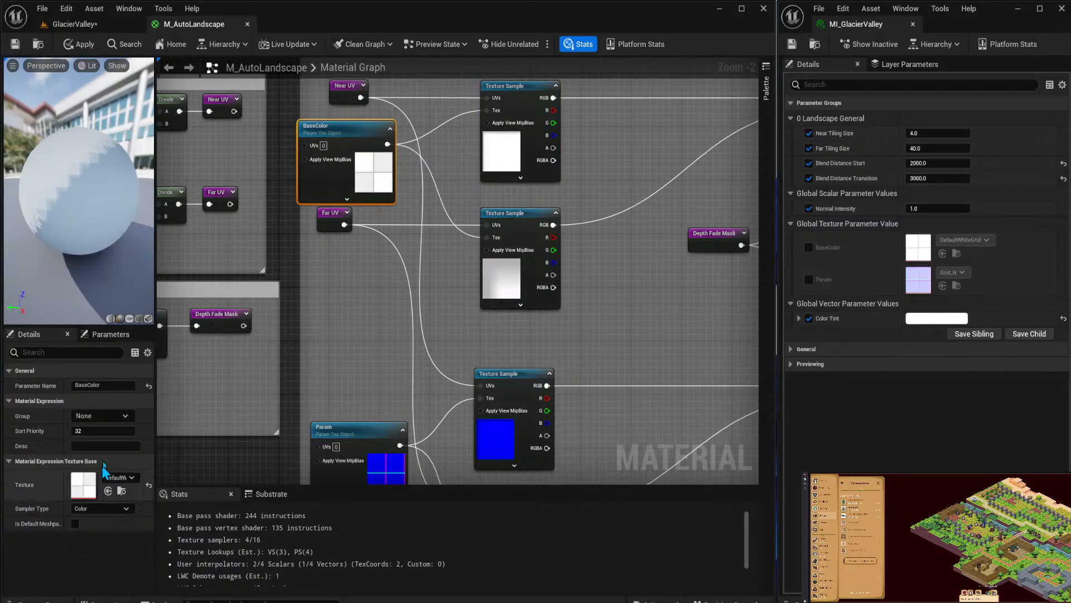
click(127, 416)
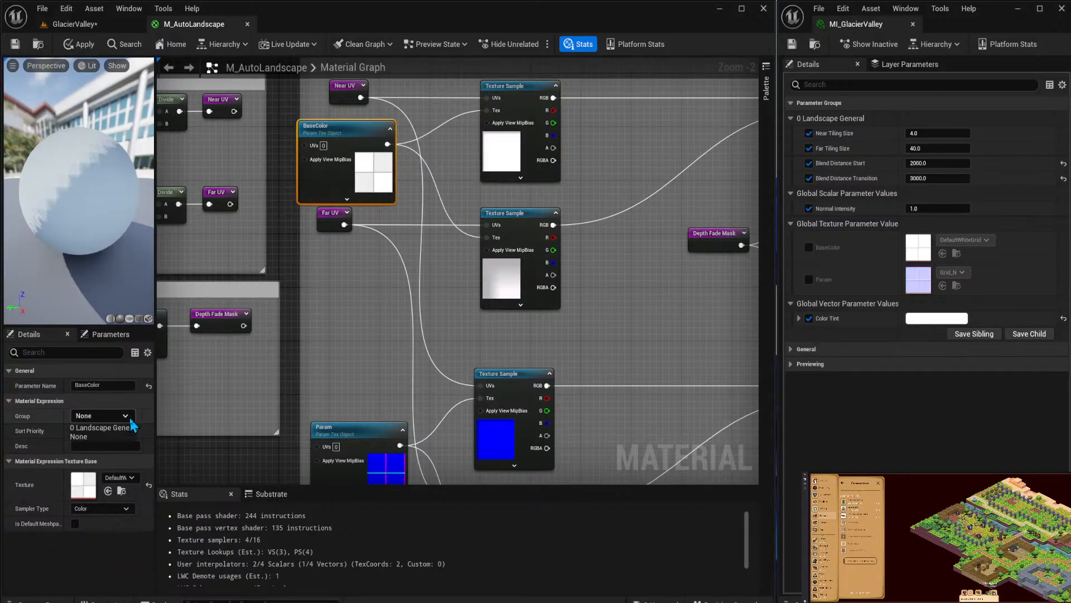
click(129, 421)
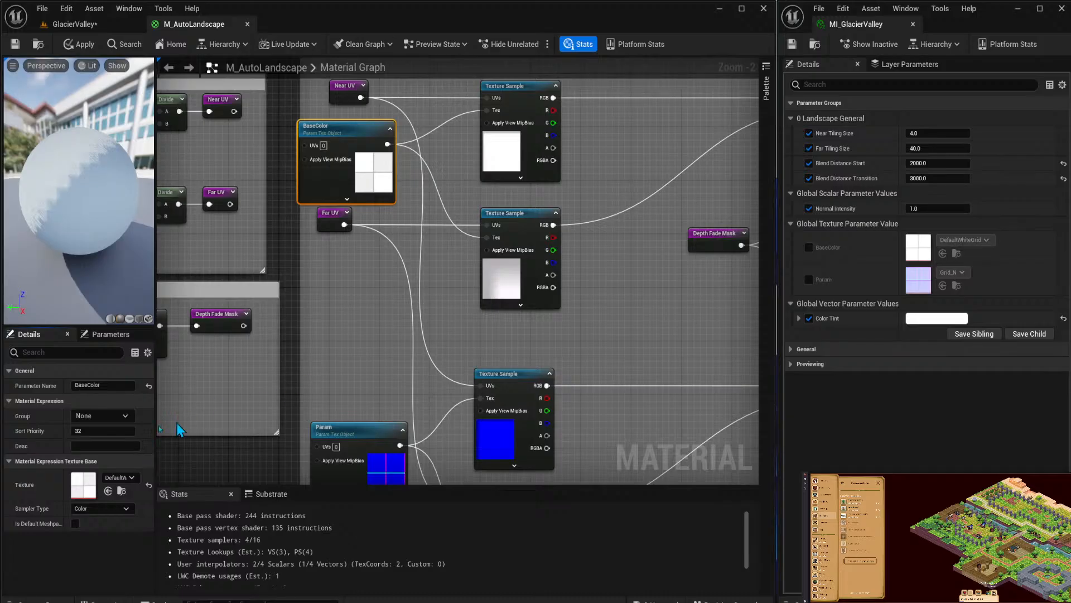
click(87, 384)
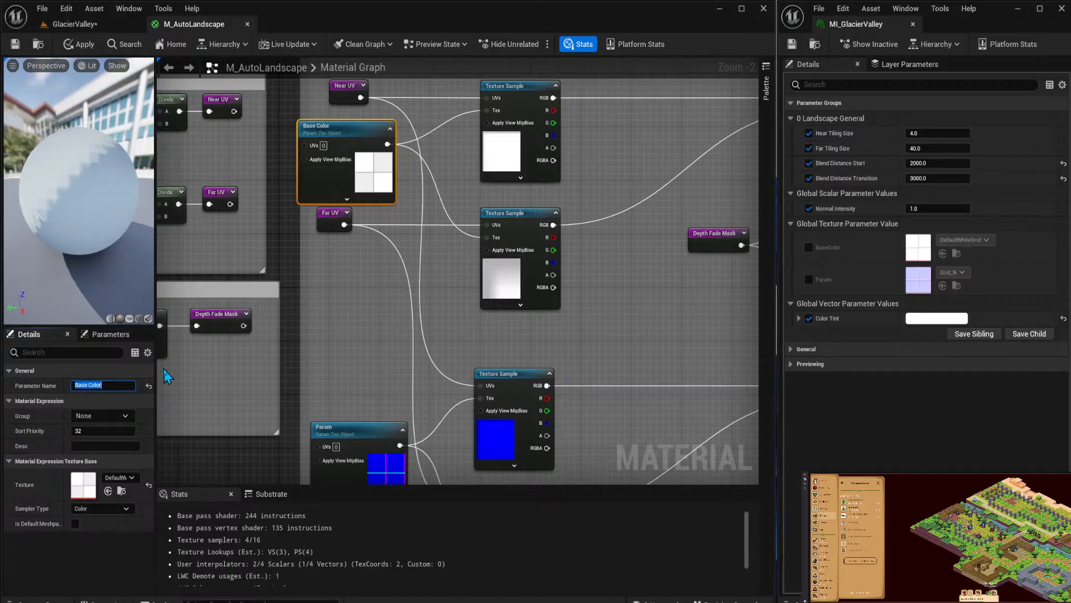
Move both Lerp nodes and the Depth Fade Mask node together, closer to the Texture Samples.
right_drag(433, 287, 116, 375)
drag(469, 177, 607, 445)
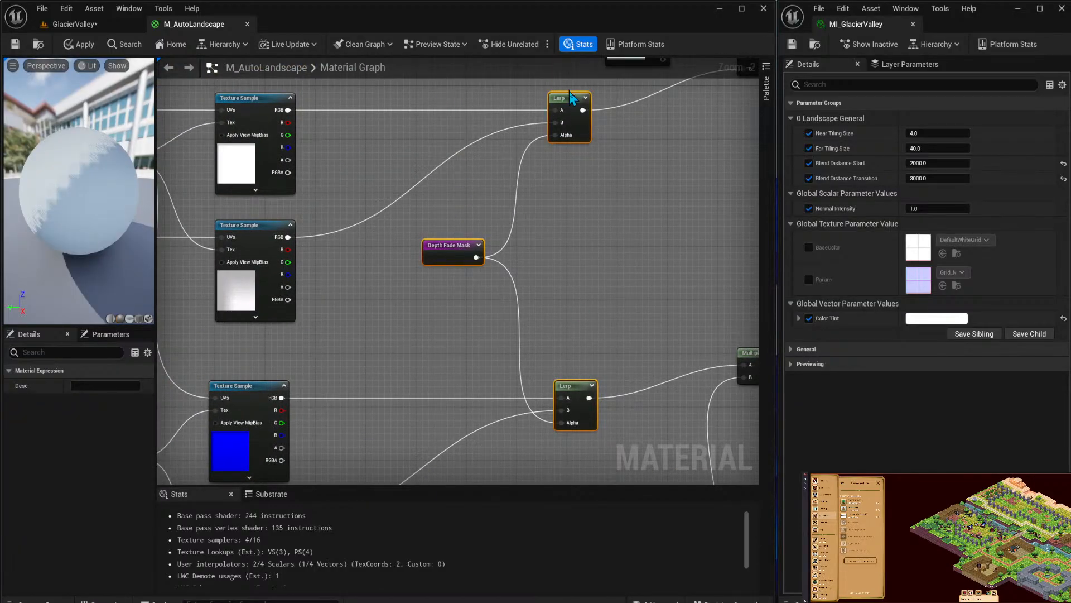
drag(571, 100, 455, 109)
click(537, 238)
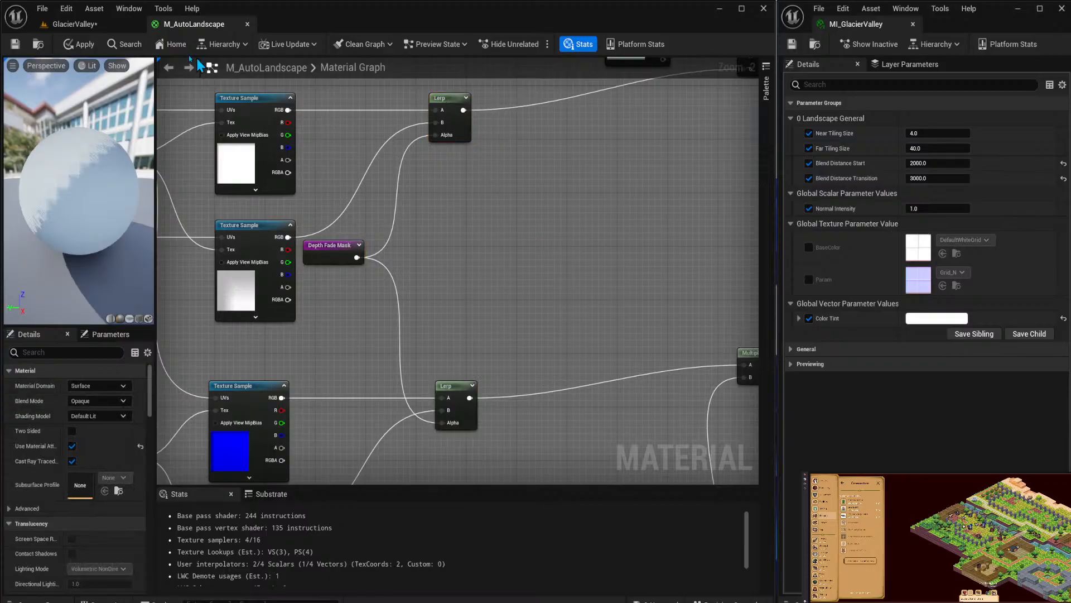
Apply the changes to M_AutoLandscape and check the near base color Texture Sample's texture settings.
click(67, 24)
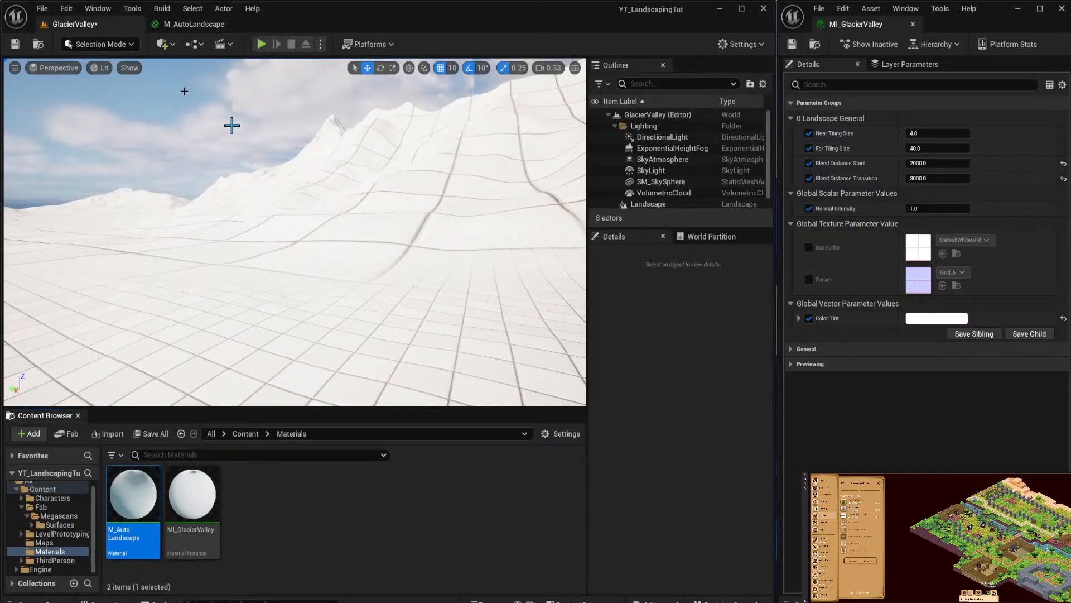
click(194, 24)
click(79, 44)
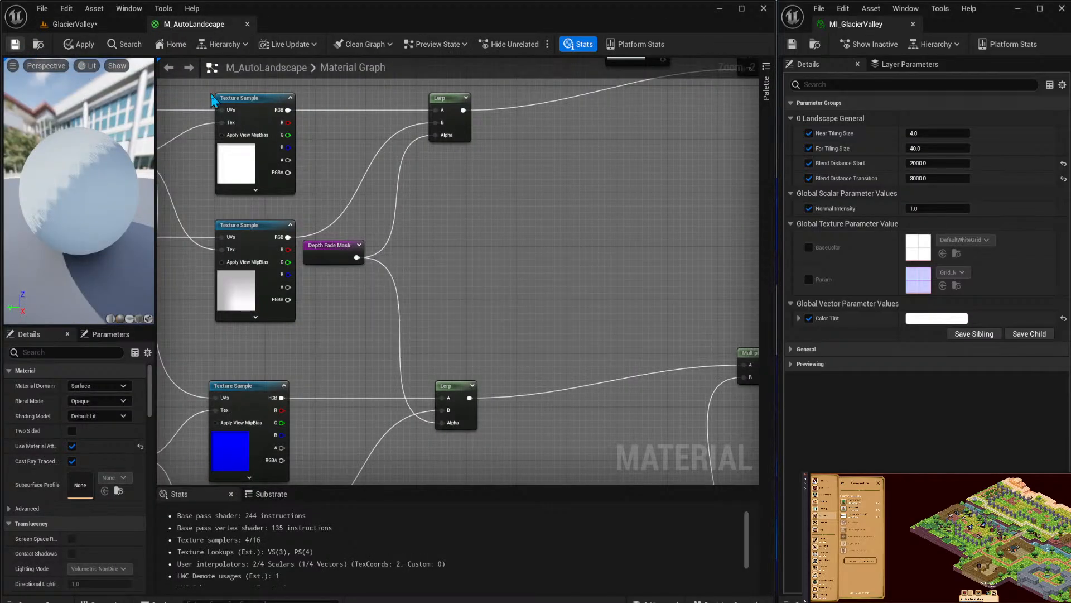
right_drag(379, 244, 654, 240)
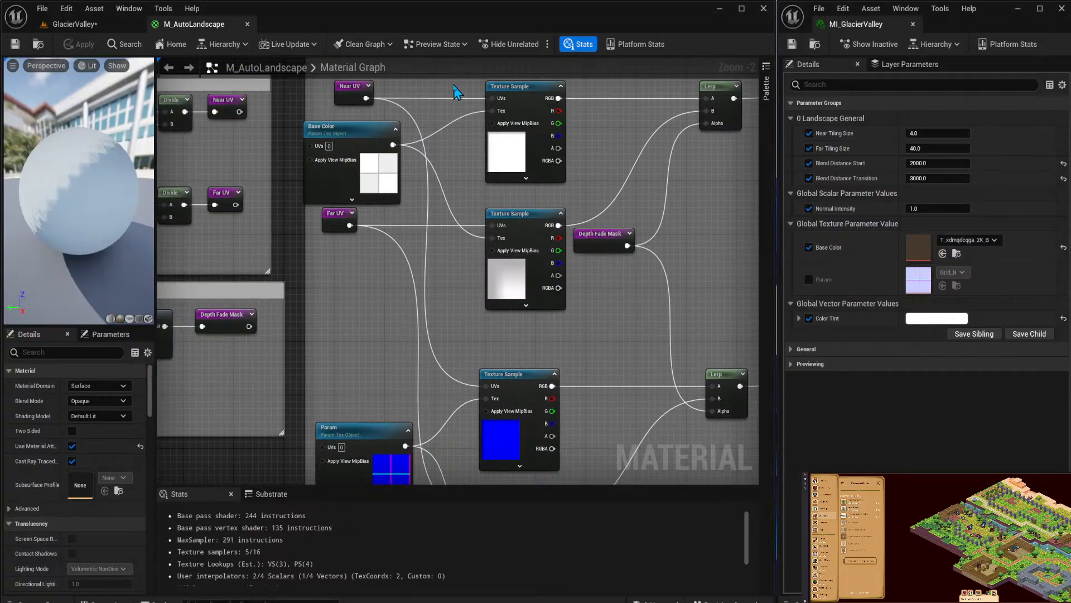
click(550, 94)
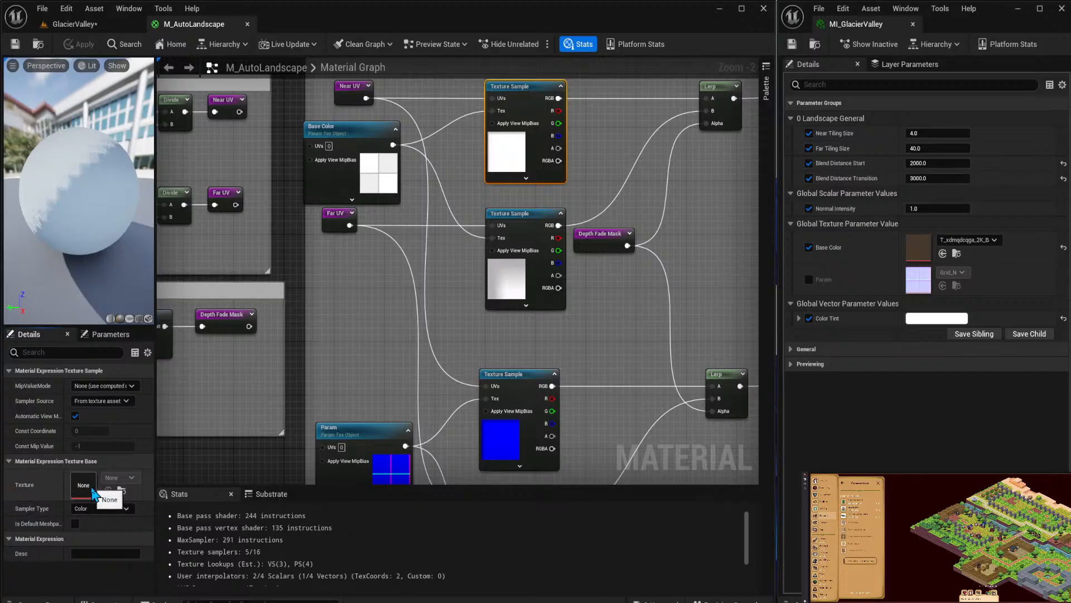
click(101, 461)
Switch to the GlacierValley level and set the viewport camera speed to 3.
click(17, 465)
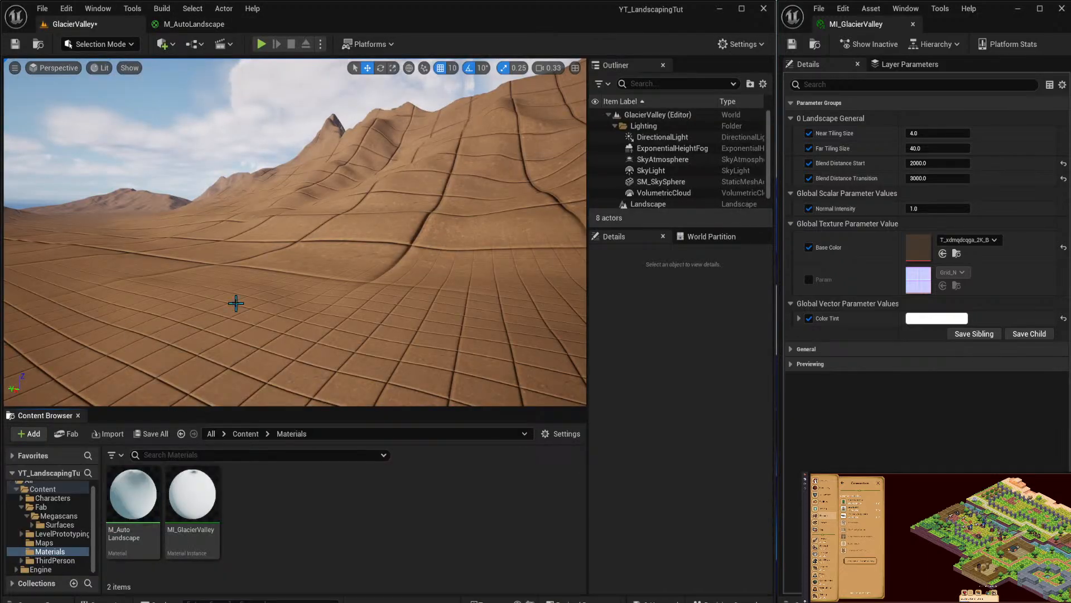
right_drag(236, 303, 67, 391)
right_drag(394, 109, 574, 108)
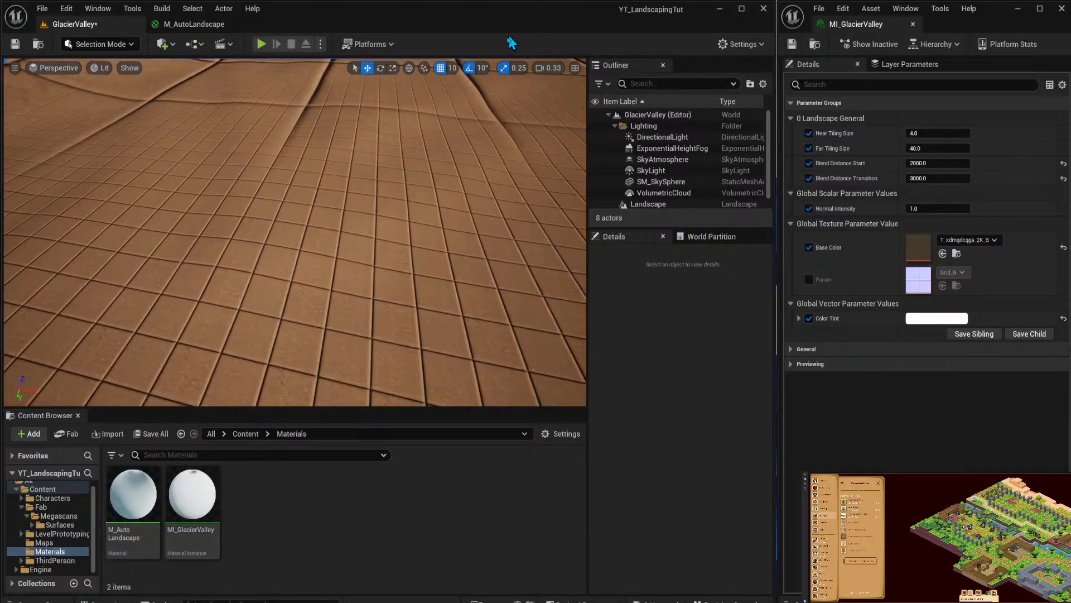
click(548, 67)
click(468, 95)
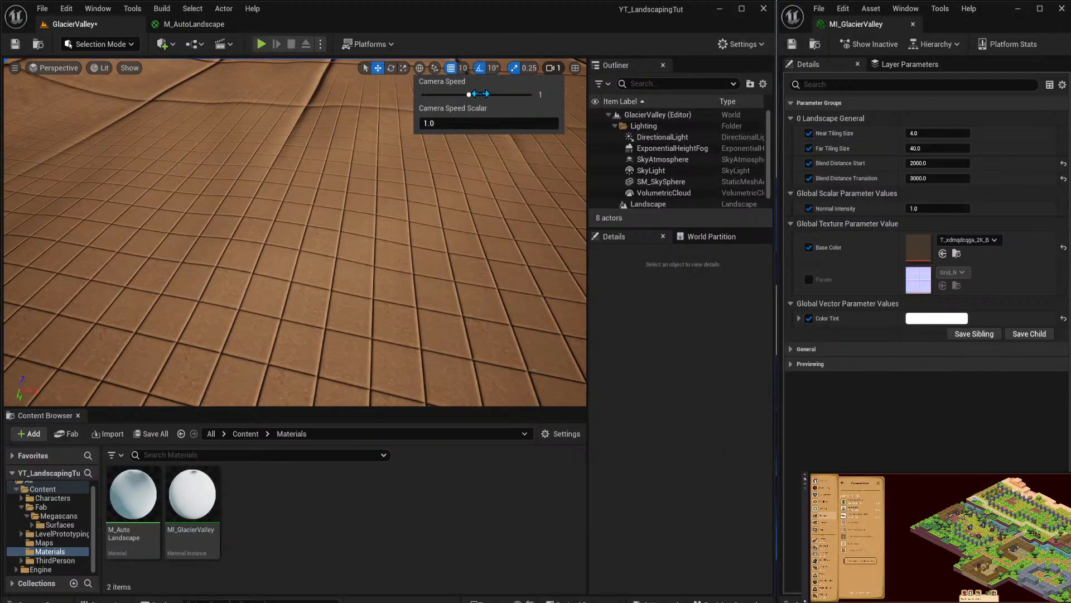
click(484, 94)
Examine the near and far texture blending on the landscape's ground while moving the camera back and forth.
right_drag(441, 148, 402, 201)
key(s)
key(w)
key(s)
key(s)
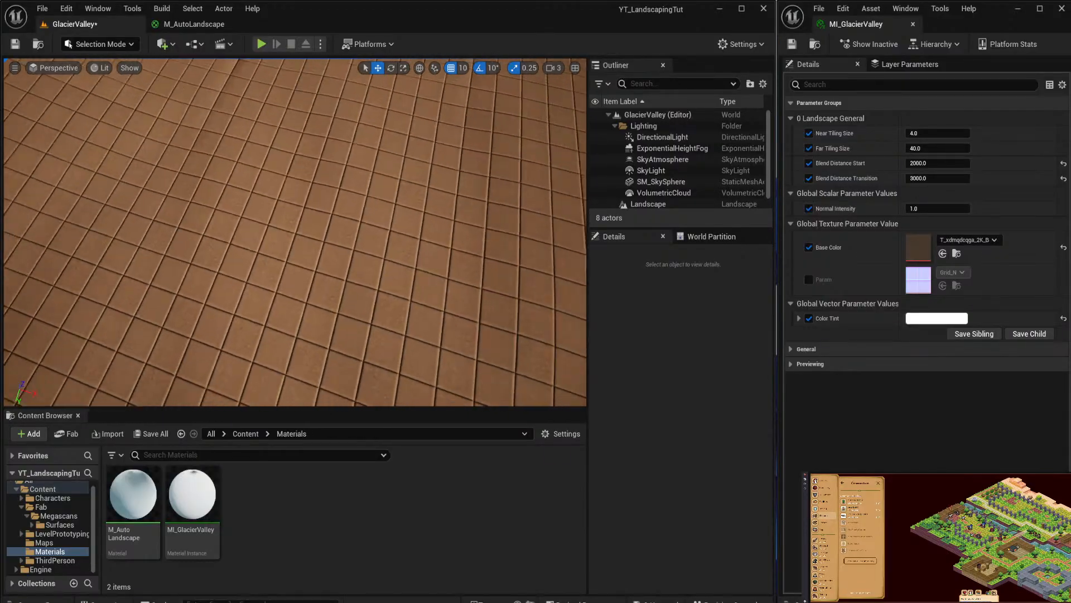
key(w)
key(w)
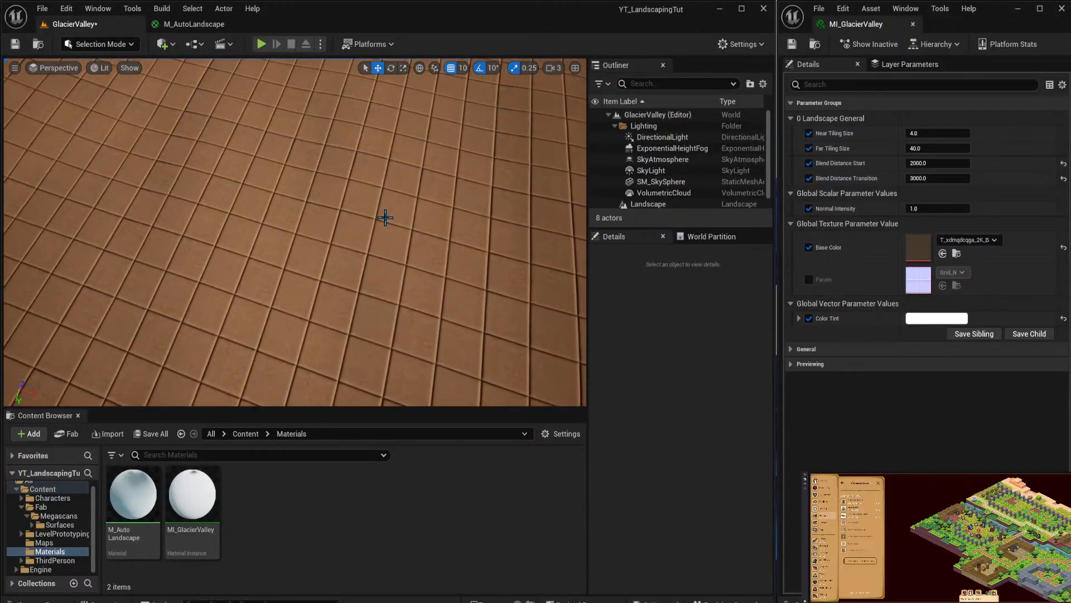
Rename the Param texture object parameter in M_AutoLandscape to Normal.
click(201, 23)
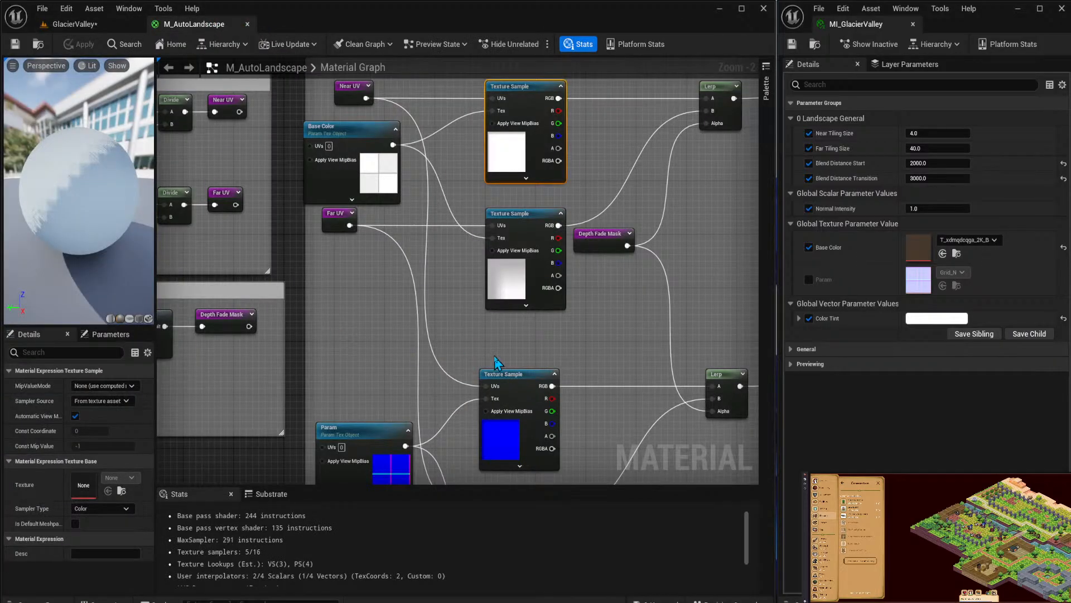
right_click(377, 360)
click(342, 435)
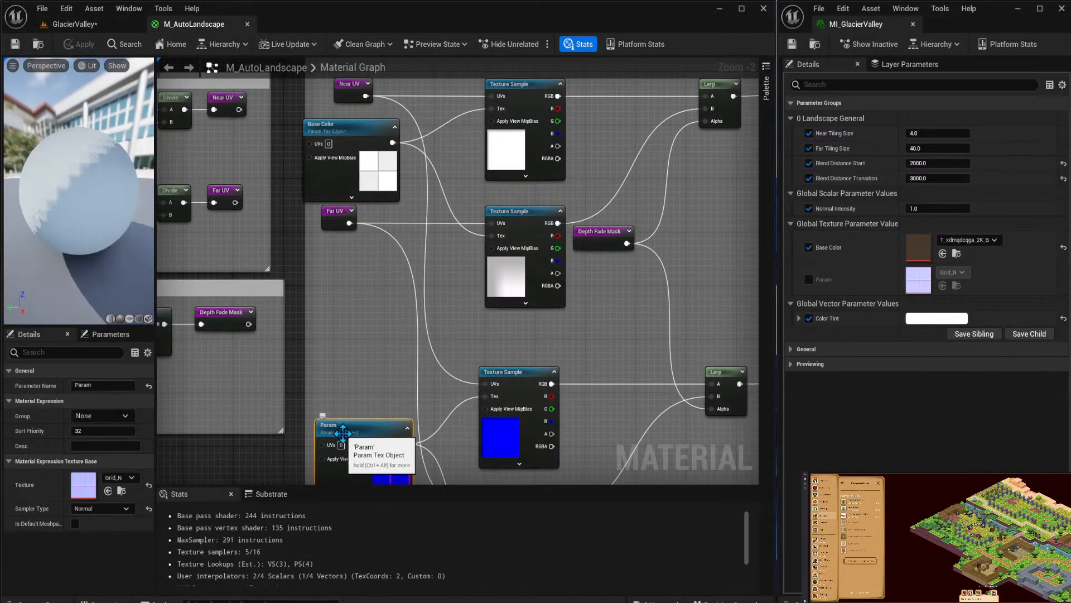
double_click(343, 430)
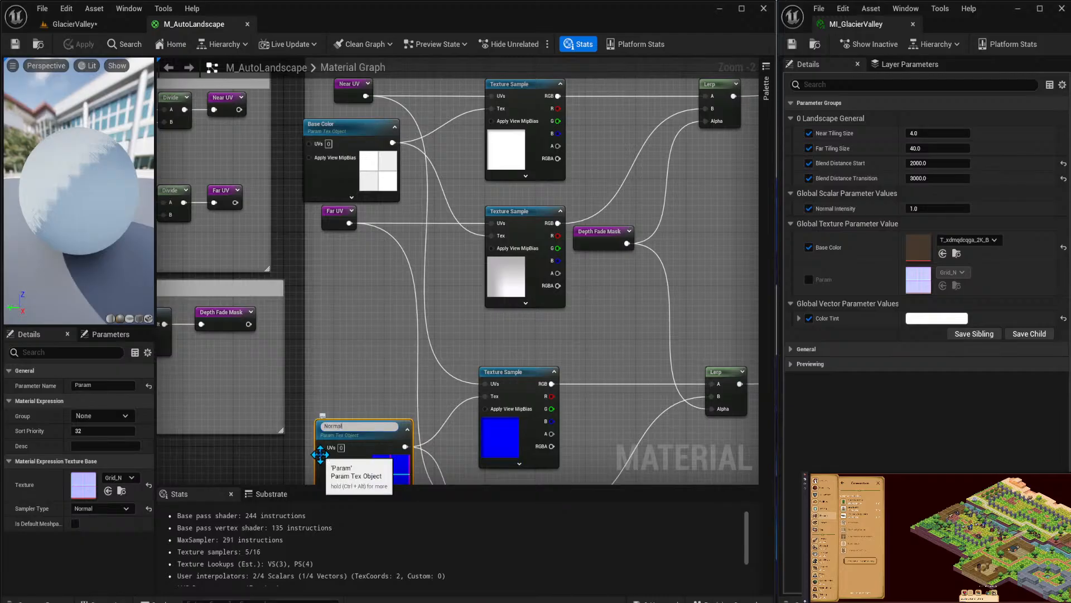
text(Normal)
key(Return)
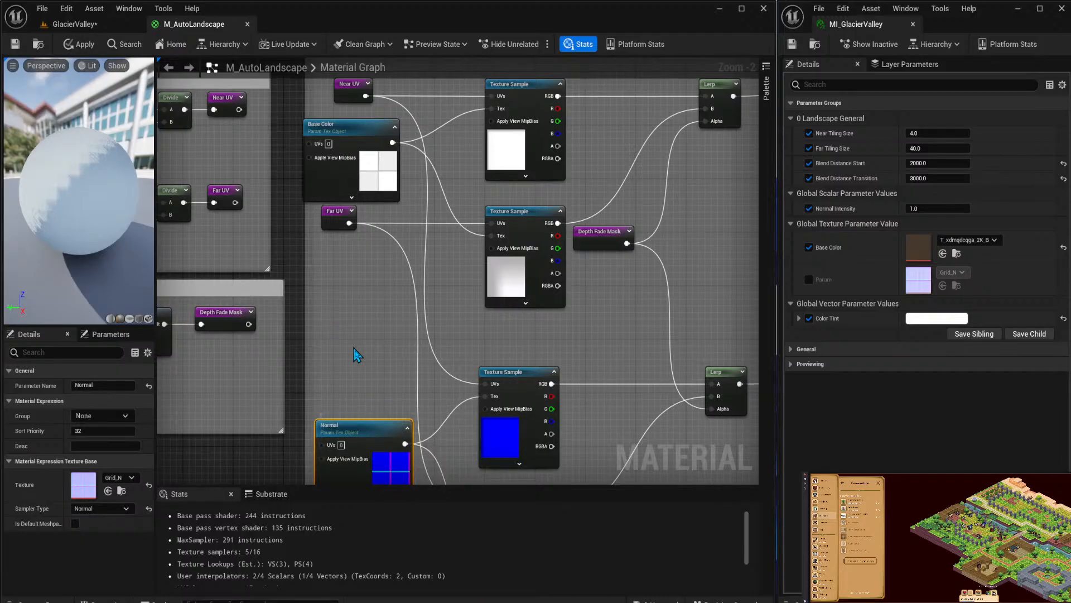
Nudge the Normal texture object node slightly left and apply the material changes.
click(364, 367)
right_drag(386, 307, 371, 265)
drag(358, 389, 351, 389)
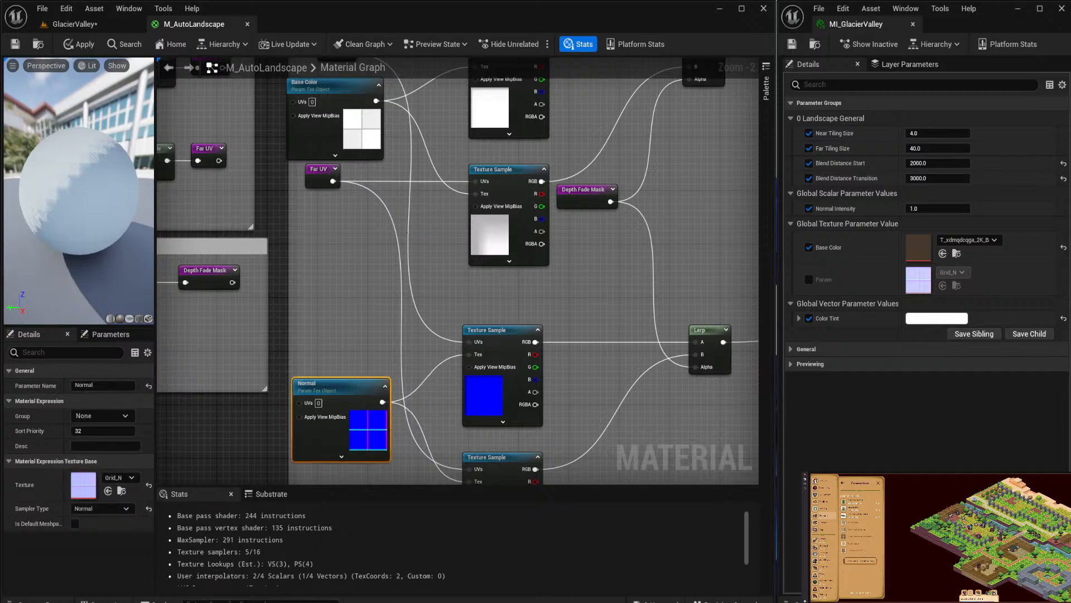
click(78, 44)
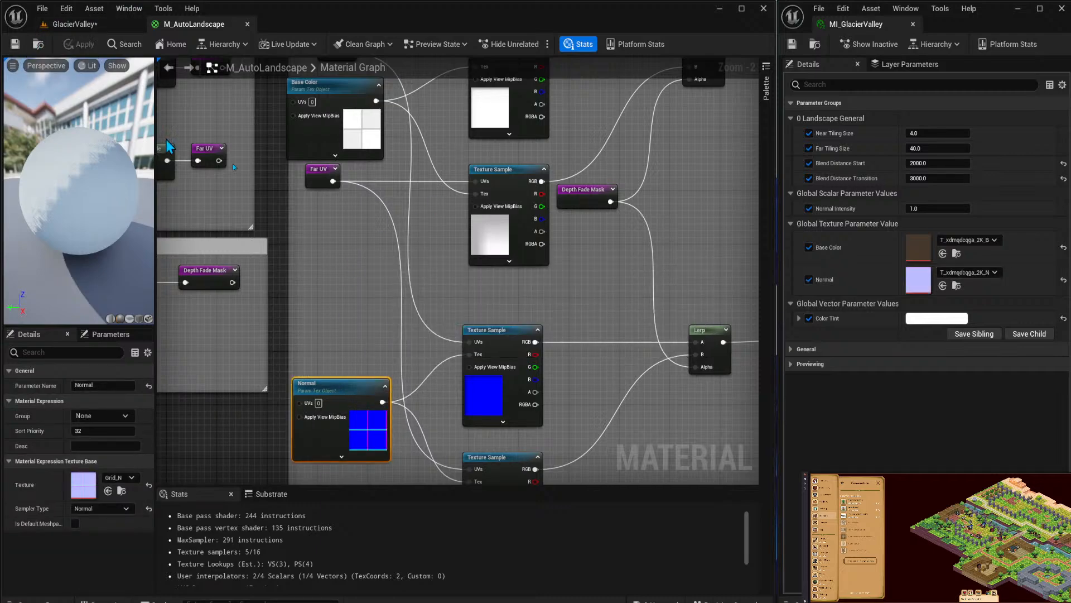
Switch to the GlacierValley level, save it, and glance over the landscape's ground.
right_drag(705, 270, 336, 309)
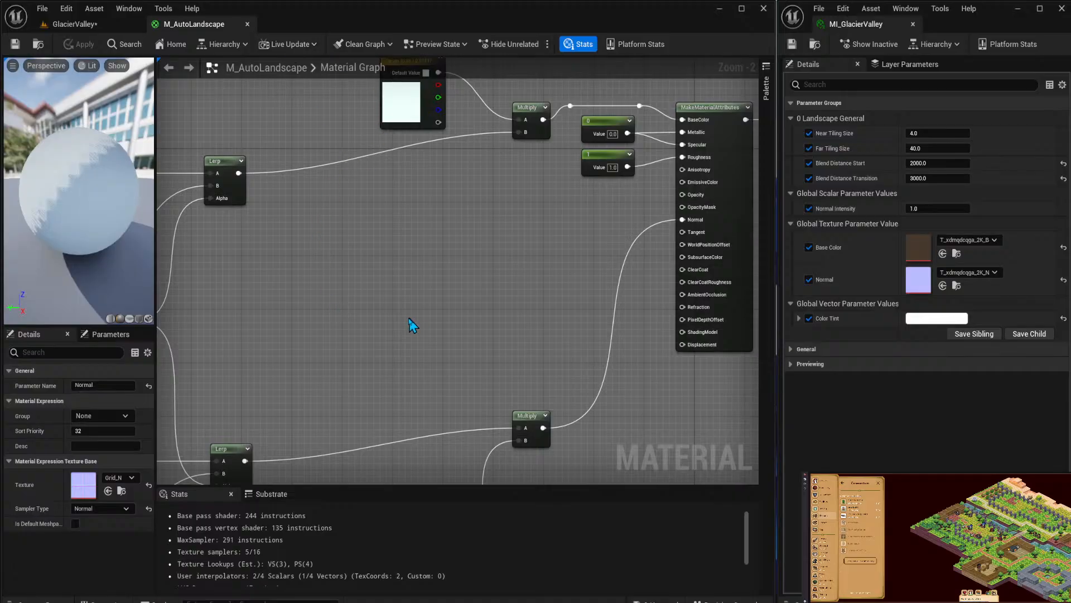
right_drag(411, 318, 584, 191)
click(100, 24)
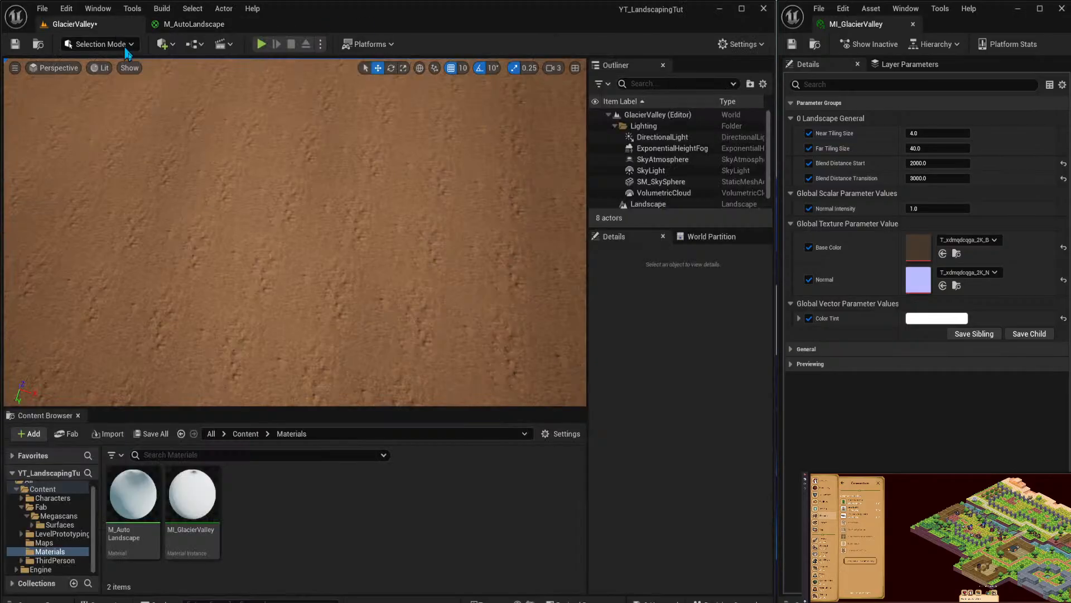
key(ctrl+s)
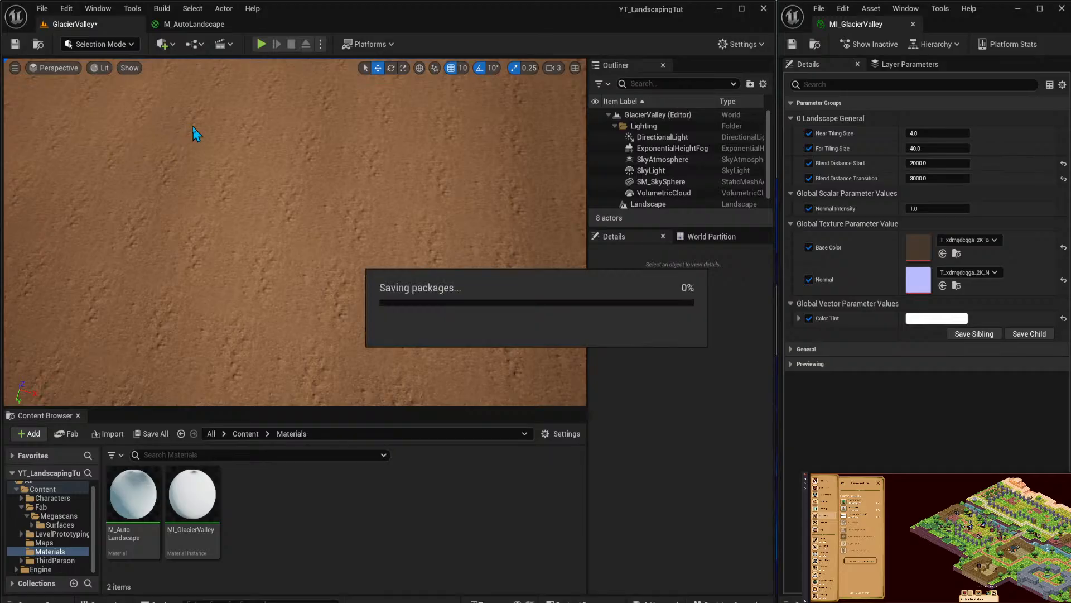
right_drag(295, 231, 303, 192)
Review the M_AutoLandscape graph from the Base Color and Normal texture samples through the Lerp and Multiply nodes to the material attributes.
click(201, 25)
right_drag(288, 106, 487, 214)
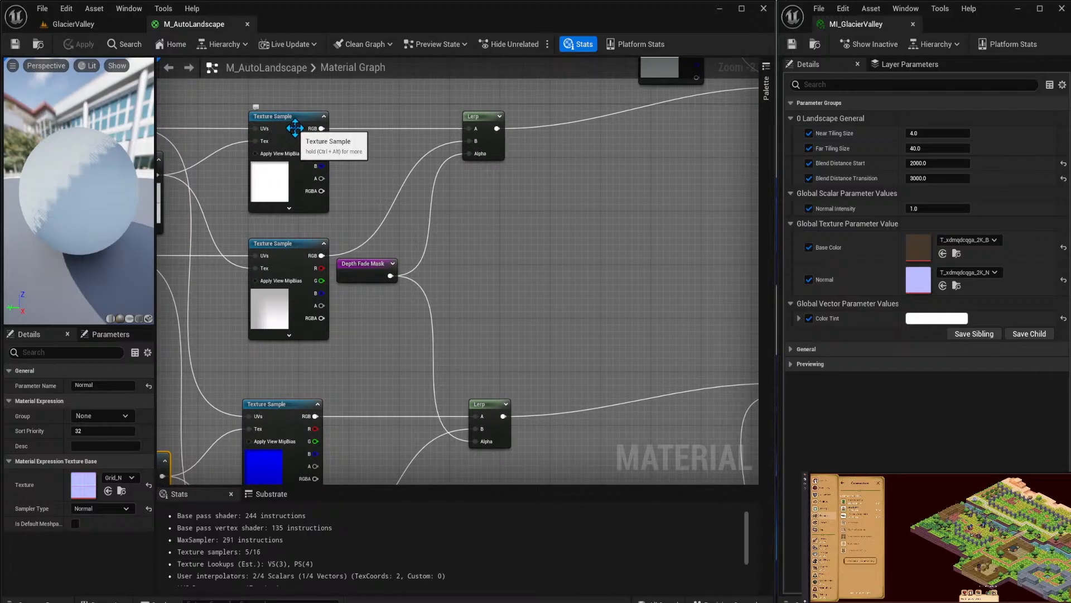
right_drag(509, 269, 487, 59)
right_drag(476, 199, 559, 186)
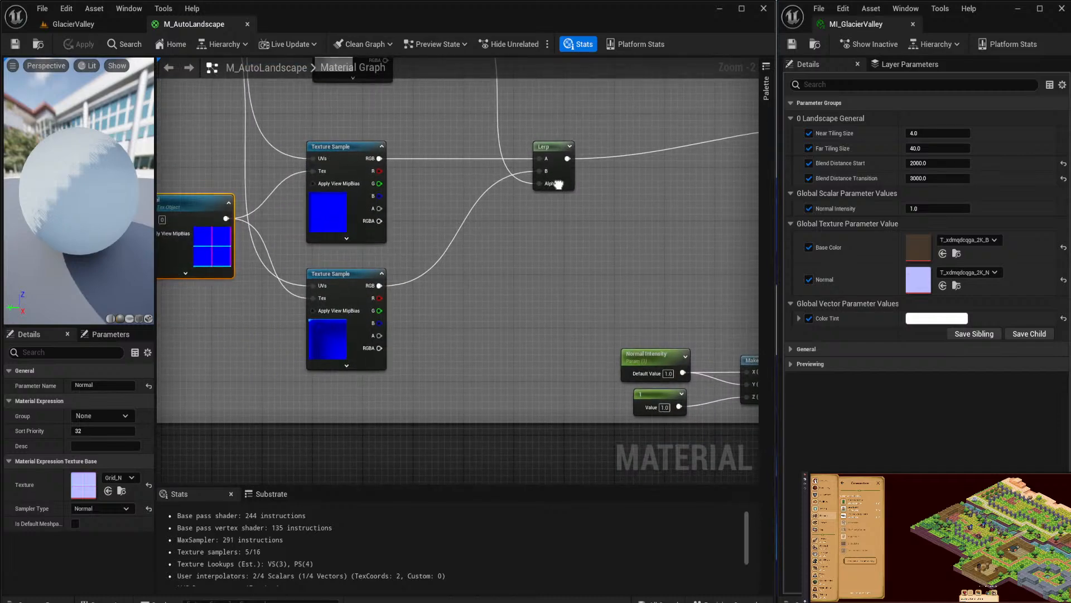
right_drag(631, 249, 390, 355)
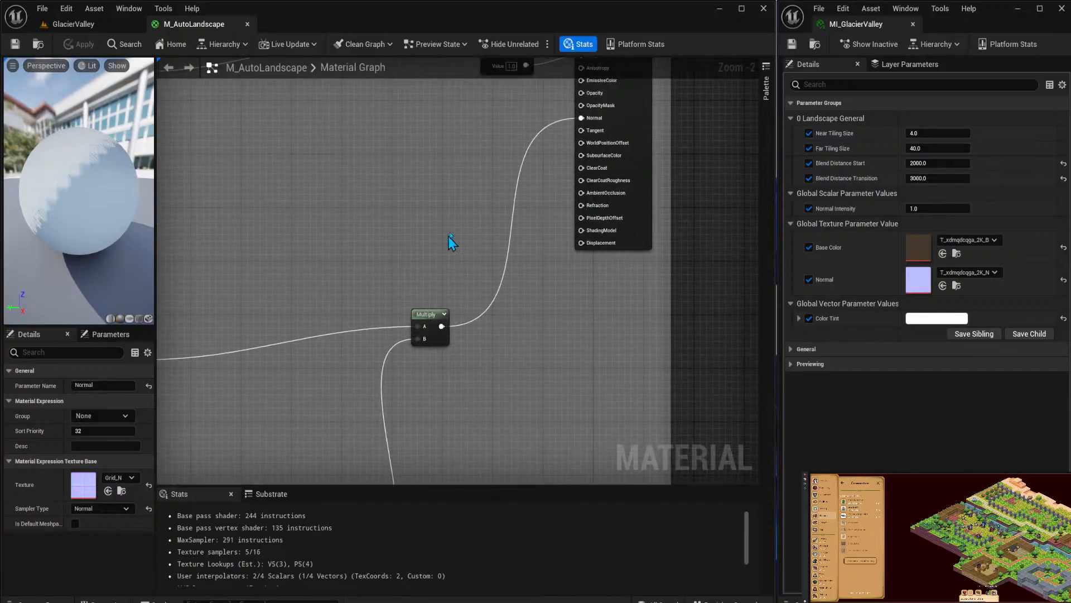
right_drag(448, 229, 627, 438)
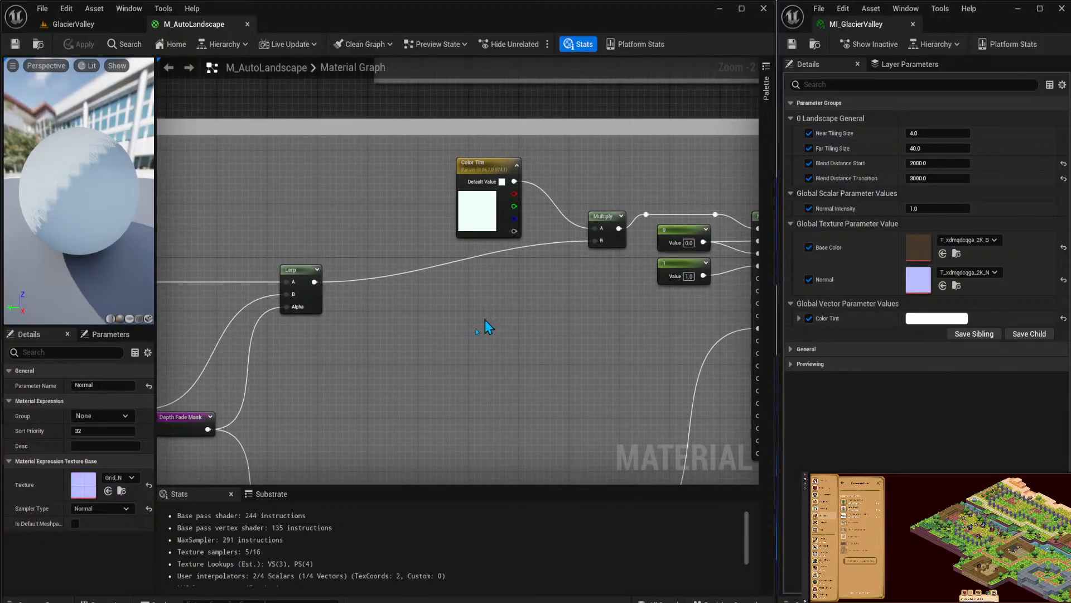
right_drag(465, 368, 594, 301)
scroll(595, 302, down, 6)
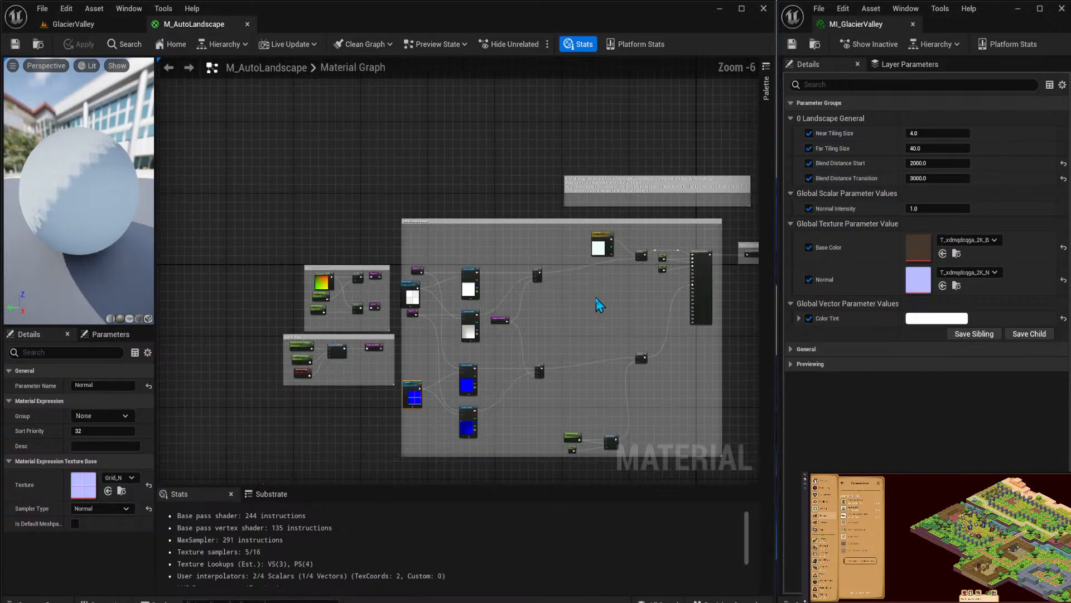
Move the Base Color and Normal Multiply nodes down slightly so each lines up with its Lerp node and the wires run straight.
scroll(599, 304, up, 3)
right_drag(602, 304, 533, 260)
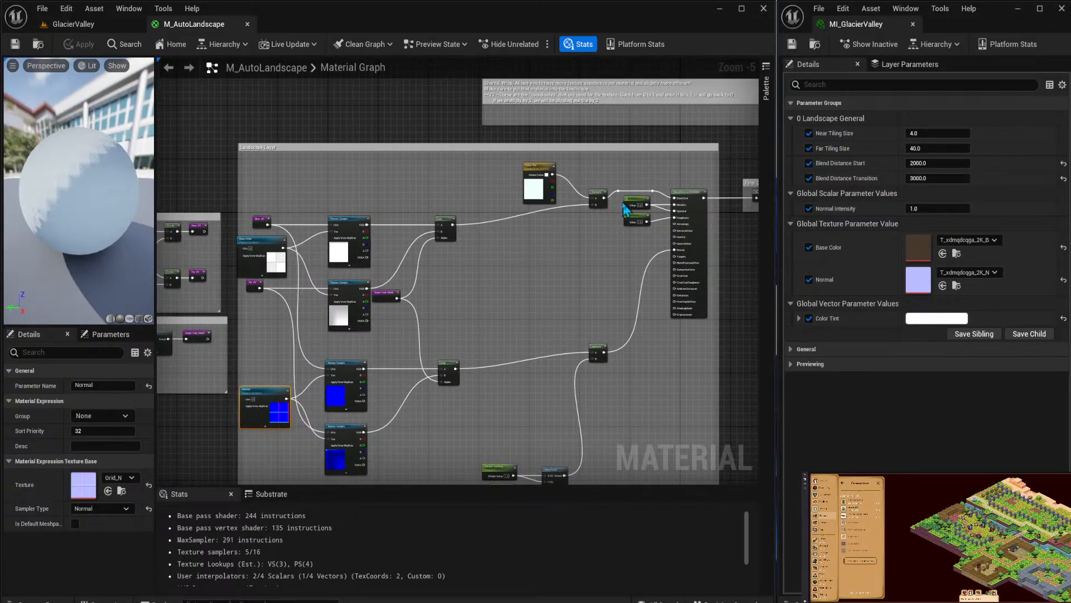
drag(596, 200, 592, 222)
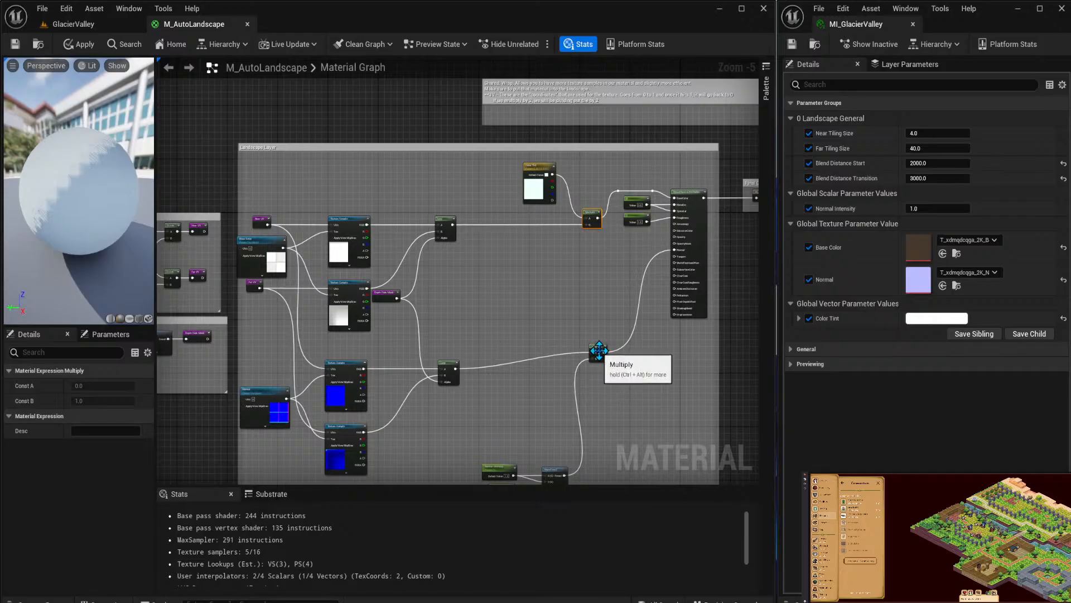
drag(595, 352, 595, 375)
right_drag(626, 456, 601, 383)
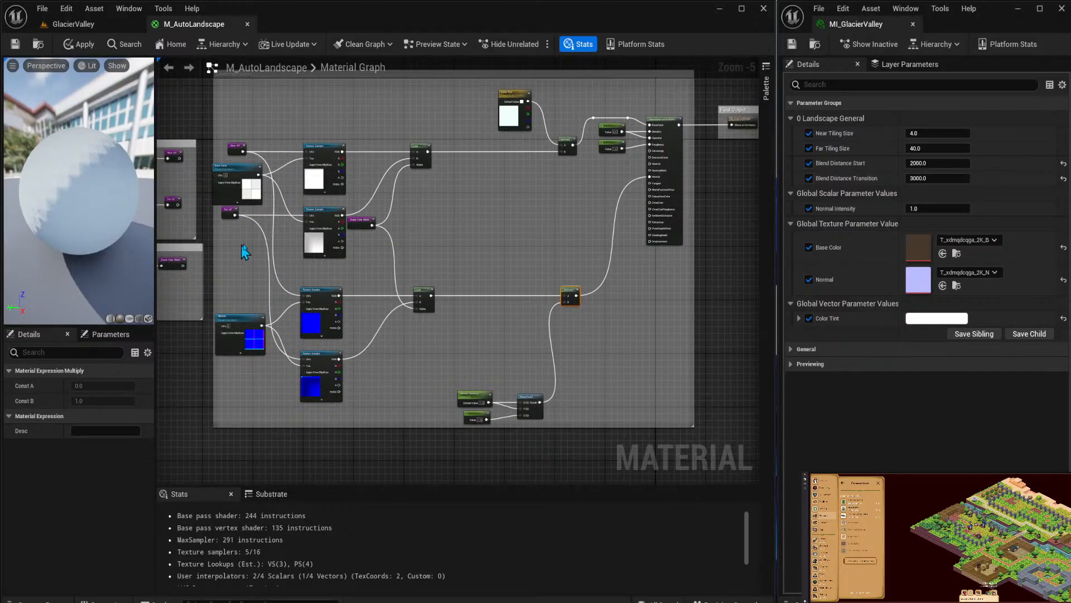
Set the near Base Color texture sample's Sampler Source to Shared: Wrap and read the Shared: Wrap comment above the landscape layer.
right_drag(241, 245, 320, 210)
click(405, 119)
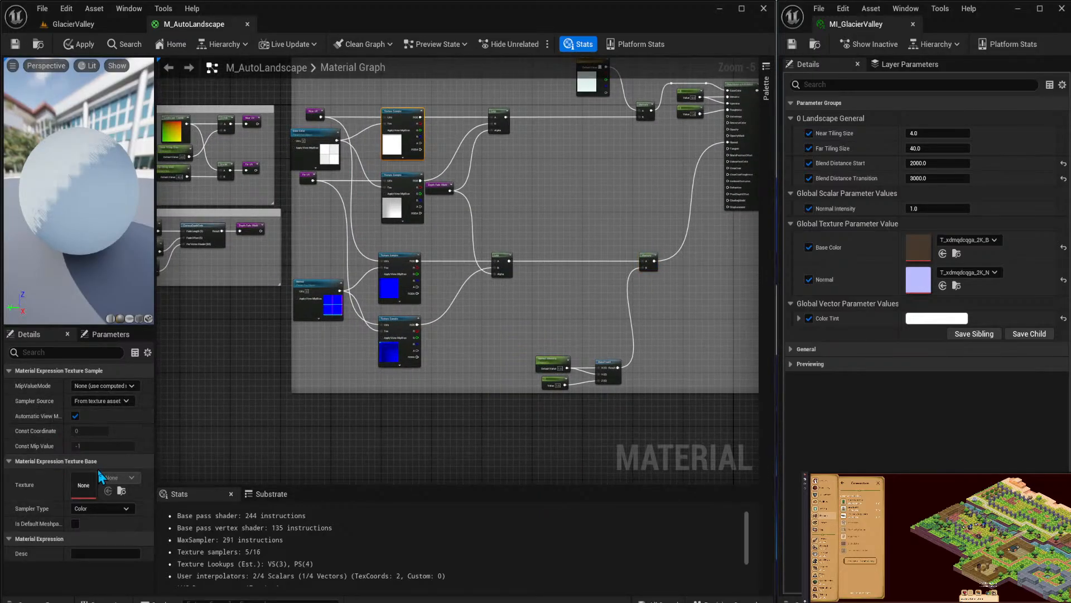
click(105, 402)
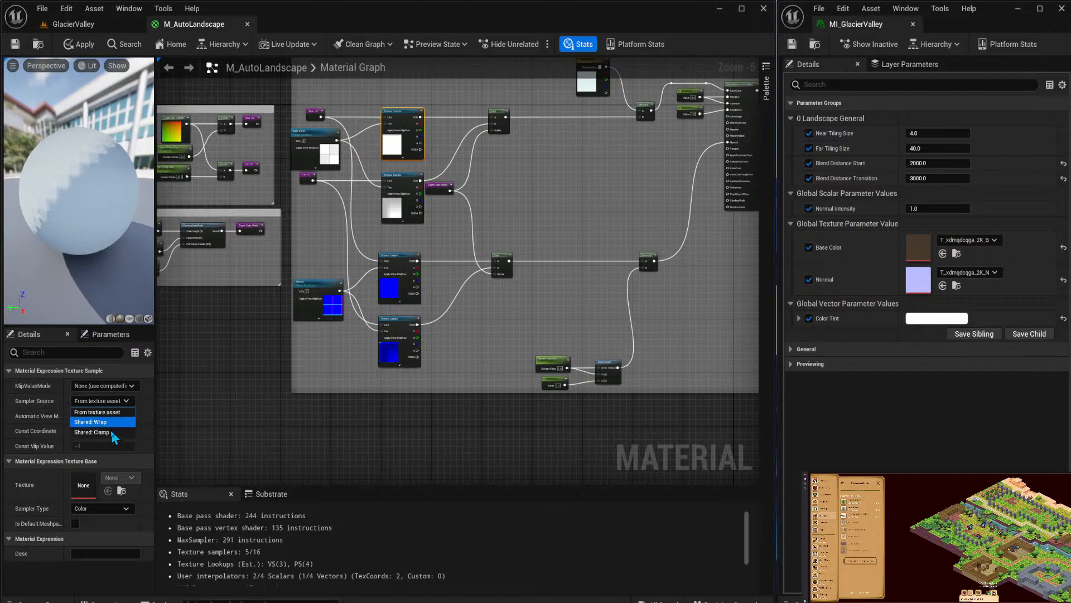
click(110, 424)
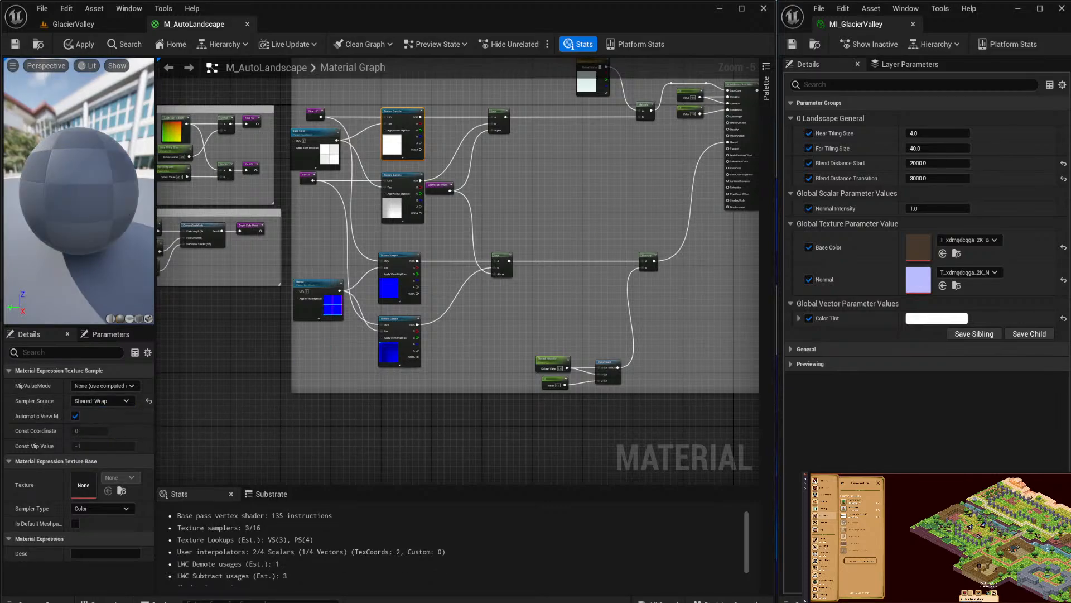
right_drag(624, 116, 502, 384)
scroll(479, 270, up, 2)
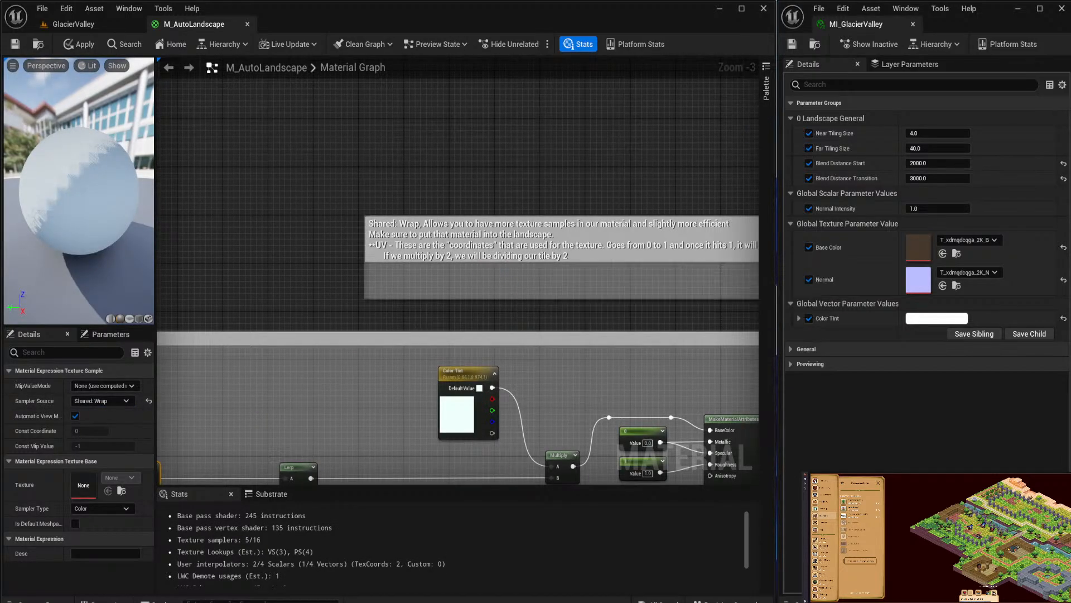
right_drag(473, 270, 354, 249)
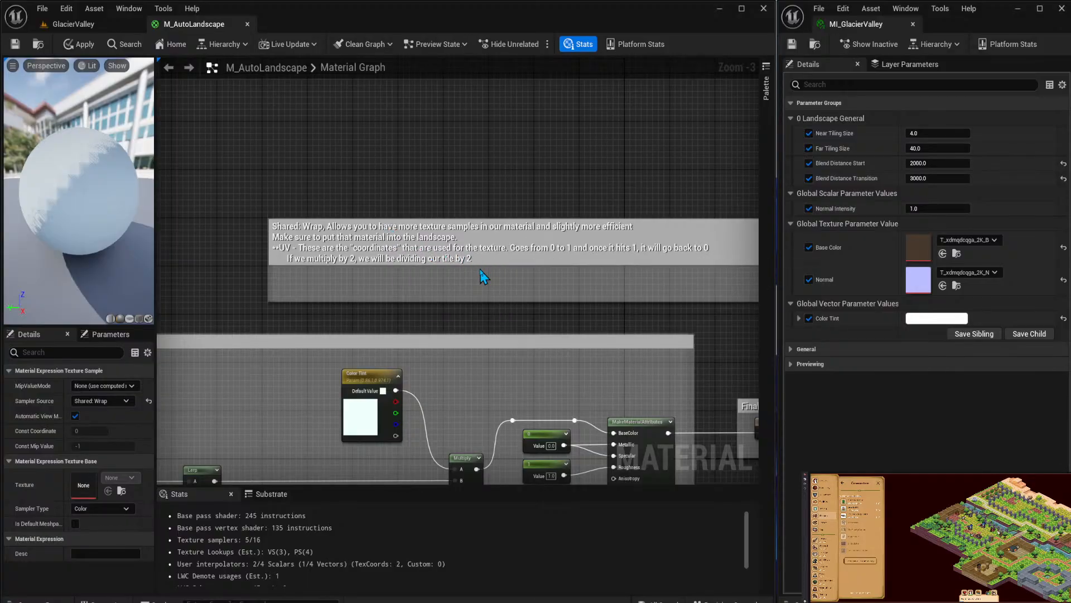
Set the sampler source of the second base color Texture Sample, fed by Far UV, to Shared: Wrap.
right_drag(236, 326, 544, 162)
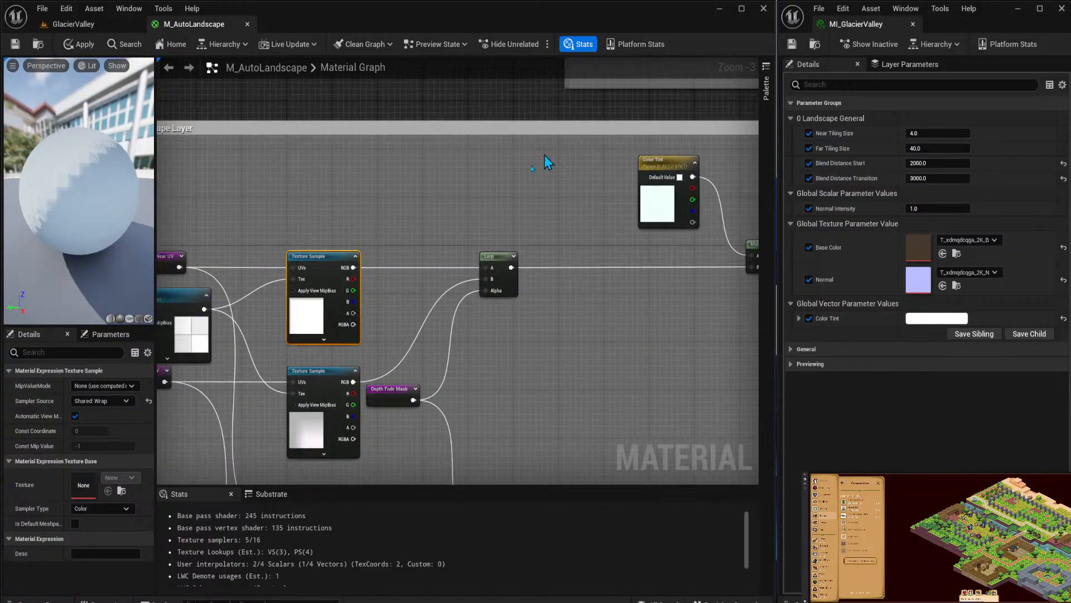
right_drag(281, 428, 439, 279)
click(470, 220)
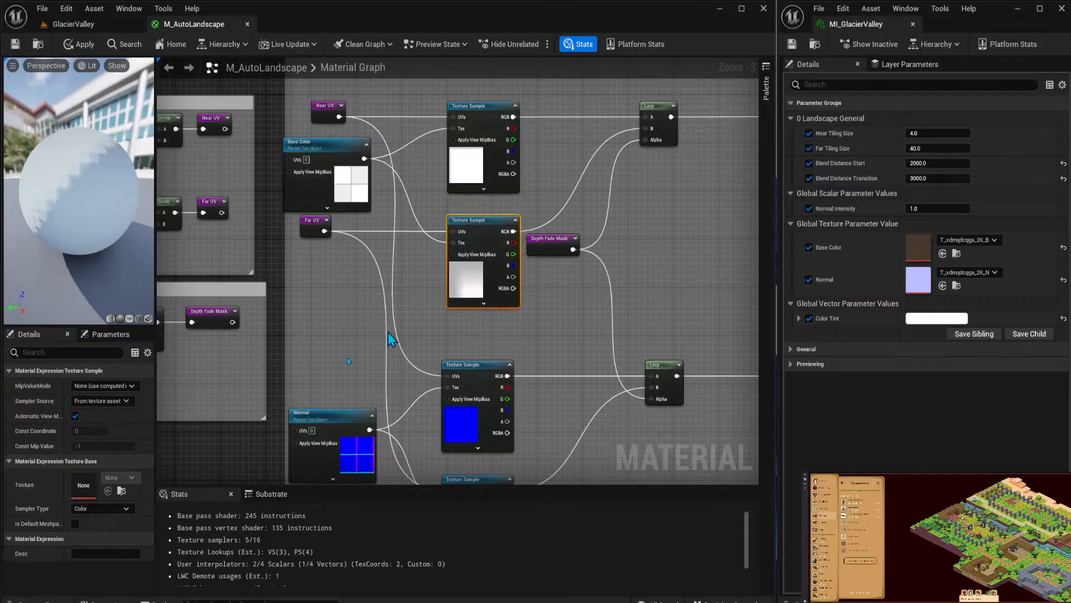
click(100, 401)
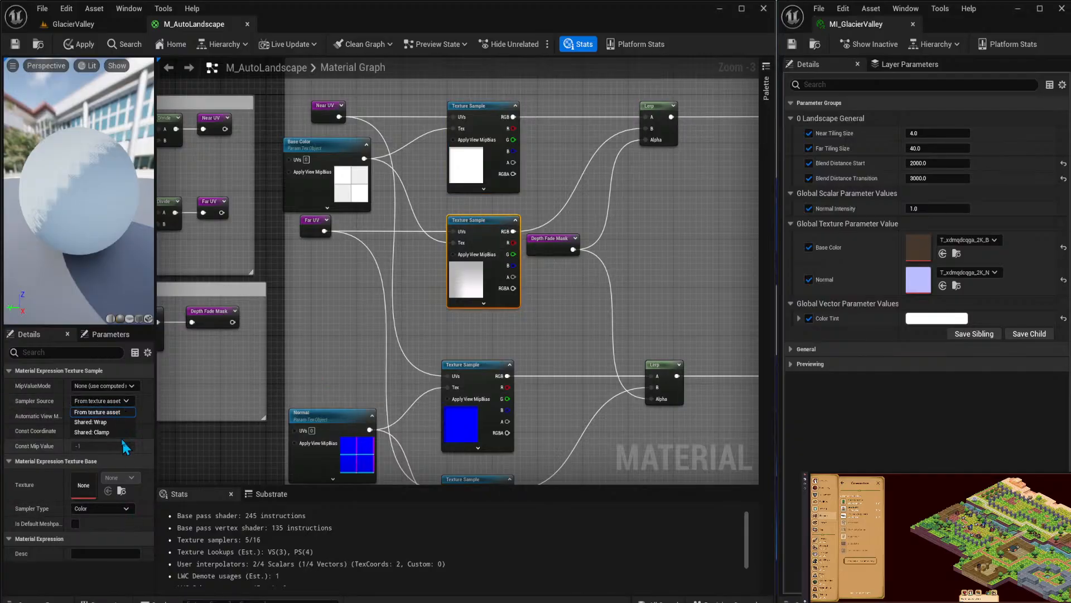
click(114, 423)
Set the sampler source of both normal Texture Samples to Shared: Wrap.
right_drag(419, 339, 421, 281)
click(477, 305)
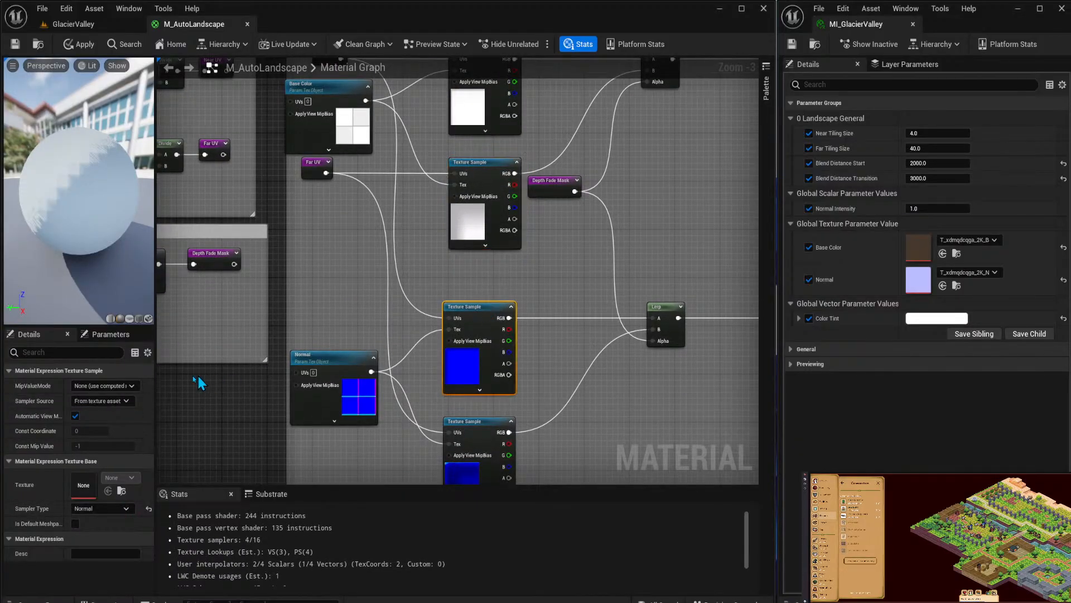
click(100, 400)
click(106, 422)
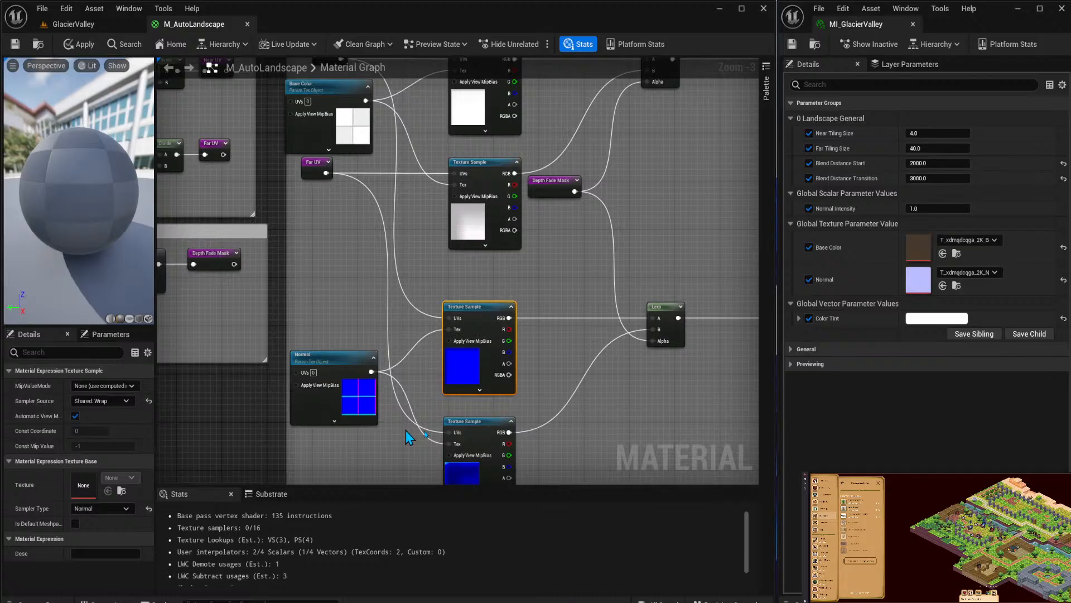
click(484, 433)
click(100, 400)
click(106, 423)
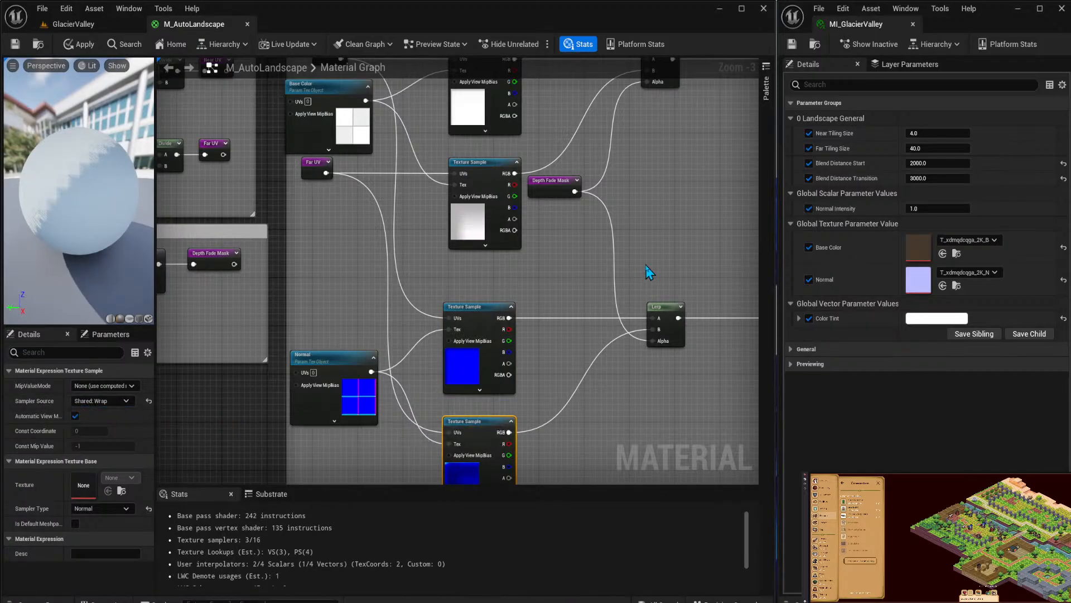
Apply the M_AutoLandscape material changes and return to the GlacierValley level.
right_drag(610, 229, 578, 226)
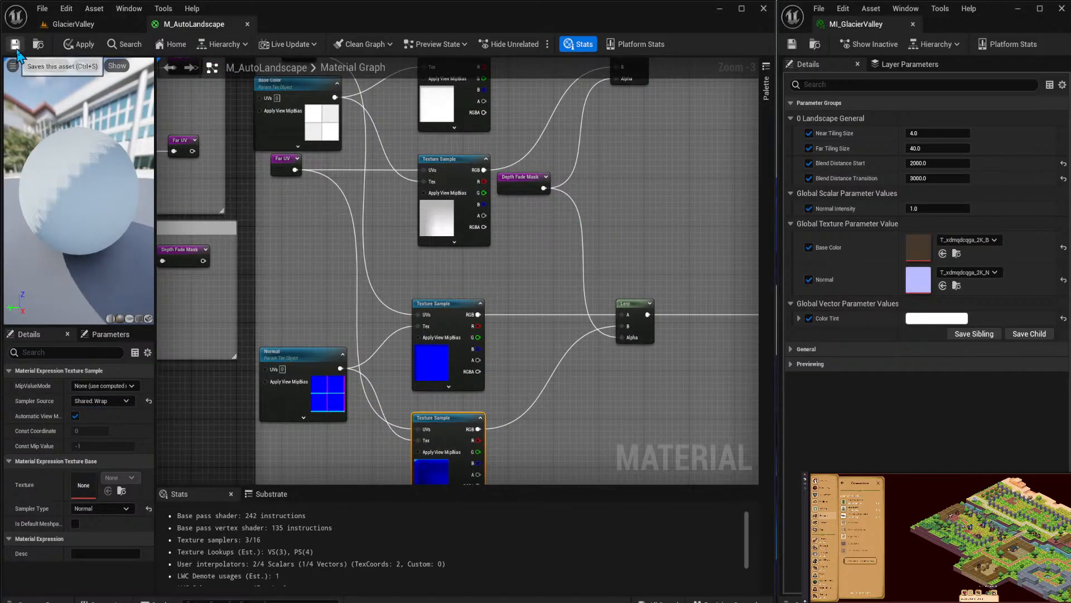
click(73, 39)
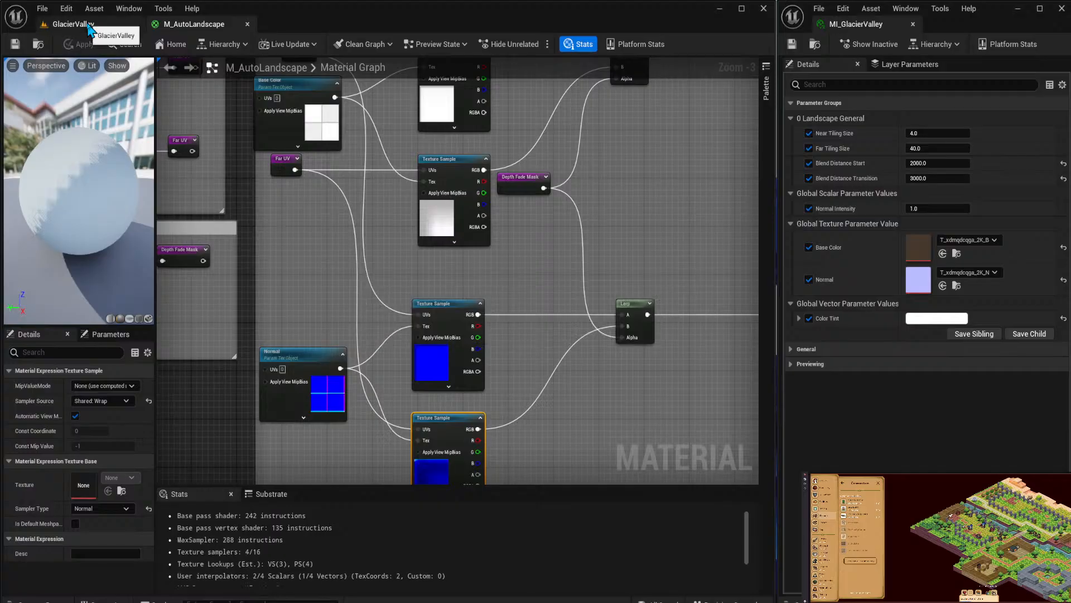
click(88, 27)
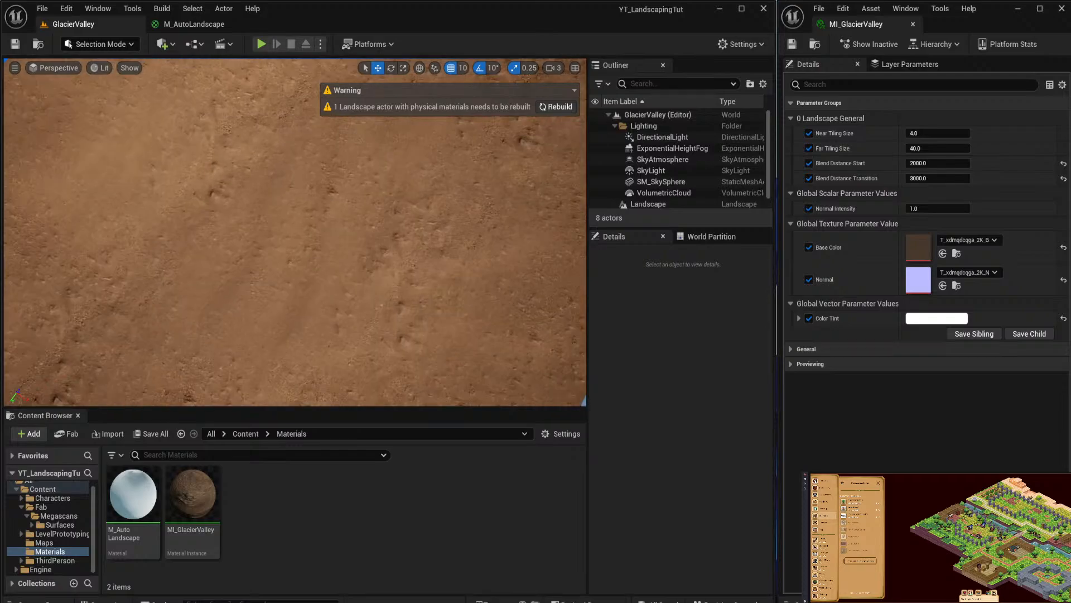
Rebuild the landscape's physical materials and look over the terrain and mountains in the level.
right_drag(295, 232, 363, 167)
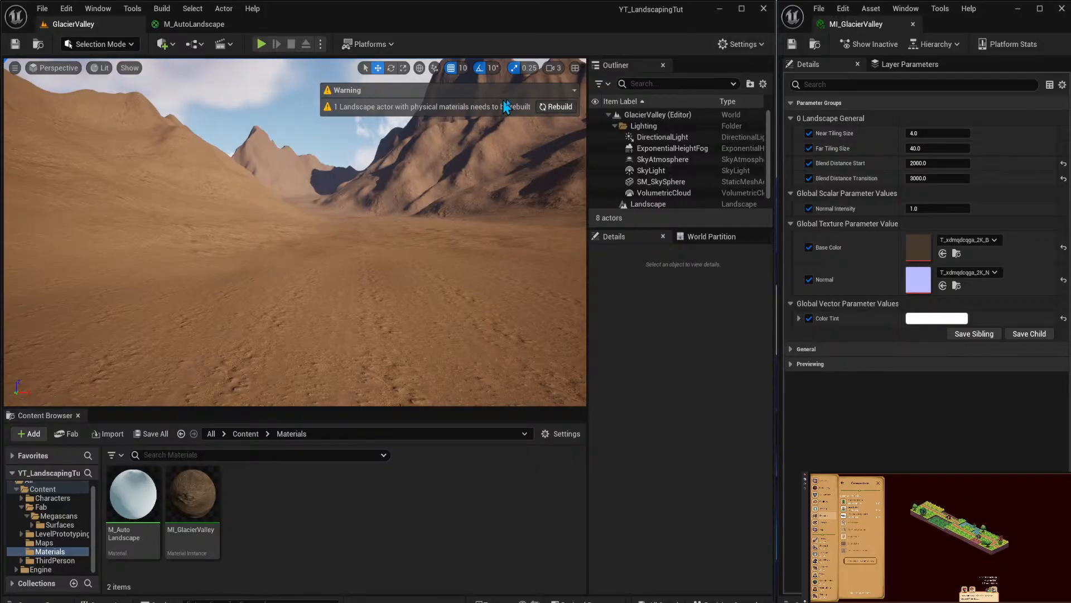
click(558, 107)
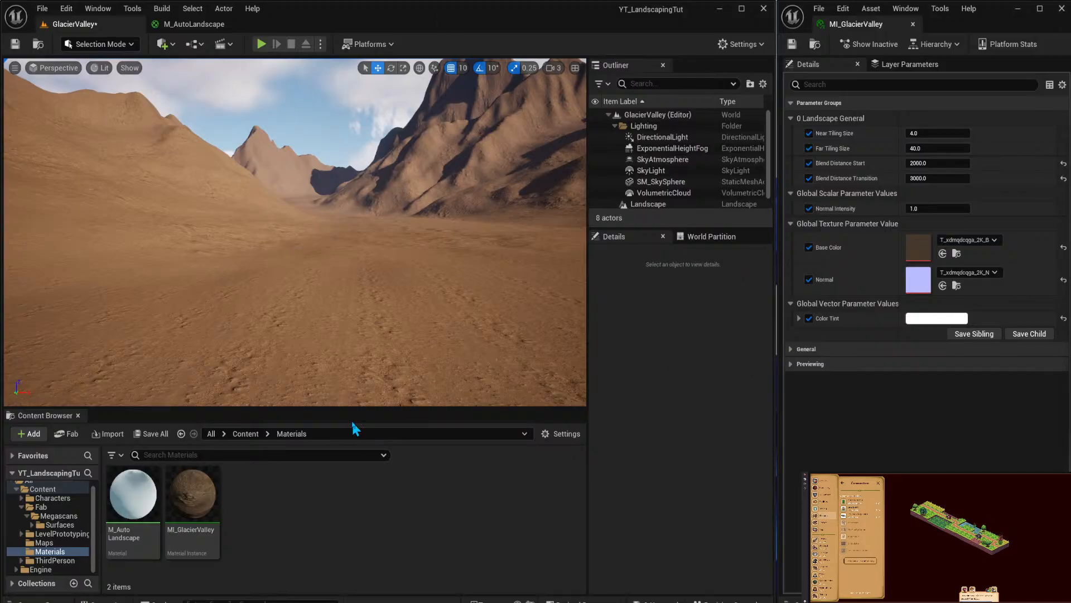
right_drag(412, 307, 72, 299)
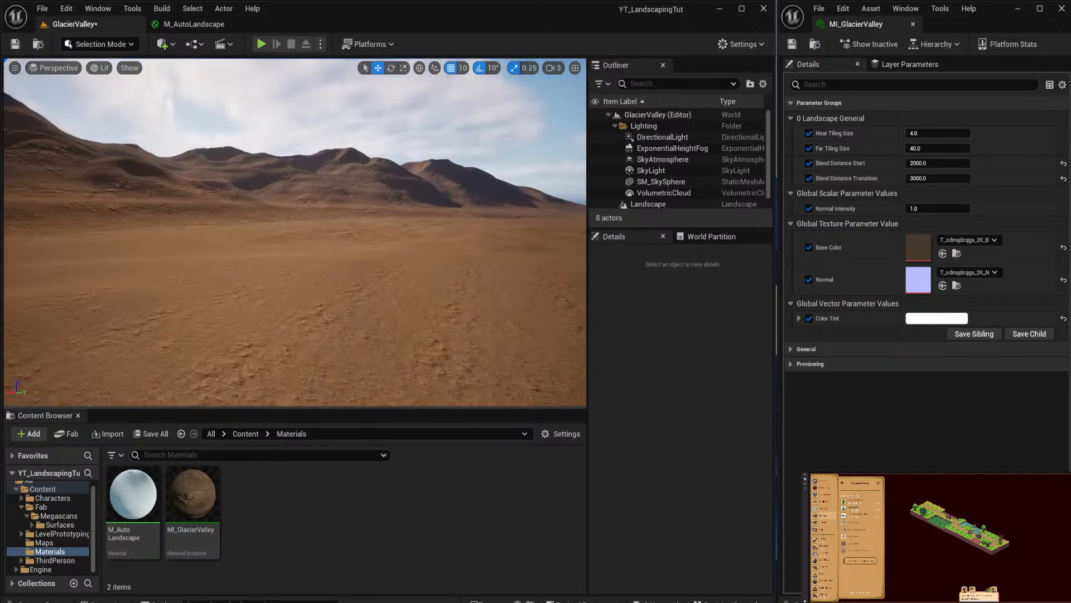
right_drag(294, 231, 234, 233)
key(w)
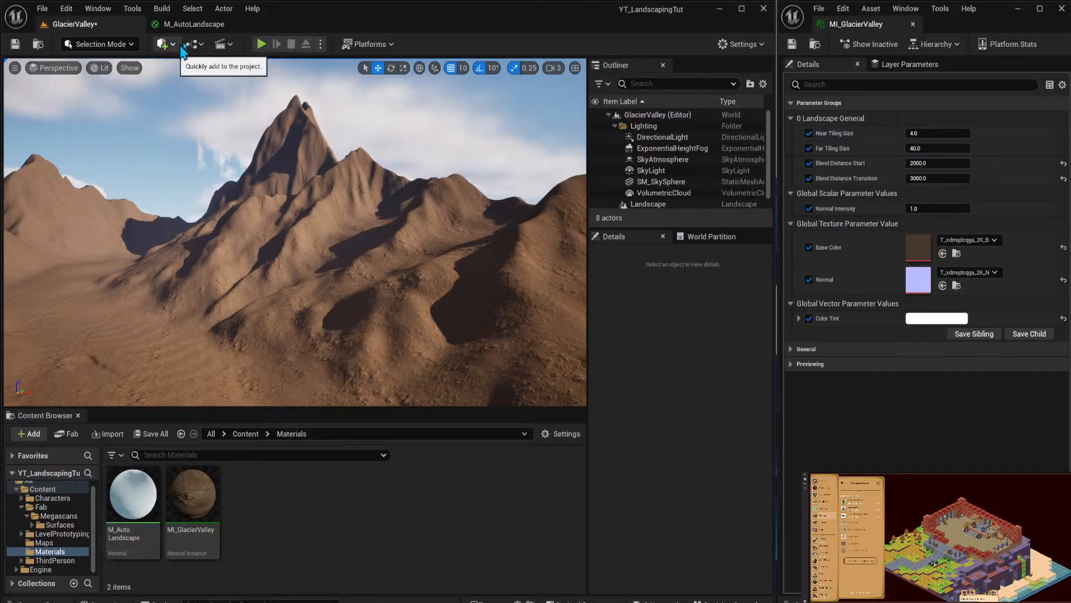
In the M_AutoLandscape graph, move the Normal Intensity, constant and MakeFloat3 nodes together to just below the normal Lerp.
click(201, 24)
right_drag(570, 255, 253, 260)
right_drag(501, 140, 421, 298)
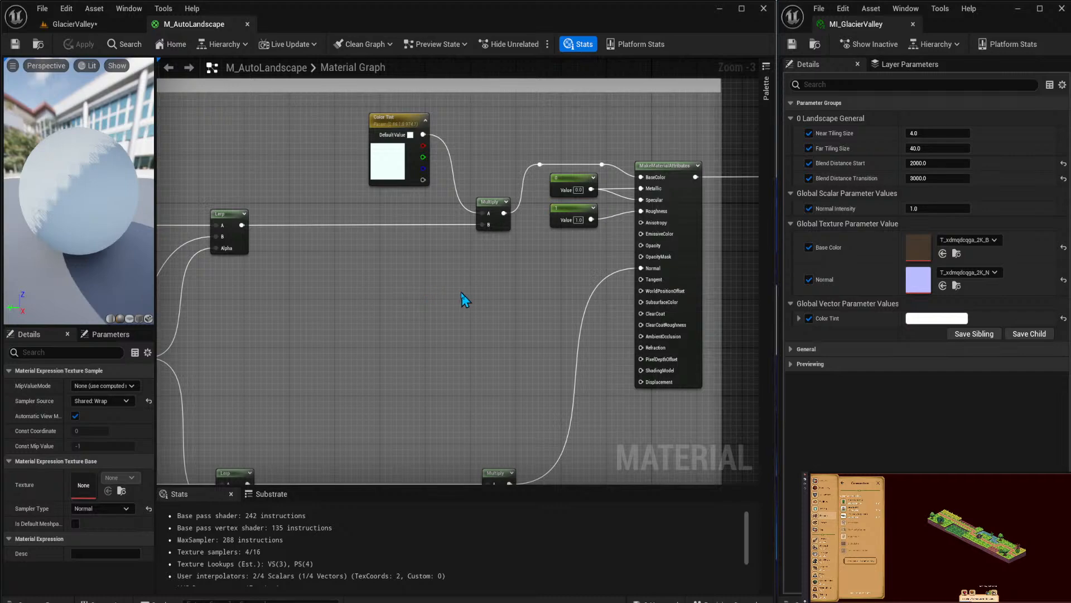
scroll(502, 295, down, 3)
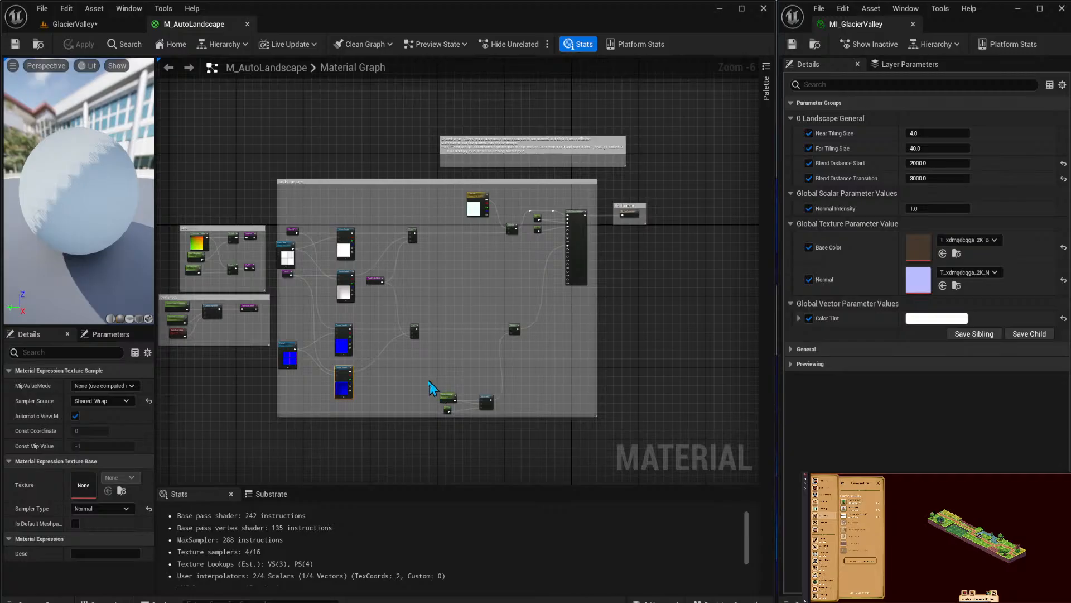
drag(433, 388, 443, 365)
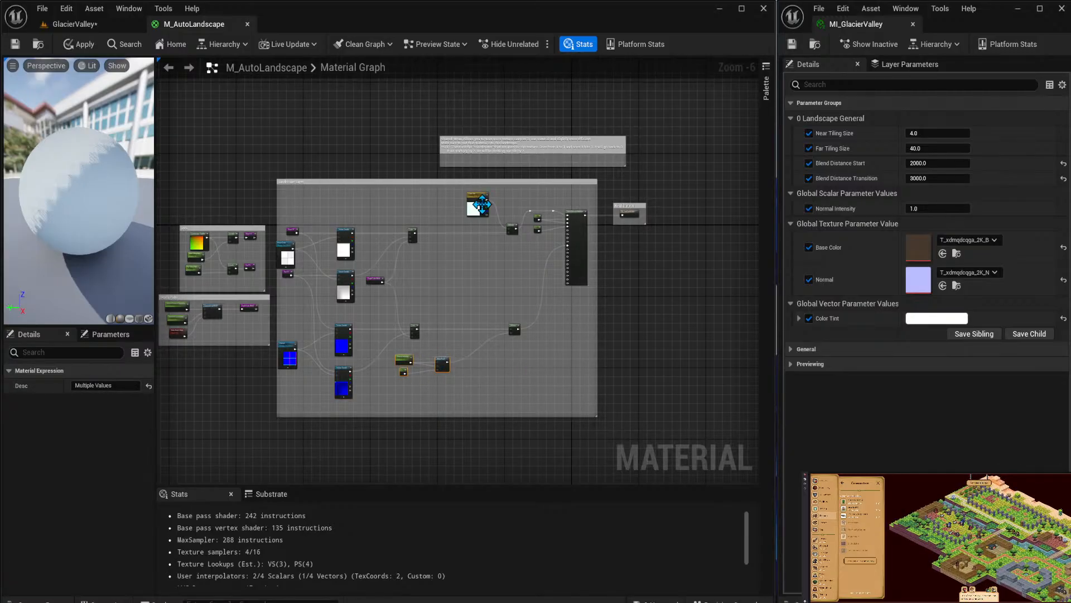
Shift the Near UV node slightly left so it sits above the Base Color texture object.
drag(465, 190, 582, 372)
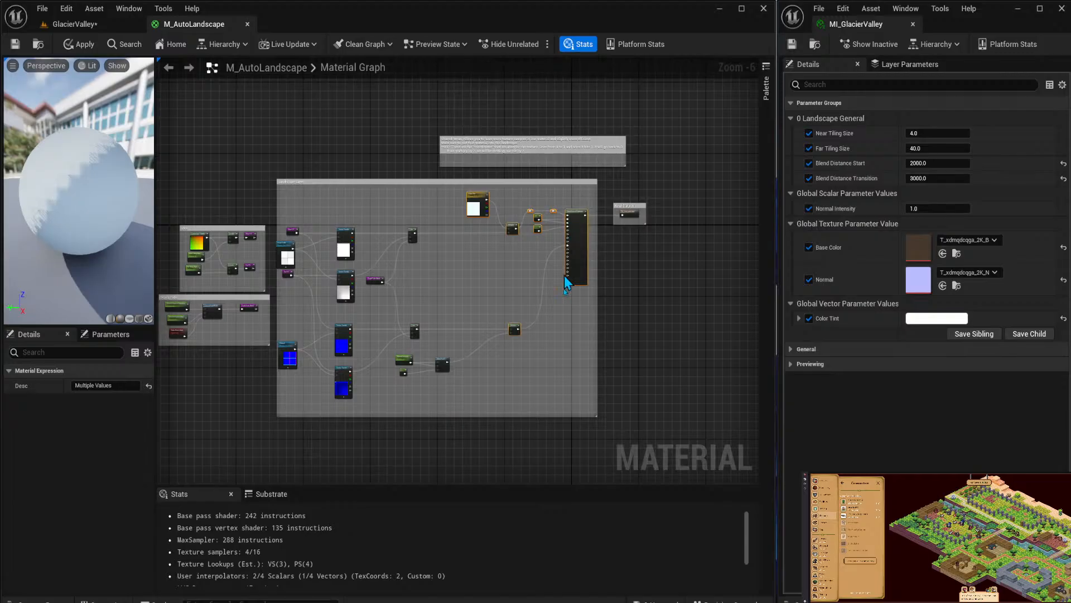
click(576, 355)
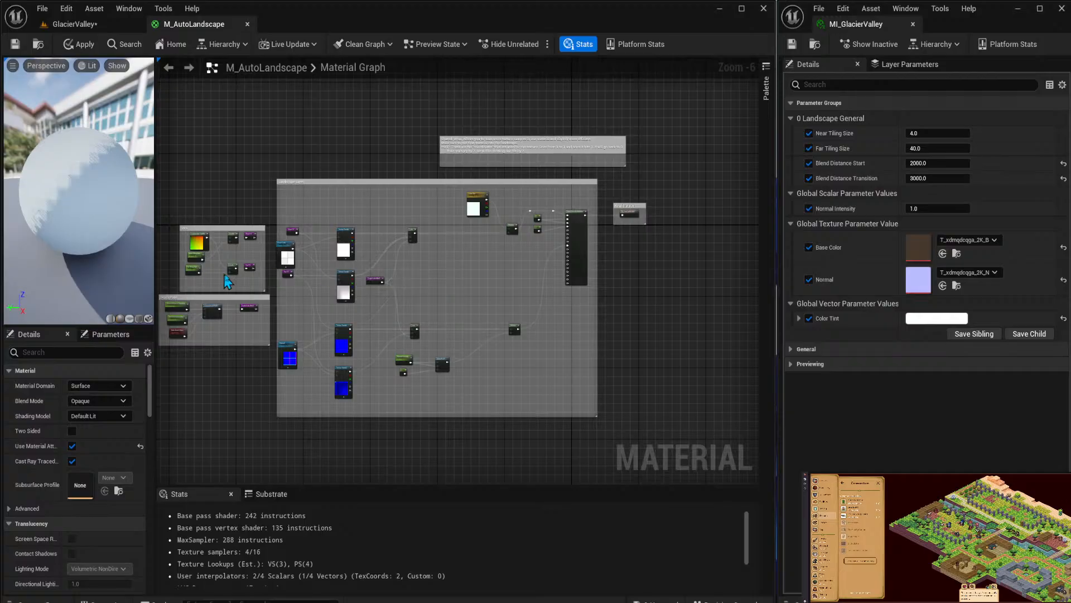
scroll(286, 235, up, 3)
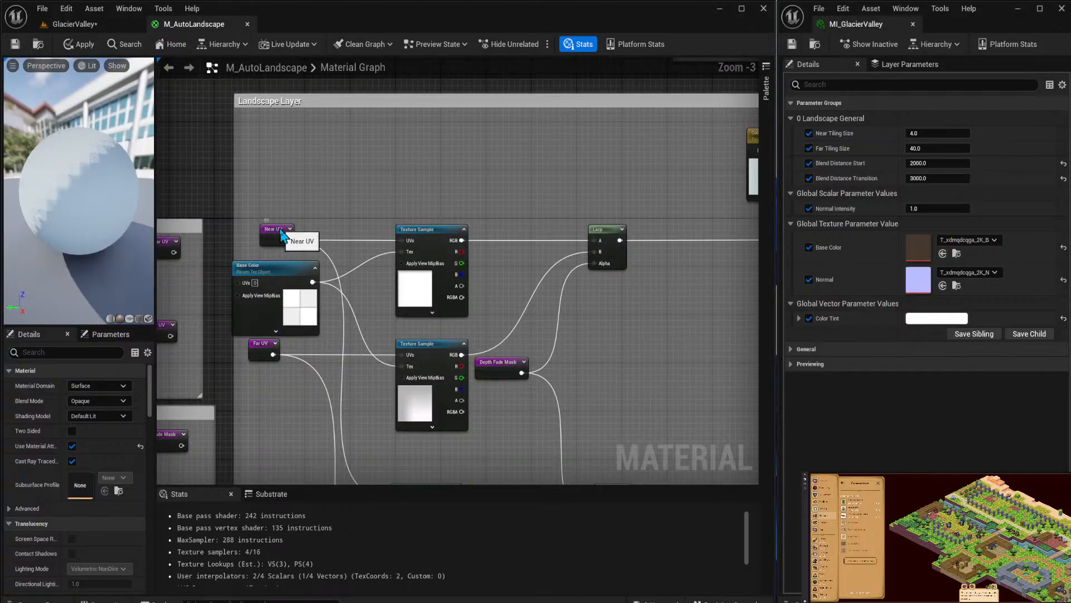
drag(287, 229, 269, 231)
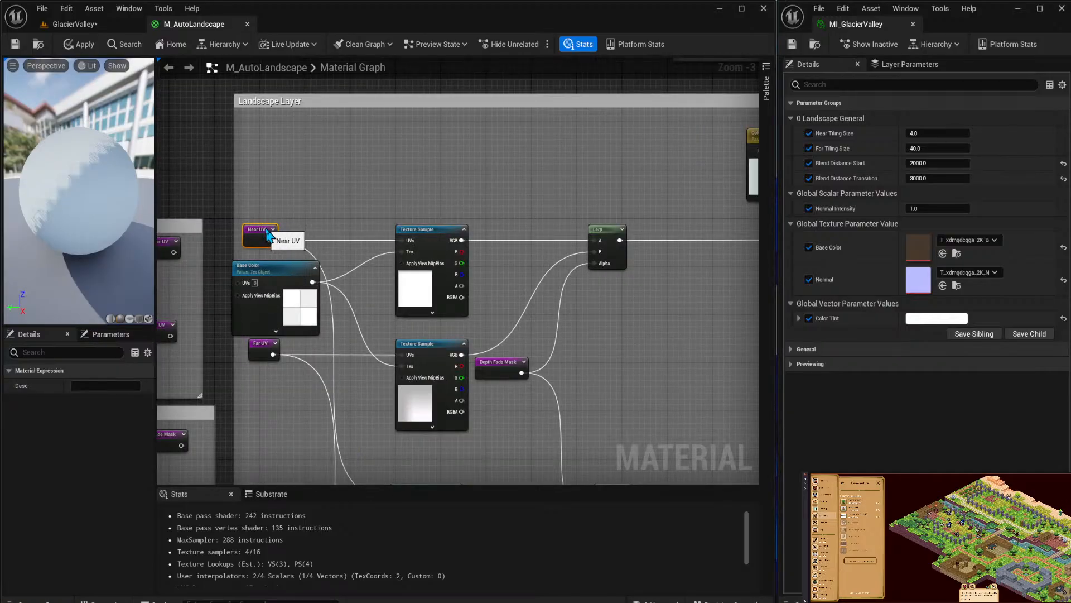
Collapse the Texture Samples, Lerps, Multiplies, constants, MakeFloat3 and MakeMaterialAttributes into a material function, excluding the parameters and named reroutes.
scroll(388, 225, down, 2)
right_drag(541, 266, 434, 254)
scroll(433, 254, down, 1)
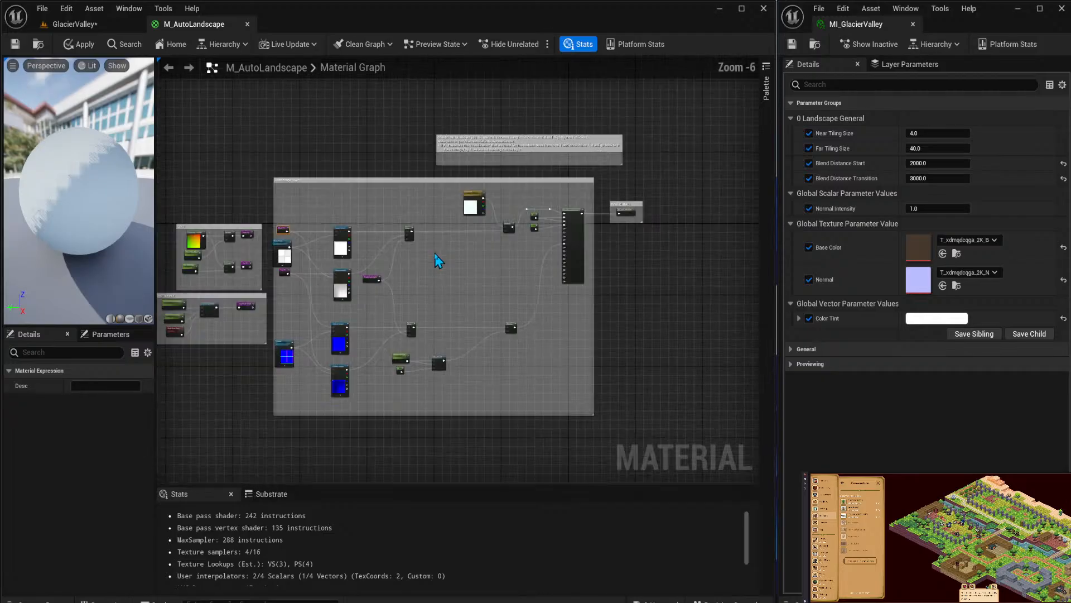
drag(332, 184, 585, 415)
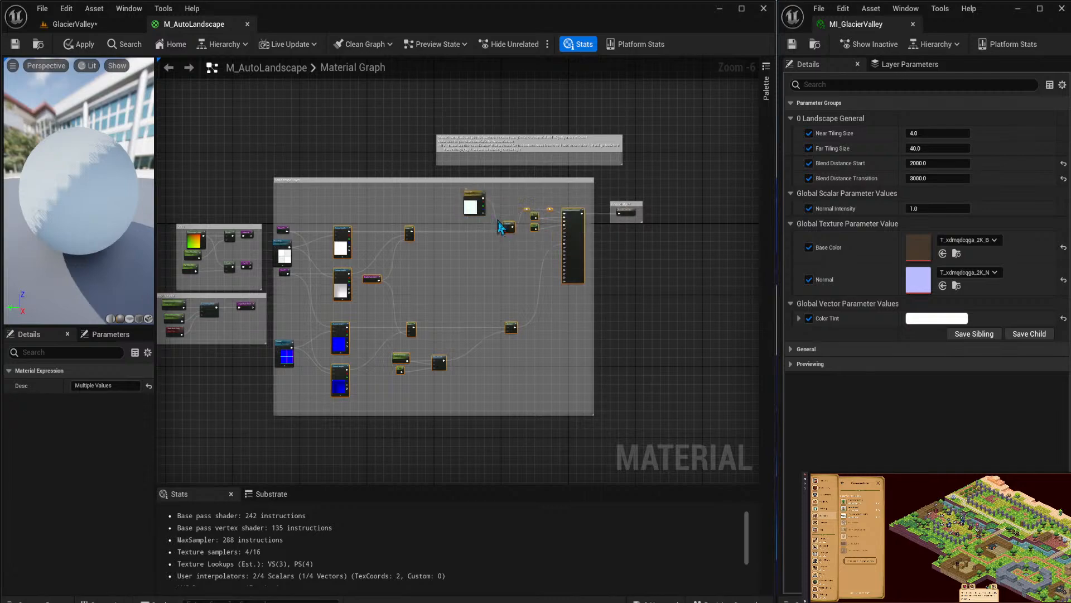
scroll(505, 242, up, 2)
right_drag(439, 297, 528, 193)
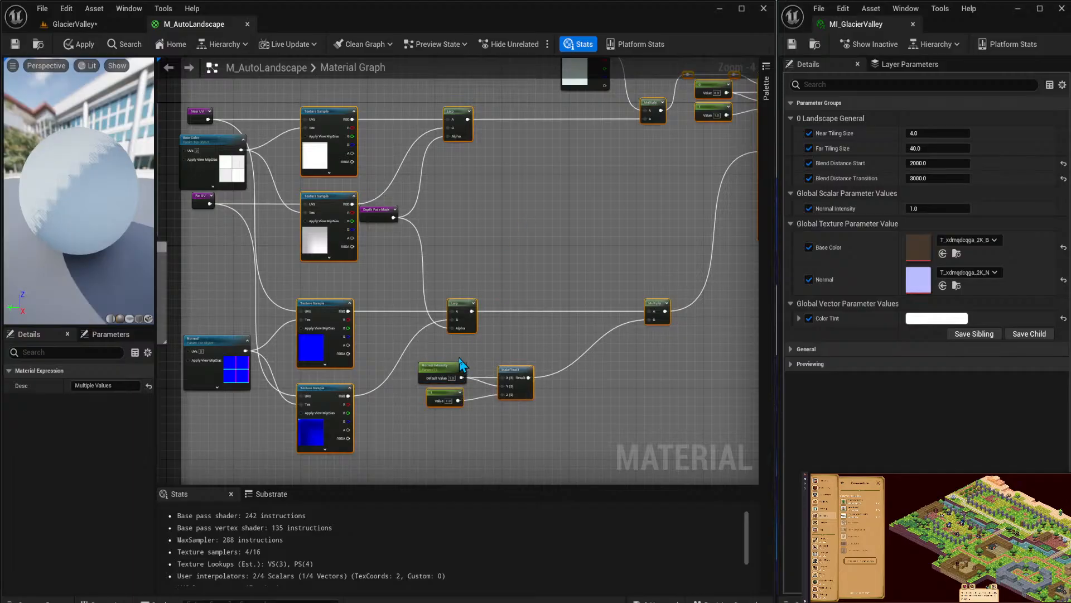
right_drag(461, 365, 603, 337)
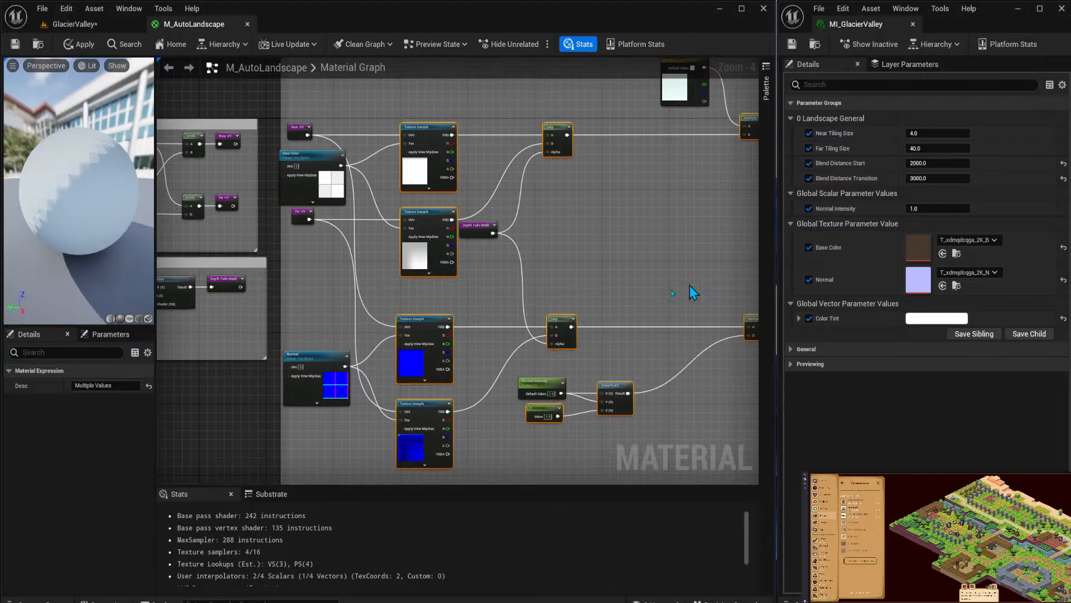
right_drag(650, 220, 473, 213)
right_drag(521, 164, 598, 207)
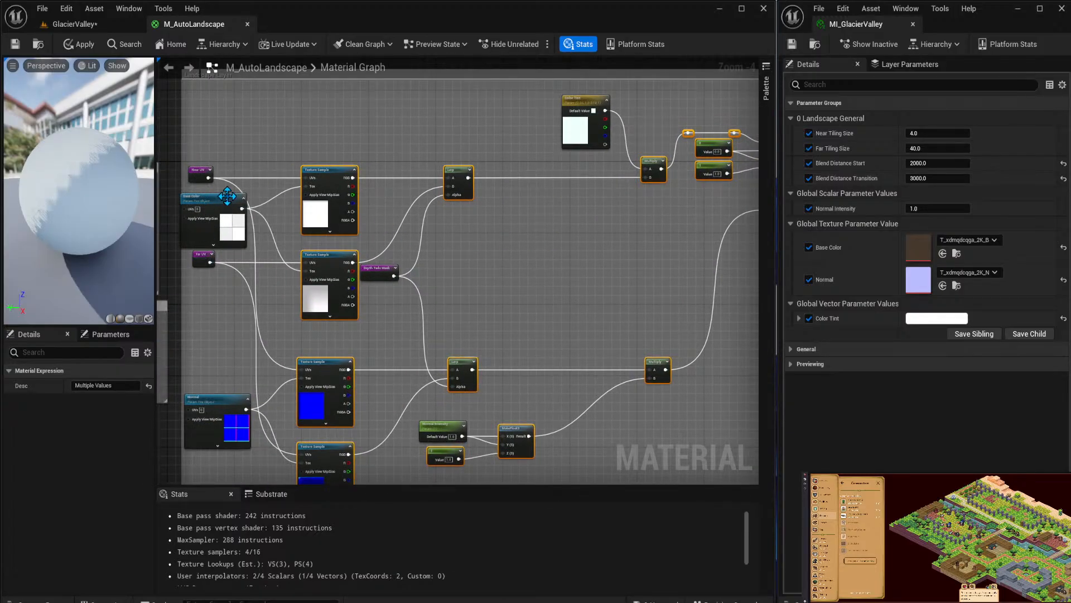
right_drag(634, 309, 534, 298)
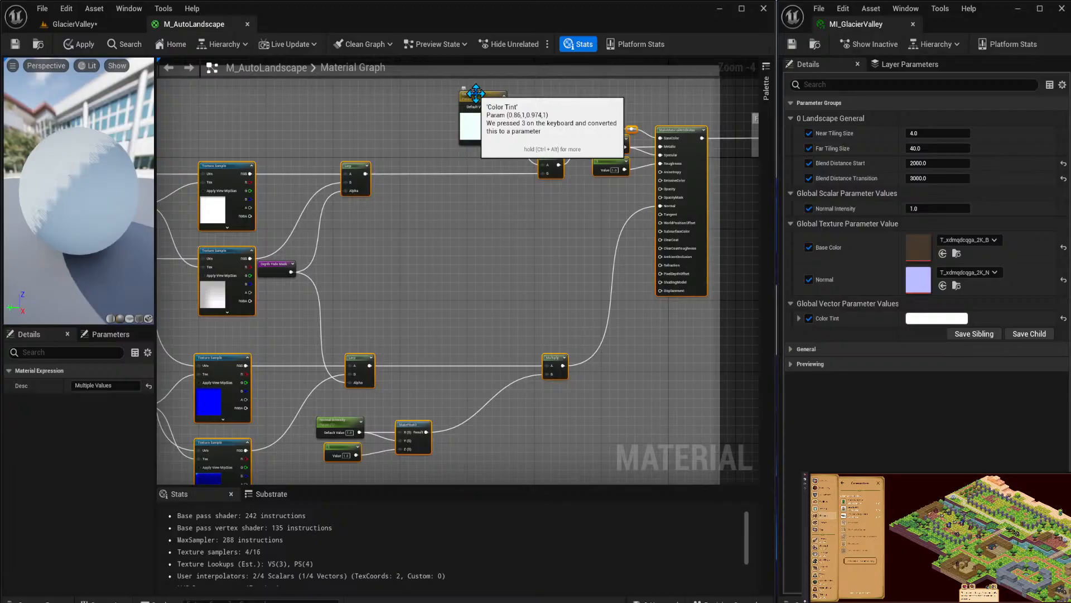
right_click(690, 134)
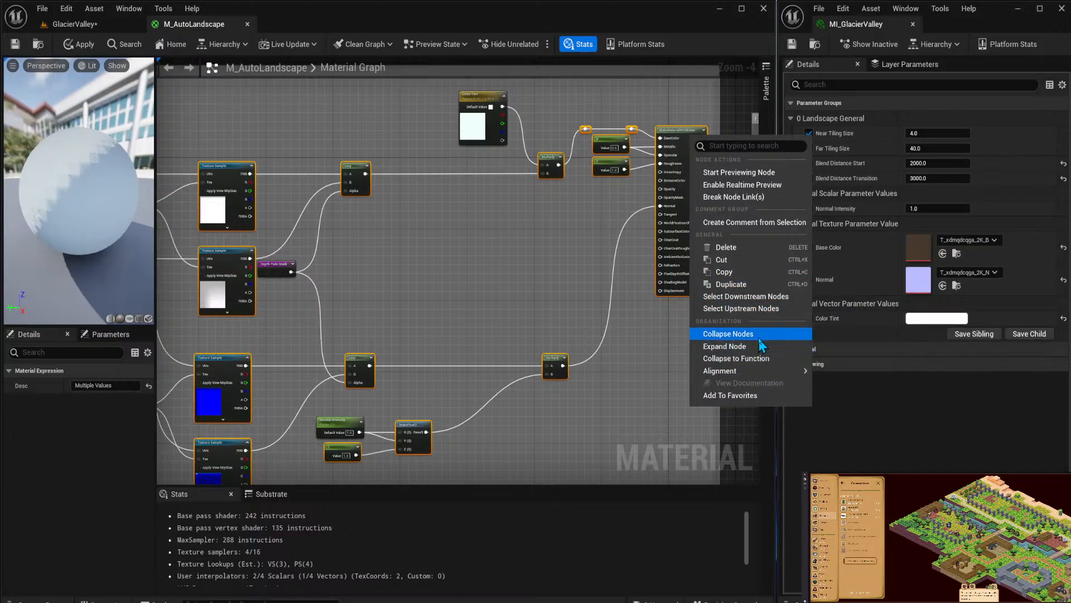
click(763, 359)
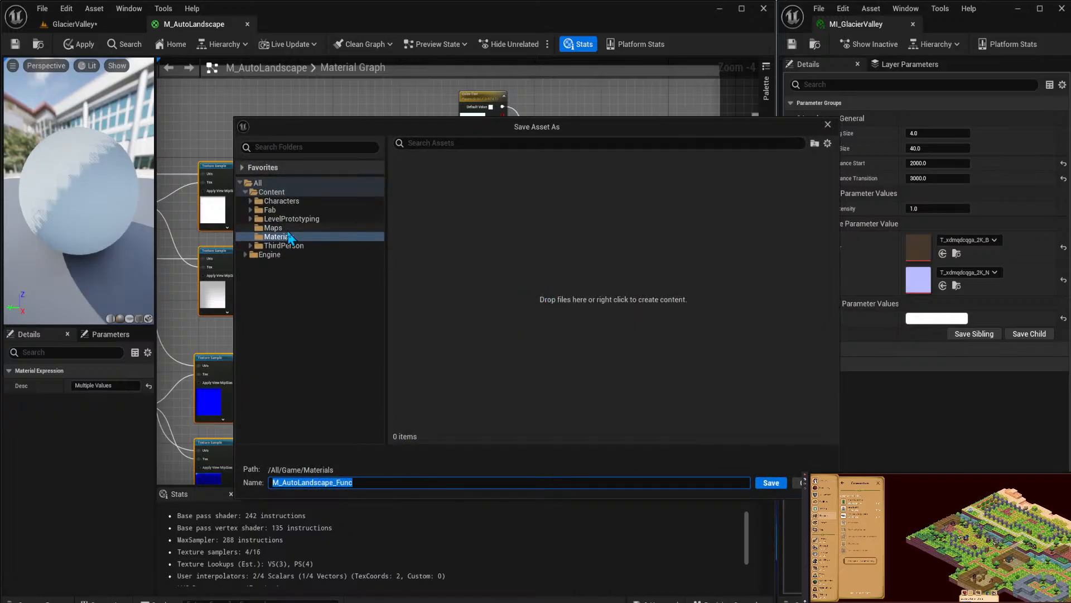
Create a MaterialFunctions folder inside Materials and open it as the save location for the function.
right_click(541, 223)
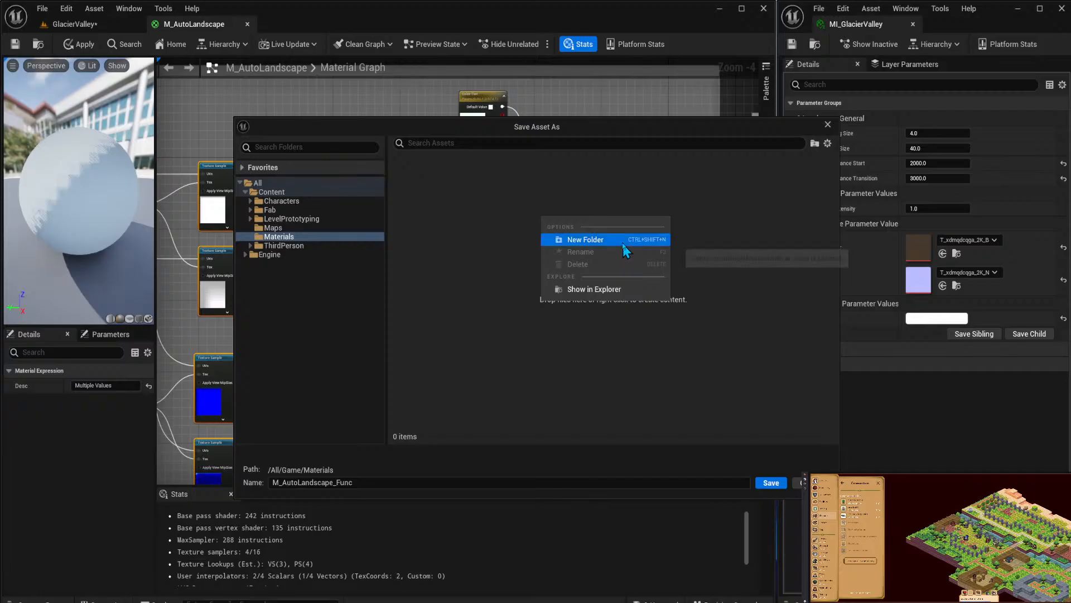
click(623, 245)
text(Function)
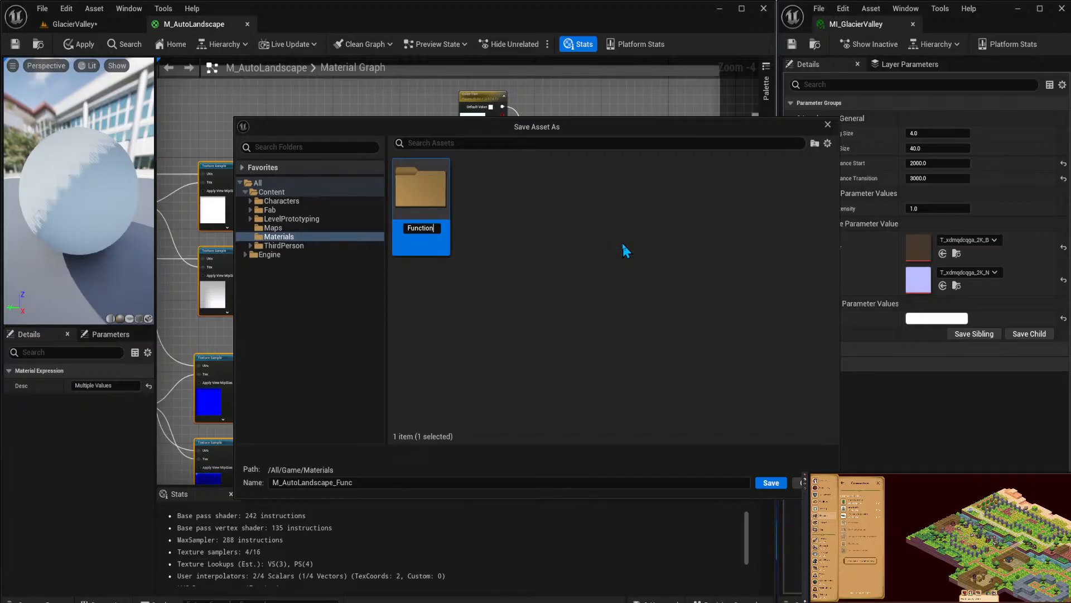
key(Home)
text(Mater)
key(Return)
double_click(413, 219)
Name the material function MF_CreateLayer and save it.
drag(395, 483, 206, 468)
text(MF_)
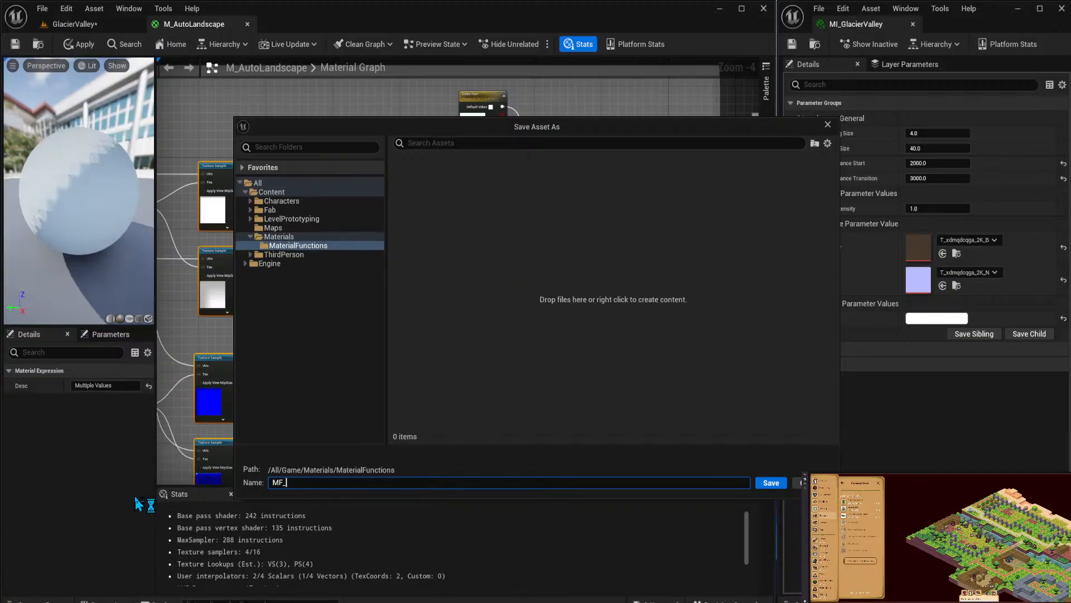
text(CreateLayer)
click(771, 482)
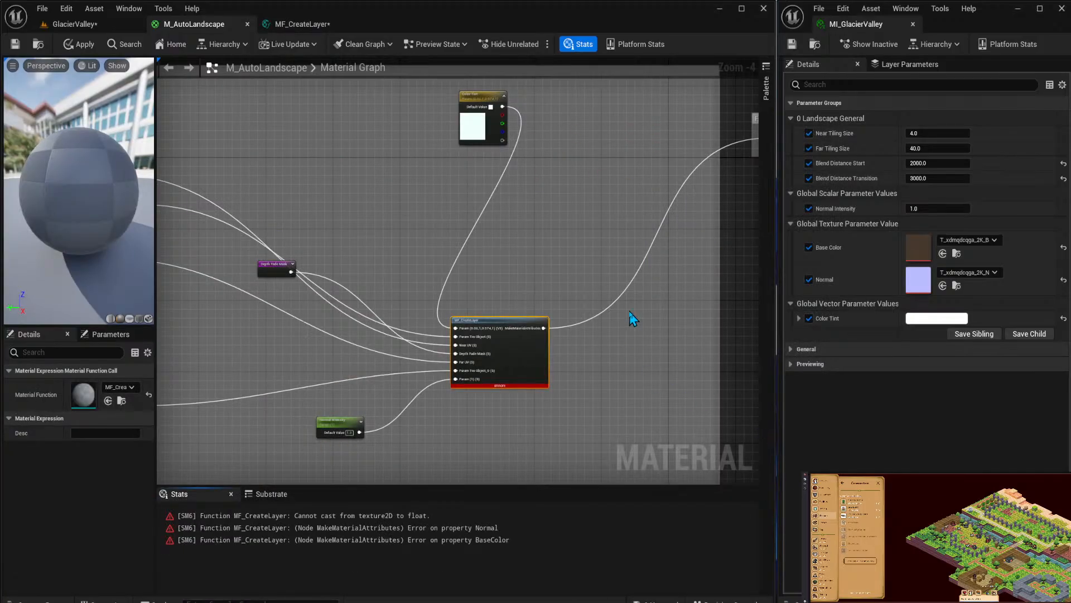
Move the MF_CreateLayer node beside the Color Tint parameter, in line with the Final Output node.
right_drag(562, 271, 594, 232)
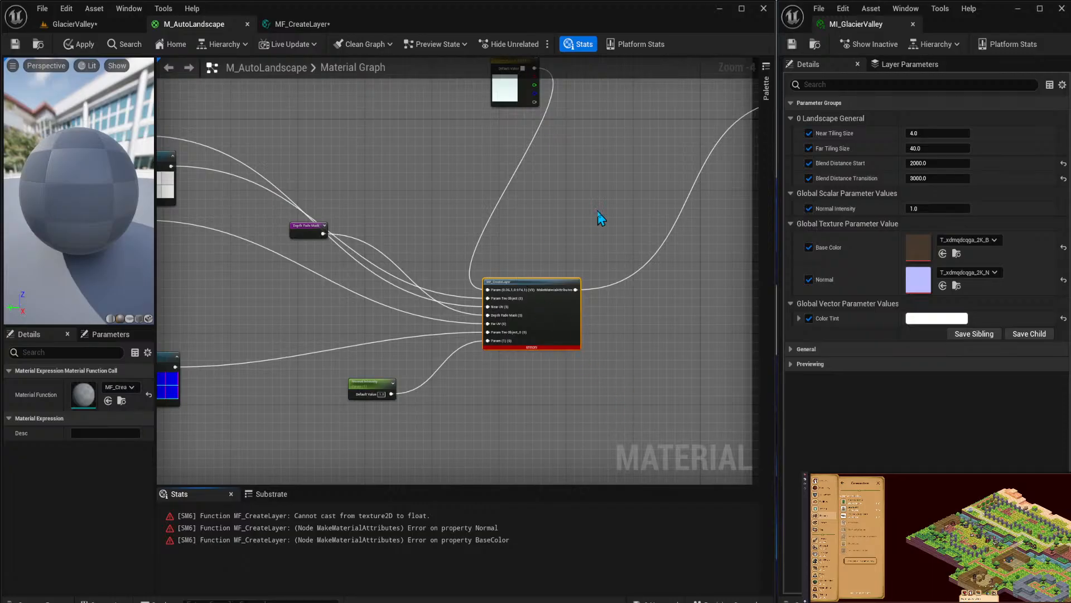
right_drag(600, 218, 505, 296)
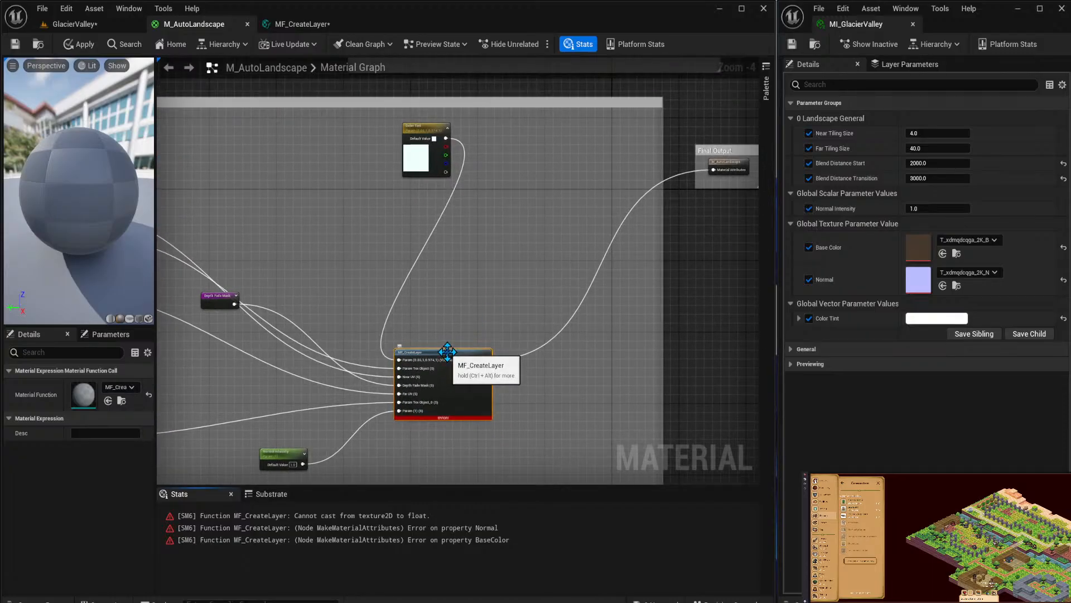
drag(452, 360, 581, 170)
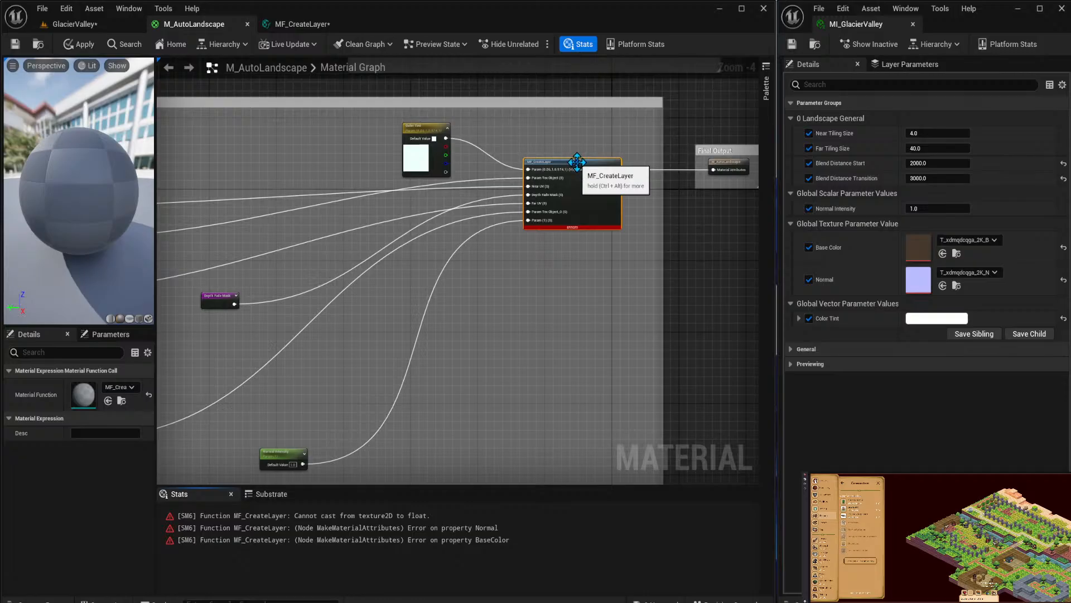
Move the Final Output comment closer to the MF_CreateLayer node and raise the Base Color texture parameter above the Near UV reroute.
drag(738, 158, 713, 154)
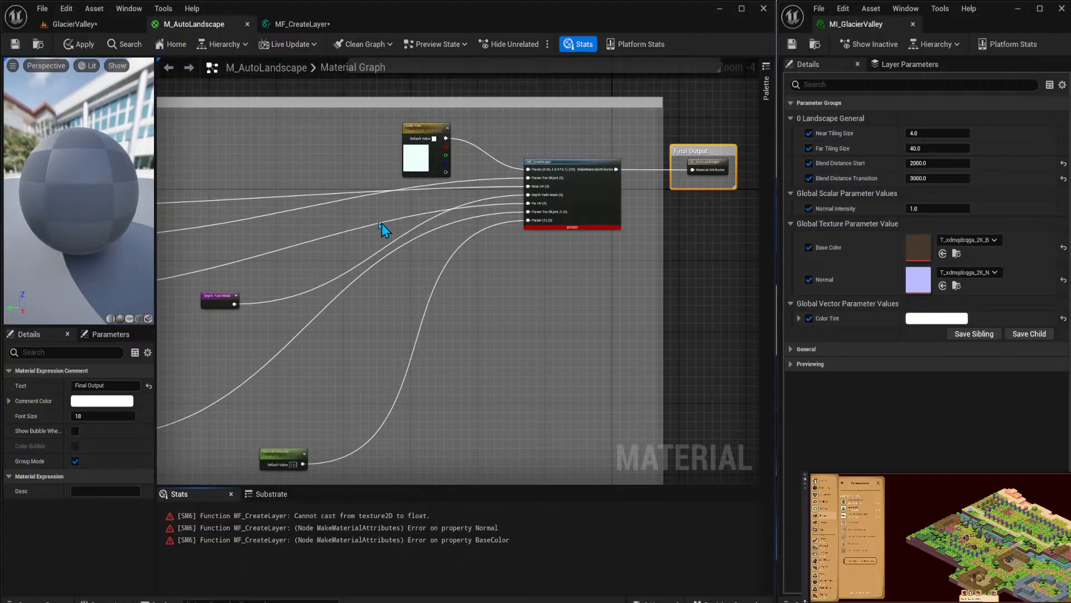
scroll(381, 223, up, 5)
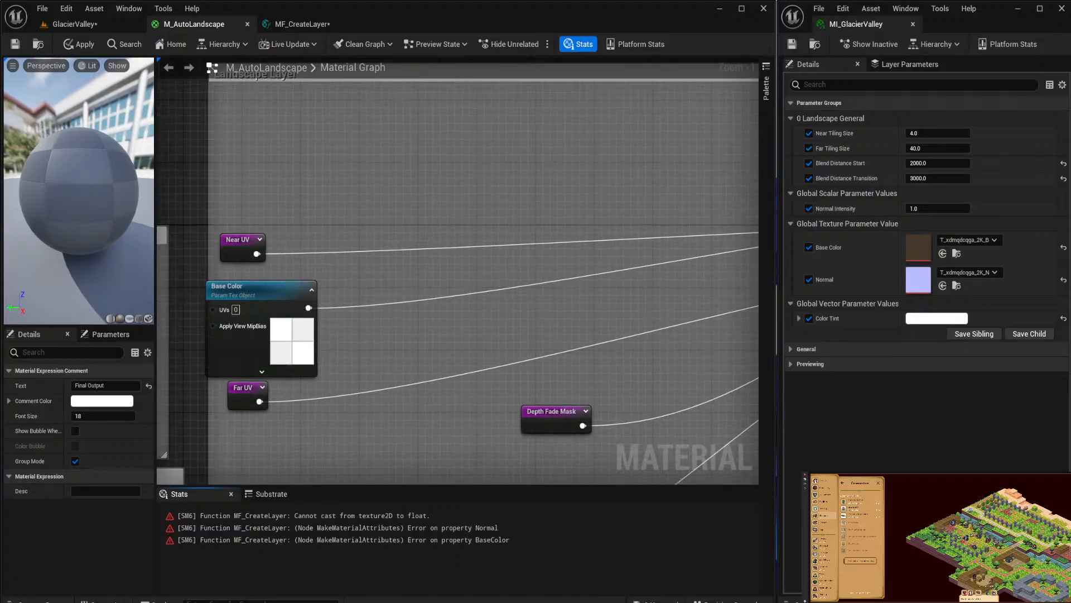
right_drag(753, 305, 693, 263)
scroll(757, 262, down, 2)
right_drag(710, 325, 566, 295)
mouse_move(480, 285)
right_down()
mouse_move(506, 288)
mouse_move(479, 281)
right_up()
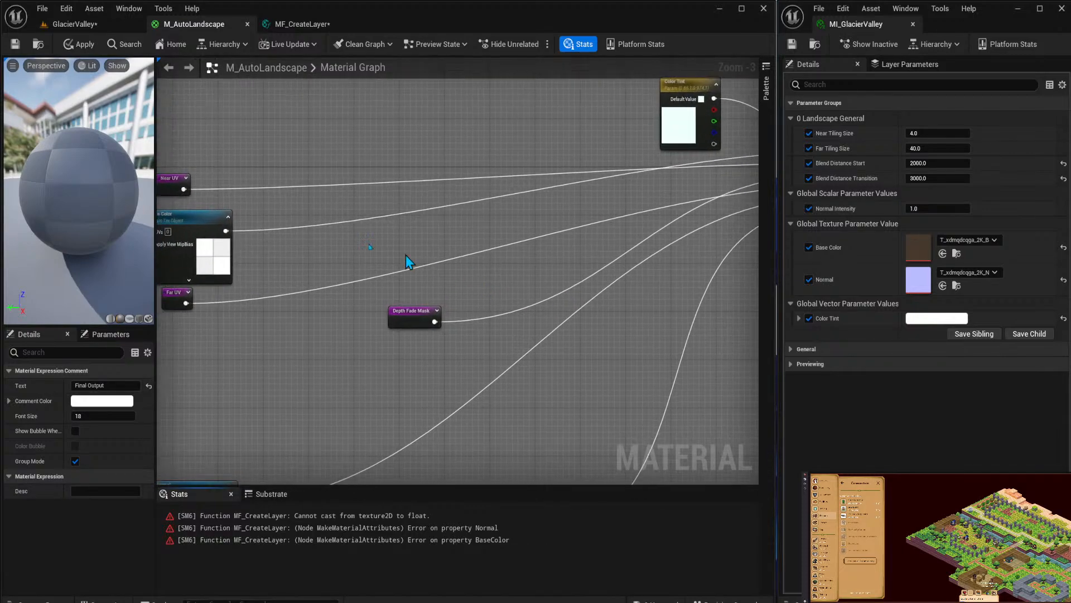
drag(184, 221, 242, 112)
right_drag(365, 235, 431, 314)
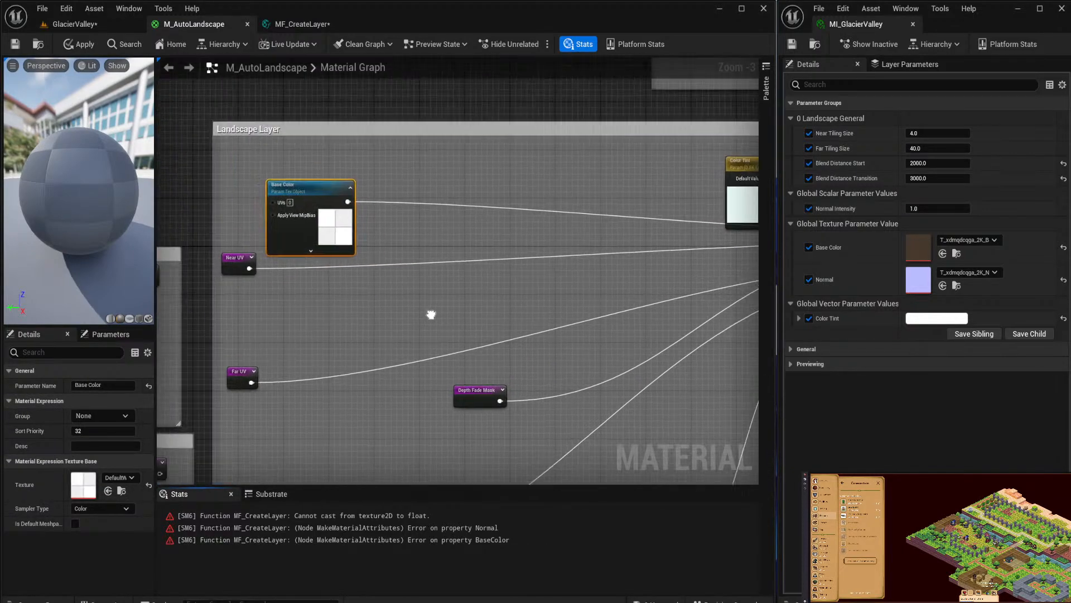
Shift the Depth Fade Mask, Normal Intensity, Base Color, Near UV, Far UV and Normal nodes across the Landscape Layer comment toward MF_CreateLayer.
scroll(431, 314, down, 3)
drag(392, 272, 539, 472)
click(466, 333)
drag(465, 333, 537, 436)
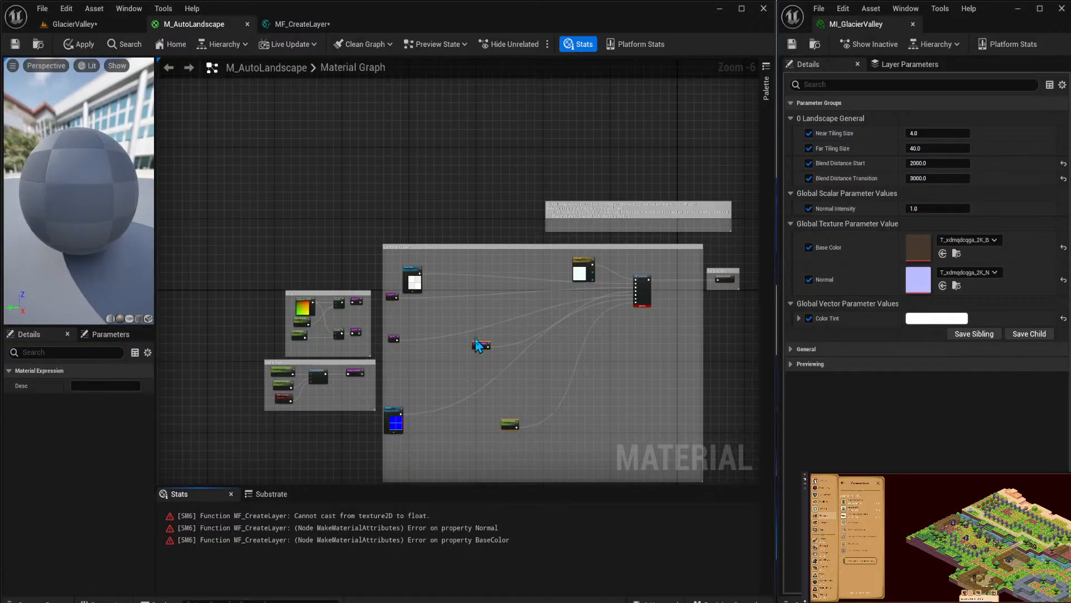
drag(481, 347, 561, 352)
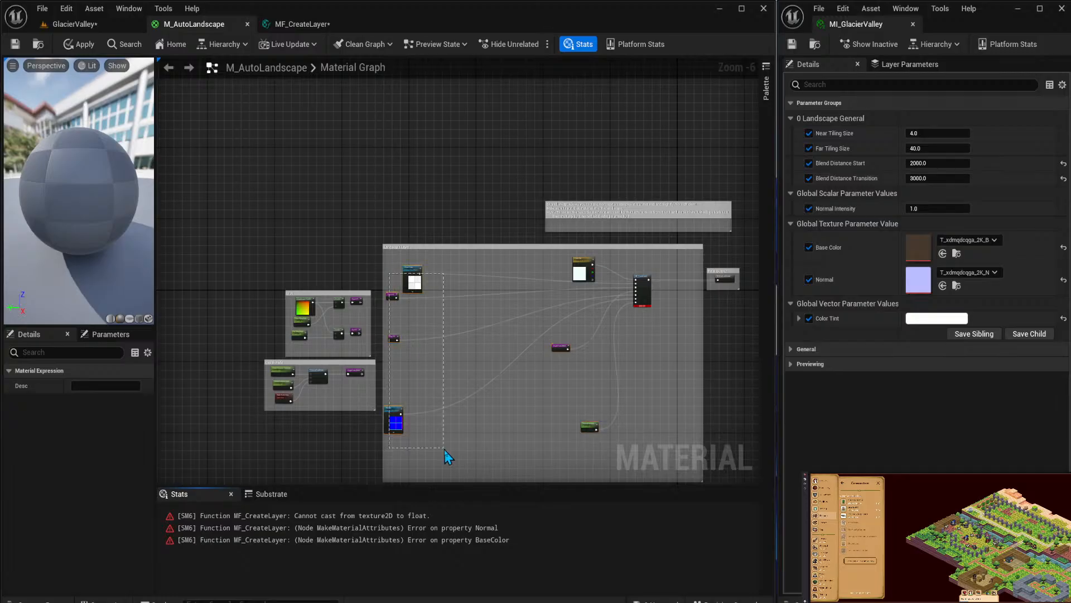
drag(412, 278, 538, 279)
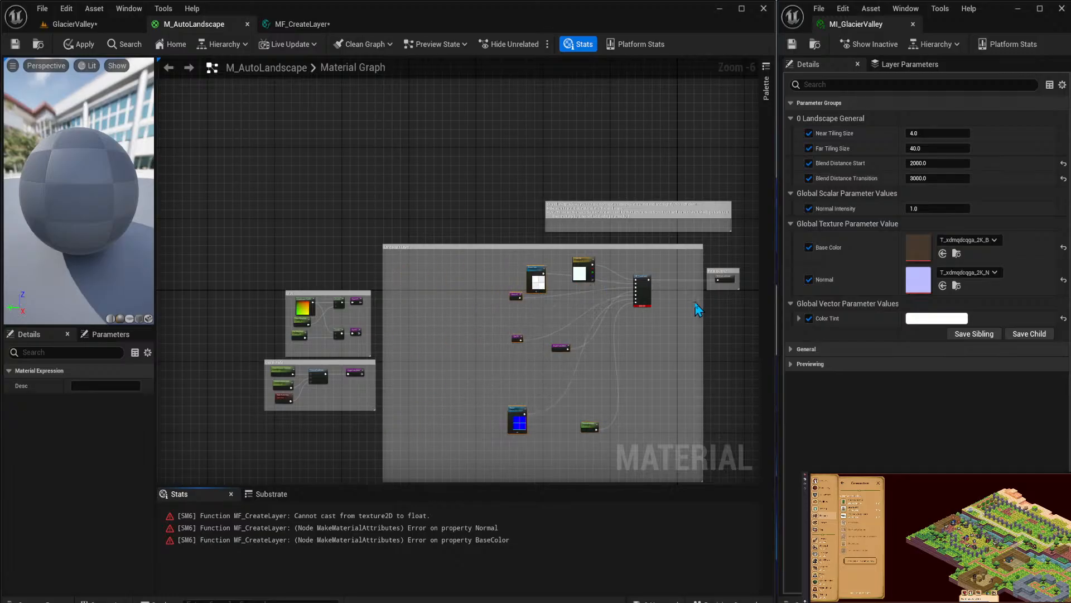
Raise the Color Tint parameter and stack the Base Color parameter and Near UV reroute beneath it, beside MF_CreateLayer.
scroll(698, 311, up, 3)
drag(380, 218, 374, 176)
drag(285, 213, 386, 230)
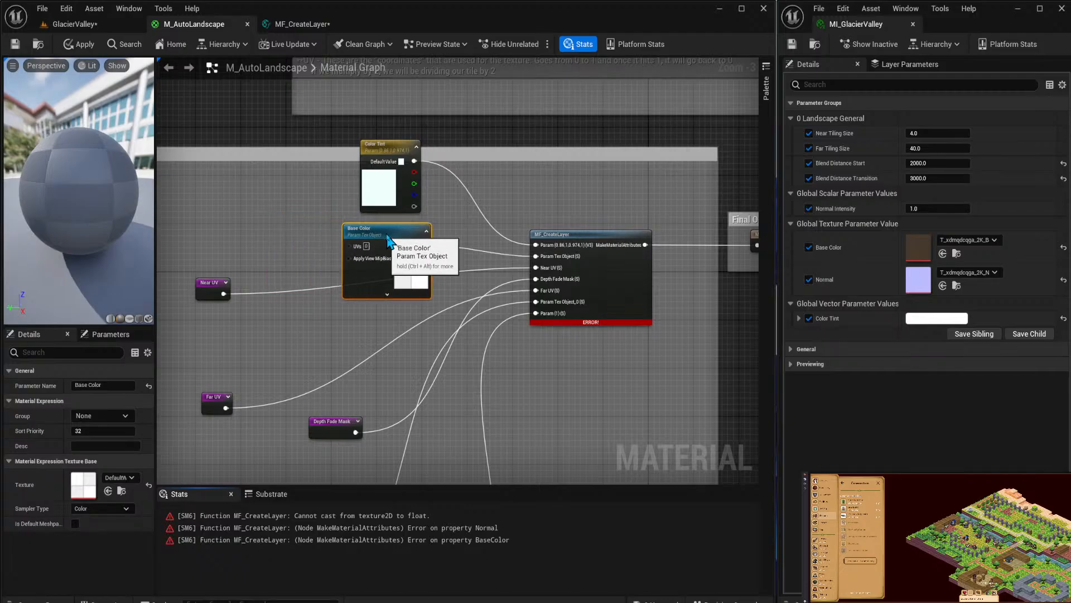
drag(214, 286, 400, 310)
right_drag(559, 399, 552, 362)
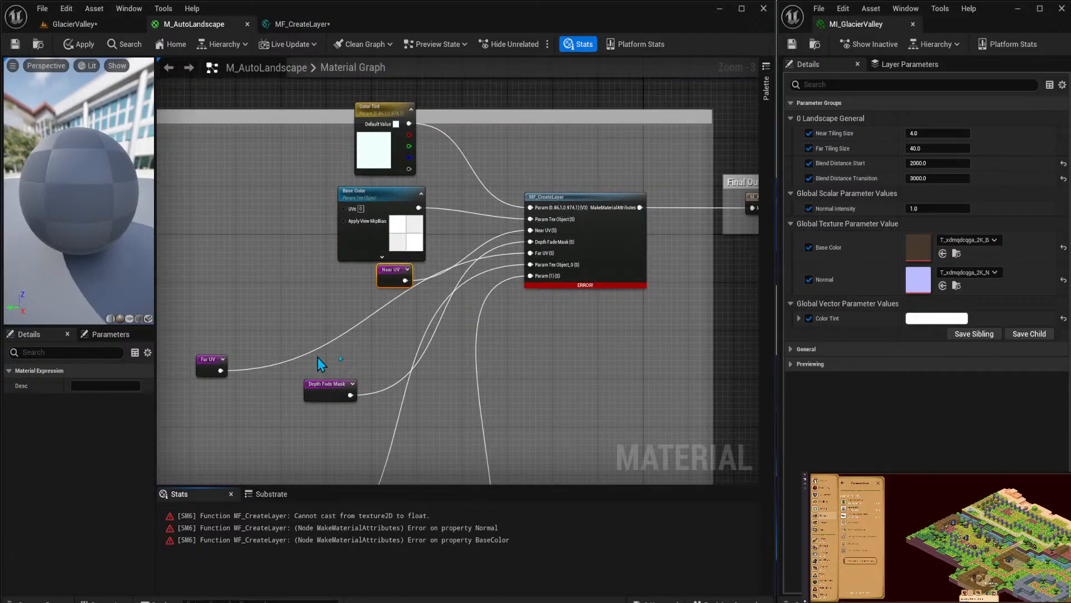
Stack Depth Fade Mask, Far UV, Normal and Normal Intensity below Near UV, in the order of the MF_CreateLayer inputs.
drag(208, 364, 548, 407)
drag(326, 385, 371, 295)
right_drag(416, 366, 449, 187)
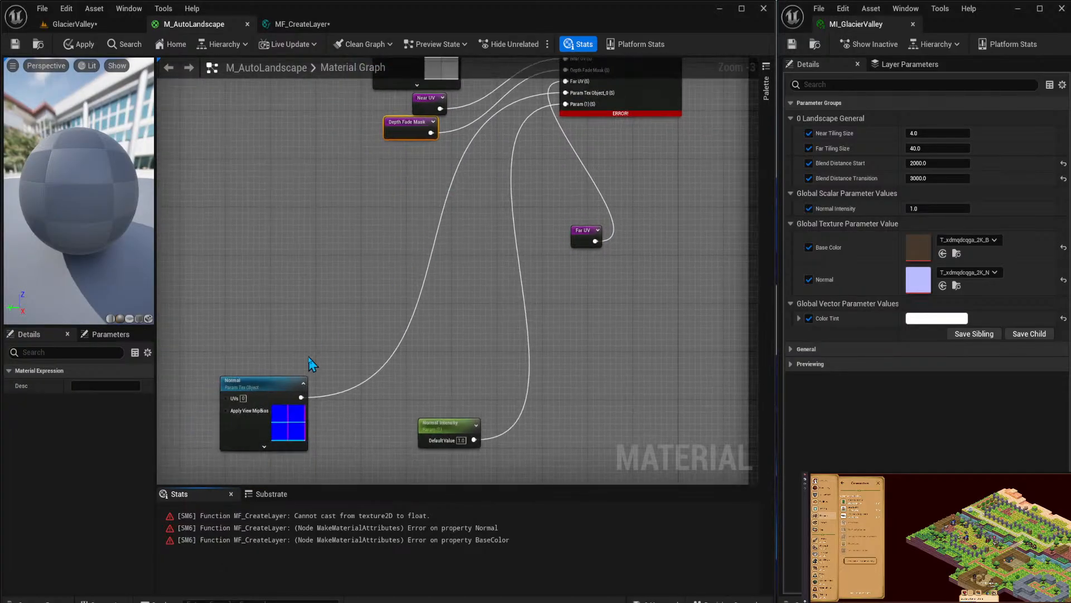
drag(304, 372, 440, 302)
drag(593, 231, 406, 152)
drag(419, 313, 403, 182)
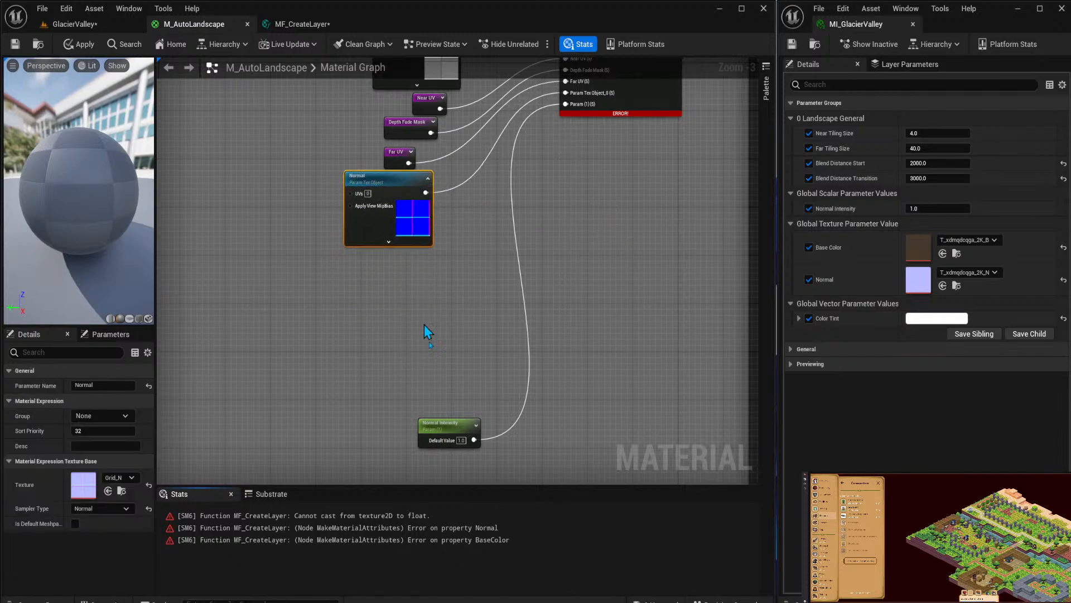
drag(444, 427, 382, 259)
Open the MF_CreateLayer function, move its Multiply, constant, MakeMaterialAttributes and output nodes toward the Lerps, and lower the upper Lerp.
right_drag(604, 225, 390, 370)
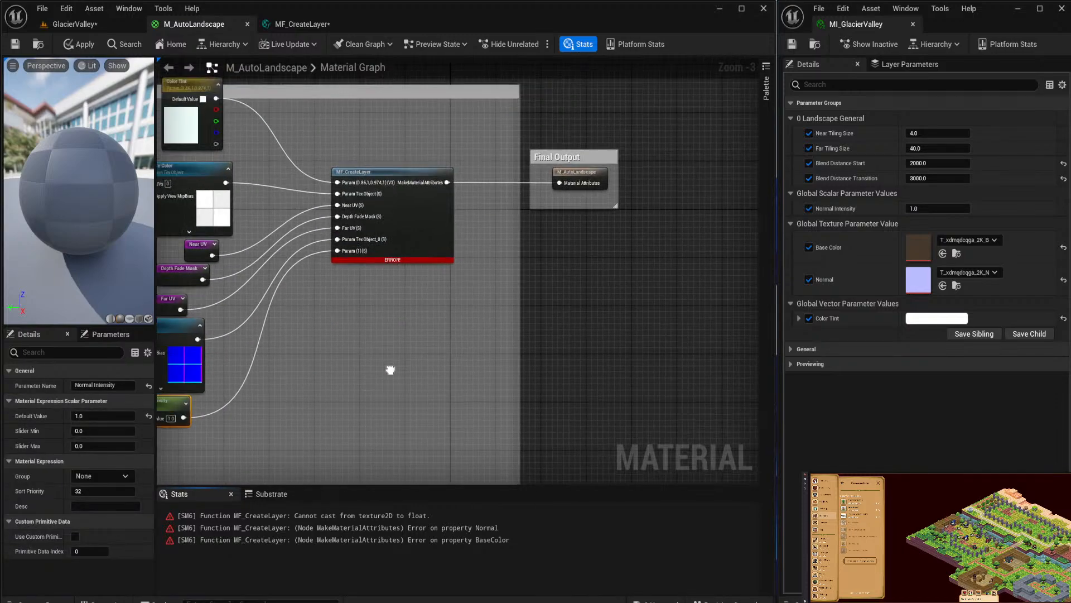
double_click(420, 181)
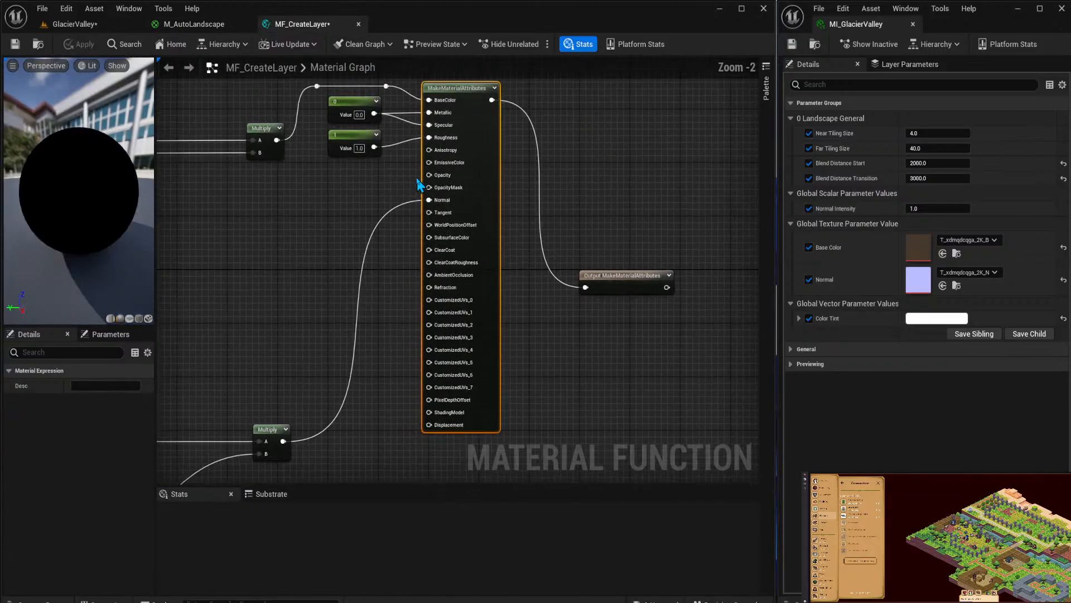
scroll(506, 304, down, 2)
right_drag(544, 296, 611, 273)
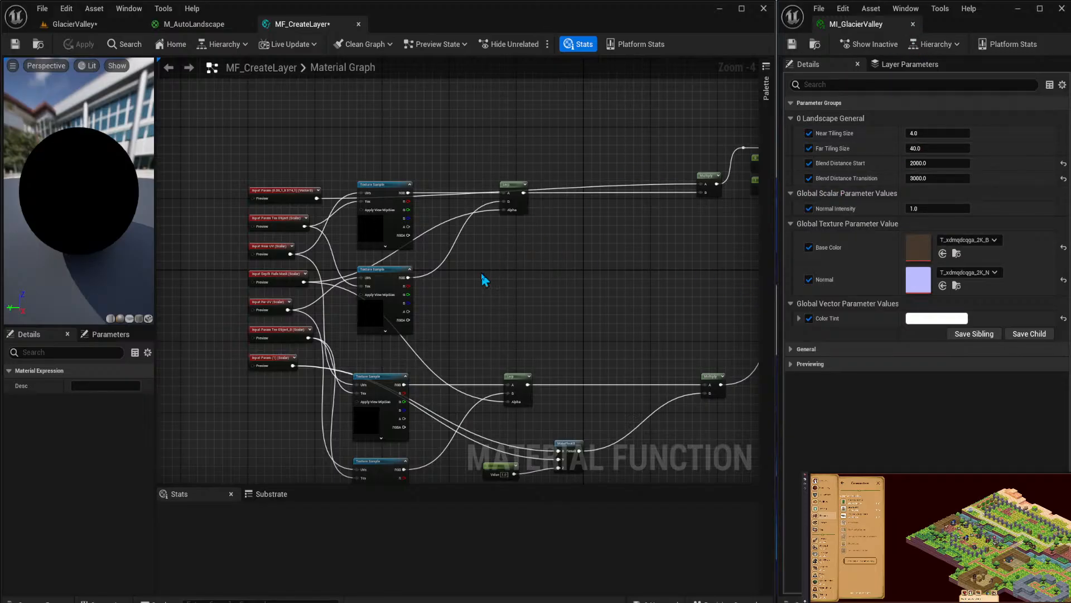
right_drag(496, 279, 288, 242)
drag(483, 89, 723, 397)
drag(635, 116, 550, 125)
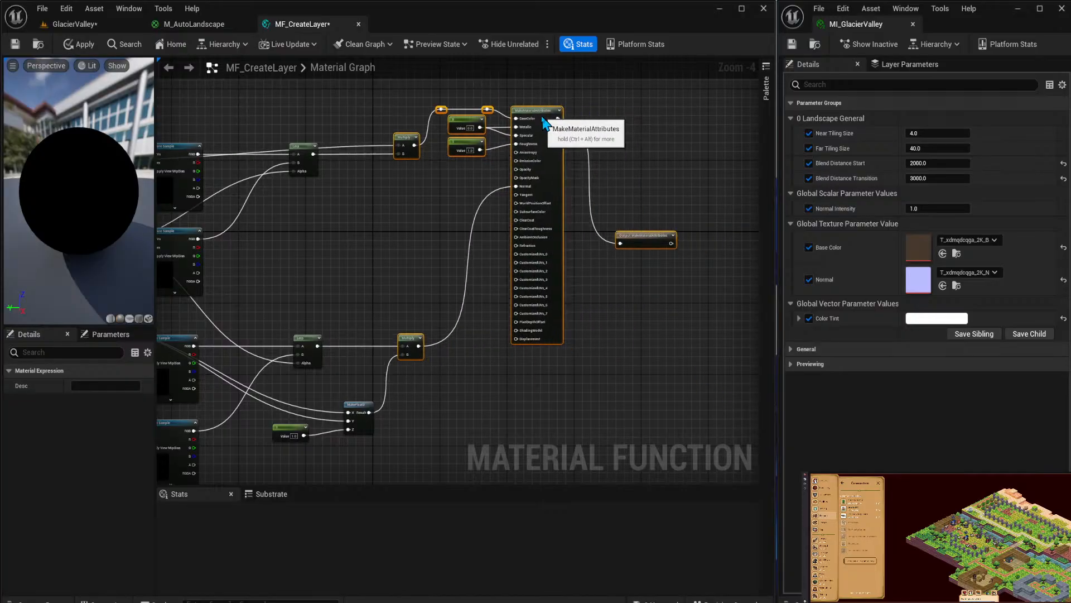
right_drag(359, 220, 519, 205)
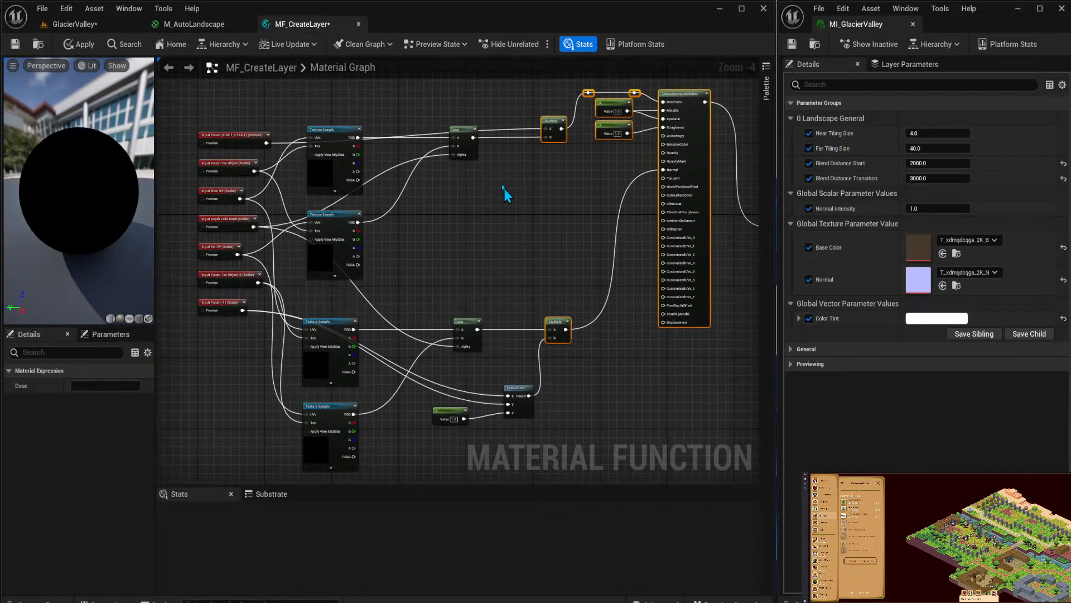
drag(472, 136, 479, 172)
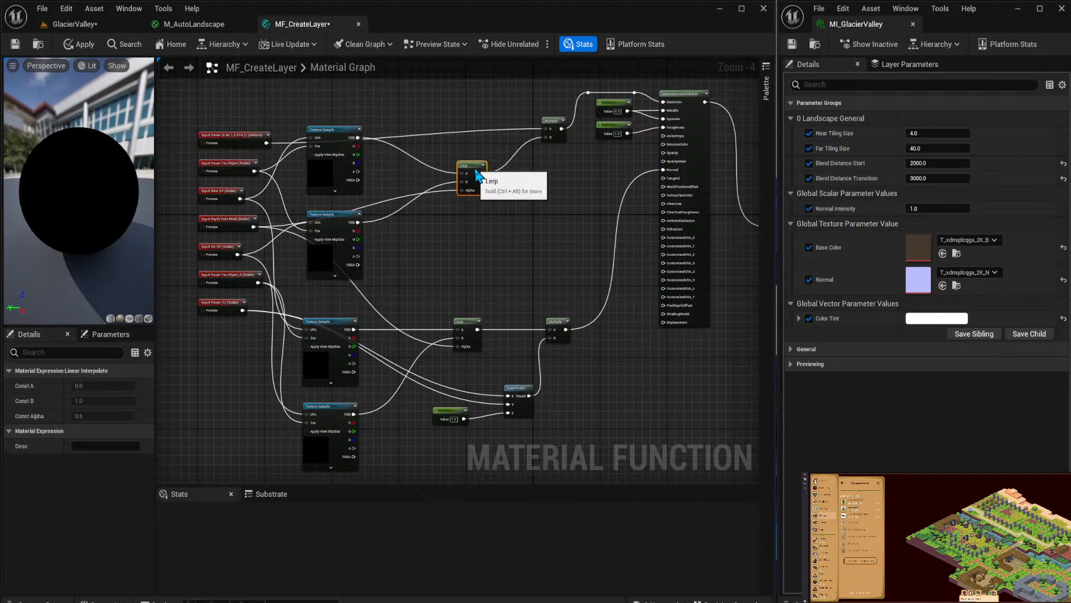
Move the Vector3 Param input beside the upper Multiply node and rename it Color Tint.
drag(217, 138, 458, 105)
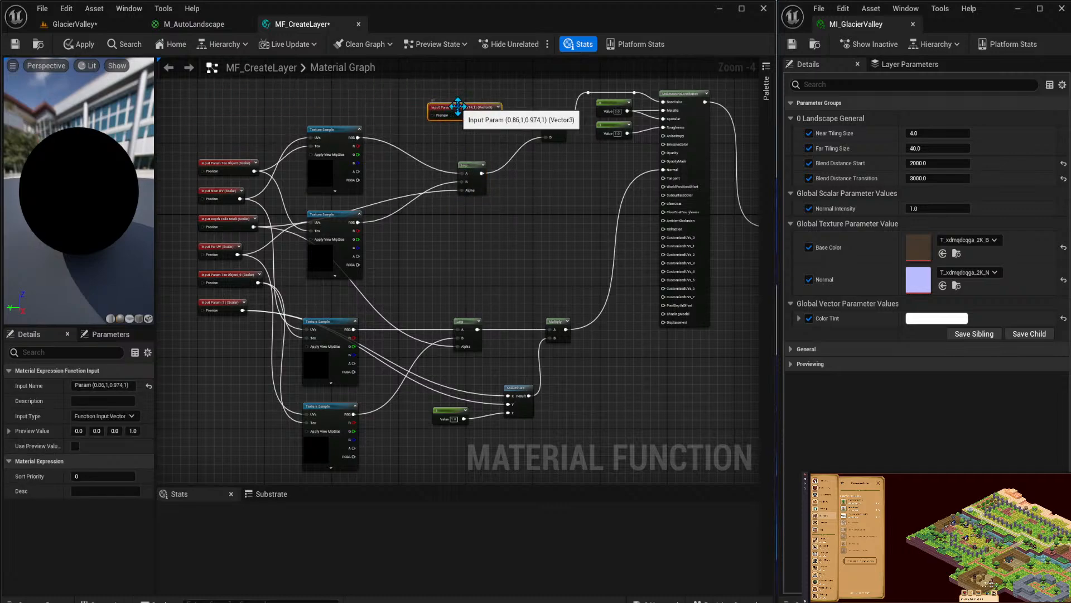
click(113, 376)
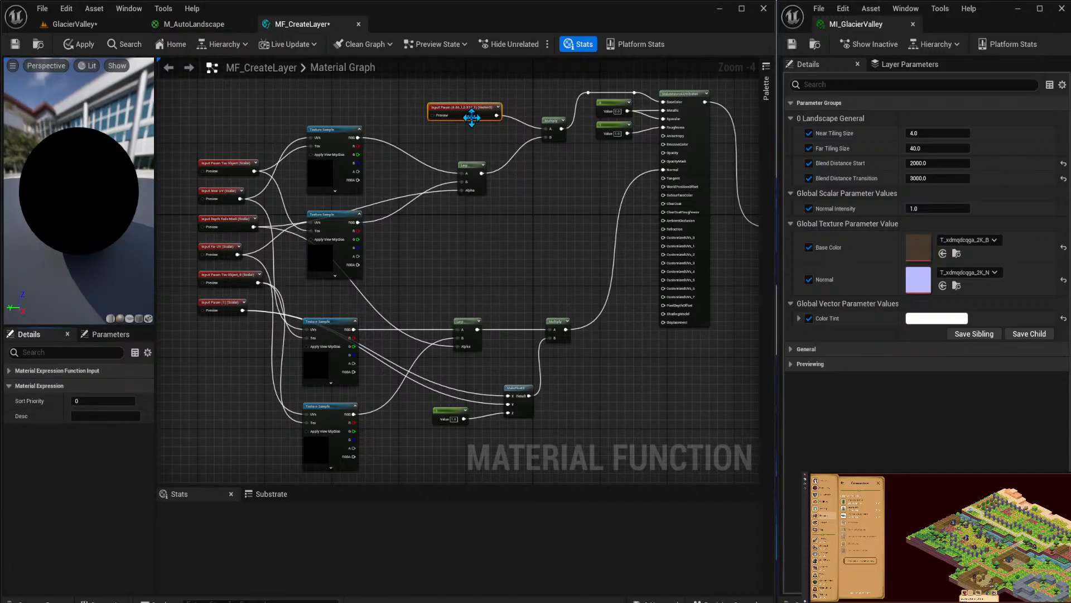
click(9, 370)
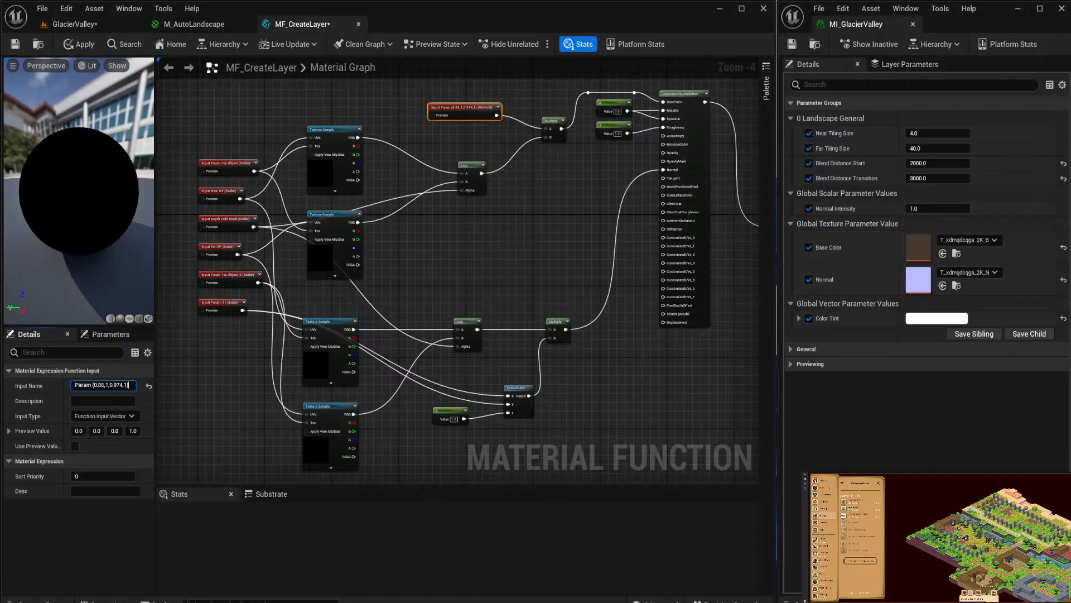
key(ctrl+a)
text(Col)
key(Return)
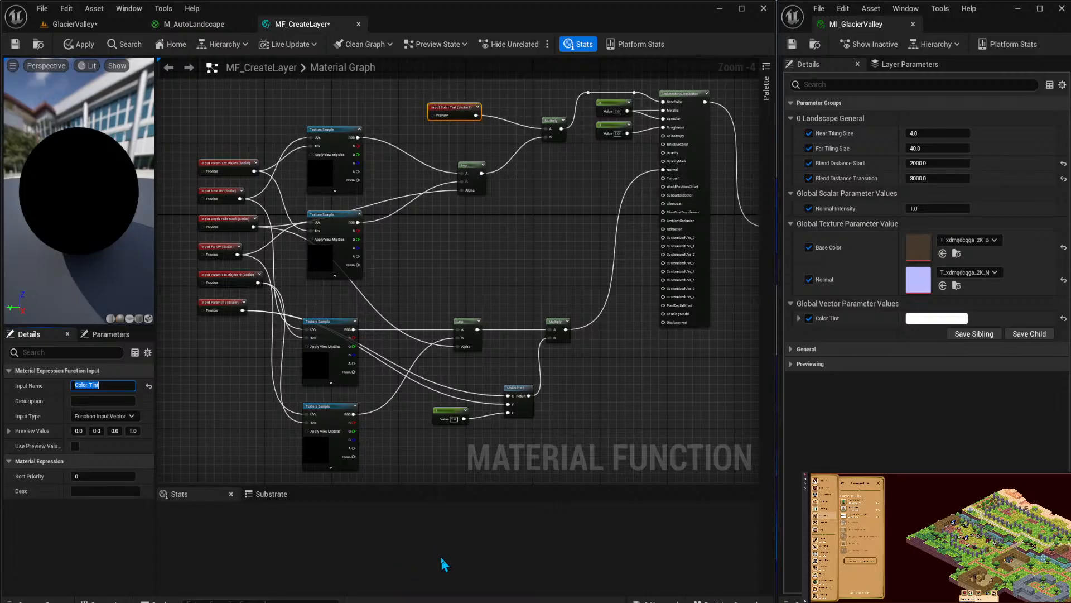
Set the Near UV input's type to Function Input Vector 2 and align it with the UVs of the first Texture Sample.
scroll(215, 193, up, 1)
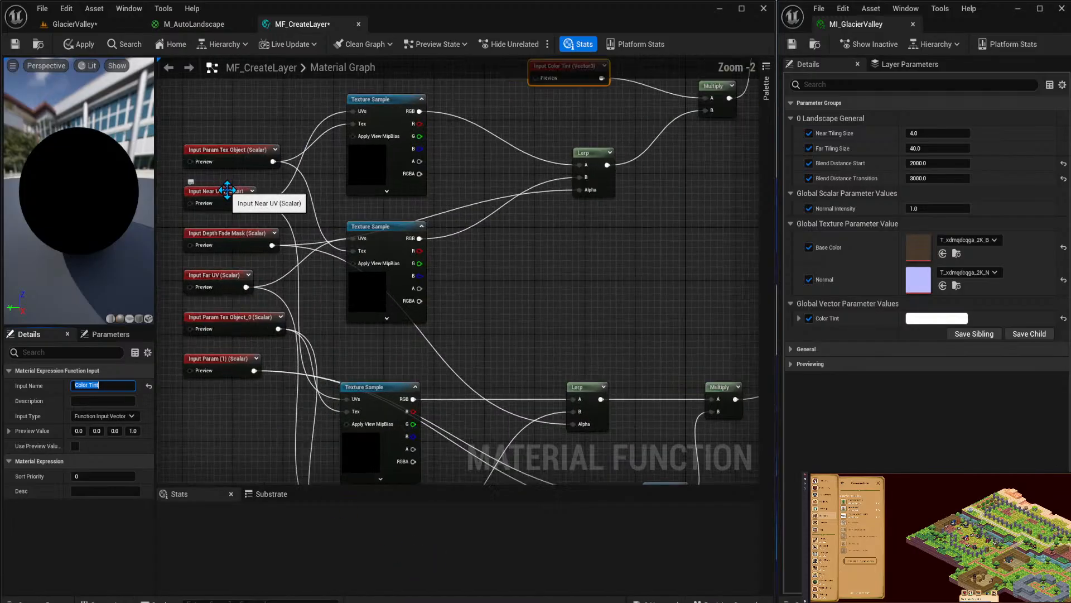
scroll(332, 291, up, 1)
right_drag(332, 291, 334, 294)
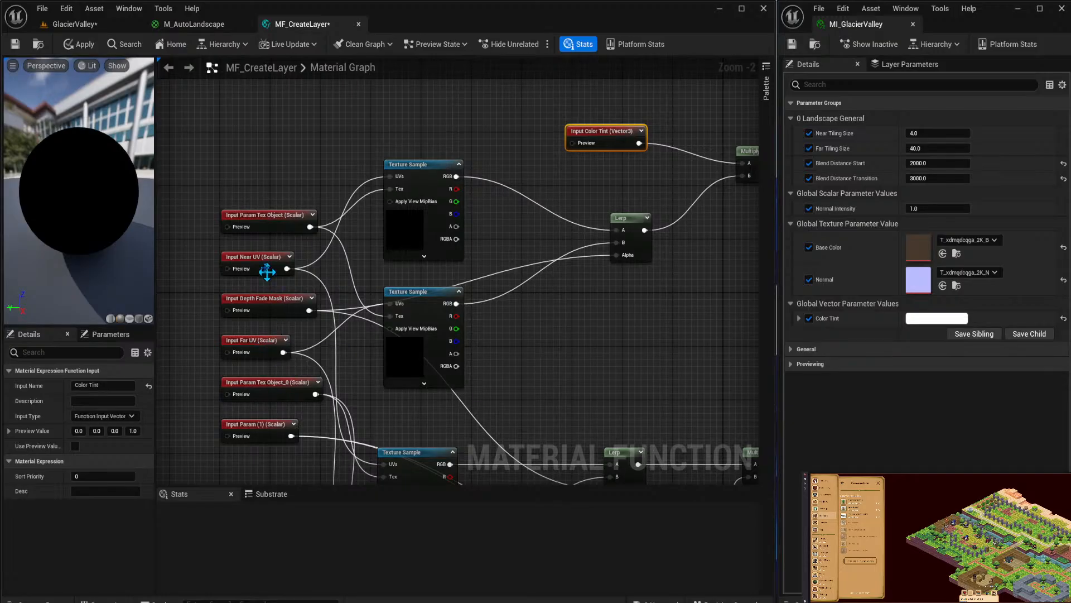
drag(261, 260, 251, 137)
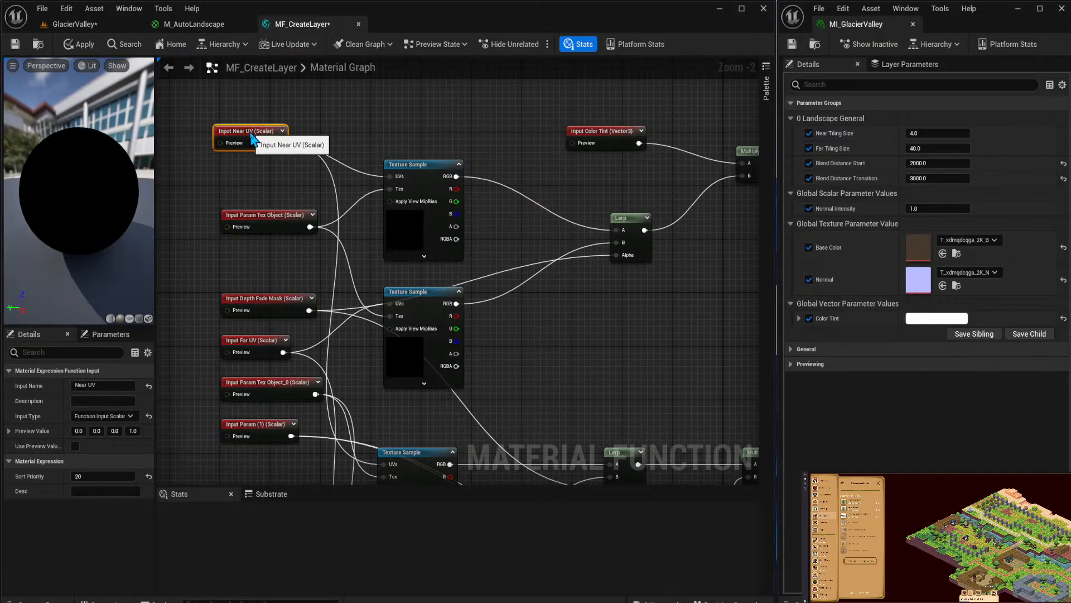
click(130, 417)
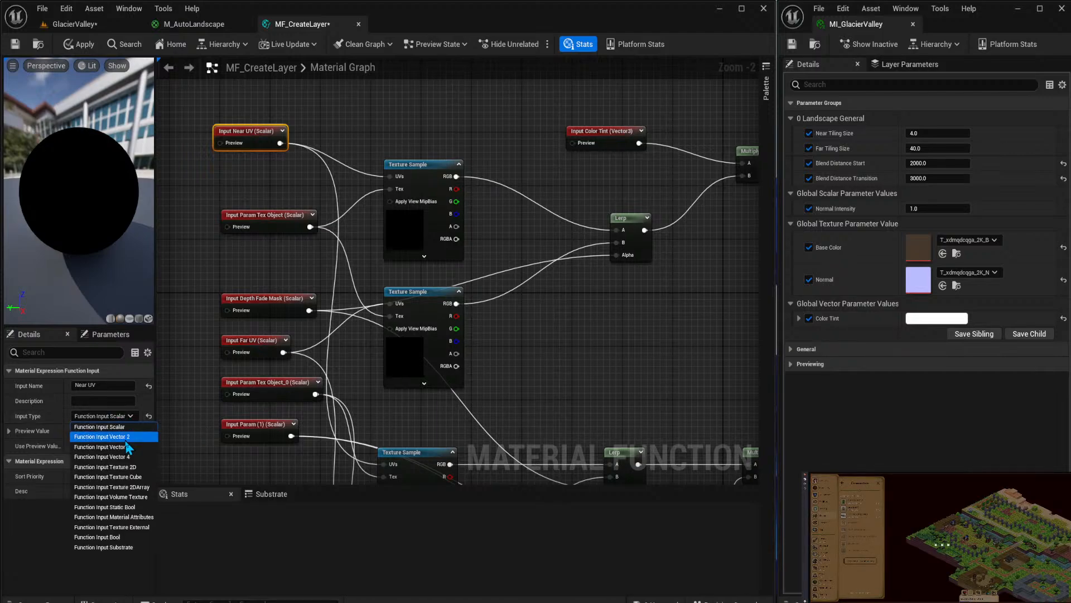
click(125, 436)
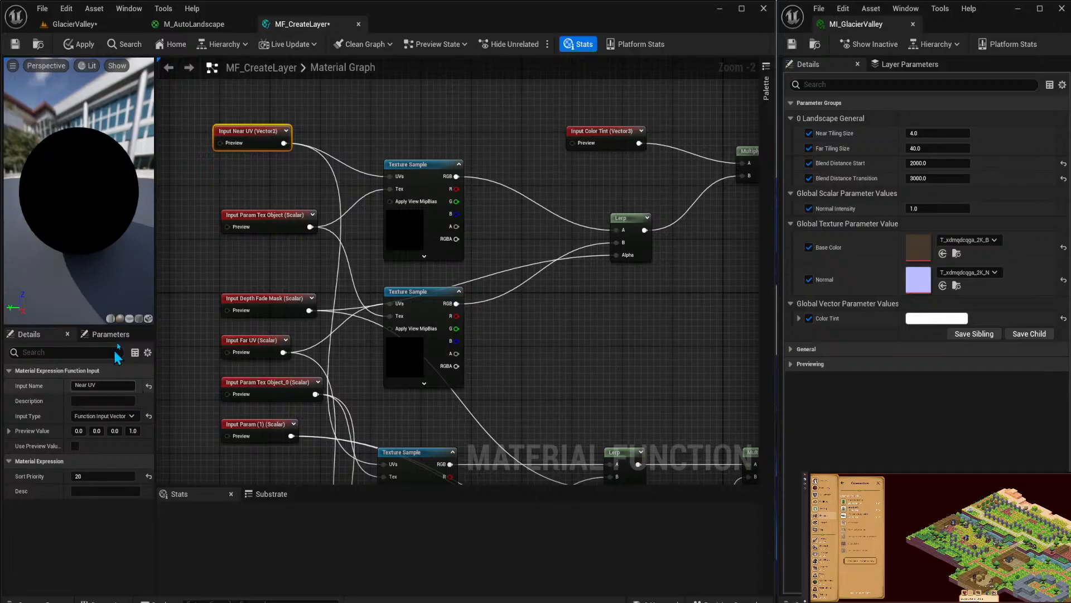
drag(240, 141, 243, 179)
Place the Param Tex Object input below Near UV, set its type to Function Input Texture 2D, and check its source in M_AutoLandscape.
drag(280, 216, 260, 225)
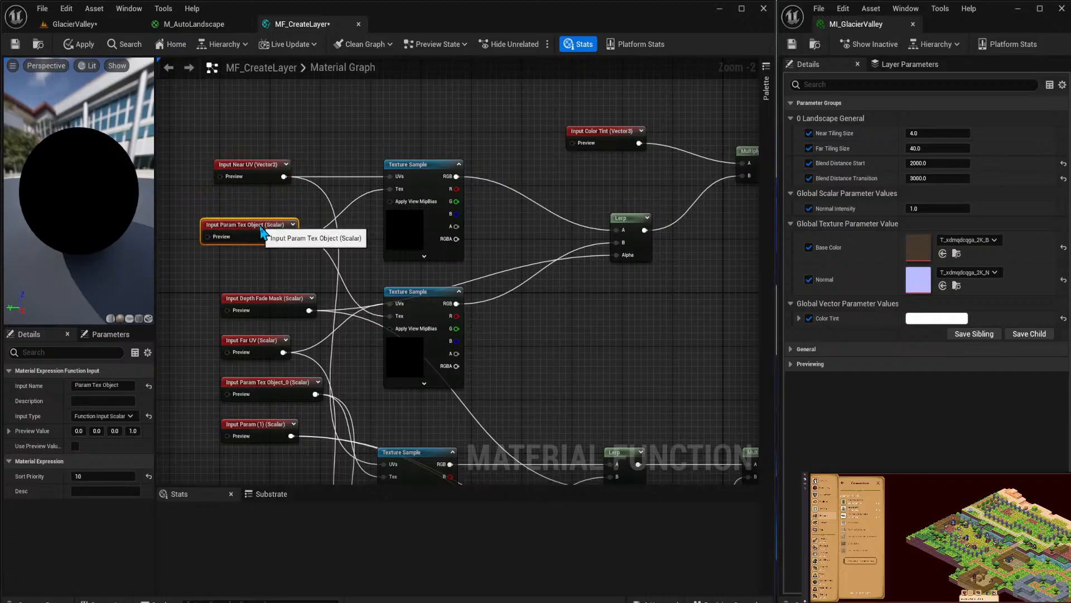
click(132, 417)
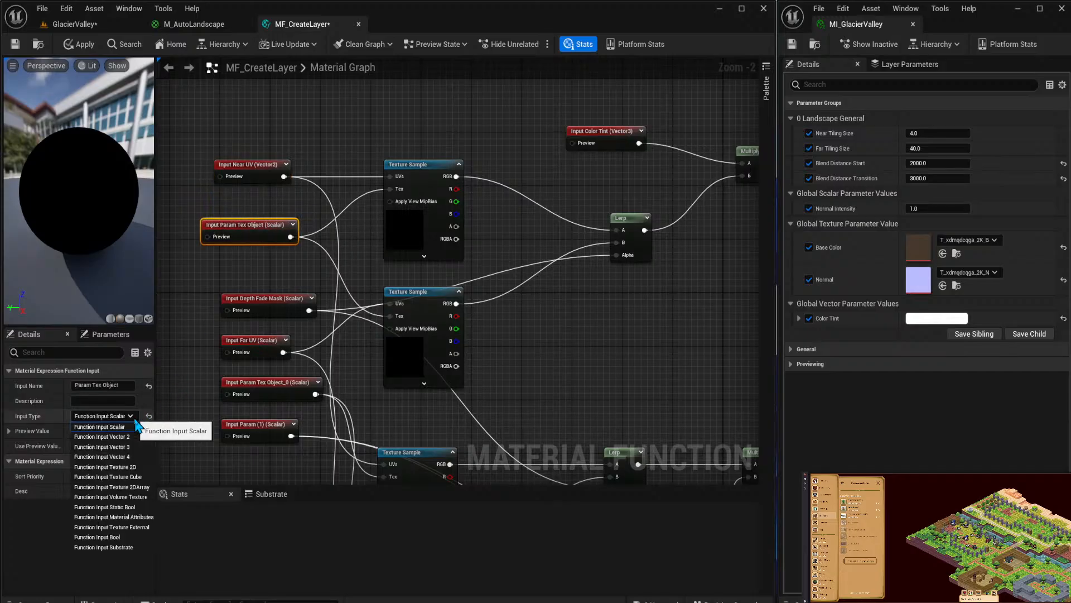
click(134, 467)
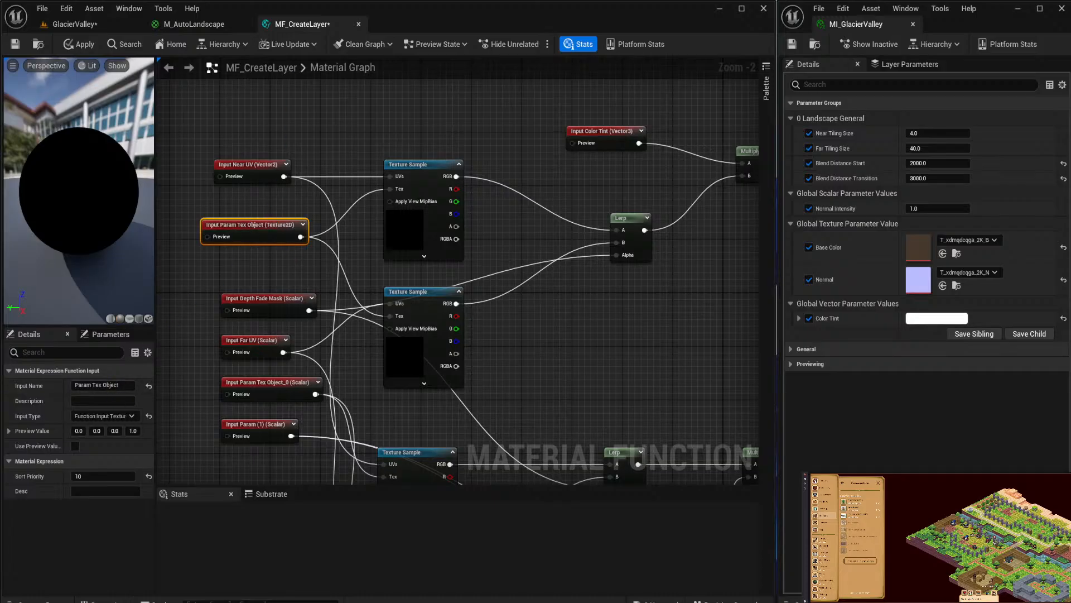
click(211, 38)
right_drag(291, 216, 458, 218)
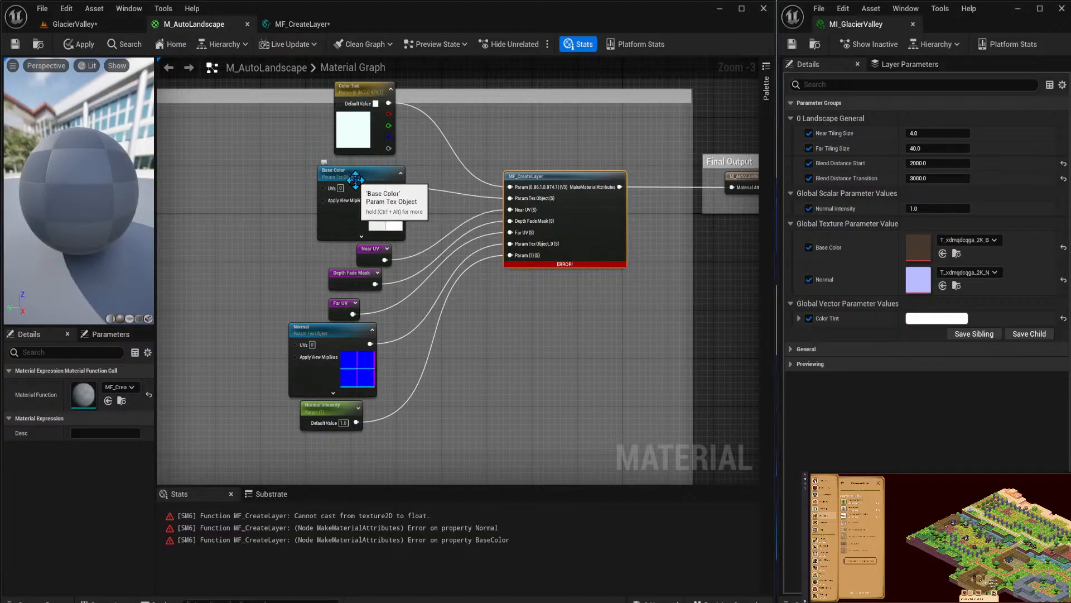
click(298, 25)
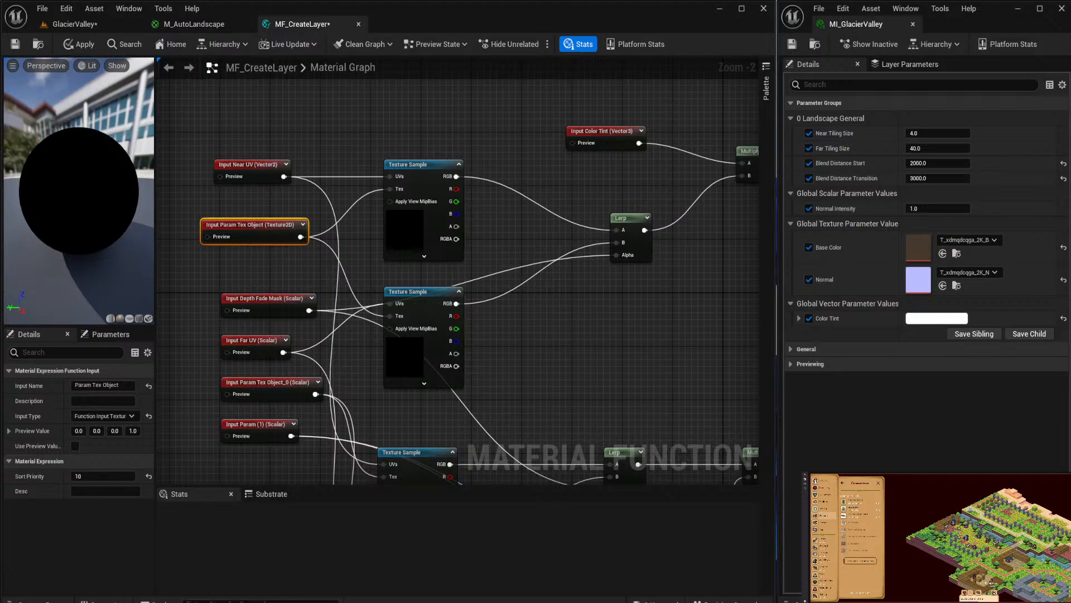
Move the Depth Fade Mask input close to the two Lerp nodes and align the Far UV input with the second Texture Sample.
drag(274, 310, 532, 343)
right_drag(614, 299, 602, 147)
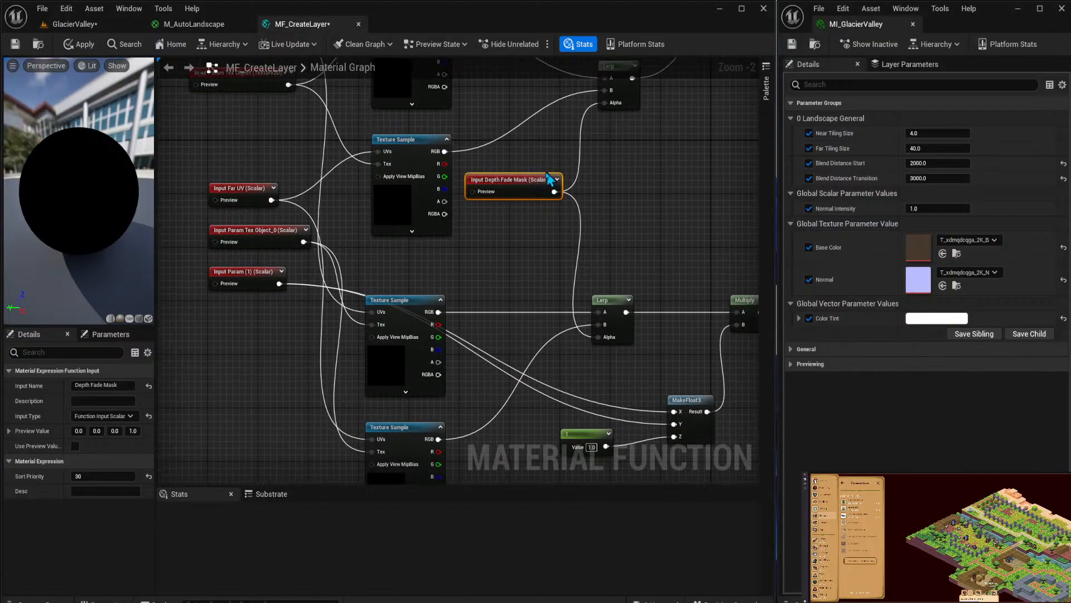
drag(548, 177, 530, 245)
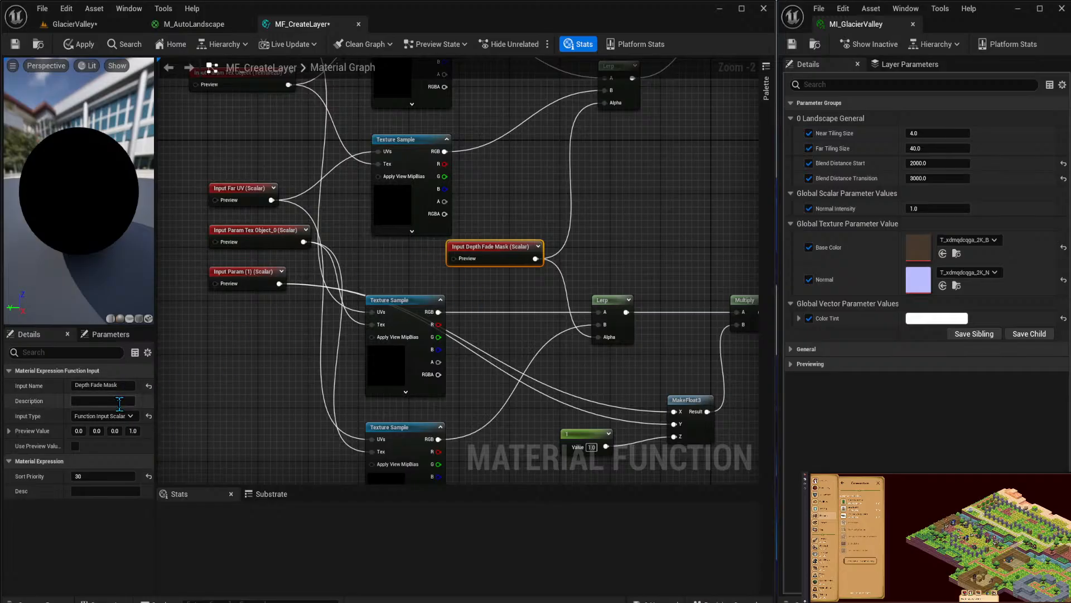
right_drag(250, 188, 272, 251)
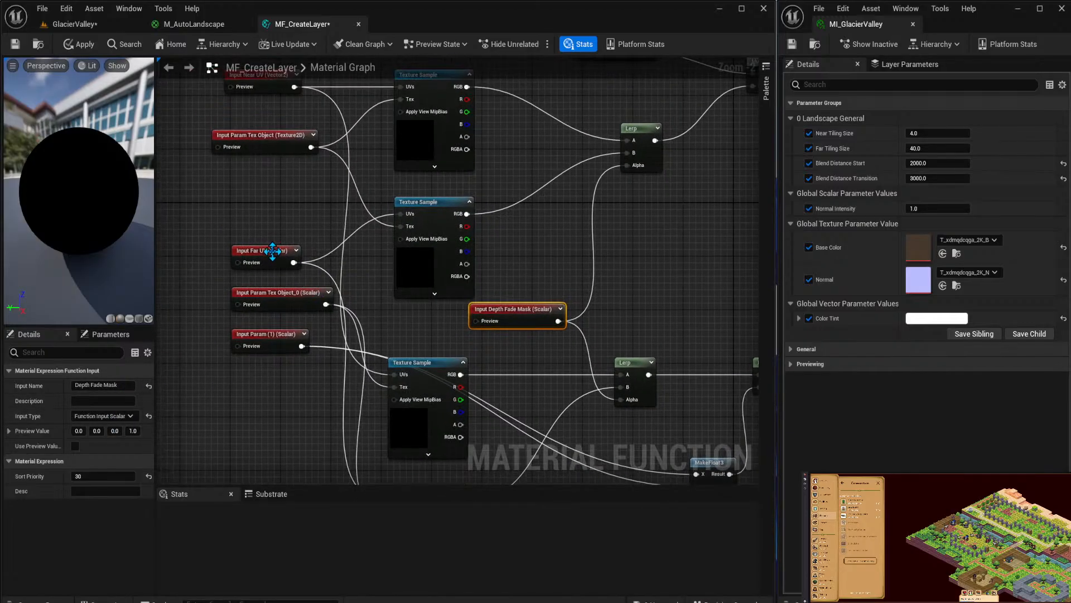
drag(273, 251, 263, 202)
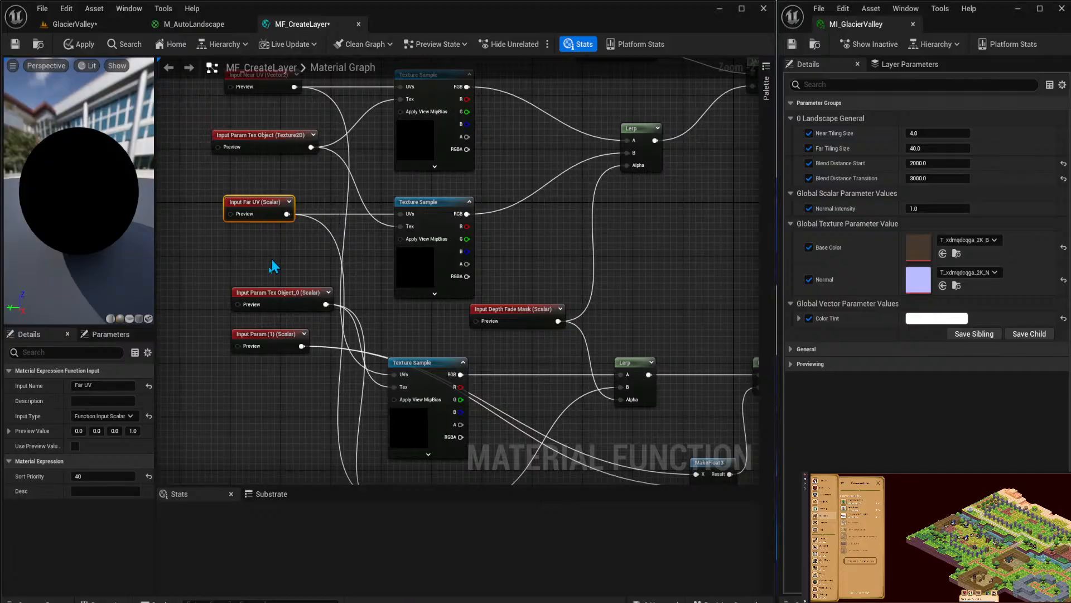
Set the Far UV input's type to Function Input Vector 2, and place Param Tex Object_0 below it as a Function Input Texture 2D.
click(130, 416)
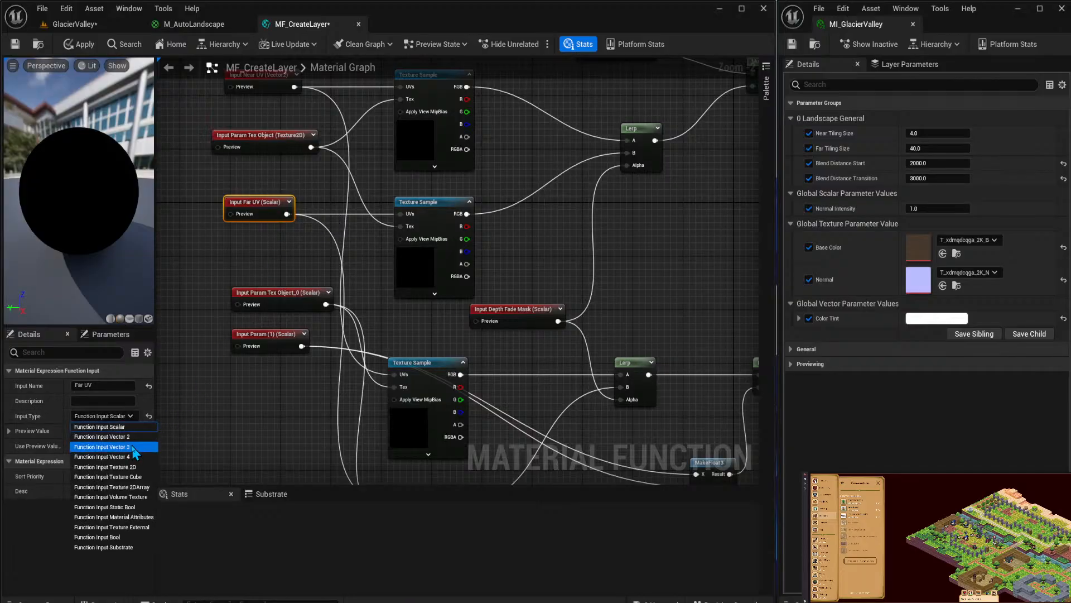
click(132, 438)
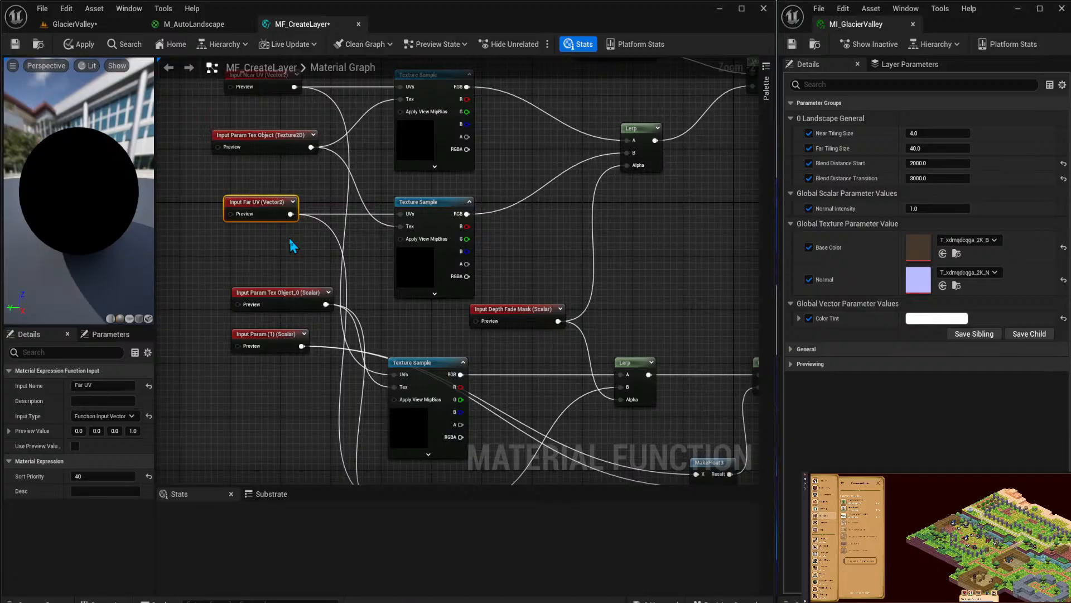
drag(285, 295, 258, 272)
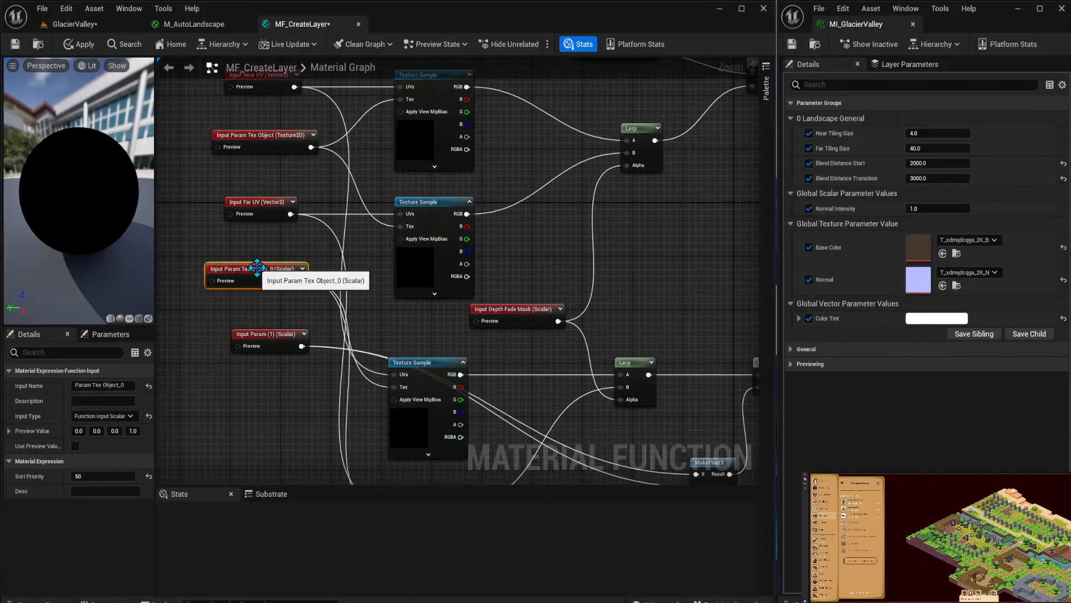
click(128, 421)
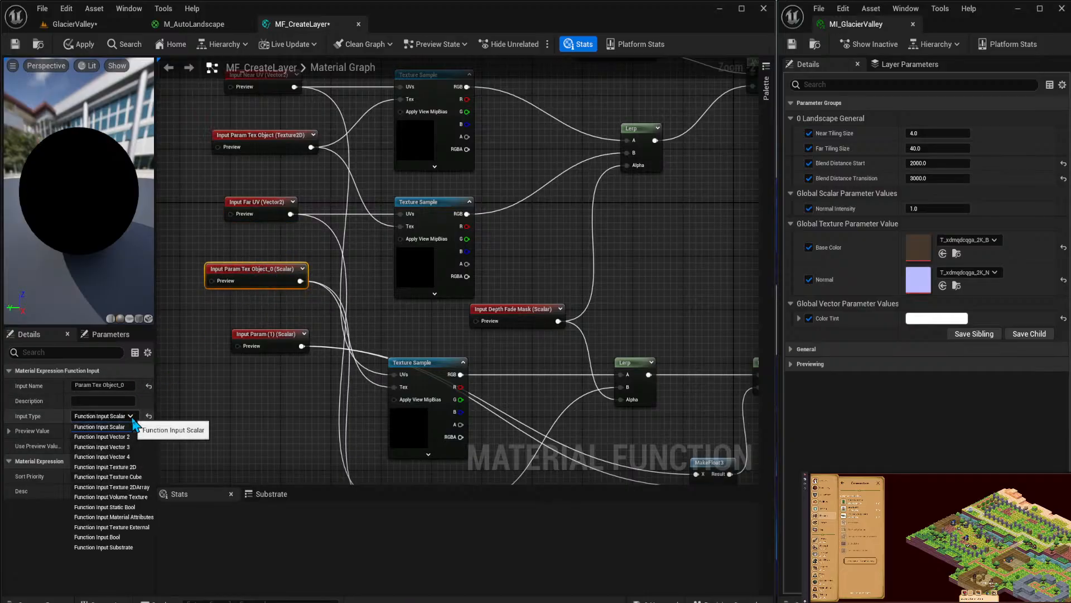
click(139, 465)
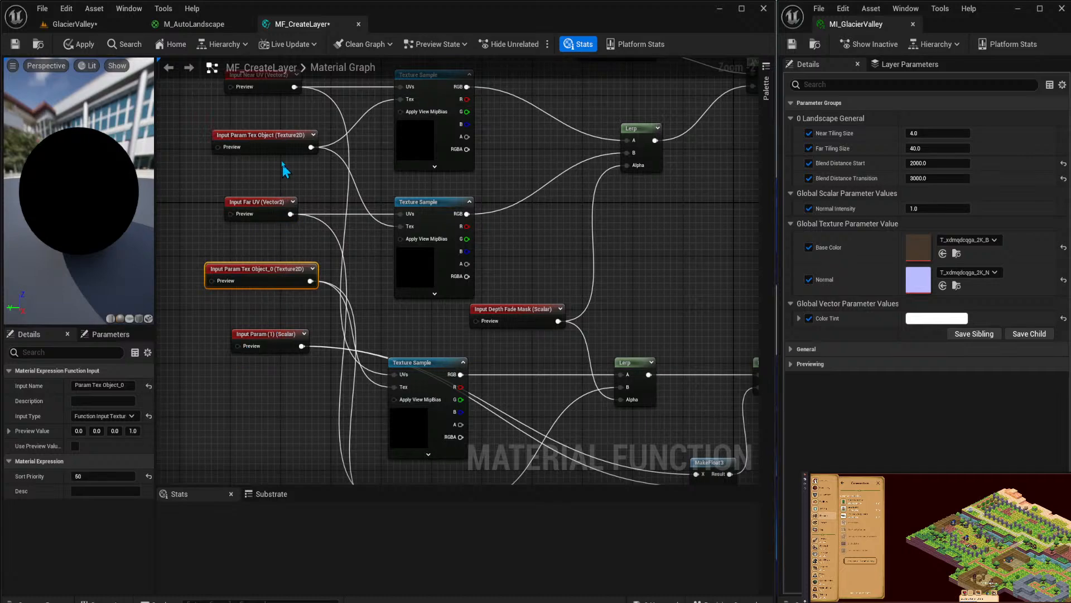
Rename the Param Tex Object input as Texture Base Color and the Param Tex Object_0 input as Texture Normal.
click(273, 137)
click(123, 386)
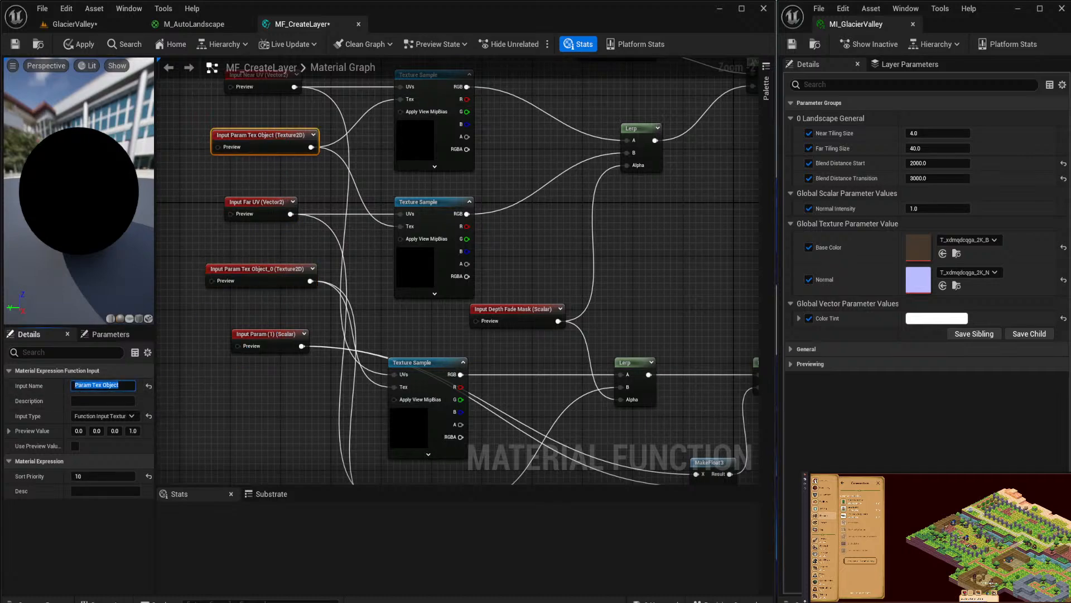
text(Texture Base Color)
key(Return)
click(255, 268)
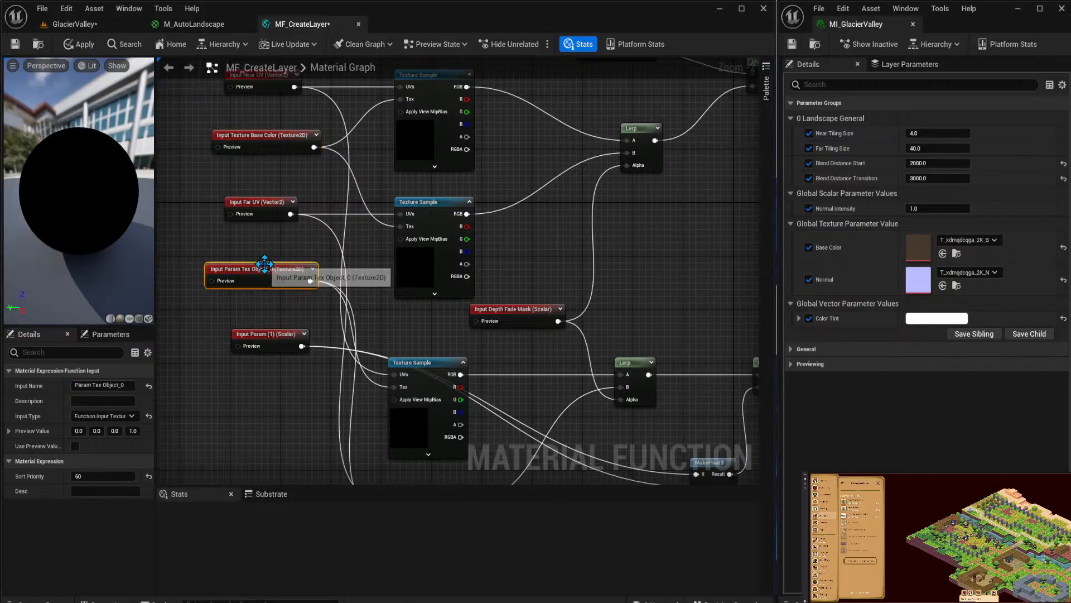
click(118, 384)
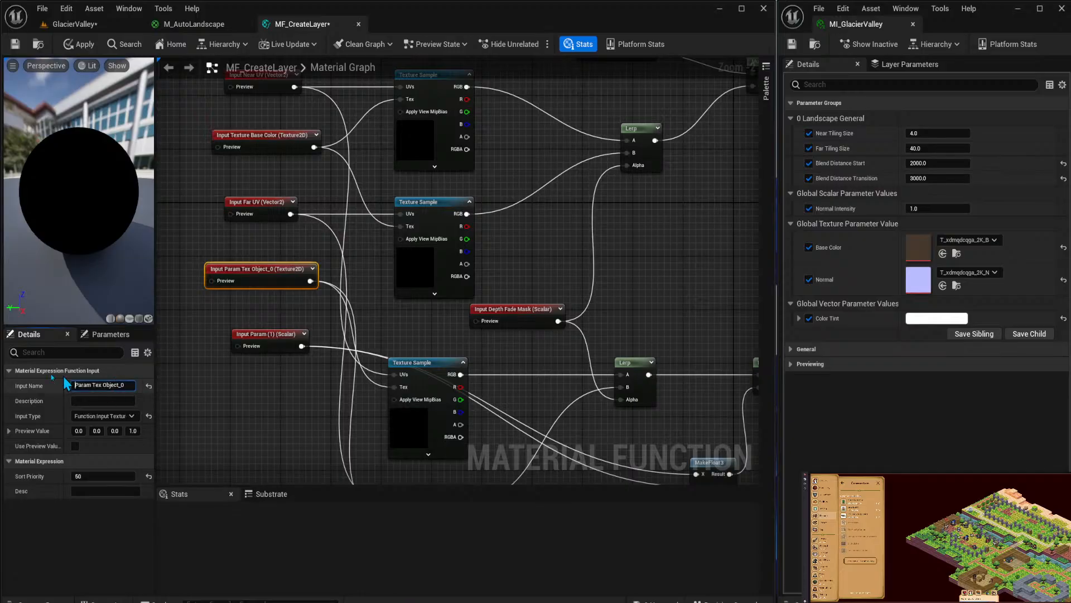
text(Texture Normal)
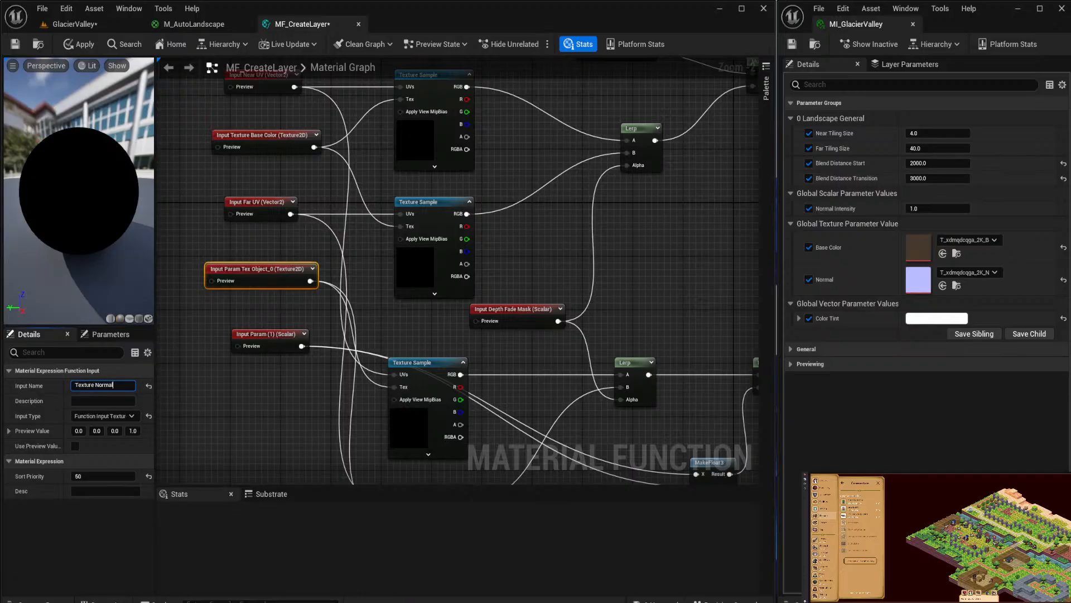
key(Return)
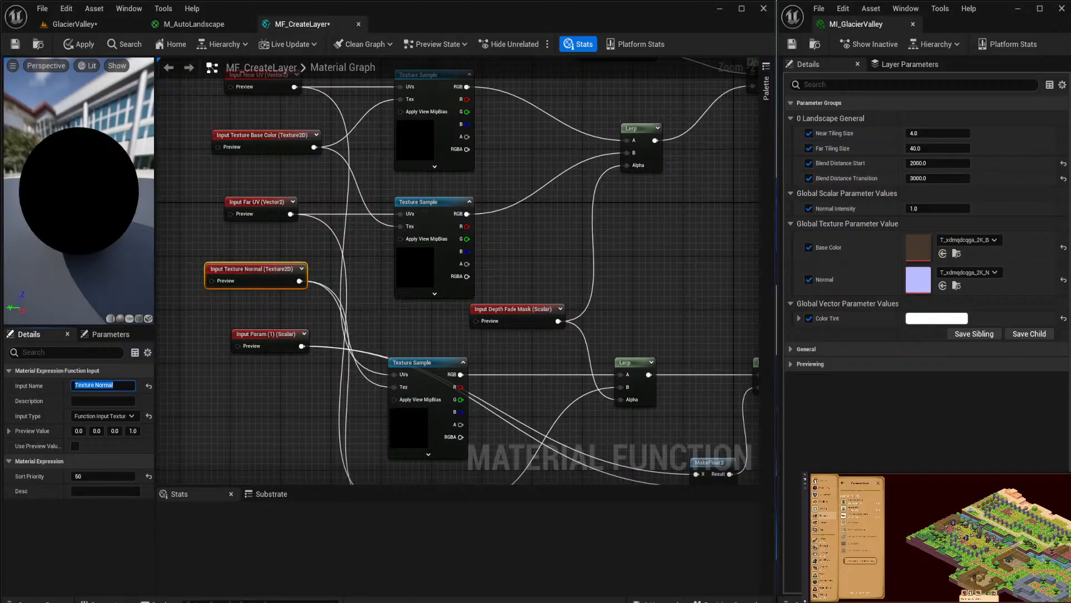
Move the Param (1) input beside the MakeFloat3 node and rename it Normal Intensity.
drag(275, 334, 251, 430)
right_drag(274, 355, 289, 273)
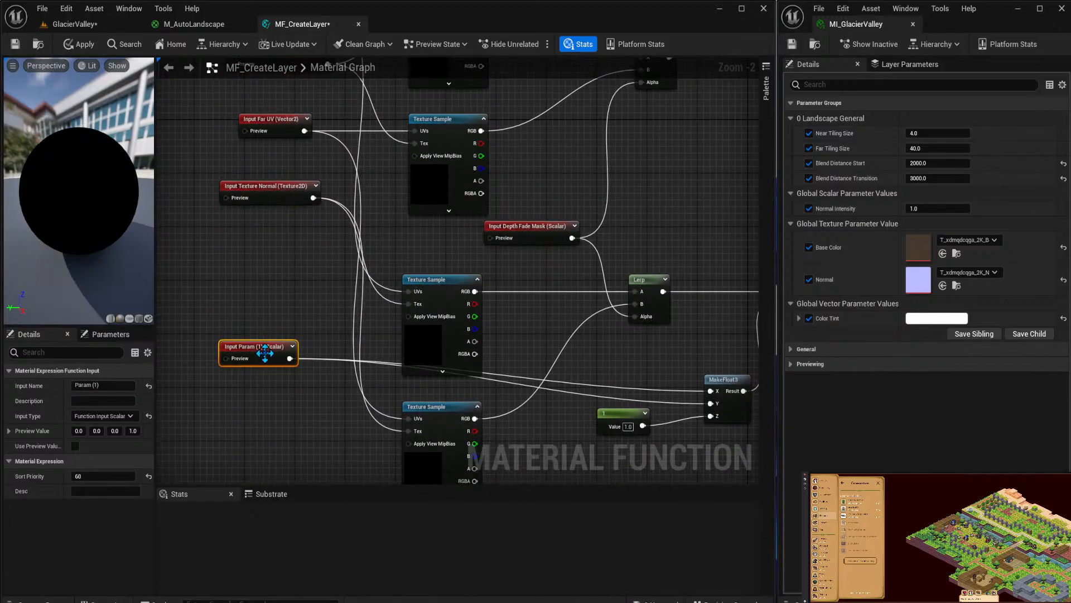
click(104, 385)
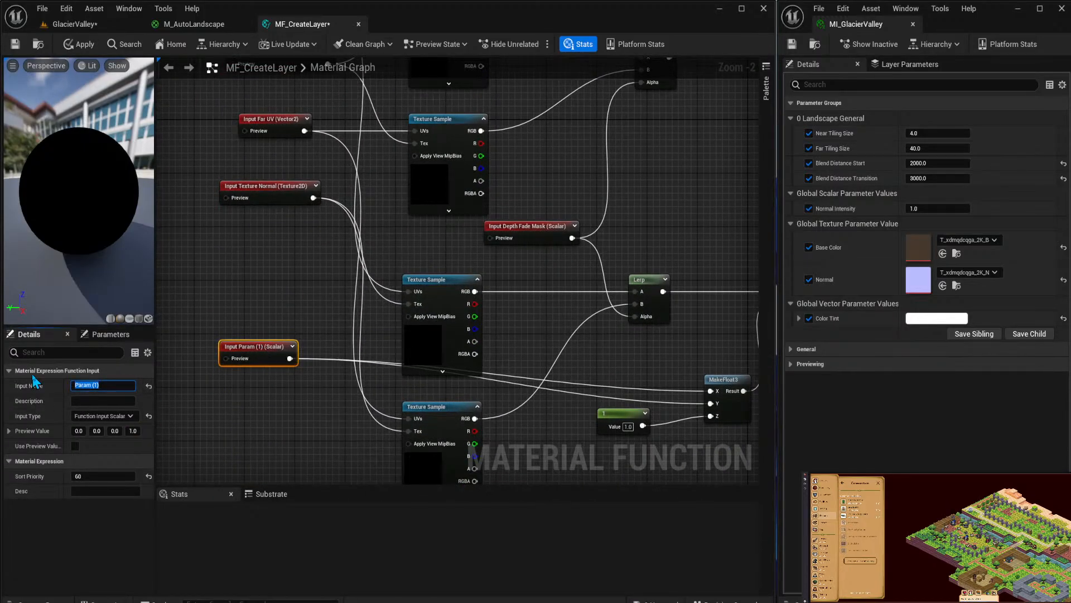
drag(262, 356, 615, 389)
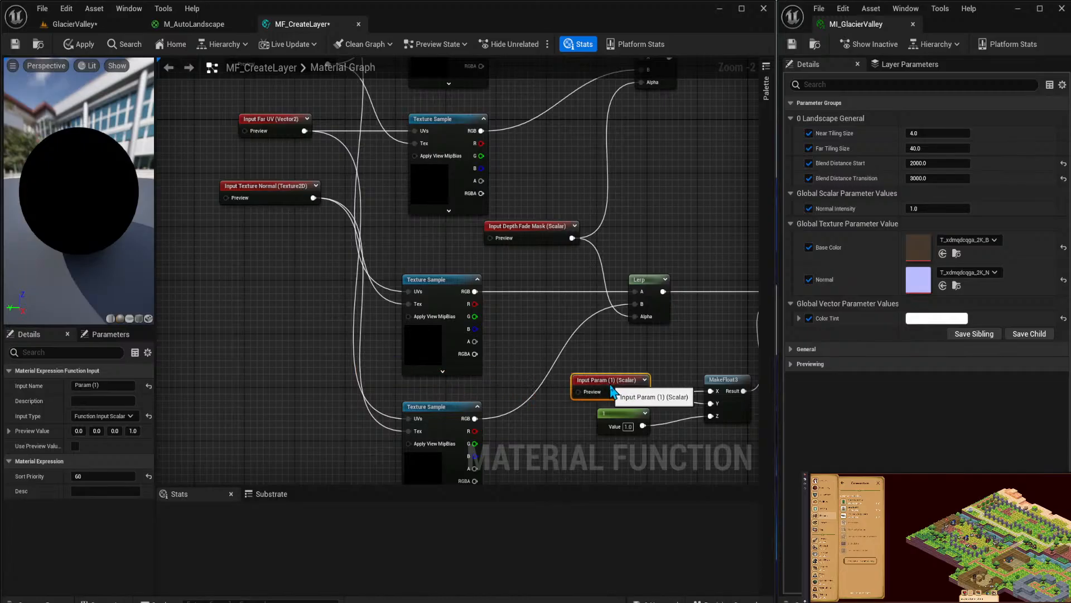
click(117, 385)
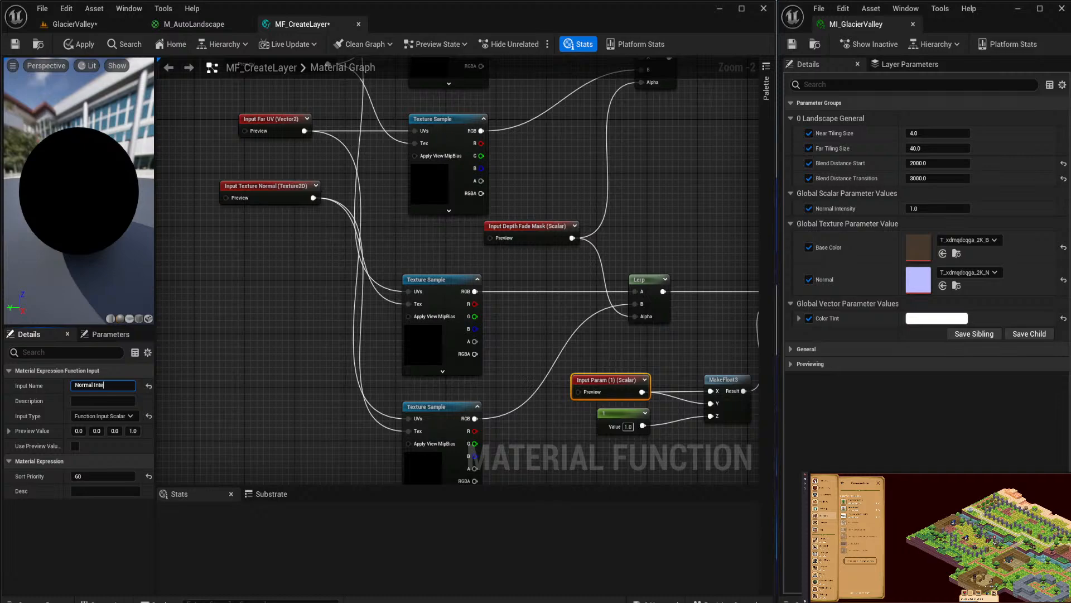
text(Normal Intensity)
key(Return)
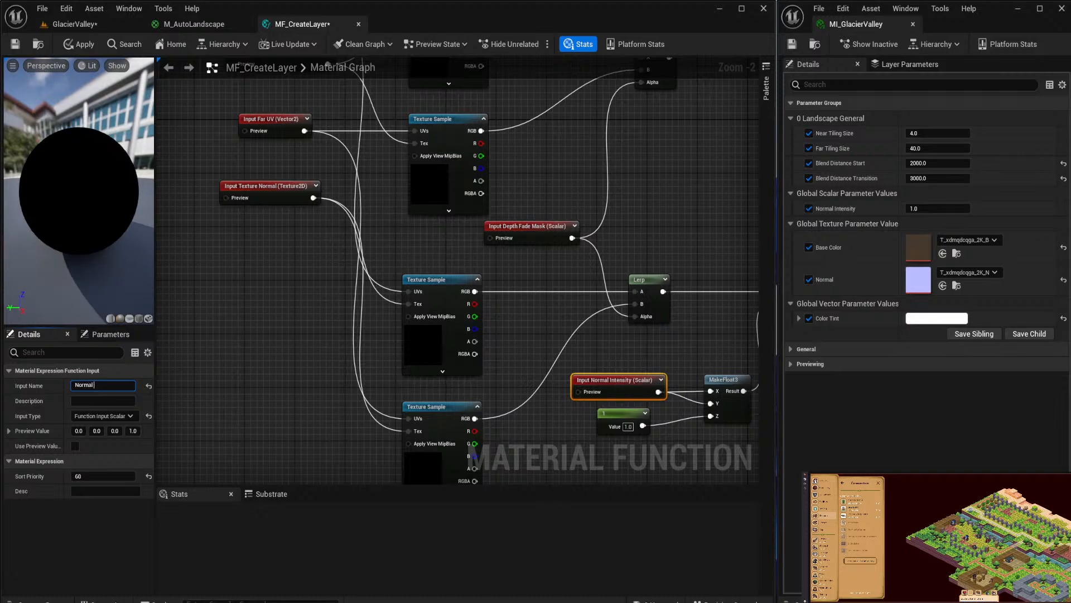
key(ctrl+a)
click(698, 350)
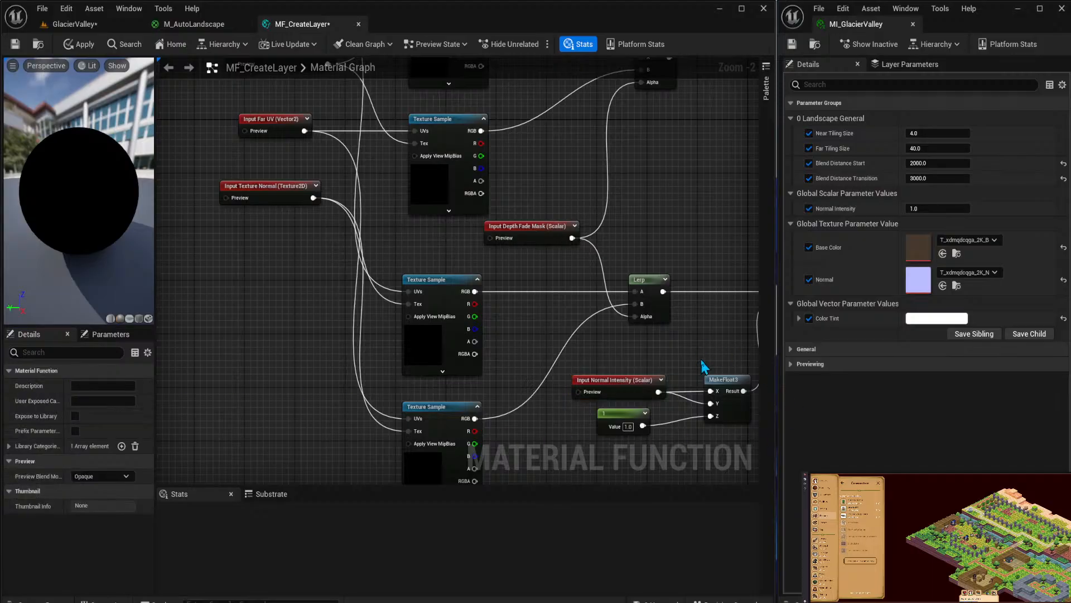
Align the Texture Normal input with the third Texture Sample, and apply and save the MF_CreateLayer function.
key(ctrl+shift+s)
drag(276, 196, 230, 303)
right_drag(271, 211, 253, 276)
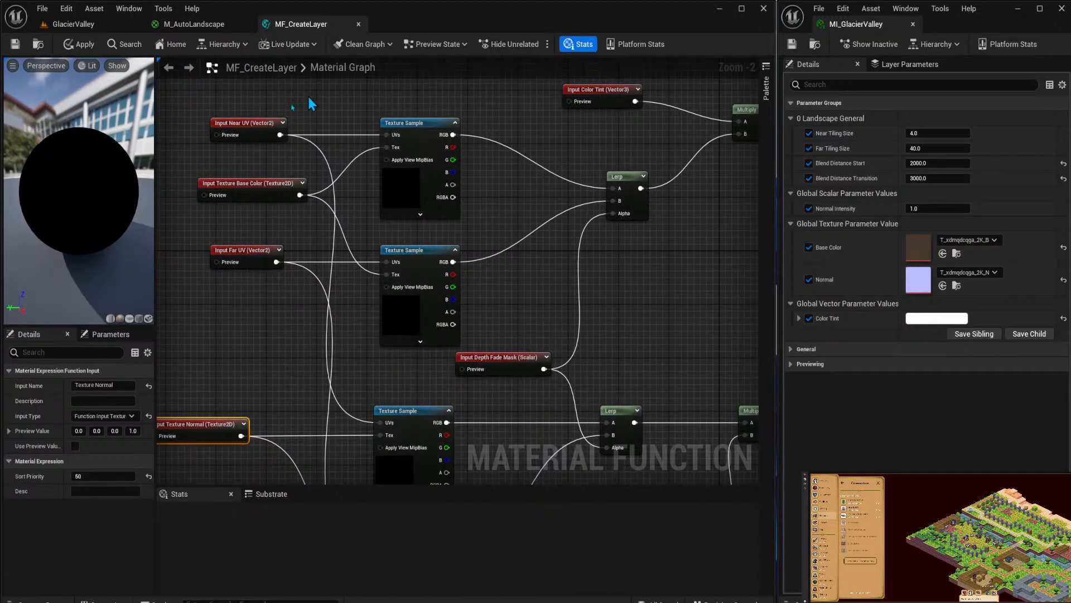
click(76, 49)
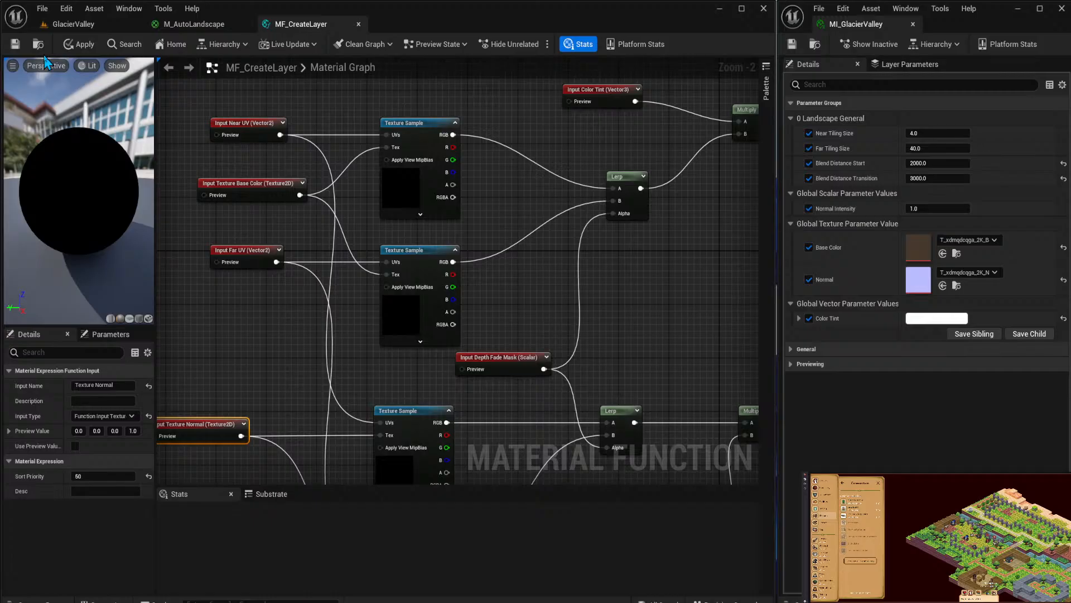
click(15, 45)
Review the MF_CreateLayer node's input order in M_AutoLandscape and apply the material.
click(170, 32)
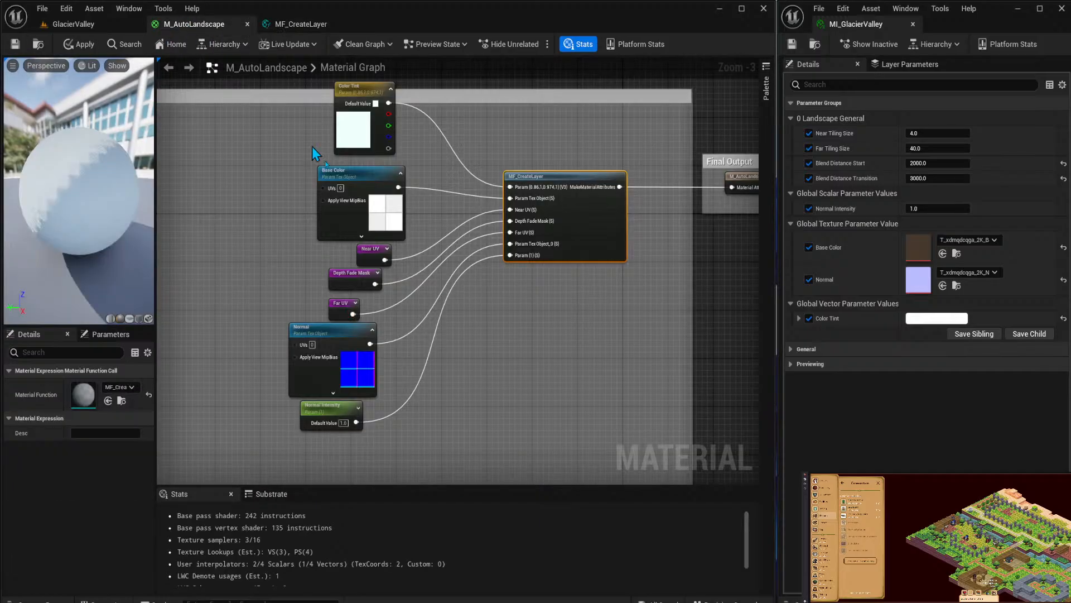
right_drag(564, 359, 481, 379)
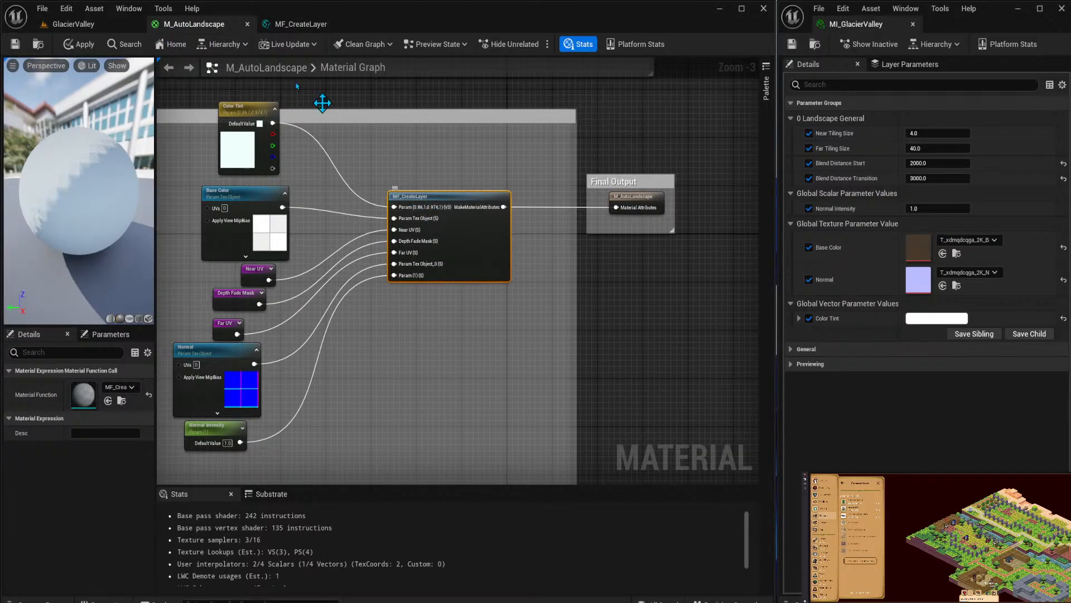
click(78, 44)
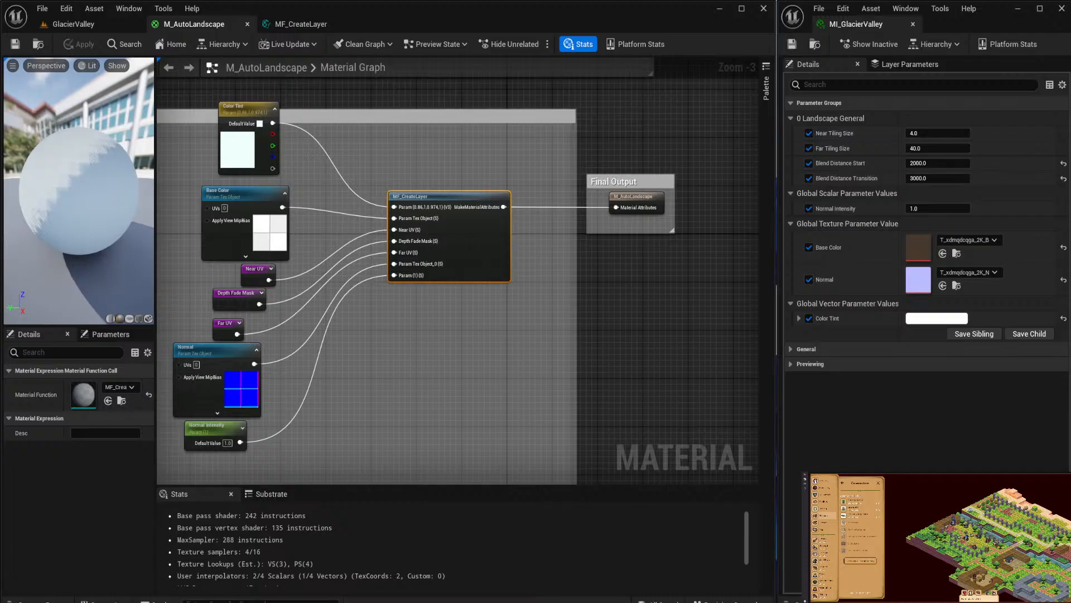
Set the Texture Base Color input's sort priority to 1 in MF_CreateLayer.
click(304, 25)
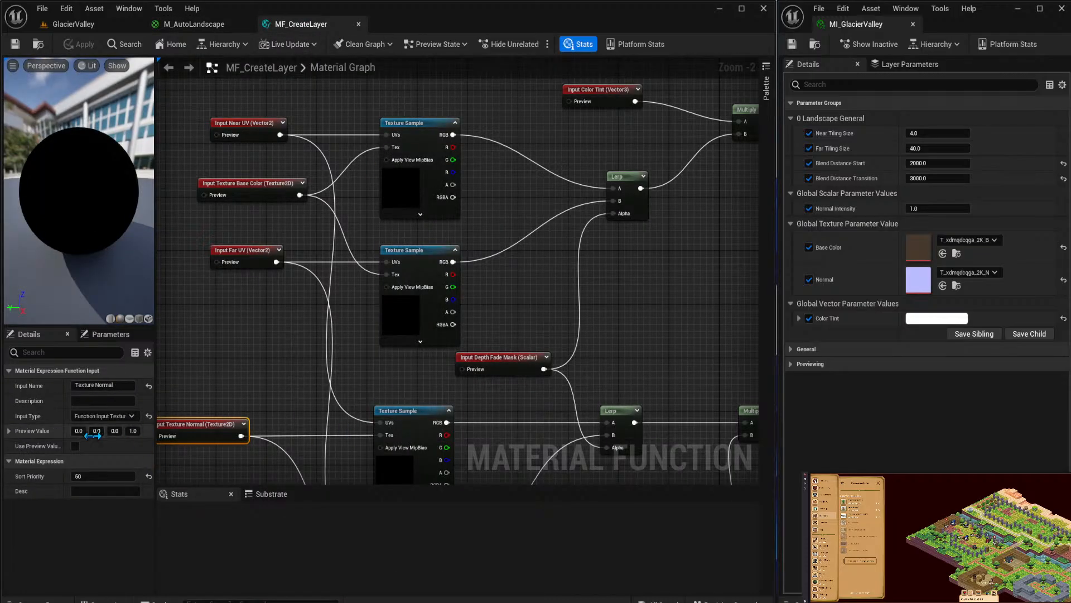
right_drag(262, 302, 361, 354)
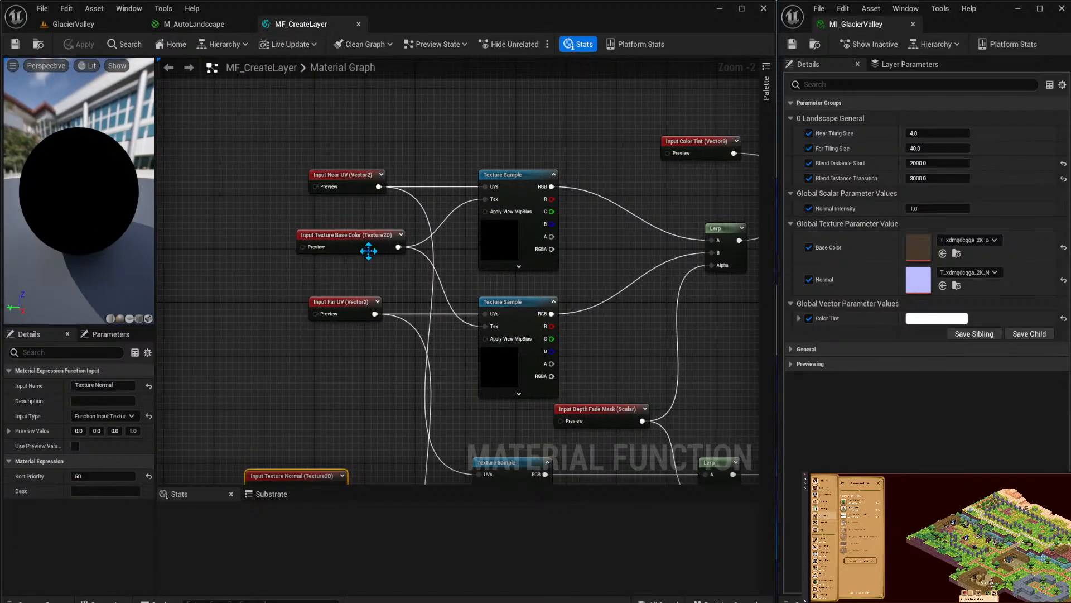
right_drag(668, 187, 568, 178)
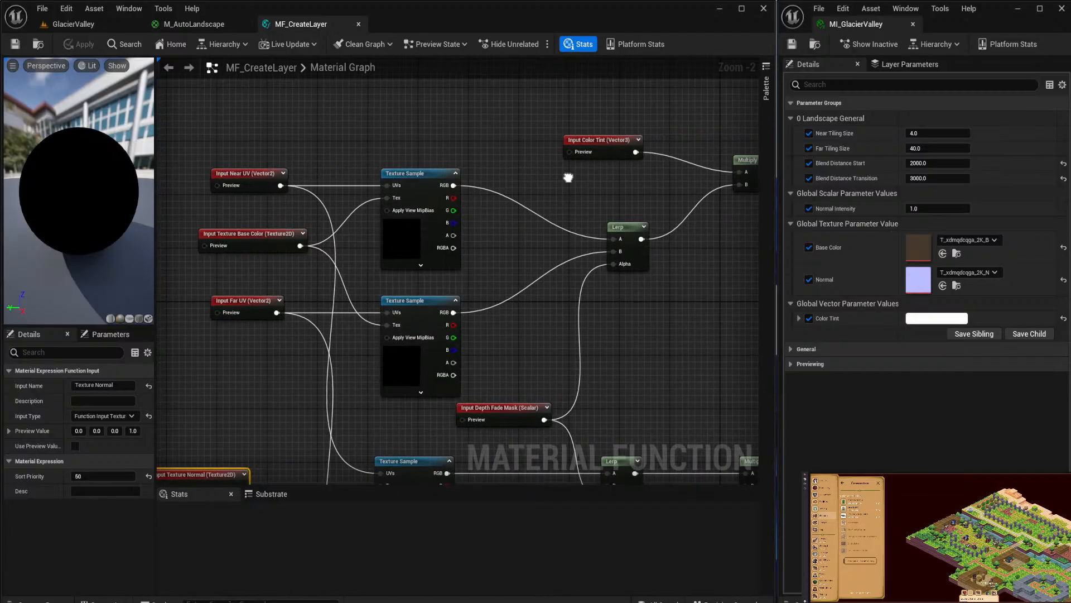
click(272, 237)
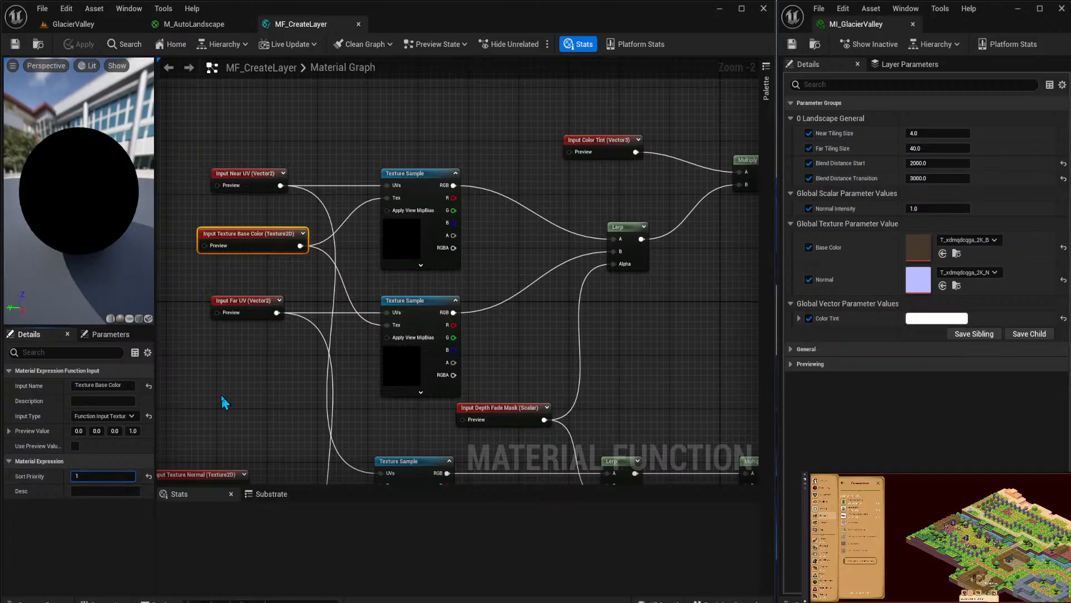
click(237, 379)
right_drag(242, 389, 157, 390)
Set the Color Tint input's sort priority to 2 and check the priorities of Near UV and Texture Base Color.
click(510, 143)
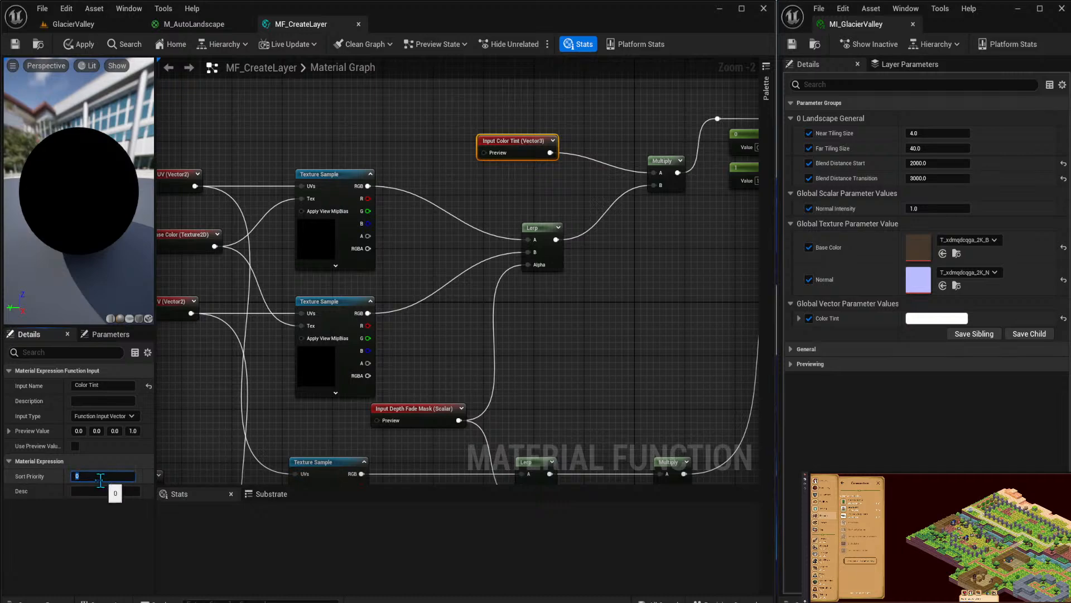
click(215, 412)
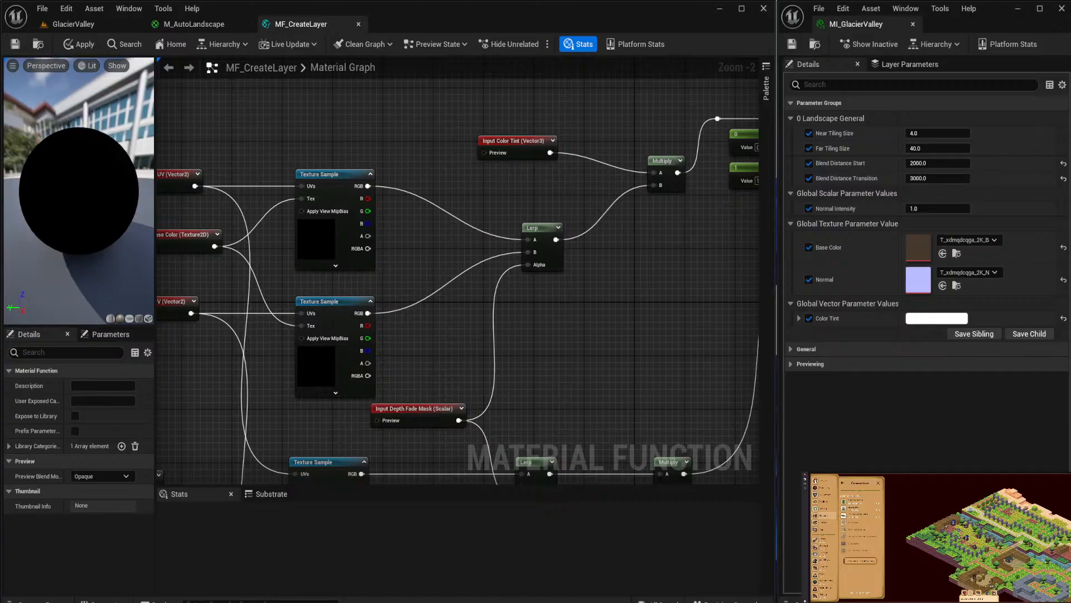
right_drag(253, 115, 439, 90)
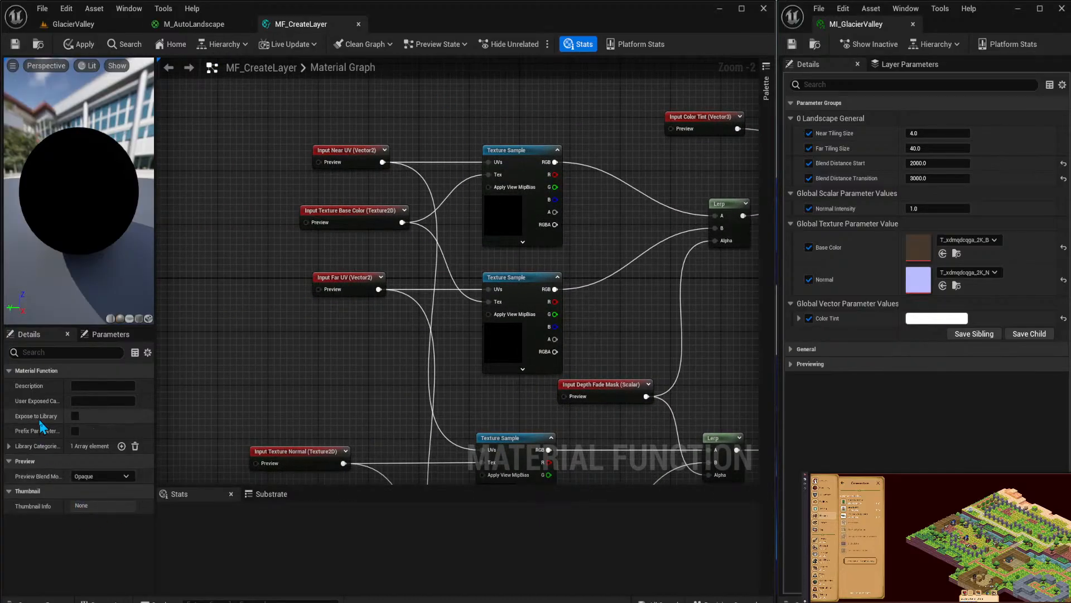
click(359, 151)
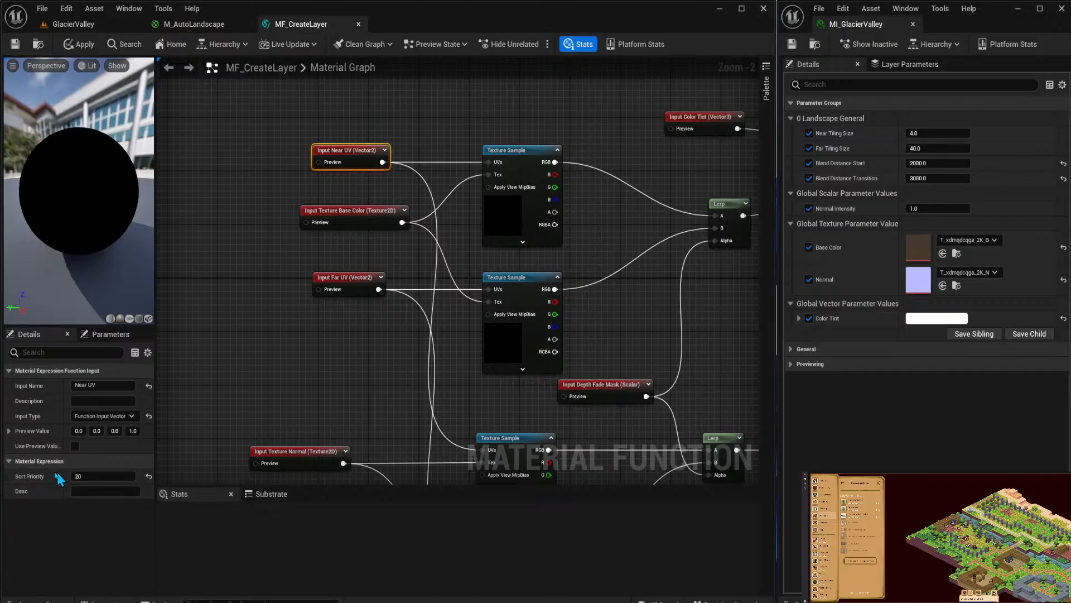
click(363, 210)
click(680, 117)
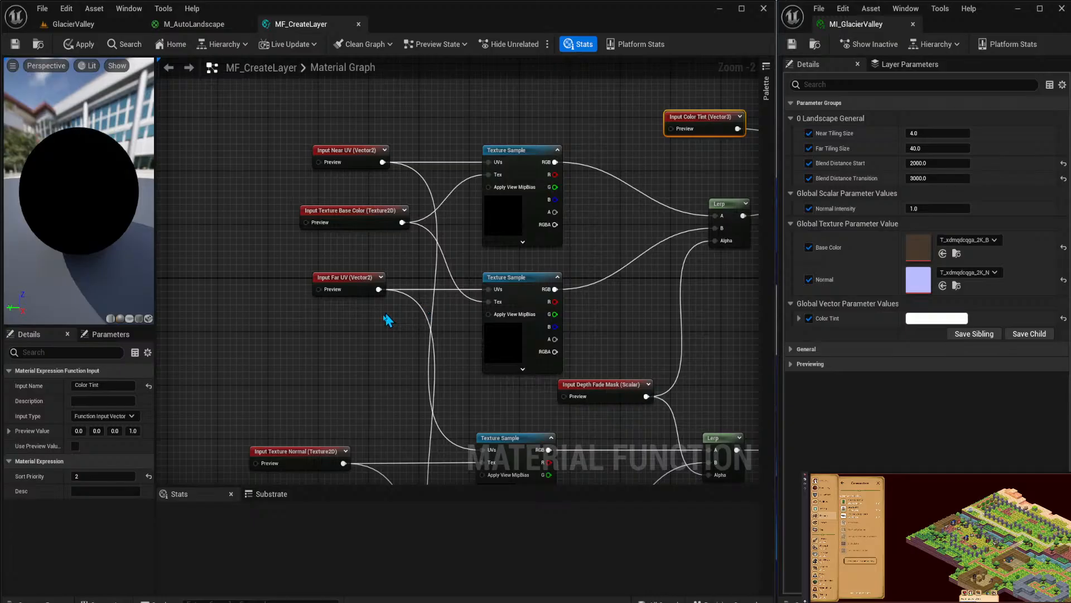
Change the sort priorities of the Texture Normal and Normal Intensity inputs to follow Color Tint.
right_drag(372, 372, 363, 313)
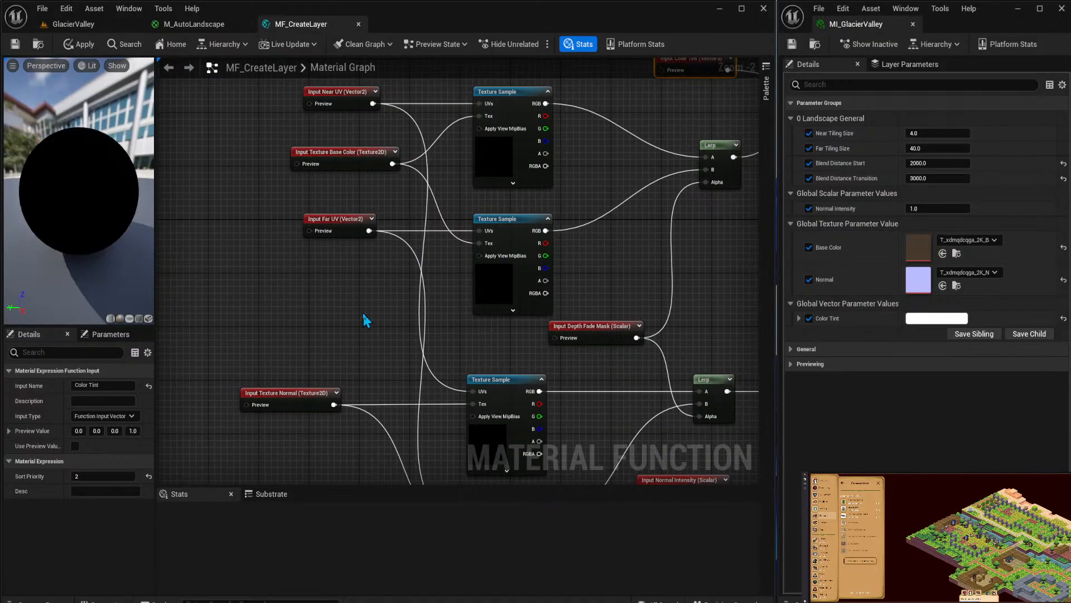
click(306, 399)
click(115, 476)
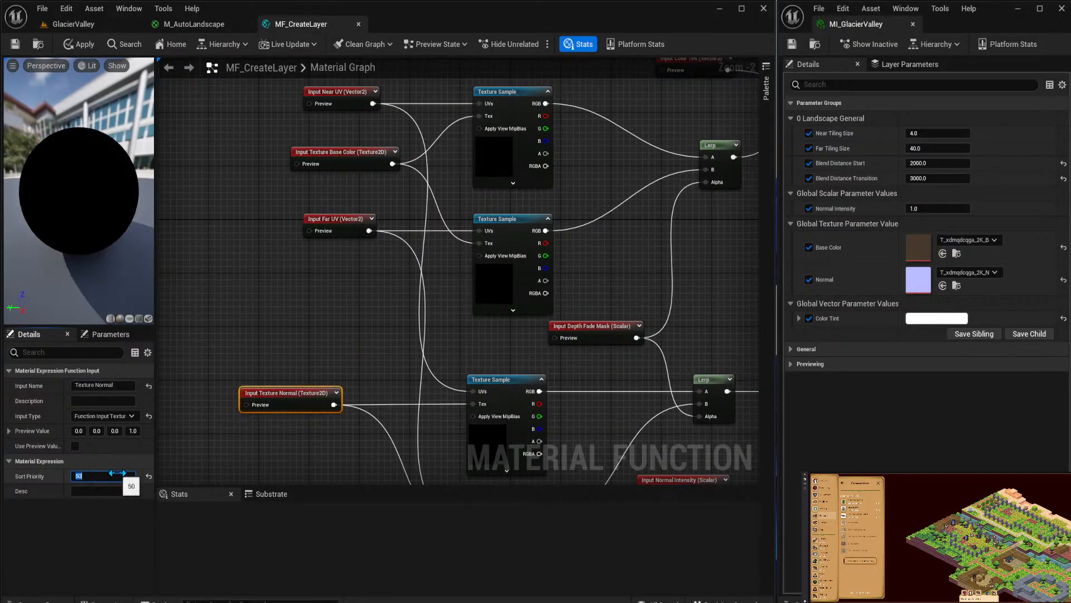
click(375, 400)
right_drag(638, 424, 583, 310)
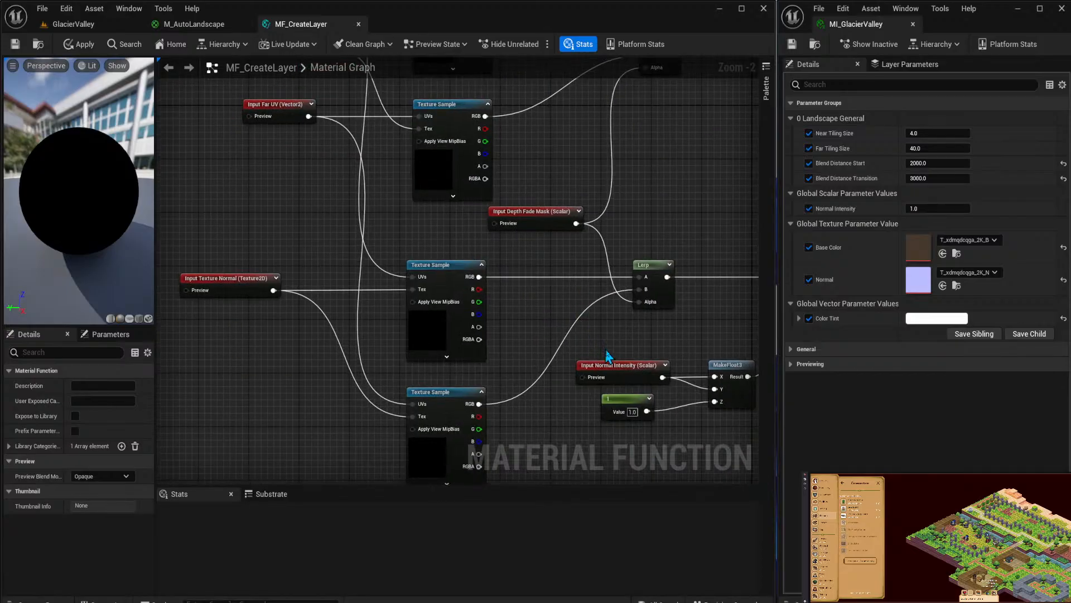
click(612, 366)
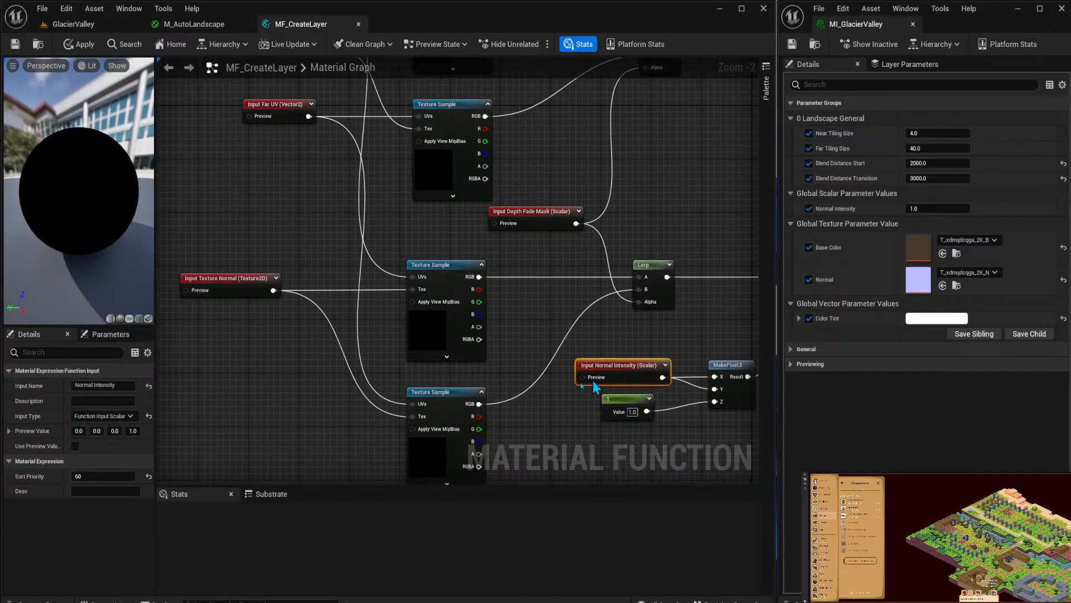
click(251, 375)
Set the sort priority of the Near UV input to 5 and of the Far UV input to 6.
right_drag(555, 260, 389, 219)
click(347, 154)
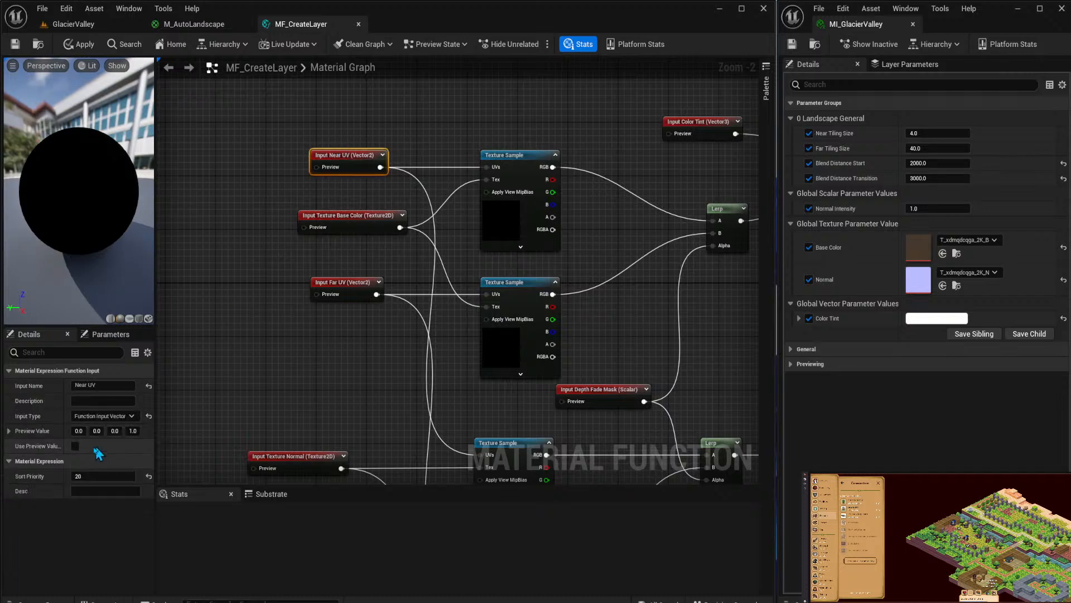
click(103, 476)
text(4)
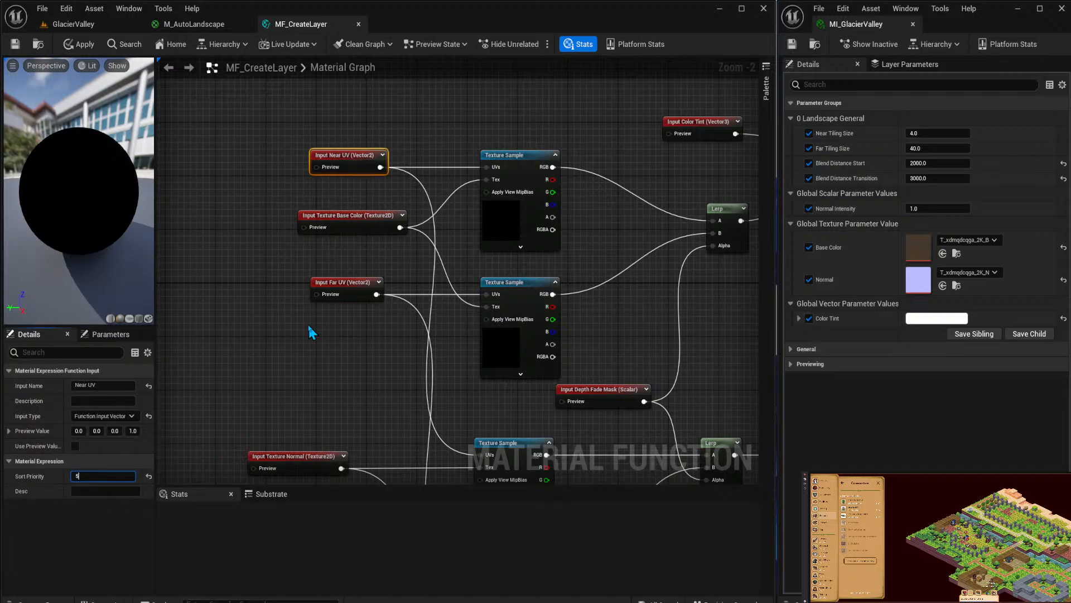
click(351, 288)
click(104, 476)
text(6)
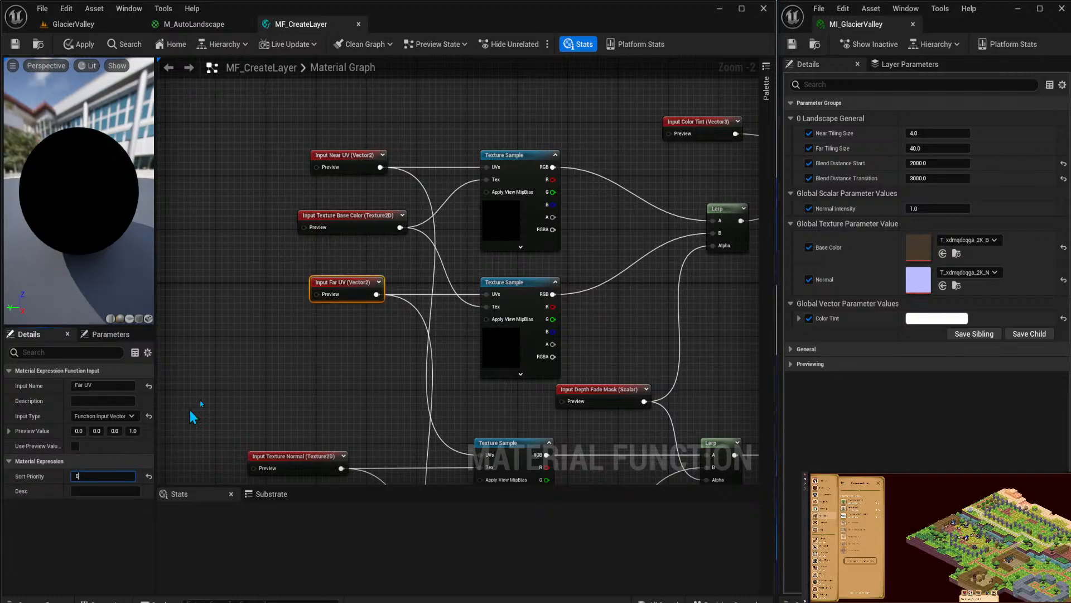
Check the sort priorities of the Depth Fade Mask, Far UV and Texture Base Color inputs, and save MF_CreateLayer.
click(611, 389)
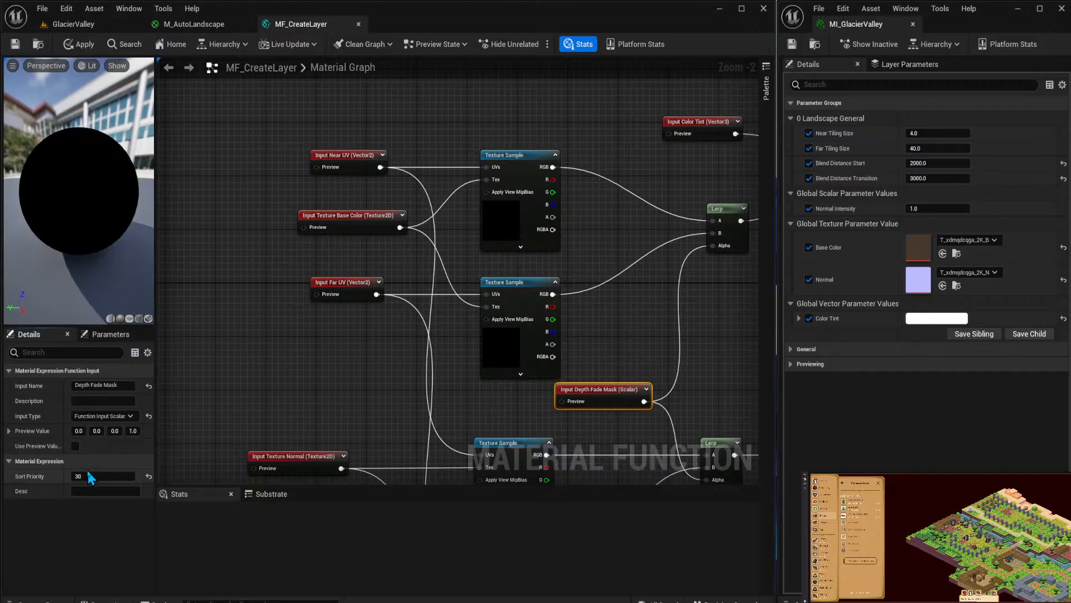
click(224, 385)
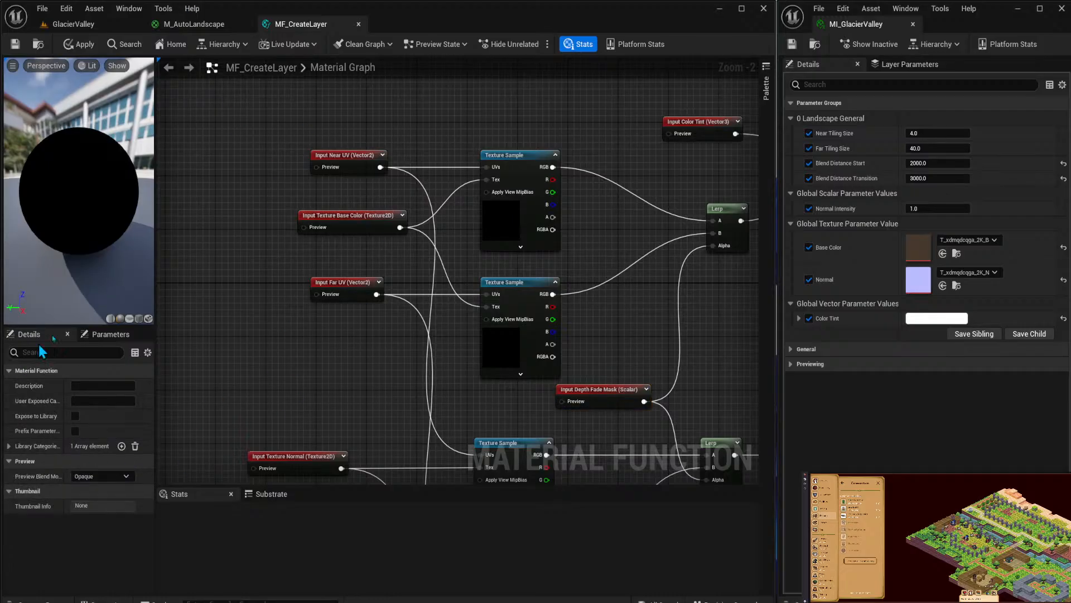
click(352, 290)
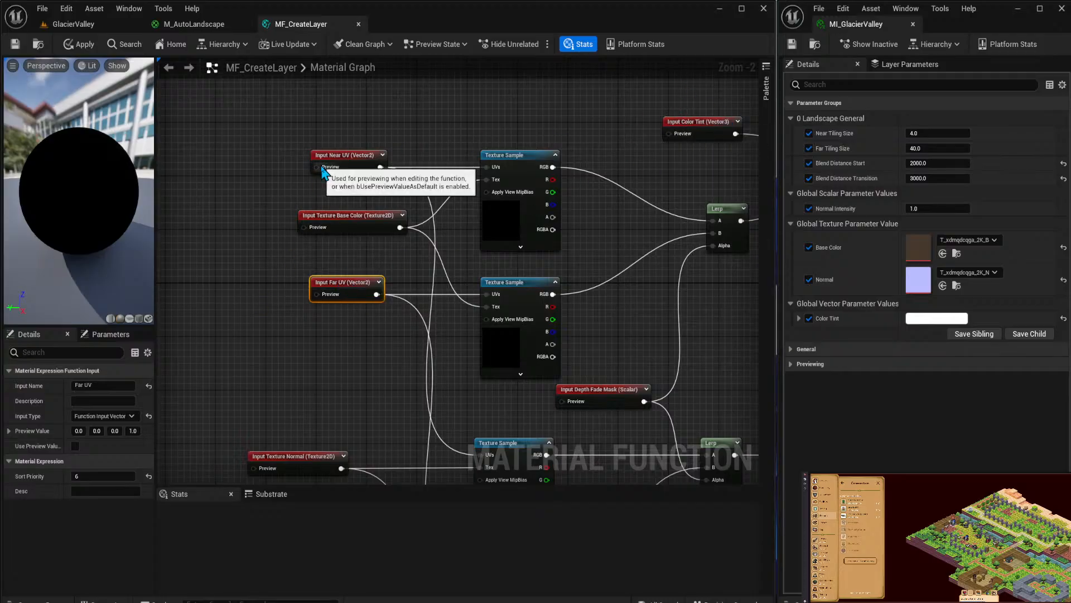
click(351, 216)
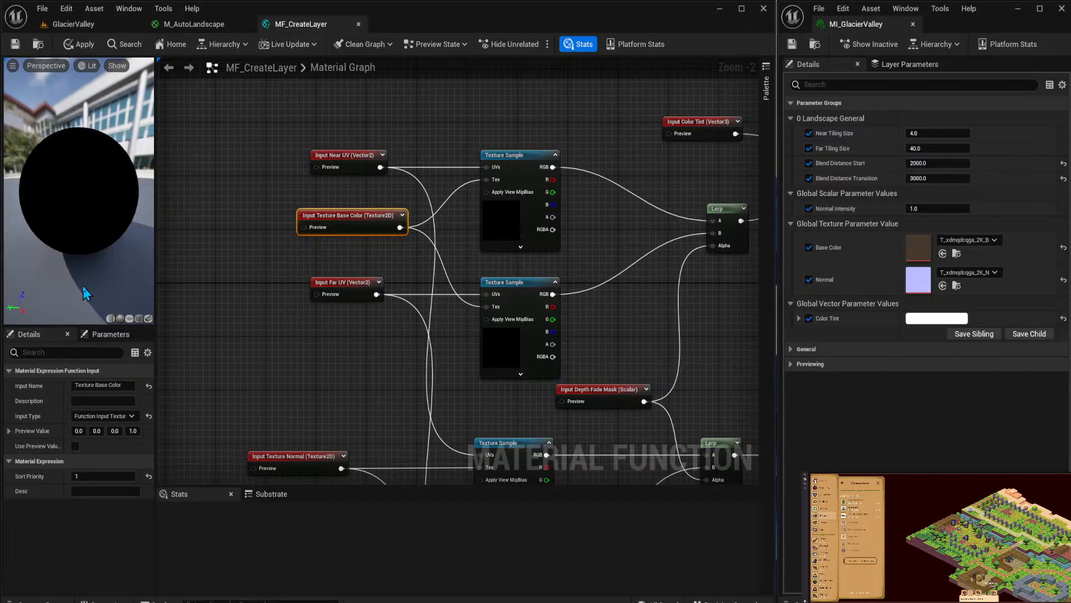
click(105, 477)
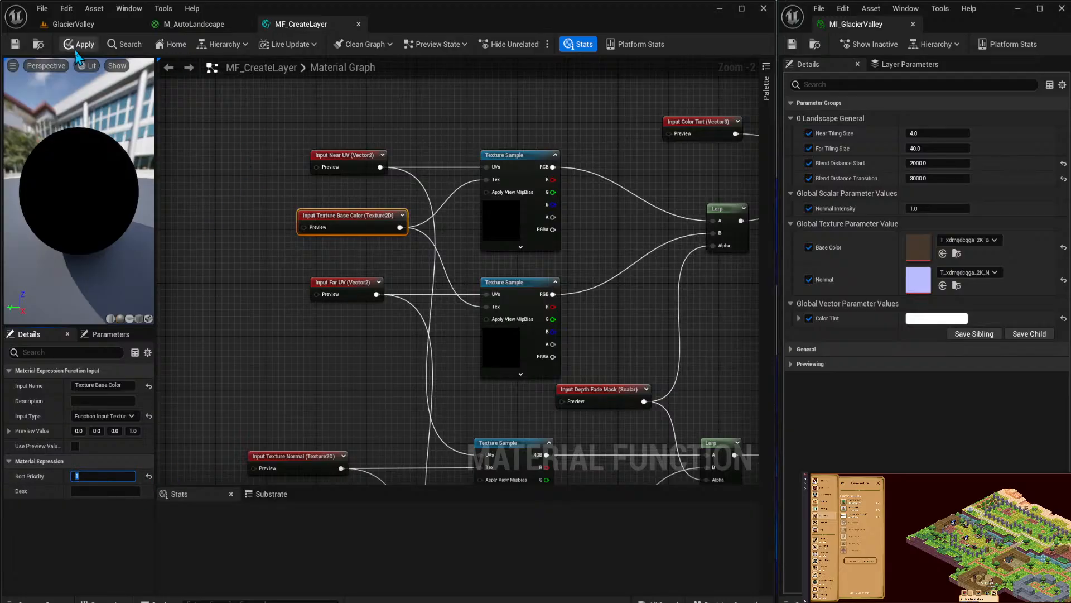
click(16, 45)
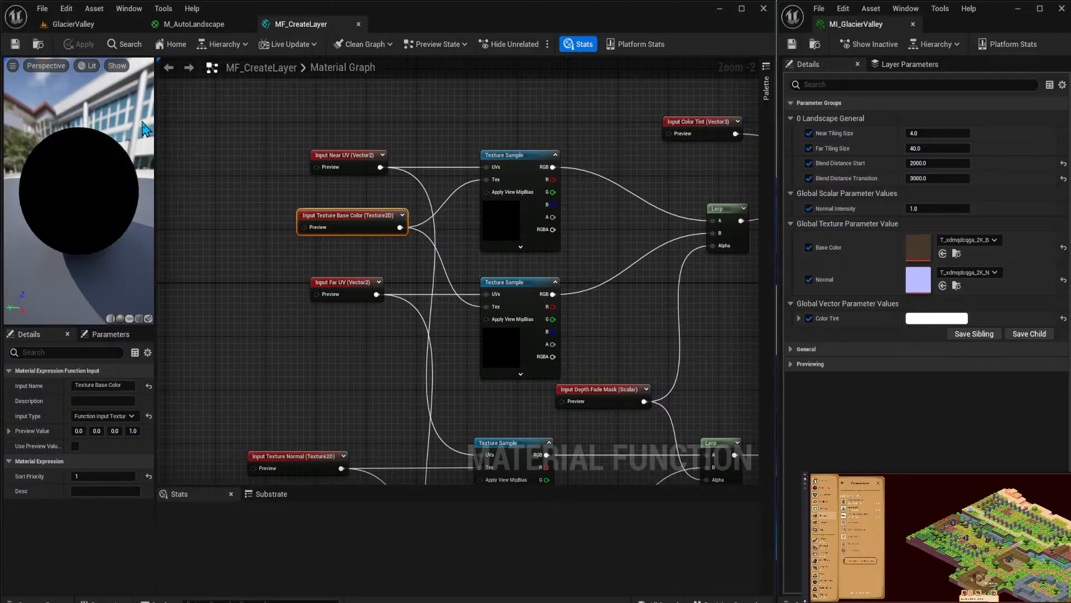
In M_AutoLandscape, place Base Color above Color Tint and Normal below it, moving the UV and Depth Fade Mask nodes lower.
click(169, 67)
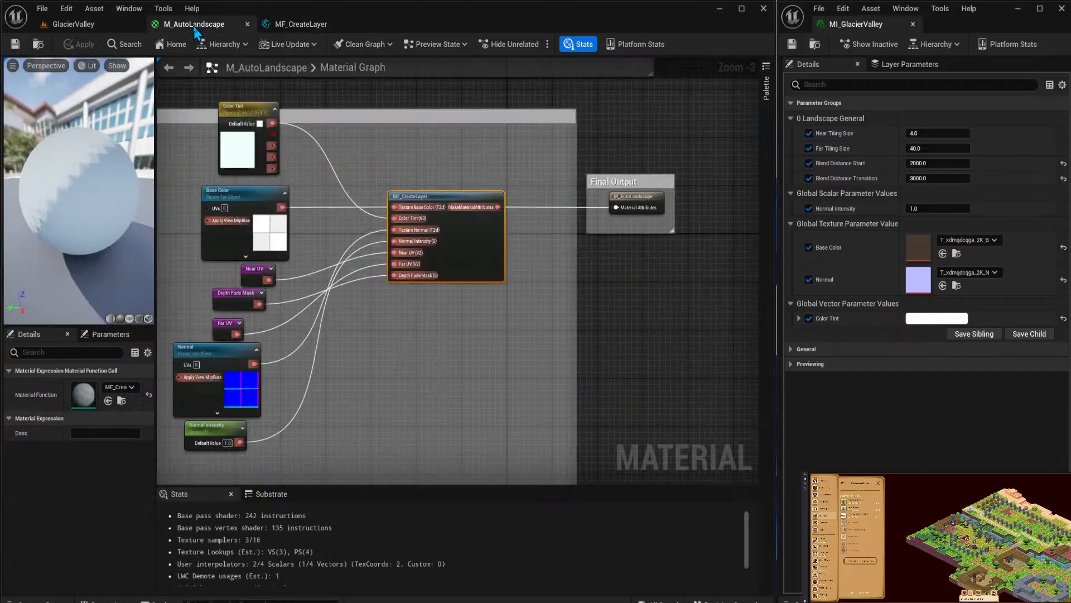
drag(323, 185, 417, 118)
drag(303, 103, 303, 181)
drag(402, 116, 297, 120)
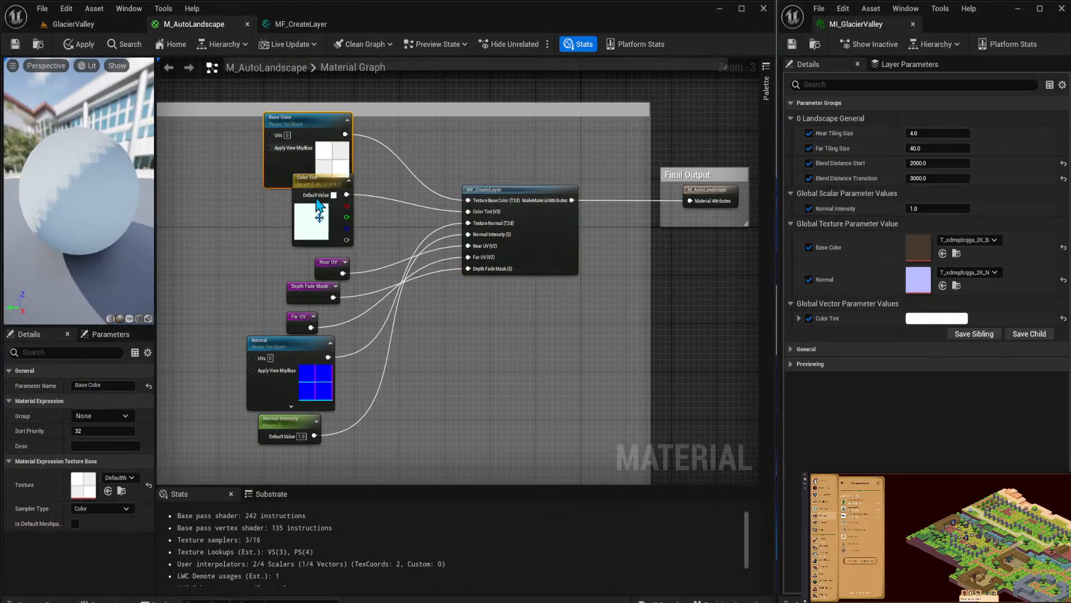
drag(322, 344, 254, 204)
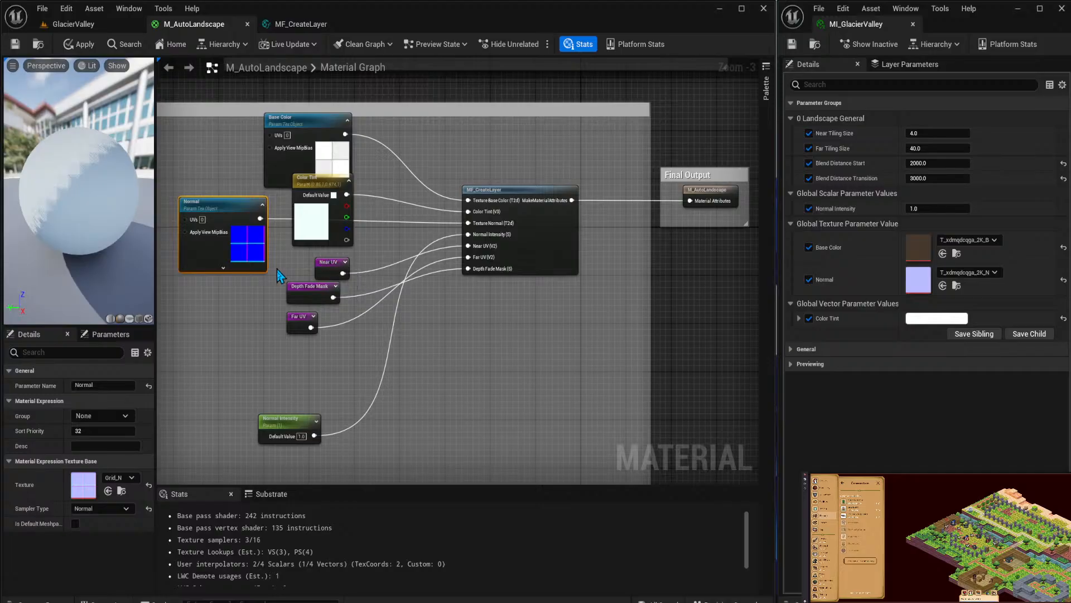
drag(276, 269, 338, 318)
drag(328, 263, 305, 323)
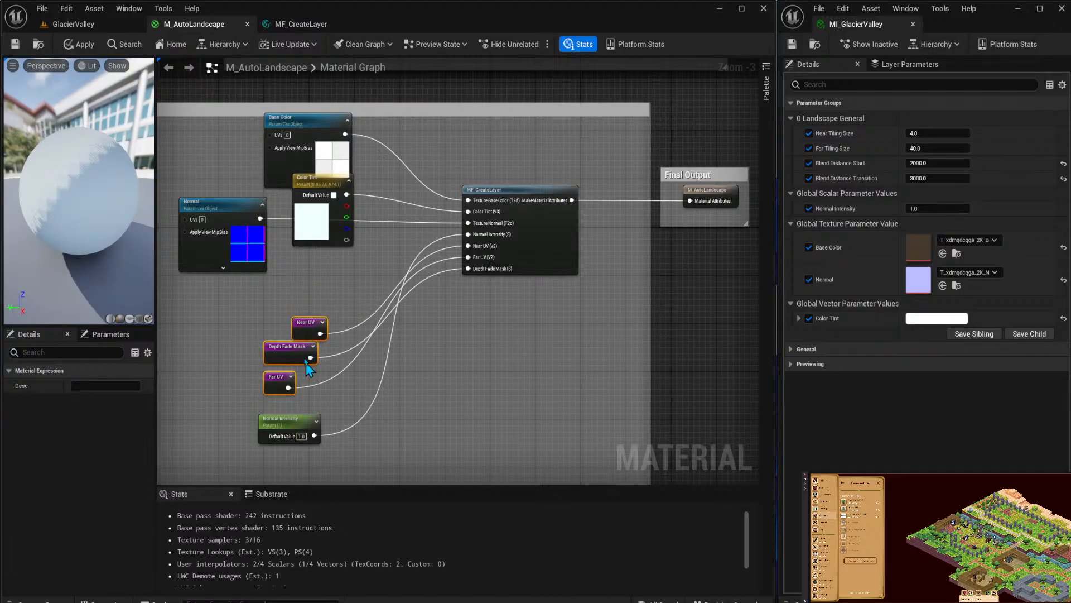
drag(230, 208, 315, 250)
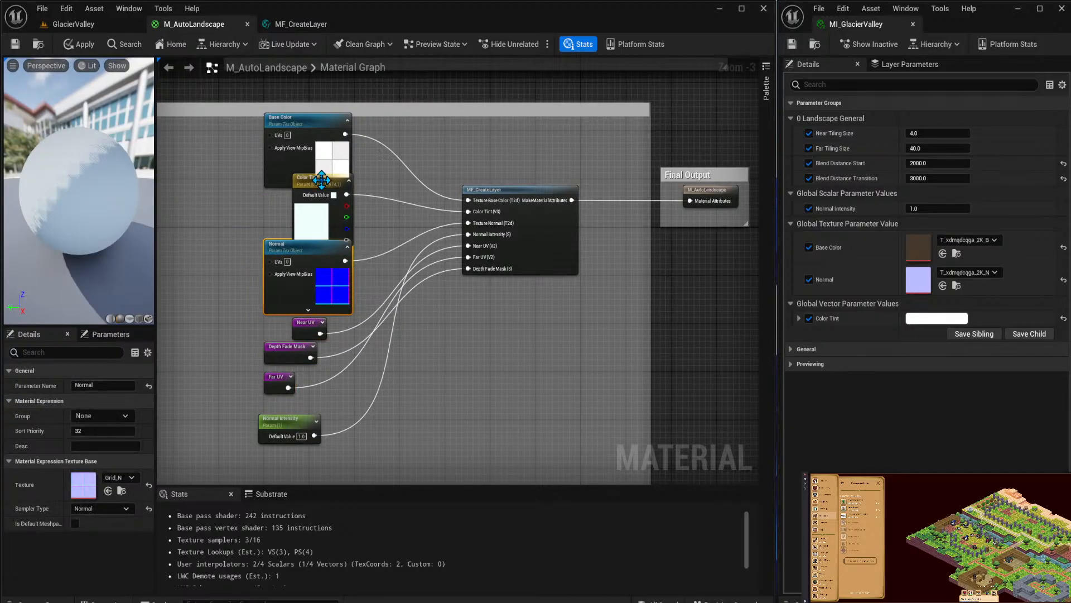
Shift the nodes below Base Color downward and fit Color Tint into the gap between Base Color and Normal.
shift+drag(275, 323, 366, 423)
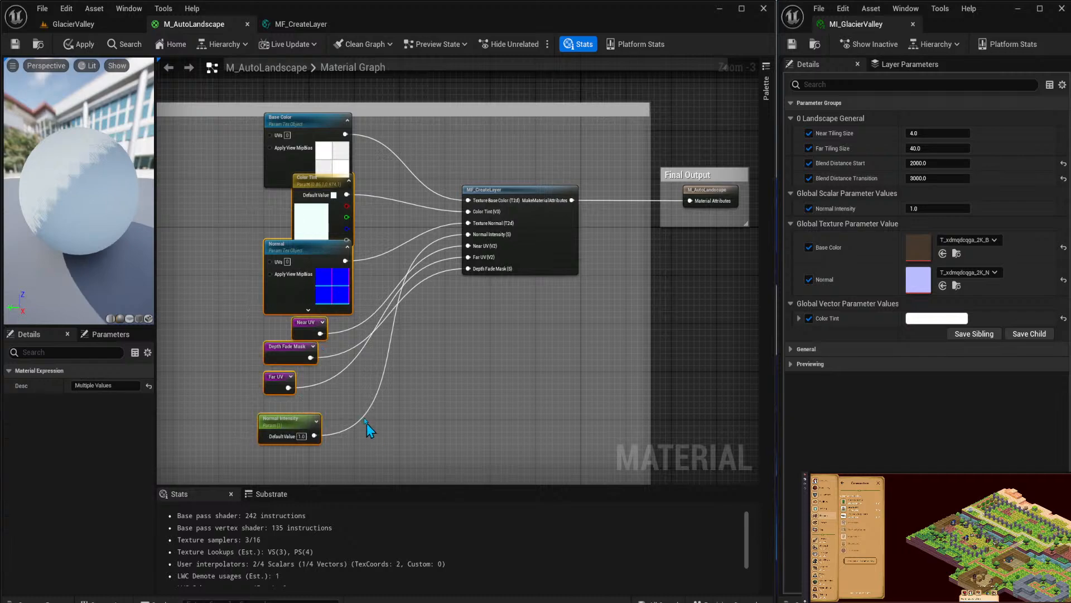
drag(294, 243, 289, 274)
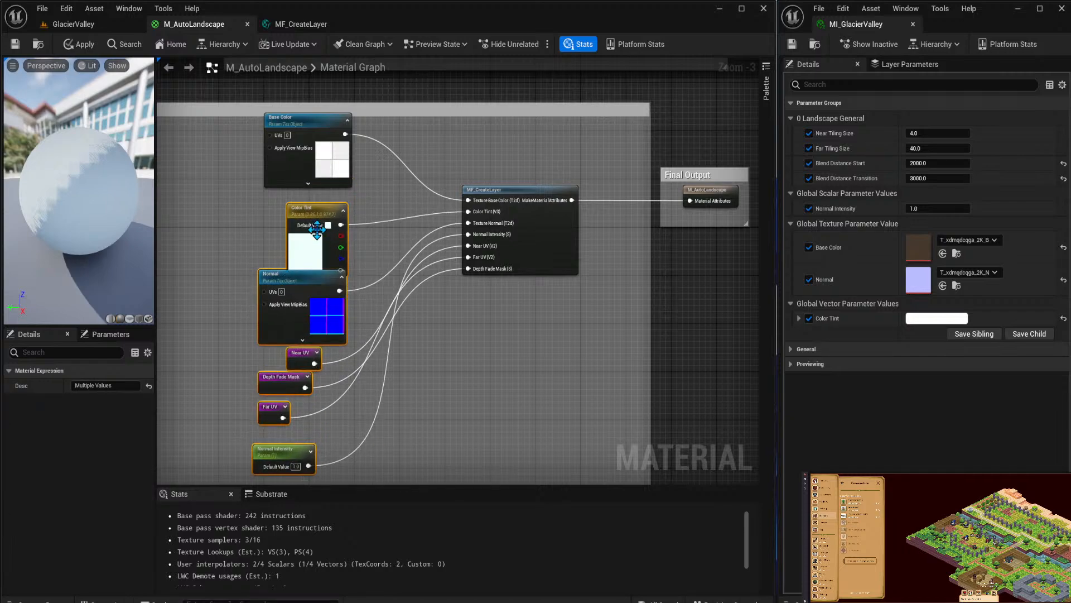
click(365, 211)
click(340, 208)
drag(339, 206, 334, 194)
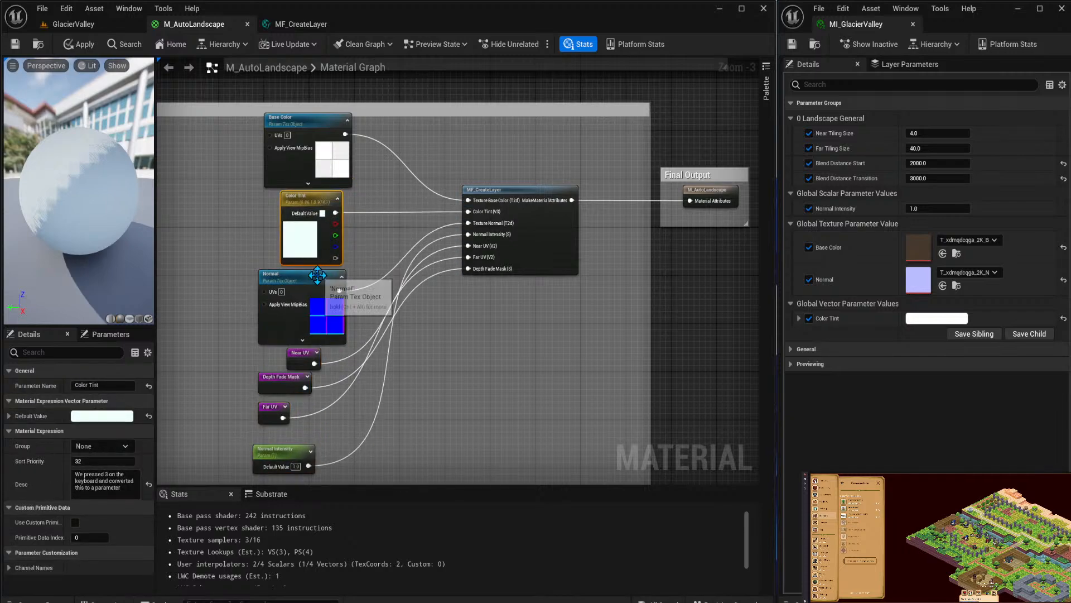
Reorder the lower nodes as Normal Intensity, Near UV, Far UV and Depth Fade Mask to match the MF_CreateLayer input order.
mouse_move(277, 420)
mouse_down()
mouse_move(244, 366)
mouse_move(288, 407)
mouse_up()
drag(303, 358, 303, 388)
drag(254, 346, 333, 359)
drag(316, 398, 309, 314)
drag(243, 357, 287, 375)
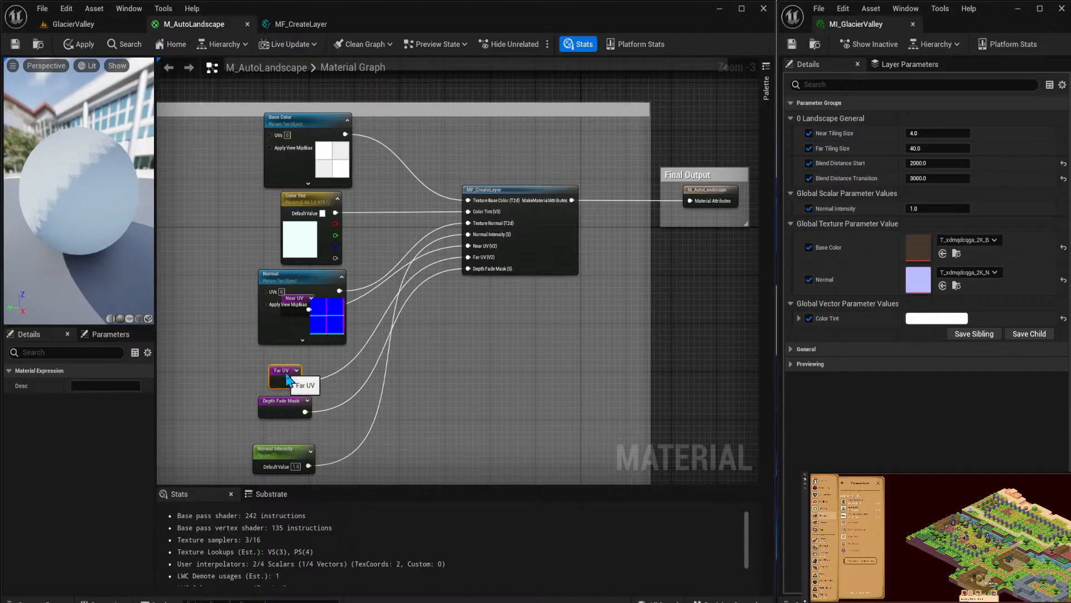
drag(264, 458, 257, 351)
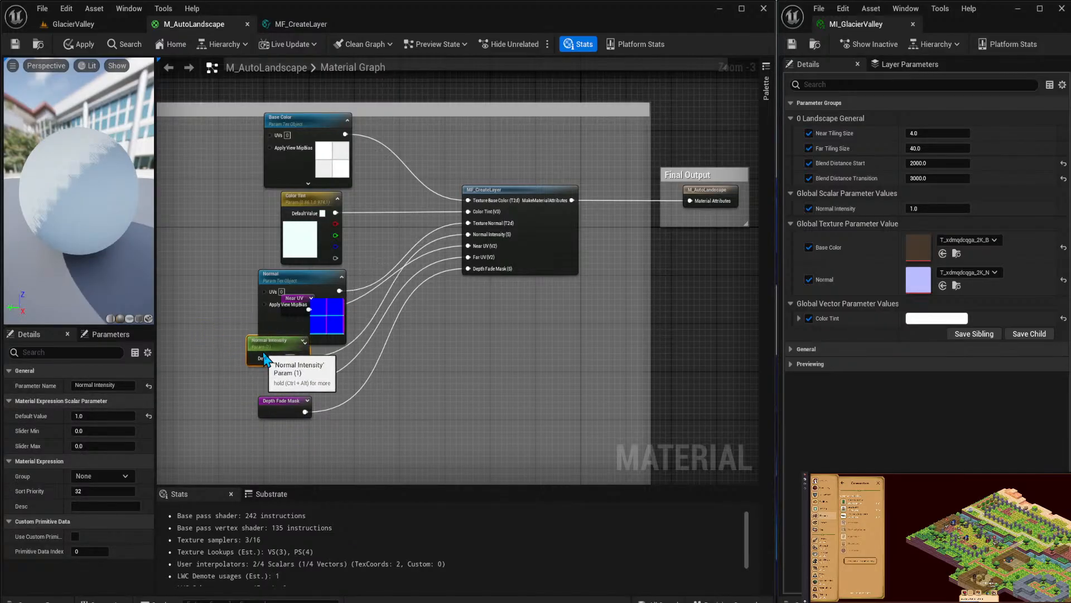
drag(250, 390, 313, 432)
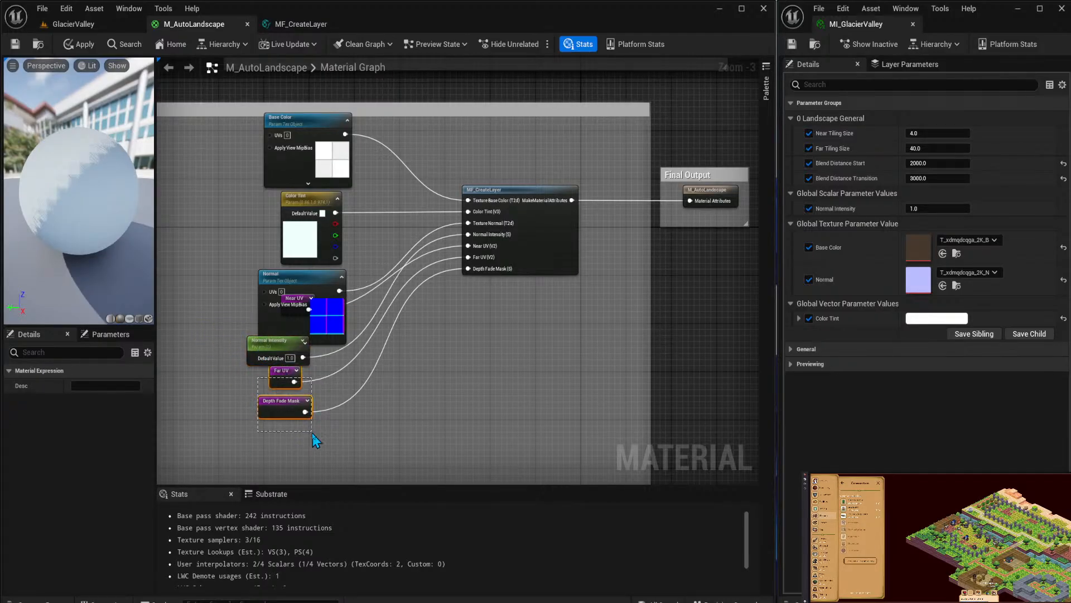
drag(282, 377, 293, 444)
click(278, 324)
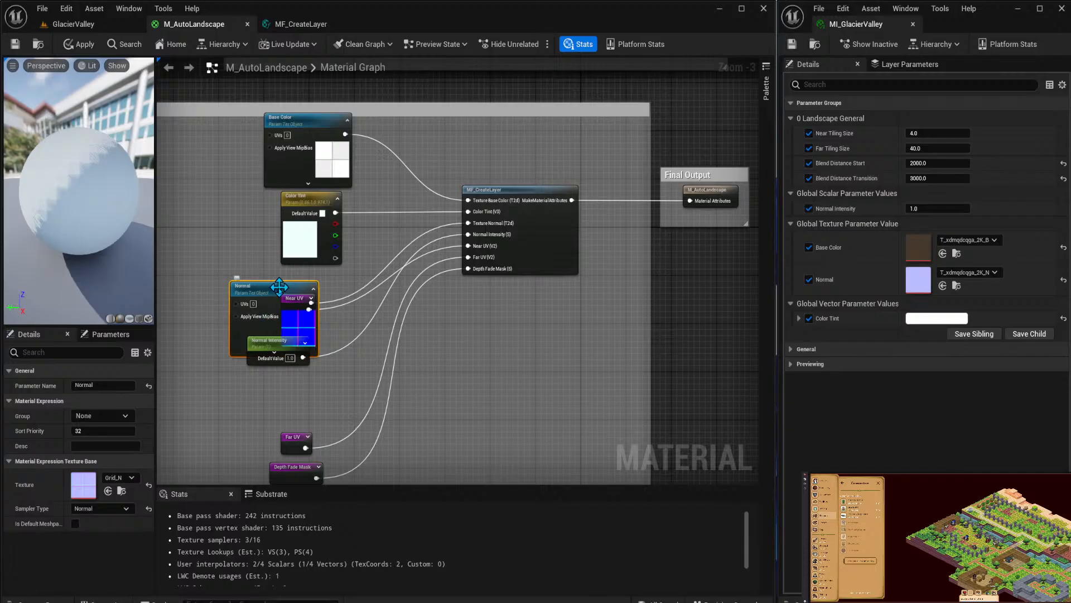
drag(279, 286, 211, 244)
drag(301, 311, 312, 406)
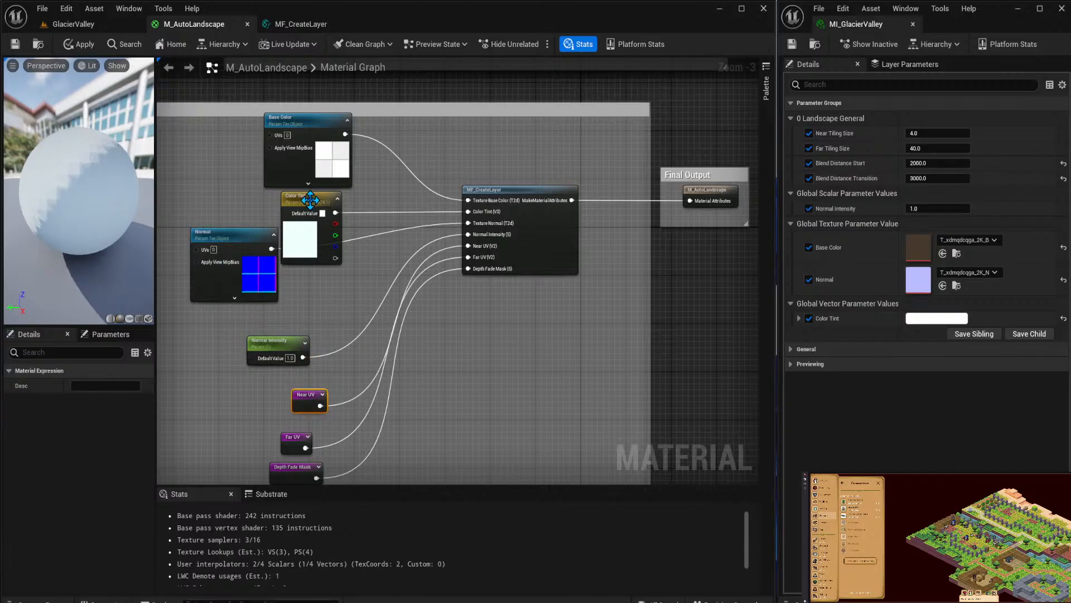
Move MF_CreateLayer away from its inputs, stack Normal, Near UV, Far UV and Depth Fade Mask compactly in pin order, and save the material.
right_drag(412, 398, 434, 342)
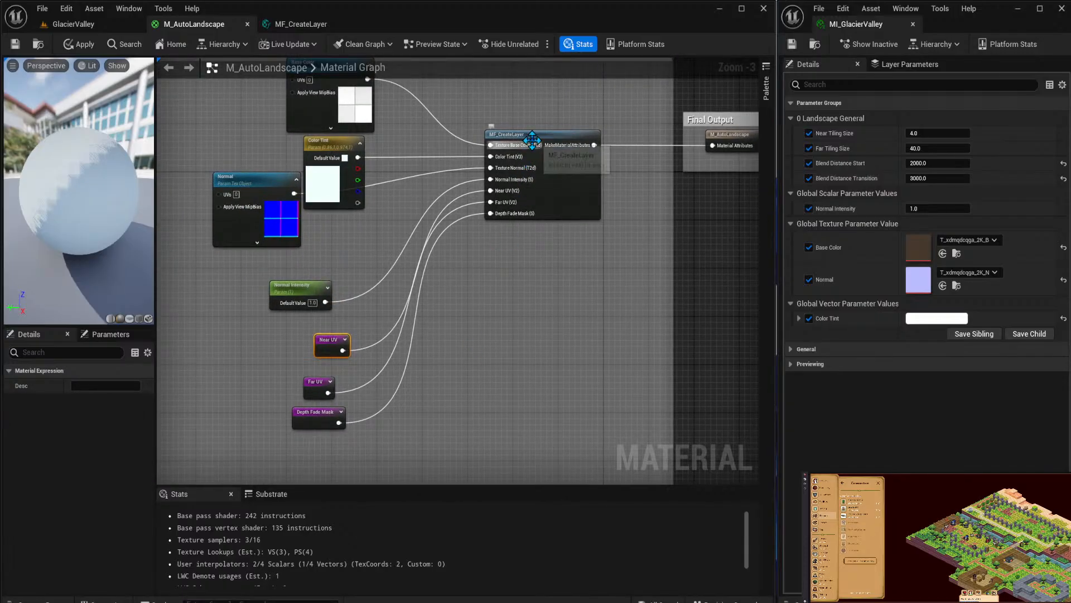
drag(534, 139, 584, 138)
drag(263, 193, 330, 222)
drag(332, 341, 309, 323)
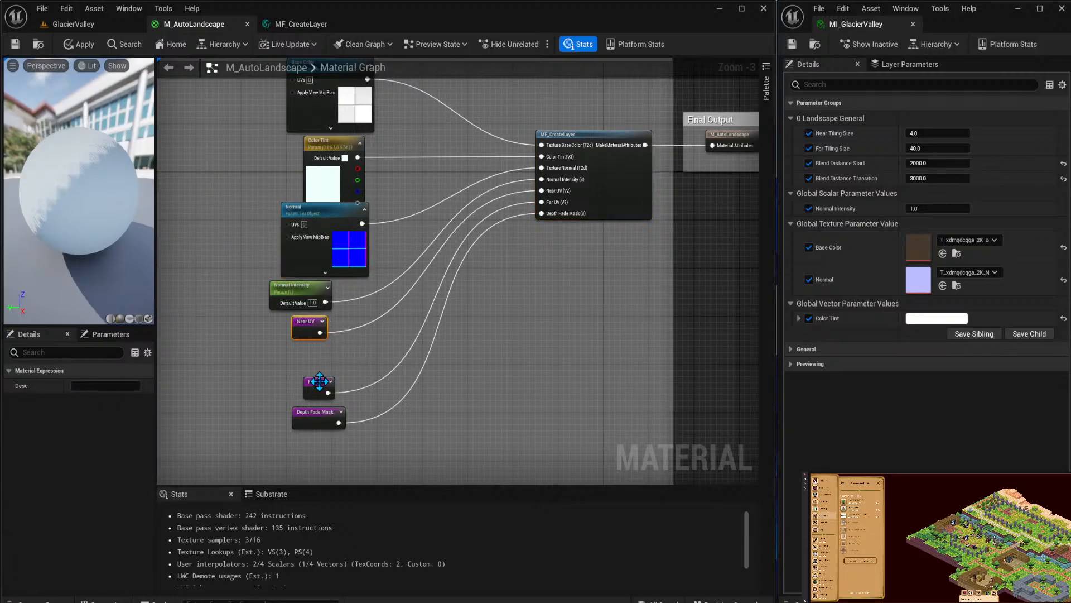
drag(315, 384, 309, 347)
drag(320, 416, 306, 381)
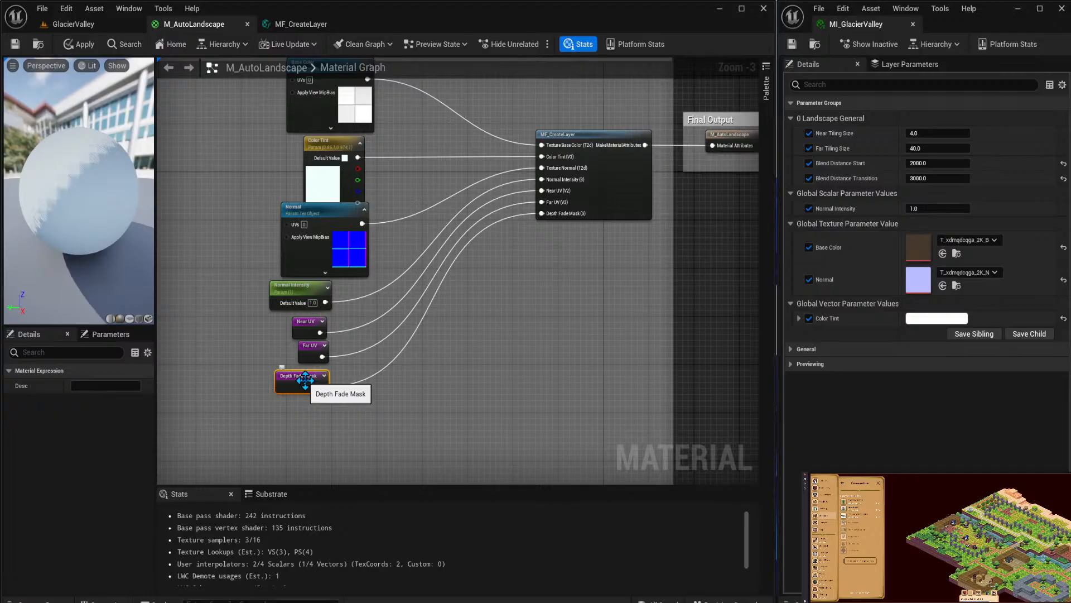
click(16, 45)
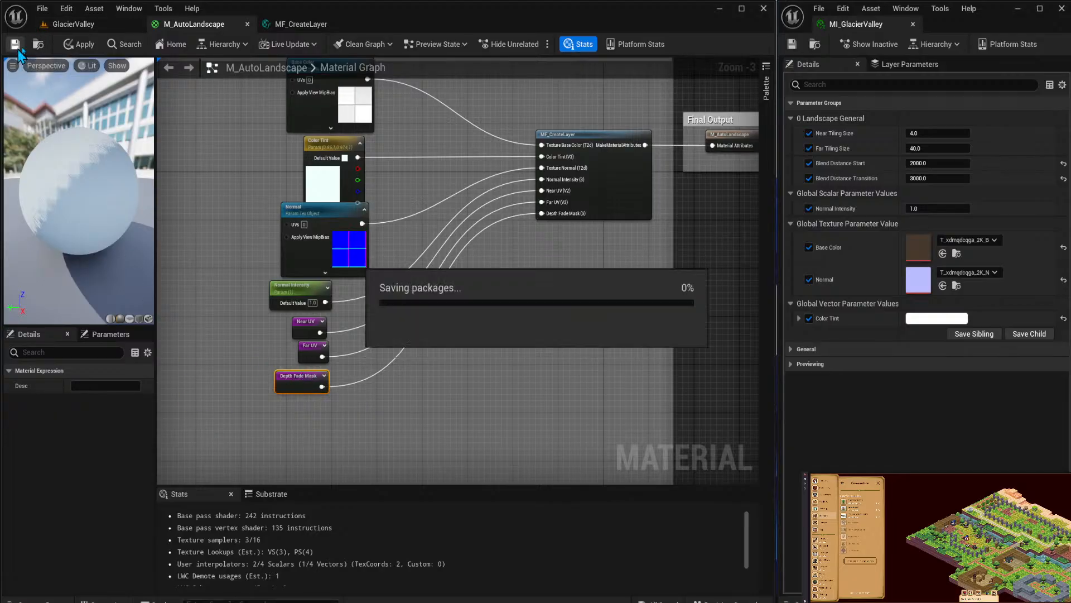
Rebuild the landscape's physical materials in the GlacierValley level, inspect the terrain and collapse the 0 Landscape General parameter group.
click(84, 24)
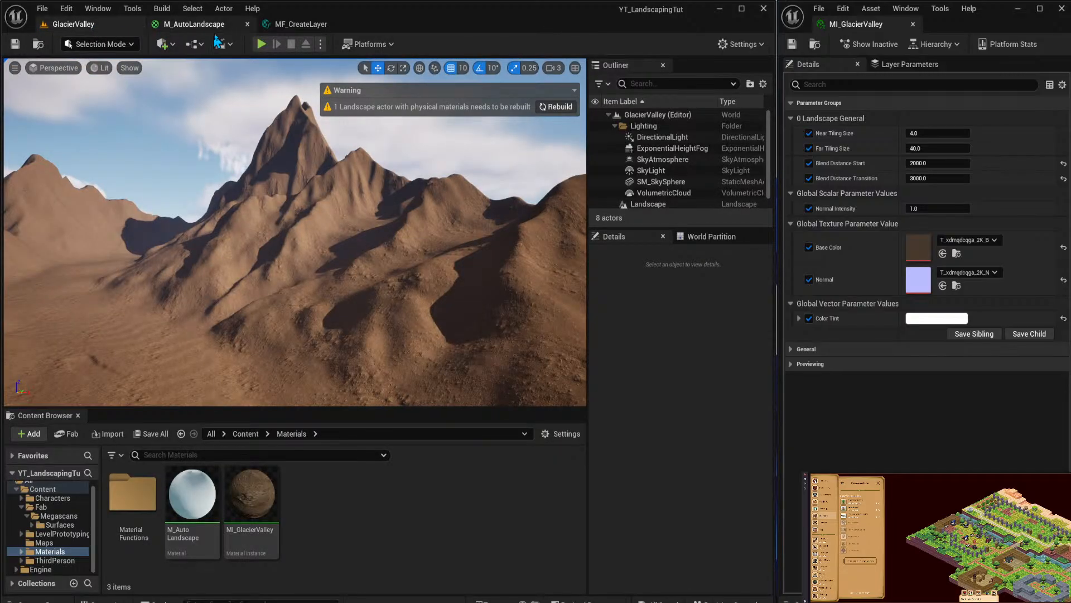
click(565, 109)
right_drag(514, 244, 451, 310)
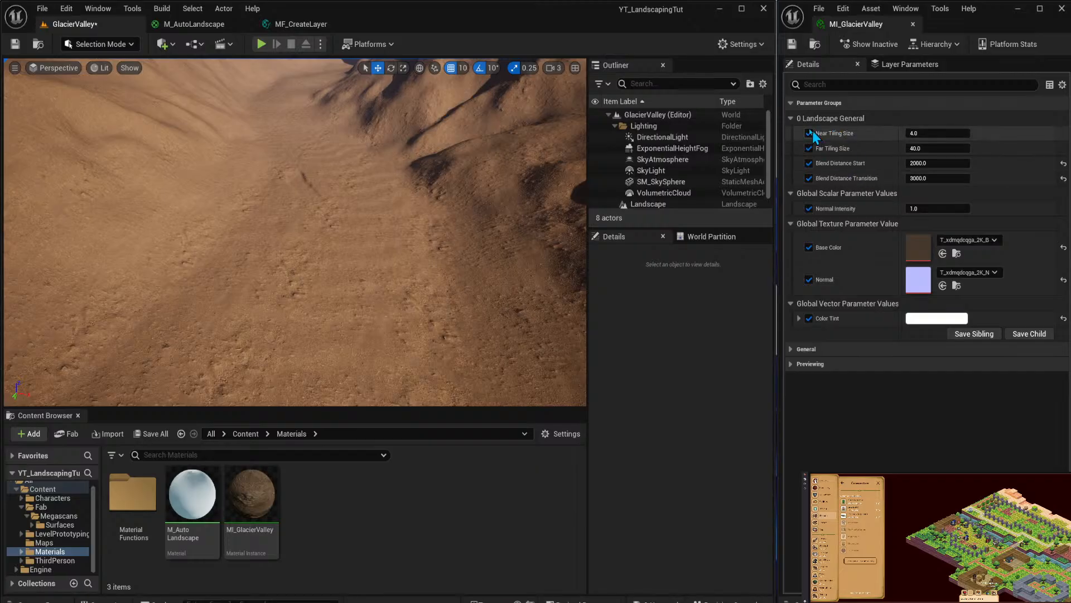
click(795, 120)
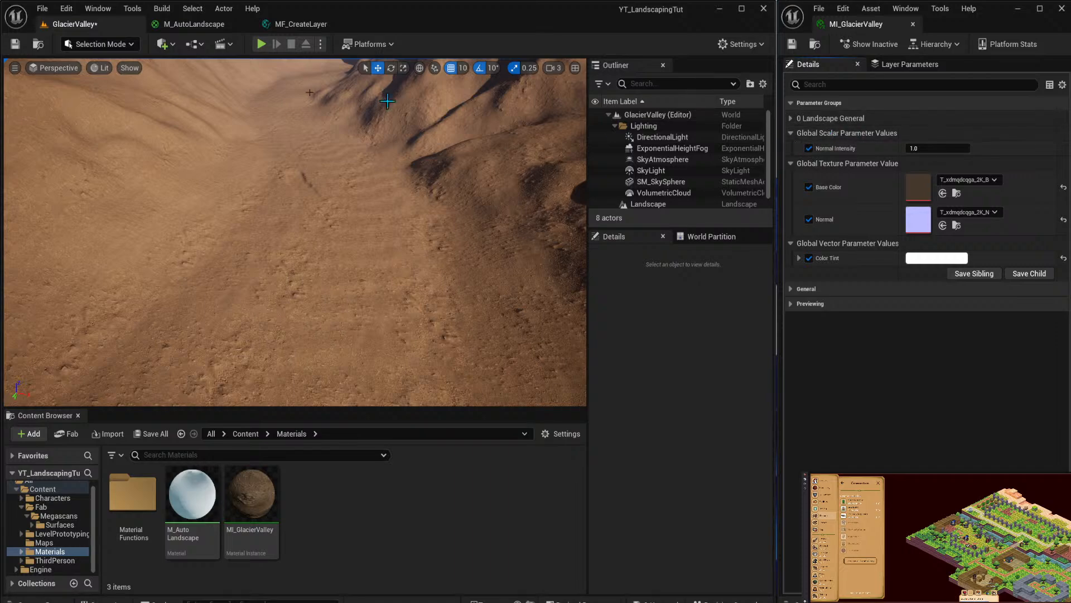
Check the group and sort priority settings of the Base Color parameter in M_AutoLandscape.
click(301, 24)
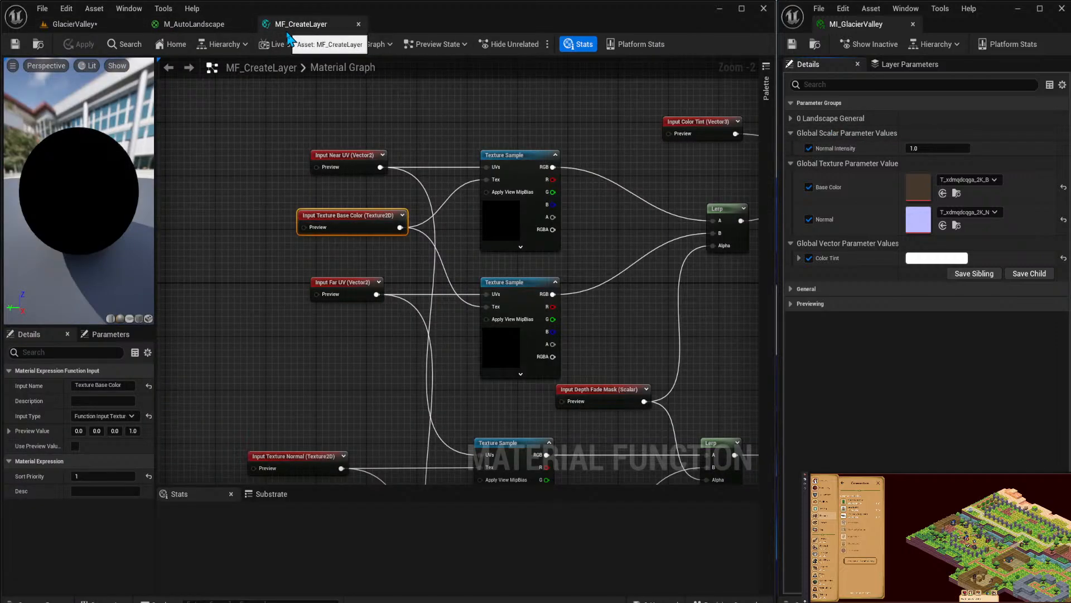
click(207, 24)
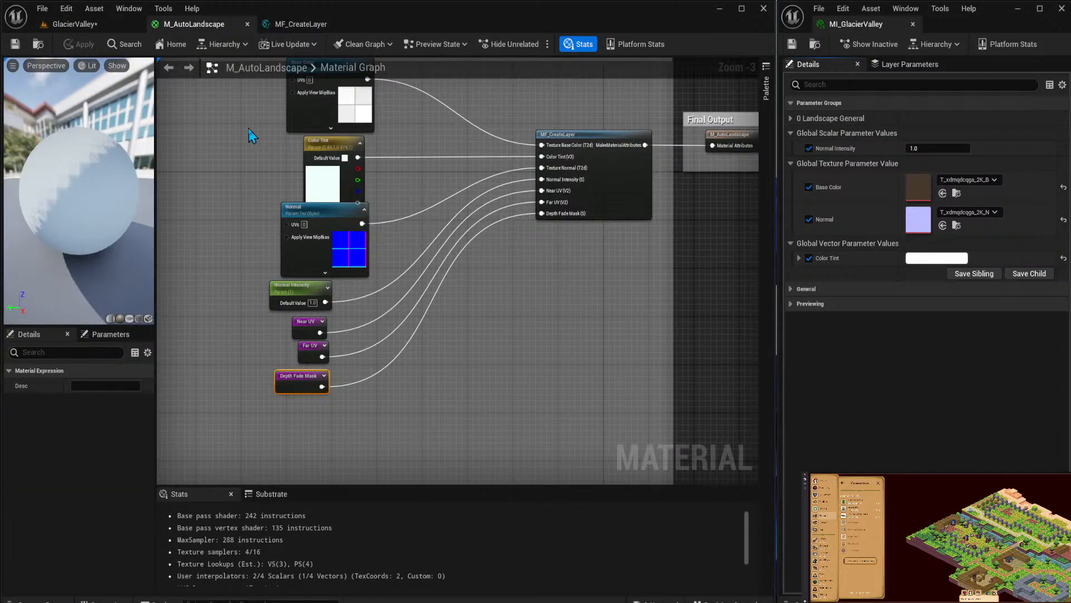
right_drag(250, 130, 249, 283)
click(320, 192)
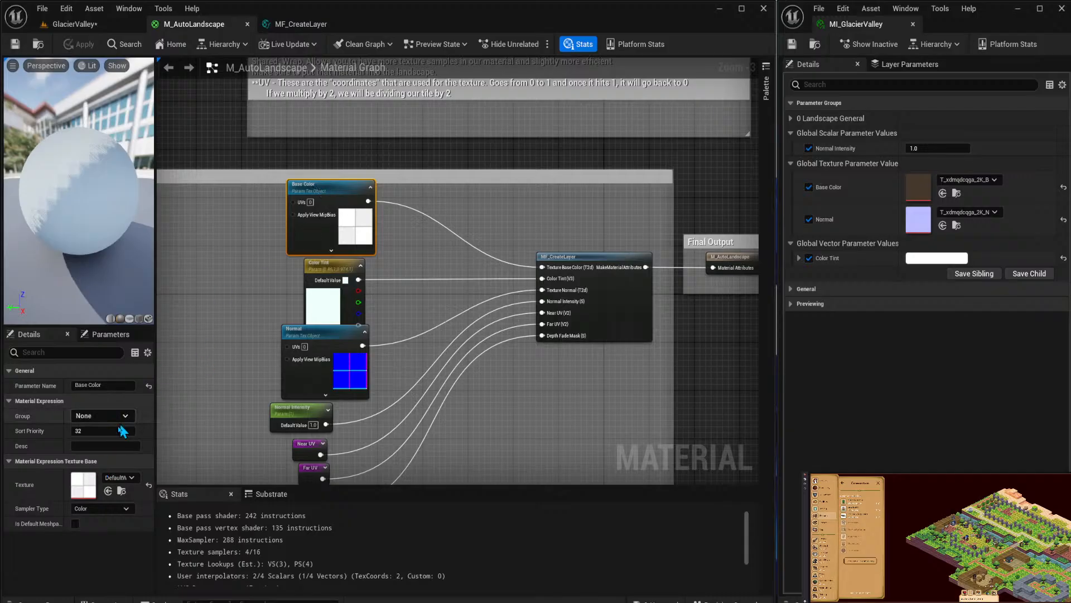
Select the layer nodes with the Final Output group and narrow the Landscape Layer comment box so it no longer surrounds the layer nodes.
right_drag(203, 235, 439, 279)
scroll(604, 195, down, 2)
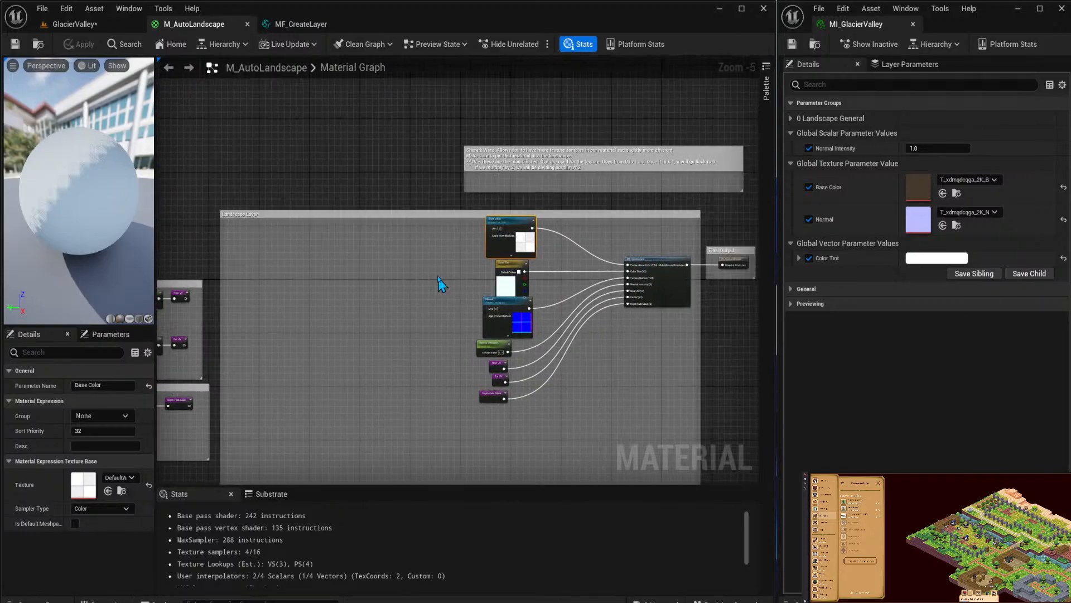
drag(440, 250, 754, 419)
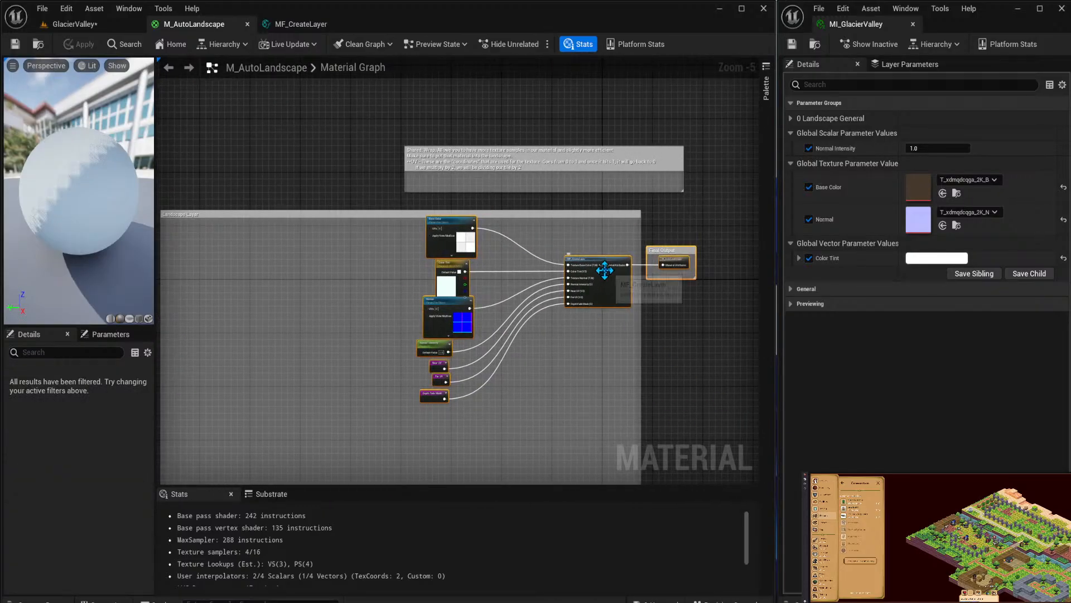
drag(639, 237, 336, 237)
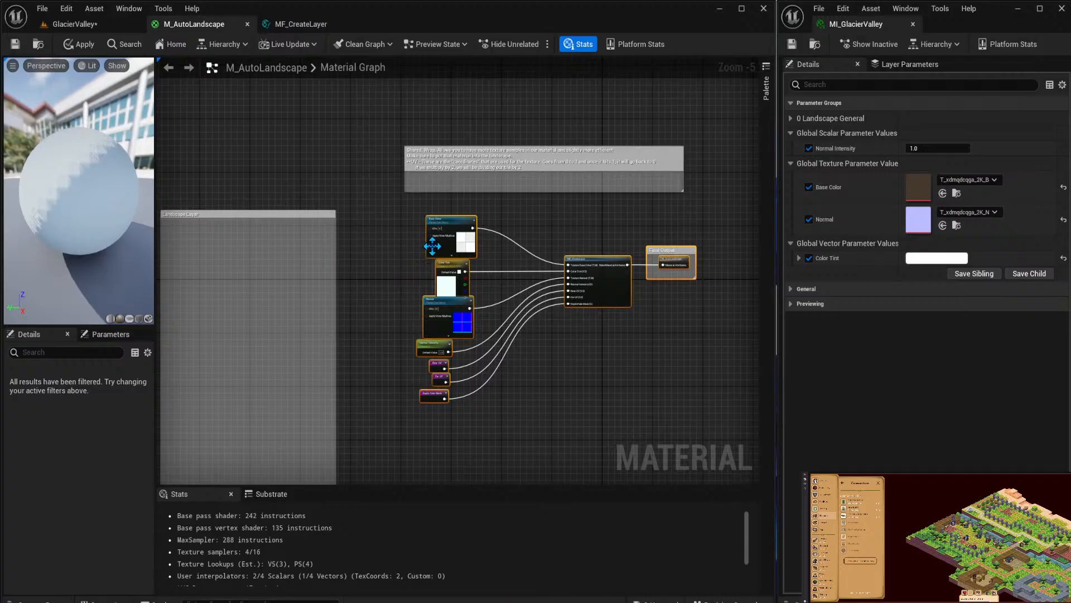
Move the selected layer nodes and Final Output group over to the Landscape Layer comment box and widen the box to enclose MF_CreateLayer.
drag(427, 236, 209, 273)
right_drag(421, 450, 635, 407)
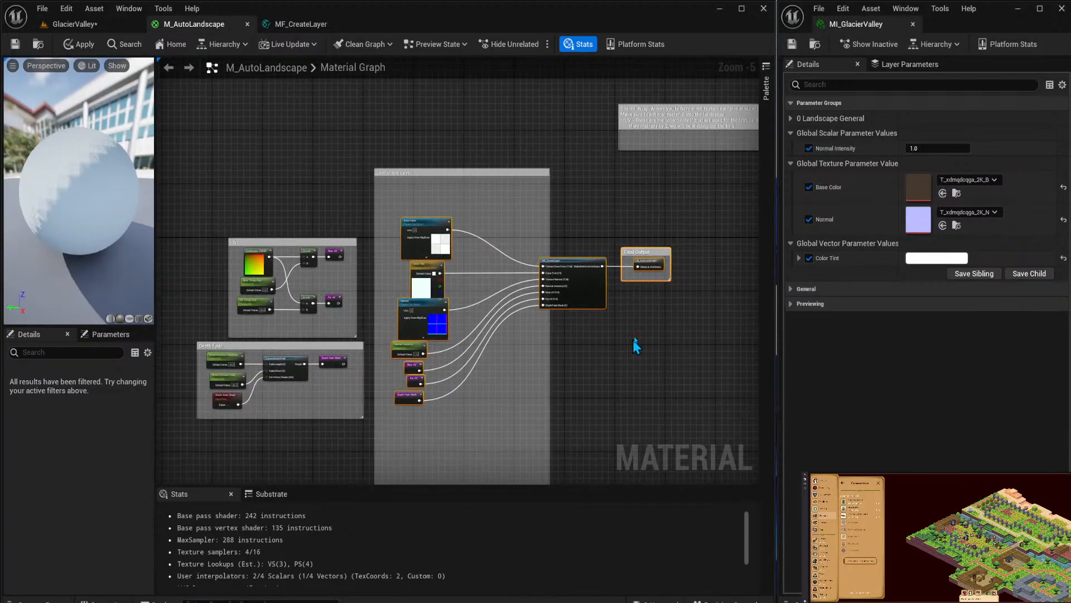
drag(551, 341, 622, 342)
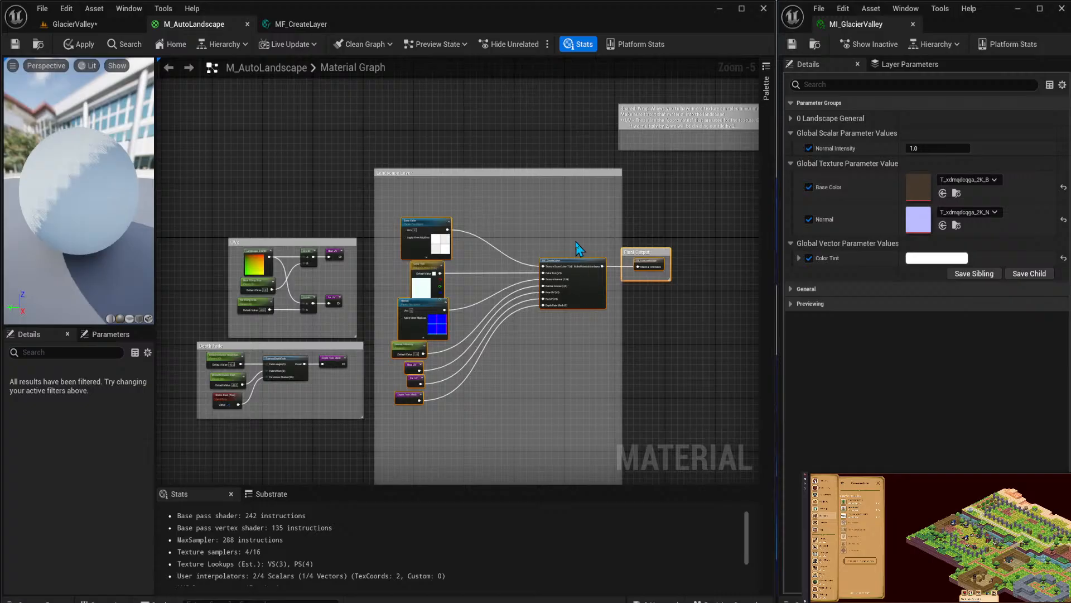
Move MF_CreateLayer closer to its input nodes and narrow the Landscape Layer comment box to fit around them.
drag(574, 261, 521, 262)
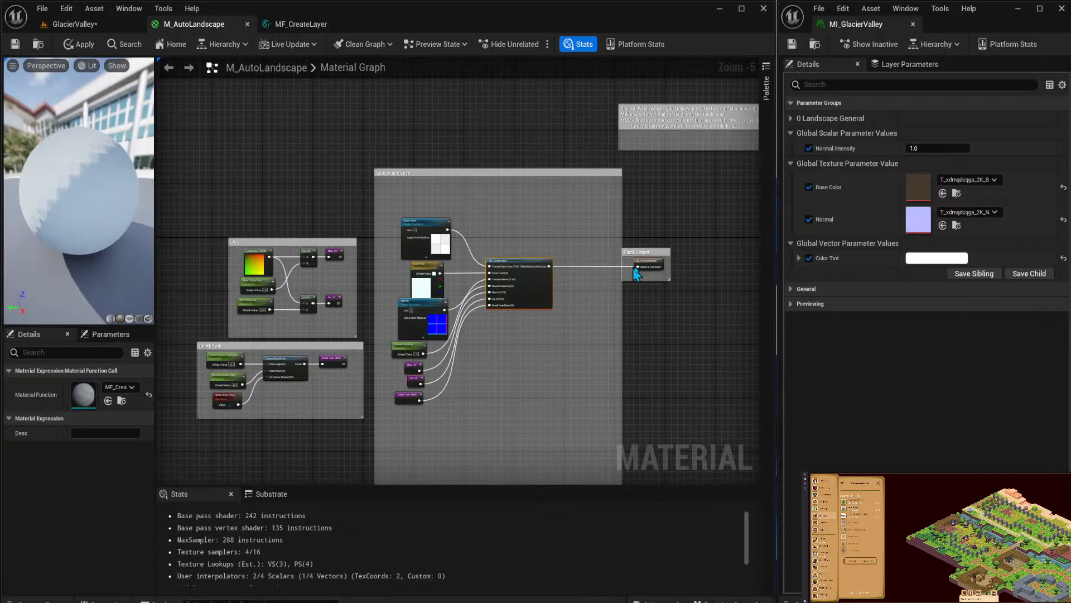
mouse_move(663, 255)
mouse_down()
mouse_move(621, 257)
mouse_move(669, 257)
mouse_up()
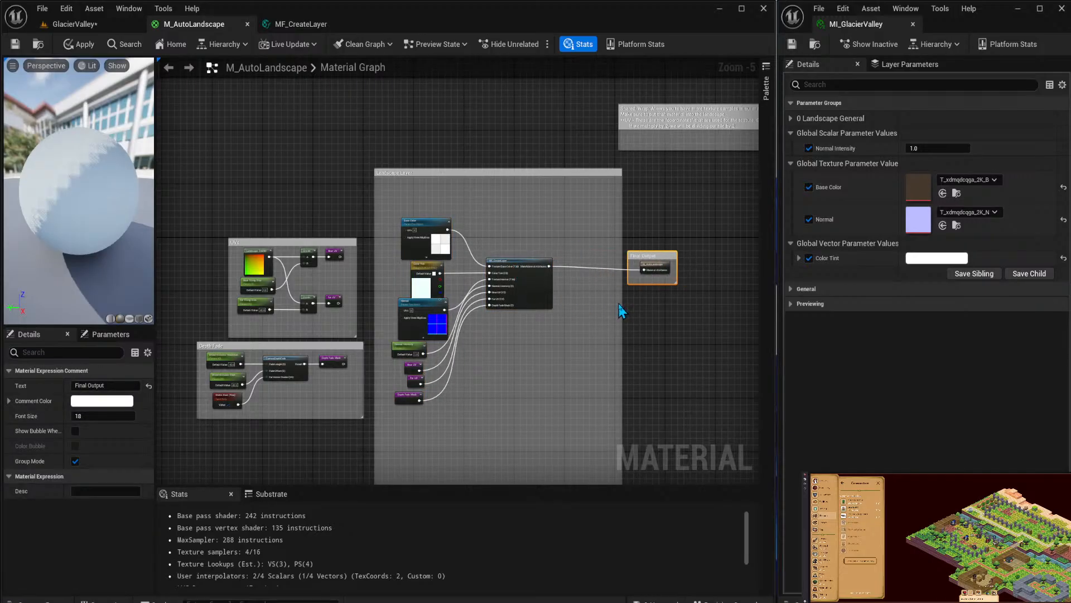
drag(533, 267, 556, 267)
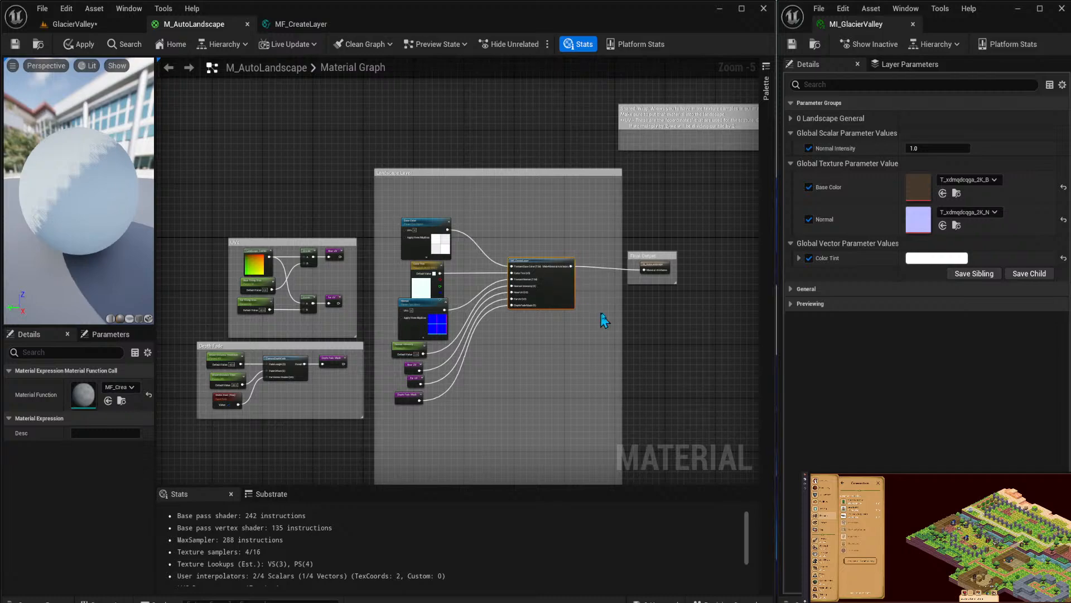
drag(620, 306, 584, 306)
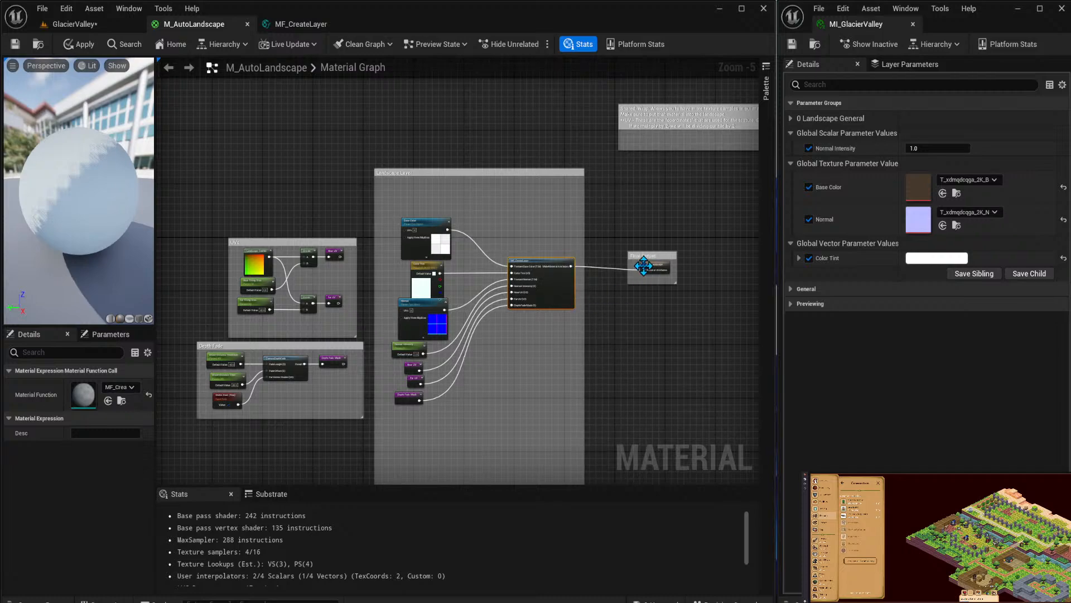
Move the Final Output group close beside the Landscape Layer comment box, level with the MF_CreateLayer output.
click(652, 262)
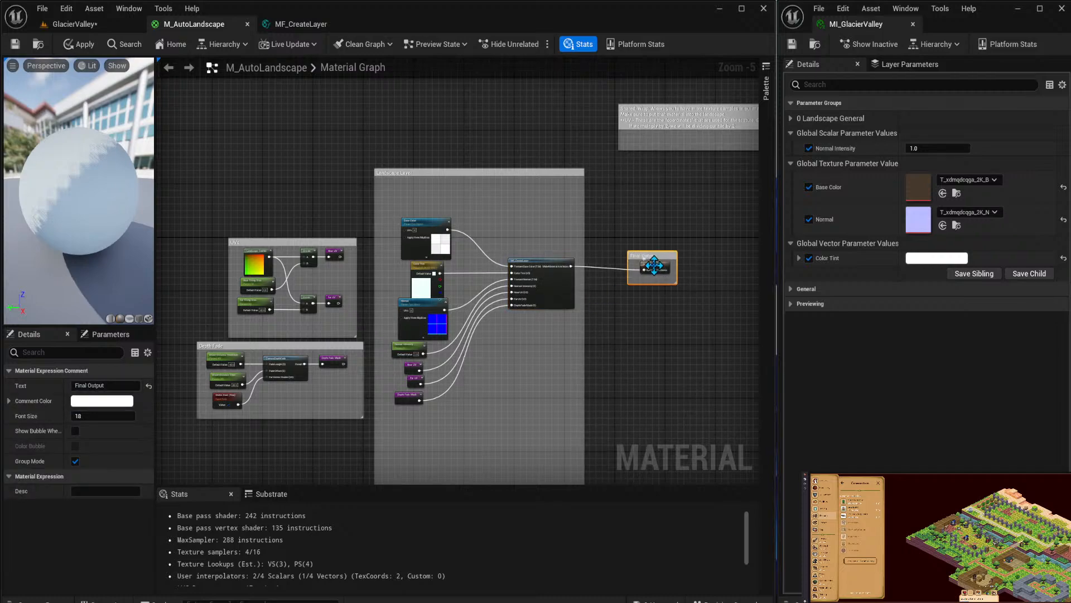
click(653, 265)
drag(653, 256, 625, 253)
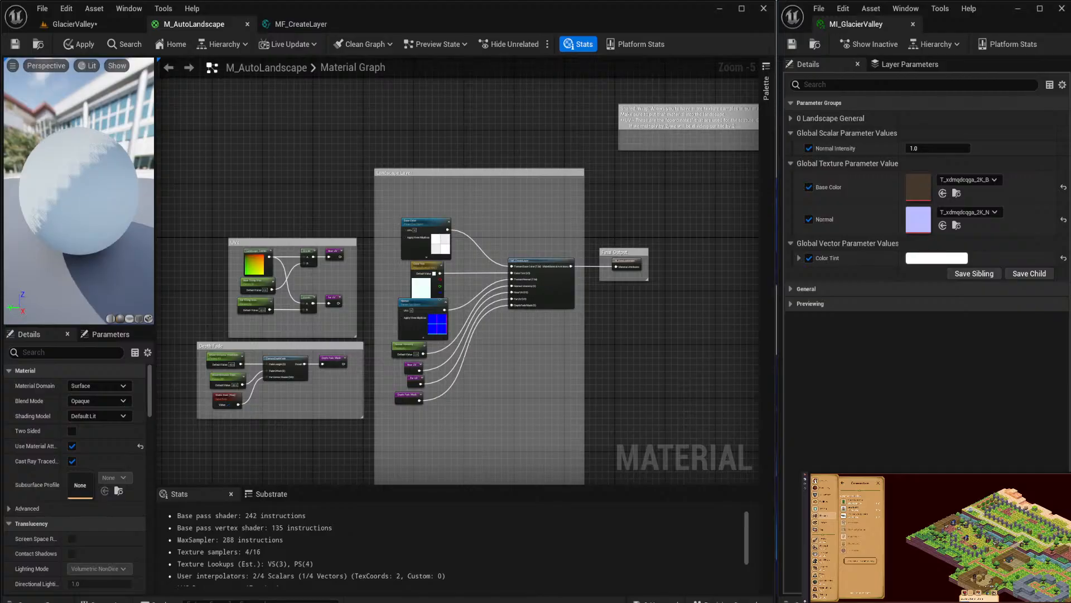
Rename the Base Color texture parameter to Ground Base Color.
scroll(473, 177, up, 3)
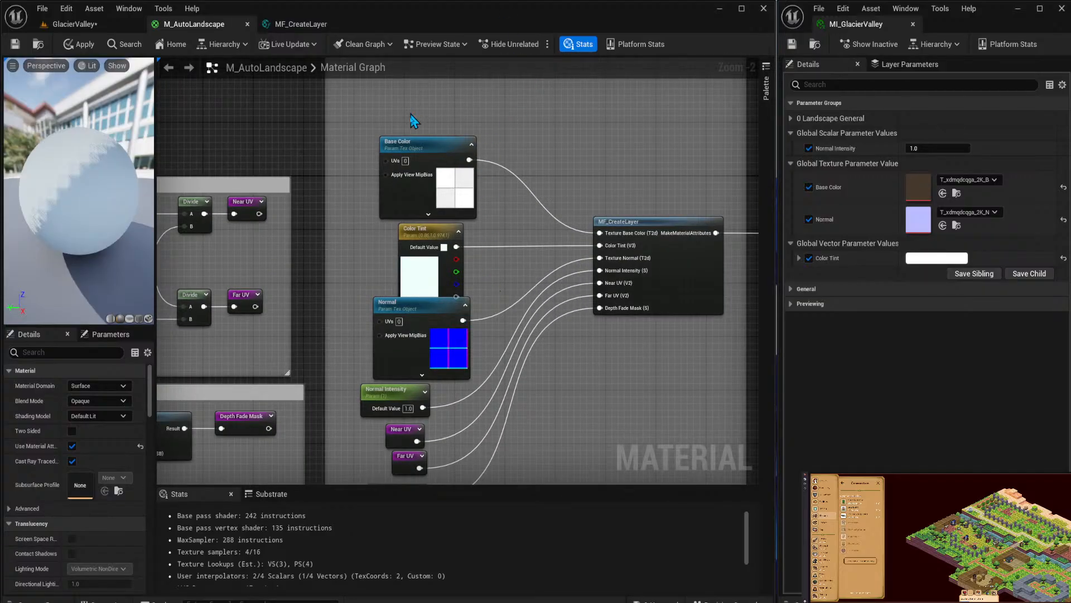
click(414, 146)
key(F2)
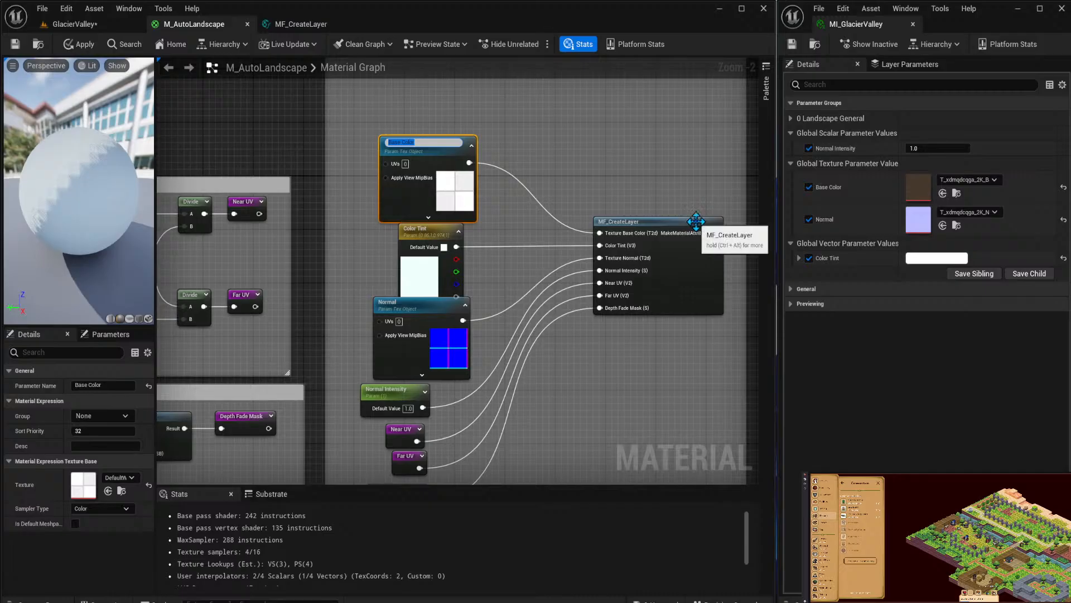
text(Ground)
key(Return)
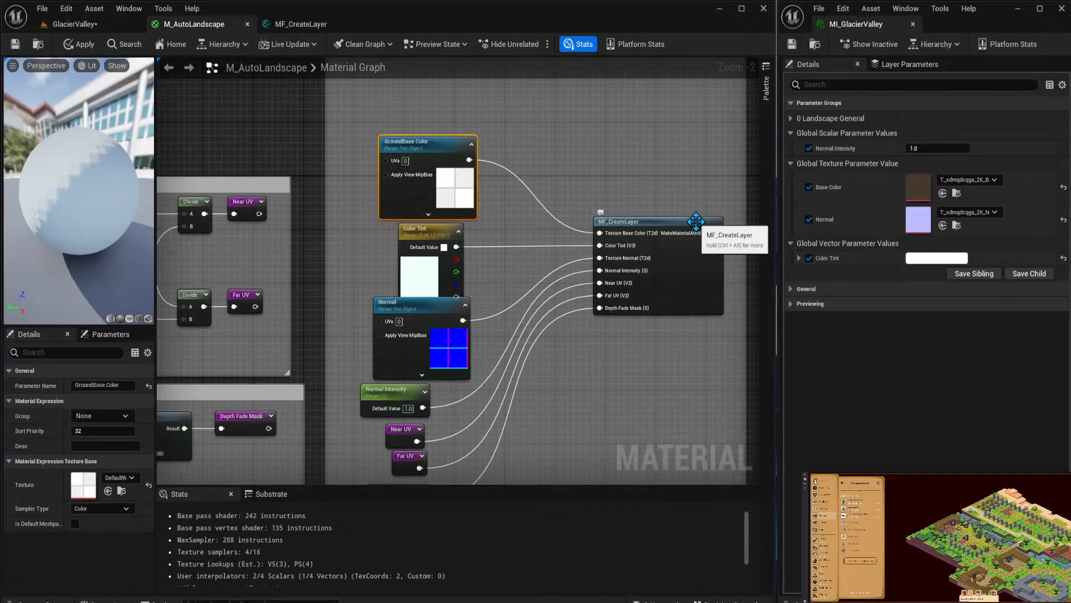
click(95, 385)
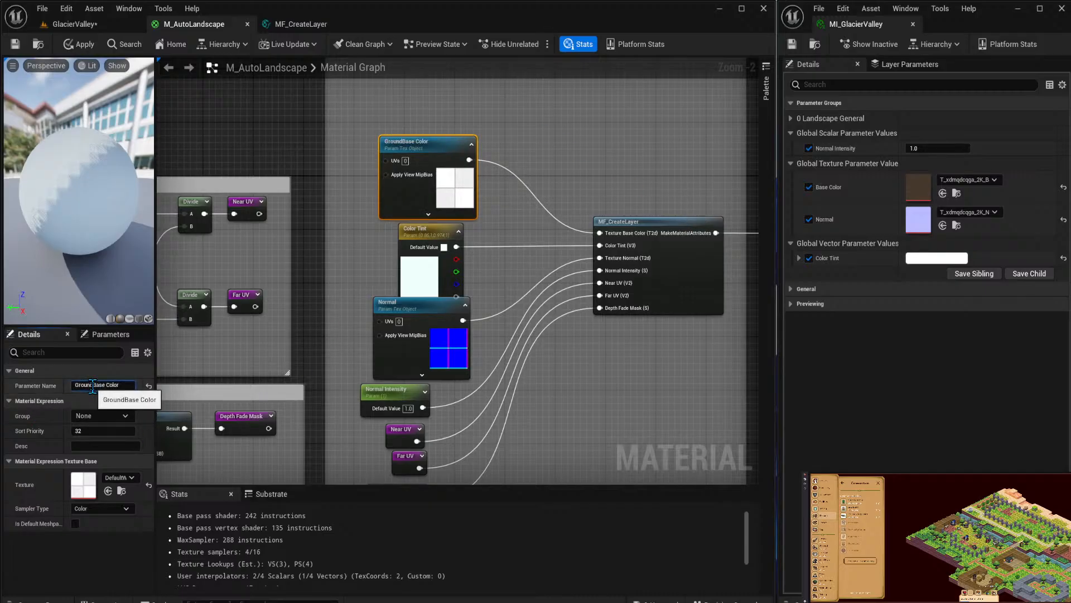
click(94, 385)
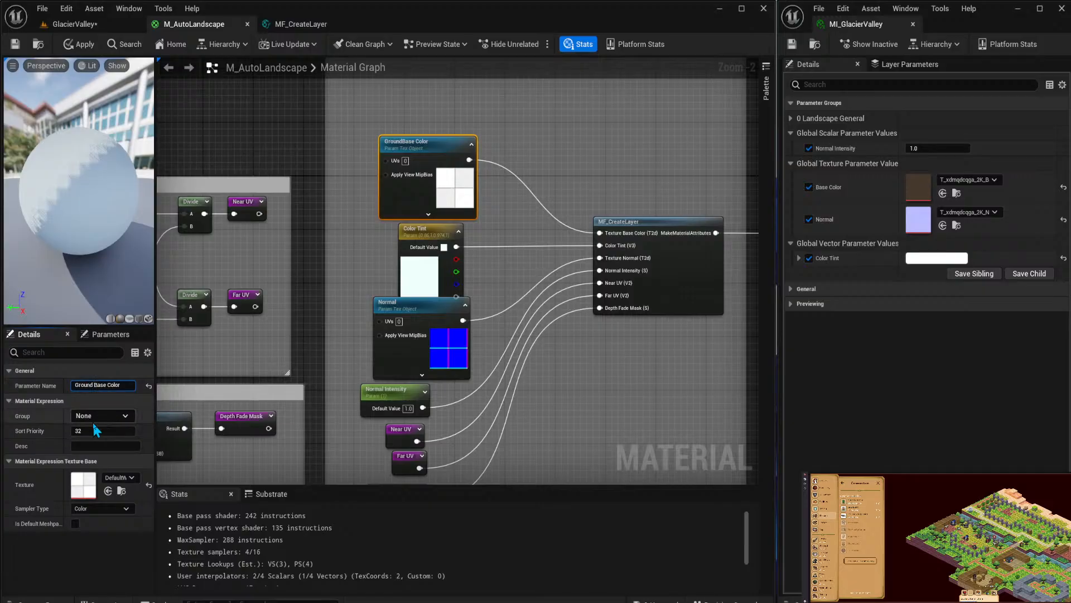
Check the group and sort priority settings of the Near Tiling Size and Far Tiling Size parameters in the UVs comment box.
right_drag(309, 269, 577, 262)
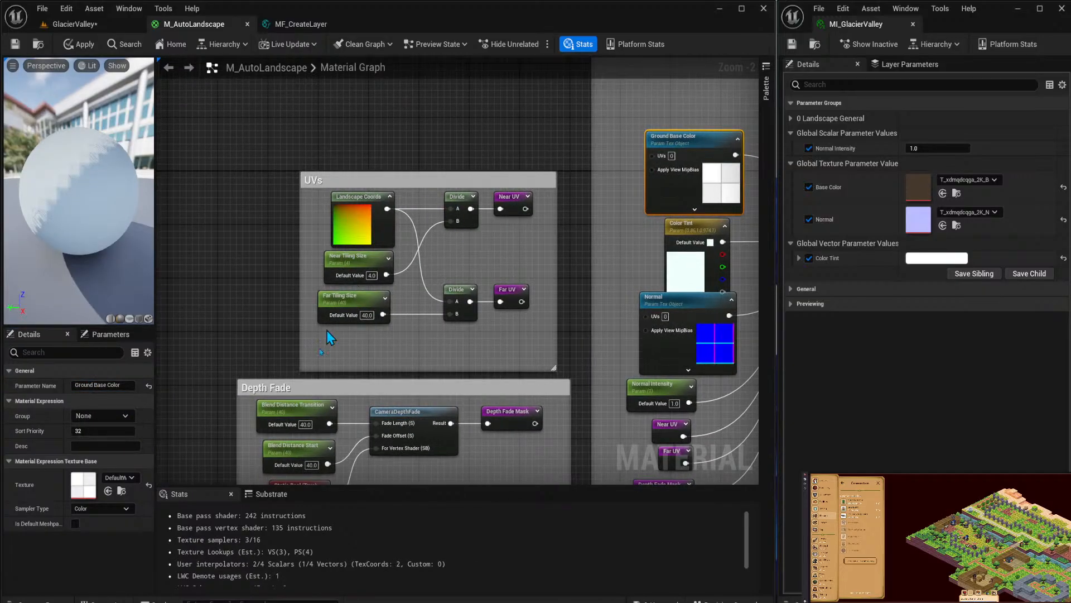
right_drag(303, 403, 318, 321)
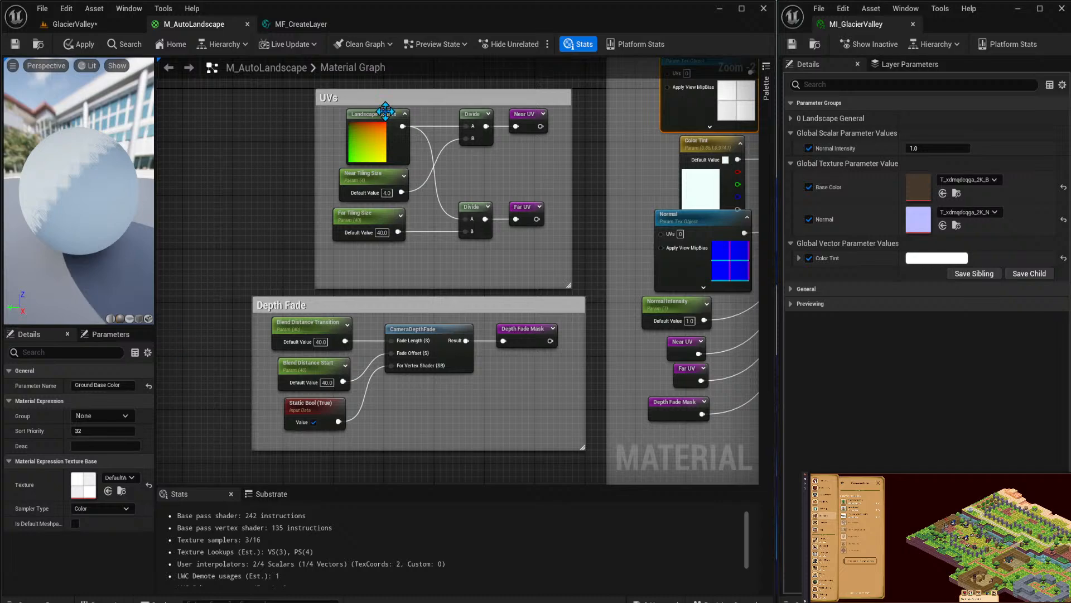
click(385, 111)
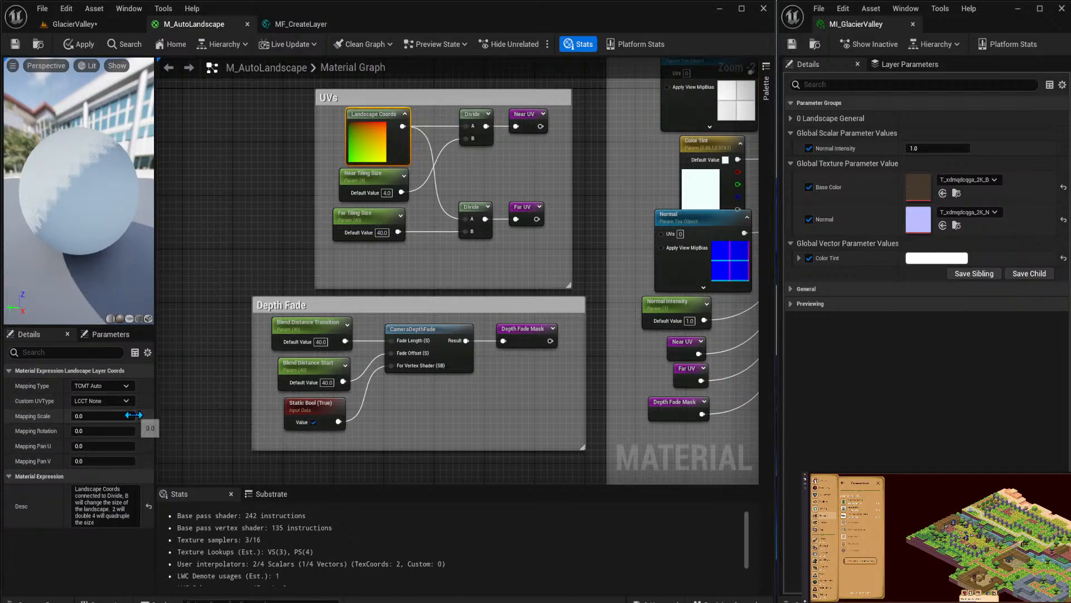
click(365, 176)
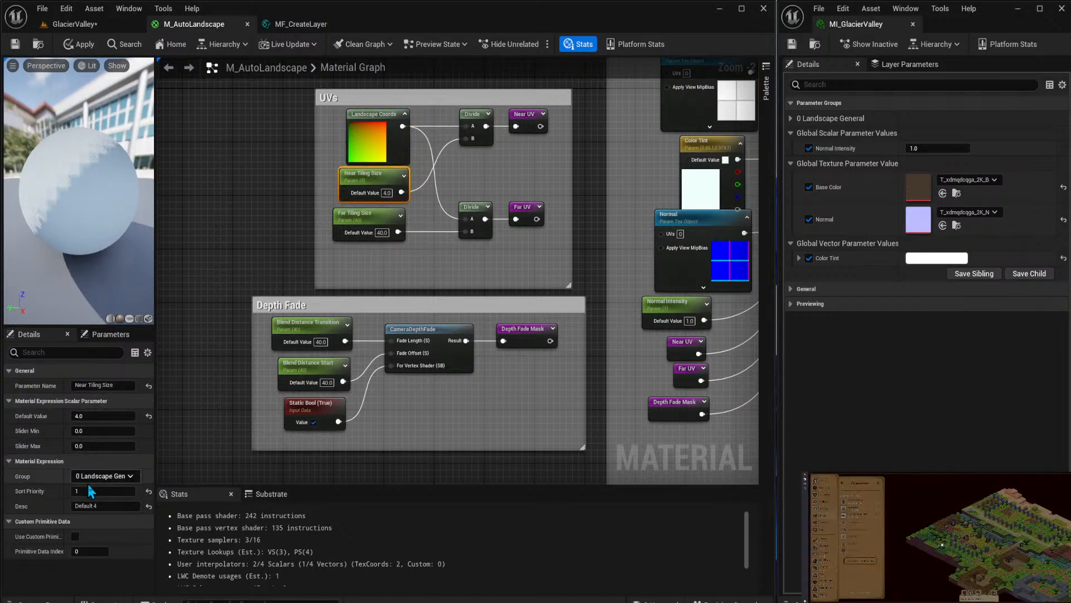
click(357, 216)
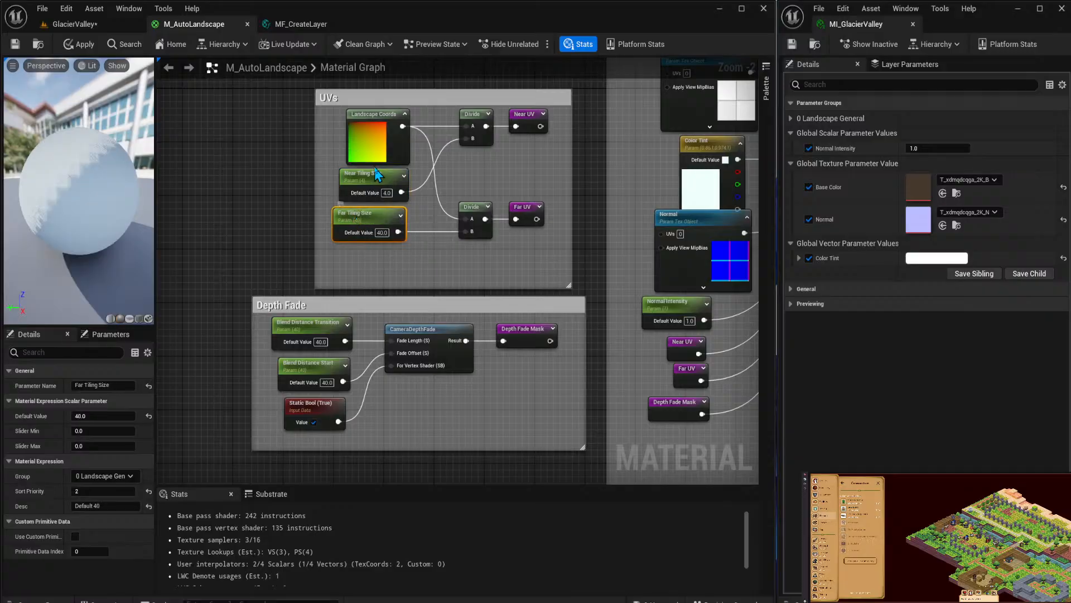
right_drag(416, 299, 326, 287)
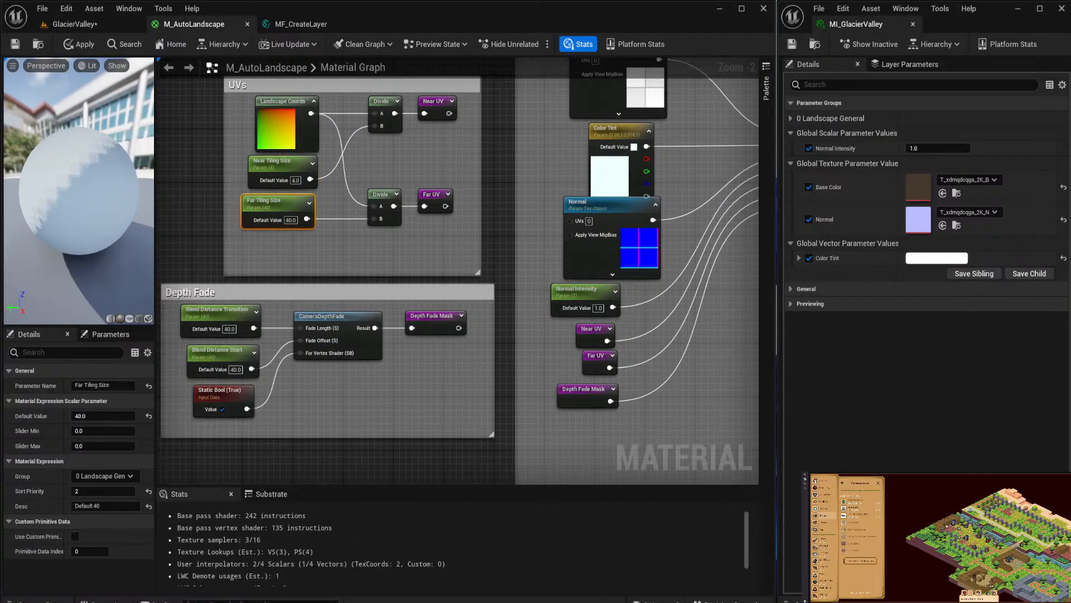
Rename the Color Tint parameter to Ground Color Tint and the Normal parameter to Ground Normal.
click(608, 131)
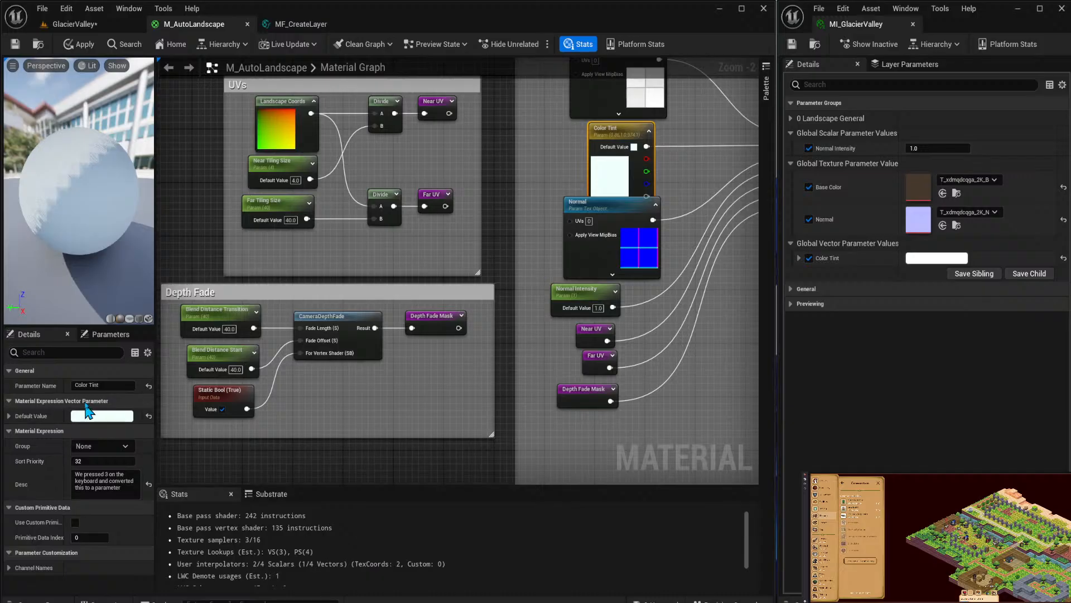
click(84, 385)
key(Return)
double_click(612, 204)
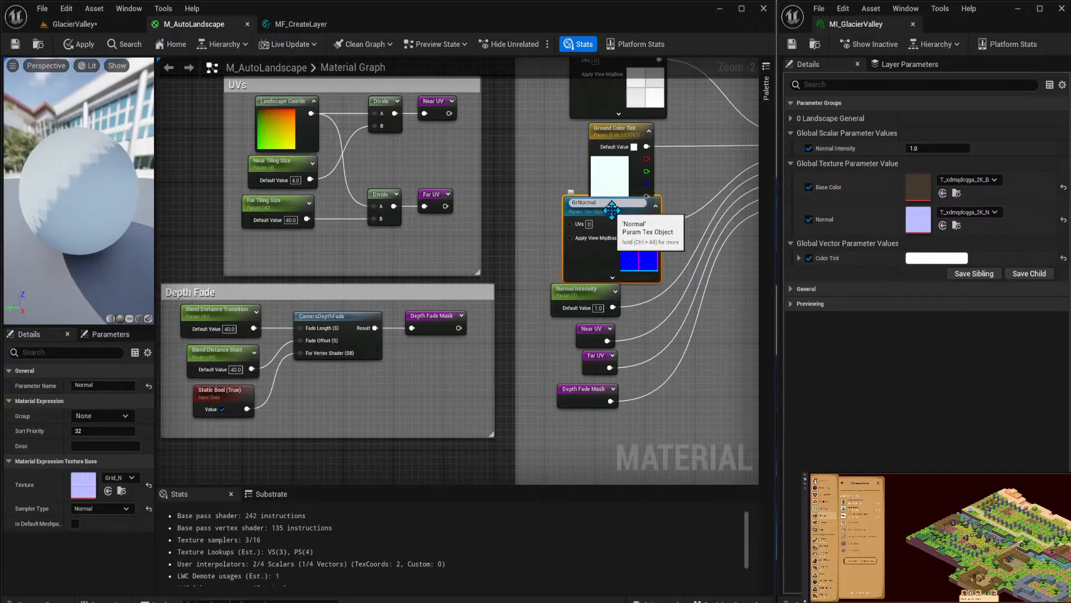
key(Return)
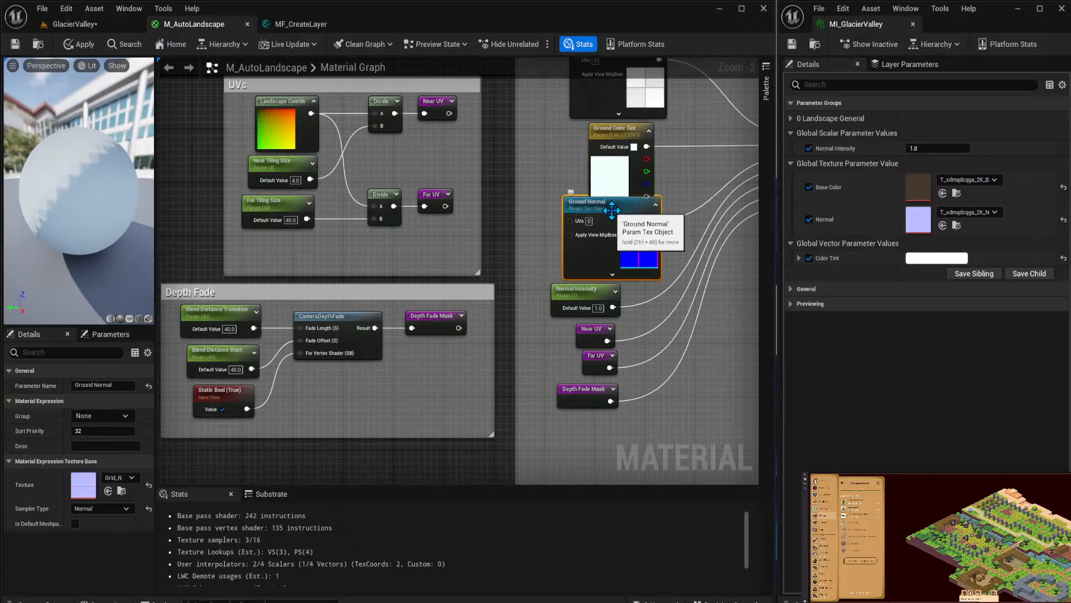
Rename the Normal Intensity parameter to Ground Normal Intensity.
click(594, 301)
key(F2)
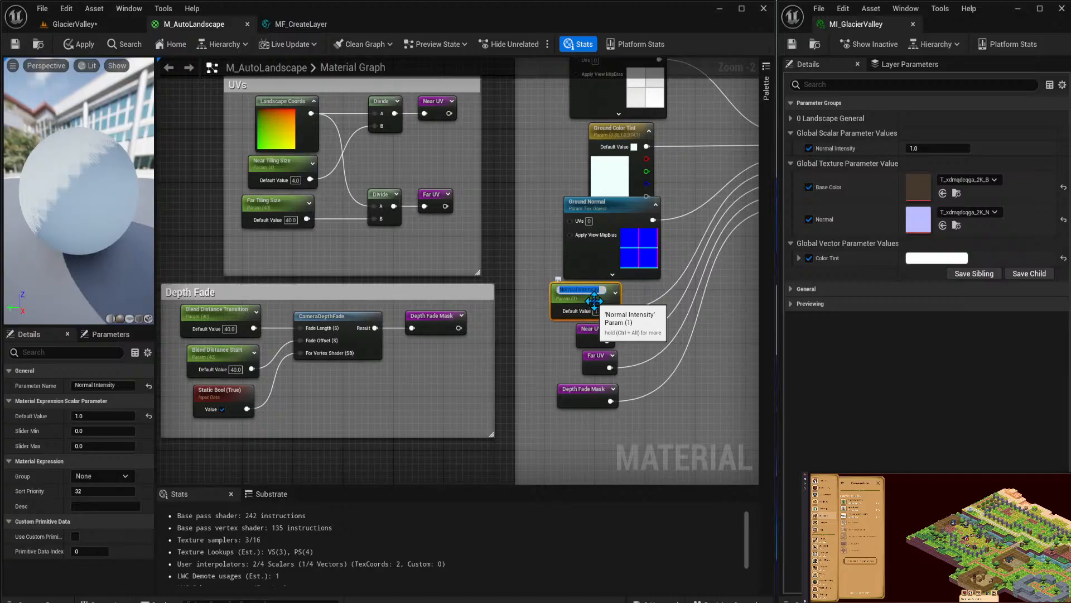
key(Home)
text(Grou)
text(nd)
key(Return)
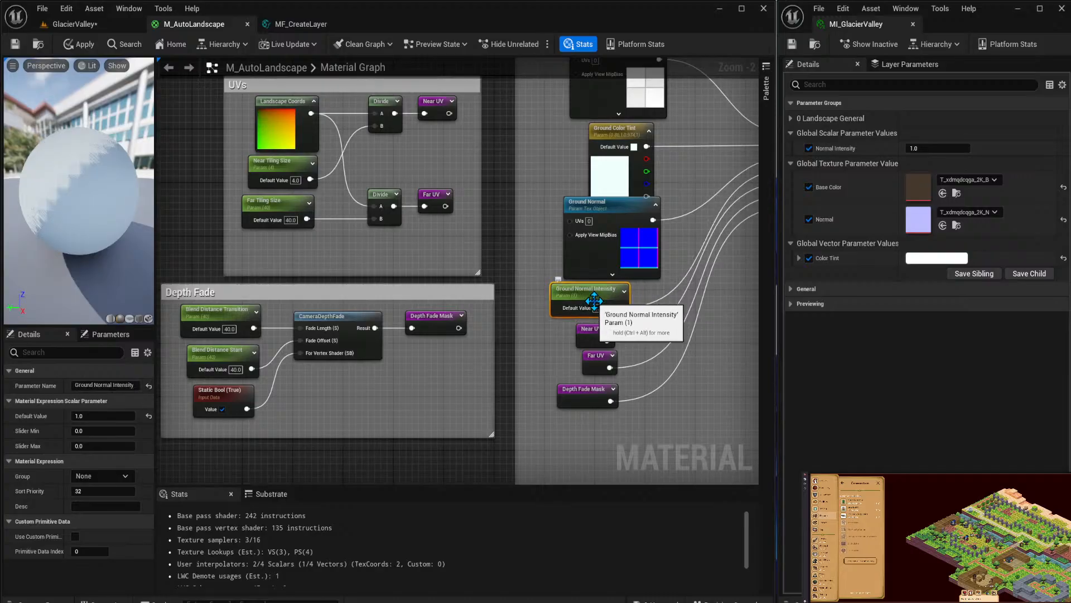
Shorten the Landscape Layer comment box so its lower edge ends just below the Depth Fade Mask node.
click(592, 331)
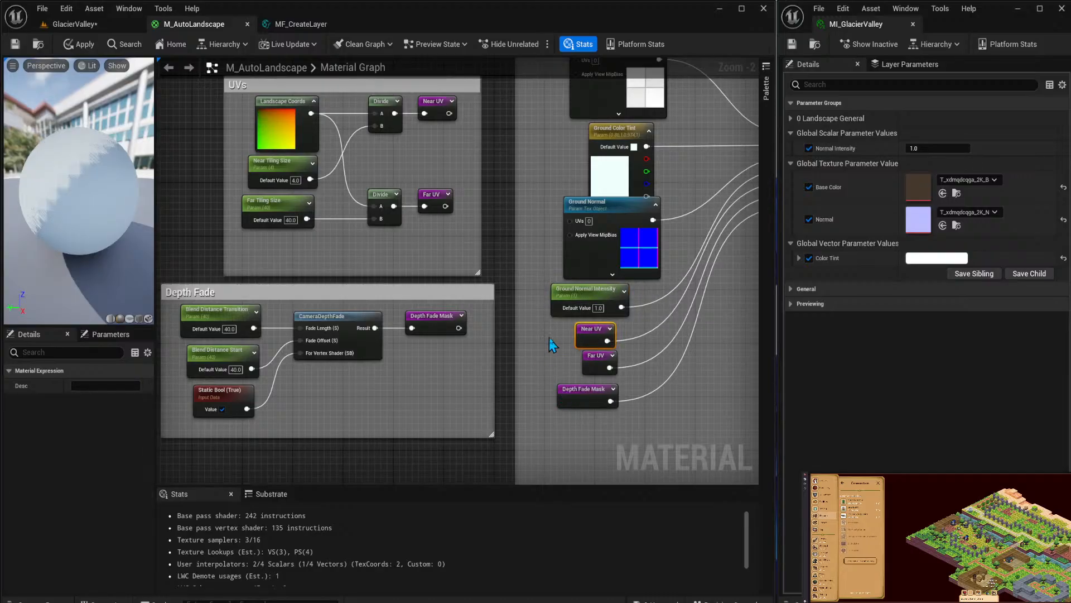
right_drag(685, 357, 655, 359)
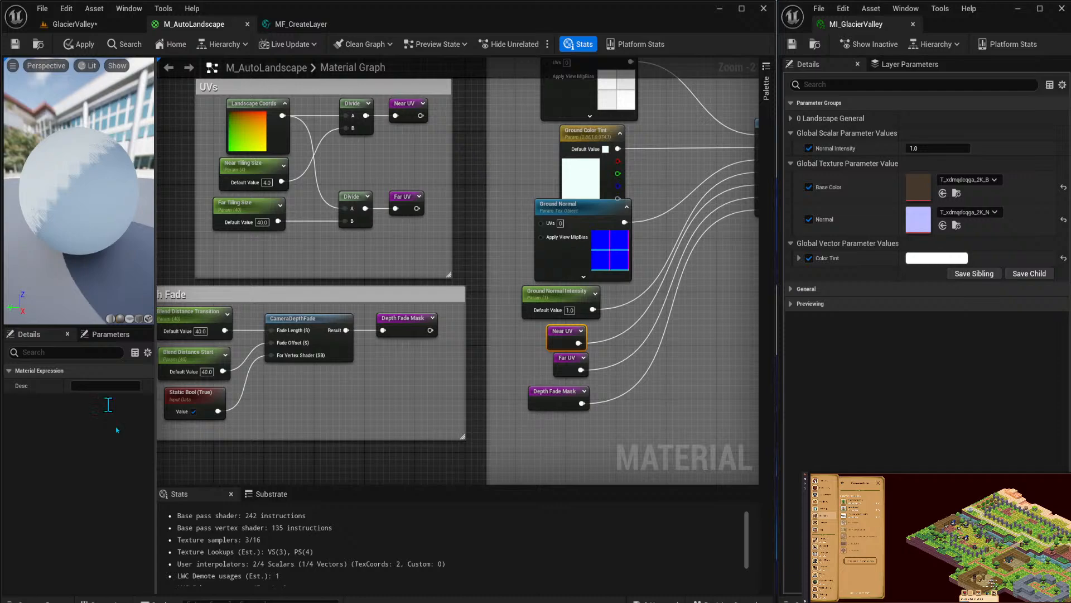
right_drag(638, 141, 605, 249)
click(558, 157)
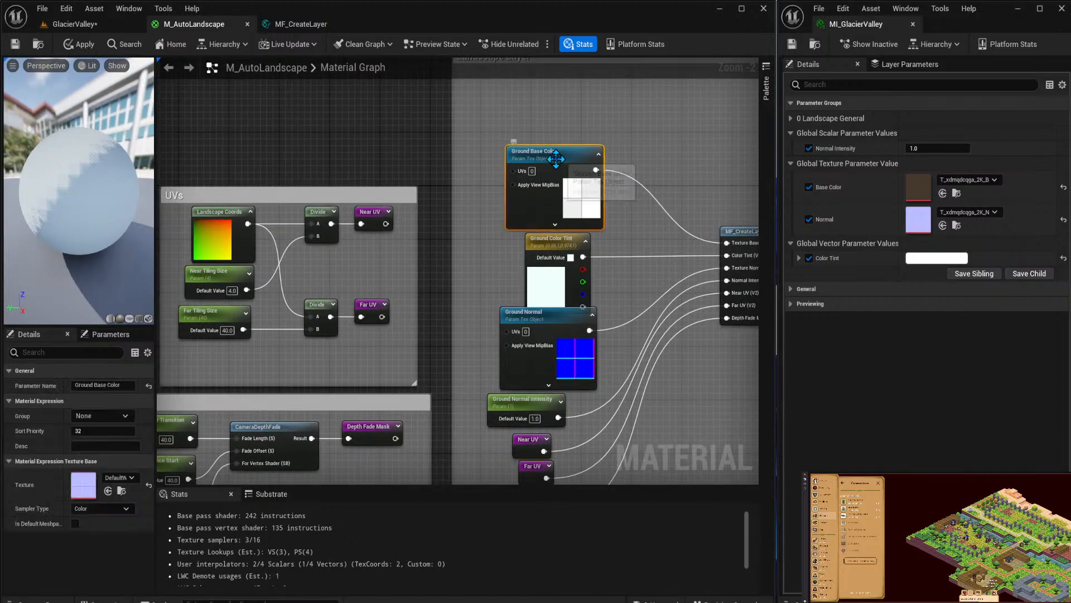
right_drag(384, 321, 199, 65)
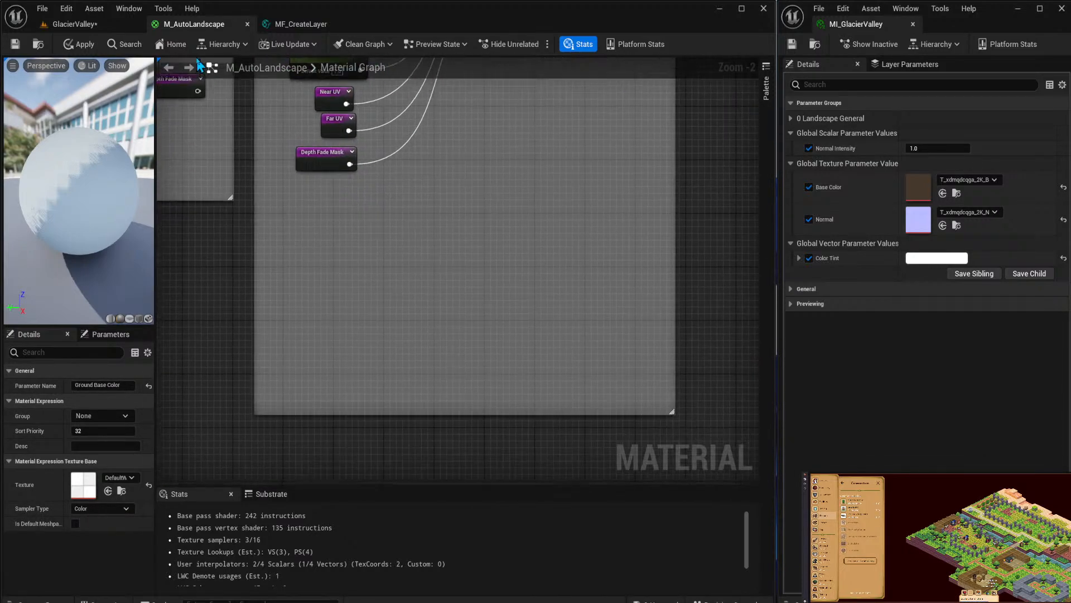
drag(438, 415, 426, 192)
Number the layer parameters' sort priority: Ground Base Color 1, Ground Color Tint 2, Ground Normal 3, followed by Ground Normal Intensity.
right_drag(491, 171, 500, 481)
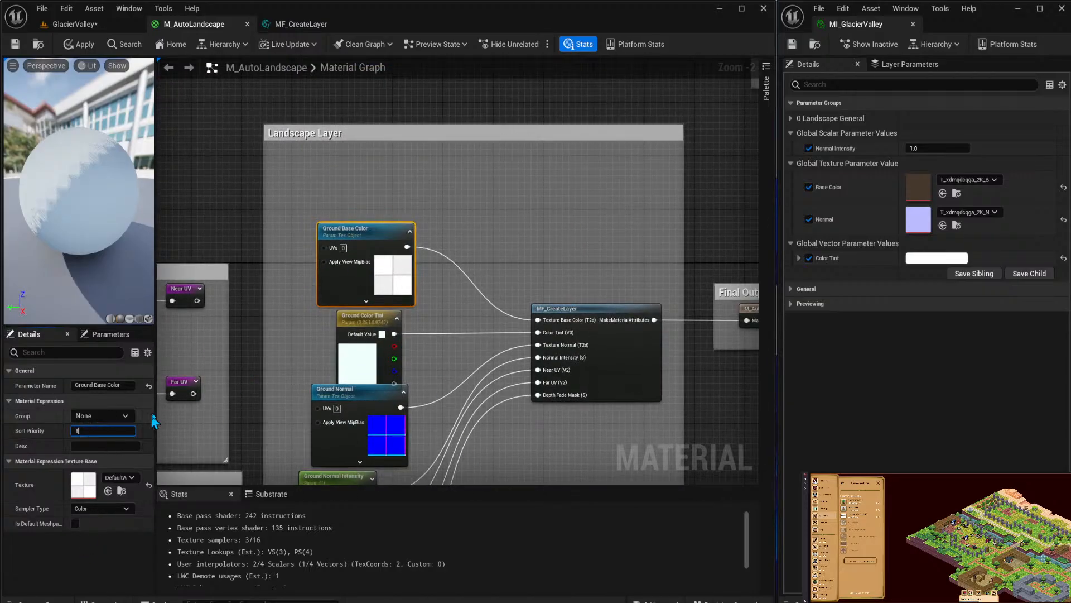
click(357, 329)
click(95, 461)
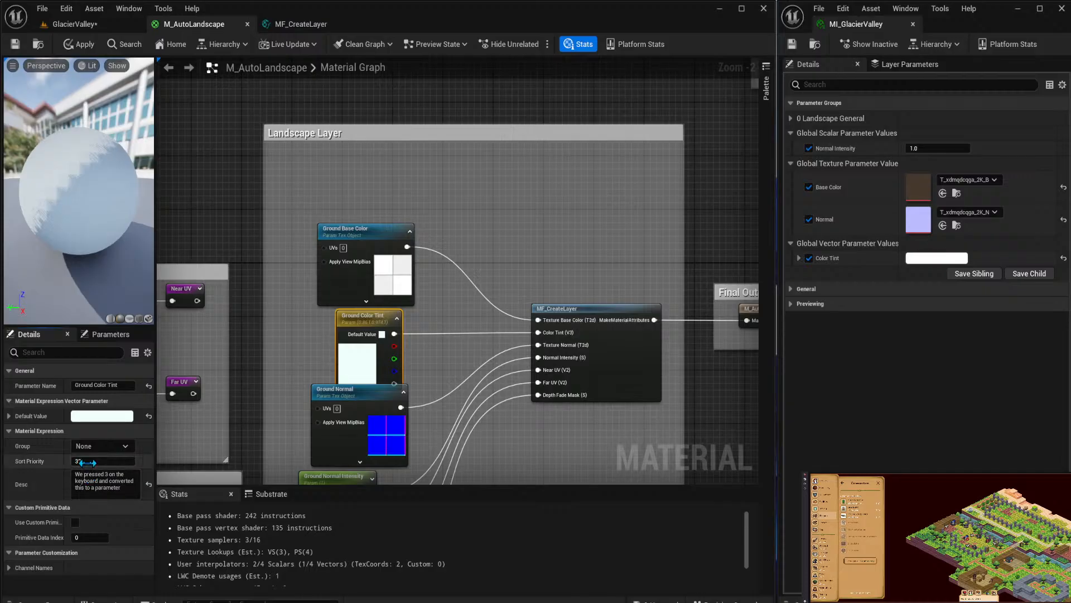
text(2)
click(340, 401)
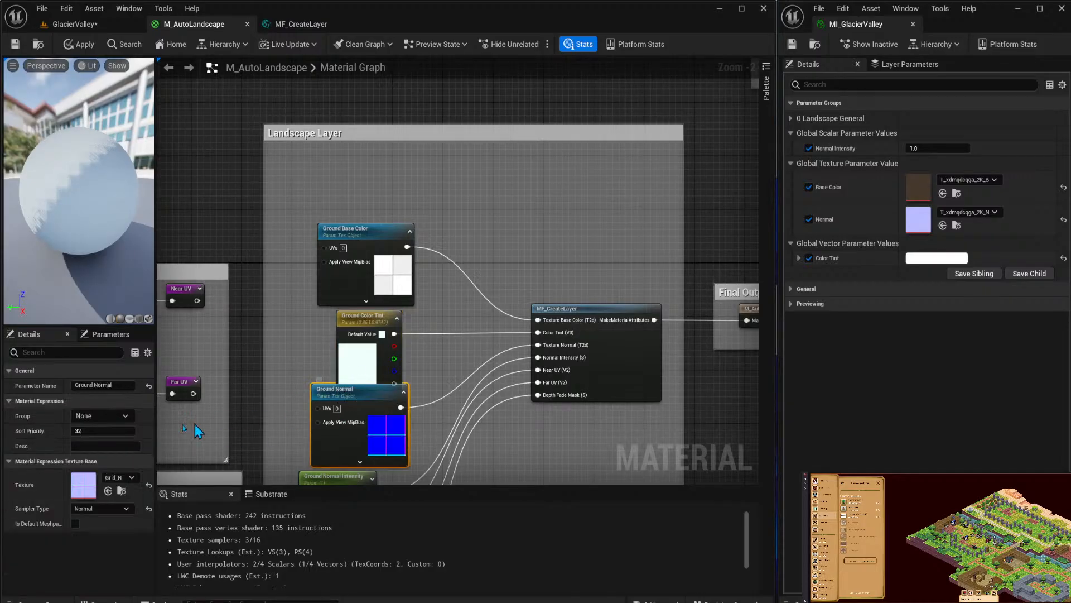
click(97, 431)
text(3)
click(278, 419)
right_drag(291, 423, 297, 263)
click(346, 316)
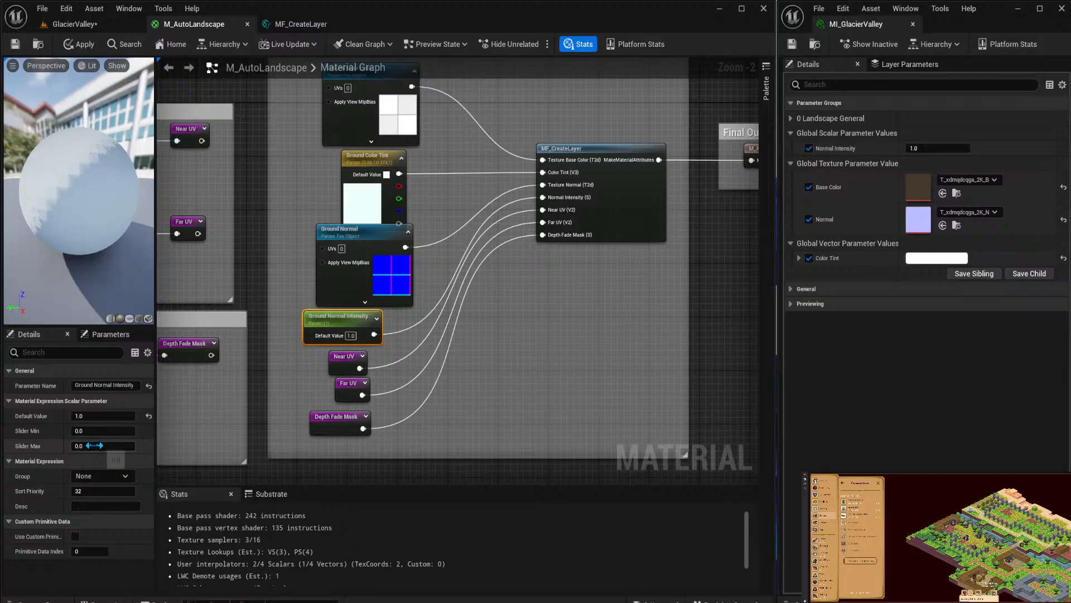
click(435, 400)
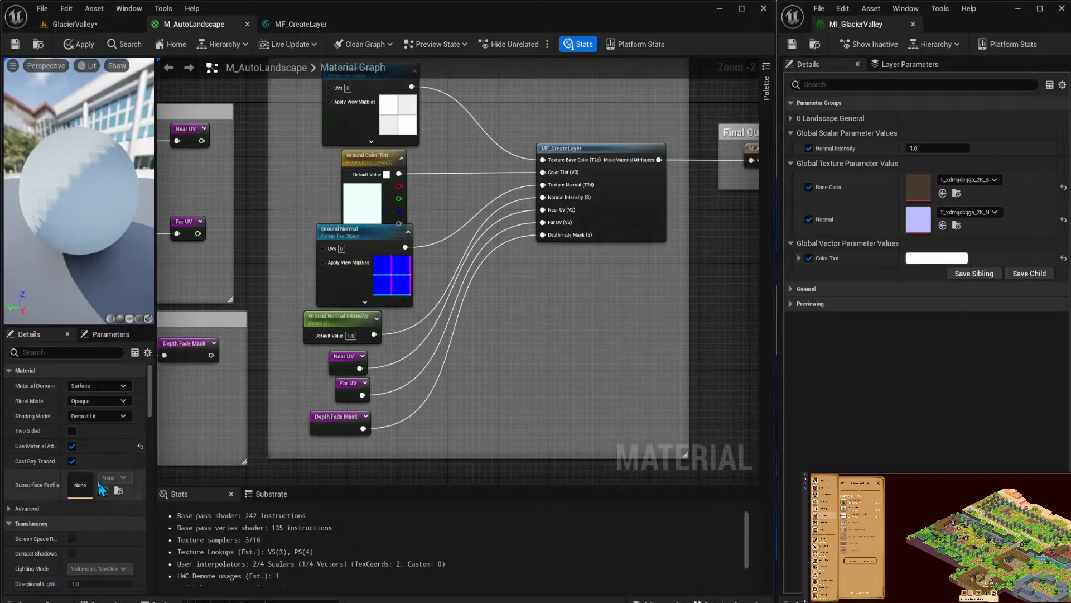
Collapse the Global Scalar and Global Texture parameter groups in the MI_GlacierValley material instance.
right_click(394, 235)
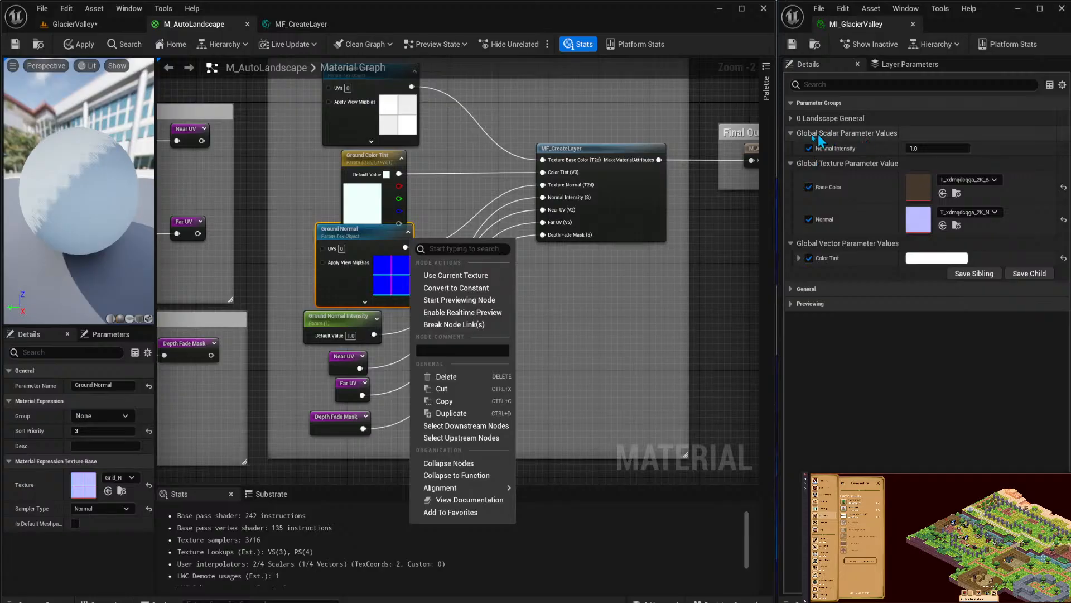
click(818, 134)
click(791, 133)
click(791, 148)
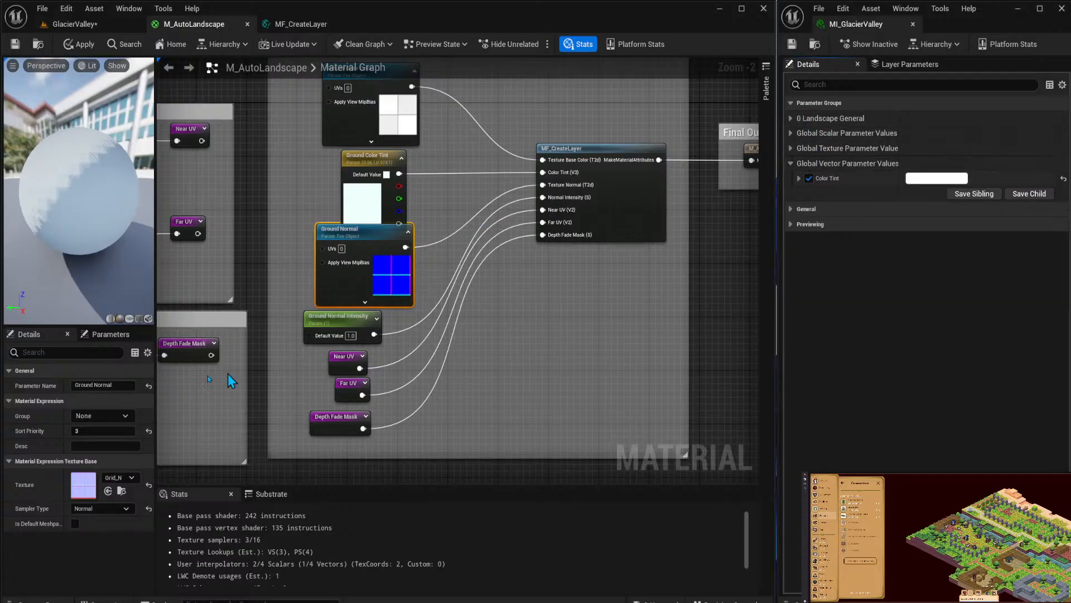
Assign the Ground Base Color parameter to a new parameter group named 1 Ground.
right_drag(317, 165, 353, 247)
click(397, 161)
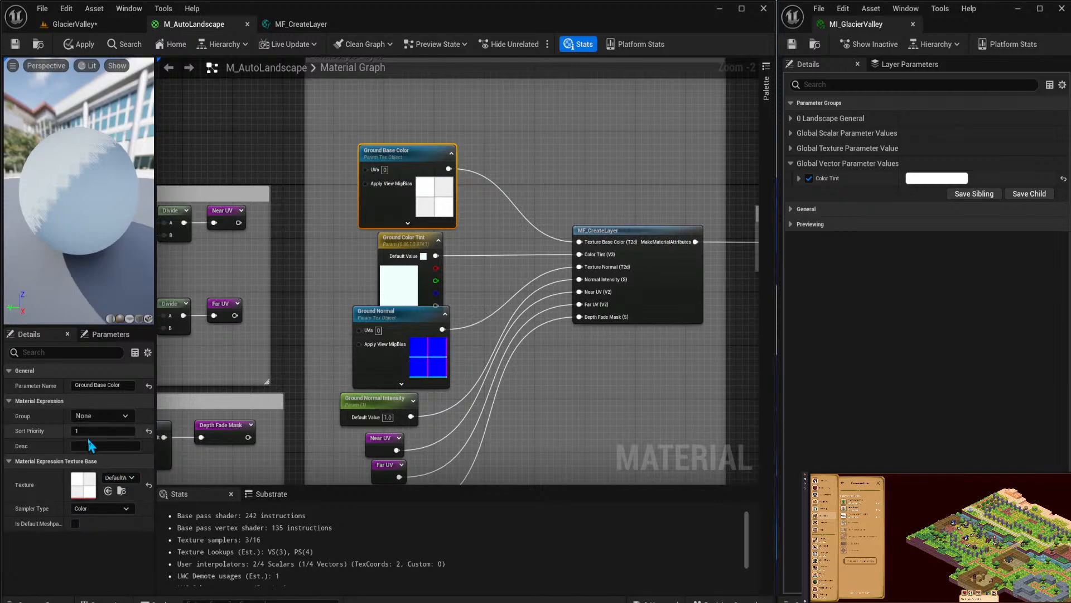
click(92, 415)
text(1)
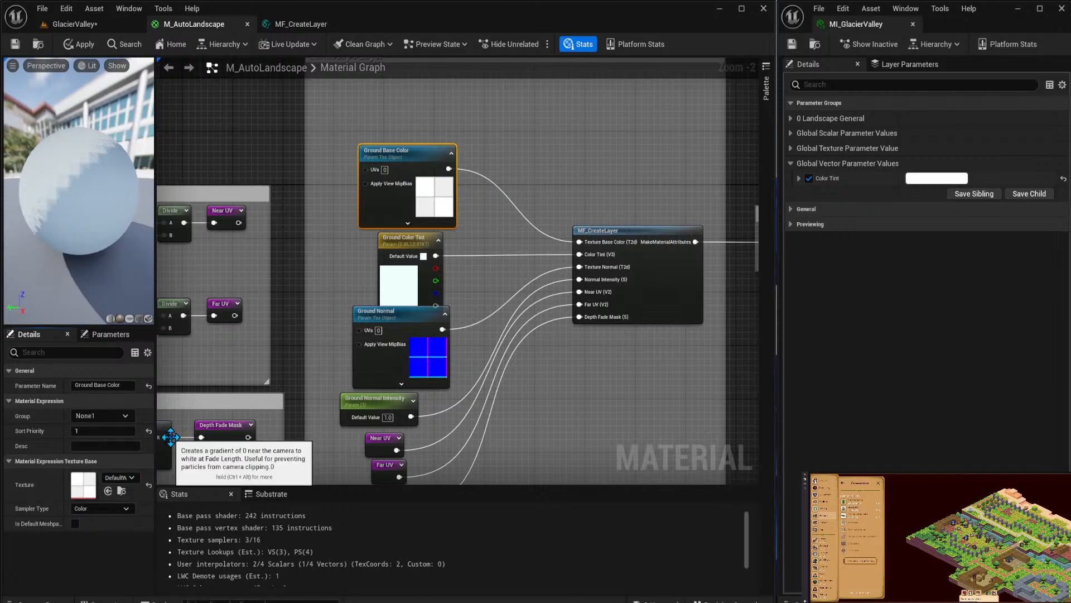
key(ctrl+v)
key(ctrl+a)
text(1)
key(Return)
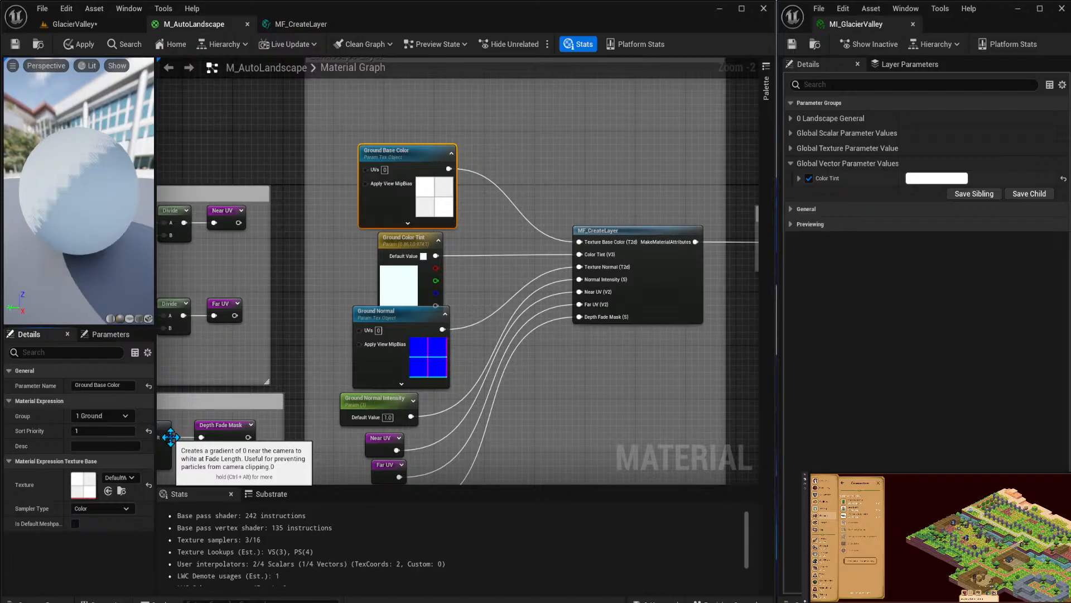
Assign the Ground Color Tint, Ground Normal and Ground Normal Intensity parameters to the 1 Ground group.
click(407, 240)
click(102, 446)
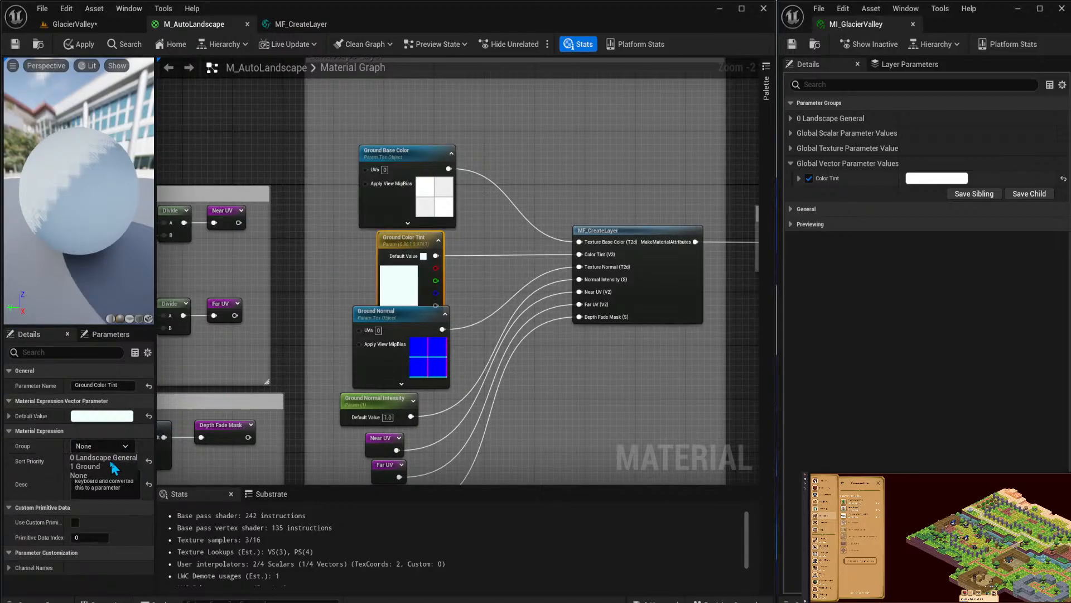
click(92, 464)
click(369, 362)
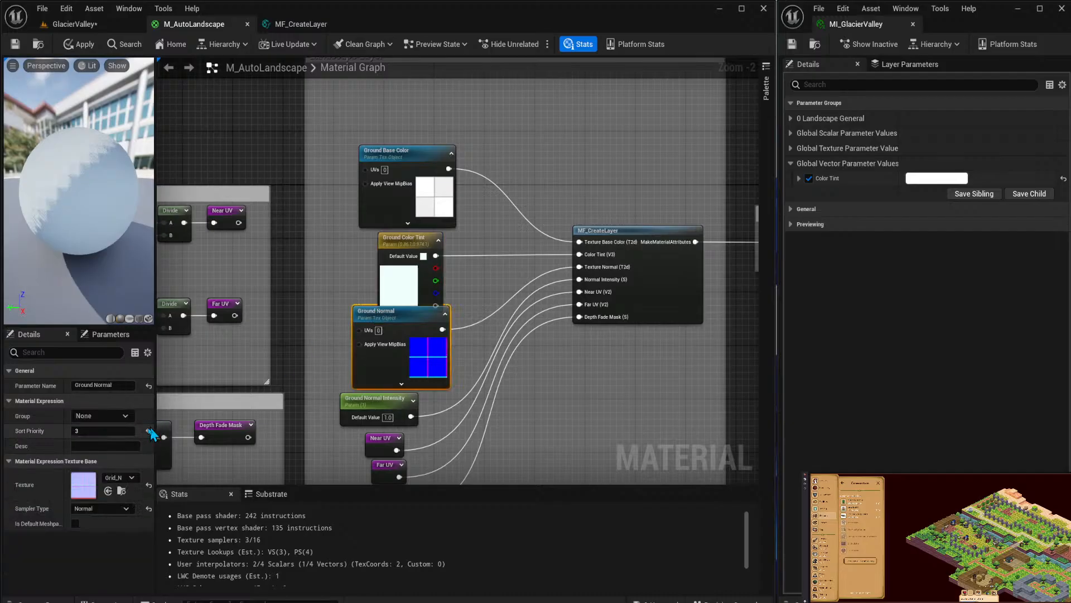
click(112, 416)
click(87, 436)
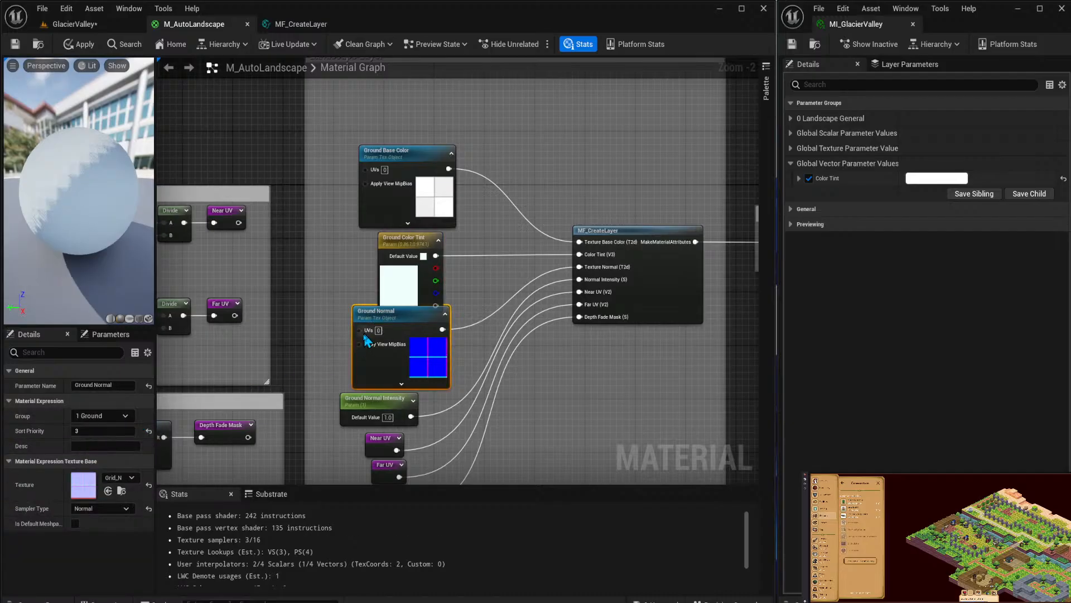
click(375, 398)
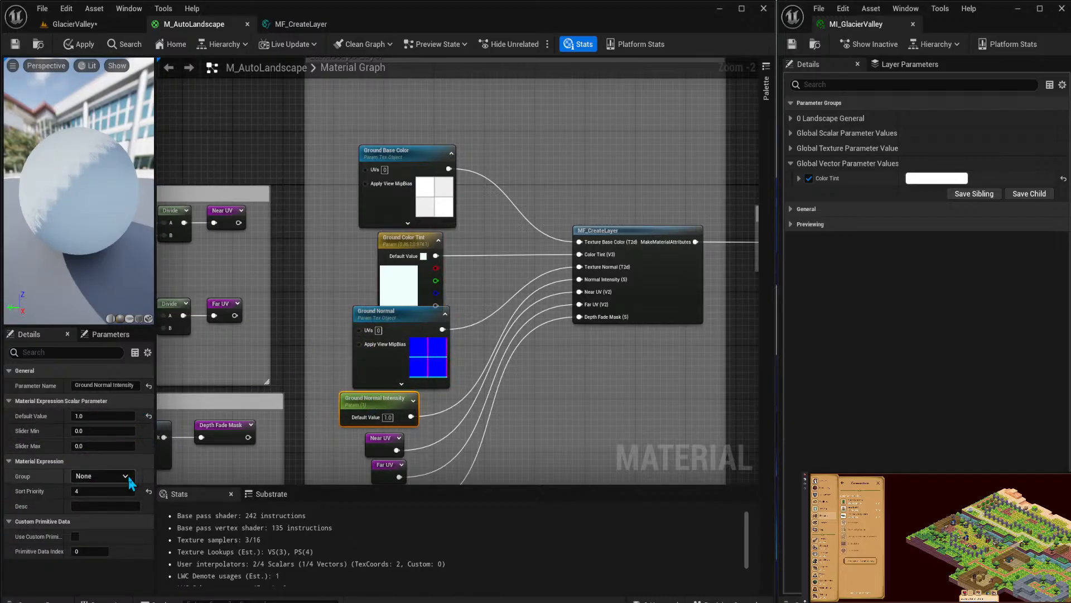
click(102, 476)
click(103, 497)
click(608, 395)
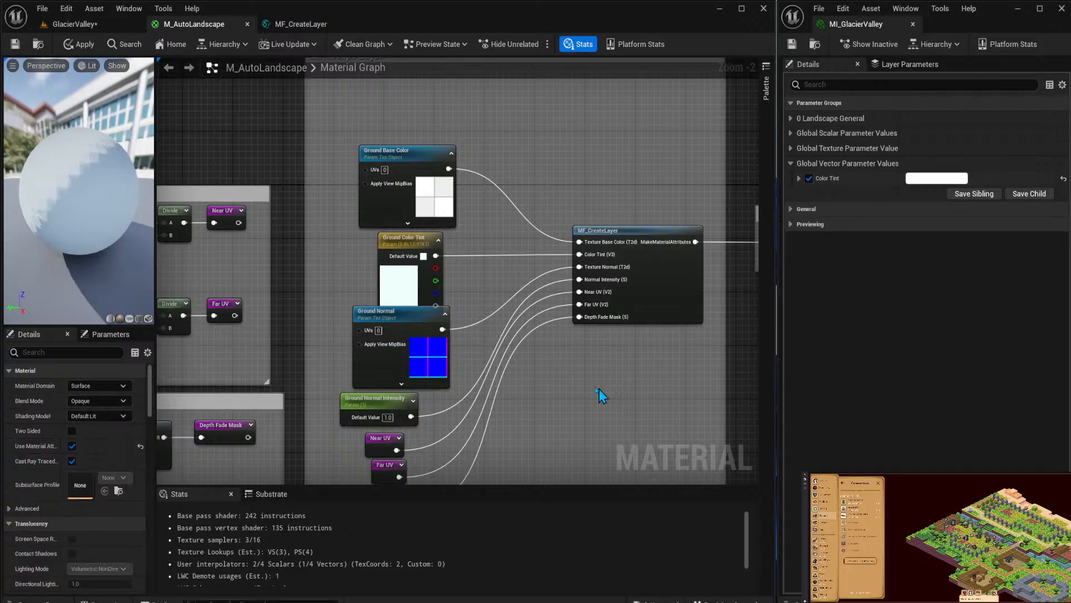
Save M_AutoLandscape and expand the 1 Ground parameter group in the MI_GlacierValley material instance.
key(ctrl+s)
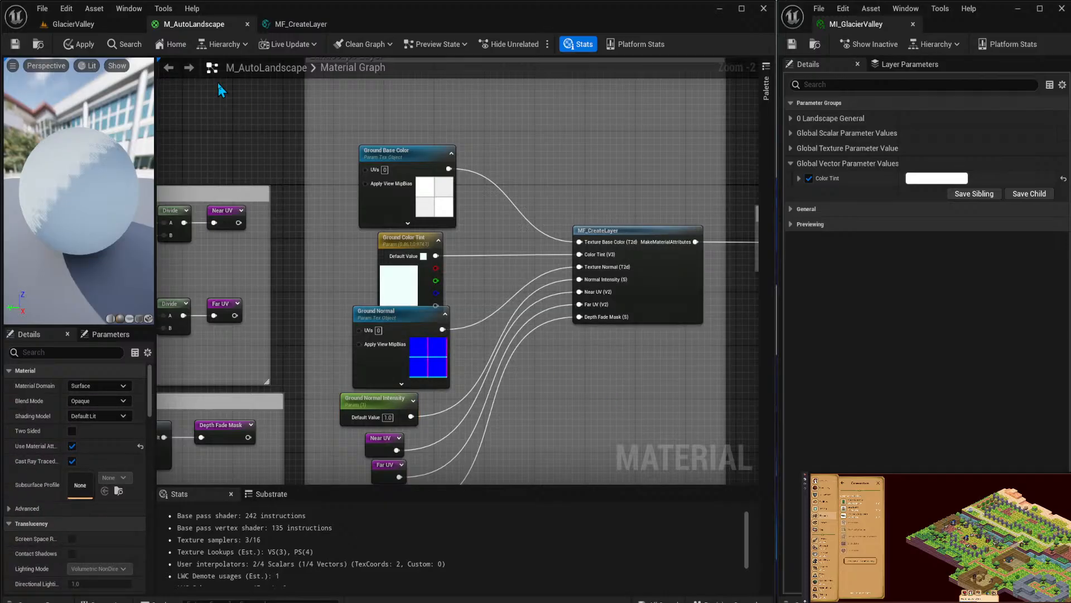
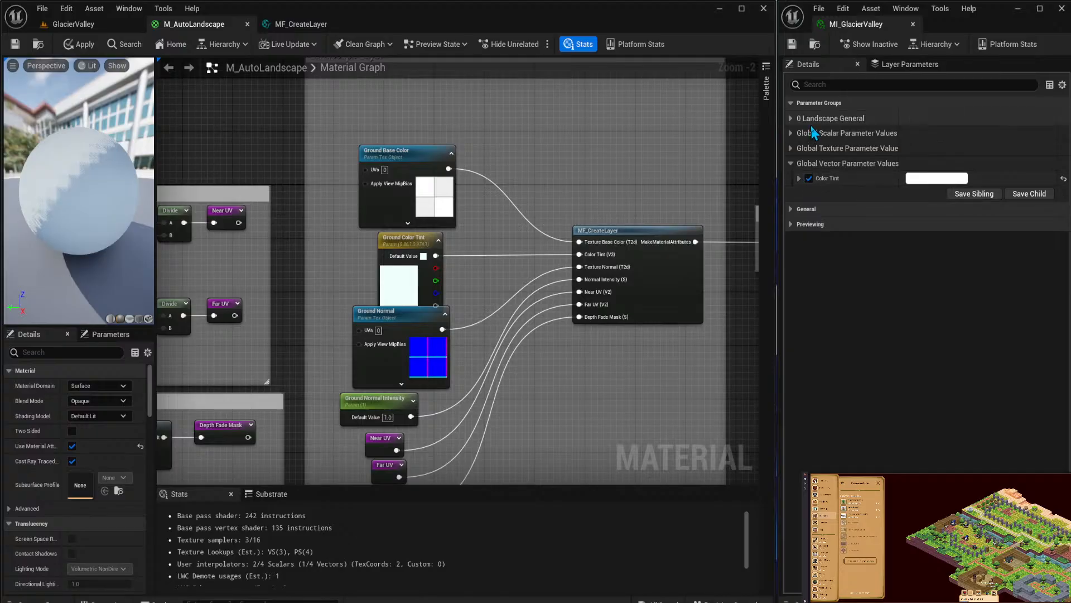
click(15, 44)
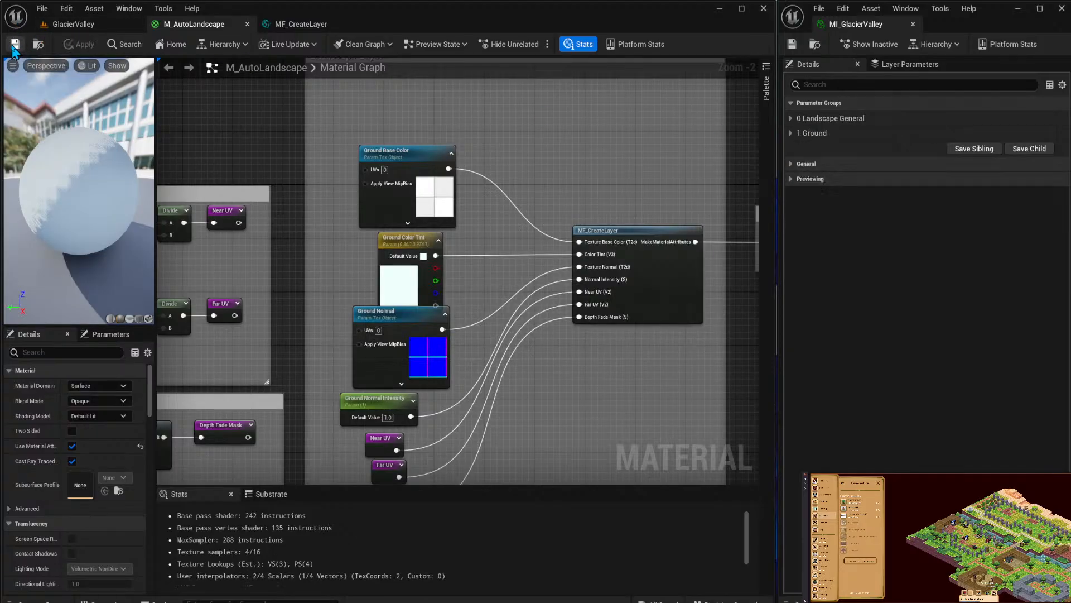
click(791, 133)
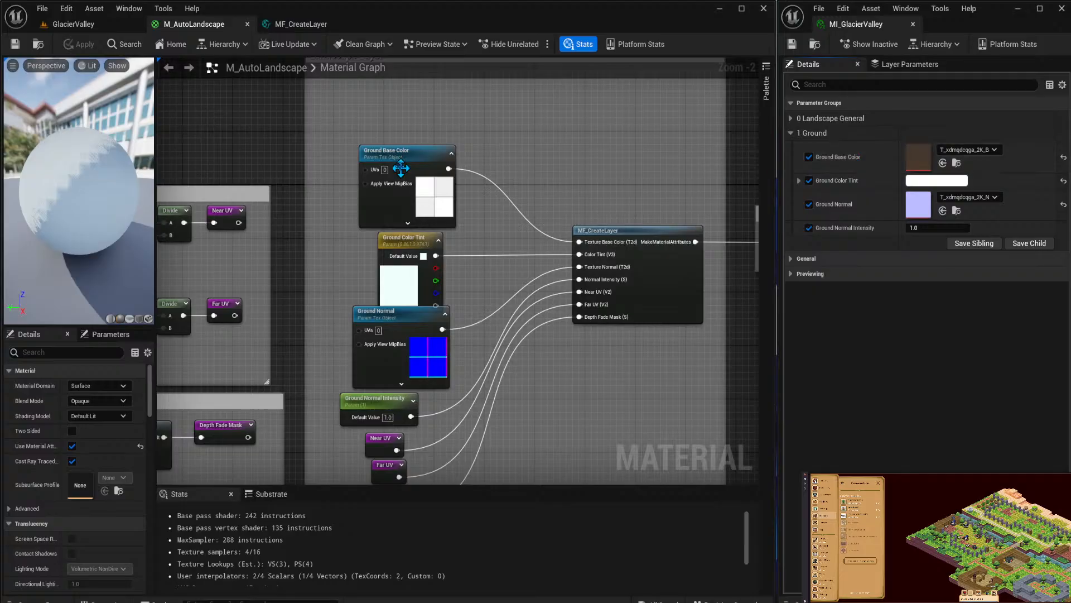
Space out the Ground Base Color, Ground Color Tint and Ground Normal nodes vertically so they no longer overlap.
click(389, 150)
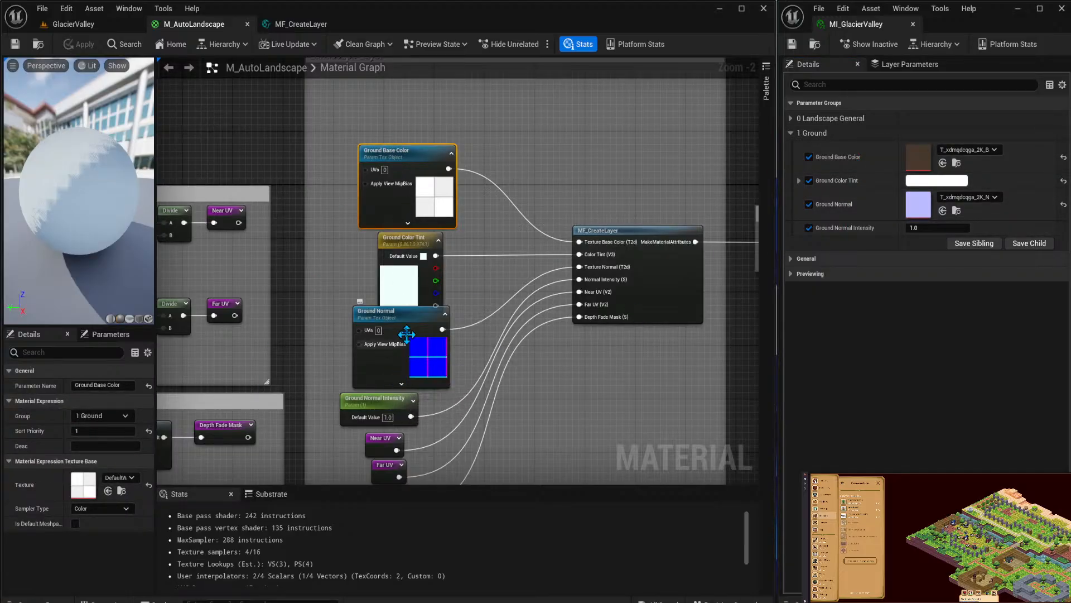
drag(409, 323, 409, 330)
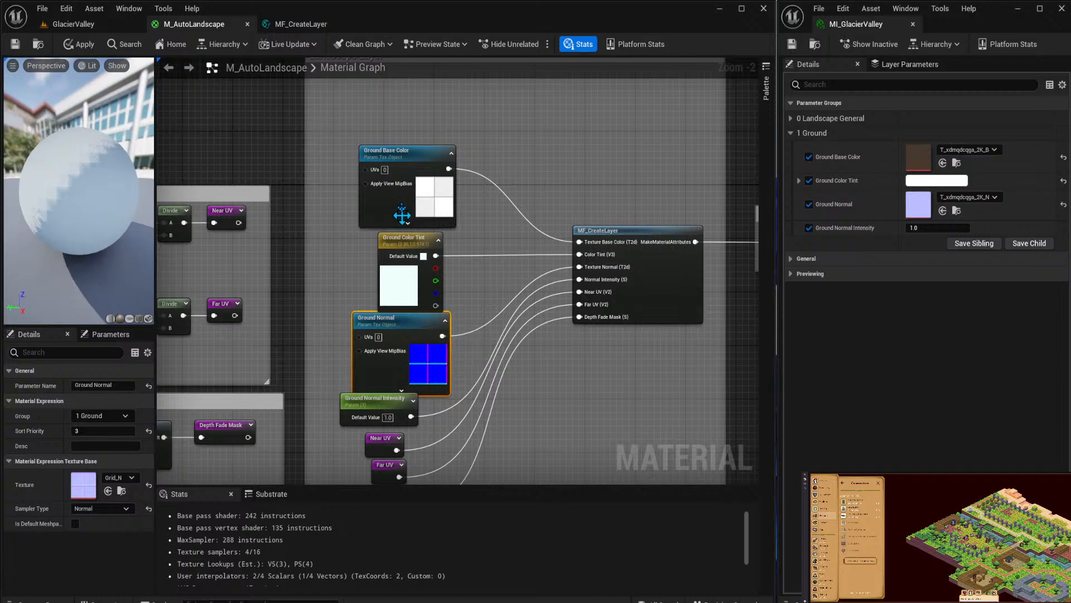
drag(407, 149, 407, 129)
drag(415, 236, 415, 222)
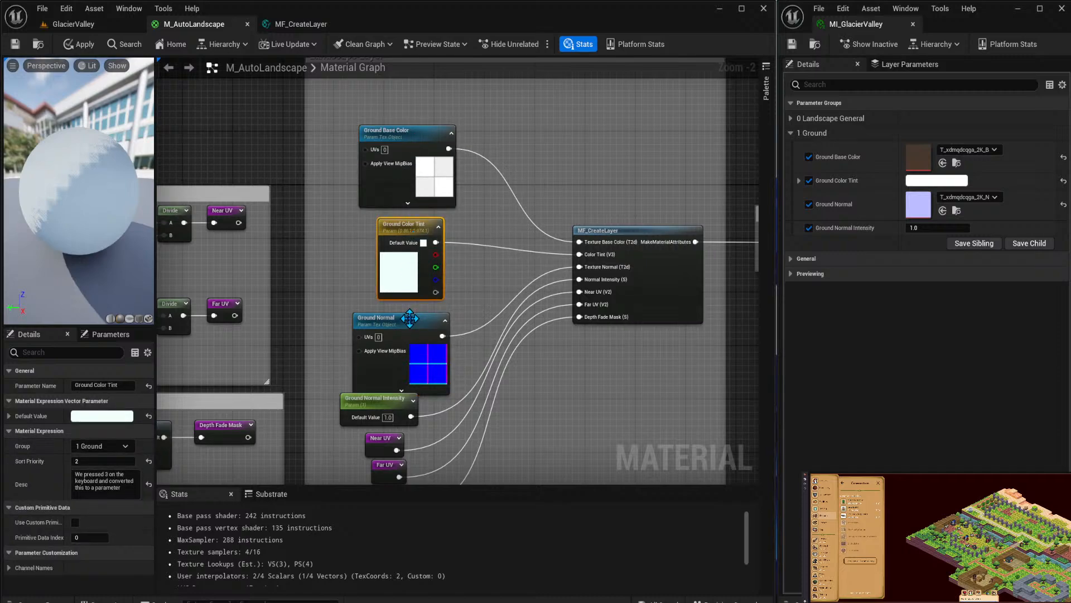
drag(390, 340, 389, 334)
click(225, 140)
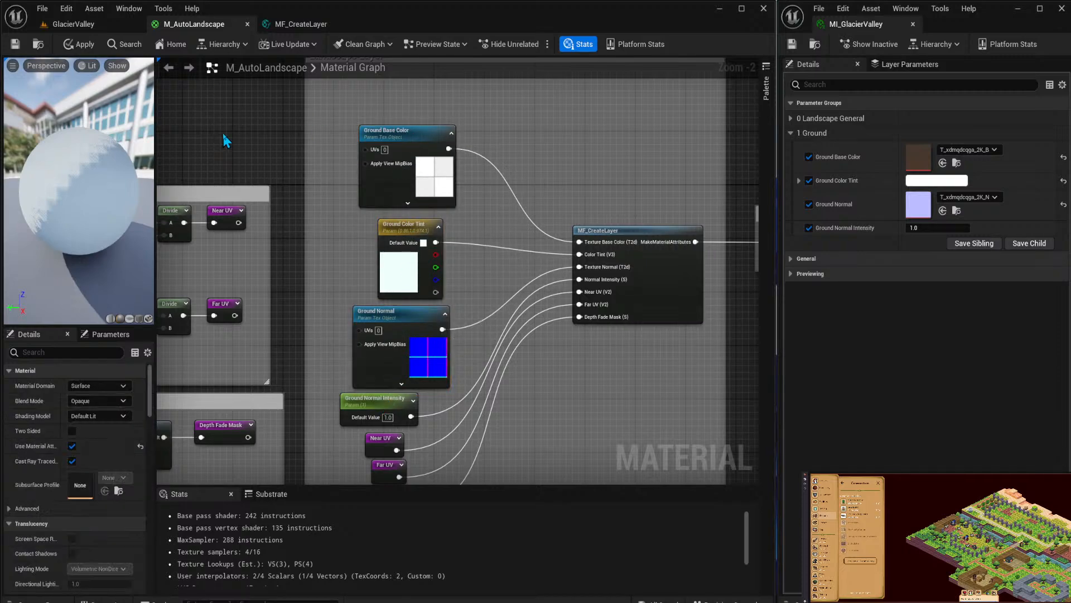
Apply and save M_AutoLandscape, rebuilding the landscape's physical materials in the GlacierValley level.
click(83, 44)
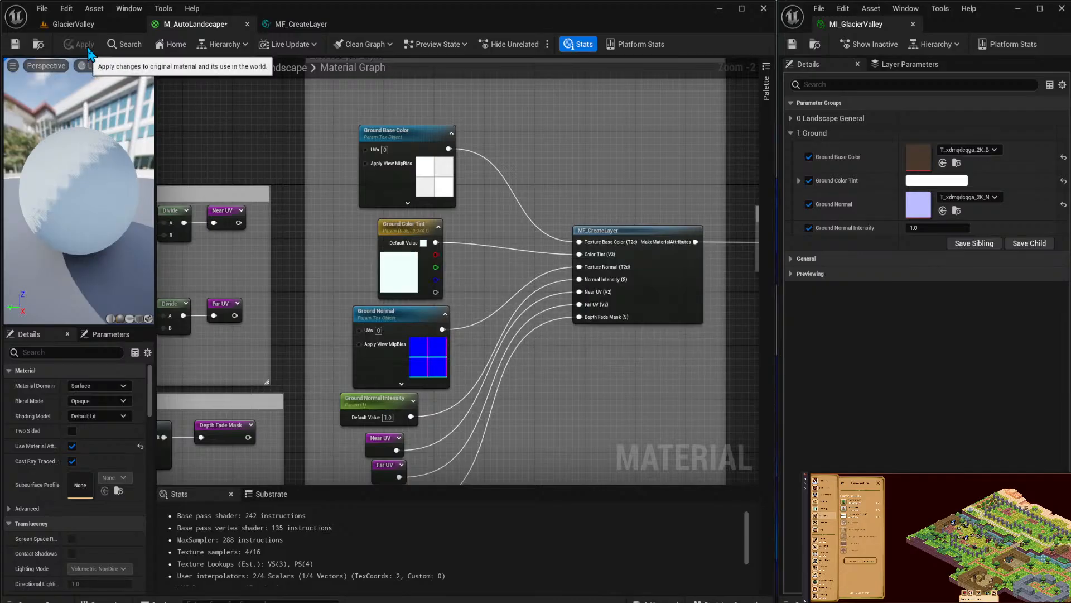
click(90, 24)
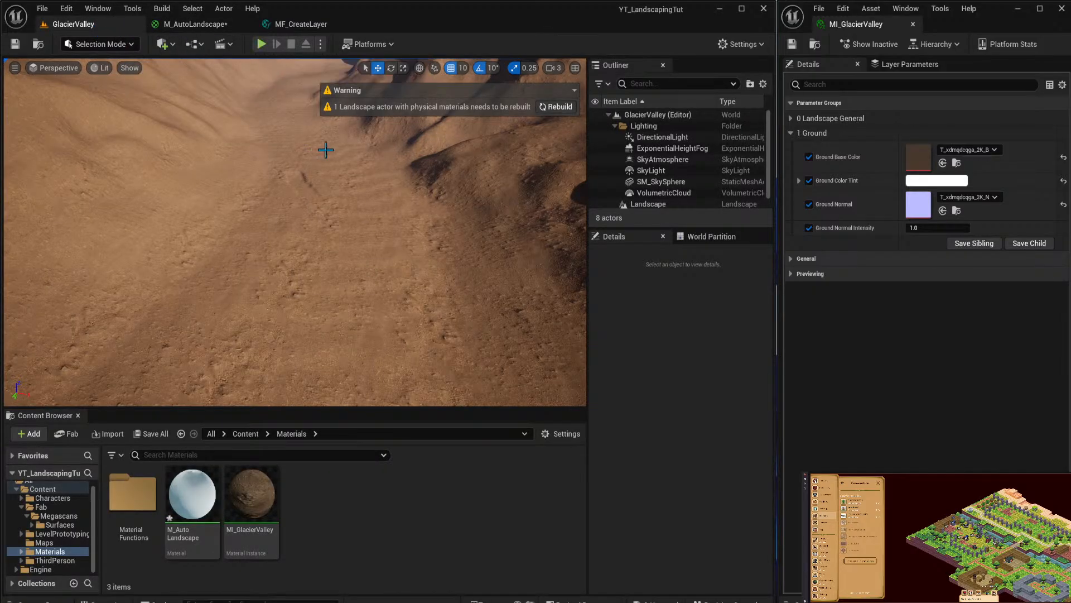
click(556, 107)
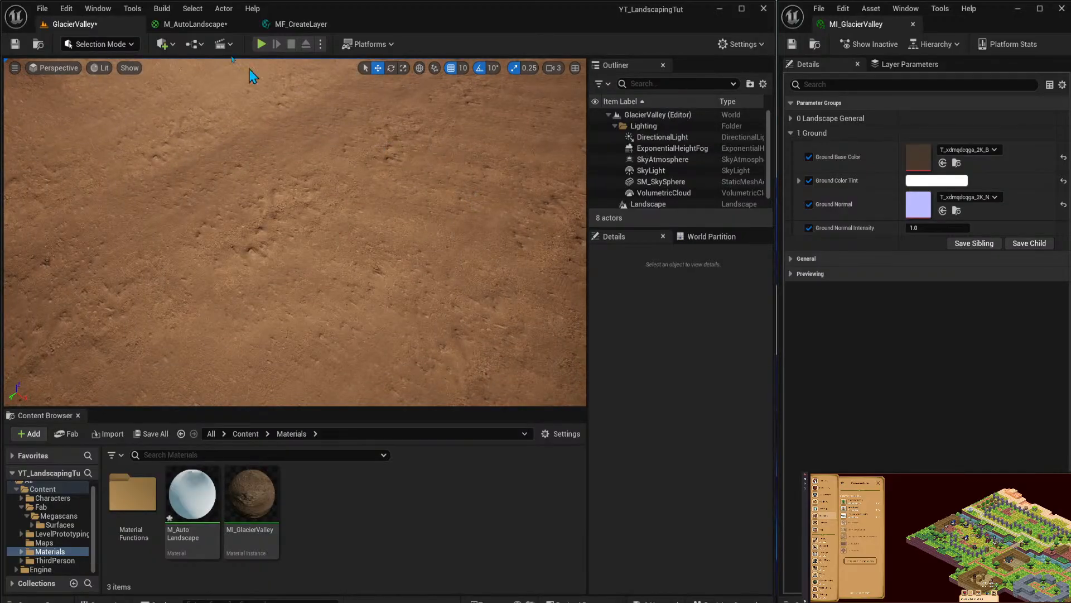
click(195, 24)
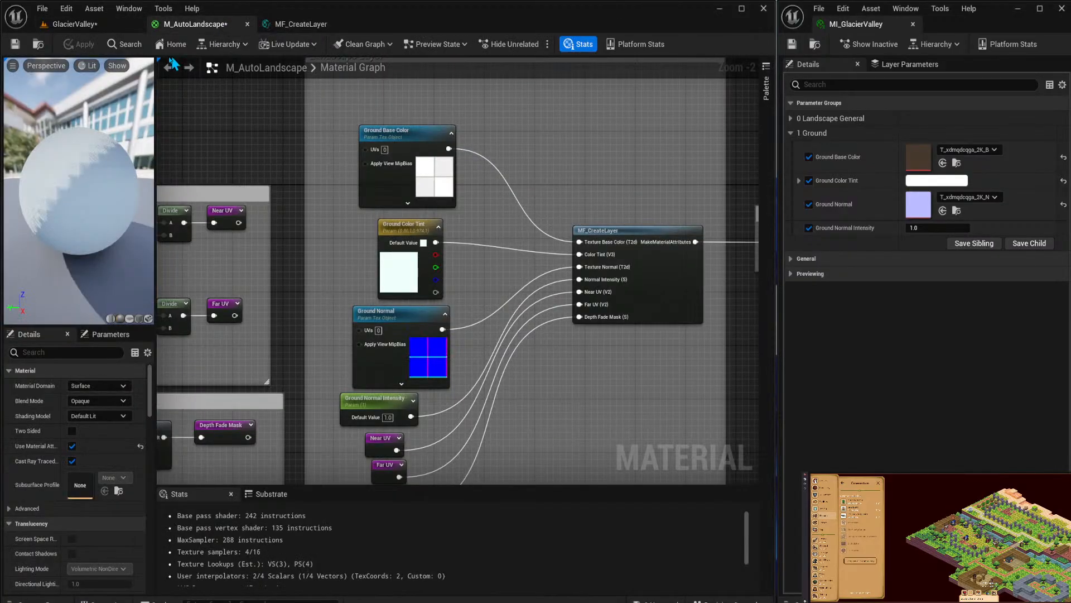
click(15, 44)
In MF_CreateLayer, move the Near UV and Far UV input nodes to the graph's far left, one below the other.
right_drag(536, 149, 333, 92)
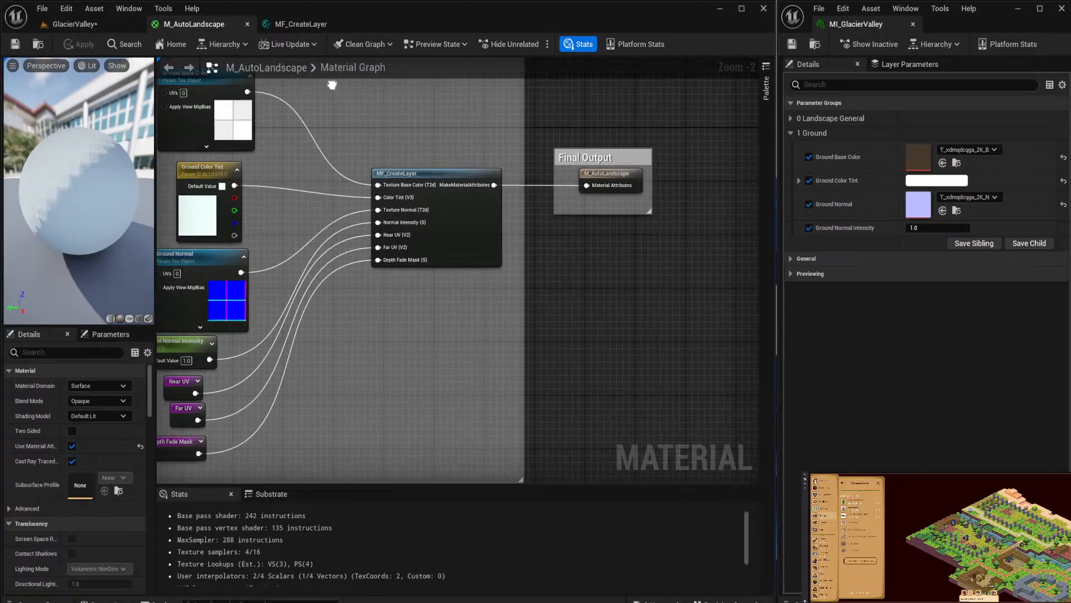
click(456, 174)
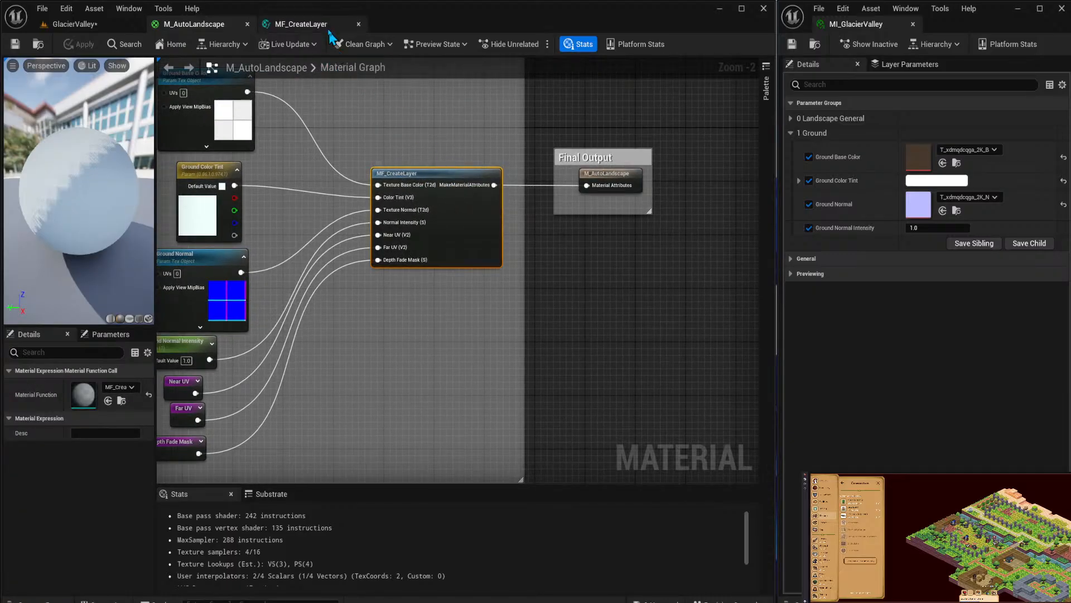
click(310, 24)
right_drag(373, 146, 395, 130)
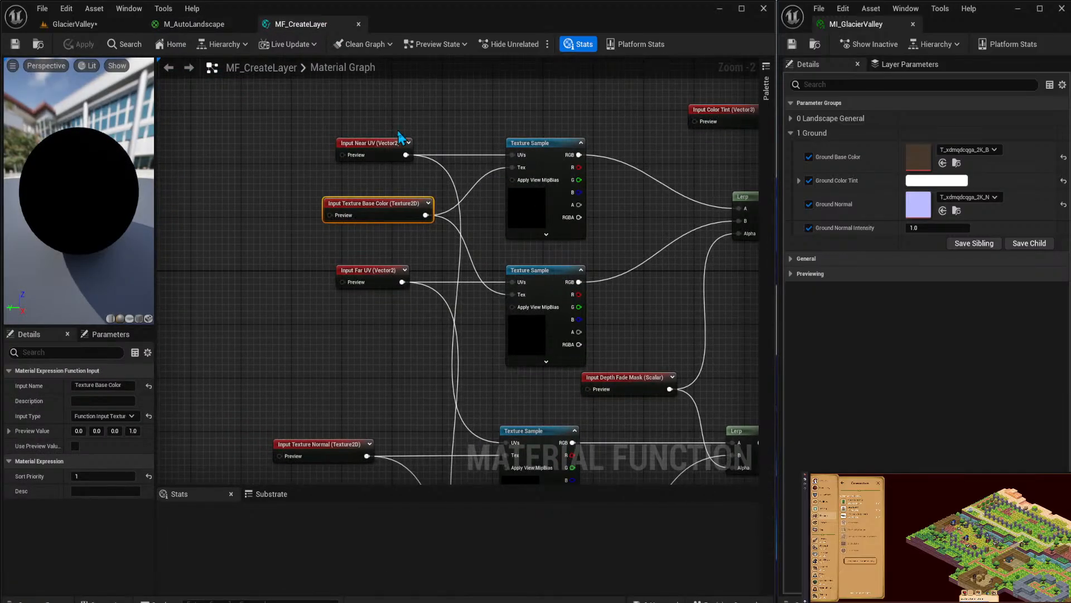
scroll(401, 137, down, 3)
drag(397, 180, 270, 179)
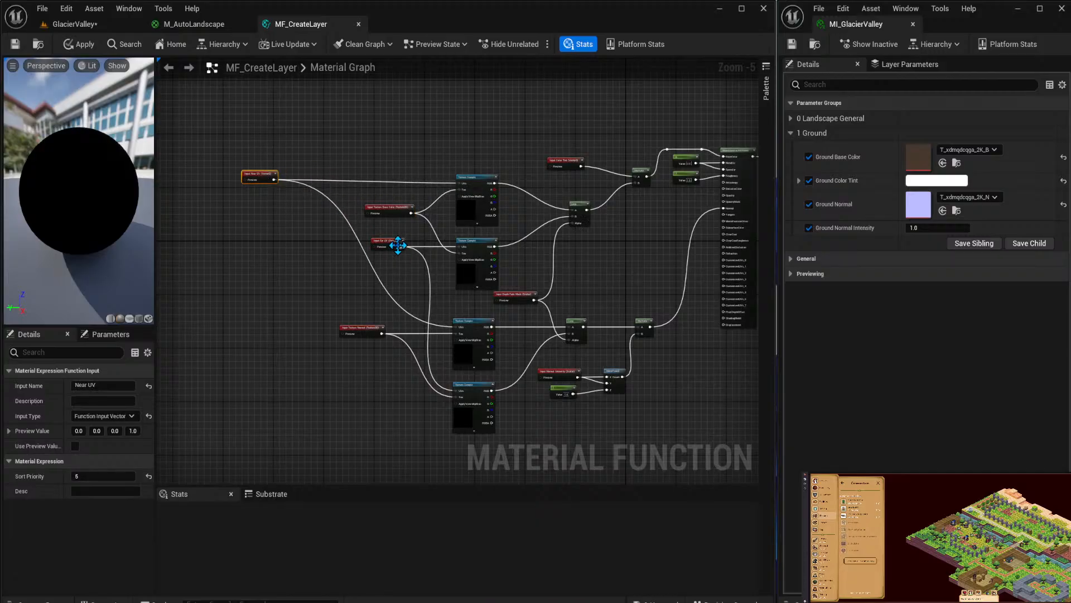
drag(397, 248, 269, 203)
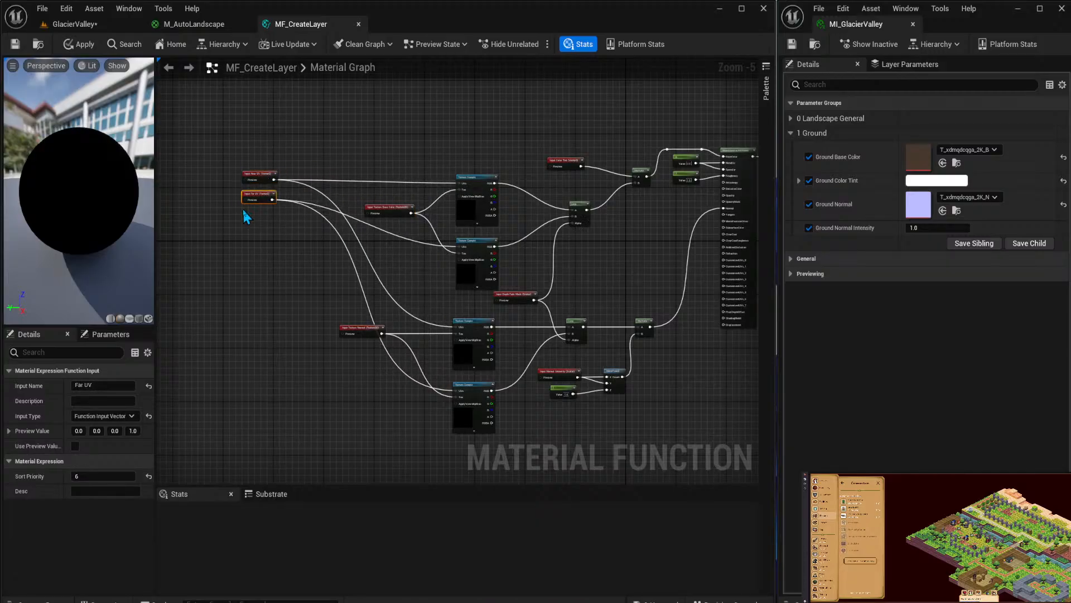
Add a named reroute on the wire from Input Near UV to the upper Texture Sample and place its declaration beside the input.
scroll(294, 195, up, 4)
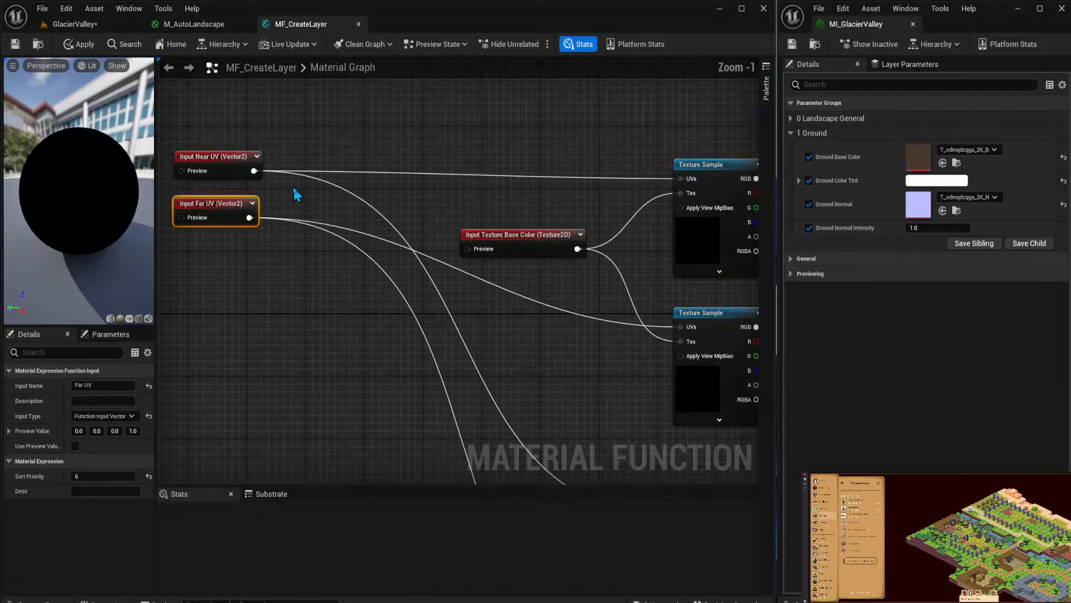
click(313, 176)
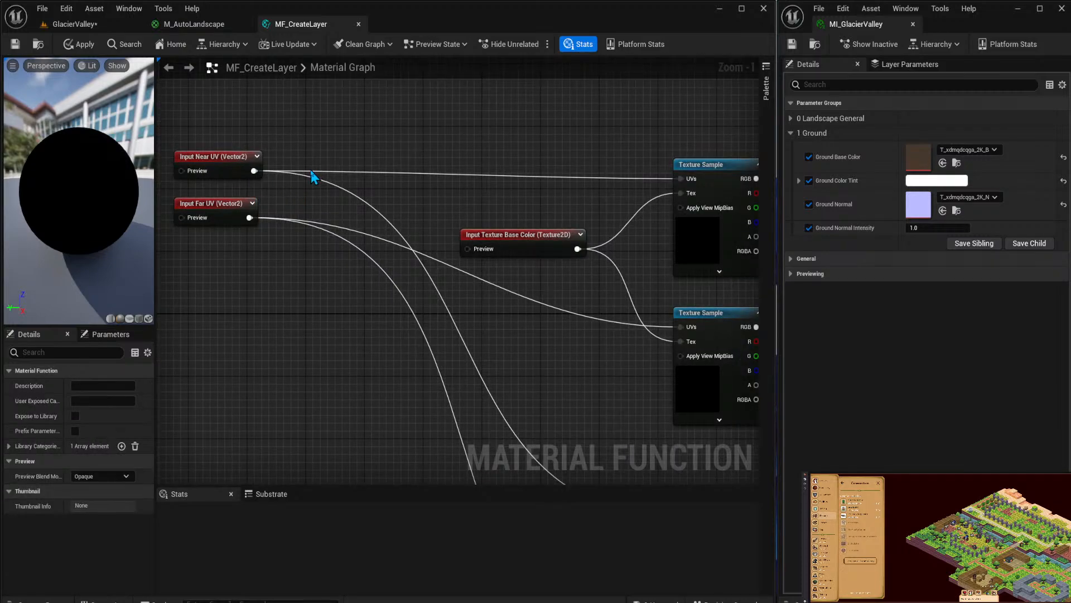
double_click(325, 171)
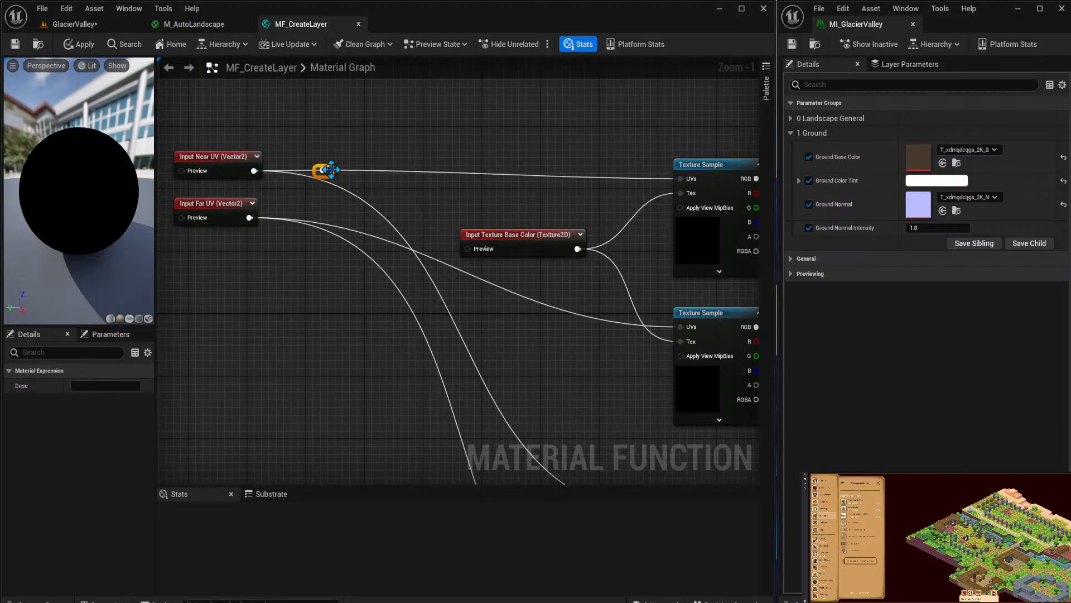
right_click(331, 170)
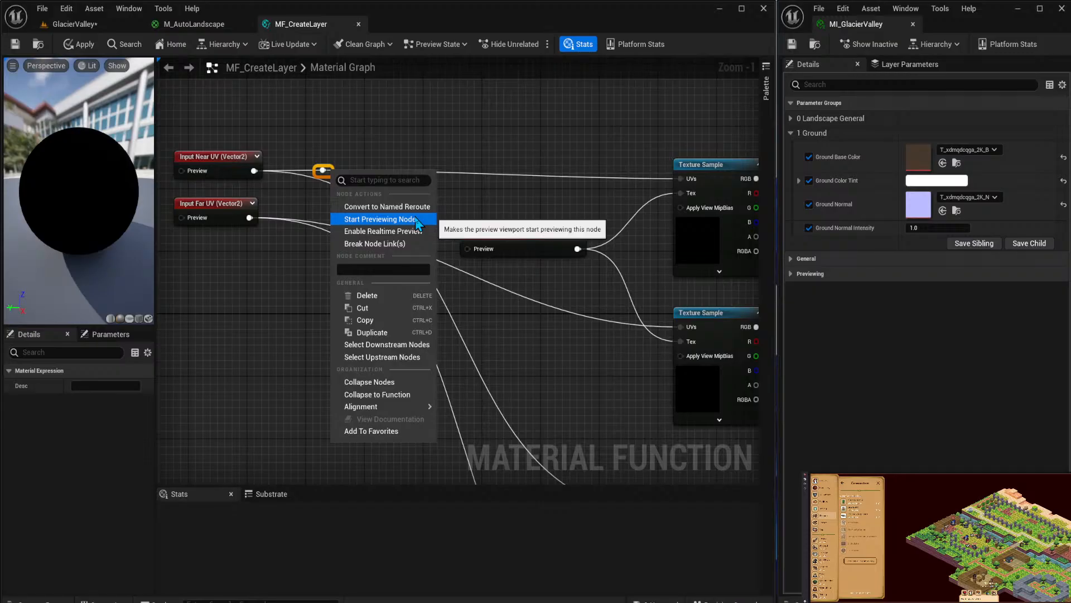
click(368, 206)
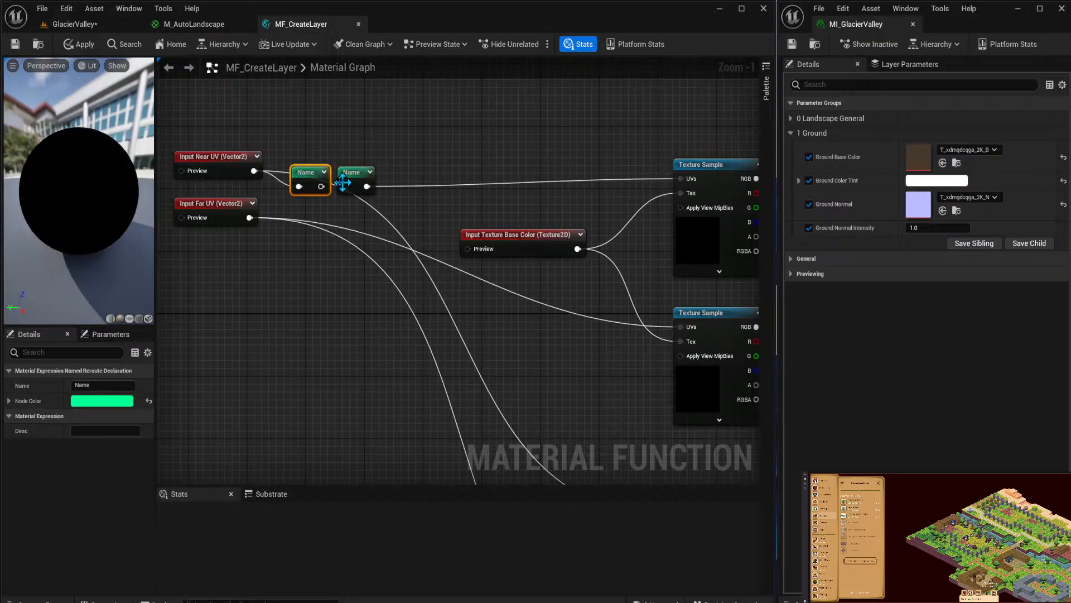
drag(311, 173, 318, 152)
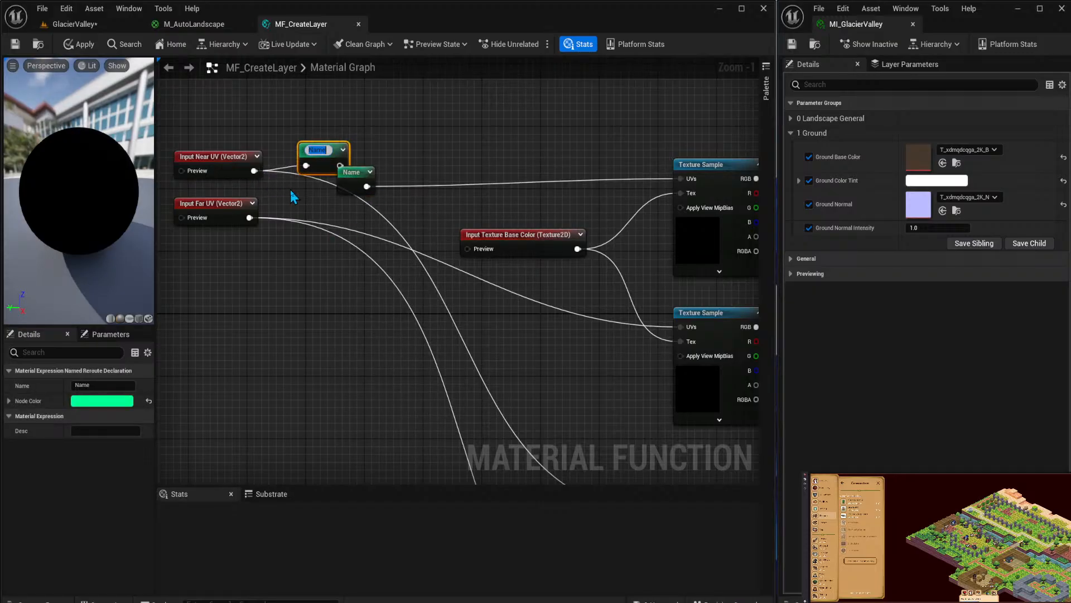
right_drag(538, 342, 580, 304)
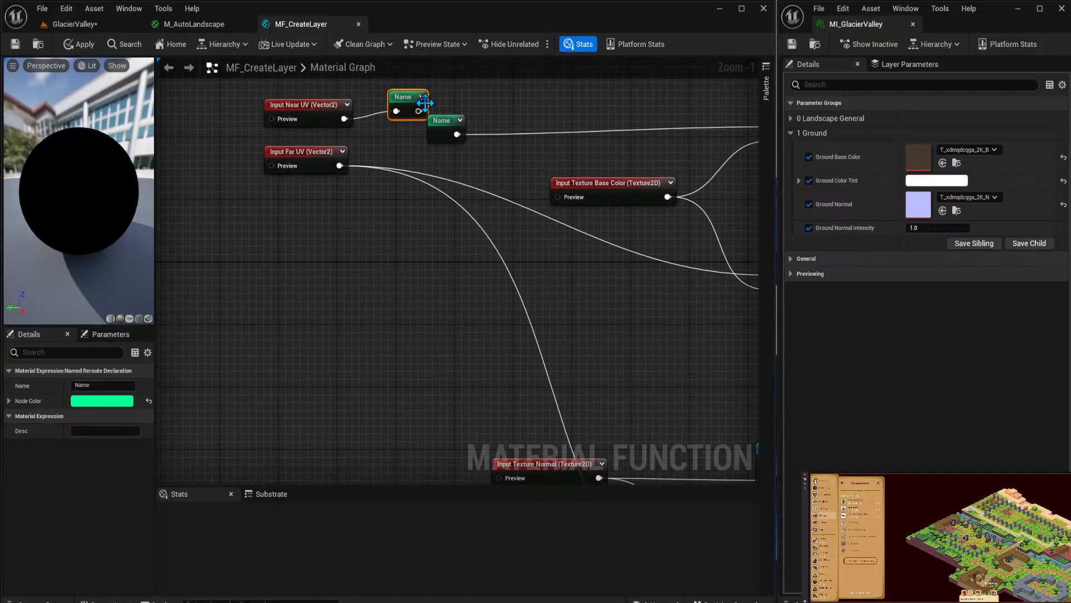
drag(425, 103, 396, 111)
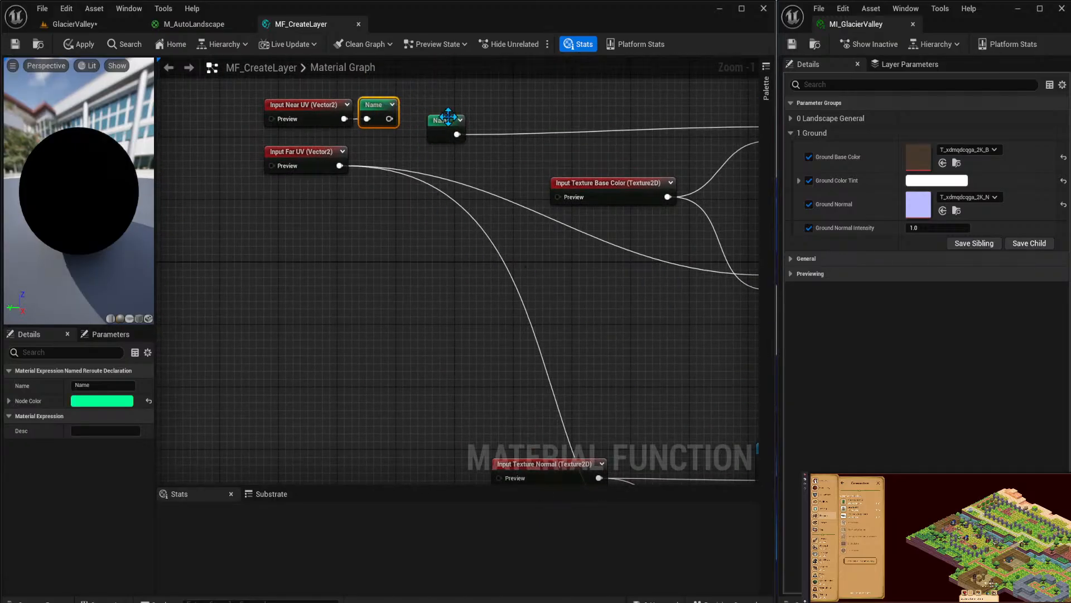
Set the node color of the named reroute declaration beside Input Near UV to magenta.
double_click(380, 106)
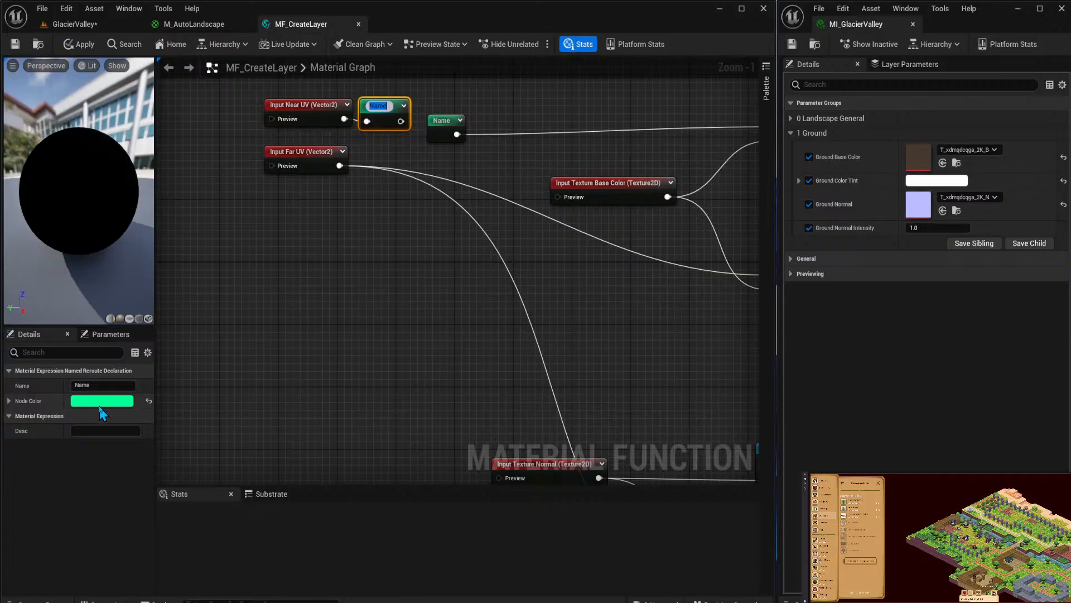
click(102, 401)
click(178, 362)
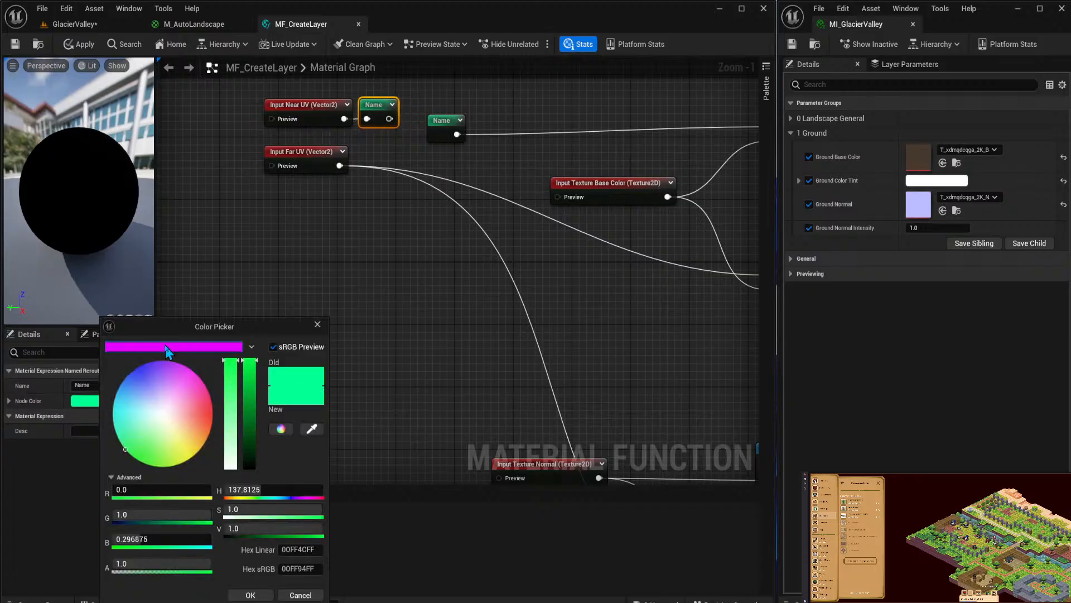
click(250, 594)
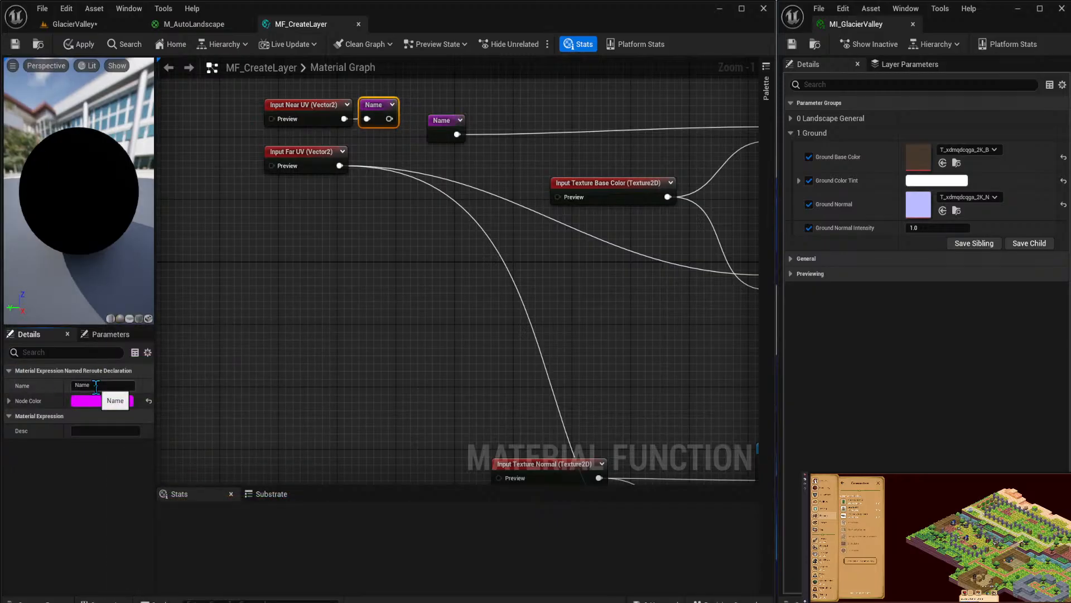
Rename the named reroute declaration beside Input Near UV as Near UV.
click(96, 385)
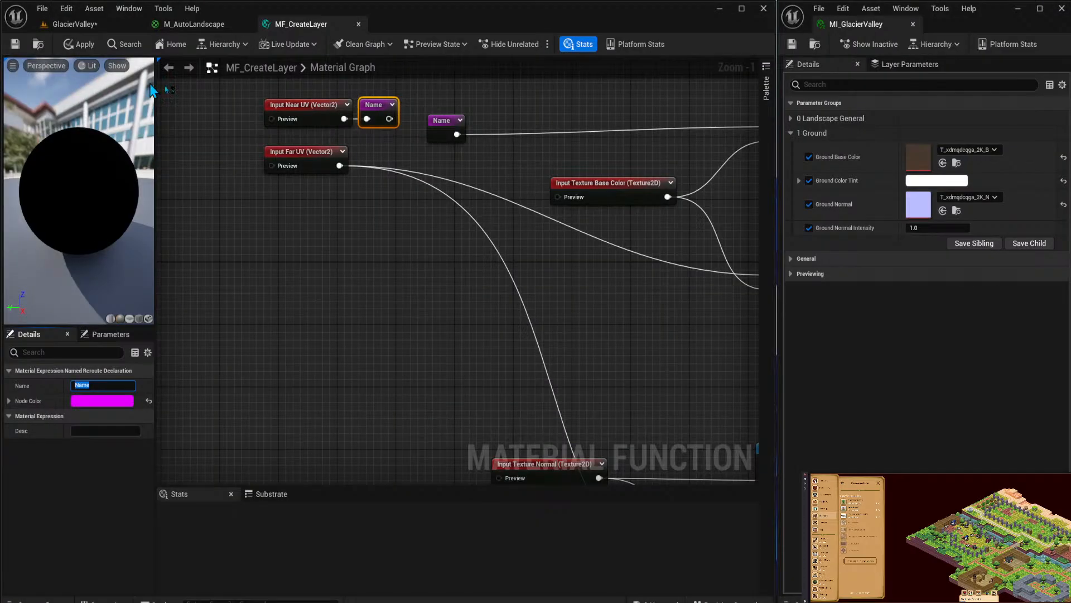
click(315, 106)
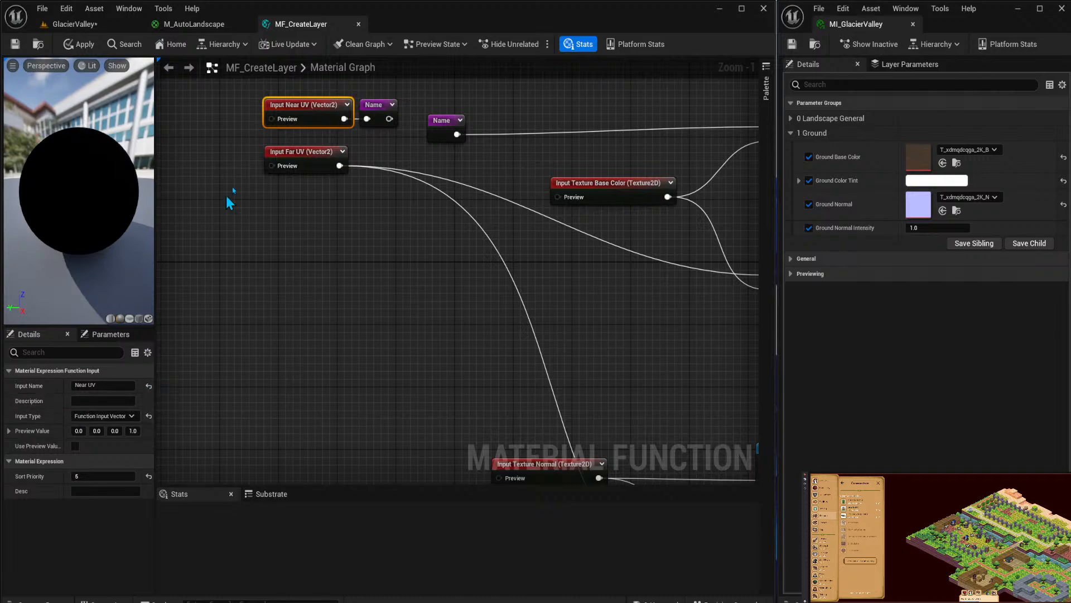
click(371, 104)
click(81, 385)
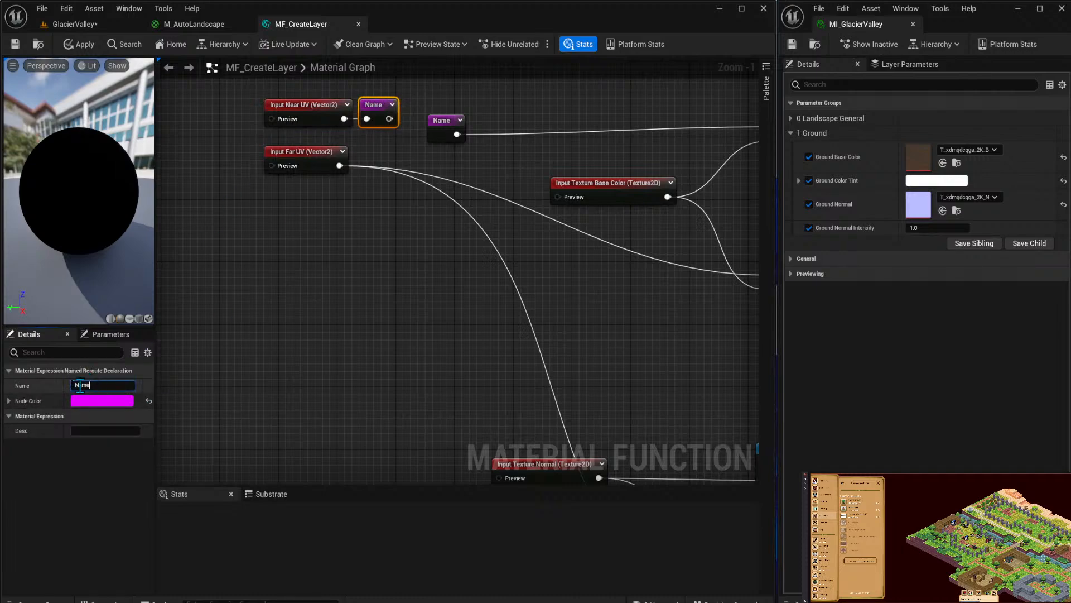
drag(90, 385, 21, 379)
text(Near UV)
key(Return)
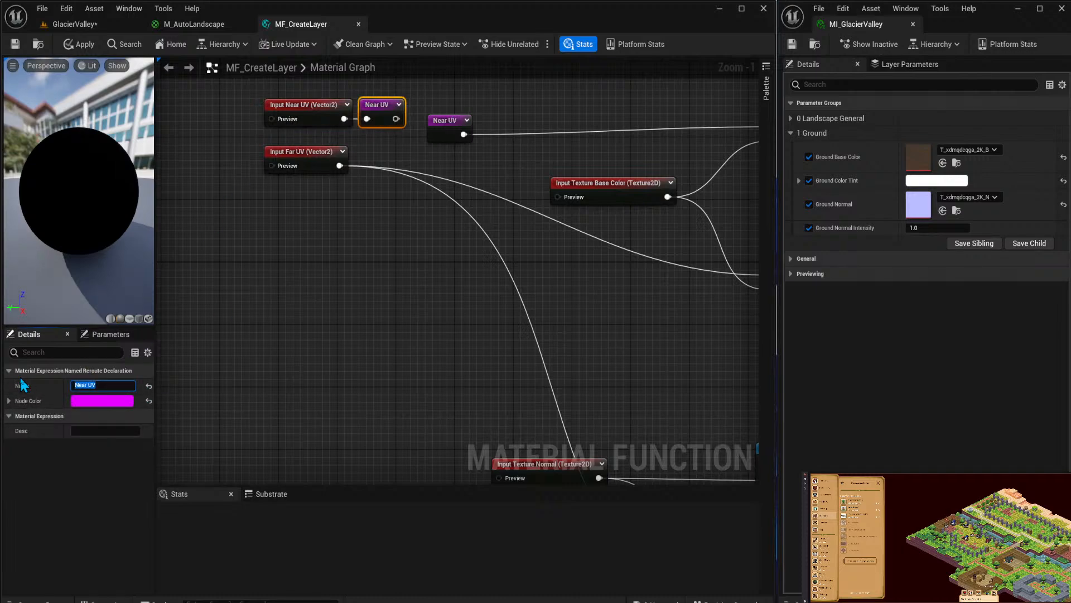
Move the Near UV reroute usage closer to the upper Texture Sample and paste a copy of it farther down the graph.
click(446, 122)
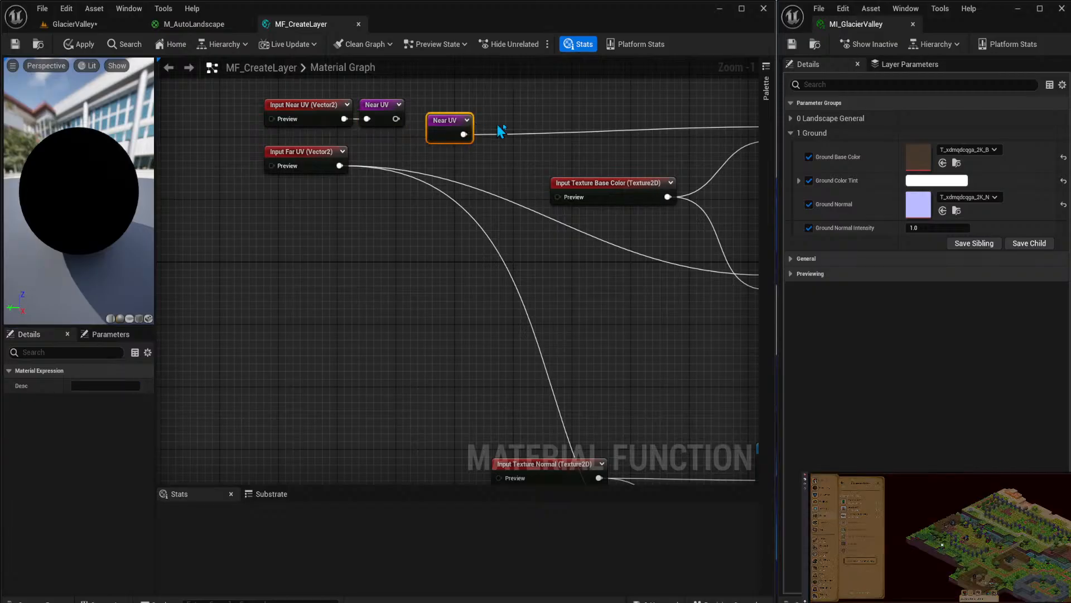
right_drag(581, 151, 434, 147)
drag(311, 114, 544, 114)
right_drag(517, 179, 520, 104)
right_drag(558, 234, 555, 196)
key(ctrl+v)
drag(542, 307, 605, 366)
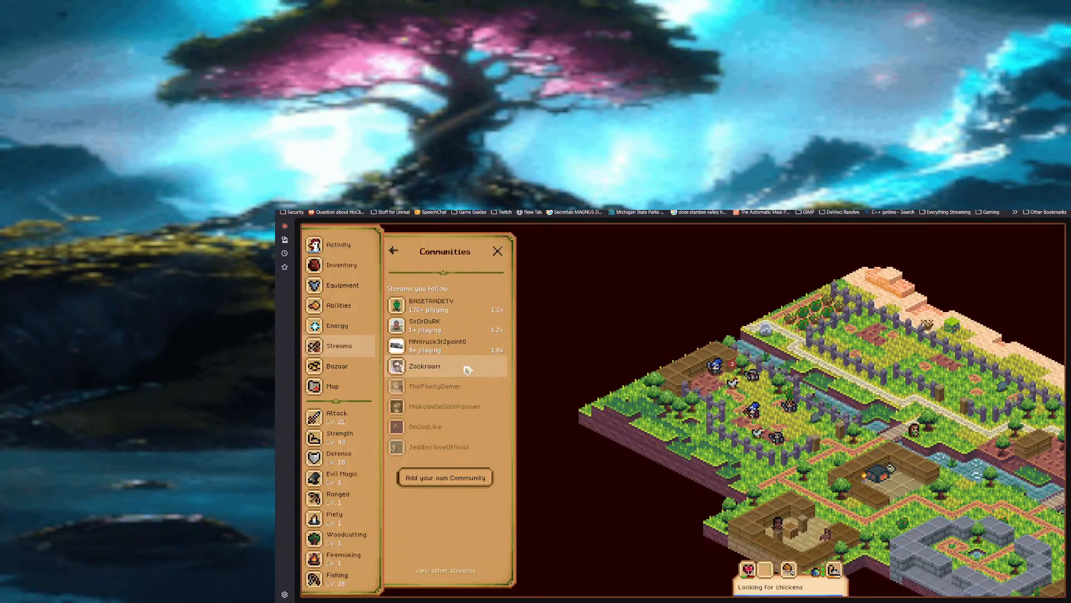
Switch to the Microscape browser game and examine the items in the inventory.
click(465, 367)
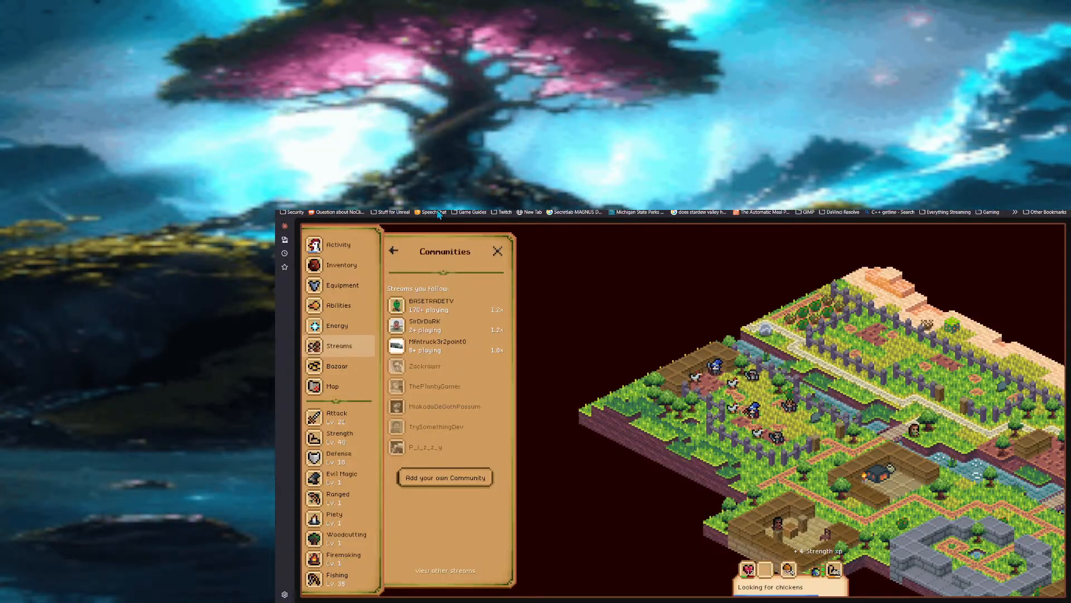
click(341, 265)
scroll(468, 406, down, 5)
scroll(468, 405, down, 3)
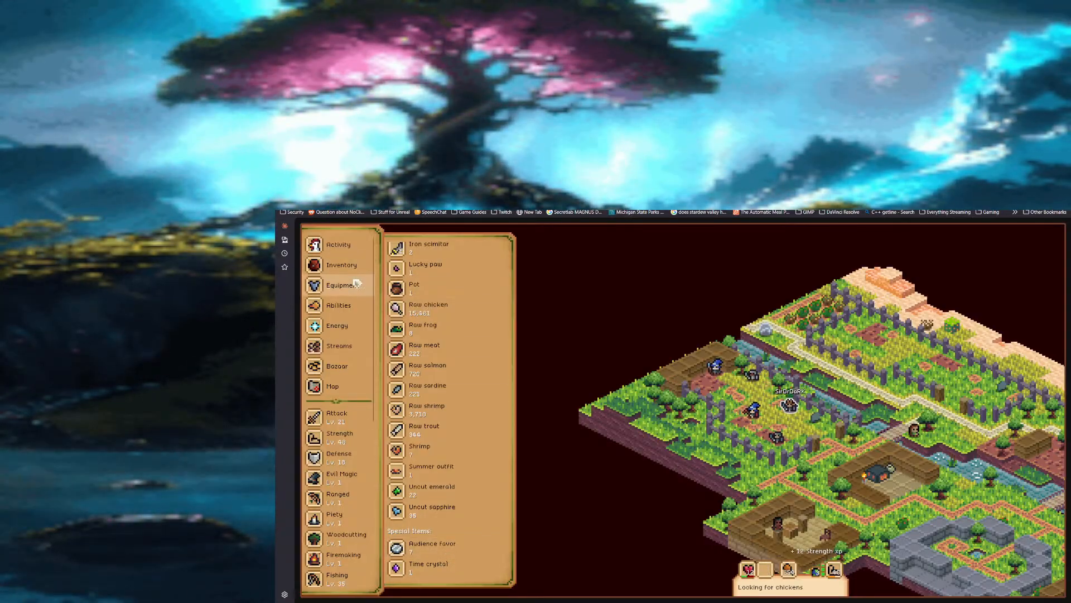
Examine the northern regions of the world map and the Chicken entry in the Attack guidebook.
click(346, 390)
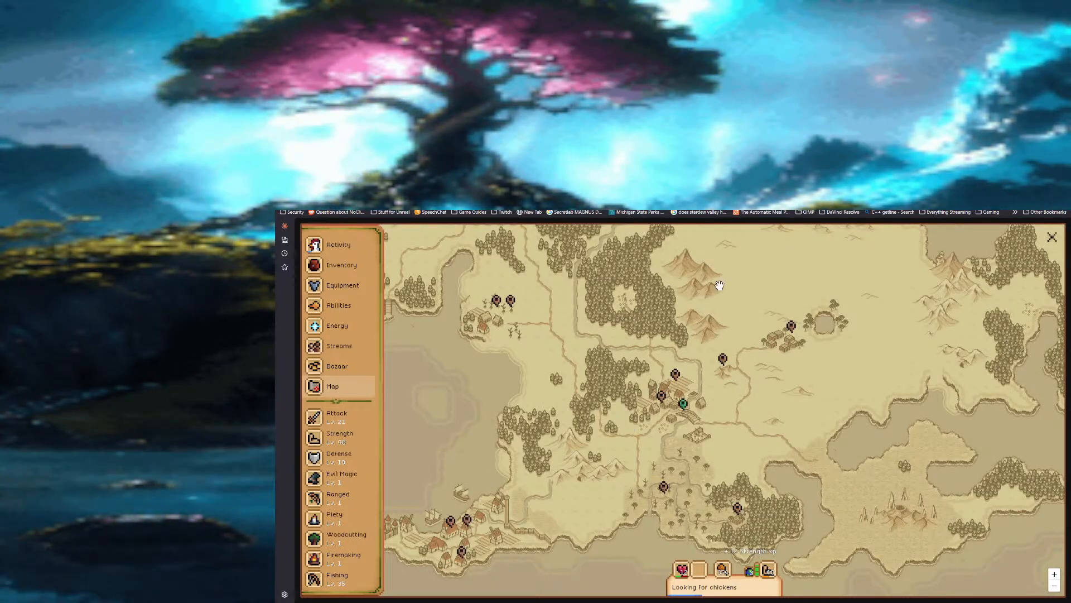
drag(705, 294, 827, 429)
drag(662, 328, 731, 383)
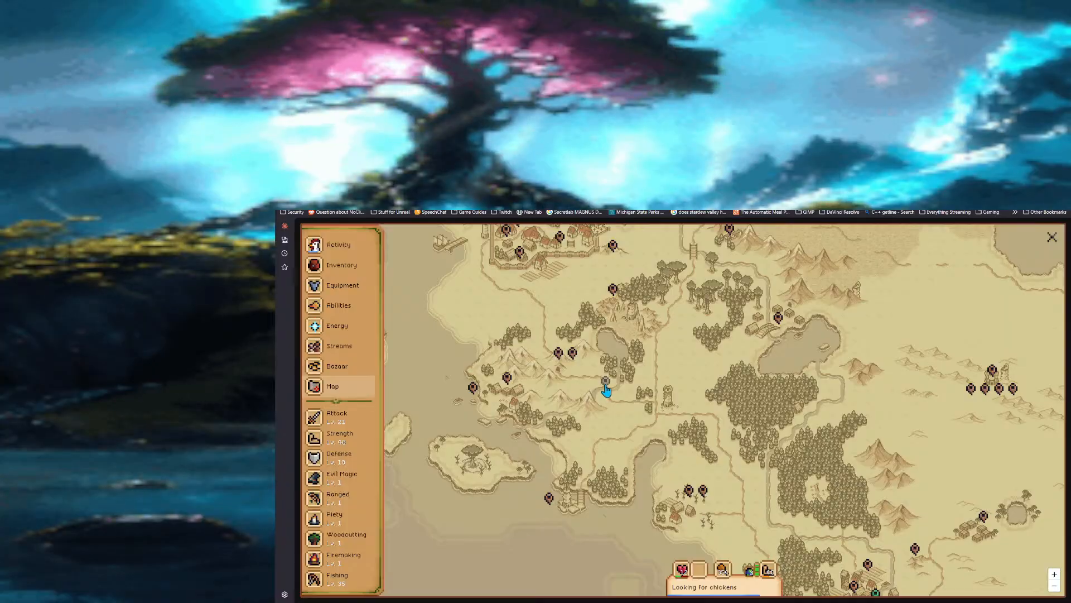
drag(677, 354, 712, 424)
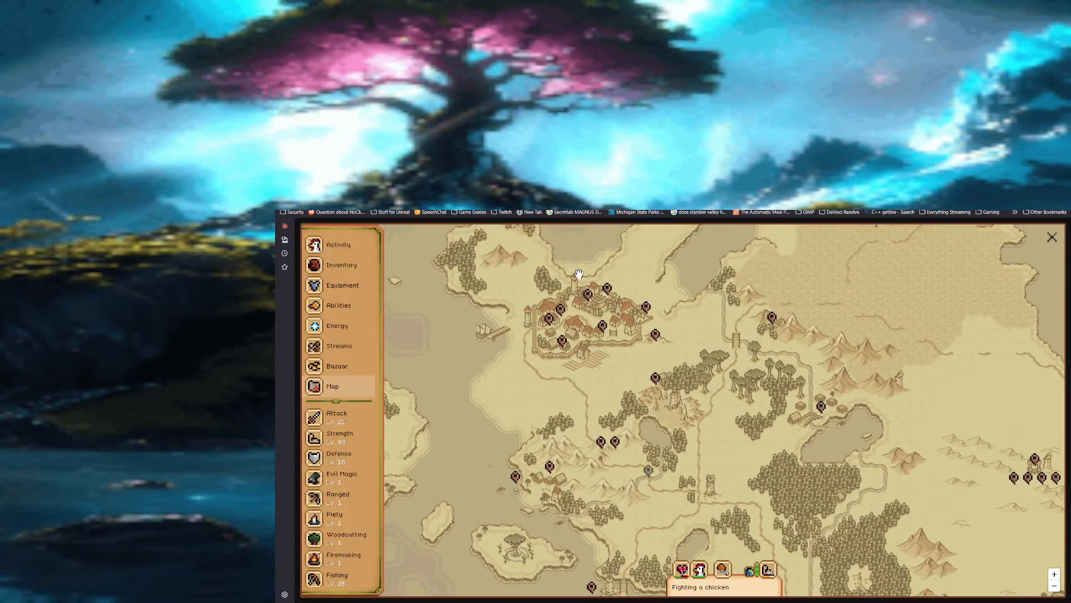
click(356, 423)
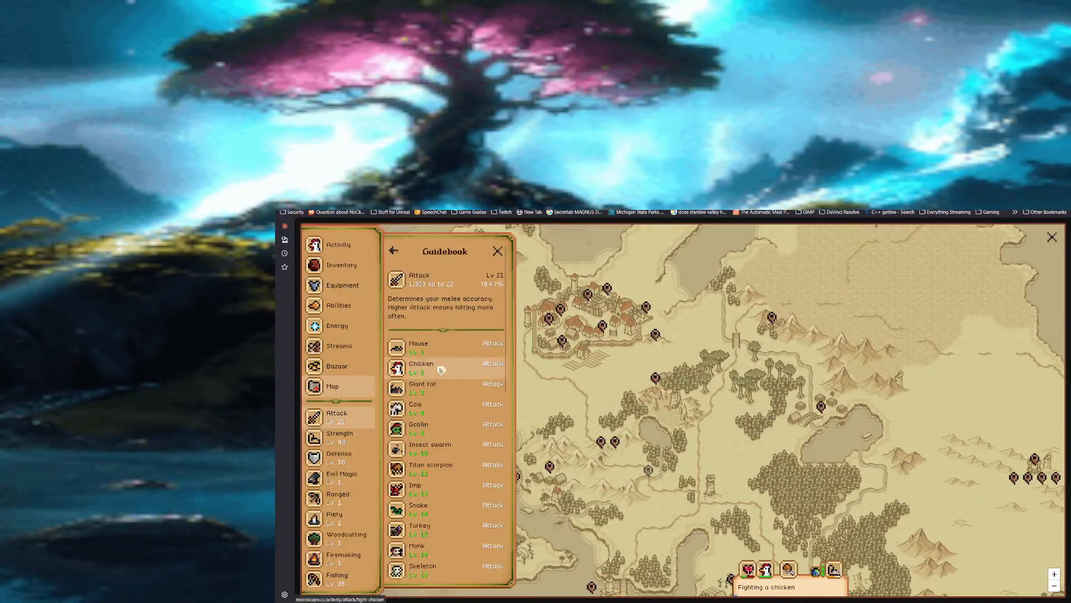
click(442, 371)
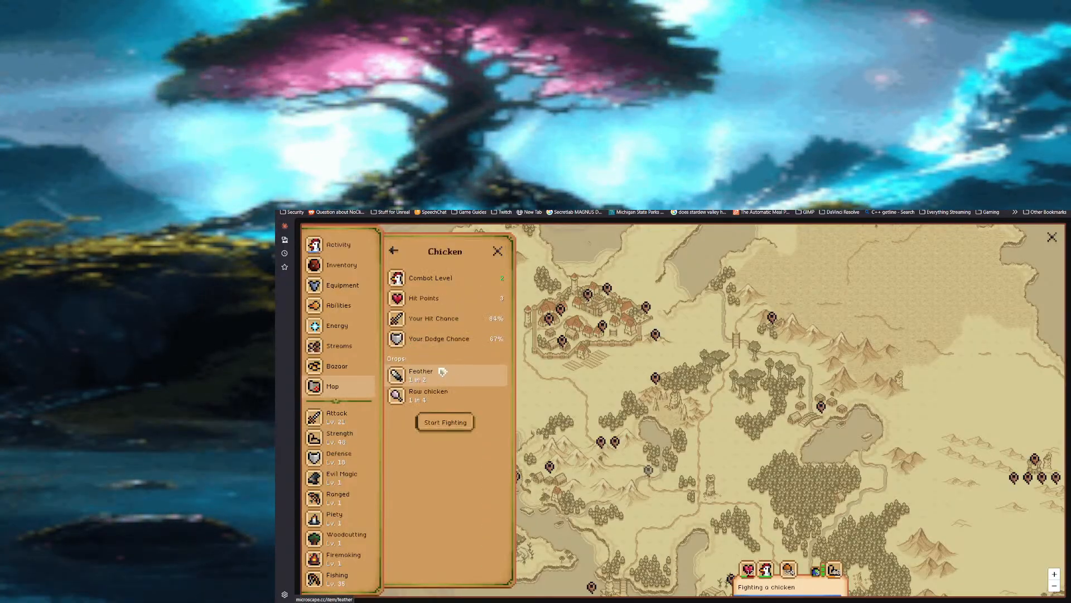
click(497, 251)
View the activities at Fencewell Bridge on the world map and the profile of a player at the chicken coop.
drag(778, 458, 708, 318)
drag(805, 509, 748, 380)
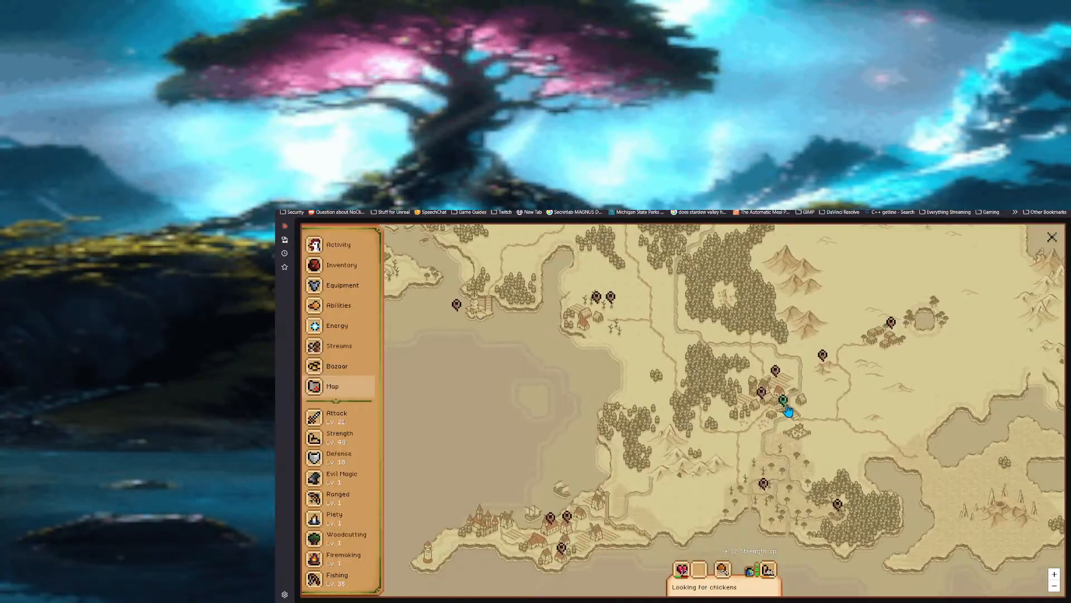
click(783, 402)
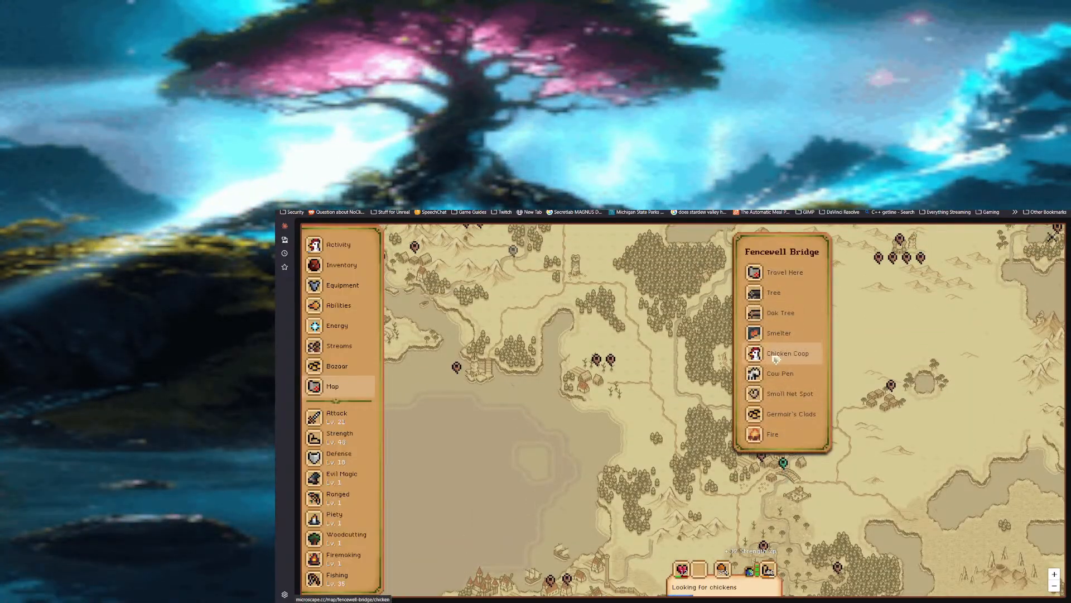
click(1057, 242)
drag(746, 413, 736, 386)
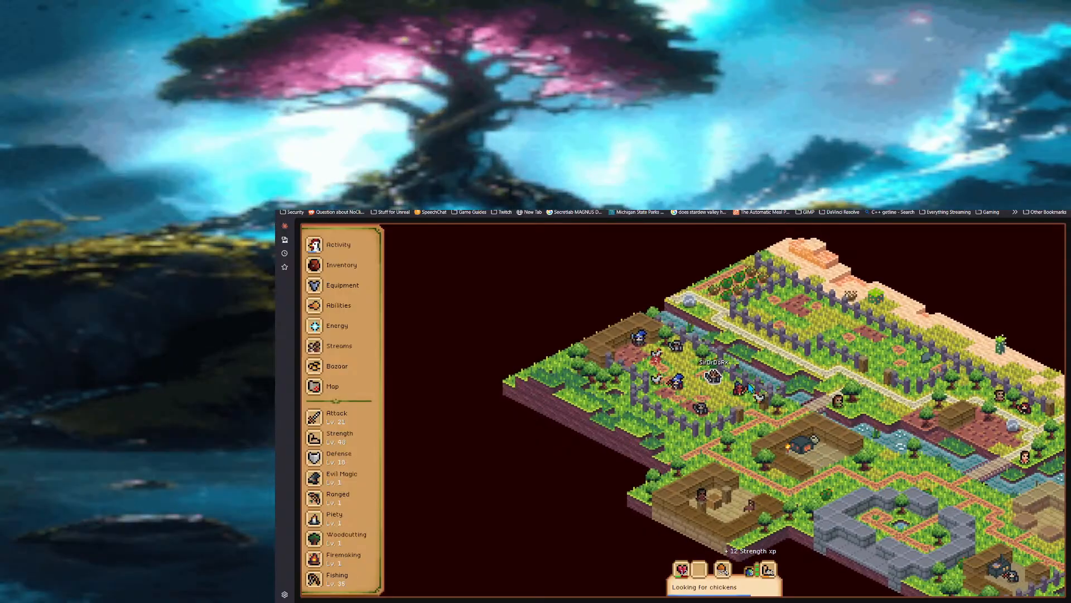
click(737, 388)
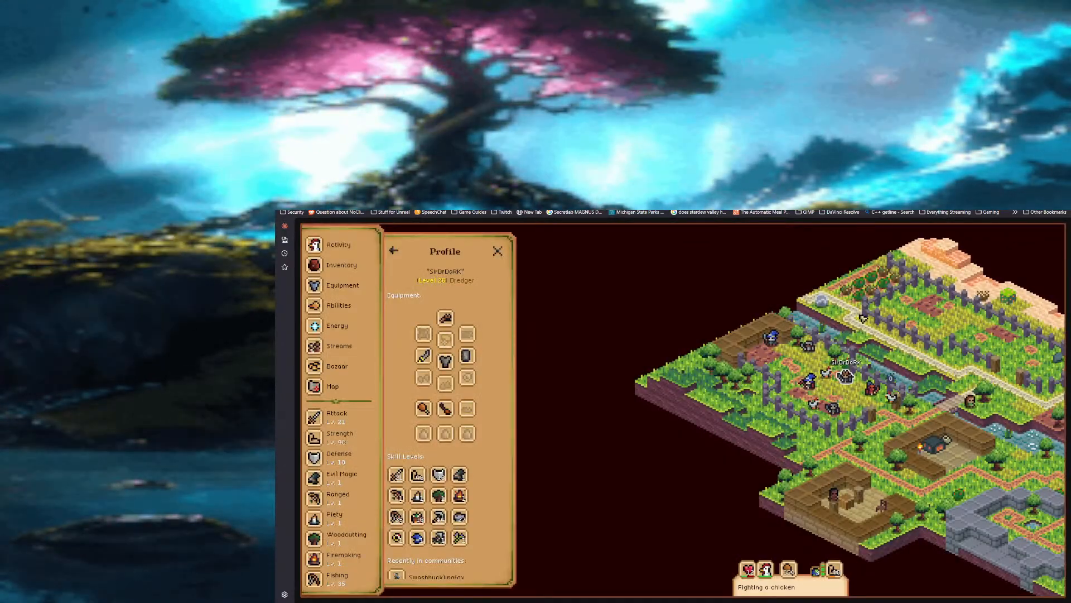
click(858, 352)
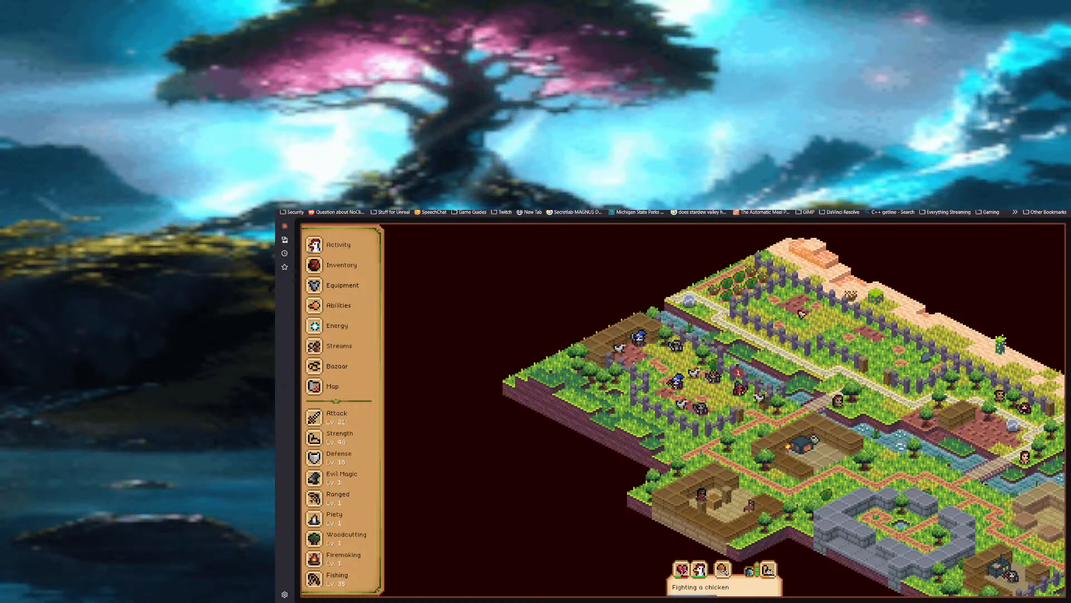
drag(957, 497, 788, 420)
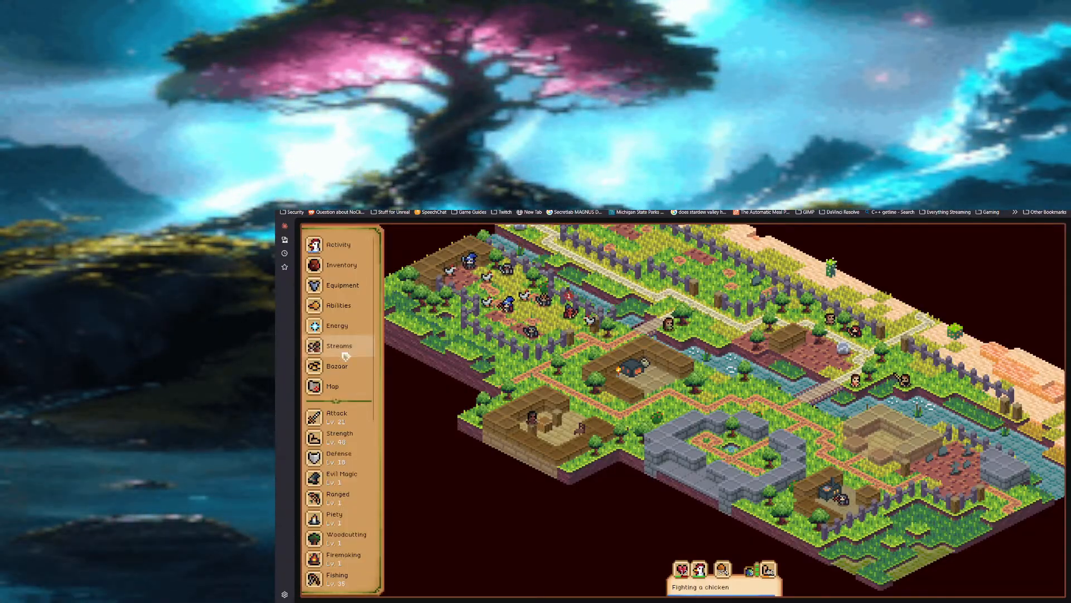
Highlight the salmon fishing locations on the world map and view the activities offered at Havendell.
click(337, 388)
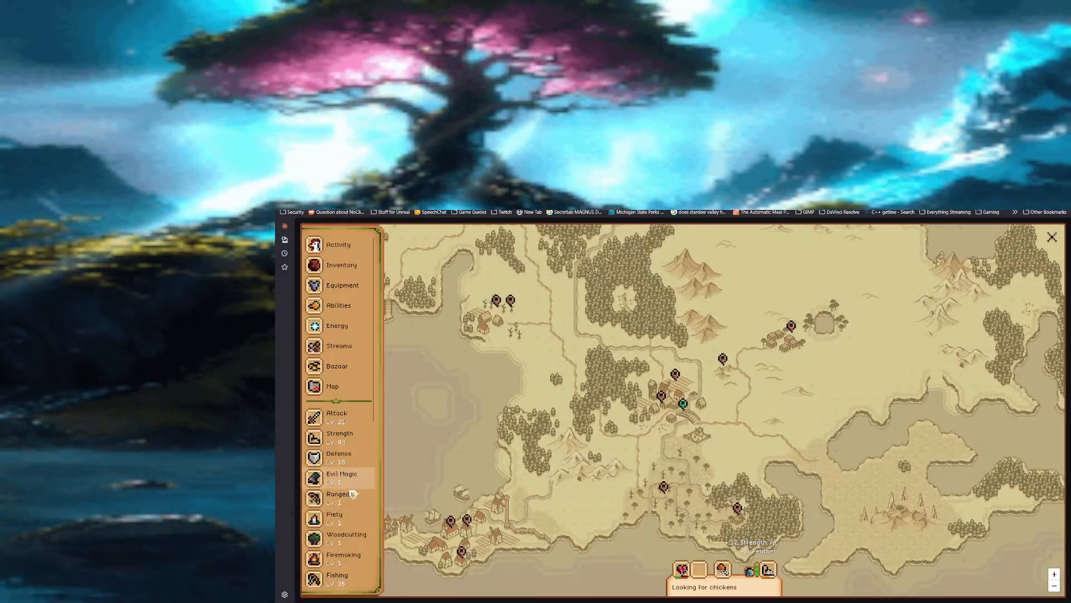
scroll(342, 509, down, 3)
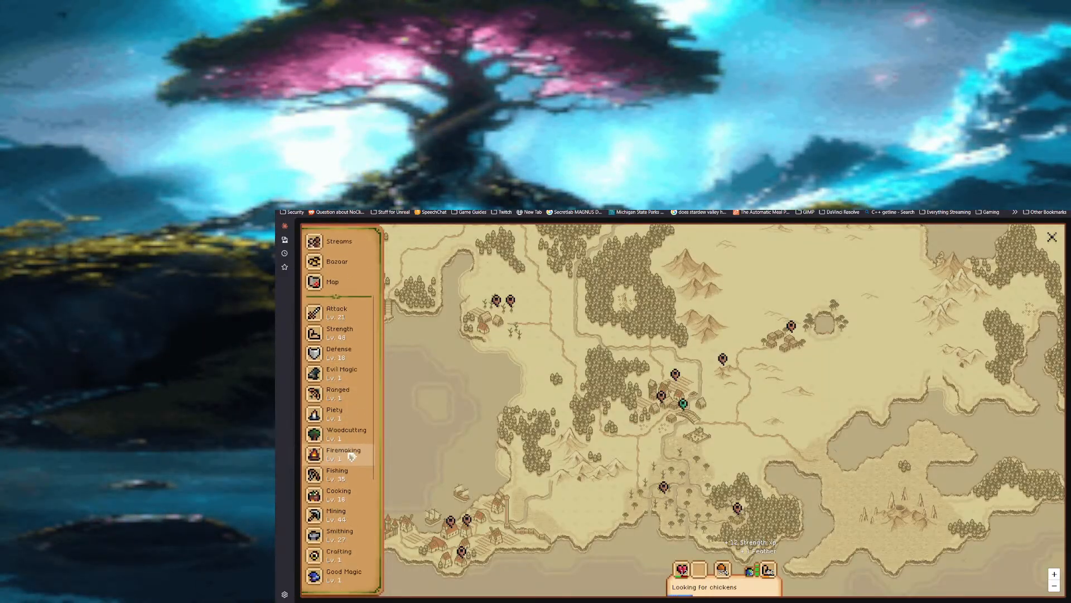
click(339, 474)
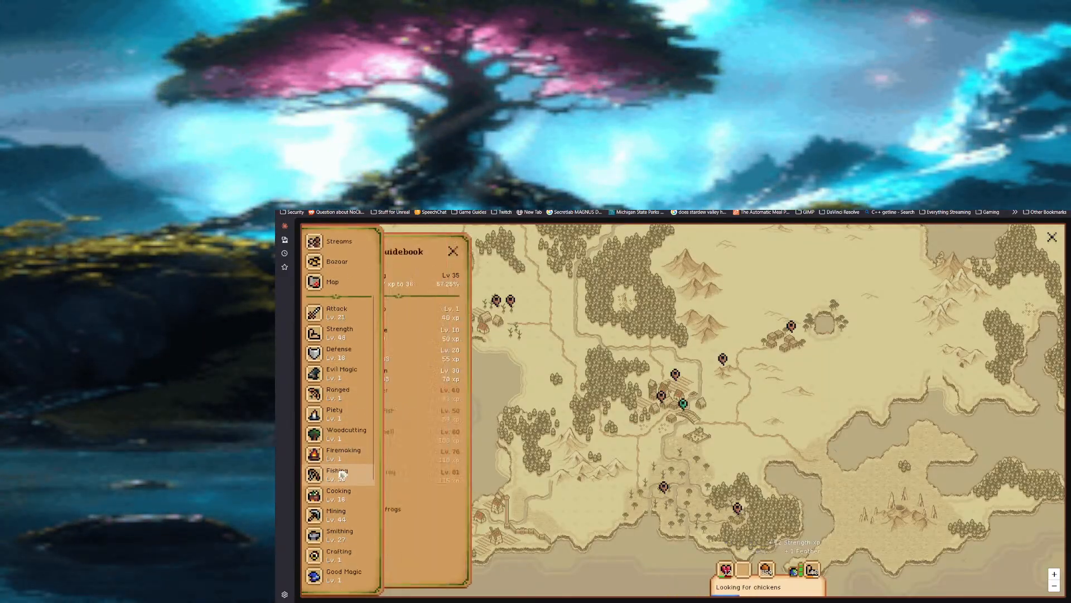
click(442, 373)
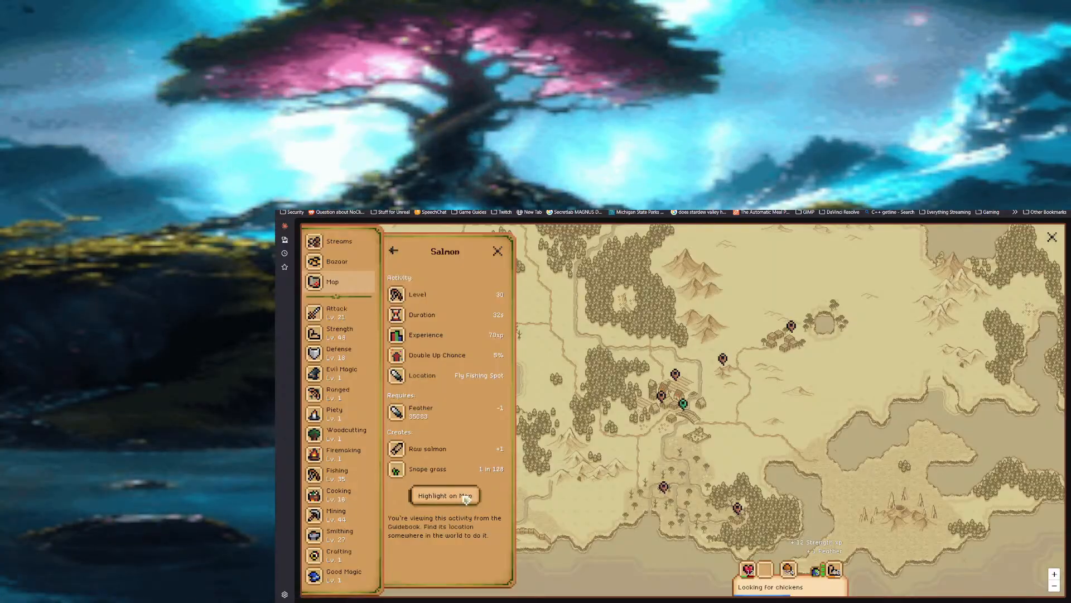
click(444, 495)
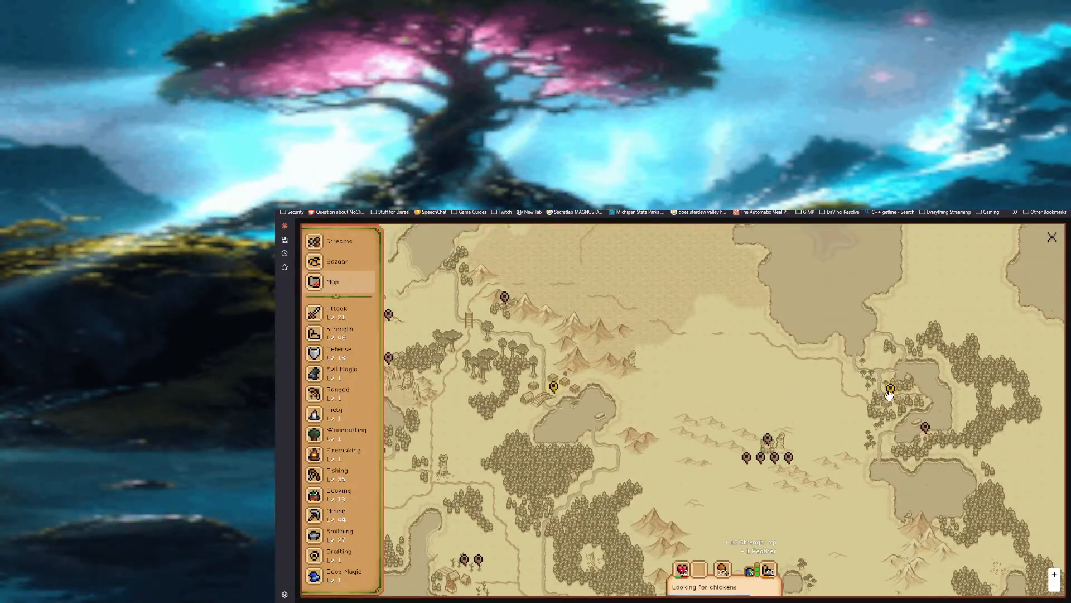
click(890, 393)
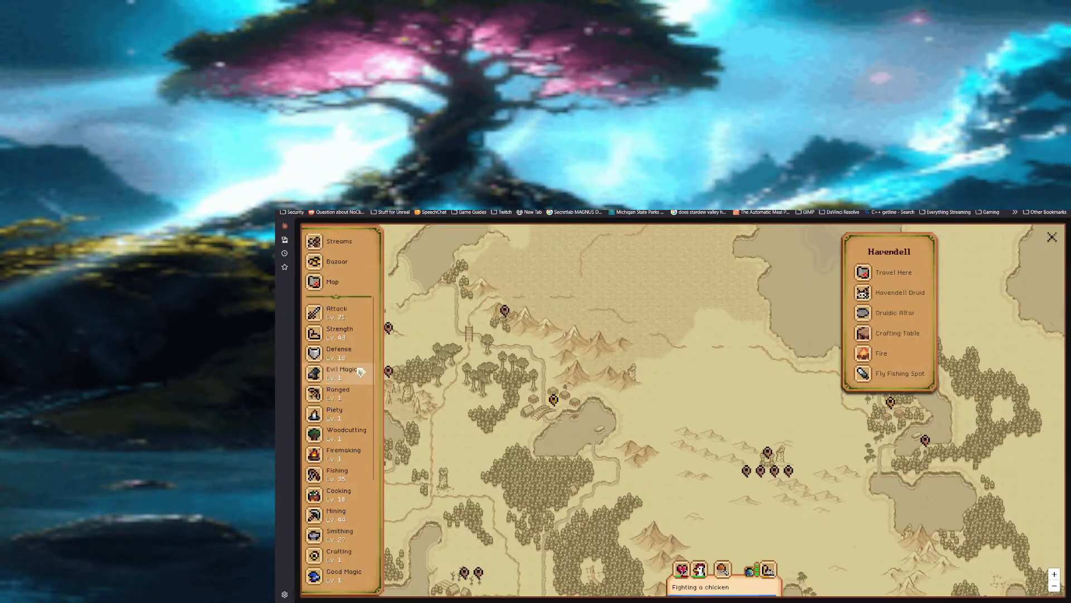
Compare the Sardine, Trout and Salmon entries in the Fishing guidebook.
scroll(356, 385, down, 4)
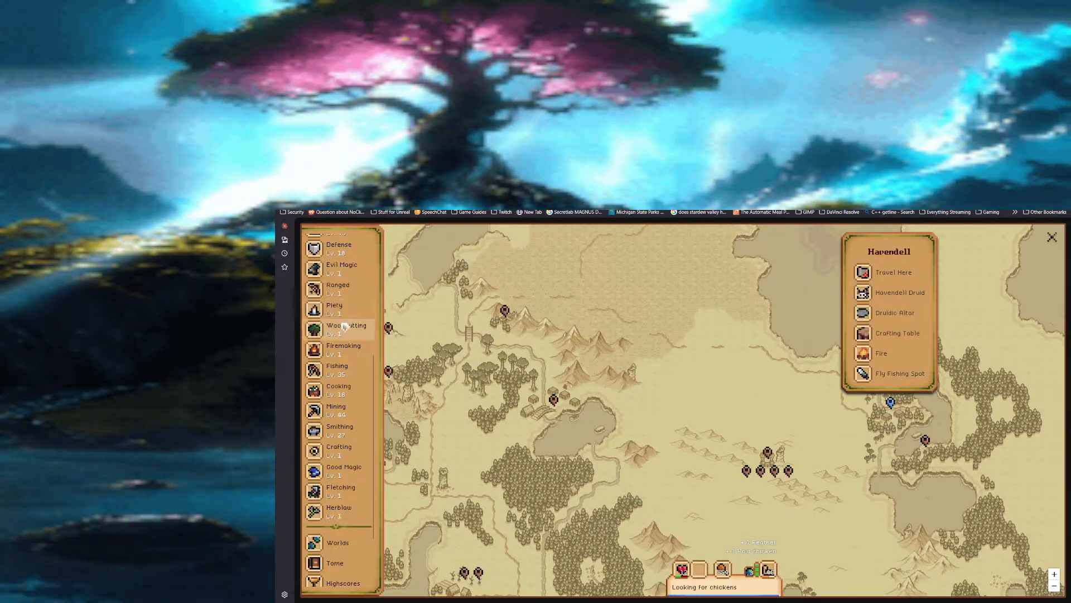
click(346, 378)
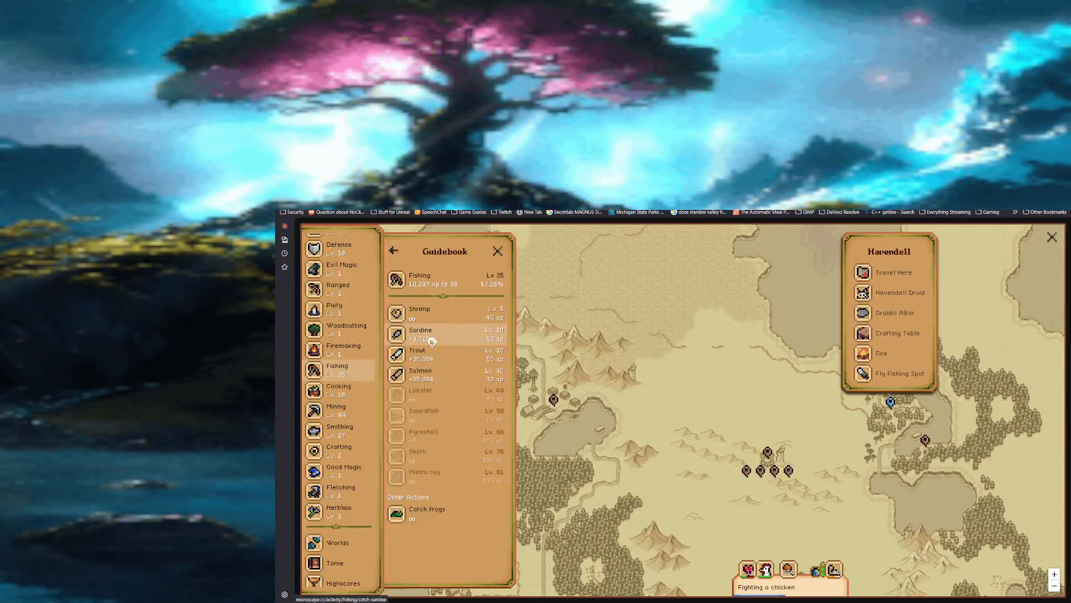
click(432, 341)
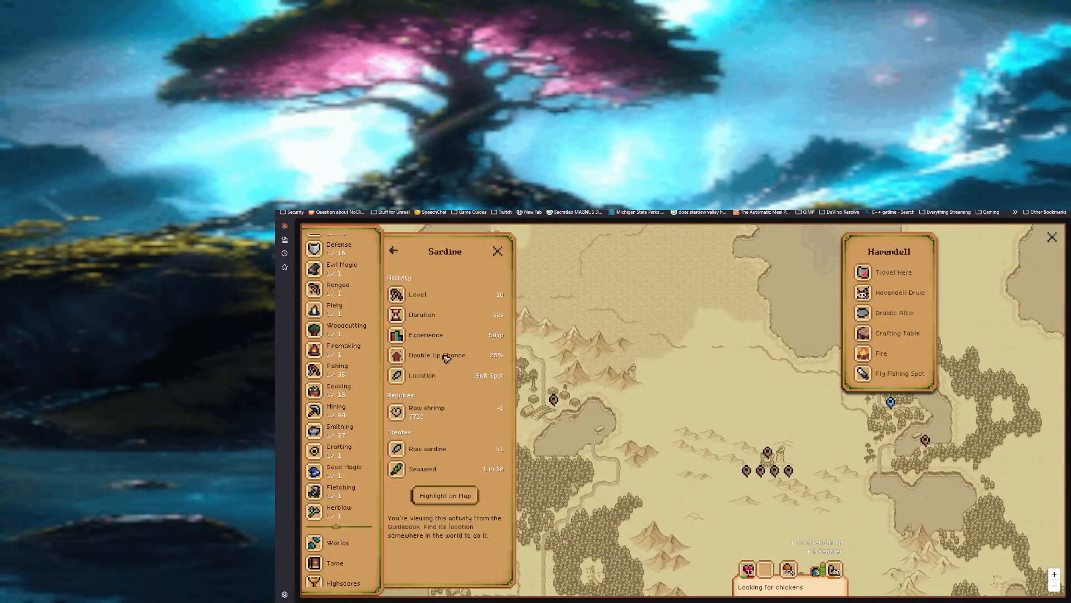
click(394, 250)
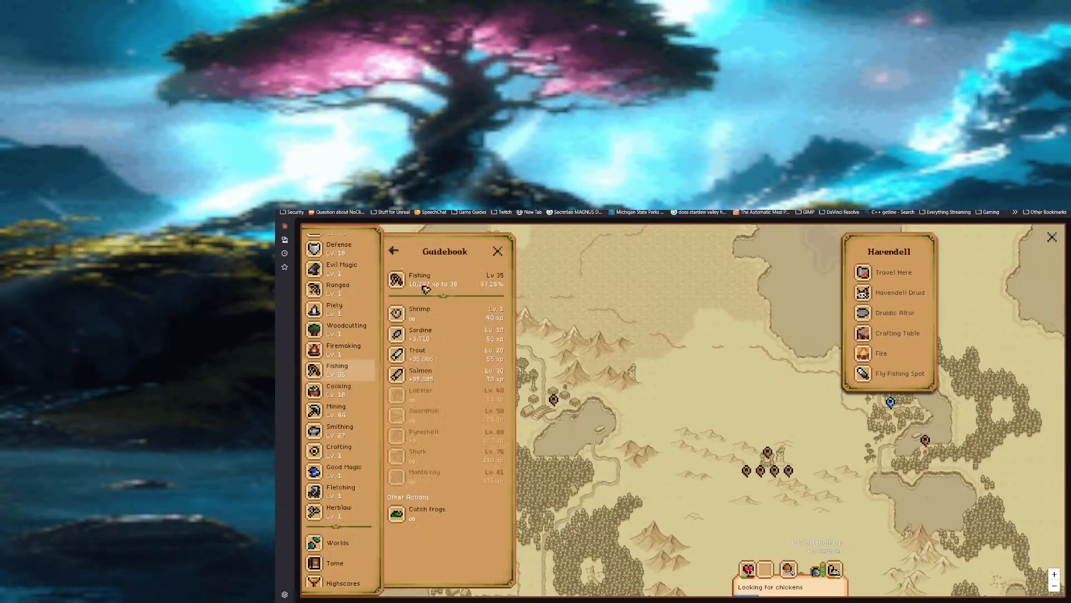
click(437, 360)
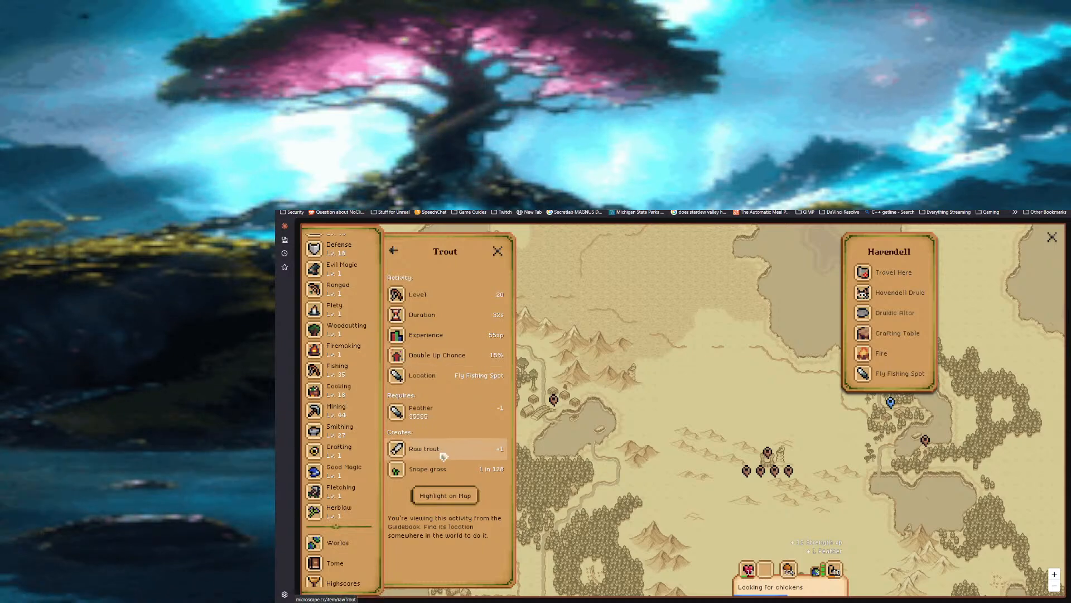
click(394, 252)
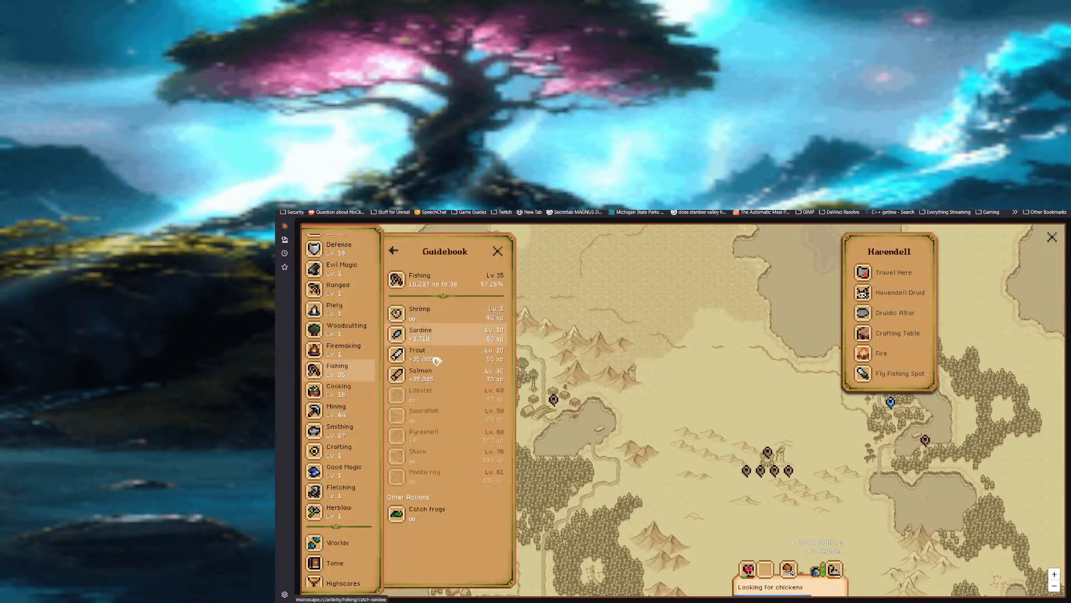
click(437, 382)
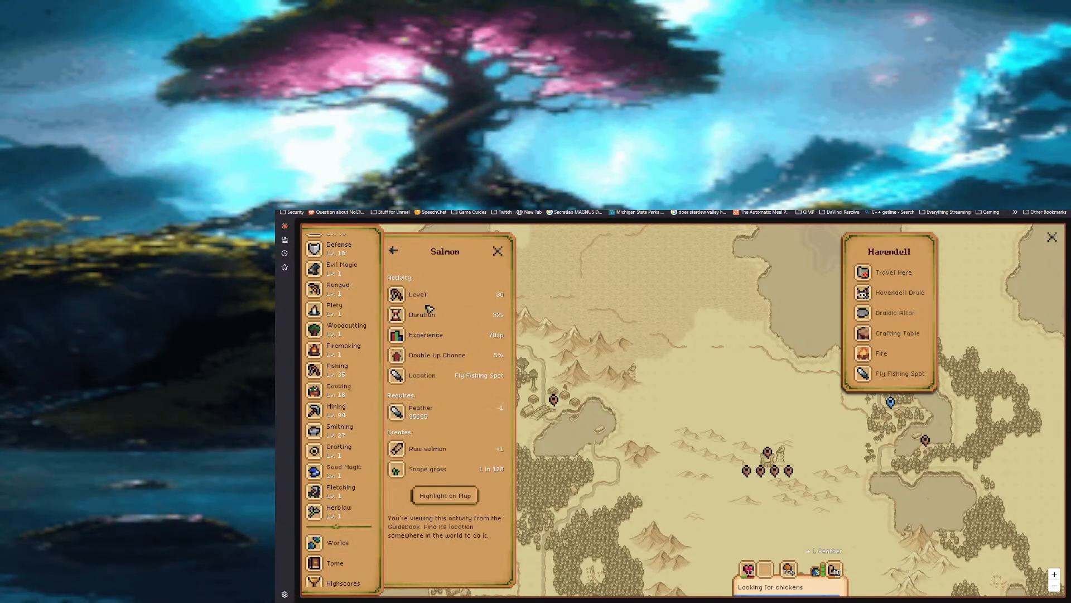
Look through the potions and other actions in the Herblaw guidebook and dismiss the Havendell activity list on the map.
click(498, 252)
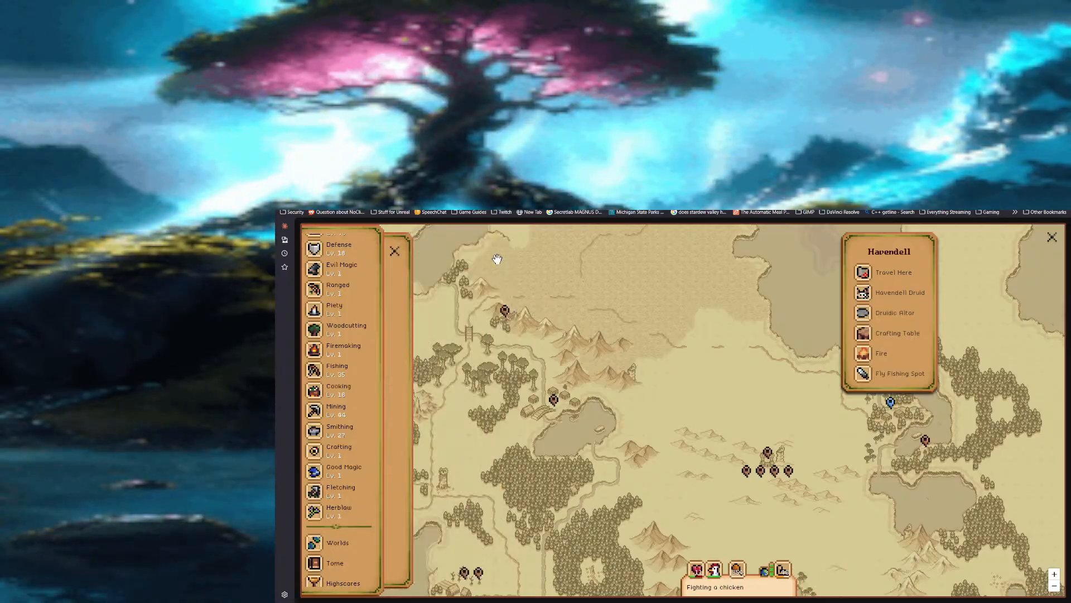
click(350, 514)
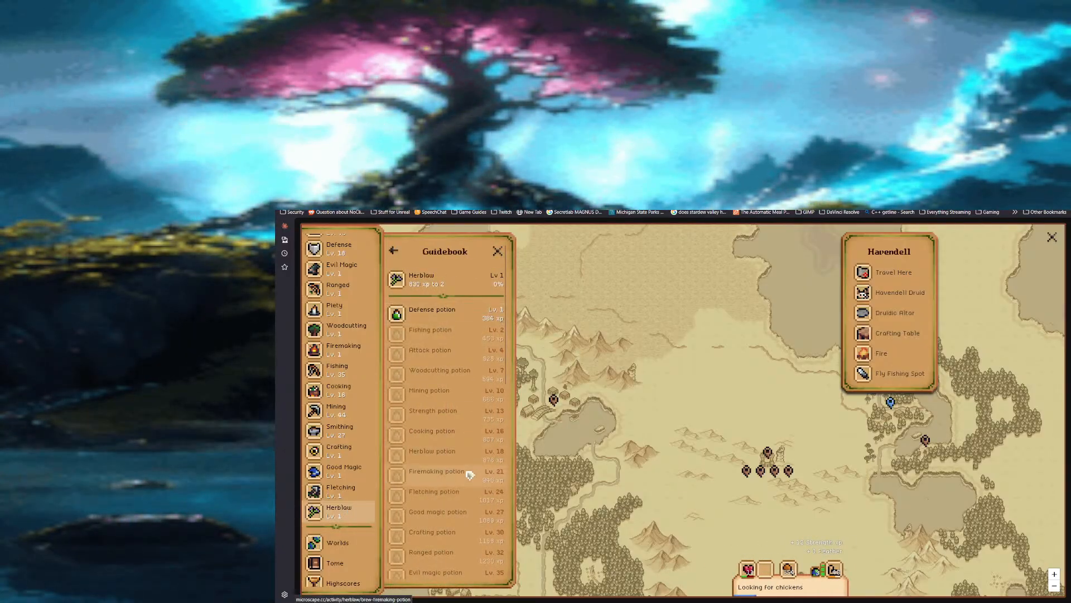
scroll(467, 472, down, 10)
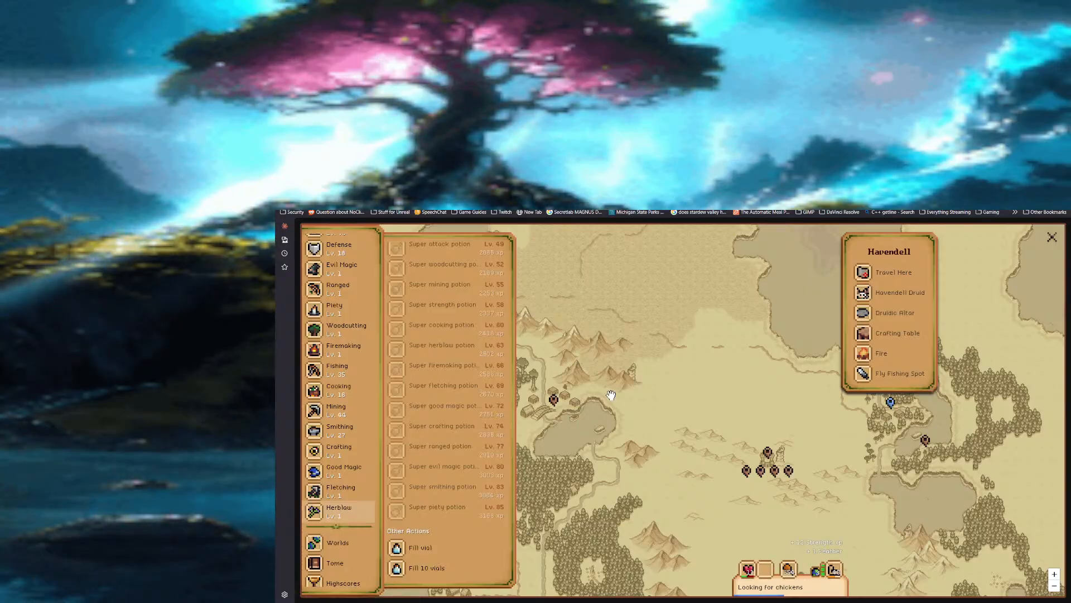
click(674, 449)
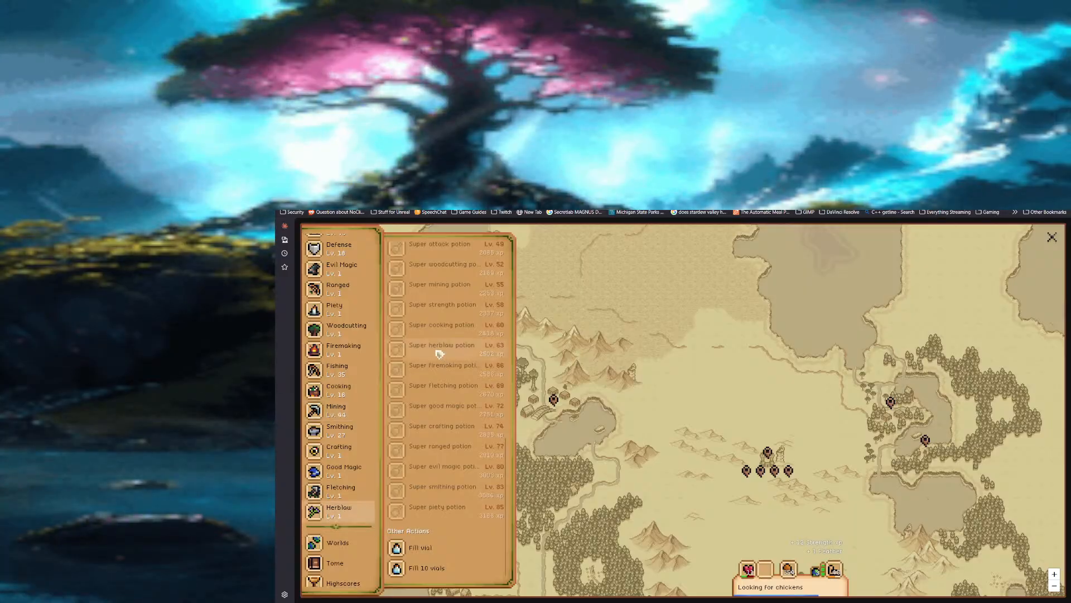
Read how energy is earned and look through the energy history.
scroll(338, 367, up, 4)
click(337, 326)
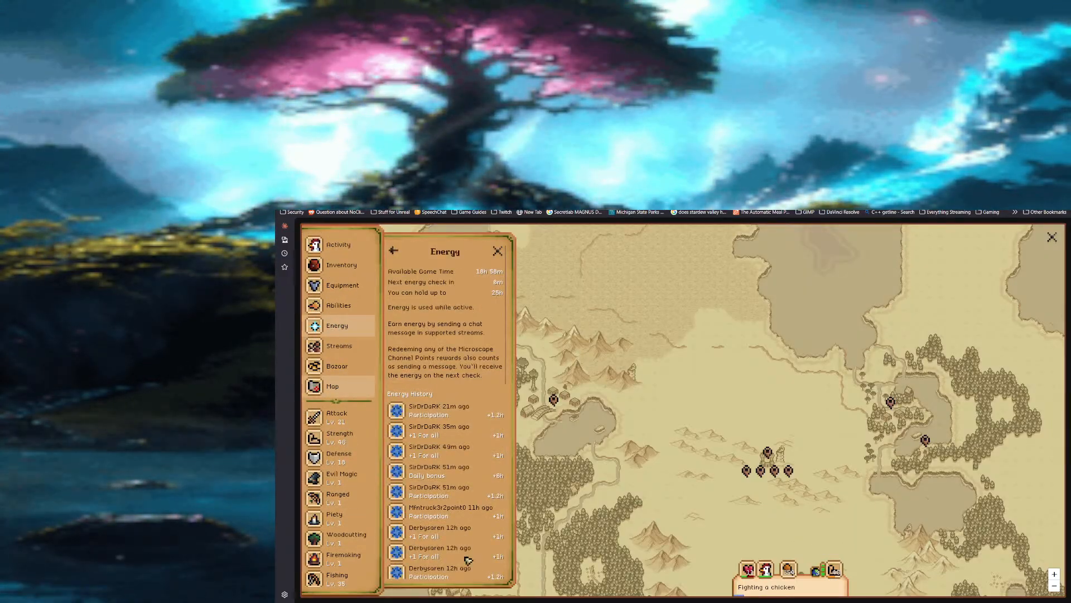
scroll(468, 559, down, 2)
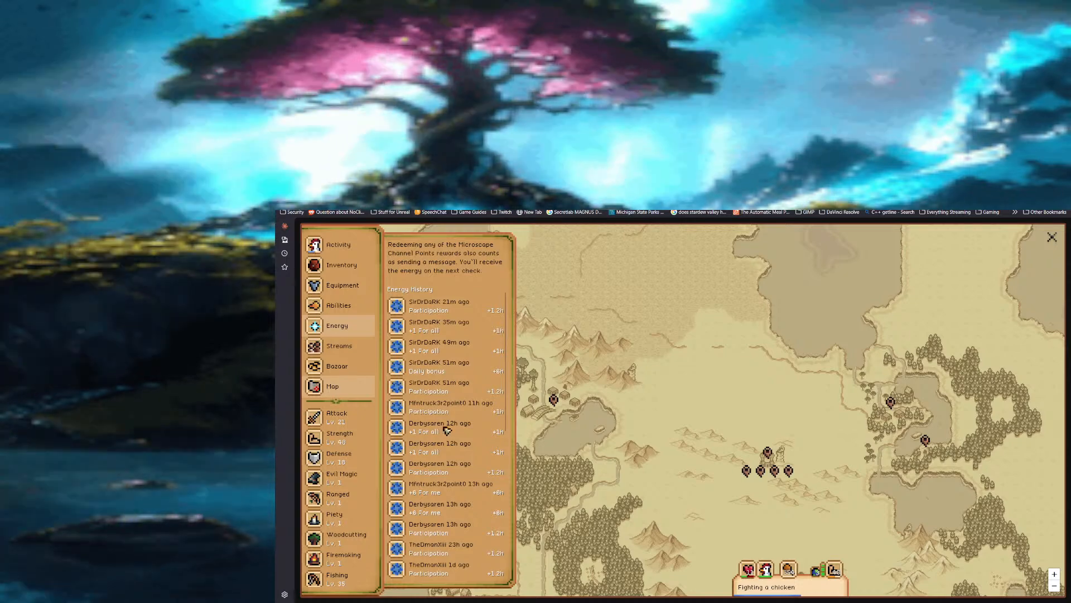
scroll(467, 452, down, 4)
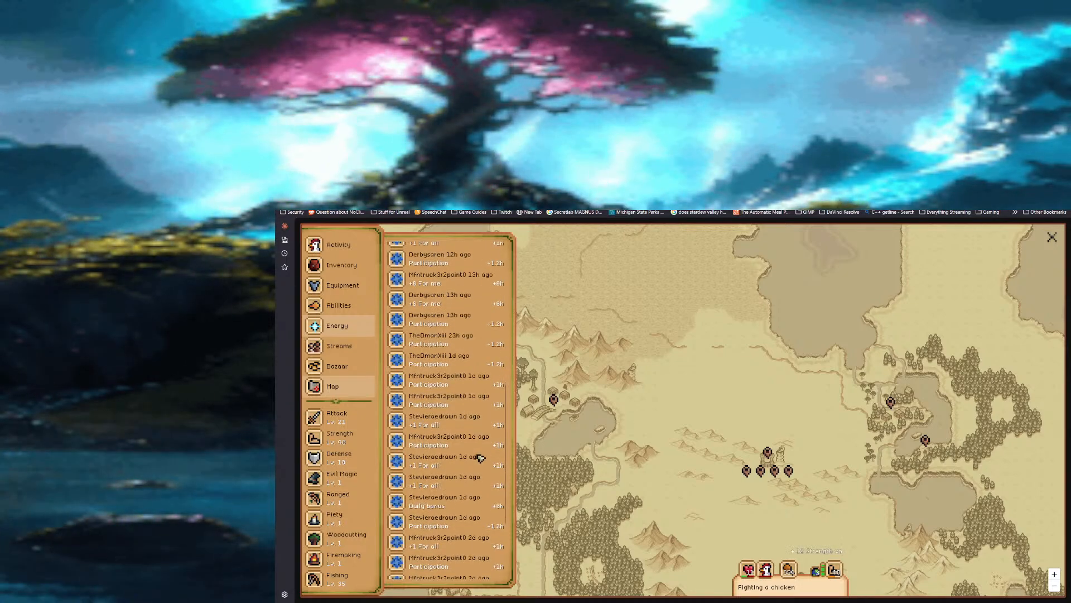
Browse the followed communities and the full list of Microscape streams.
click(344, 348)
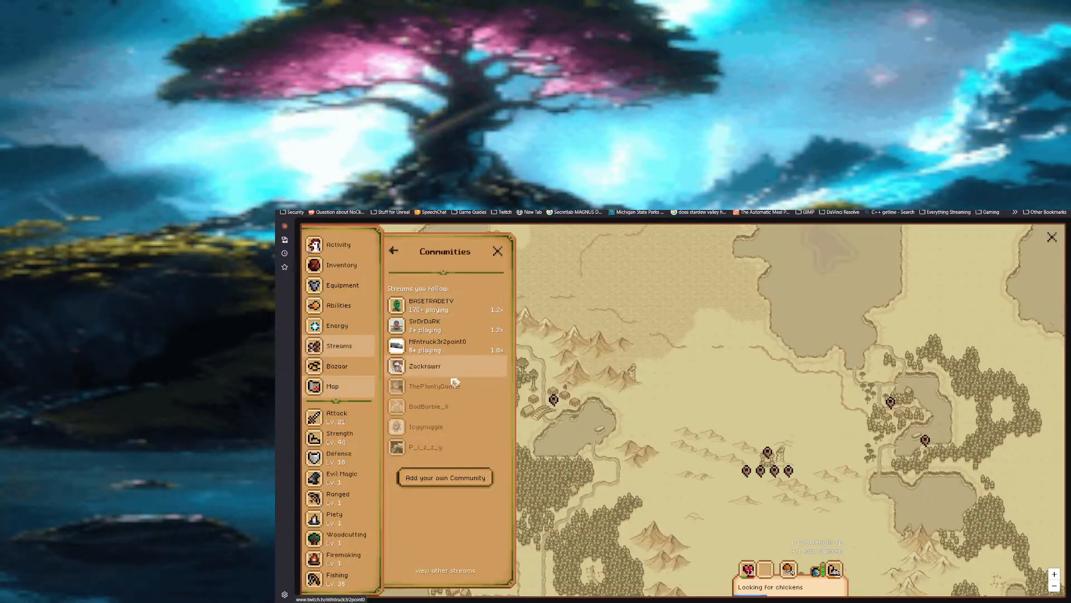
click(395, 252)
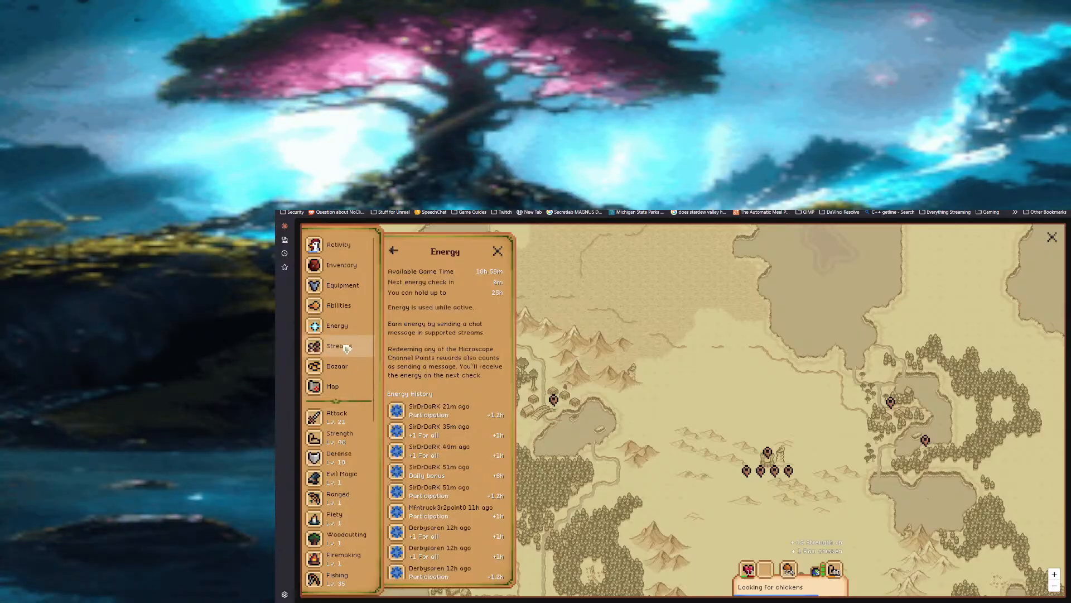
click(339, 346)
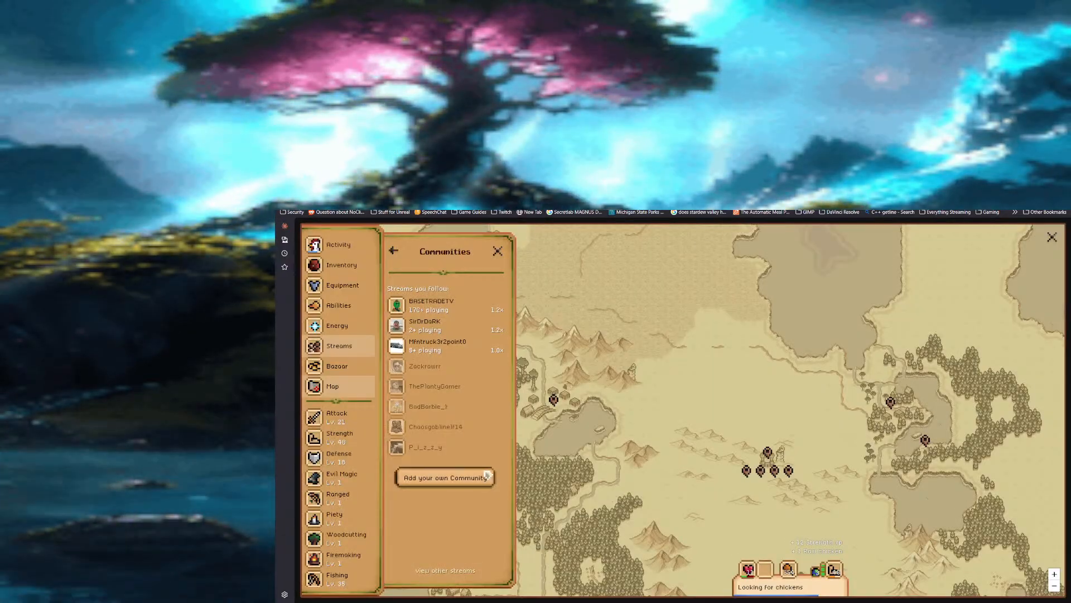
click(457, 571)
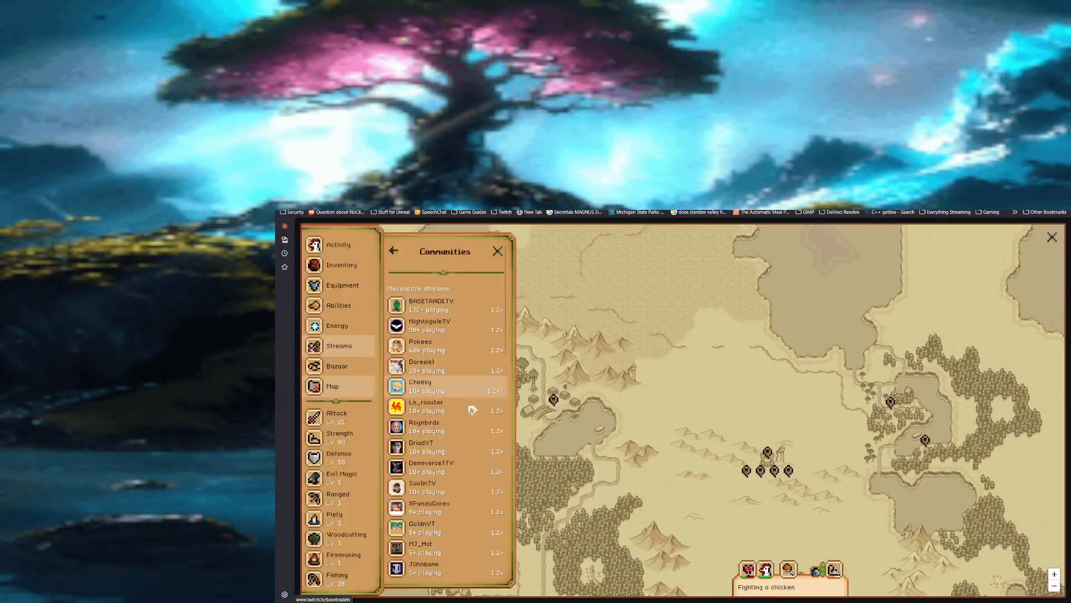
scroll(468, 391, down, 5)
scroll(464, 383, down, 8)
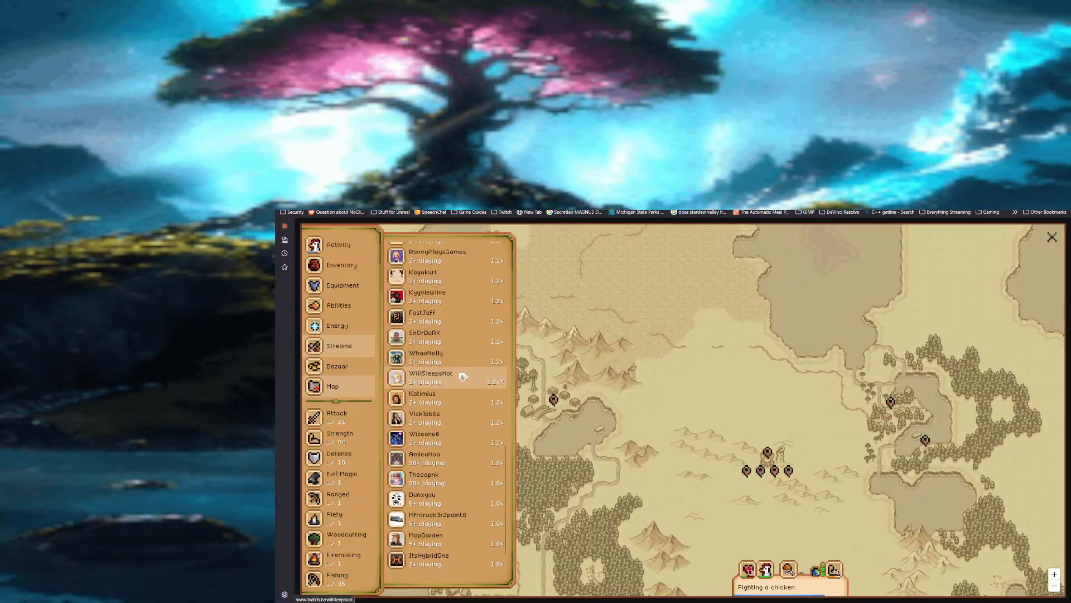
scroll(463, 377, up, 13)
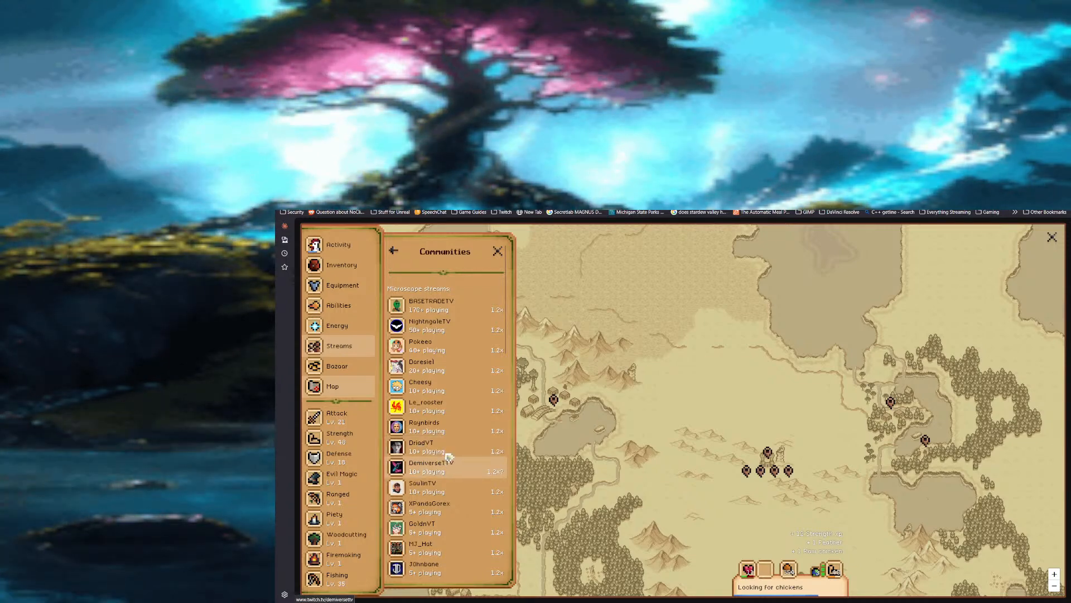
scroll(448, 456, down, 6)
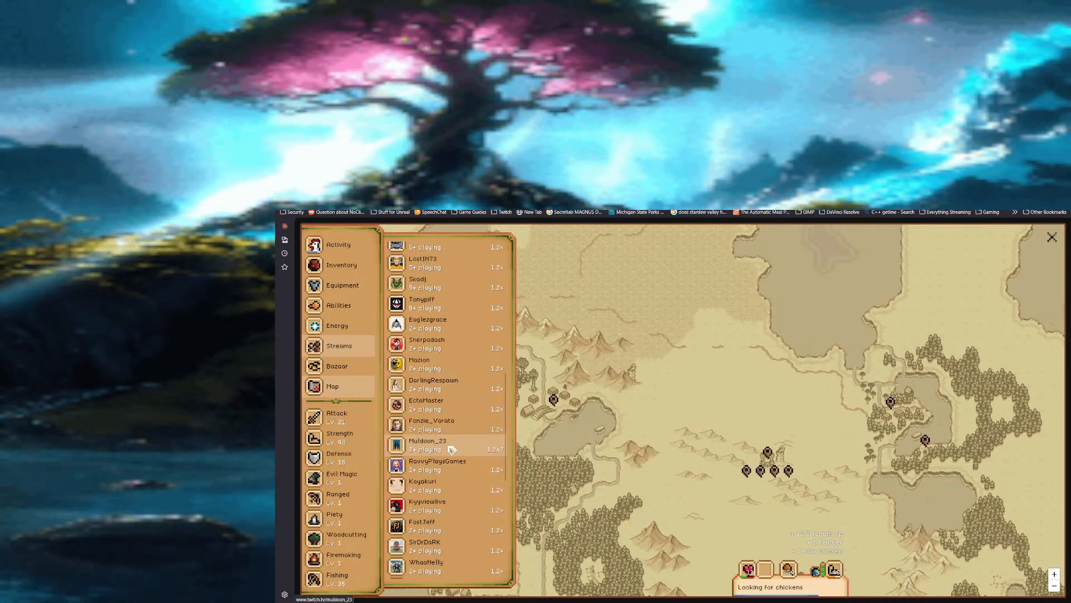
scroll(452, 449, down, 3)
scroll(452, 449, down, 5)
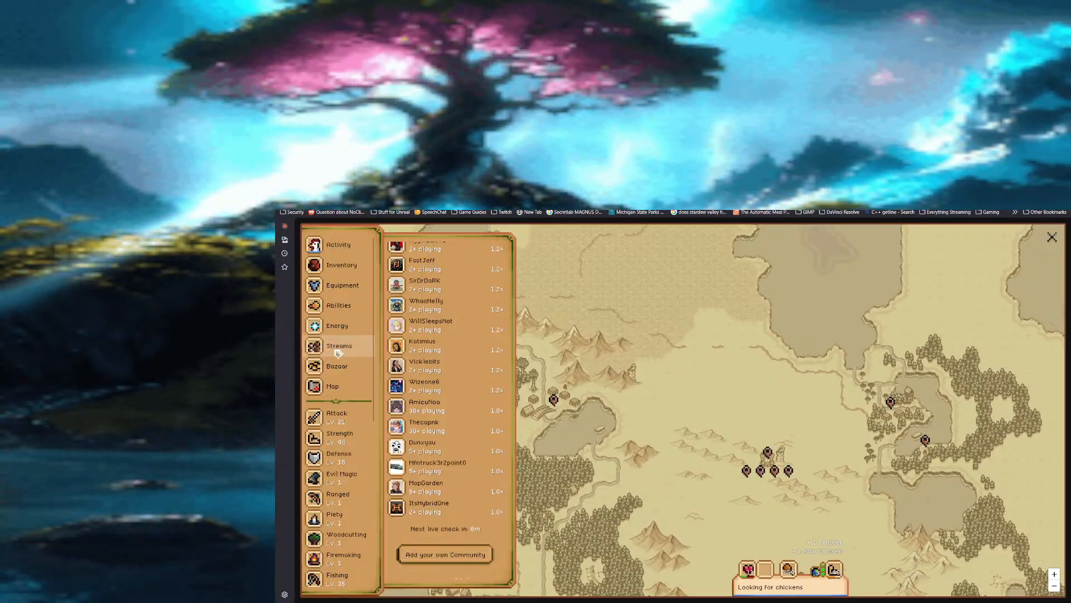
View the list of available game worlds and how busy each one is.
scroll(341, 339, down, 5)
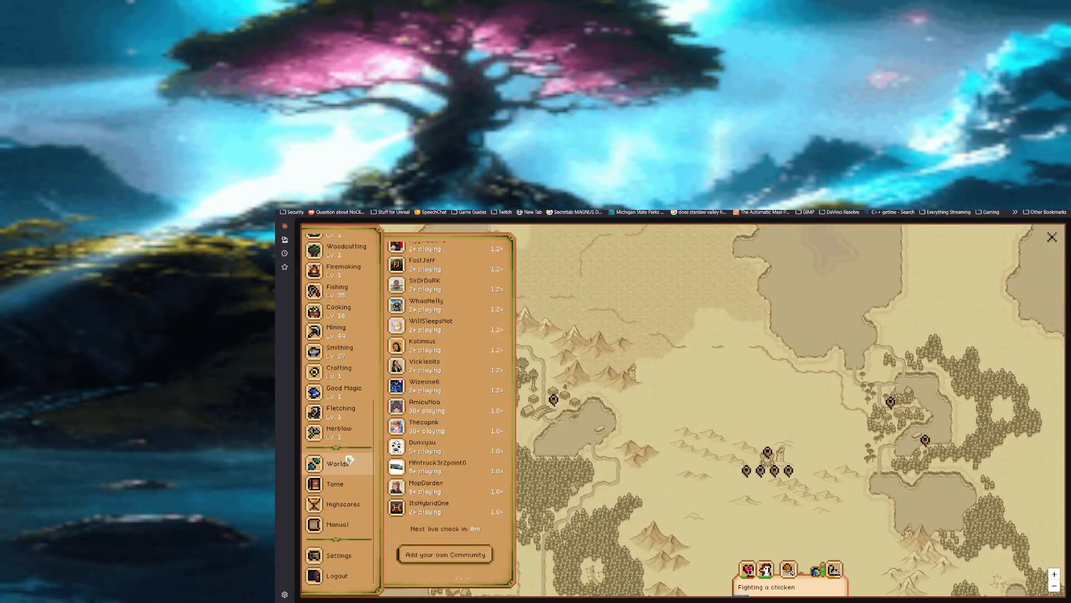
click(341, 463)
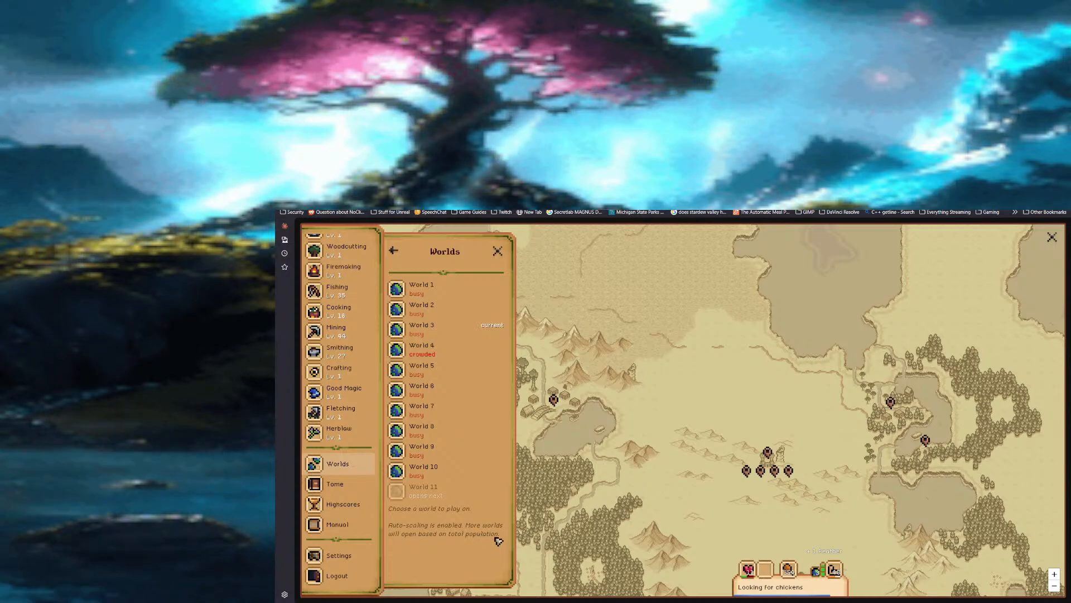
scroll(348, 304, up, 5)
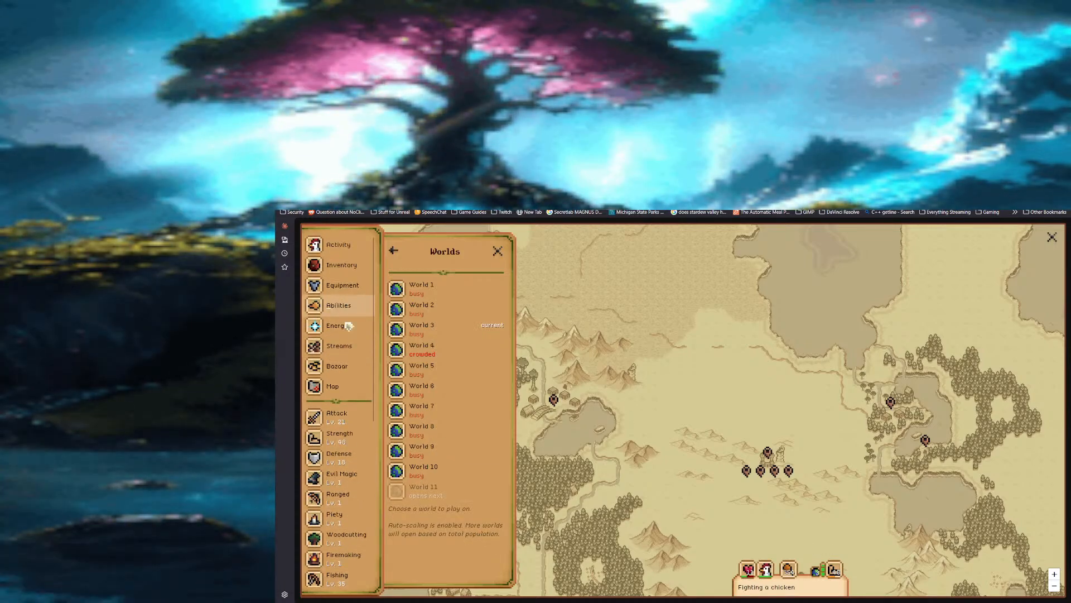
Check the energy overview once more and look through all Microscape streams again, from the end of the list upward.
click(337, 326)
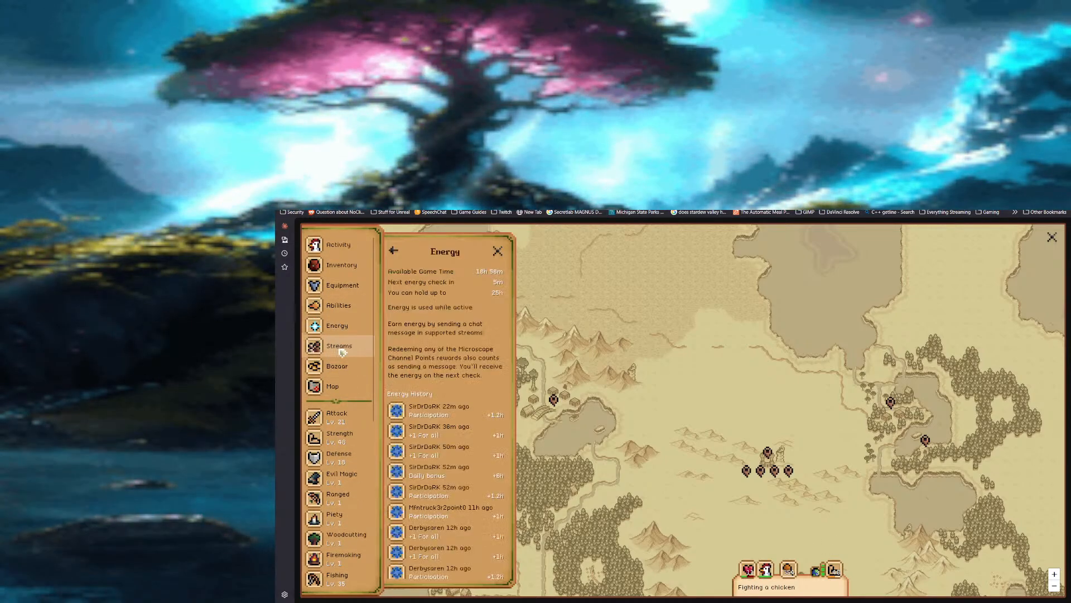
click(342, 350)
scroll(461, 364, down, 10)
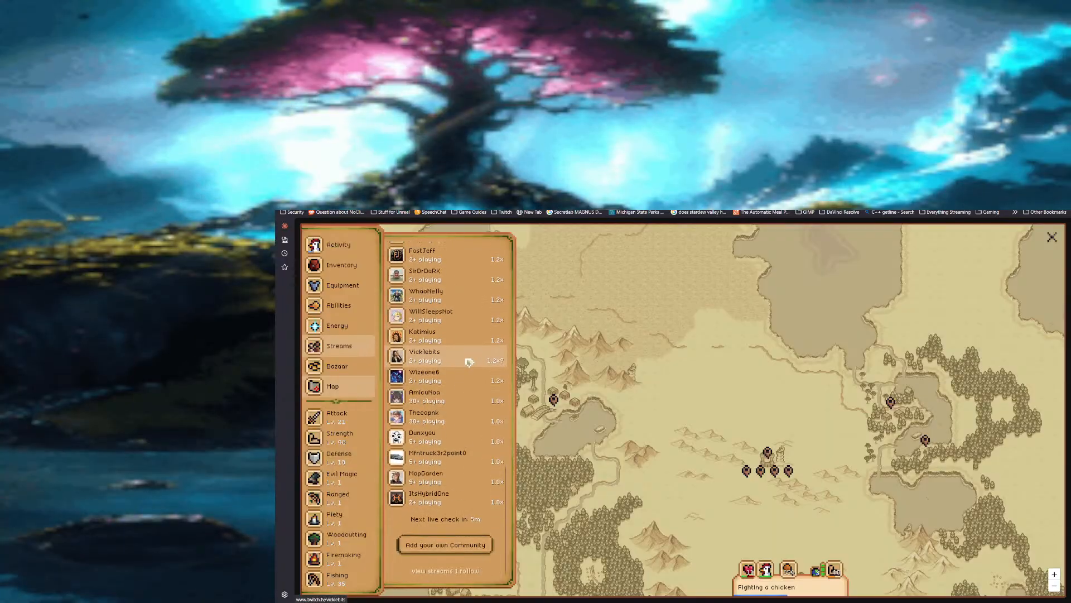
scroll(469, 362, up, 1)
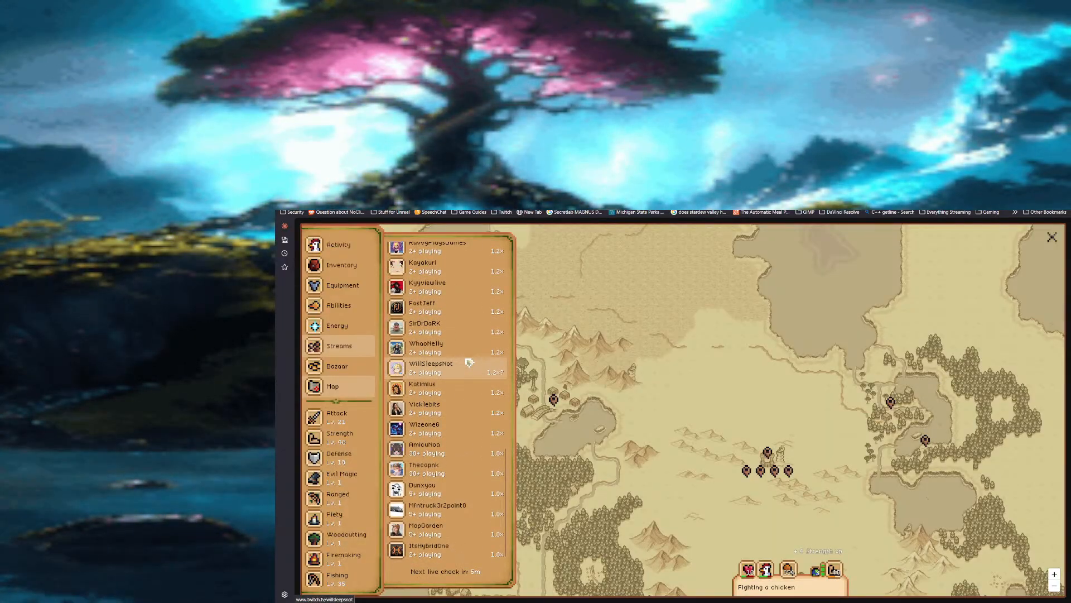
scroll(469, 363, up, 1)
scroll(469, 363, up, 2)
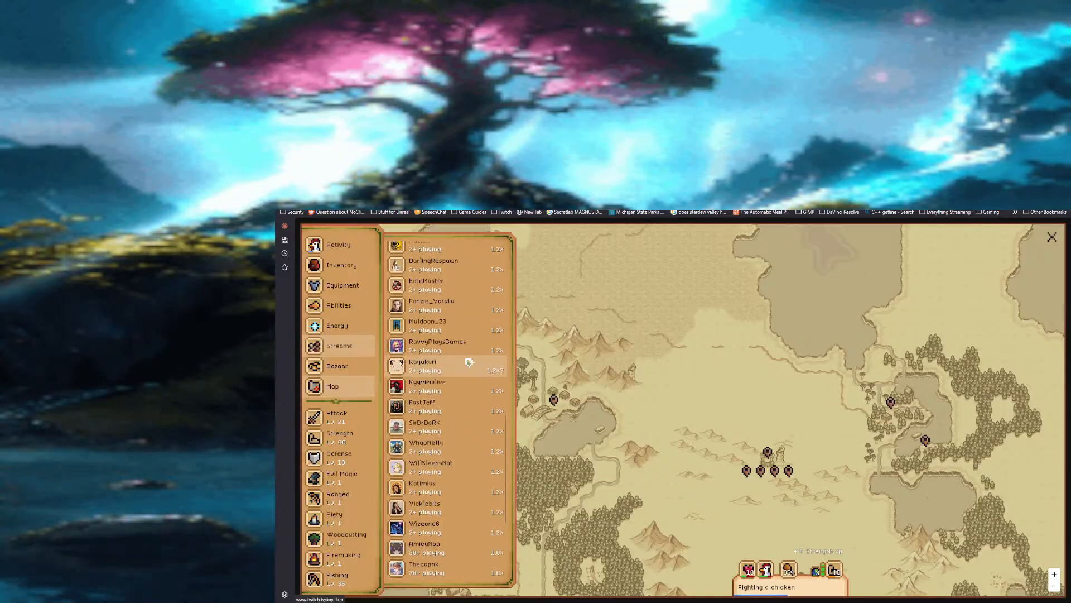
scroll(469, 363, up, 6)
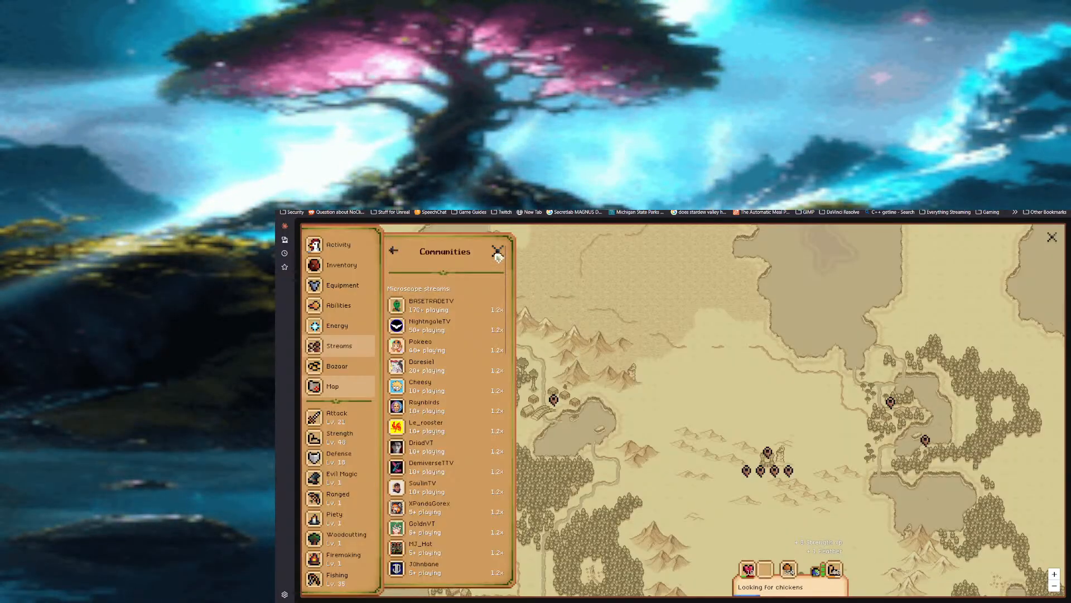
Close the Communities list and the world map, and hide the browser's bookmarks bar.
click(497, 252)
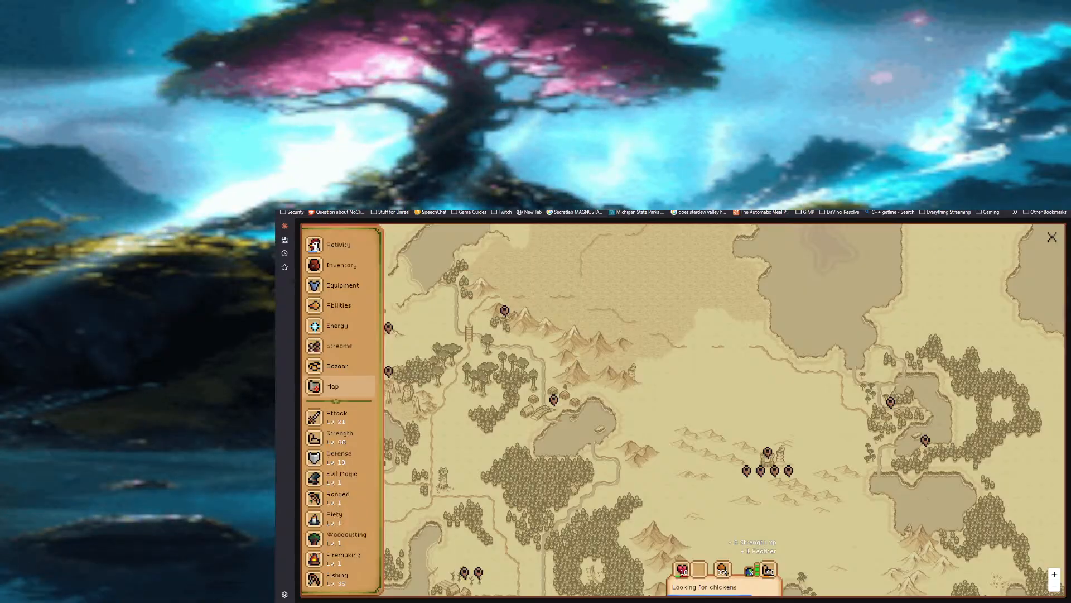
key(Escape)
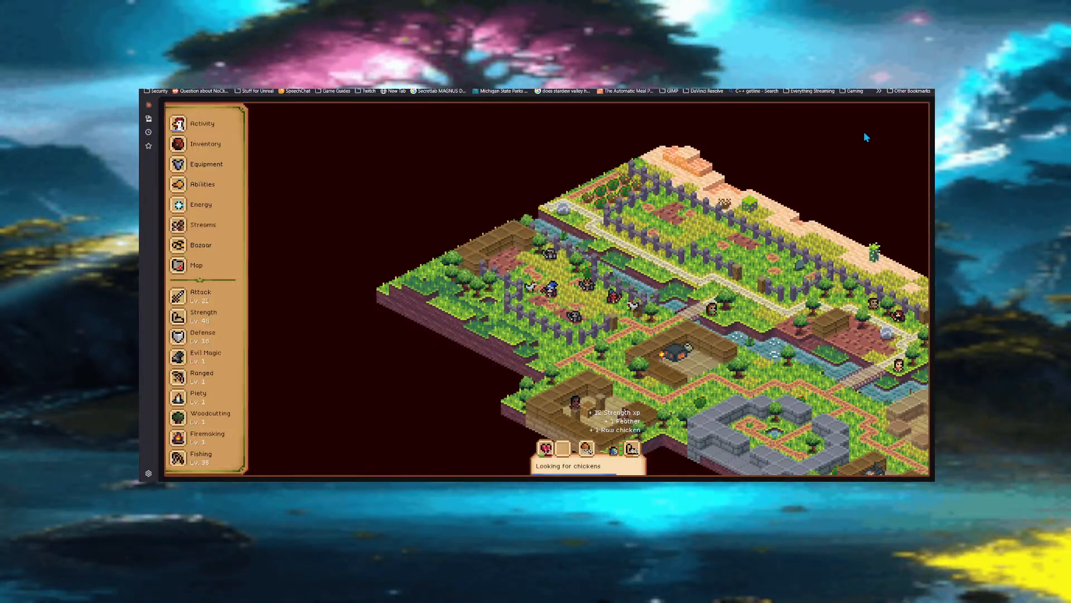
key(ctrl+shift+b)
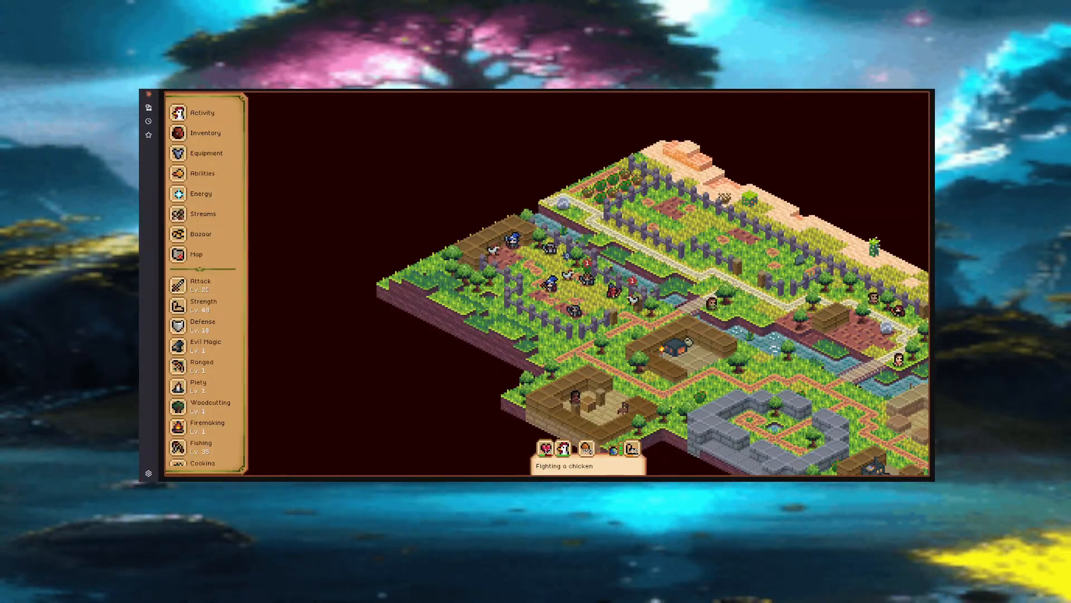
click(338, 82)
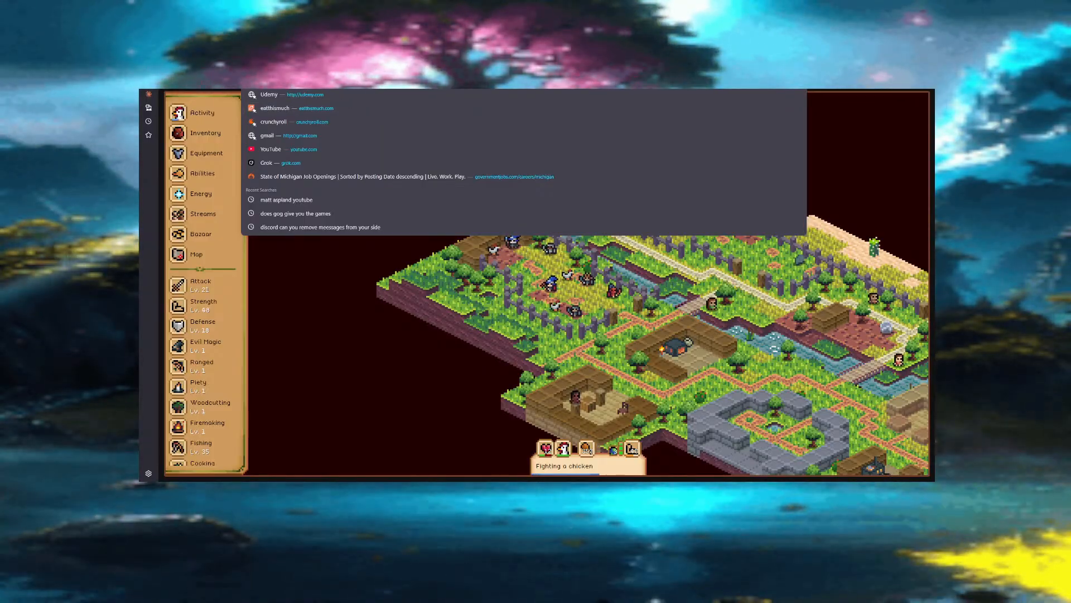
key(Escape)
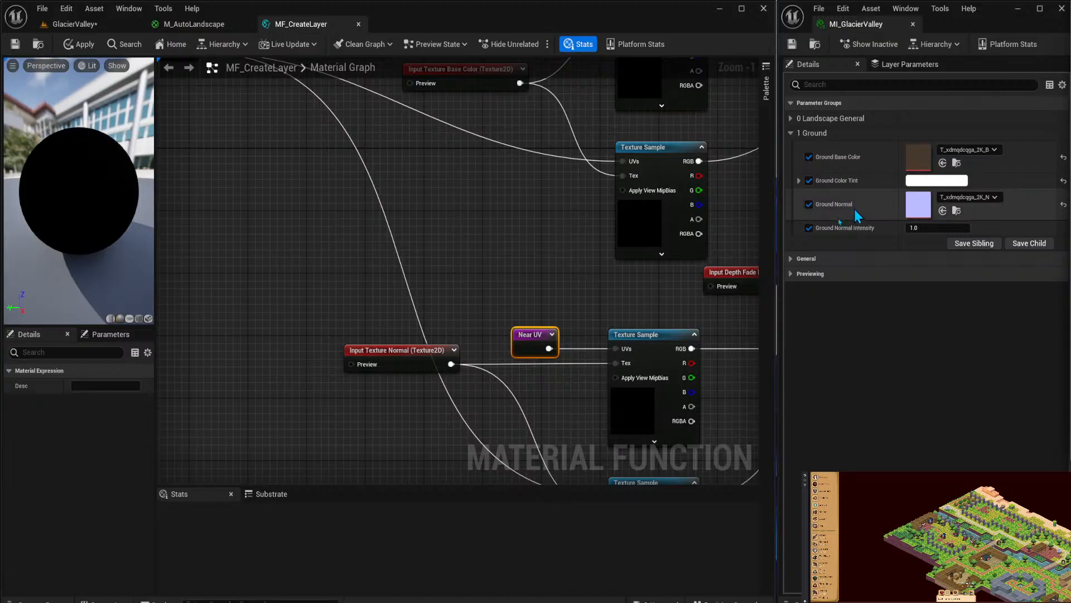
In MF_CreateLayer, add a reroute on the wire from Input Far UV to the base color's second Texture Sample and convert it to a named reroute.
right_drag(504, 190, 582, 355)
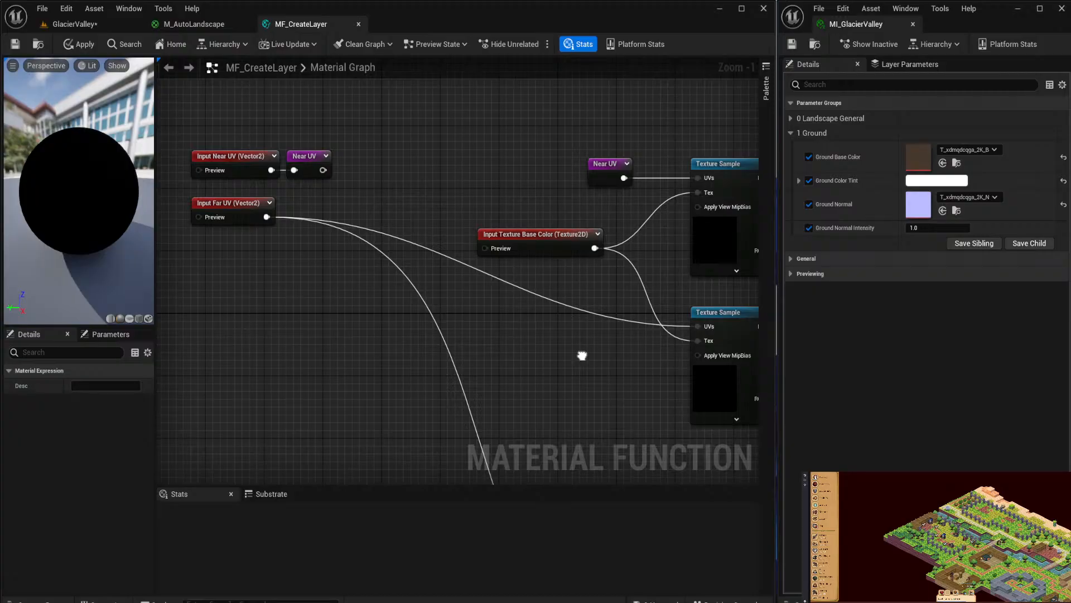
right_drag(582, 356, 538, 349)
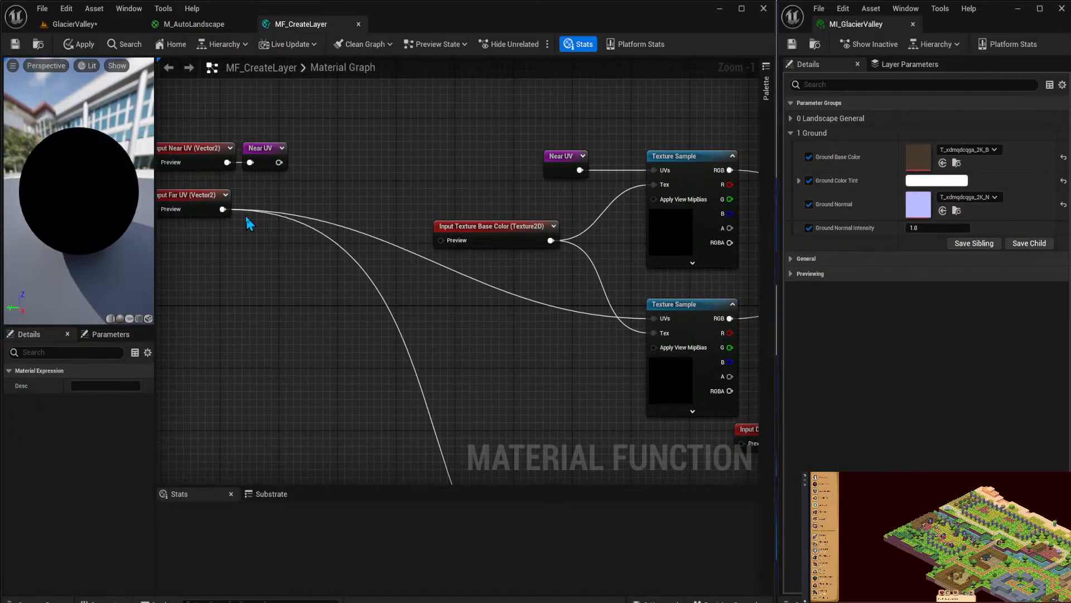
click(306, 222)
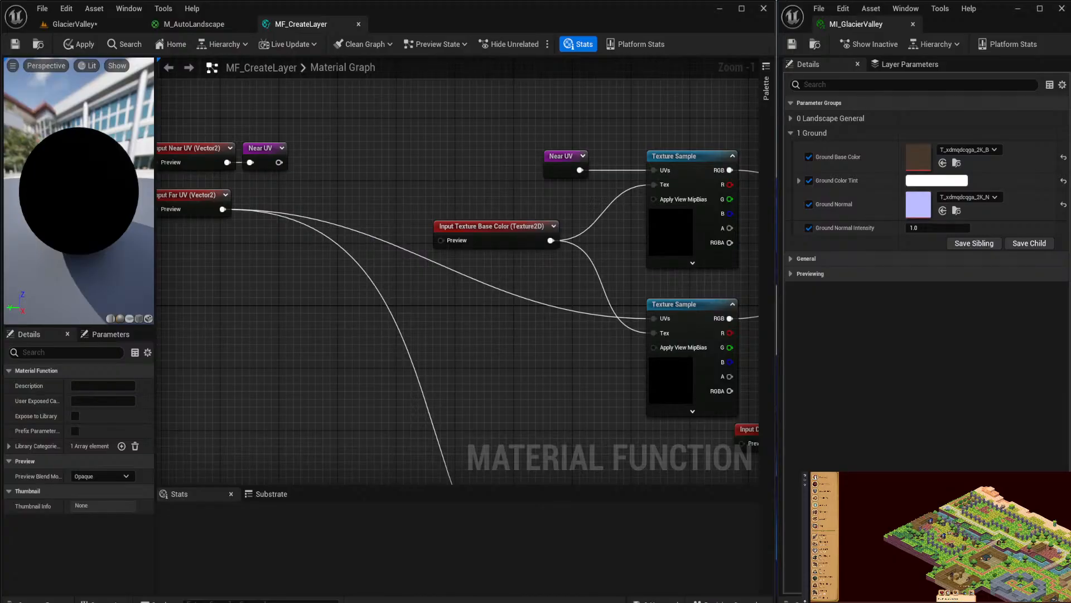
double_click(351, 236)
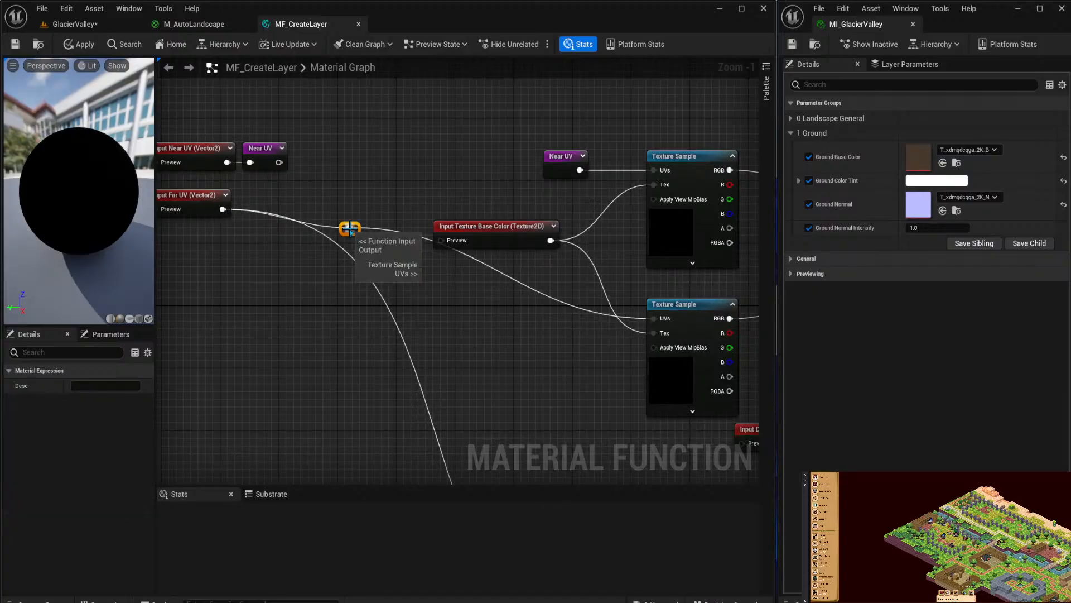
right_click(350, 229)
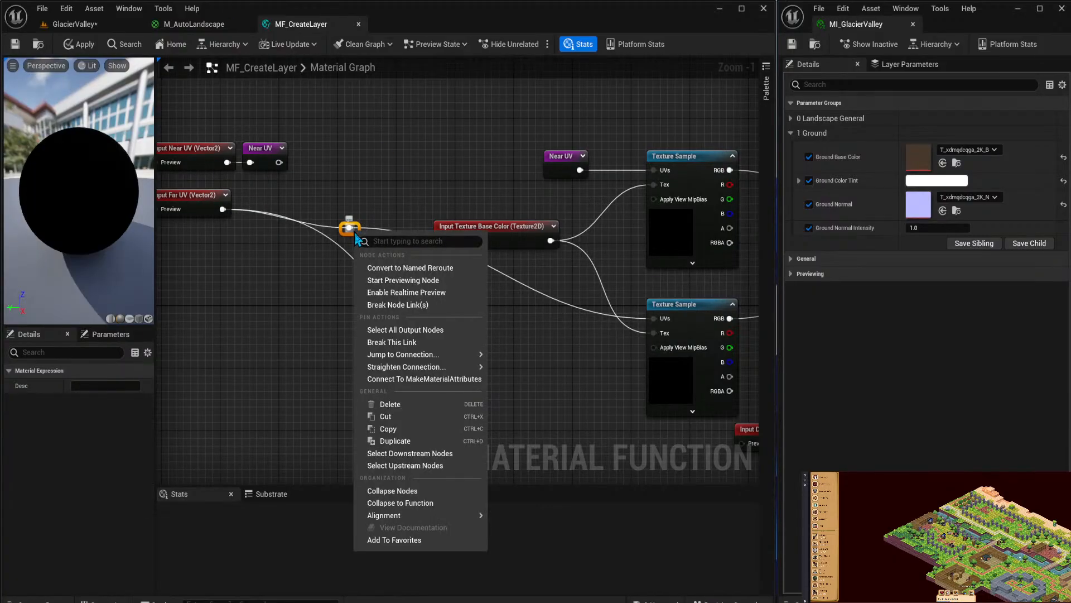
click(410, 267)
Set the new named reroute's node color to the saved magenta and name it Far UV.
click(96, 400)
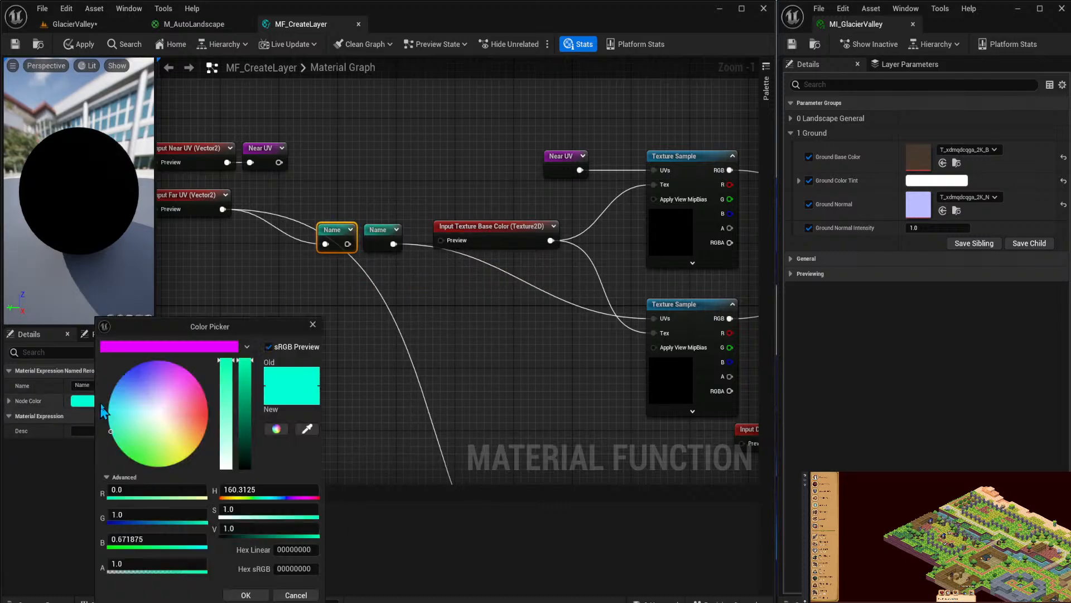
click(222, 349)
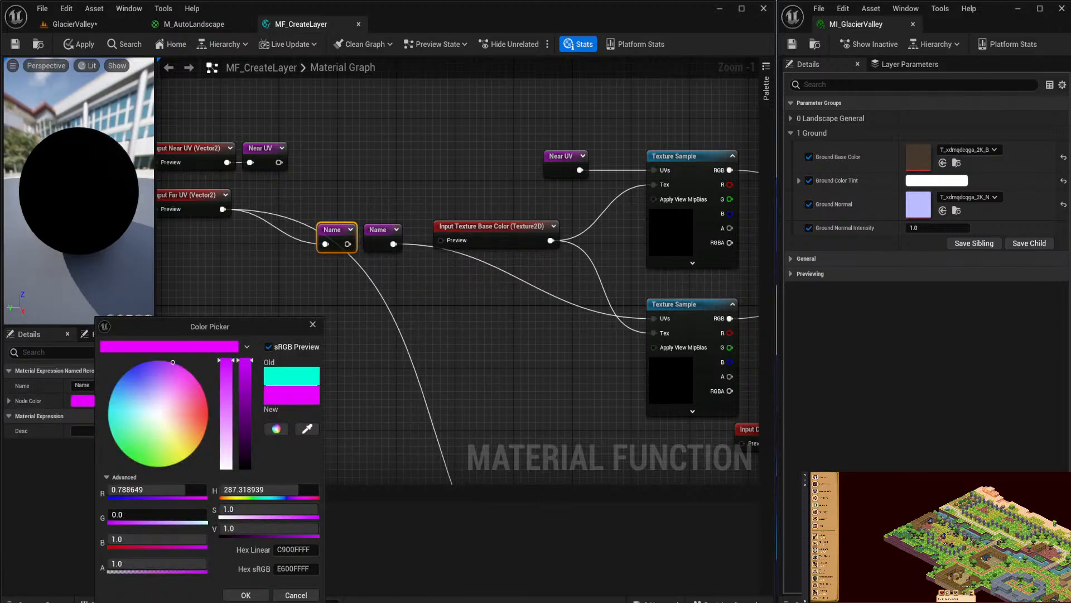
click(245, 595)
click(84, 385)
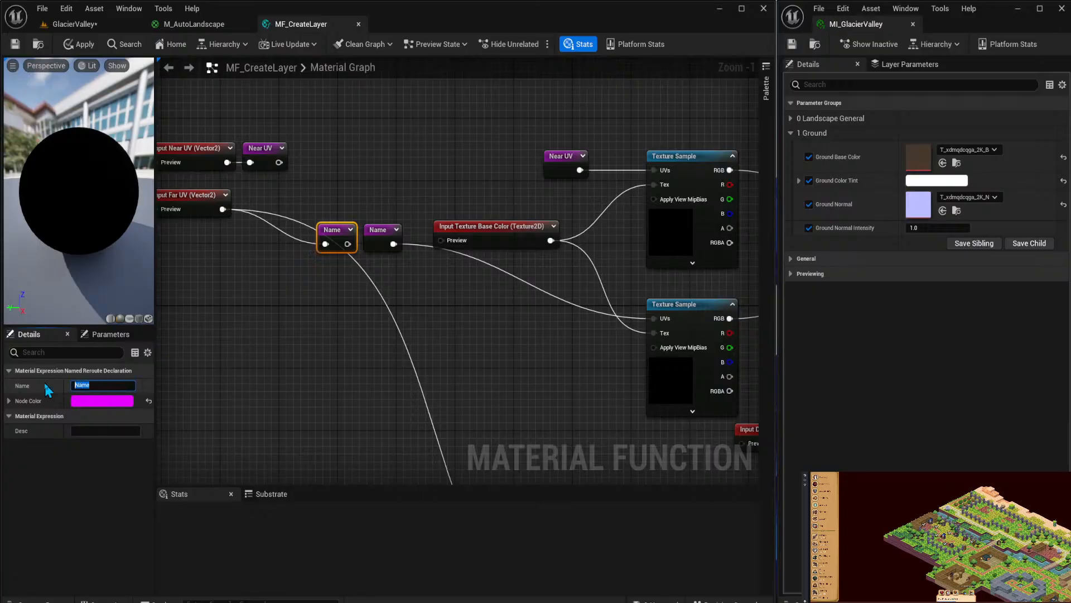
text(Far UV)
key(Return)
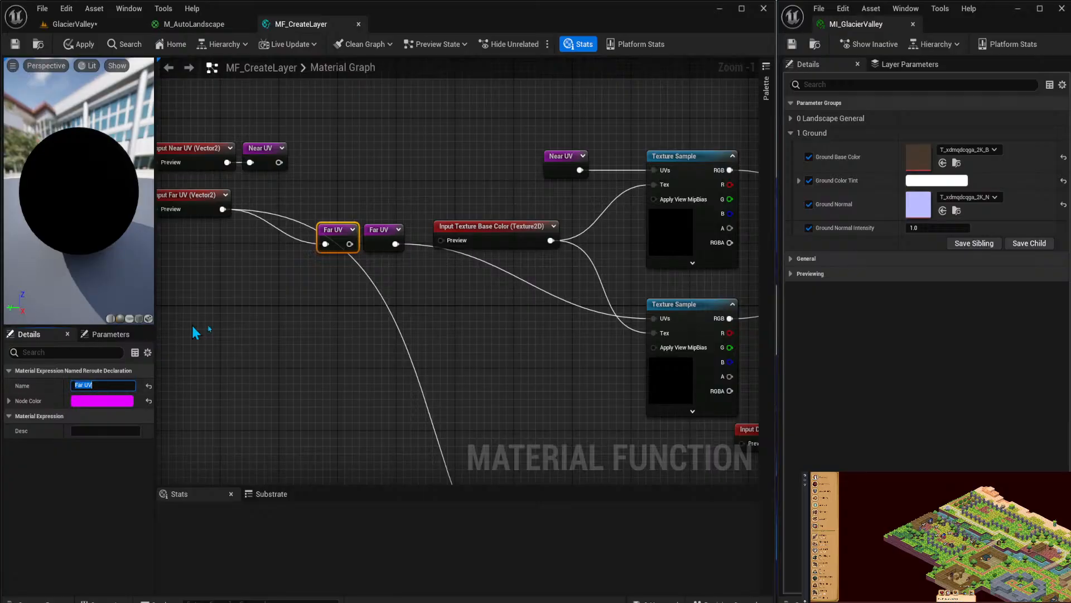
Move the Far UV declaration level with Input Far UV and disconnect the UVs wire of the normal's second Texture Sample.
drag(336, 228, 328, 194)
right_drag(432, 354, 320, 149)
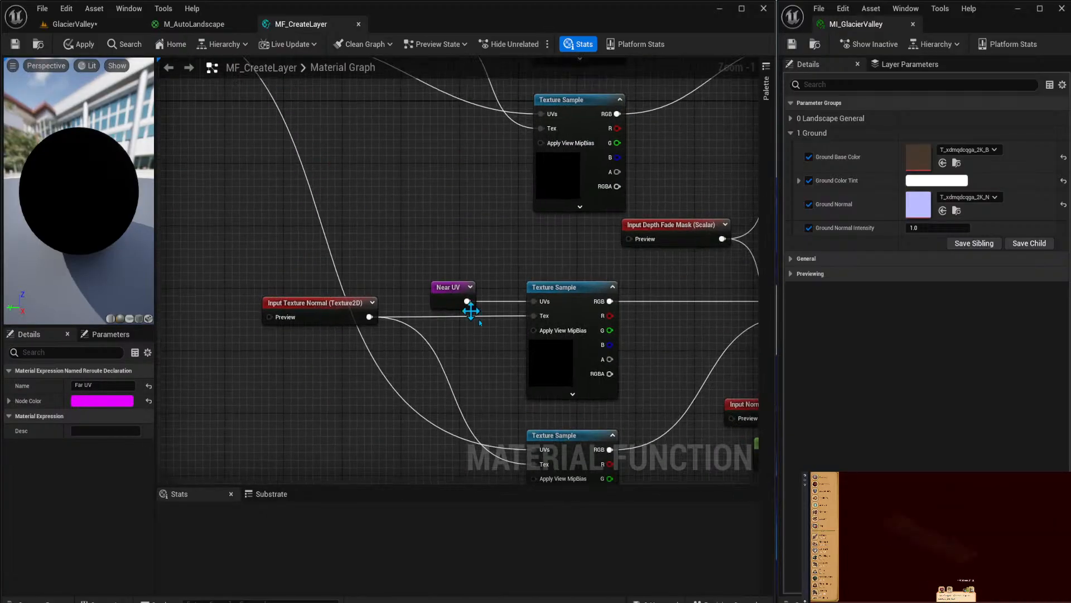
right_drag(518, 361, 483, 259)
alt+click(499, 349)
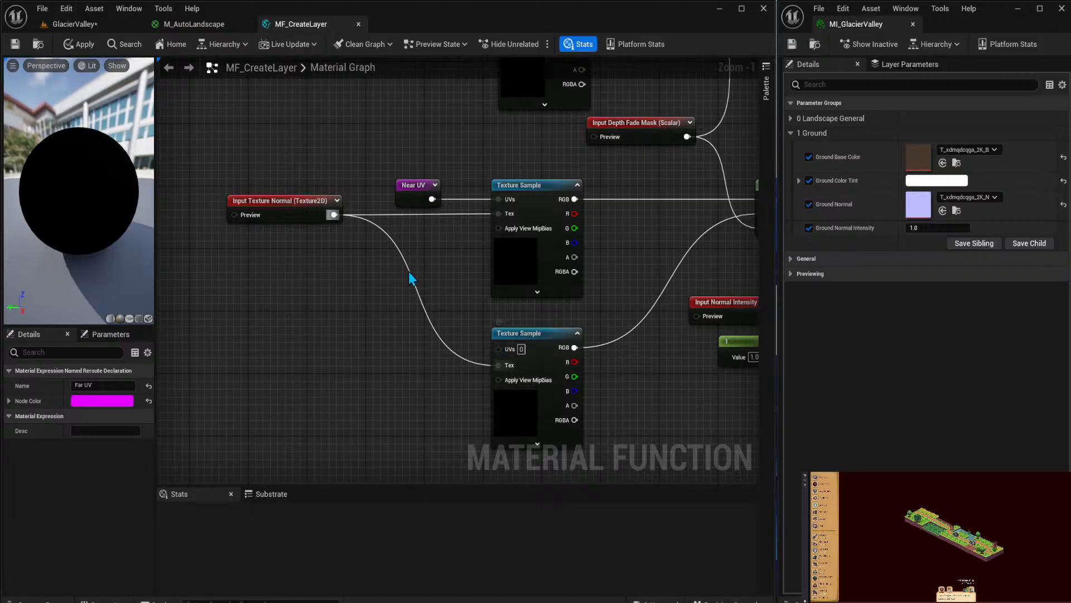
Place the Far UV declaration next to Input Far UV and its usage node beside the base color's second Texture Sample, and save the function.
right_drag(411, 278, 597, 352)
right_drag(385, 128, 414, 260)
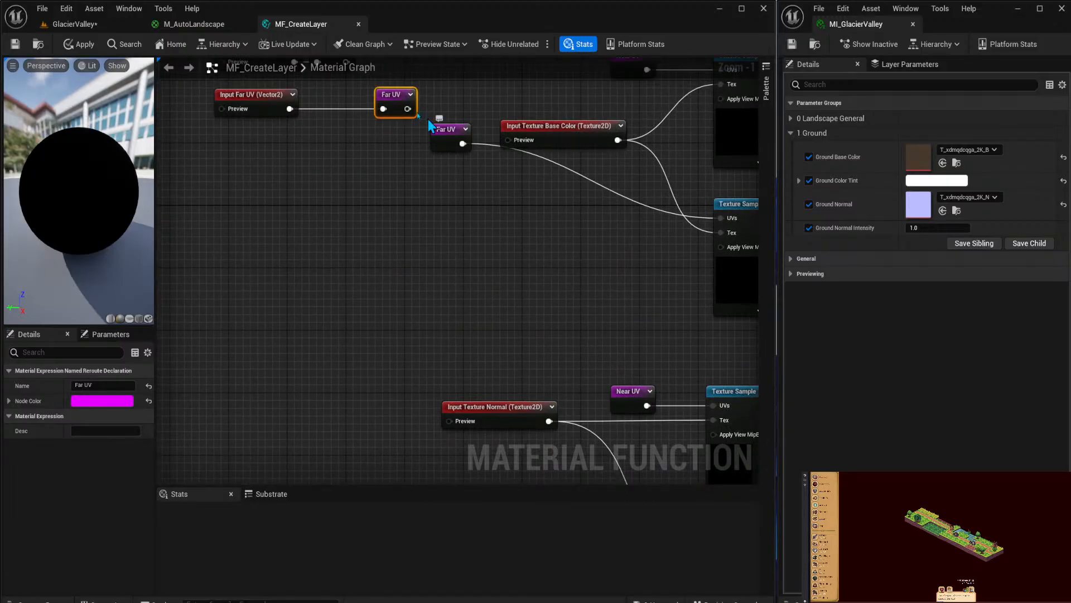
drag(398, 103, 339, 104)
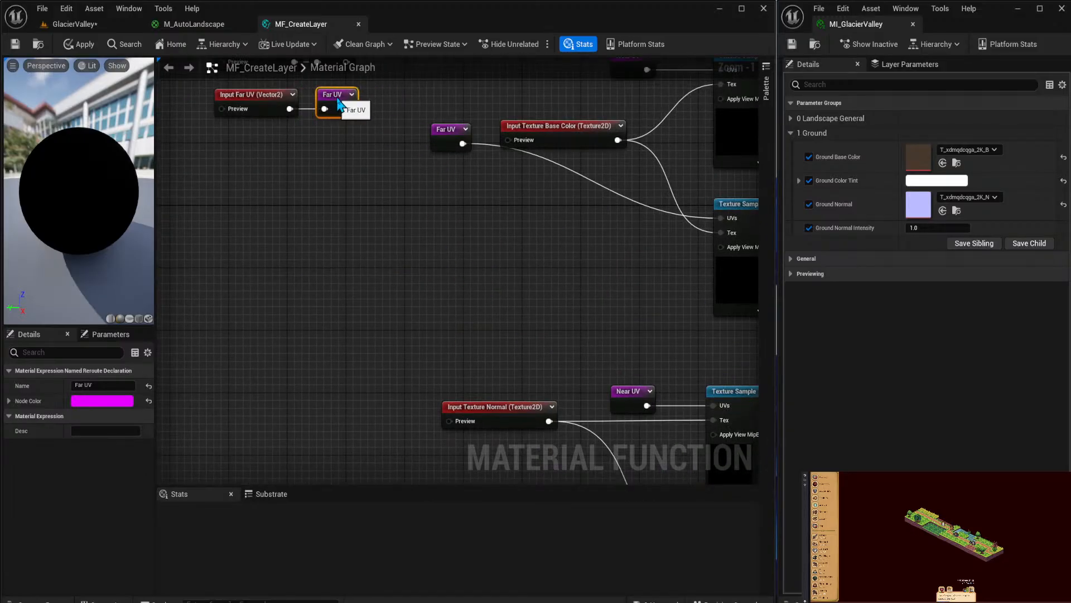
drag(445, 125, 534, 197)
drag(440, 136, 615, 210)
right_drag(630, 287, 585, 91)
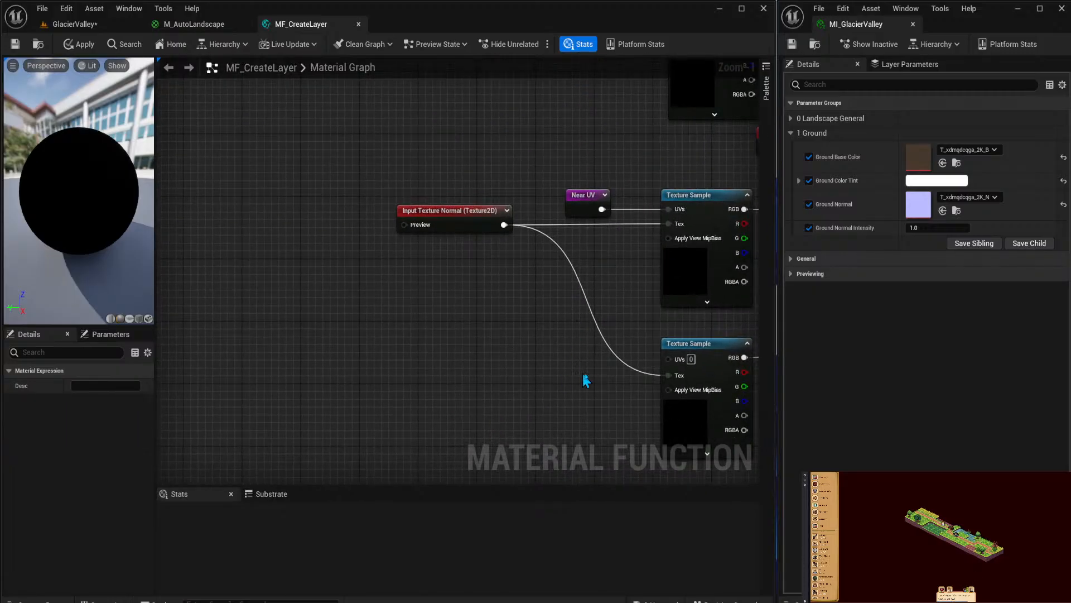
key(ctrl+s)
Duplicate the Far UV usage node, connect it to the UVs of the normal's second Texture Sample, and save the function.
right_drag(537, 210, 527, 358)
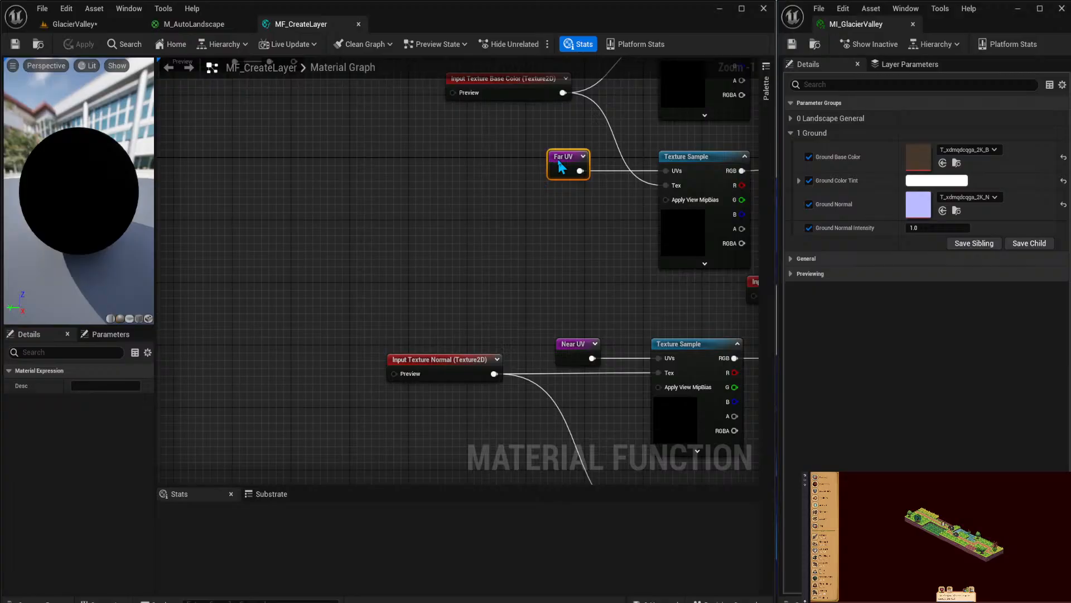
right_drag(516, 451, 491, 256)
key(ctrl+v)
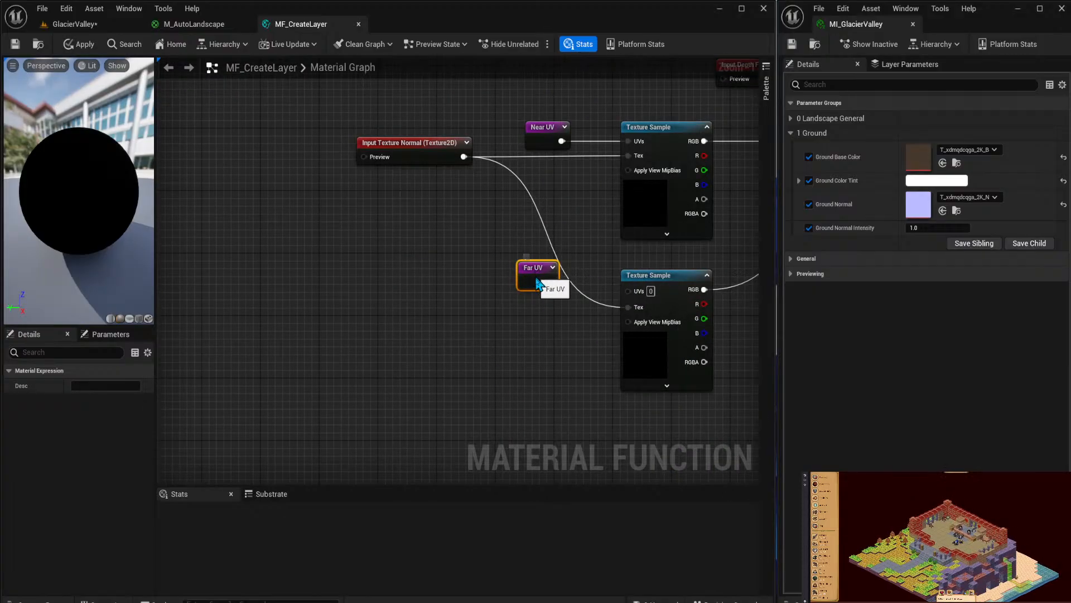
drag(549, 289, 625, 290)
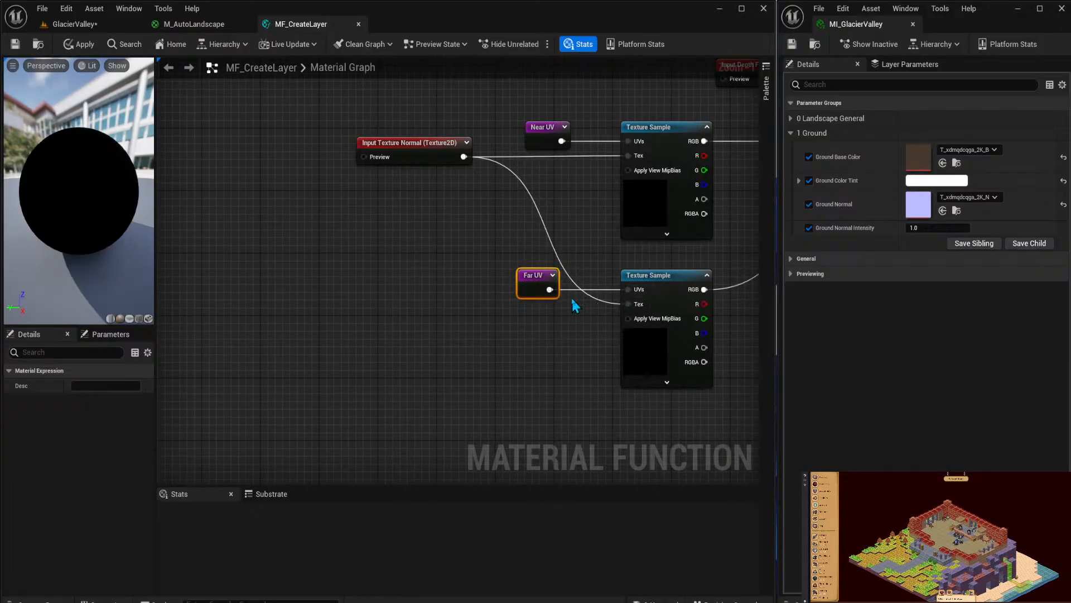
right_drag(575, 304, 417, 316)
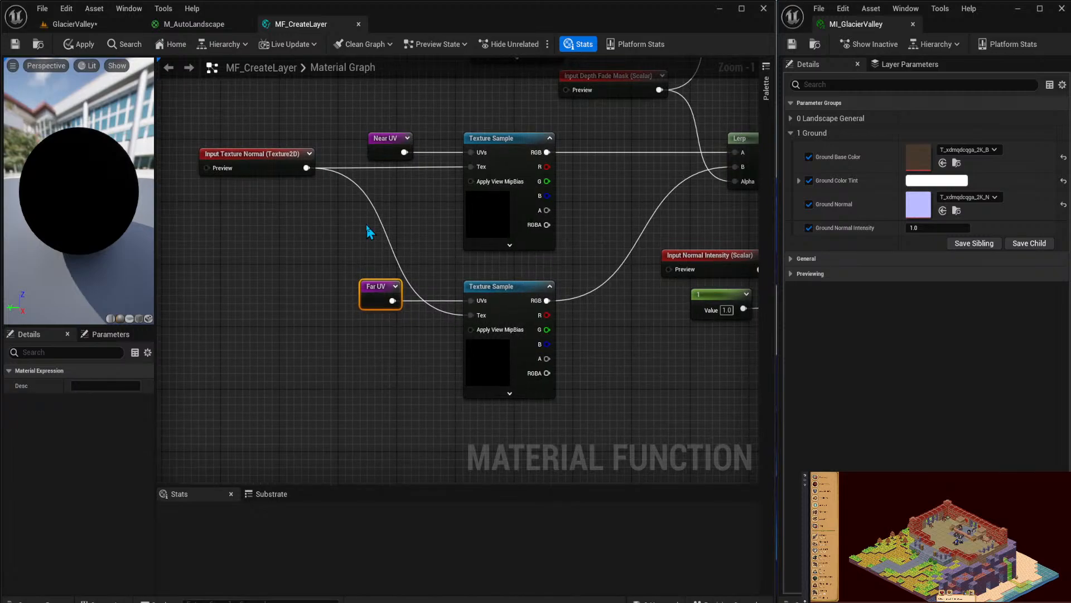
key(ctrl+s)
Enclose the Near UV and Far UV inputs and their named reroutes in a comment box titled UVs.
right_drag(447, 93, 499, 437)
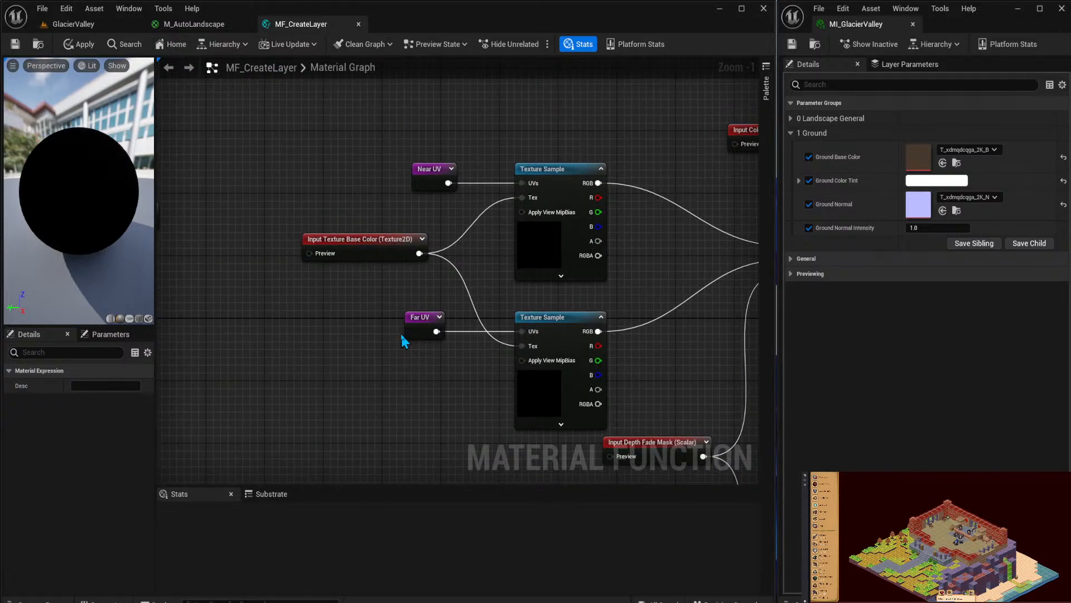
right_drag(378, 209, 498, 228)
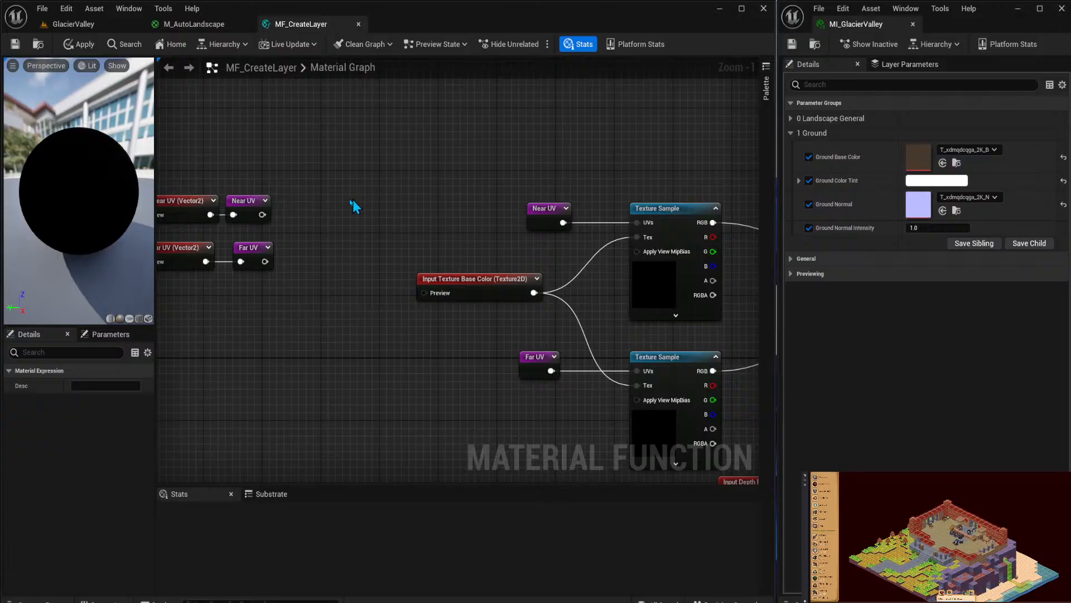
right_drag(224, 188, 418, 222)
drag(330, 206, 543, 330)
text(c)
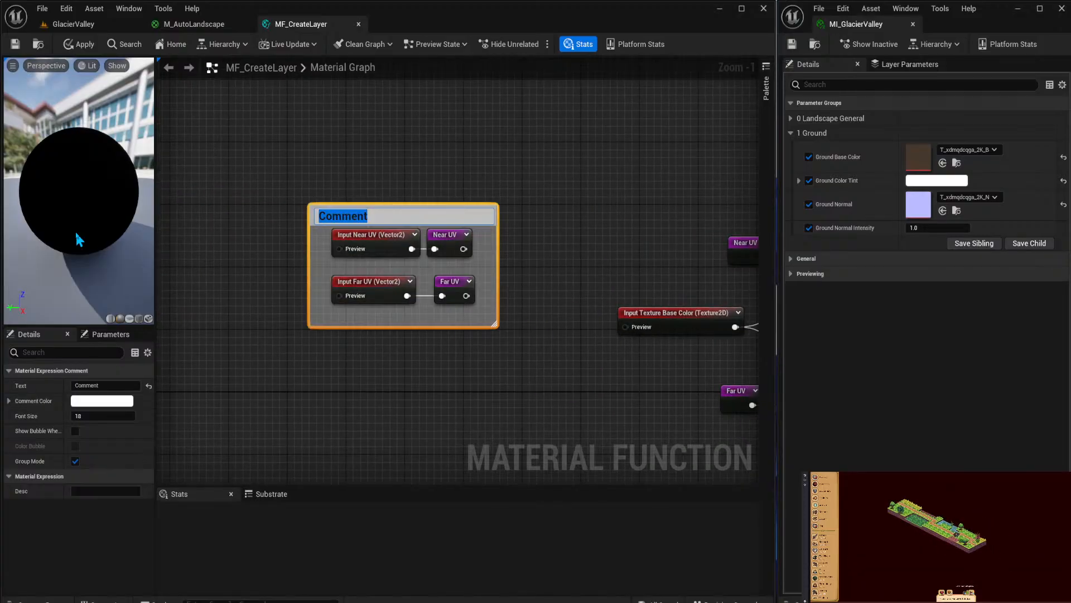
text(UVs)
key(Return)
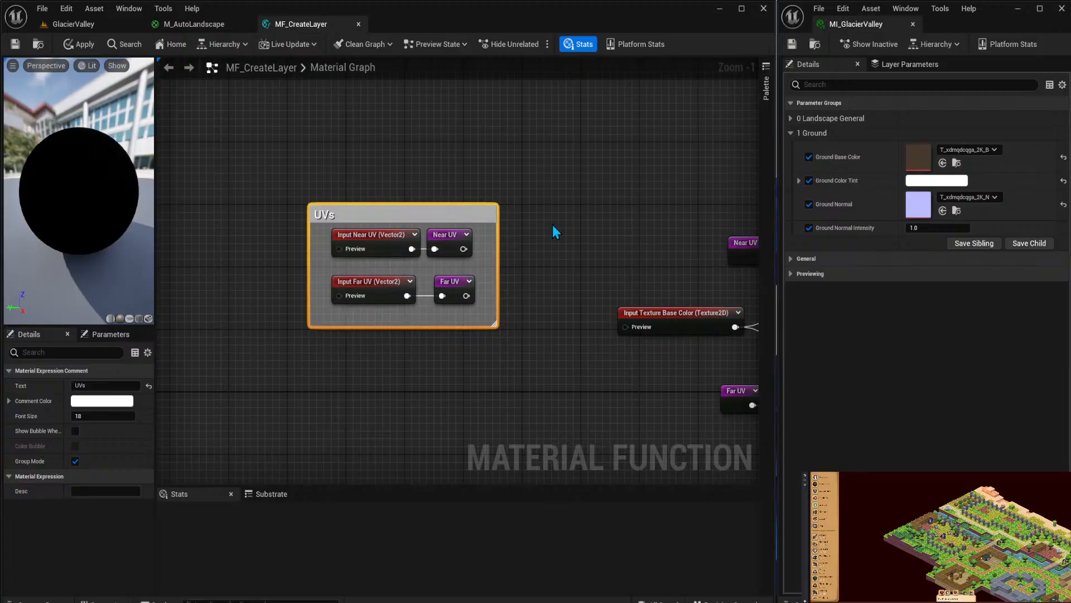
Move the Input Texture Base Color node farther away from its Texture Samples to make room for a reroute.
right_drag(552, 225, 504, 163)
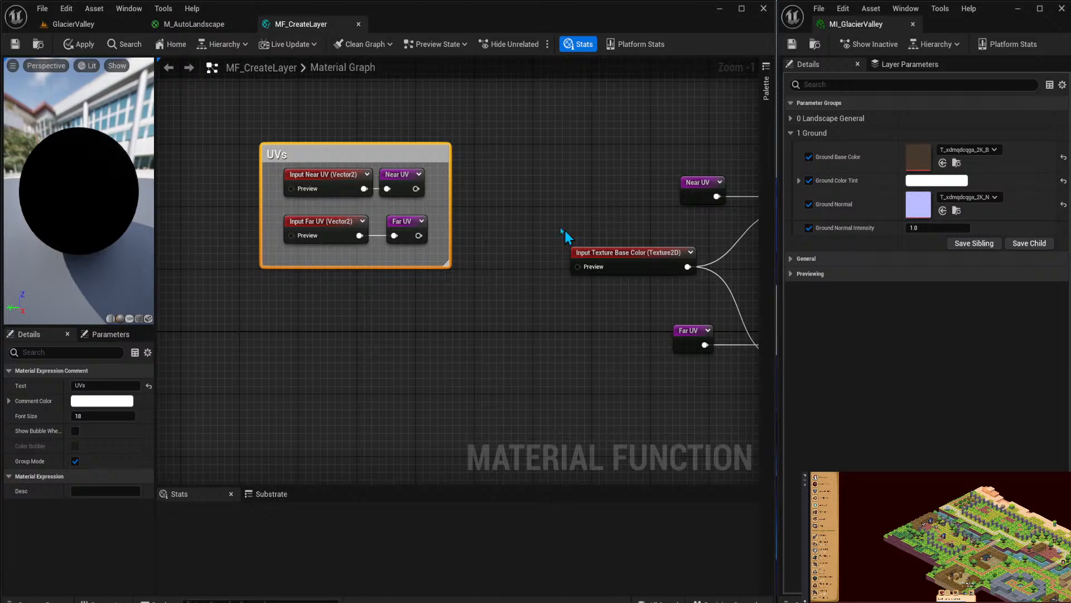
click(555, 202)
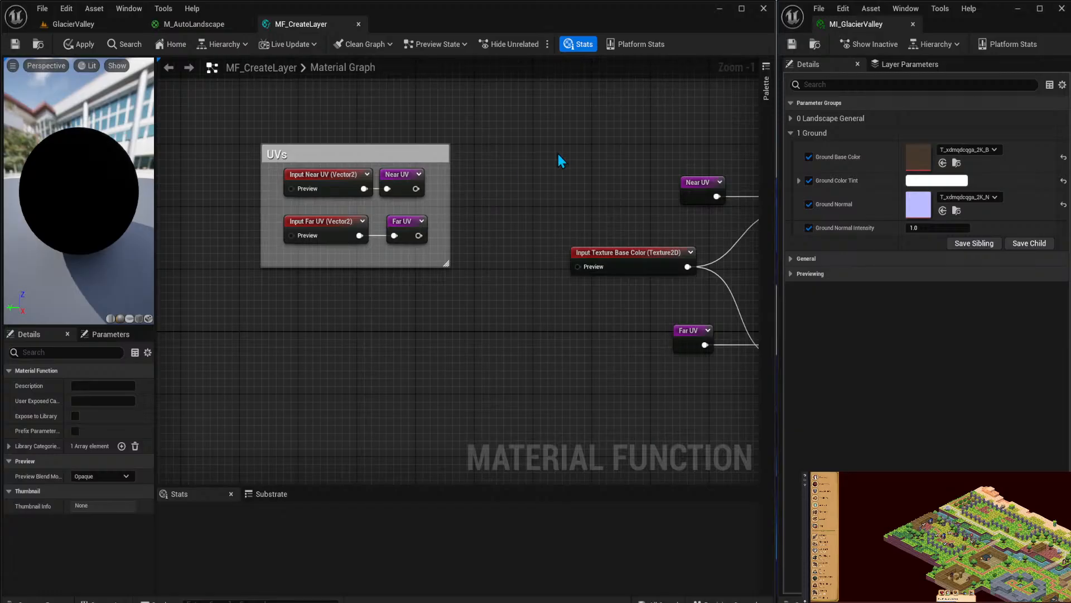
right_drag(560, 160, 483, 146)
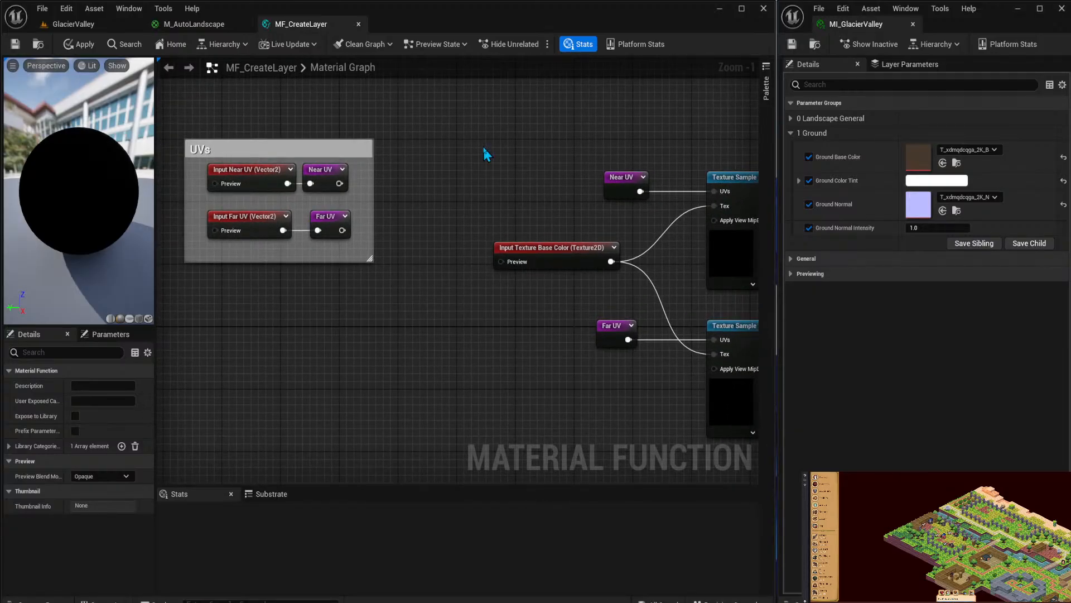
right_drag(574, 172, 412, 142)
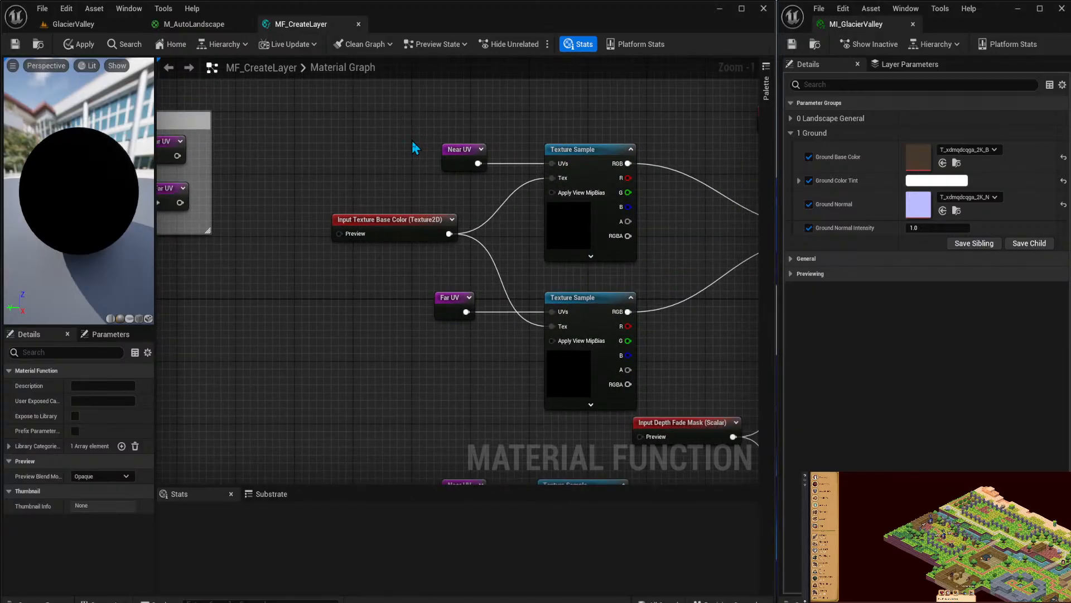
drag(365, 220, 290, 220)
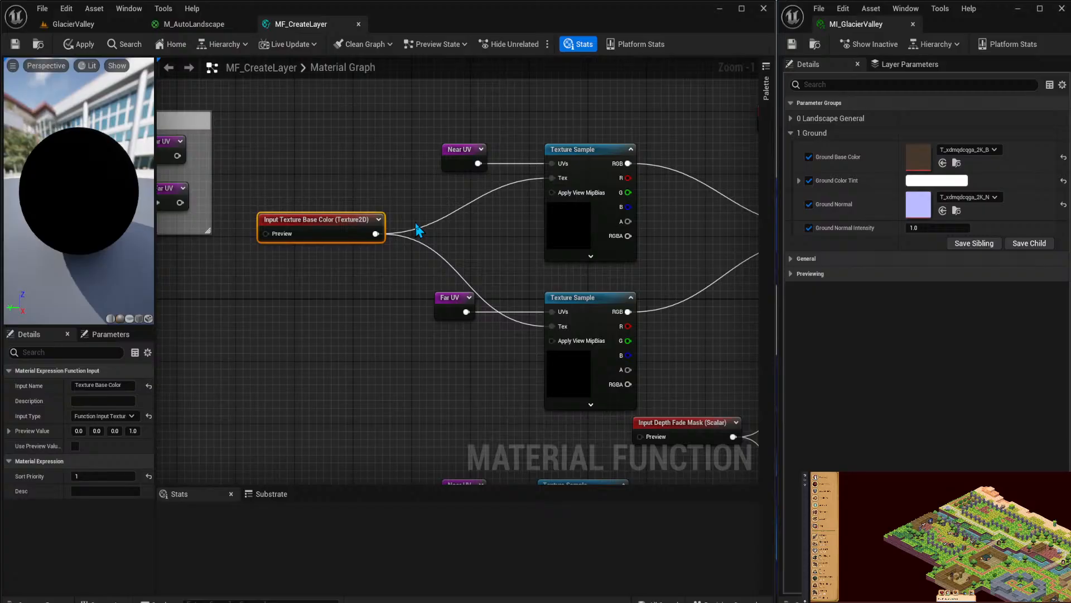
Add a reroute on the wire from Input Texture Base Color to the first Texture Sample's Tex and convert it to a named reroute.
right_drag(514, 270, 403, 227)
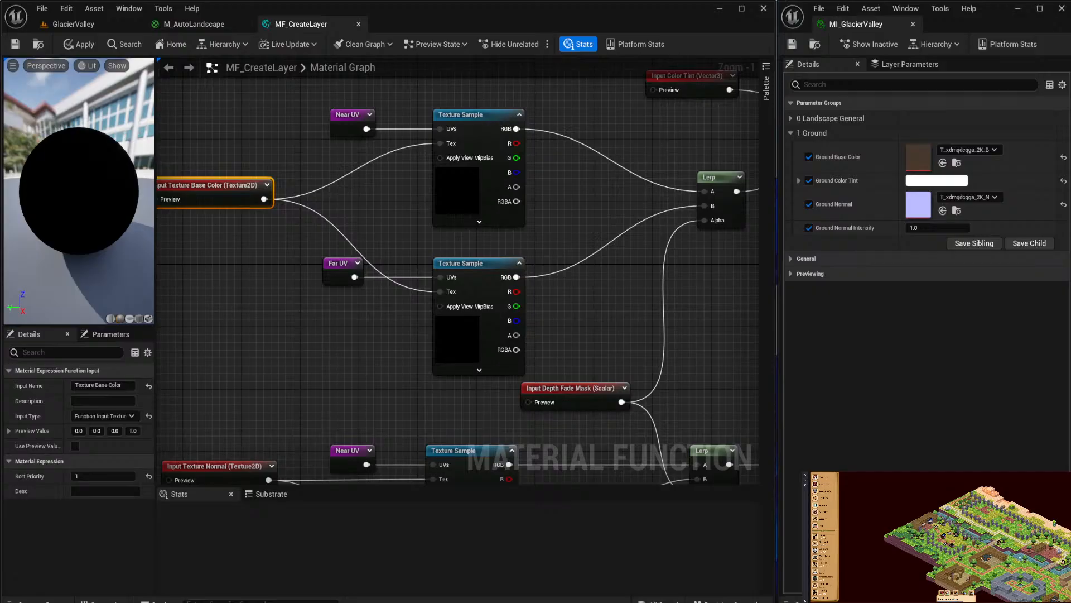
right_drag(505, 198, 661, 194)
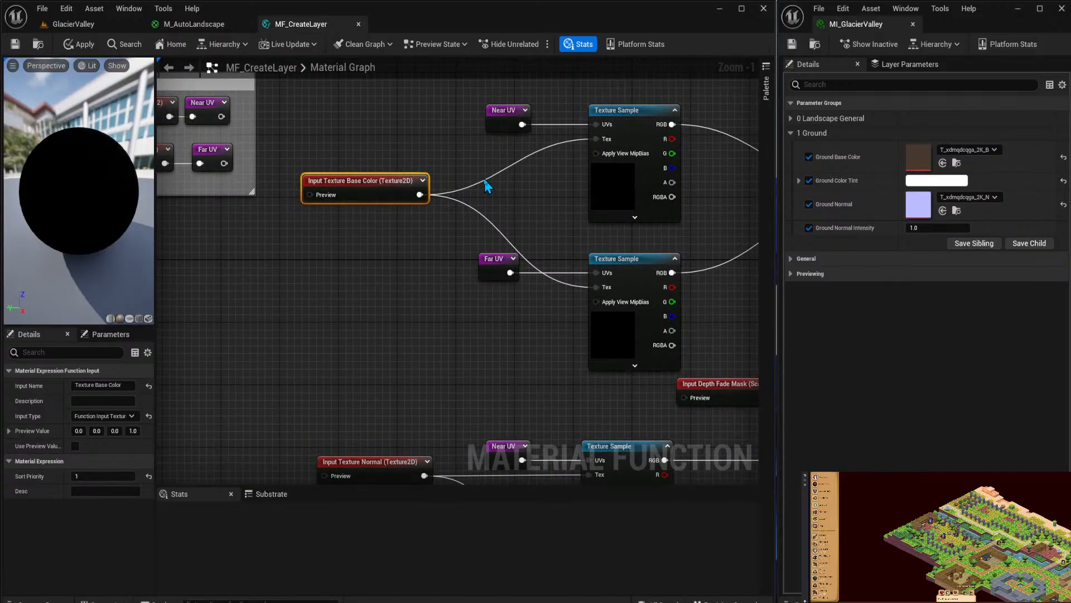
click(479, 180)
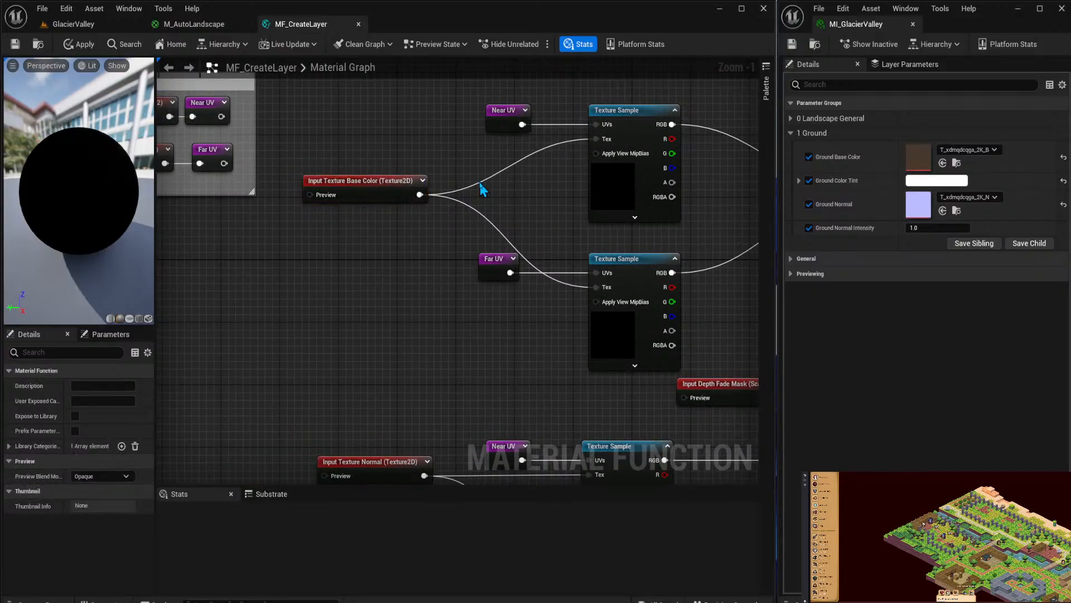
double_click(482, 180)
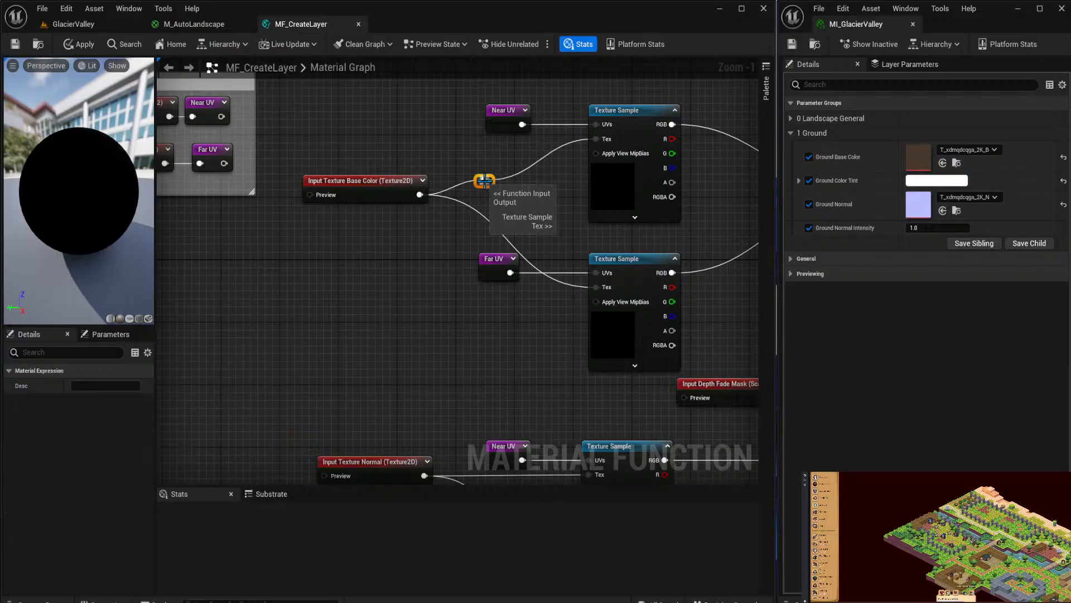
right_click(484, 182)
click(524, 221)
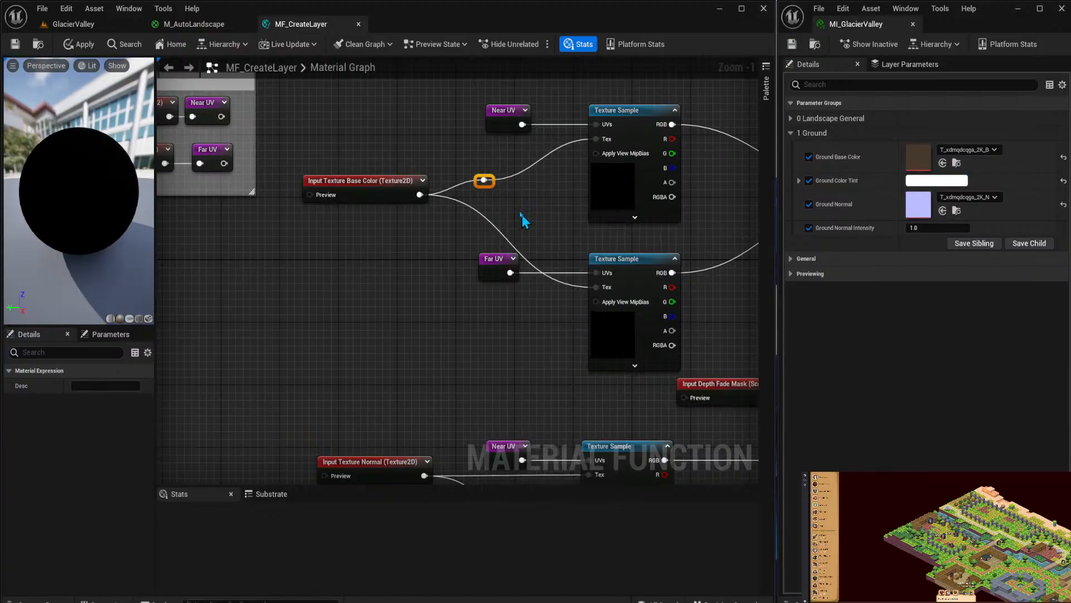
Set the base color named reroute's node color to the saved magenta.
click(82, 401)
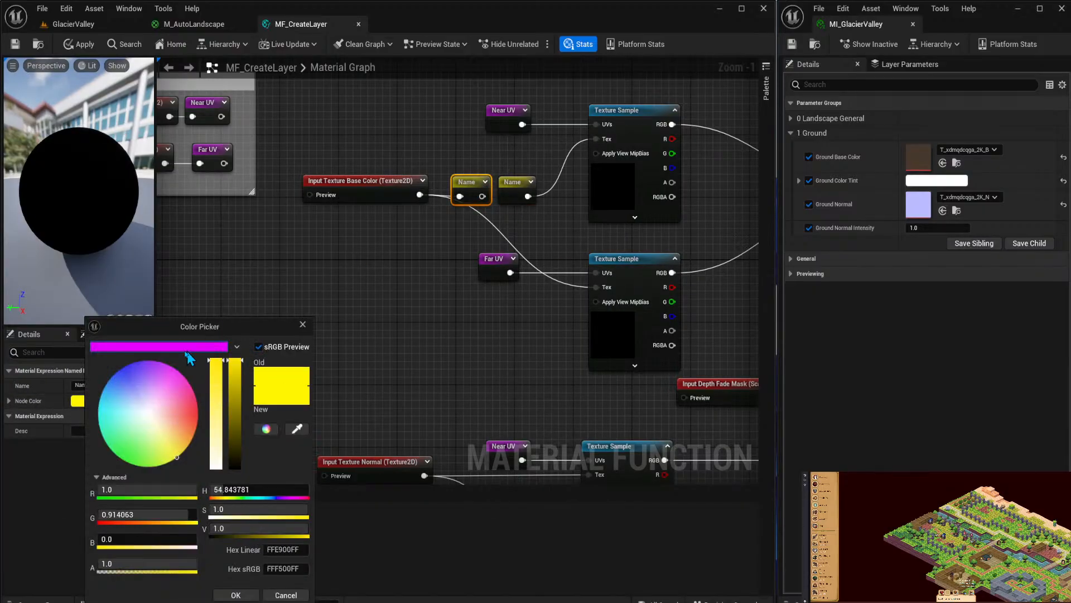
click(201, 347)
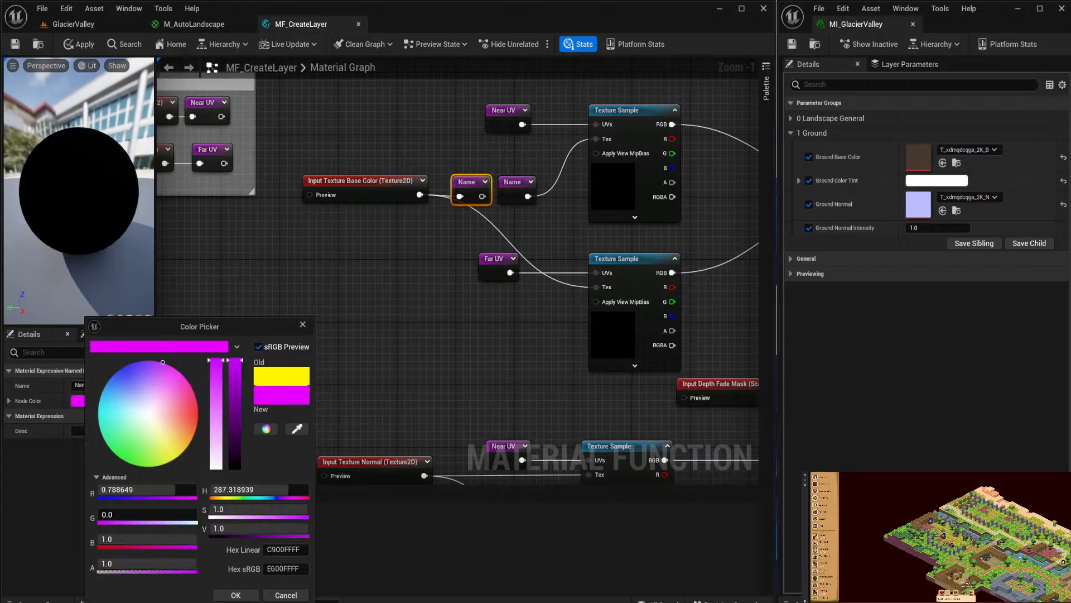
click(236, 594)
Disconnect the base color's second Texture Sample from its Tex input, and move Input Texture Base Color with its reroute declaration away from the usage node.
alt+click(596, 287)
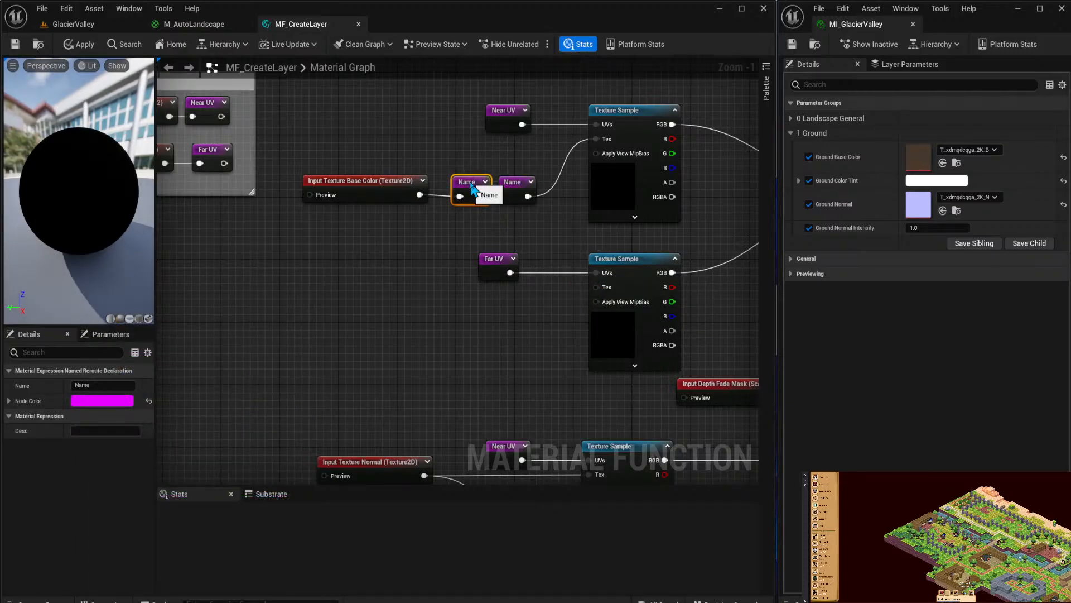
drag(469, 190, 459, 188)
click(375, 172)
drag(375, 172, 465, 218)
drag(469, 177, 438, 176)
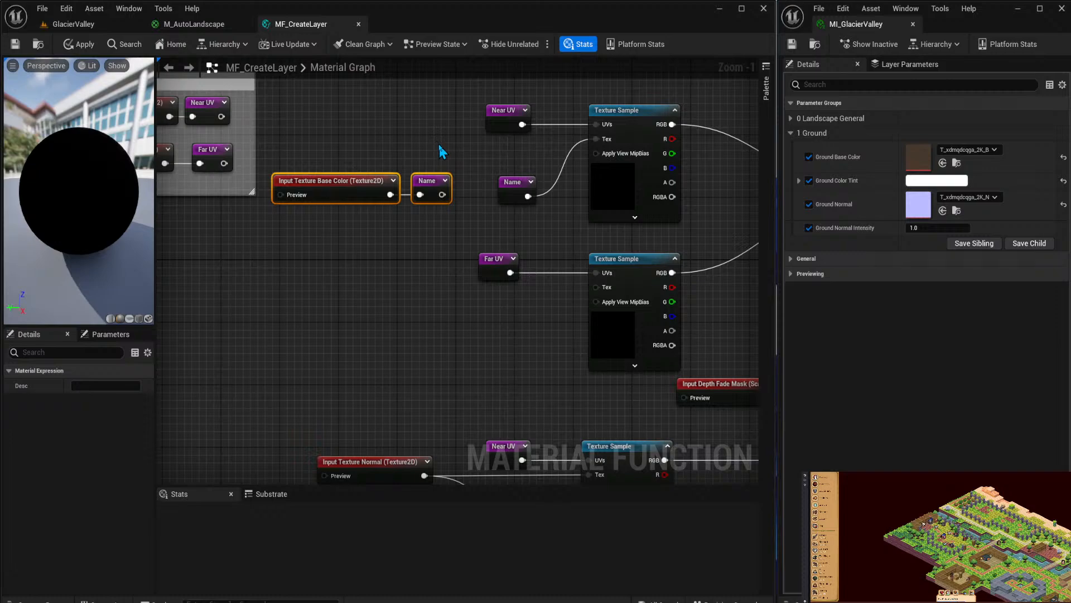
Rename the named reroute declaration fed by Input Texture Base Color to "TextureBase Color".
double_click(424, 187)
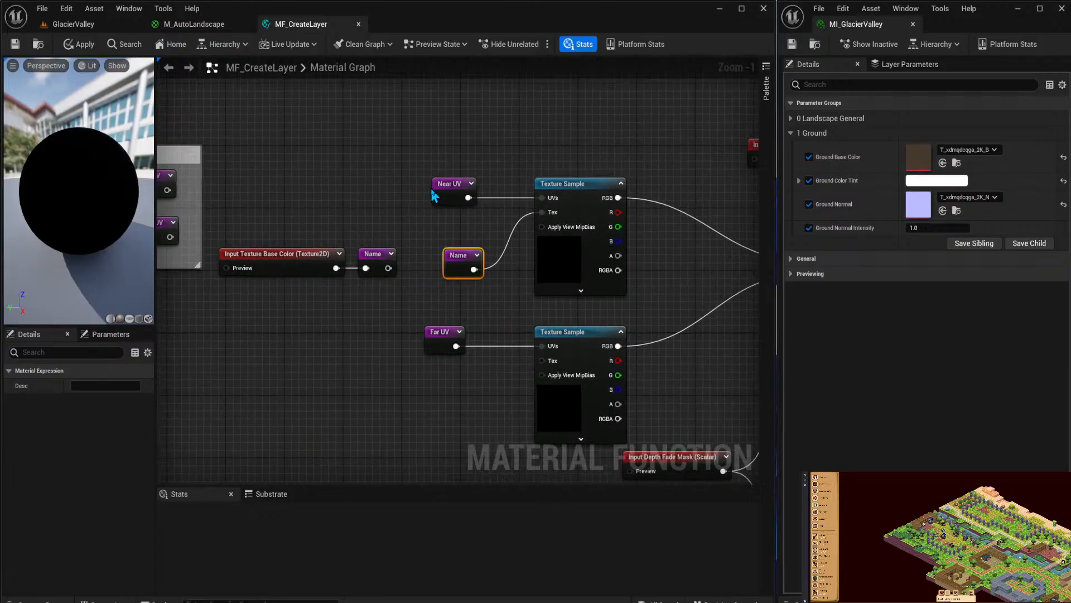
click(359, 261)
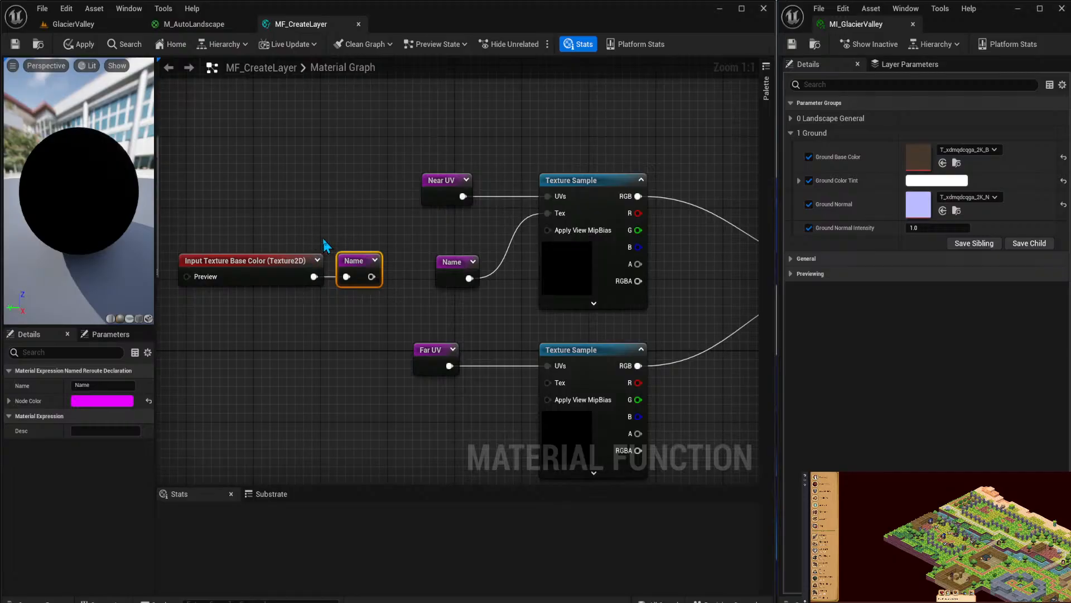
double_click(354, 261)
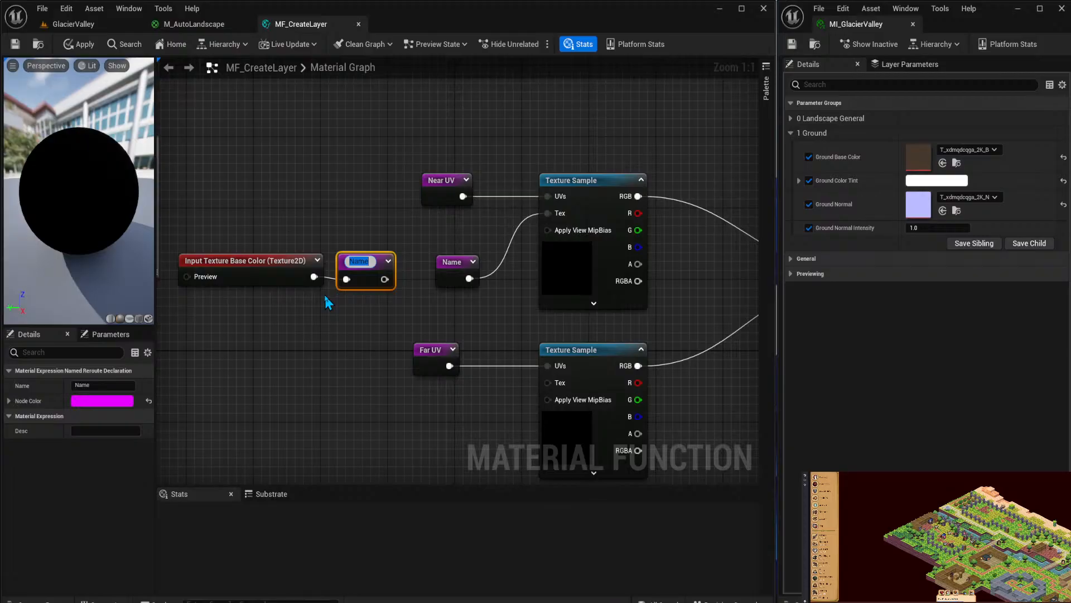
text(Base Color)
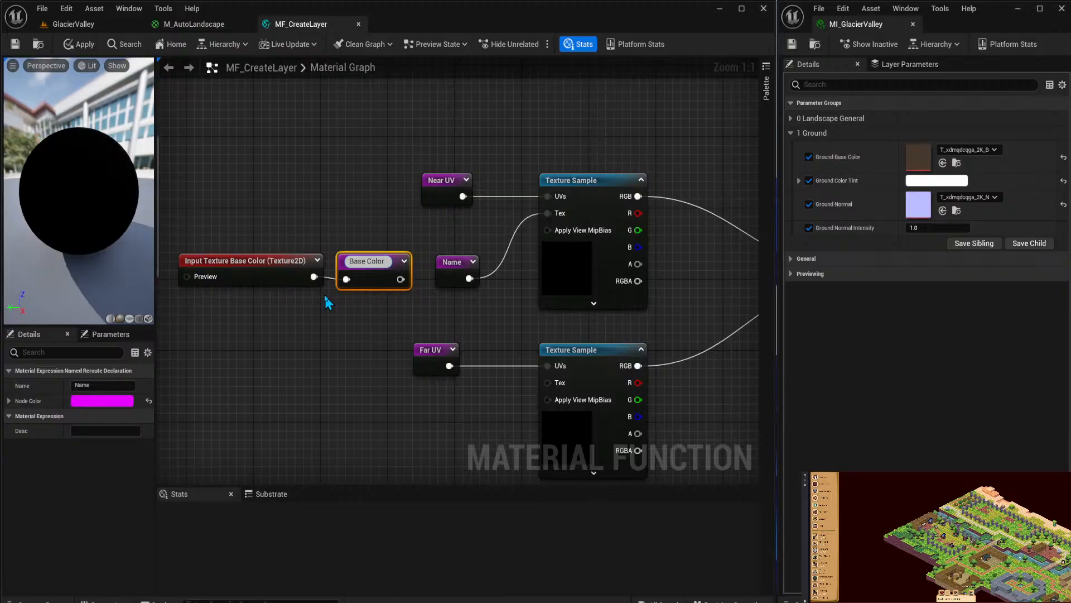
text(Texture)
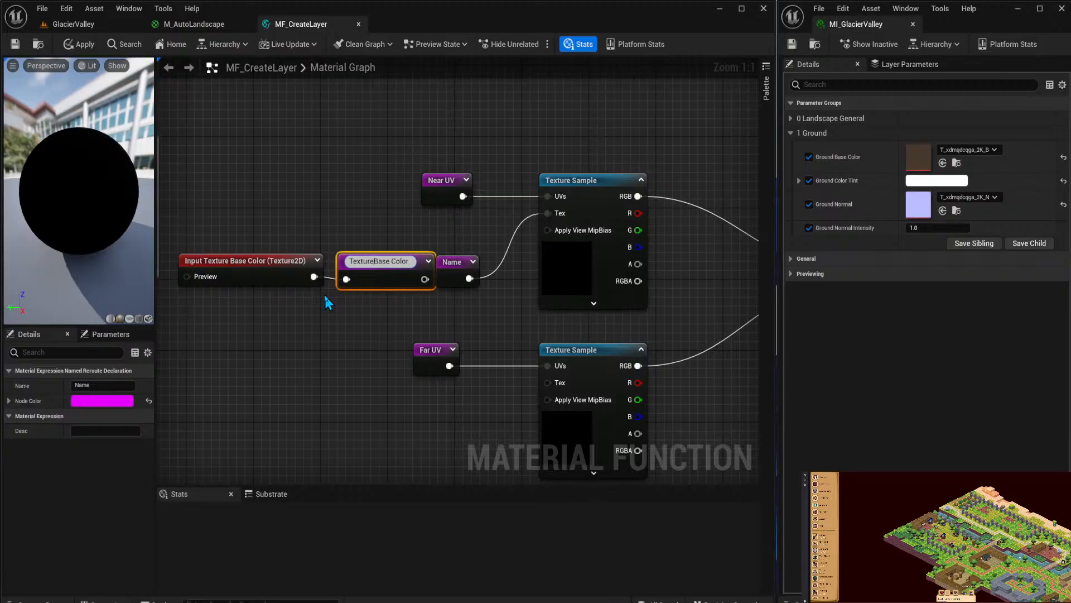
key(Return)
Place the TextureBase Color usage node directly beneath the upper Near UV node and shift both closer to the first Texture Sample.
drag(493, 275, 443, 229)
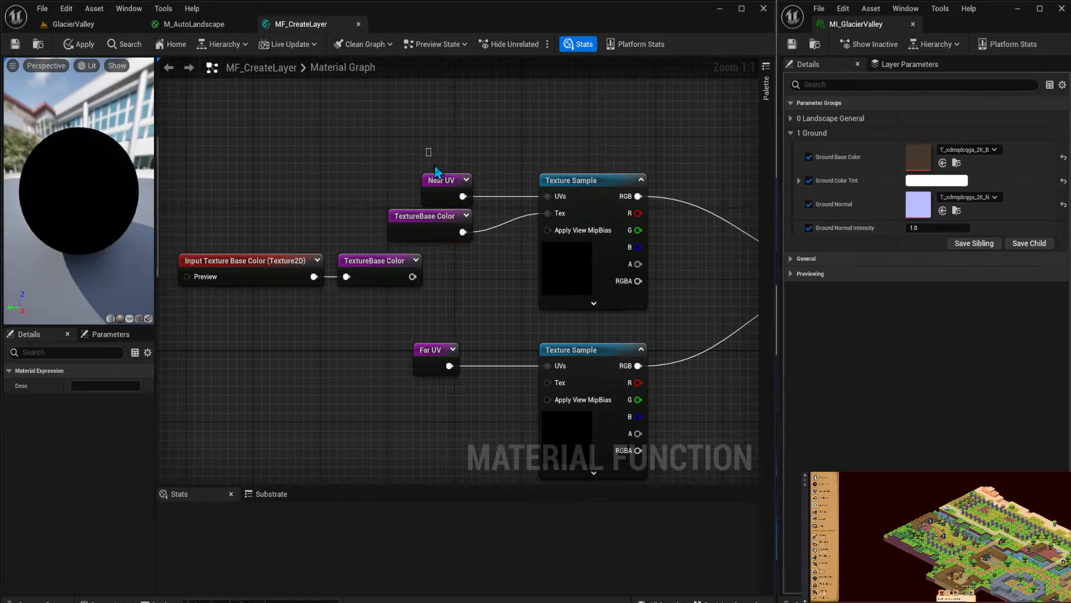
shift+click(451, 179)
drag(451, 180, 476, 179)
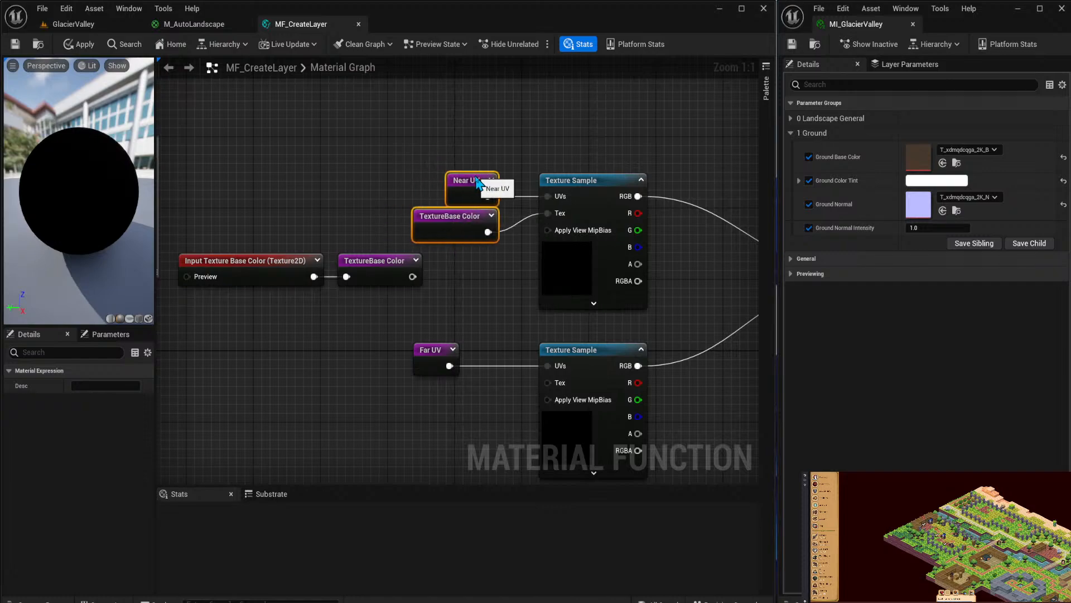
Duplicate the TextureBase Color usage node below Far UV and connect it to the second base color Texture Sample's Tex input.
right_click(518, 297)
click(489, 286)
click(450, 225)
right_drag(461, 352, 470, 260)
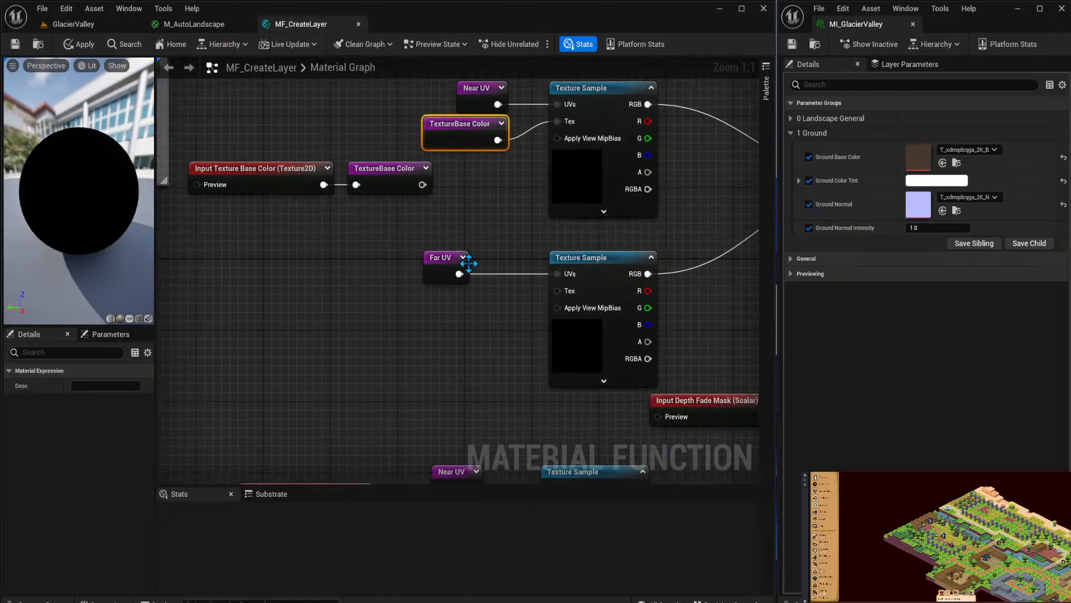
key(ctrl+v)
drag(497, 340, 557, 291)
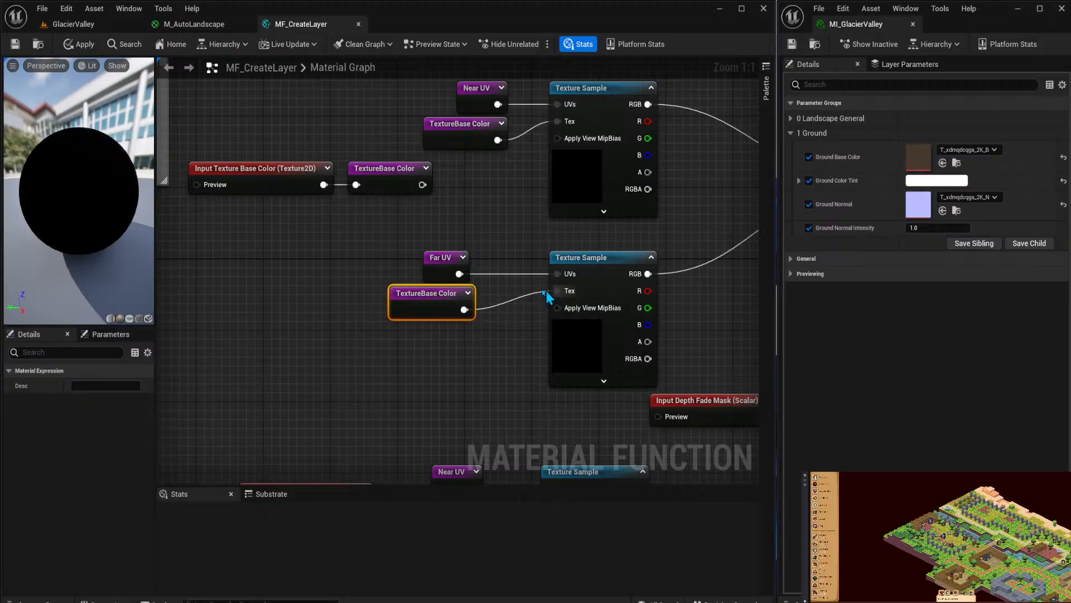
Move the Far UV node and its TextureBase Color usage node together closer to the second base color Texture Sample.
click(446, 273)
shift+click(441, 304)
drag(444, 258, 486, 258)
click(444, 230)
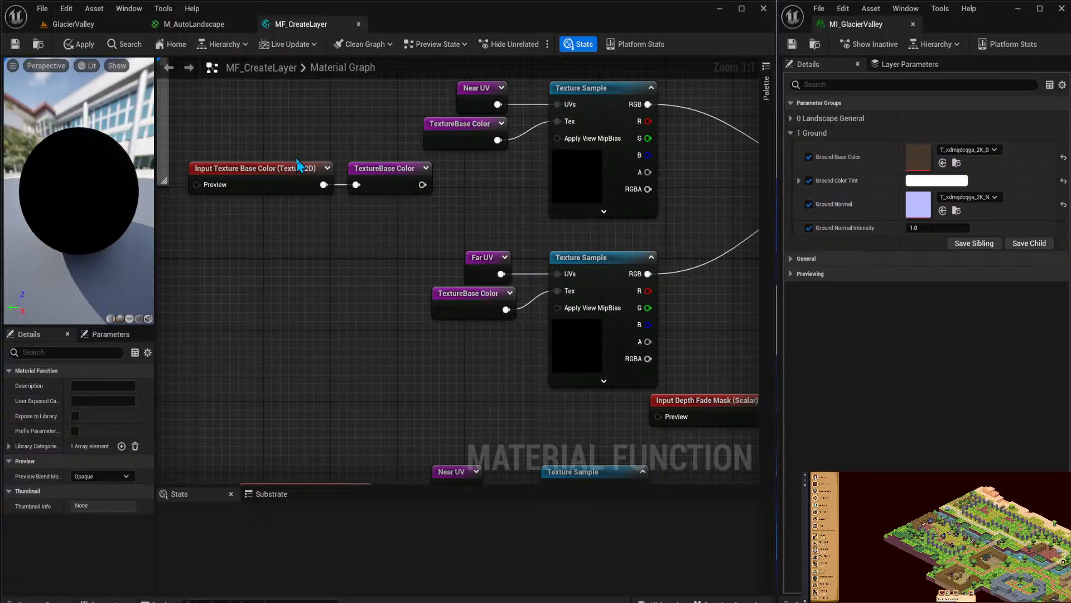
Move Input Texture Base Color together with its TextureBase Color declaration to the area beneath the UV comment box.
drag(306, 158, 393, 200)
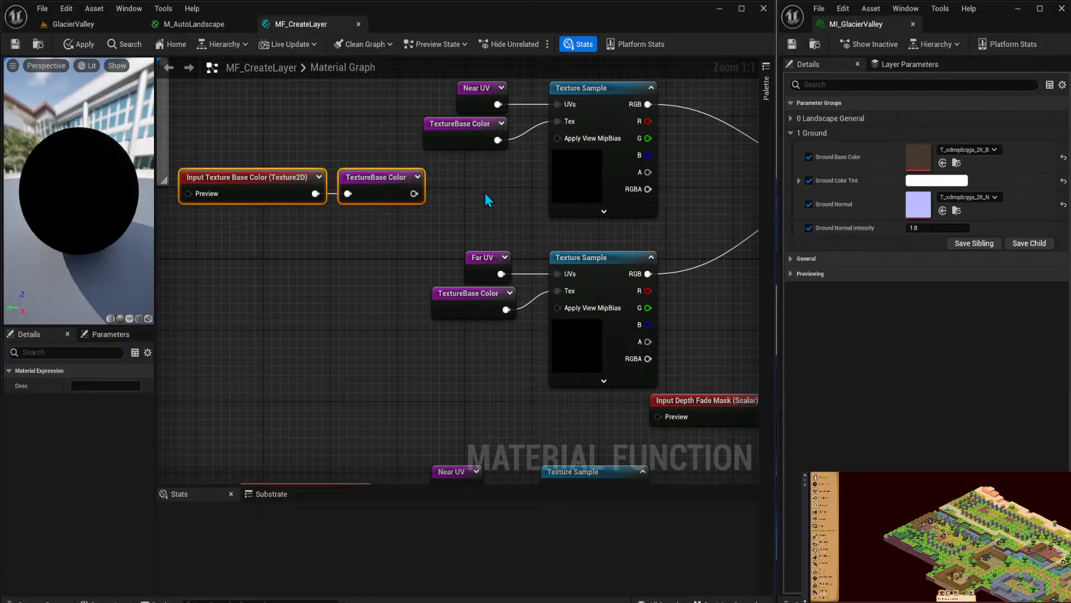
right_drag(485, 194, 599, 345)
drag(387, 334, 203, 396)
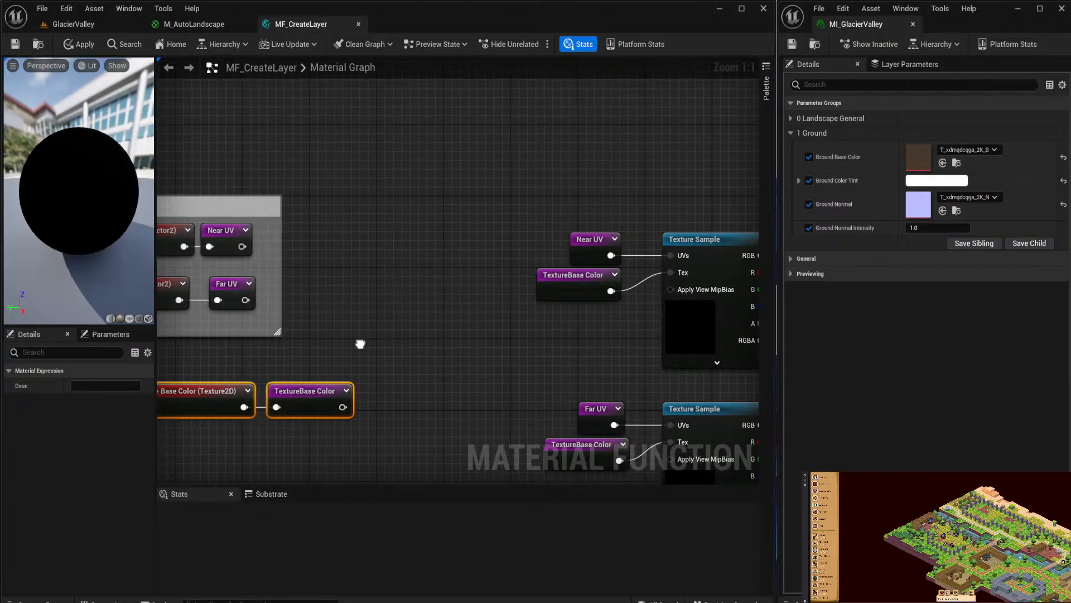
right_drag(360, 344, 447, 277)
drag(311, 320, 261, 321)
Convert a reroute on Input Texture Normal's wire to the first Texture Sample into a named reroute, spacing the input and declaration away from the samples.
right_drag(586, 270, 408, 102)
right_drag(542, 192, 499, 115)
right_drag(275, 217, 369, 125)
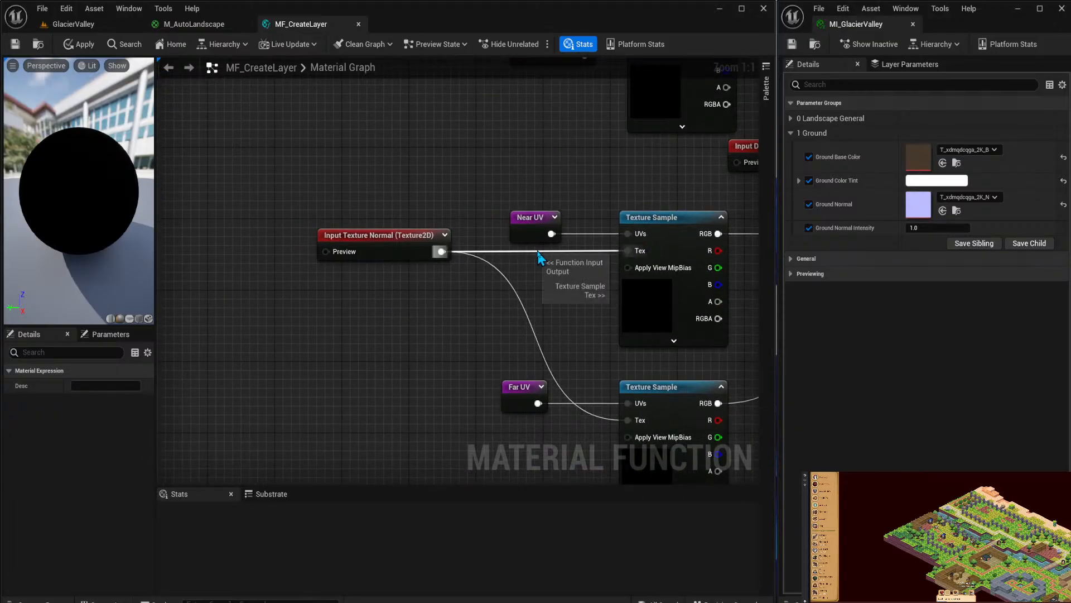
double_click(539, 251)
drag(397, 236, 262, 236)
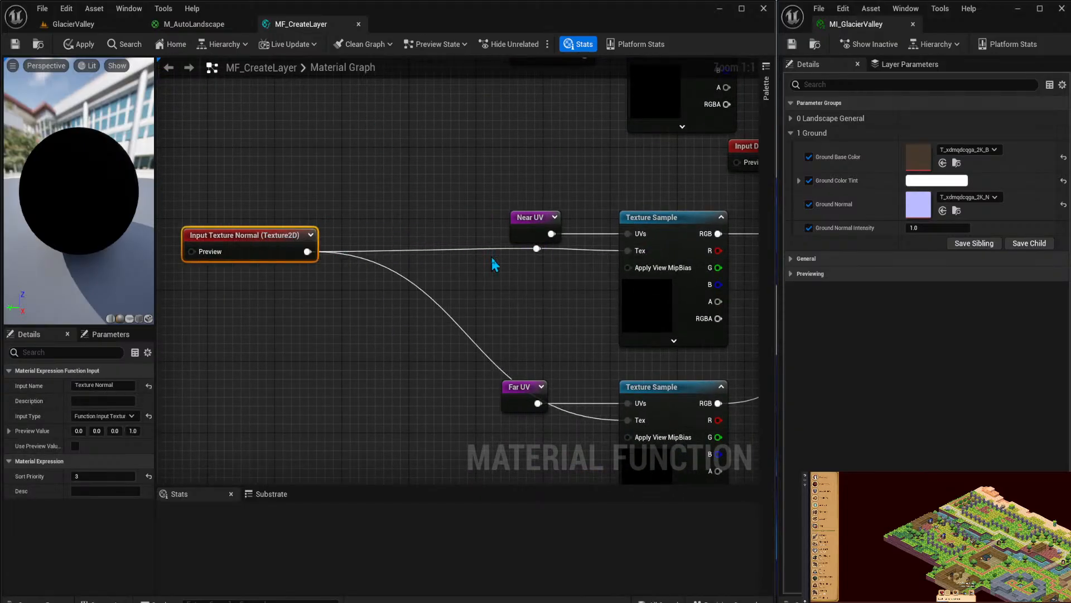
right_click(537, 249)
click(577, 287)
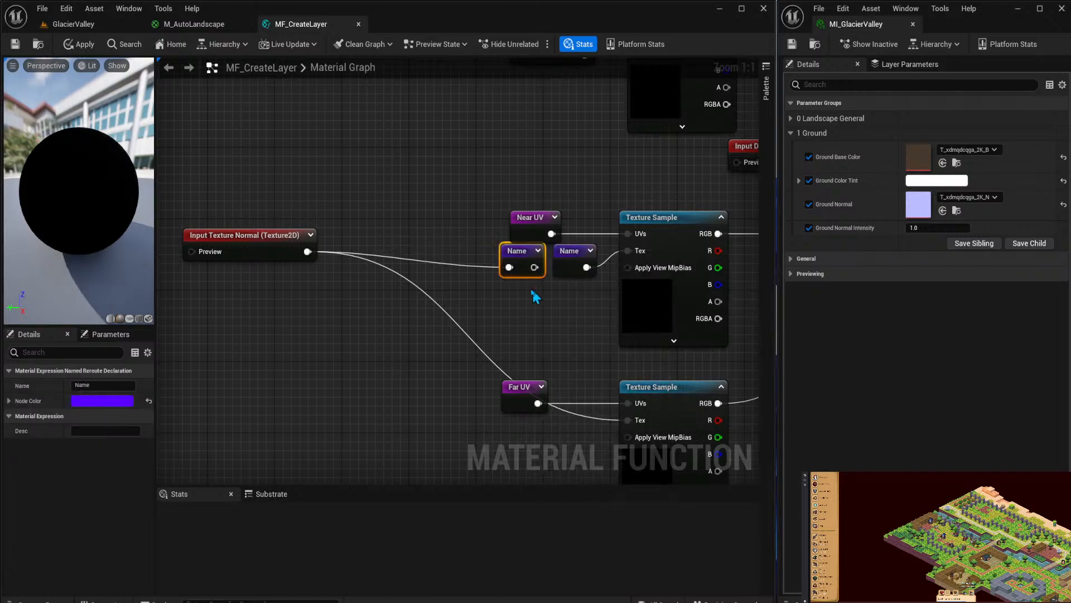
drag(524, 253, 383, 237)
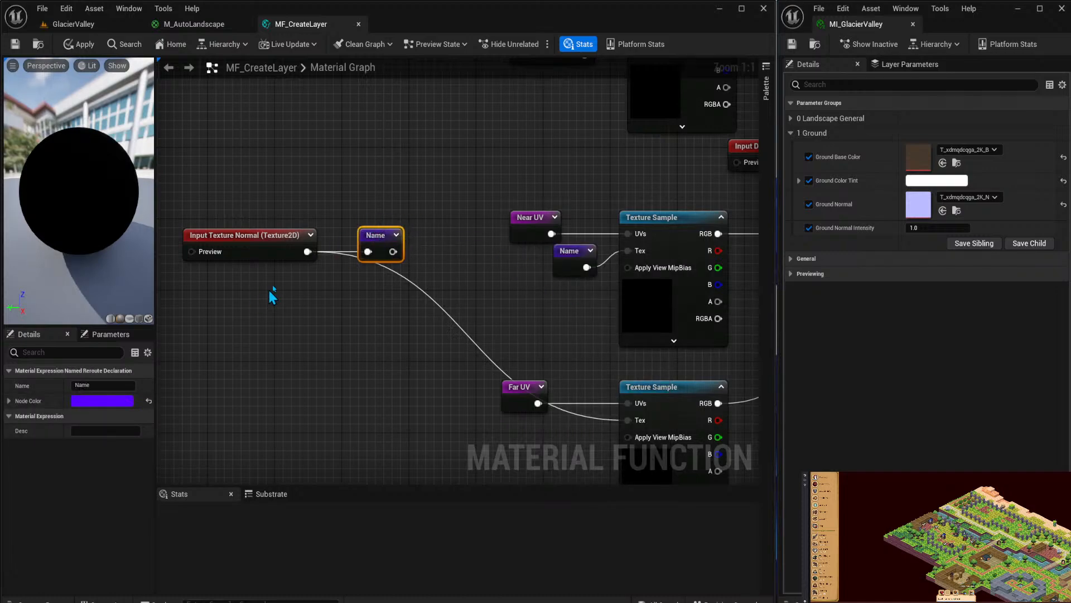
Rename the normal's named reroute declaration to "Texture Normal" and place its usage node beneath the adjacent Near UV node.
double_click(379, 233)
text(Te)
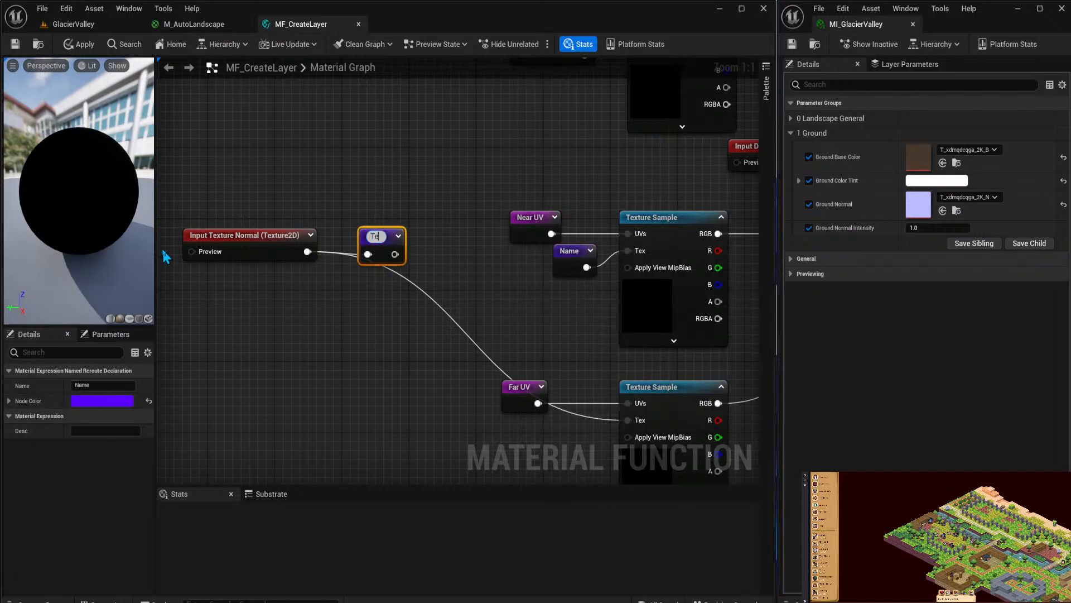
text(xture Normal)
key(Return)
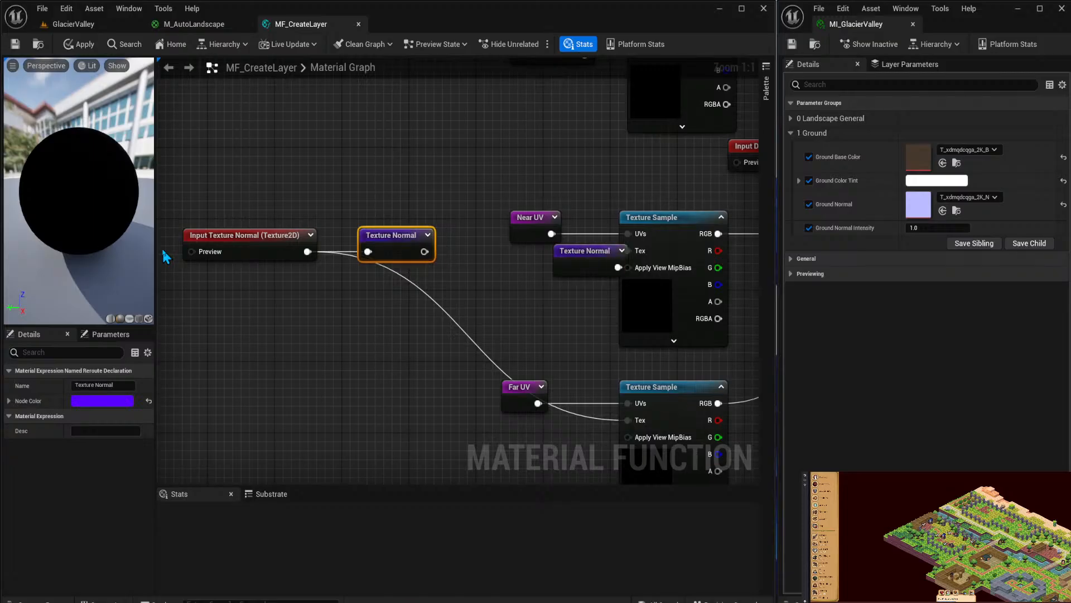
drag(583, 251, 519, 253)
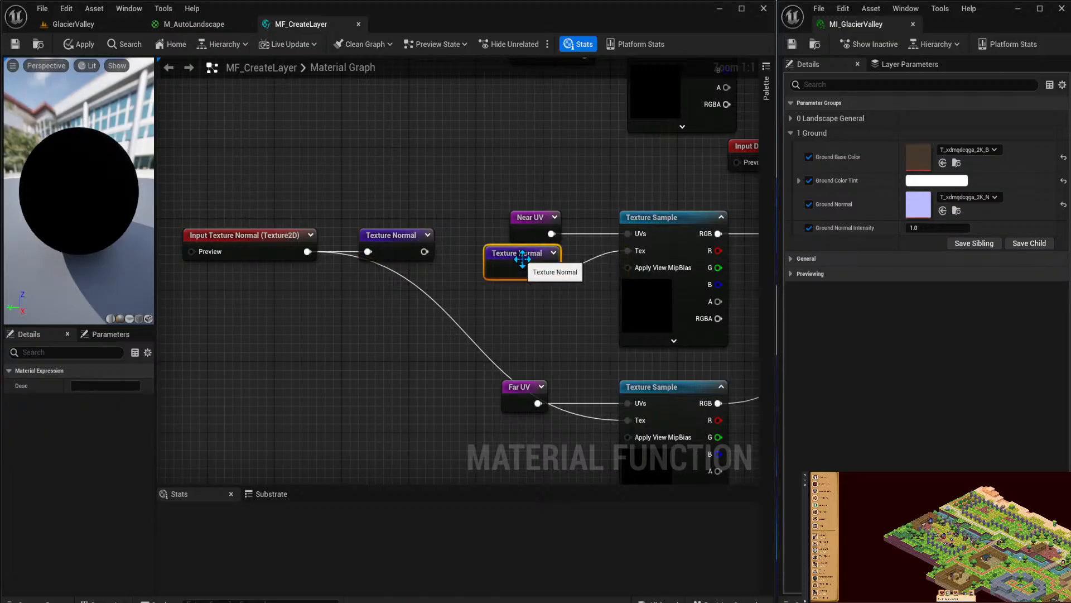
Set the Texture Normal named reroute's node color to the saved magenta, hex sRGB E600FFFF.
click(385, 236)
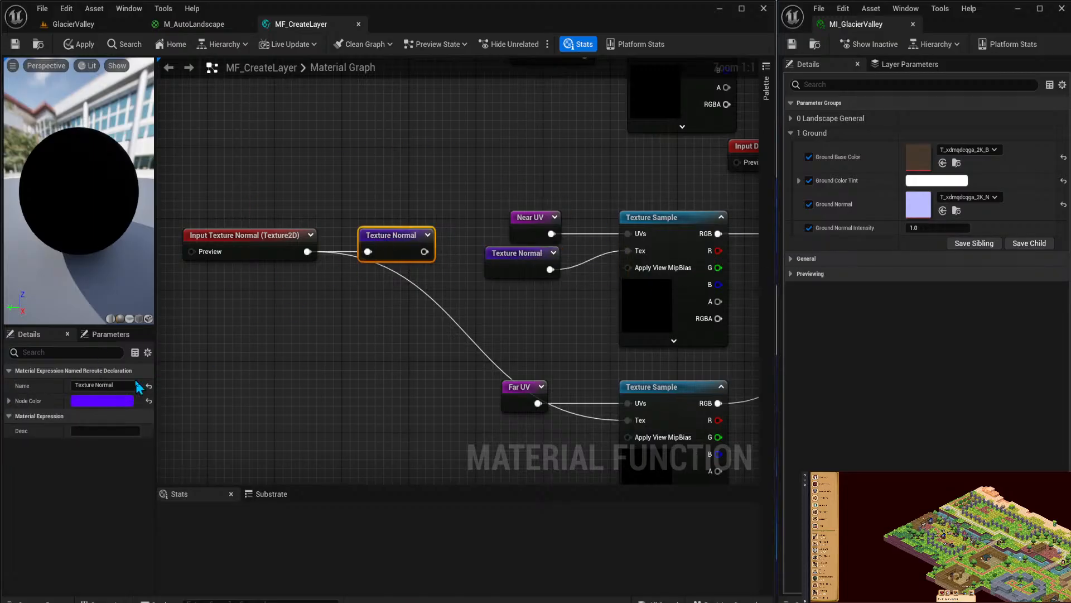
click(106, 400)
click(198, 347)
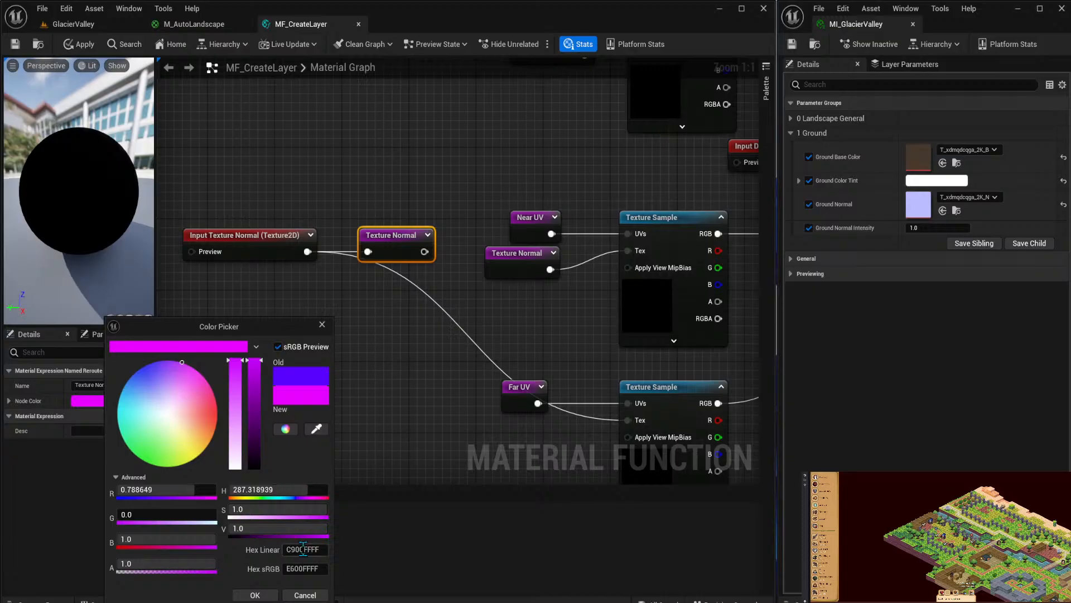
click(255, 596)
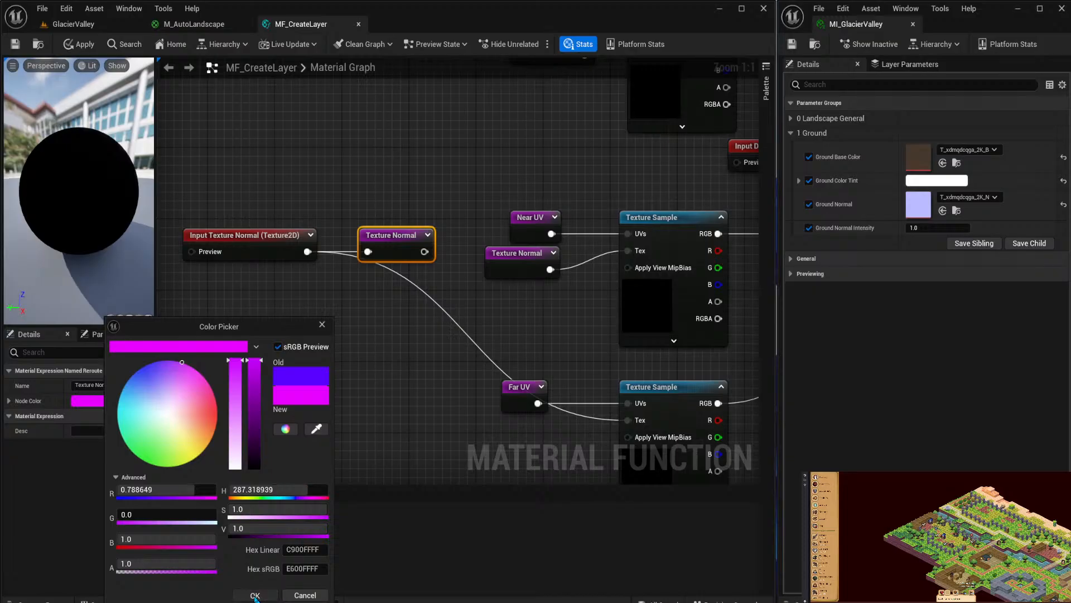
Disconnect the normal's second Texture Sample from its Tex input, and select Input Texture Normal together with its Texture Normal declaration.
alt+click(629, 420)
drag(271, 172, 400, 269)
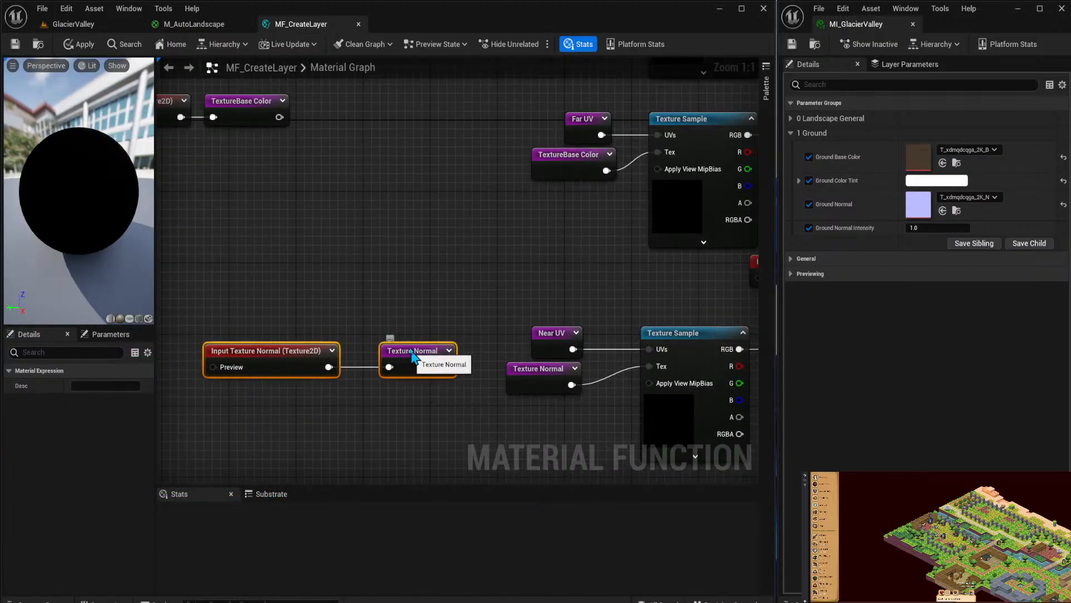
Move the Input Texture Normal pair below the base color input pair and connect a duplicate Texture Normal reroute to the Far UV normal sample's Tex.
drag(414, 355, 244, 161)
click(244, 162)
right_drag(485, 349, 446, 196)
click(508, 213)
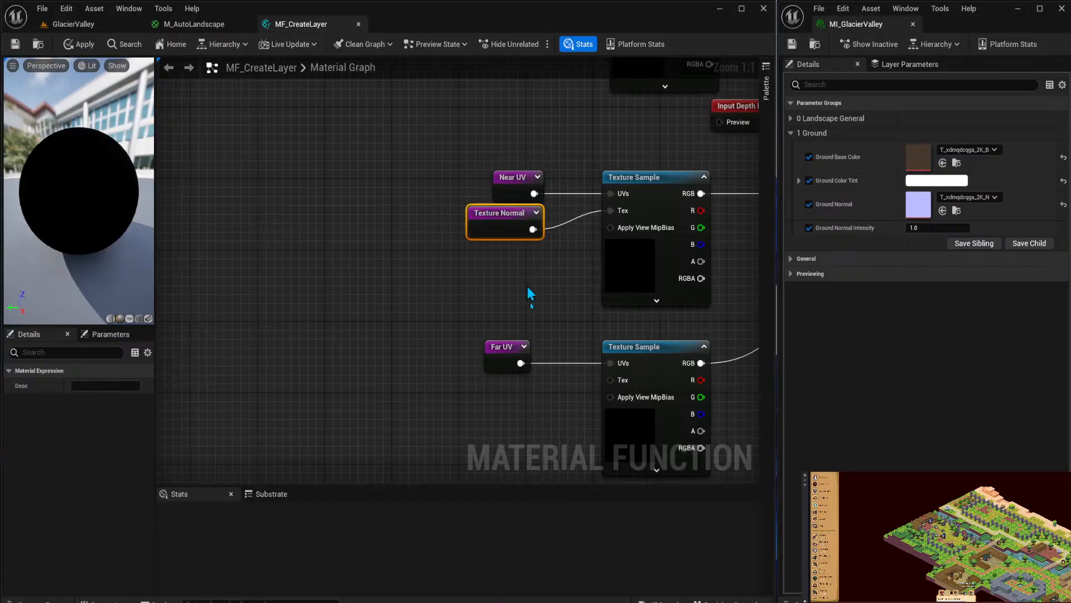
right_drag(529, 377, 499, 264)
key(ctrl+d)
drag(524, 313, 581, 267)
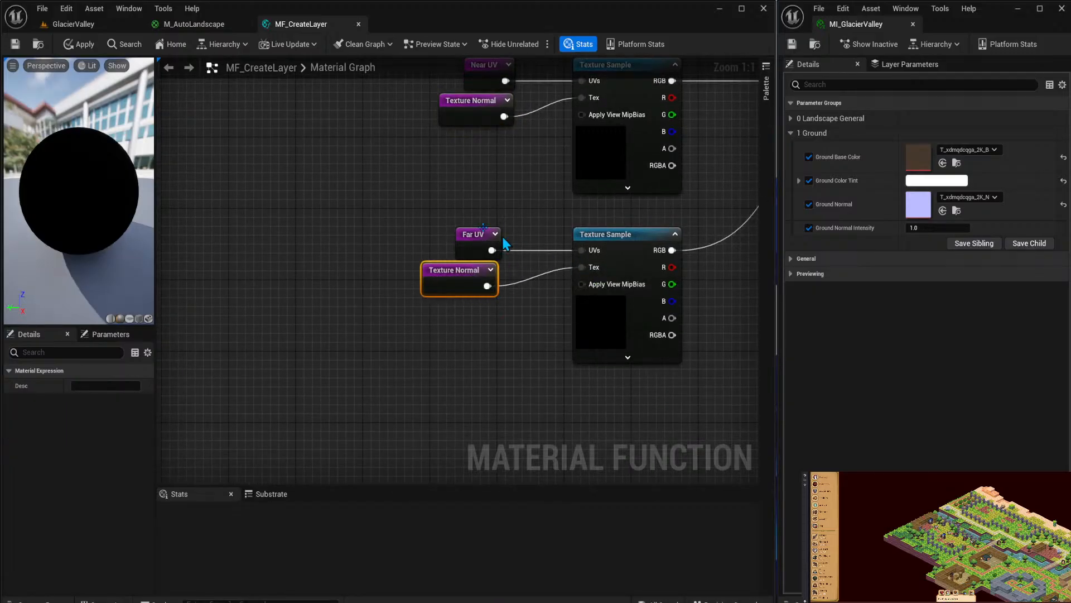
Move the lower Far UV and Texture Normal reroutes together closer to their normal Texture Sample.
click(481, 237)
shift+click(473, 265)
drag(475, 235, 507, 235)
click(403, 177)
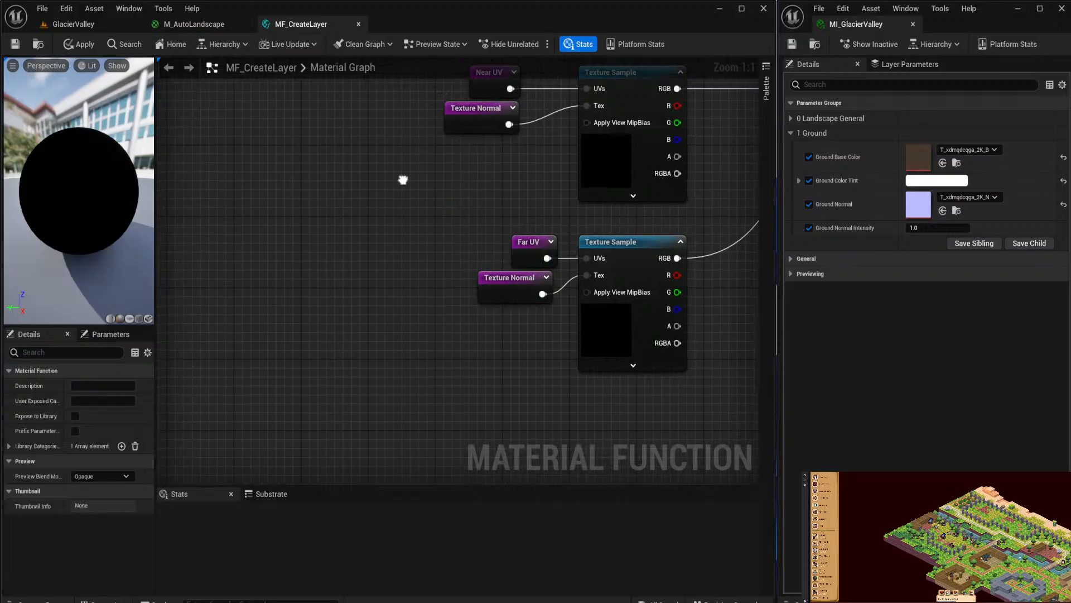
Group the texture base color and texture normal inputs with their reroutes in a comment titled "Textures".
right_drag(404, 177, 540, 357)
drag(263, 179, 567, 371)
text(cTexture)
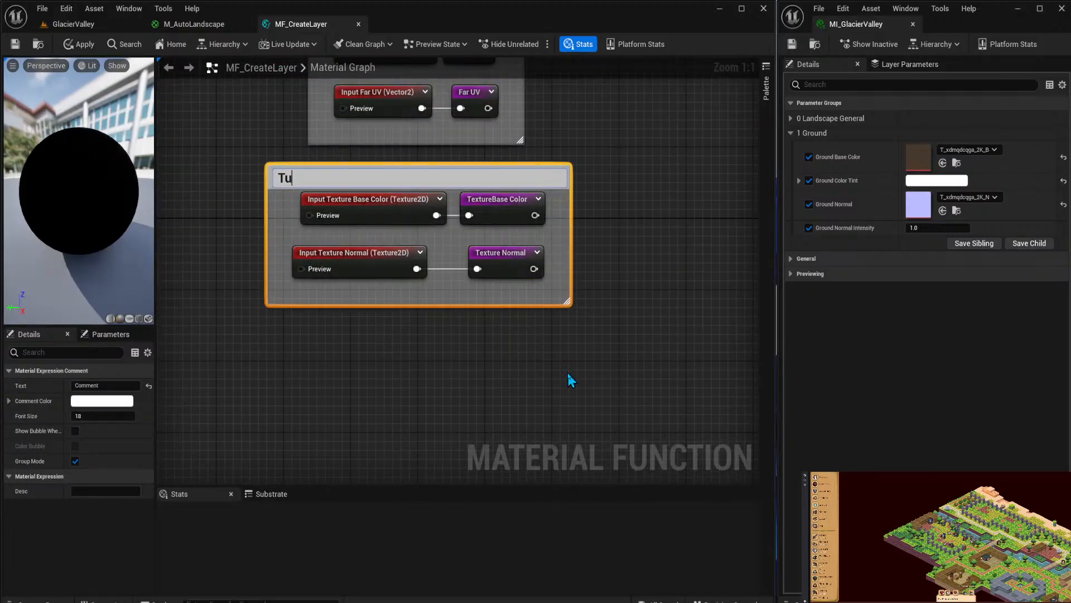
text(s)
key(Return)
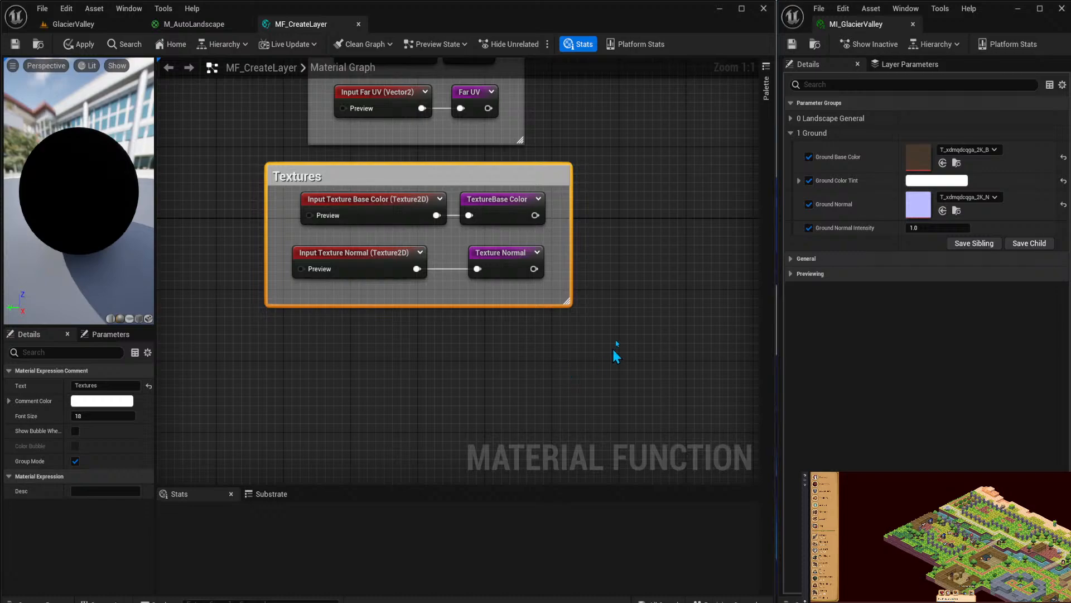
Align the texture normal pair under the base color pair and shrink the Textures comment's height to fit.
click(303, 266)
shift+click(509, 268)
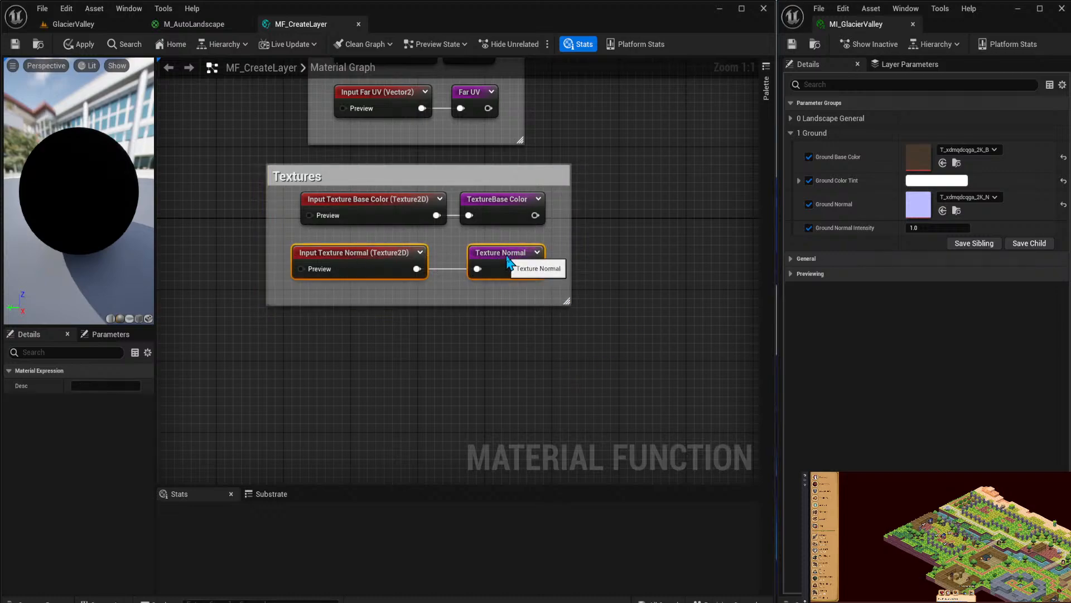
drag(510, 268, 518, 259)
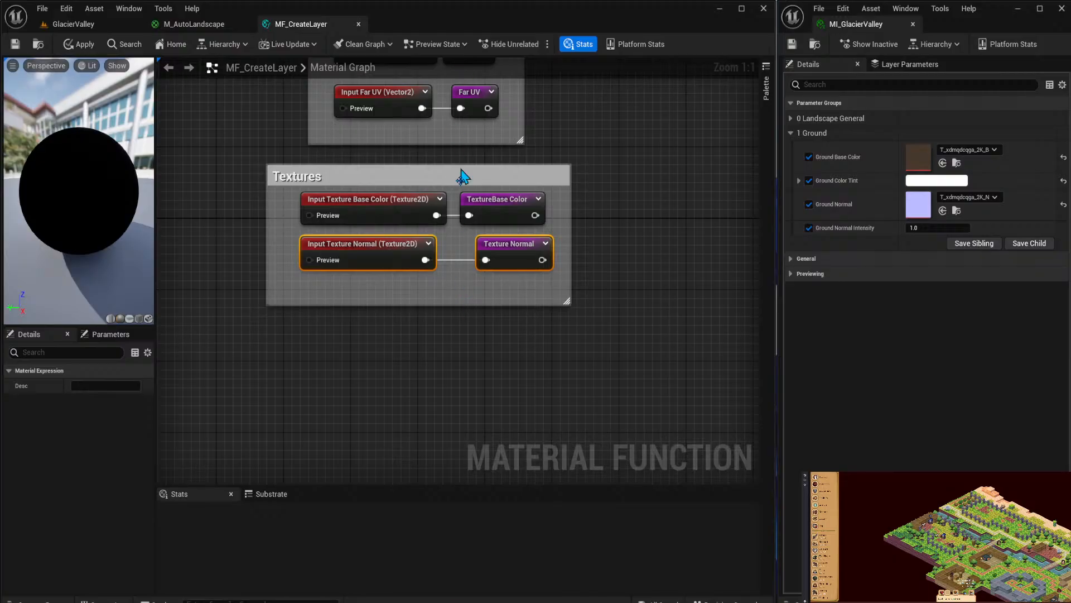
drag(466, 306, 466, 286)
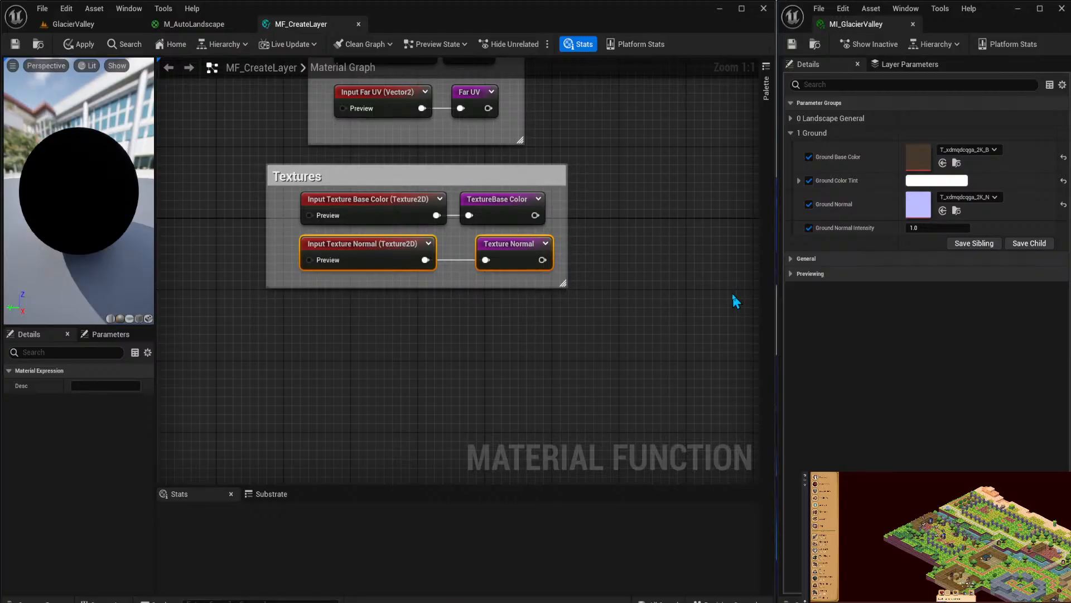
Group the base color samples, Lerp, Color Tint and Multiply in a comment titled "Base Tiling Color", and move the Depth Fade Mask input below it.
right_drag(698, 256, 450, 319)
scroll(552, 176, down, 4)
right_drag(569, 311, 529, 415)
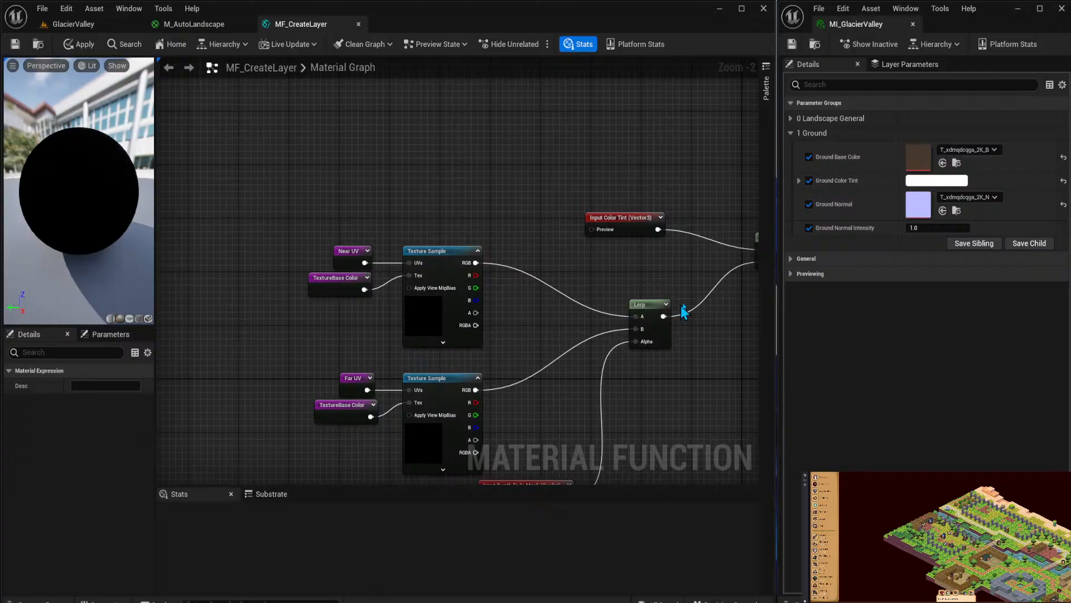
scroll(642, 214, down, 1)
right_drag(641, 211, 601, 69)
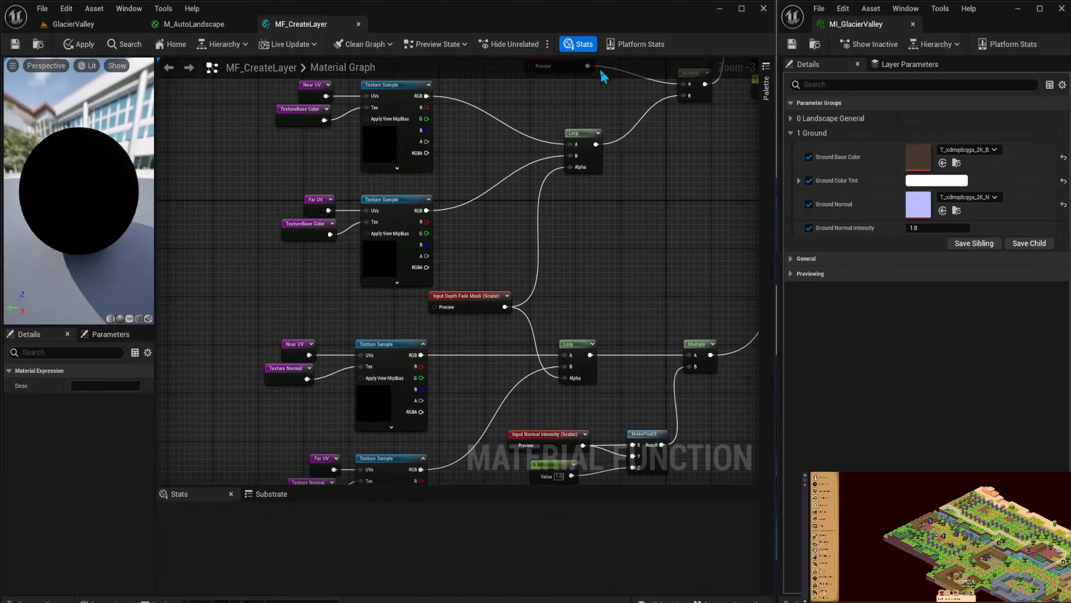
right_drag(593, 133, 615, 275)
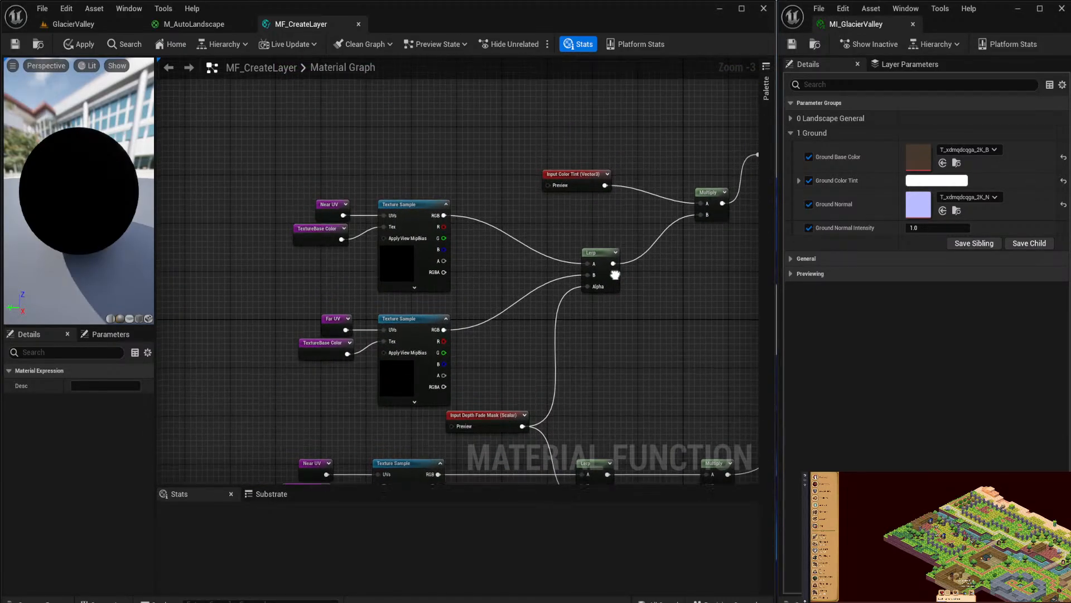
scroll(615, 275, down, 1)
drag(376, 146, 710, 376)
key(c)
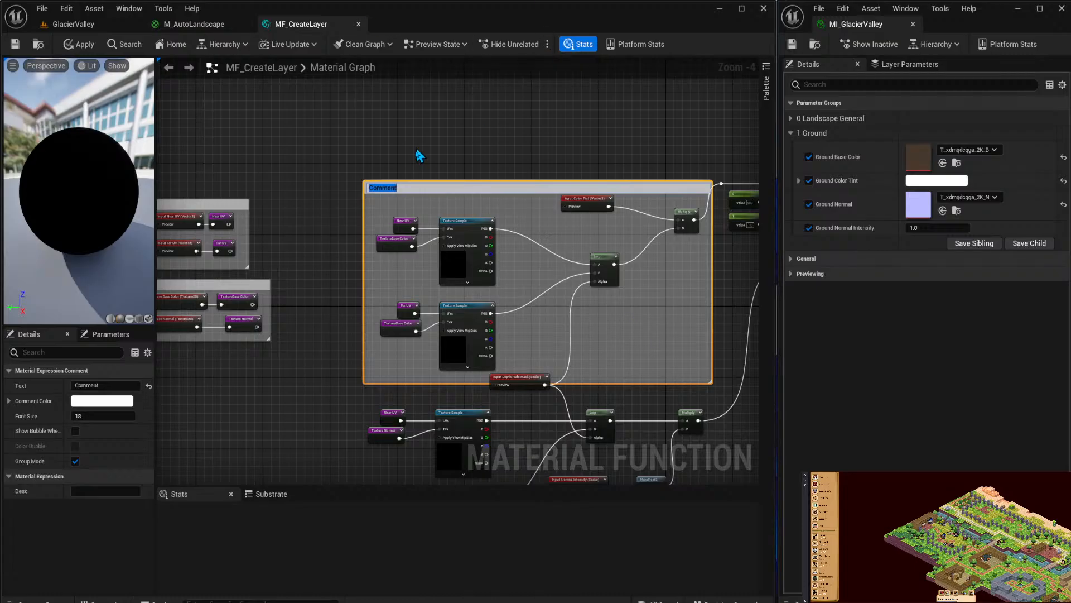
click(407, 190)
double_click(408, 189)
text(Base Thiling Color)
key(Return)
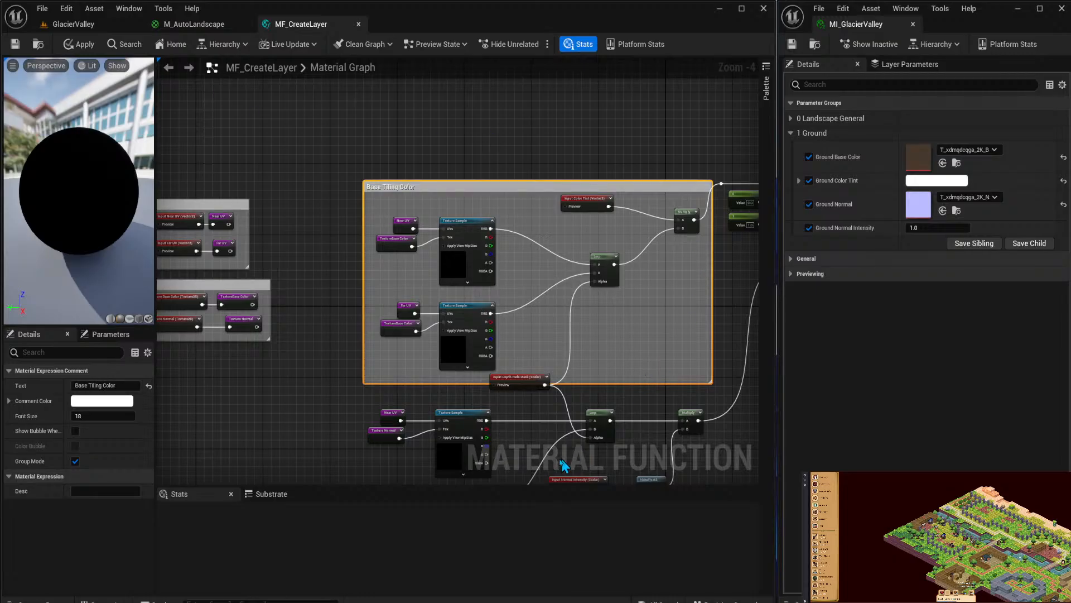
drag(519, 377, 523, 391)
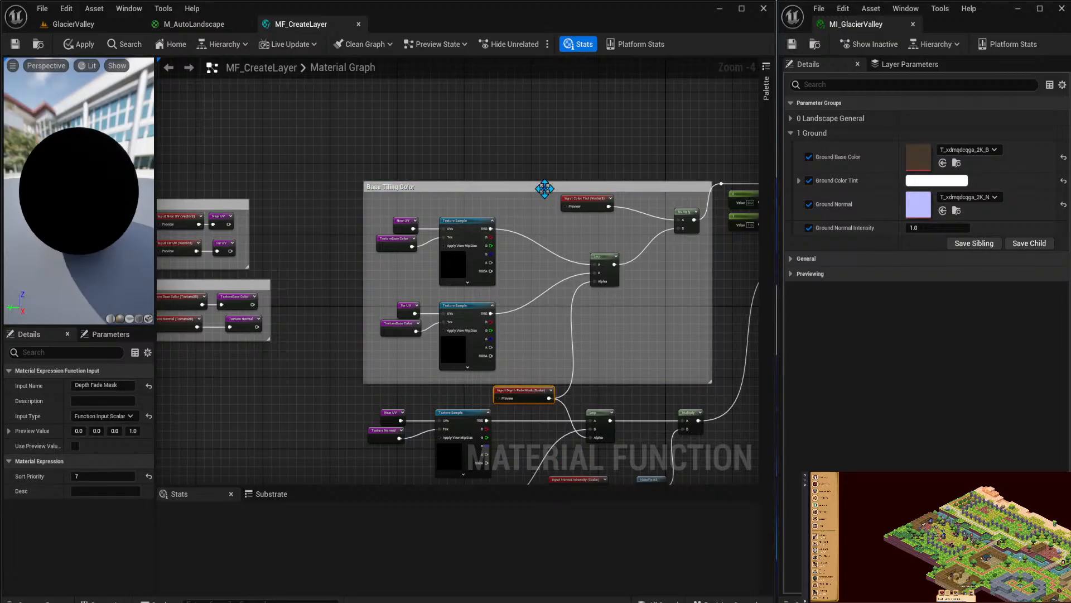
Group the normal sampling and intensity nodes in a comment titled "Normal Tiling Color" and move it down clear of the Depth Fade Mask input.
right_drag(600, 282, 605, 145)
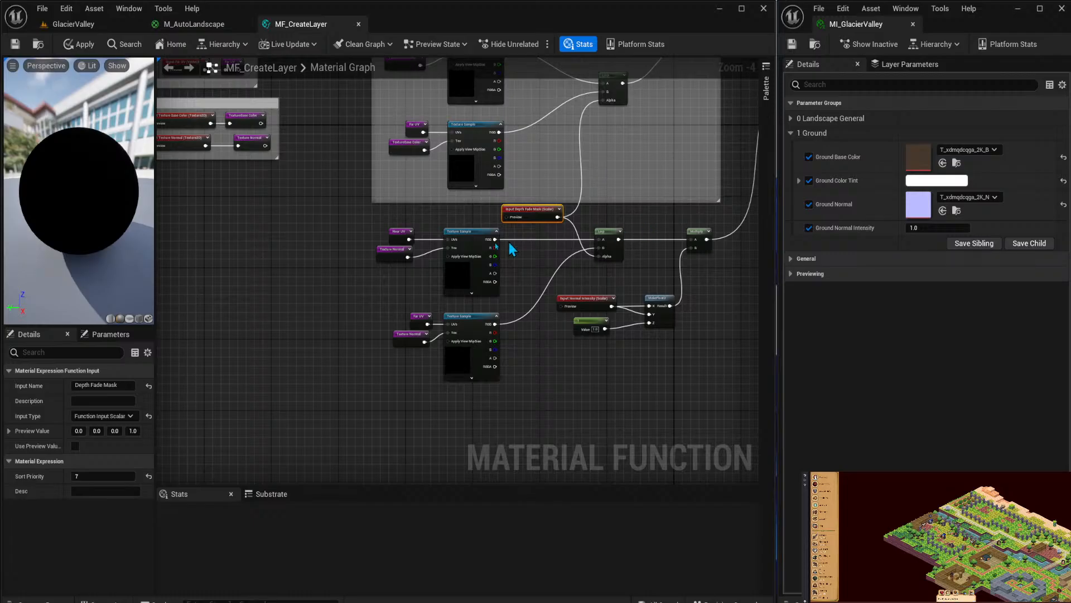
drag(365, 226, 700, 378)
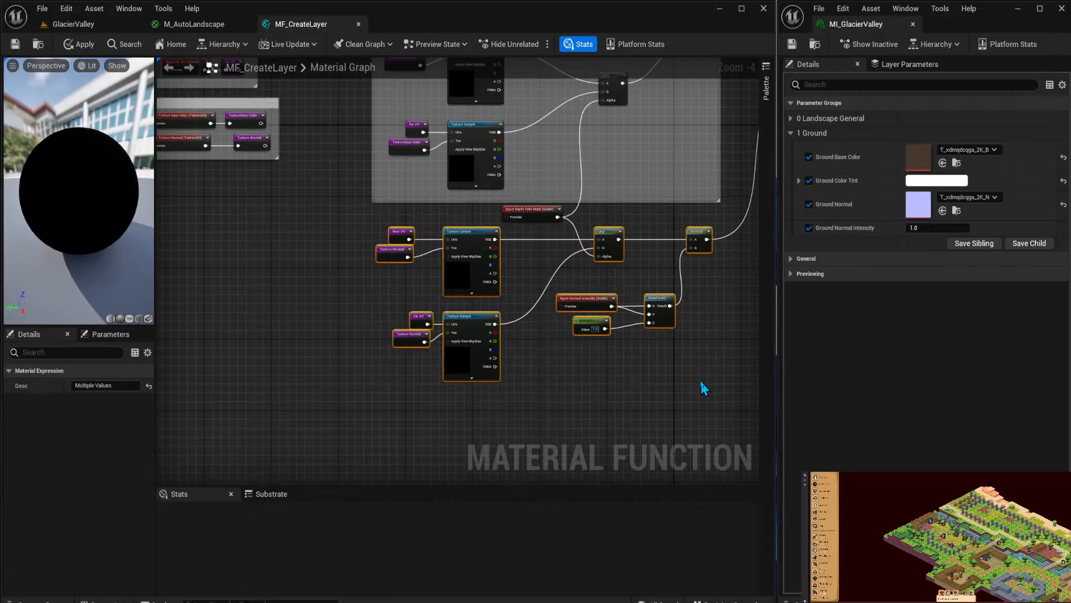
text(cNormal)
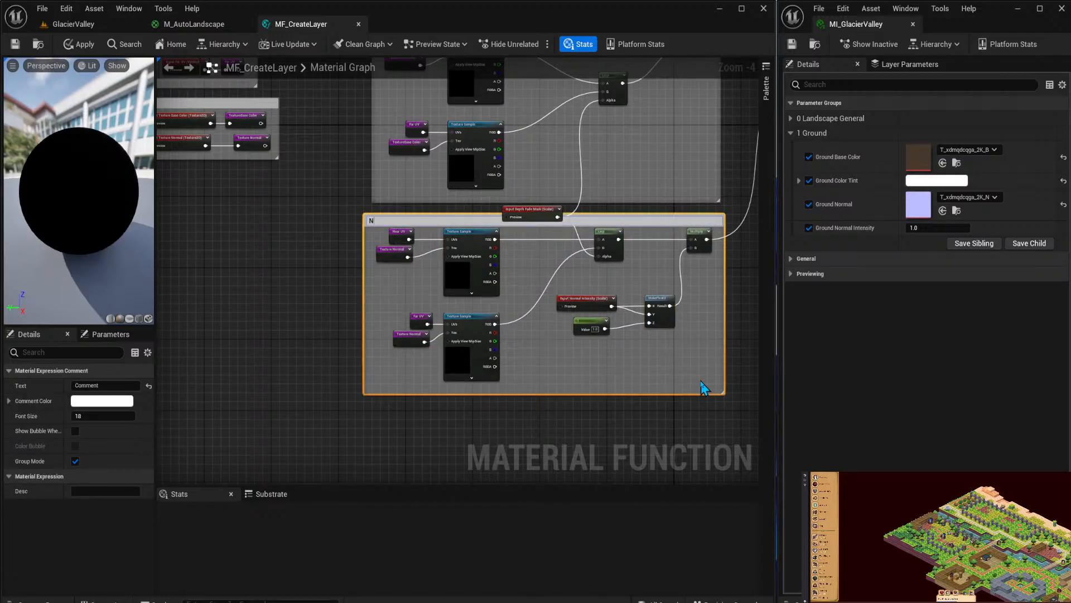
text( Tiling Color)
key(Return)
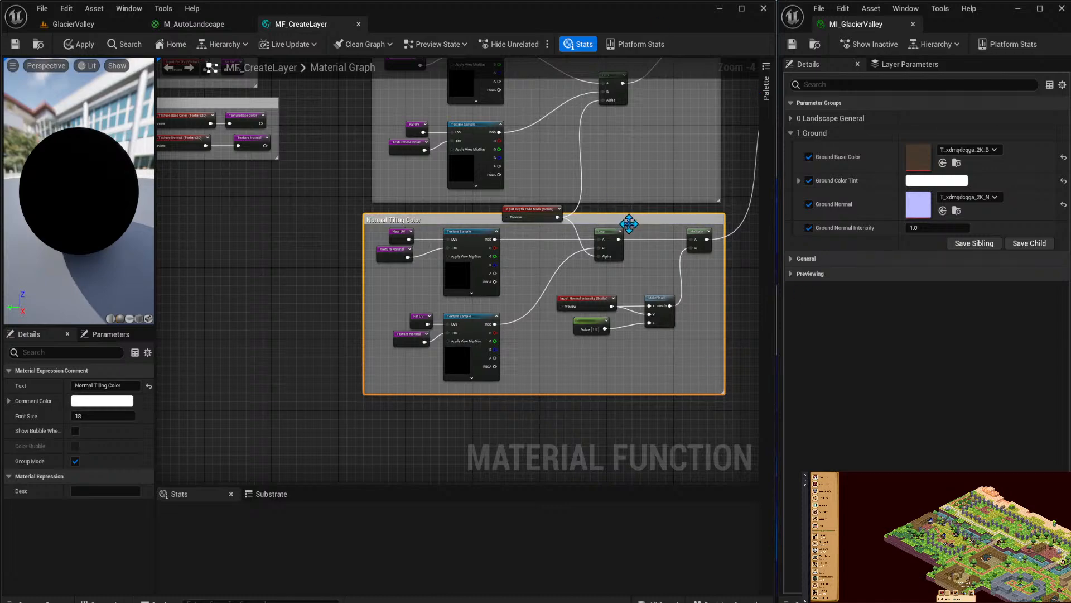
drag(630, 221, 628, 242)
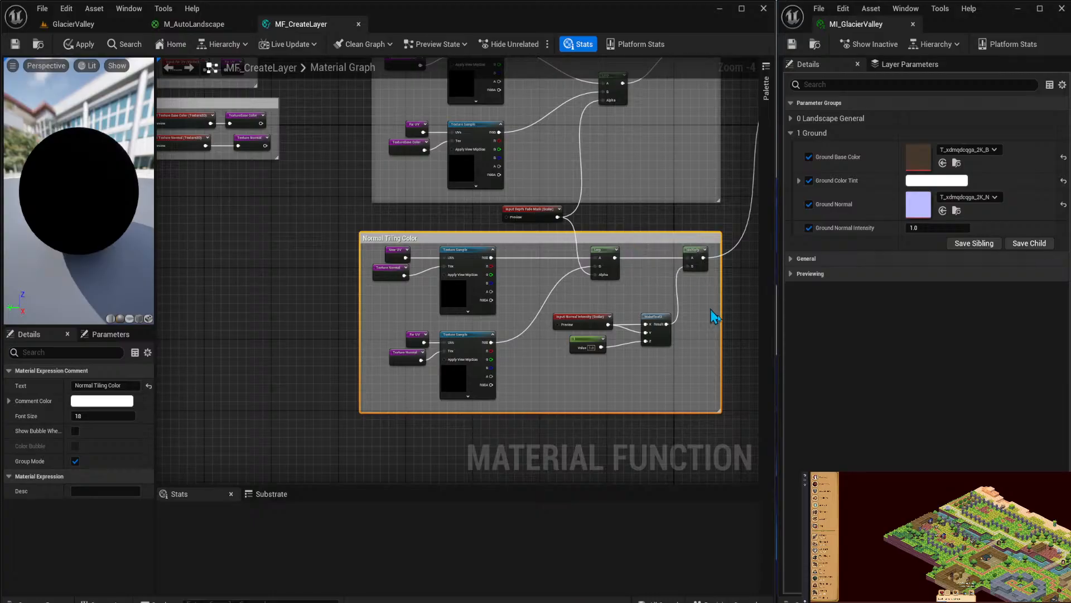
Move the function output node up beside MakeMaterialAttributes, level with its output pin.
right_drag(752, 338, 576, 393)
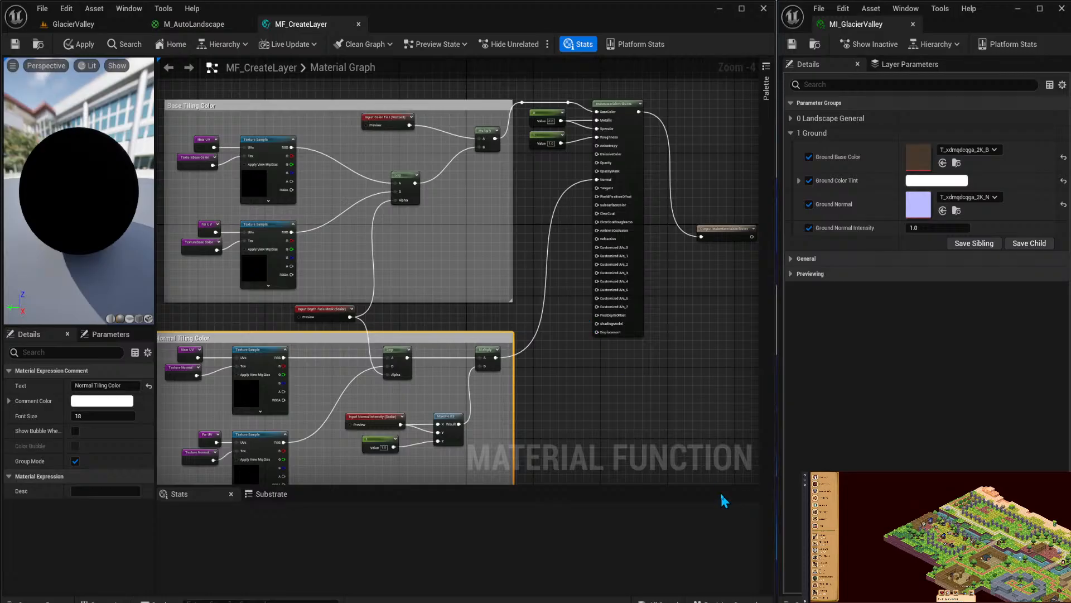
right_drag(593, 370, 570, 462)
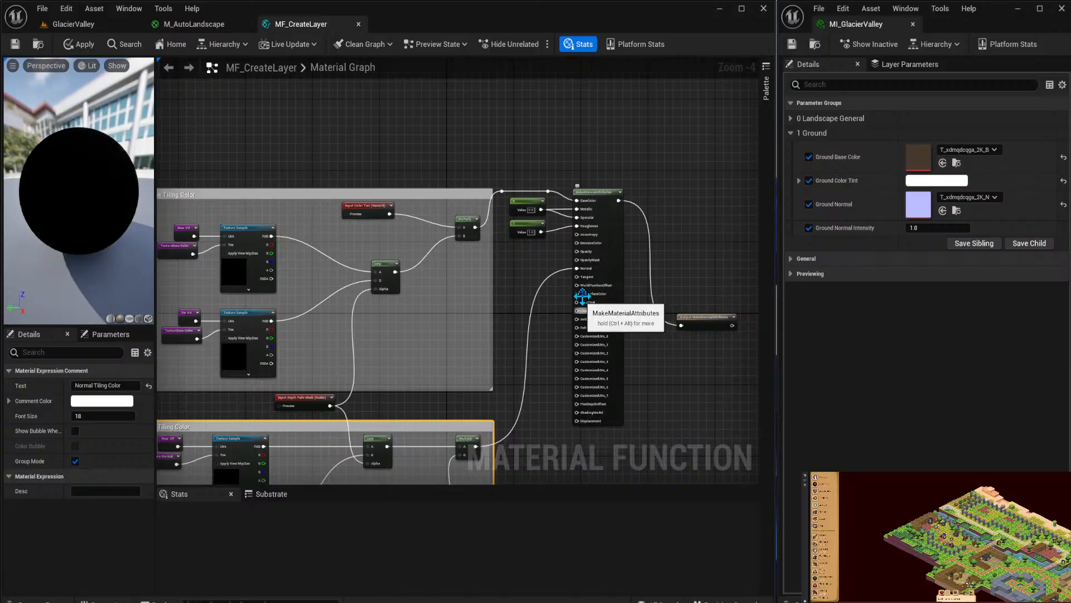
scroll(599, 222, up, 2)
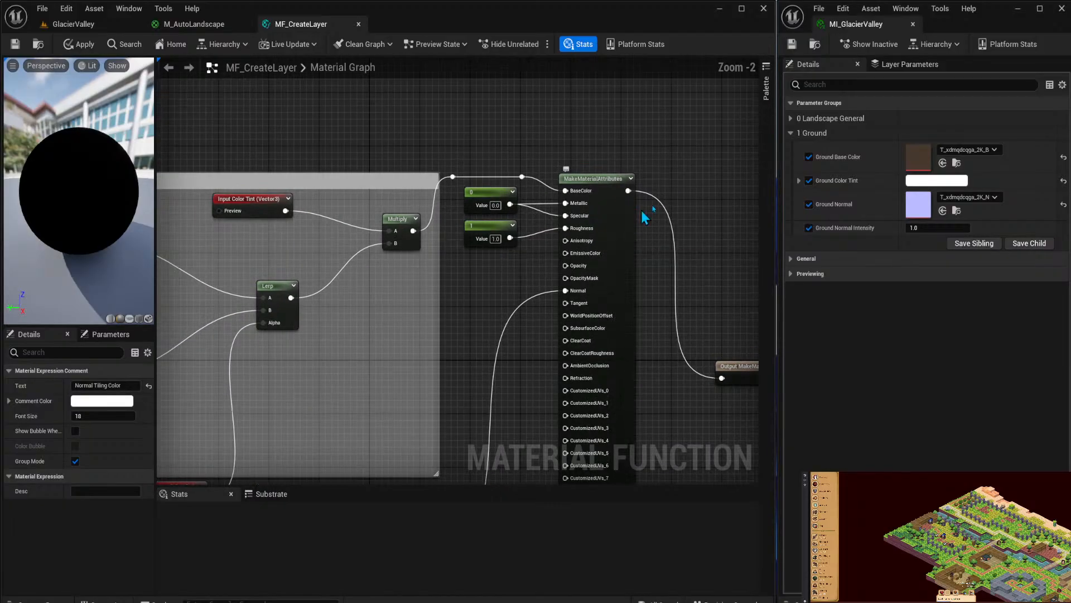
drag(748, 366, 704, 184)
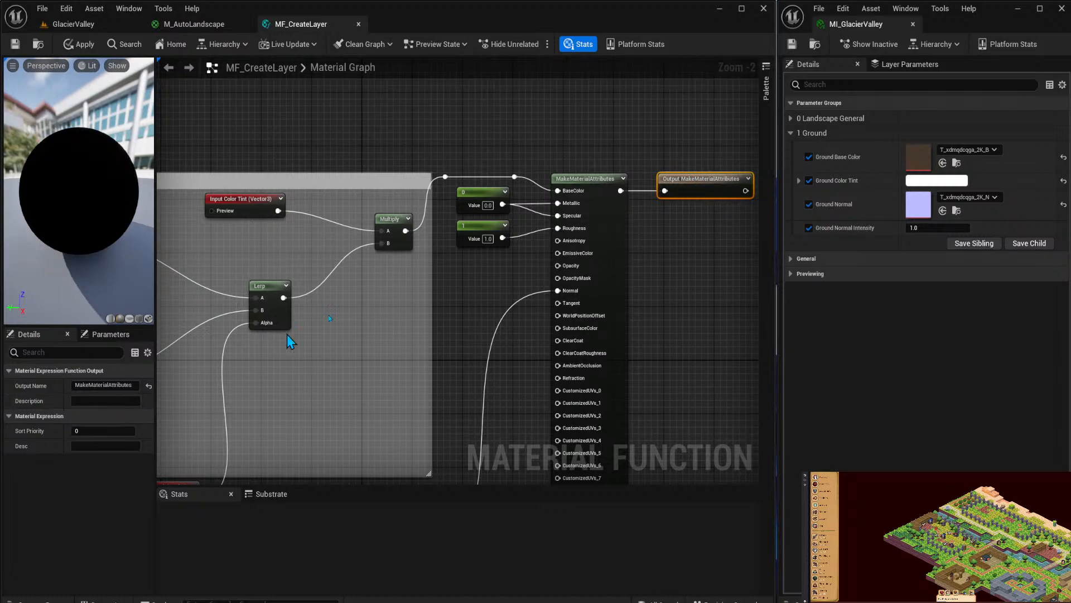
Rename the function output to "Landscape Layer Material".
click(114, 384)
double_click(114, 384)
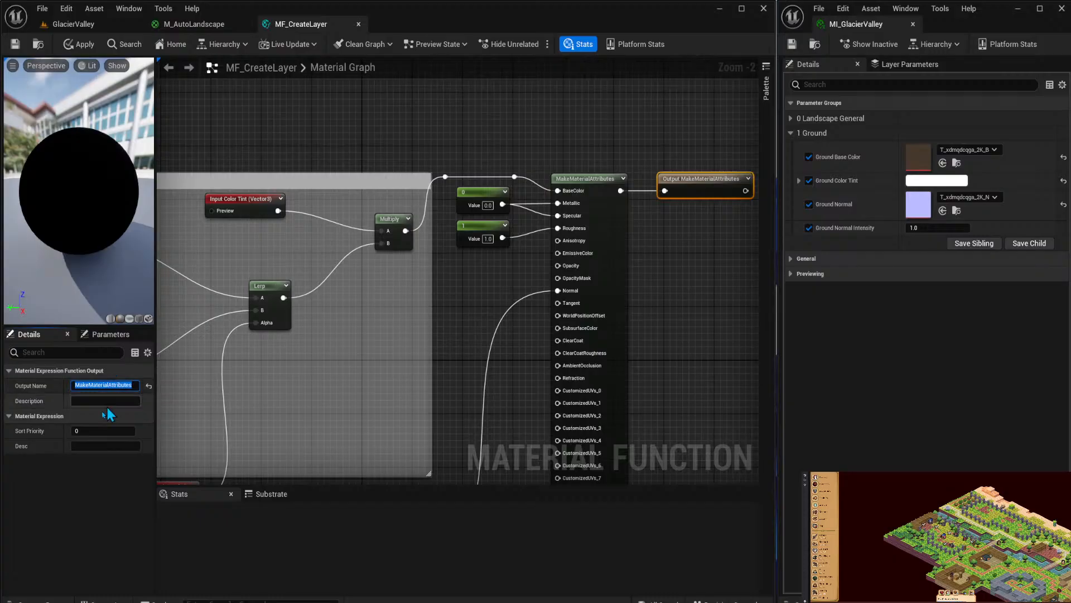
text(Land)
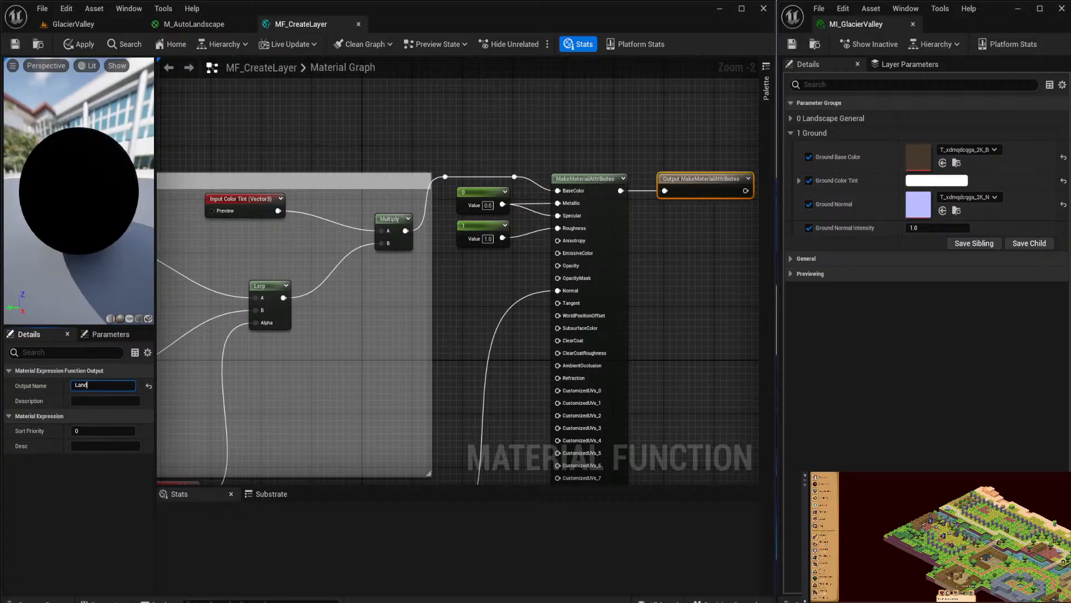
text(scape Layer)
key(Return)
click(117, 385)
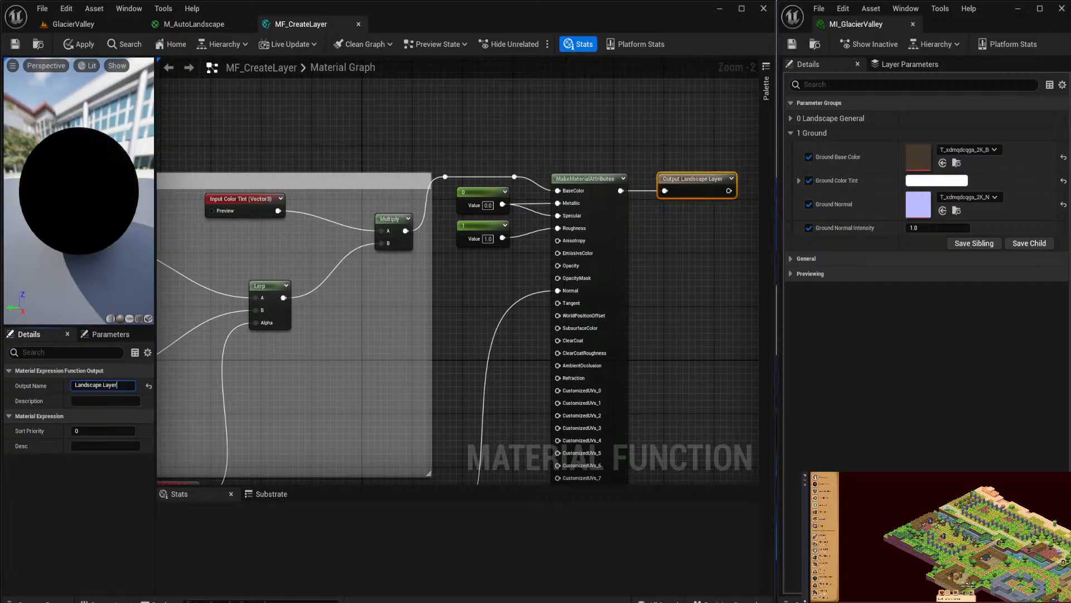
text(Material)
key(Return)
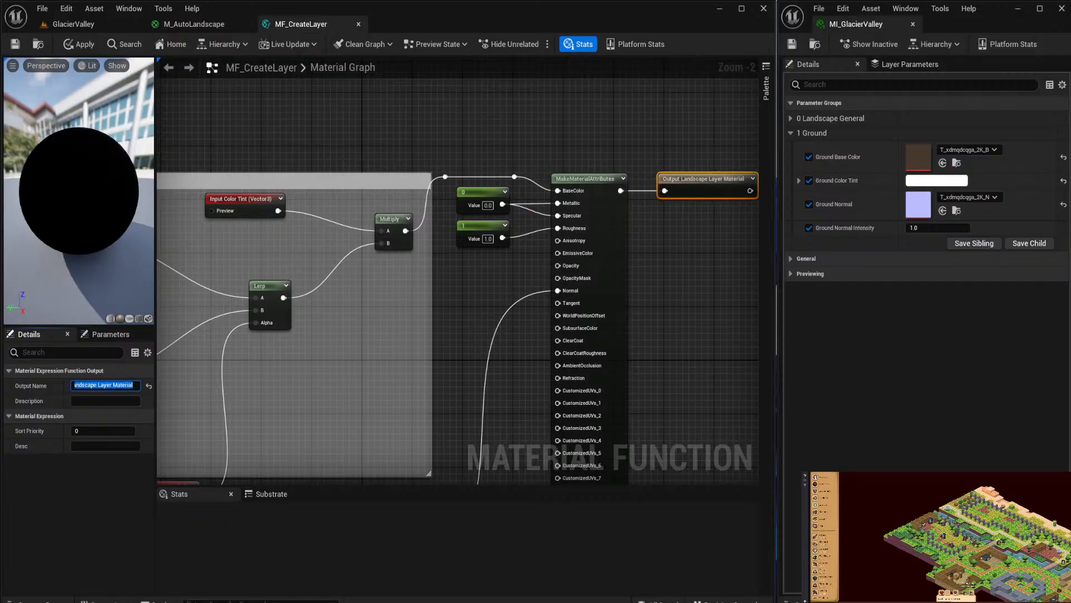
Move the Normal Tiling Color comment so its left edge aligns with the Base Tiling Color comment.
right_drag(655, 402, 753, 377)
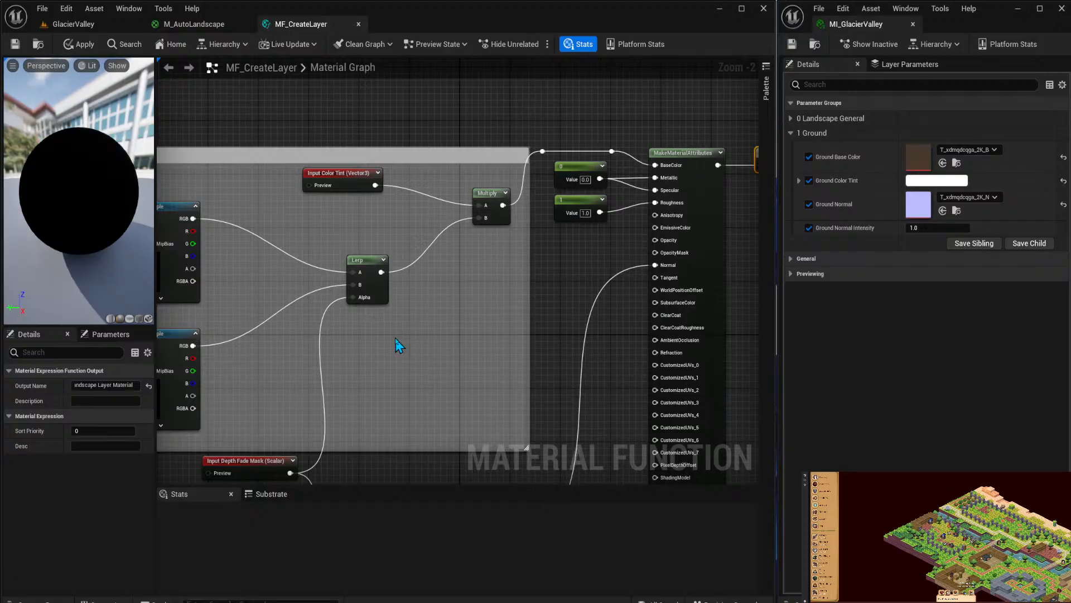
right_drag(471, 375, 648, 296)
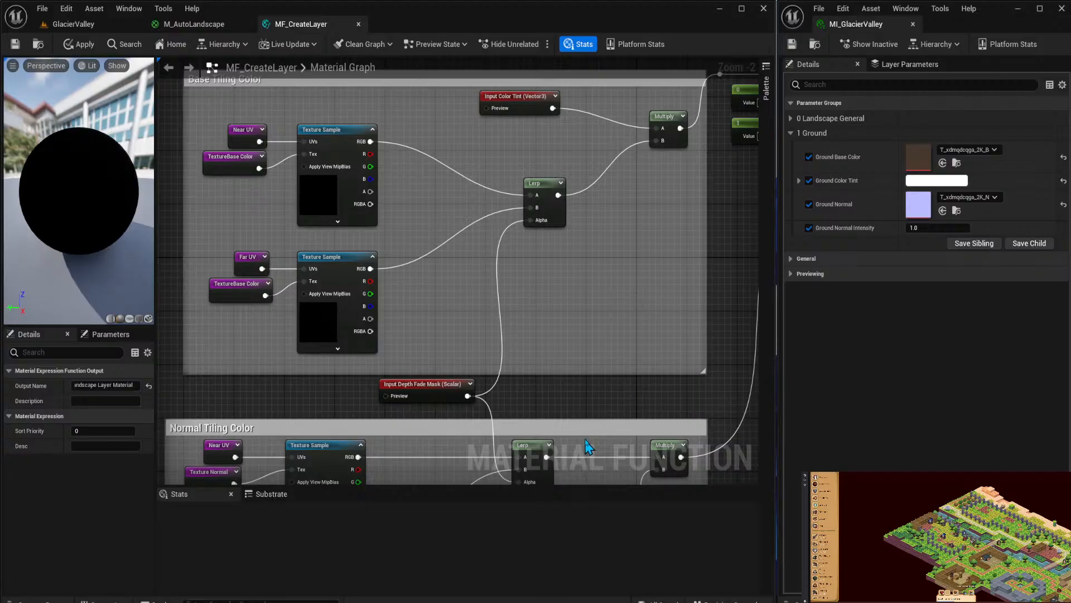
drag(588, 431, 607, 426)
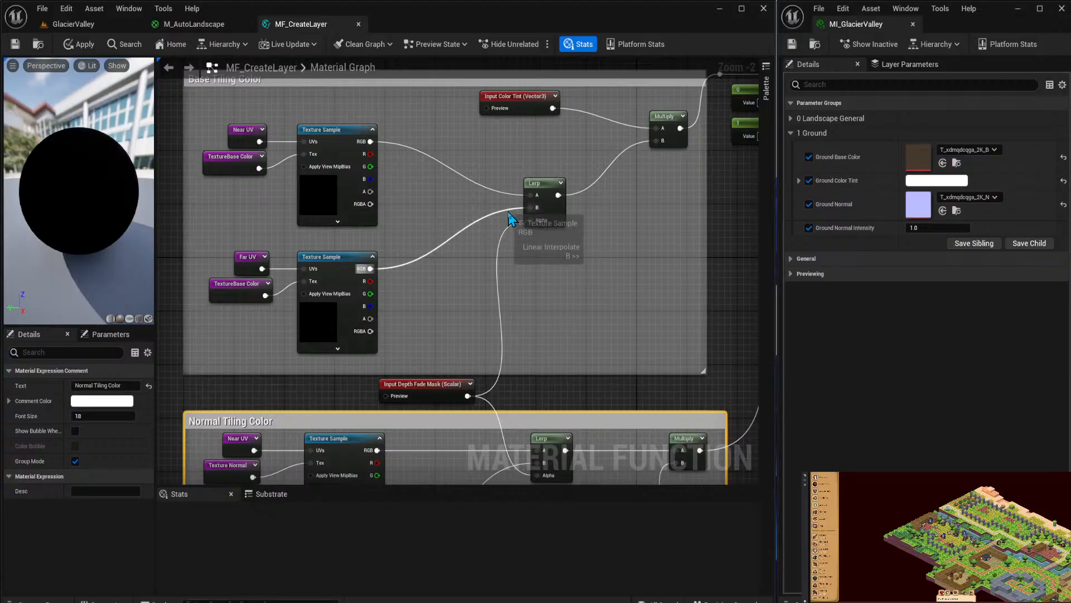
right_drag(527, 255, 633, 294)
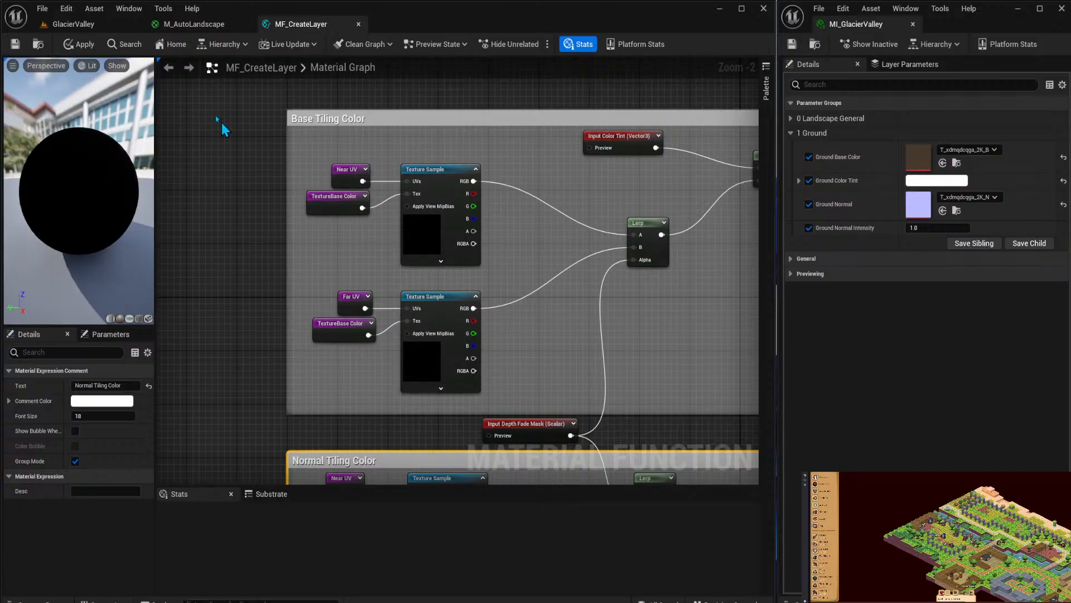
Switch to the GlacierValley level and open Quixel Bridge, choosing to stay there instead of visiting Fab.
click(76, 24)
key(ctrl+space)
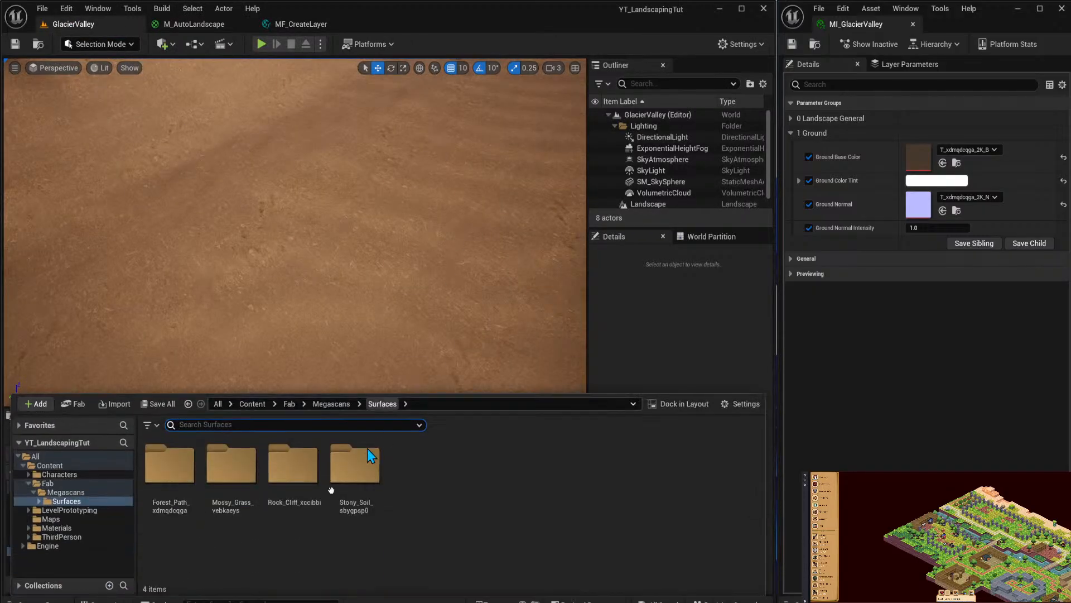
click(253, 241)
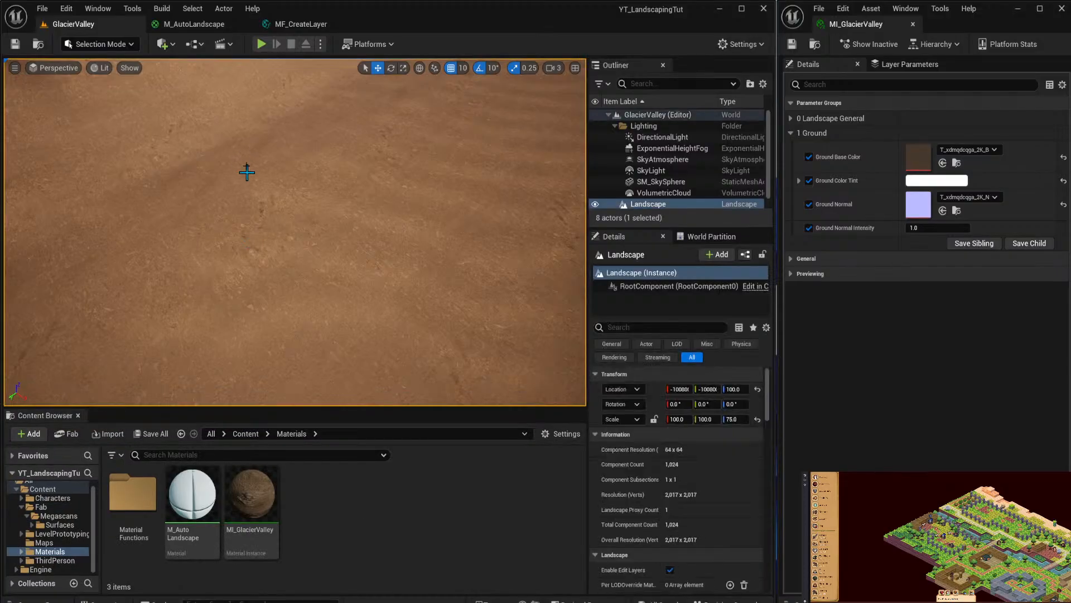
click(99, 8)
click(130, 350)
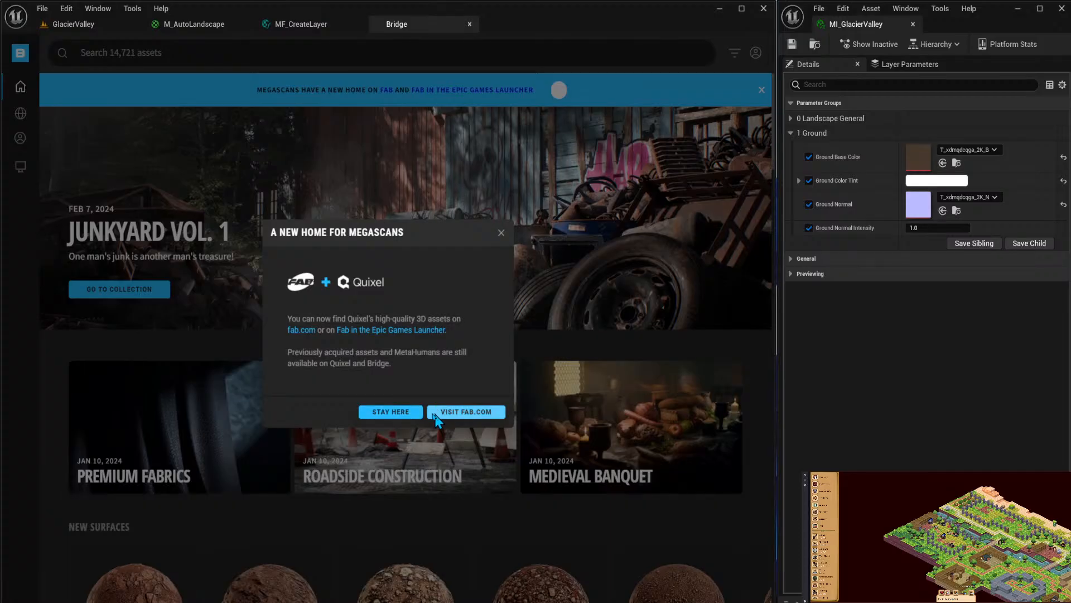
click(405, 413)
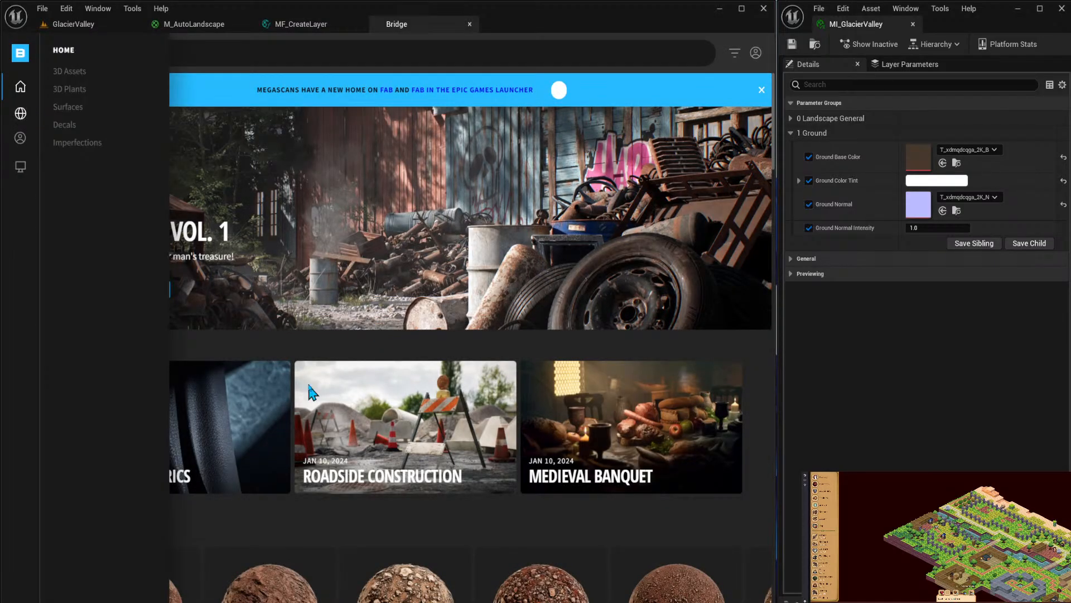
Browse the Bridge home page and open the Surfaces category.
scroll(370, 421, down, 5)
scroll(150, 316, down, 5)
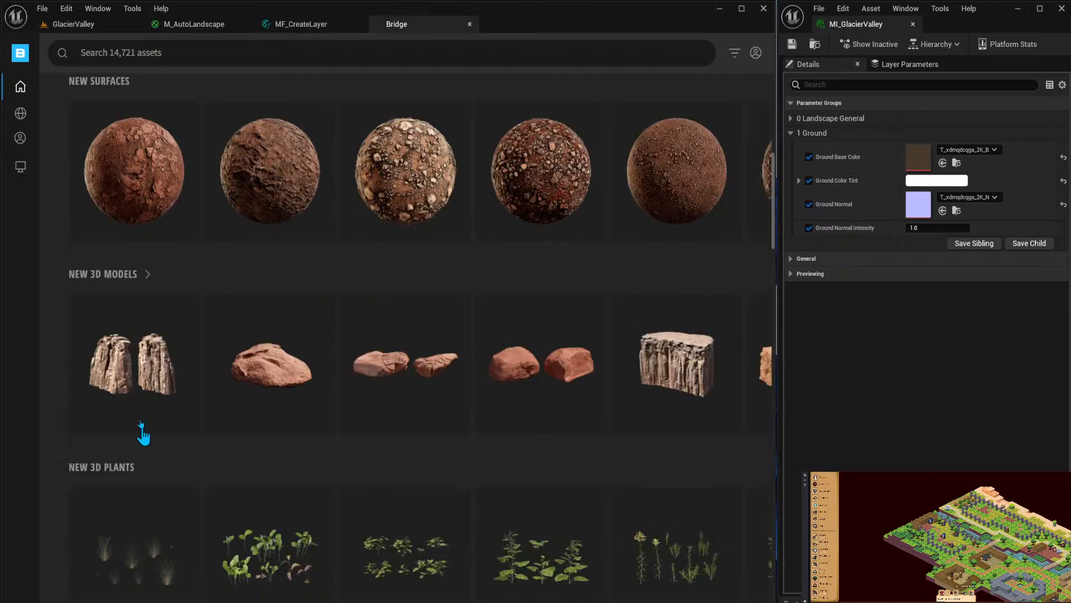
scroll(302, 348, up, 10)
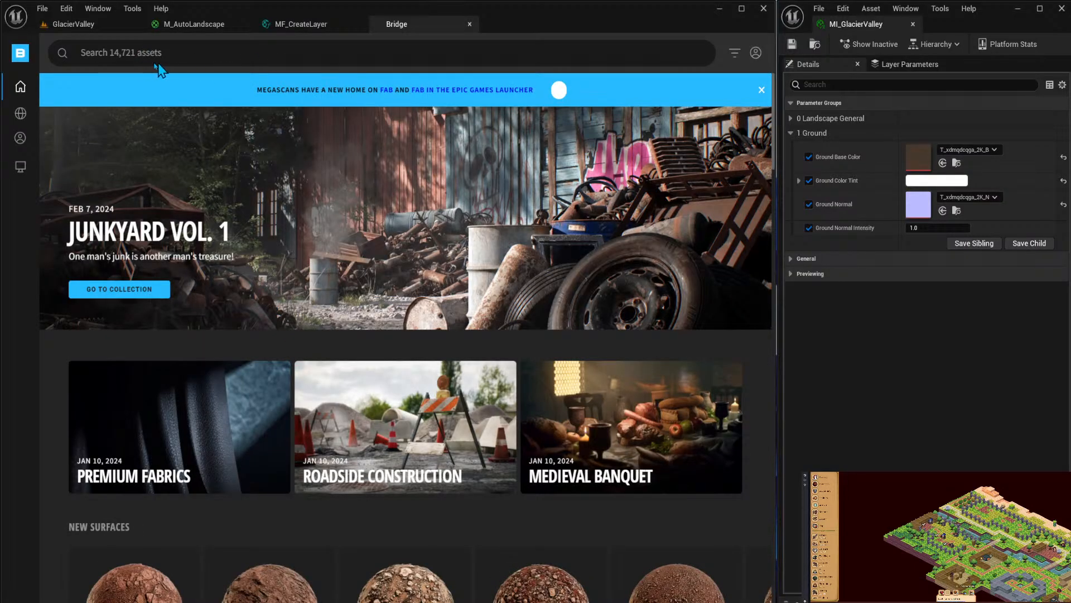
mouse_move(22, 114)
click(79, 107)
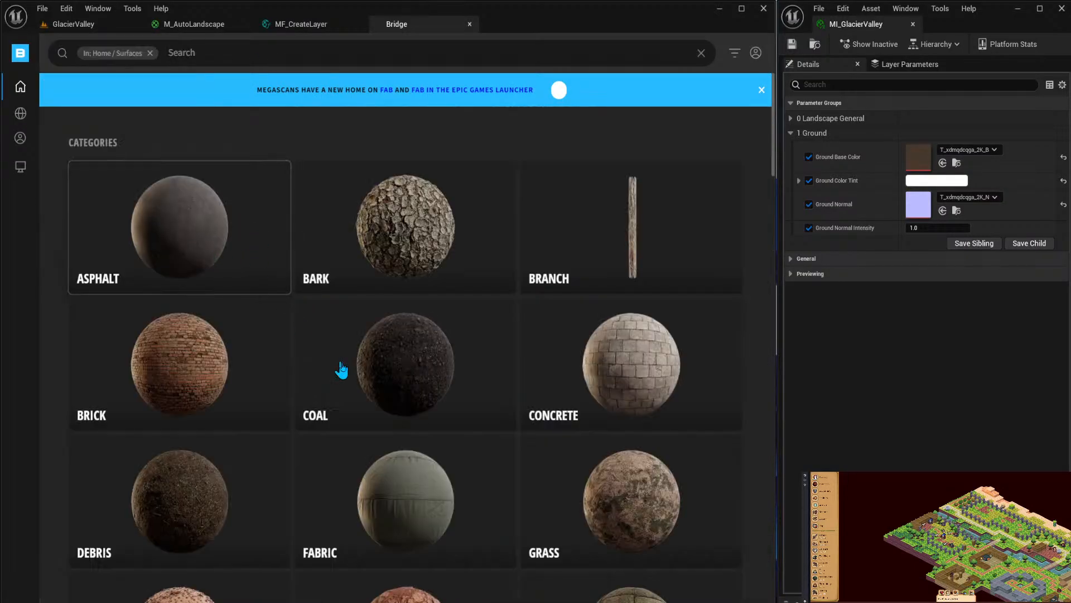
View the details of several Coal surfaces in Bridge, including Coal Ash and Charred Bricks, and close Bridge.
click(406, 363)
scroll(441, 390, down, 2)
click(412, 365)
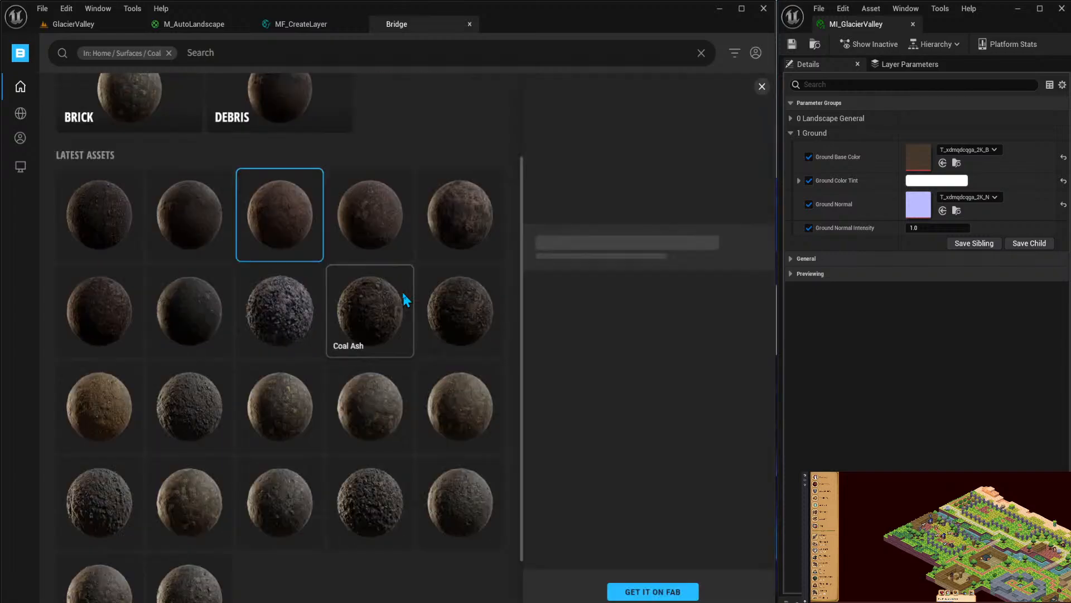
click(406, 299)
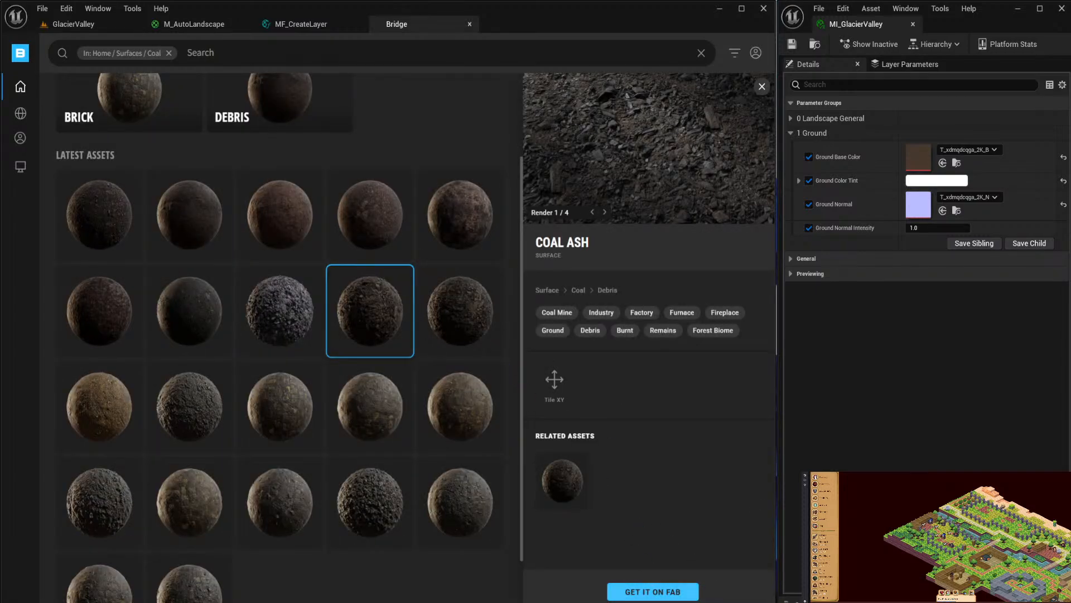
click(455, 422)
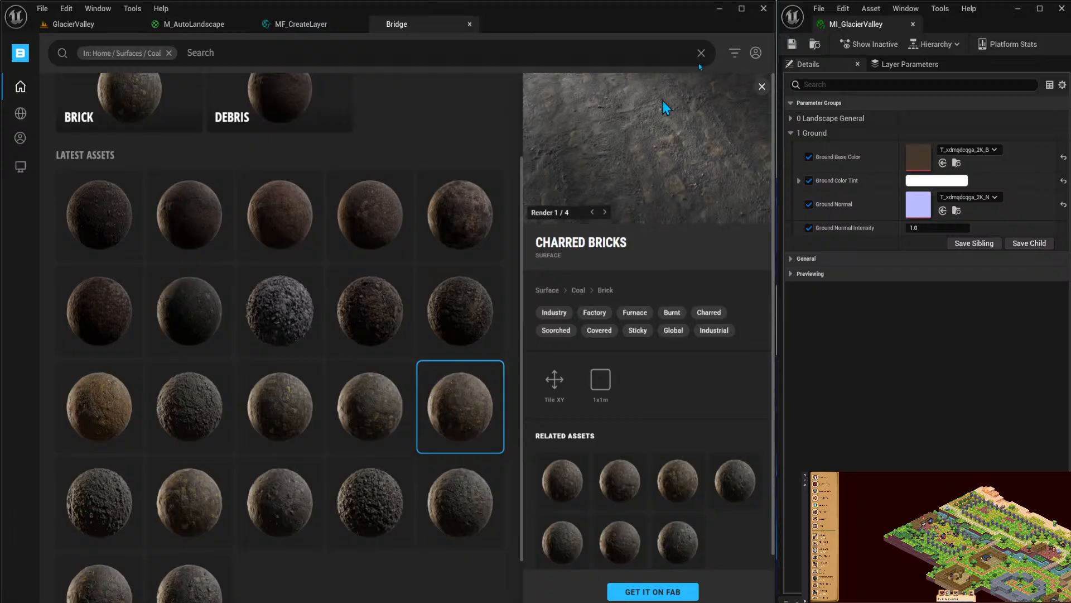
click(756, 54)
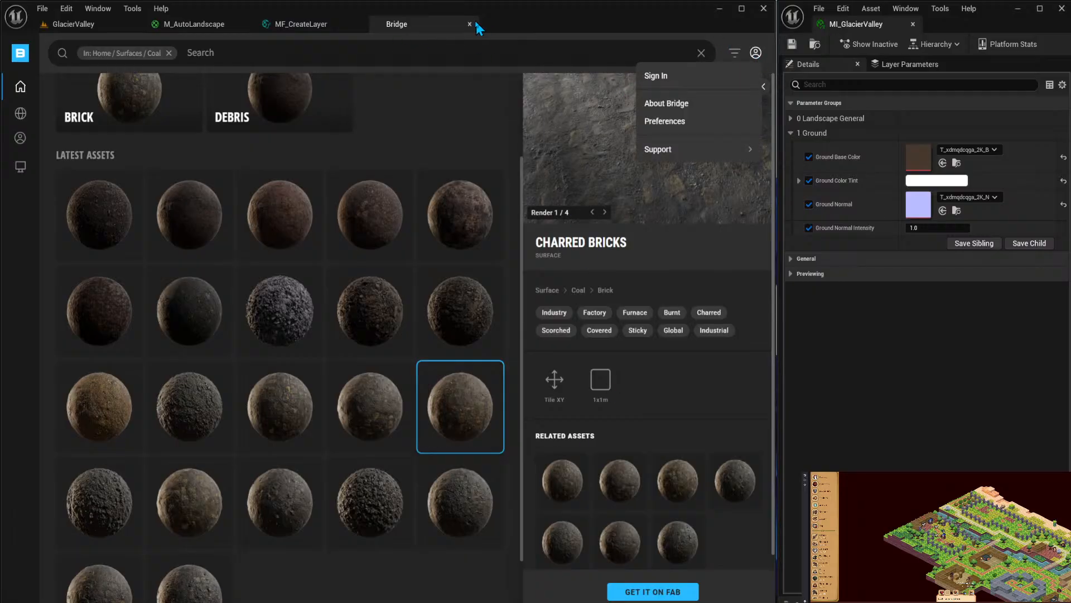
click(469, 24)
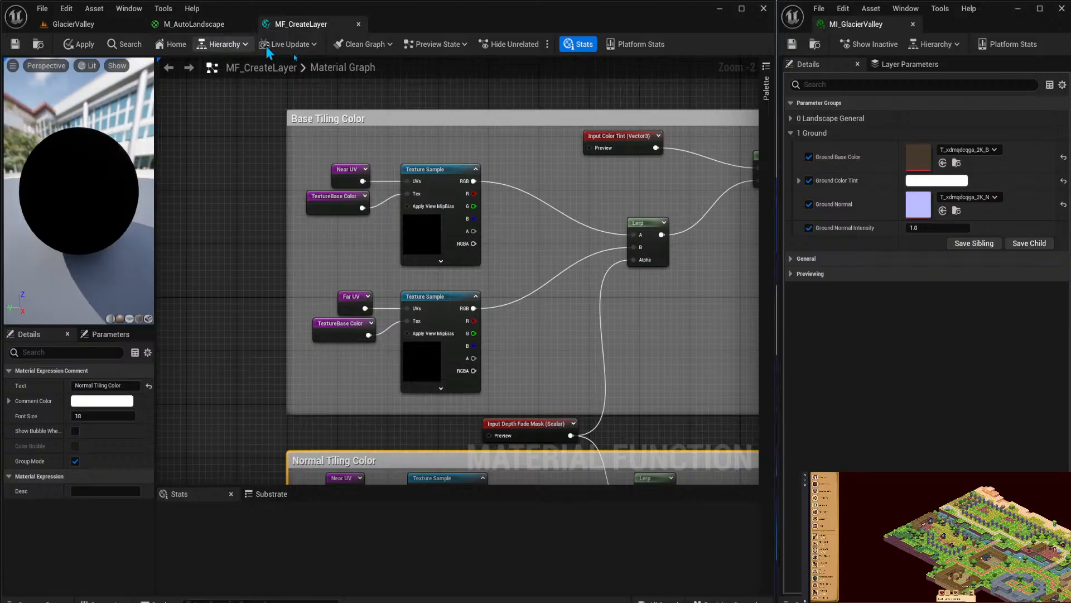
In M_AutoLandscape, duplicate the MF_CreateLayer node and all its input nodes into the empty area beyond Final Output.
click(194, 24)
right_drag(548, 244, 450, 169)
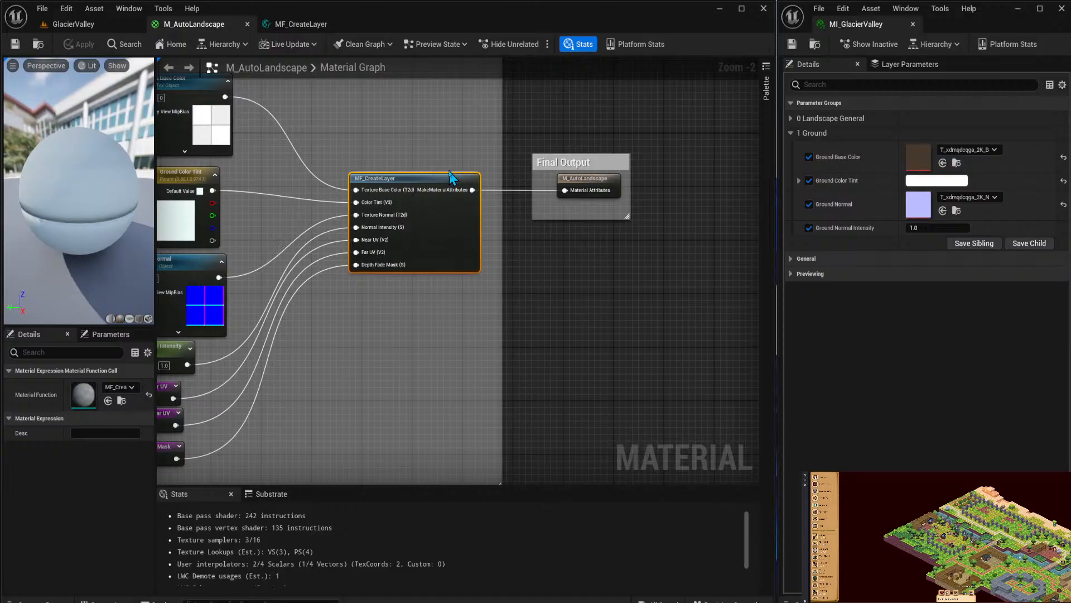
right_drag(462, 151, 562, 147)
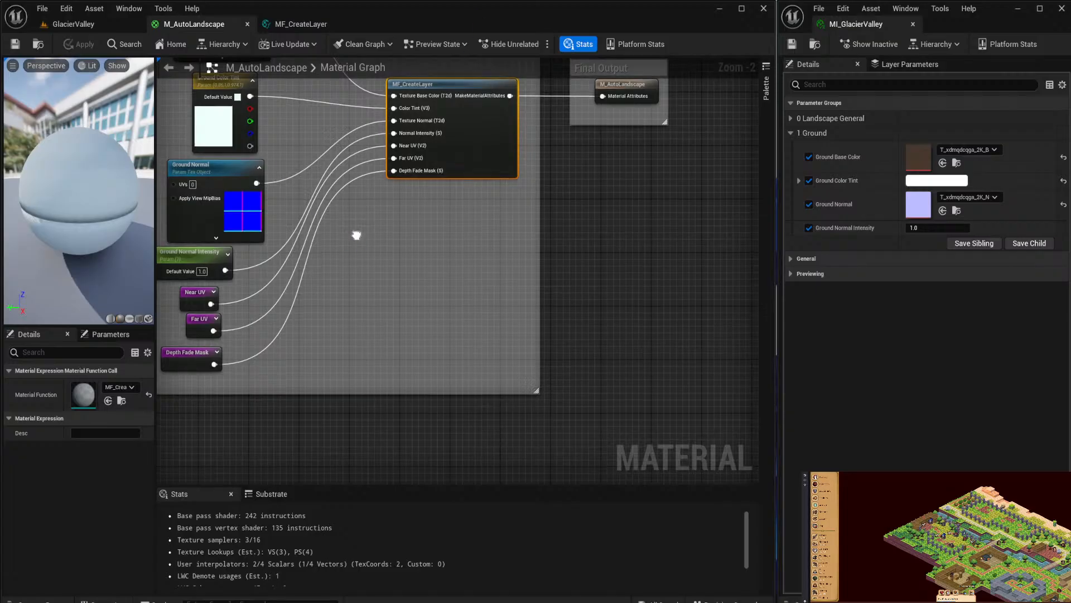
right_drag(356, 232, 433, 287)
scroll(429, 278, down, 2)
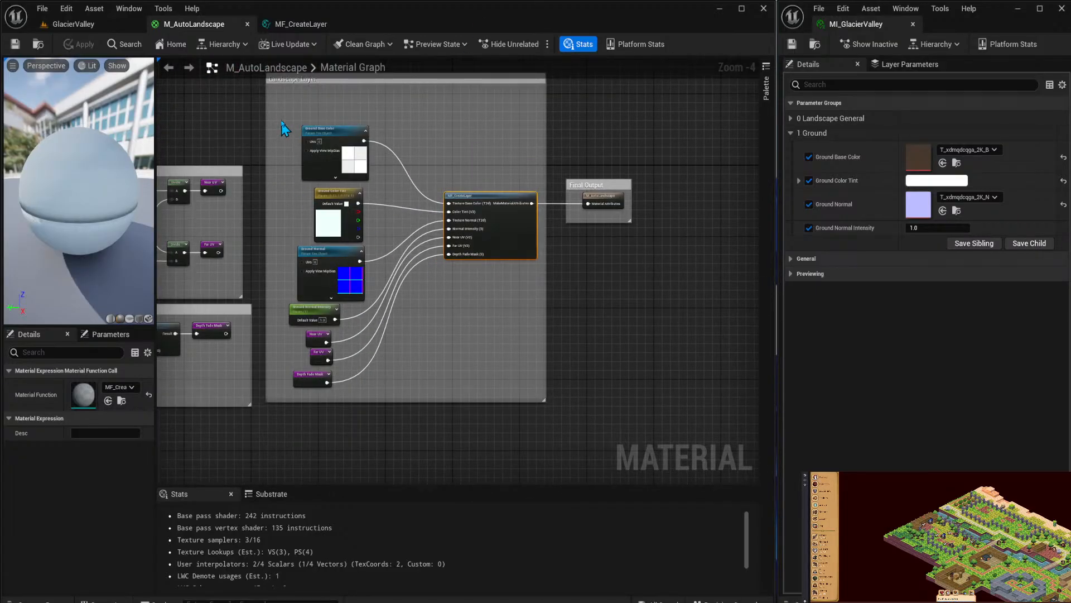
drag(281, 110, 538, 405)
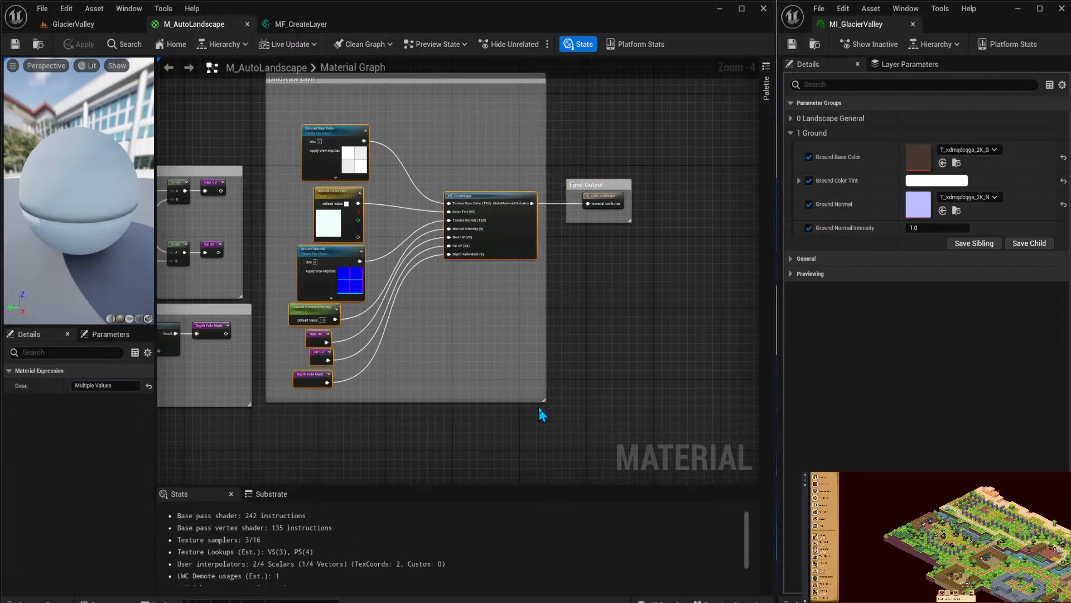
scroll(538, 403, up, 1)
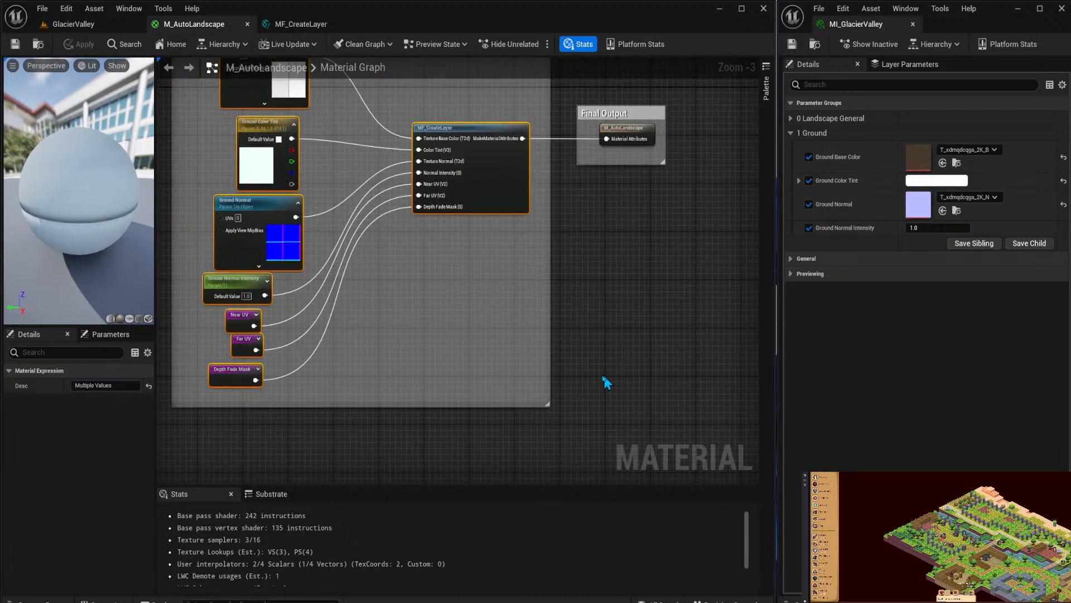
right_drag(580, 395, 335, 405)
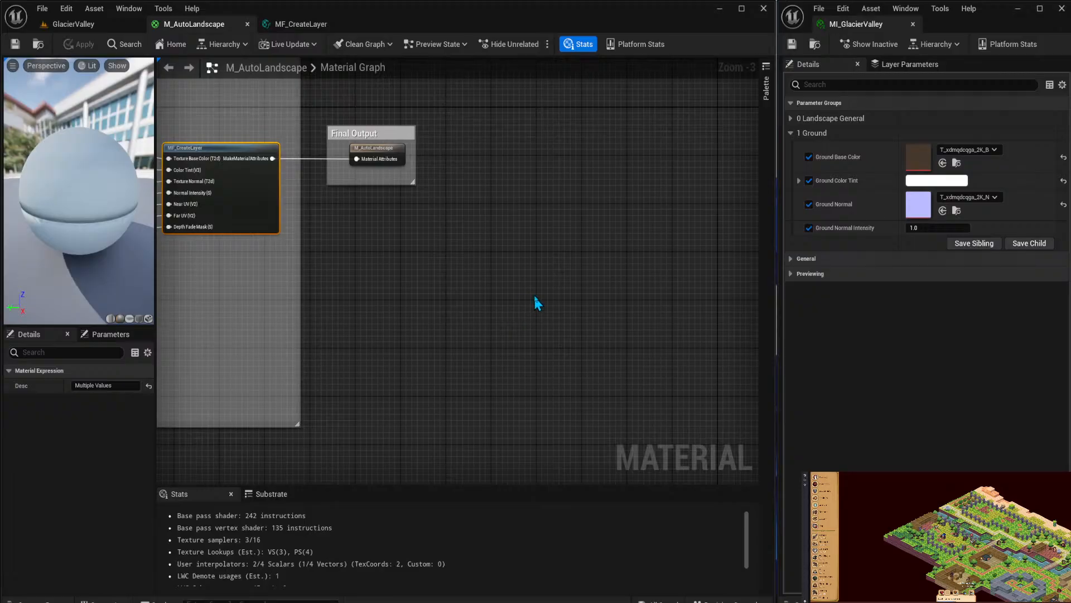
key(ctrl+v)
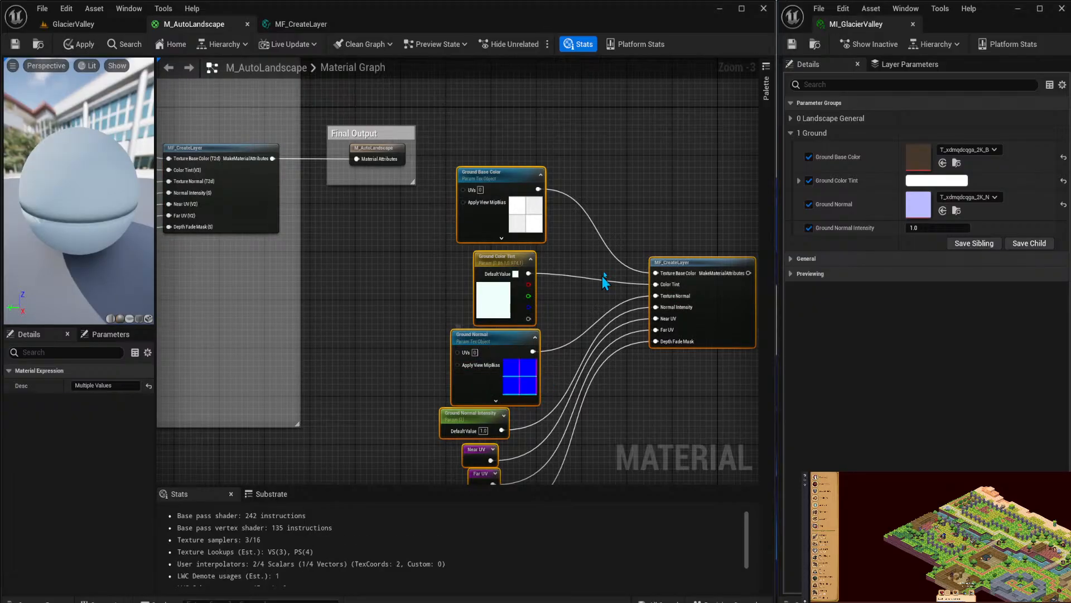
Move the duplicated node group directly below the Landscape Layer comment.
right_drag(664, 279, 560, 158)
drag(577, 182, 349, 223)
right_drag(427, 242, 617, 354)
Wrap the duplicated nodes in a new comment box and line up both its sides with the comment box above.
key(c)
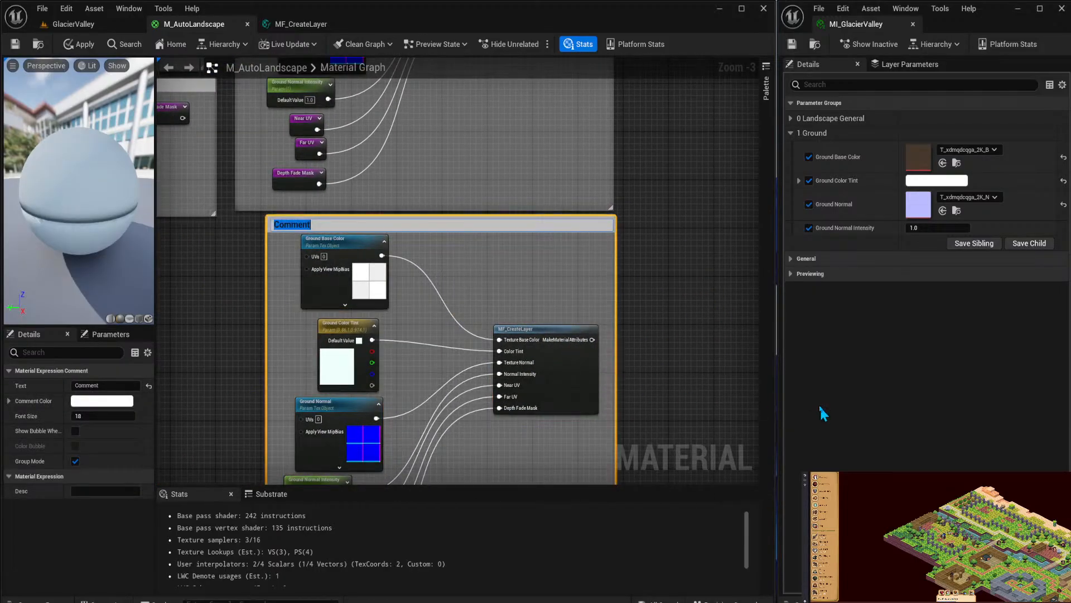
click(695, 320)
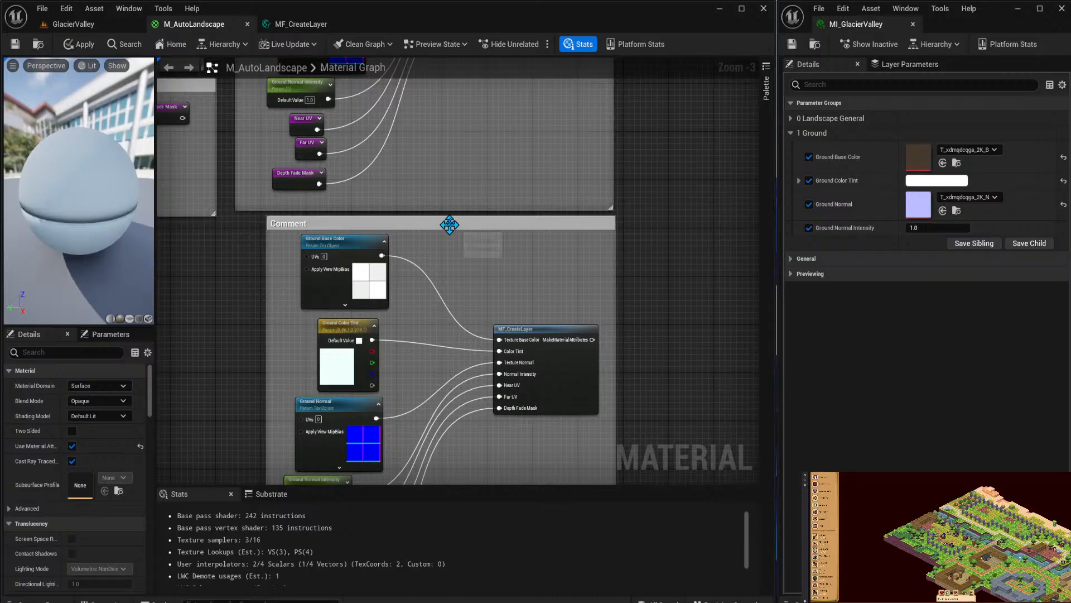
drag(455, 229, 427, 229)
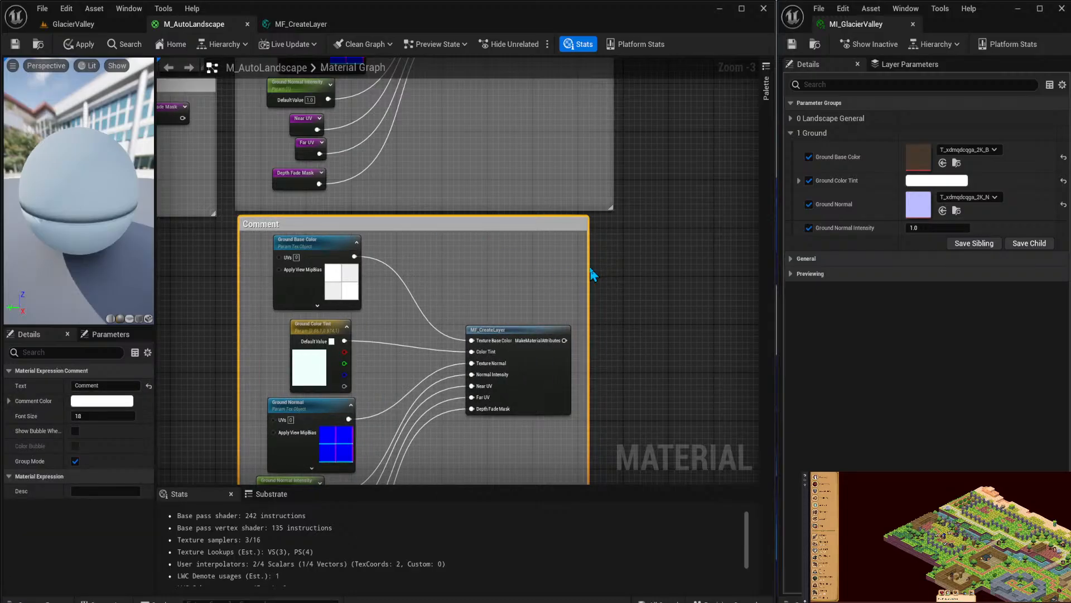
drag(587, 268, 612, 267)
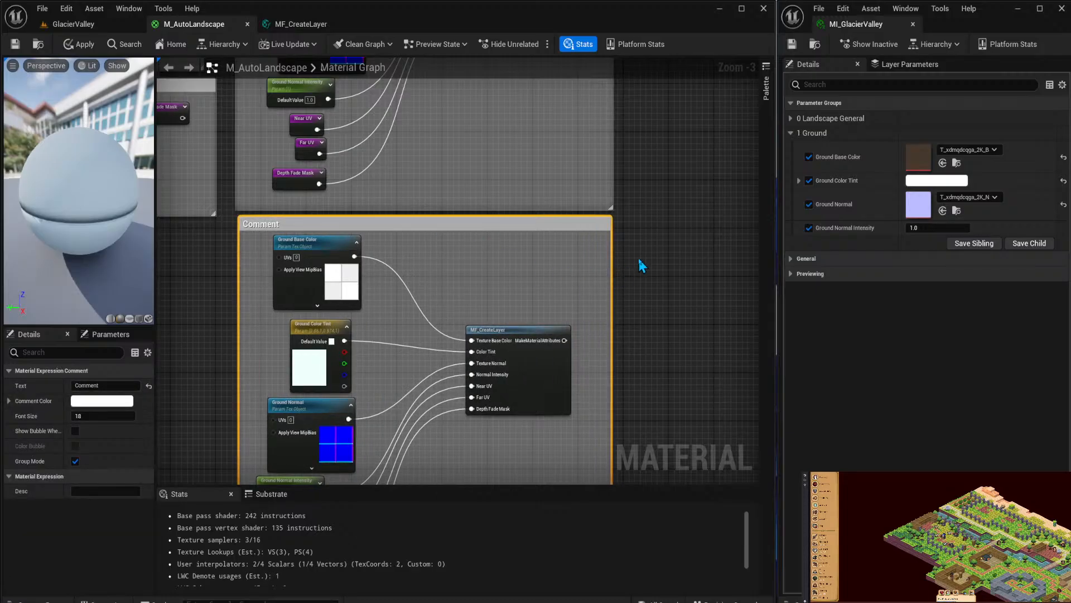
Rename the new comment box as "MidLow Layer".
right_drag(640, 262, 724, 353)
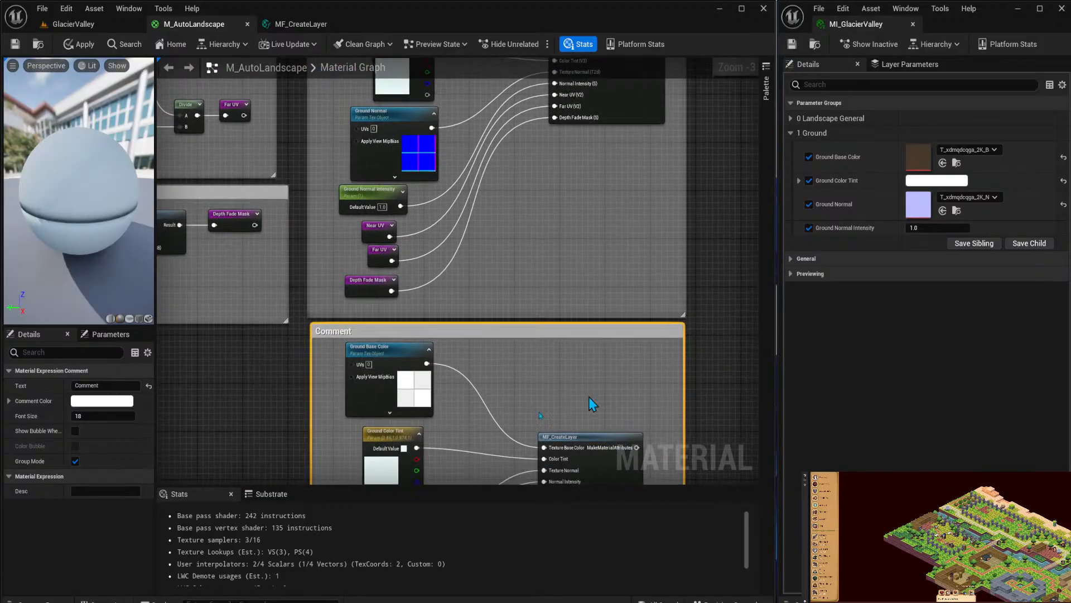
double_click(343, 333)
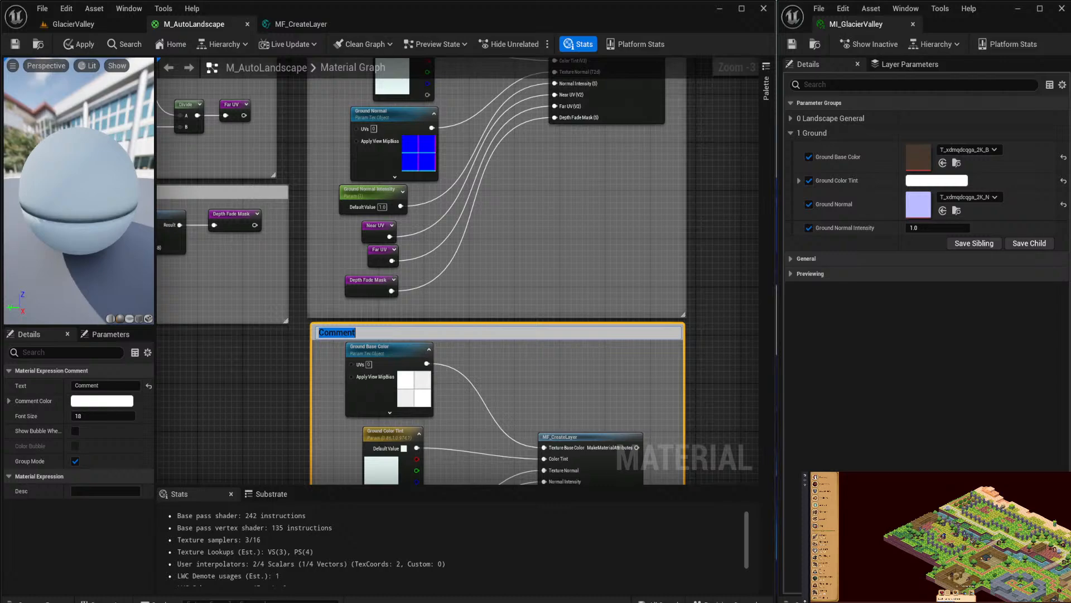
text(MidLow Layer)
key(Return)
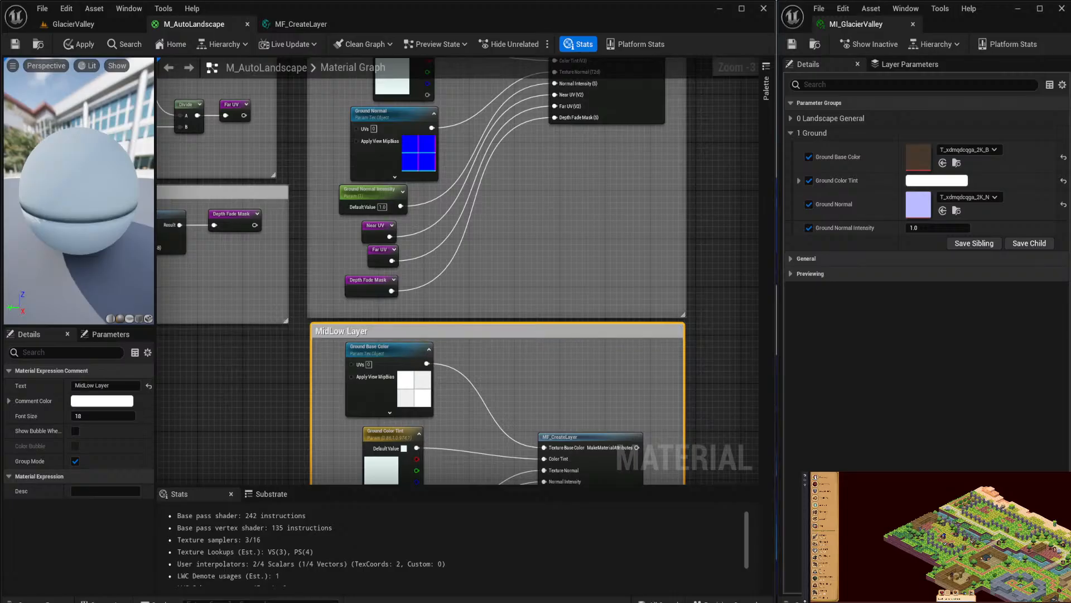
Rename the original Landscape Layer comment as "Ground Layer".
scroll(394, 203, up, 3)
scroll(421, 180, down, 4)
right_drag(451, 161, 449, 385)
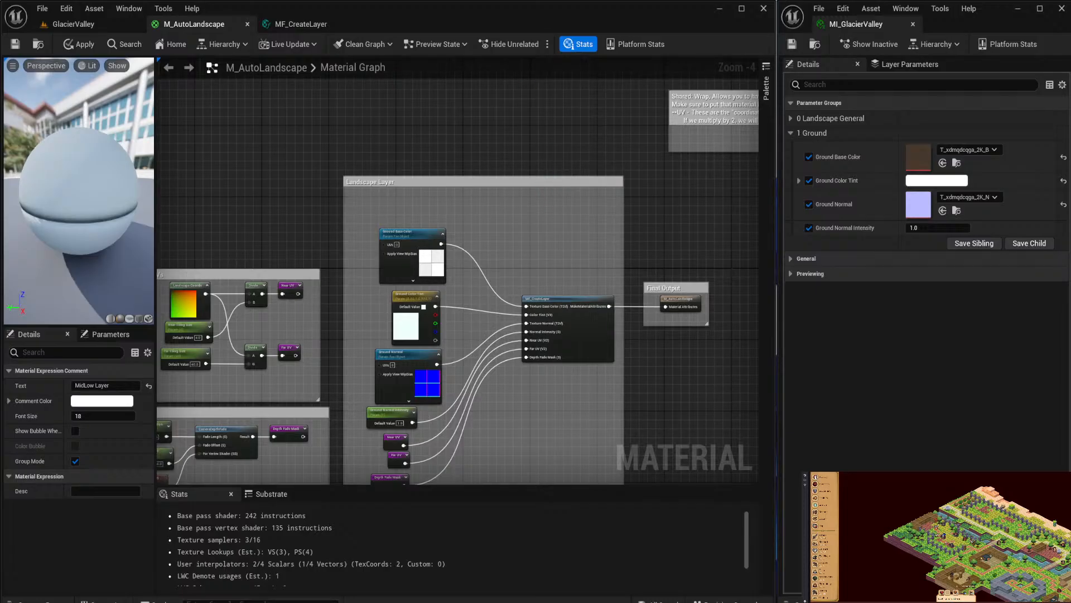
double_click(373, 183)
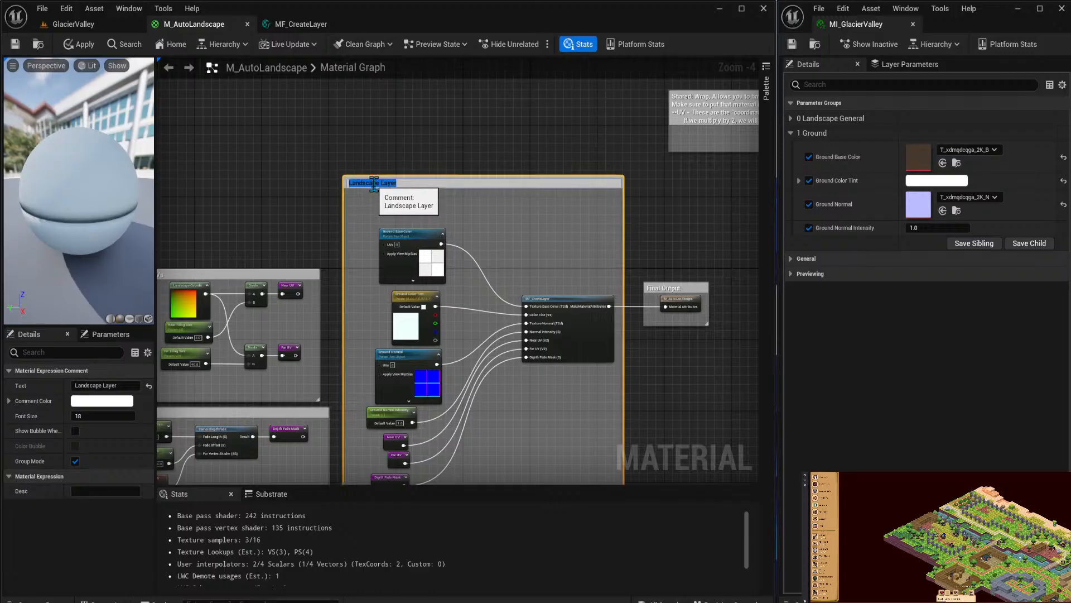
key(Return)
key(F2)
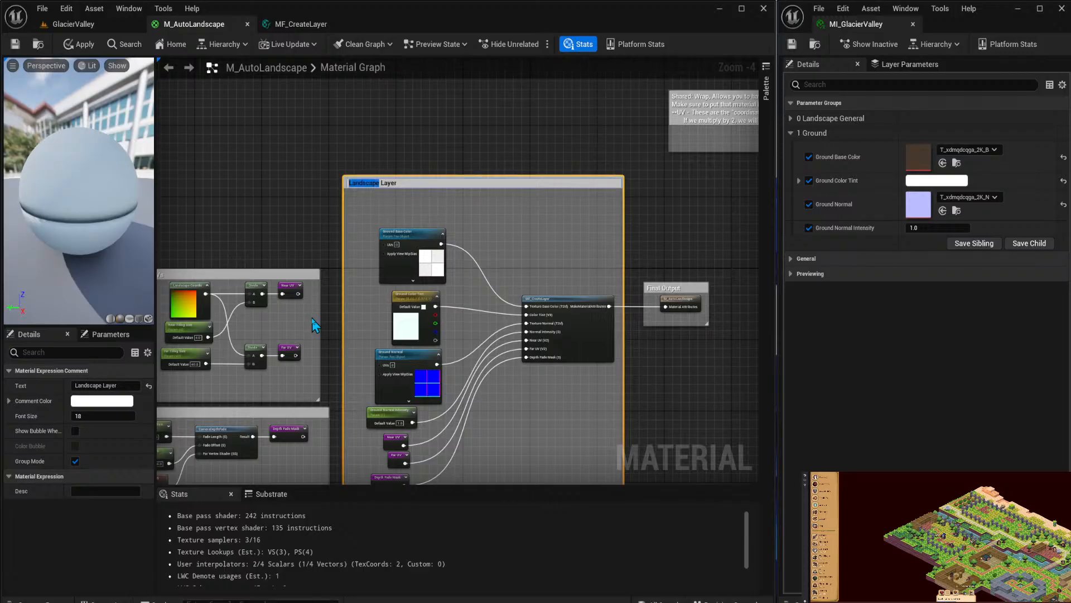
text(Ground Layer)
key(Return)
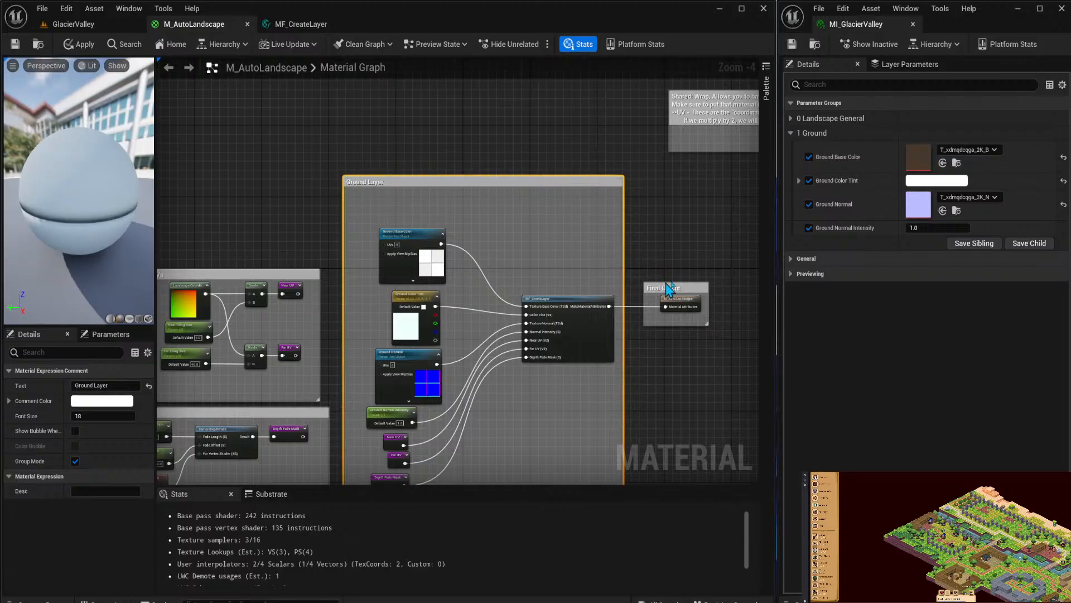
Rename the duplicated Ground Base Color parameter in the MidLow Layer comment as "Midlow Base Color".
right_drag(592, 373, 542, 65)
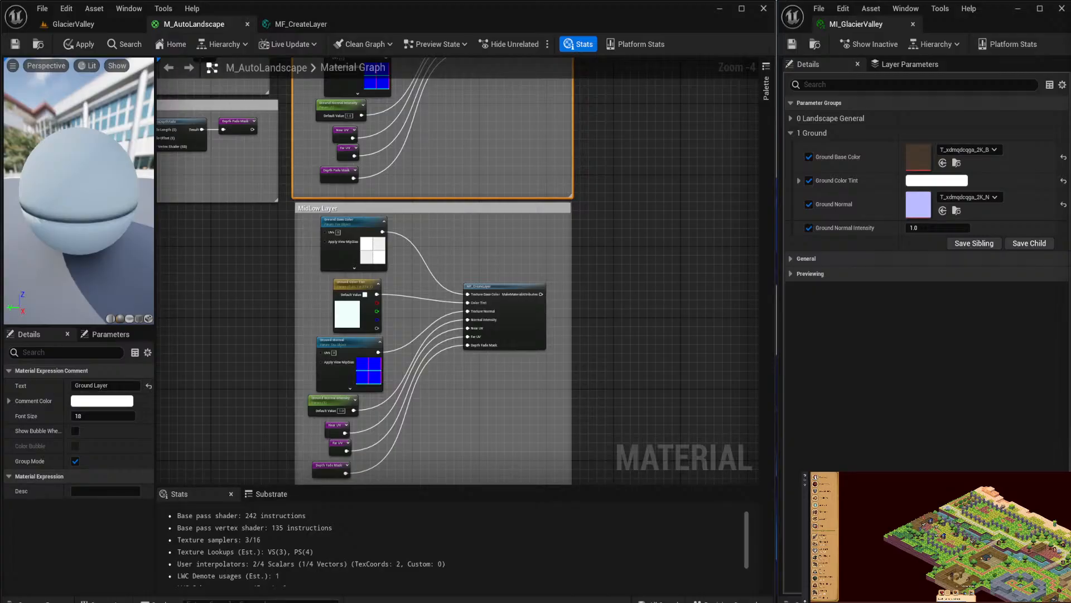
scroll(379, 255, up, 1)
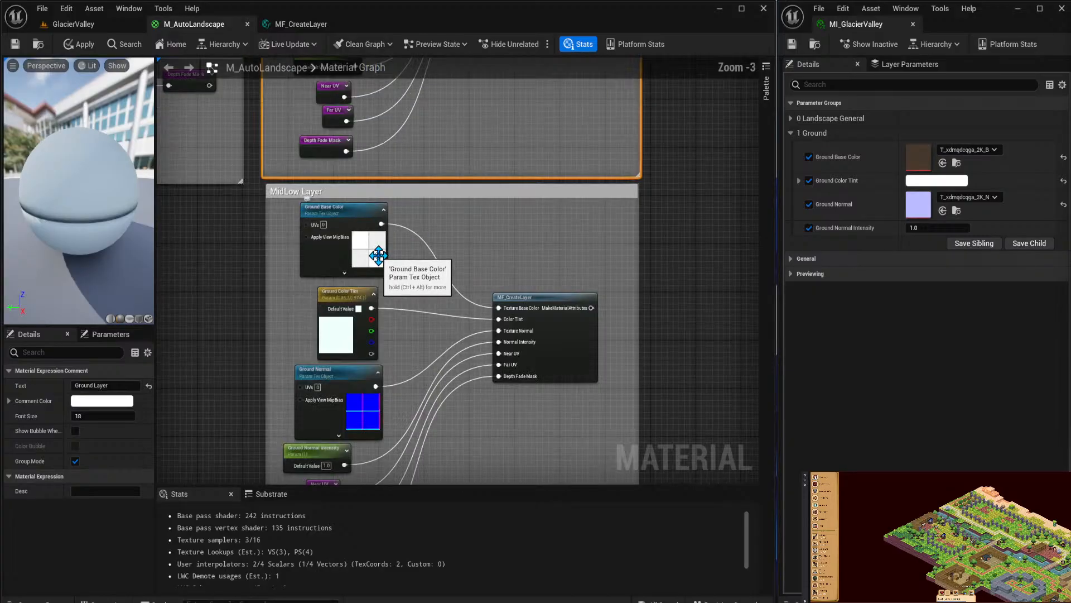
scroll(379, 255, up, 1)
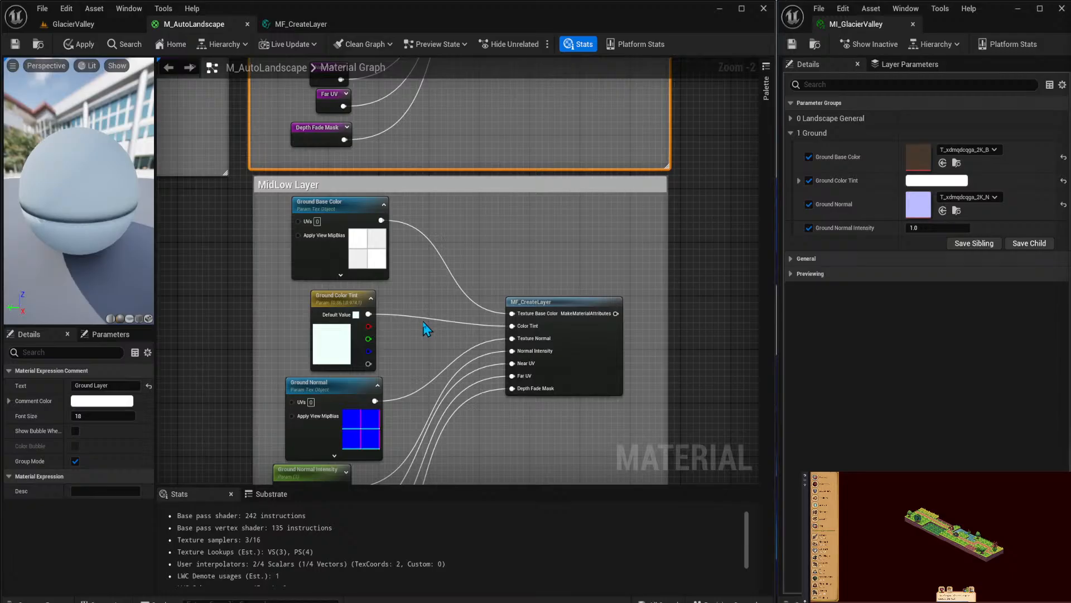
right_drag(433, 375, 387, 351)
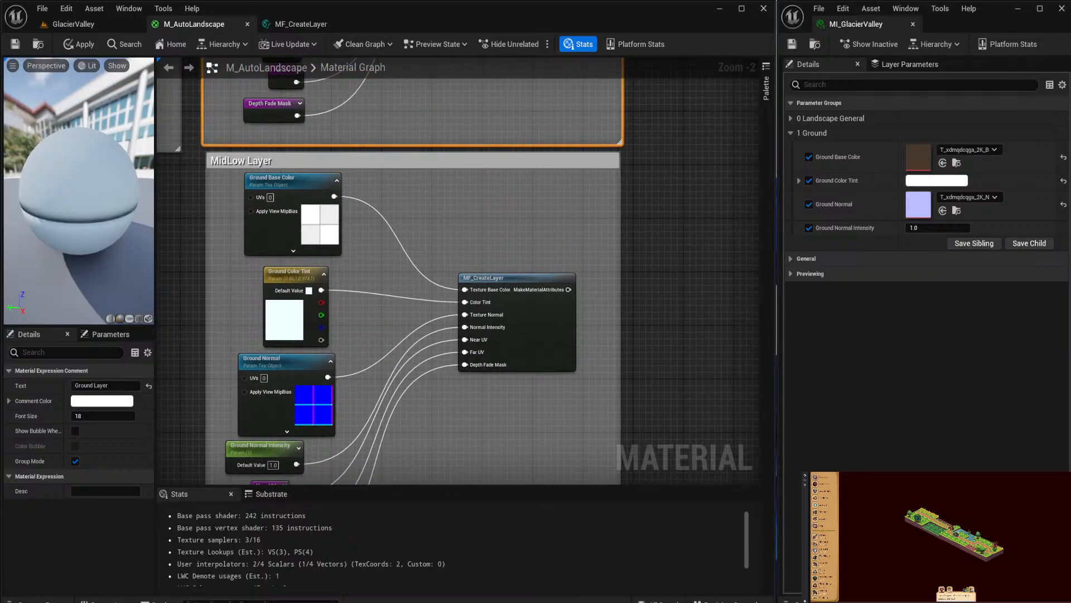
right_drag(452, 129, 472, 58)
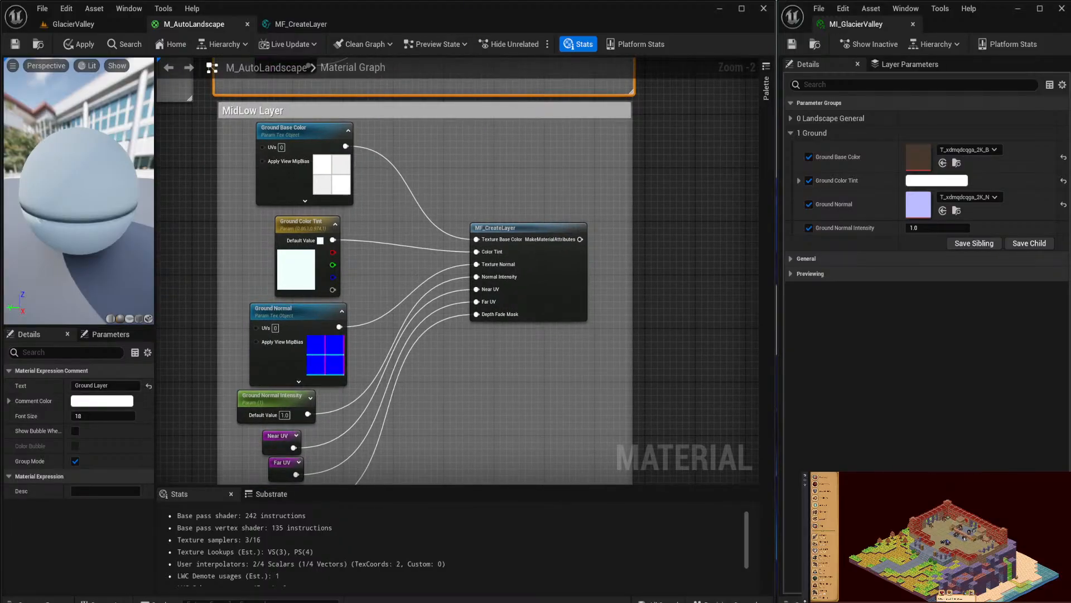
double_click(286, 128)
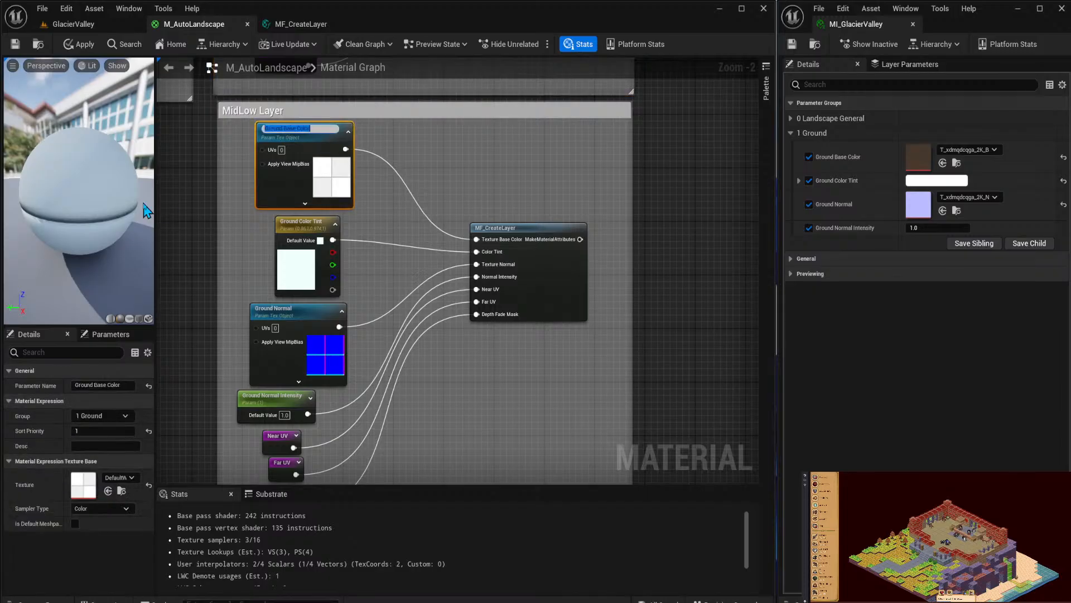
key(Home)
key(ctrl+shift+Right)
text(Midlow)
key(Return)
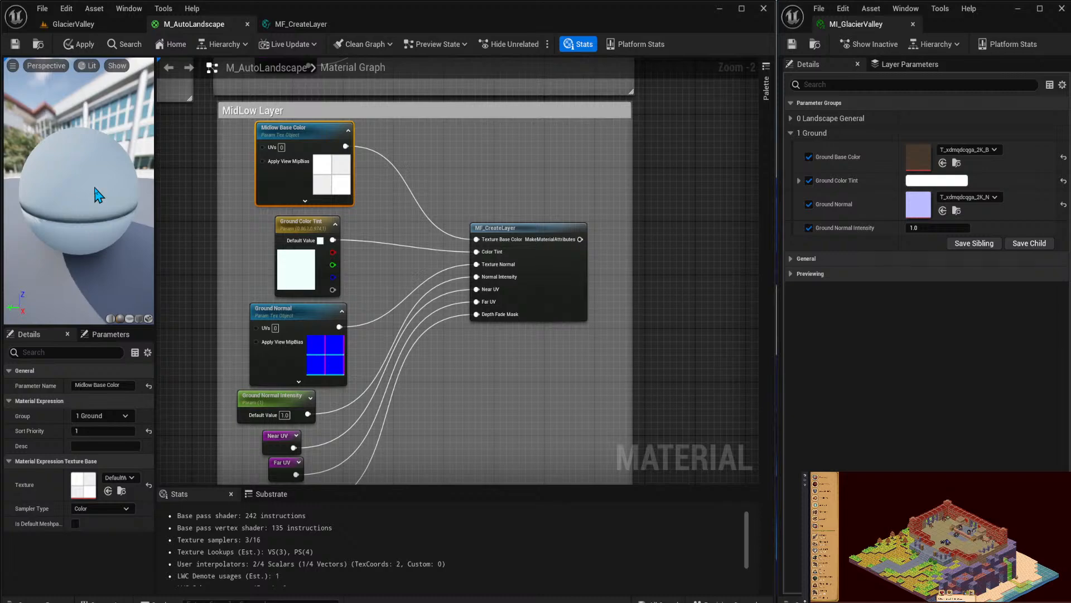
click(275, 128)
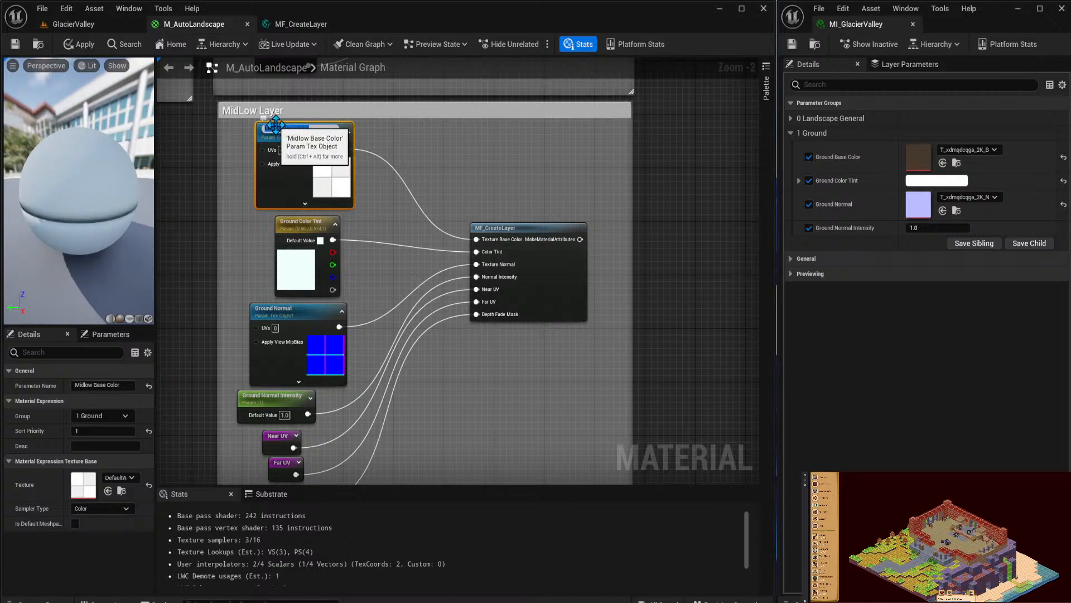
click(280, 154)
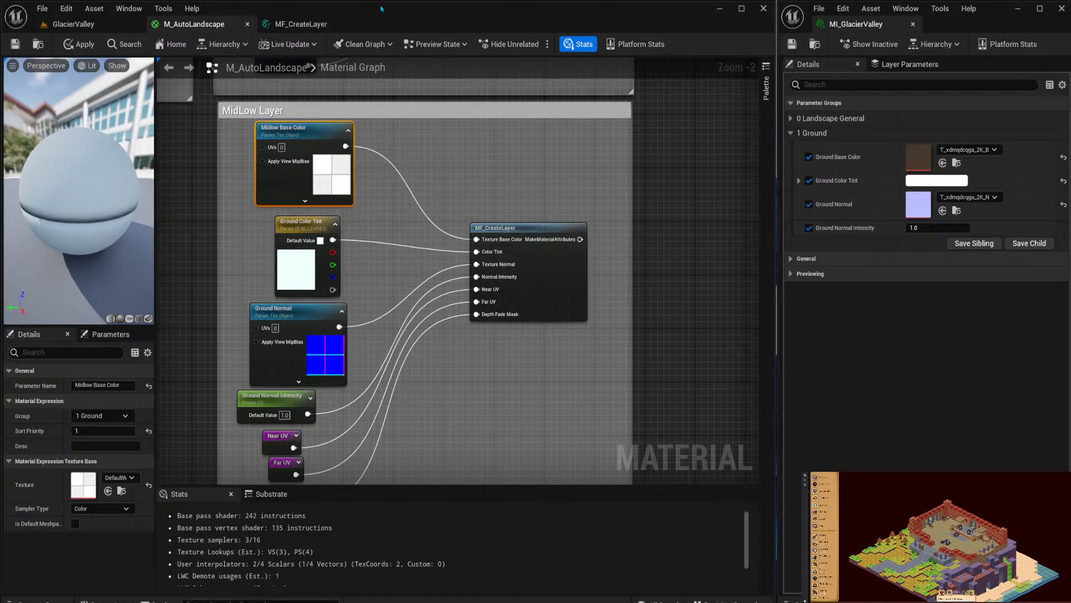
Correct the capitalisation of the base color parameter's name in the MidLow Layer comment to "MidLow Base Color".
click(278, 129)
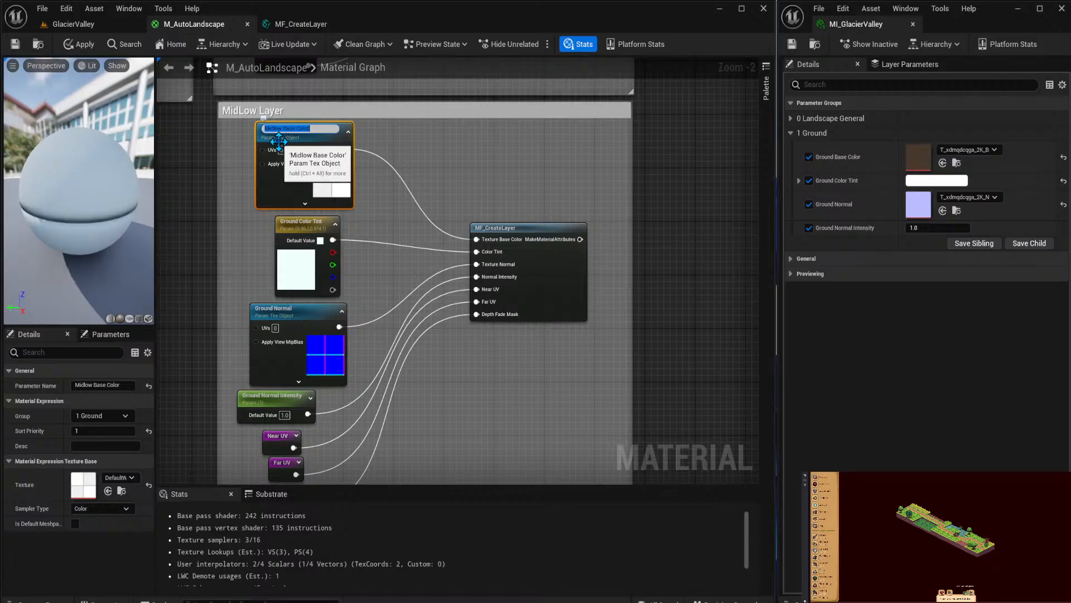
key(Home)
key(Right)
key(Delete)
text(L)
Rename the duplicated Ground Color Tint parameter in the MidLow Layer comment as "MidLowColor Tint".
click(296, 226)
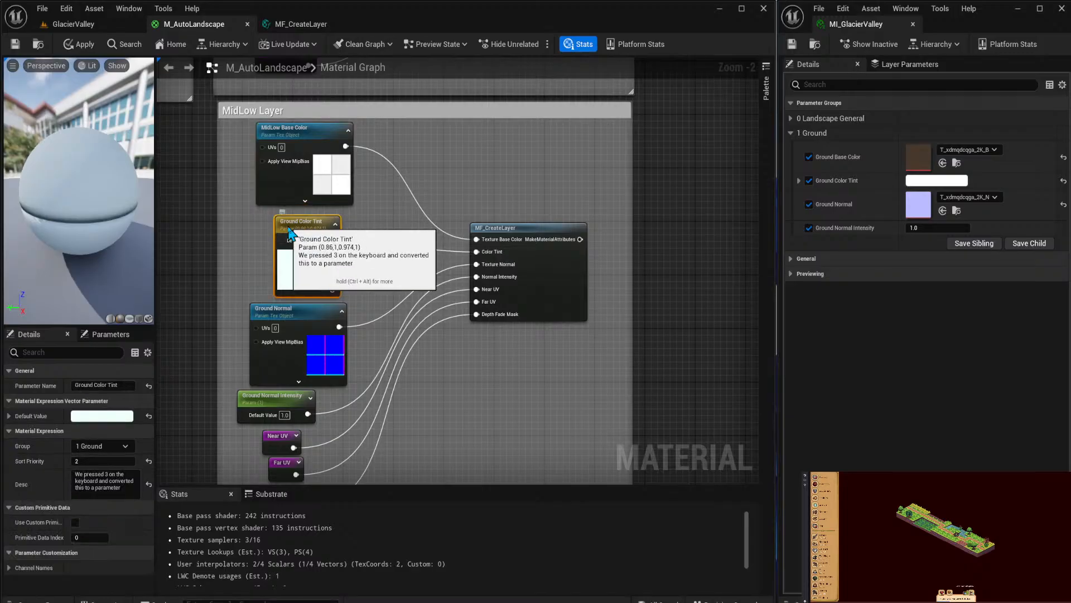
double_click(296, 229)
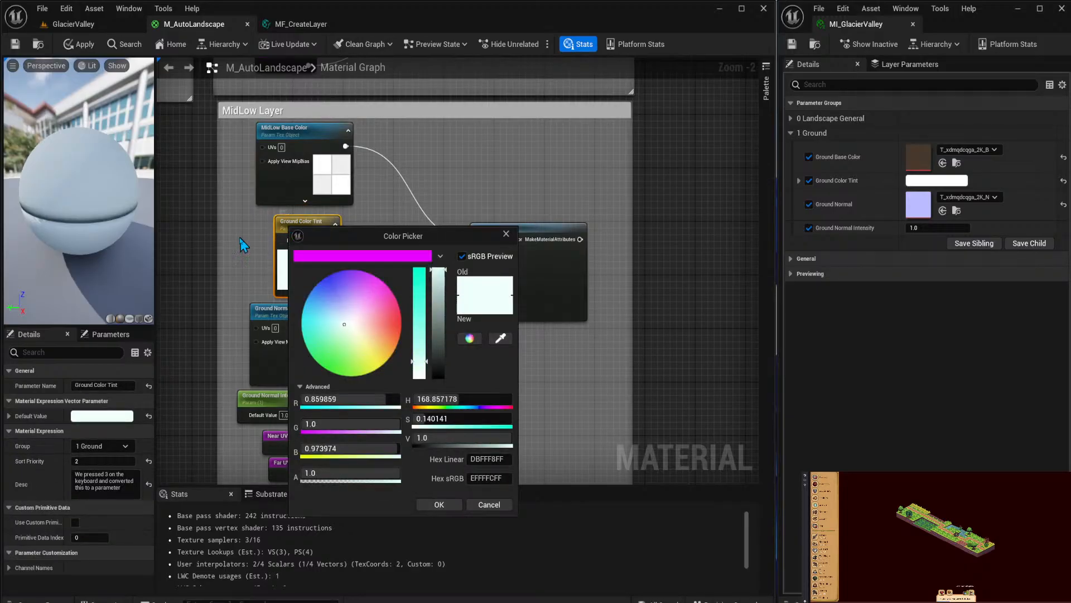
click(243, 245)
double_click(287, 223)
key(Home)
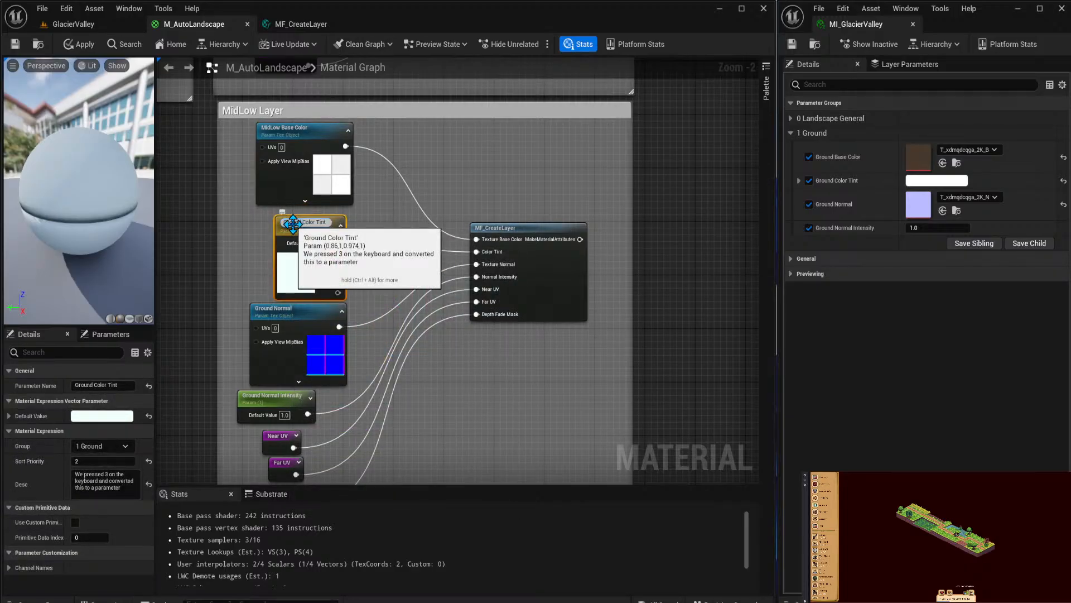
key(ctrl+shift+Right)
text(Midlow)
key(Return)
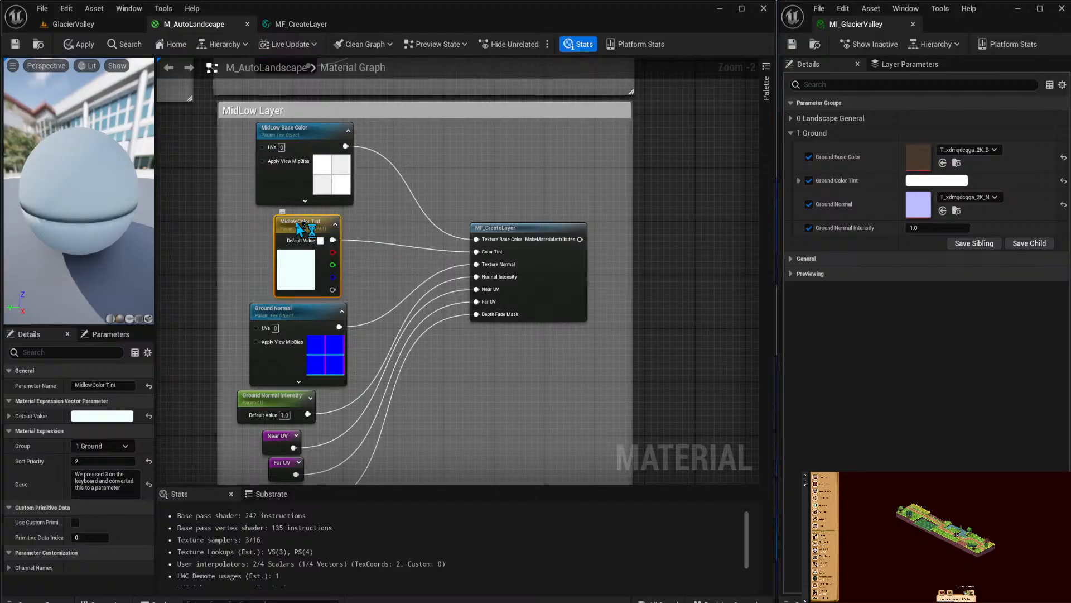
double_click(295, 222)
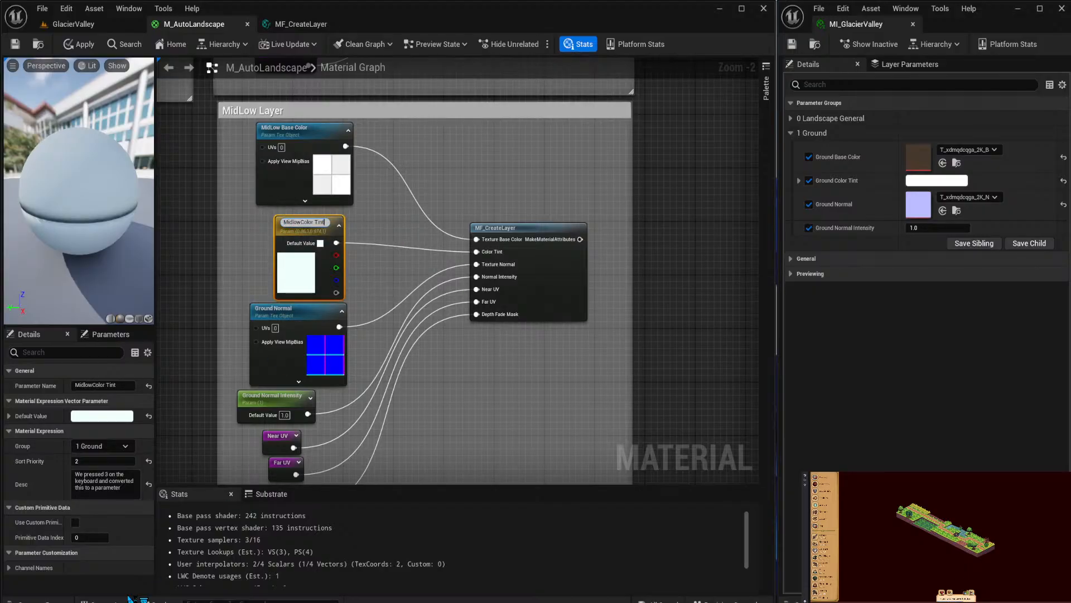
text(MidLowColor Tint)
key(Return)
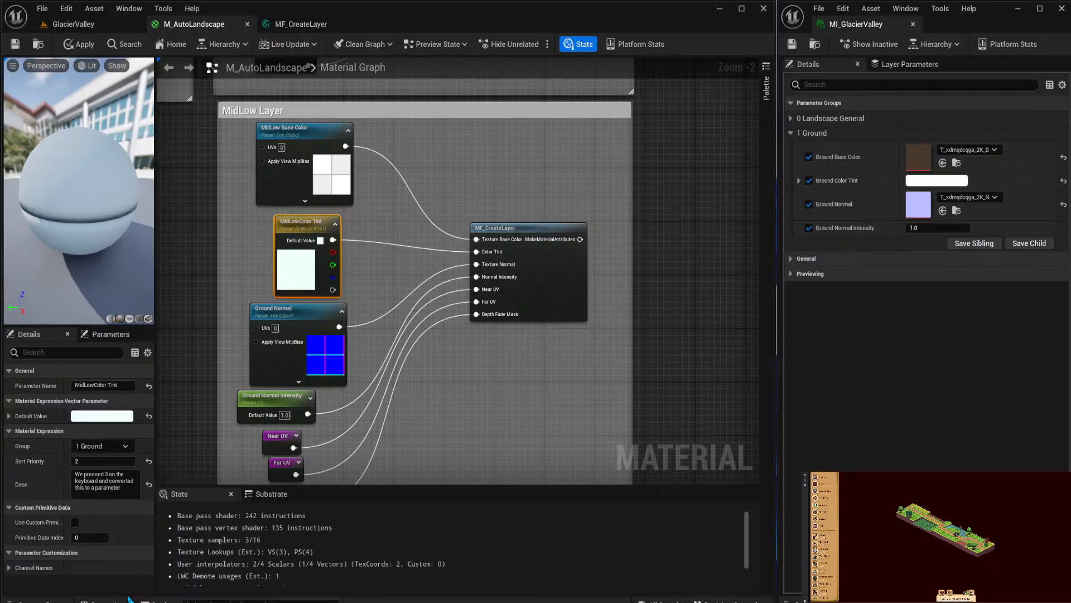
Rename the duplicated Ground Normal parameter in the MidLow Layer comment as "MidLowNormal".
click(268, 308)
click(268, 308)
key(BackSpace)
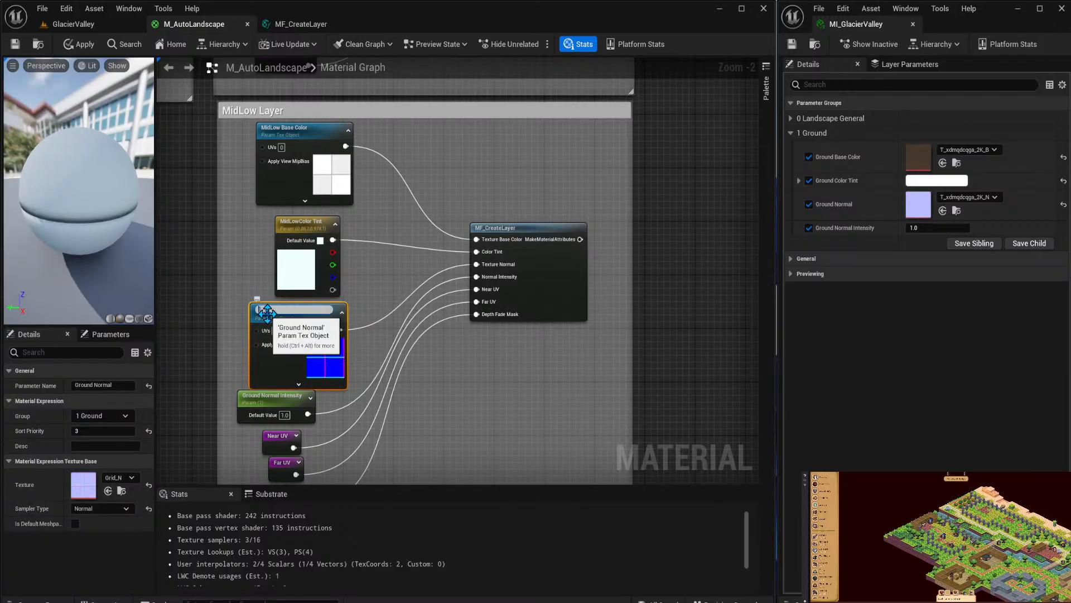
key(ctrl+z)
key(Home)
key(ctrl+shift+Right)
text(MidLow)
key(Return)
Insert a space in the MidLow Layer's normal parameter name, making it "MidLow Normal".
double_click(274, 311)
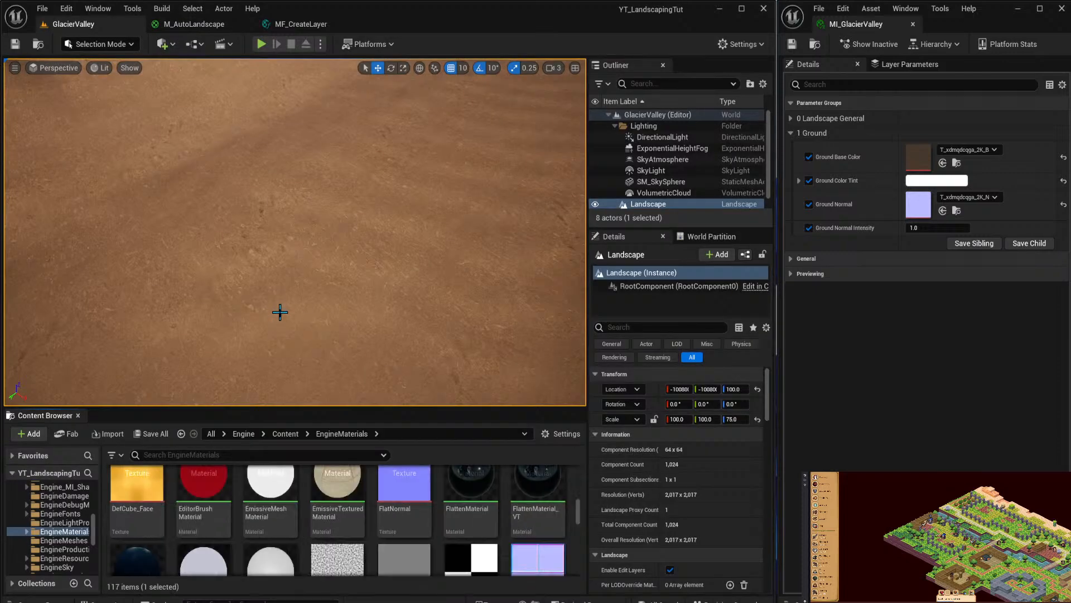
click(194, 24)
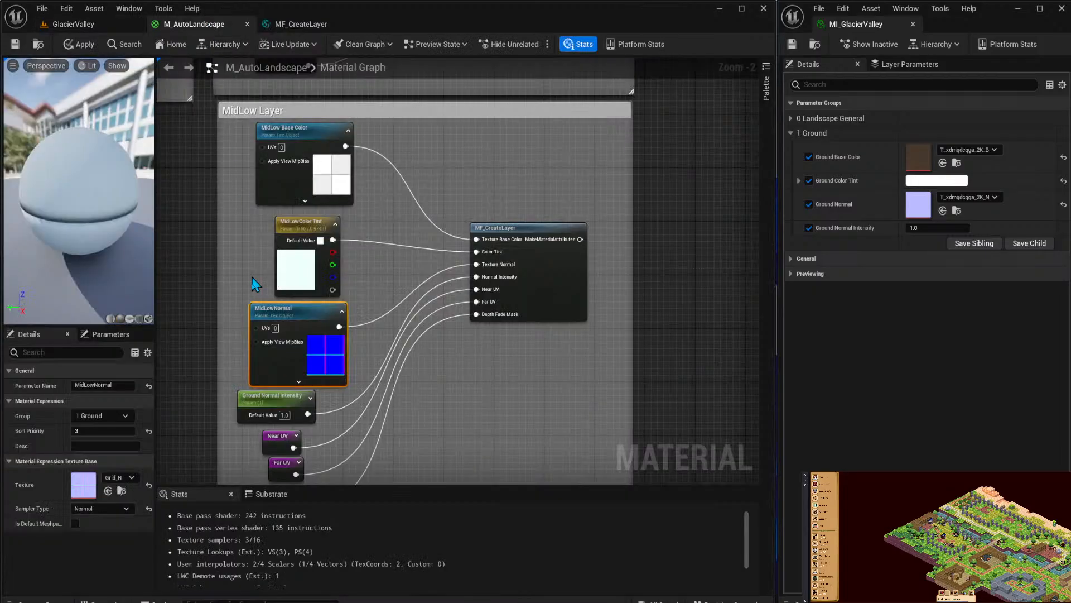
double_click(288, 310)
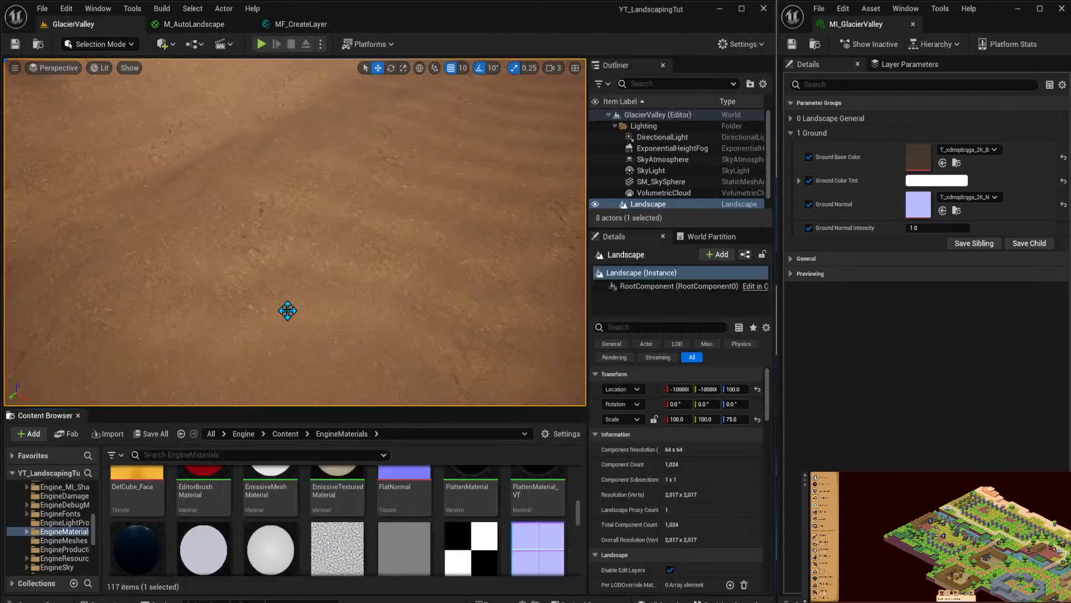
click(202, 24)
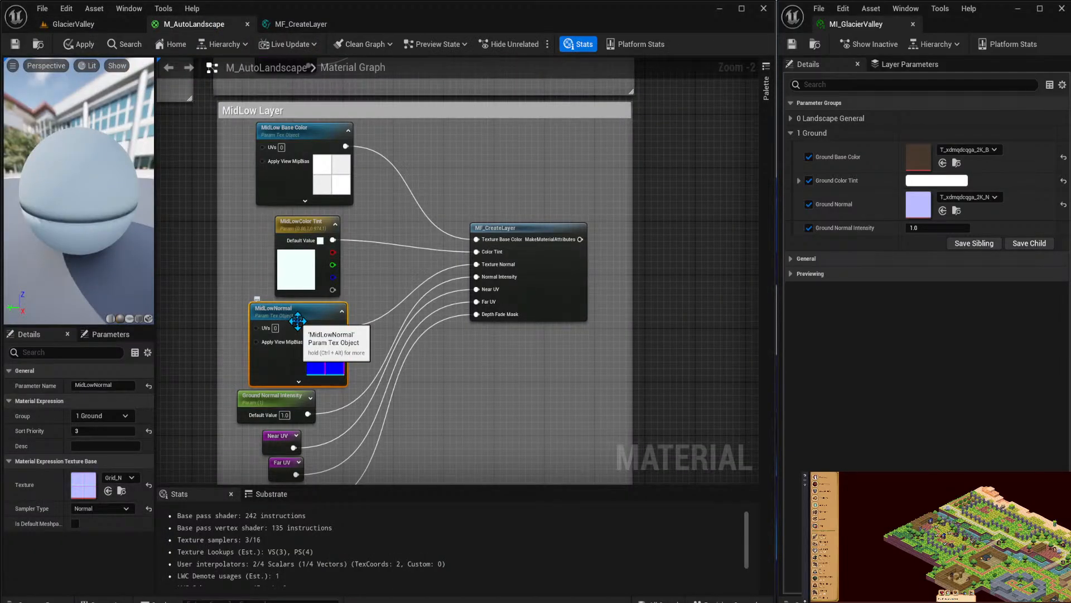
key(F2)
key(Left)
key(Right)
key(Right)
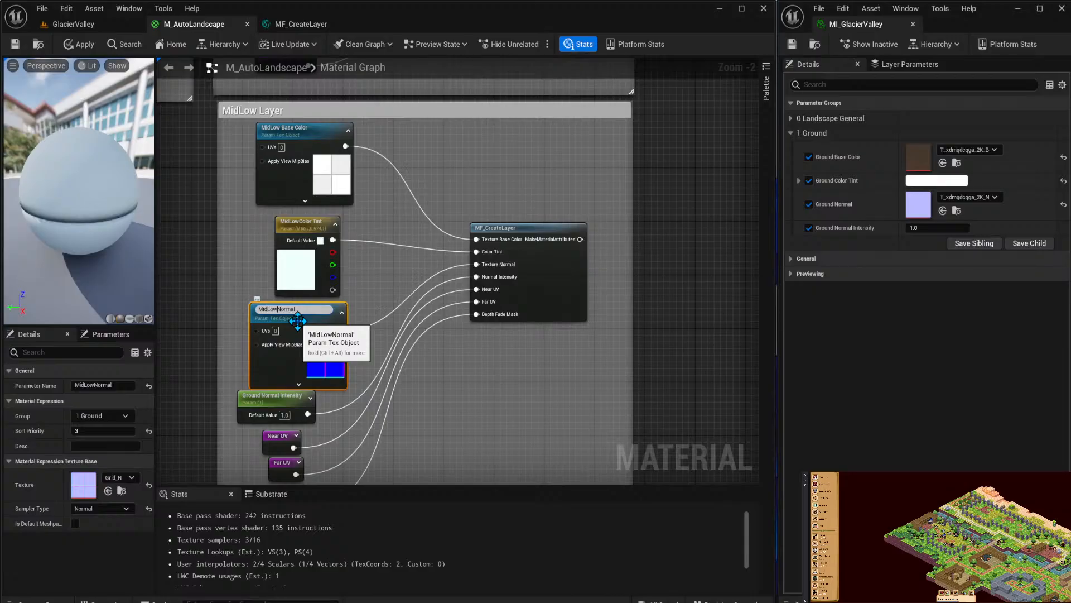
Rename the duplicated Ground Normal Intensity parameter as "MidLow Normal Intensity" and nudge its node slightly down.
click(269, 398)
key(F2)
key(Home)
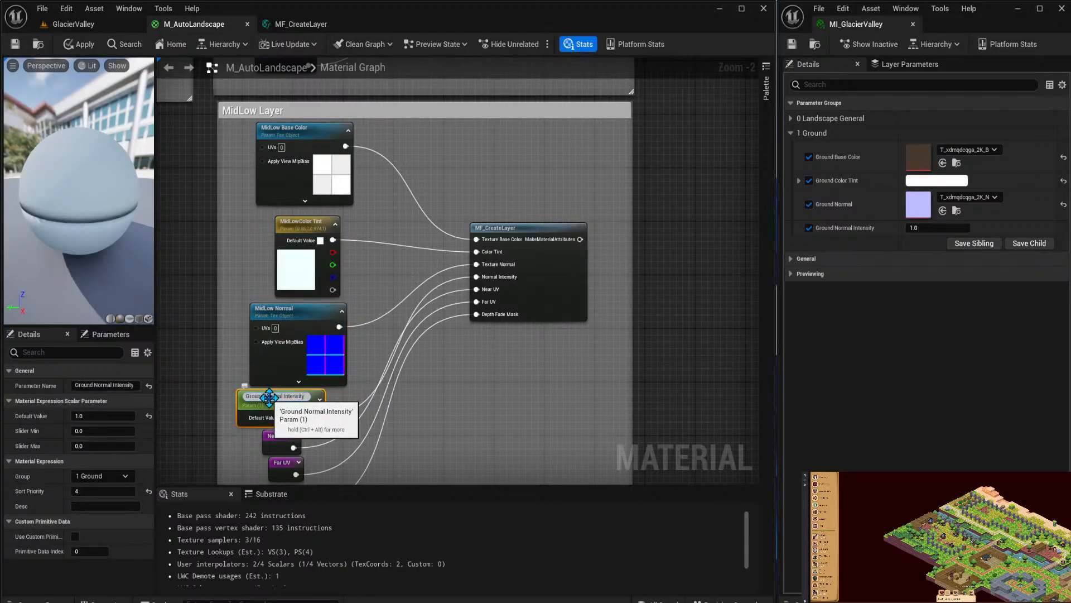
key(ctrl+shift+Right)
text(MidLow)
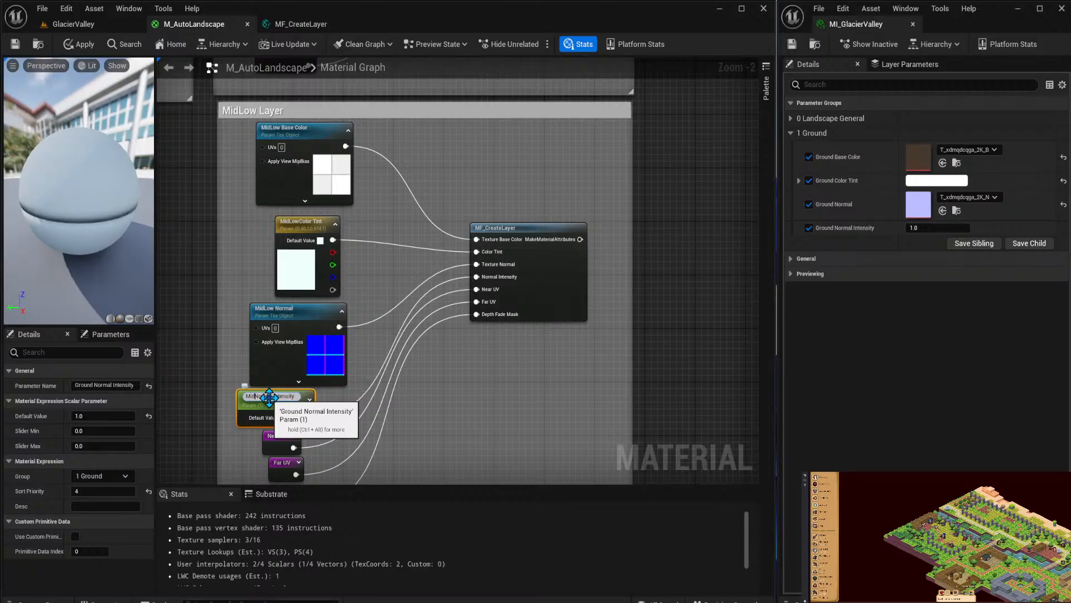
key(Return)
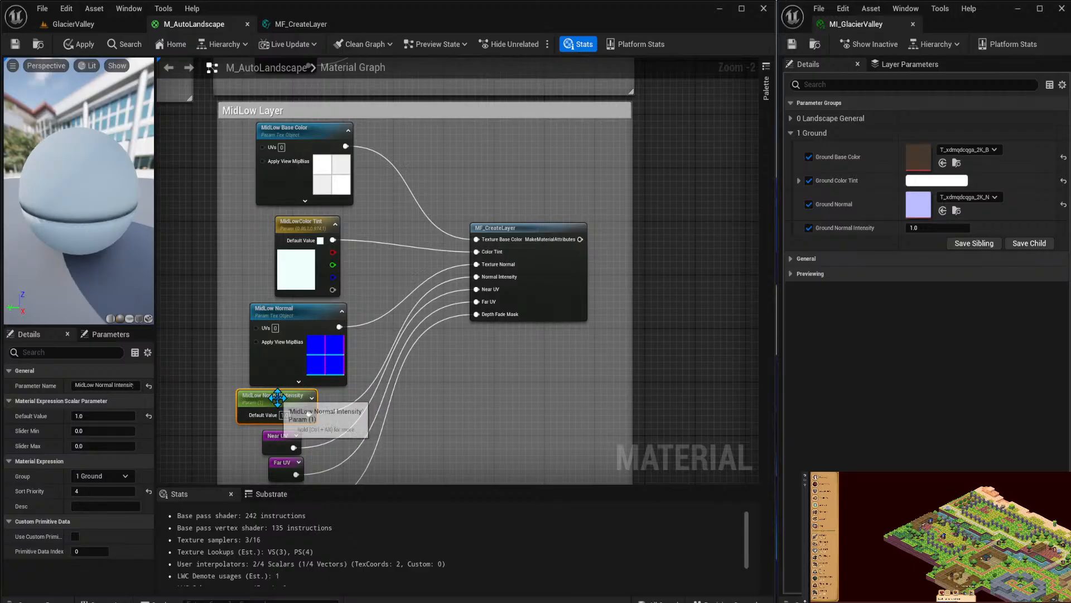
mouse_move(279, 401)
mouse_down()
mouse_move(297, 395)
mouse_move(280, 407)
mouse_up()
click(527, 406)
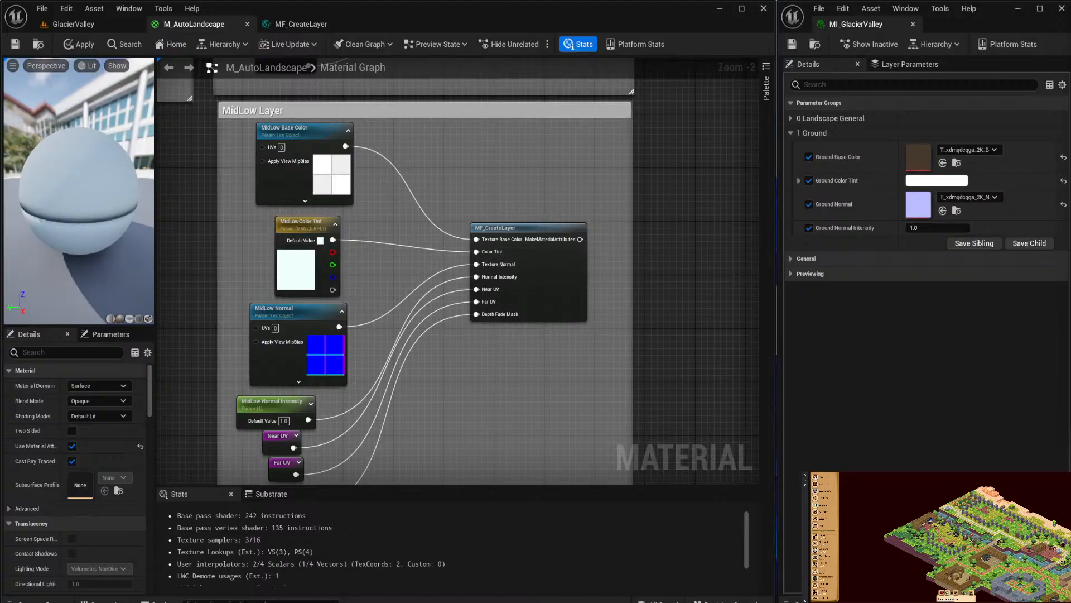
Set the MidLow Base Color parameter's group to a new group named "2 MidLow".
click(296, 129)
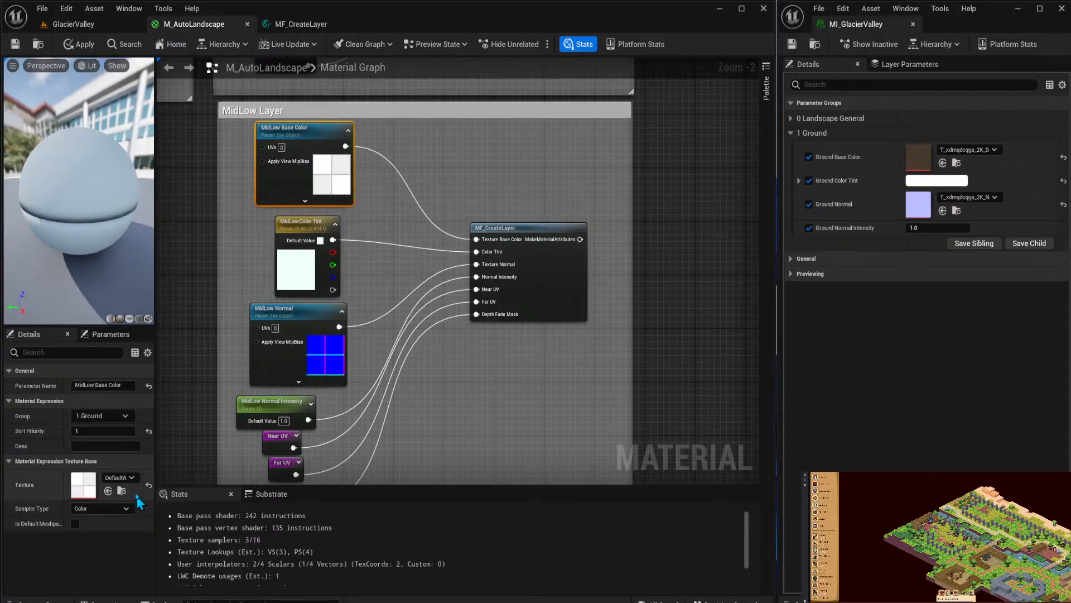
click(89, 415)
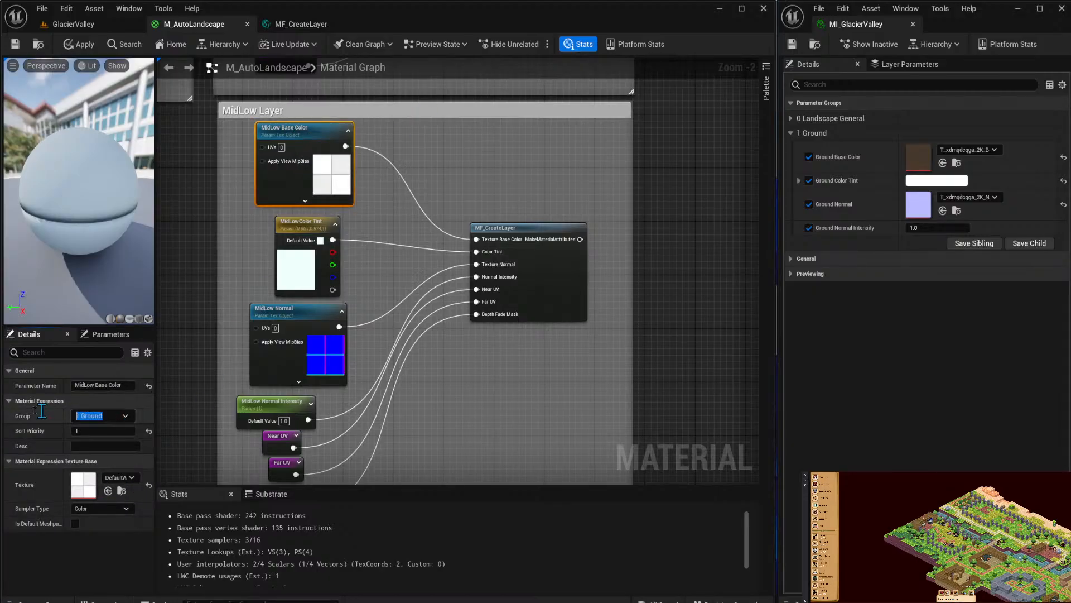
text(2 MidLow)
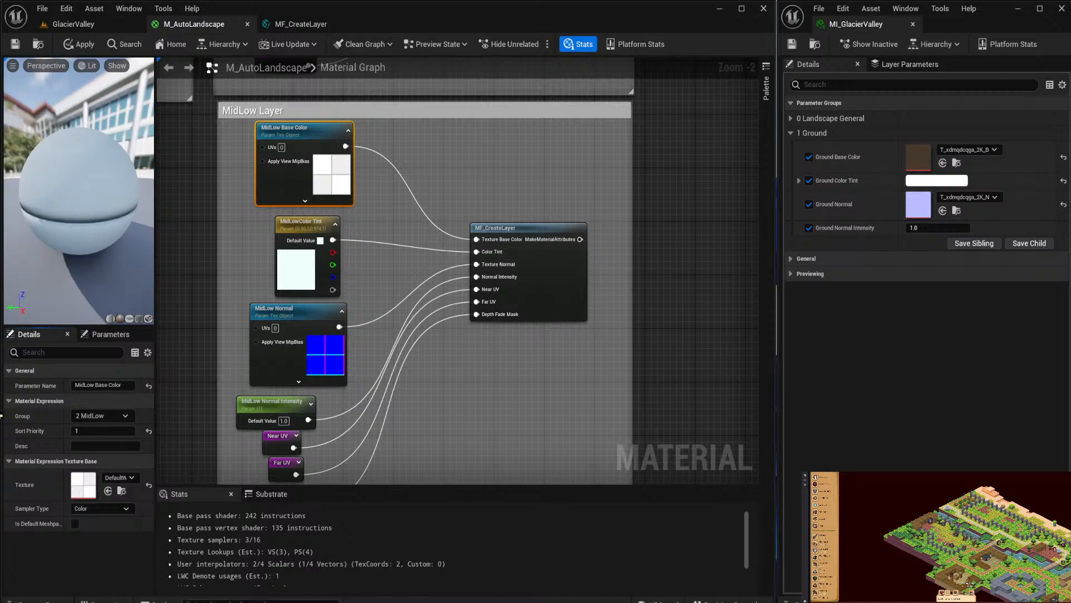
Assign the MidLow color tint, normal and normal intensity parameters to the 2 MidLow group and apply the material changes.
click(301, 223)
click(103, 445)
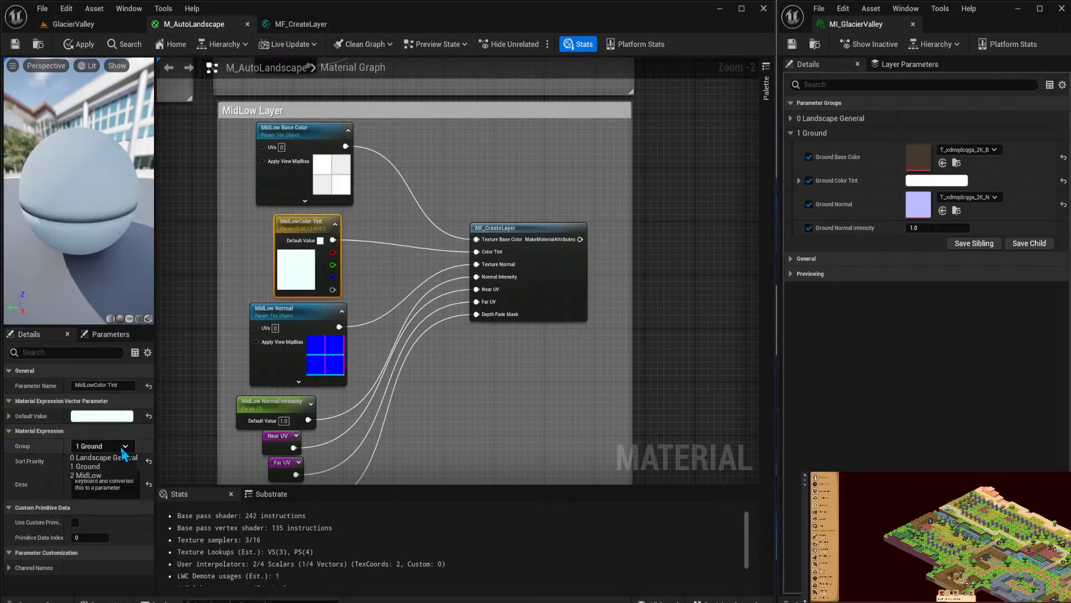
click(103, 471)
click(269, 310)
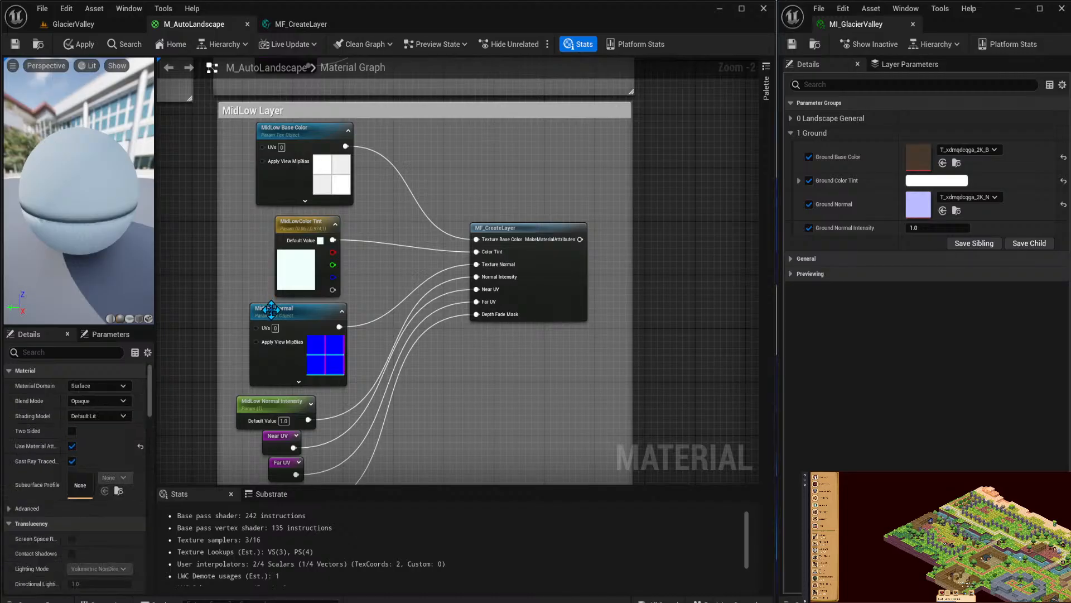
click(103, 416)
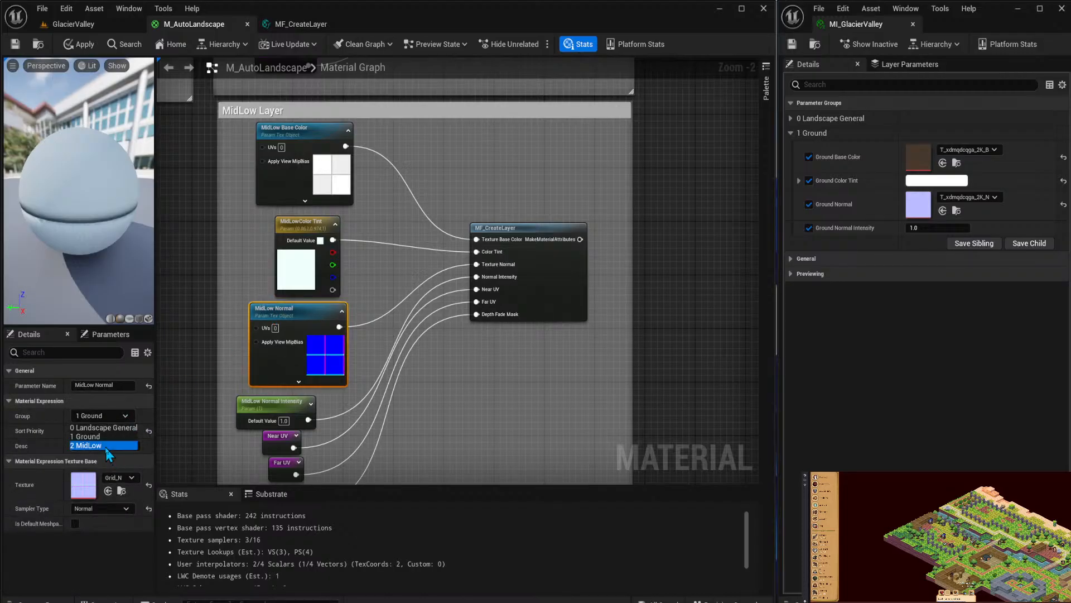
click(95, 444)
click(271, 400)
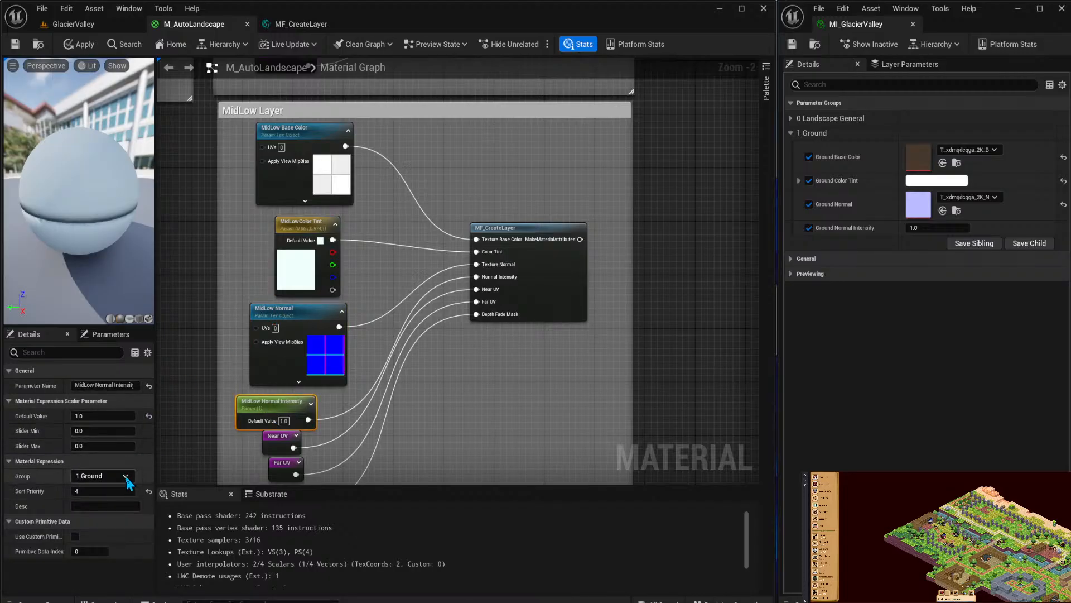
click(104, 475)
click(89, 505)
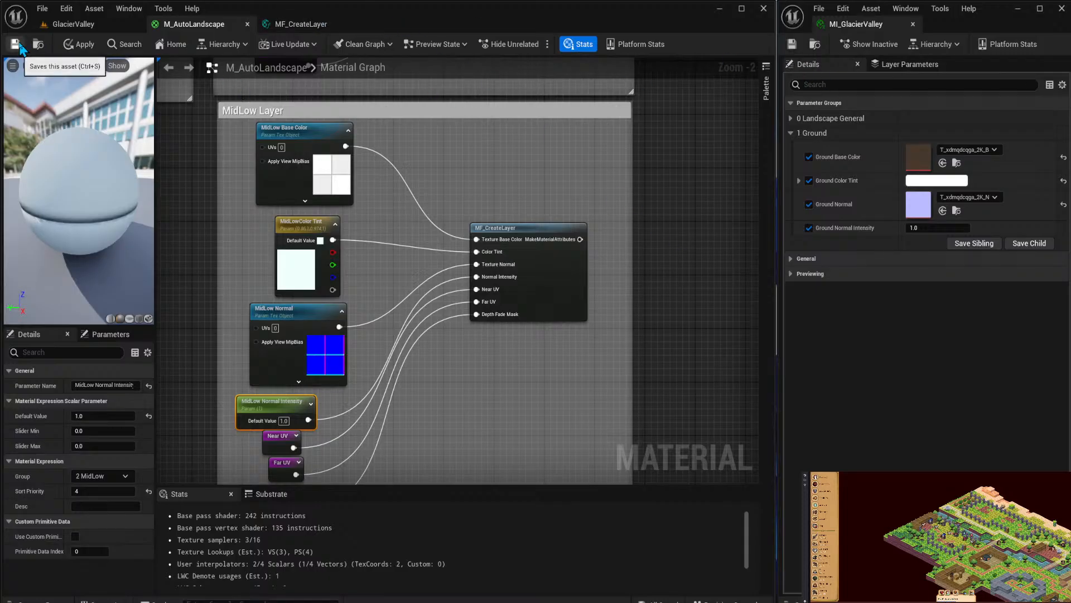
click(78, 44)
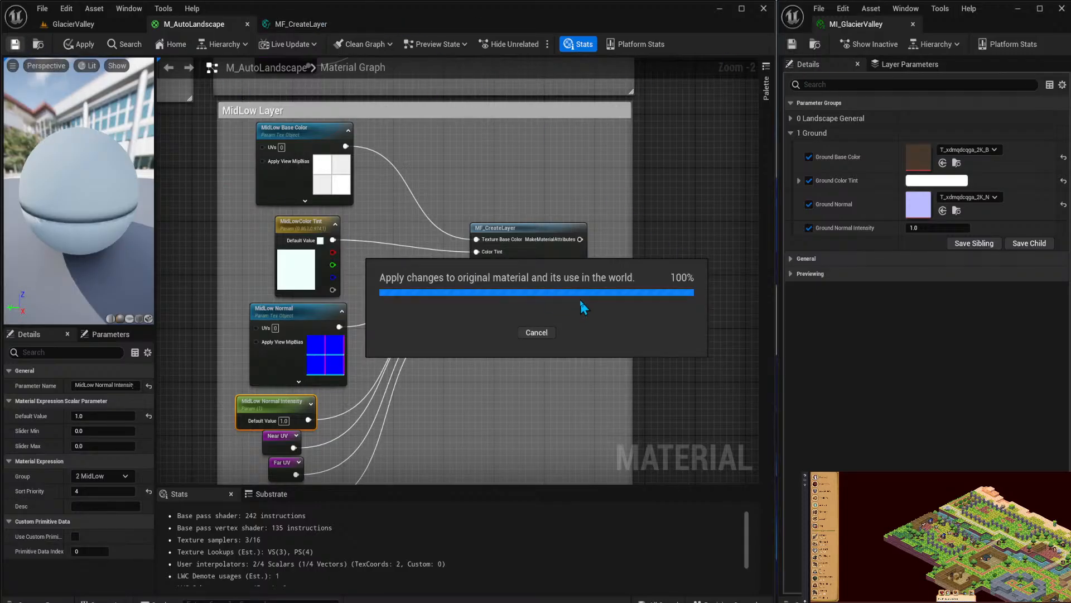
Move the Final Output comment down beside the MidLow Layer and connect that layer's MF_CreateLayer output to Material Attributes.
right_drag(677, 164, 525, 411)
drag(525, 93, 582, 402)
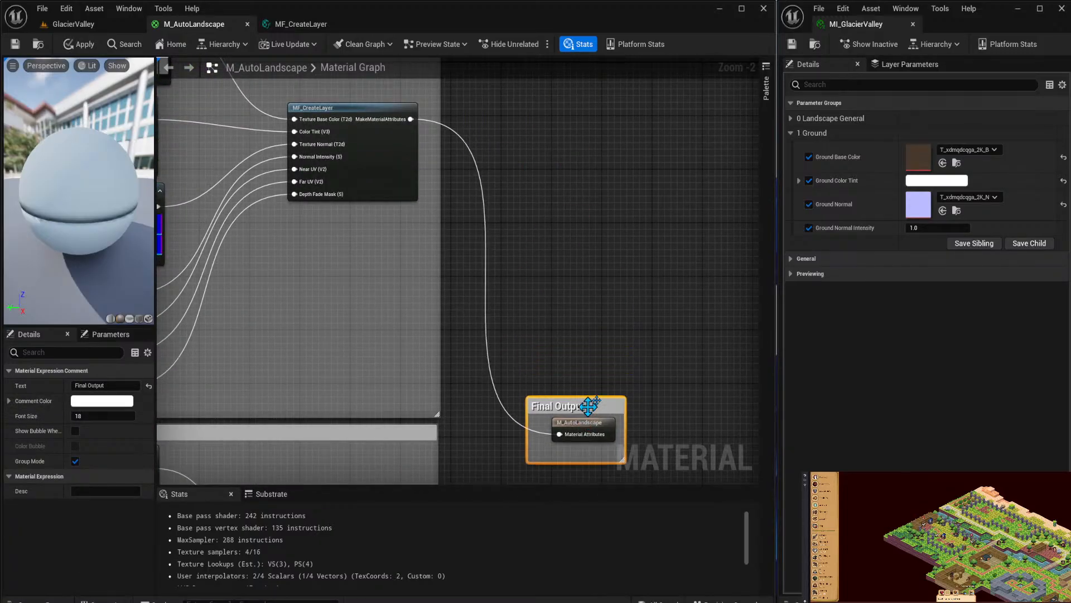
right_drag(648, 360, 638, 161)
drag(377, 364, 549, 236)
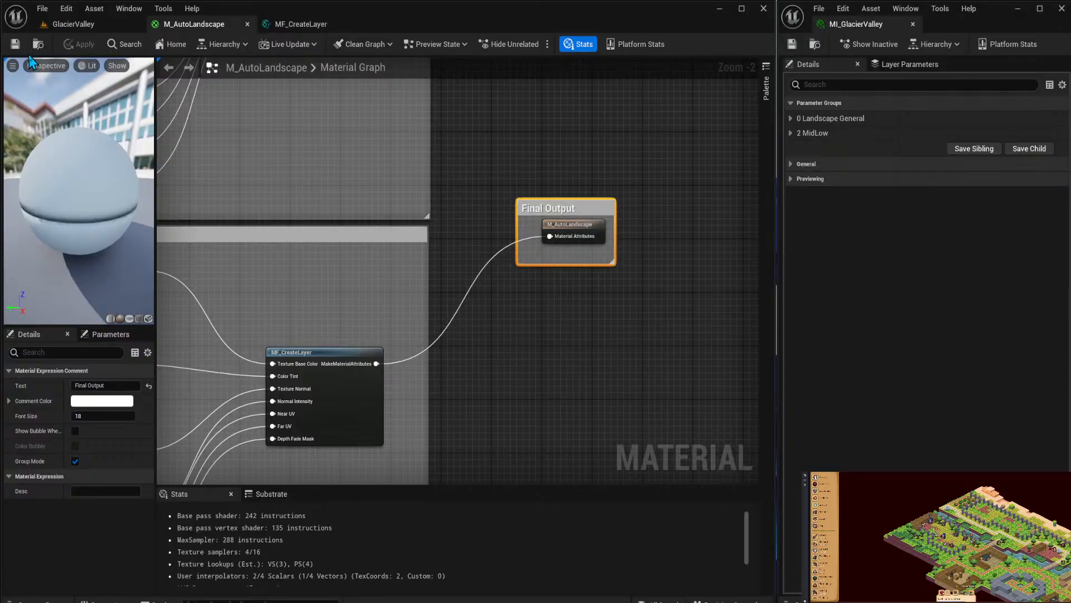
Switch to the GlacierValley level and examine how the MidLow layer material covers the landscape near and far.
click(78, 24)
right_drag(338, 173, 237, 83)
click(548, 109)
right_drag(294, 231, 428, 218)
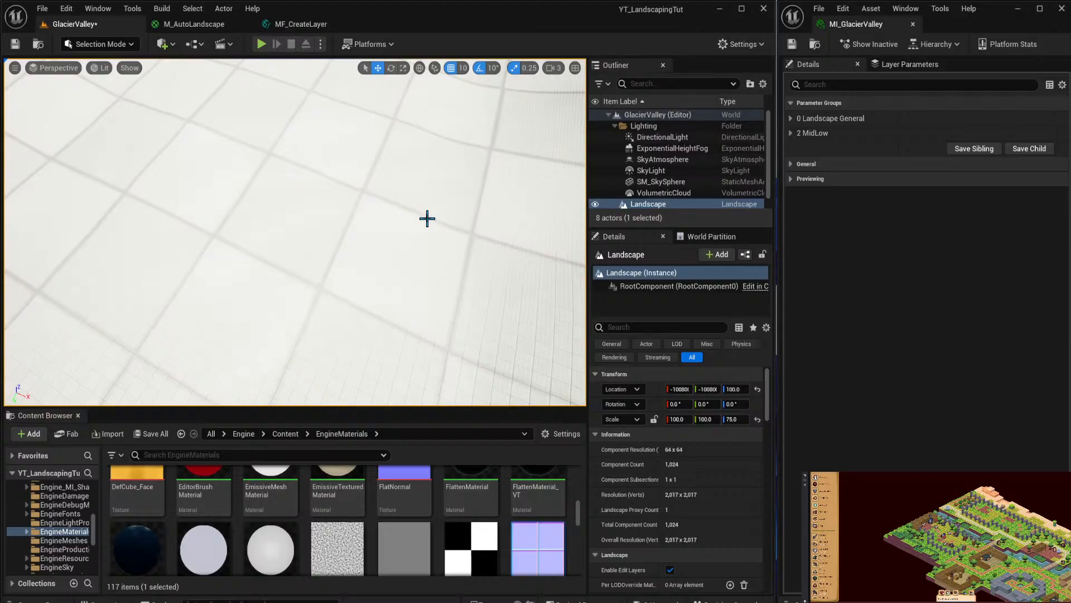
right_drag(428, 218, 460, 217)
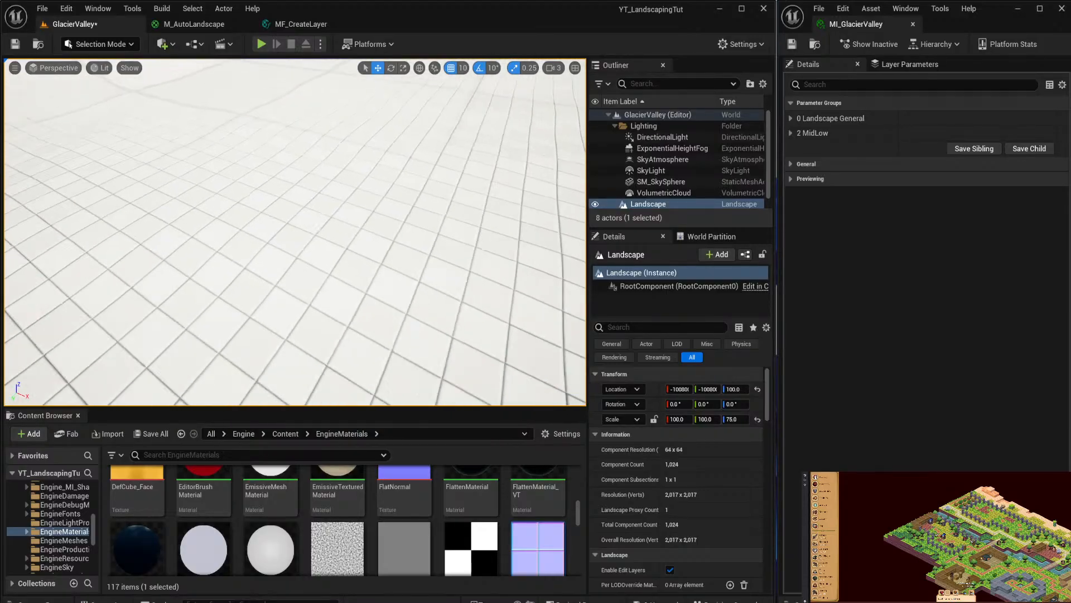
key(w)
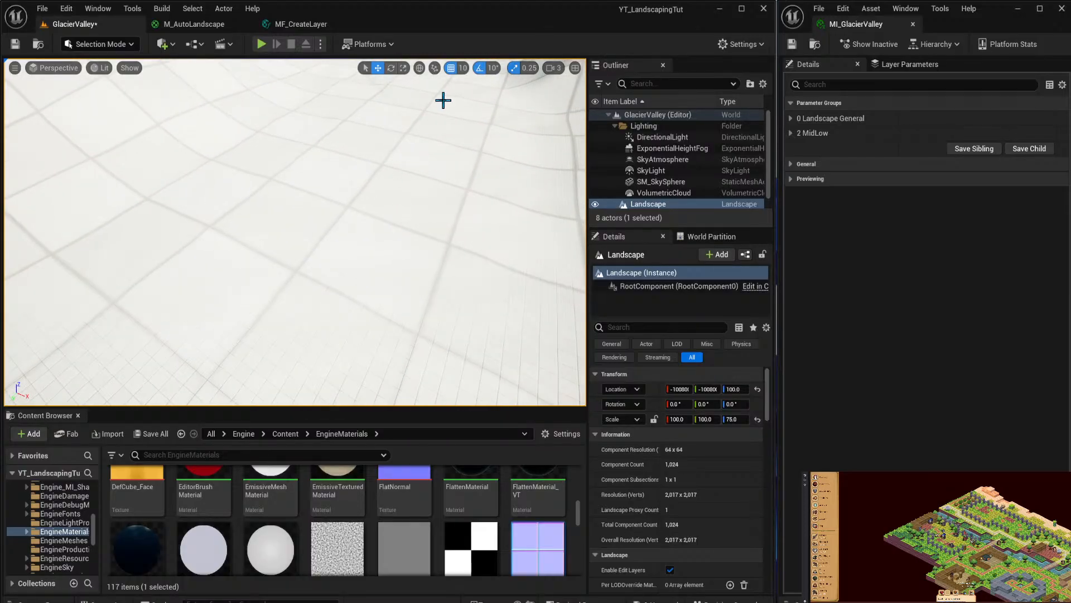
right_drag(413, 108, 363, 125)
key(w)
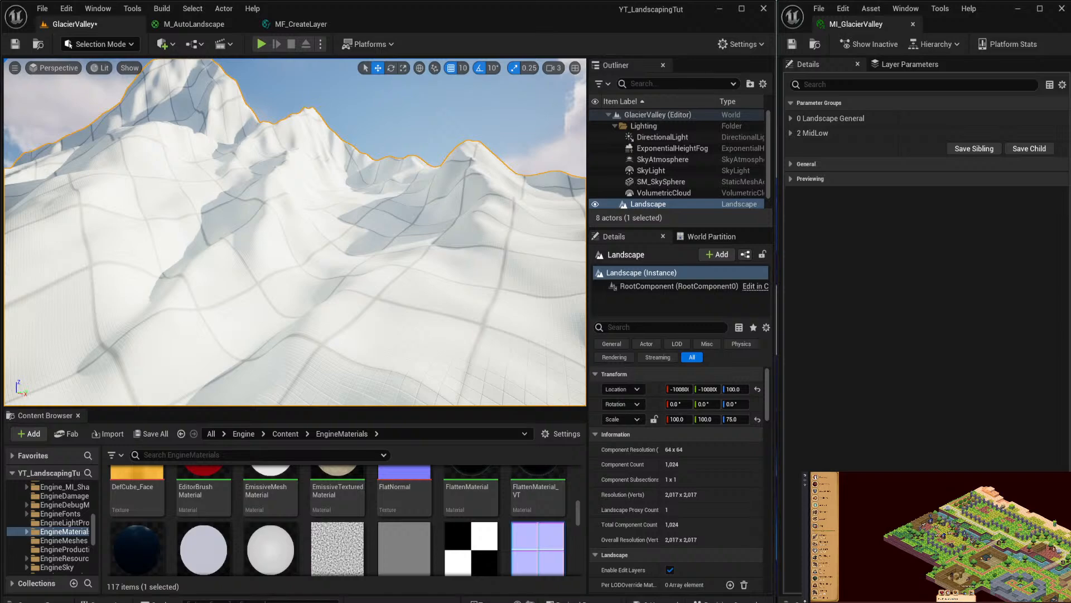
Override the MidLow Base Color parameter in MI_GlacierValley with the T_ground_Moss_D texture.
click(792, 134)
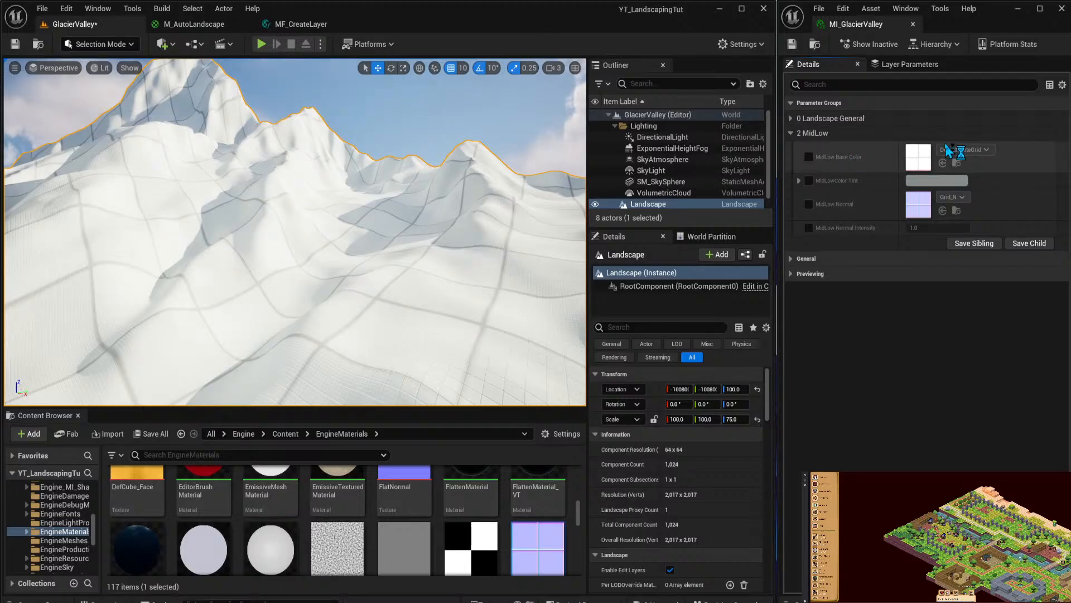
click(809, 156)
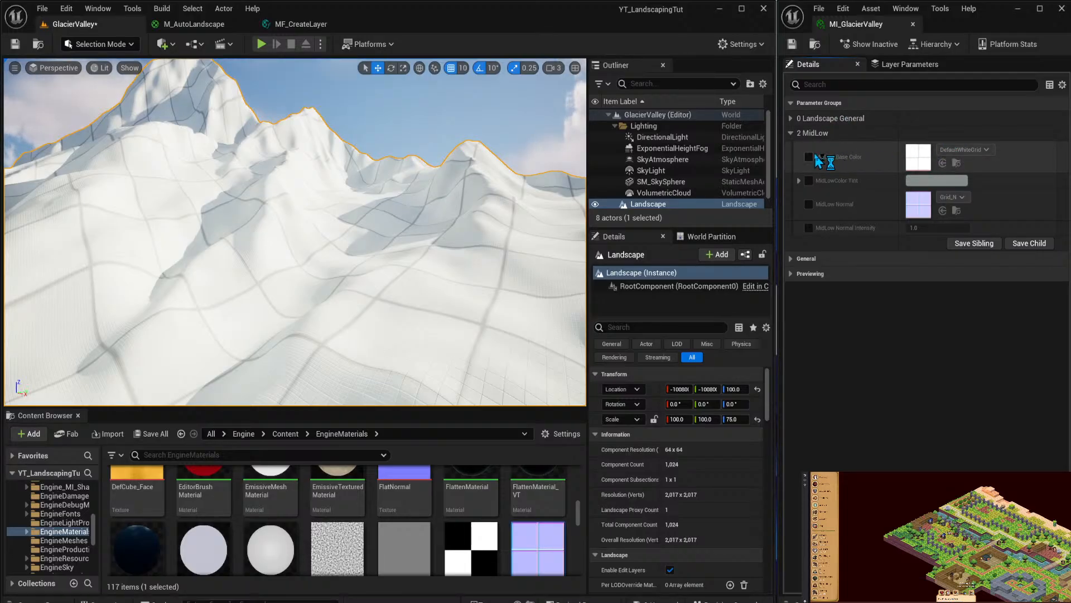
click(970, 150)
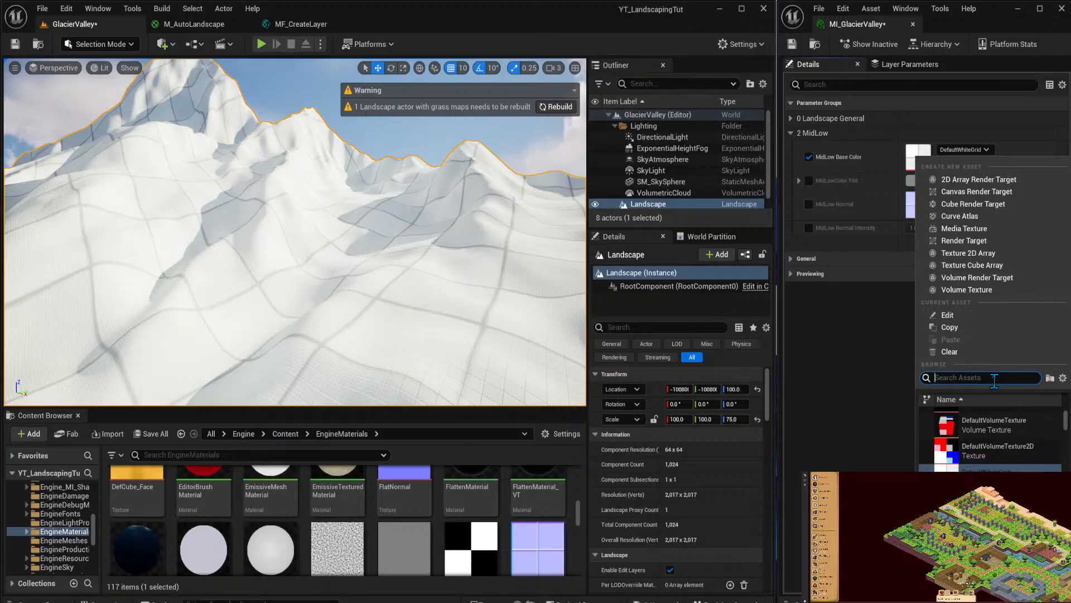
text(Moss)
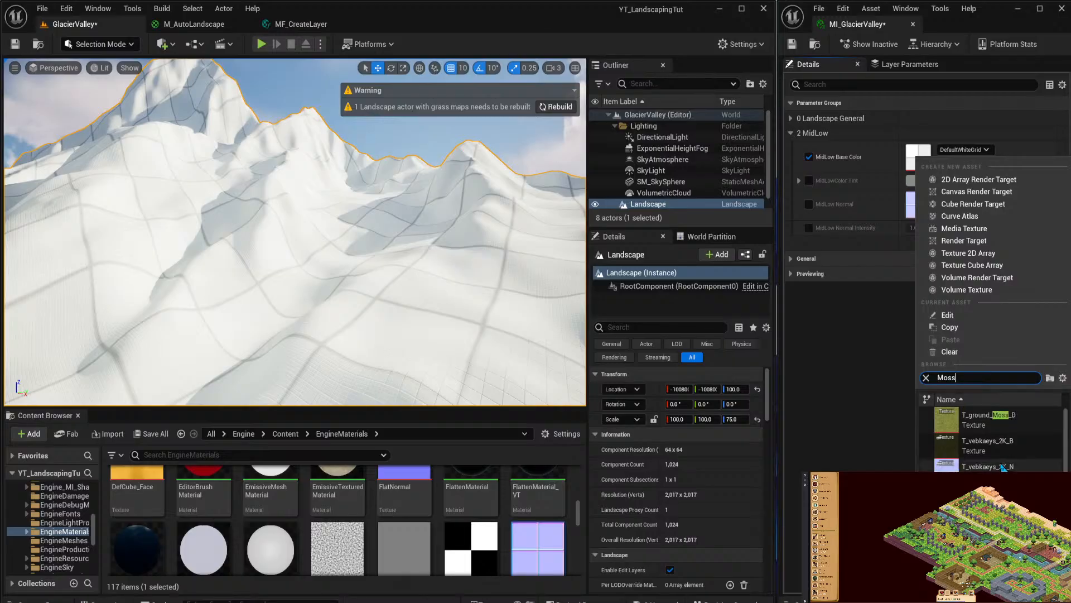
click(961, 417)
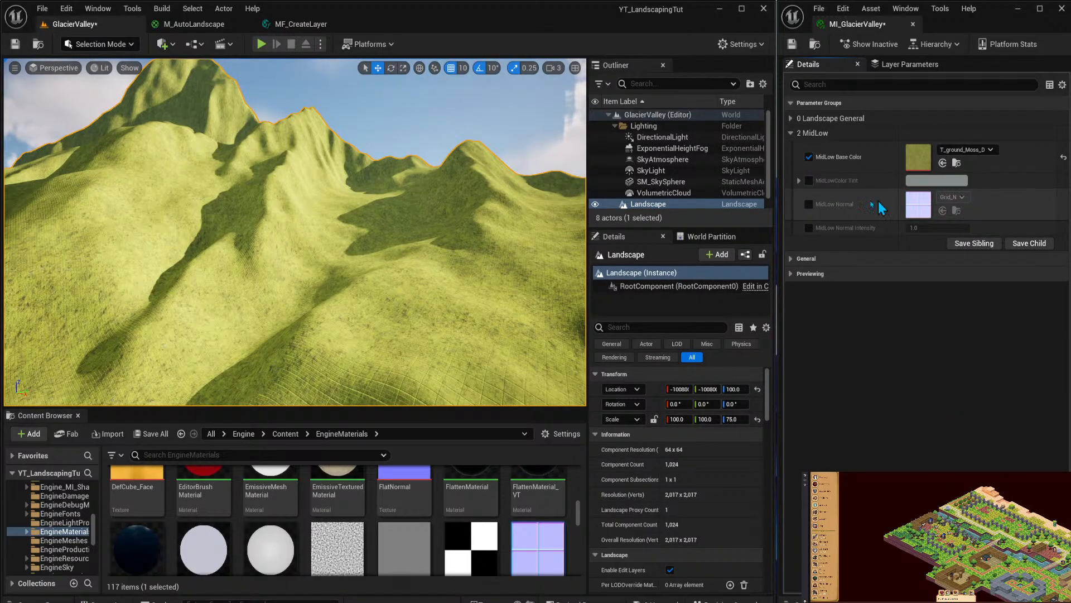
Override the MidLow Normal parameter in MI_GlacierValley with the T_vebkaeys_2K_N texture.
click(809, 203)
click(954, 197)
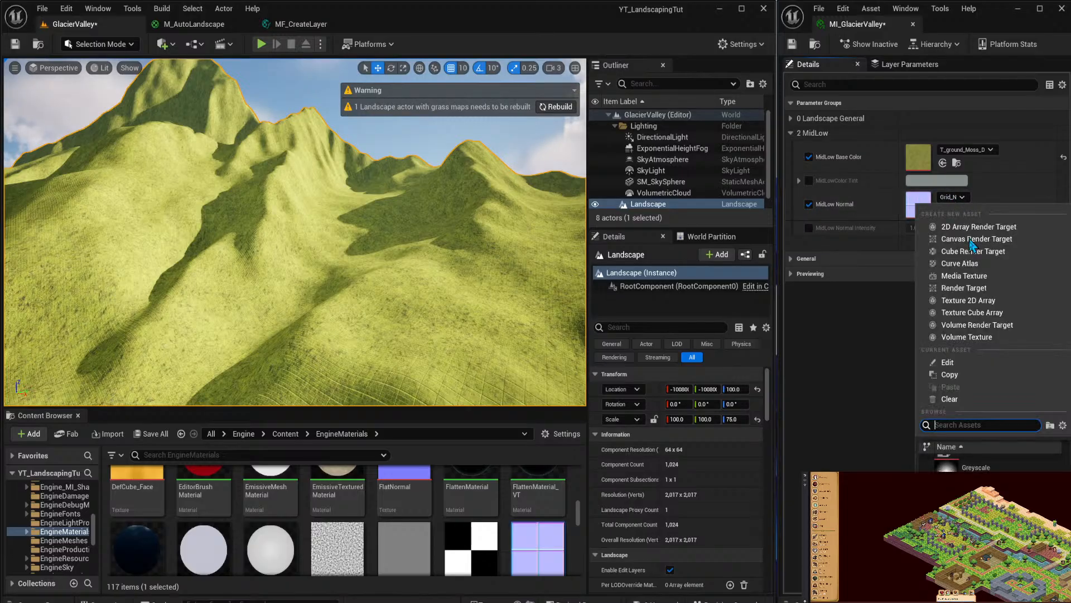
text(Mossy)
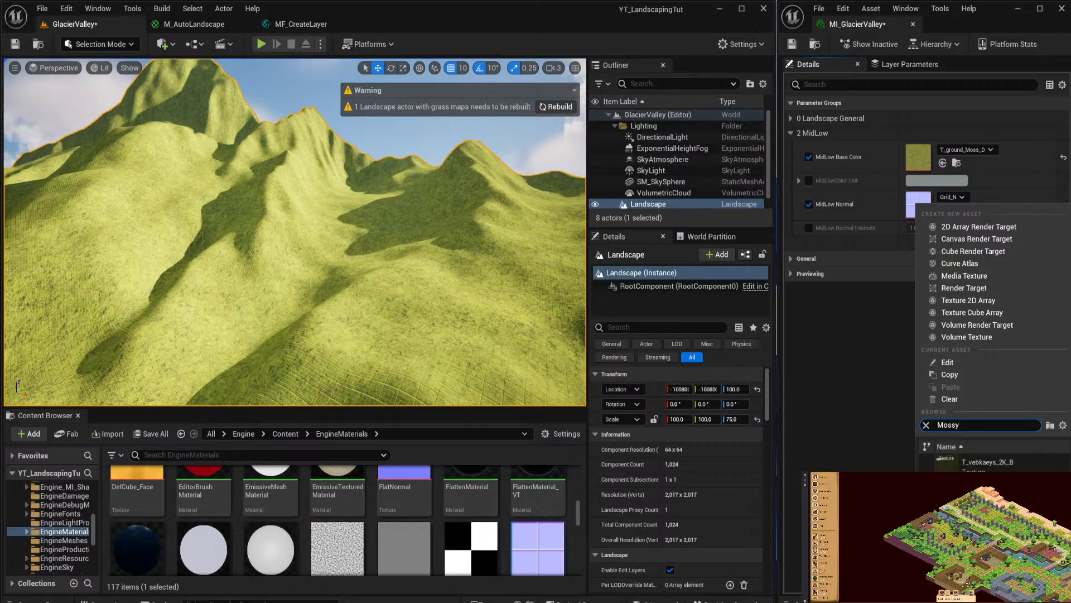
click(984, 463)
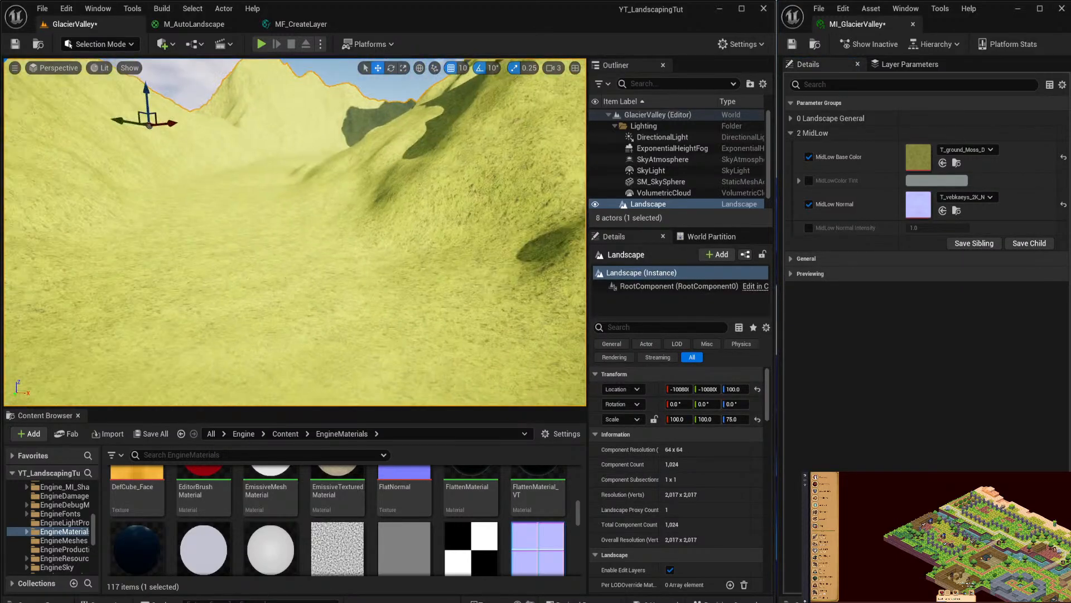
Change the sun direction in the GlacierValley level to check the moss shading on the landscape, and save everything.
right_drag(294, 231, 305, 296)
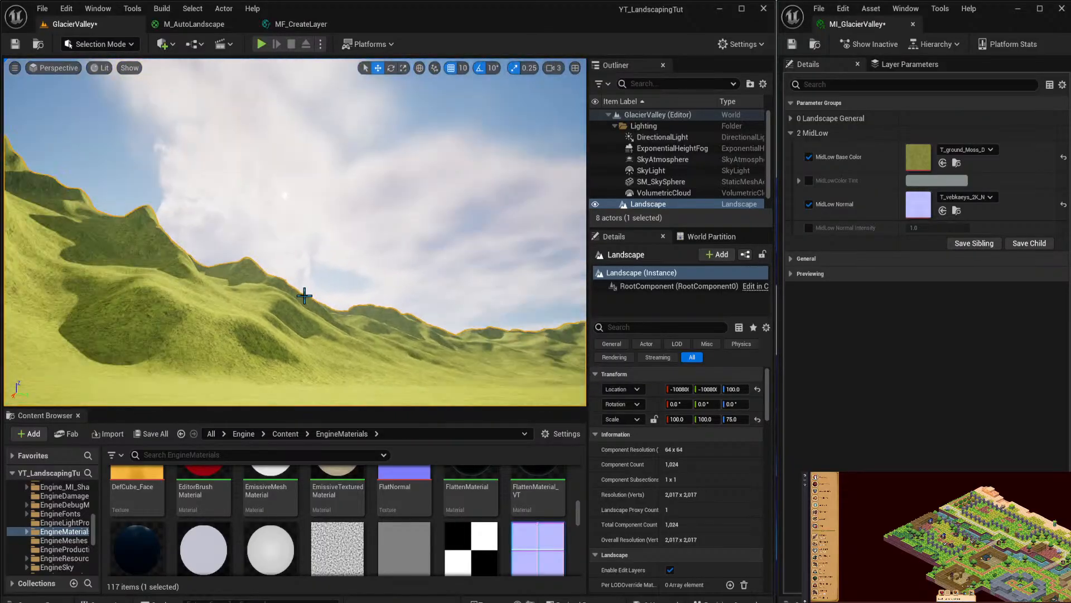
click(465, 180)
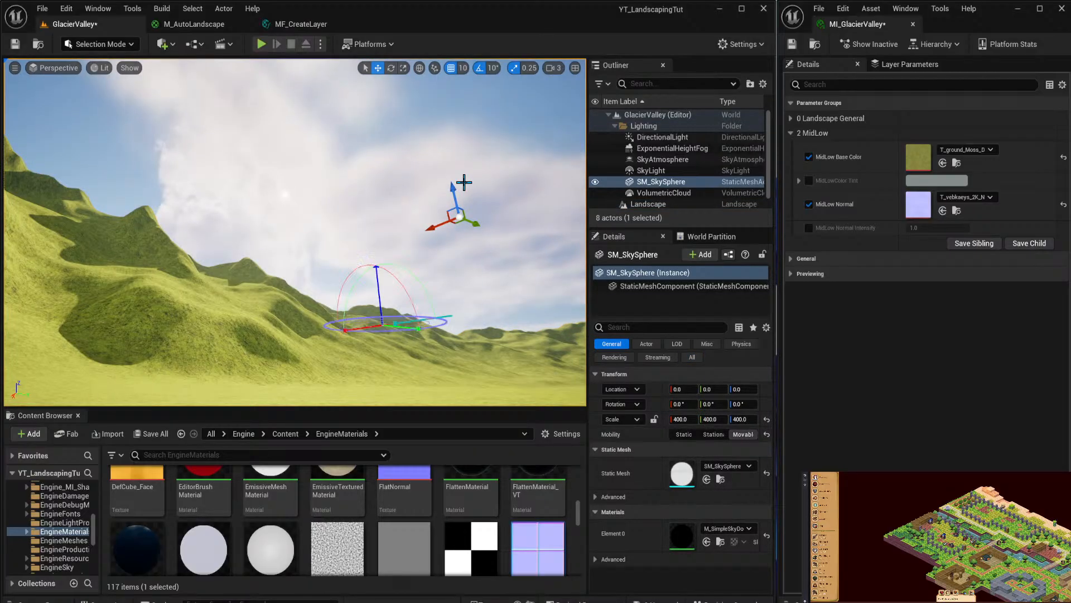
key(ctrl+l)
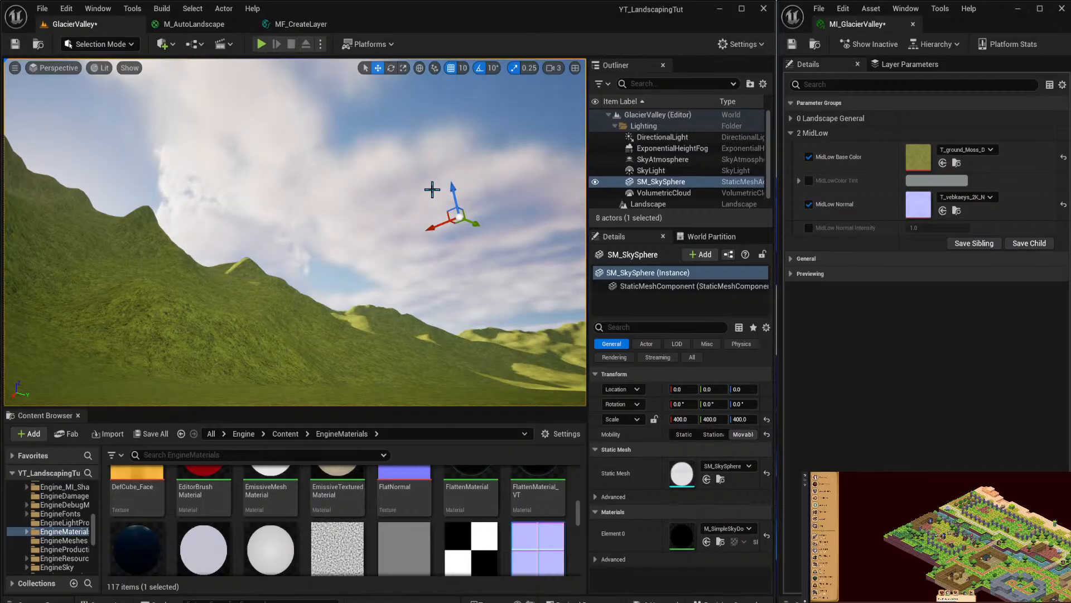
mouse_move(456, 245)
right_down()
mouse_move(456, 379)
mouse_move(451, 245)
right_up()
key(ctrl+shift+s)
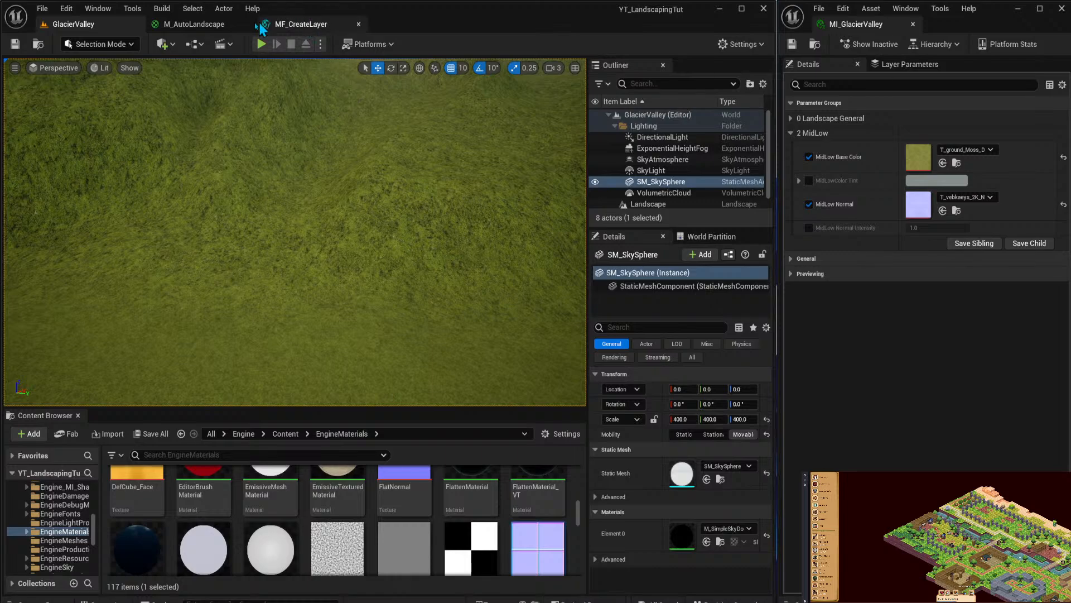
In M_AutoLandscape, connect the Ground Layer's MF_CreateLayer output to Material Attributes and check the layer's texture parameters.
click(220, 25)
scroll(642, 206, down, 3)
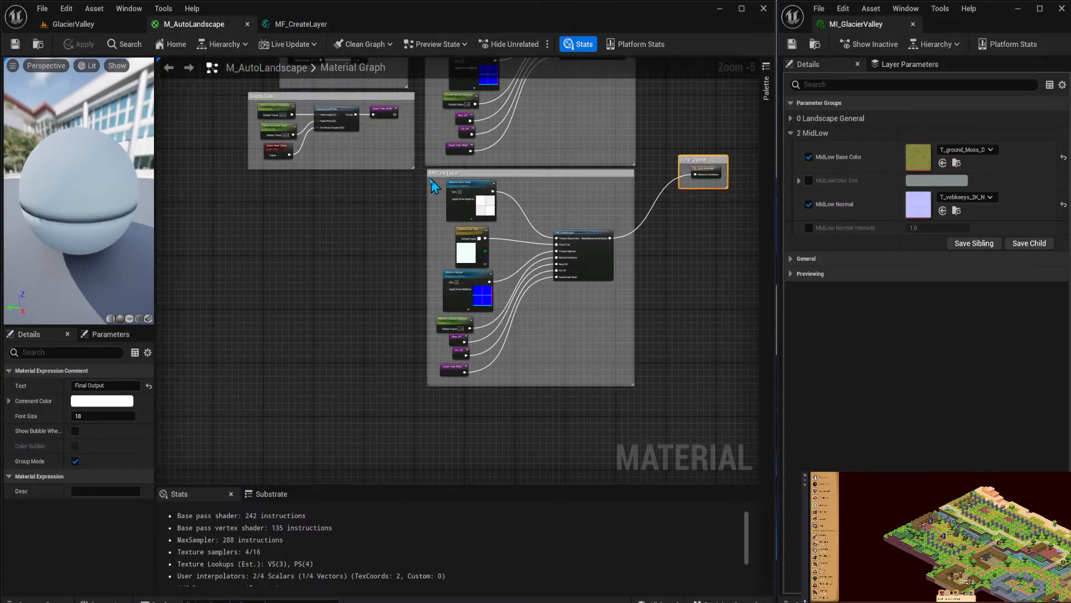
drag(424, 175, 641, 407)
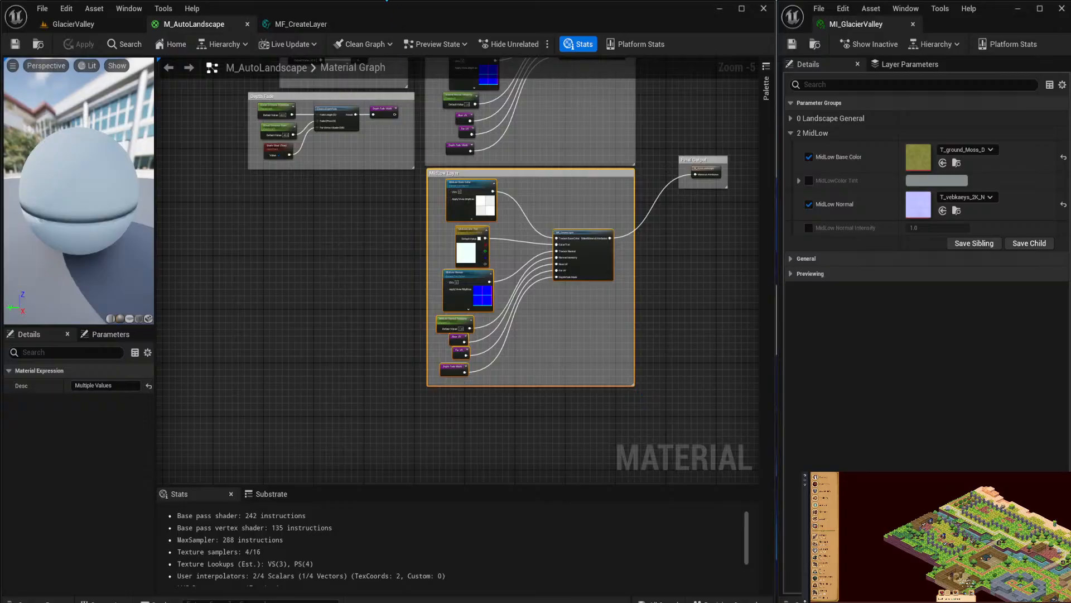
scroll(564, 139, up, 1)
right_drag(564, 139, 597, 341)
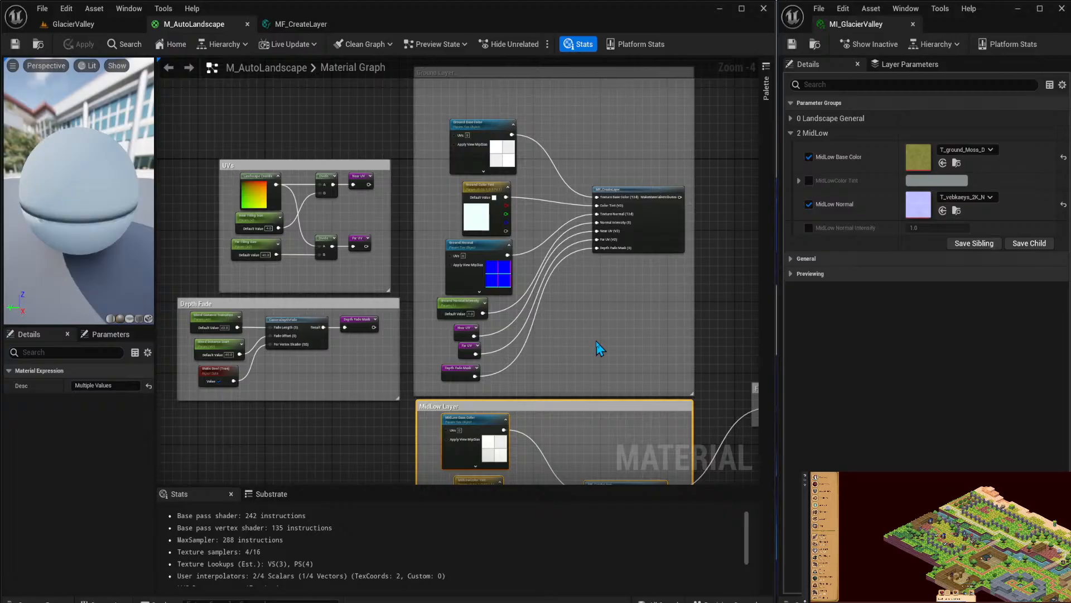
click(491, 137)
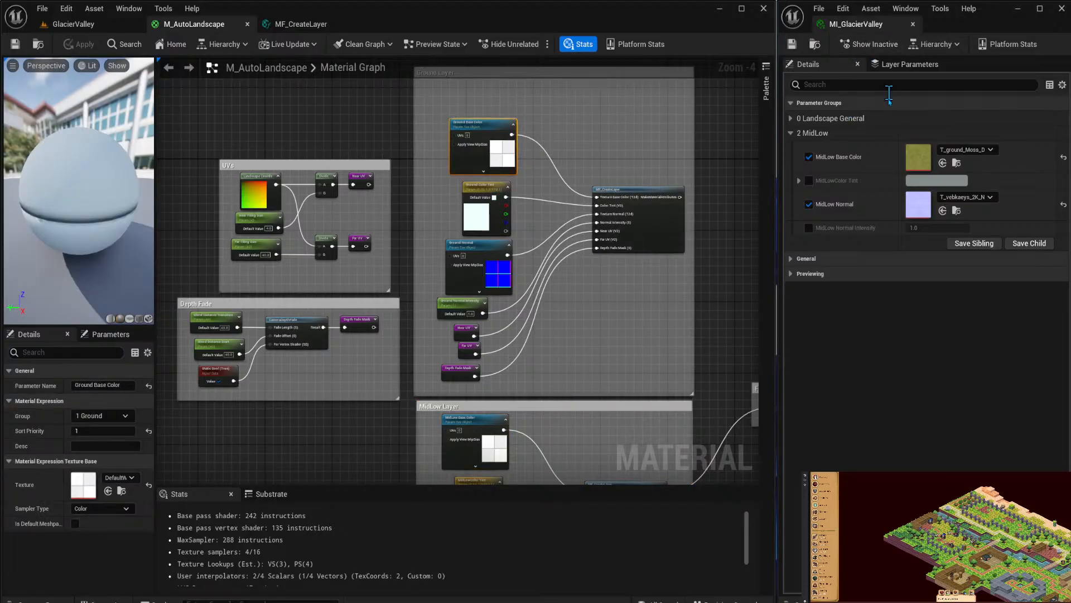
right_drag(727, 231, 612, 216)
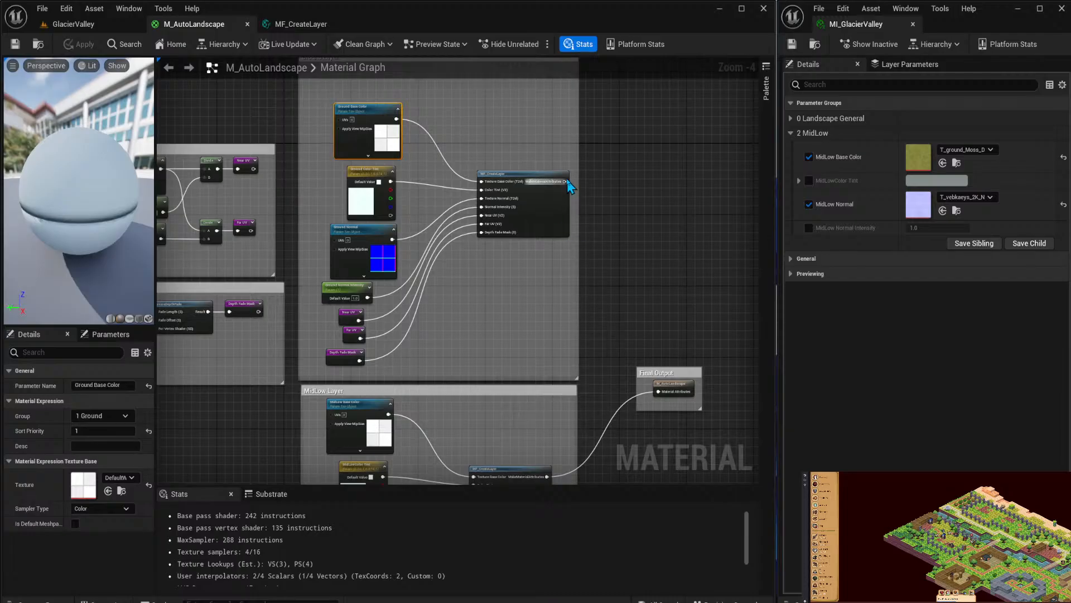
drag(566, 182, 659, 392)
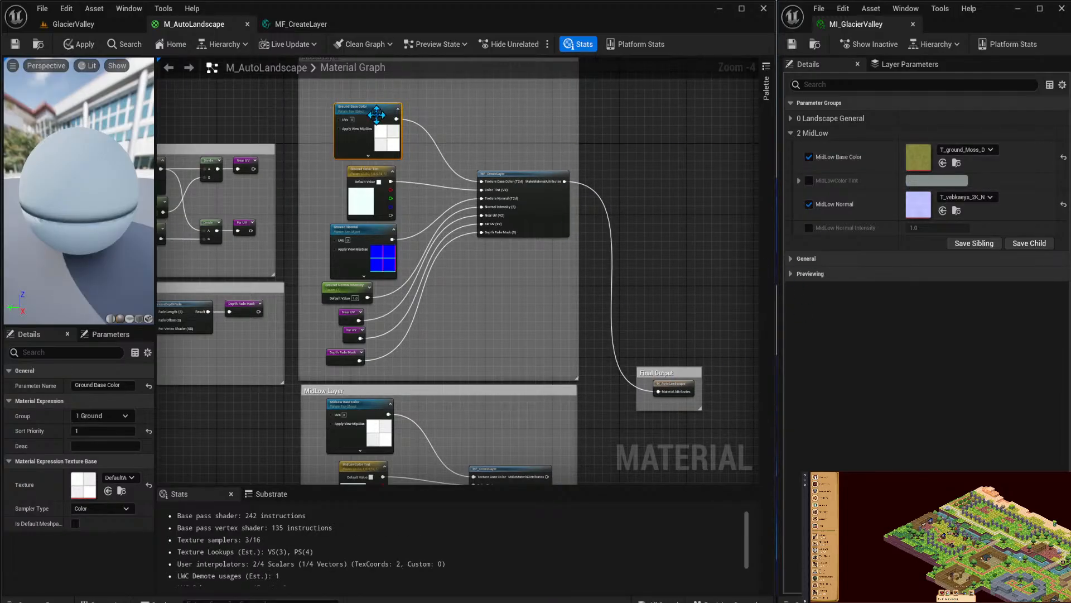
click(352, 406)
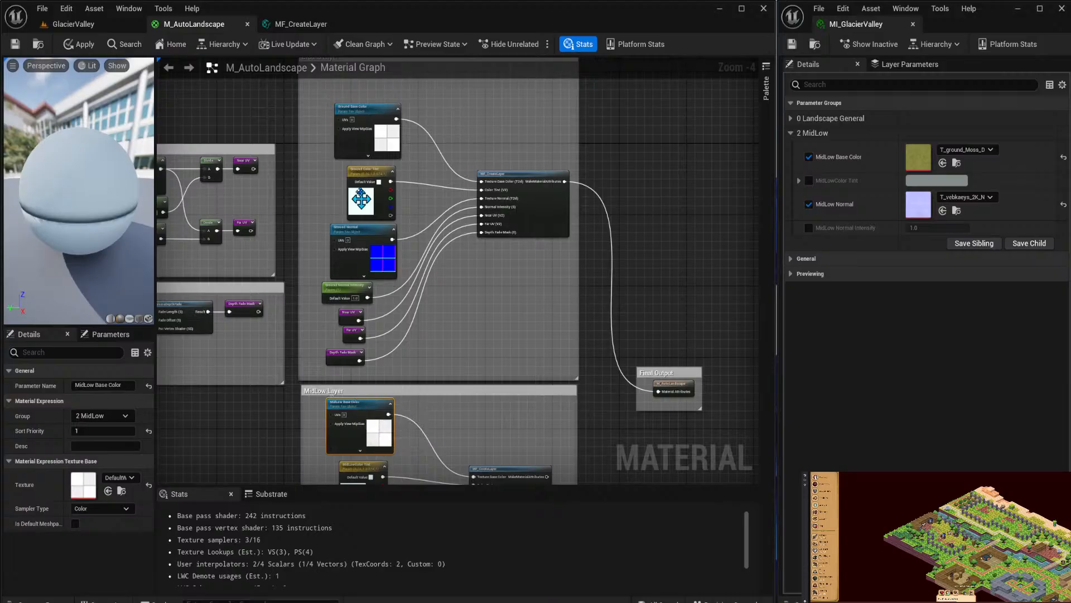
click(366, 110)
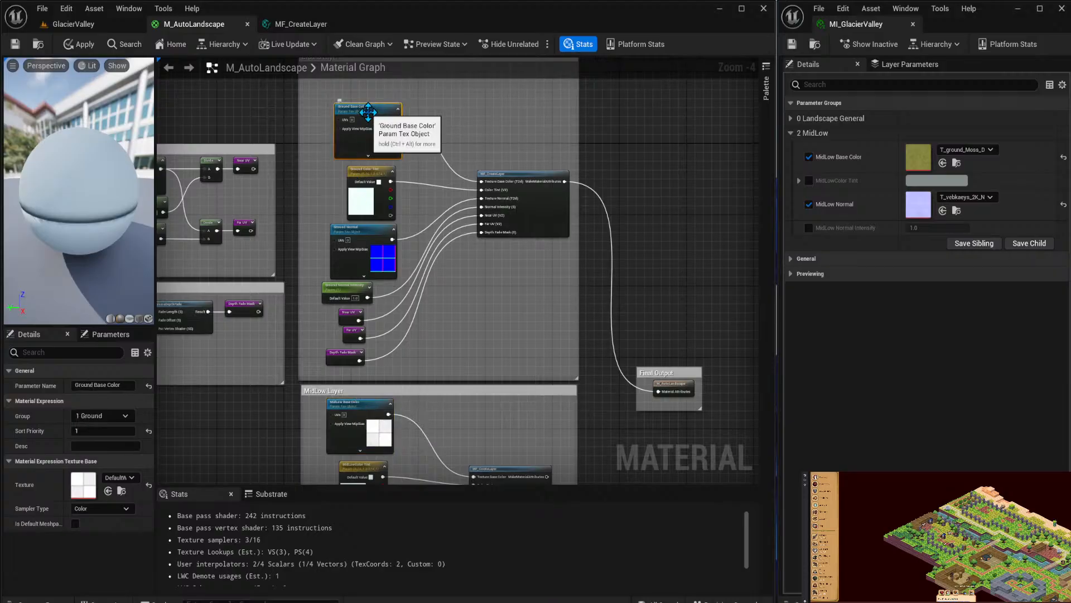
click(377, 244)
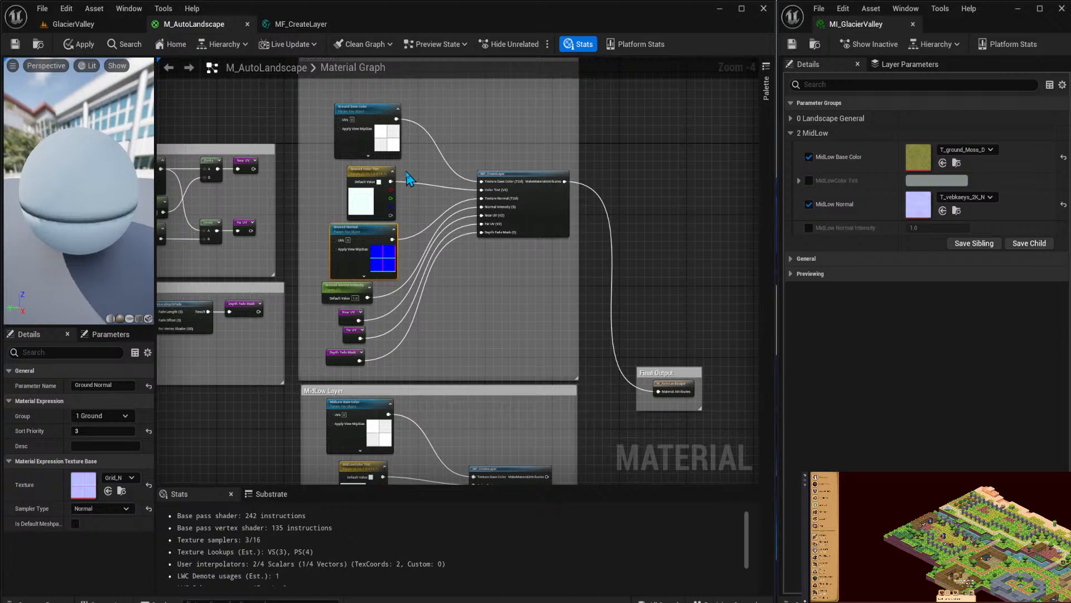
Set MidLow Base Color to T_xdmqdcqga_2K_B and MidLow Normal to T_xdmqdcqga_2K_N in MI_GlacierValley, and save the instance.
click(994, 151)
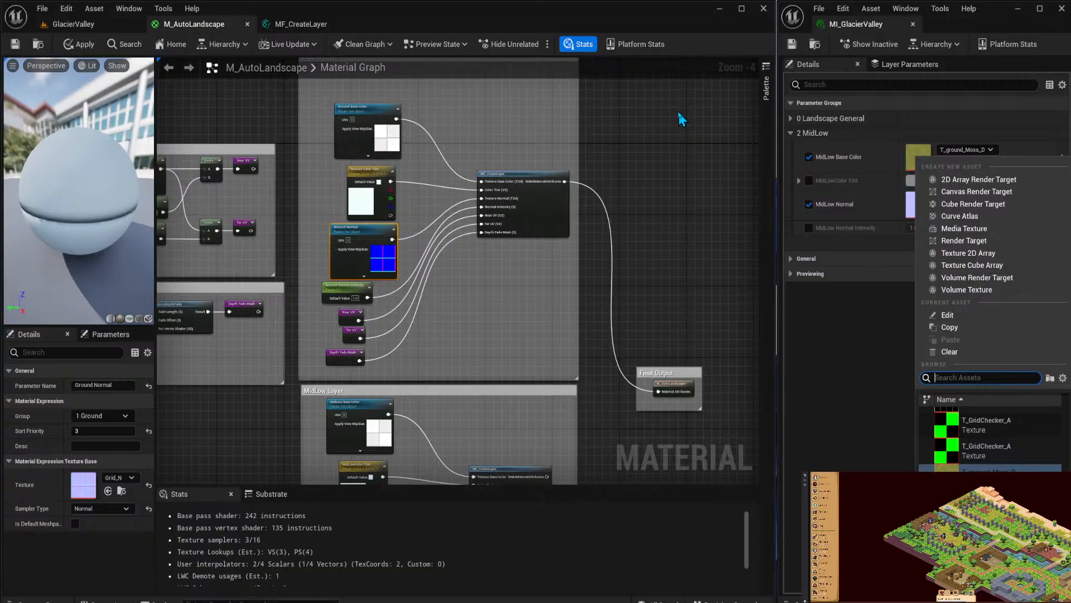
text(forest)
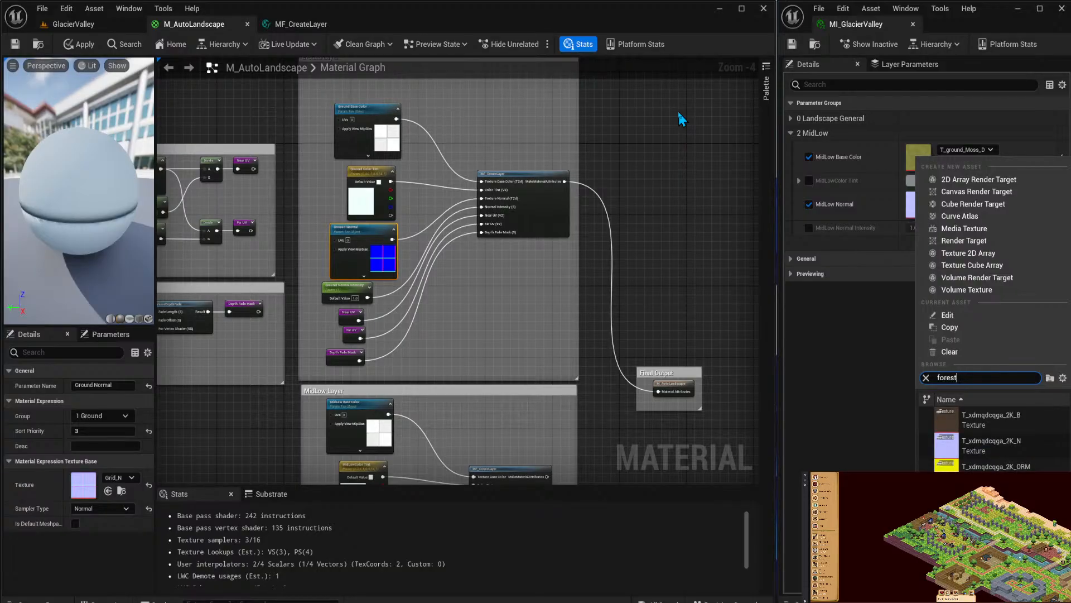
click(990, 419)
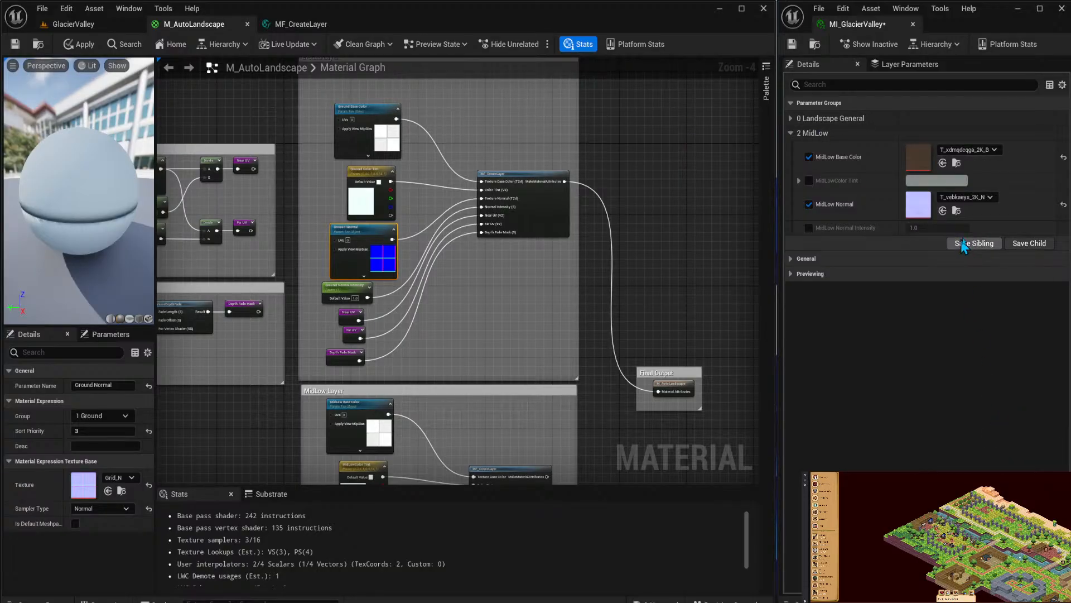
click(982, 197)
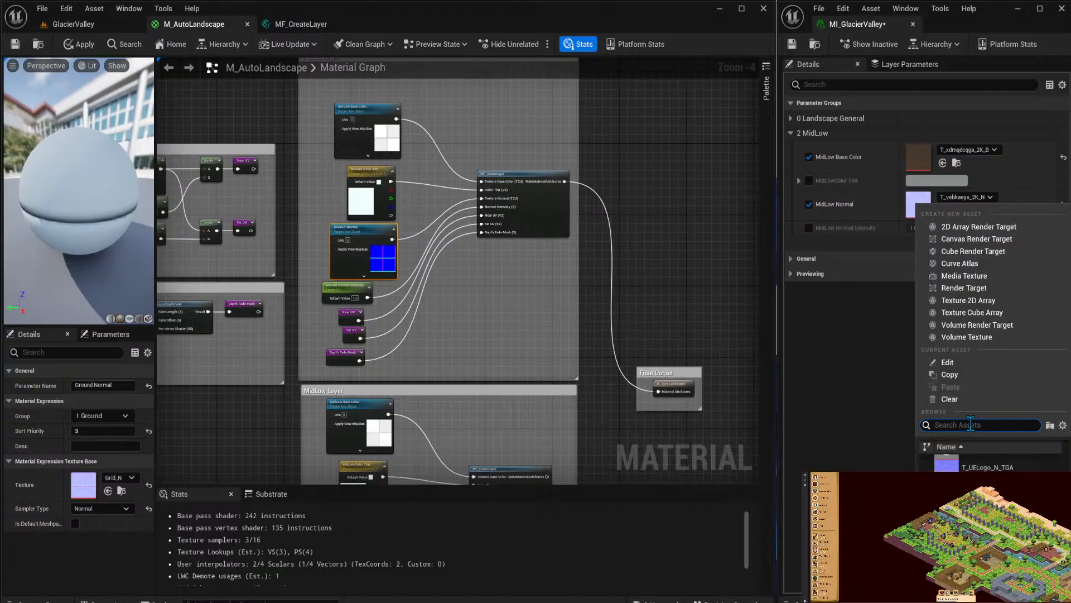
text(forest)
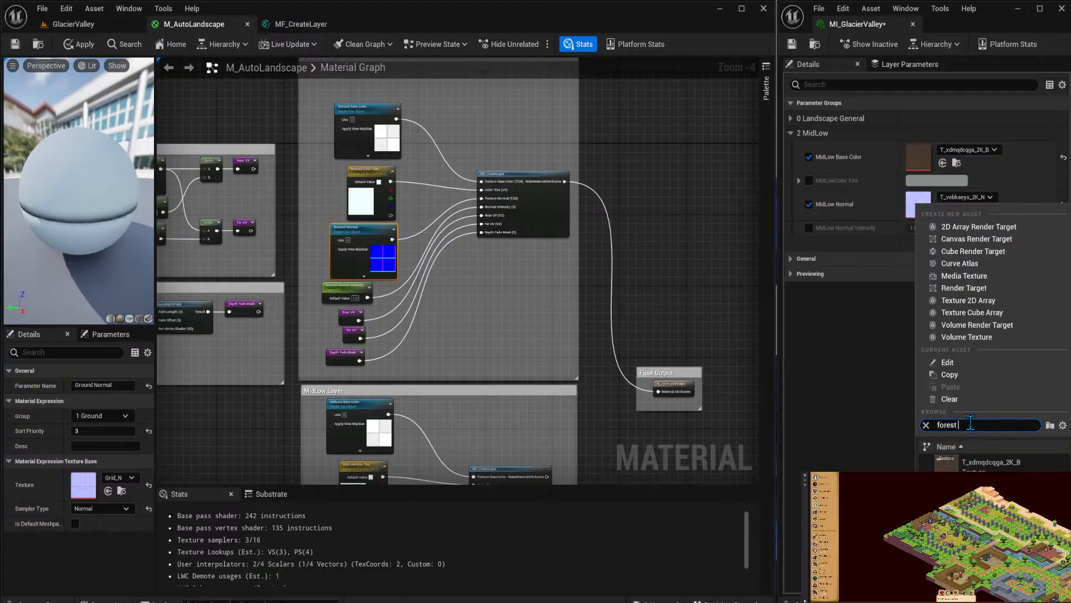
click(967, 467)
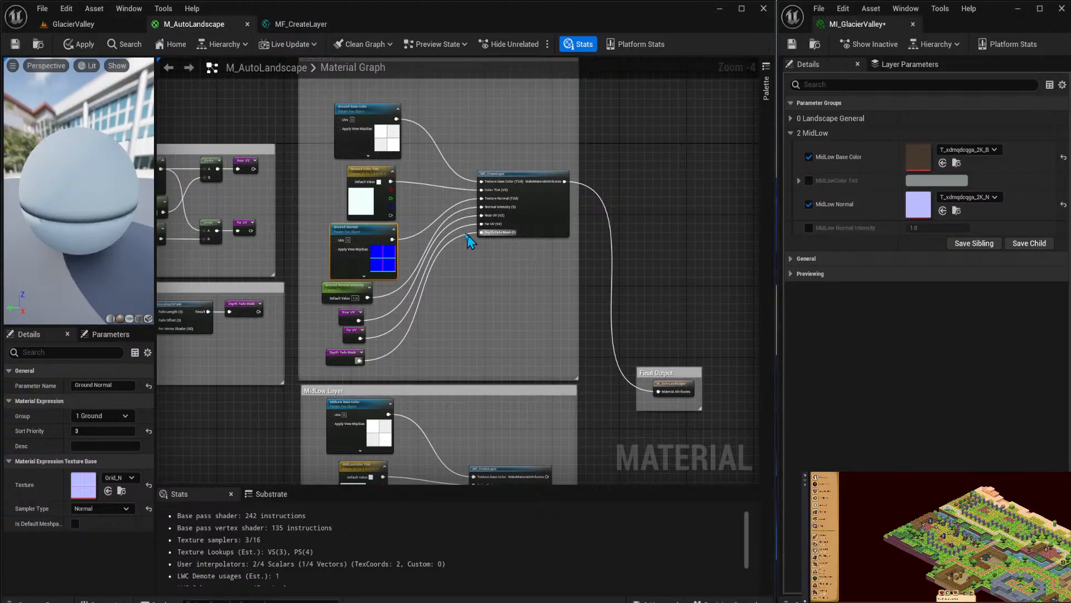
key(ctrl+s)
Delete all the nodes inside the MidLow Layer comment, keeping the comment box itself.
right_drag(400, 299, 392, 157)
click(357, 267)
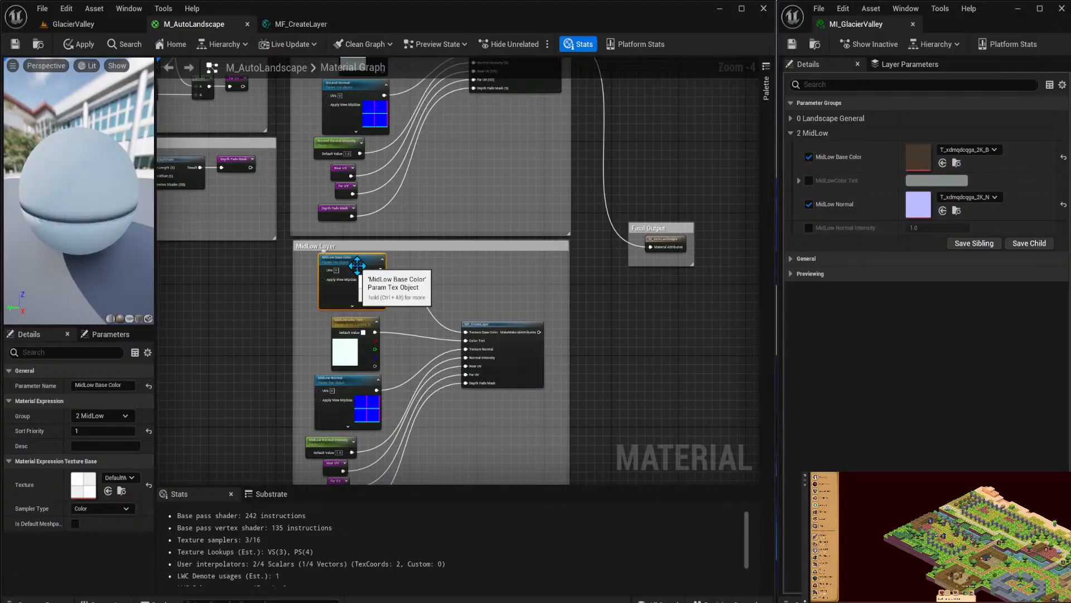
drag(295, 290, 556, 333)
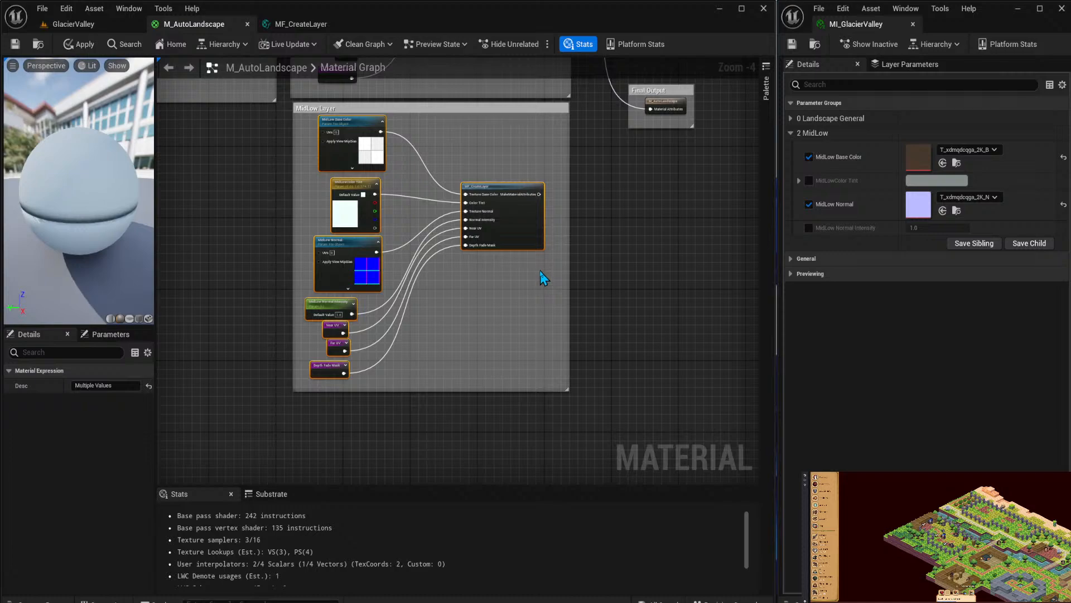
key(Delete)
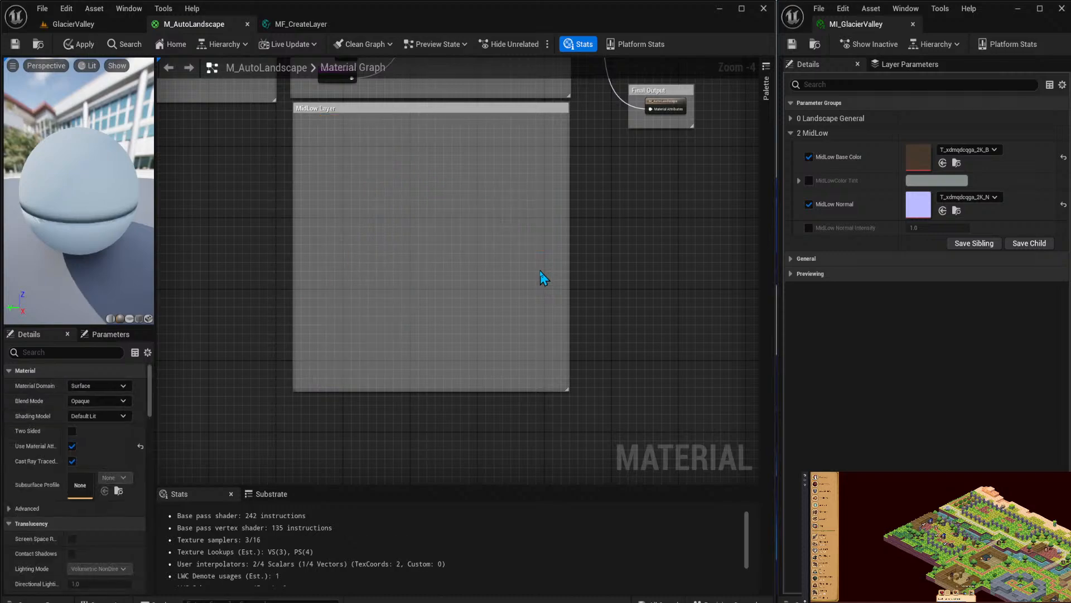
Copy the Ground Layer's parameter, reroute and MF_CreateLayer nodes and place the copies inside the empty MidLow Layer comment.
right_drag(689, 232, 598, 464)
right_drag(466, 263, 557, 328)
drag(330, 134, 571, 380)
right_drag(708, 304, 687, 88)
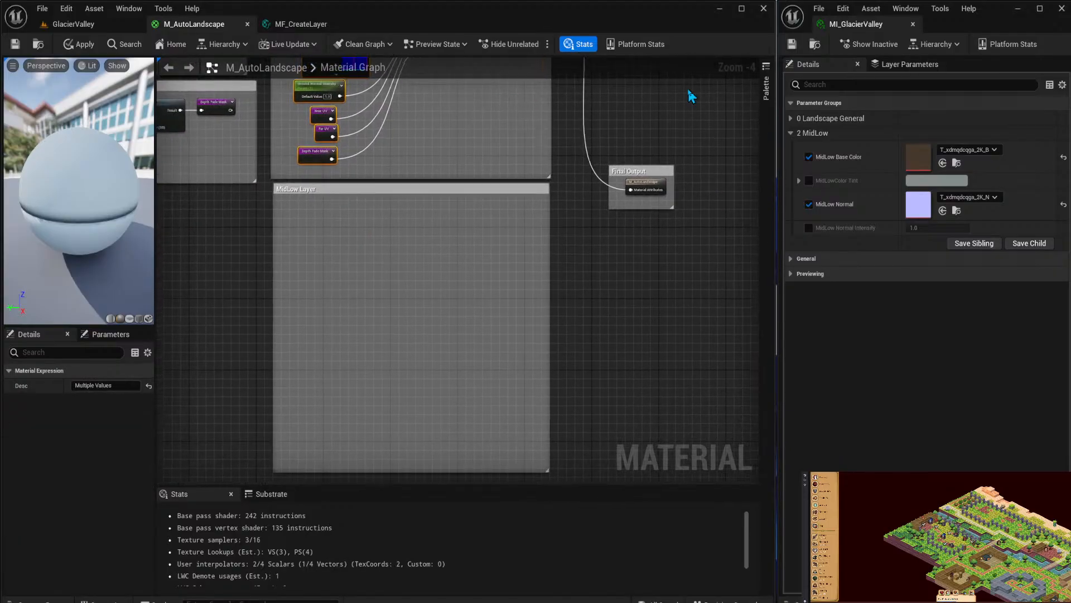
key(ctrl+v)
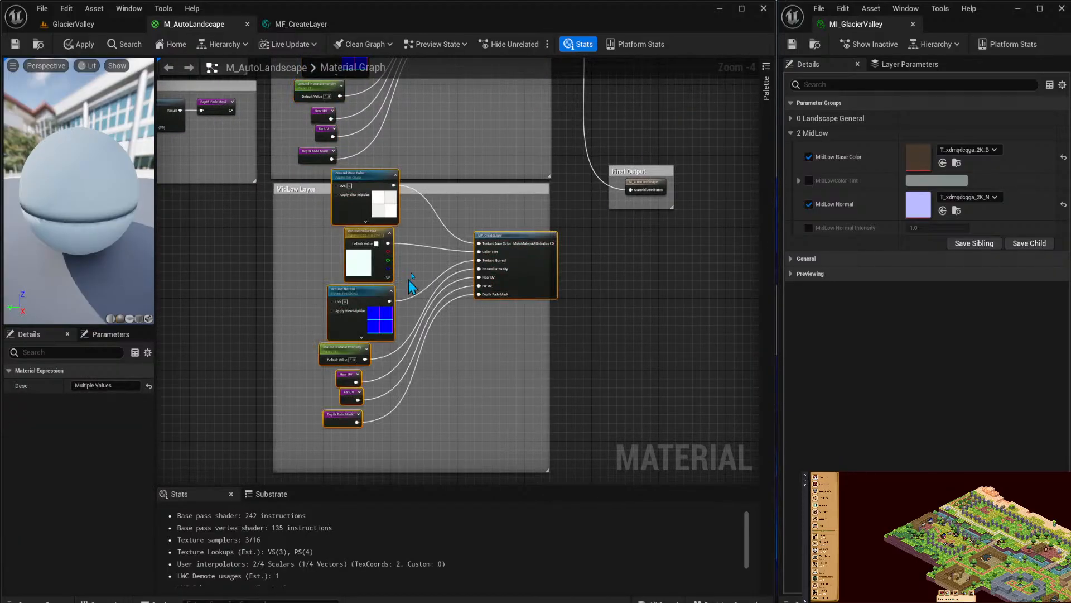
drag(499, 236, 473, 295)
click(317, 222)
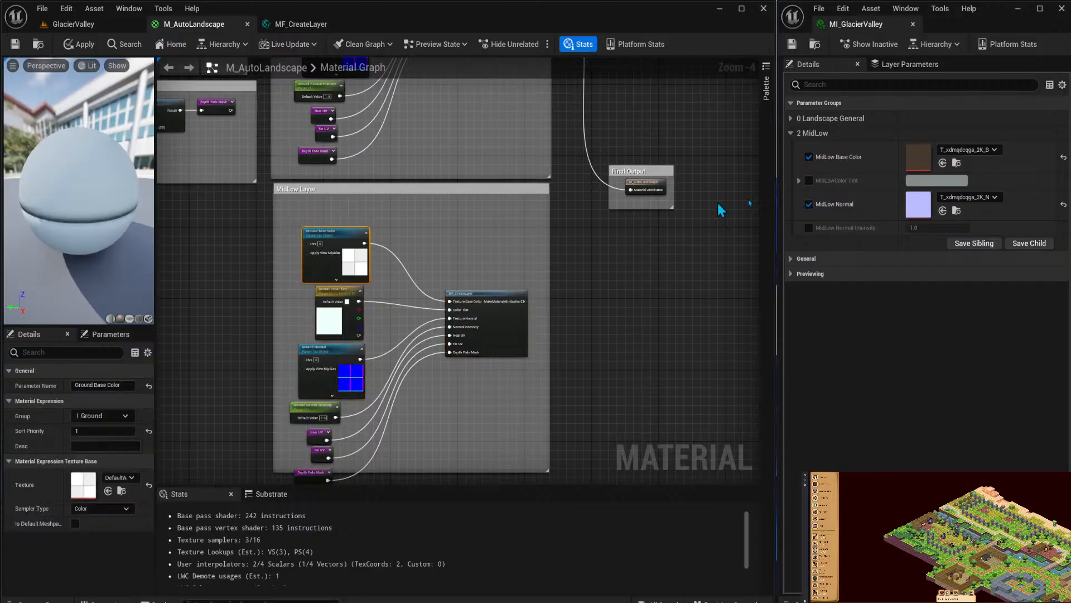
Set MidLow Base Color to the mossy texture T_vebkaeys_2K_B in MI_GlacierValley.
click(967, 150)
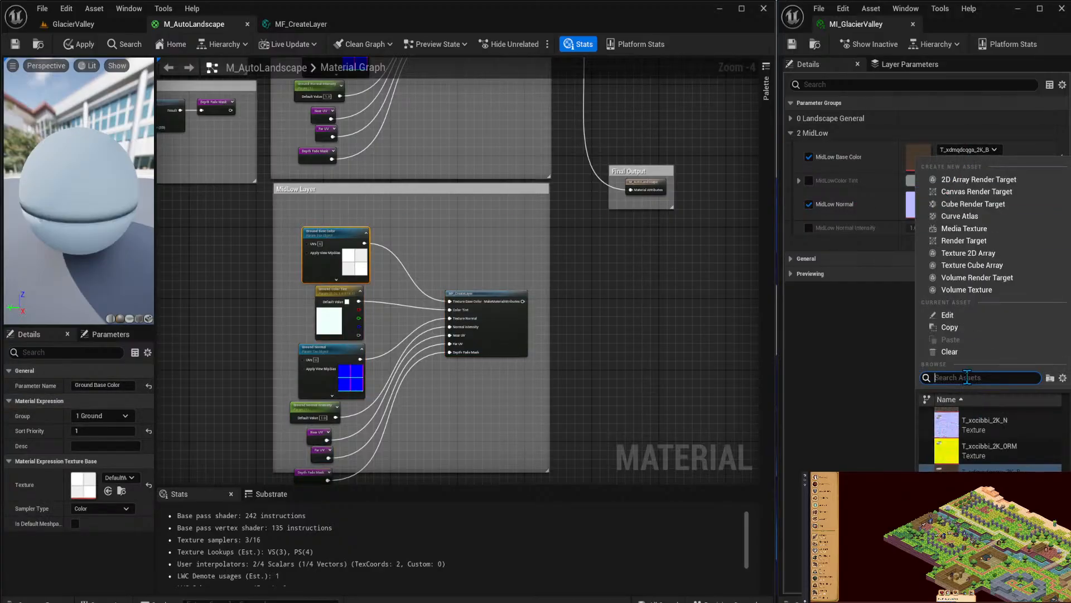
text(mossy)
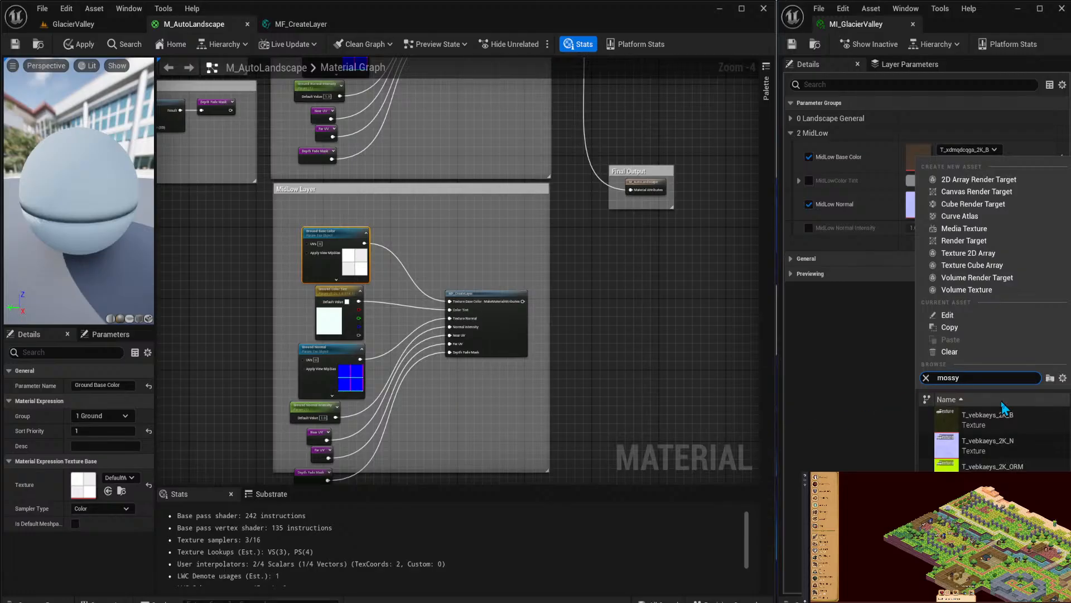
click(983, 418)
Set MidLow Base Color to the forest texture T_xdmqdcqga_2K_B in MI_GlacierValley.
right_drag(476, 195, 460, 469)
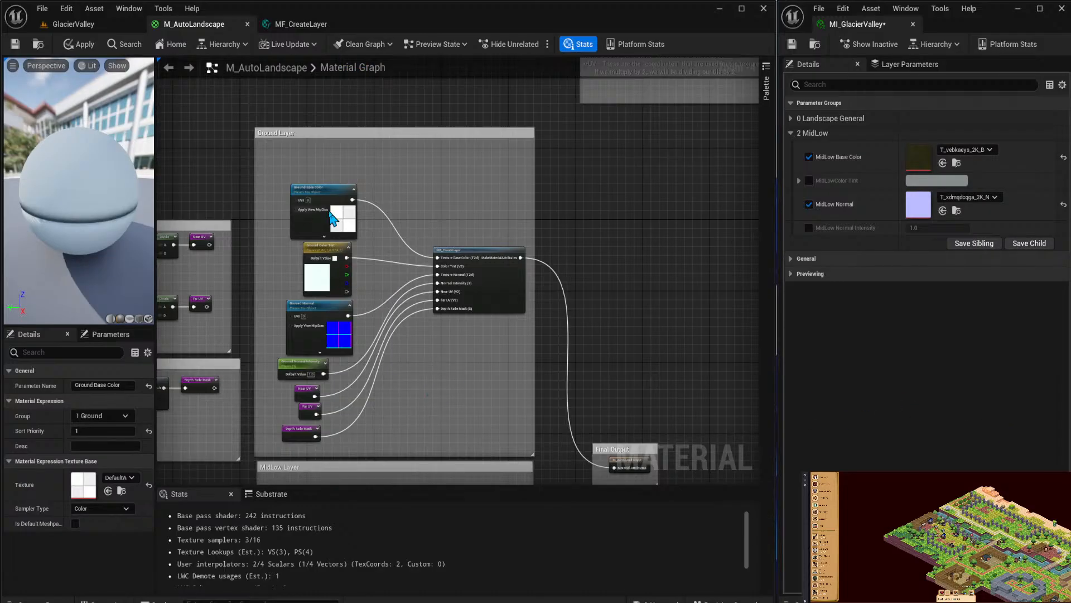
click(965, 149)
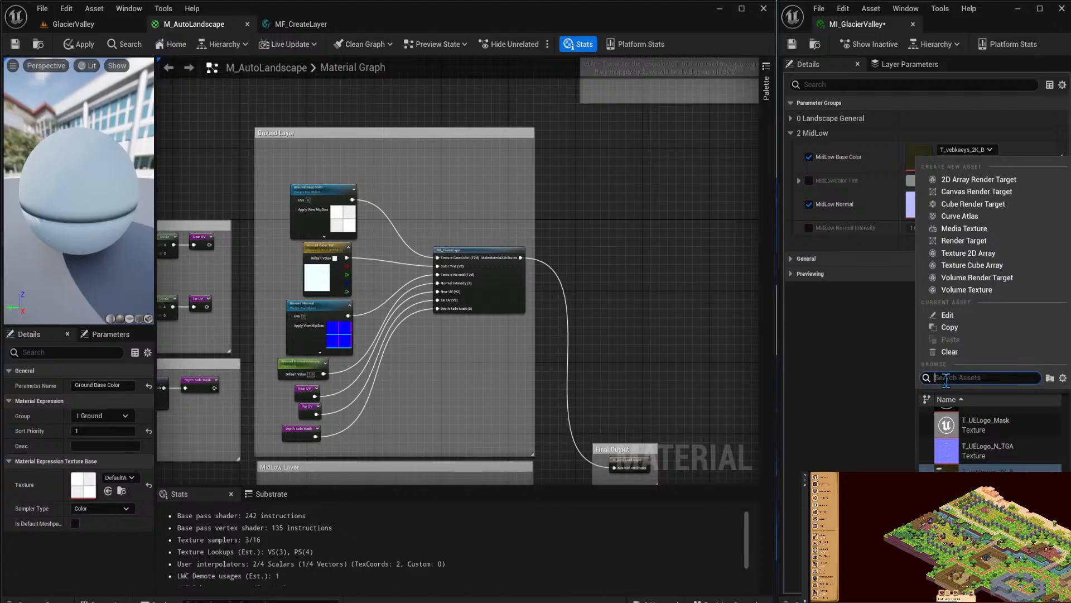
text(forest)
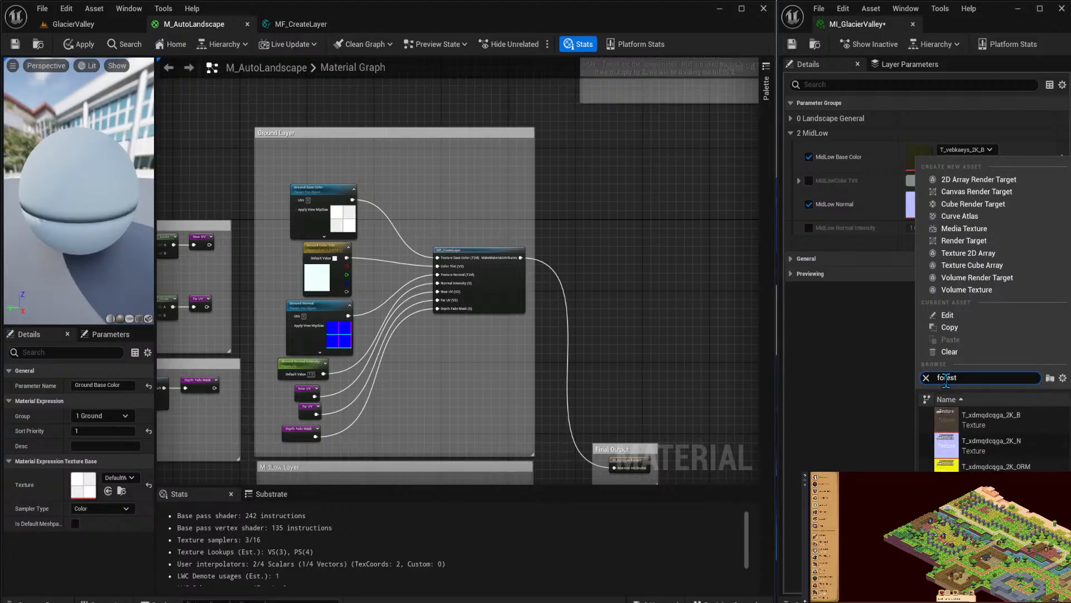
click(1012, 419)
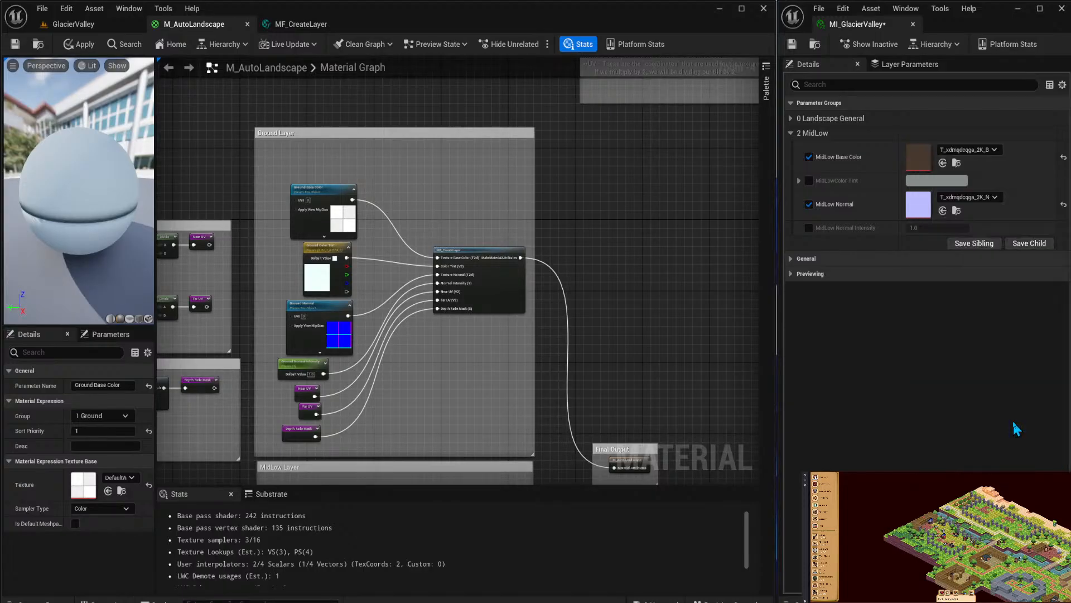
Undo the copied Ground nodes in the MidLow Layer comment, bring back the original MidLow nodes, and apply M_AutoLandscape.
right_drag(519, 329, 513, 128)
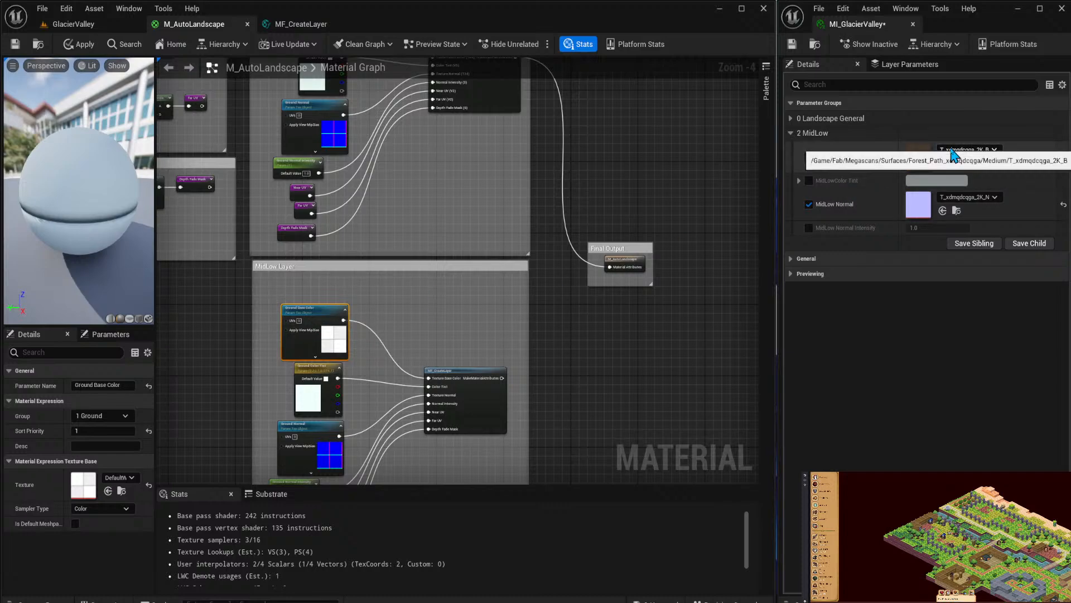
click(486, 314)
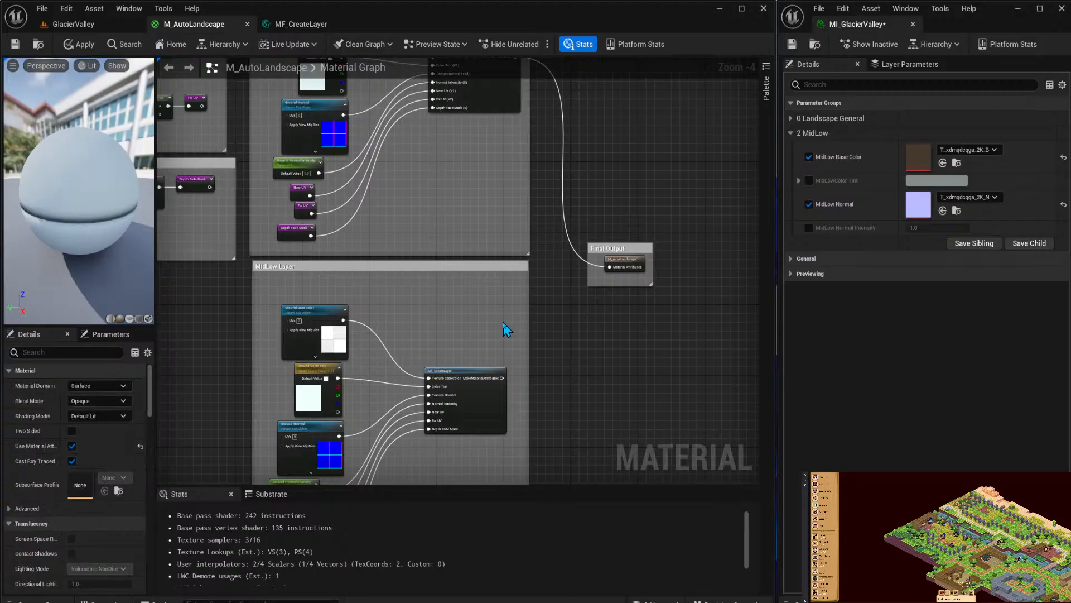
key(ctrl+z)
key(ctrl+z)
key(ctrl+z)
key(ctrl+z)
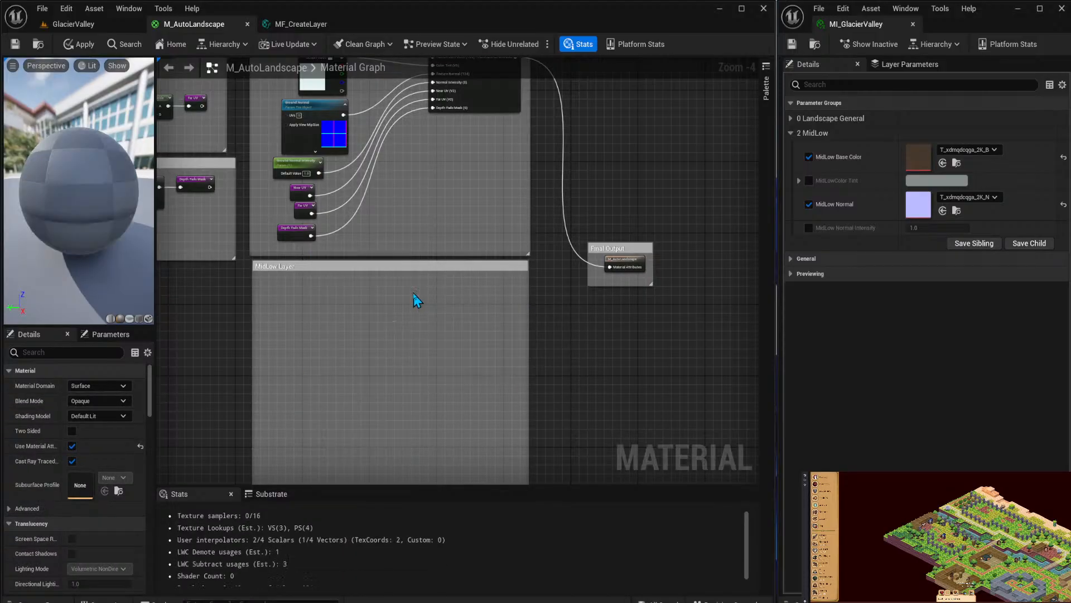
key(ctrl+y)
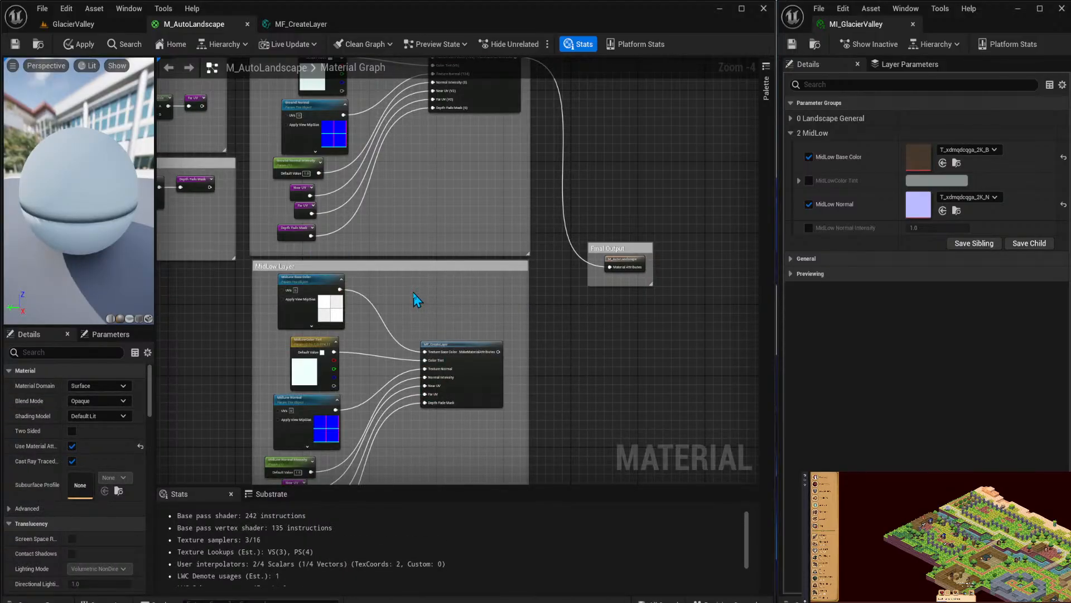
key(ctrl+y)
key(ctrl+y)
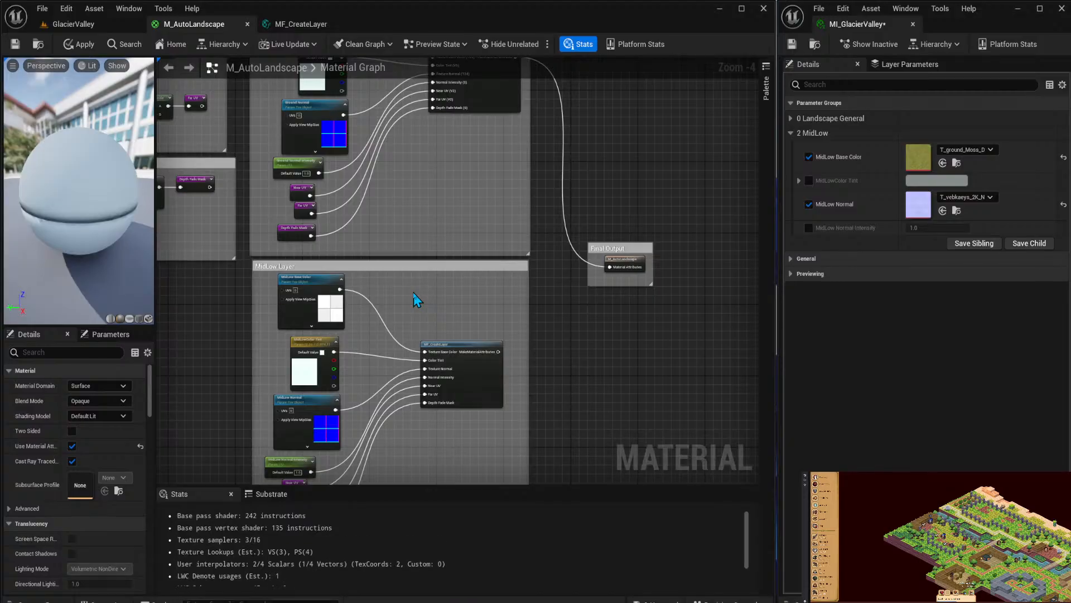
click(85, 45)
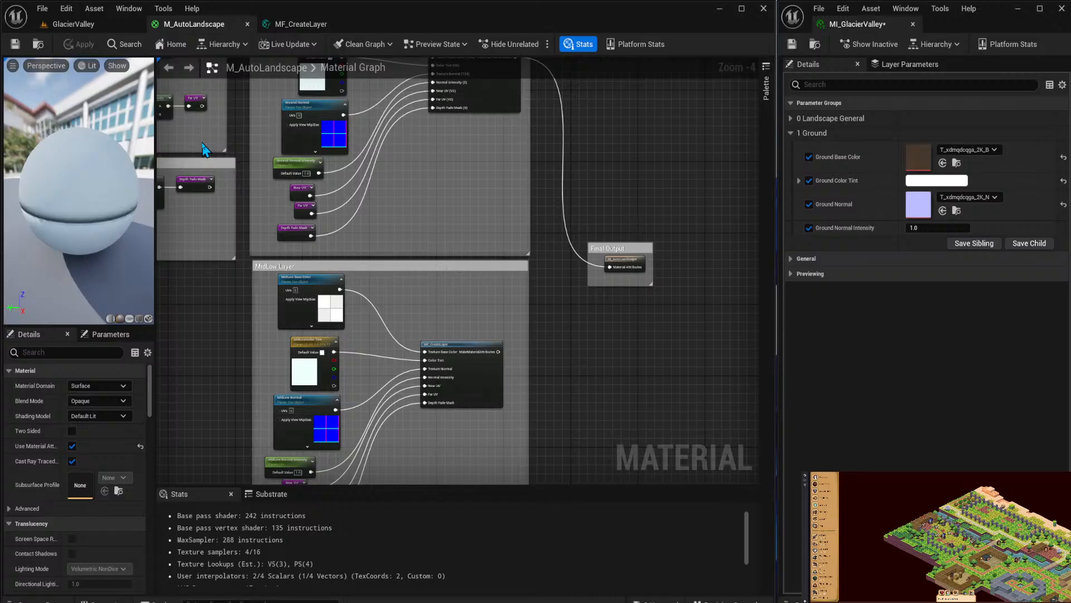
Set Ground Base Color to the mossy texture T_vebkaeys_2K_B in MI_GlacierValley.
right_drag(397, 189, 419, 259)
right_drag(356, 158, 376, 224)
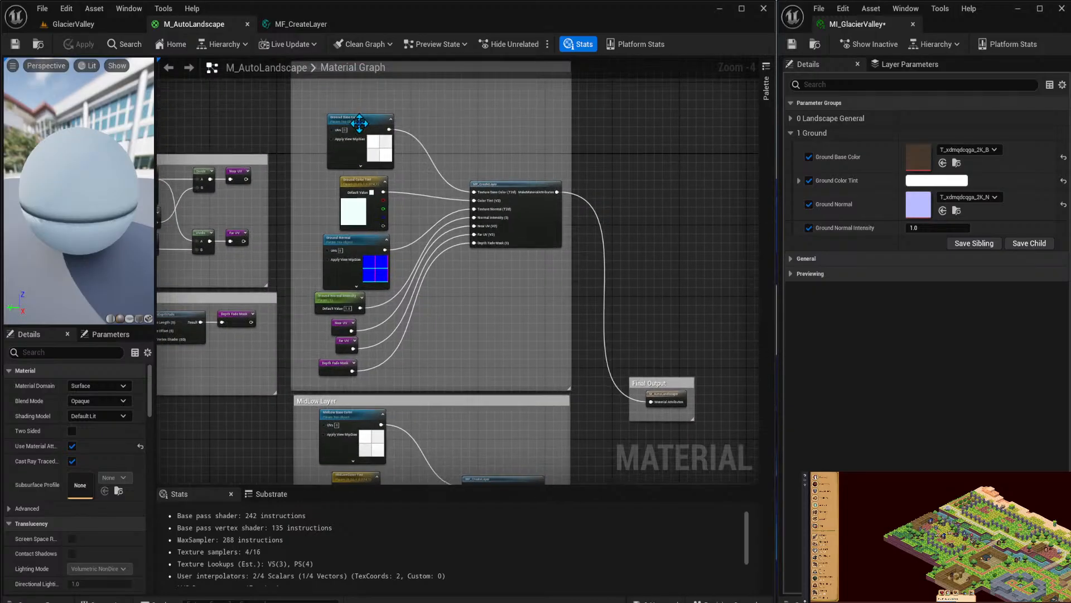
click(359, 123)
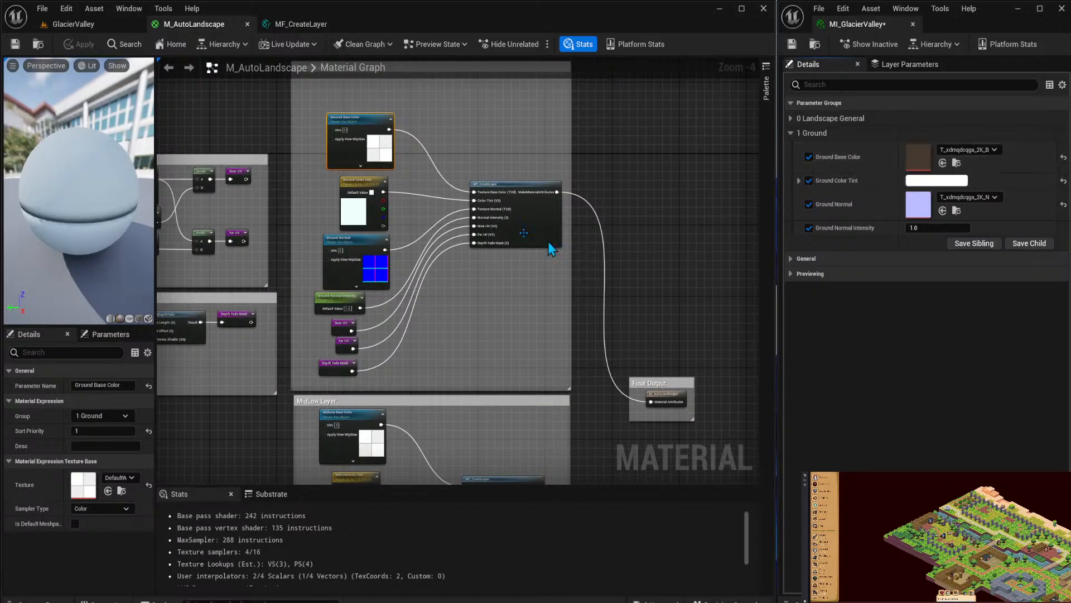
right_drag(548, 242, 543, 113)
click(345, 282)
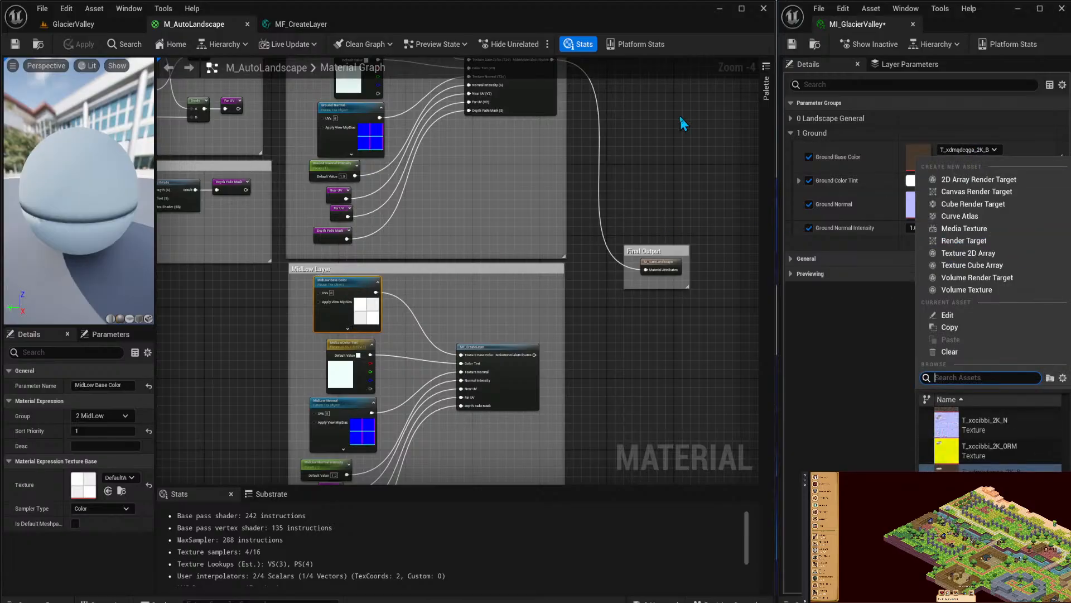
text(mossy)
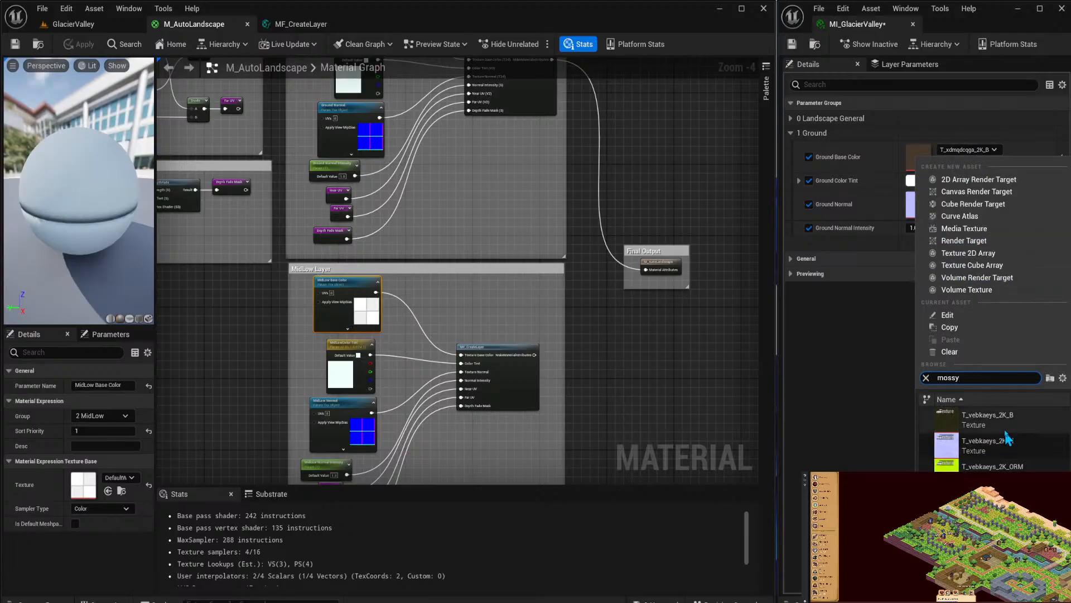
click(1003, 420)
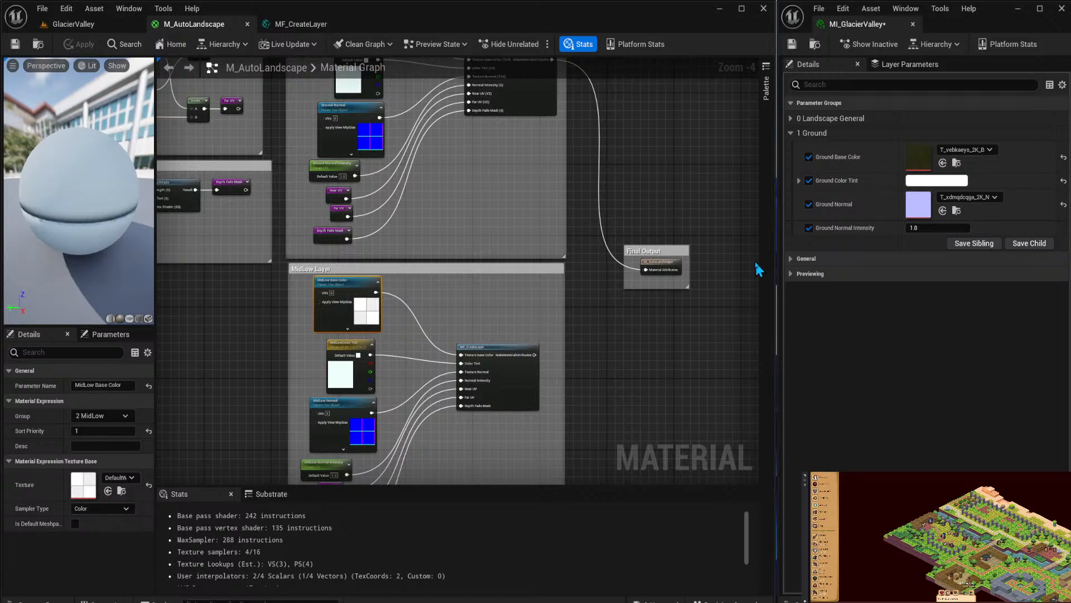
Disable the Ground Color Tint and Ground Normal Intensity overrides in MI_GlacierValley, keeping Ground Base Color and Ground Normal enabled.
right_drag(500, 192, 501, 266)
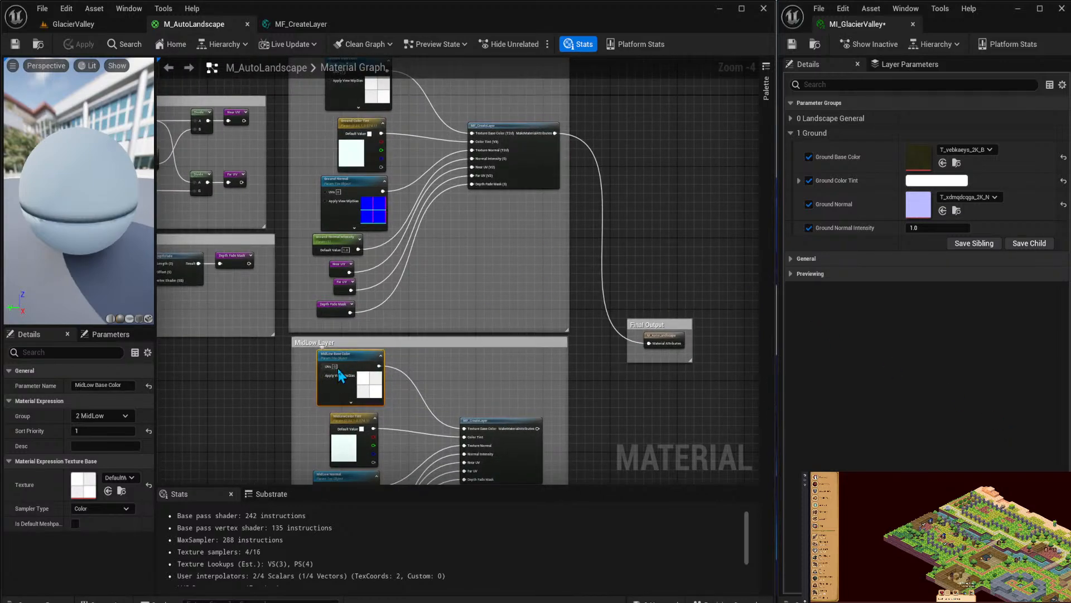
right_drag(384, 322, 381, 359)
click(366, 106)
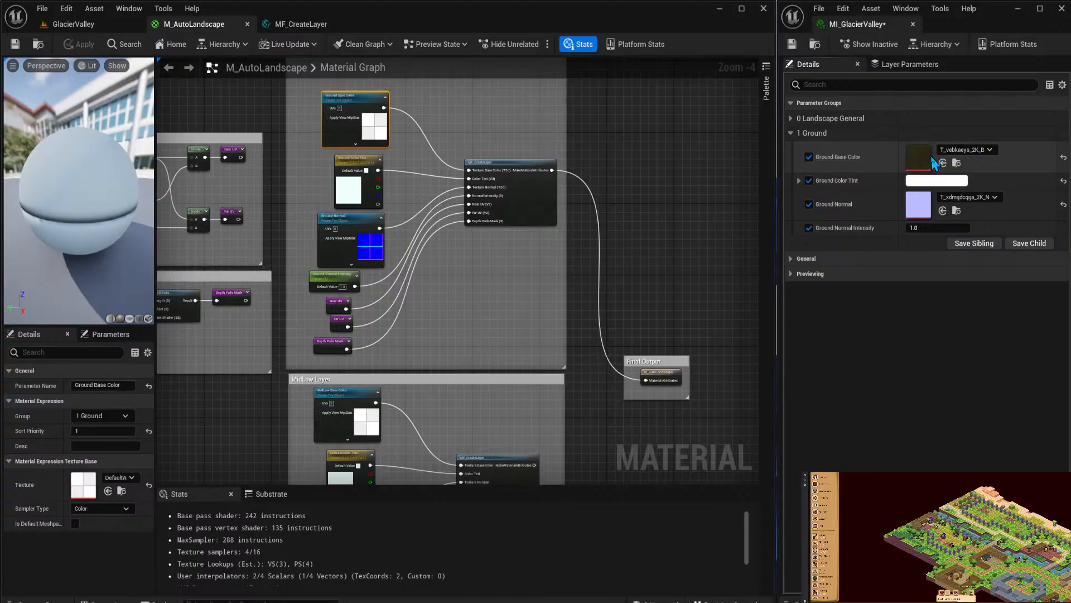
click(808, 156)
click(809, 180)
click(809, 228)
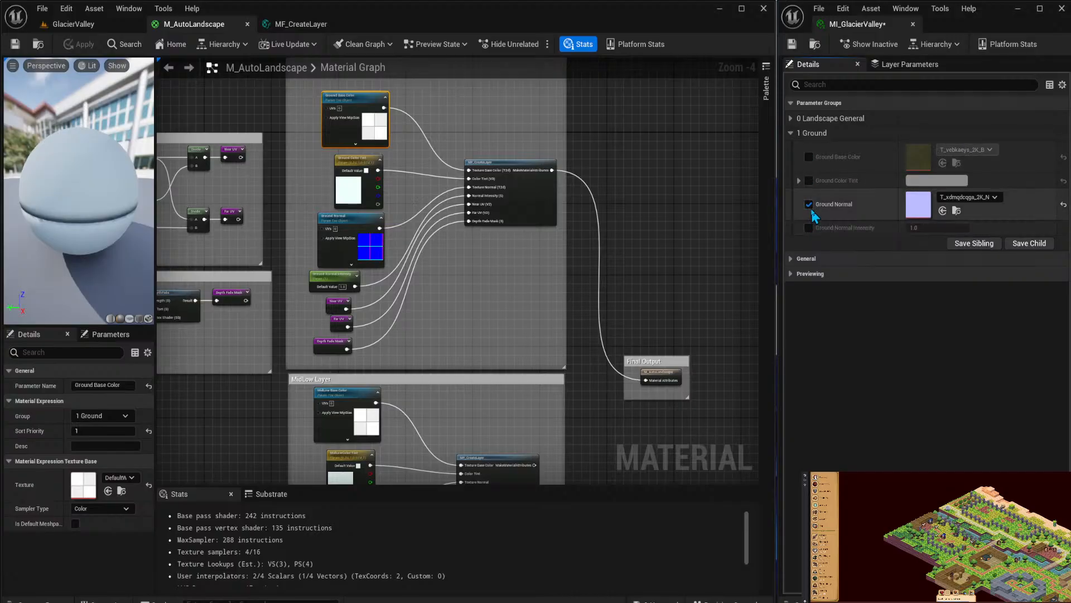
click(809, 156)
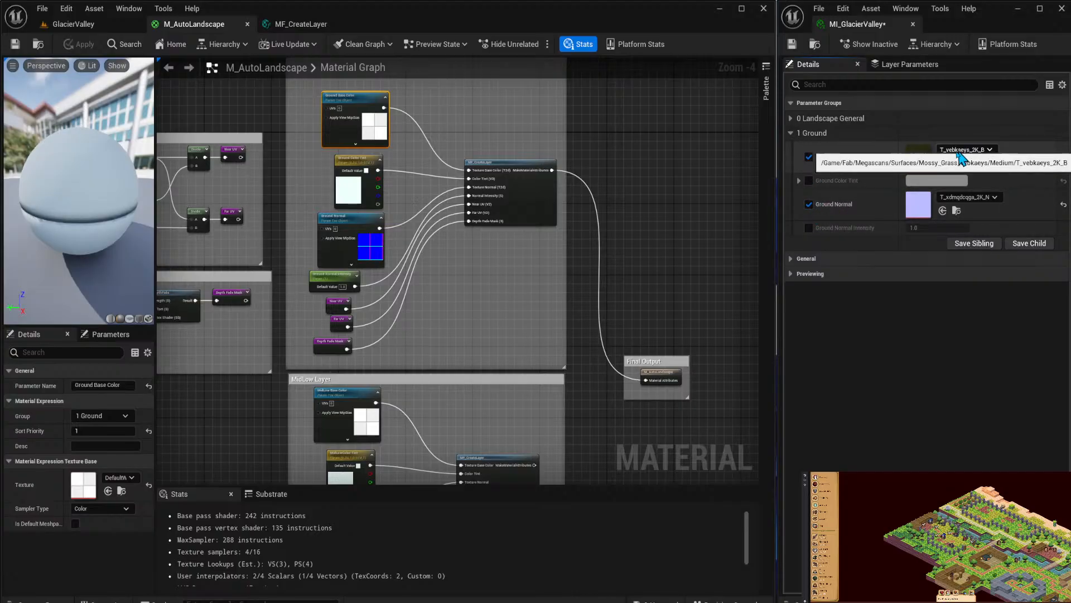
Compare the MidLow and Ground Base Color nodes, and set Ground Base Color to the forest texture T_xdmqdcqga_2K_B.
right_drag(612, 299, 627, 142)
click(357, 237)
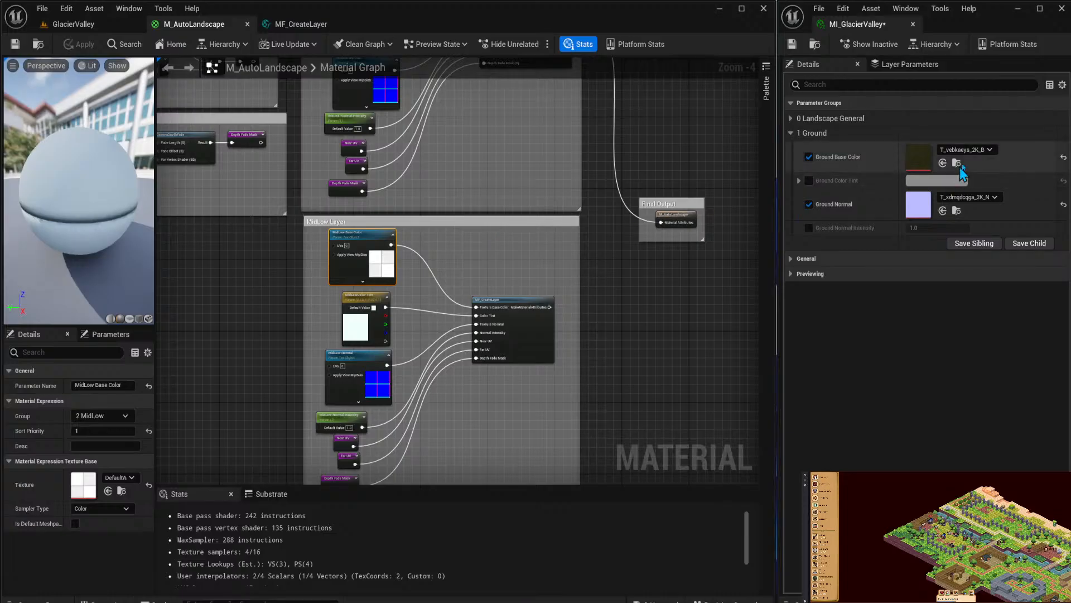
click(973, 151)
click(611, 136)
right_drag(550, 134, 521, 251)
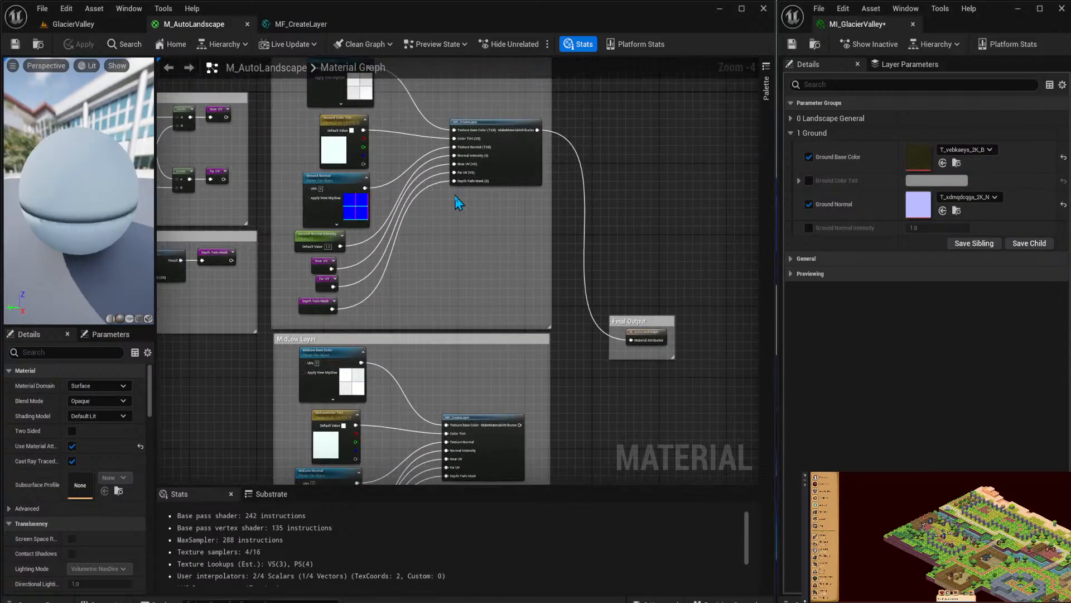
right_drag(457, 203, 452, 266)
click(345, 149)
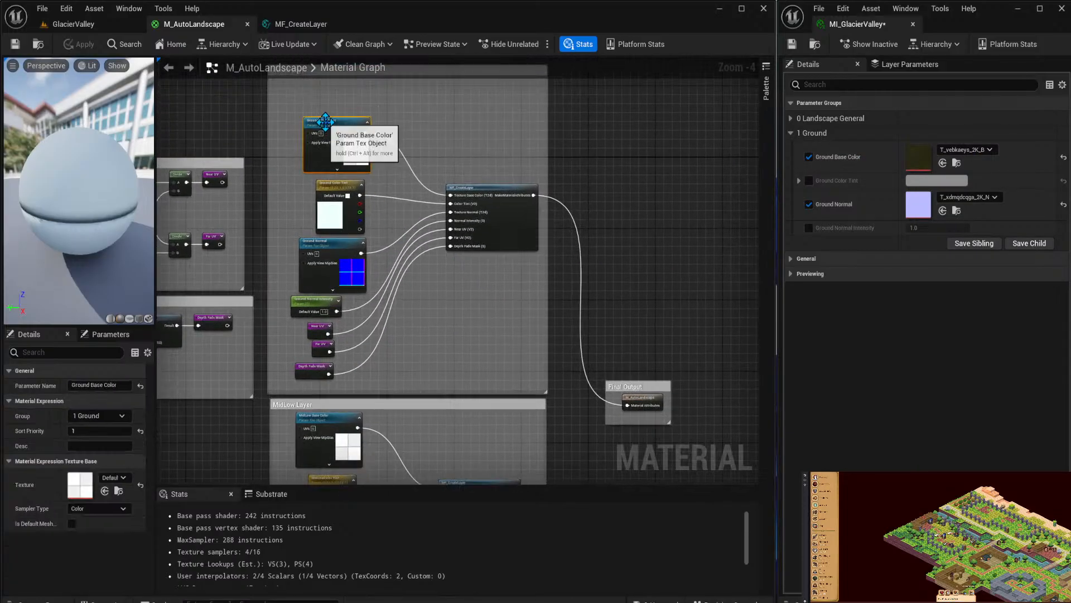
click(965, 150)
text(f)
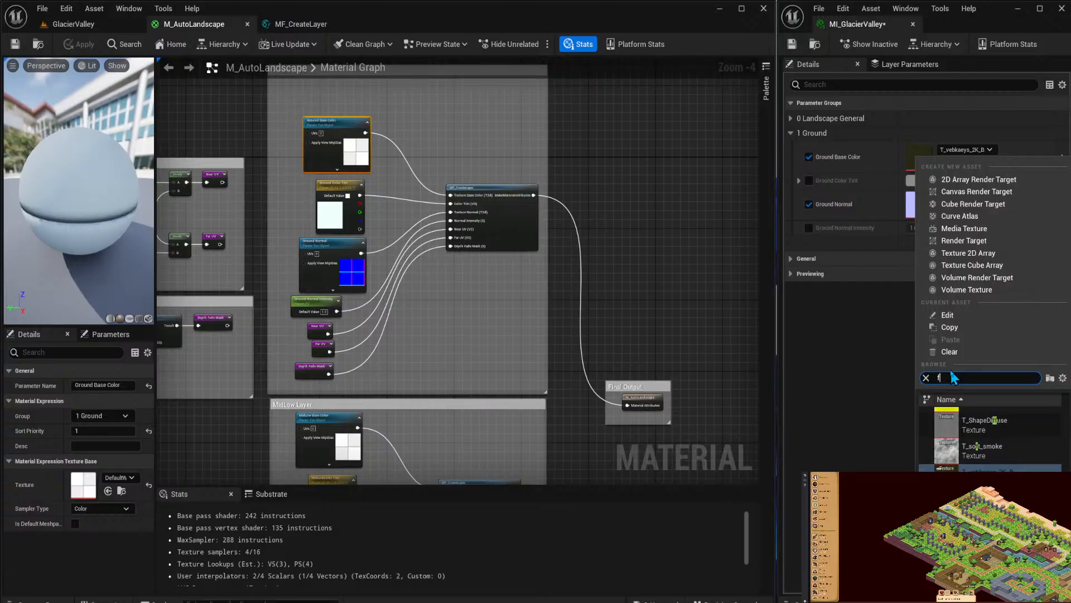
text(orest)
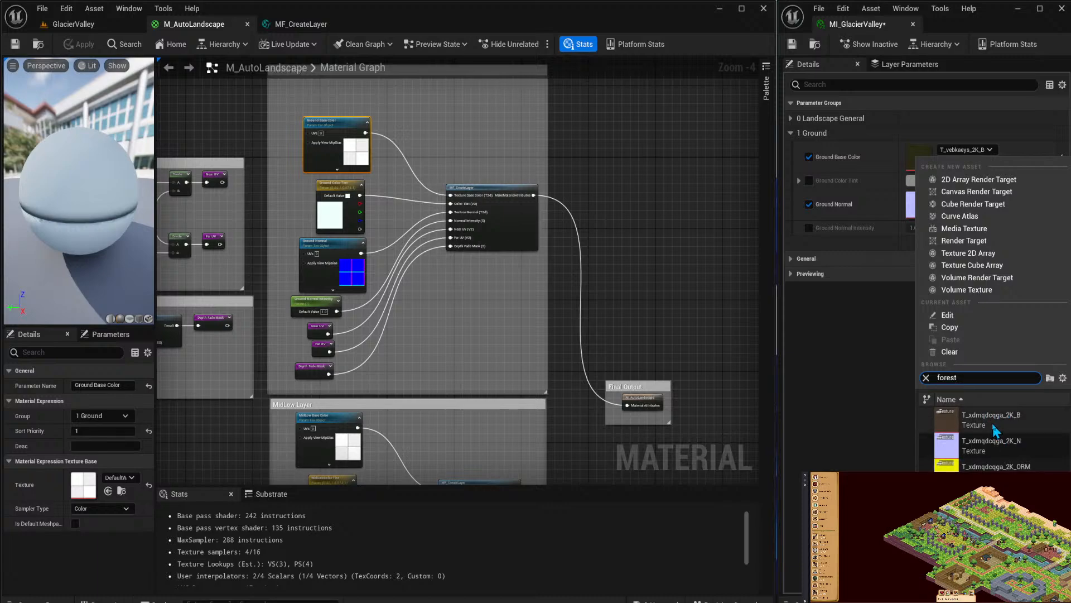
click(978, 416)
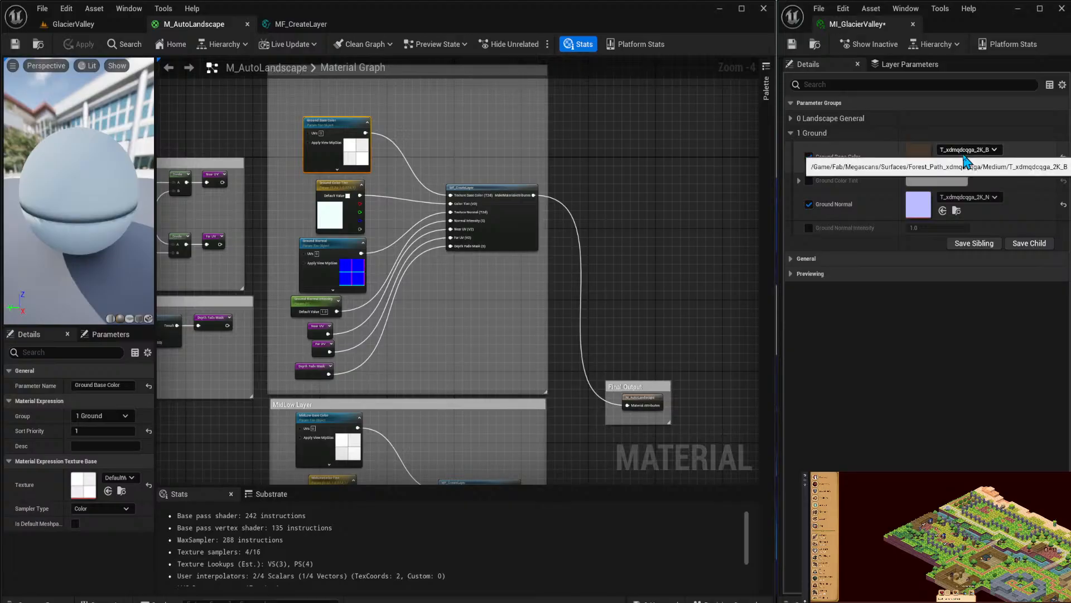
Compare the parameter settings of the MidLow Base Color and Ground Base Color nodes in the material graph.
click(335, 424)
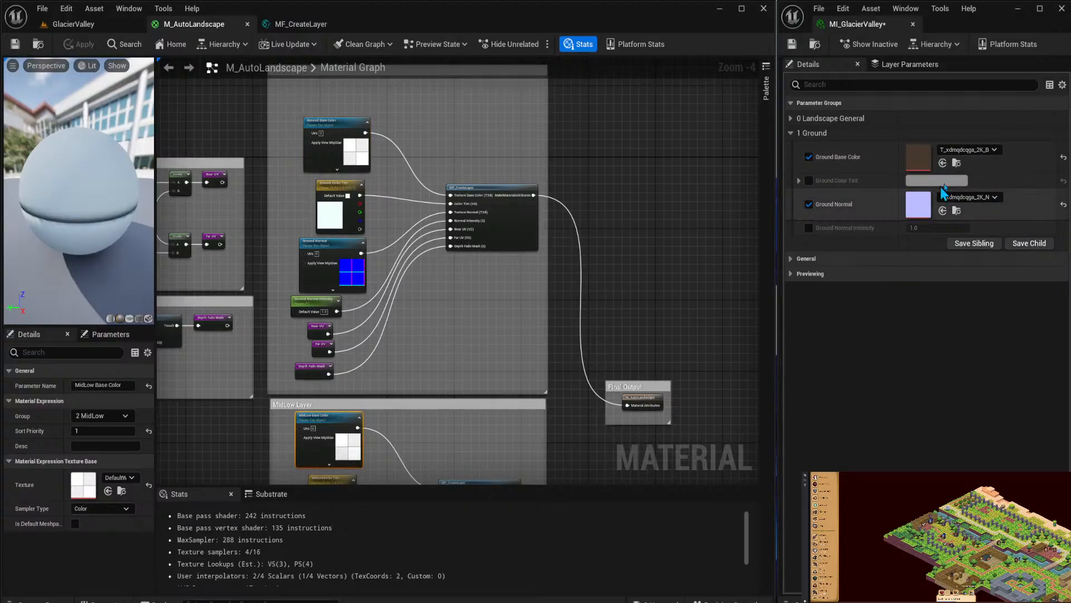
click(328, 134)
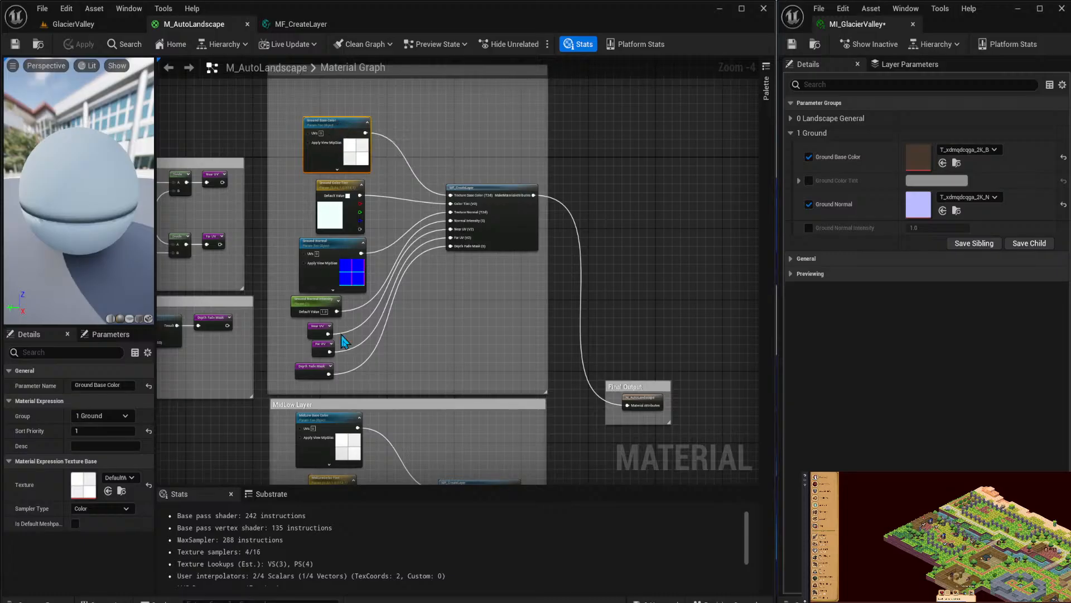
click(330, 415)
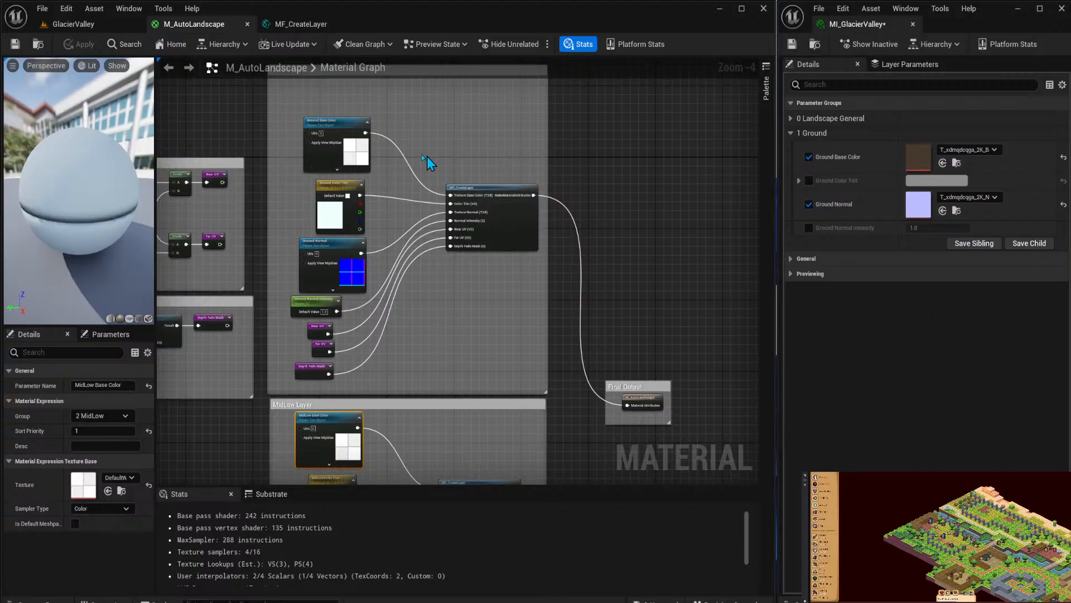
click(340, 125)
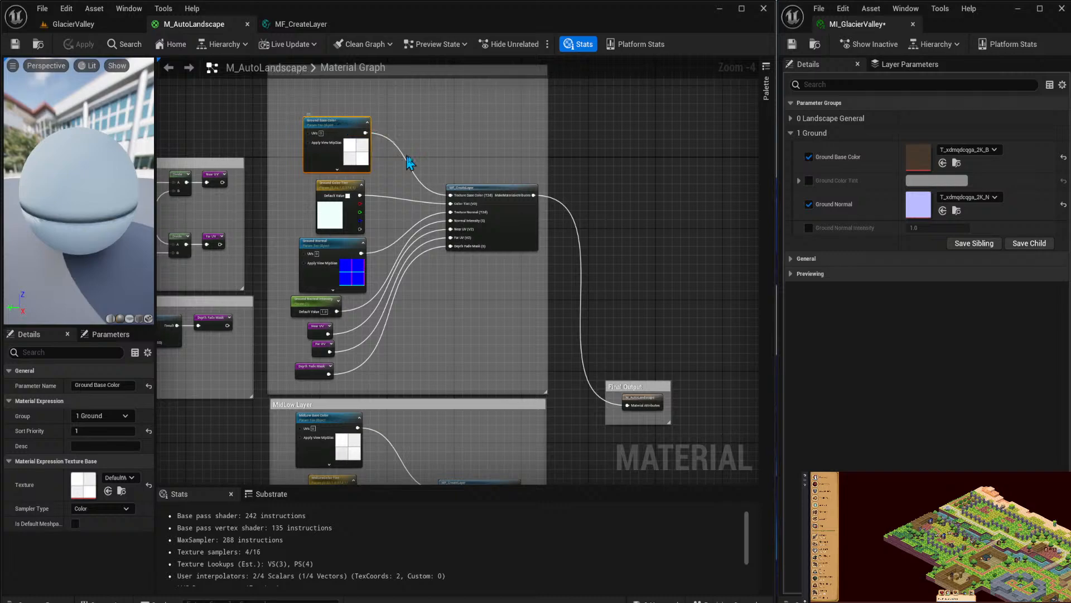
Set the Ground Base Color texture in MI_GlacierValley to the mossy texture T_vebkaeys_2K_B.
right_drag(353, 383, 401, 270)
click(375, 310)
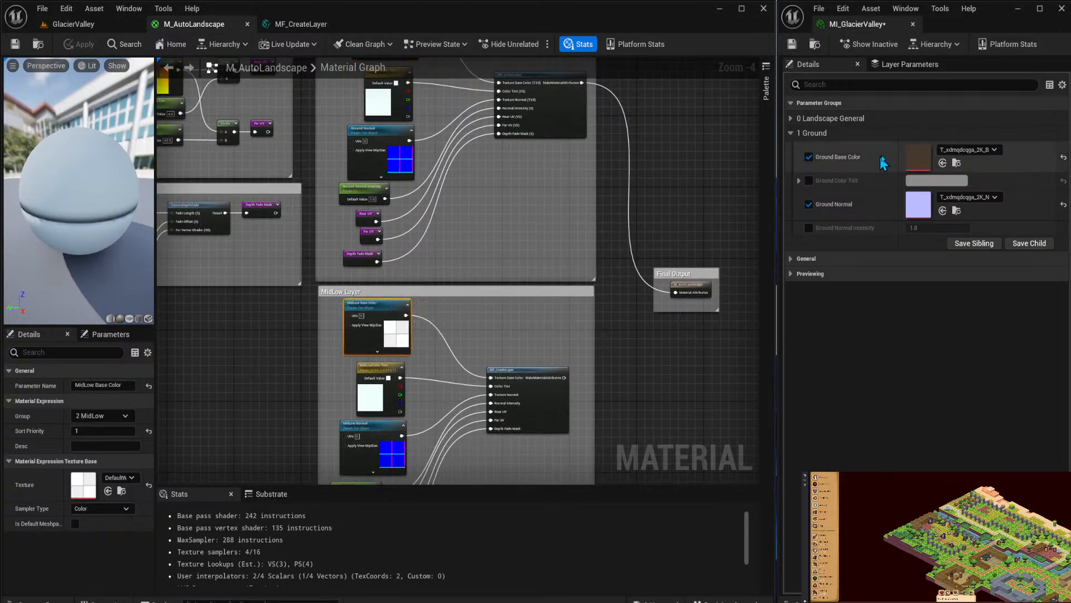
click(968, 149)
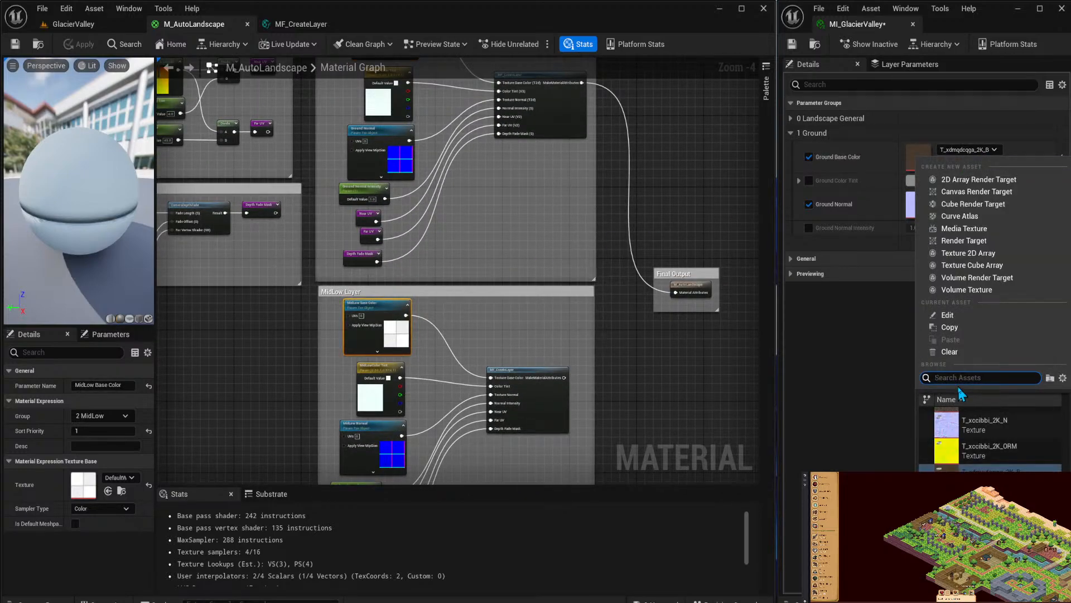
text(forest)
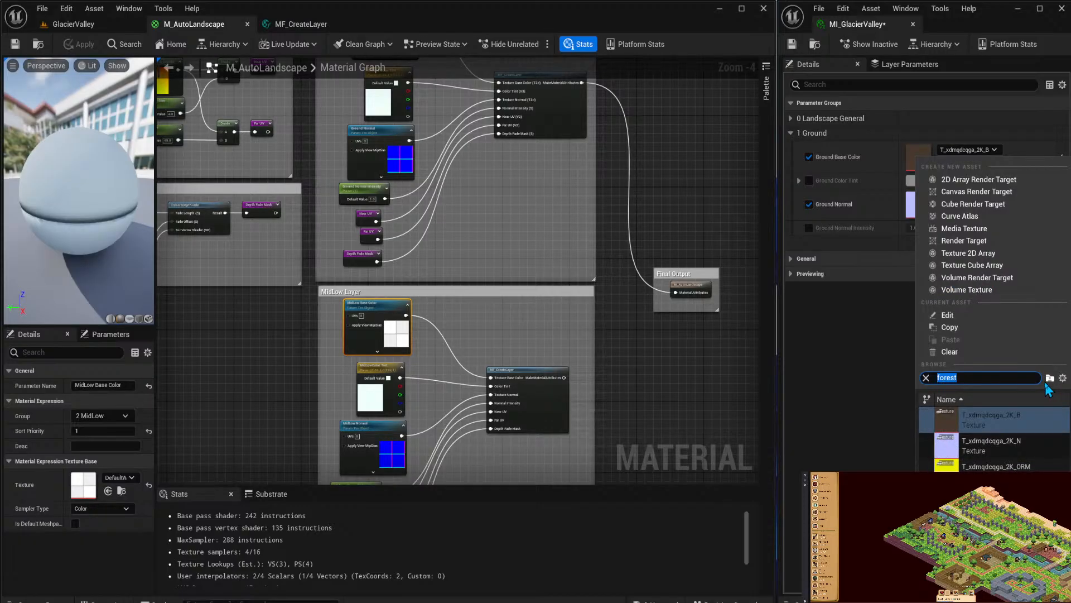
text(mossy)
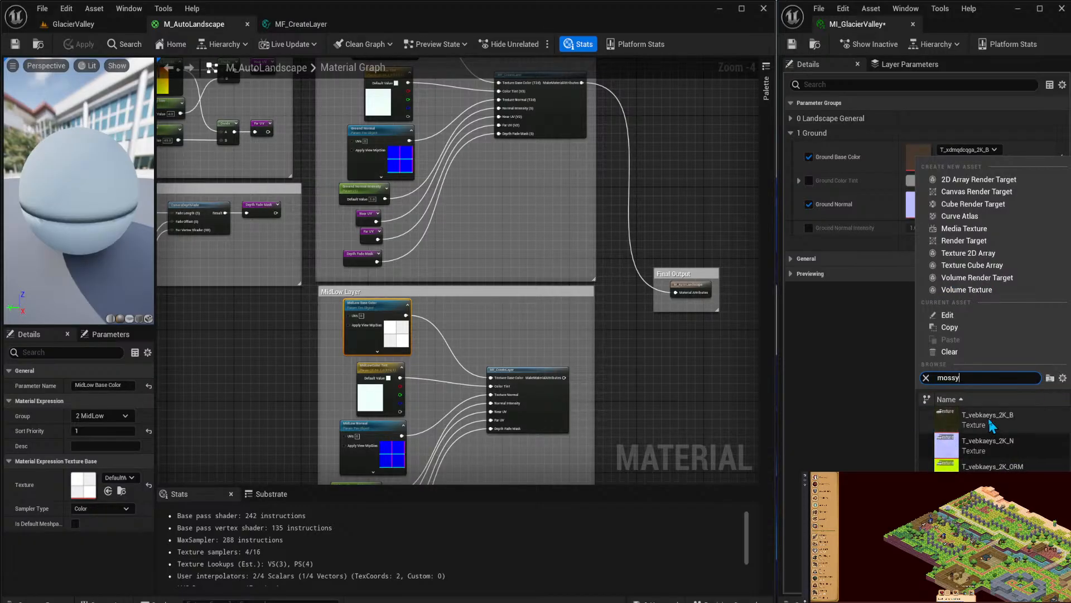
click(990, 422)
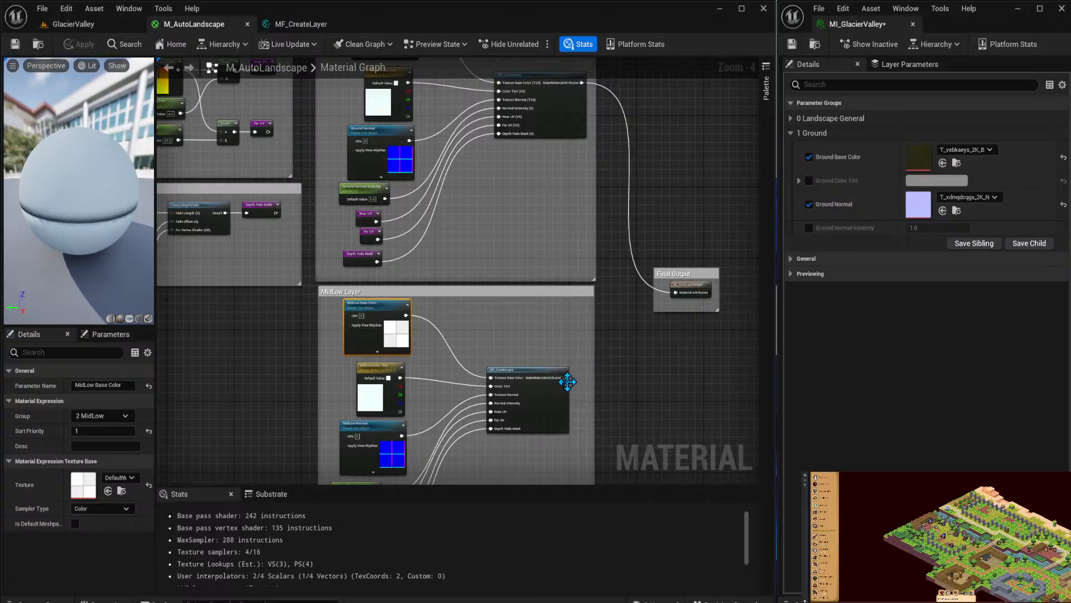
Connect the output of the MidLow layer's MF_CreateLayer node to the Material Attributes input in Final Output.
drag(566, 377, 672, 291)
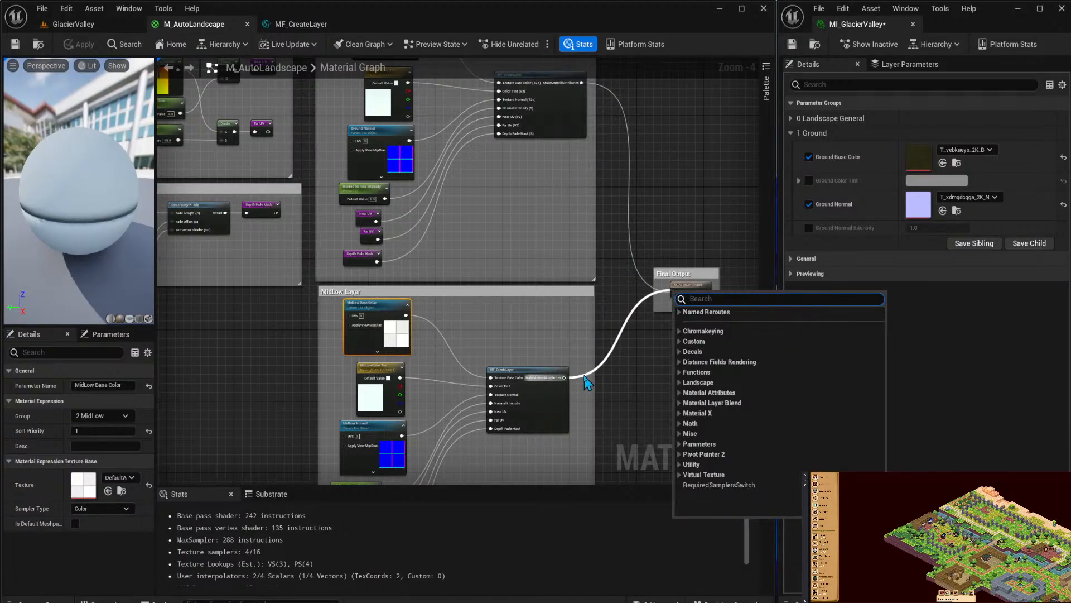
click(581, 380)
drag(563, 378, 676, 292)
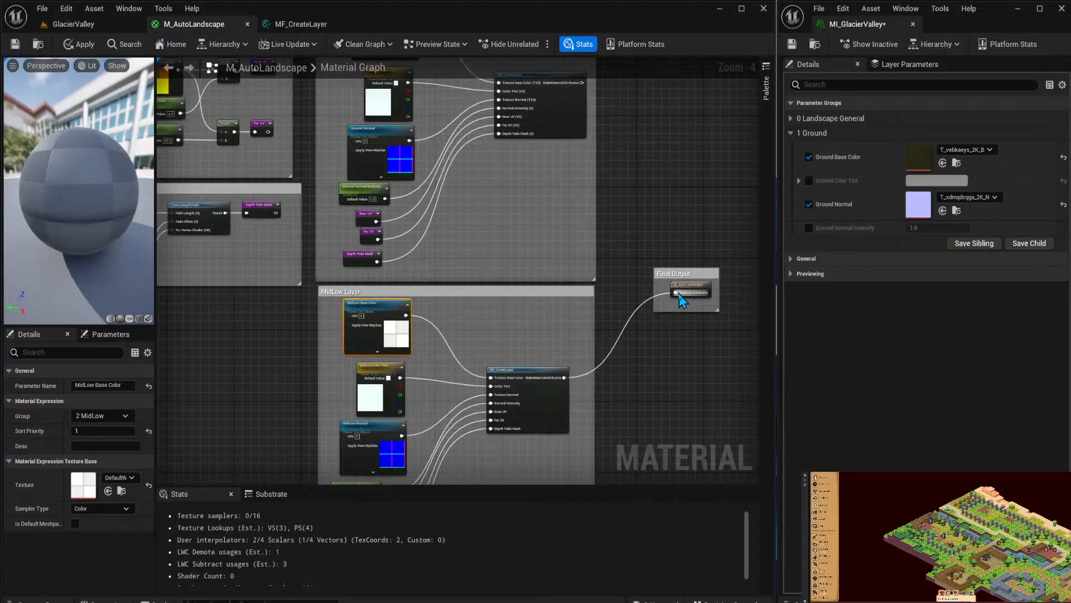
right_drag(538, 248, 592, 307)
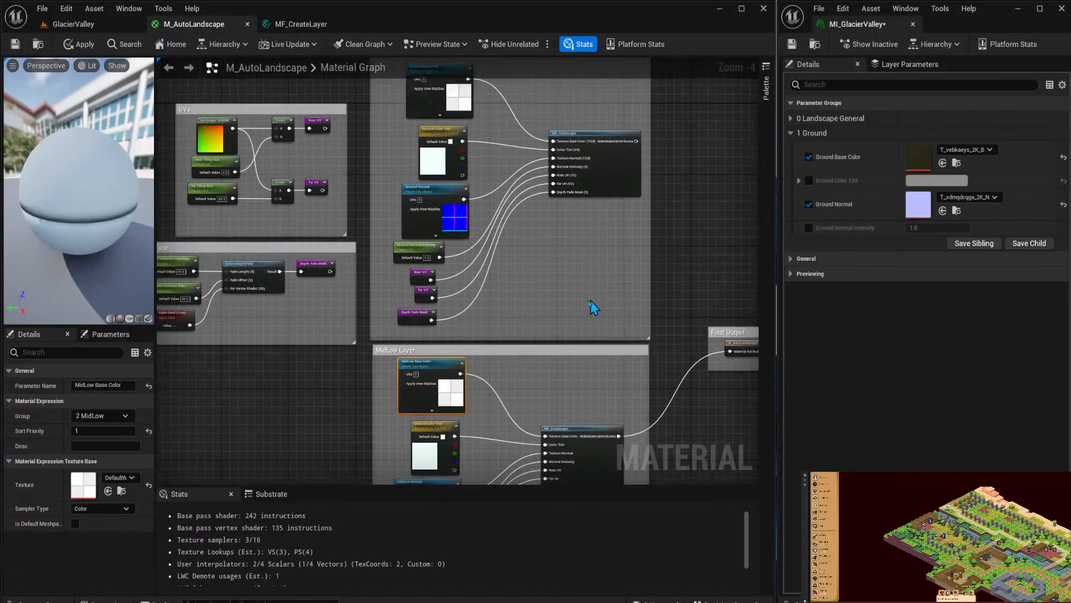
Set the Ground Normal texture in MI_GlacierValley to T_vebkaeys_2K_N, and apply the changes to M_AutoLandscape.
click(969, 197)
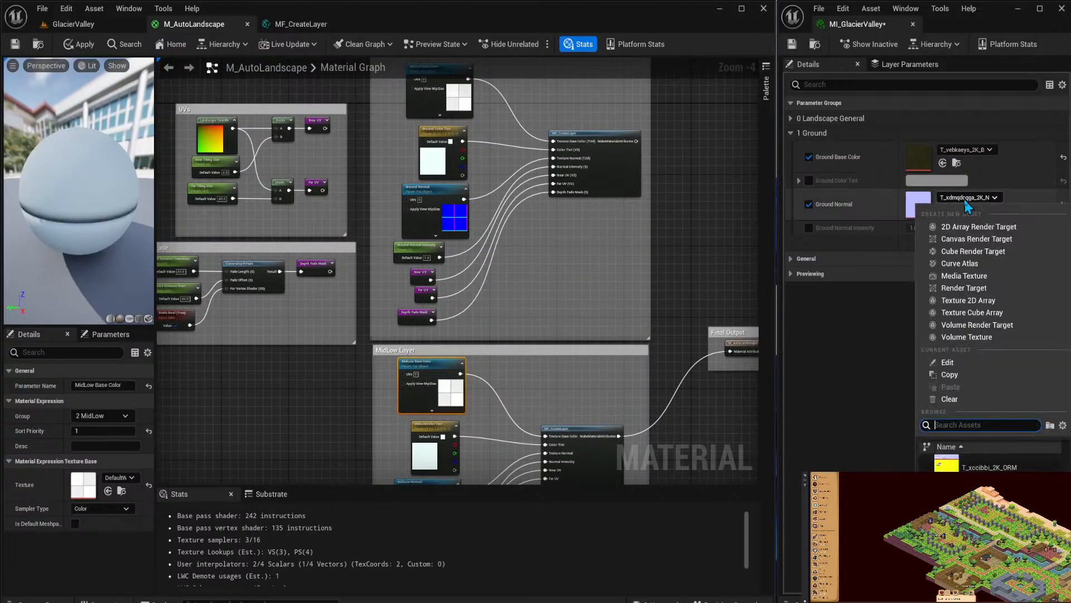
text(mossy)
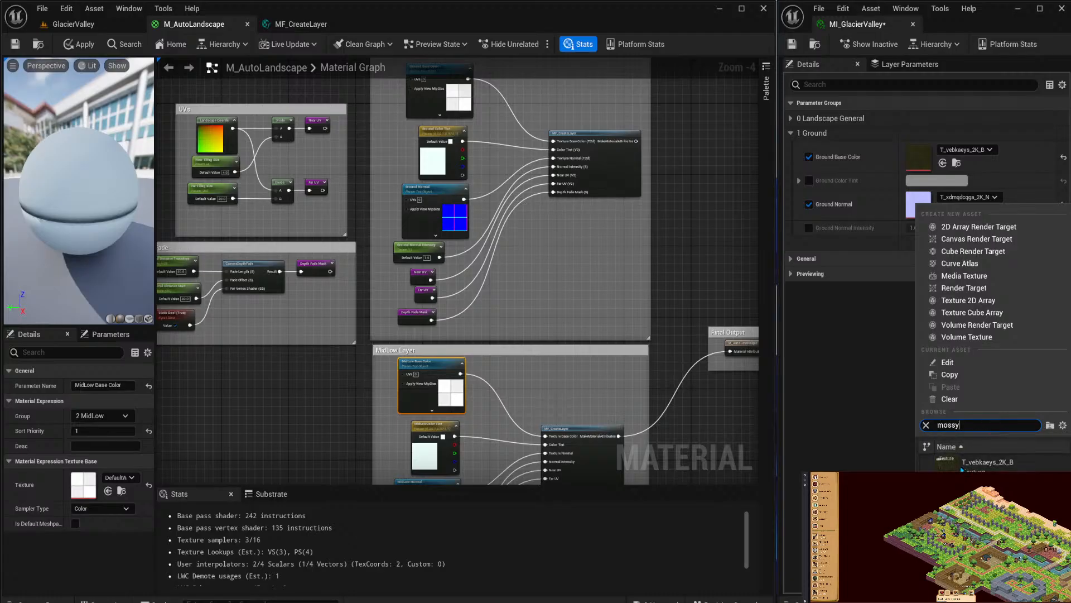
click(955, 467)
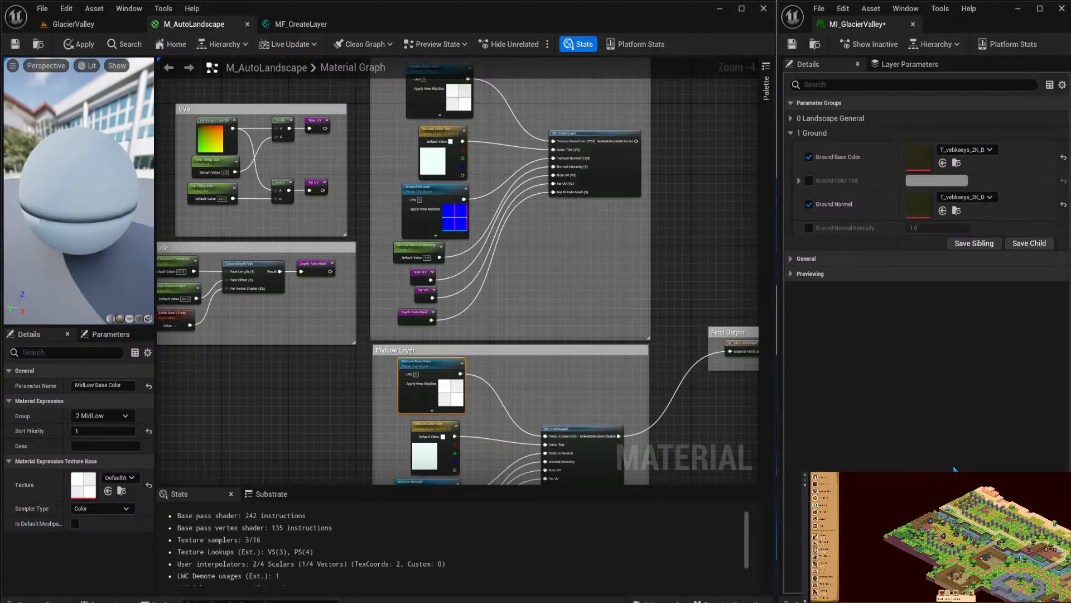
click(969, 197)
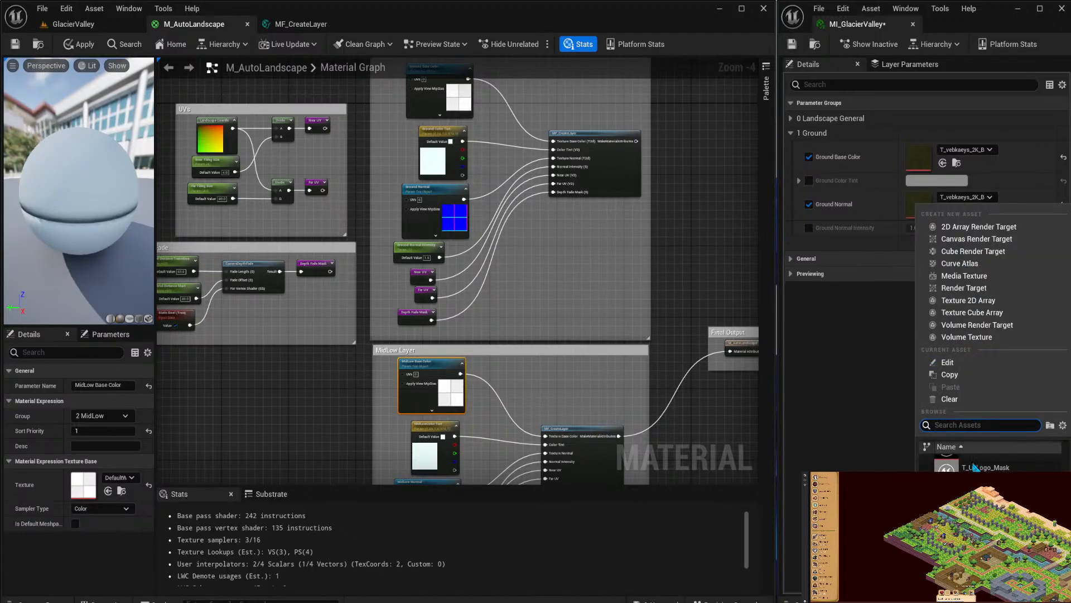
text(mossy)
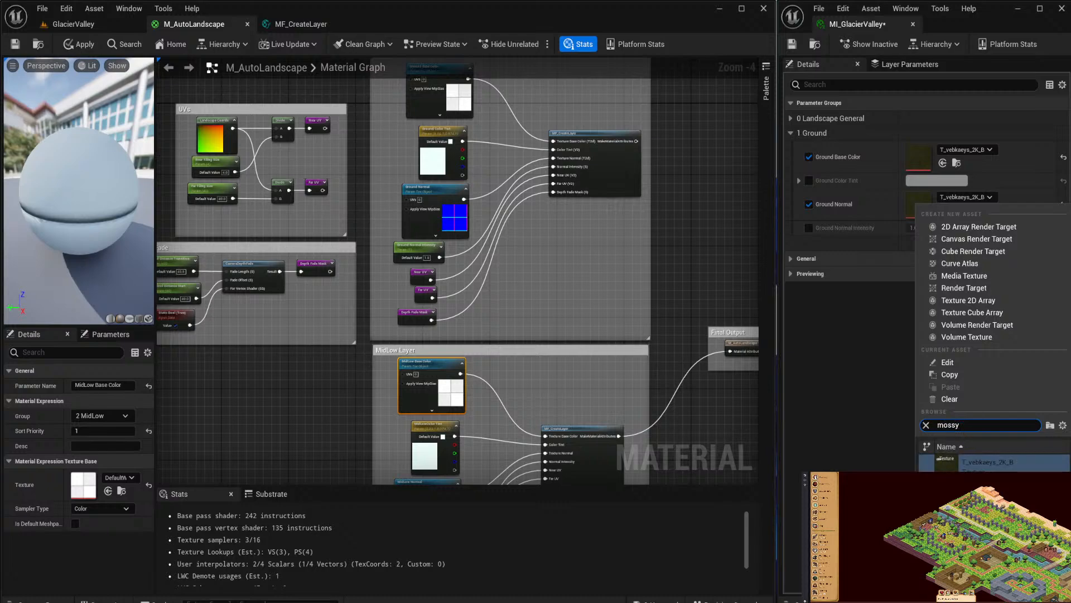
click(970, 494)
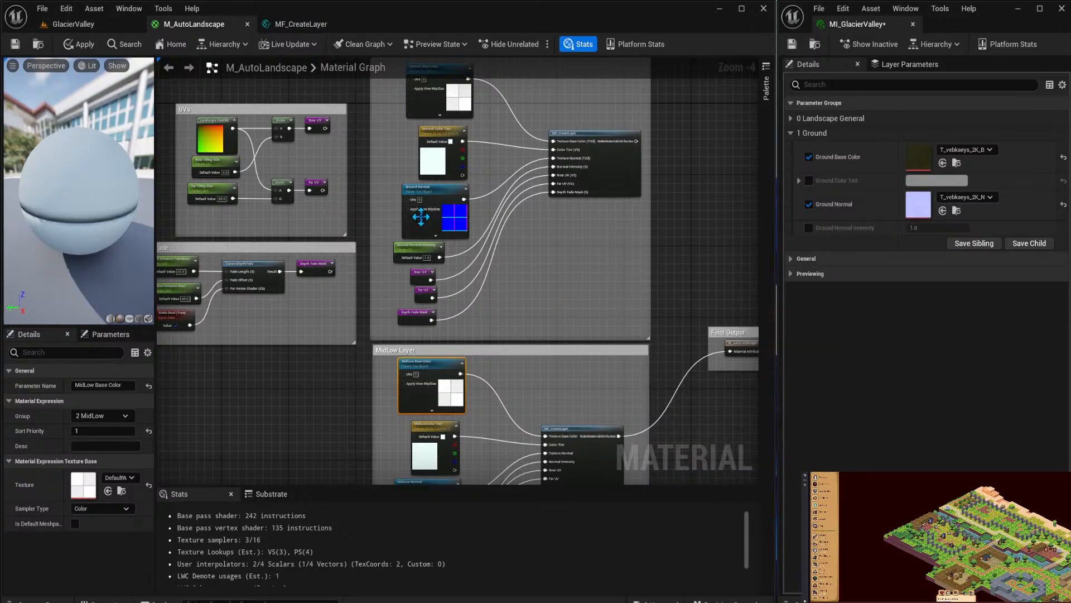
click(76, 47)
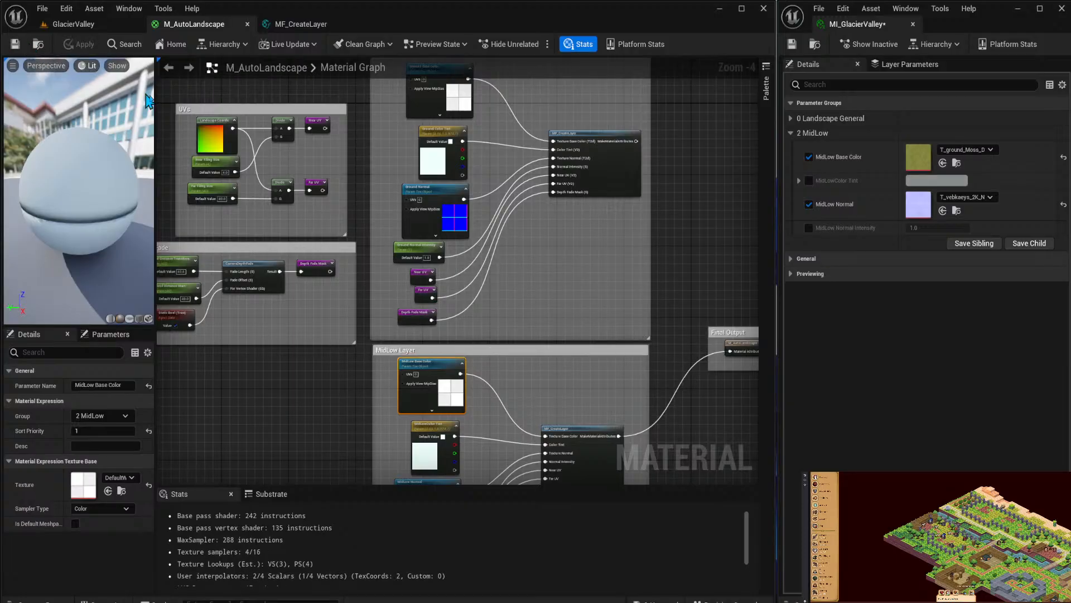
Compare the parameter names, groups and sort priorities of the Ground Base Color and MidLow Base Color nodes.
click(436, 101)
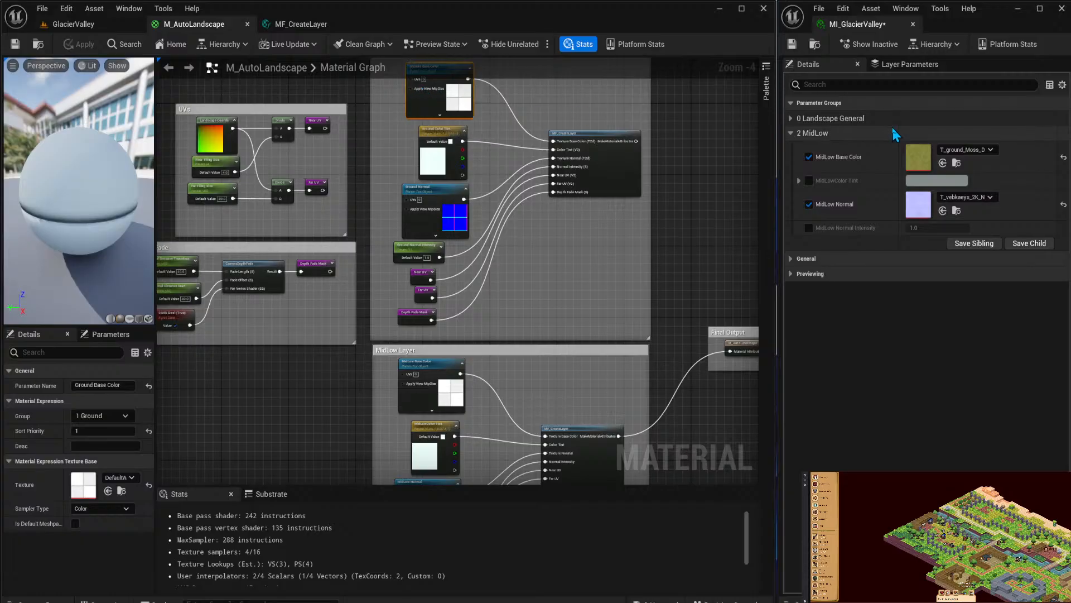
click(967, 150)
click(631, 265)
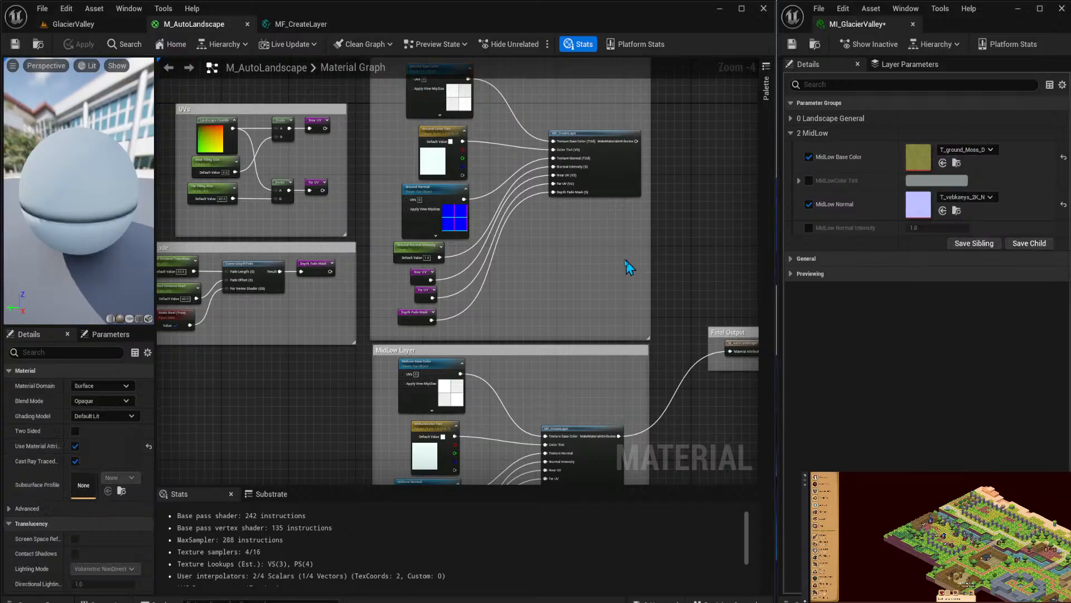
right_drag(582, 292, 562, 165)
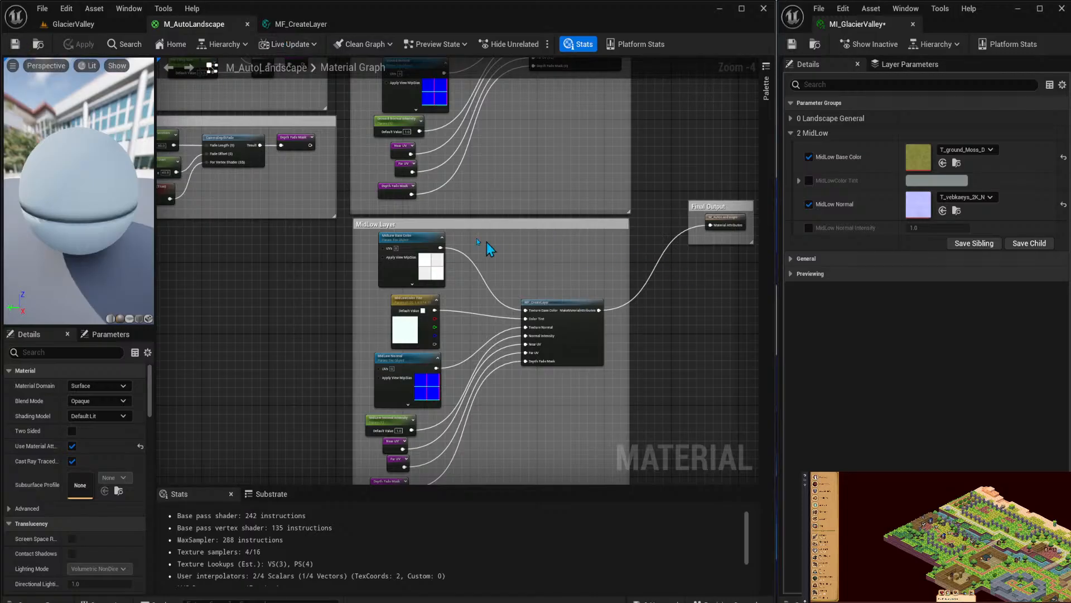
click(409, 245)
right_drag(538, 186, 544, 318)
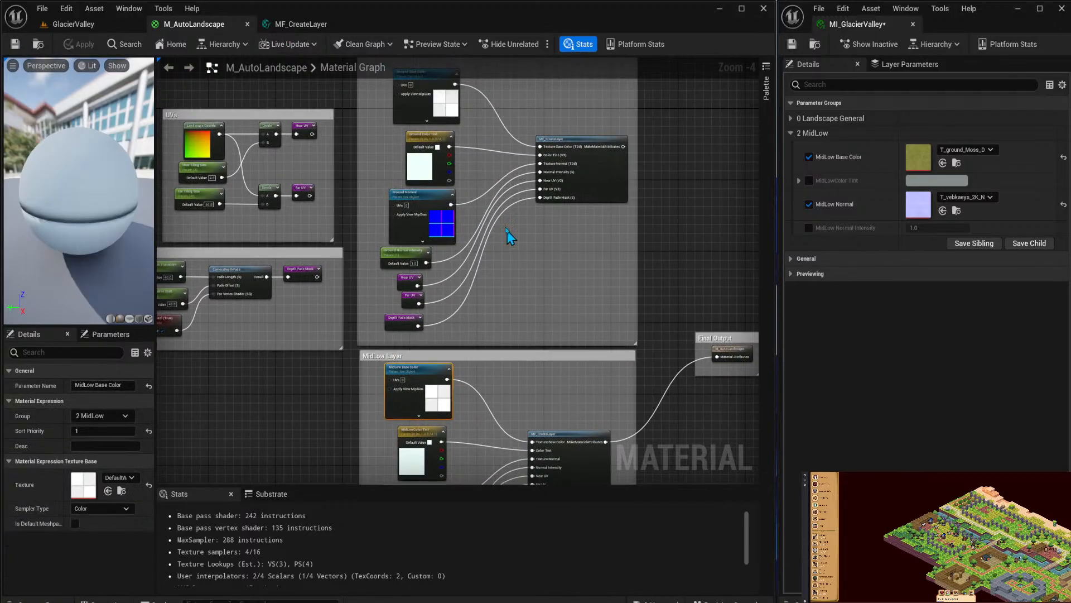
click(436, 106)
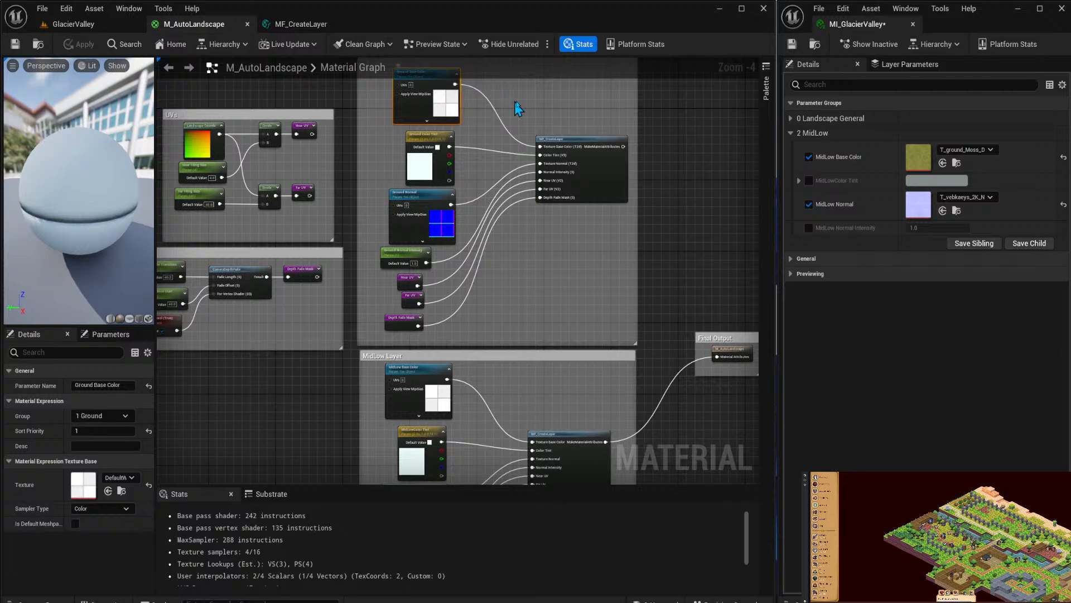
right_drag(519, 109, 486, 144)
Copy all the MidLow layer nodes, including MF_CreateLayer, and place the duplicates in the empty area below the MidLow Layer comment.
right_drag(539, 246, 552, 168)
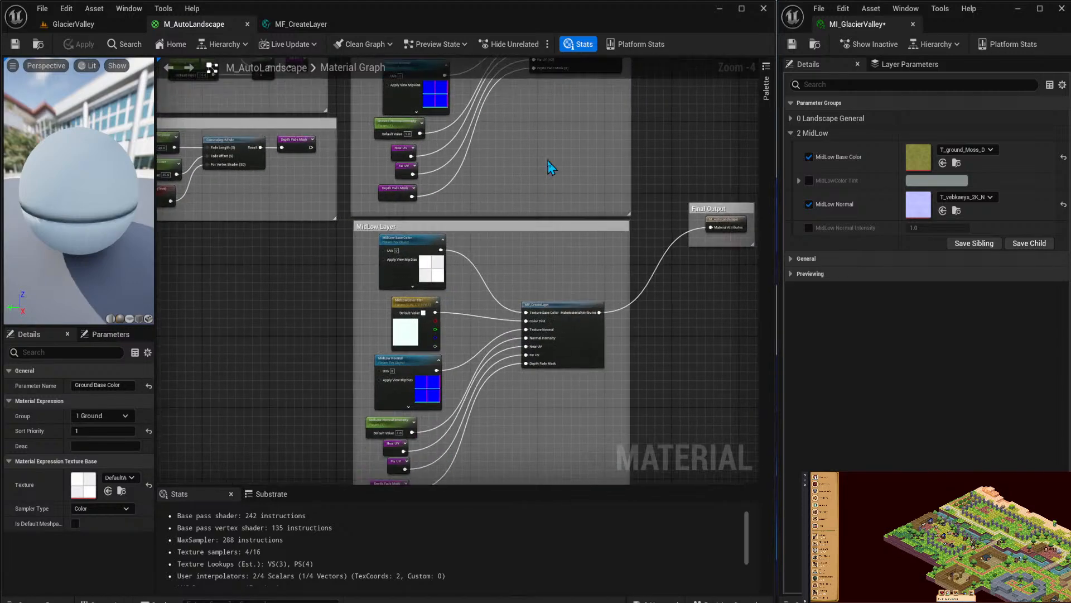
scroll(471, 255, up, 1)
right_drag(476, 258, 516, 134)
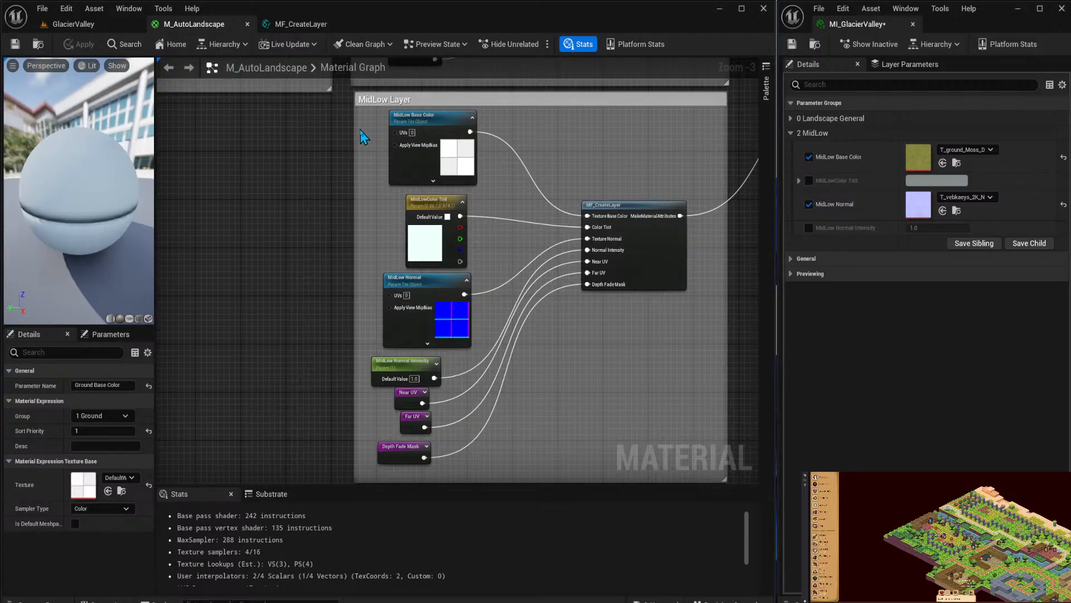
drag(369, 141, 642, 463)
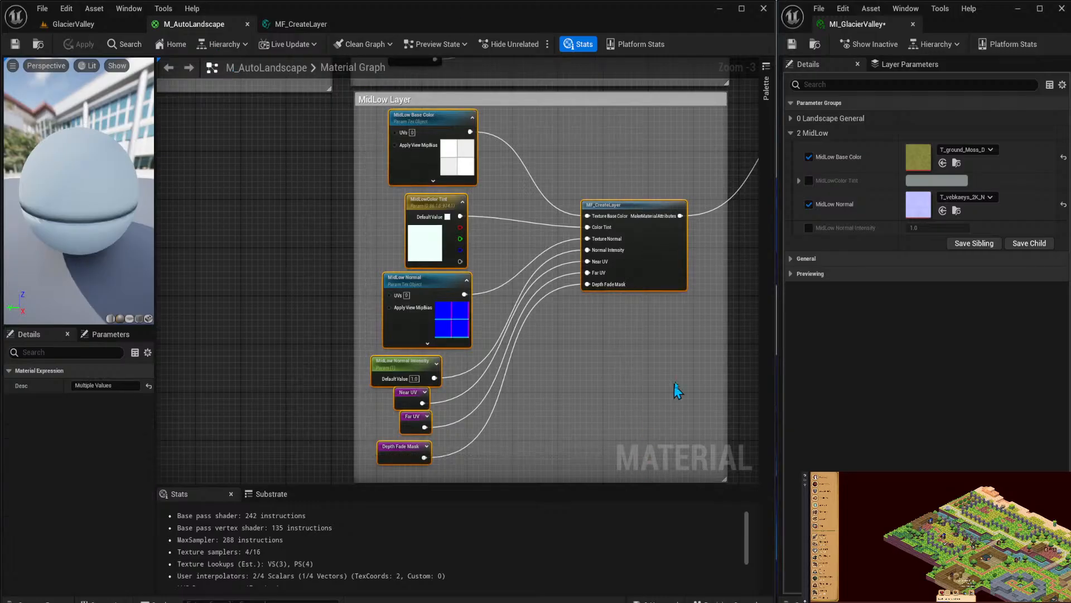
right_drag(677, 387, 664, 122)
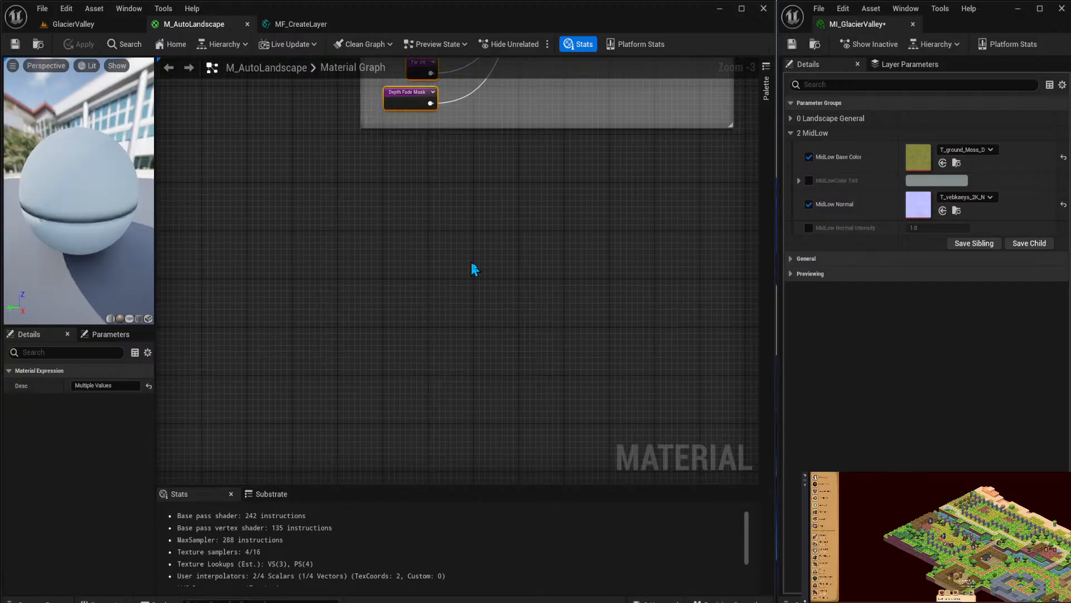
key(ctrl+v)
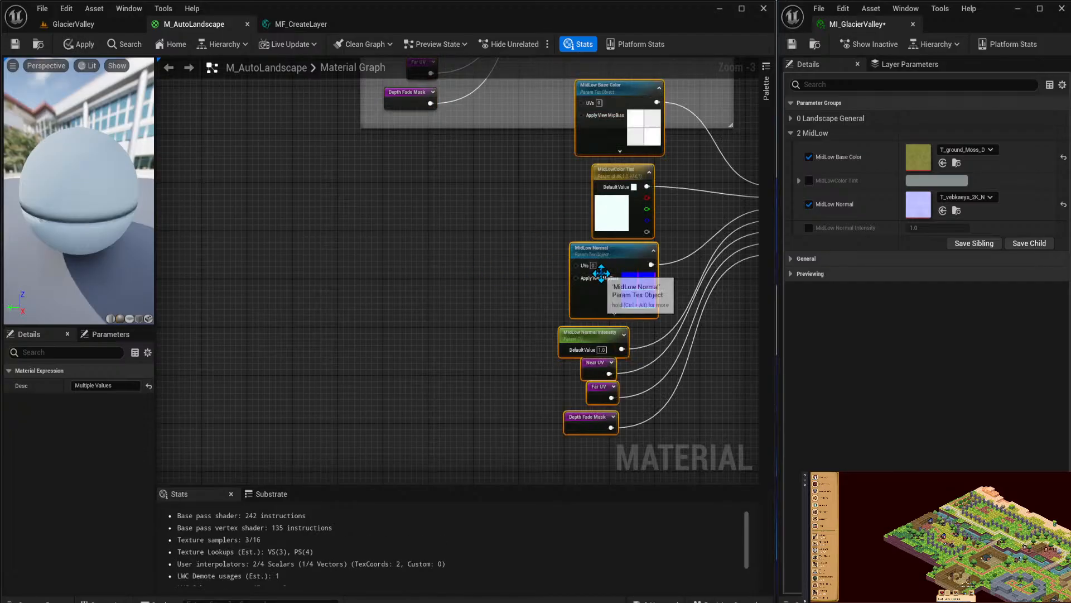
drag(632, 119, 411, 177)
Wrap the duplicated layer nodes in a comment box titled MidHigh.
key(c)
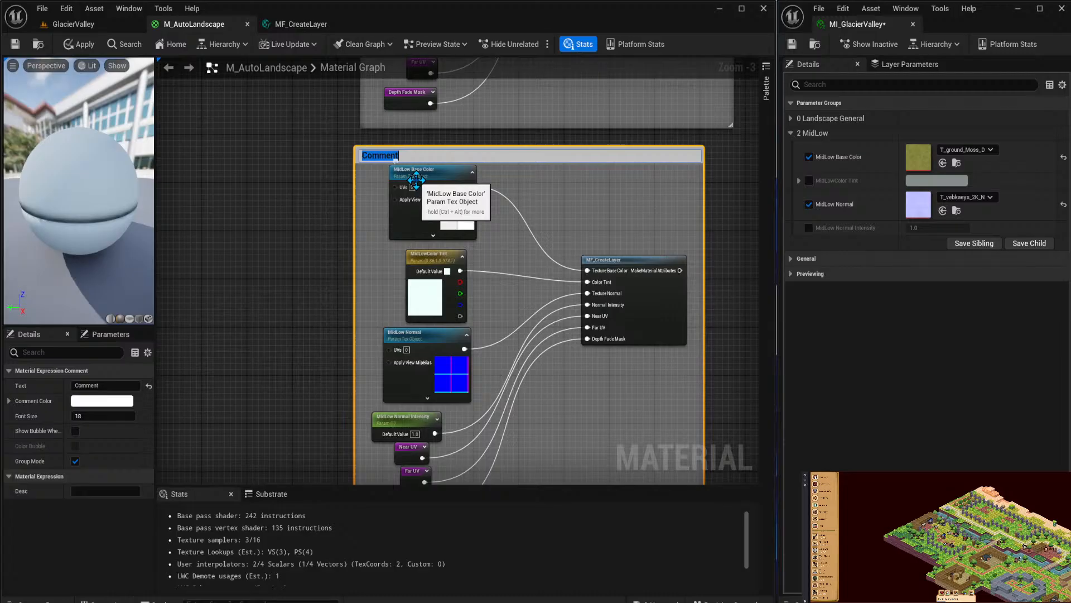
text(MidHigh)
key(Return)
Rename the duplicated base color and color tint parameters to MidHigh Base Color and MidHigh Color Tint.
click(419, 178)
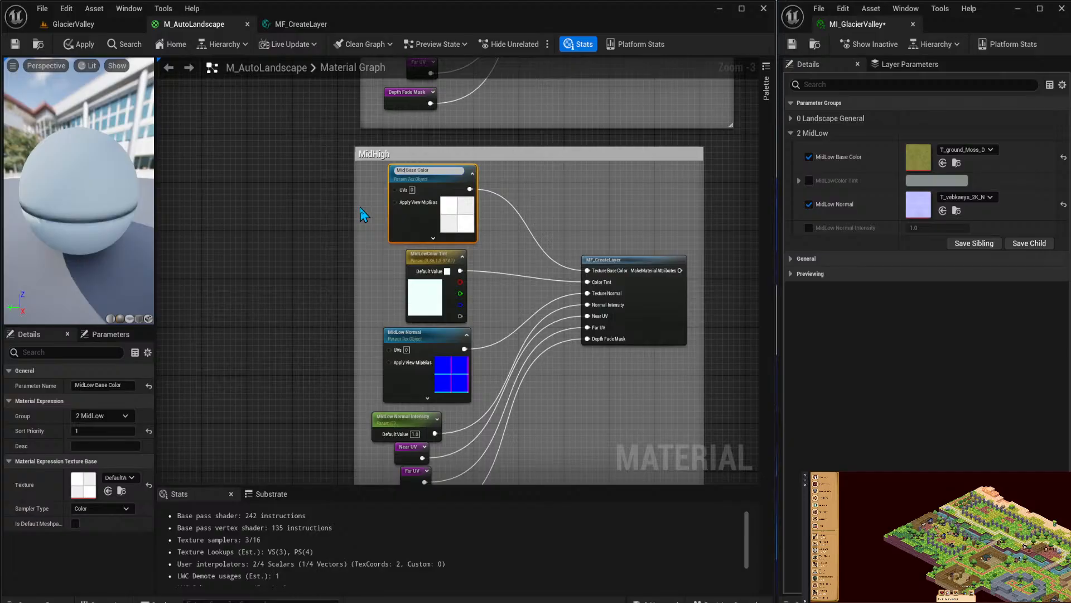
text(High)
key(Return)
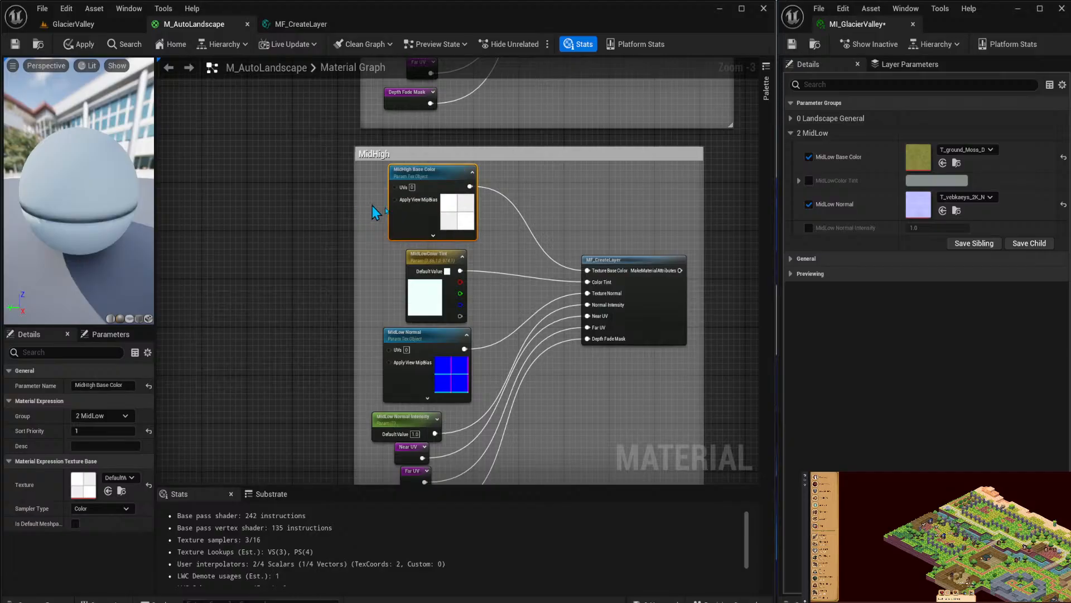
click(431, 266)
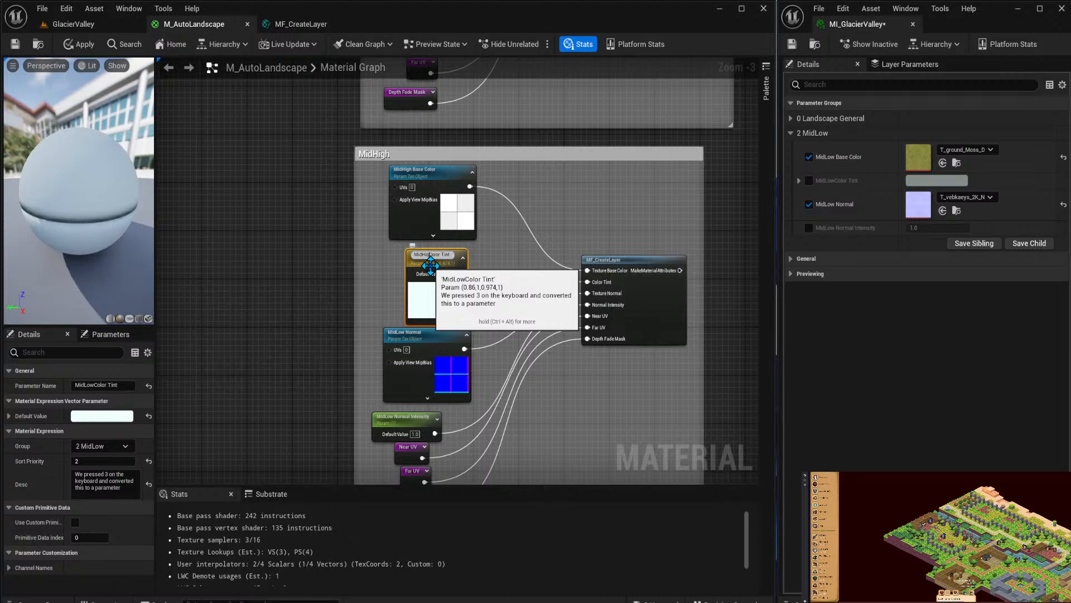
text(gh)
key(Return)
Rename the duplicated normal parameters to MidHigh Normal and MidHigh Normal Intensity, and nudge the intensity node slightly closer to the normal node.
double_click(416, 332)
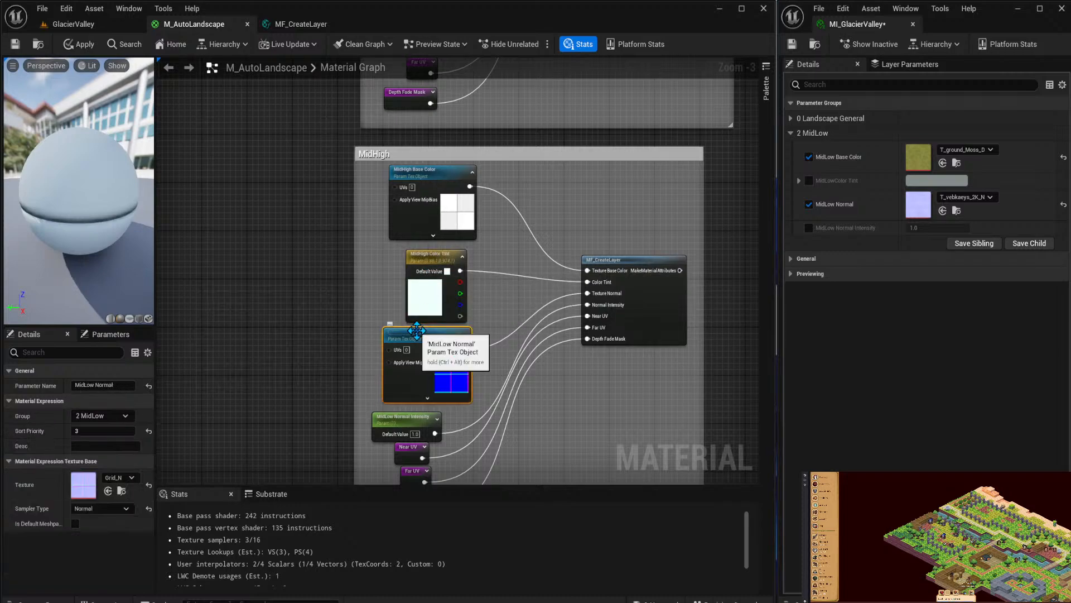
key(Left)
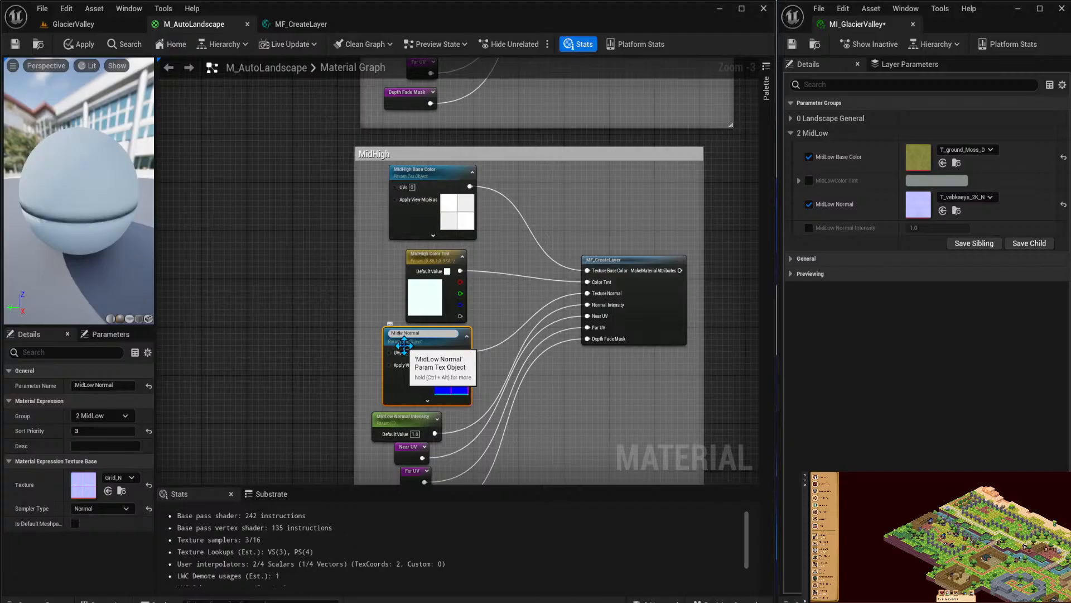
text(High)
key(Return)
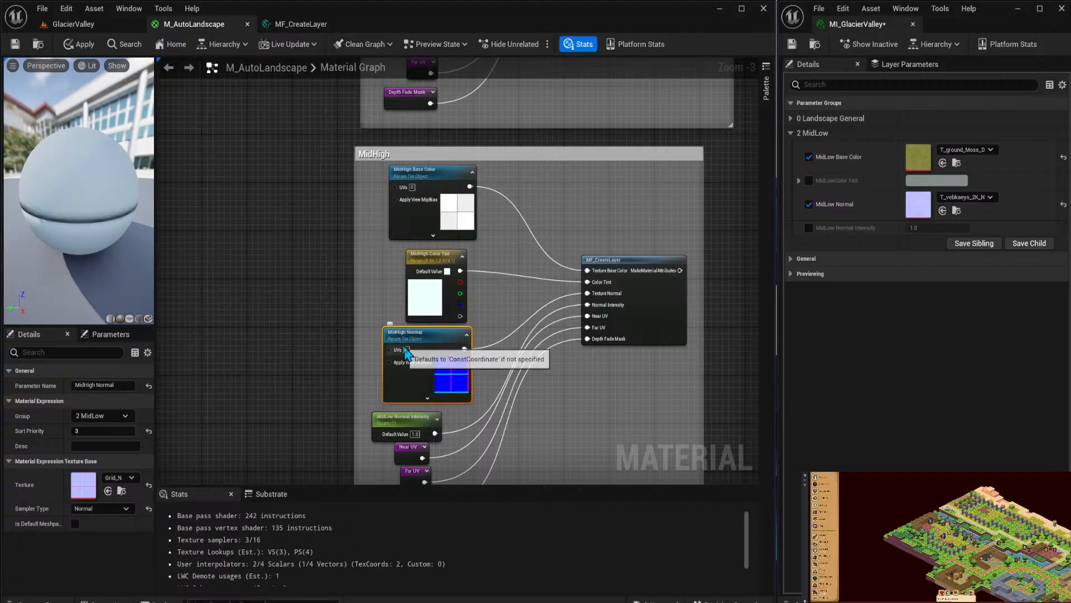
double_click(402, 417)
key(Left)
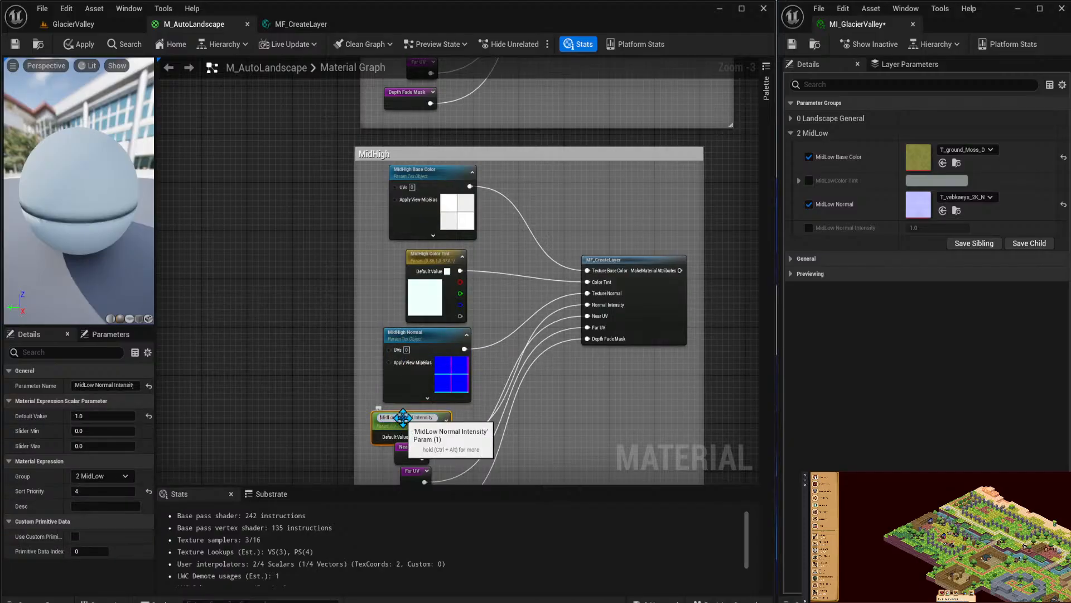
text(High)
key(Return)
right_click(577, 429)
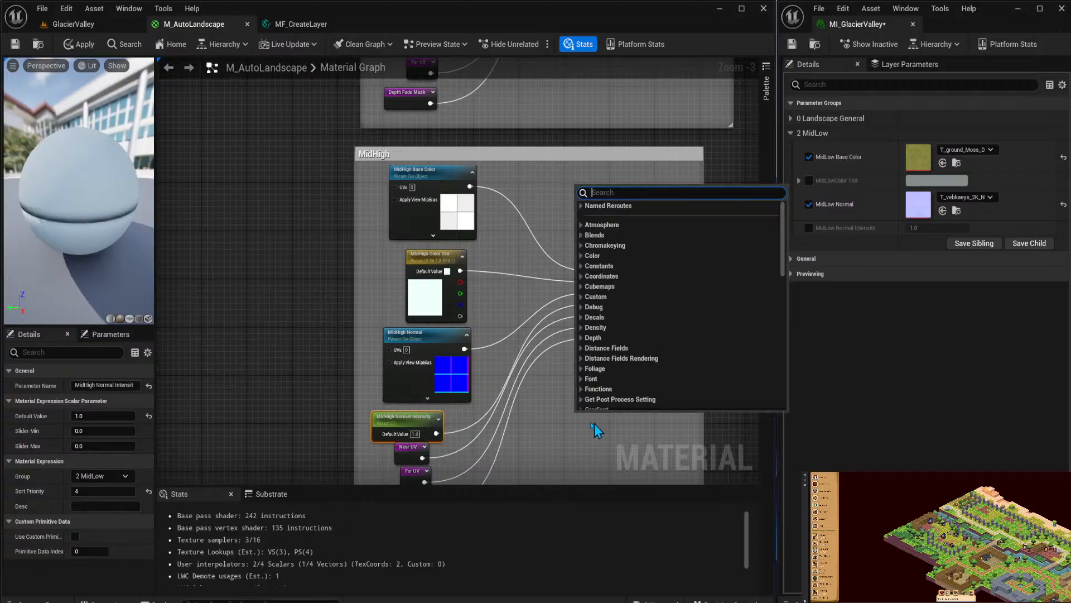
drag(415, 413, 421, 407)
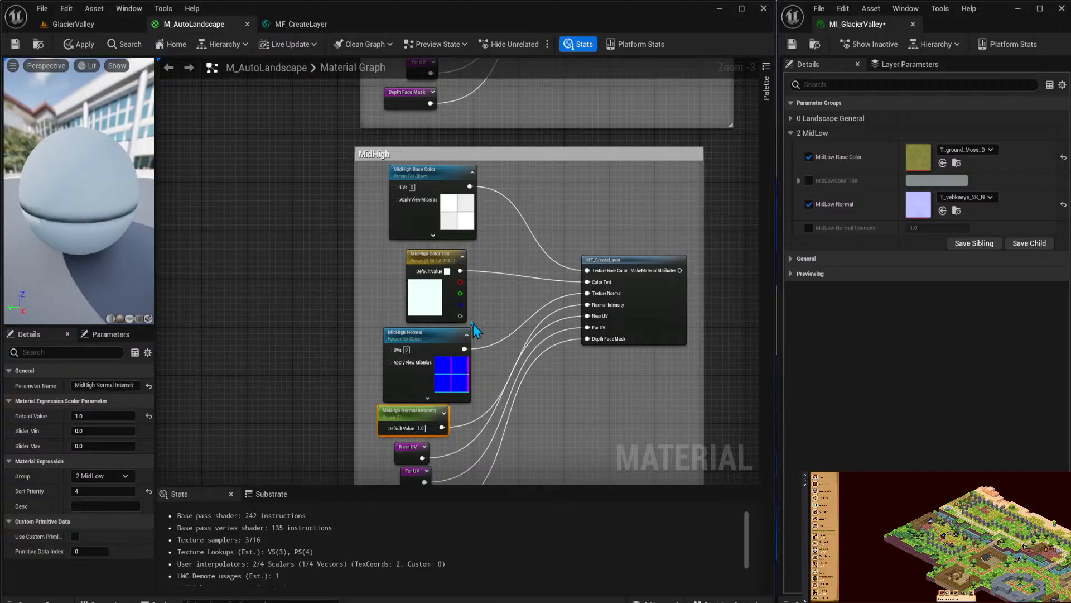
Assign the MidHigh Base Color and MidHigh Color Tint parameters to a new parameter group named 3 MidHigh.
right_drag(306, 174, 213, 470)
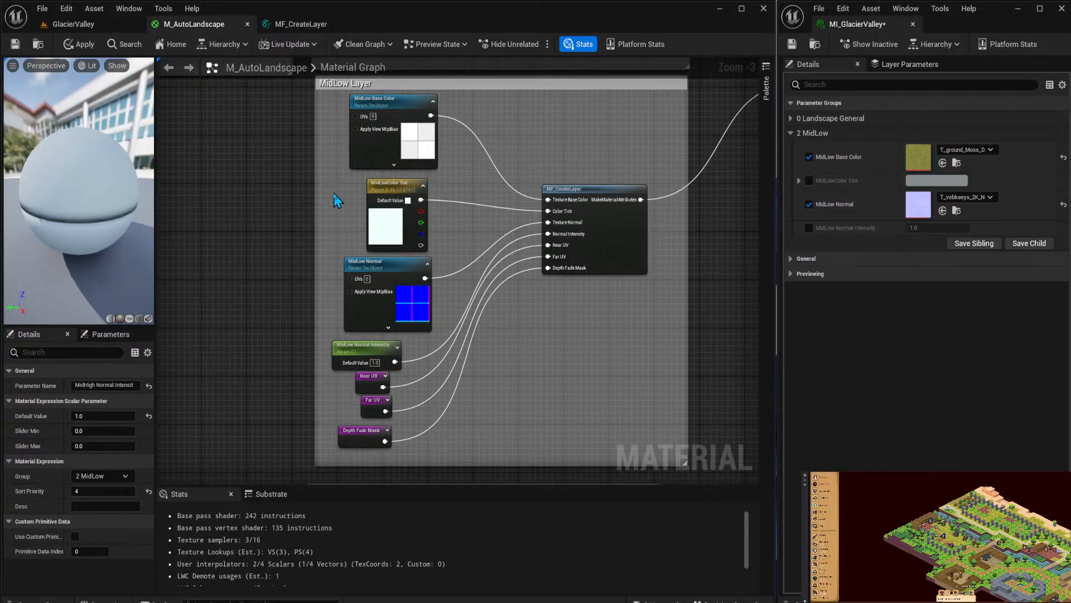
click(415, 140)
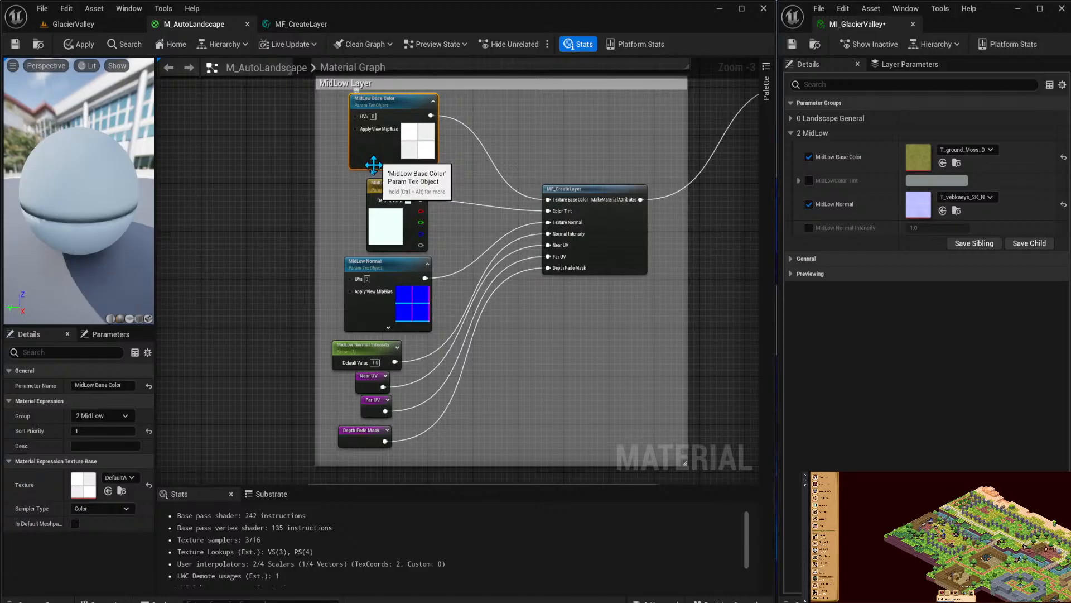
right_drag(267, 333, 363, 117)
click(484, 299)
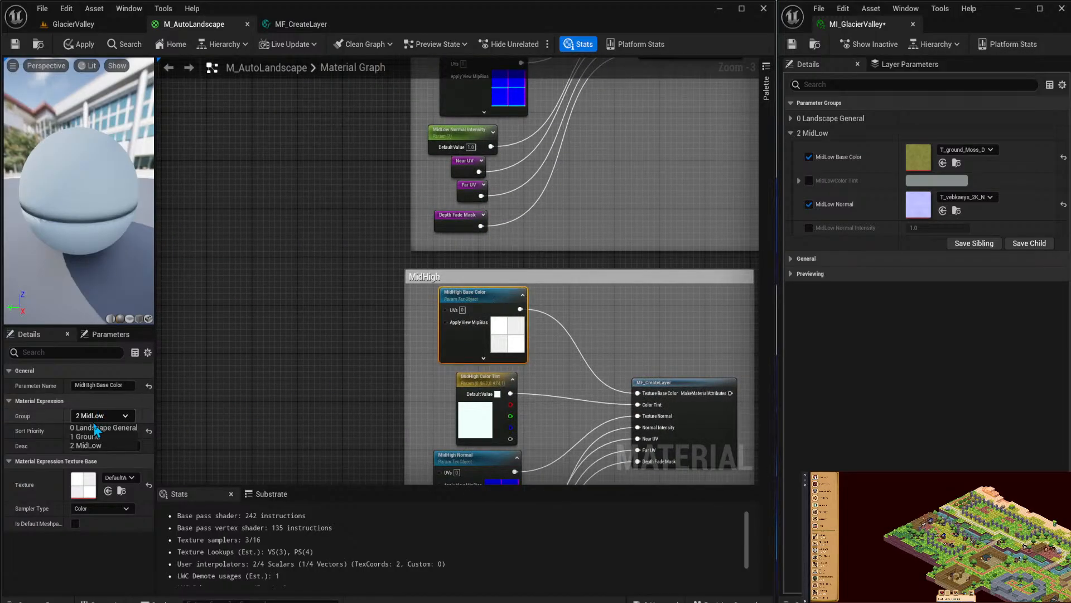
click(127, 417)
drag(107, 416, 28, 415)
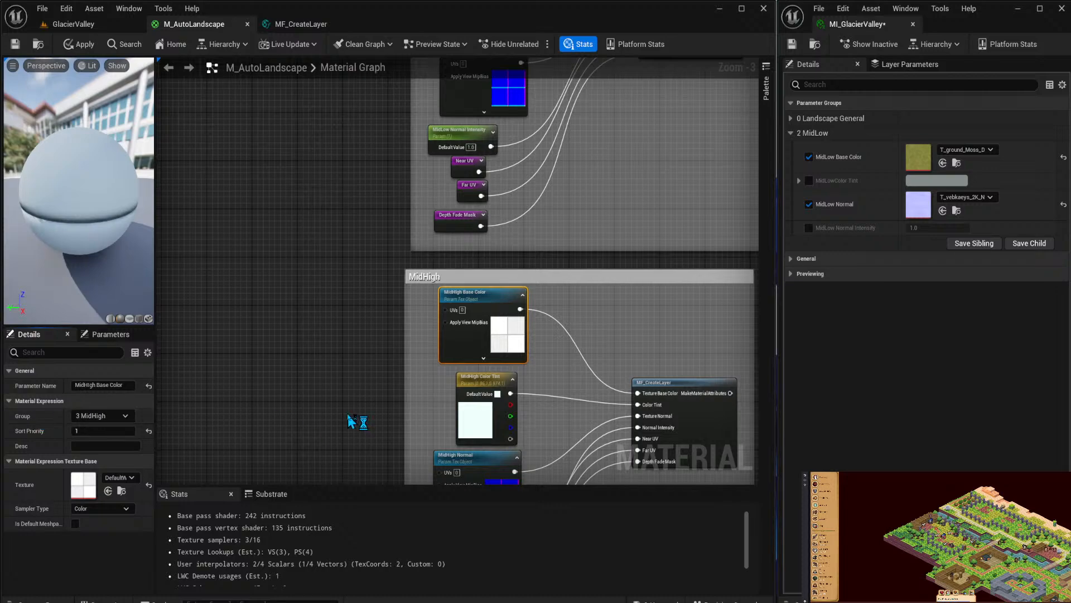
click(471, 383)
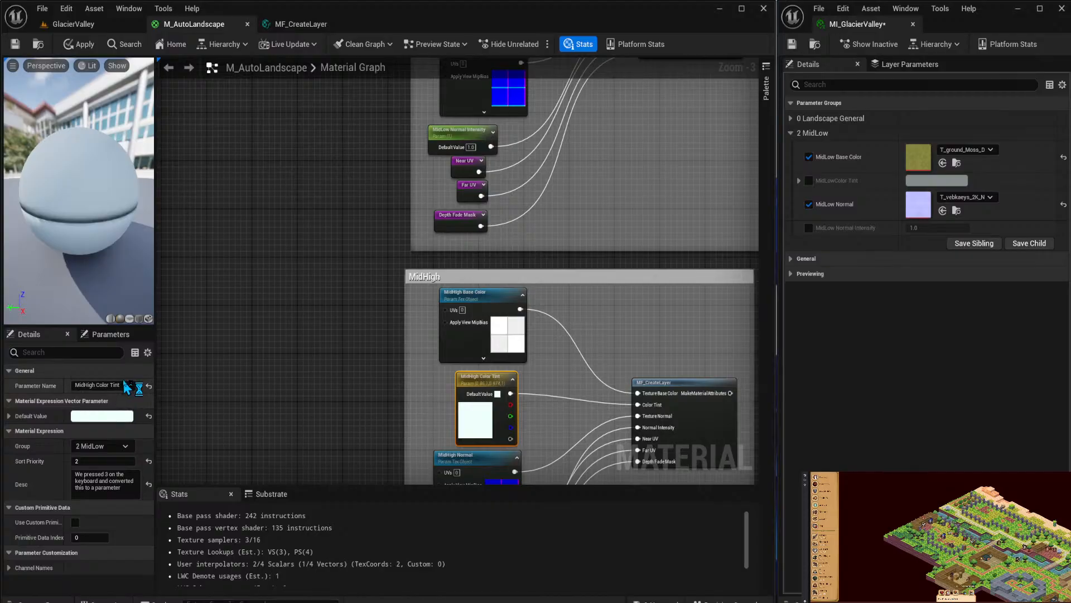
click(126, 444)
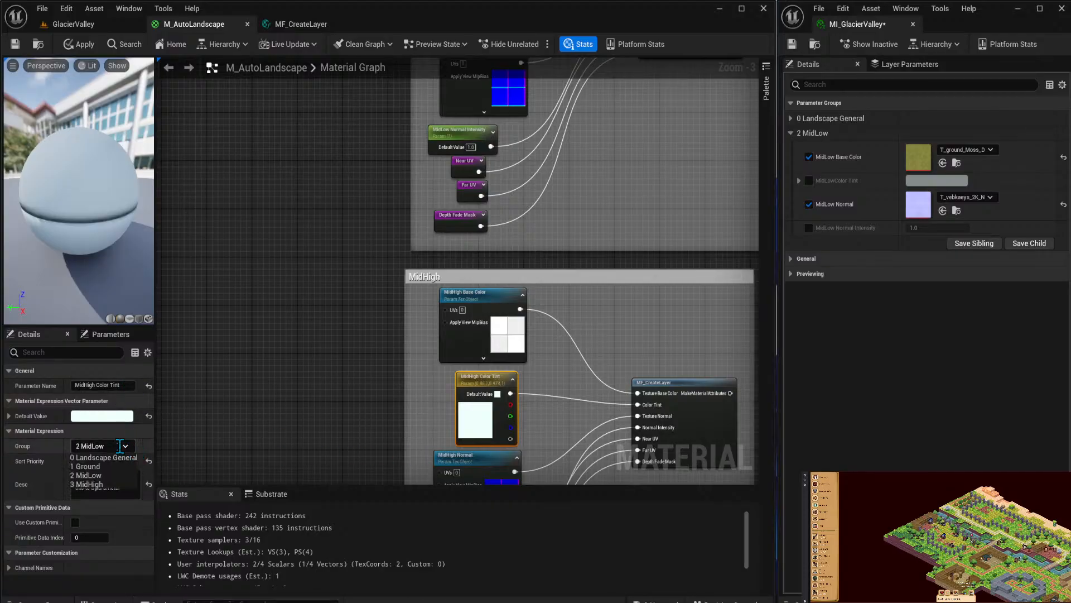
click(88, 486)
Assign the MidHigh Normal and MidHigh Normal Intensity parameters to the 3 MidHigh group.
right_drag(409, 390, 436, 217)
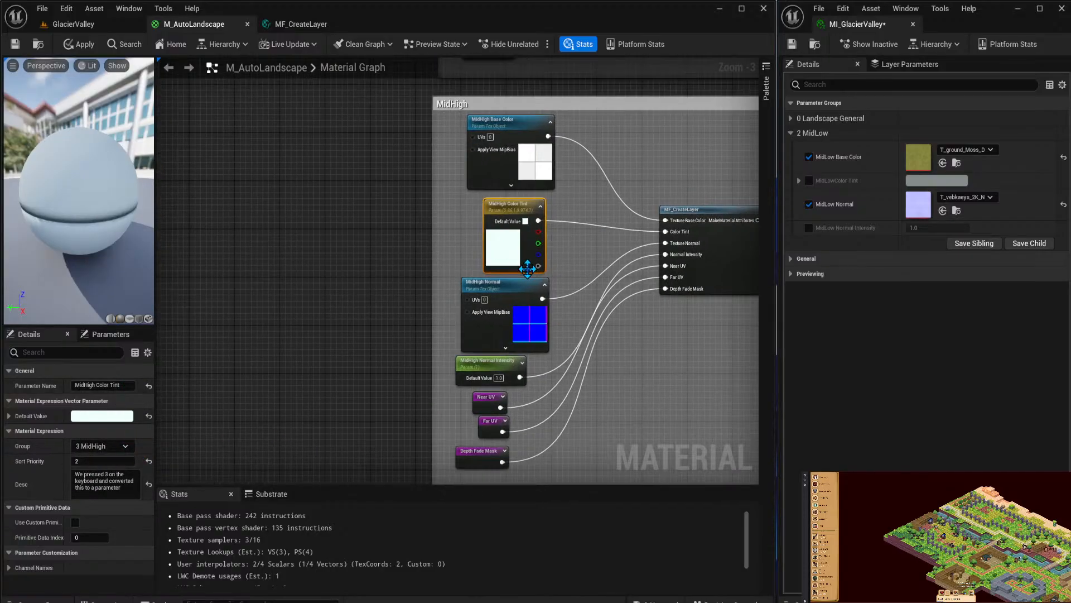
click(496, 287)
click(119, 415)
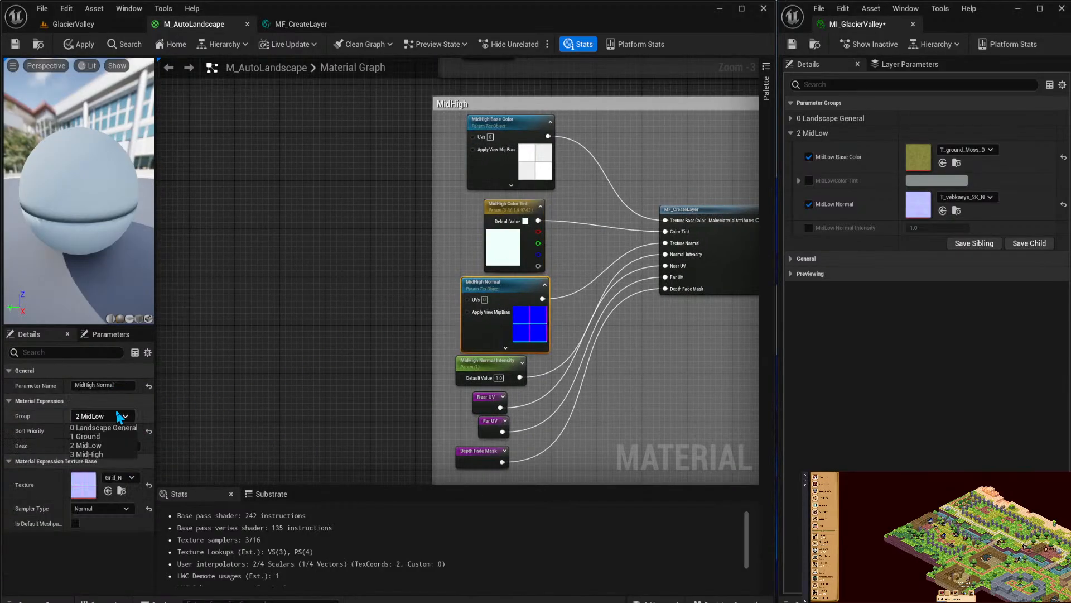
click(89, 454)
right_drag(446, 390, 449, 289)
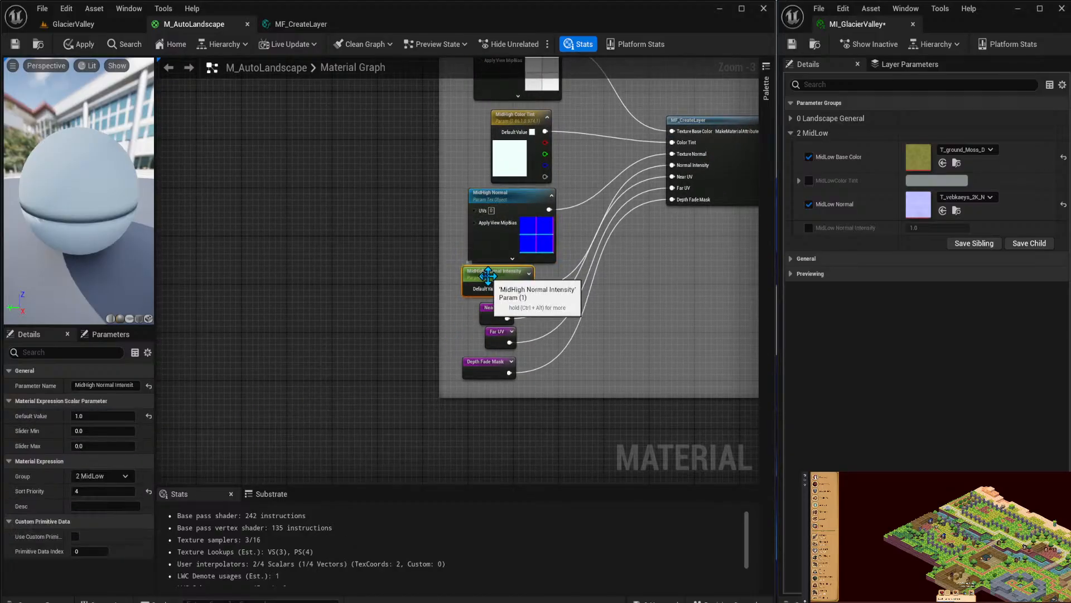
click(494, 293)
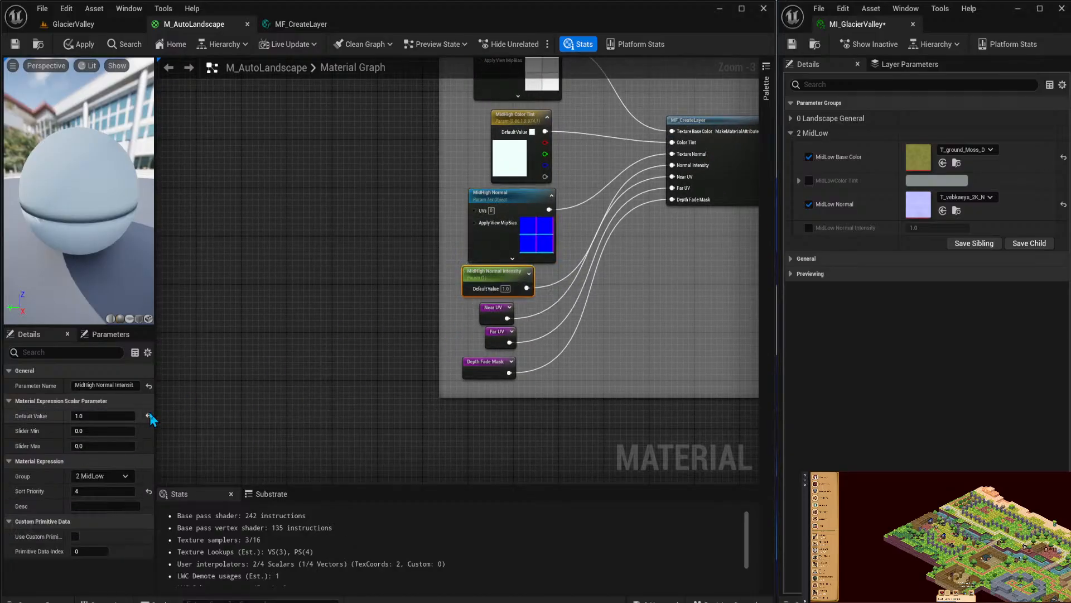
click(122, 477)
click(90, 515)
click(356, 322)
Disconnect the MidLow layer from the material output and move the Final Output comment with its node beside the MidHigh MF_CreateLayer node.
right_drag(601, 248, 318, 406)
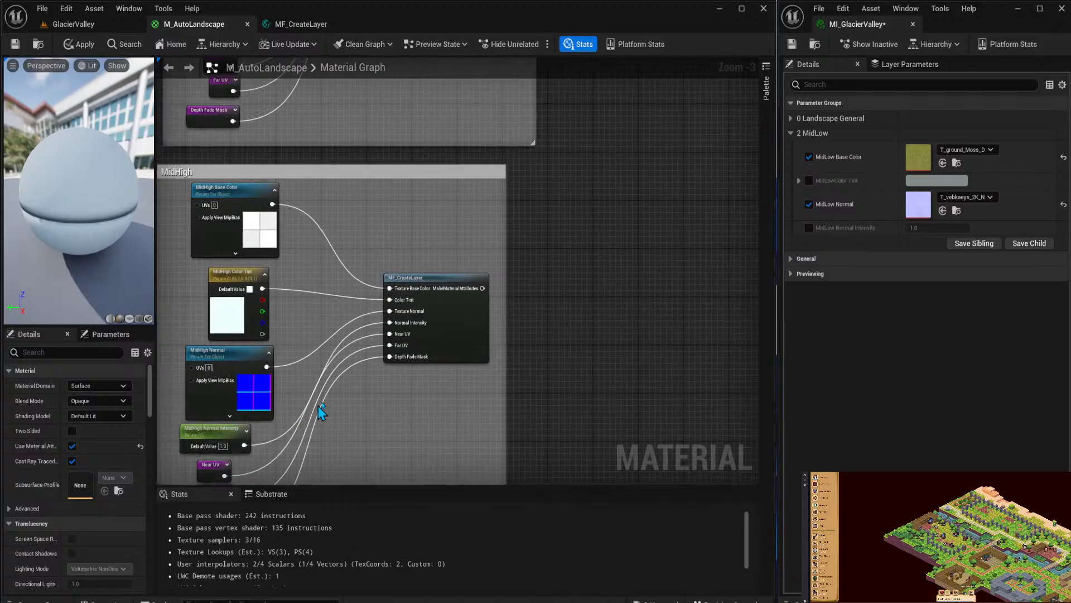
right_drag(578, 262, 398, 426)
right_drag(467, 214, 397, 396)
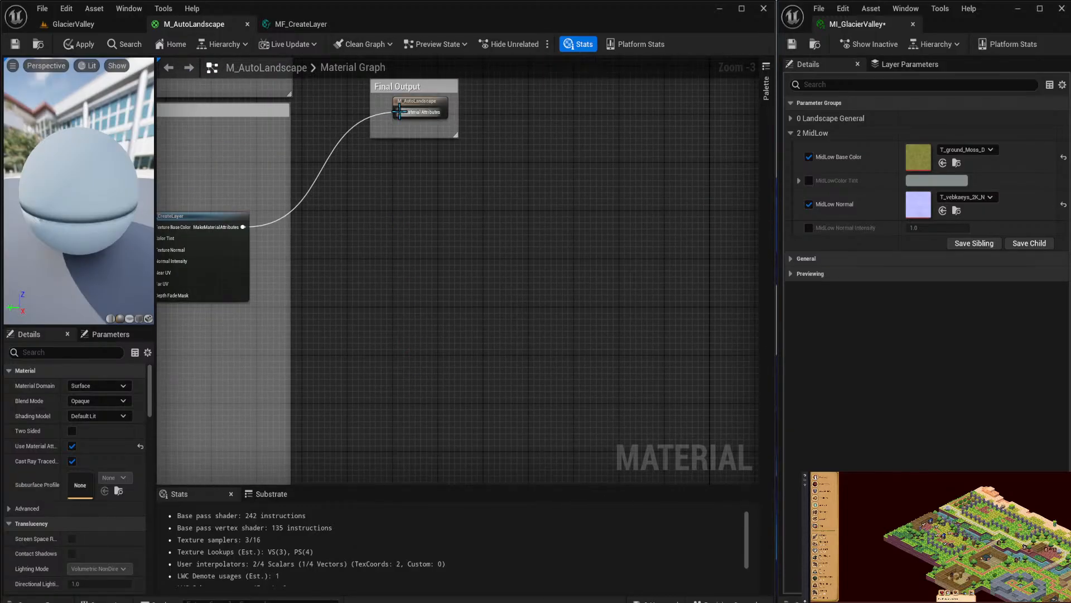
alt+click(400, 111)
drag(414, 102, 384, 467)
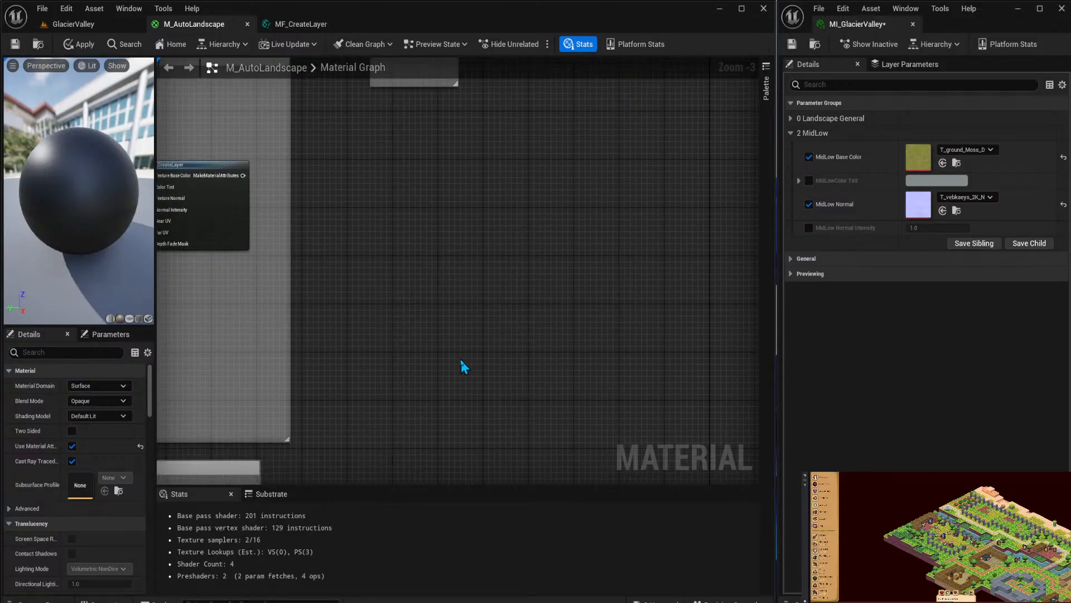
right_drag(497, 249, 483, 334)
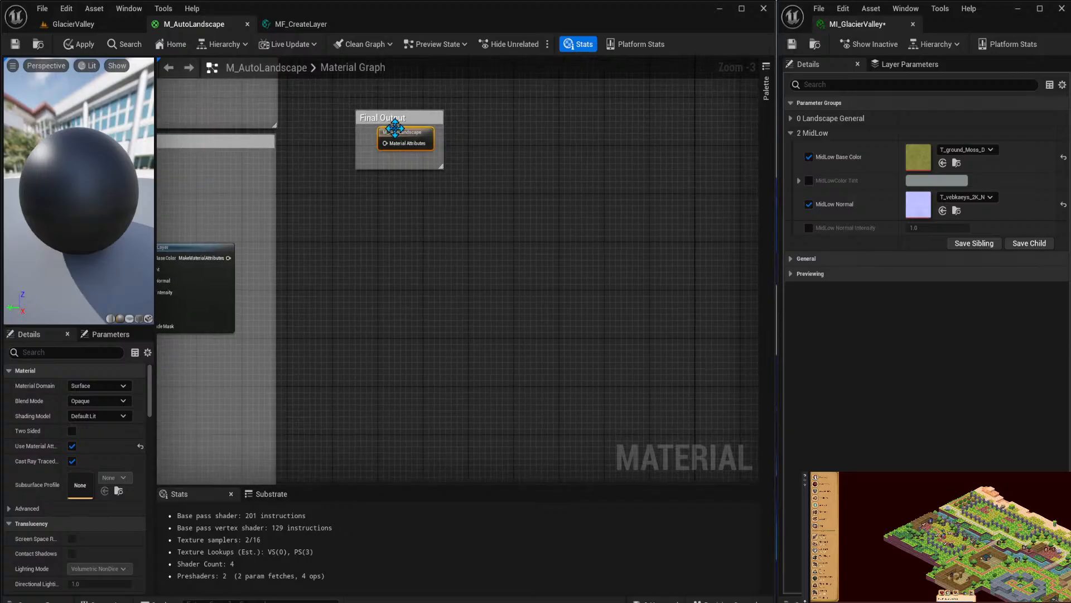
drag(394, 119, 365, 460)
right_drag(462, 390, 459, 115)
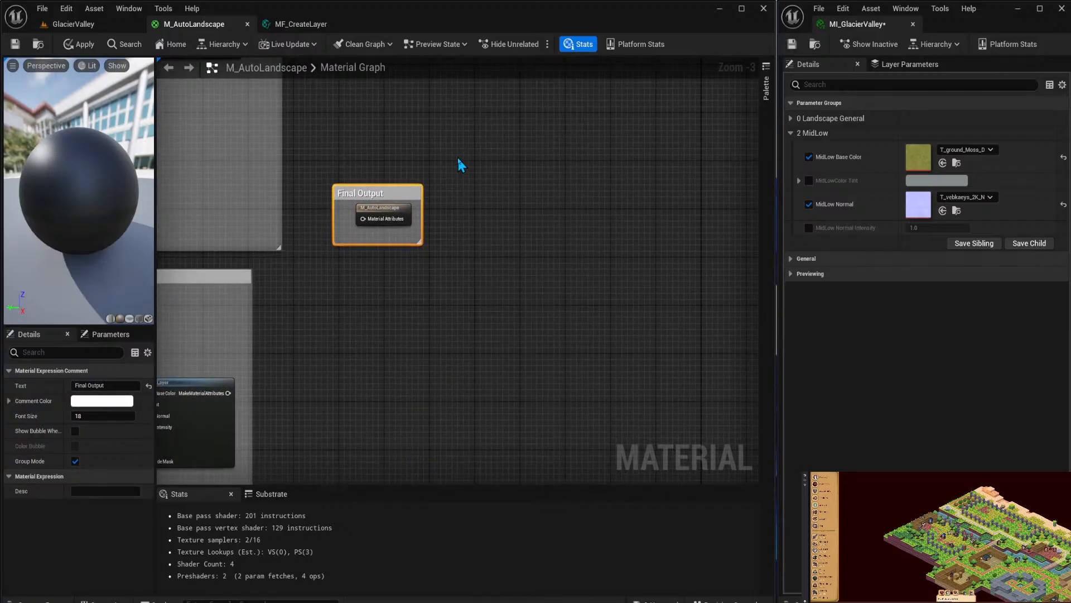
drag(382, 196, 336, 382)
Connect the MidHigh MF_CreateLayer output to the Material Attributes of M_AutoLandscape and save the material.
drag(228, 392, 317, 405)
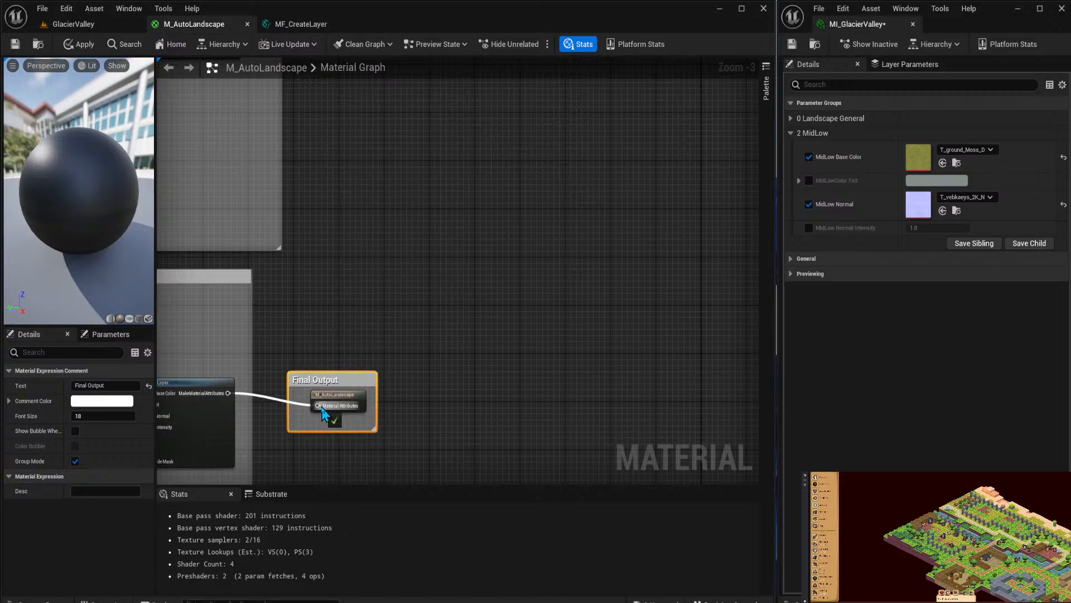
click(427, 309)
right_drag(427, 309, 576, 244)
key(ctrl+s)
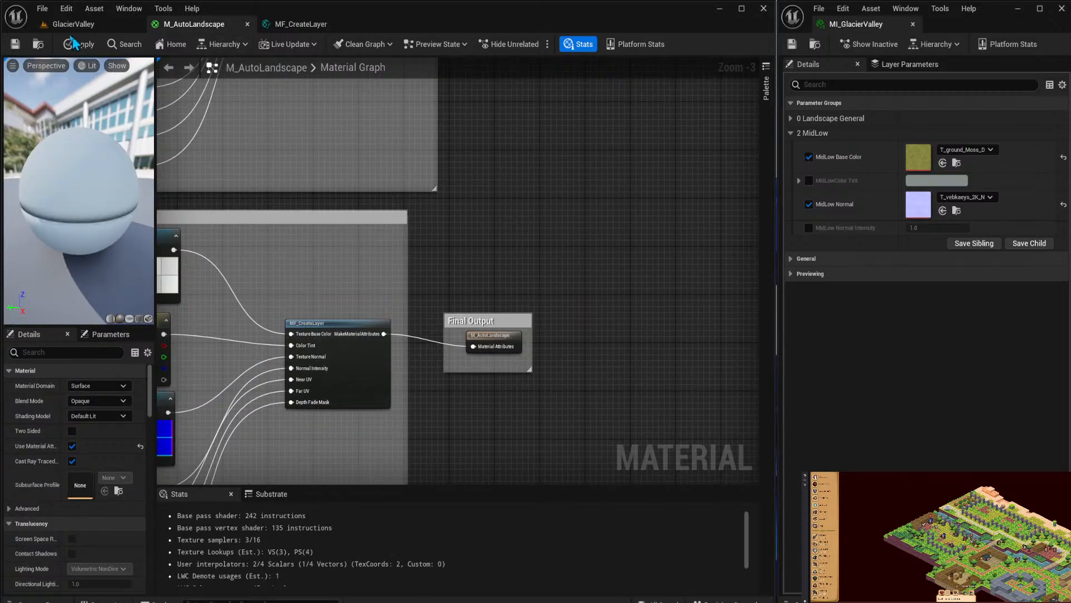
click(15, 45)
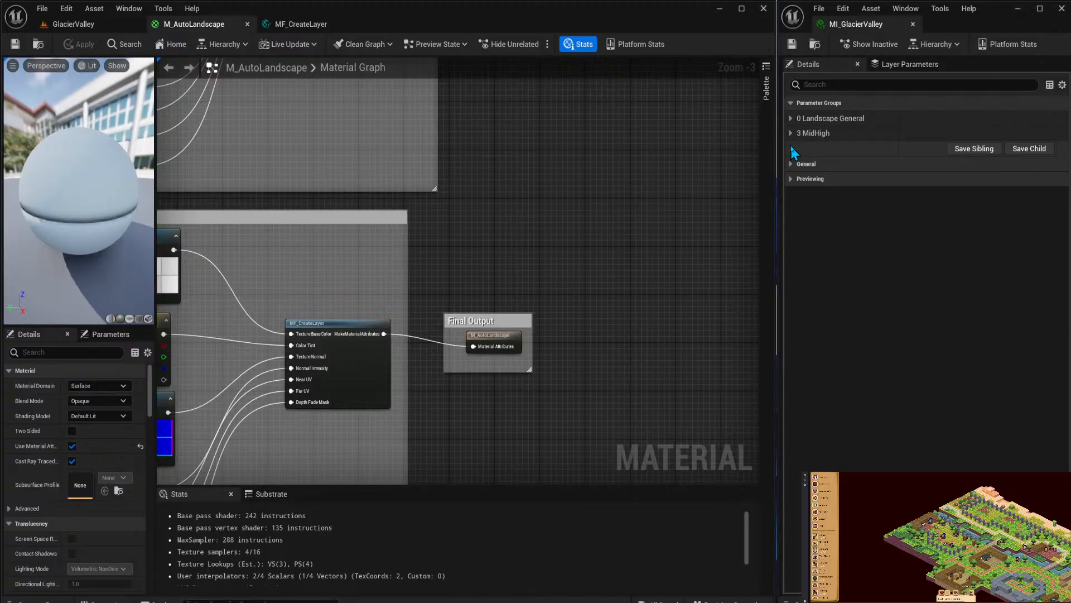
Enable the MidHigh Base Color and MidHigh Normal overrides in MI_GlacierValley and set the base color texture to T_sbygpsp0_2K_B.
click(793, 132)
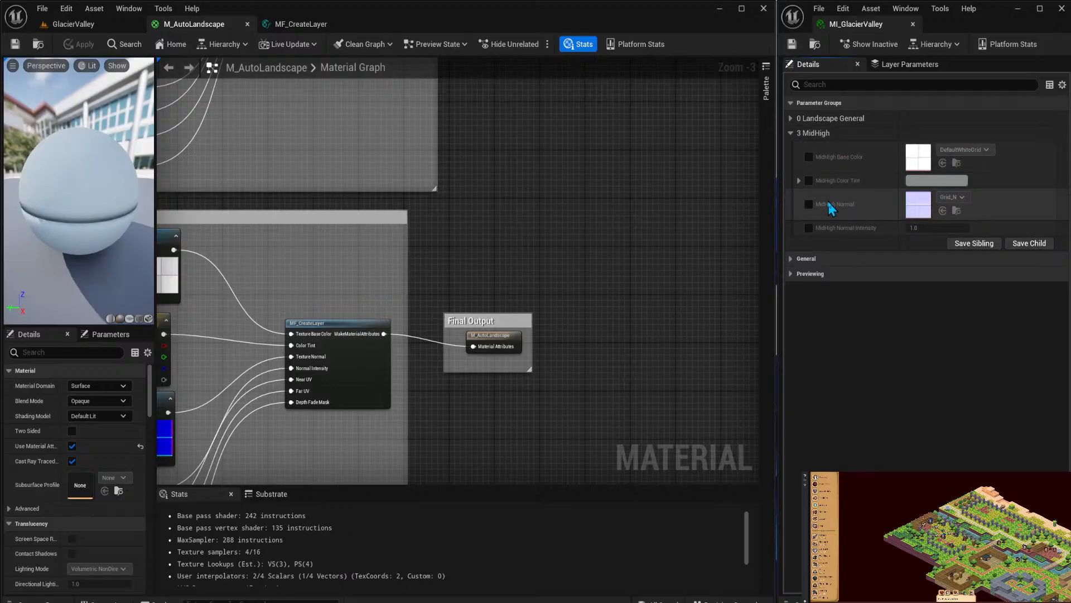
click(809, 204)
click(809, 157)
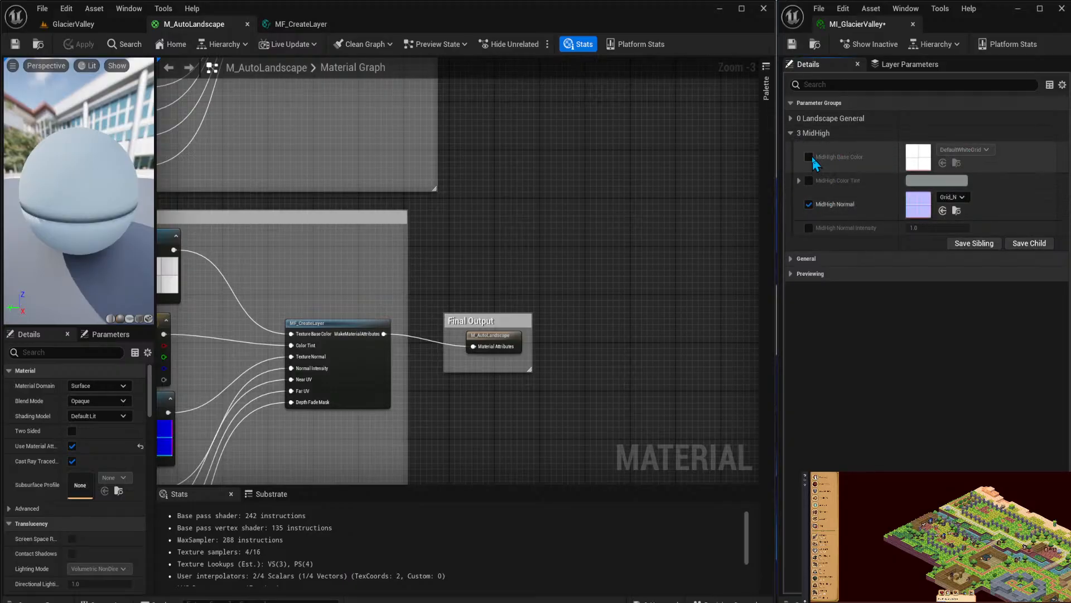
click(963, 150)
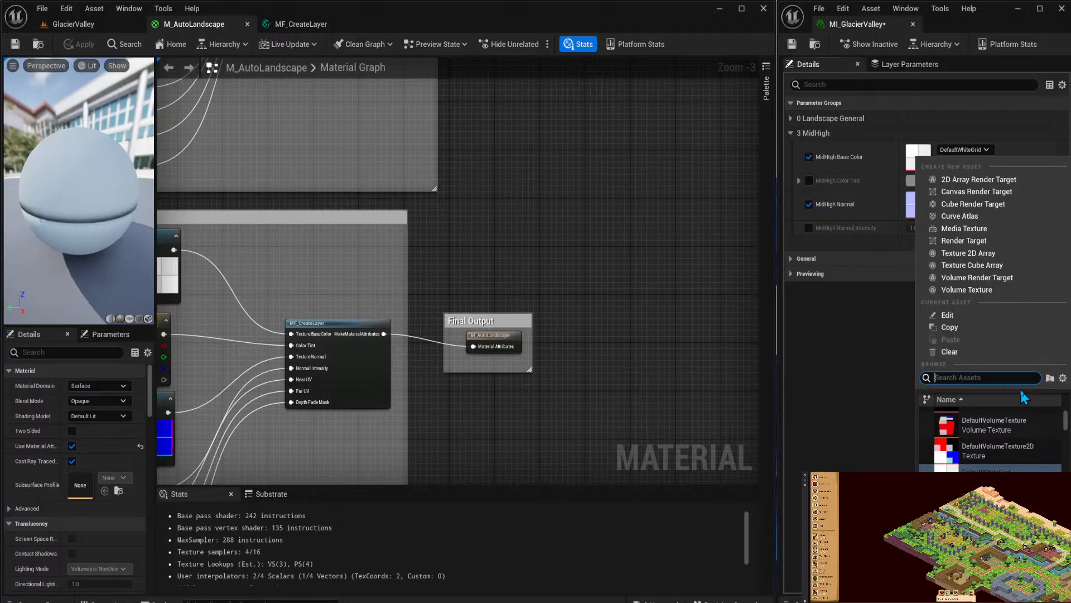
text(ston)
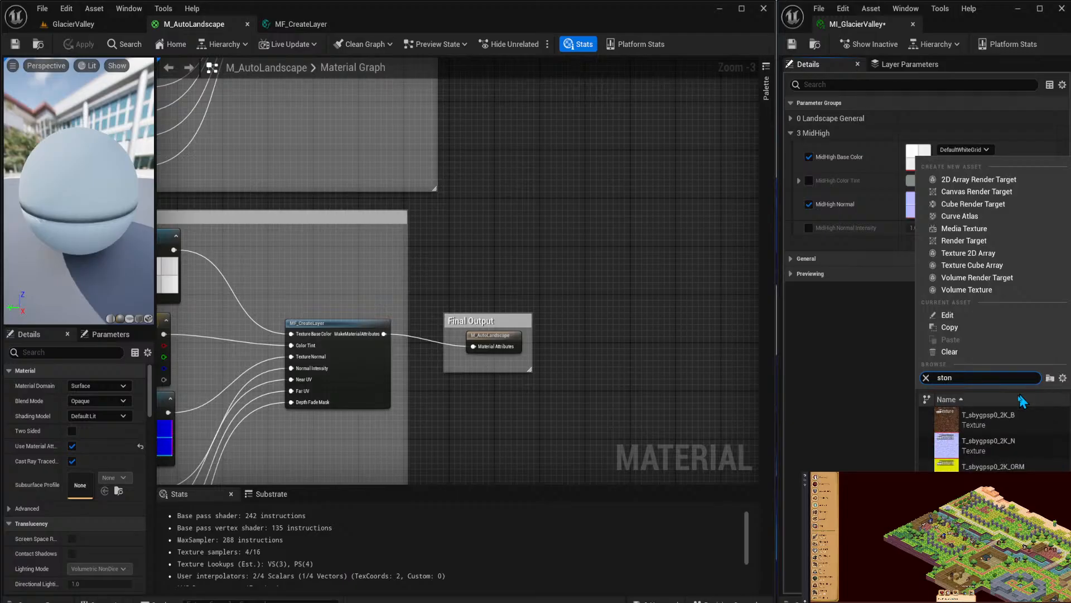
click(988, 420)
Set the MidHigh Normal texture to T_sbygpsp0_2K_N and save the material instance.
click(953, 197)
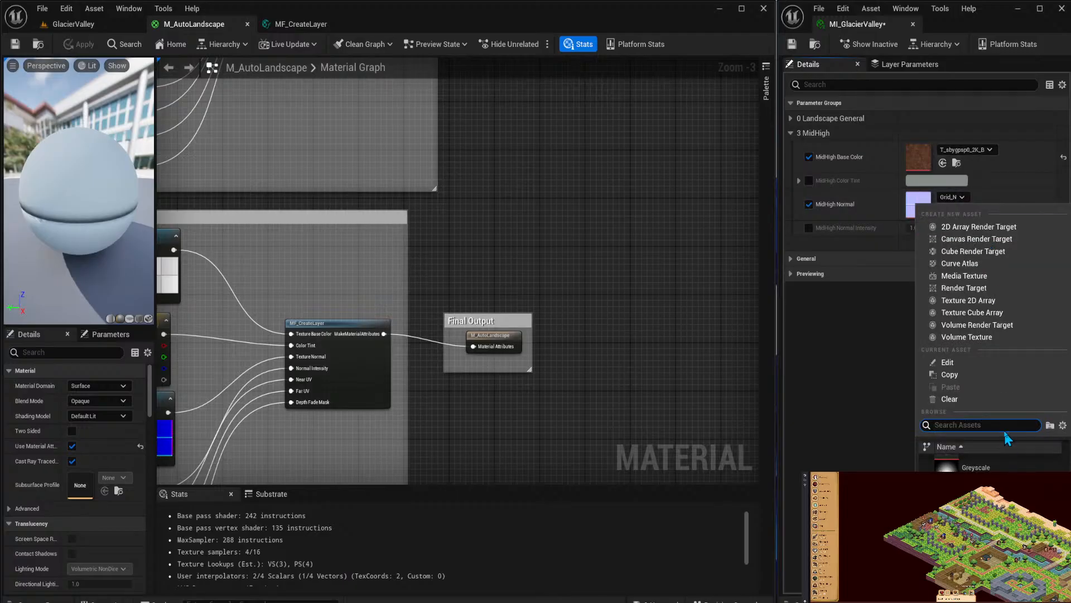
text(stone)
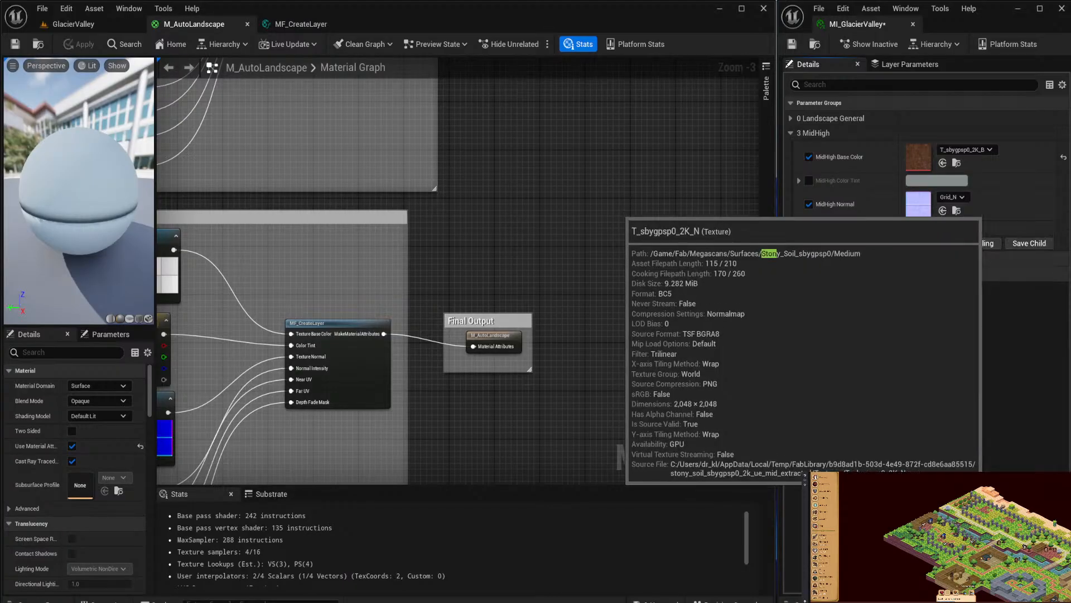
click(976, 463)
key(ctrl+s)
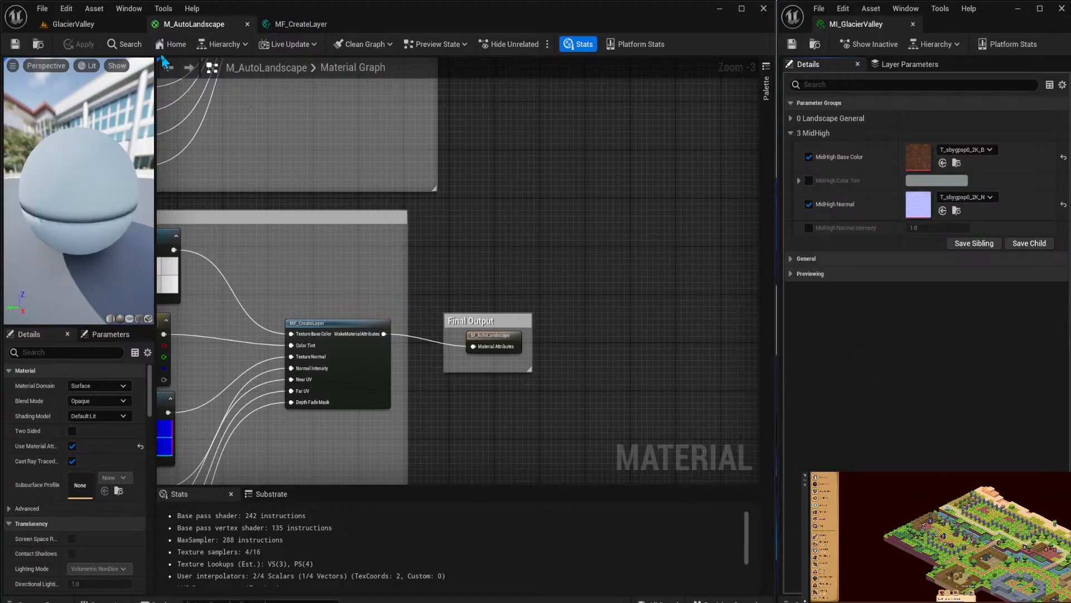
Examine the stony soil texture on the GlacierValley landscape from close up and farther away, checking the near-to-far blending.
right_drag(383, 192, 540, 149)
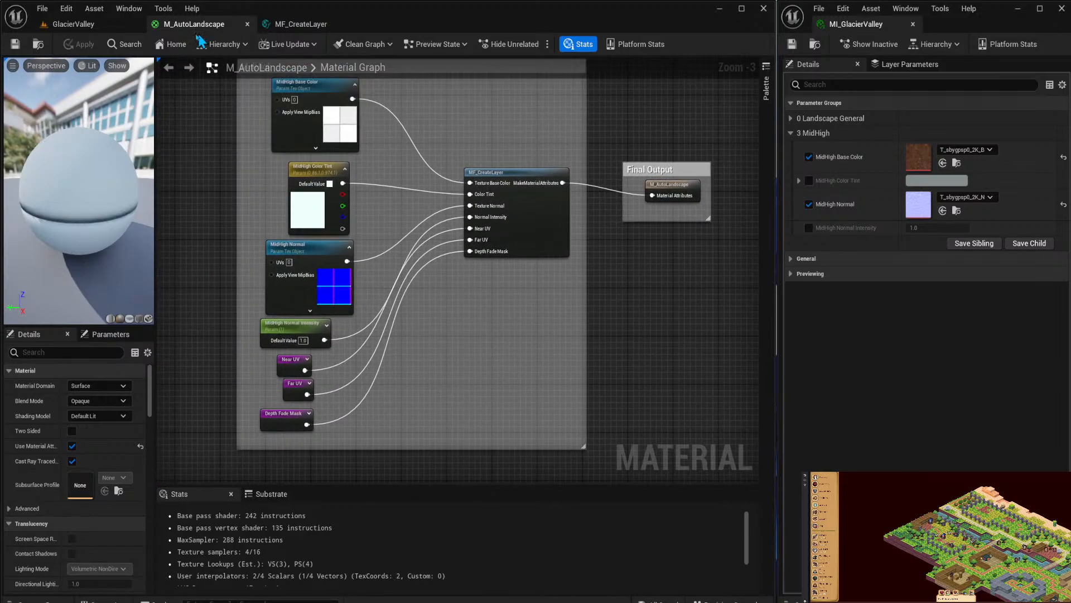
click(112, 25)
right_drag(295, 232, 139, 231)
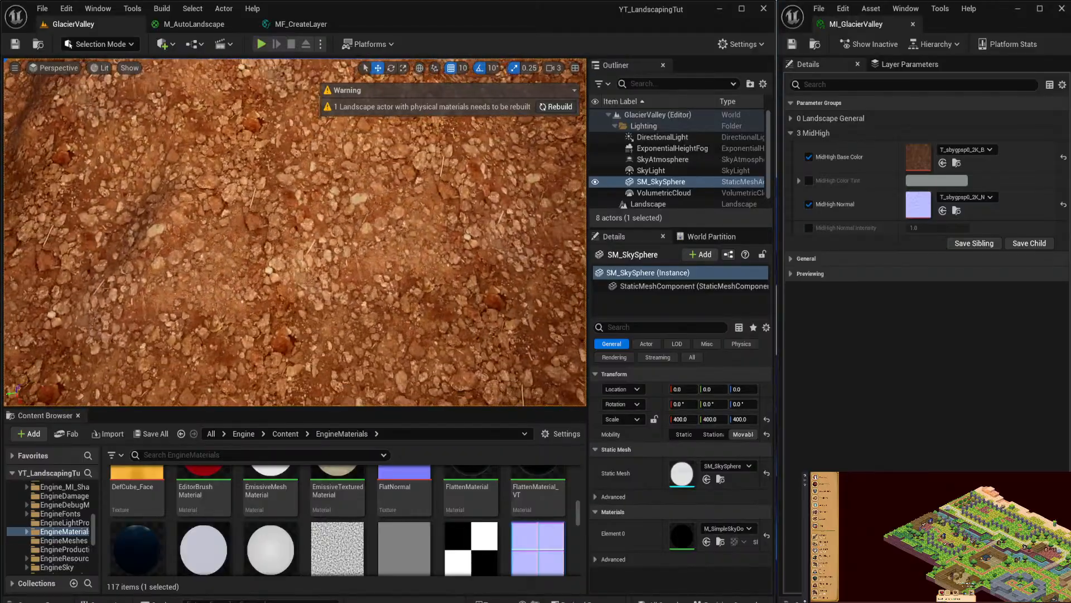
key(s)
key(w)
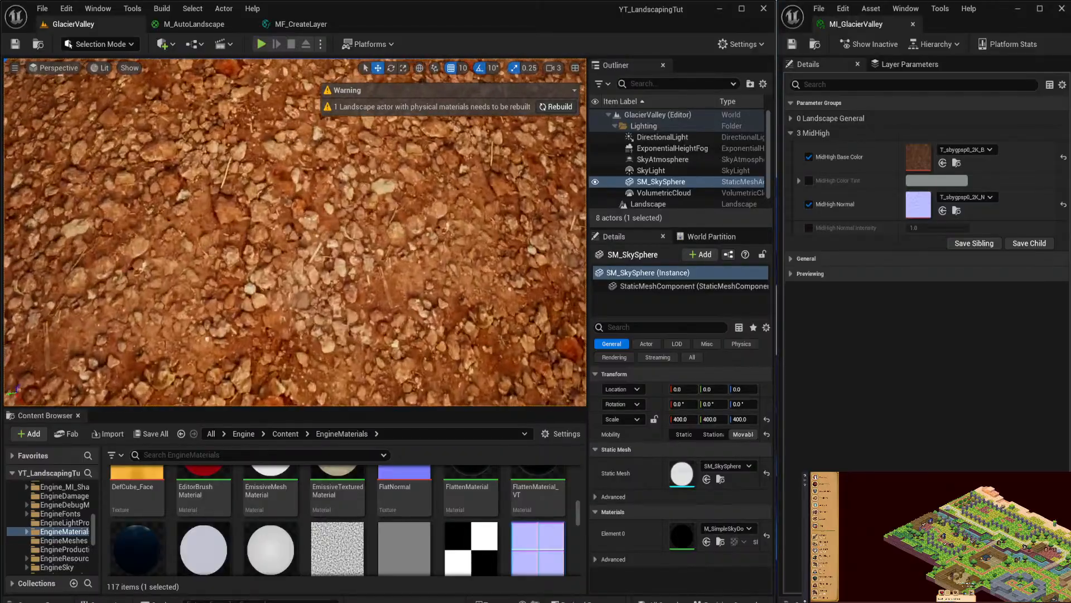
key(w)
key(s)
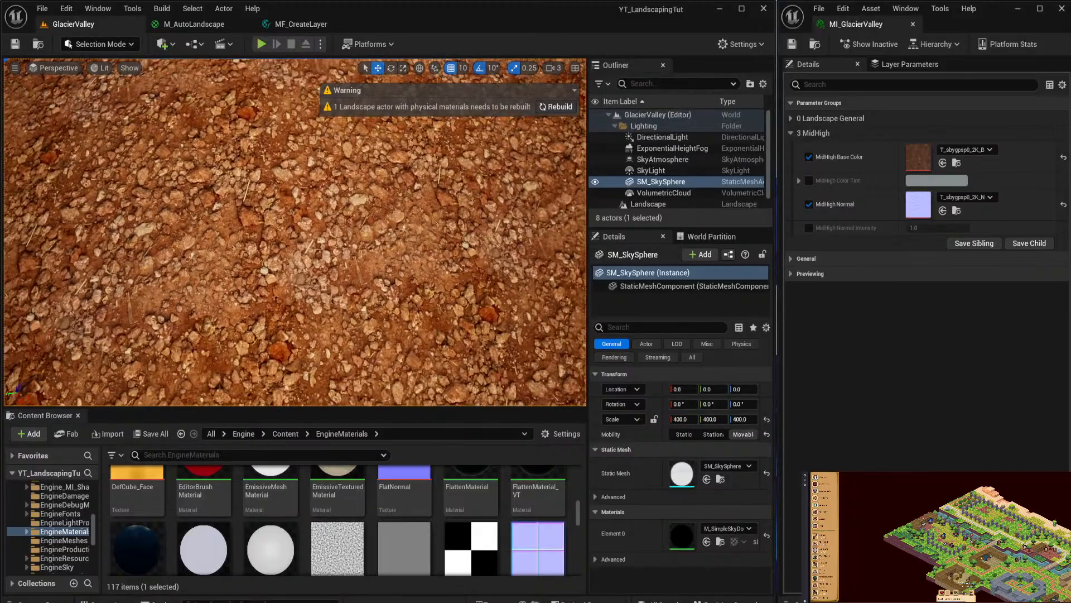
key(w)
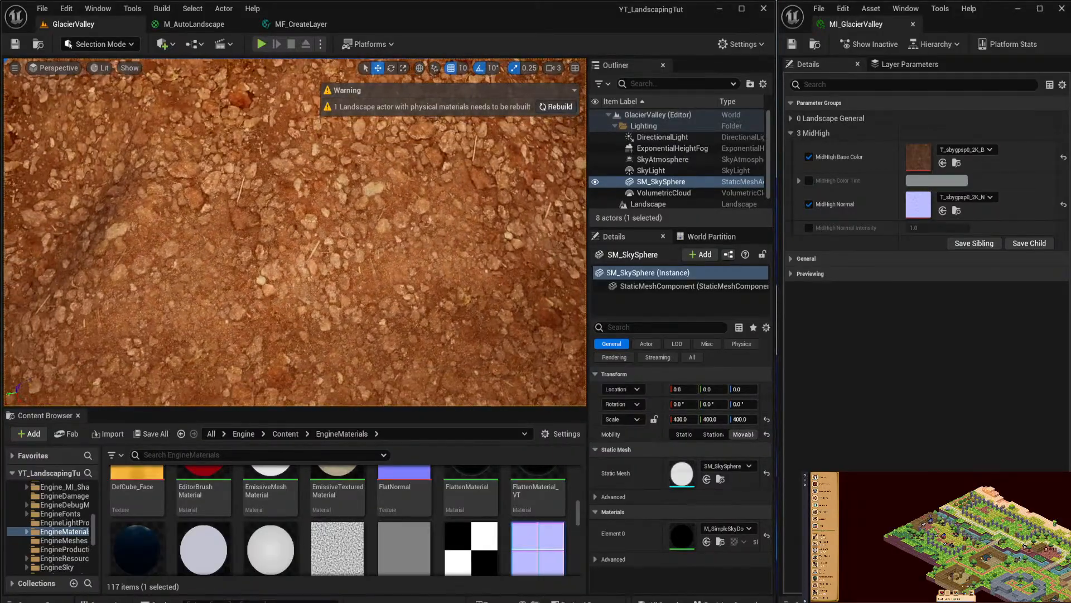
key(s)
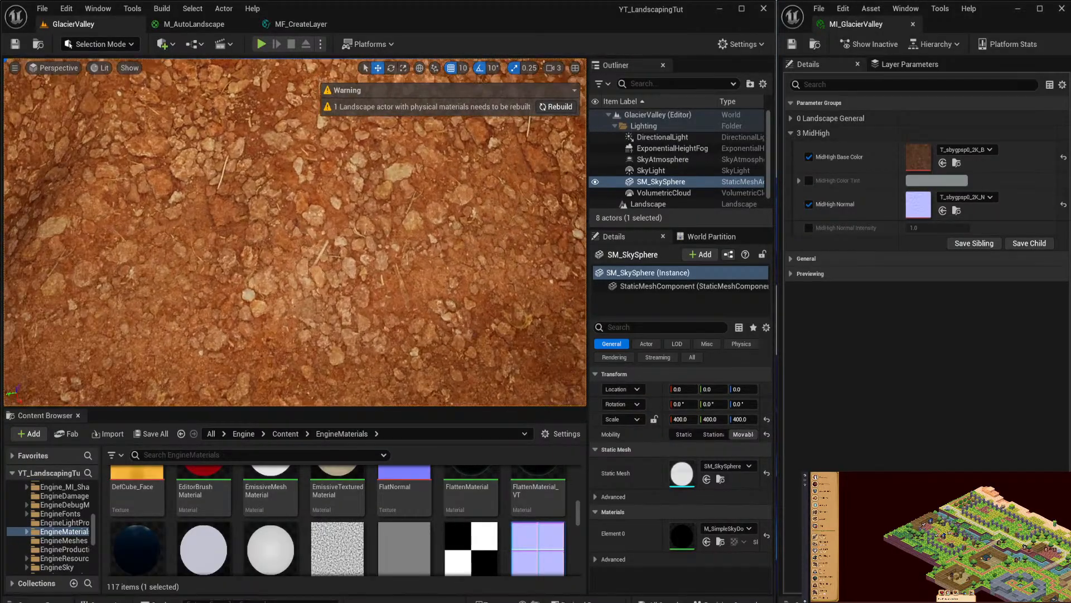
key(w)
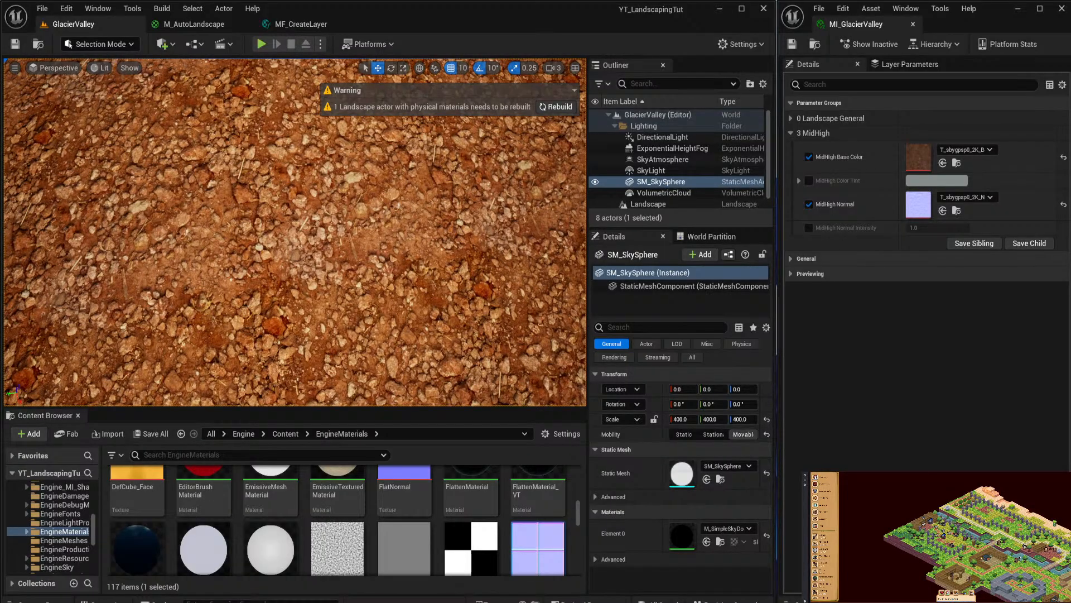
key(s)
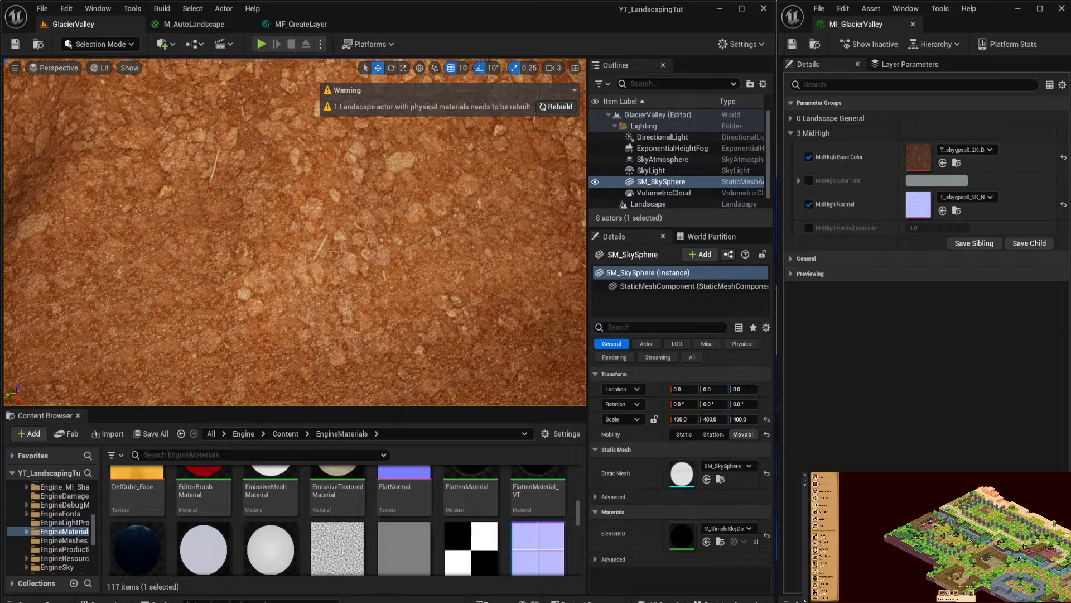
Rebuild the physical materials of the landscape actor in the GlacierValley level.
click(559, 113)
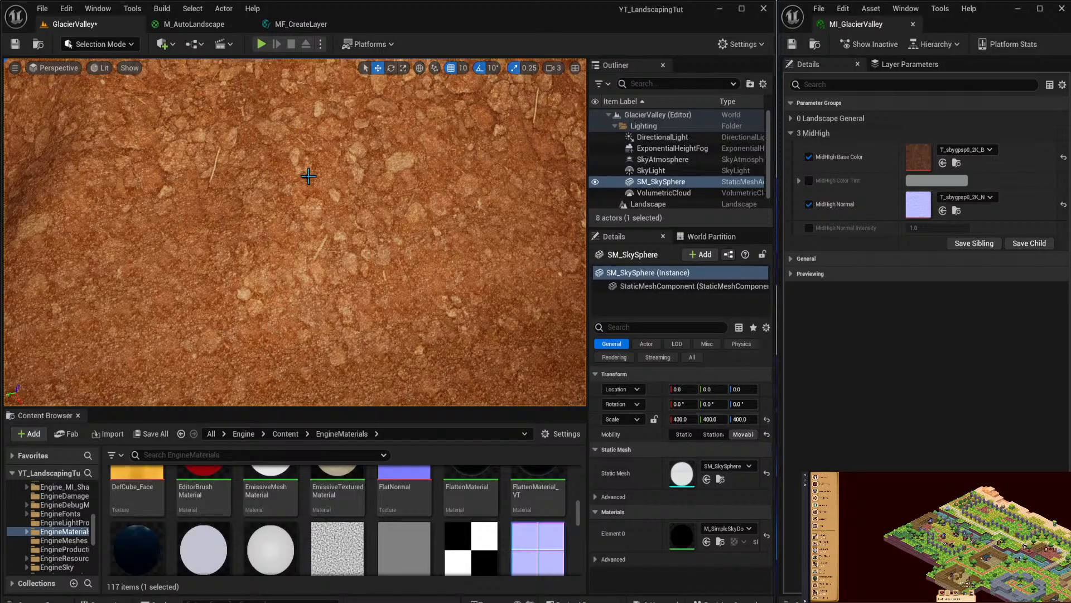
key(w)
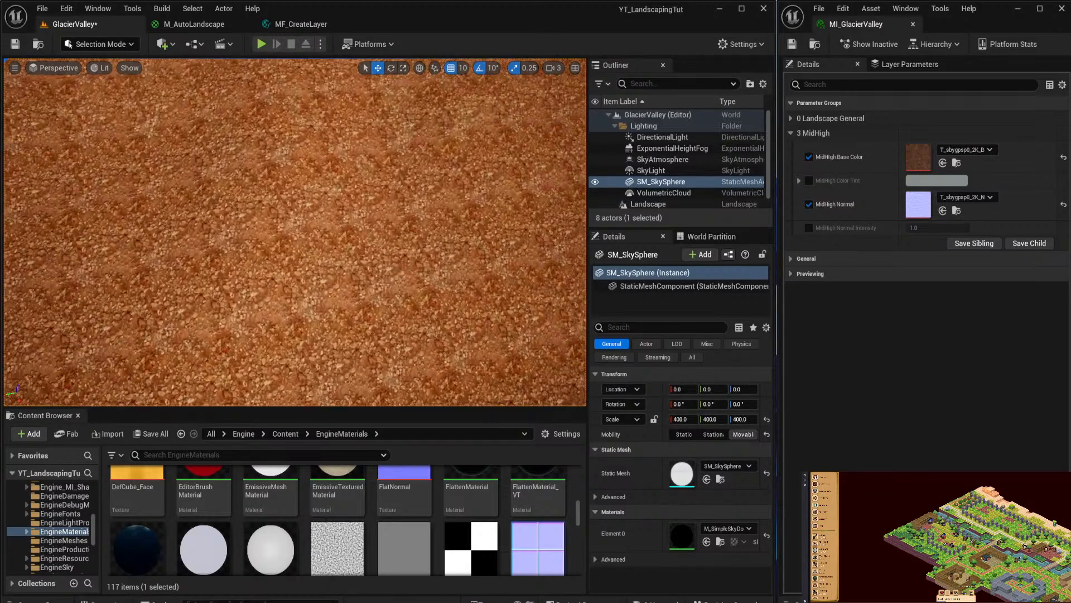
Examine the stony soil texture on the GlacierValley landscape from near and far, checking tiling and the distance blending across the slopes.
right_click(276, 179)
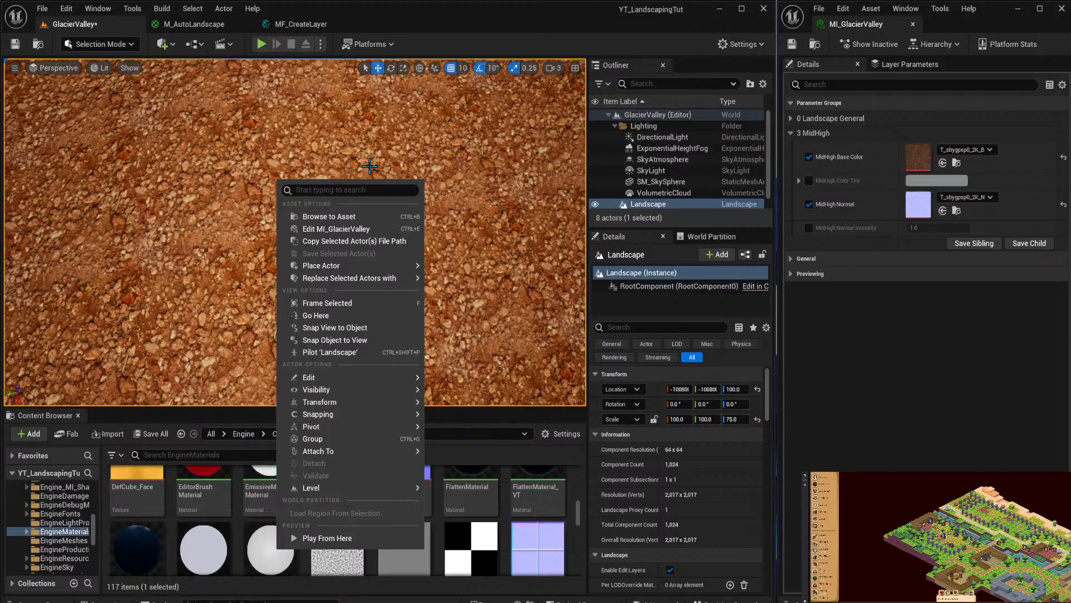
right_click(340, 118)
key(s)
right_drag(339, 118, 339, 126)
key(w)
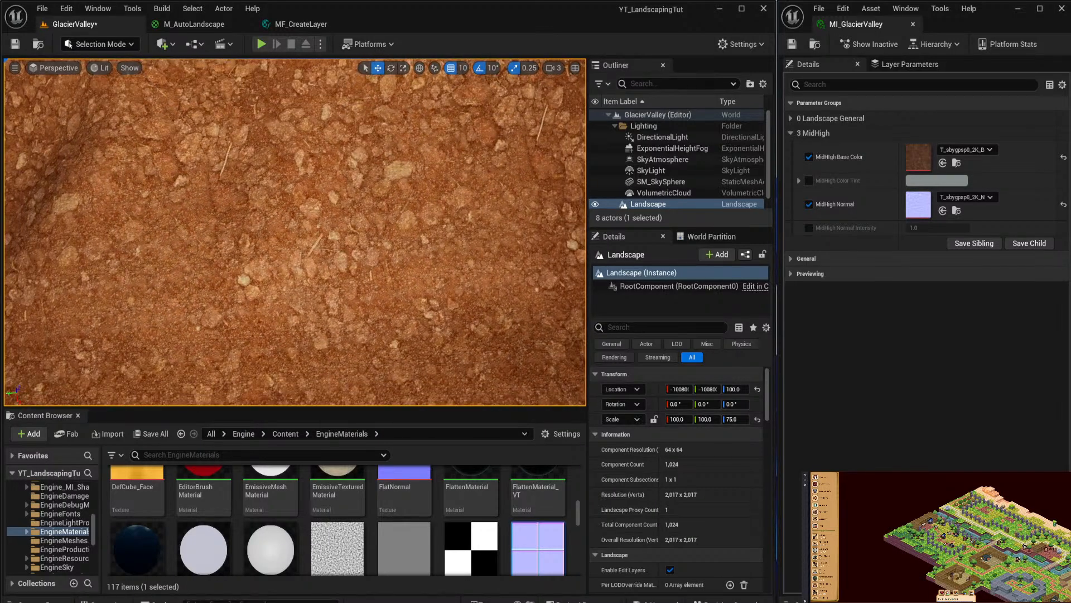
key(s)
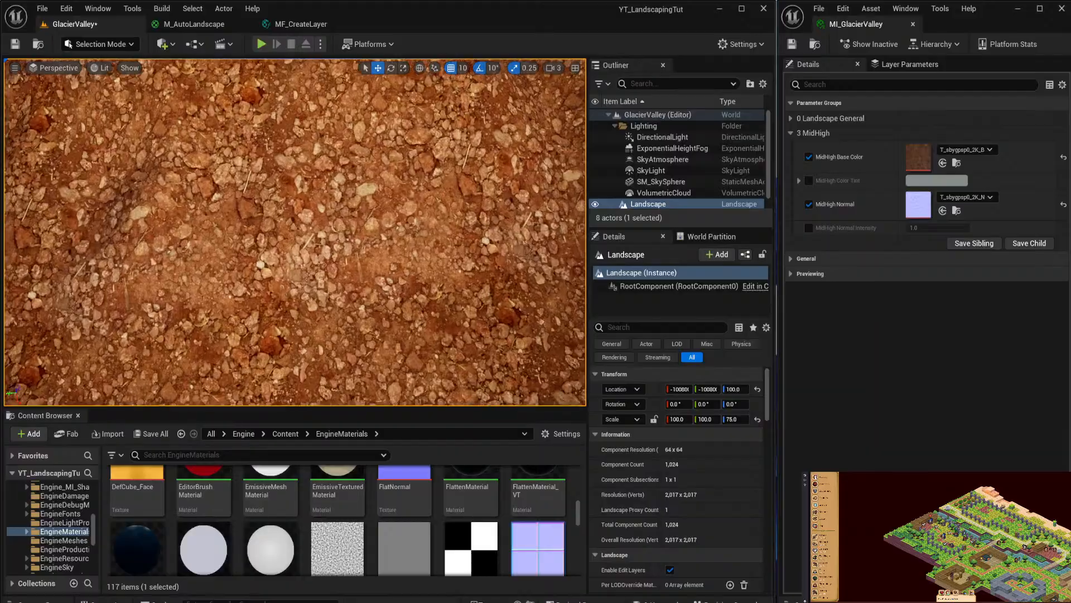
key(s)
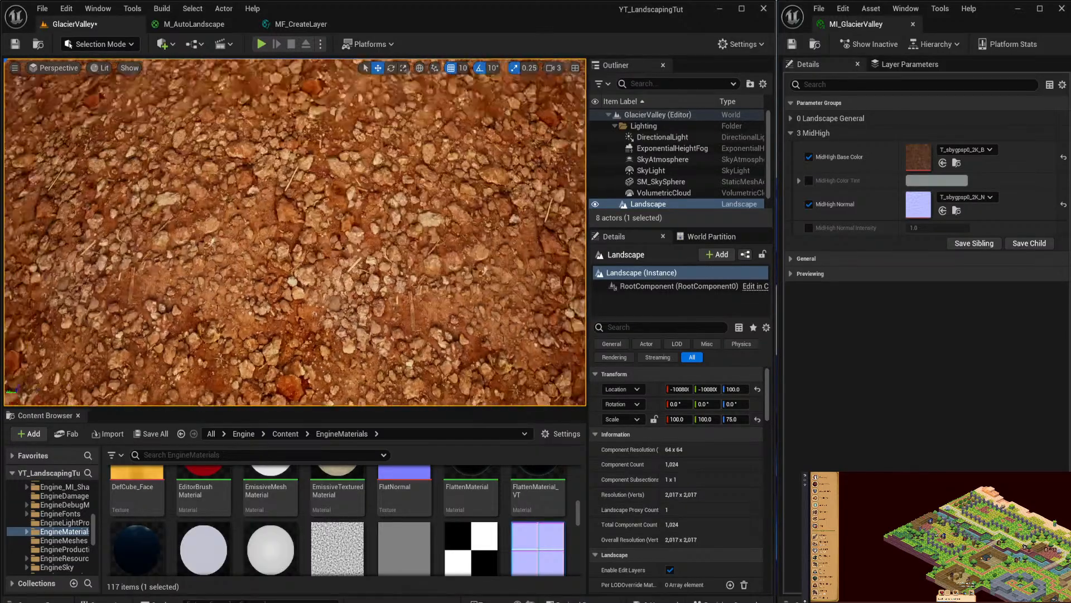
scroll(236, 250, up, 5)
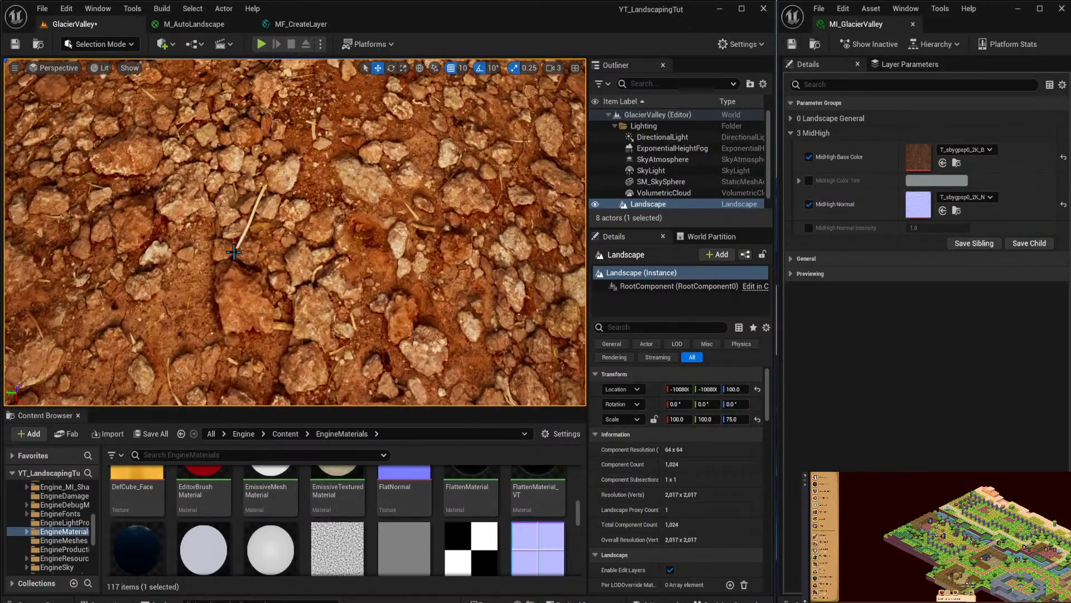
scroll(275, 257, down, 8)
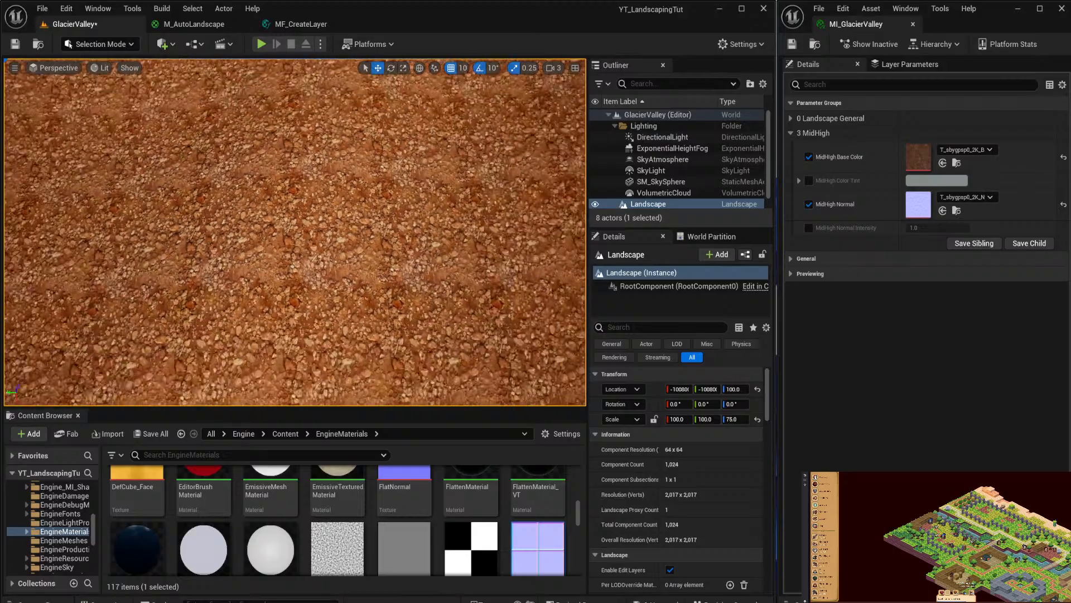
scroll(235, 201, up, 8)
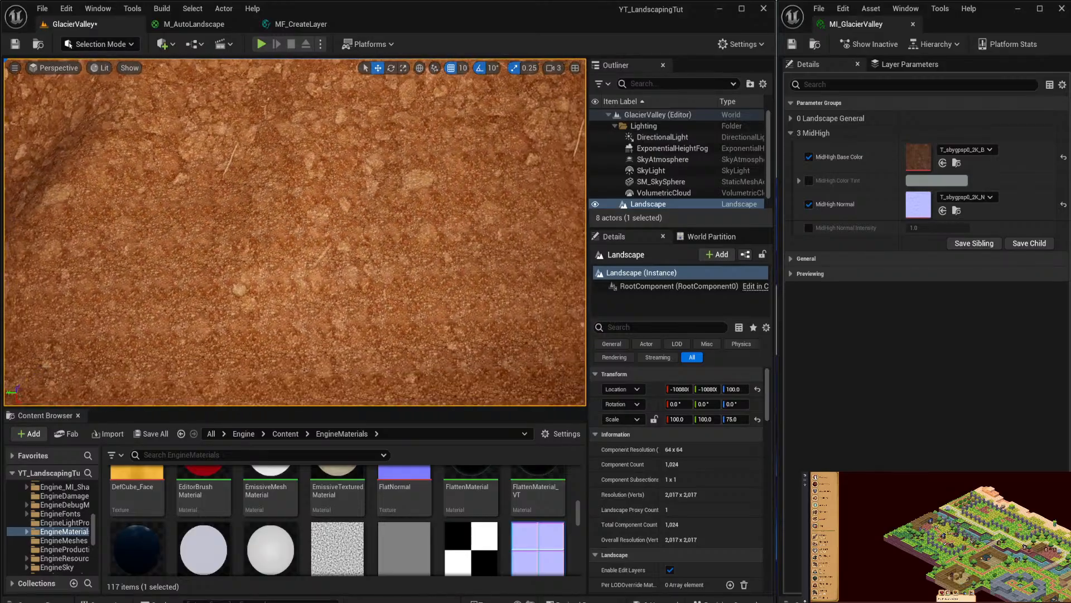
scroll(250, 186, down, 4)
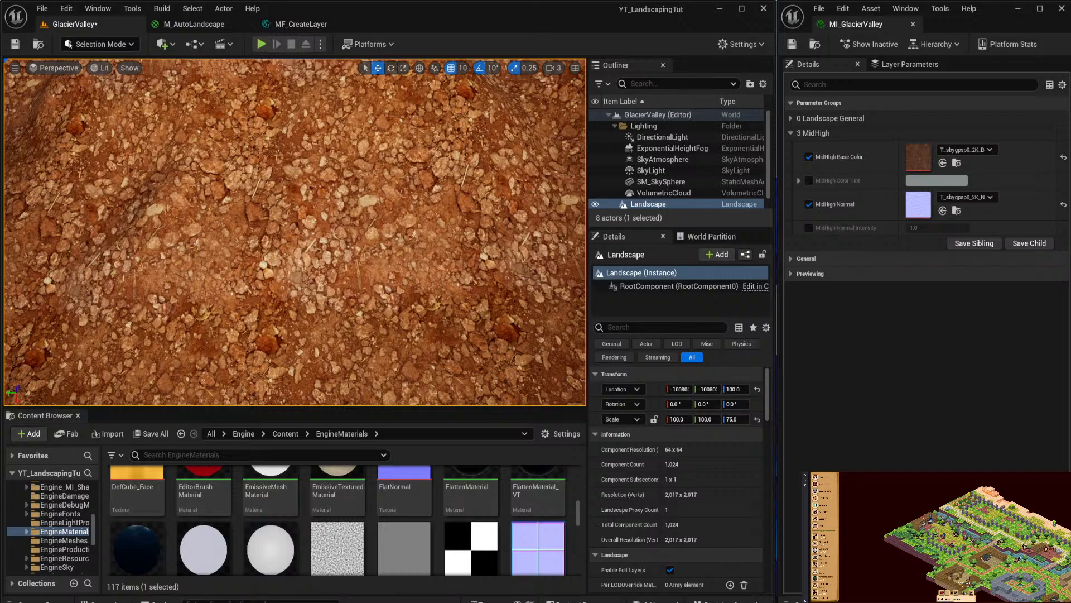
right_drag(334, 156, 296, 60)
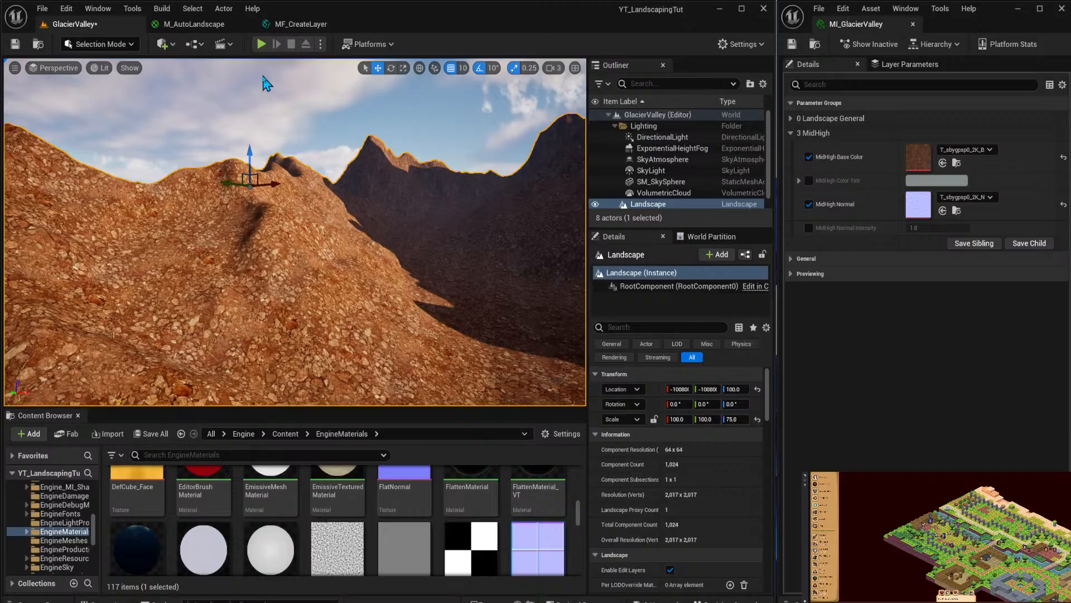
Duplicate all nodes of the MidHigh layer in M_AutoLandscape and place the copy directly below the original comment box.
click(217, 25)
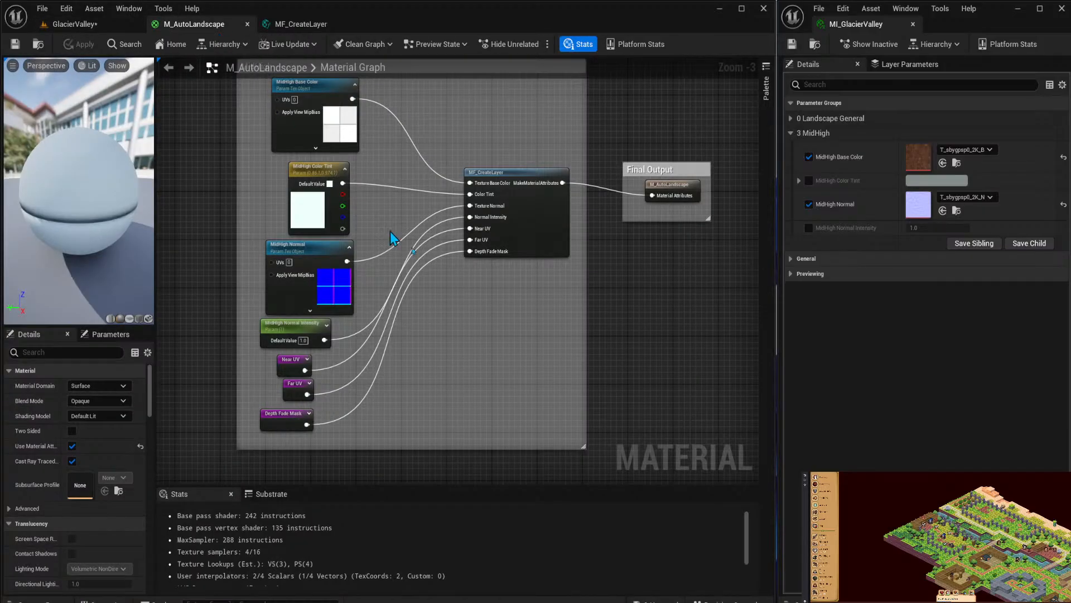
right_drag(513, 284, 516, 308)
drag(268, 134, 552, 454)
right_drag(552, 455, 543, 346)
right_drag(527, 83, 489, 406)
right_drag(487, 445, 496, 62)
right_drag(452, 329, 450, 181)
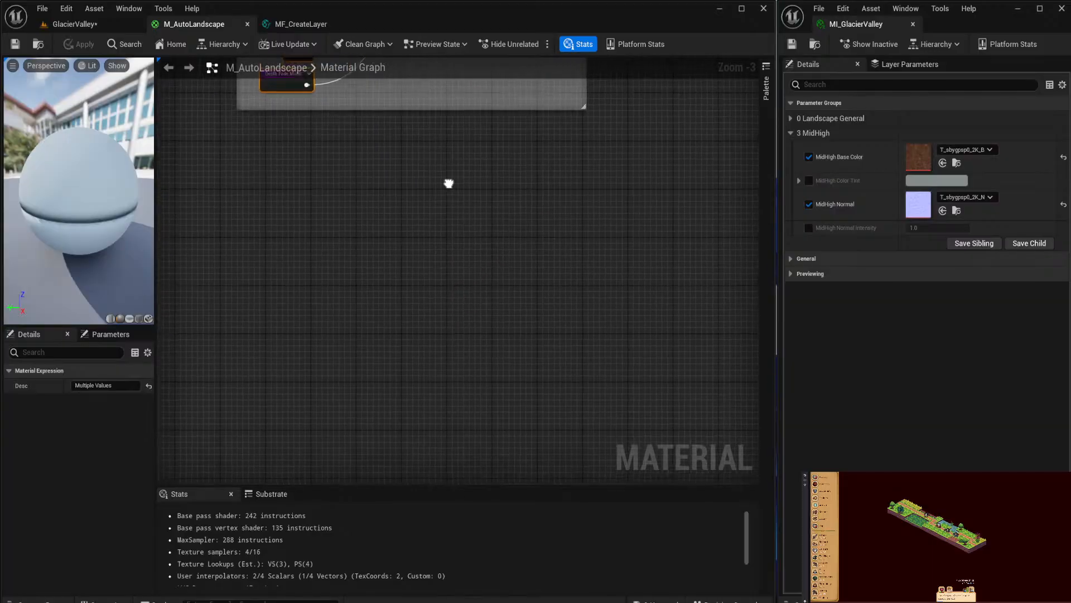
key(ctrl+v)
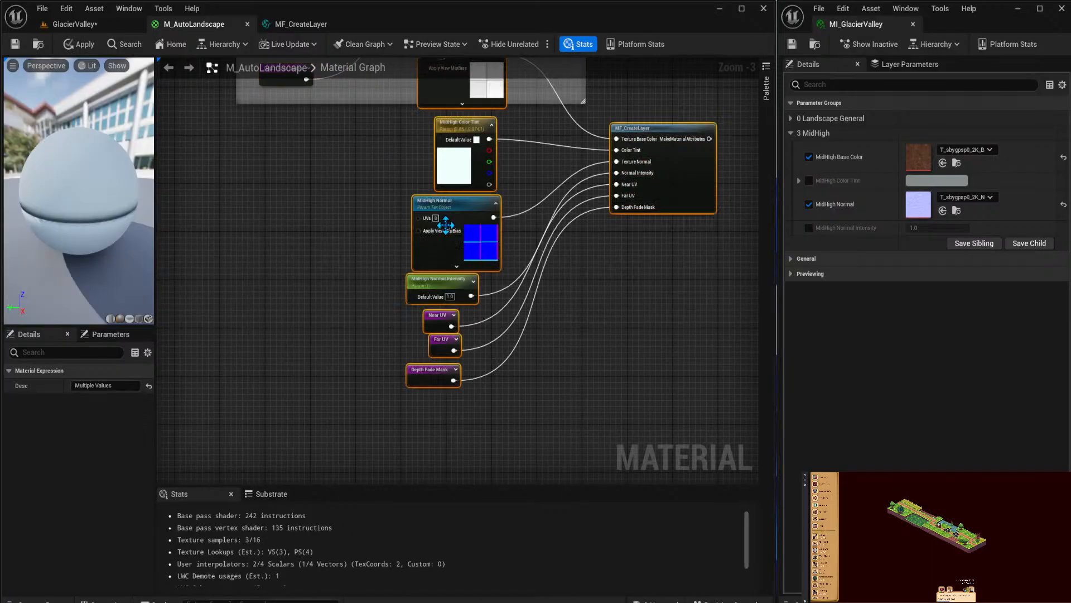
drag(640, 129, 511, 210)
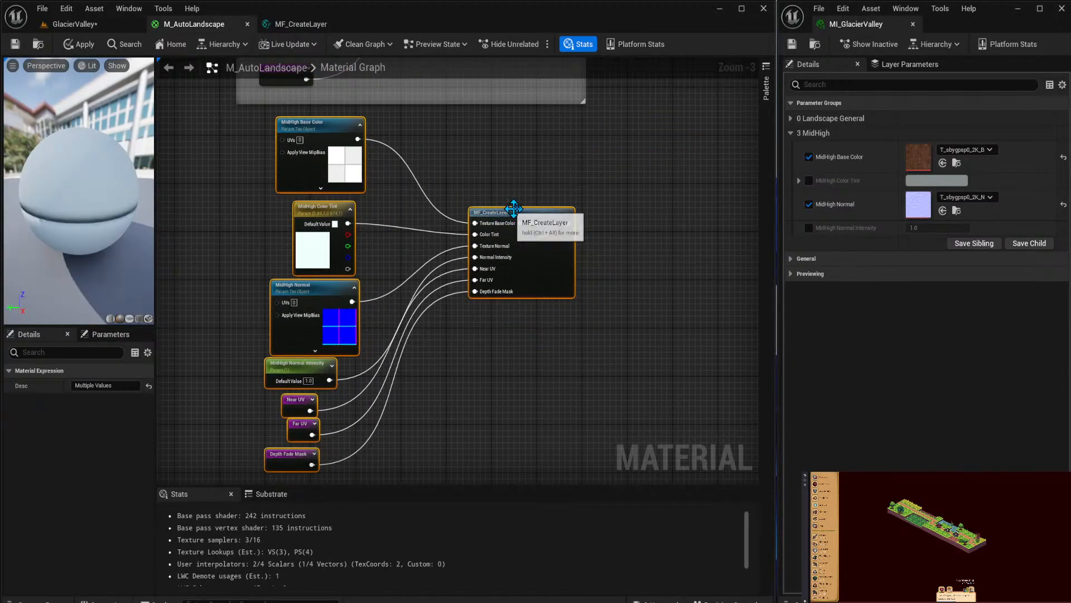
Enclose the copied layer nodes in a comment titled High Layer and align it beneath the MidHigh comment box.
right_drag(646, 180, 679, 253)
click(325, 203)
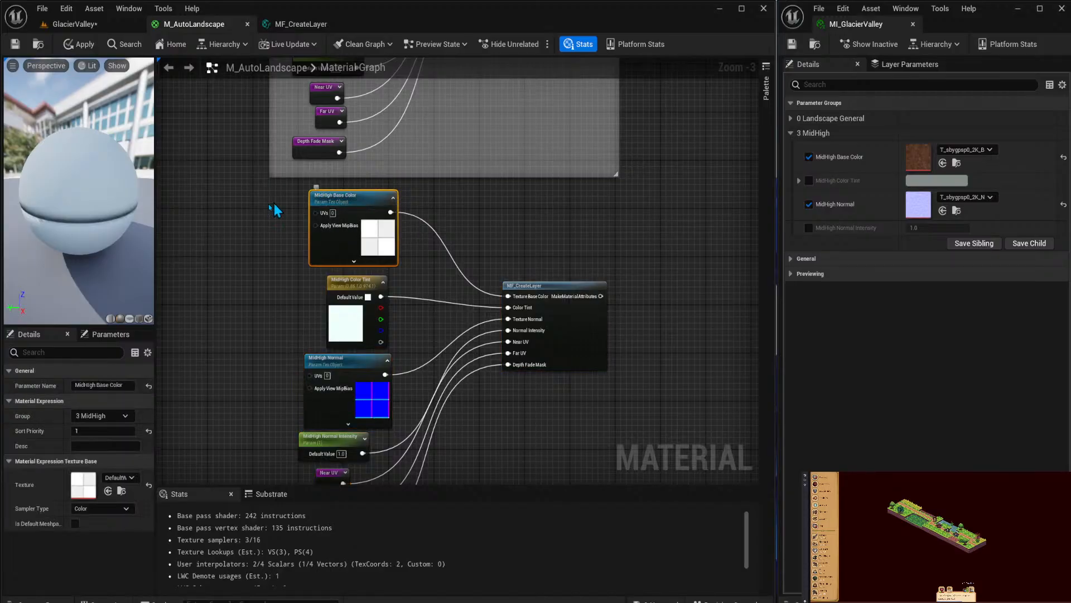
drag(272, 201, 602, 435)
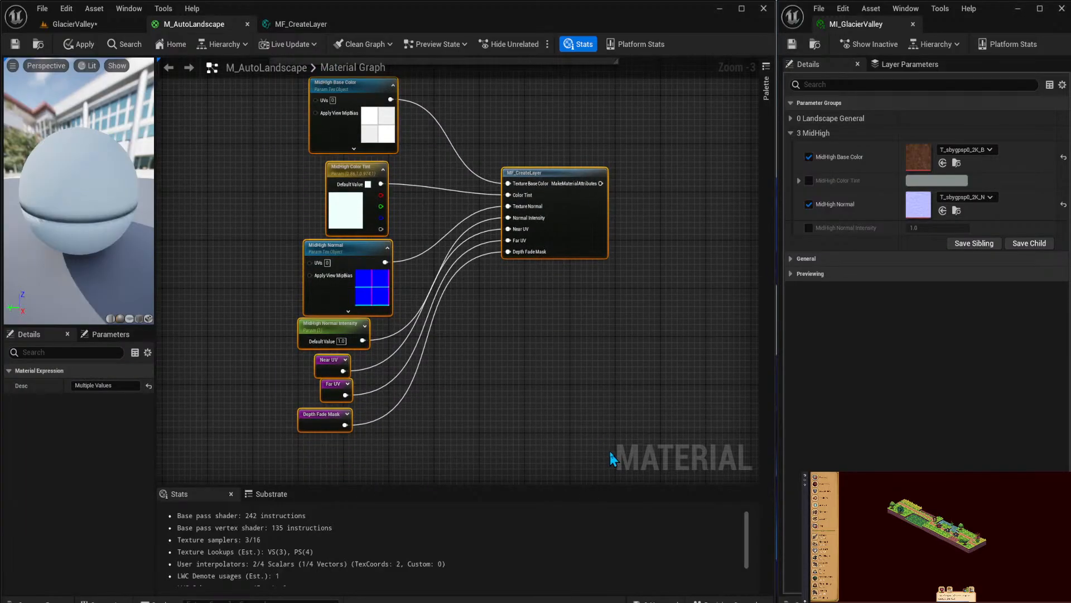
key(c)
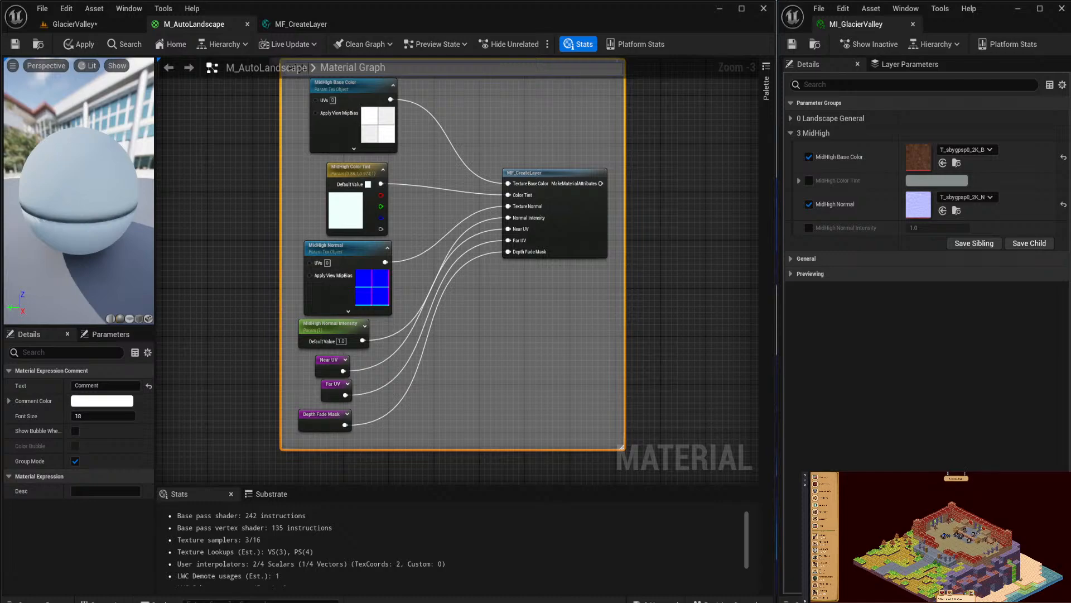
key(Return)
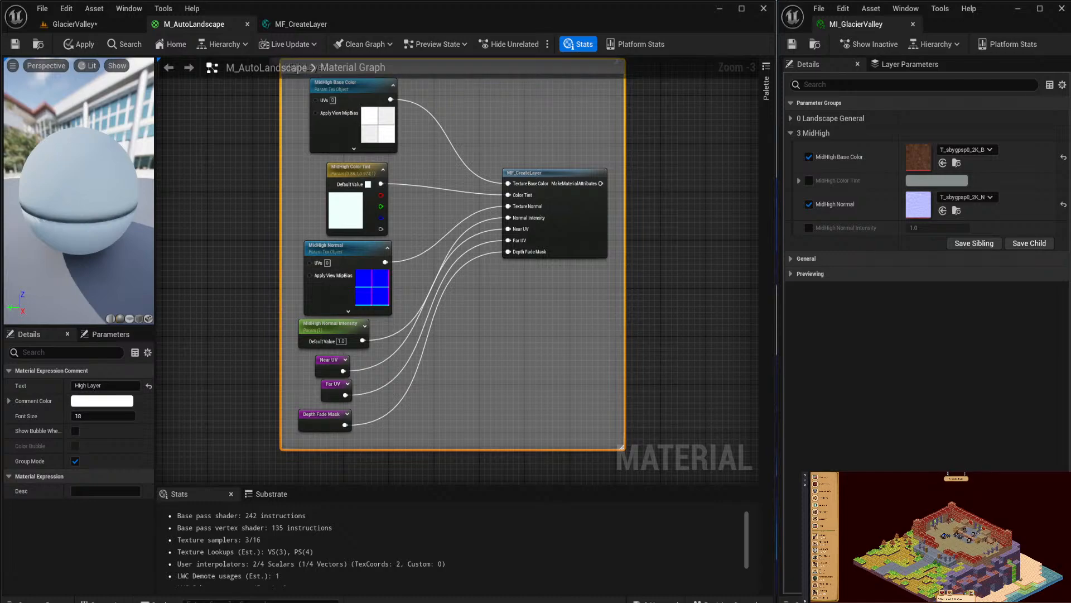
right_drag(233, 210, 213, 441)
mouse_move(462, 313)
mouse_down()
mouse_move(460, 334)
mouse_move(445, 338)
mouse_move(456, 333)
mouse_up()
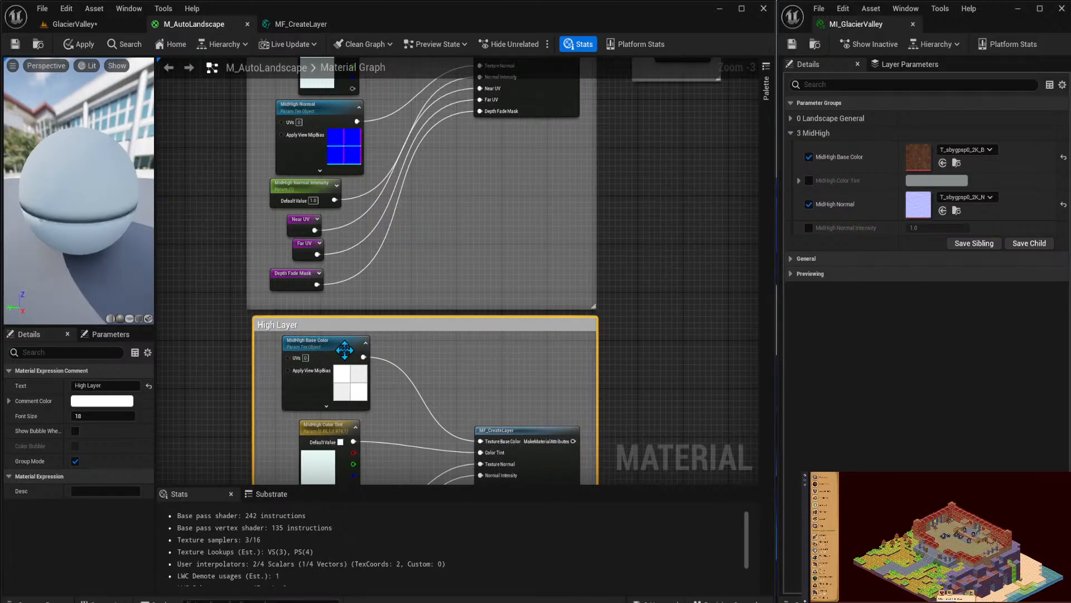
Retitle the new comment box as Cliff Layer.
scroll(307, 338, up, 3)
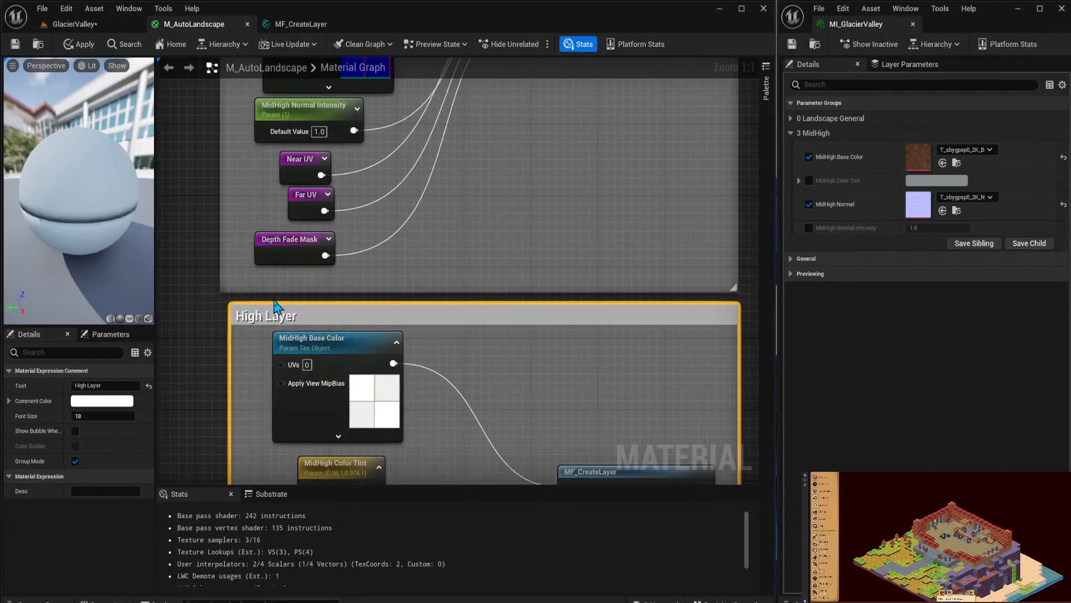
double_click(251, 317)
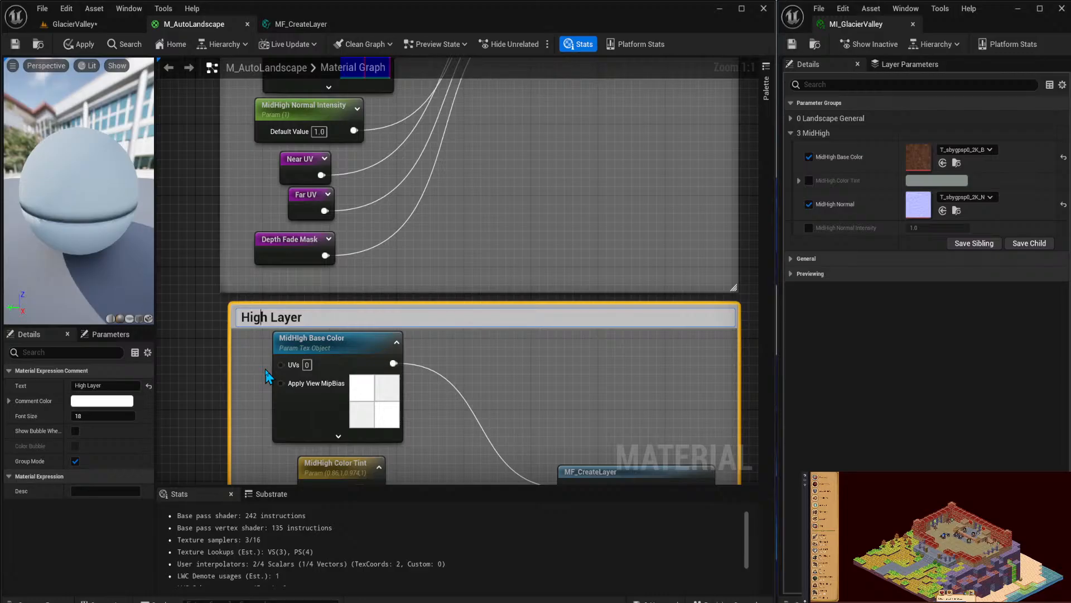
key(Right)
key(ctrl+shift+Left)
text(Cliff)
key(Return)
Rename the copied base color texture parameter in the Cliff Layer to Cliff Base Color.
double_click(304, 344)
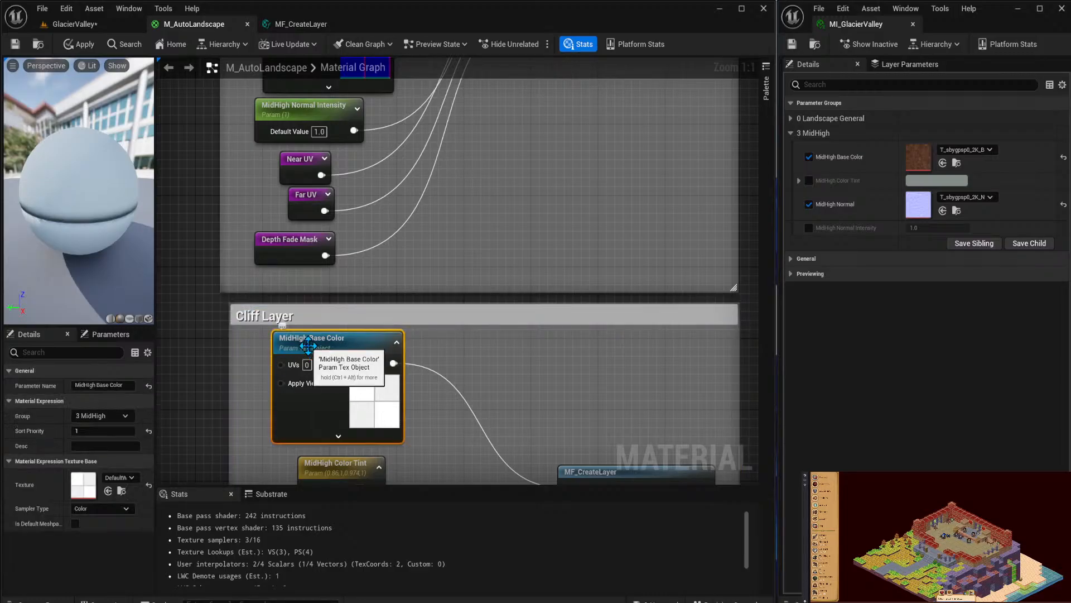
key(Left)
key(ctrl+shift+Right)
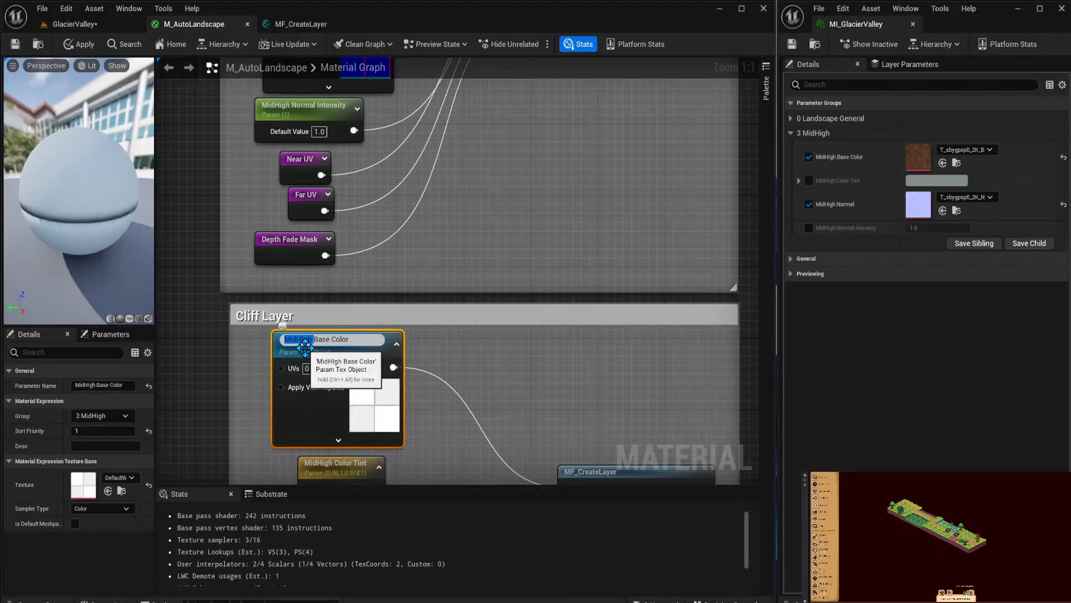
text(Cliff)
key(Return)
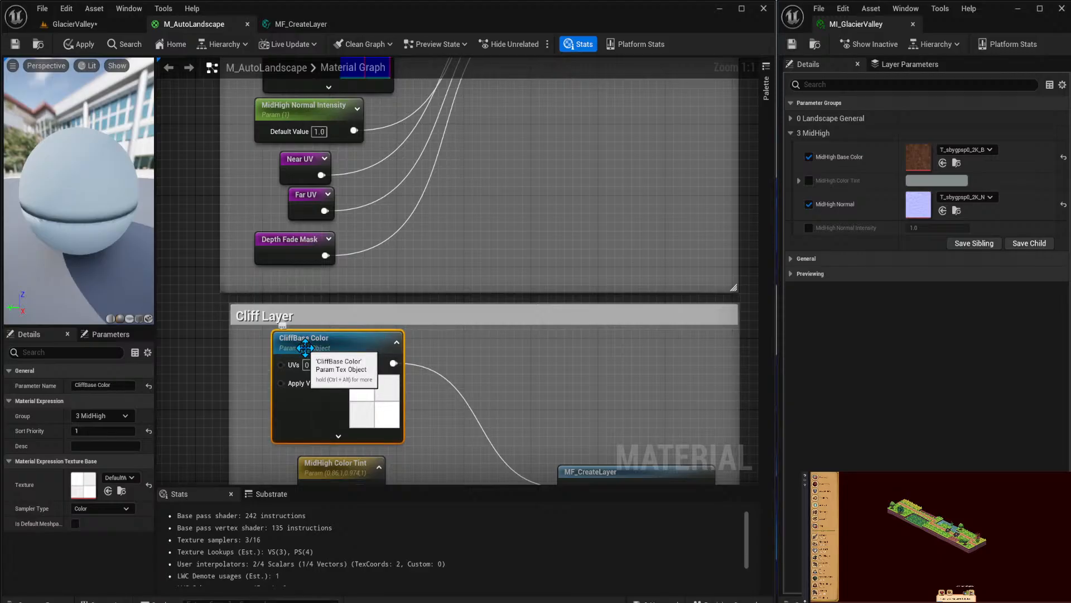
double_click(304, 344)
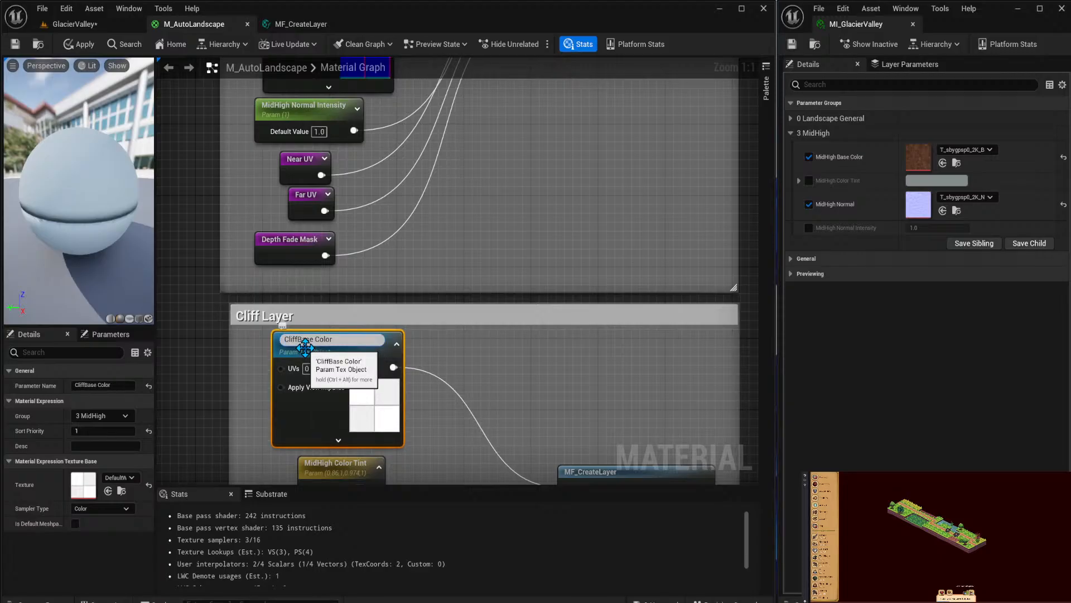
key(Return)
Rename the copied color tint parameter in the Cliff Layer to Cliff Color Tint.
right_drag(443, 379, 508, 101)
click(400, 187)
double_click(400, 187)
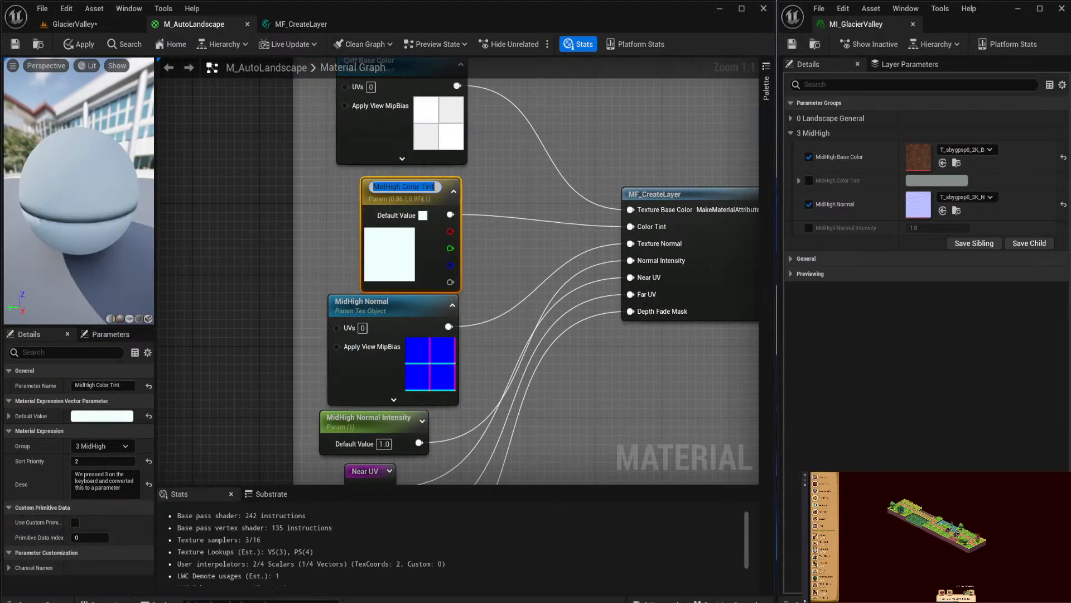
key(Home)
key(ctrl+shift+Right)
text(Cliff)
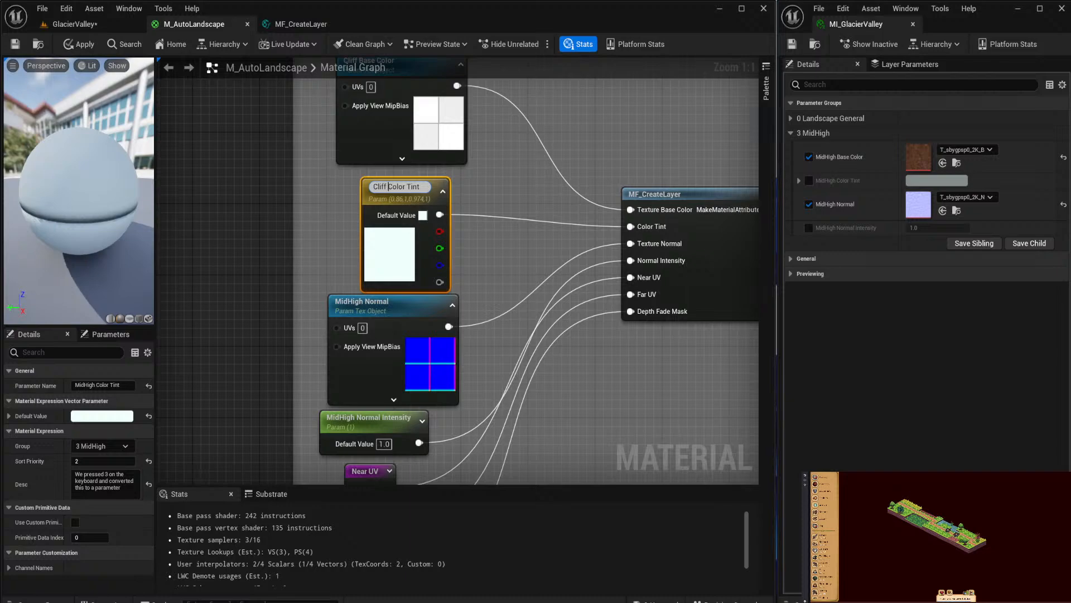
key(Return)
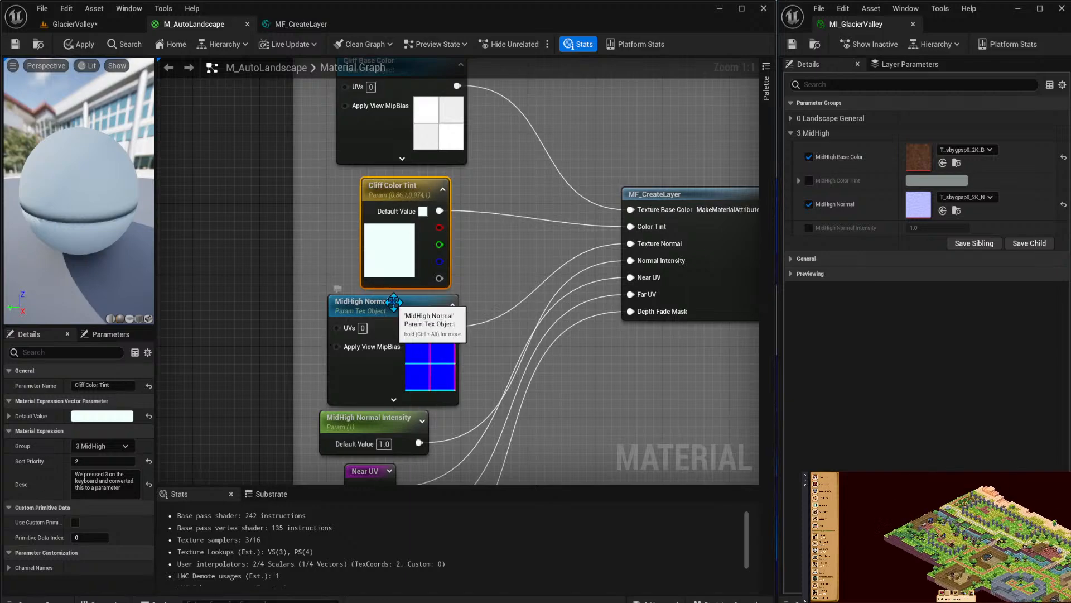
Rename the copied normal texture parameter in the Cliff Layer to Cliff Normal.
click(346, 340)
key(F2)
key(Home)
key(ctrl+shift+Right)
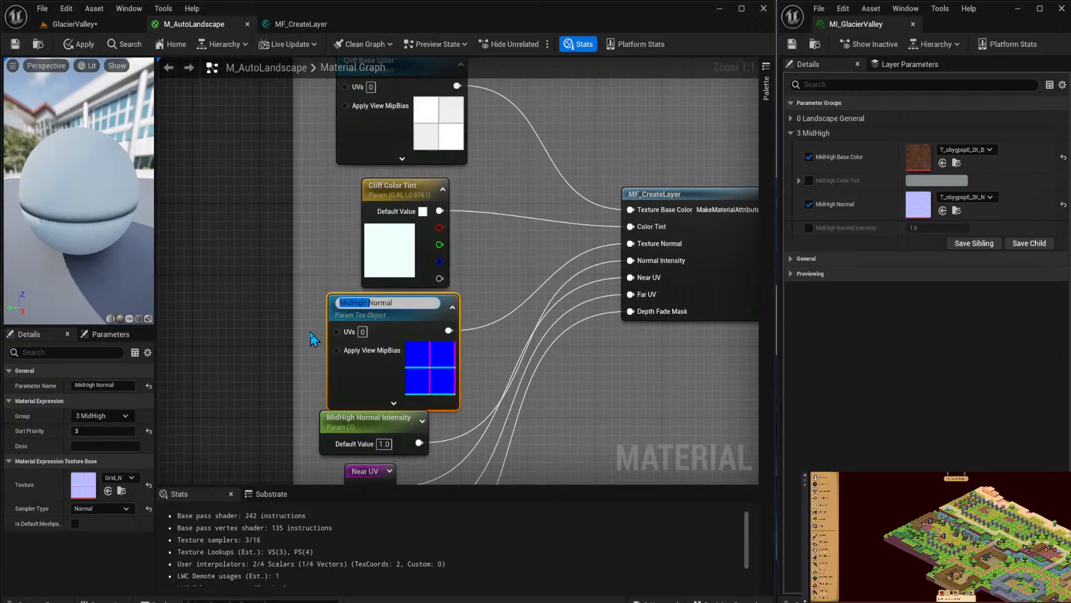
text(Cliff)
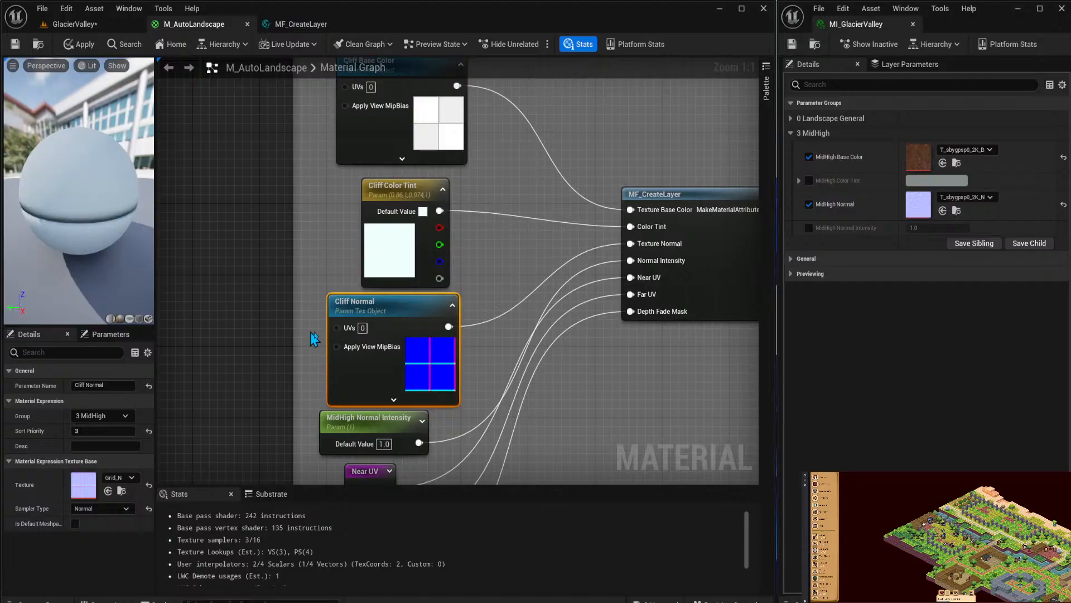
Rename the copied normal intensity parameter in the Cliff Layer to Cliff Normal Intensity.
click(371, 430)
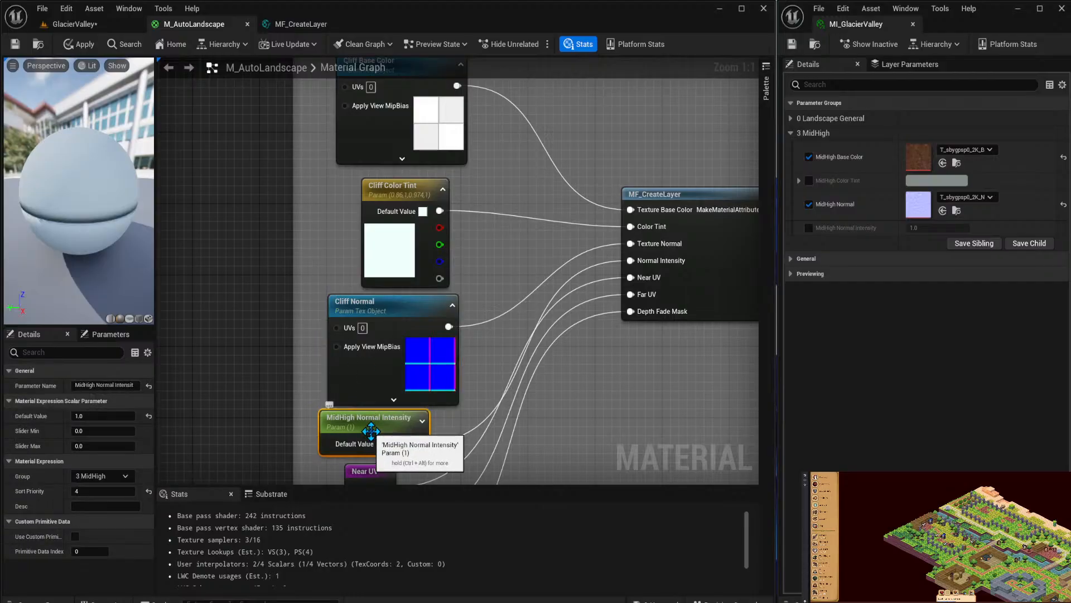
double_click(371, 430)
key(Home)
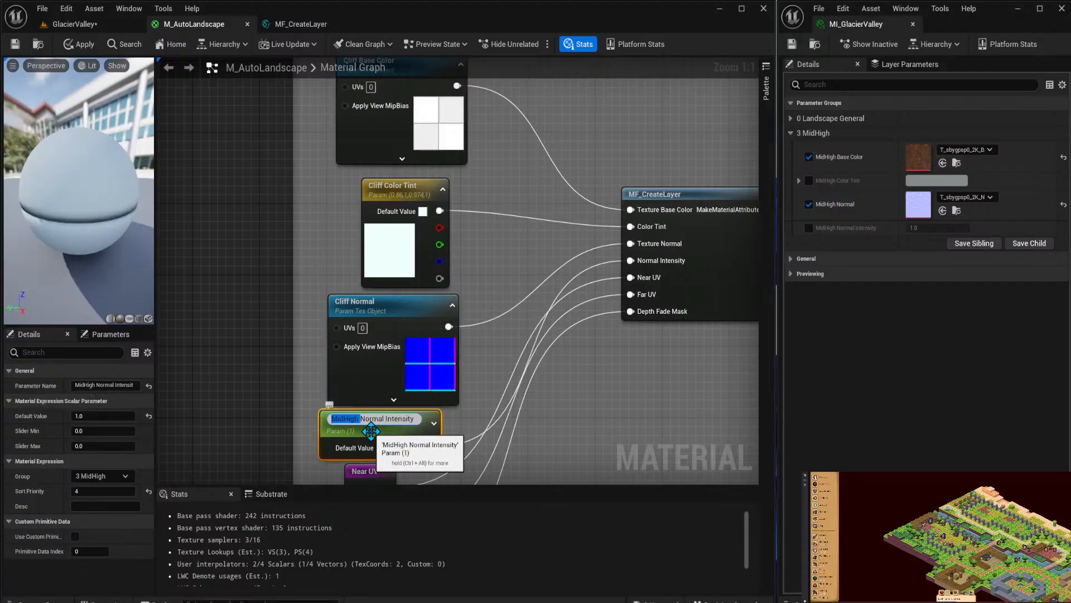
text(Cliff)
key(Return)
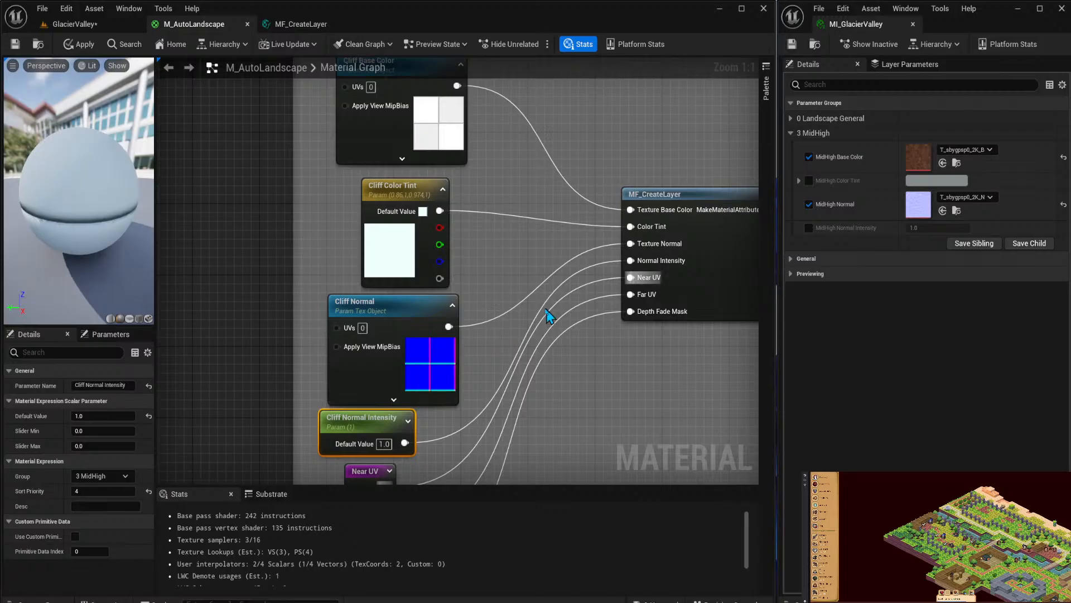
Assign the Cliff Base Color parameter to the group 4 Cliff.
right_drag(584, 241, 495, 266)
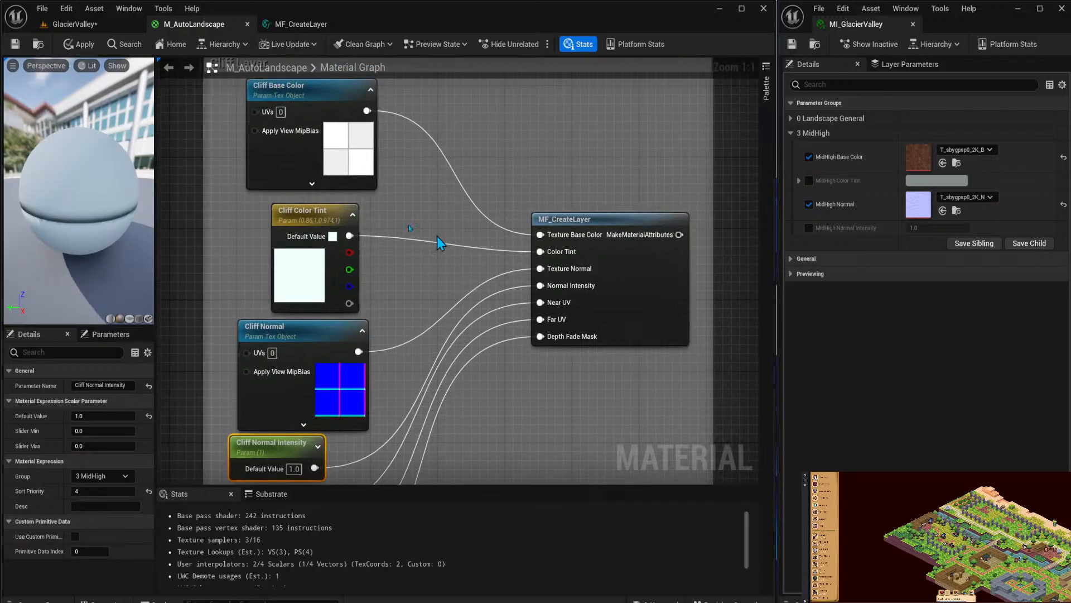
click(298, 147)
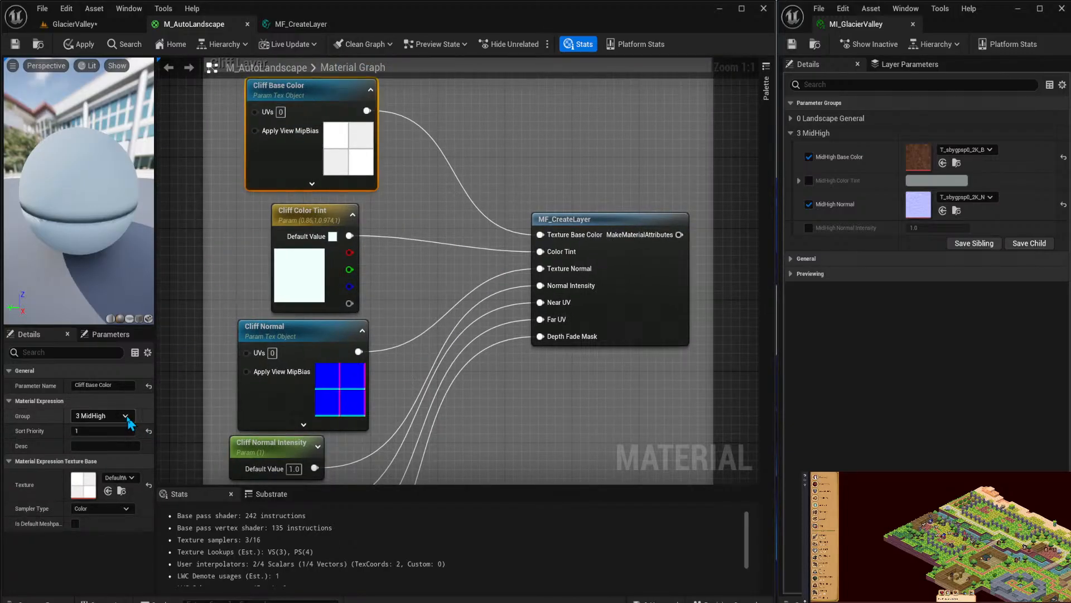
drag(114, 416, 12, 414)
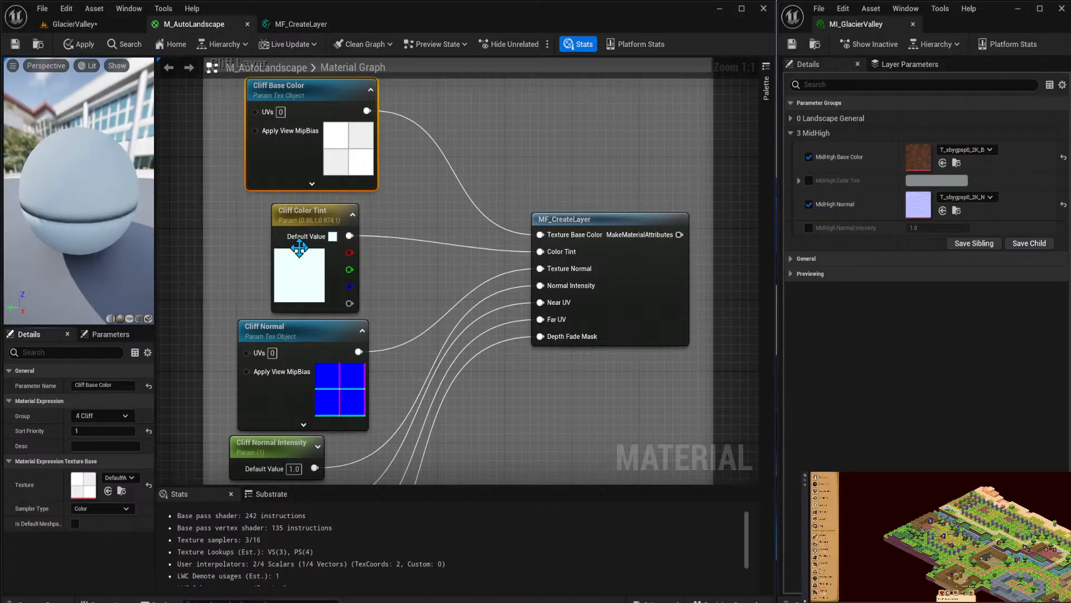
Assign the Cliff Color Tint and Cliff Normal parameters to the group 4 Cliff.
click(288, 232)
click(125, 446)
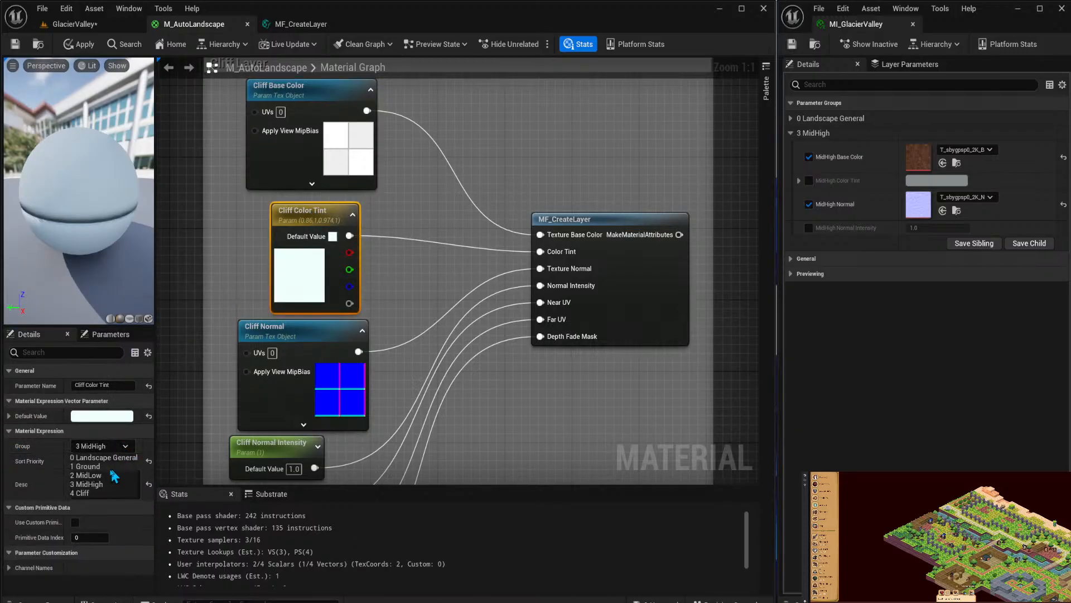
click(94, 484)
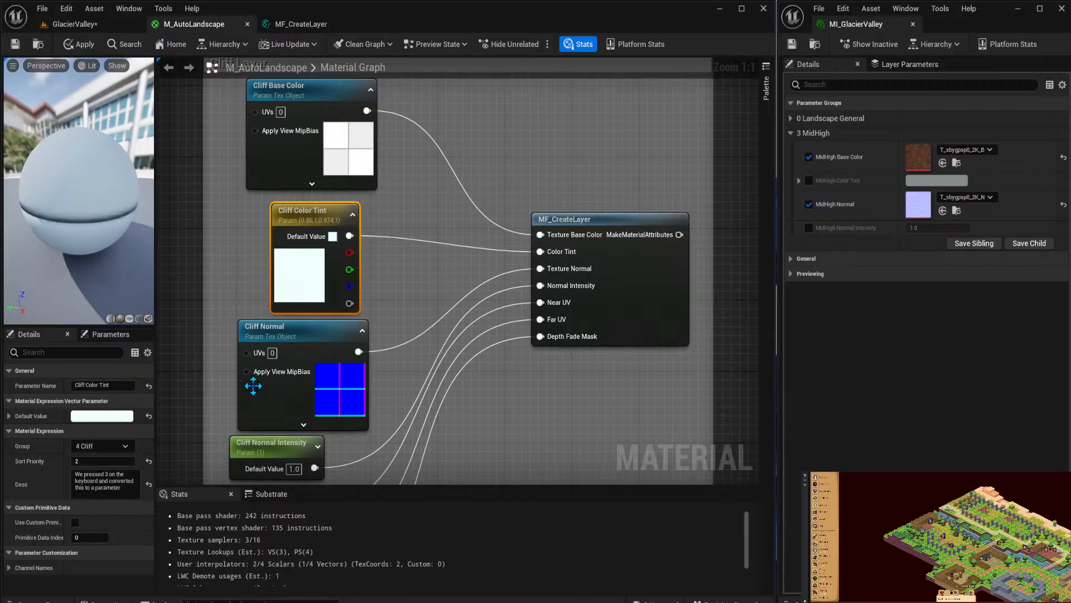
click(275, 327)
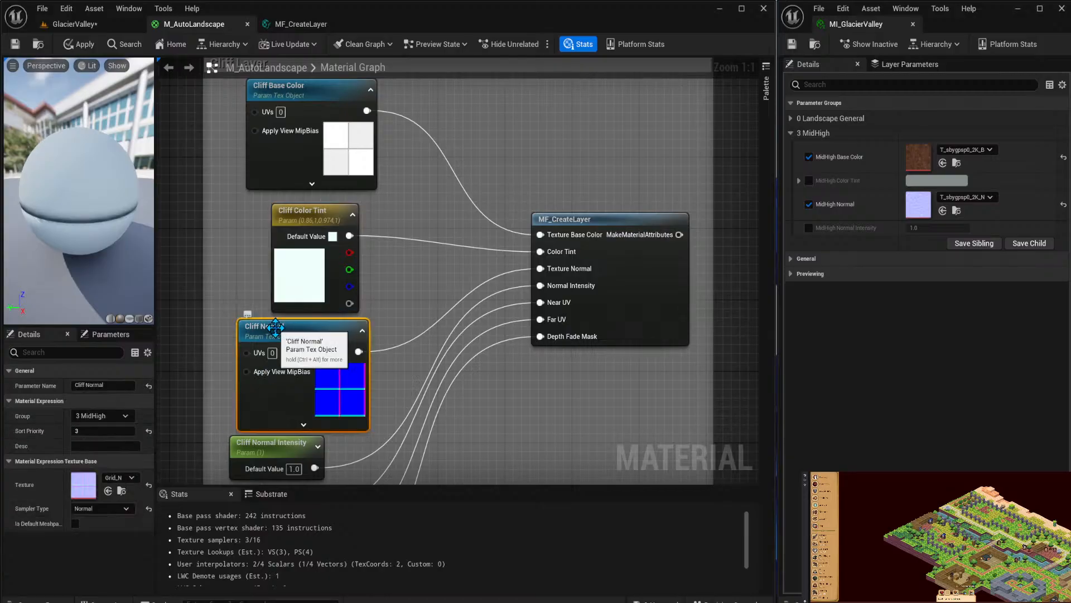
click(114, 416)
click(92, 463)
Assign the Cliff Normal Intensity parameter to the group 4 Cliff and save all changes.
right_drag(409, 406, 431, 338)
click(296, 379)
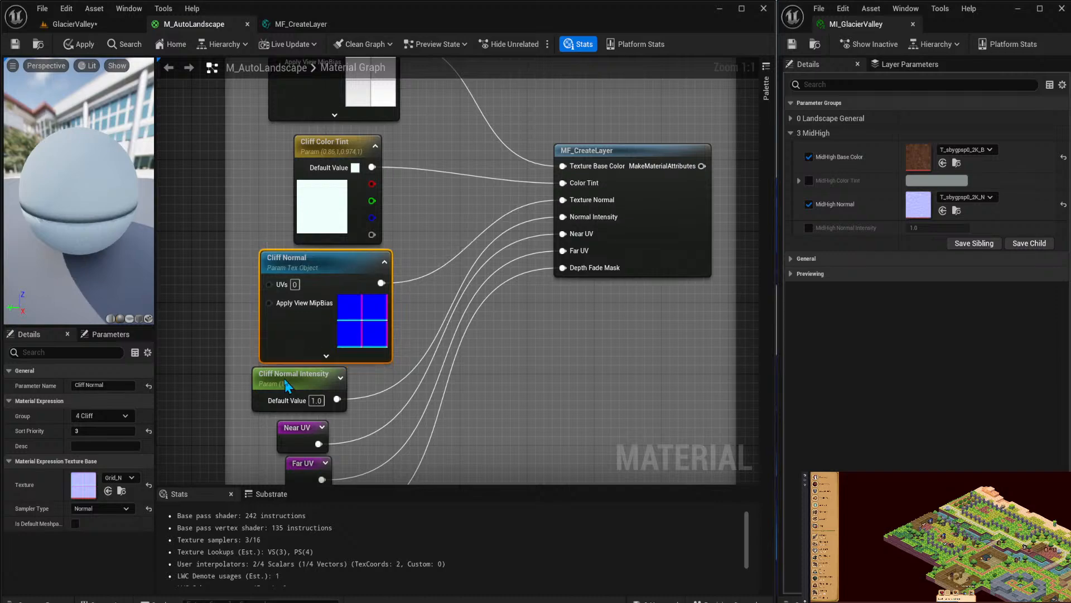
click(126, 477)
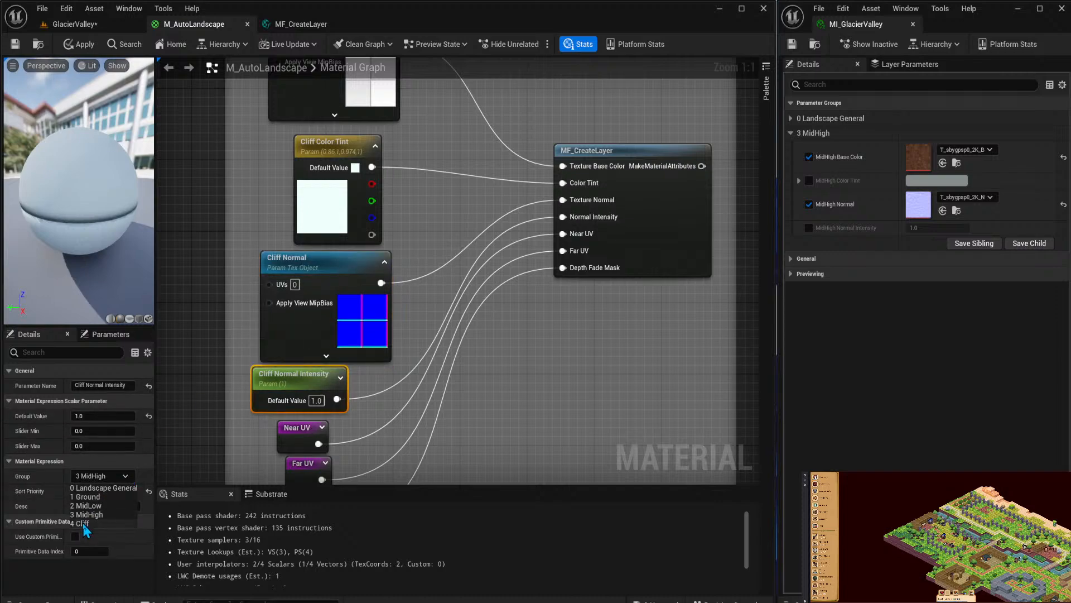
click(82, 521)
click(500, 411)
key(ctrl+shift+s)
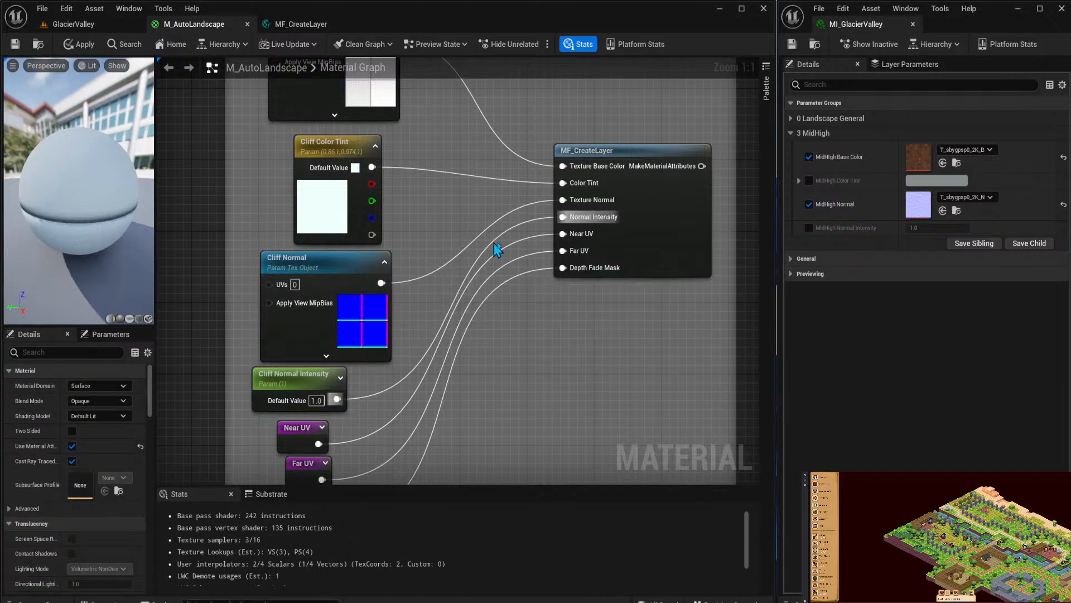
Disconnect the Final Output, move it beside the Cliff Layer, and connect that layer's MF_CreateLayer output to Material Attributes.
scroll(502, 246, down, 2)
right_drag(583, 189, 444, 446)
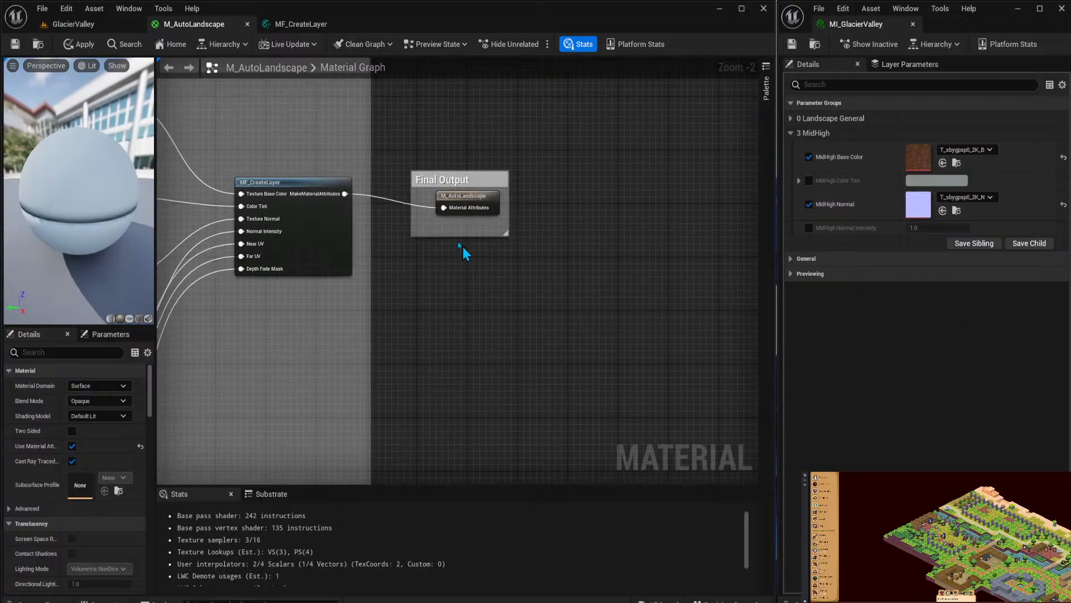
alt+click(444, 207)
drag(451, 191, 437, 476)
right_drag(525, 385, 519, 114)
drag(441, 186, 451, 281)
drag(431, 208, 450, 355)
drag(363, 357, 442, 369)
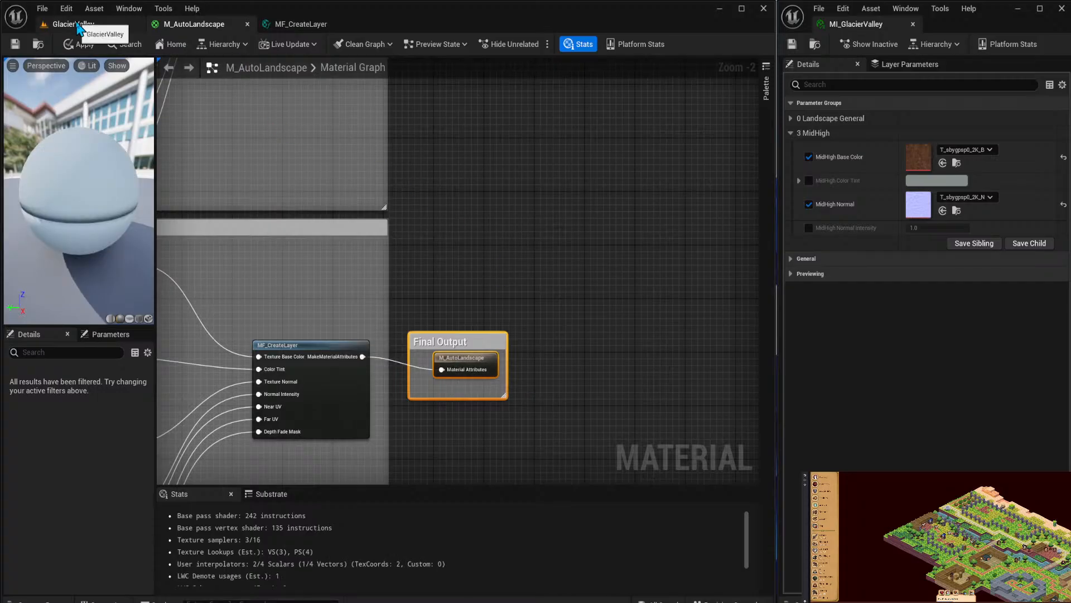
Apply and save M_AutoLandscape, and return to the GlacierValley level.
click(80, 44)
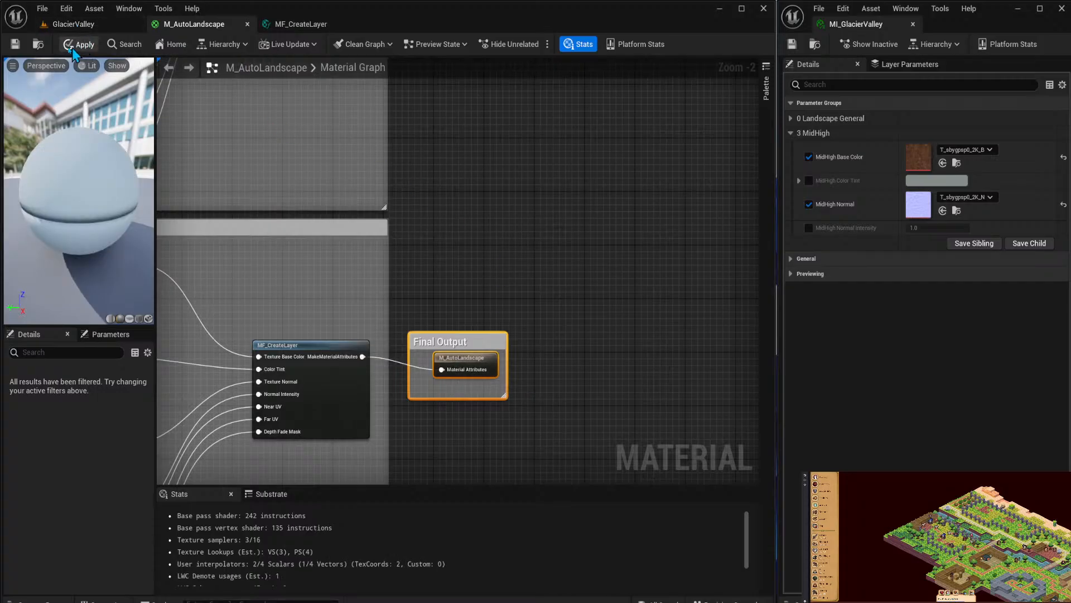
click(15, 45)
click(101, 22)
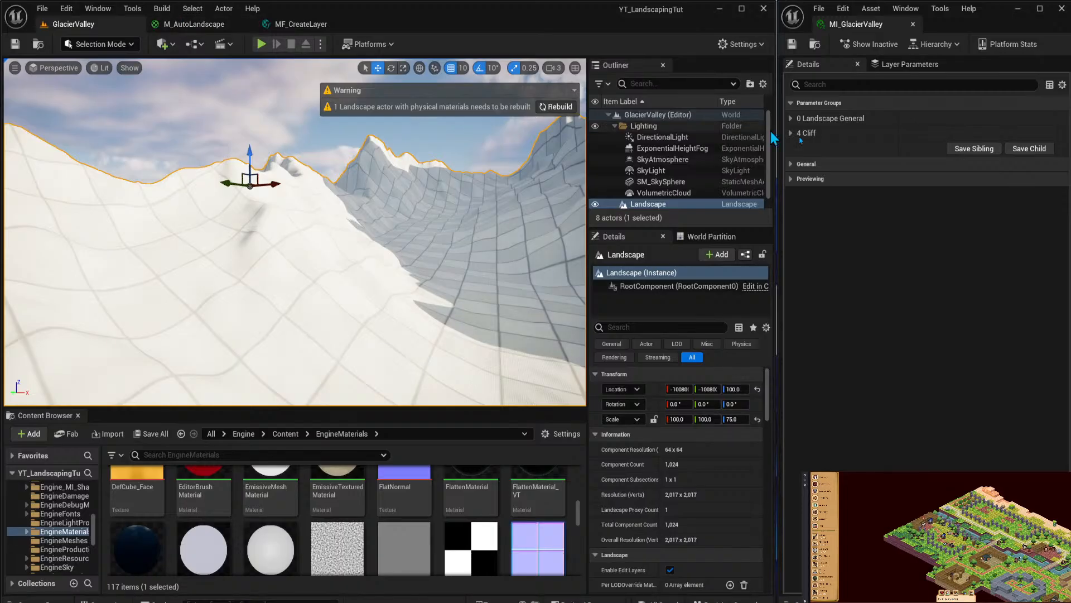
In MI_GlacierValley, enable the Cliff Base Color and Cliff Normal overrides and set Cliff Base Color to T_xccibbi_2K_B.
click(791, 133)
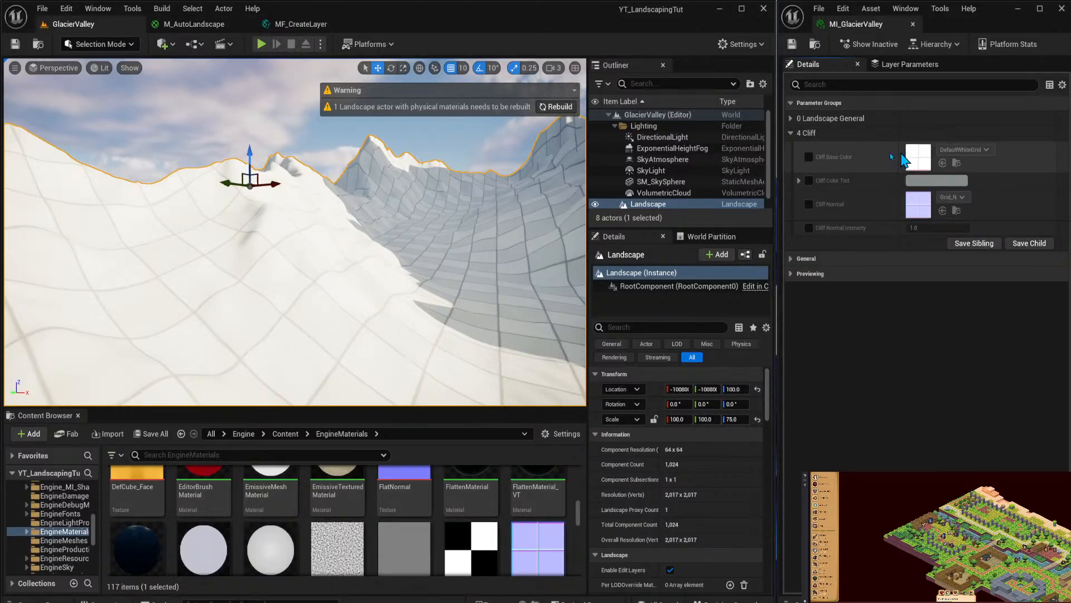
click(808, 157)
click(808, 204)
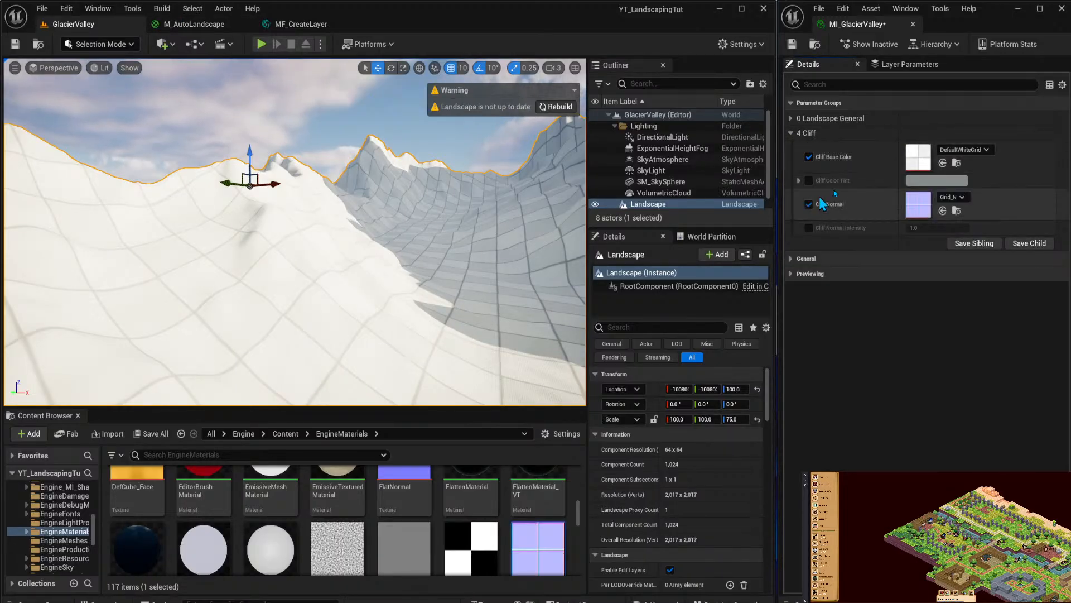
click(986, 150)
text(cliff)
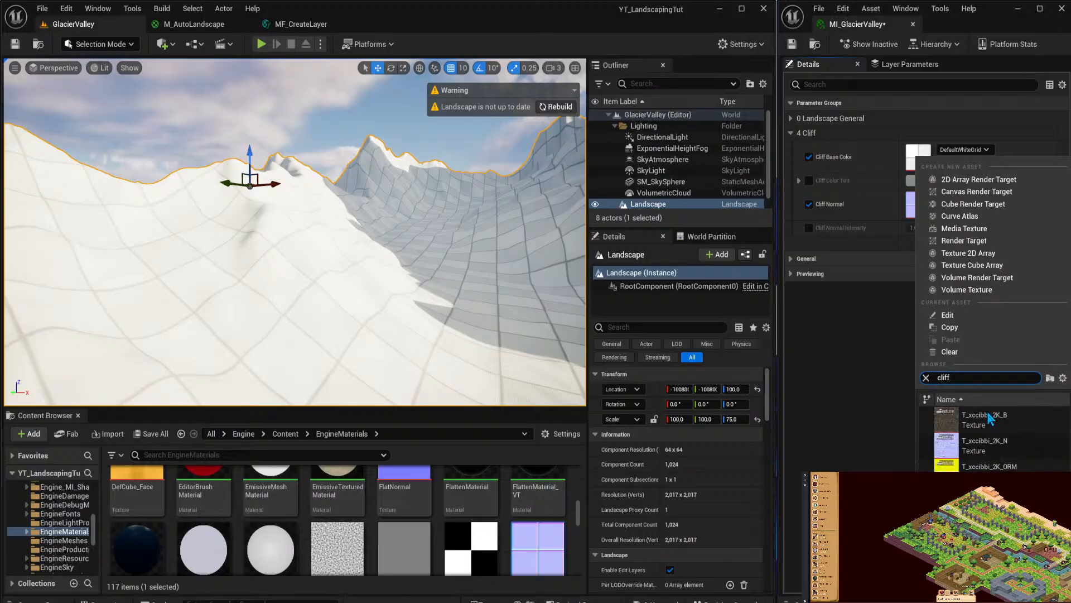
click(987, 414)
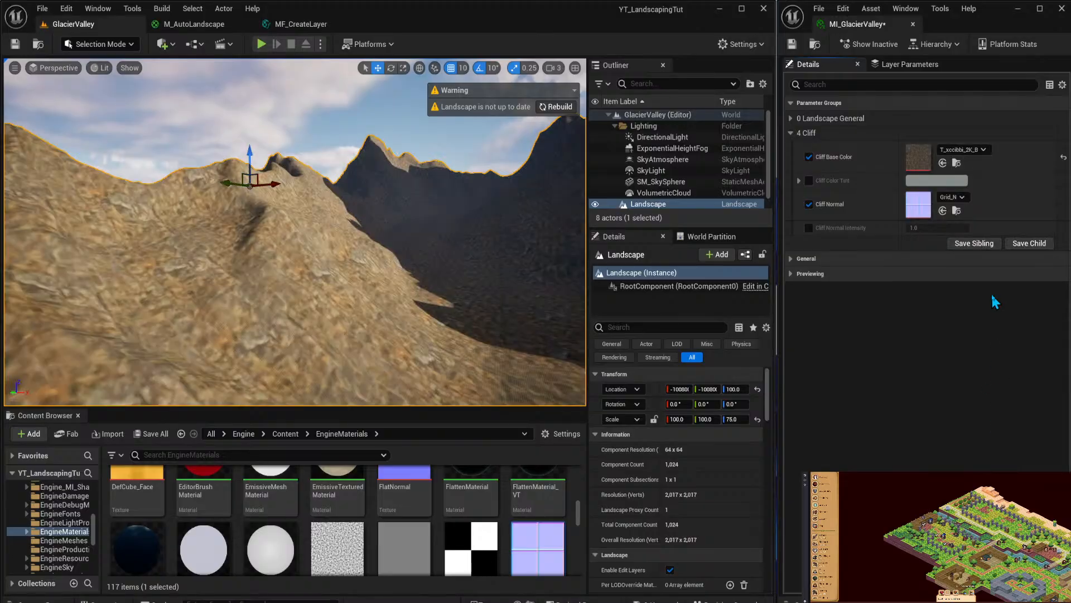
Set the Cliff Normal texture to T_xccibbi_2K_N and rebuild the landscape's physical materials.
click(953, 197)
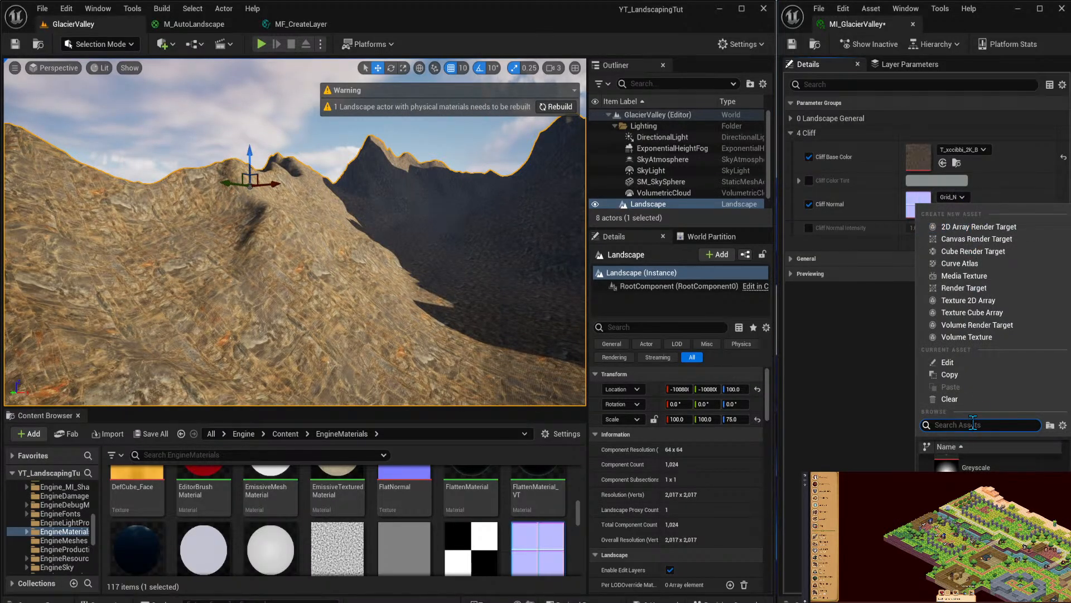
text(fliff)
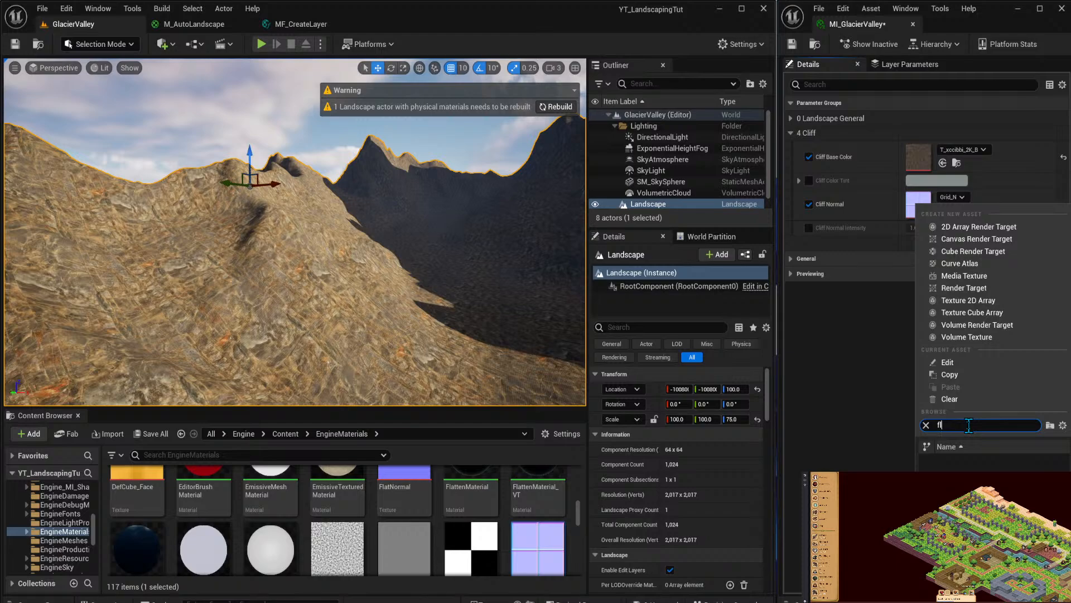
text(cliff)
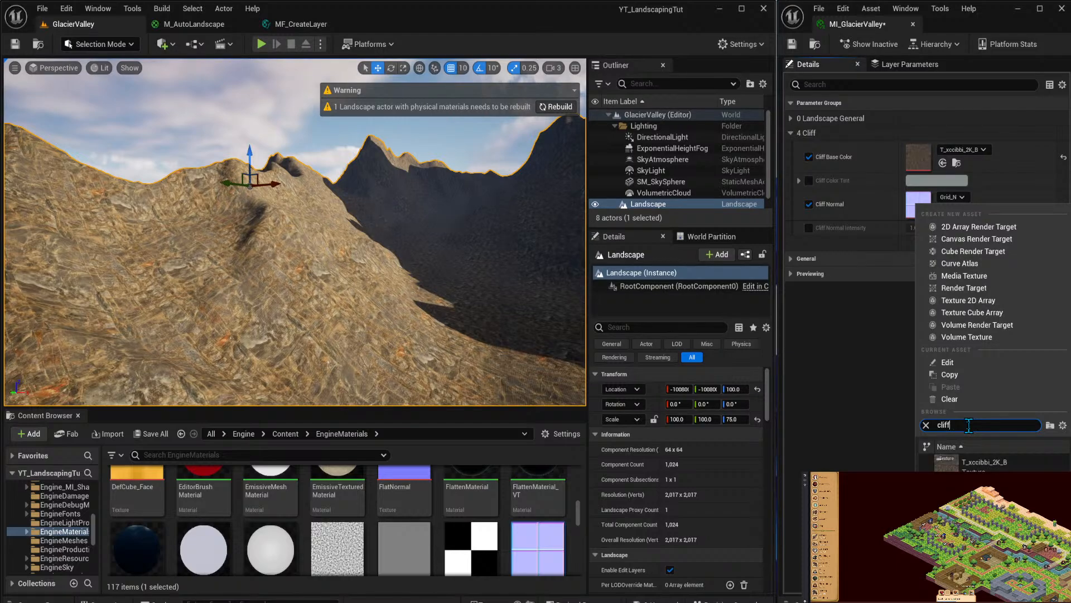
click(998, 472)
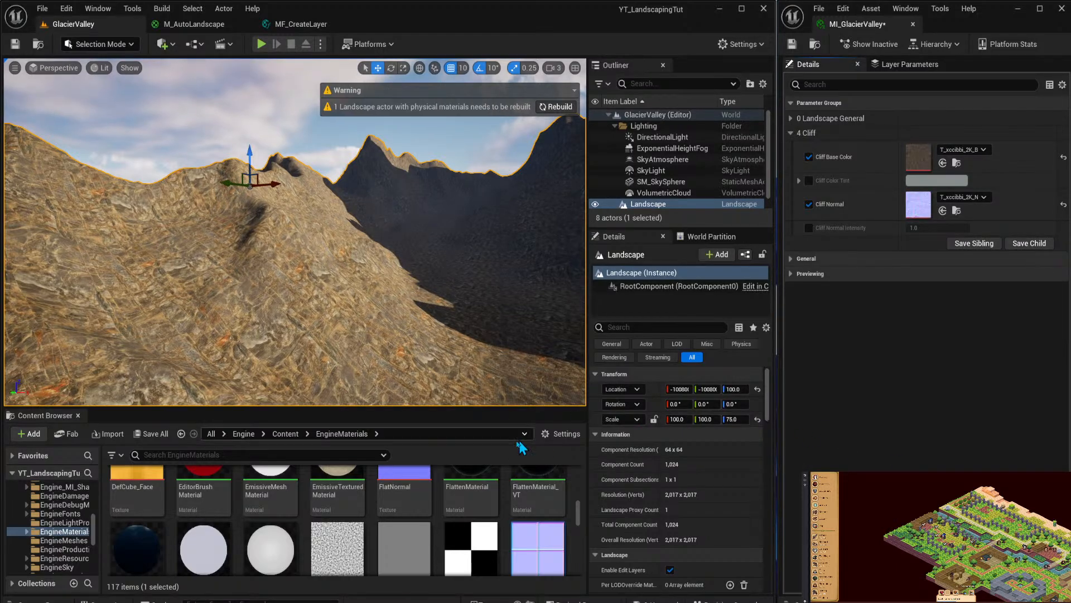
right_drag(346, 288, 374, 195)
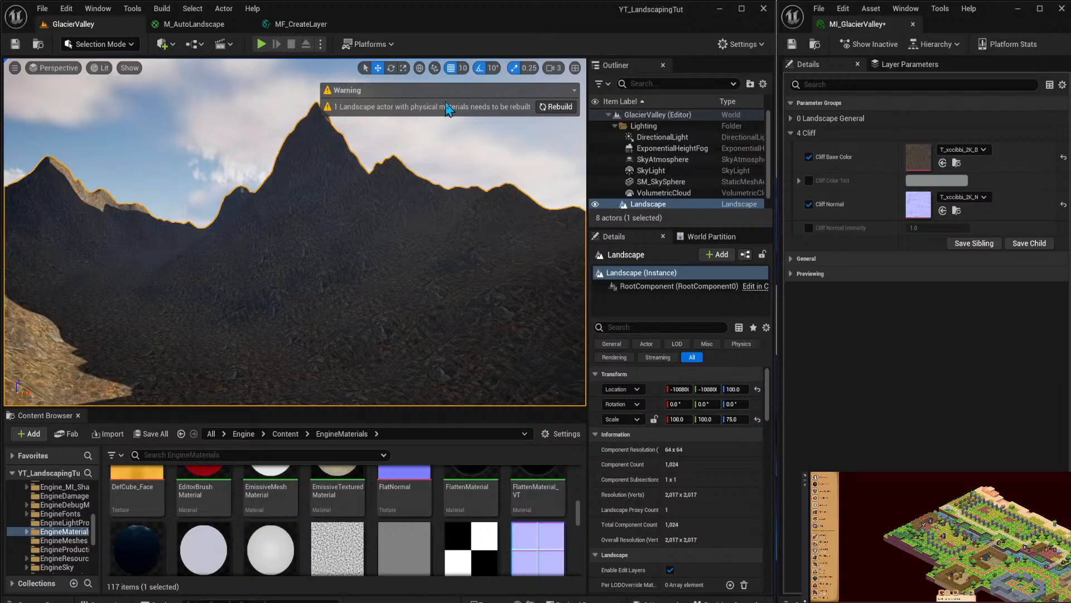
click(556, 106)
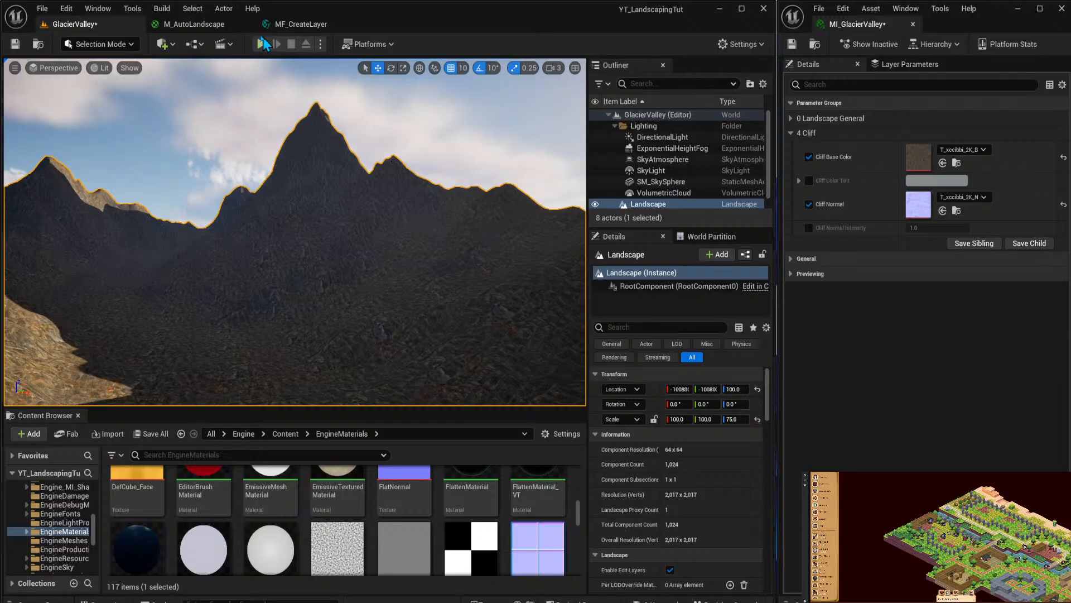
In M_AutoLandscape, disconnect the Cliff Layer from the Final Output and move the Final Output up into the open space beside the upper layers.
click(201, 24)
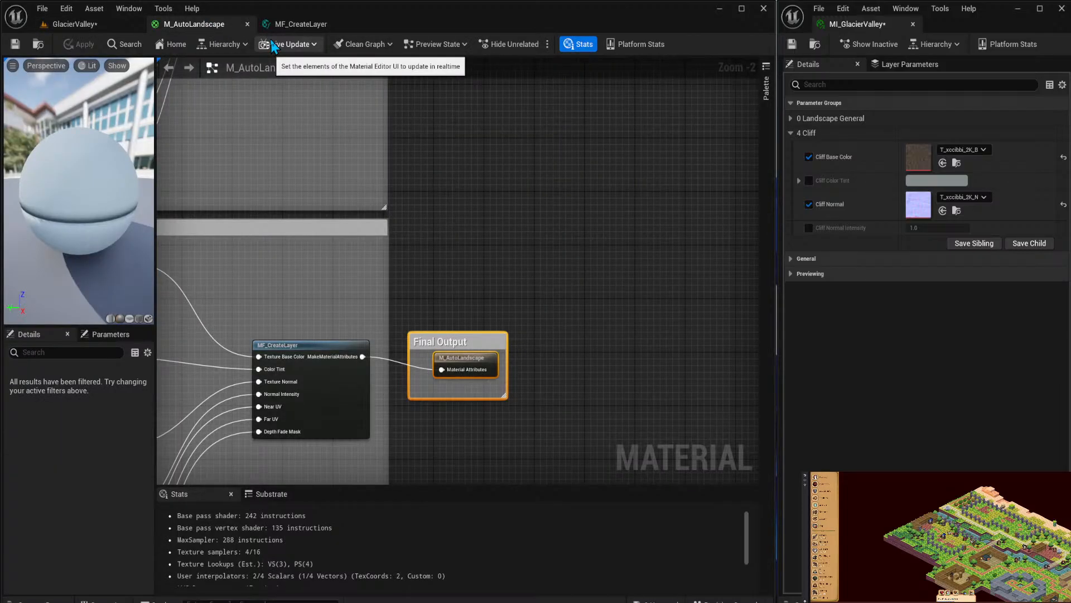
alt+click(363, 357)
scroll(457, 294, down, 5)
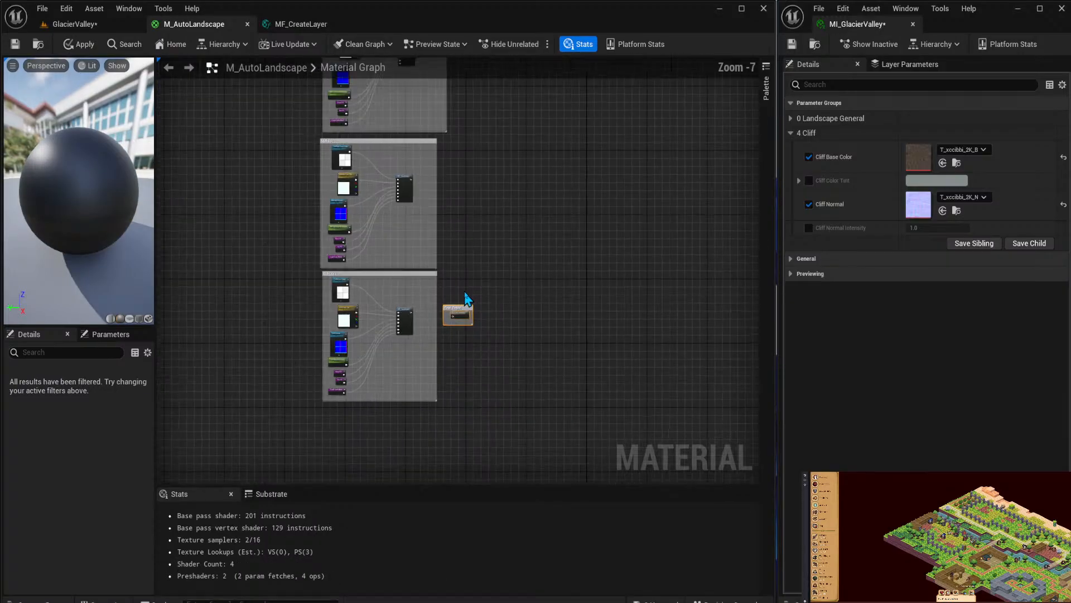
right_drag(481, 419, 485, 165)
click(416, 408)
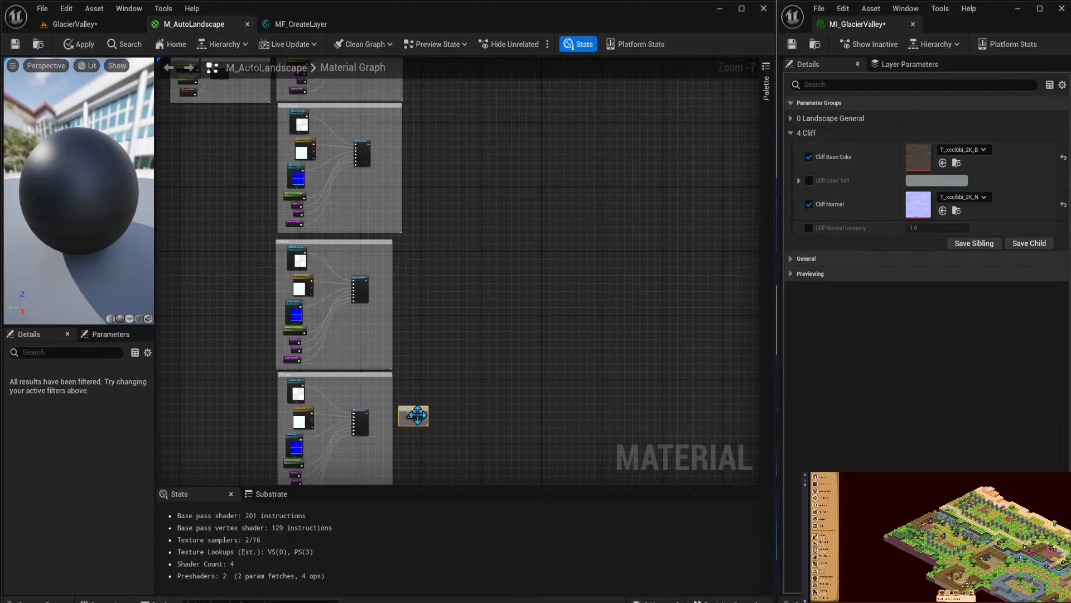
drag(418, 412, 491, 111)
right_drag(537, 119, 539, 384)
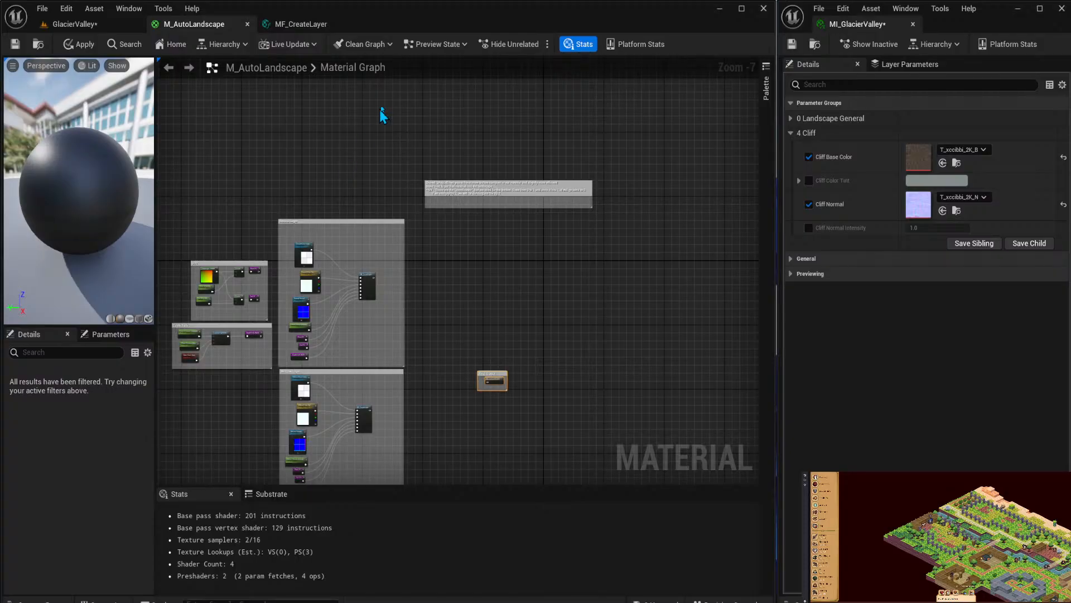
Open the MF_CreateLayer material function and save all changes.
click(301, 24)
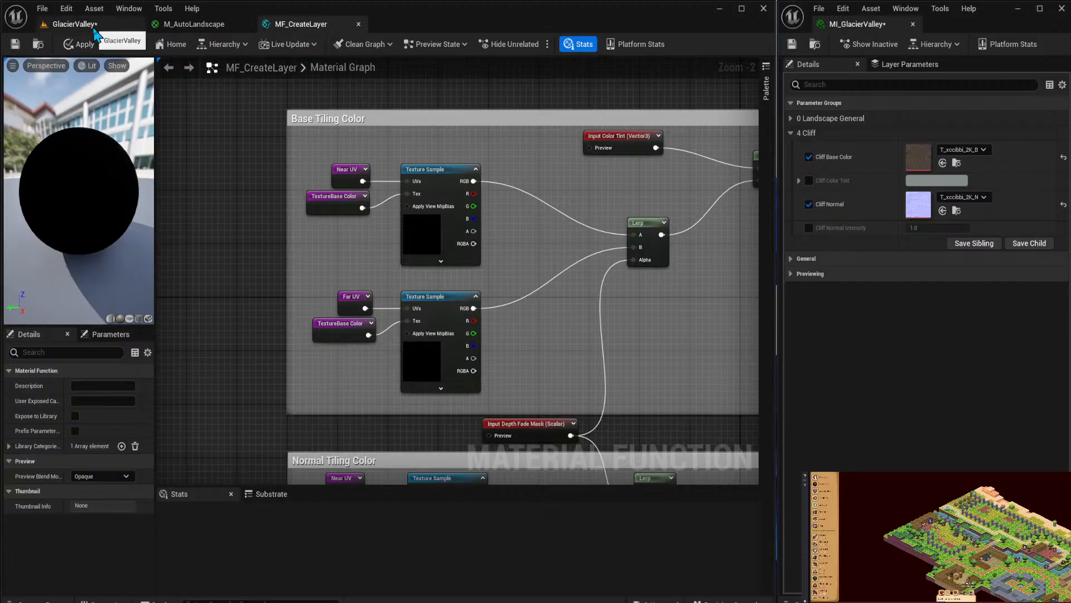
key(ctrl+shift+s)
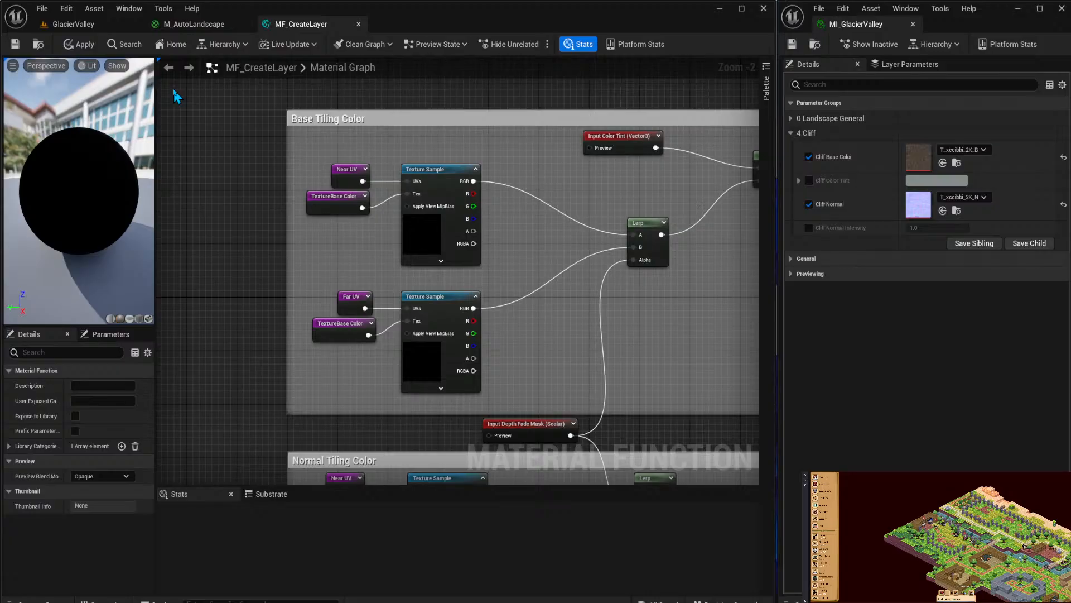
right_drag(433, 136, 251, 71)
right_drag(492, 297, 311, 218)
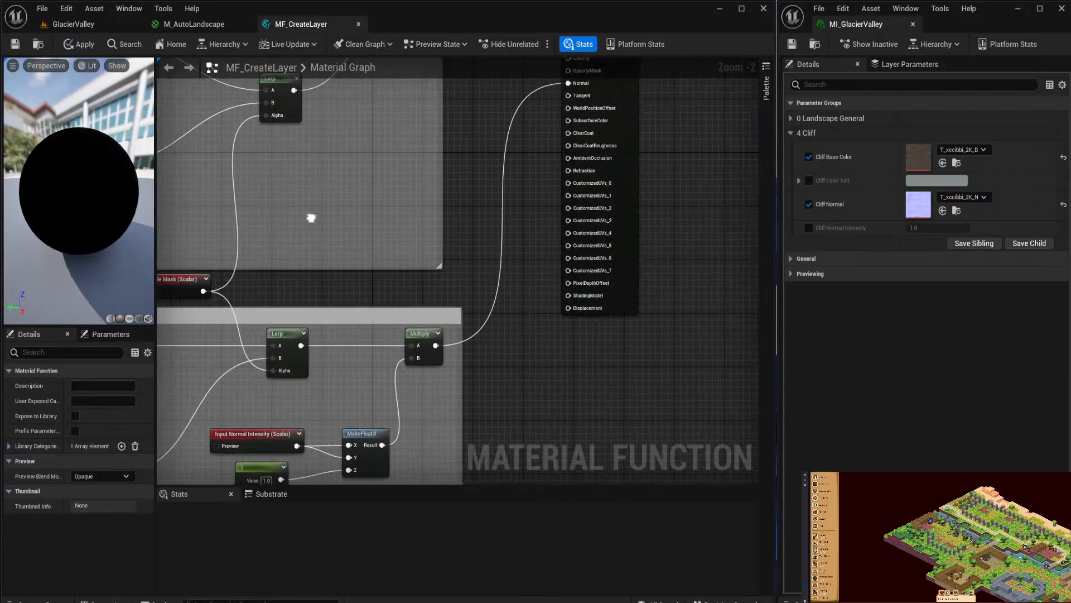
right_drag(555, 184, 318, 166)
drag(298, 166, 367, 176)
key(m)
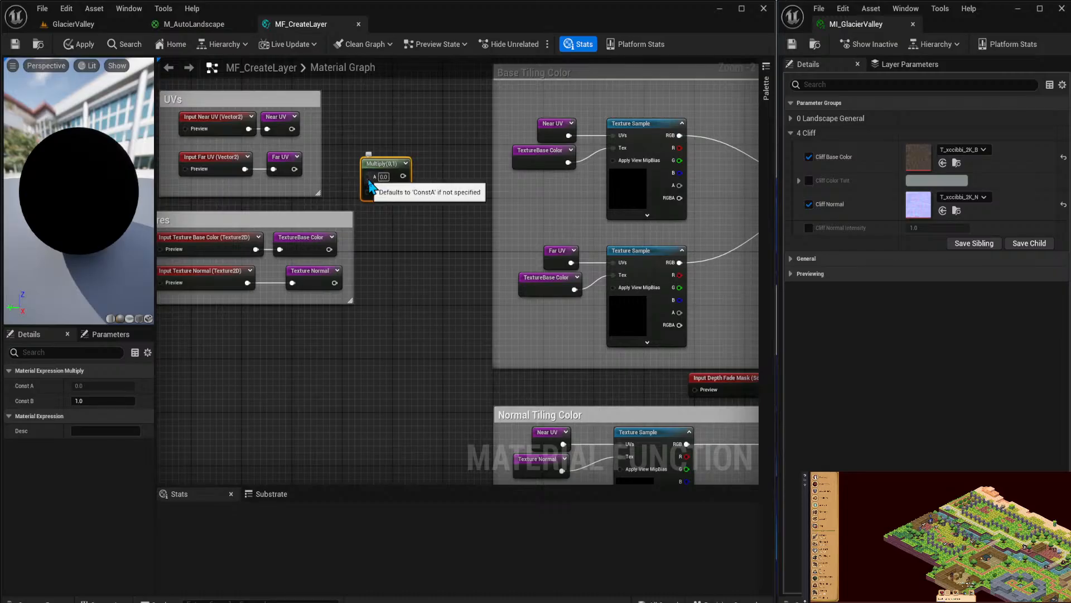
key(Delete)
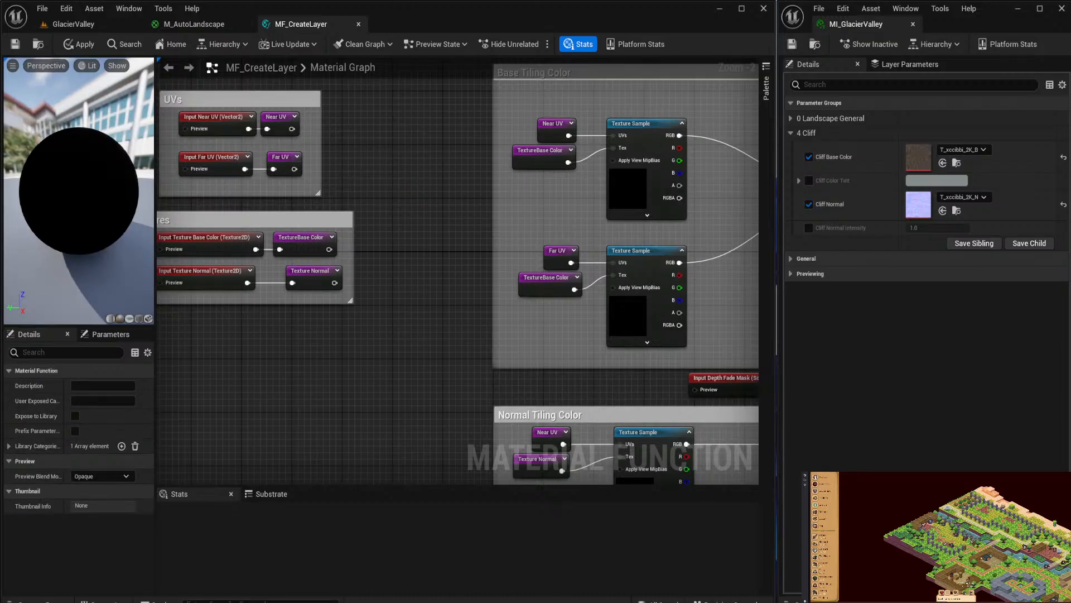
right_drag(499, 106, 342, 137)
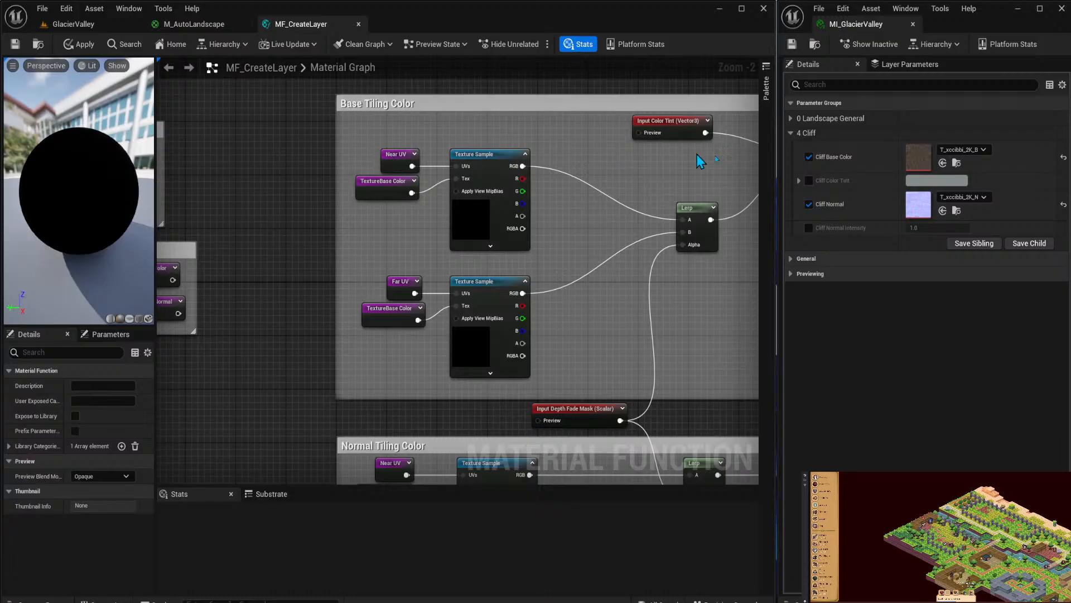
right_drag(601, 192, 553, 210)
right_click(423, 166)
click(410, 160)
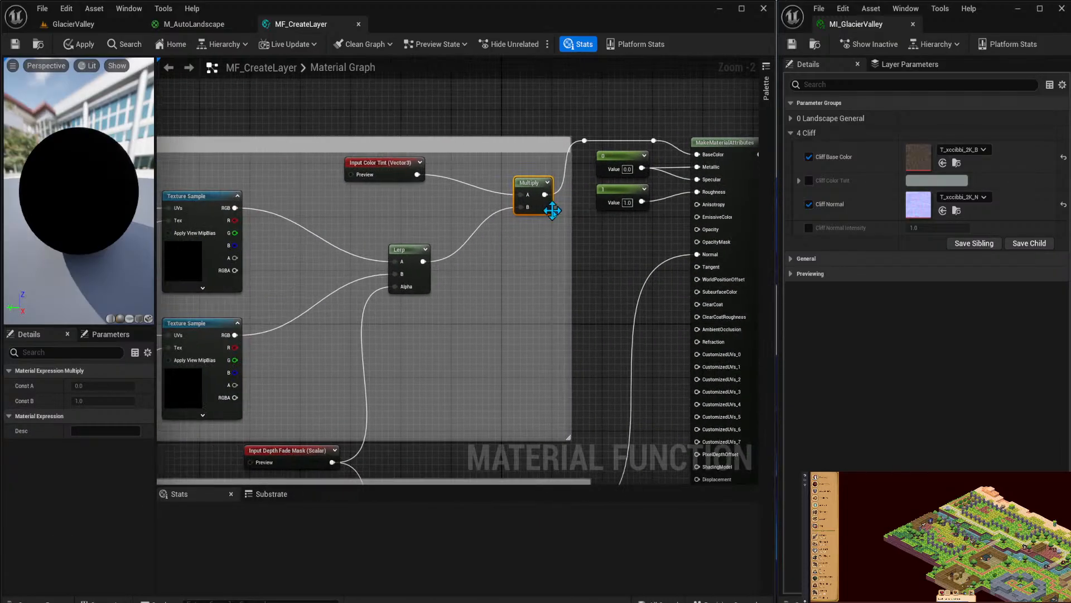
drag(568, 209, 659, 199)
Add a Texture Object node in the empty space below the Textures group in MF_CreateLayer.
right_drag(510, 268, 634, 72)
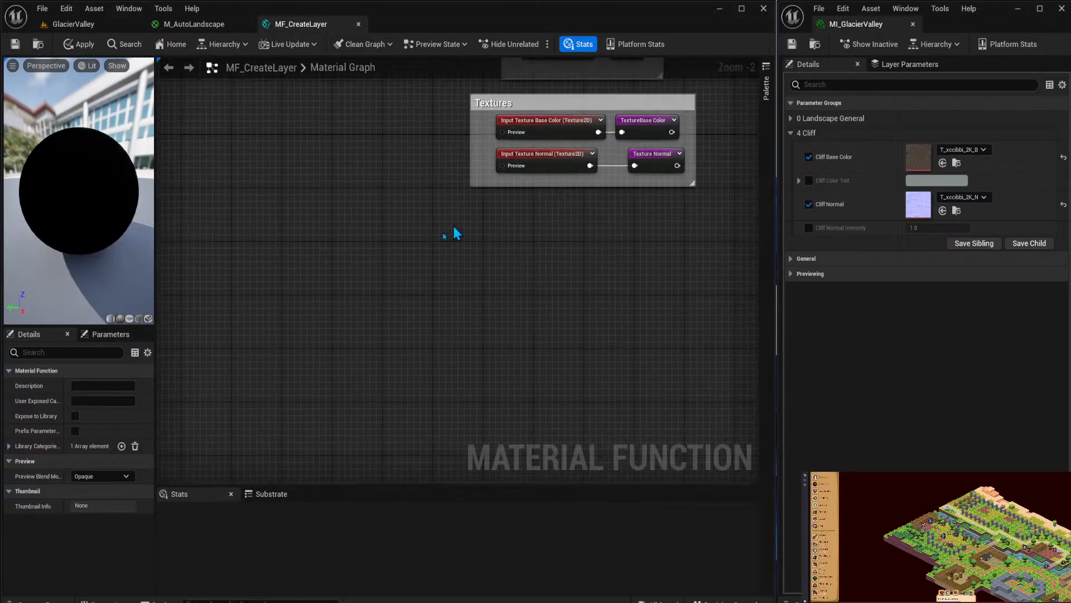
right_click(427, 252)
text(Textu)
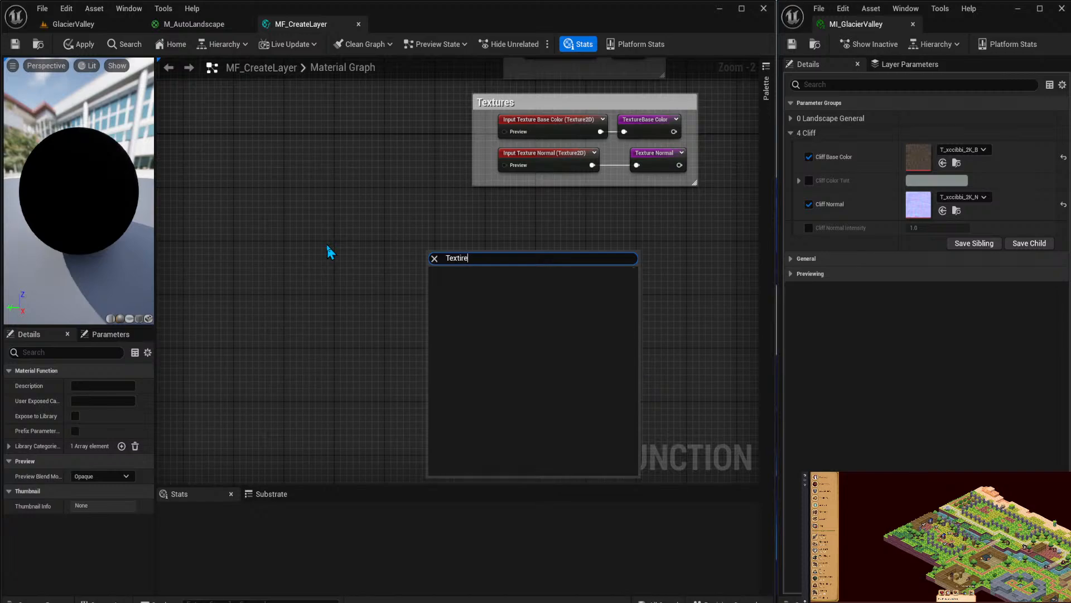
text(re Object)
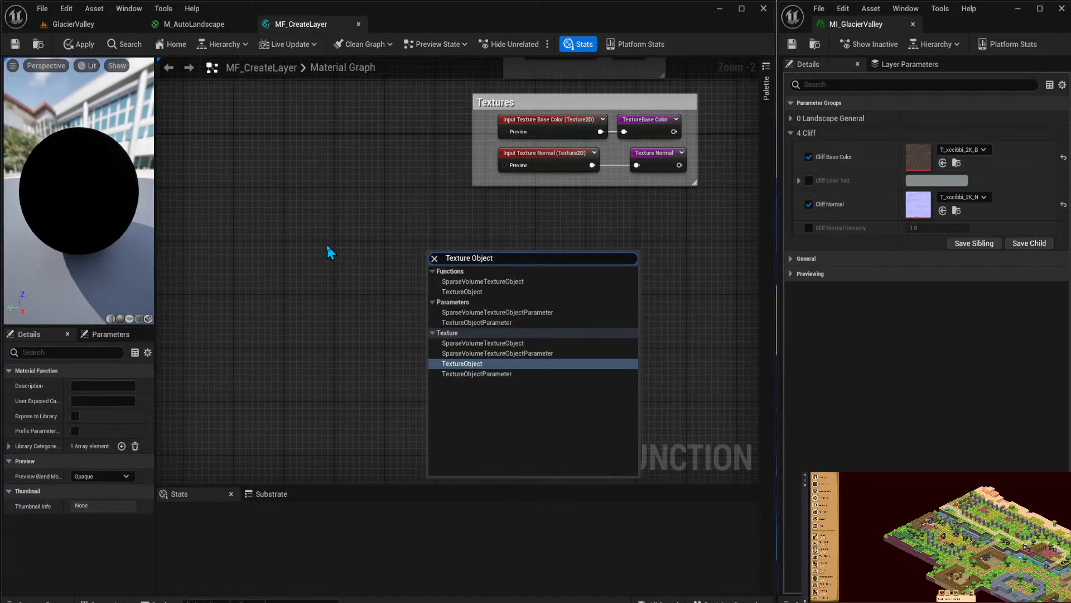
key(Return)
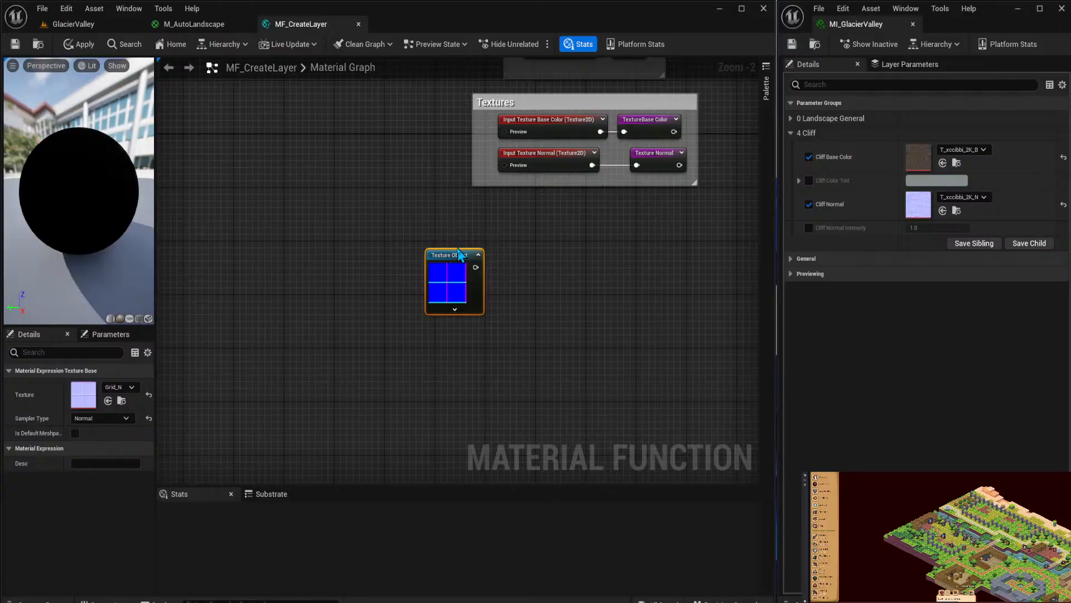
Duplicate the Texture Object node beside the Textures group and set one copy's texture to DefaultWhiteGrid.
key(ctrl+d)
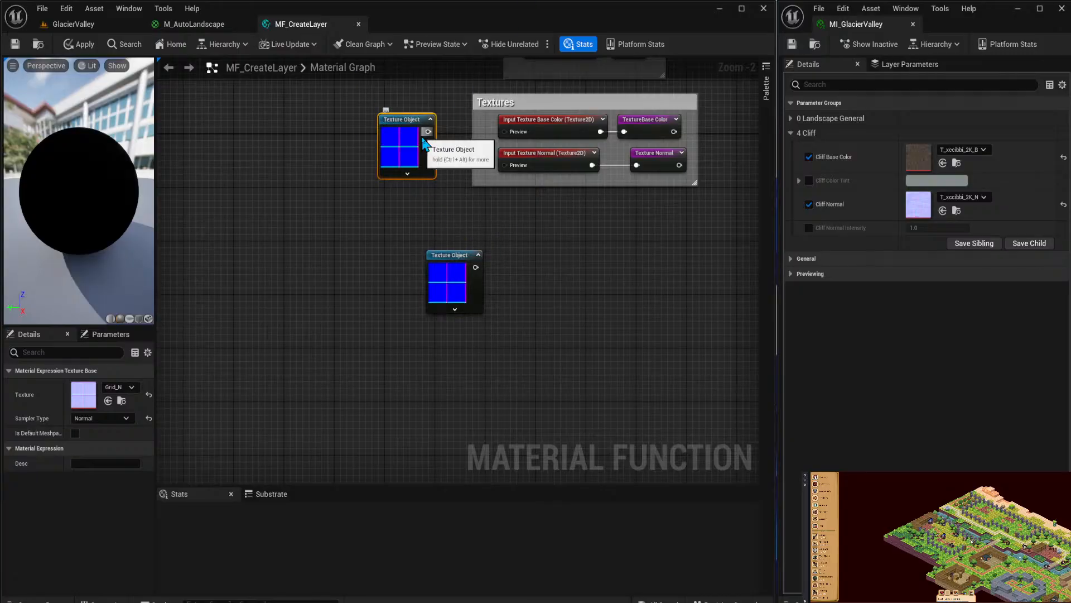
drag(396, 134, 333, 215)
drag(440, 260, 373, 105)
right_drag(480, 146, 455, 248)
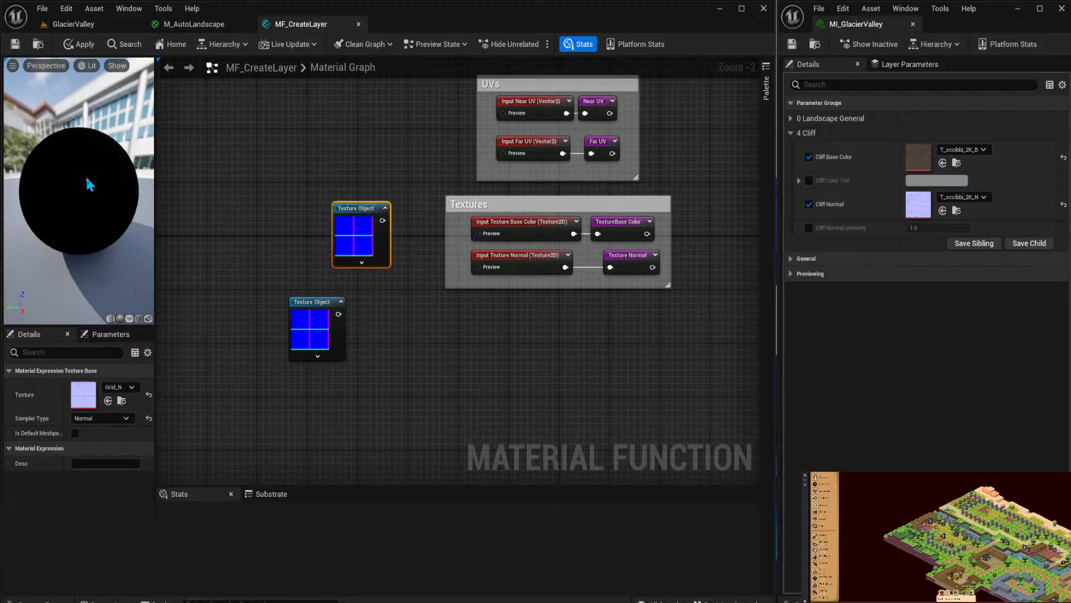
click(127, 386)
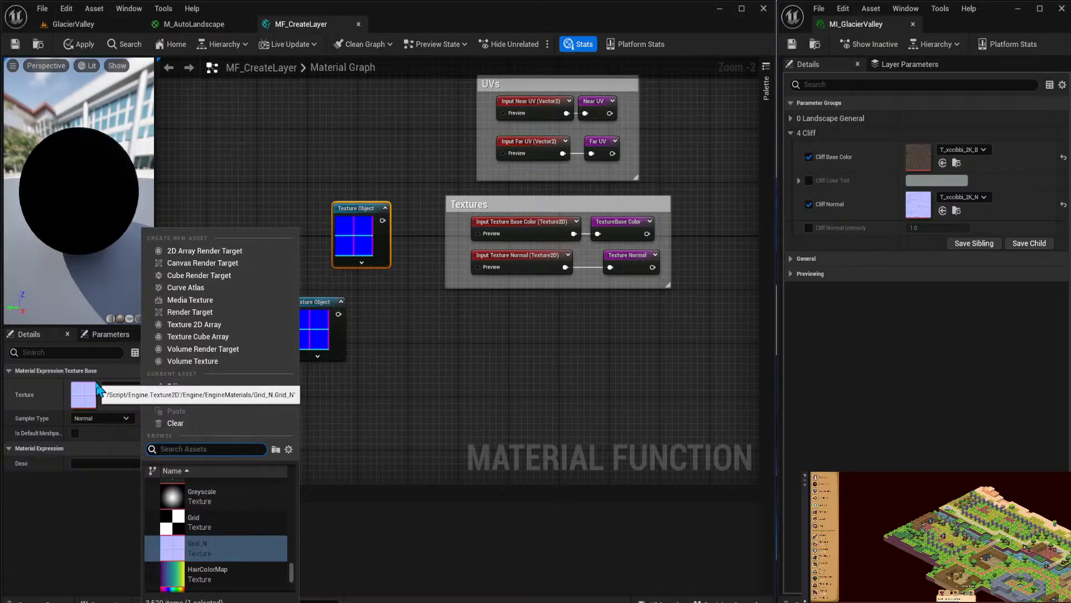
text(white)
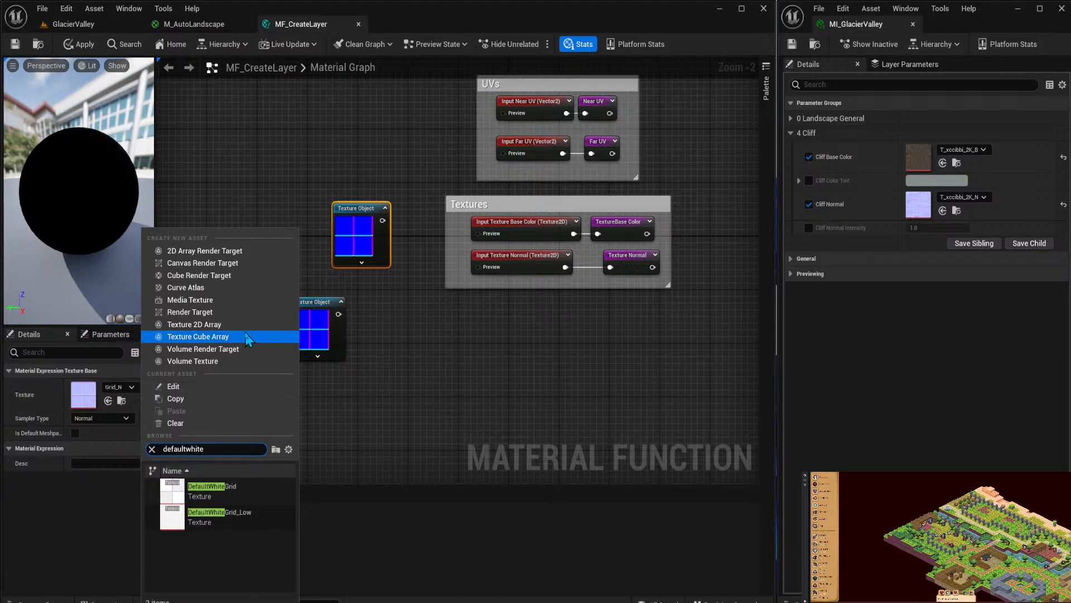
click(212, 491)
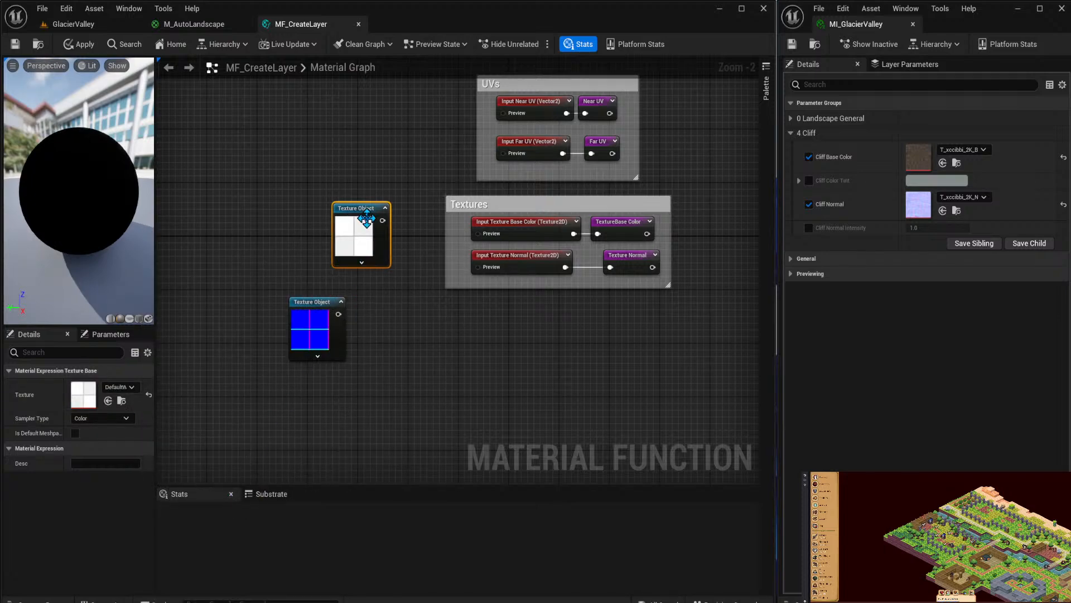
Connect the white grid Texture Object to Input Texture Base Color's Preview and the Grid_N Texture Object to Input Texture Normal's Preview.
drag(365, 210, 504, 114)
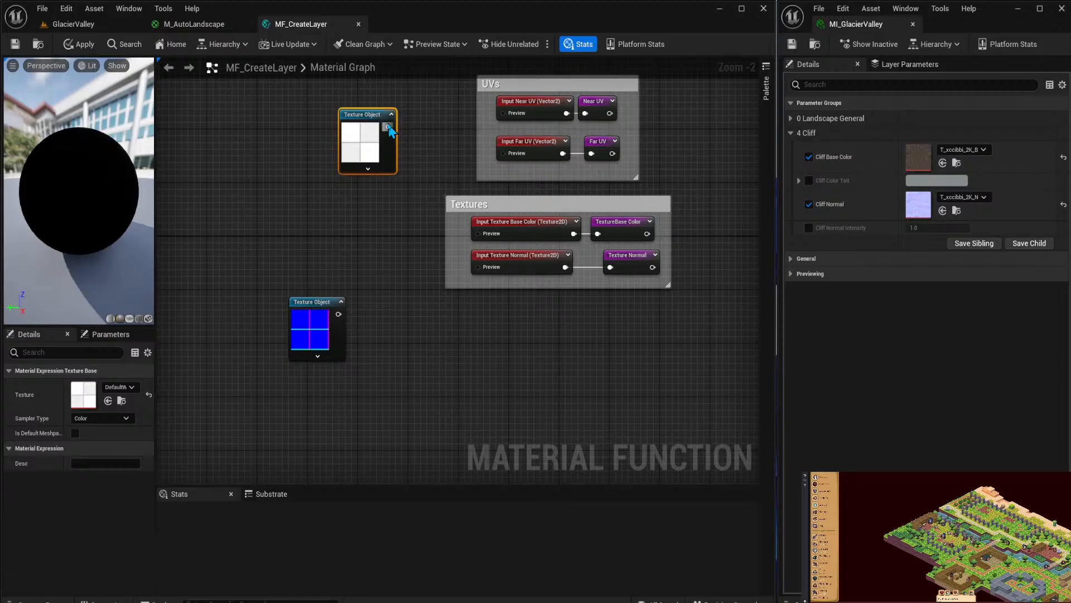
drag(384, 113, 396, 108)
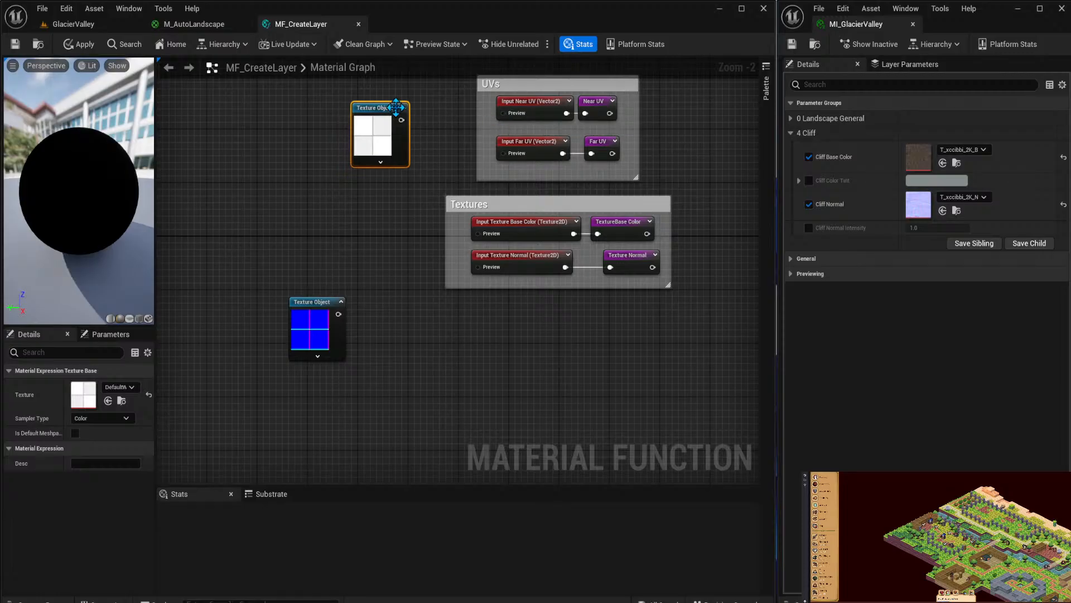
click(311, 319)
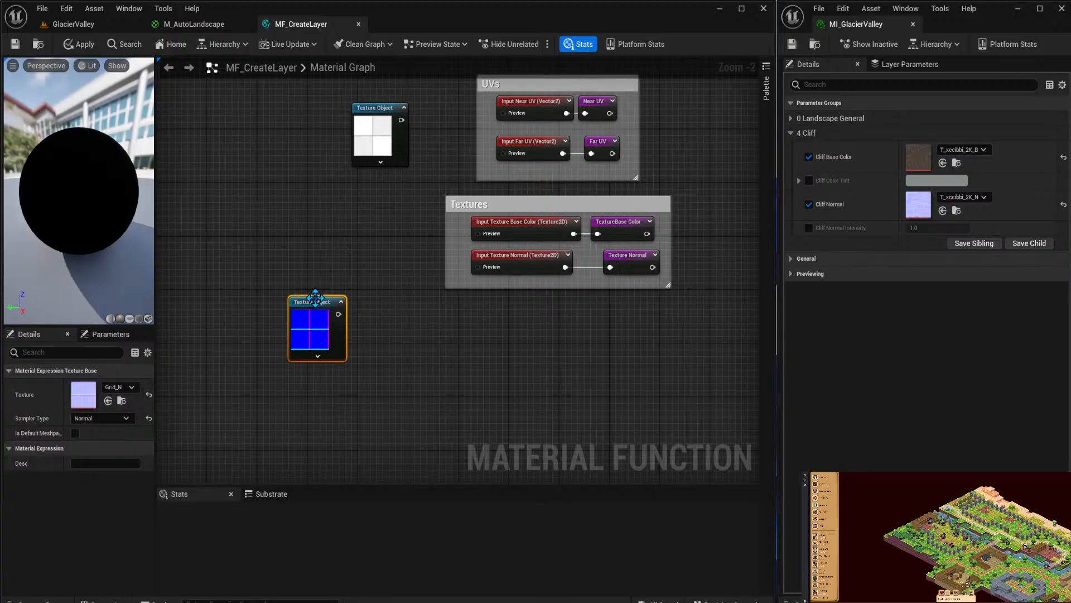
drag(315, 299, 384, 220)
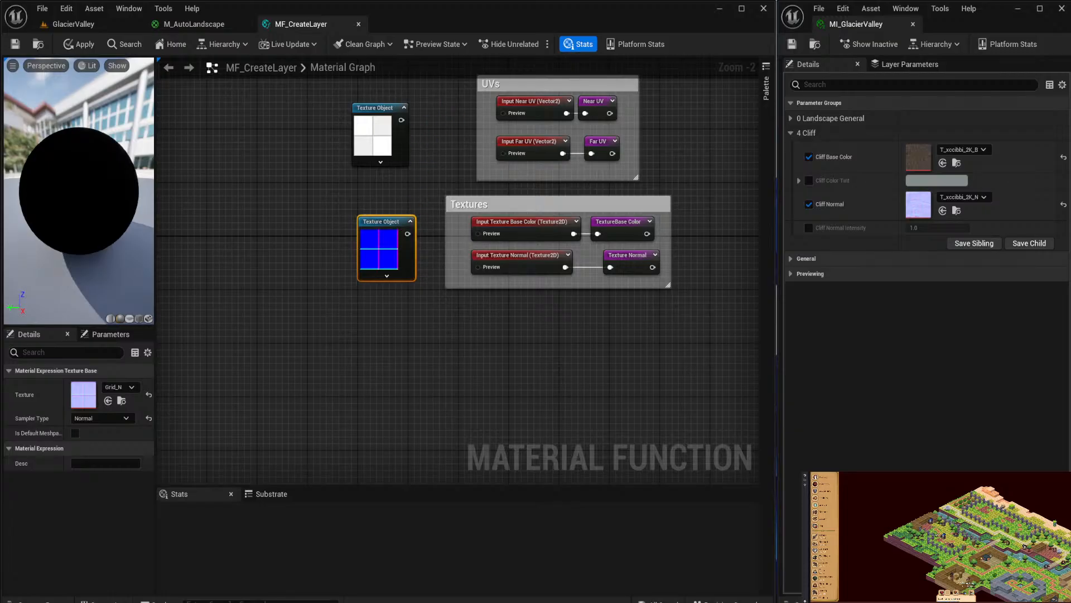
drag(391, 224, 385, 257)
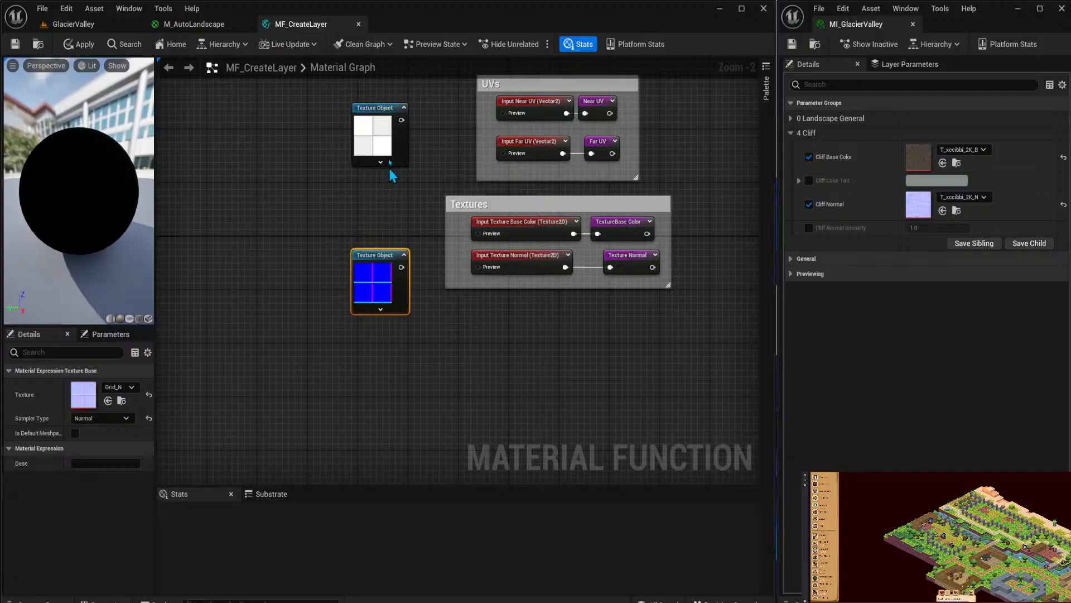
drag(383, 117, 375, 181)
drag(394, 186, 478, 233)
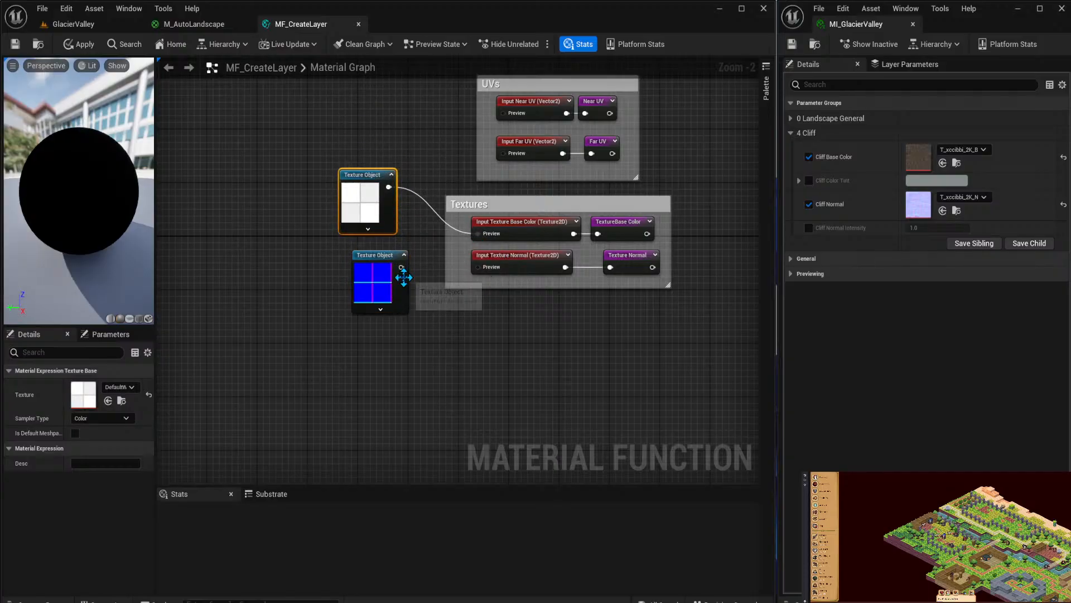
drag(401, 267, 483, 272)
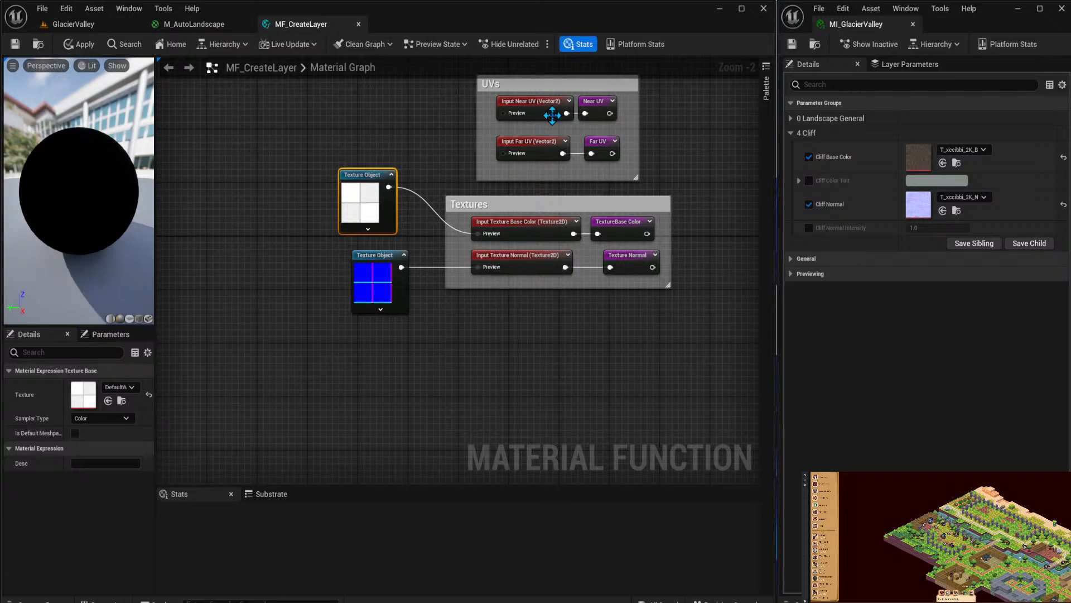
Enable the Use Preview Value option on both the Texture Base Color and Texture Normal function inputs.
click(513, 233)
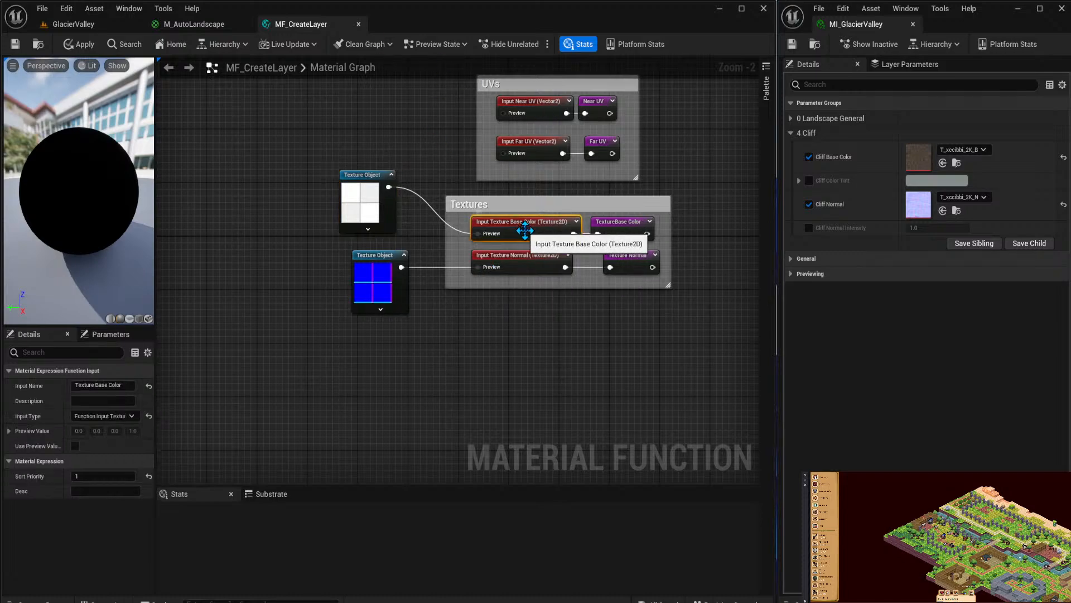
click(74, 446)
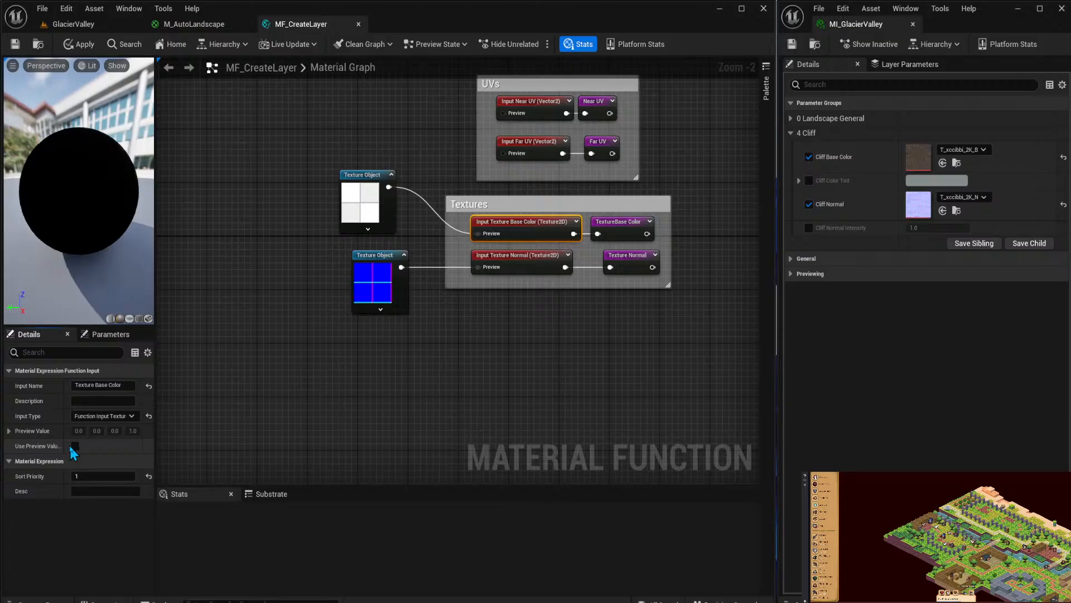
click(513, 257)
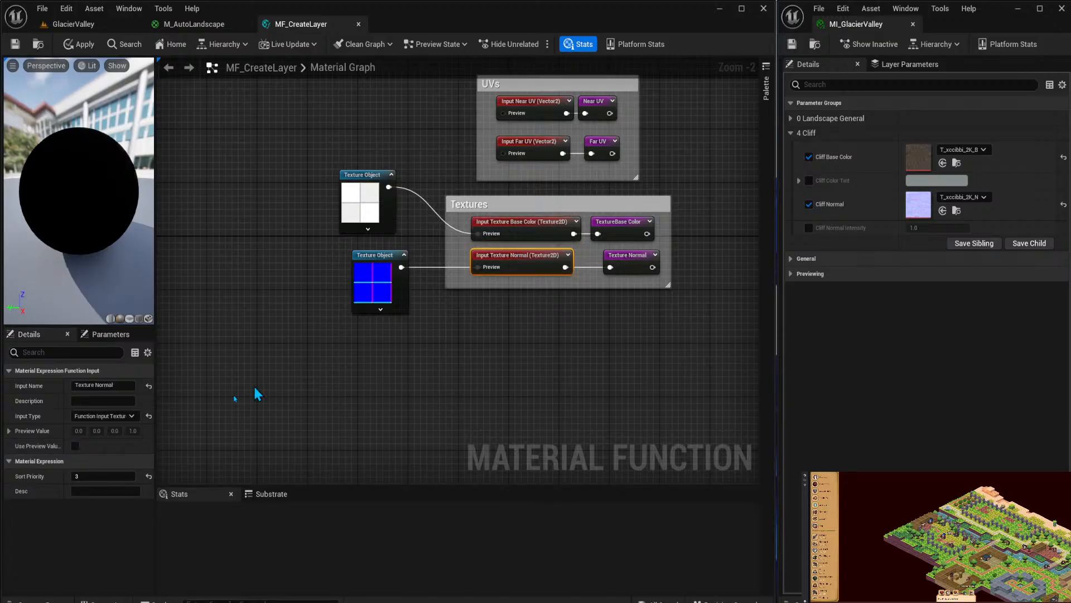
click(75, 446)
Align the two Texture Objects in a column beside the Textures group, recheck both texture inputs, and apply and save the function.
drag(372, 260, 366, 273)
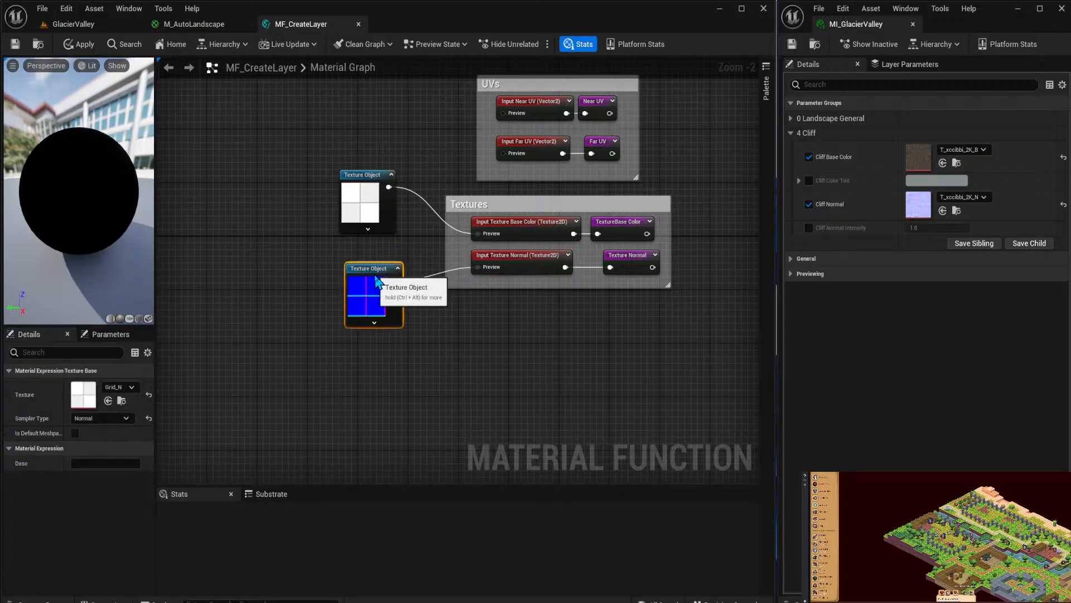
drag(366, 186, 372, 199)
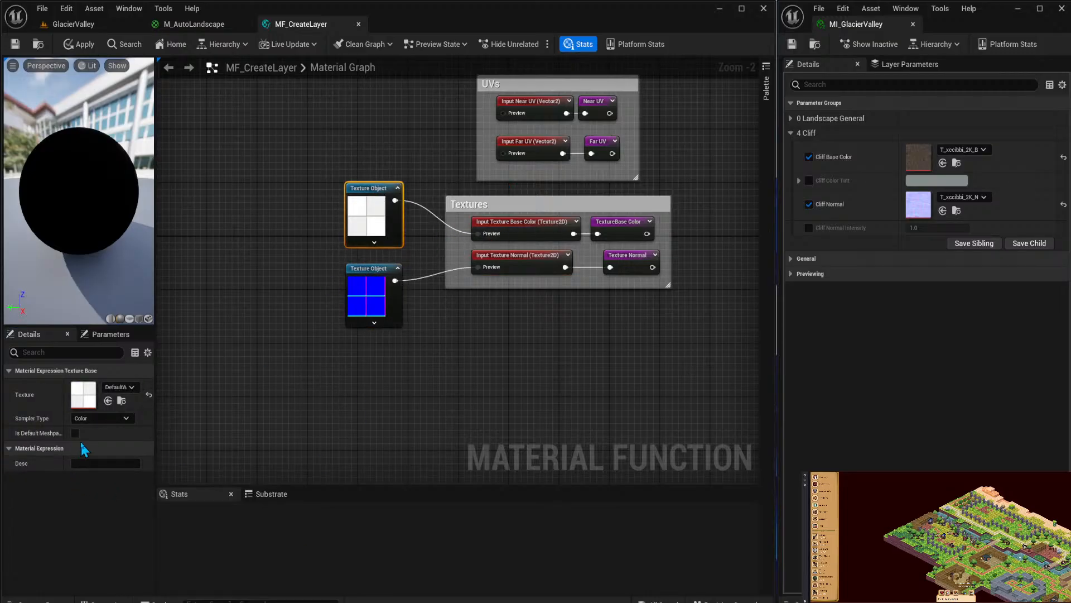
click(533, 229)
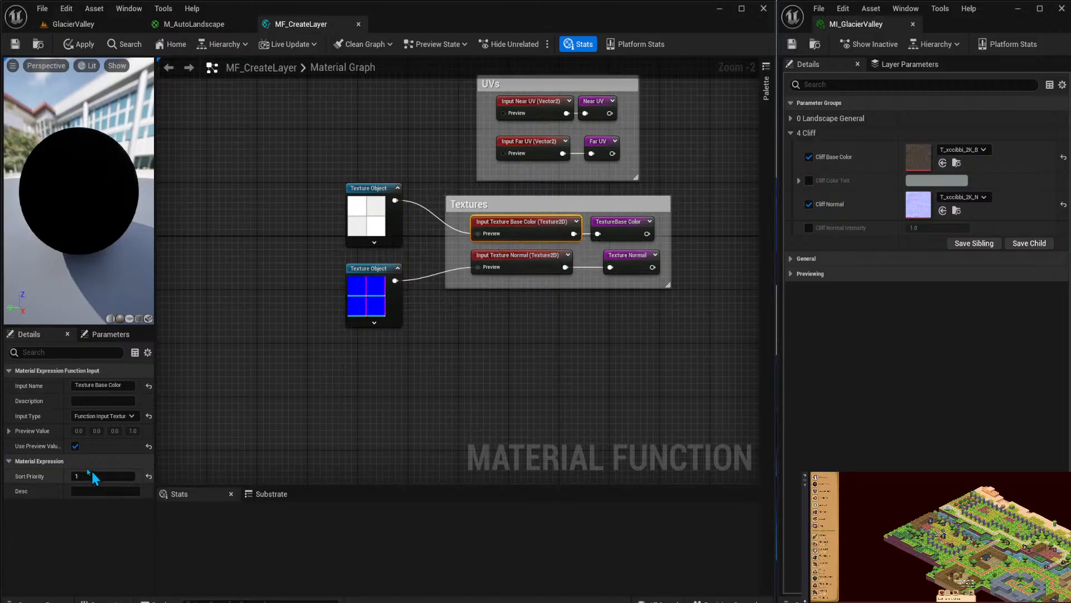
click(510, 259)
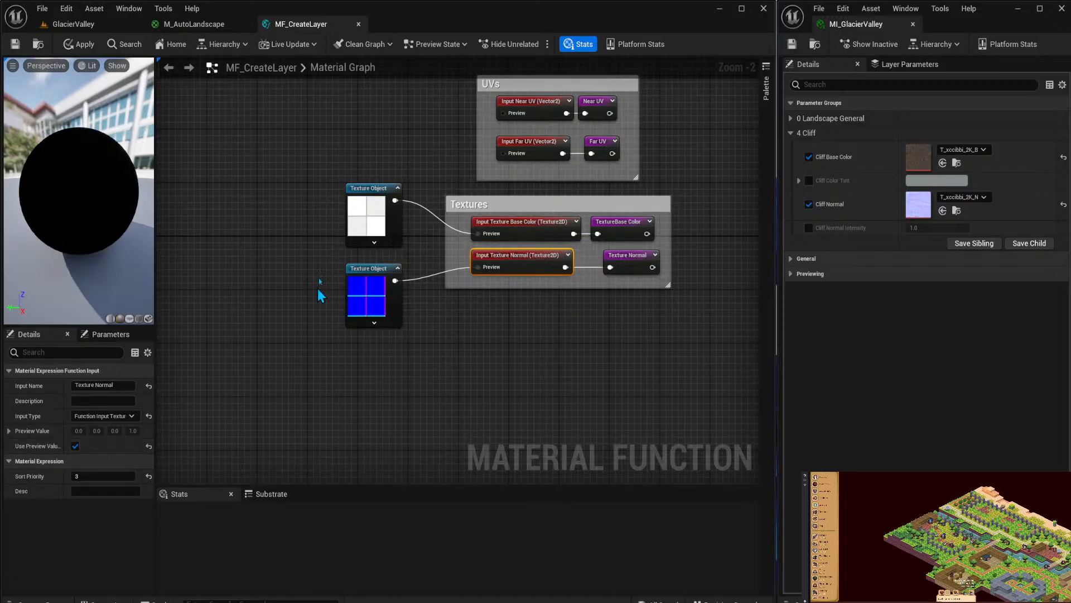
click(83, 49)
click(21, 46)
Follow the MF_CreateLayer graph from the texture inputs through the base color blend to the MakeMaterialAttributes node and layer output.
right_drag(667, 352, 412, 316)
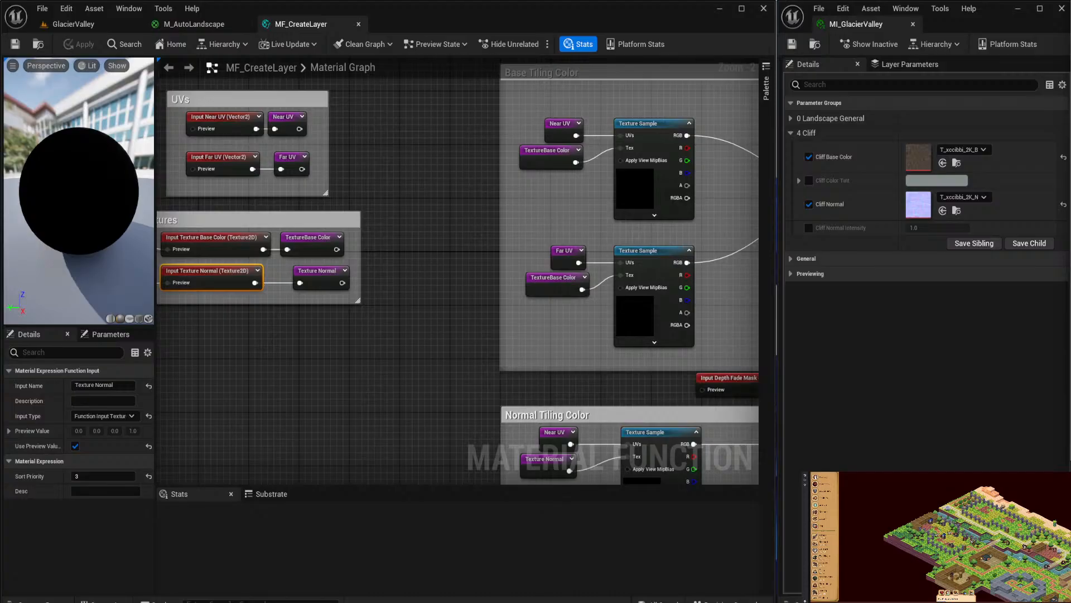
right_drag(631, 169, 369, 171)
right_drag(580, 172, 375, 193)
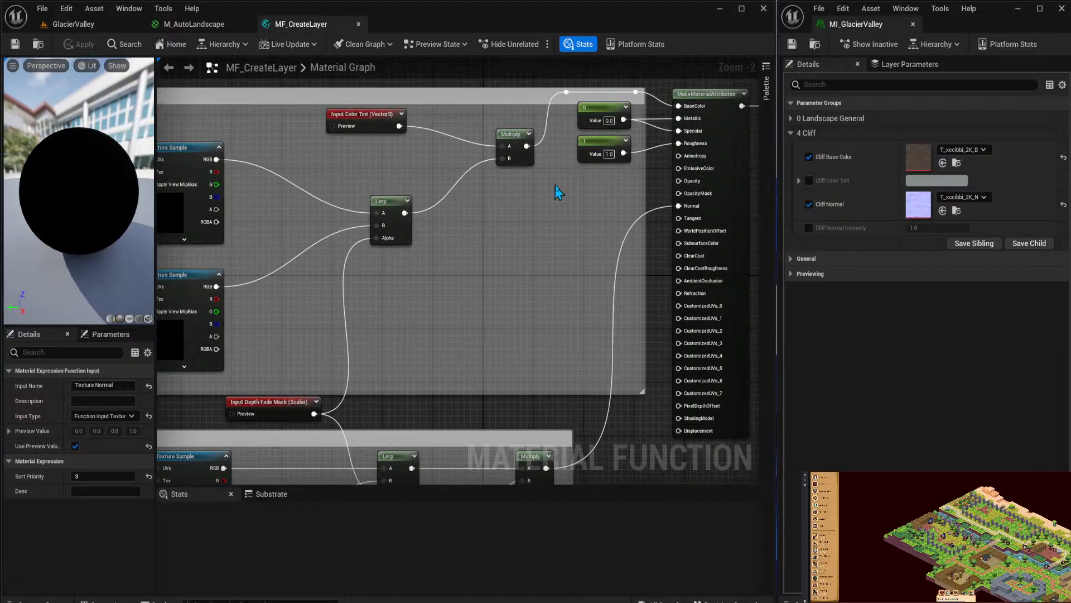
right_drag(554, 192, 353, 208)
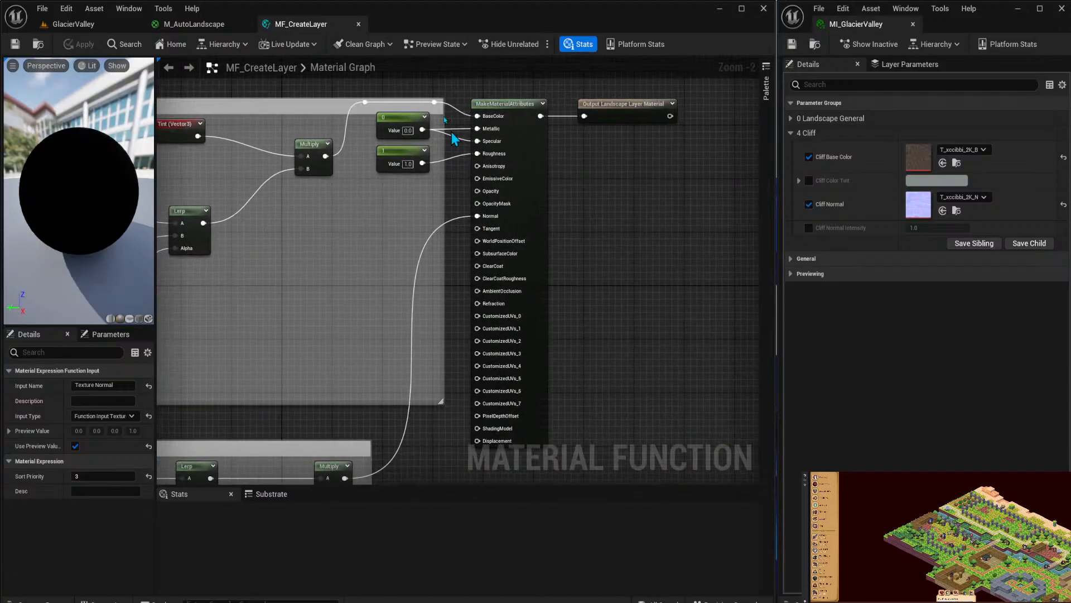
Add a SlopeMask function node to the M_AutoLandscape material graph, in the empty space beneath the Depth Fade group.
click(202, 27)
right_drag(523, 242, 578, 161)
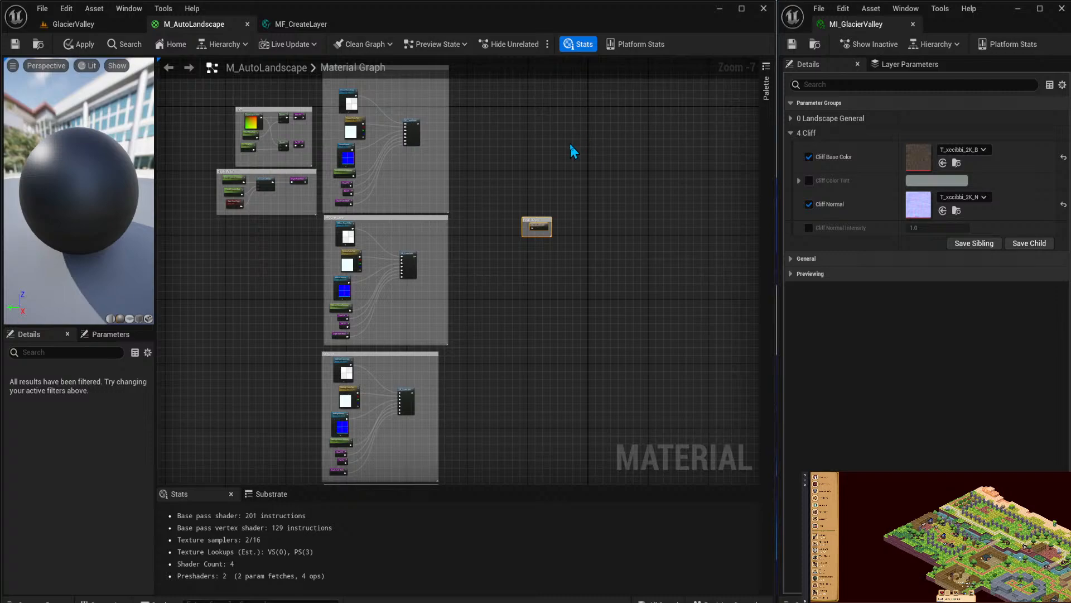
scroll(553, 194, up, 2)
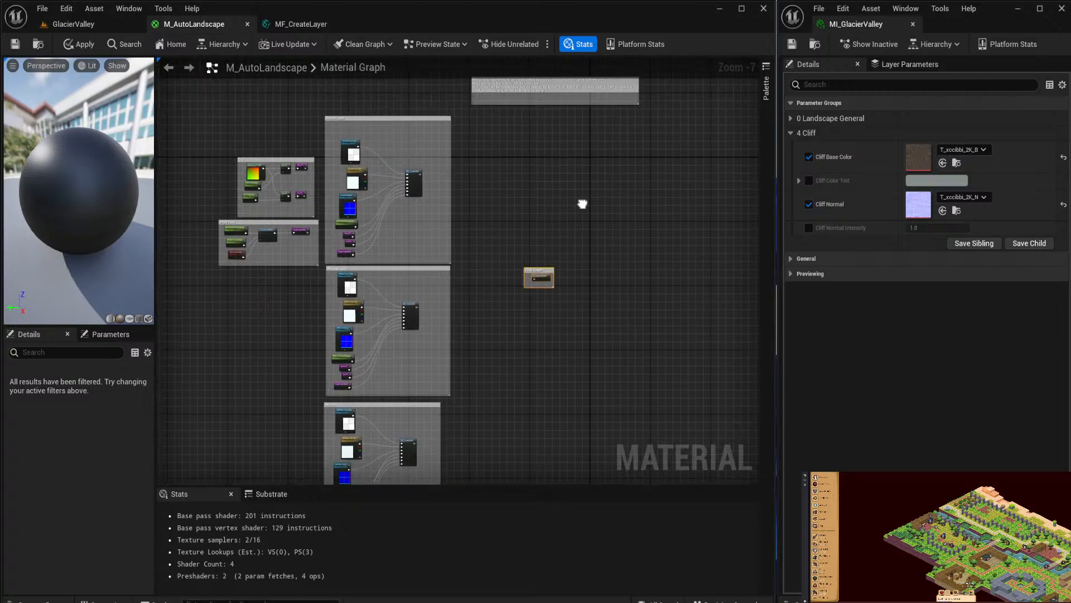
right_drag(503, 192, 497, 234)
scroll(497, 231, up, 2)
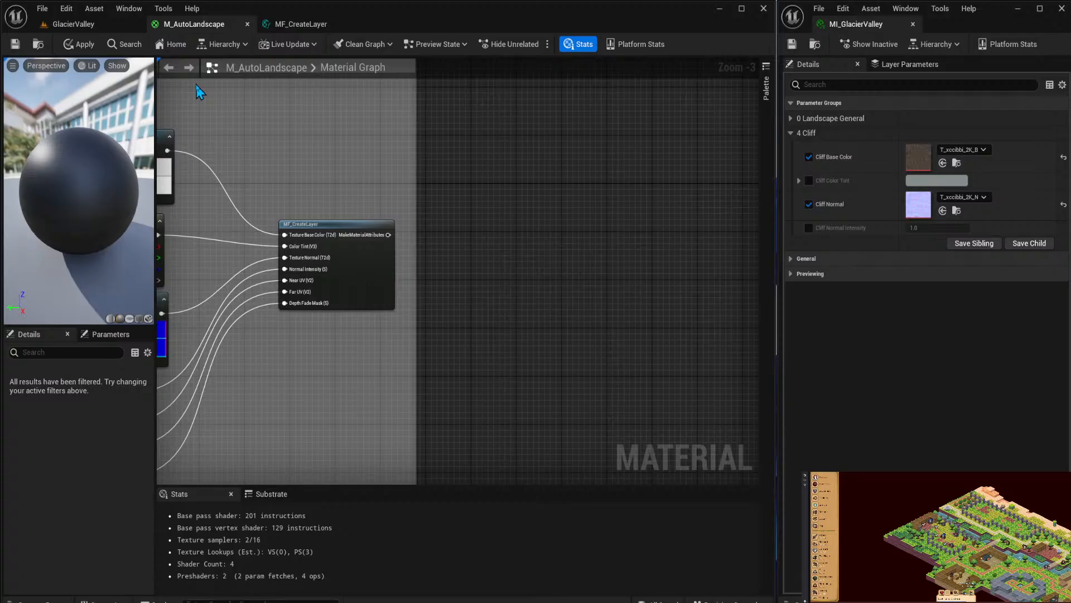
right_drag(211, 252, 682, 192)
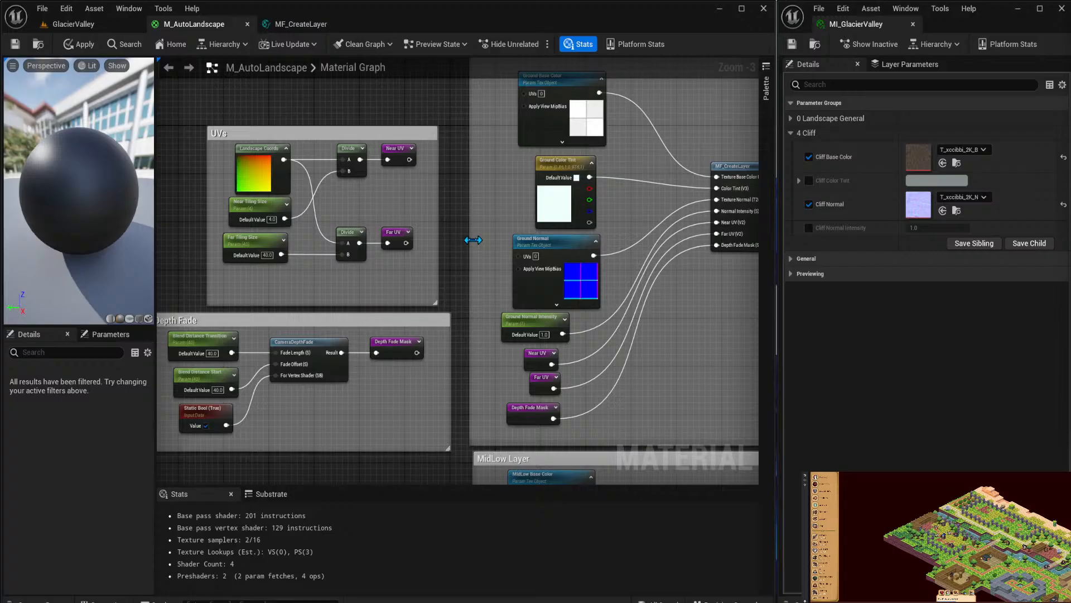
right_drag(421, 241, 544, 92)
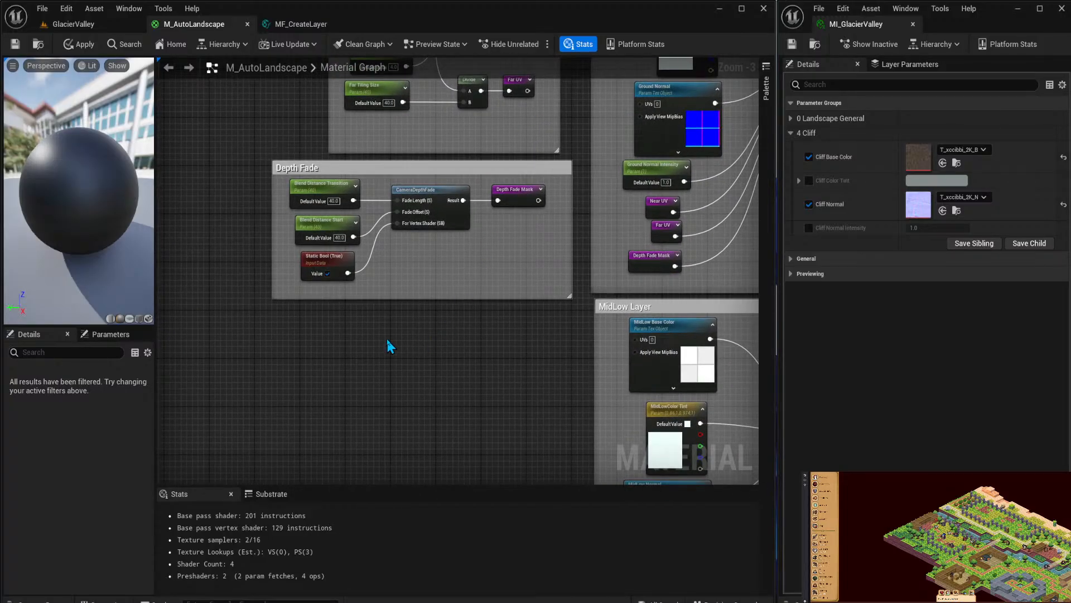
right_click(358, 351)
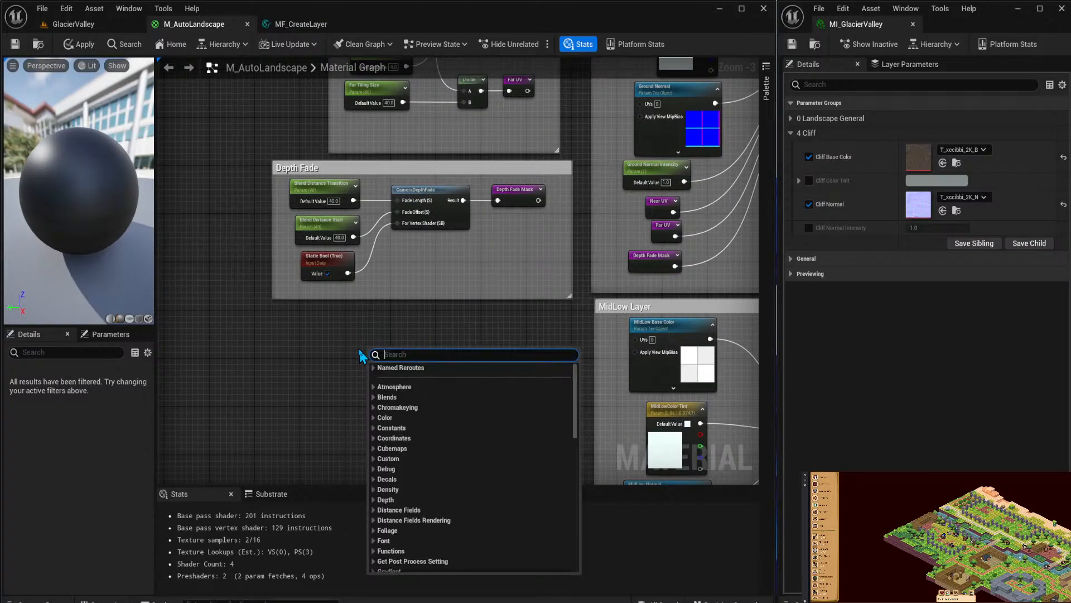
text(slope)
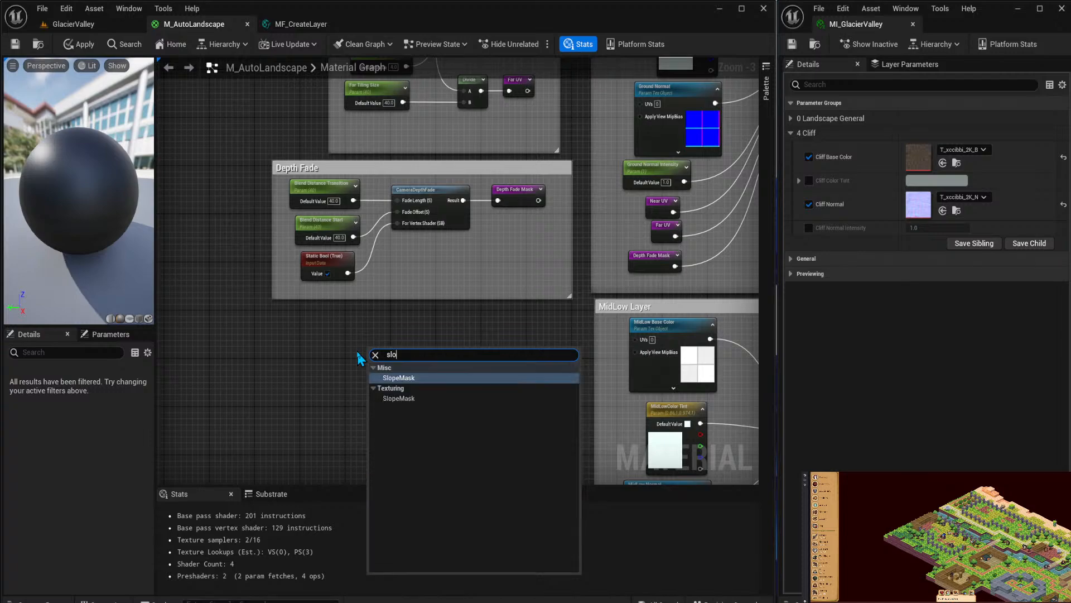
click(409, 399)
scroll(413, 390, up, 3)
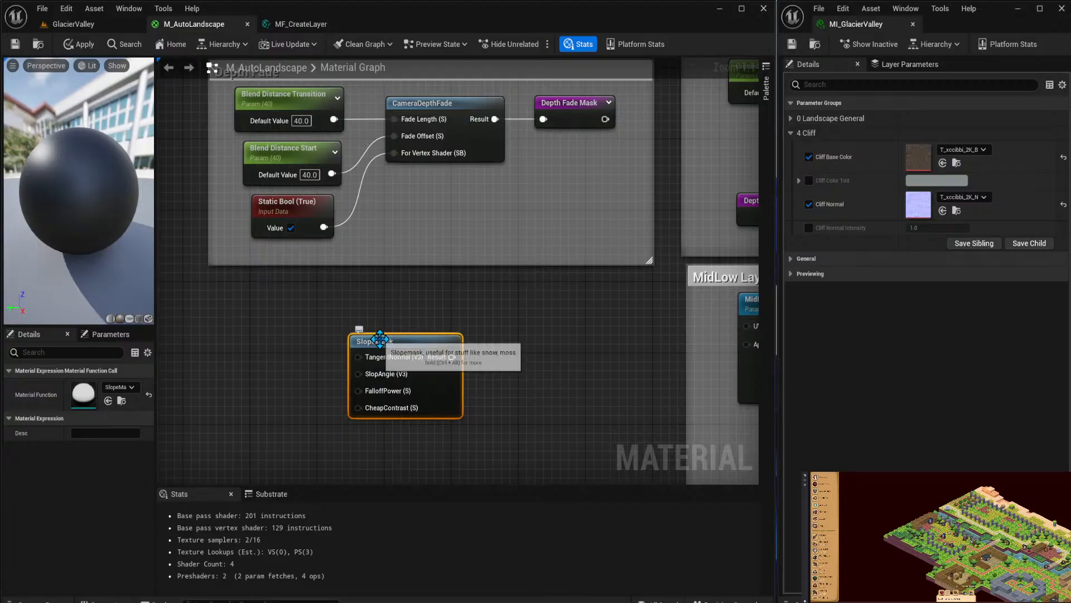
Move the SlopeMask node closer beneath the Depth Fade group, leaving a small gap above it for a comment.
drag(423, 370, 358, 317)
drag(292, 322, 230, 360)
key(Escape)
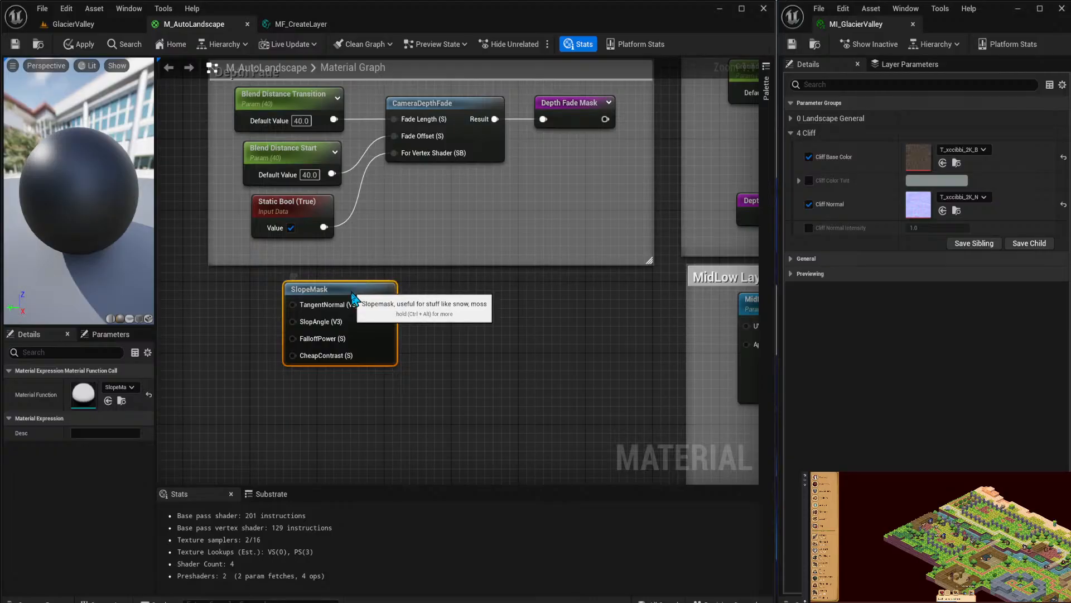
drag(357, 285, 358, 302)
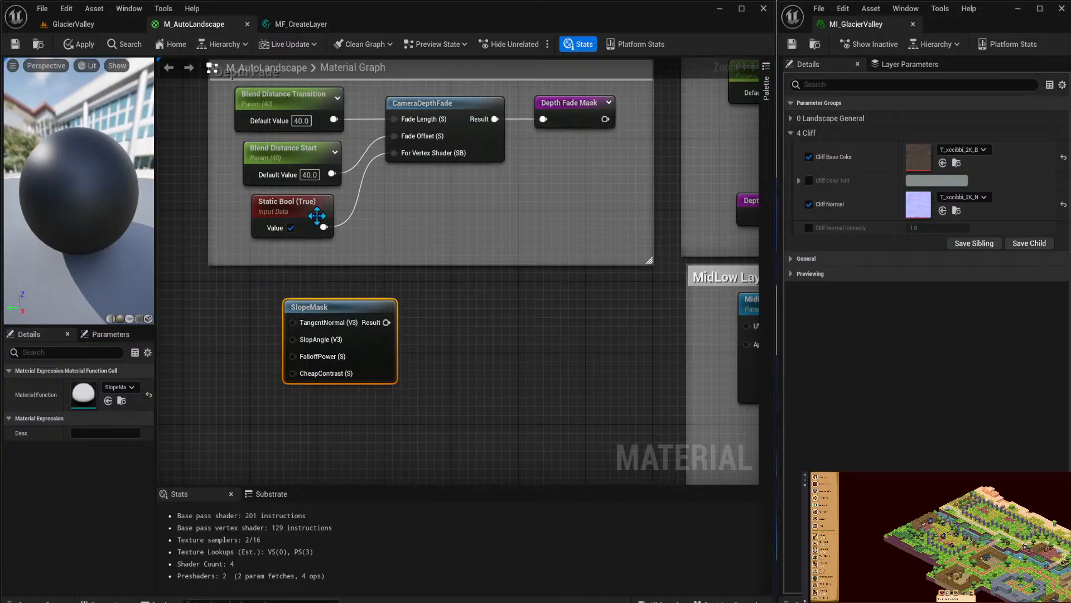
Comment the SlopeMask node with "FalloffPower Slope of 0 means it will be seen all over the landscape" and collapse the comment bubble.
click(290, 287)
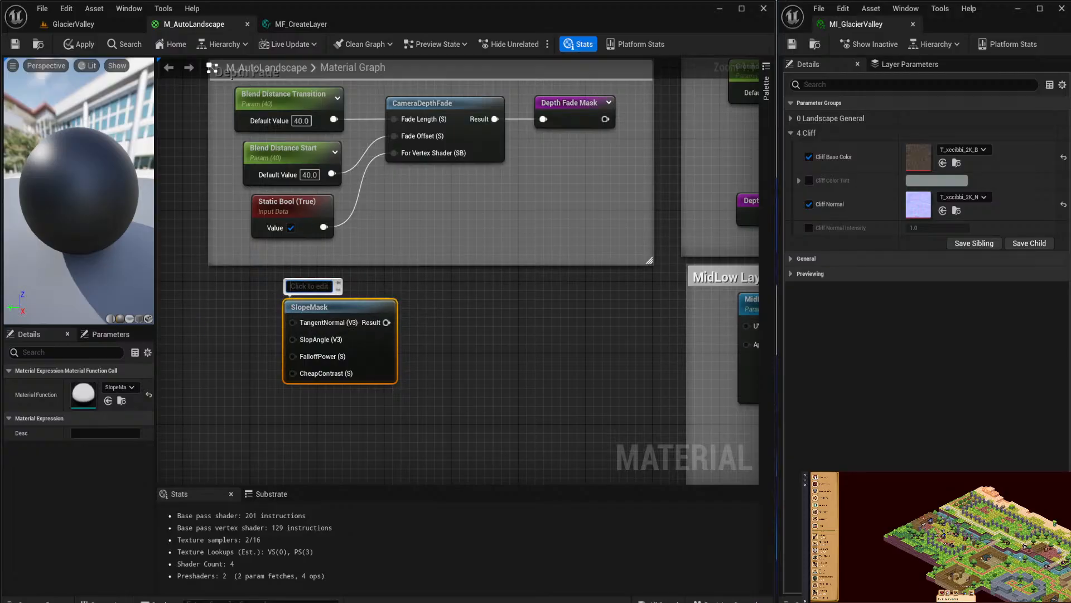
text(Slope of)
key(BackSpace)
key(BackSpace)
key(BackSpace)
key(BackSpace)
key(BackSpace)
key(BackSpace)
key(BackSpace)
key(BackSpace)
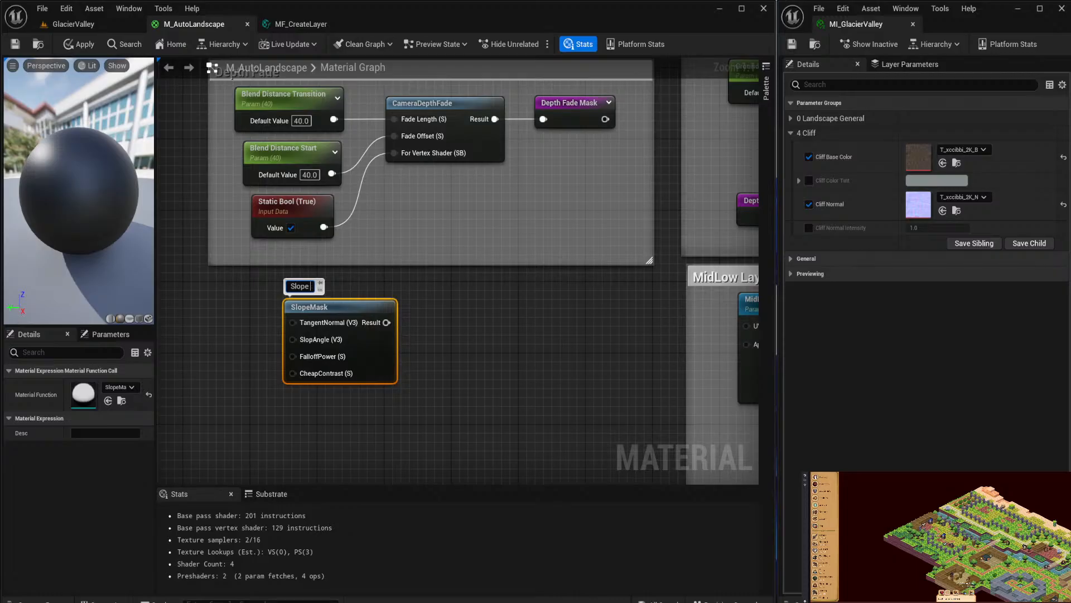
text(FalloffPower)
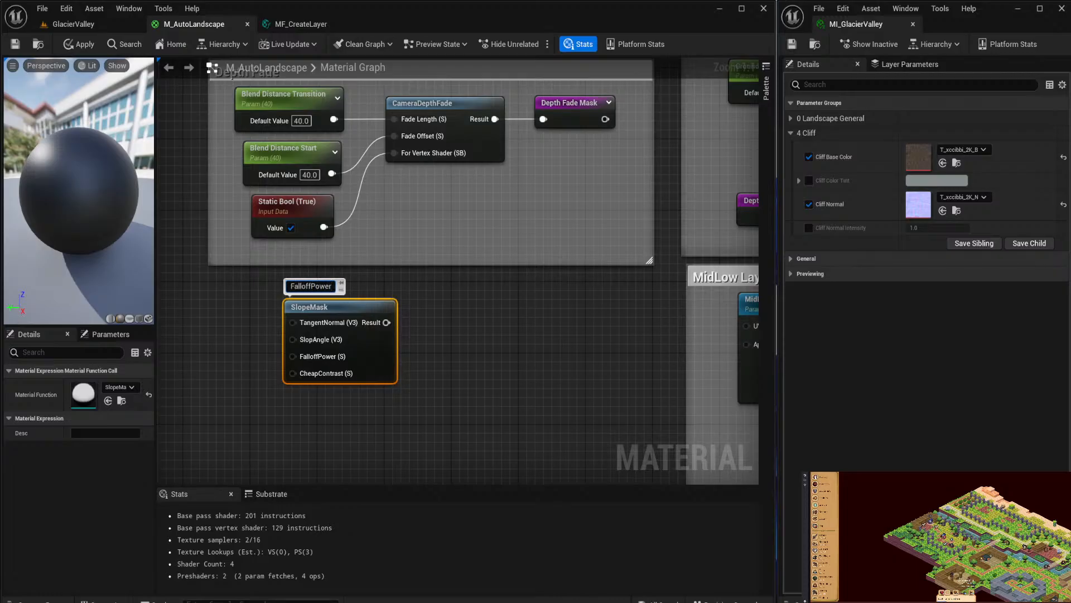
text( Slope of 0 m)
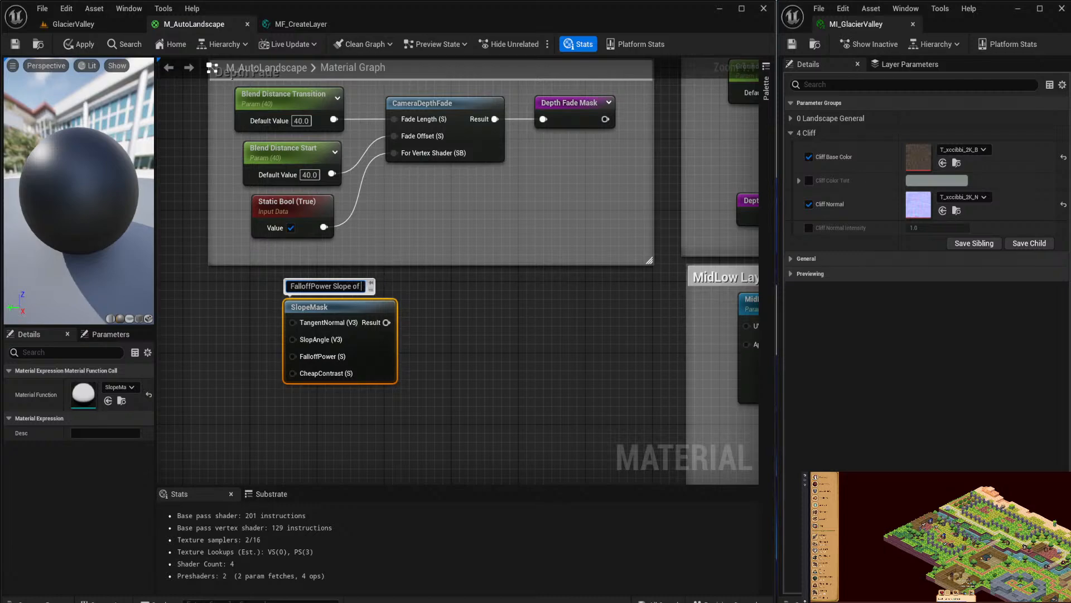
text(eans it will be seen )
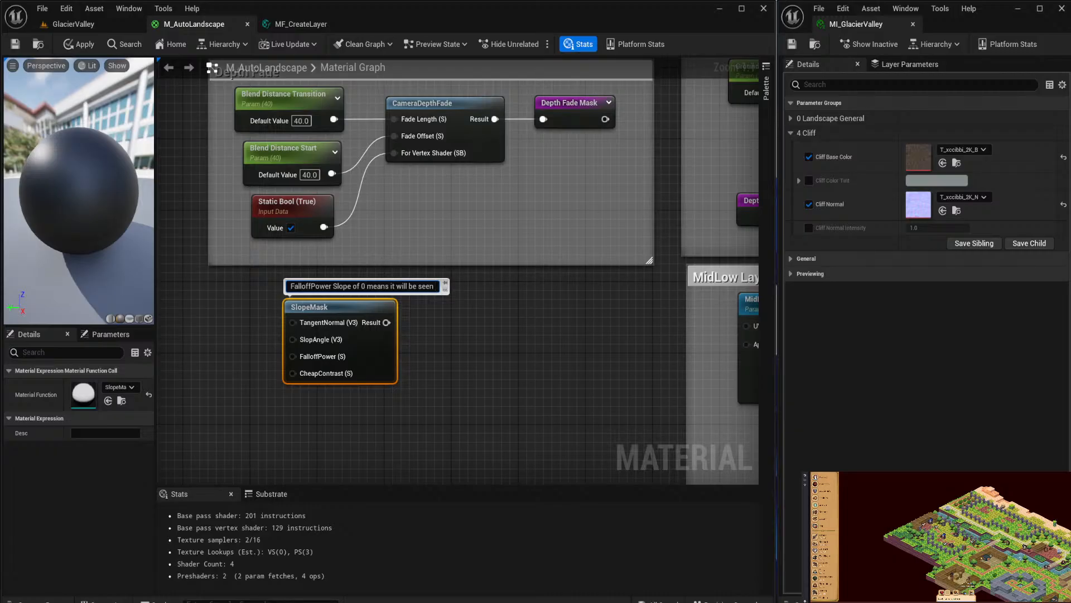
text(all over the landsc)
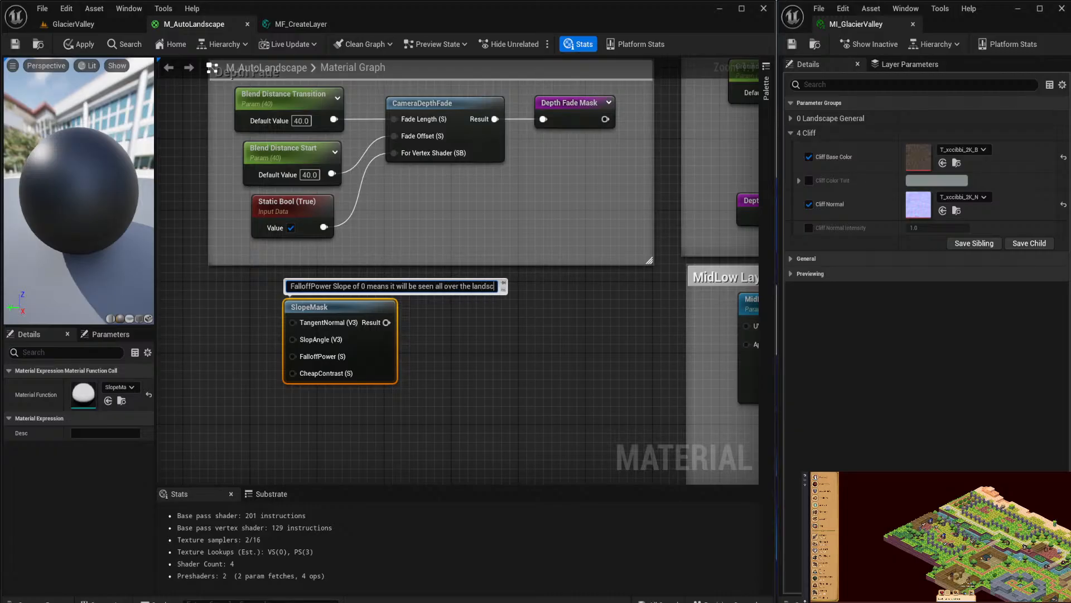
text(ape)
click(508, 233)
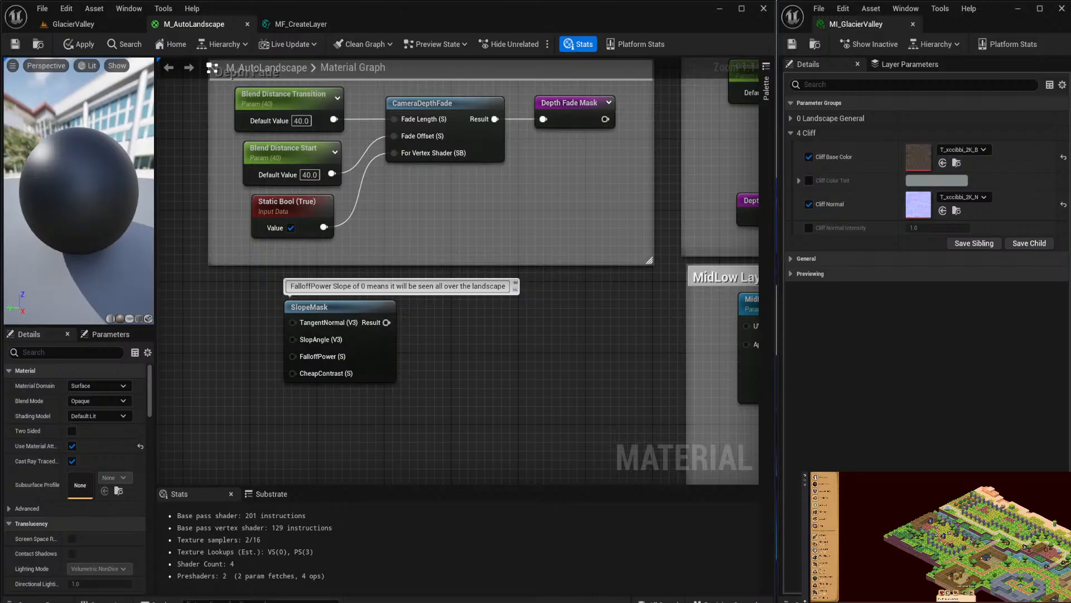
click(515, 289)
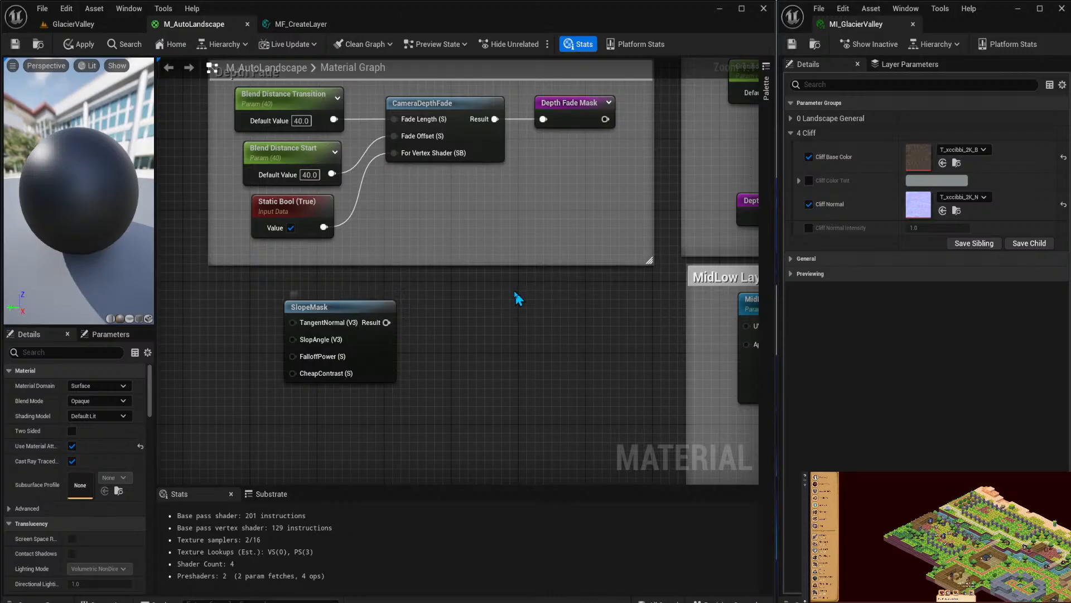
Append a second line to the SlopeMask comment, "As the slope gets higher, it will restict it to certain masks", and collapse the bubble.
click(290, 304)
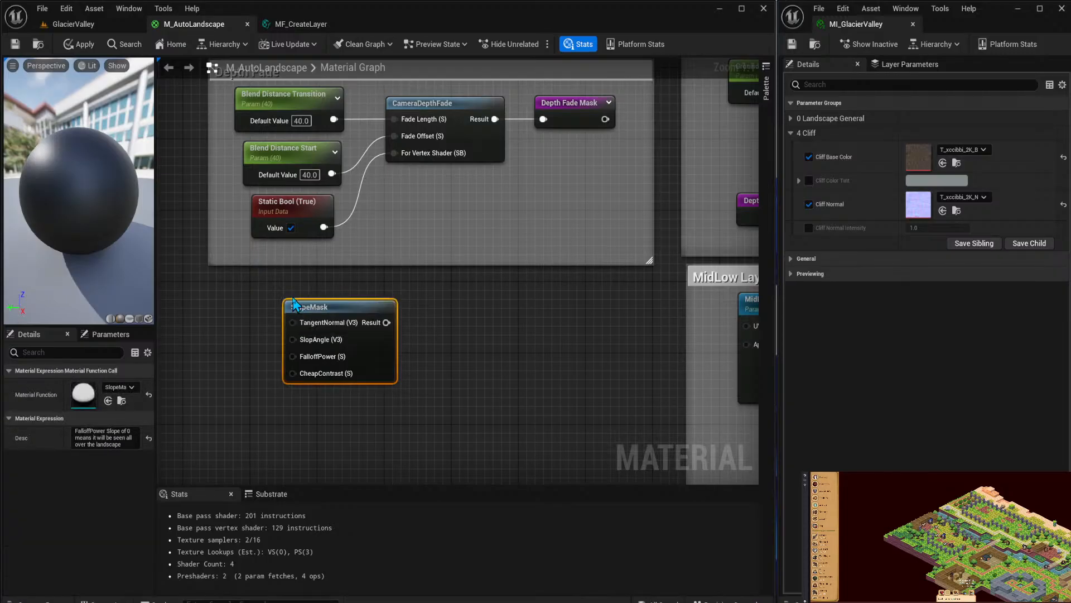
click(290, 294)
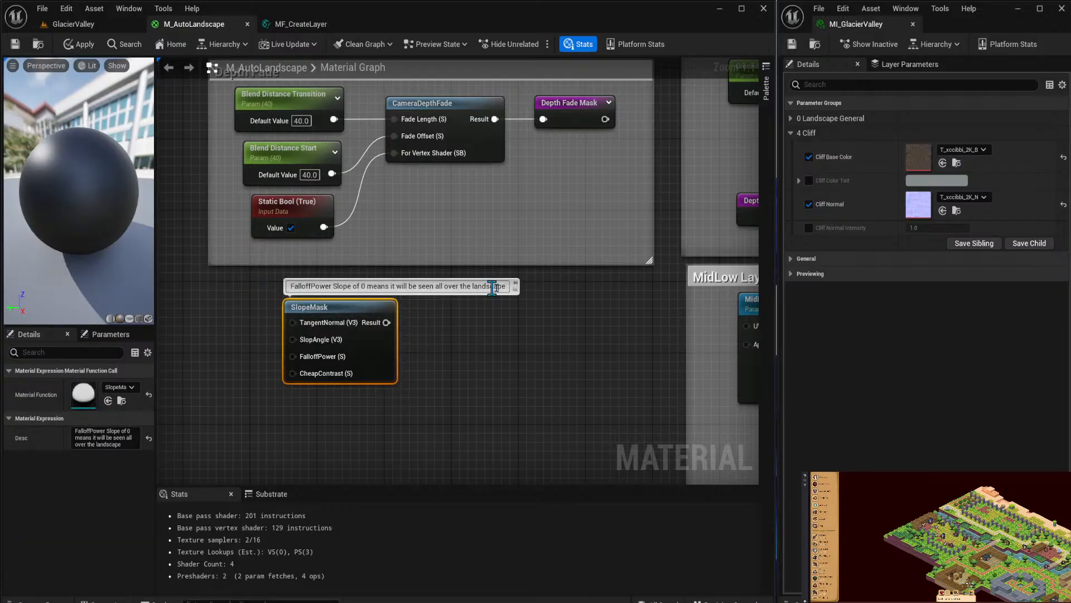
double_click(507, 287)
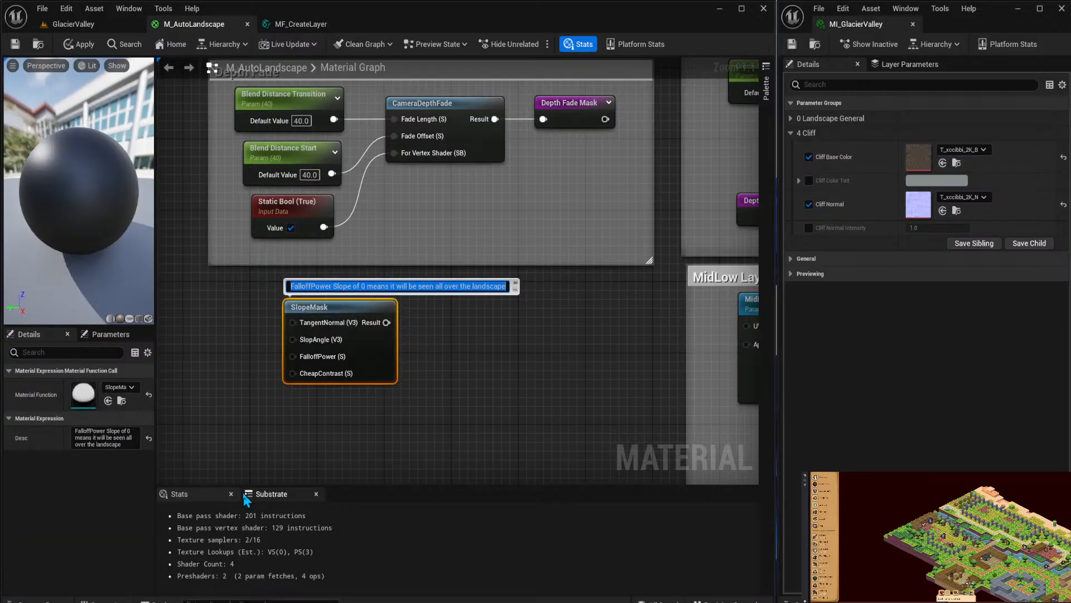
key(End)
key(shift+Return)
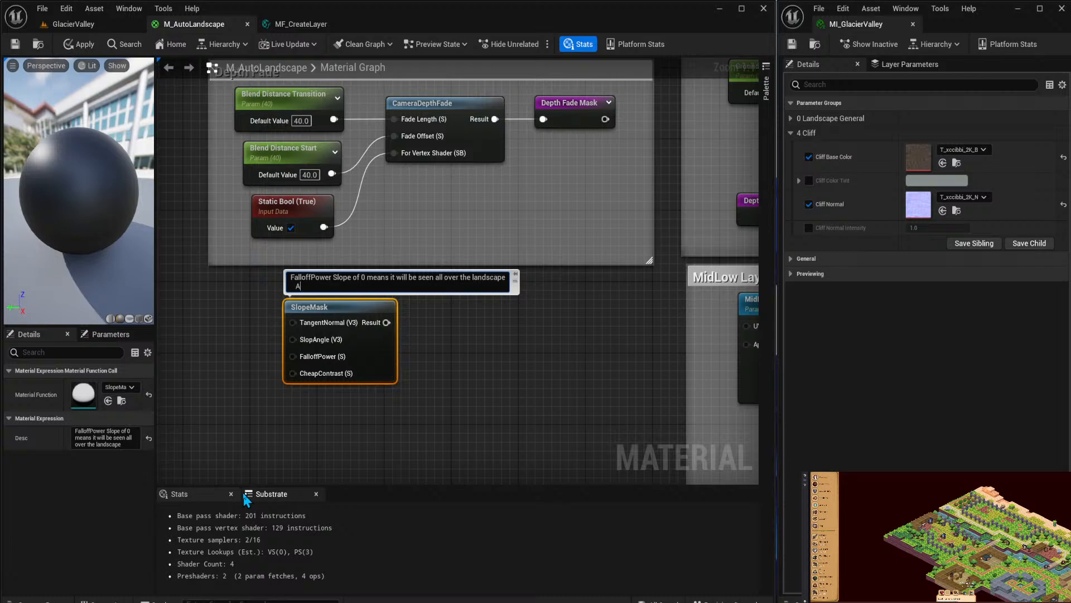
text(AA)
key(BackSpace)
text(s yopu)
key(BackSpace)
key(BackSpace)
key(BackSpace)
text(the slope get ss higher, it will restict it)
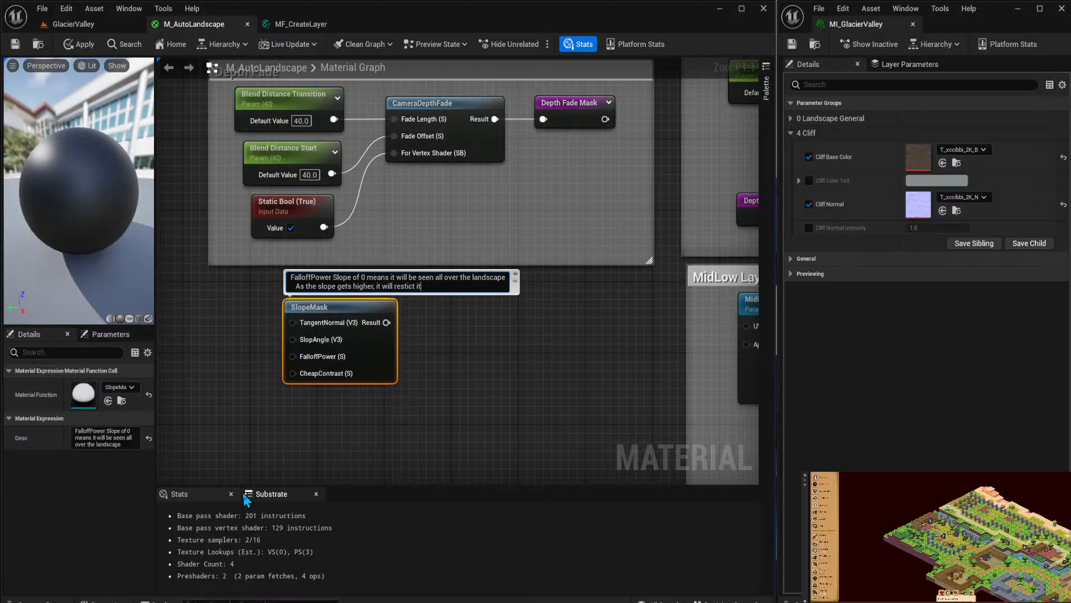
text( to certain masks)
key(Return)
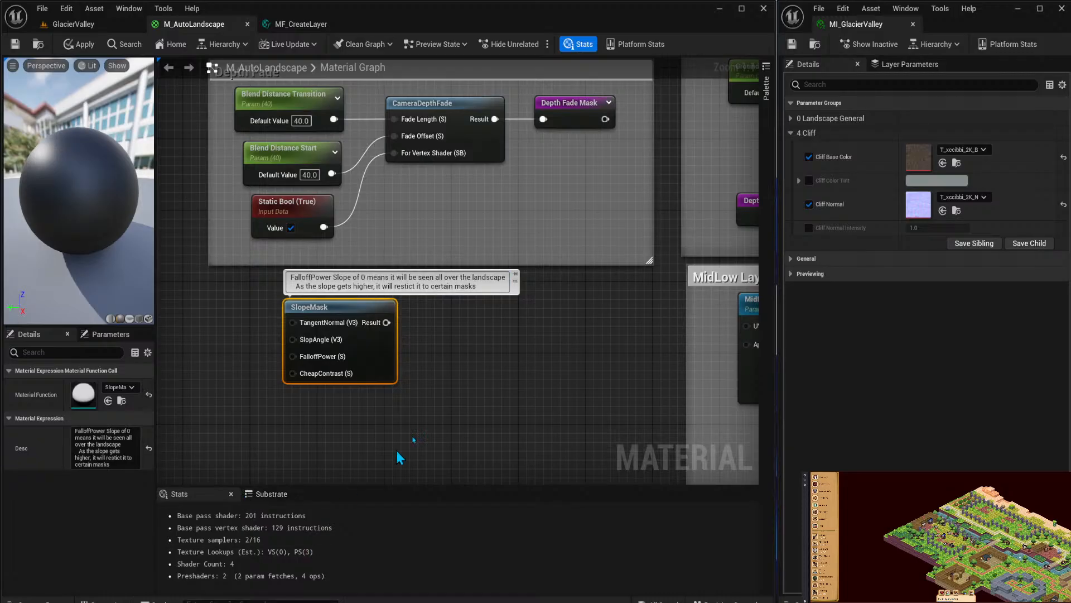
click(516, 286)
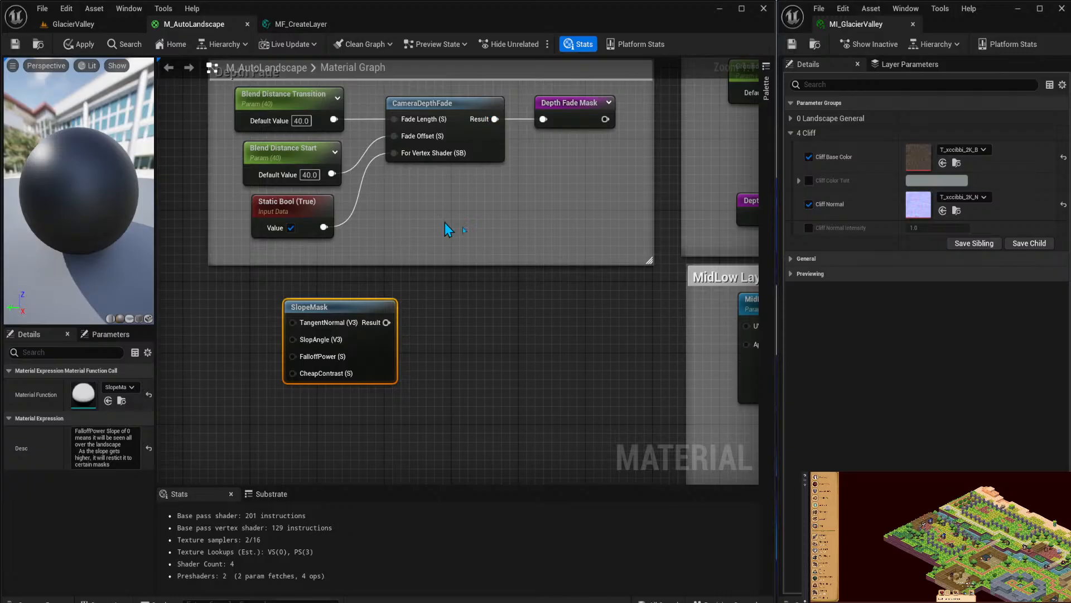
Examine the Ground Base Color parameter's group and sort priority in the Ground Layer, and return to the SlopeMask node.
right_drag(578, 317, 365, 322)
right_drag(527, 270, 409, 302)
right_drag(510, 117, 477, 318)
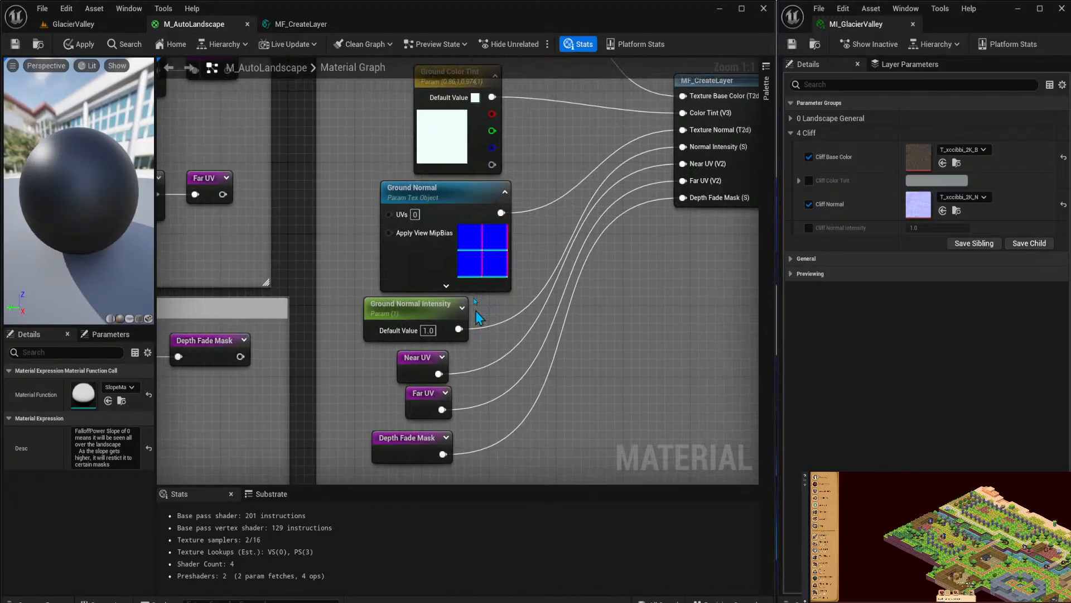
right_drag(471, 165, 464, 280)
click(455, 178)
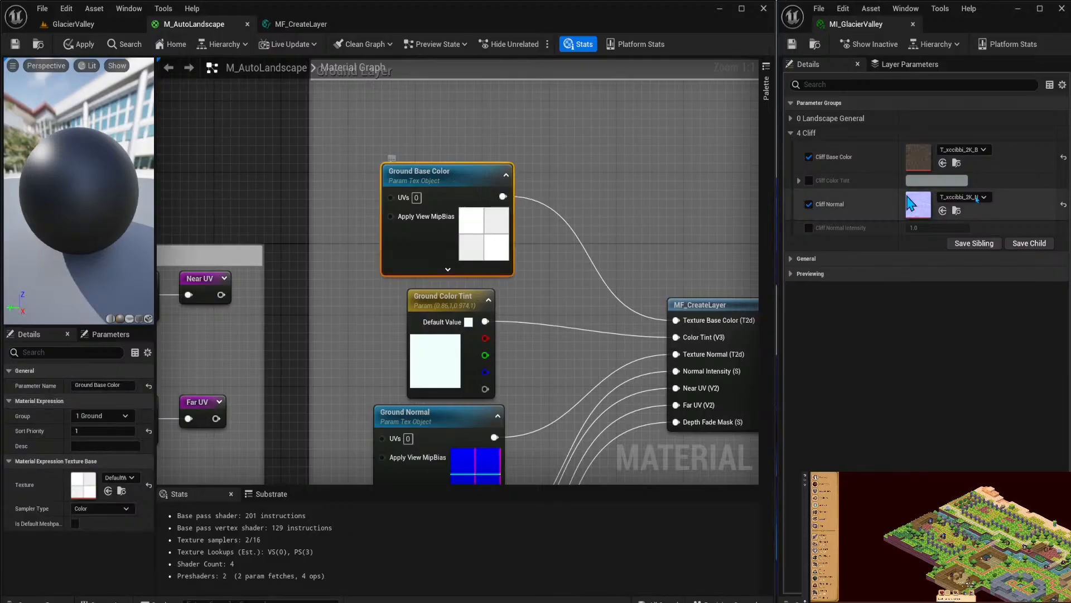
right_drag(269, 323, 515, 196)
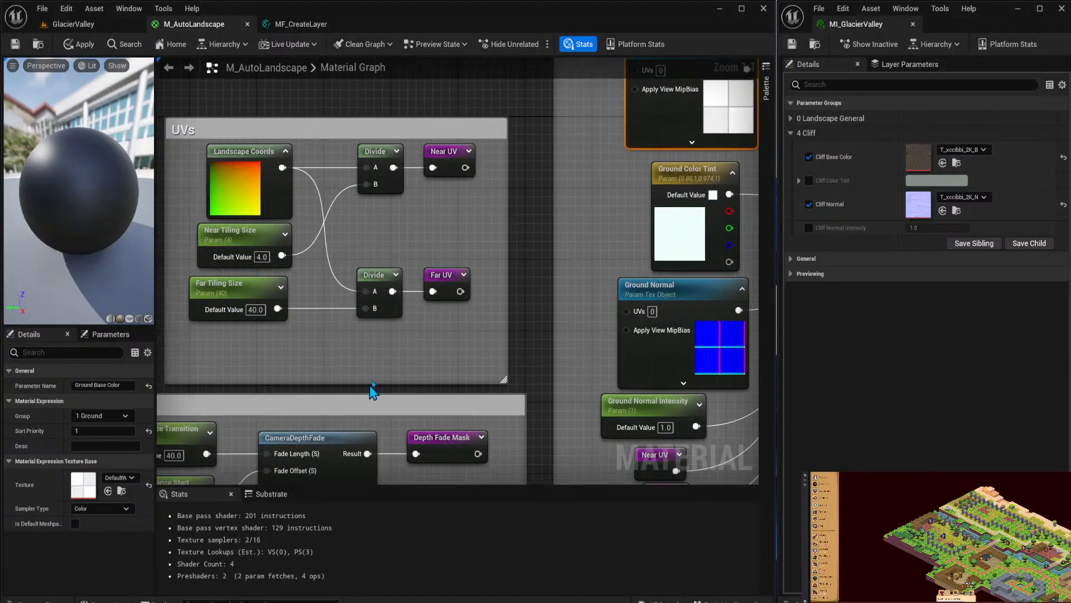
right_drag(201, 441, 477, 98)
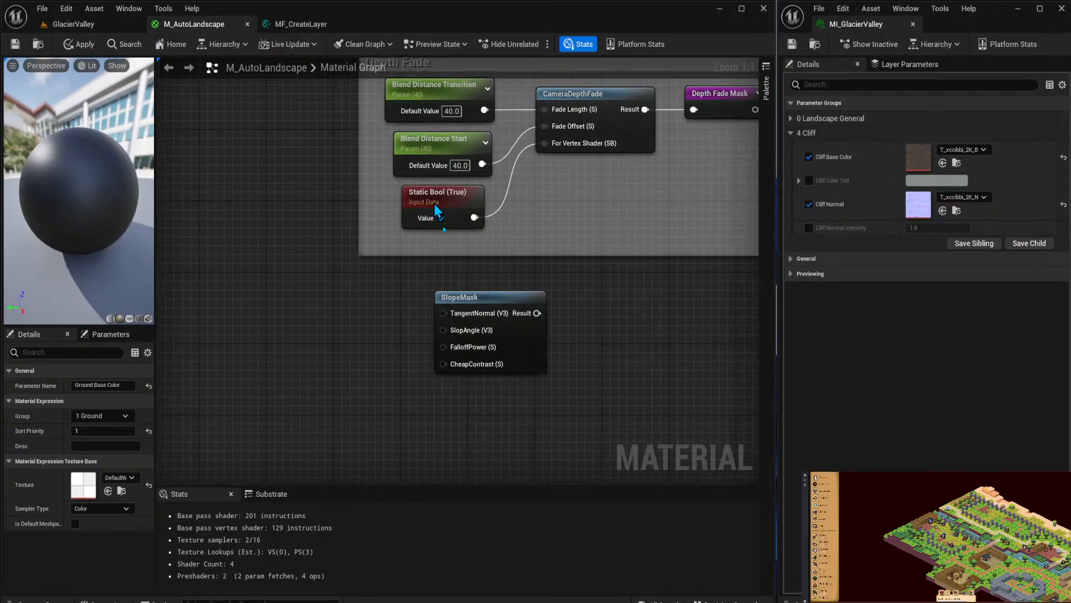
Copy the Blend Distance Transition parameter from the Depth Fade group into the empty space beside the SlopeMask node.
right_click(265, 323)
click(424, 90)
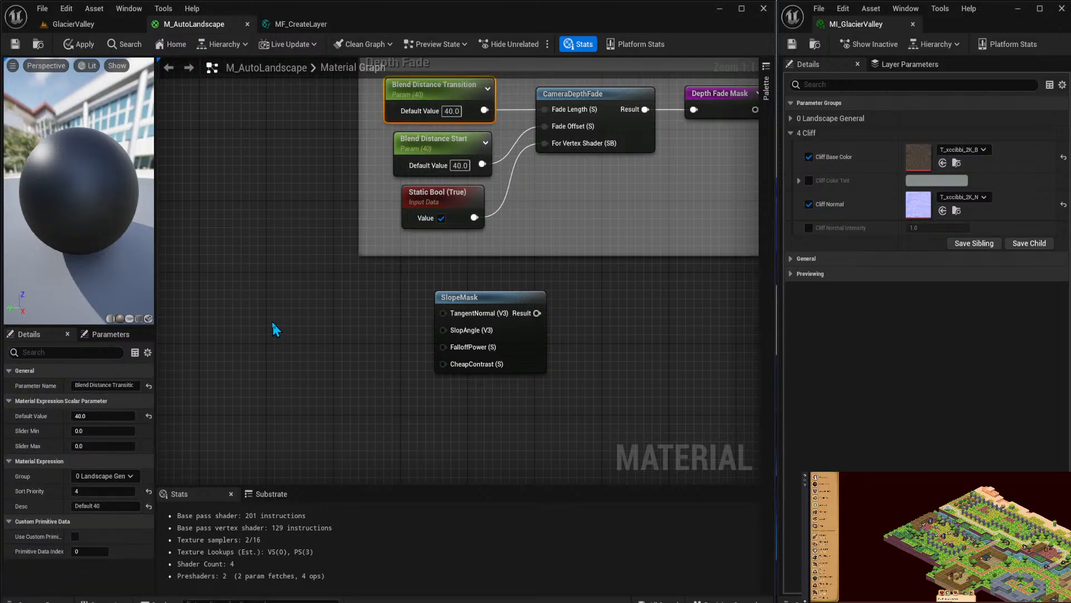
key(ctrl+v)
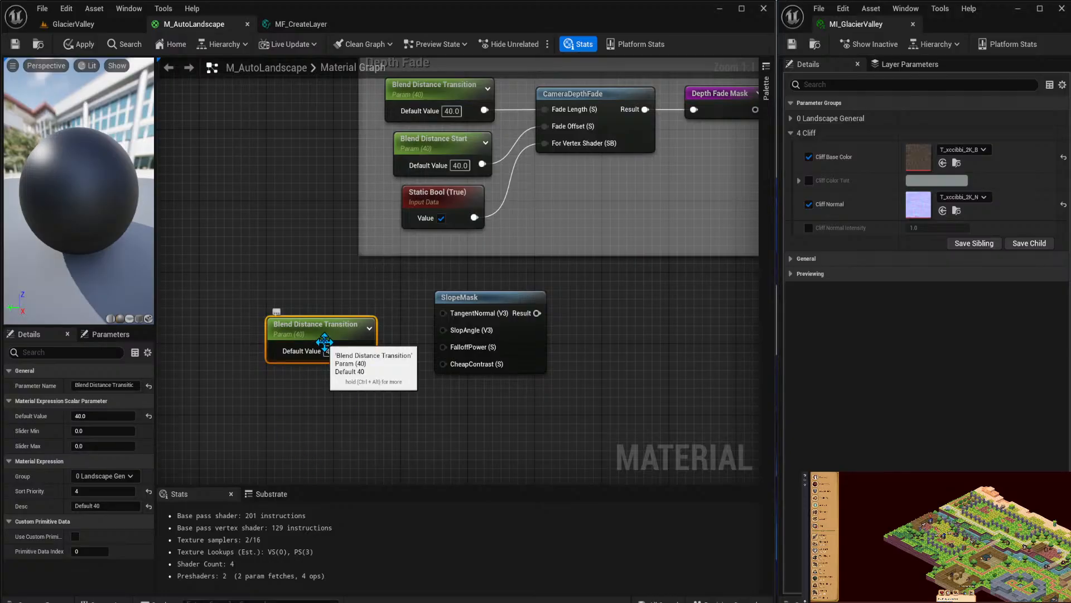
Rename the copied parameter "Ground Slope Mask" and move it level with the SlopeMask node.
click(304, 324)
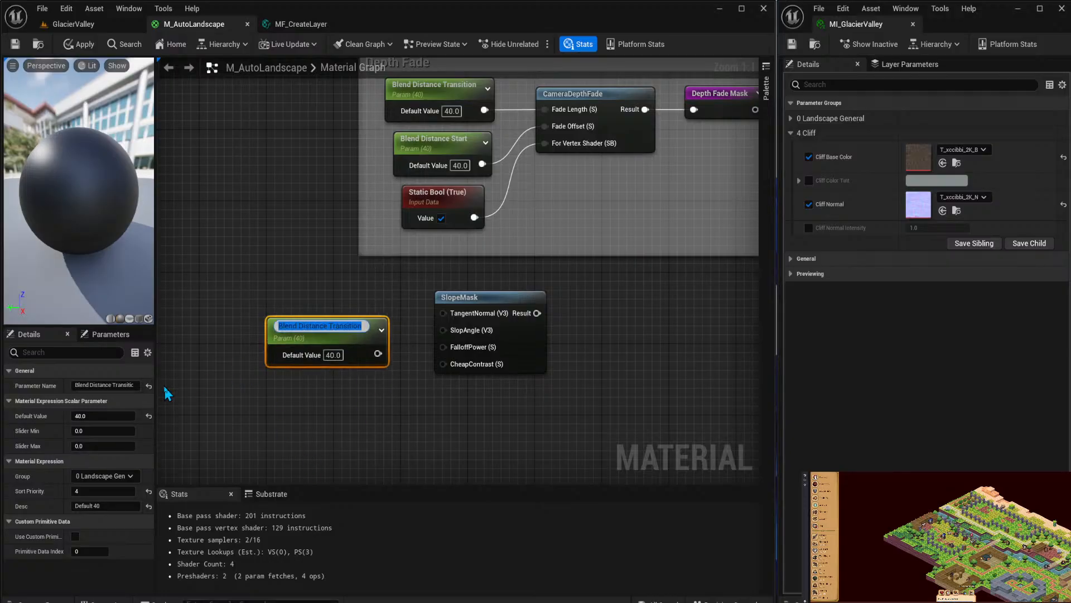
text(Ground)
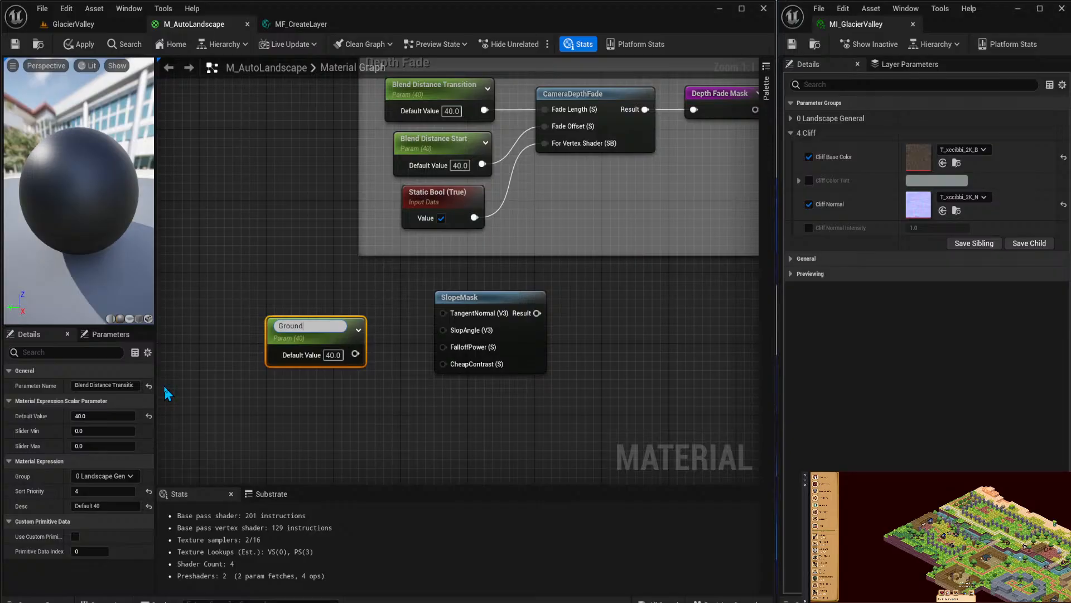
text( Slope Mask)
key(Return)
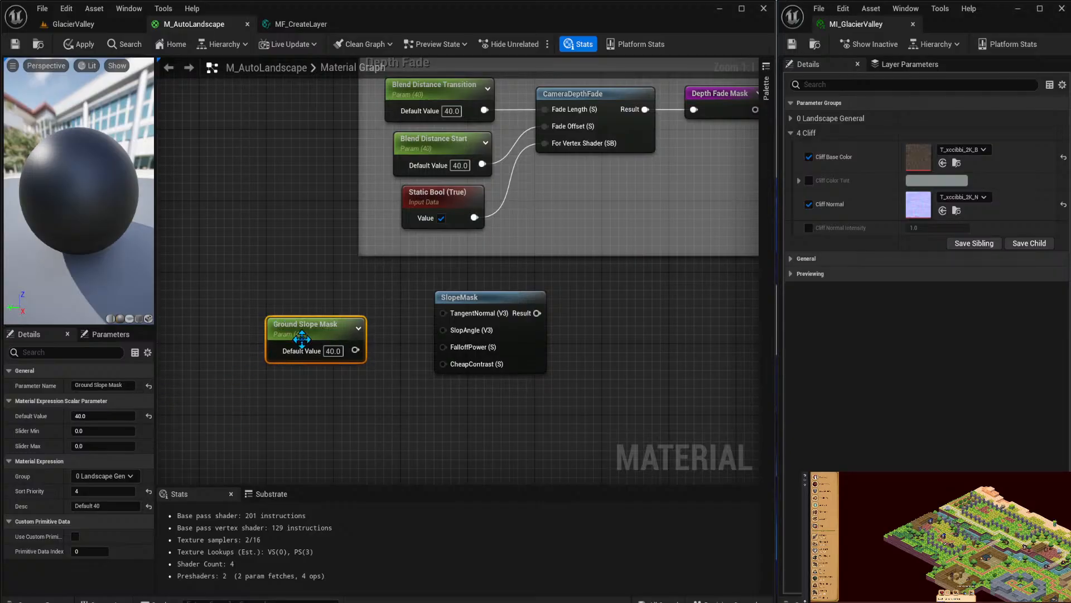
drag(328, 325, 304, 298)
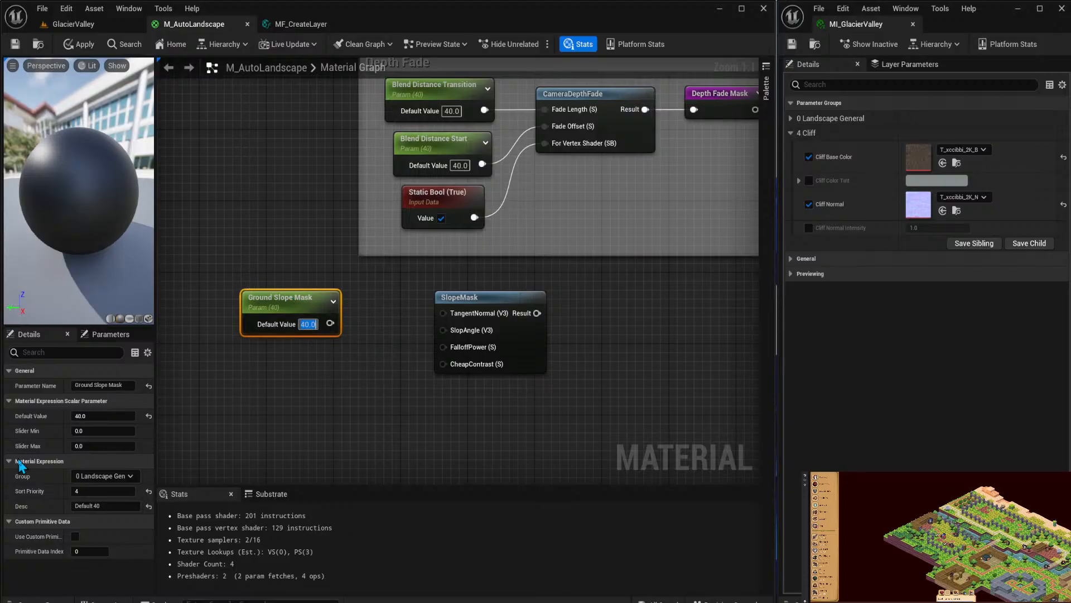
Set the Ground Slope Mask parameter's default value to 30 and connect it to the SlopeMask node's FalloffPower input.
text(30)
key(Return)
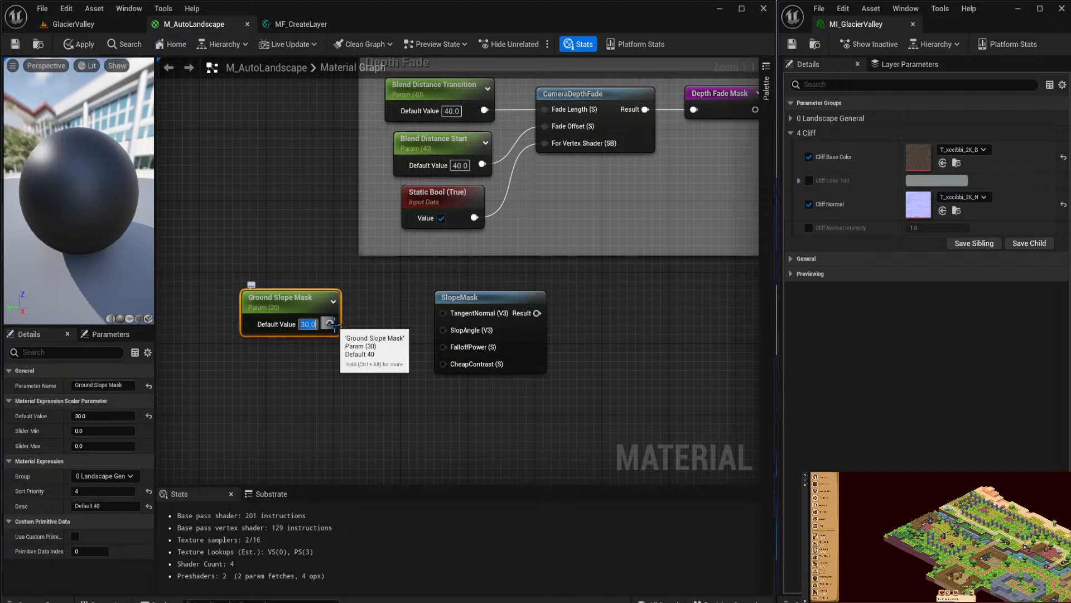
drag(330, 325, 447, 351)
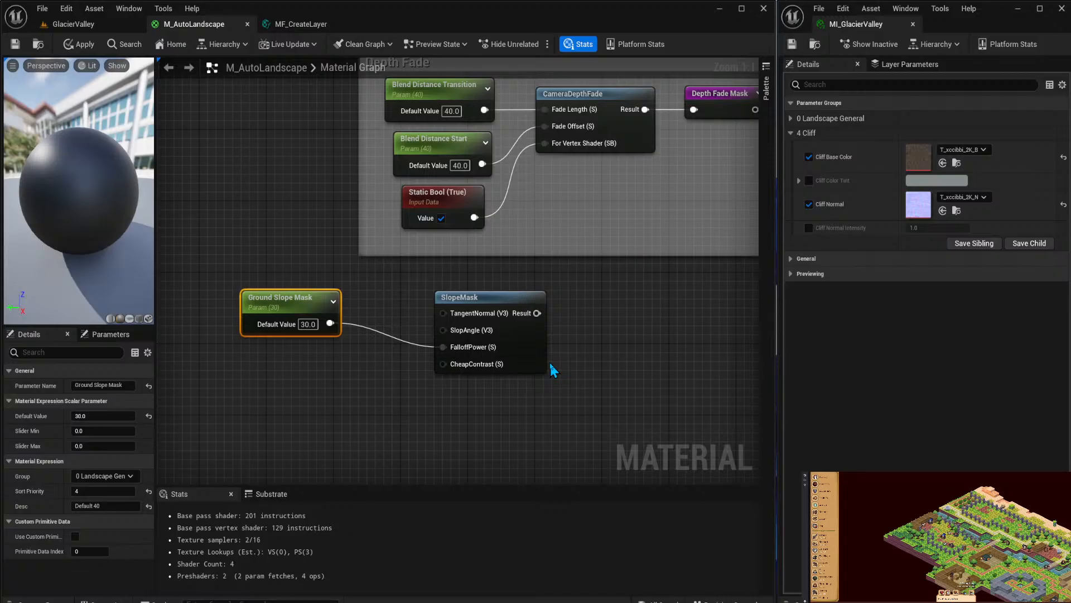
Apply the changes to M_AutoLandscape and expand the General section of the MI_GlacierValley instance.
right_drag(633, 342, 532, 304)
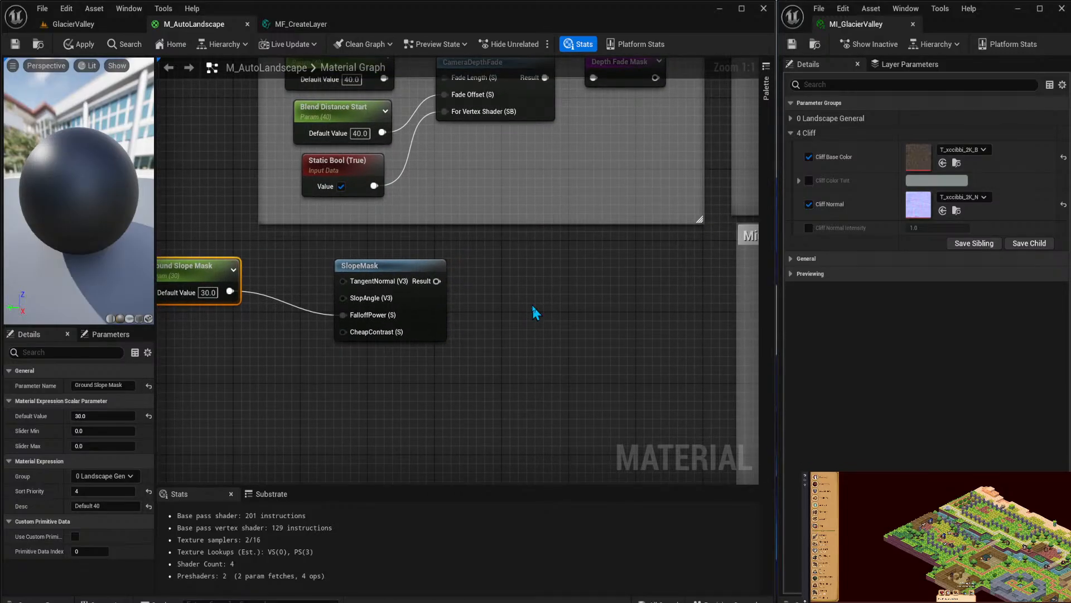
click(75, 43)
scroll(478, 246, down, 4)
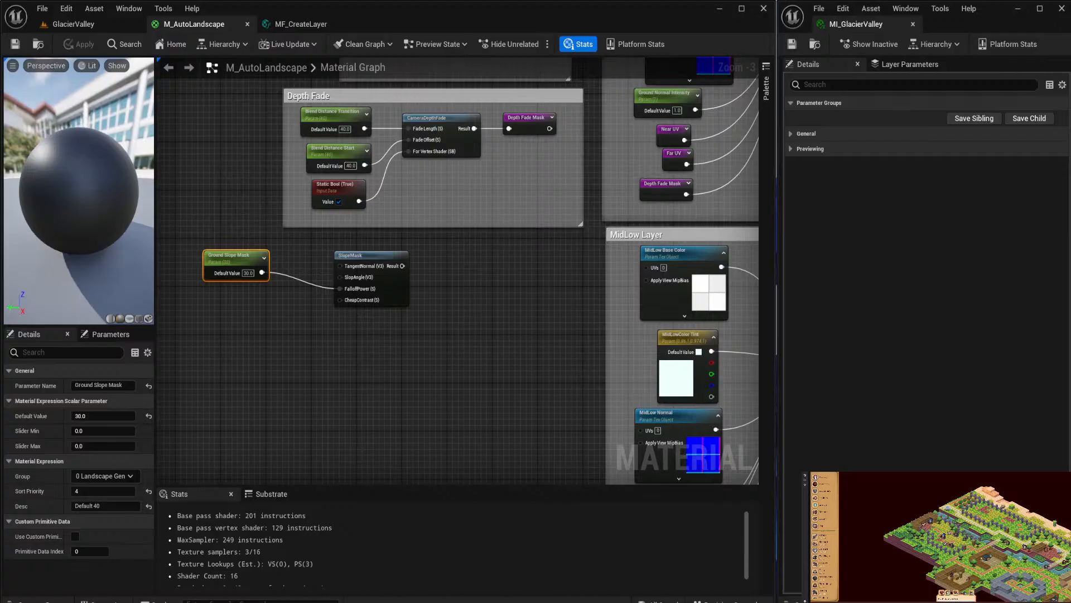
click(805, 134)
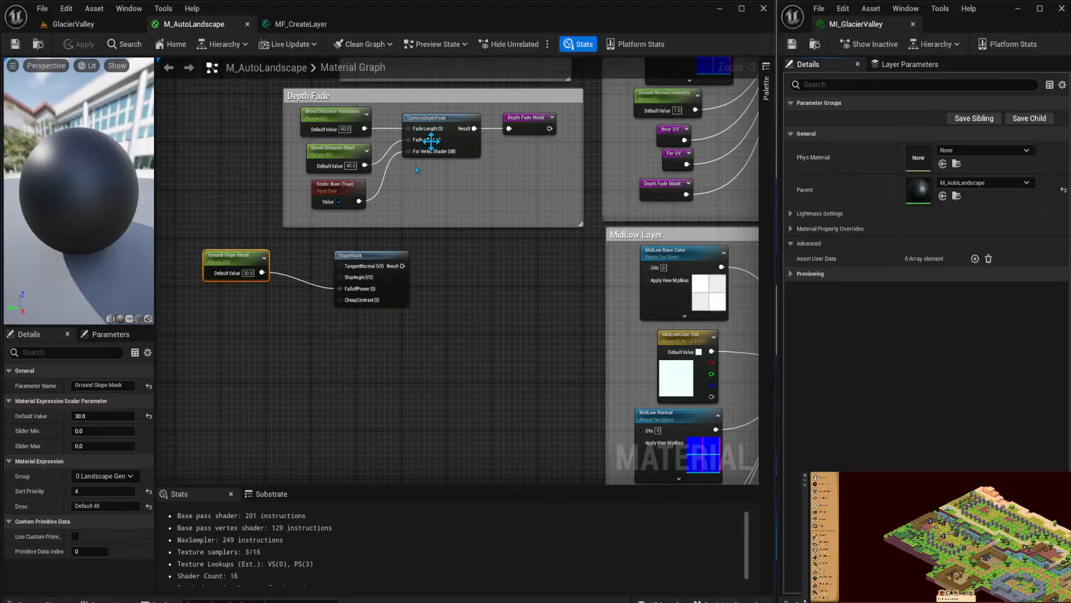
Add a MakeMaterialAttributes node with its BaseColor fed by the SlopeMask Result, and align it level with SlopeMask.
drag(402, 265, 457, 269)
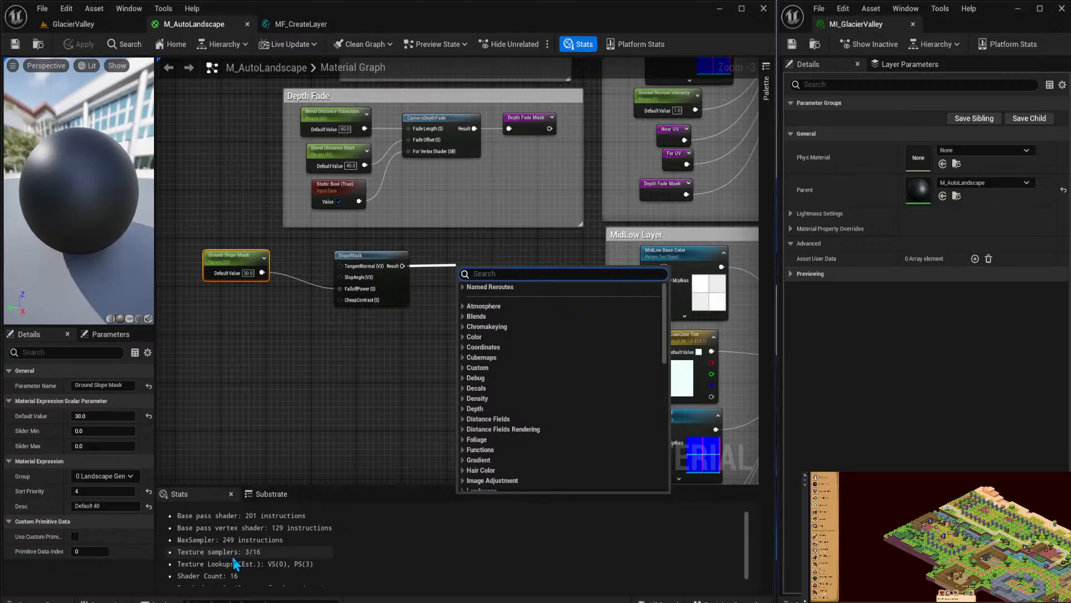
text(make)
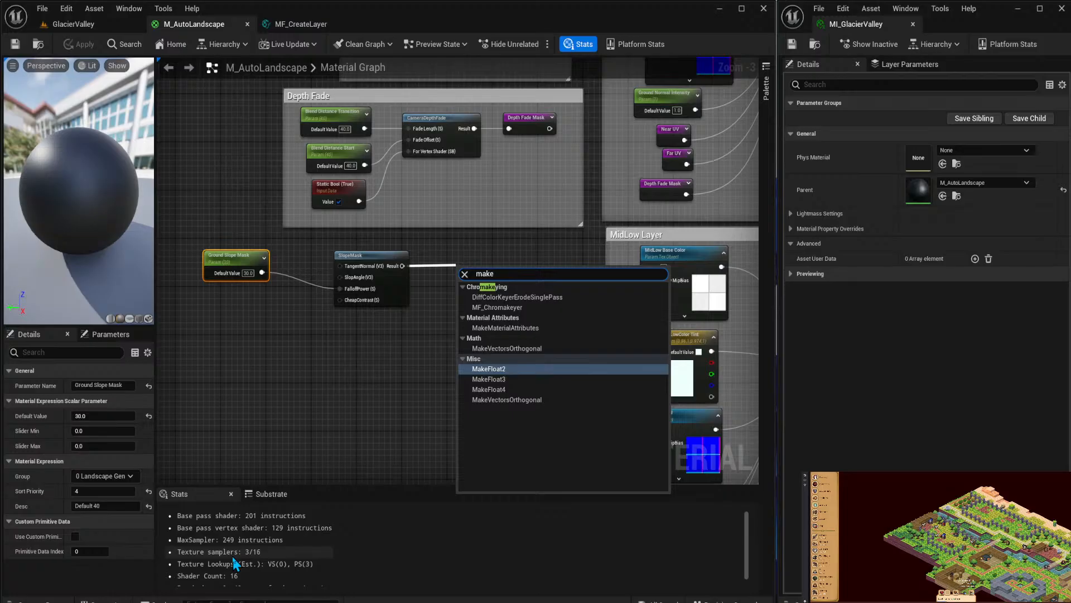
text(materialat)
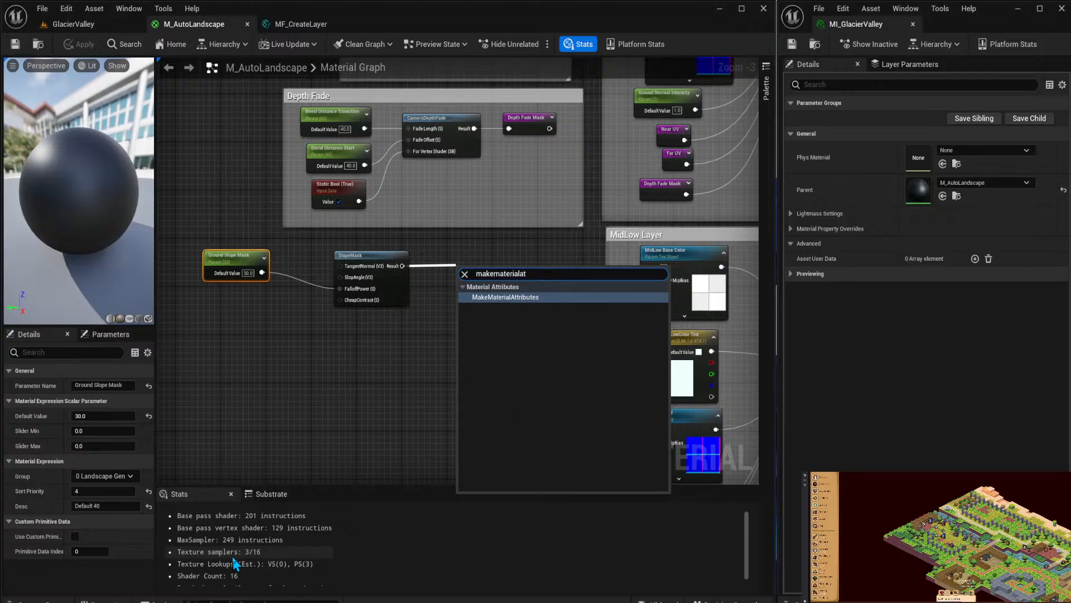
key(Return)
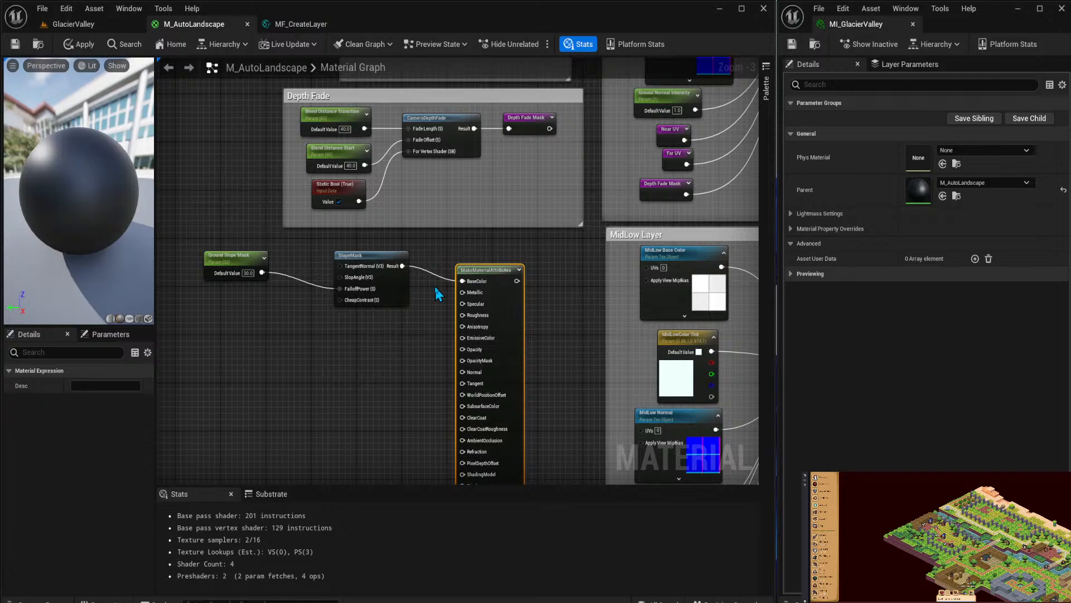
drag(486, 278, 489, 263)
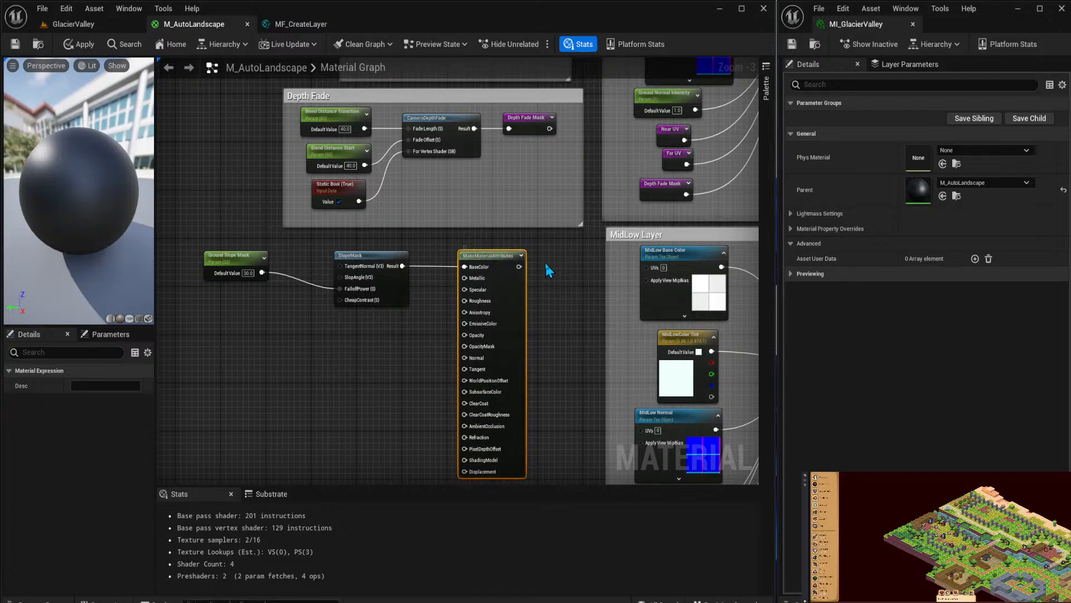
Connect the MakeMaterialAttributes output to Material Attributes in the Final Output group and save the material.
scroll(299, 277, down, 3)
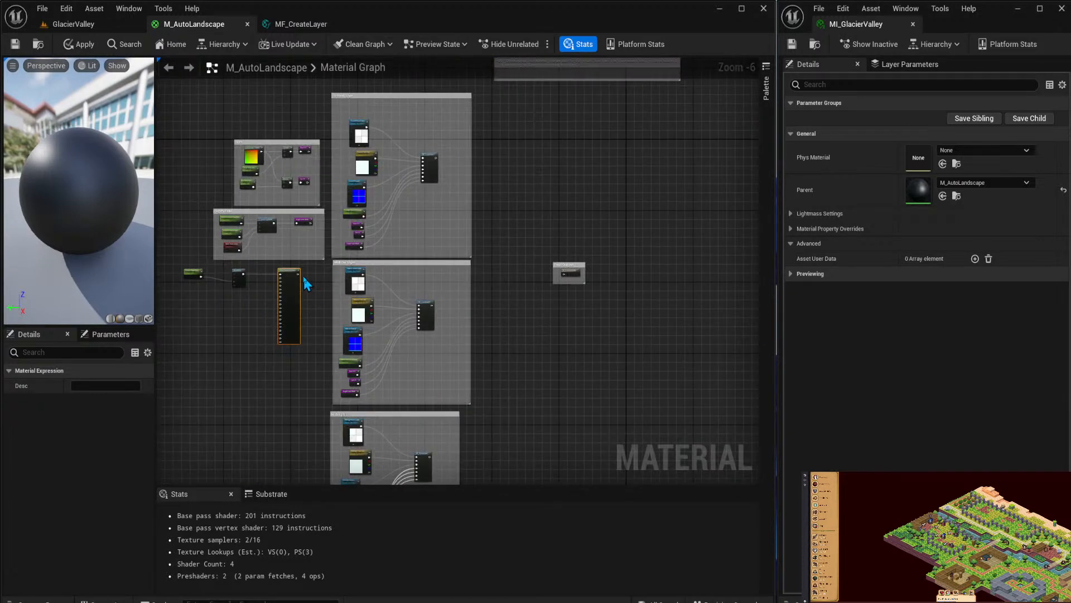
drag(295, 281, 566, 274)
scroll(299, 275, up, 4)
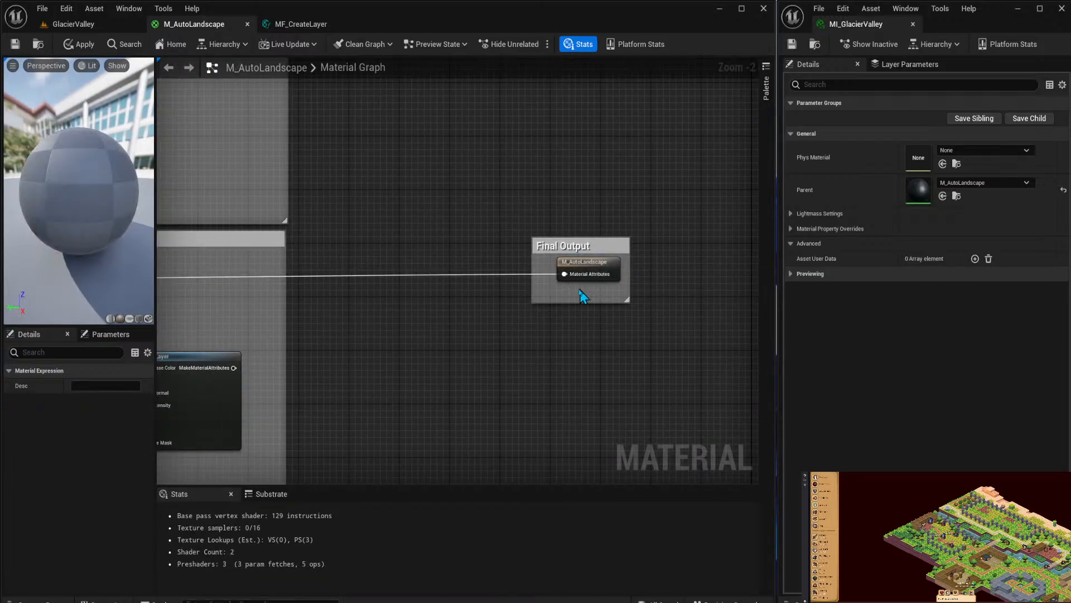
click(22, 48)
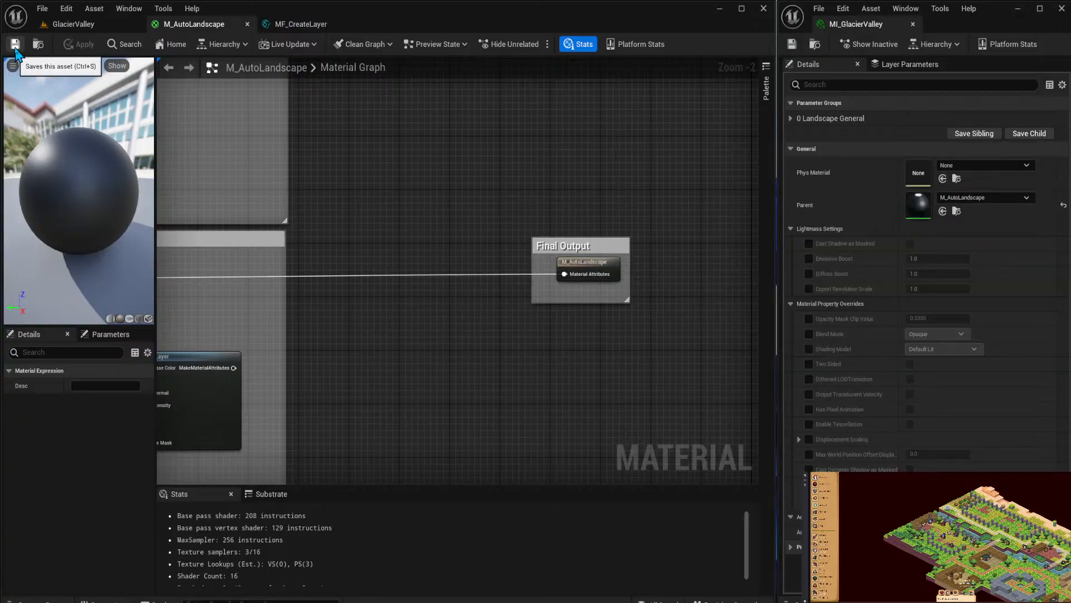
Switch to the GlacierValley level, rebuild the landscape's physical materials, and inspect the slope masking on the terrain.
click(104, 25)
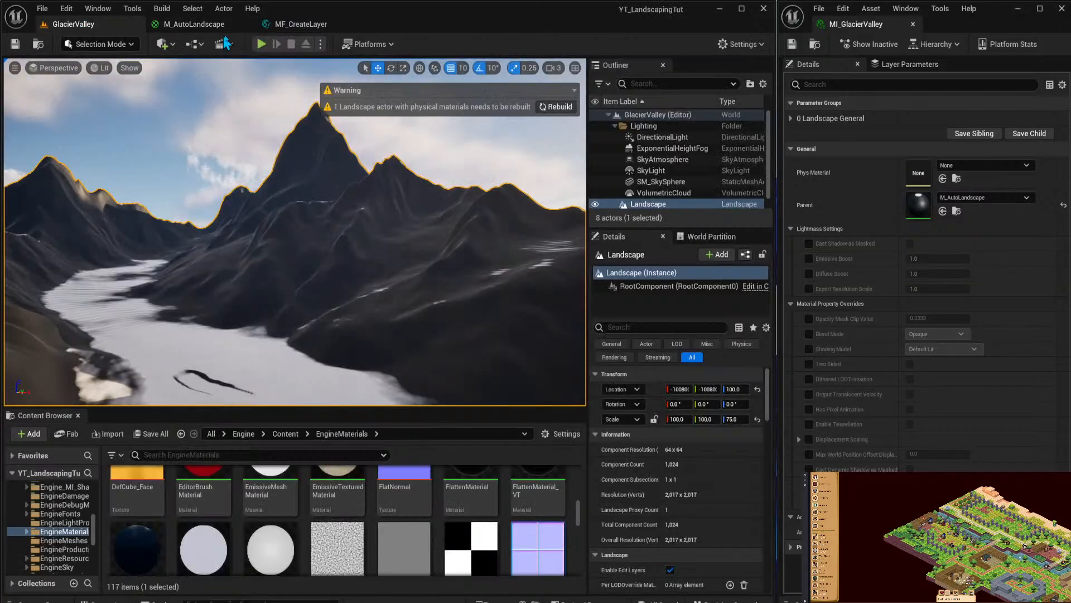
mouse_move(295, 231)
right_down()
mouse_move(346, 251)
mouse_move(301, 212)
mouse_move(245, 215)
mouse_move(168, 195)
mouse_move(390, 251)
mouse_move(413, 335)
mouse_move(401, 352)
mouse_move(312, 263)
mouse_move(380, 237)
mouse_move(447, 240)
mouse_move(458, 329)
mouse_move(413, 279)
mouse_move(305, 225)
right_up()
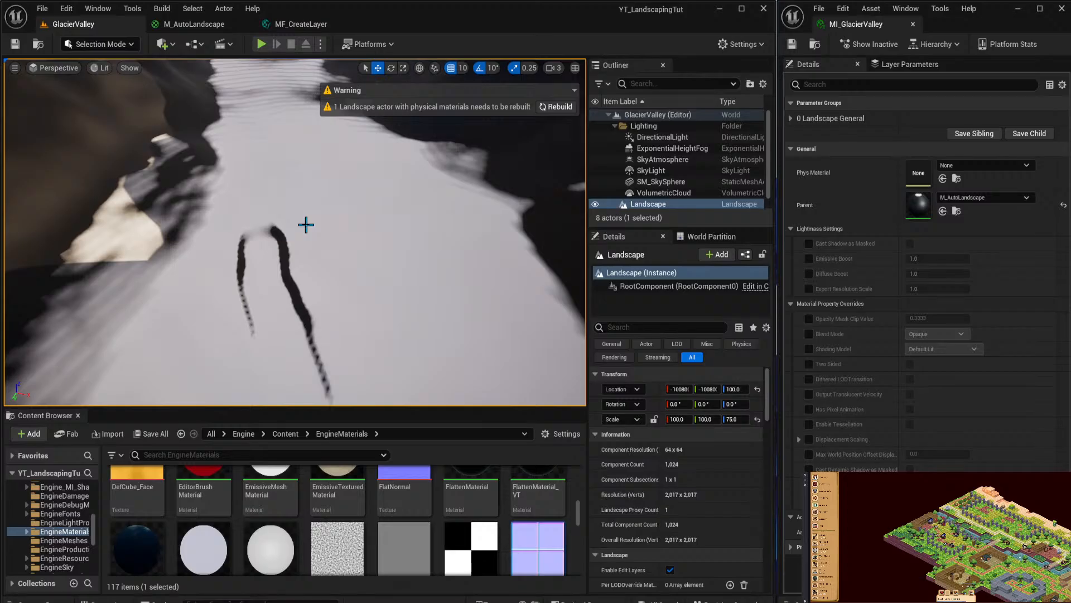
click(552, 107)
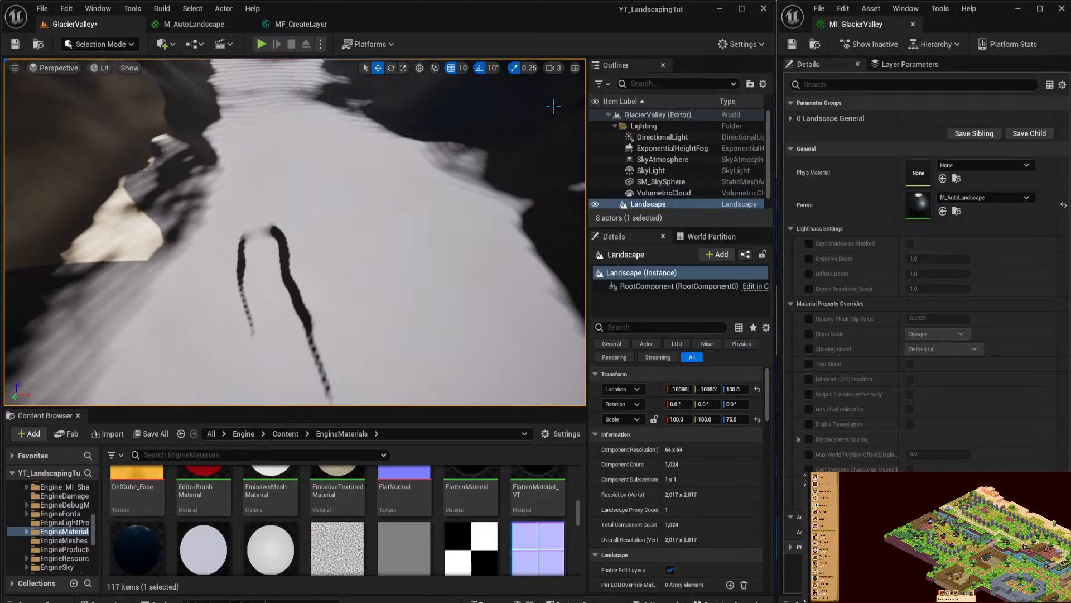
right_drag(464, 104, 345, 202)
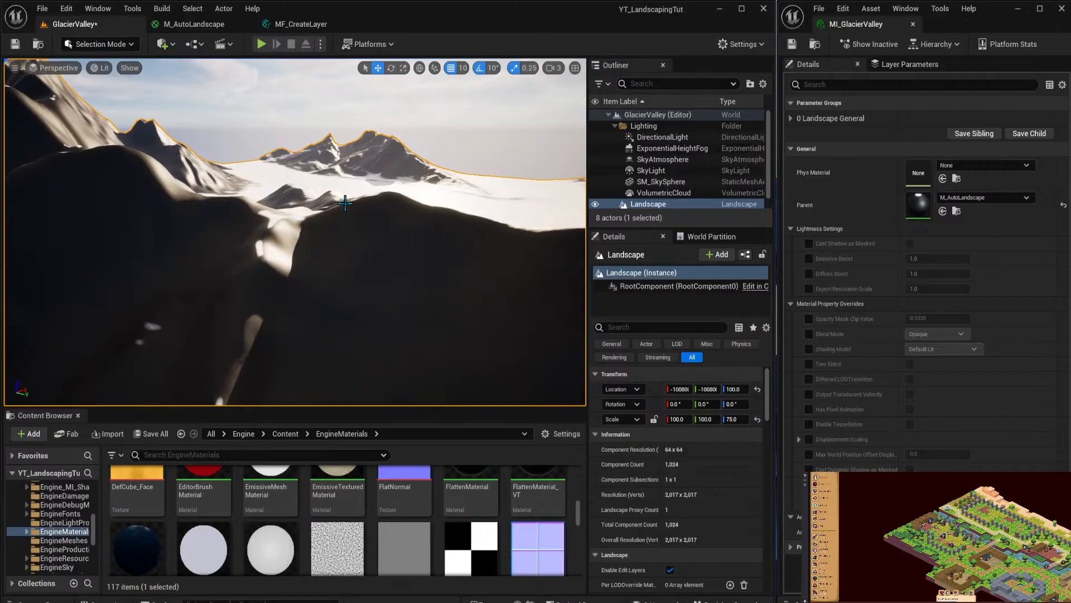
Enable the Ground Slope Mask override under 0 Landscape General in MI_GlacierValley and set it to 0.
click(791, 118)
click(809, 133)
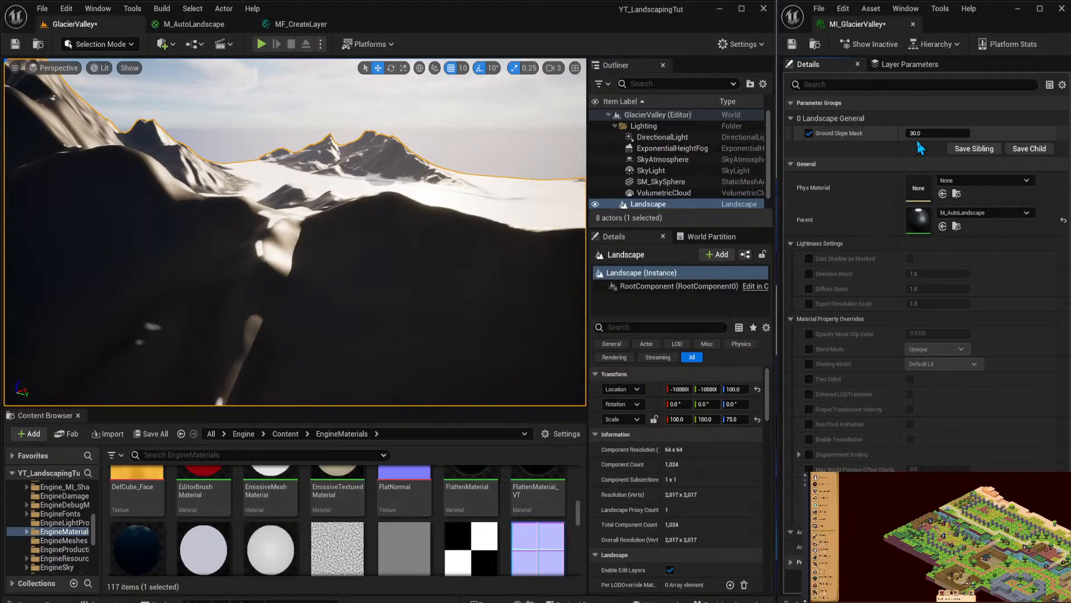
click(921, 133)
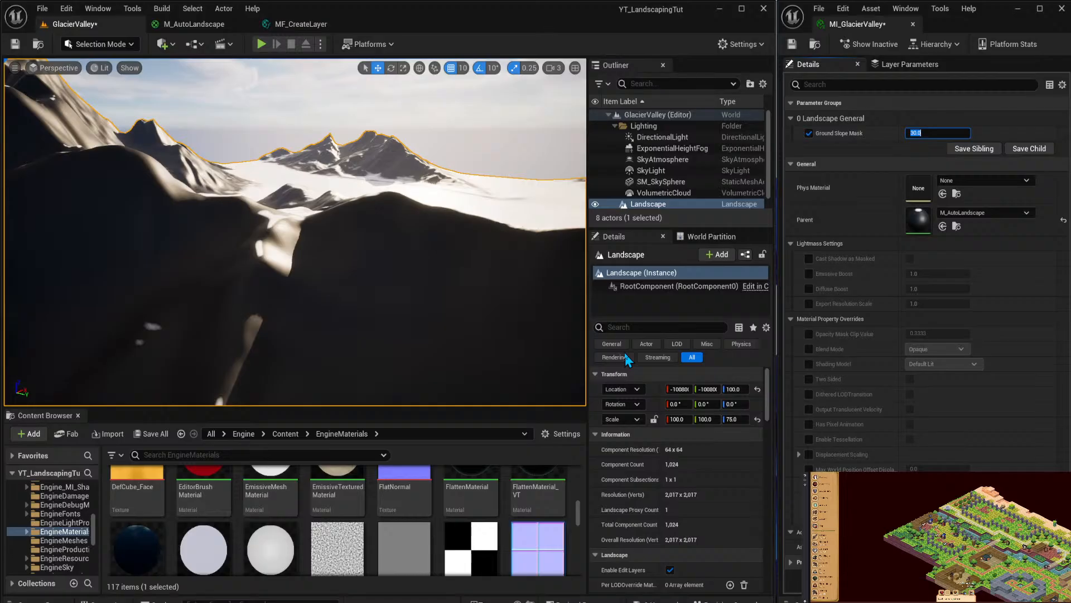
text(0)
key(Return)
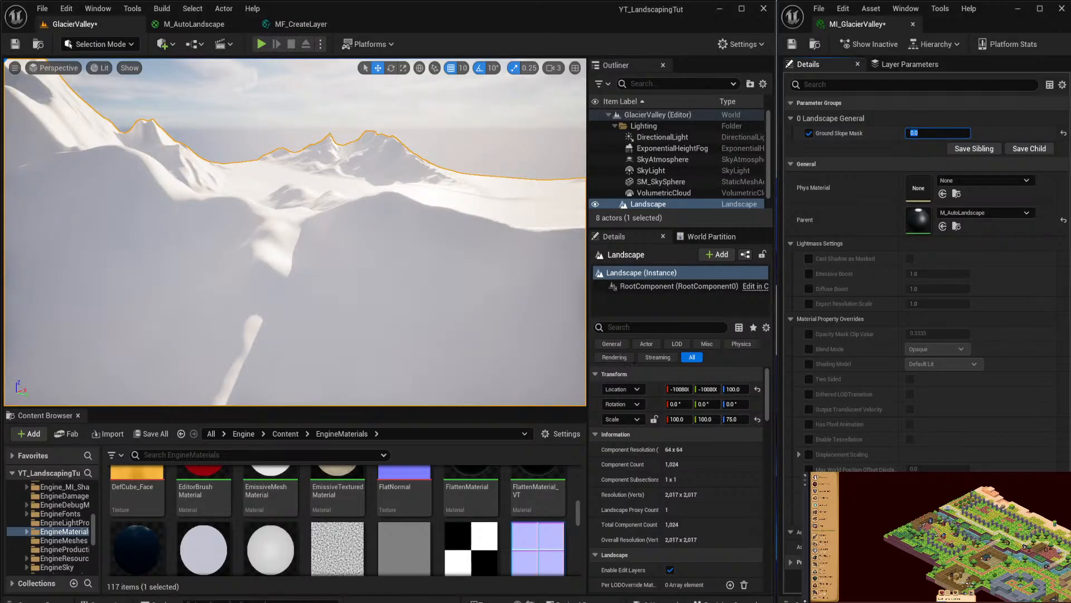
Try Ground Slope Mask values of 60 and 2 and inspect the effect on the mountain peak.
right_drag(119, 269, 17, 245)
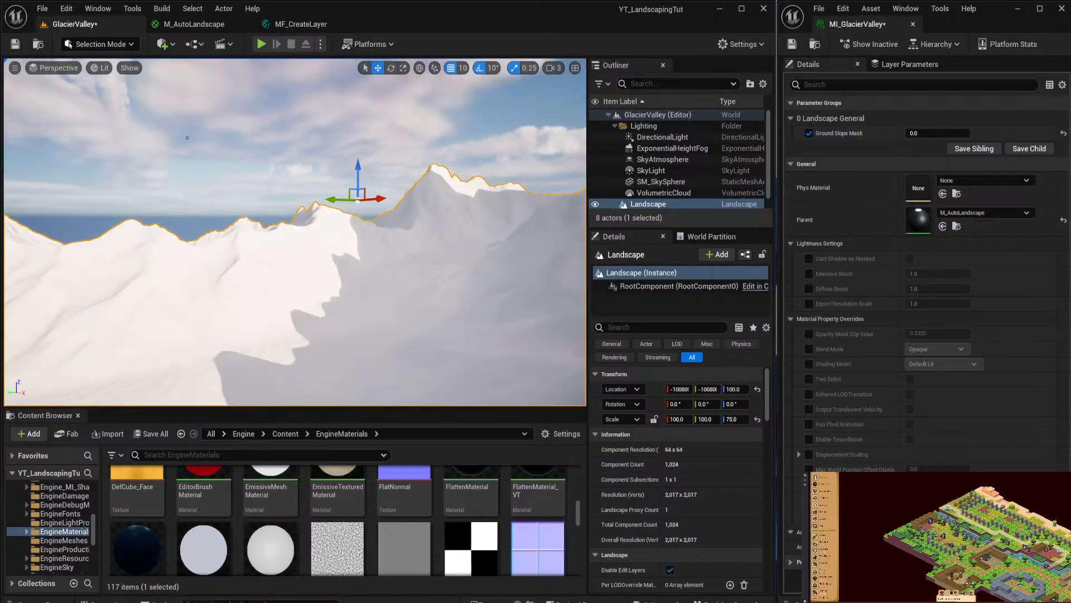
right_drag(294, 232, 131, 271)
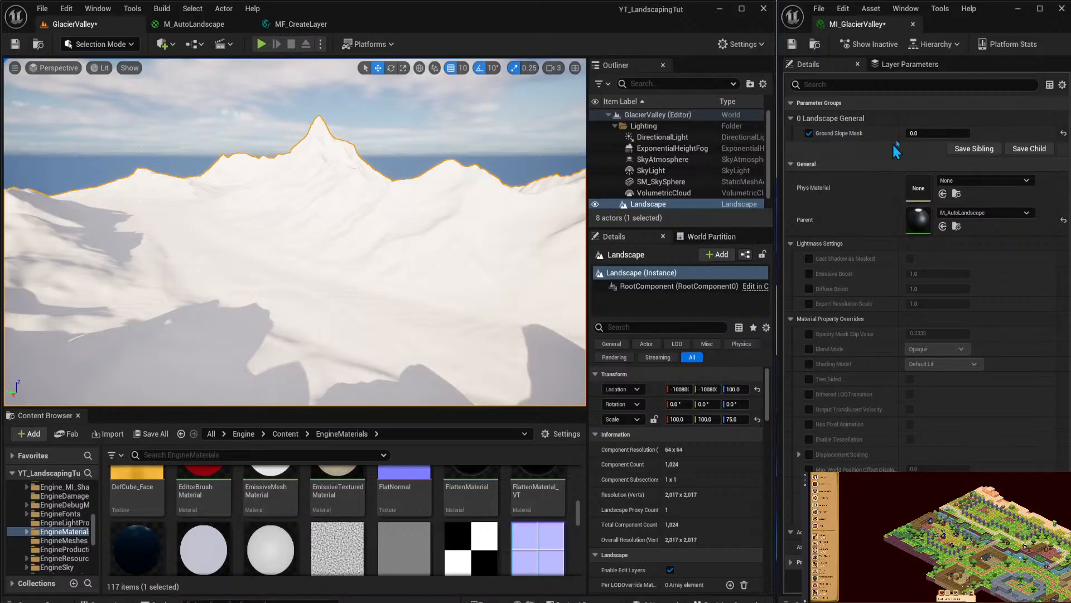
click(915, 133)
text(60)
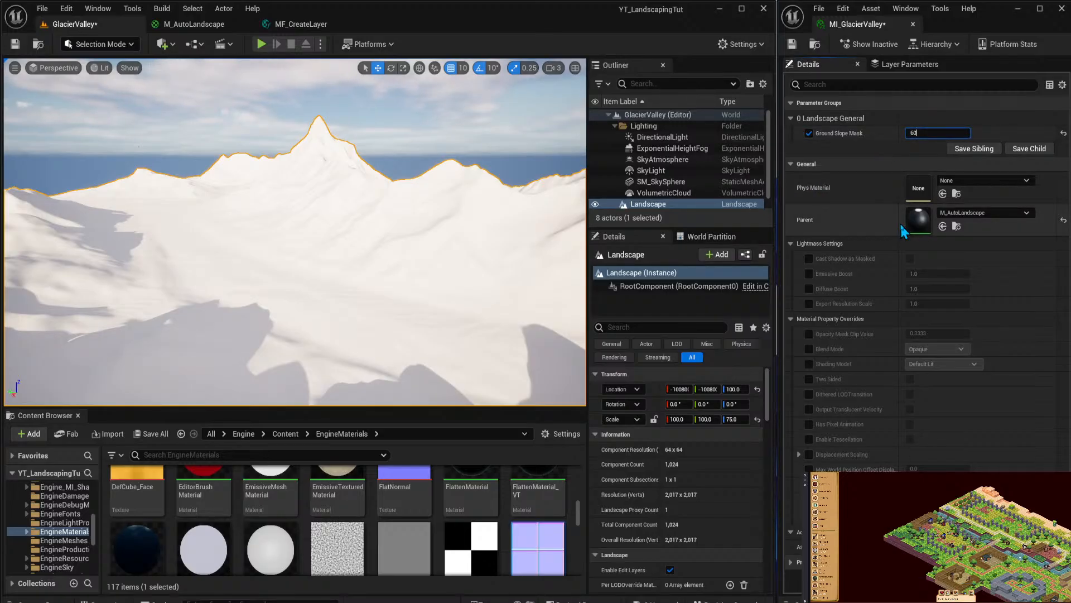
key(Return)
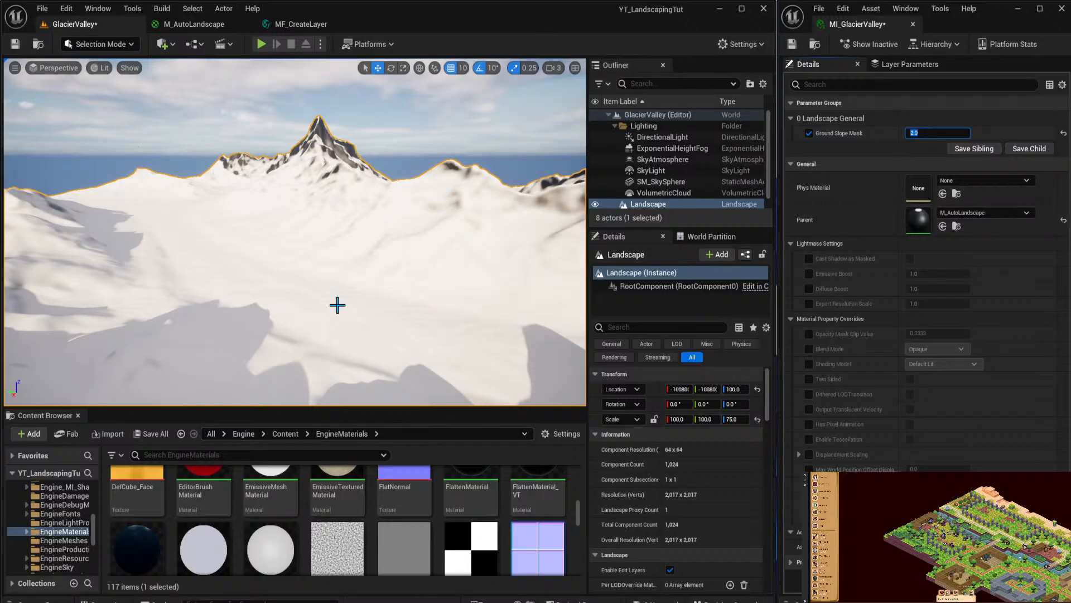
right_drag(337, 304, 337, 303)
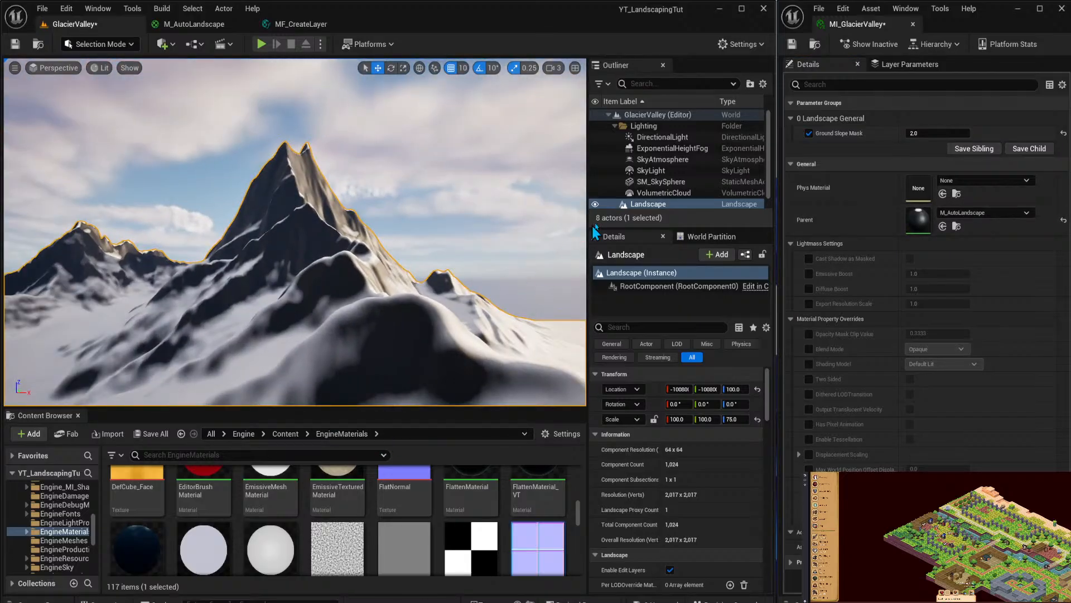
click(329, 178)
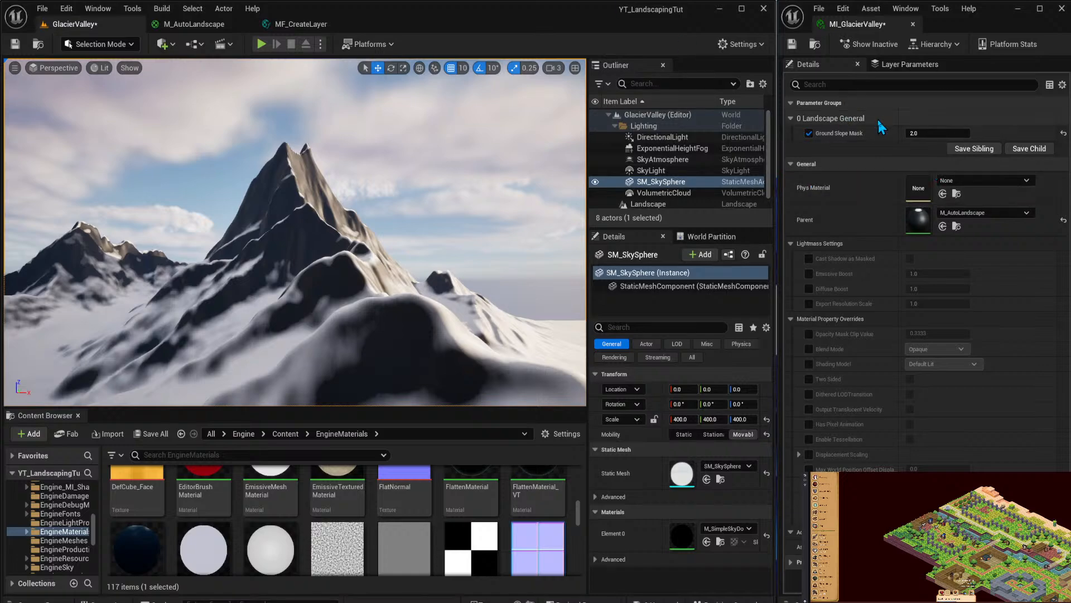
Compare Ground Slope Mask values of 0.5, 4 and 2 on the mountain.
click(915, 132)
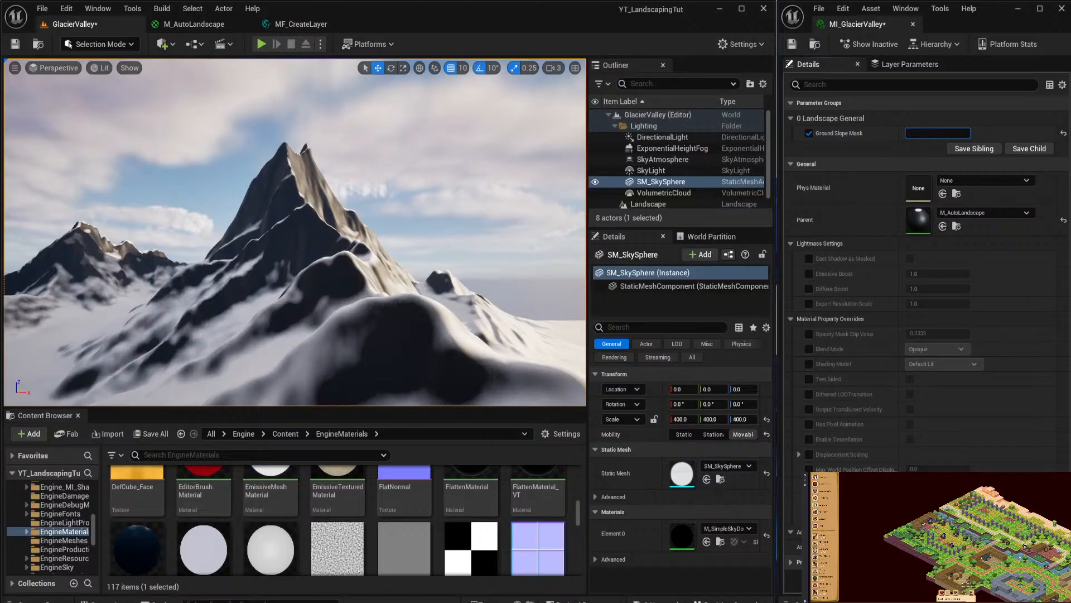
text(.5)
key(Return)
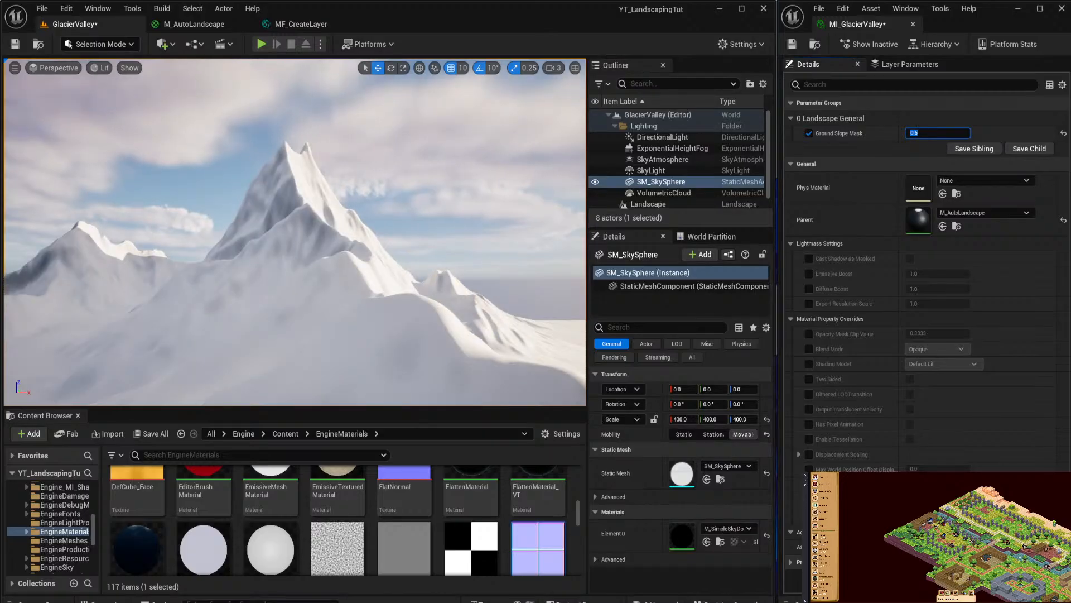
text(4)
key(Return)
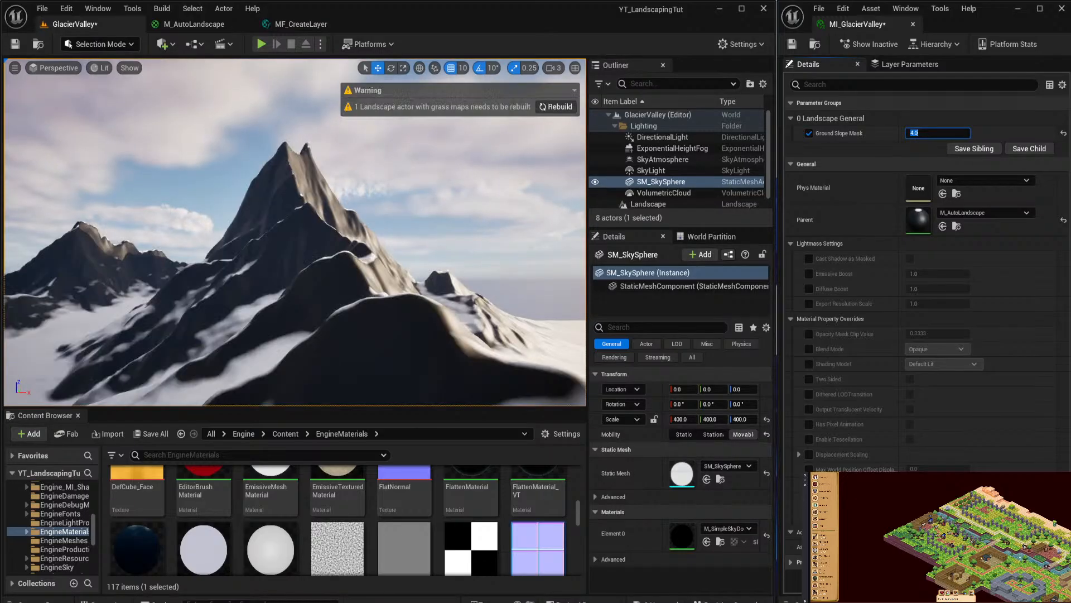
text(2)
key(Return)
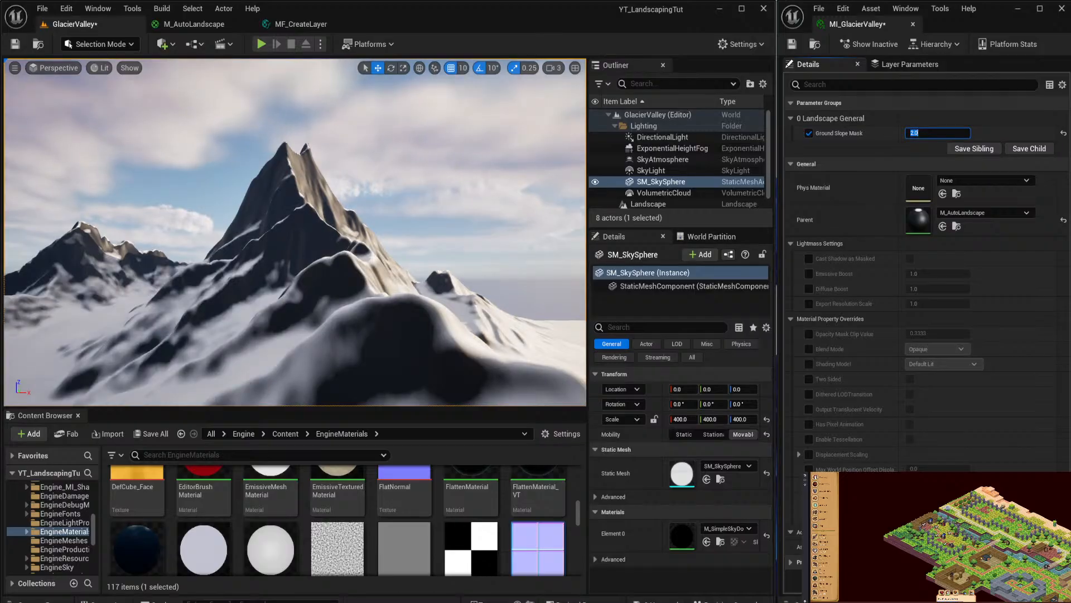
Compare Ground Slope Mask values of 60, 1 and 2 on the mountain.
text(60)
key(Return)
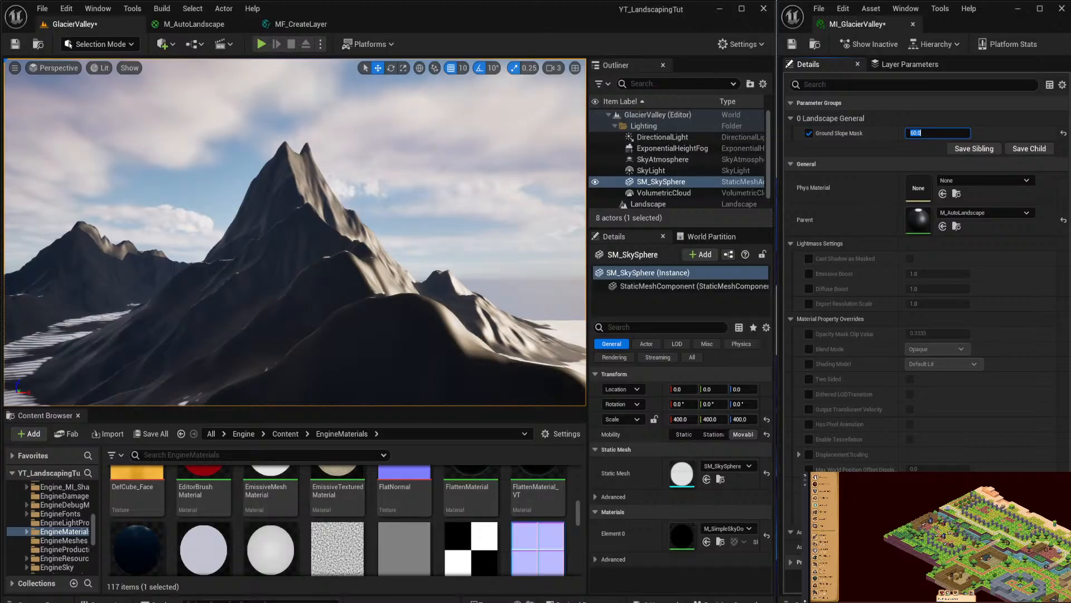
text(1)
key(Return)
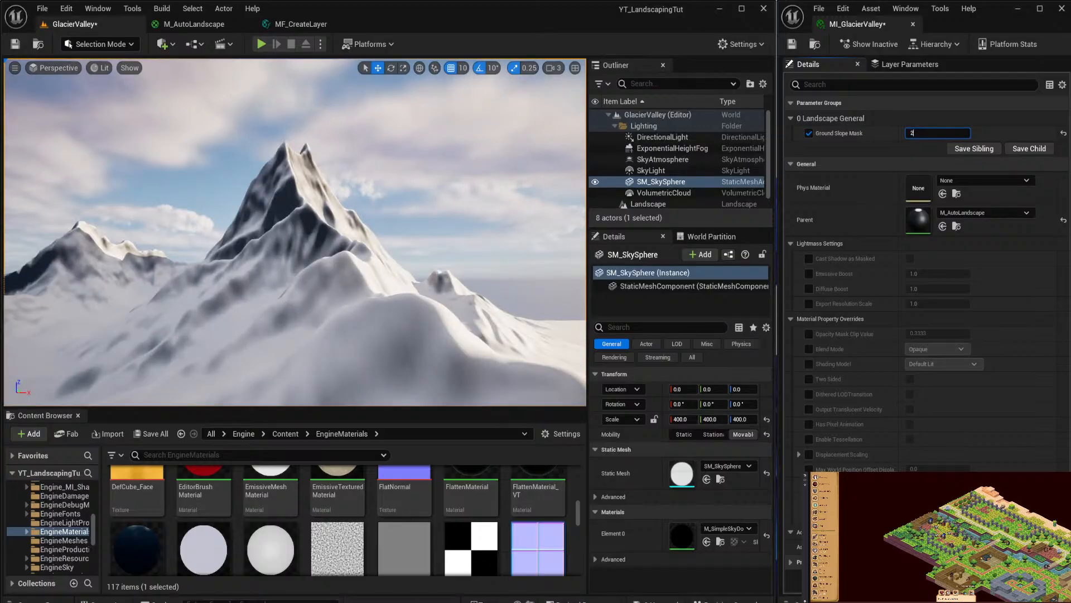
text(2)
key(Return)
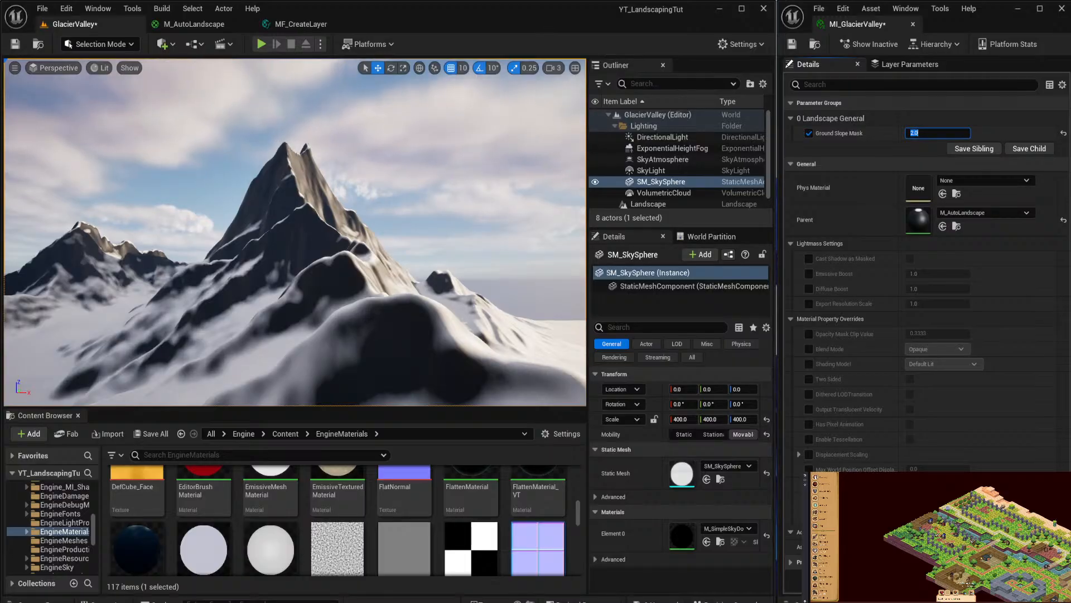
Set the Ground Slope Mask override in MI_GlacierValley to 30.
text(3)
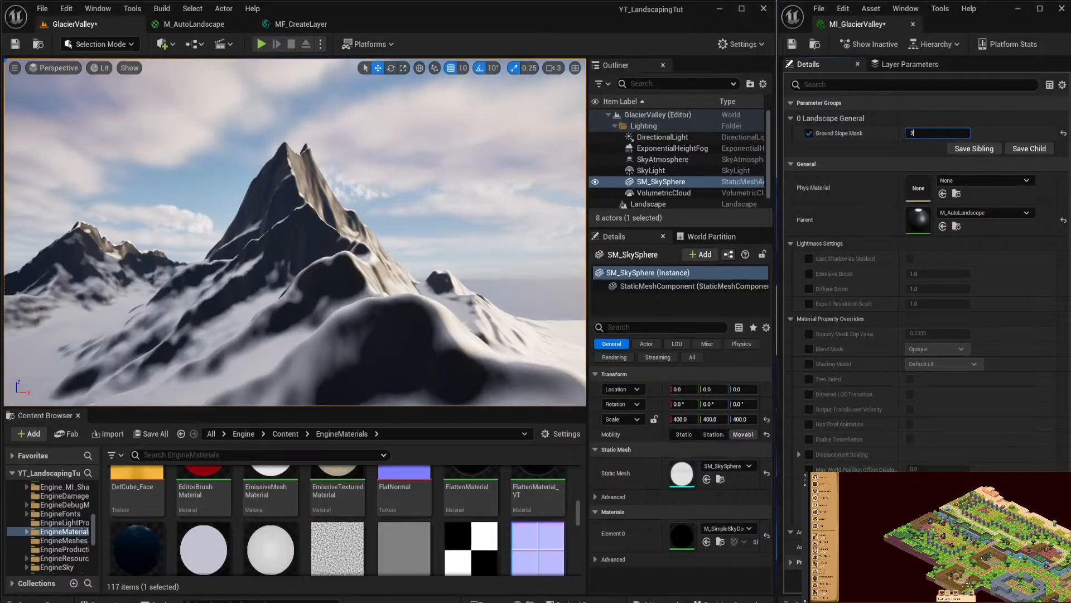
text(0)
key(Return)
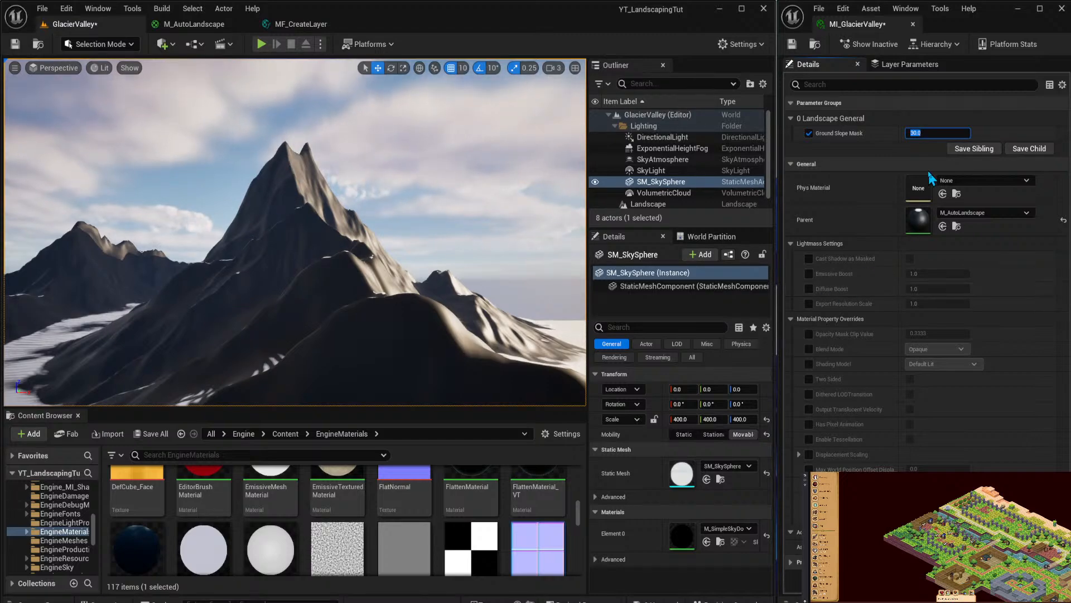
Compare Ground Slope Mask values of 90, 20, 1 and 2 on the mountain.
text(90)
key(Return)
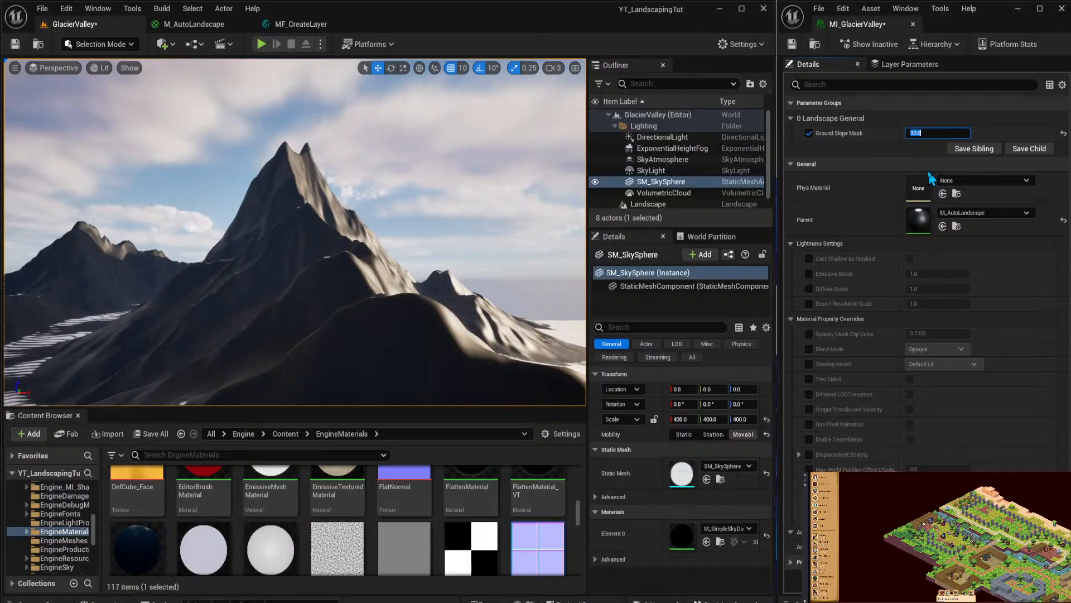
text(20)
key(Return)
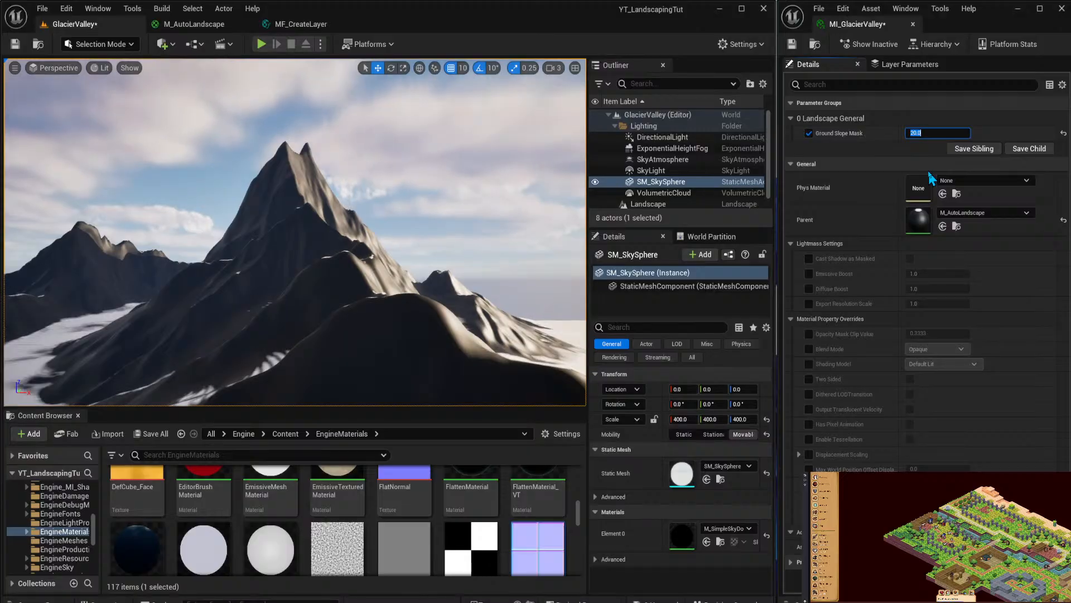
text(1)
key(Return)
text(2)
key(Return)
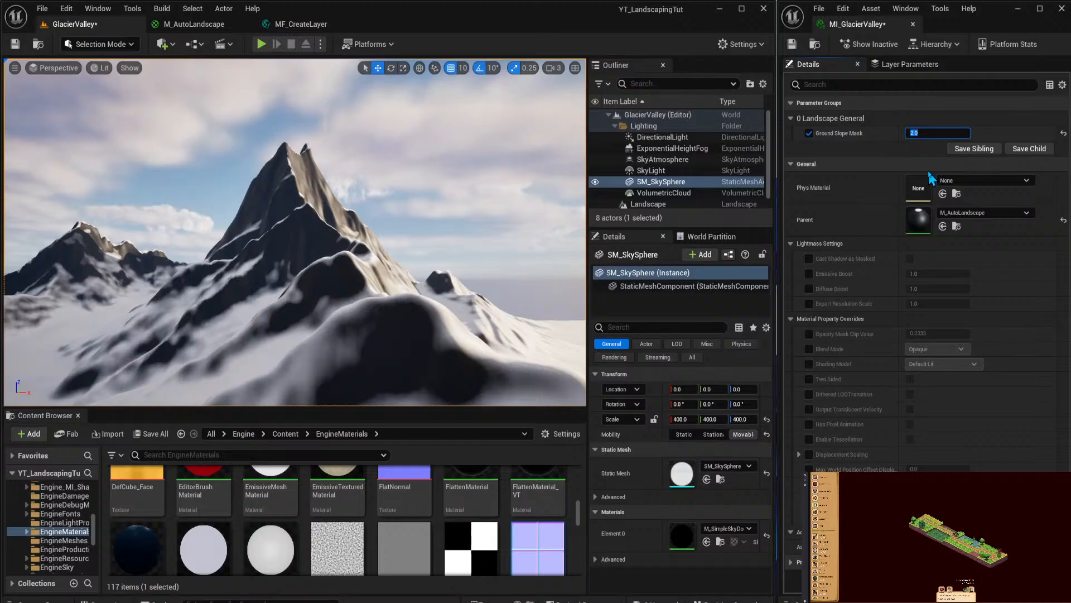
Try a Ground Slope Mask value of 1.5 and inspect the mountain's slopes up close.
text(1)
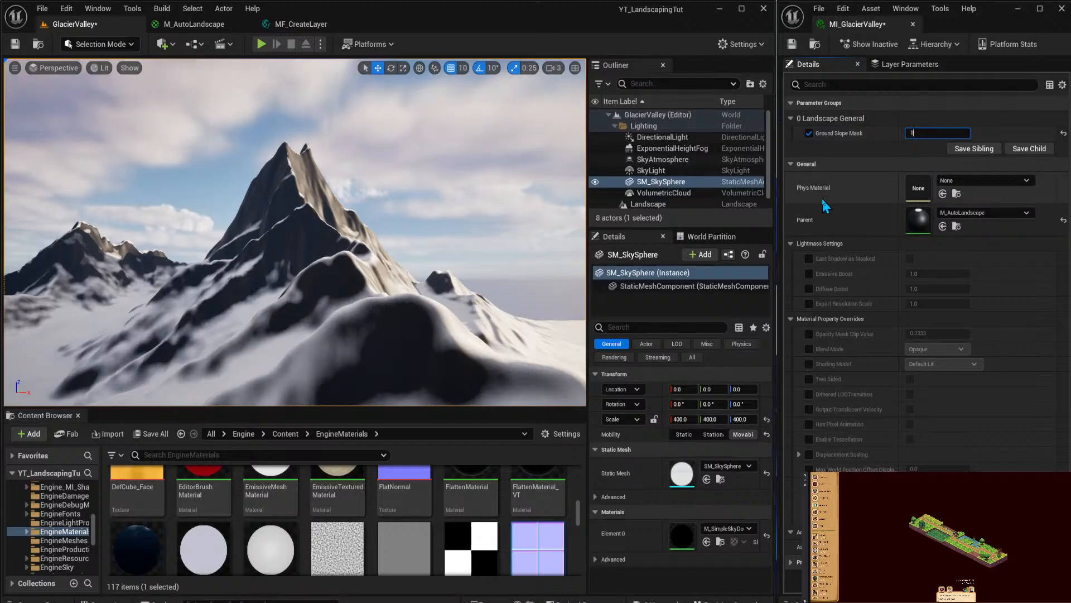
text(.5)
key(Return)
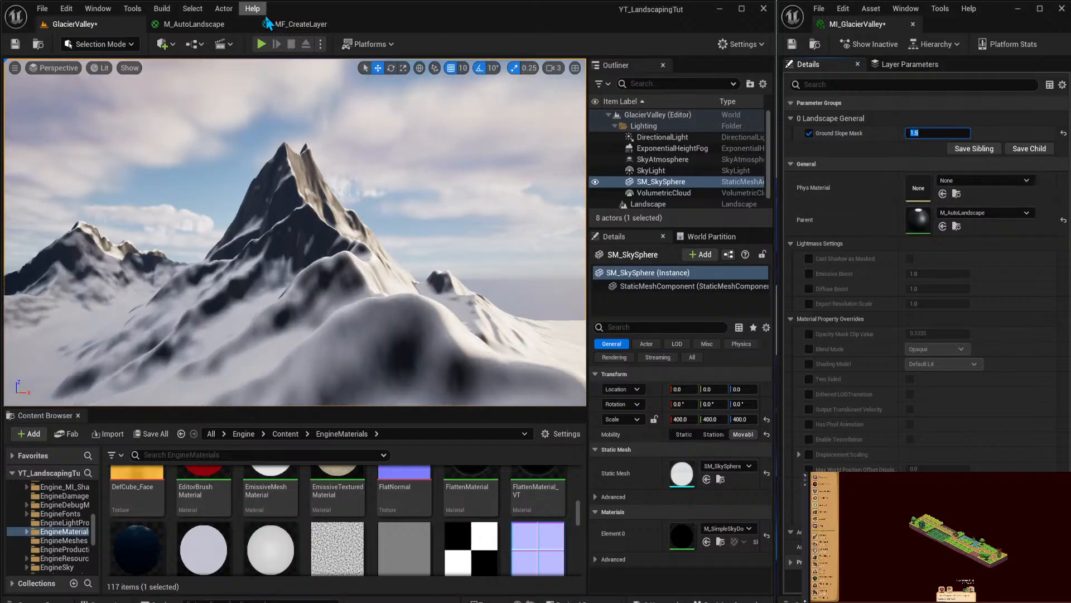
key(w)
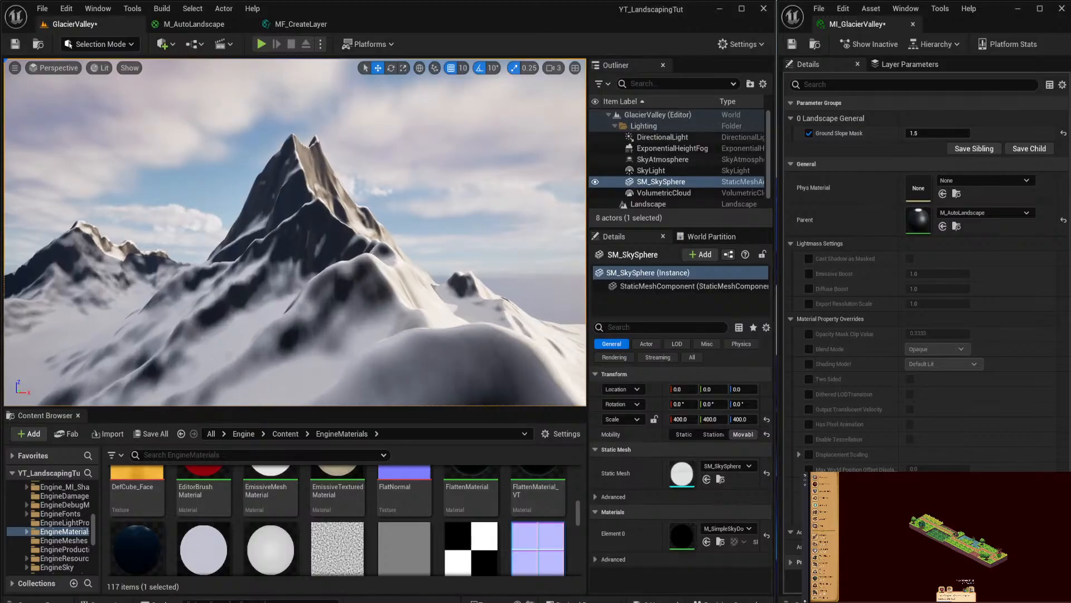
key(w)
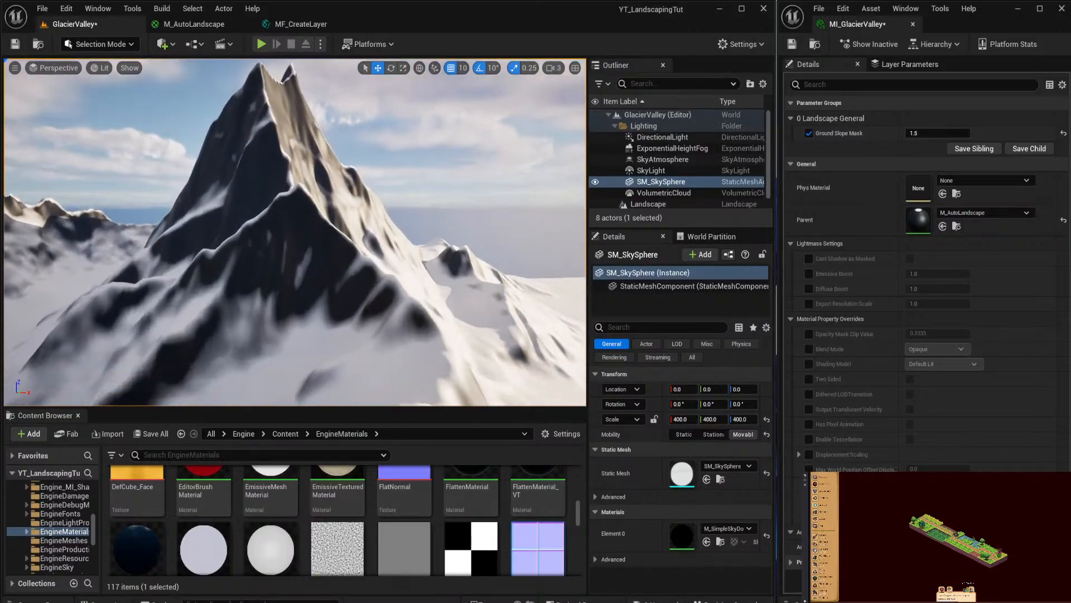
key(w)
key(e)
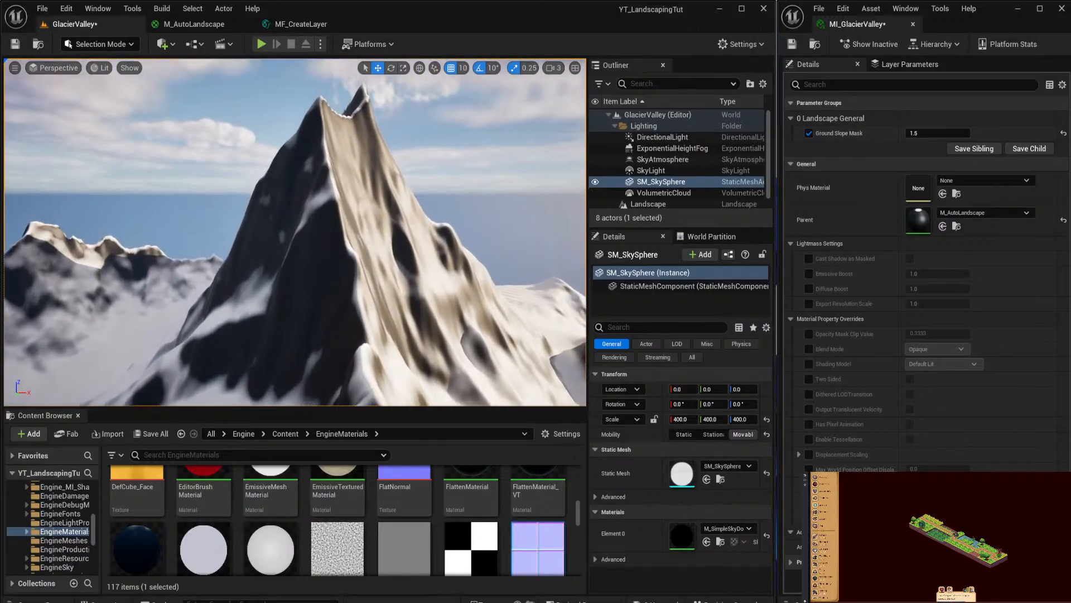
key(w)
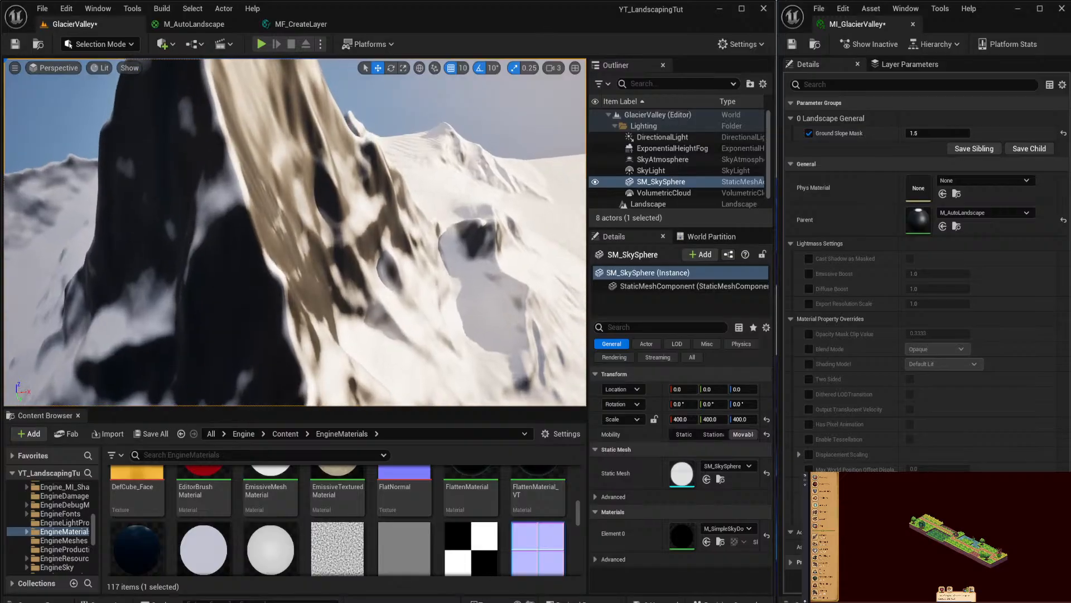
Set the Ground Slope Mask override to 30 and inspect the mask edges on the surrounding slopes.
click(918, 133)
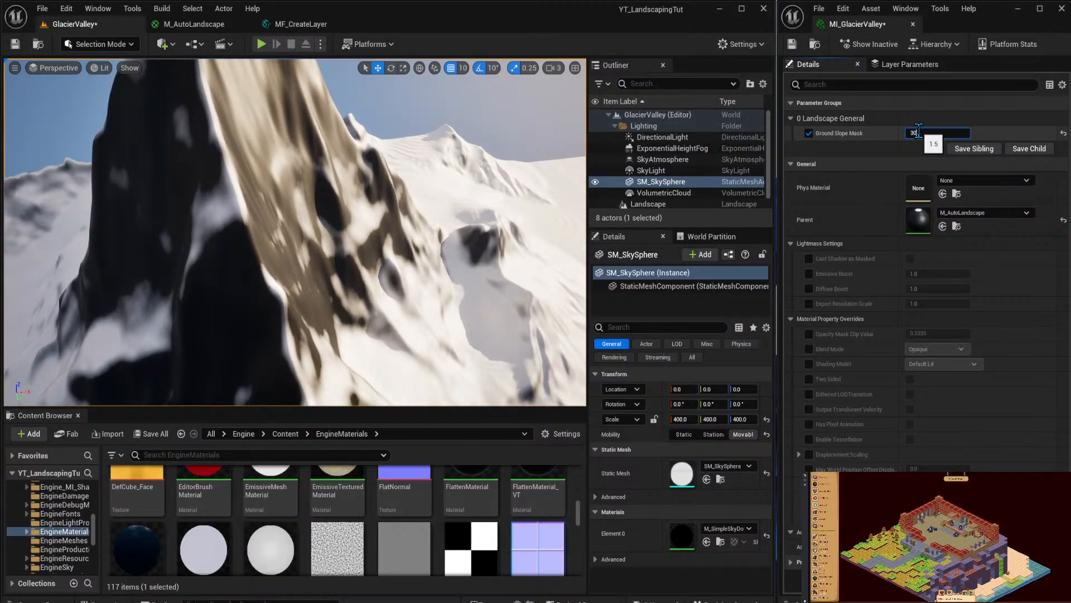
key(Return)
right_drag(298, 197, 304, 24)
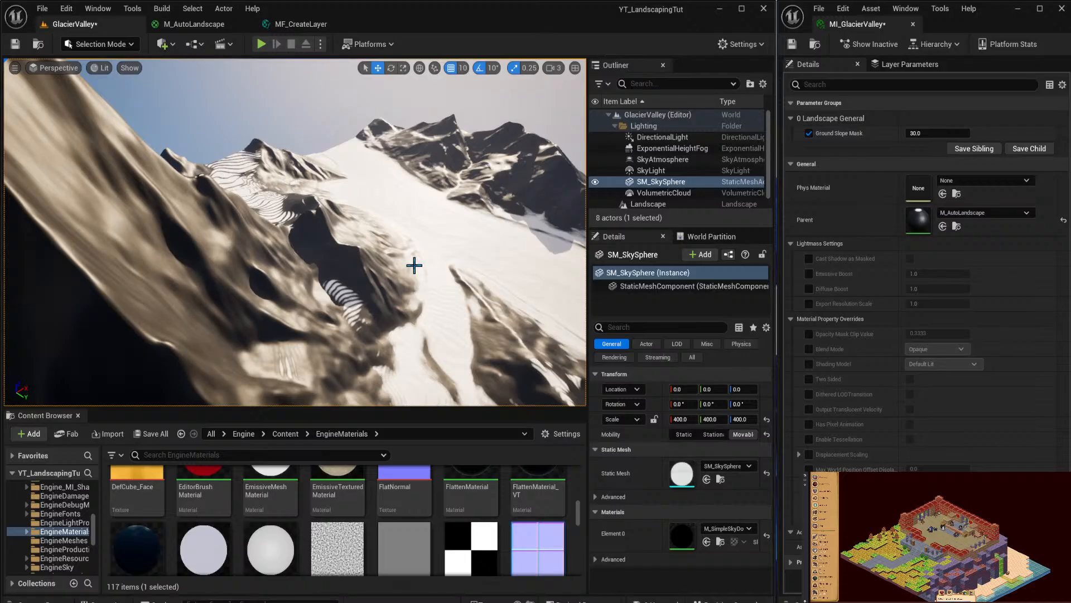
right_drag(295, 232, 182, 182)
Try a Ground Slope Mask value of 180 on the peak and return it to 30.
click(929, 132)
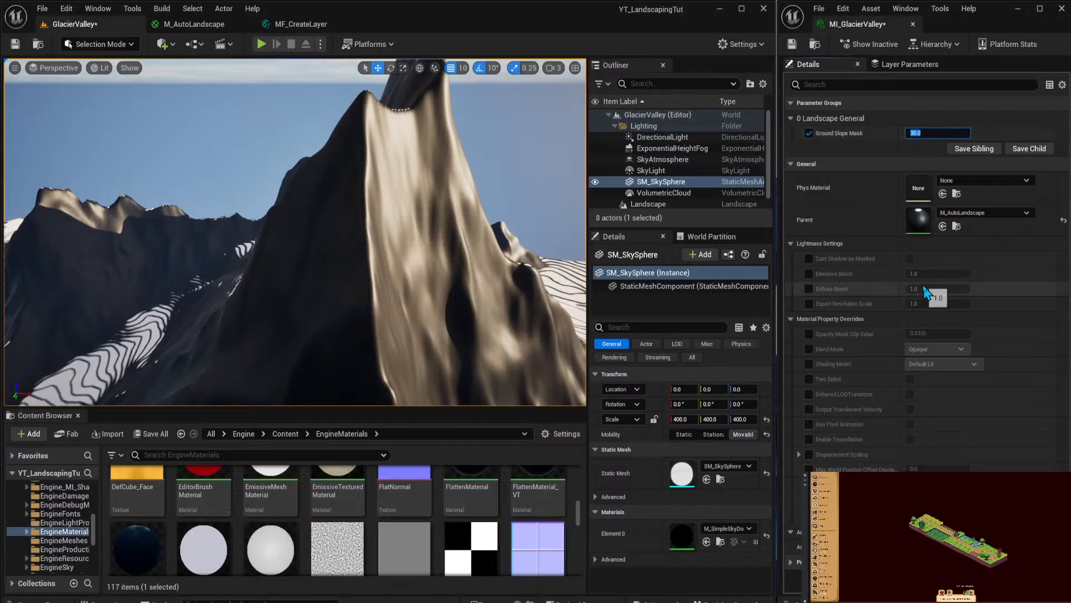
key(Return)
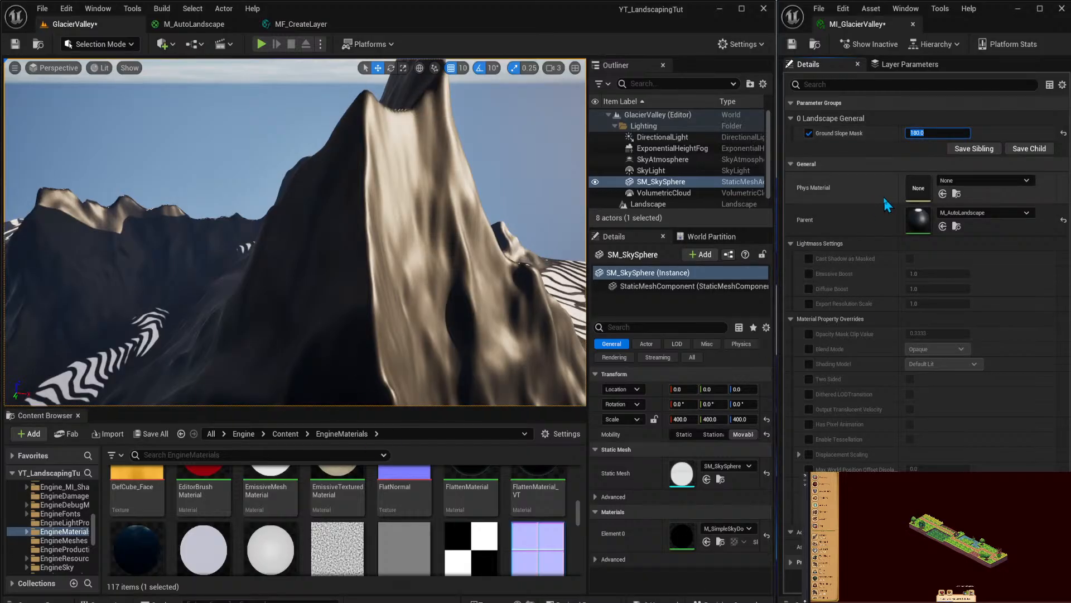
text(30)
key(Return)
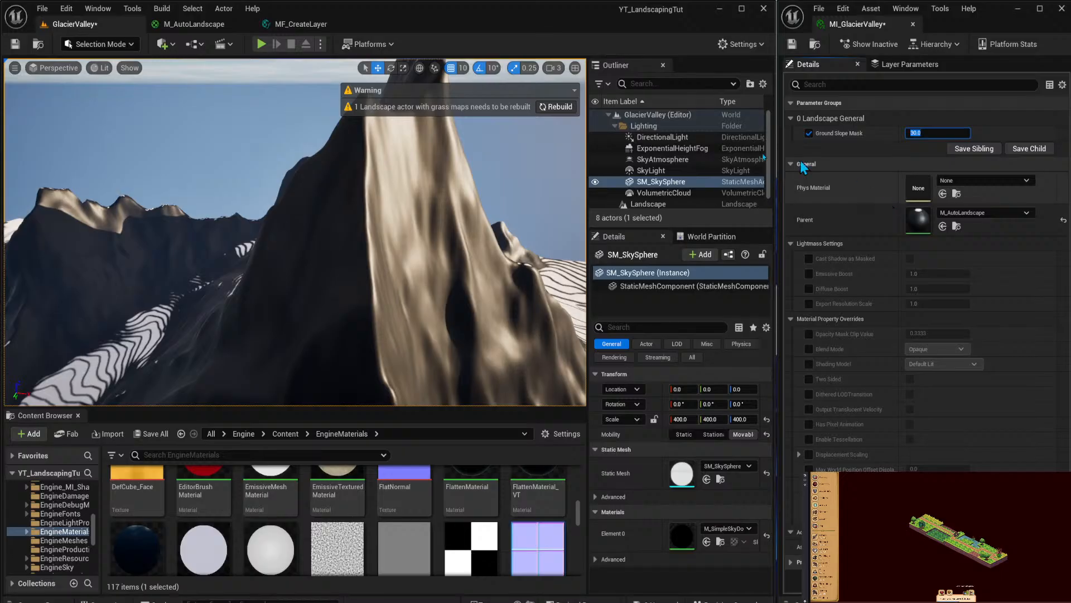
Examine how the slope mask separates flat and steep ground across the valleys, ridges and main peak.
right_drag(403, 218, 246, 329)
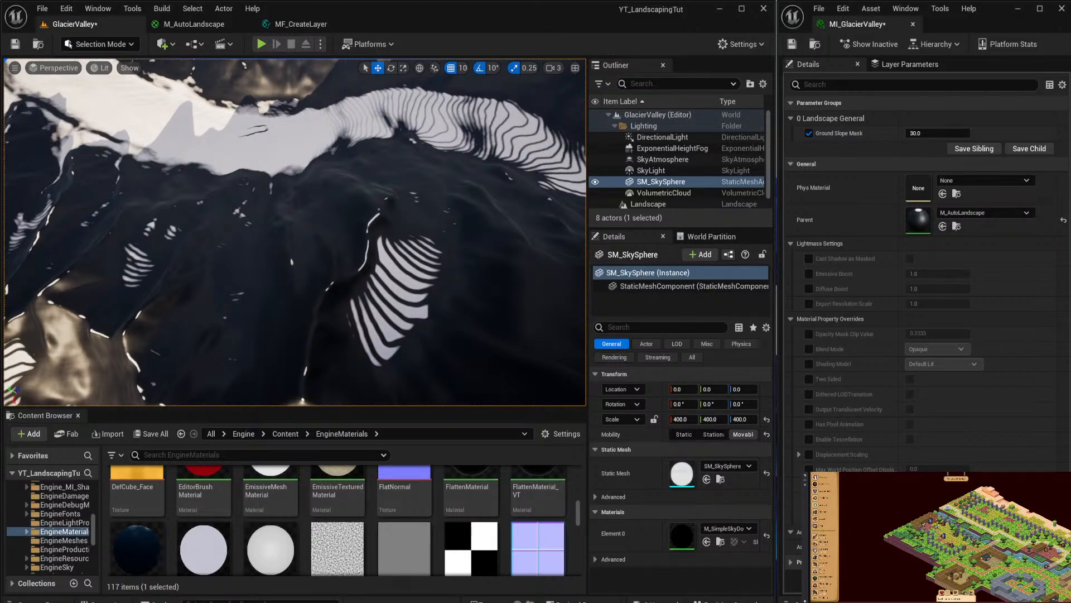
right_drag(343, 245, 262, 234)
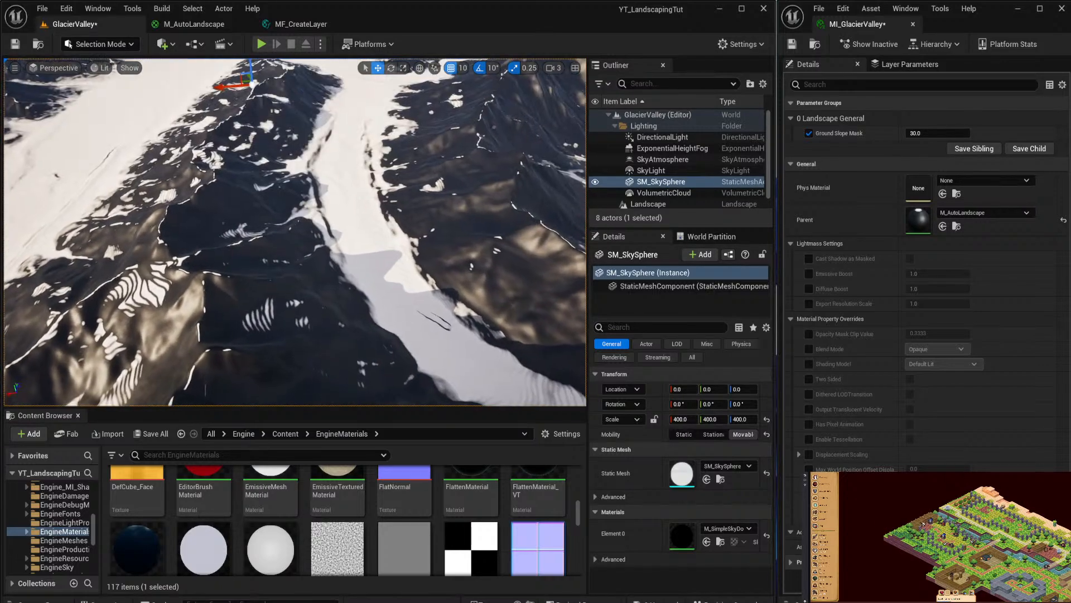
key(w)
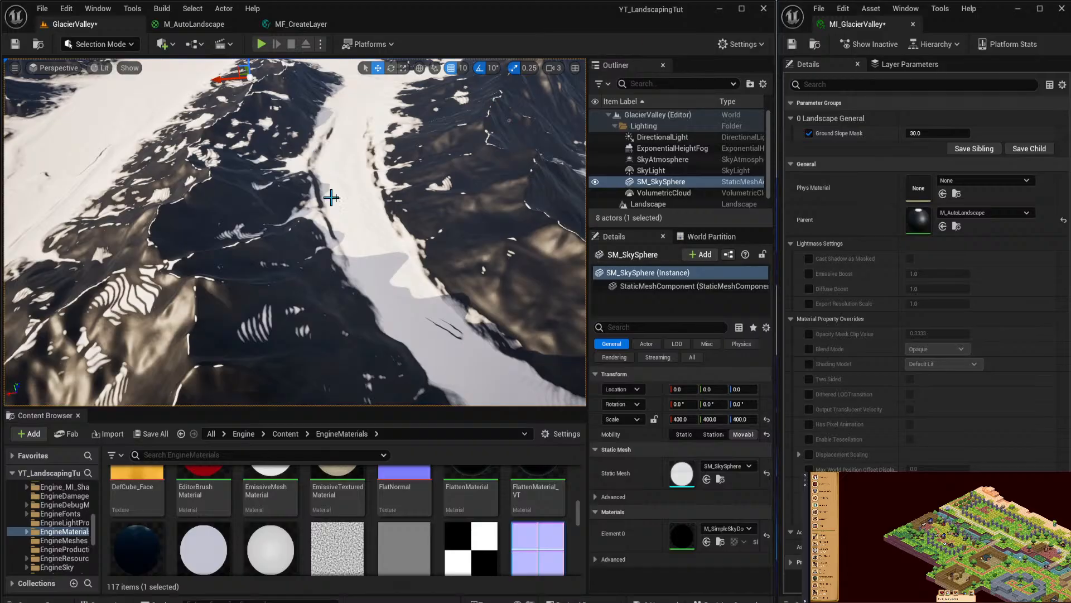
mouse_move(355, 205)
right_down()
mouse_move(329, 198)
mouse_move(385, 168)
mouse_move(491, 198)
mouse_move(471, 168)
mouse_move(366, 175)
mouse_move(402, 170)
mouse_move(393, 204)
mouse_move(390, 178)
mouse_move(377, 171)
mouse_move(452, 156)
mouse_move(438, 161)
right_up()
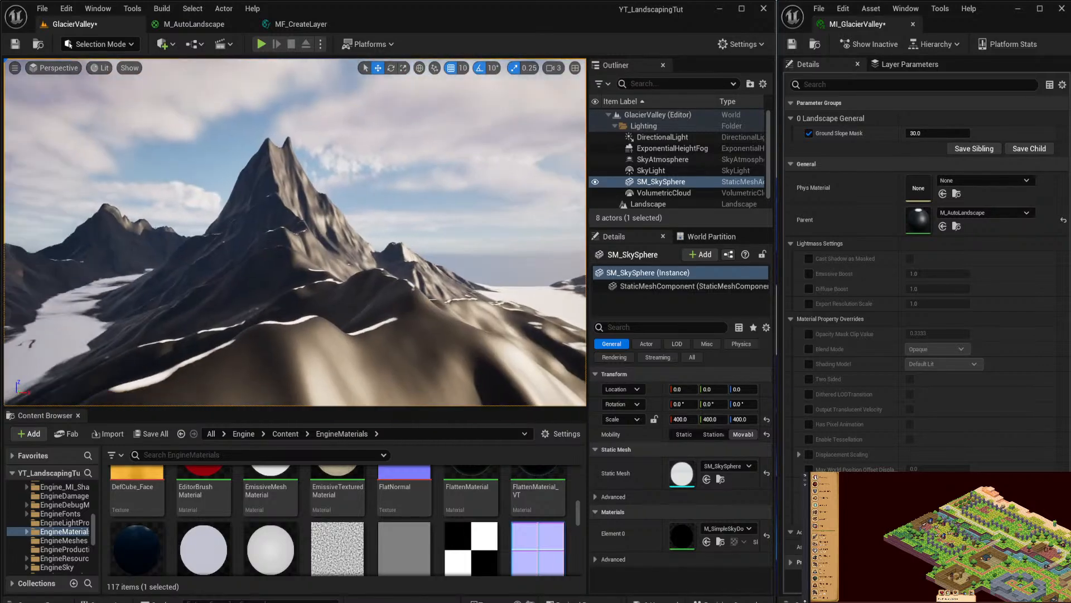
right_drag(289, 217, 278, 223)
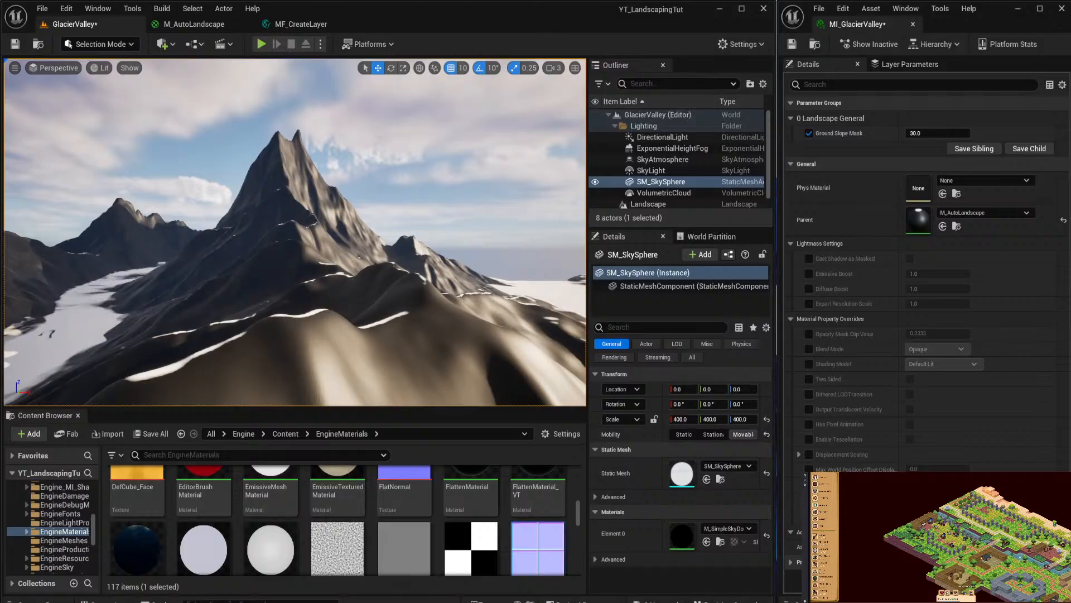
right_drag(249, 229, 231, 237)
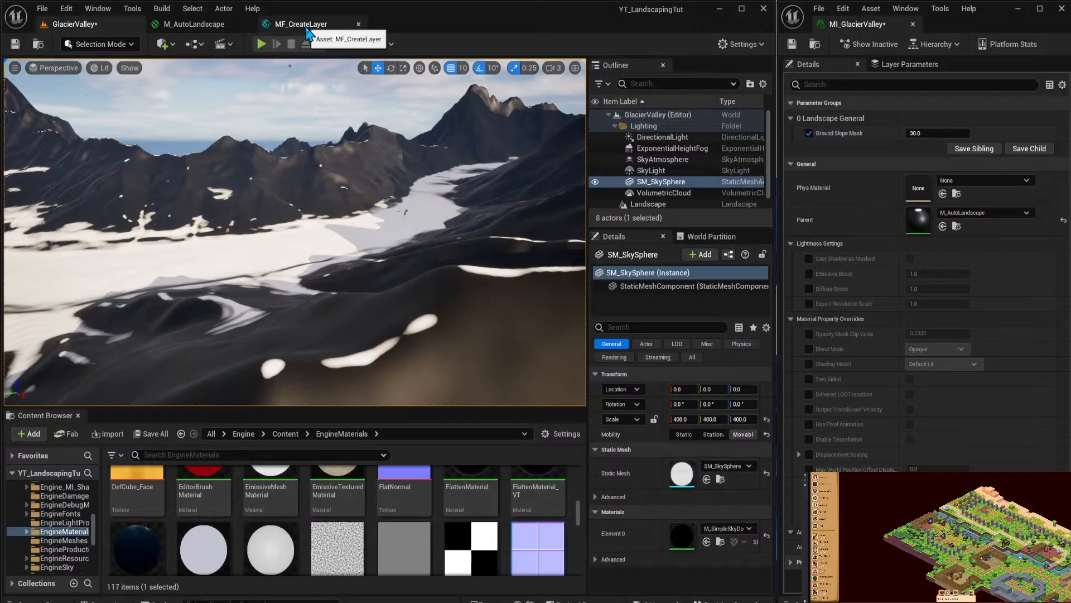
In the M_AutoLandscape material graph, delete the temporary MakeMaterialAttributes node that connects SlopeMask to the final output.
click(222, 29)
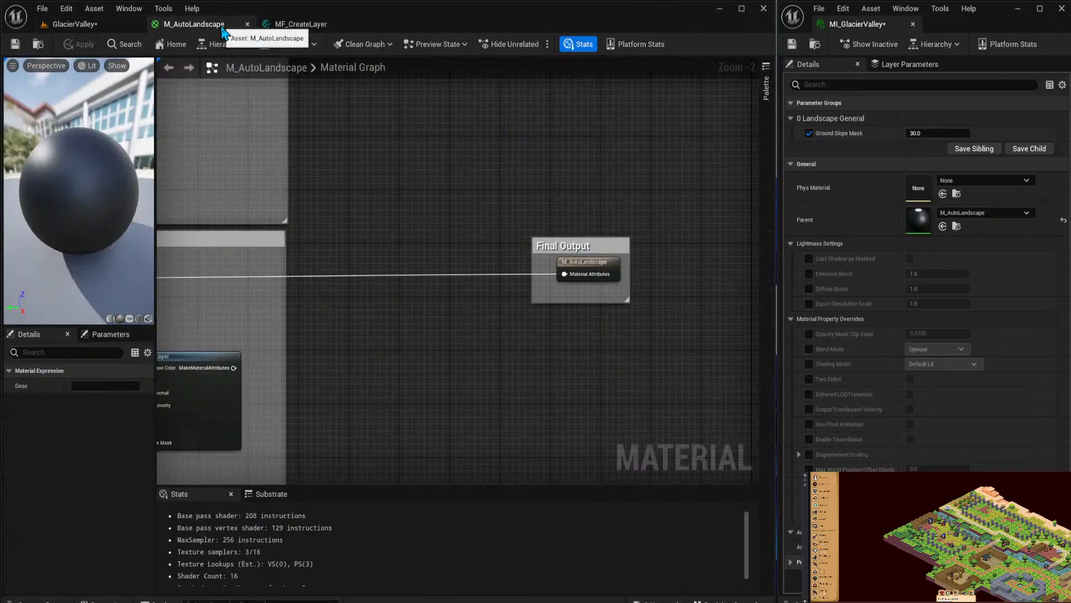
right_drag(416, 171, 567, 165)
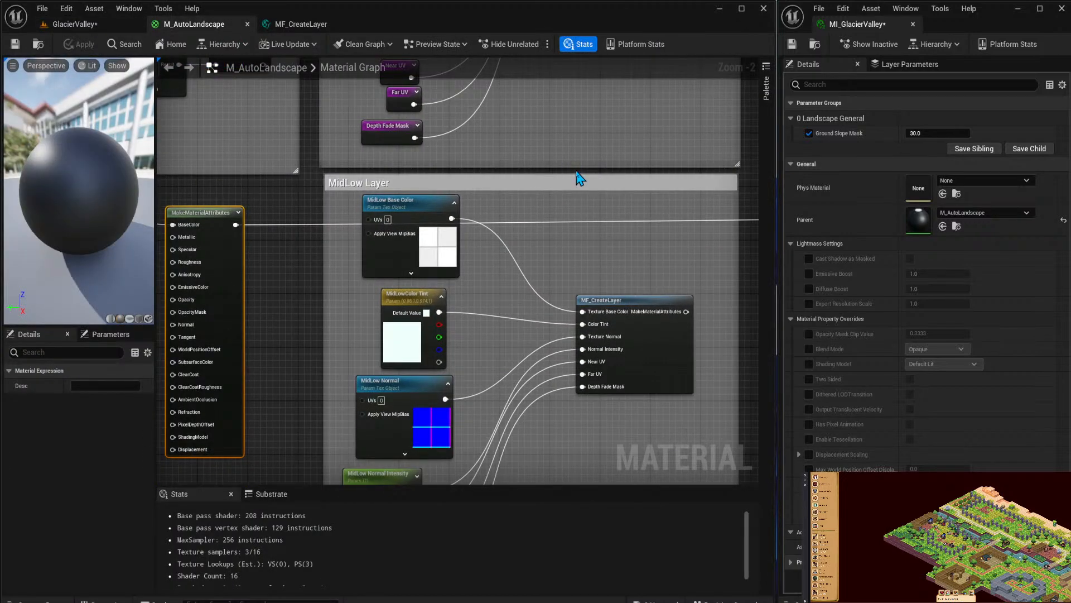
mouse_move(578, 178)
right_down()
mouse_move(227, 145)
mouse_move(570, 172)
right_up()
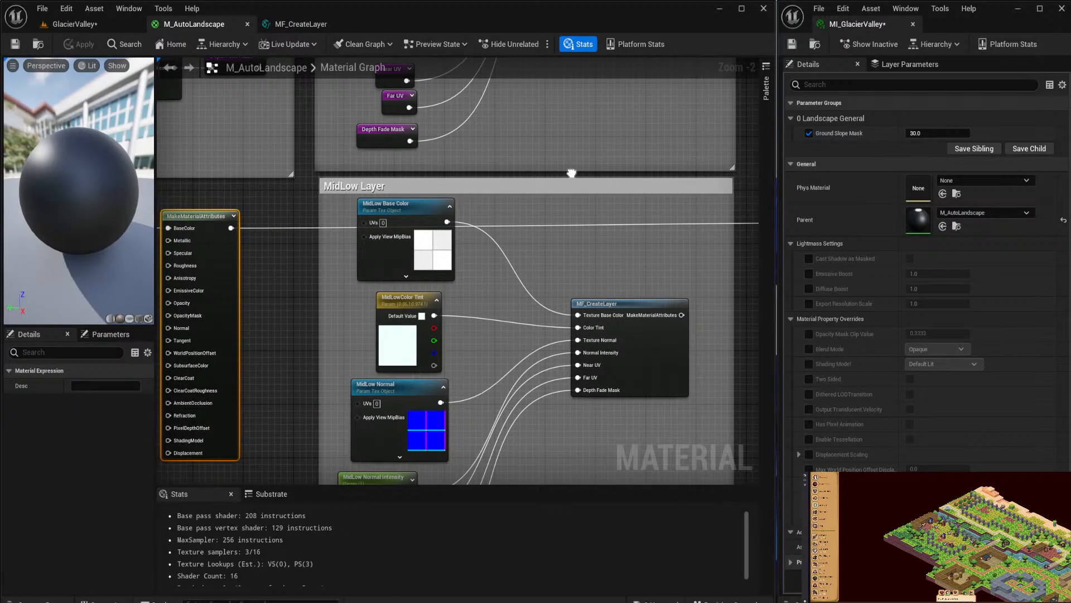
right_drag(571, 173, 645, 180)
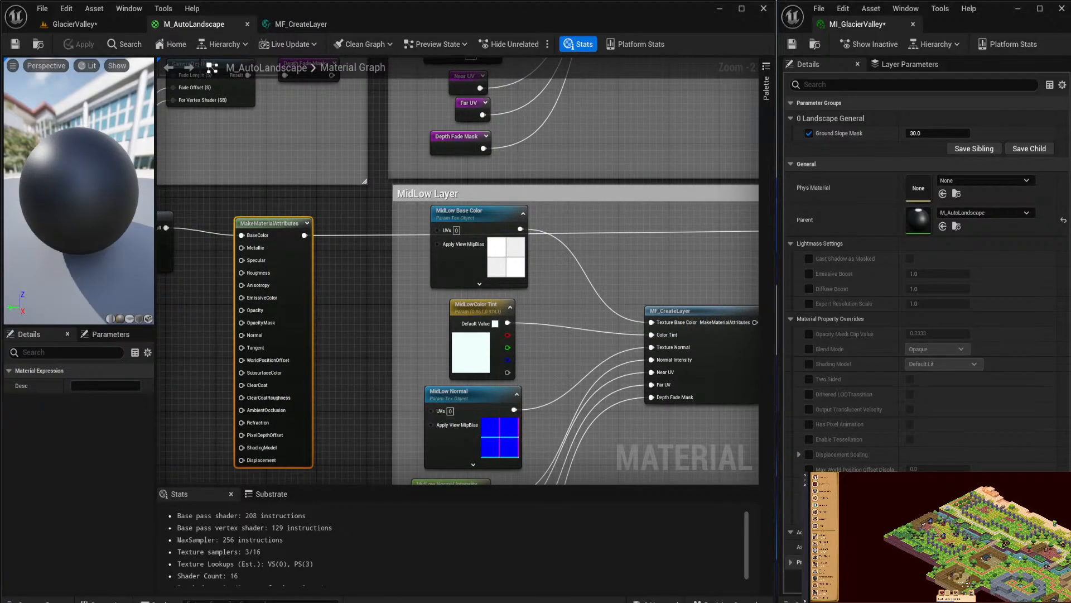
right_drag(541, 249, 449, 241)
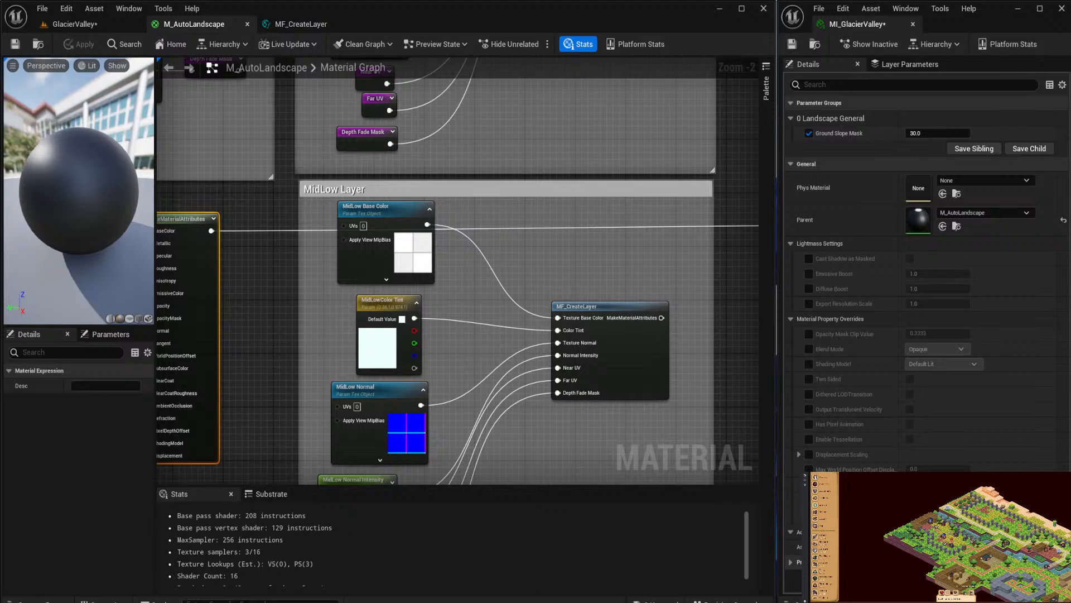
right_drag(277, 171, 430, 169)
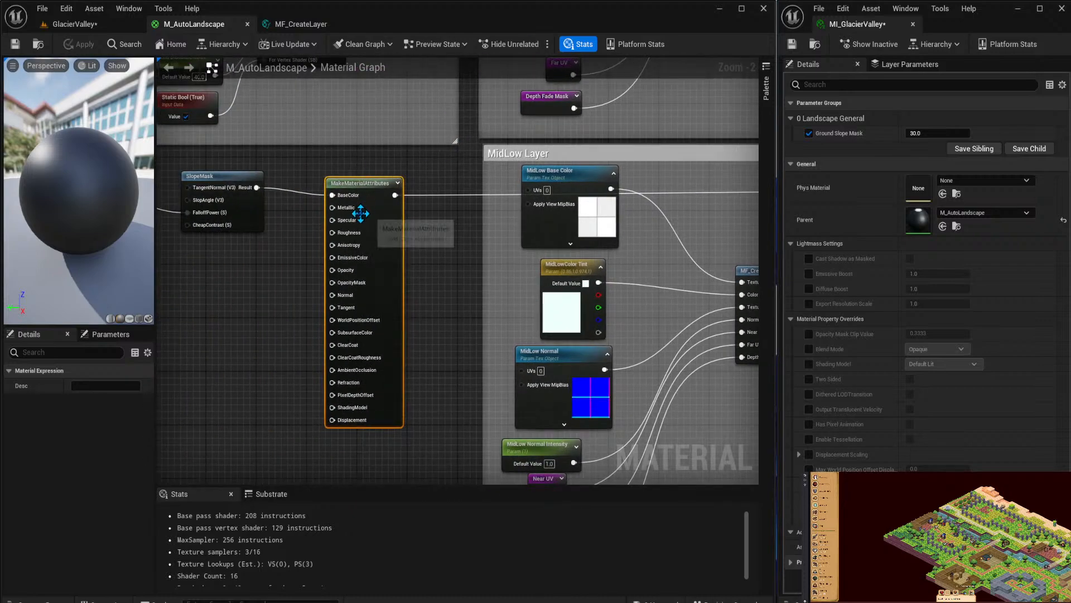
key(Delete)
Reposition the SlopeMask node and the Ground Slope Mask parameter beside each other in the graph.
drag(260, 188, 272, 190)
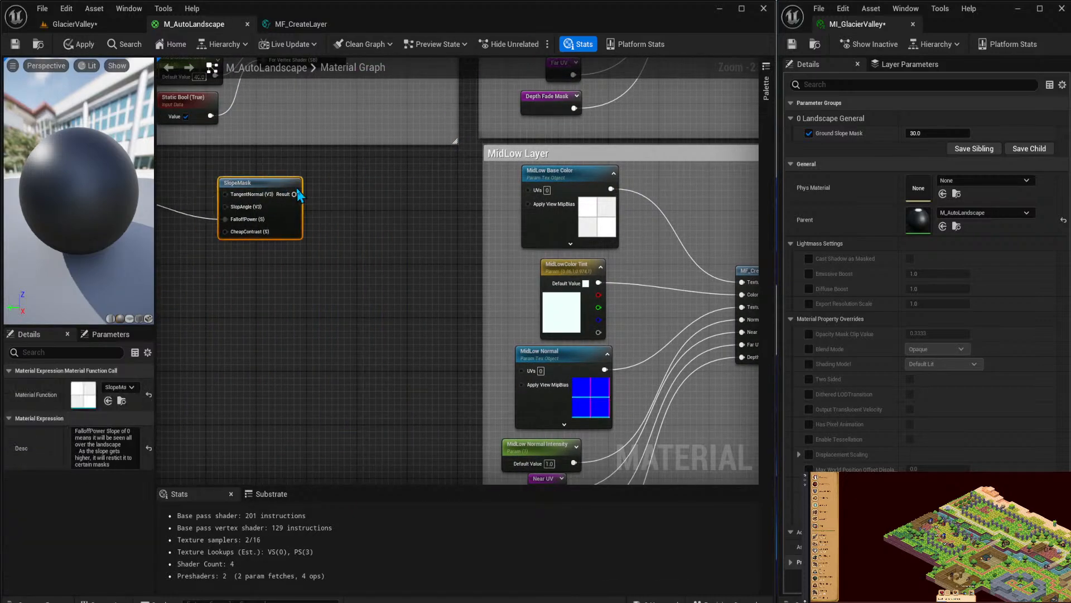
right_drag(271, 190, 368, 186)
click(206, 194)
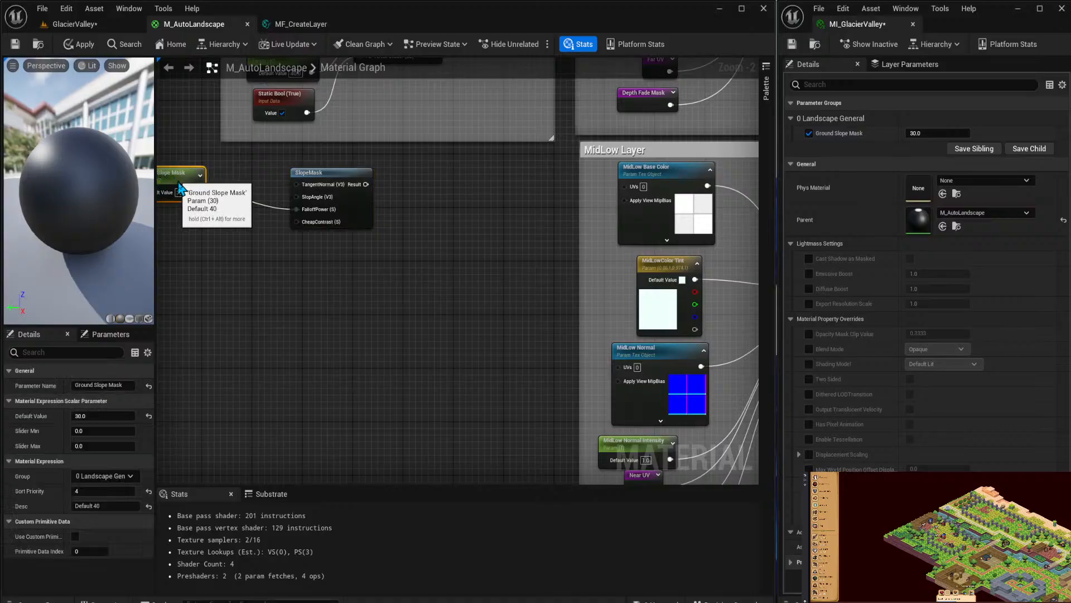
Add a named reroute declaration called GroundSlopeMask to the SlopeMask node's Result output.
drag(366, 184, 414, 184)
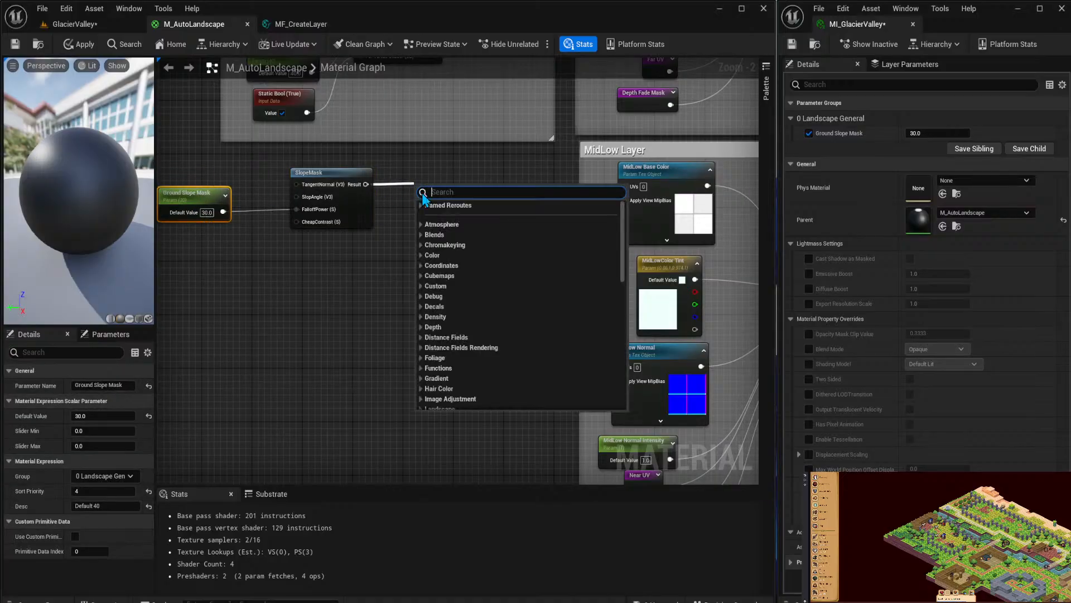
text(add)
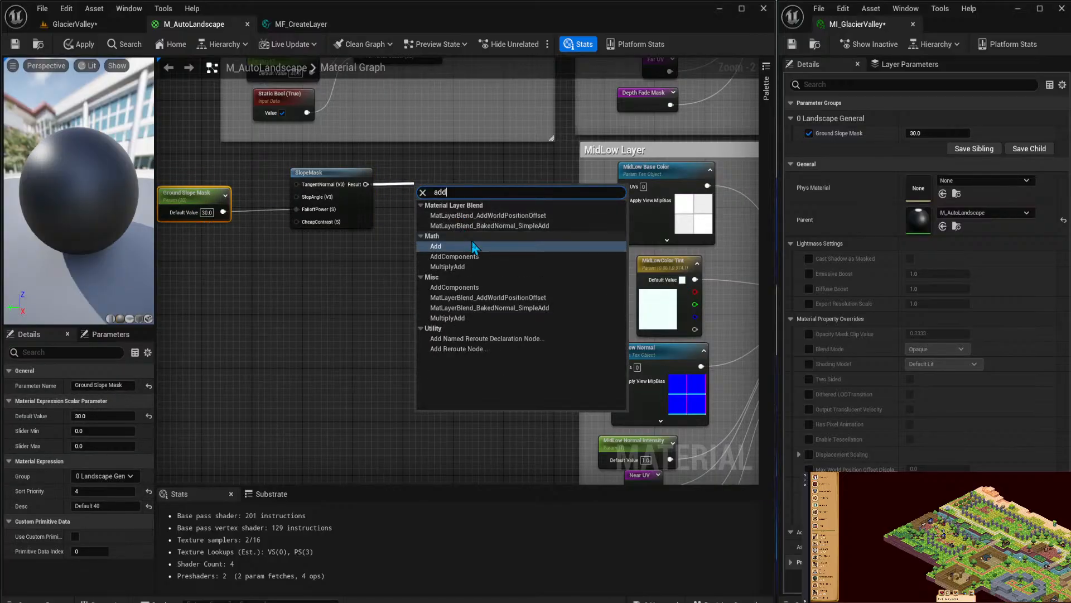
click(486, 339)
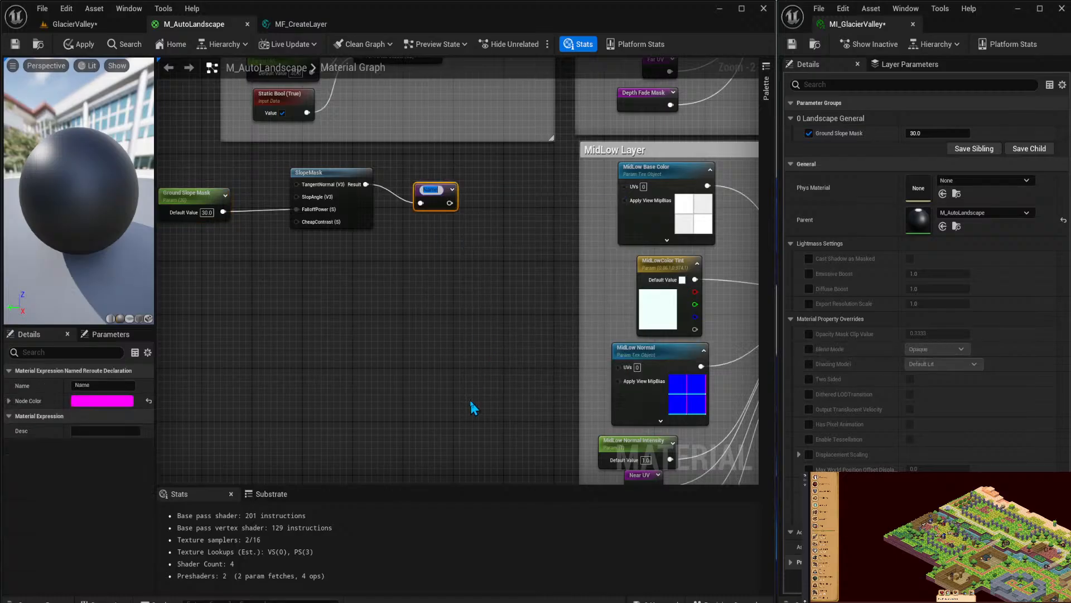
text(GroundSlopeMask)
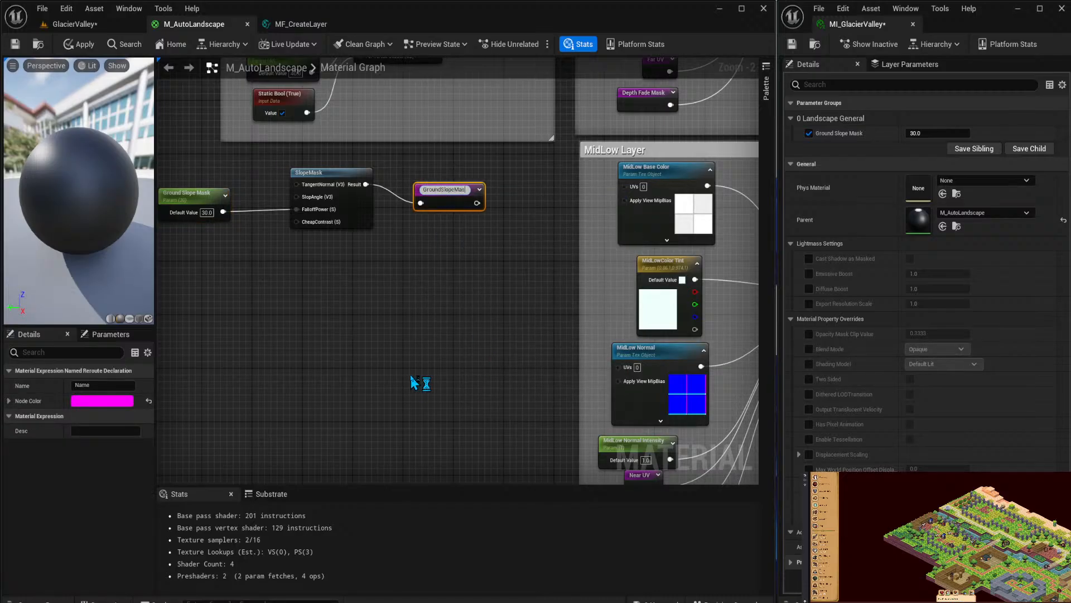
key(Return)
Set the GroundSlopeMask reroute's node color to magenta and align the node with the SlopeMask Result output.
click(102, 400)
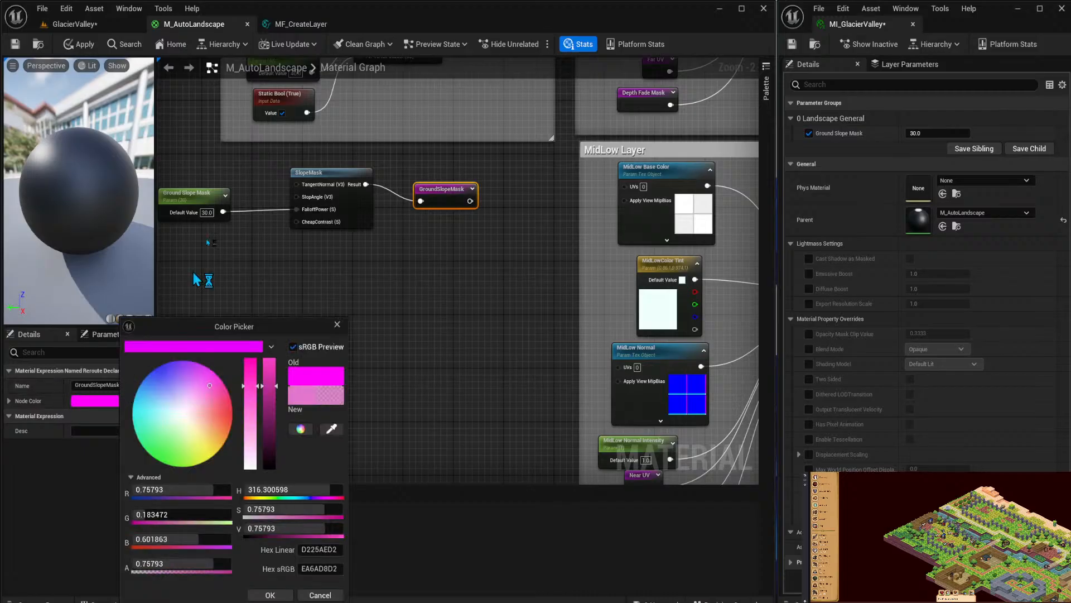
click(270, 595)
drag(453, 191, 449, 178)
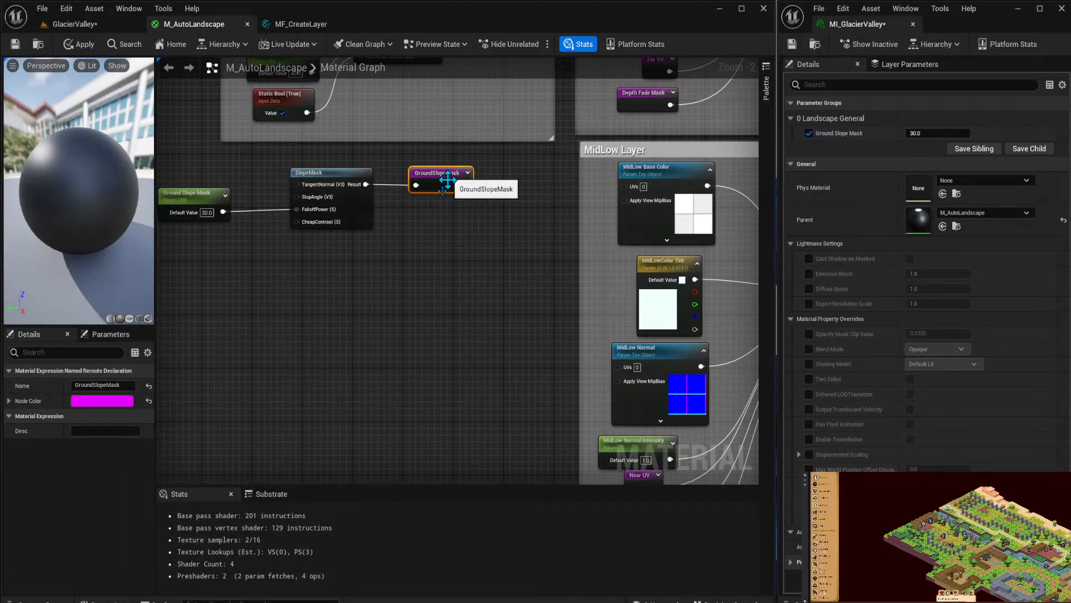
Enclose the Ground Slope Mask parameter, SlopeMask node and GroundSlopeMask reroute in a comment titled "Ground Slope Mask" and reposition the group.
right_drag(311, 236, 441, 265)
drag(309, 190, 595, 259)
text(c)
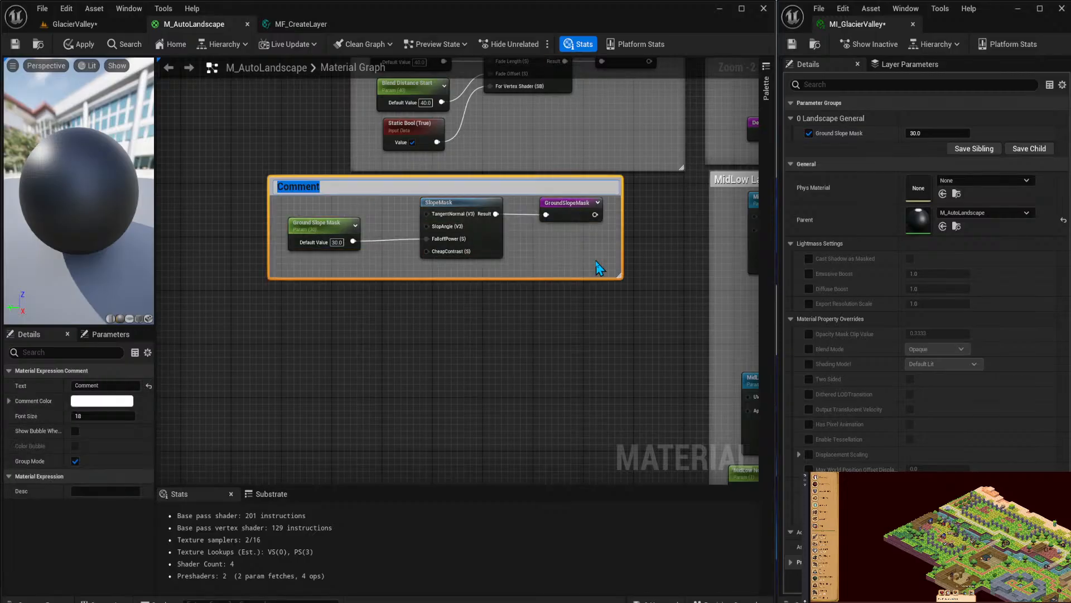
text(Ground Slope Mask)
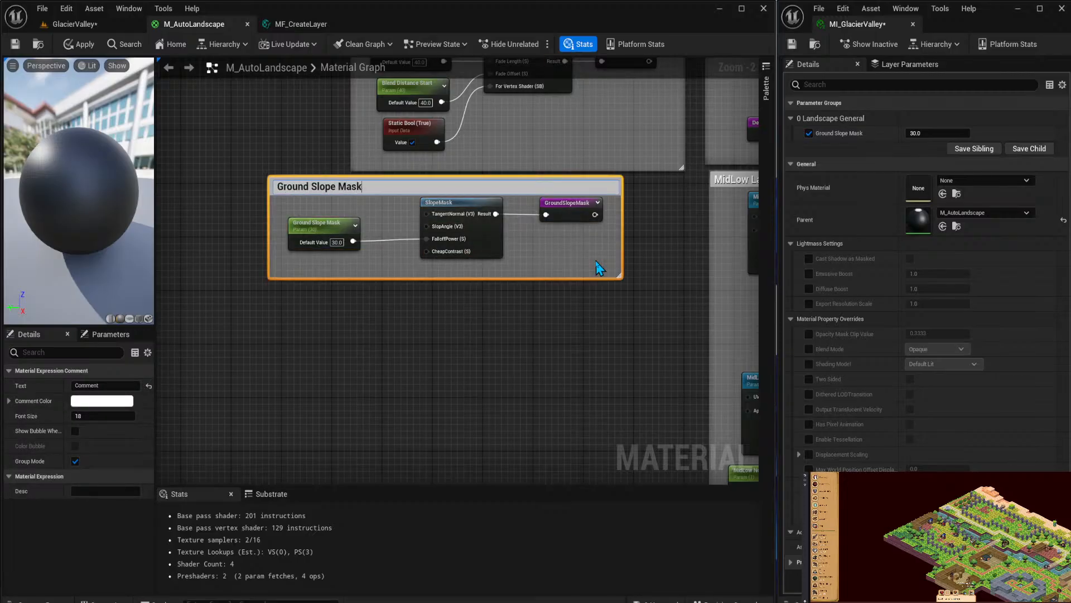
key(Return)
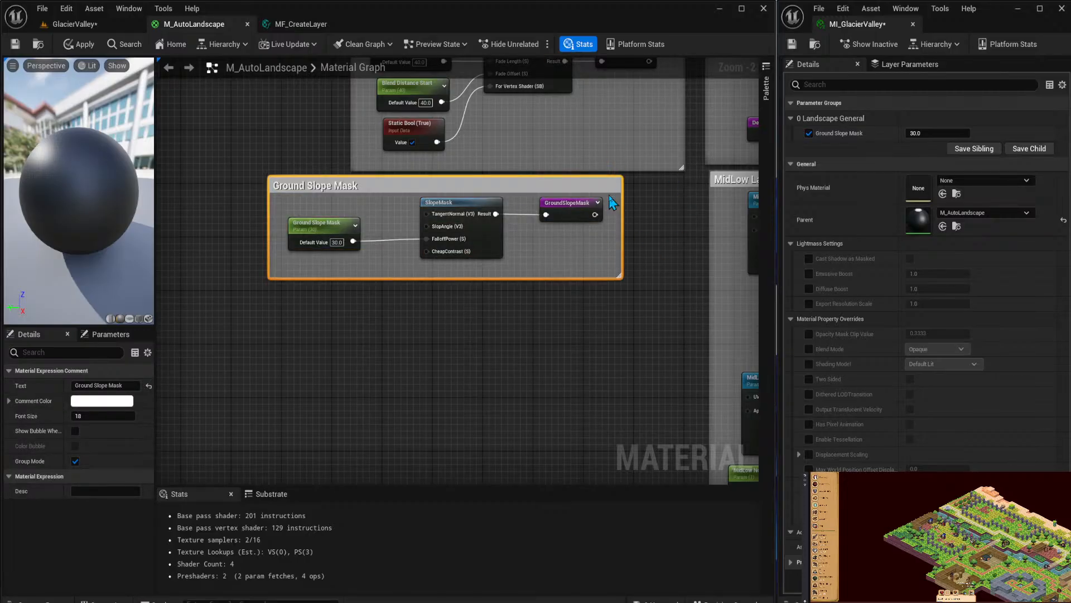
drag(608, 189, 658, 223)
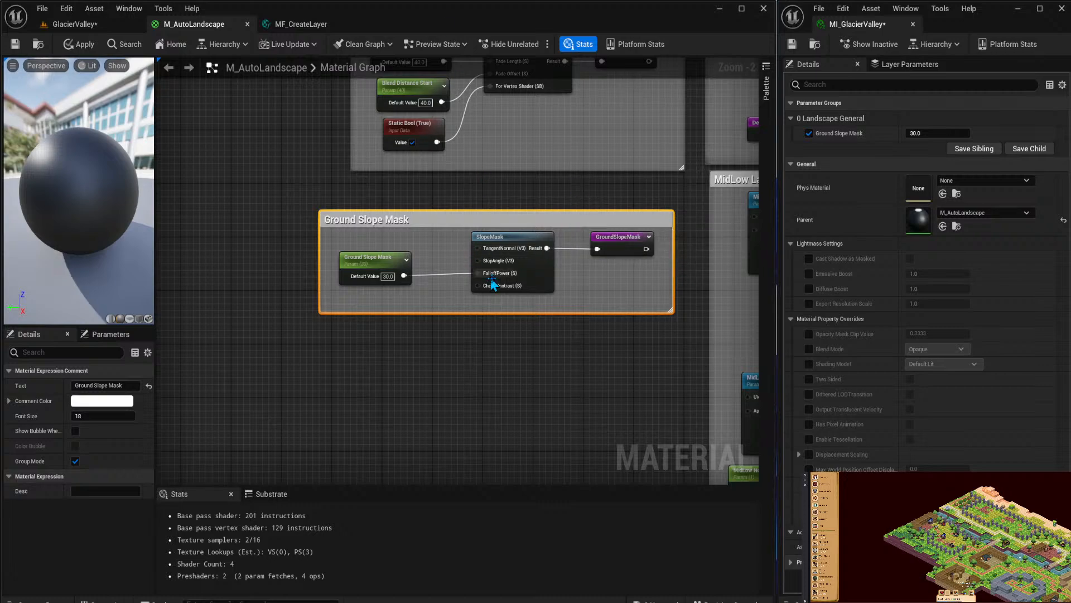
Duplicate the Ground Slope Mask comment together with its three nodes into the empty space below it.
key(ctrl+v)
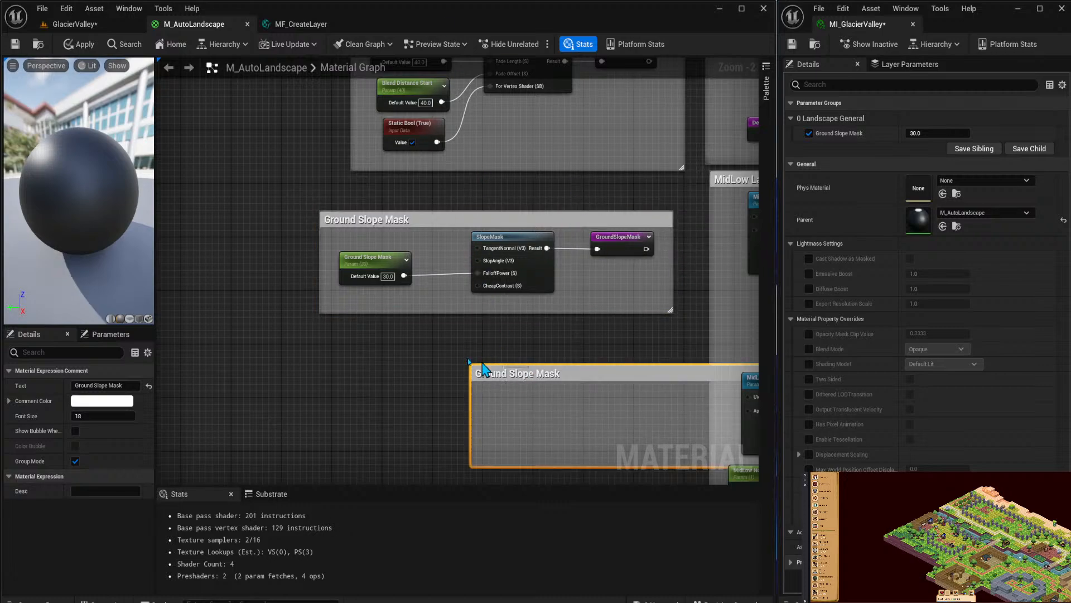
key(Delete)
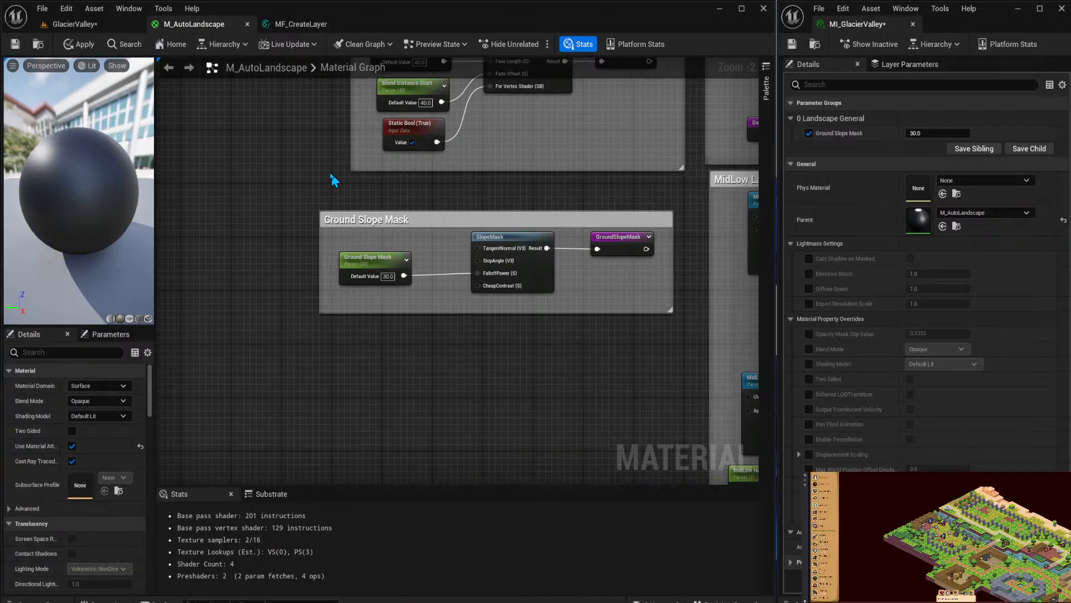
drag(330, 178, 619, 336)
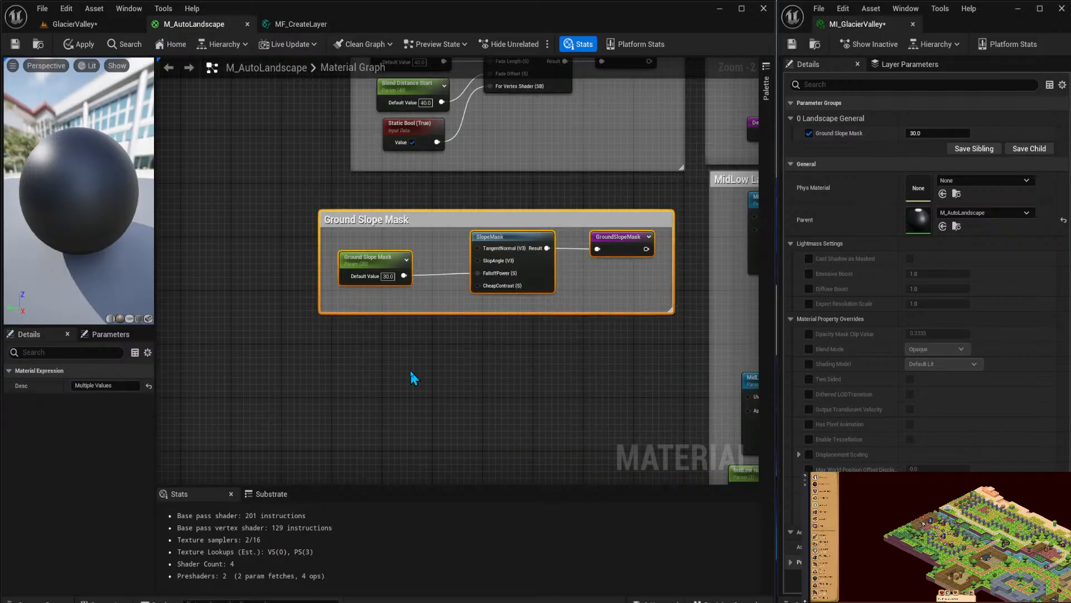
key(ctrl+c)
key(ctrl+v)
Retitle the duplicated comment box as "MidLow Slope Mask".
click(335, 355)
double_click(332, 355)
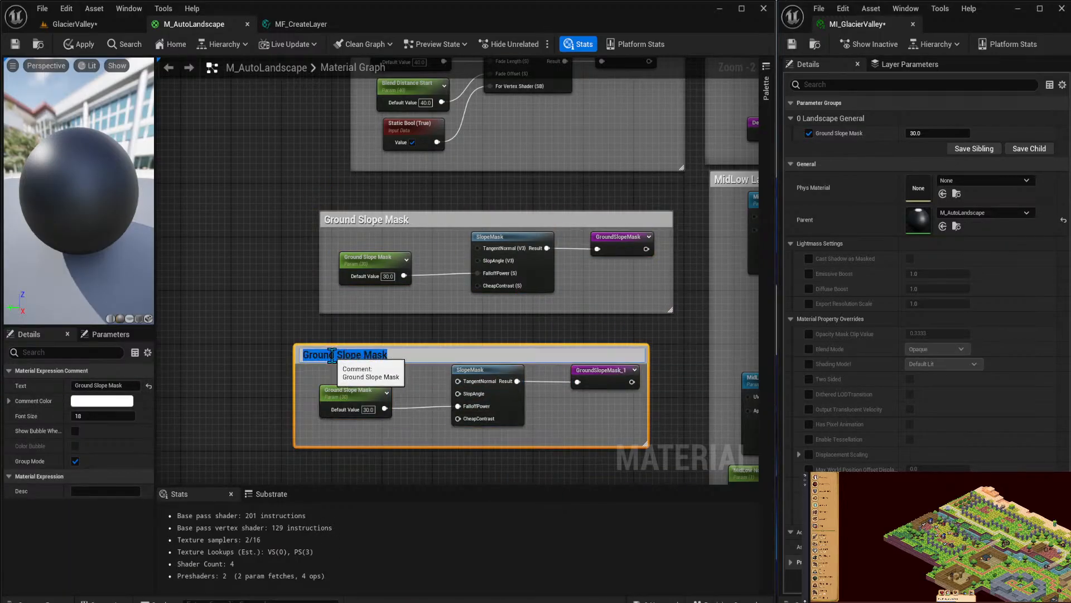
key(Return)
key(ctrl+BackSpace)
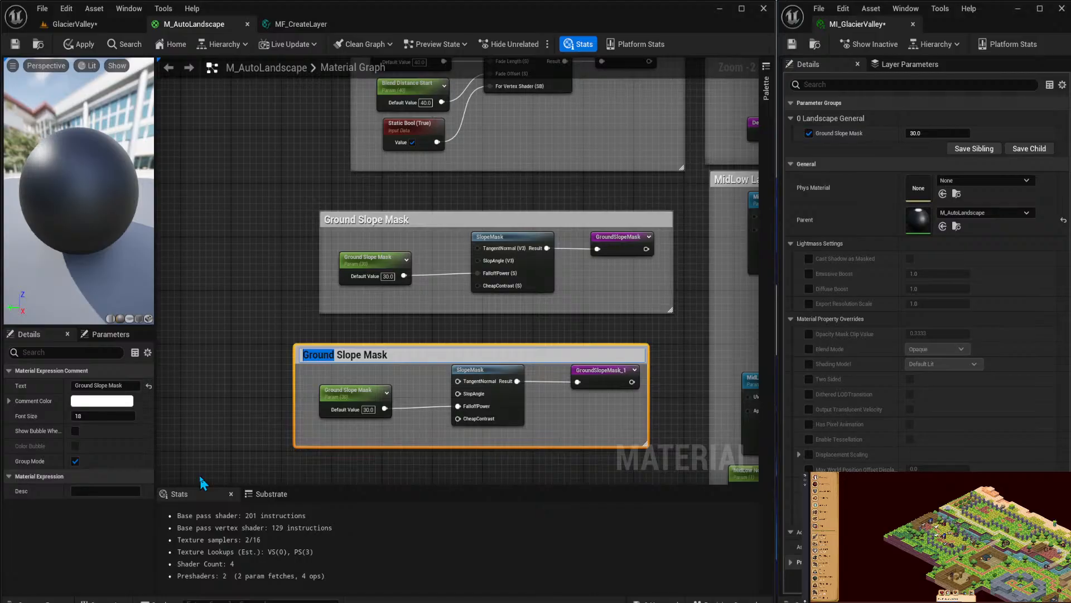
text(MidLow)
key(Return)
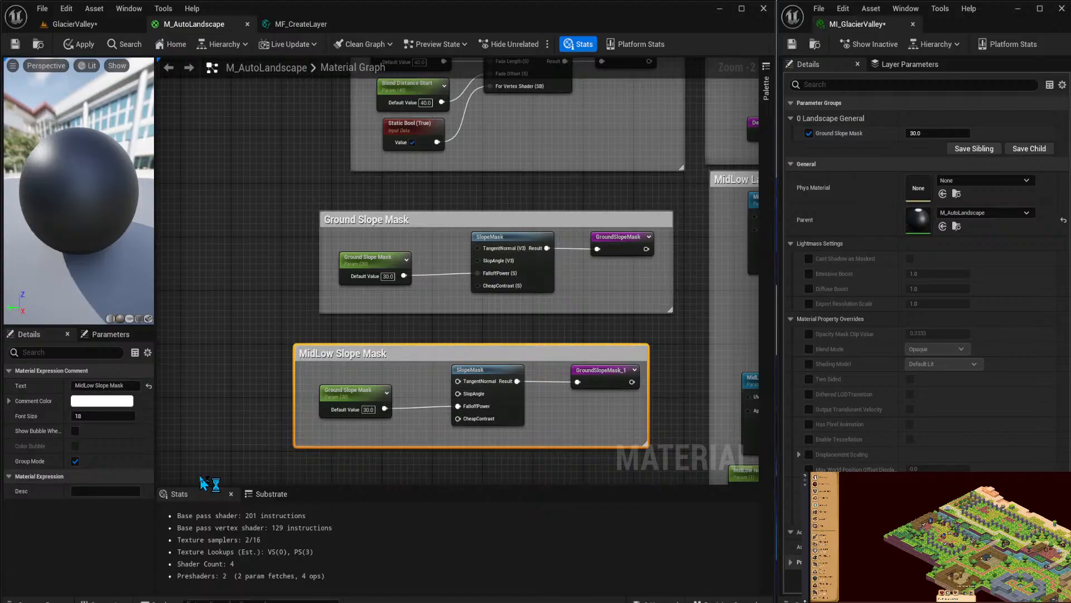
Rename the scalar parameter inside the MidLow comment box to "MidLow Slope Mask".
click(355, 391)
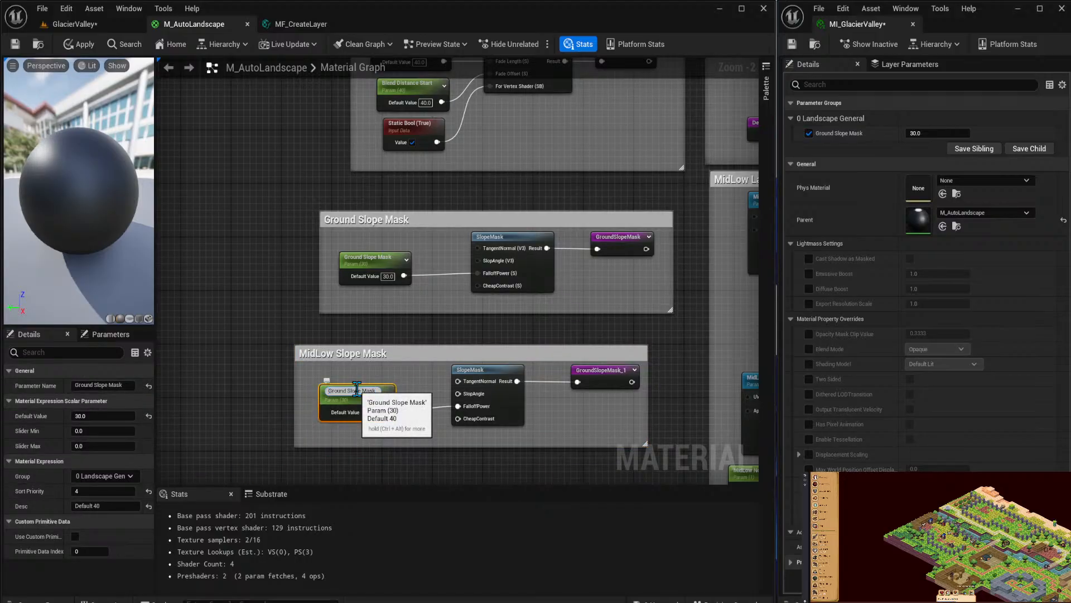
key(ctrl+shift+Left)
text(MidLow)
key(Return)
Rename the named reroute declaration in the MidLow group to MidLowSlopeMask_1.
scroll(357, 391, down, 1)
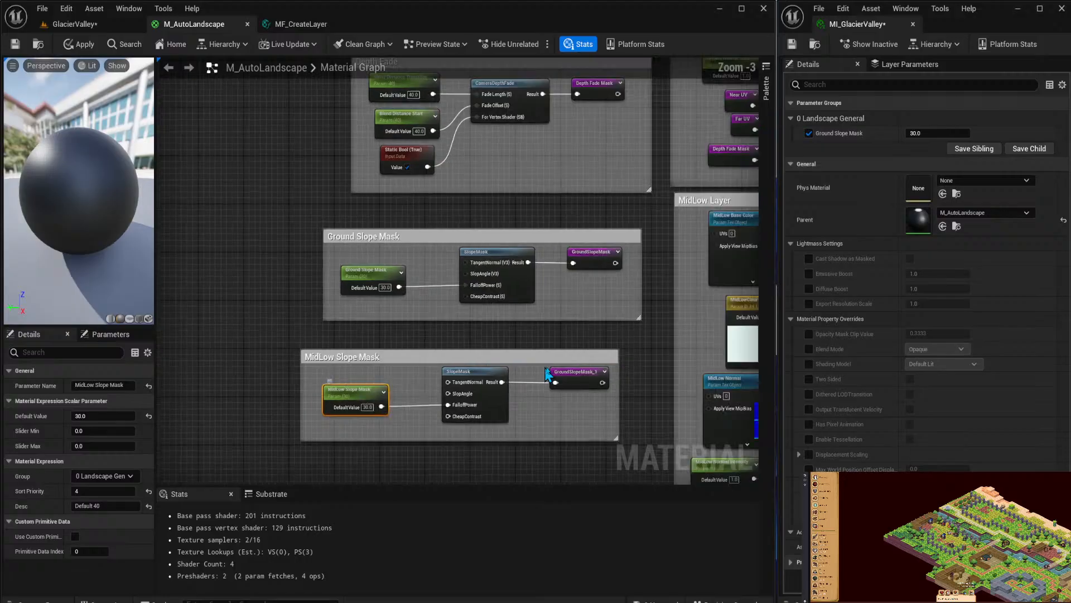
click(591, 381)
key(F2)
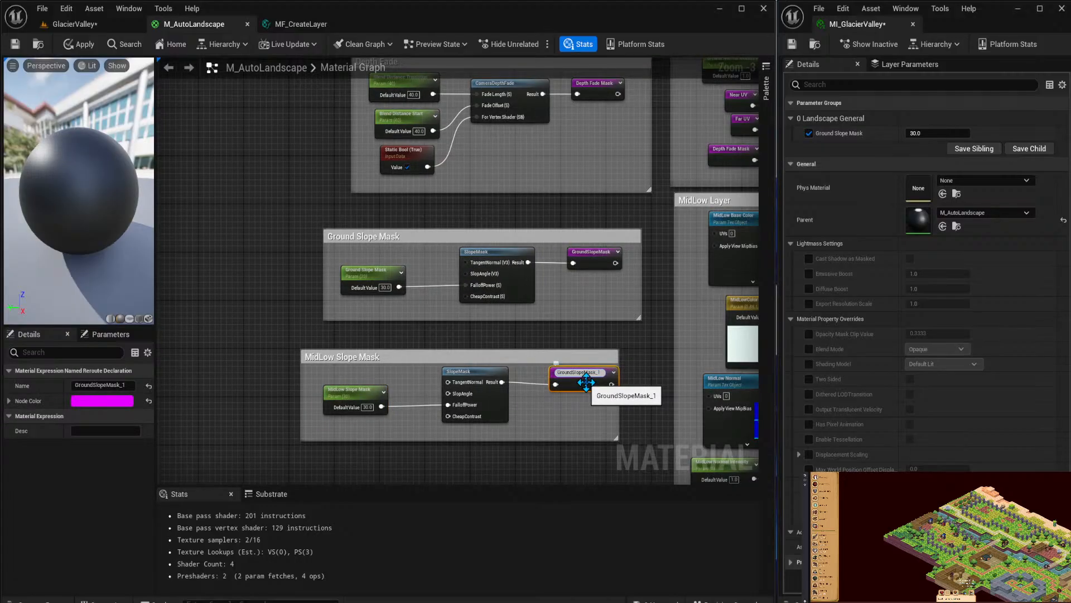
key(Home)
key(Delete)
key(Delete)
key(Delete)
key(Delete)
key(Delete)
key(Delete)
text(MidLow)
key(Return)
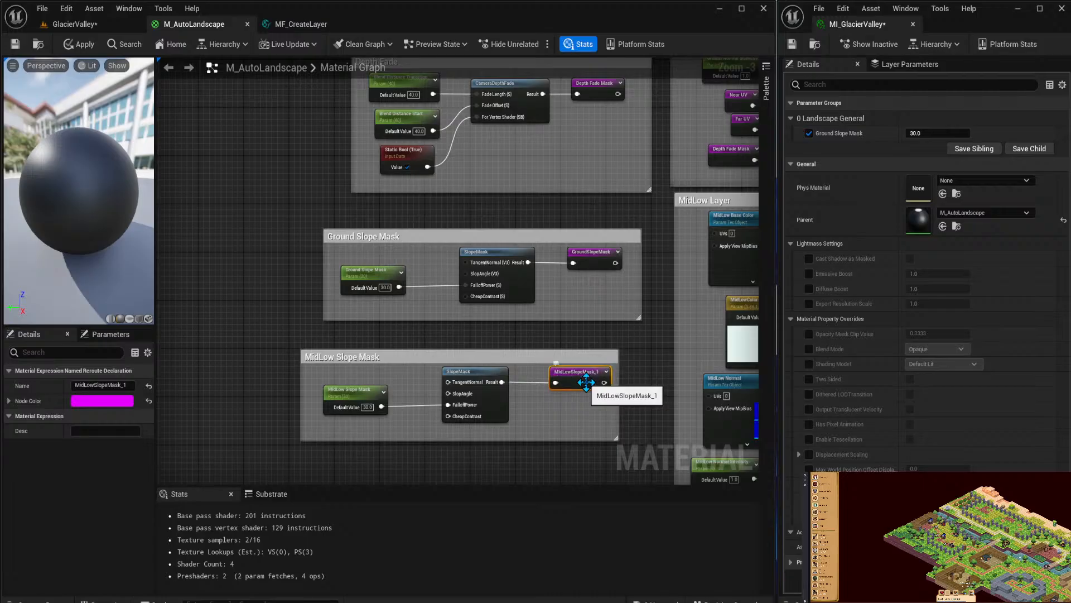
Paste another copy of the slope mask group directly below the MidLow Slope Mask comment.
right_drag(549, 372, 588, 121)
drag(318, 103, 603, 193)
key(ctrl+v)
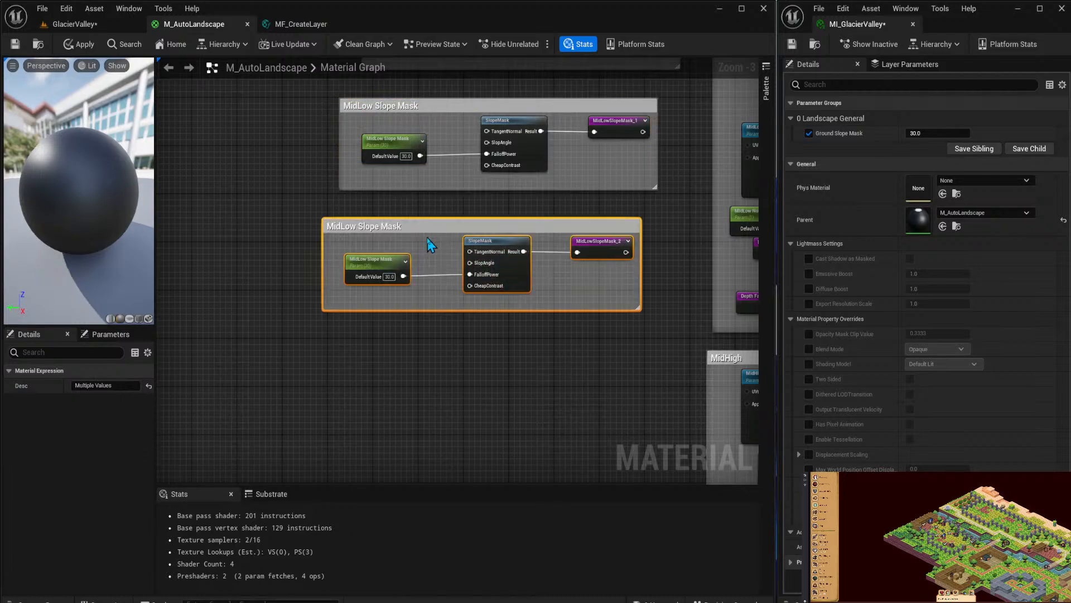
Retitle the lower copy's comment box as "MidHigh Slope Mask".
click(366, 225)
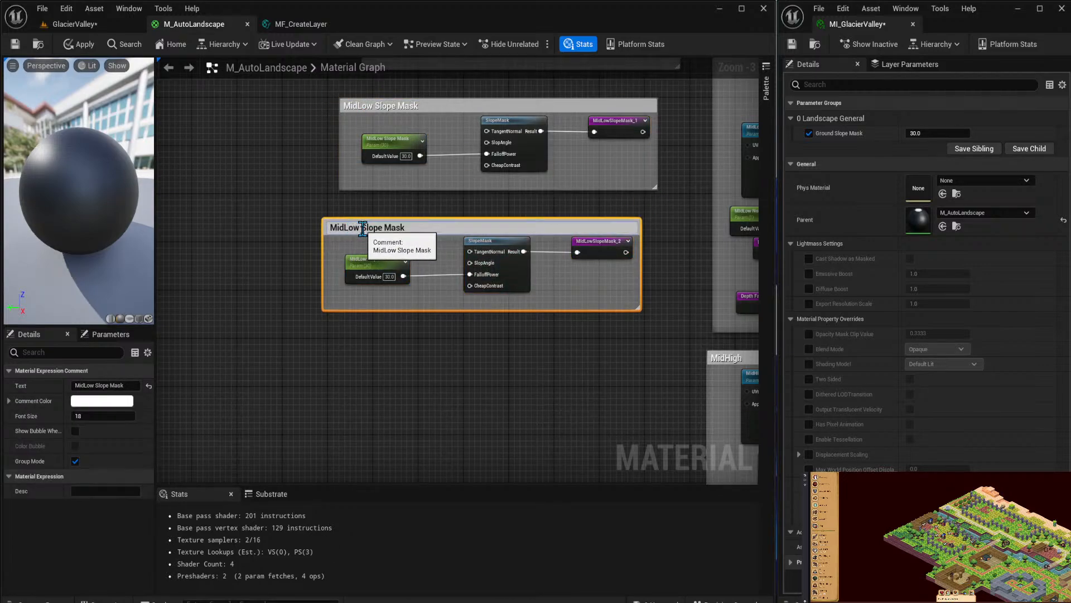
key(BackSpace)
key(BackSpace)
key(BackSpace)
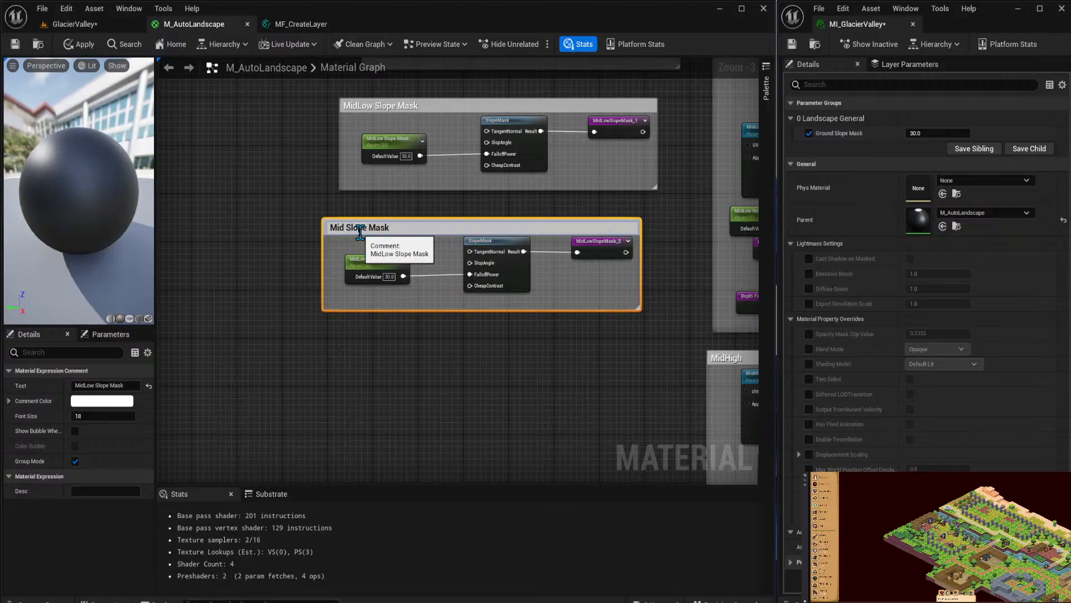
text(High)
key(Return)
Rename the scalar parameter inside the MidHigh comment box to "MidHigh Slope Mask".
double_click(369, 265)
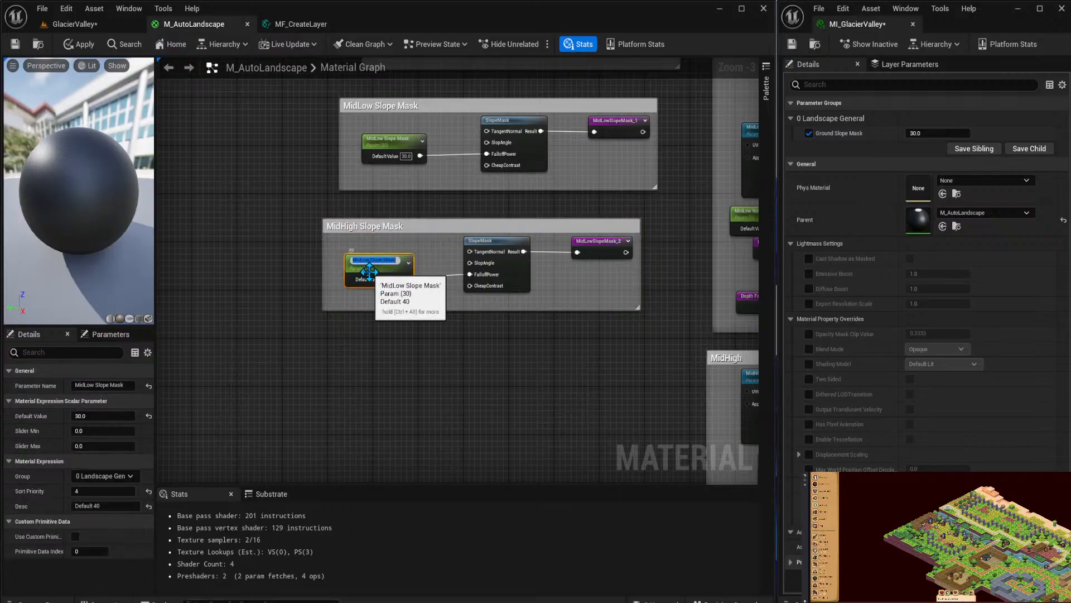
click(347, 296)
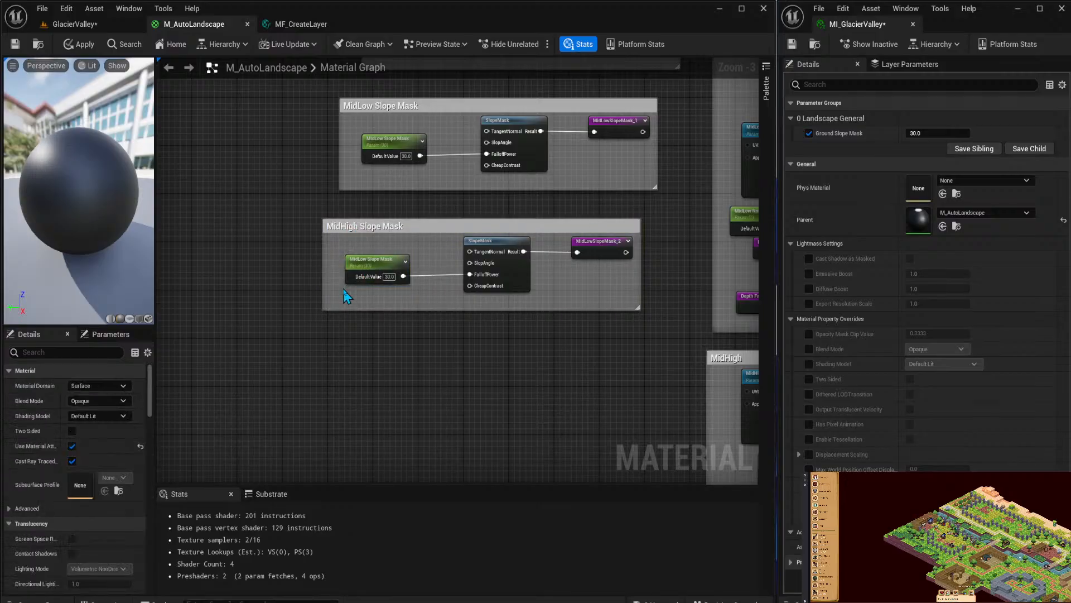
click(360, 269)
key(F2)
key(Left)
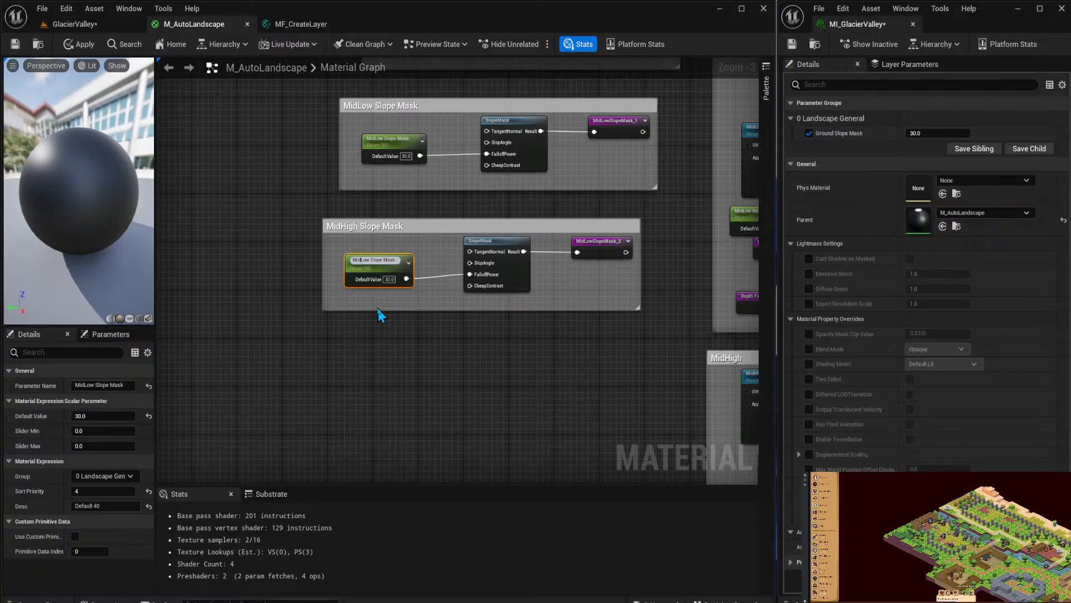
key(Delete)
key(Delete)
key(Delete)
text(High)
key(Return)
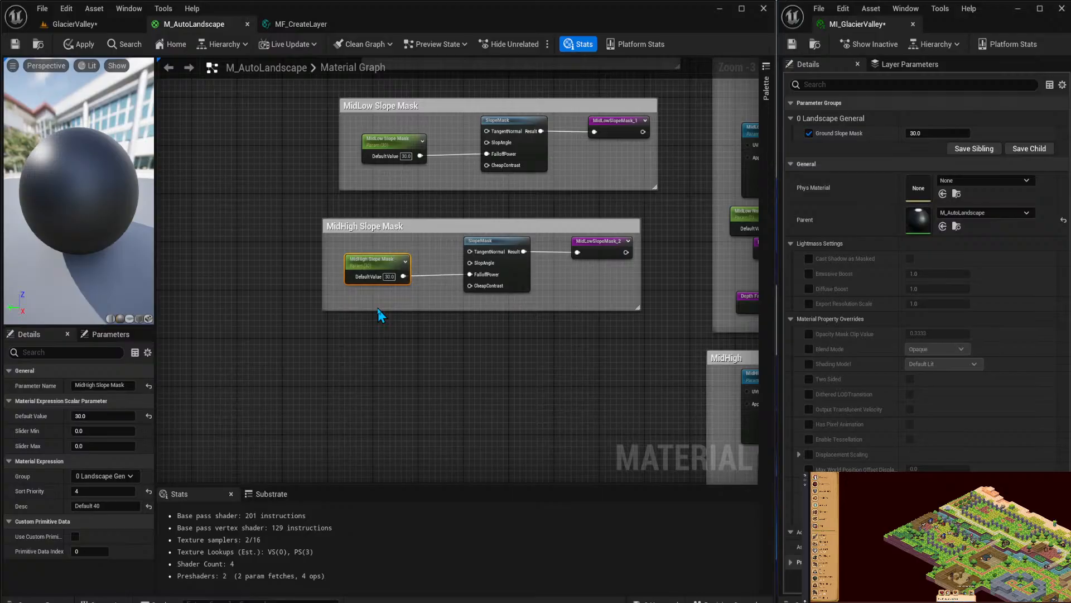
Rename the named reroute declaration in the MidHigh group to MidHighSlopeMask_2.
click(603, 254)
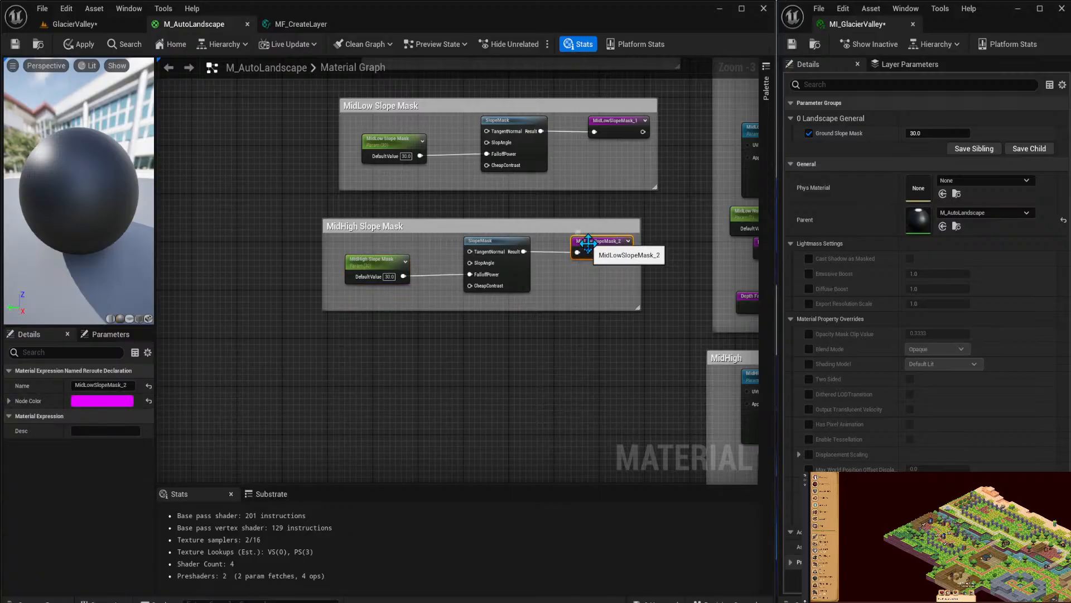
key(F2)
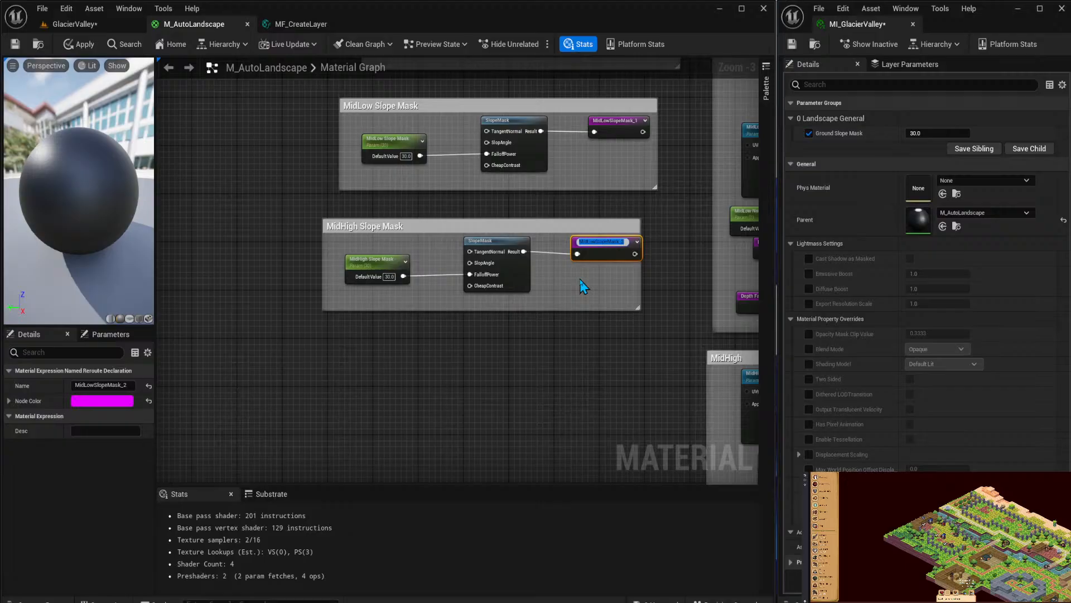
key(End)
text(High)
key(Return)
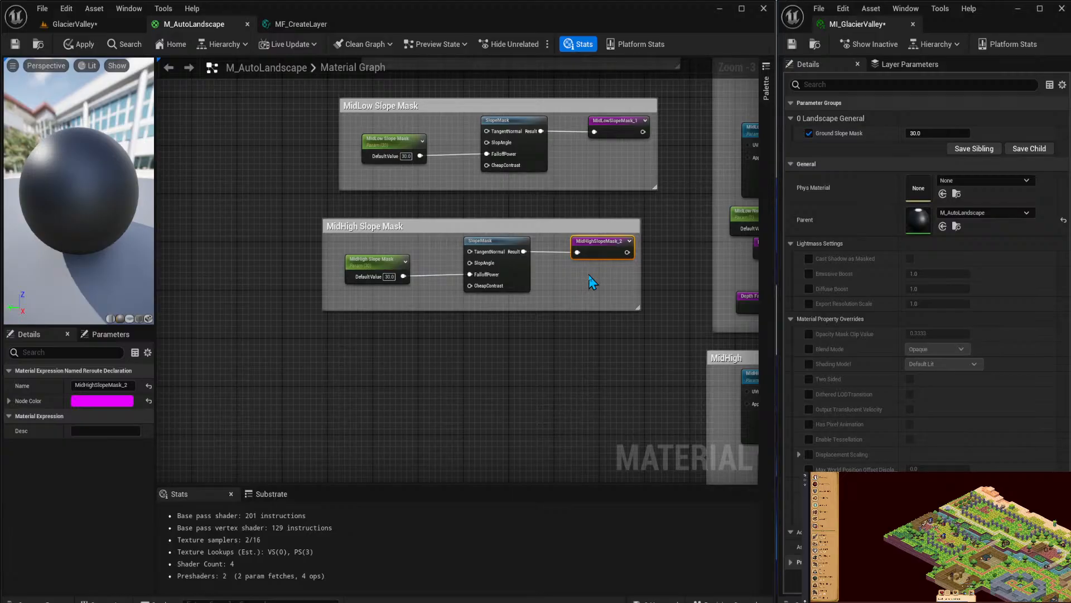
click(522, 370)
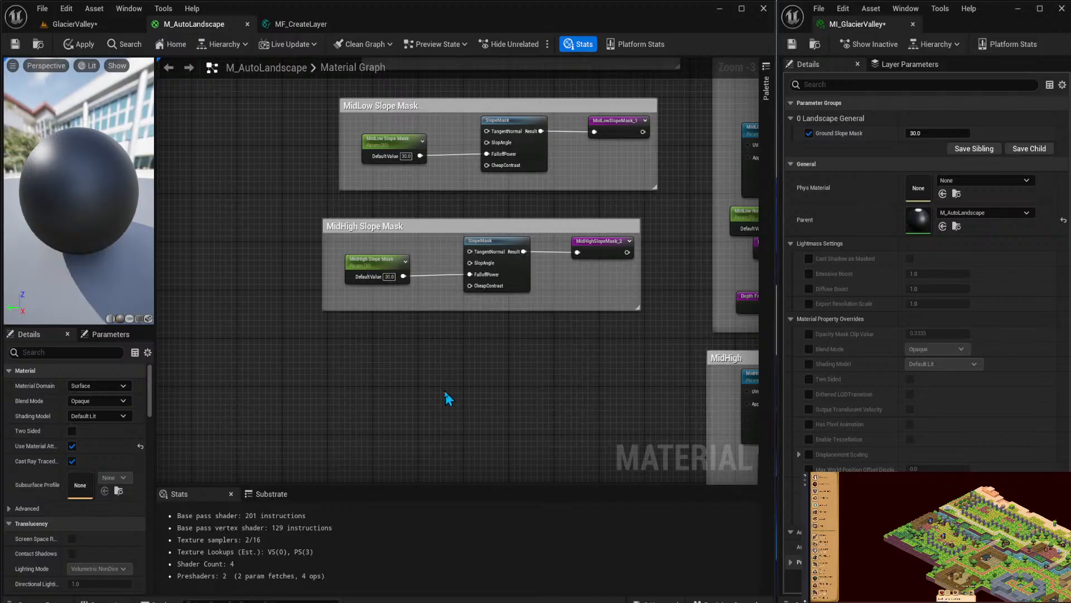
drag(310, 222, 644, 319)
key(c)
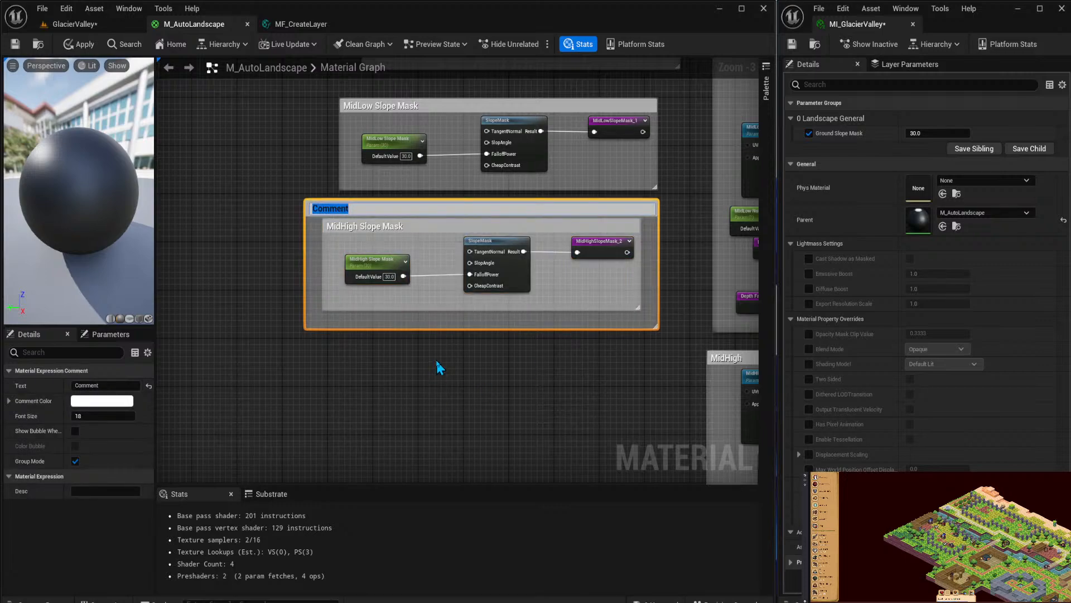
click(385, 366)
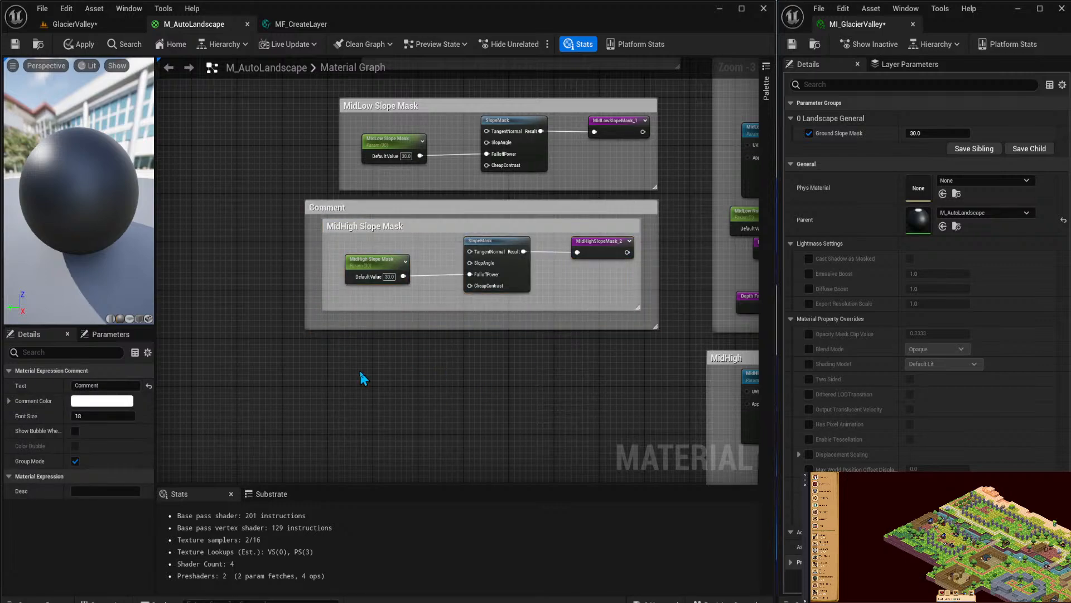
click(314, 208)
key(Delete)
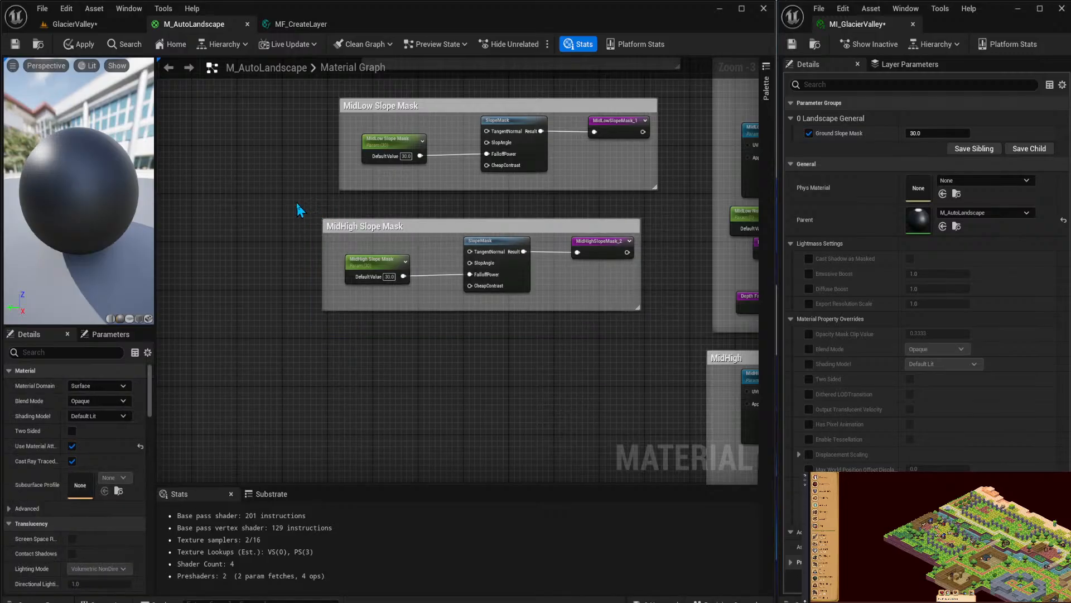
Duplicate the MidHigh Slope Mask group below itself and retitle the copy's comment box as "Cliff Slope Mask".
drag(299, 213, 696, 356)
key(ctrl+d)
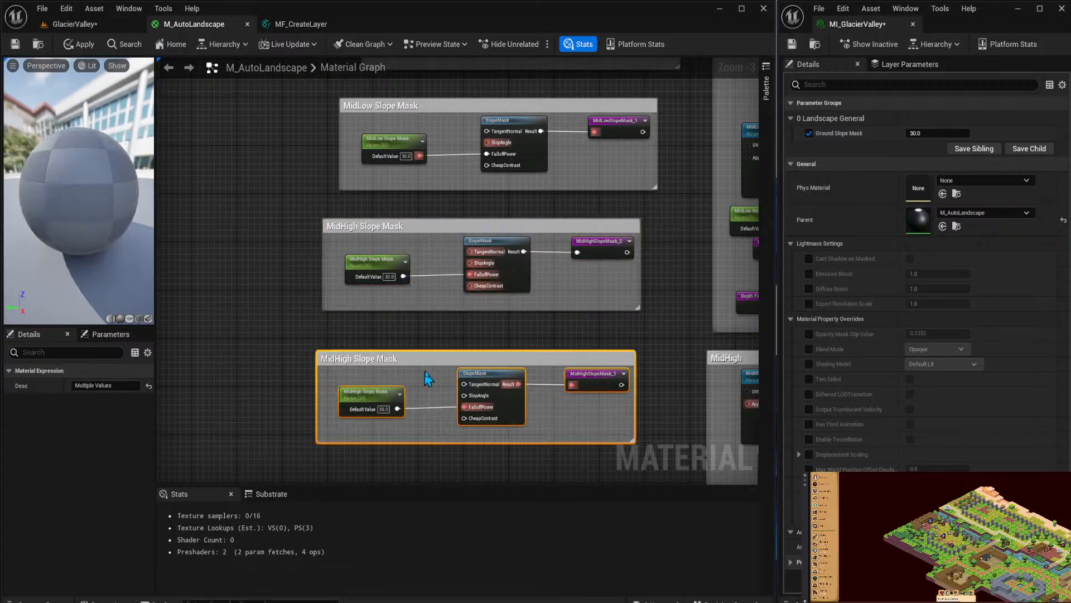
double_click(353, 359)
drag(355, 360, 351, 361)
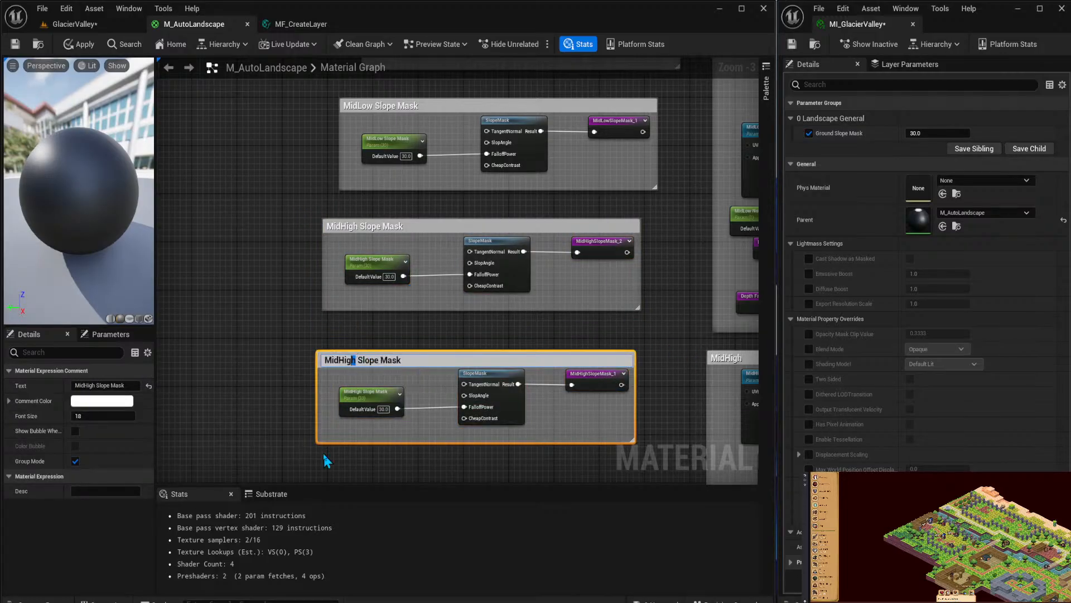
key(ctrl+shift+Left)
text(Cliff)
key(Return)
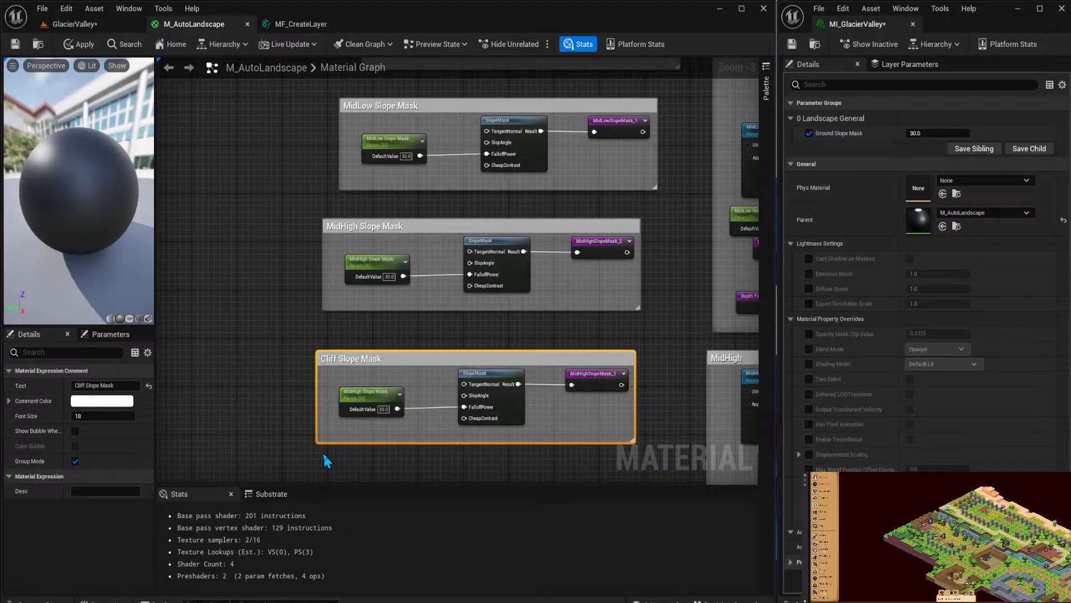
Rename the scalar parameter inside the Cliff comment box to "Cliff Slope Mask".
click(359, 390)
key(ctrl+shift+Right)
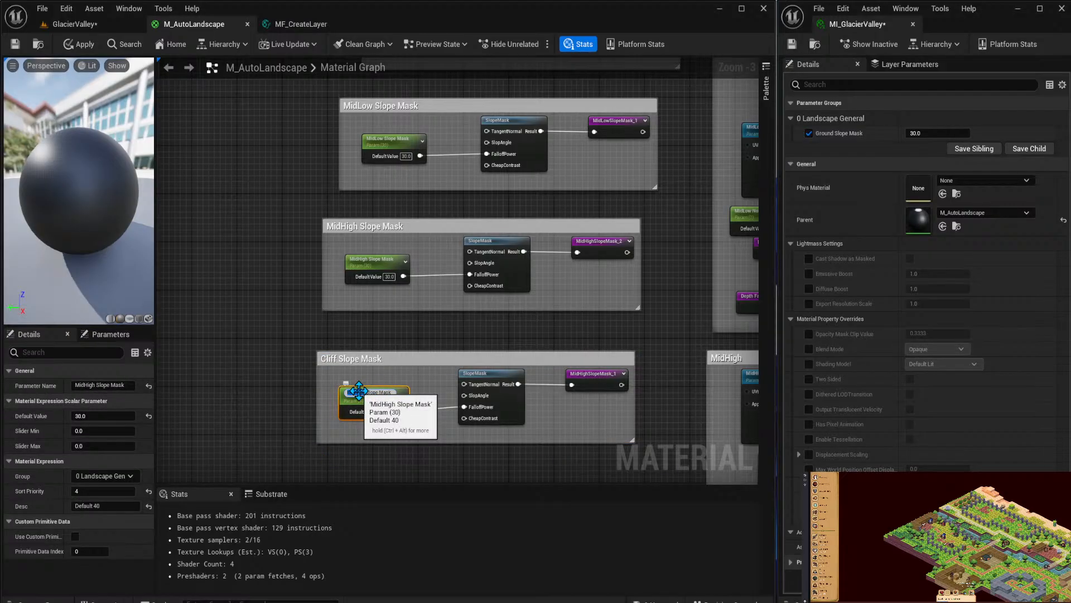
text(Cliff)
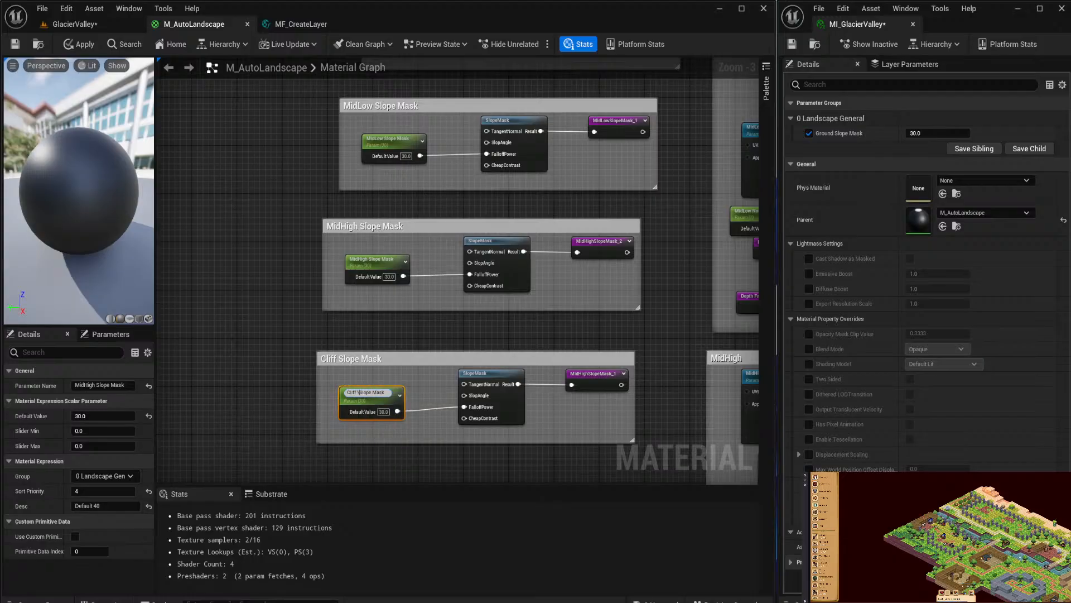
key(Return)
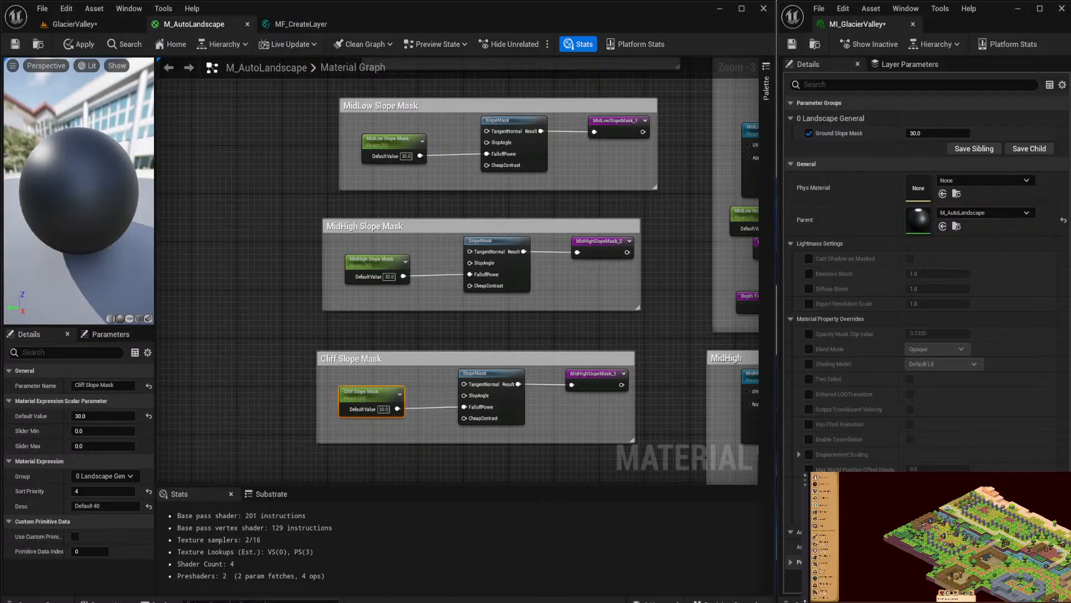
Rename the named reroute declaration in the Cliff group to CliffSlopeMask_1.
scroll(581, 368, up, 5)
double_click(575, 383)
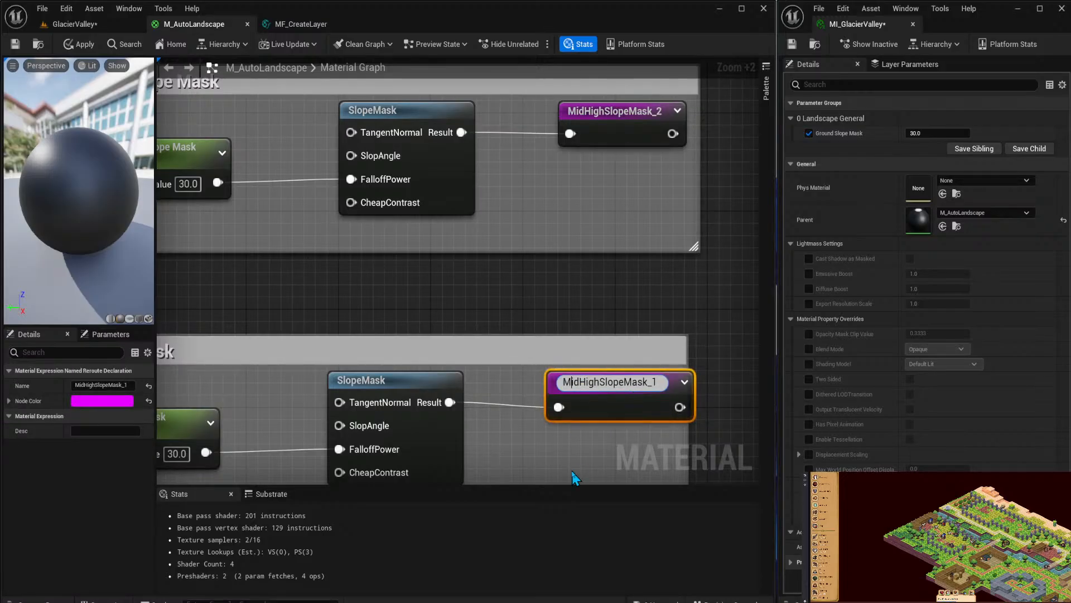
key(Delete)
key(Delete)
key(Delete)
key(Delete)
key(Delete)
key(Delete)
key(Delete)
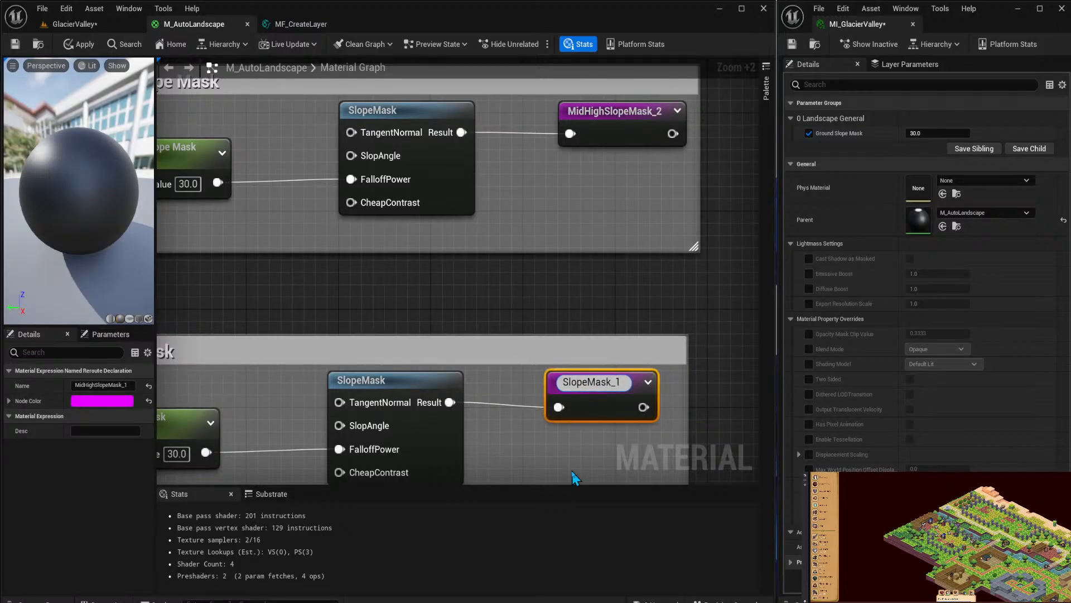
text(Cliff)
key(Return)
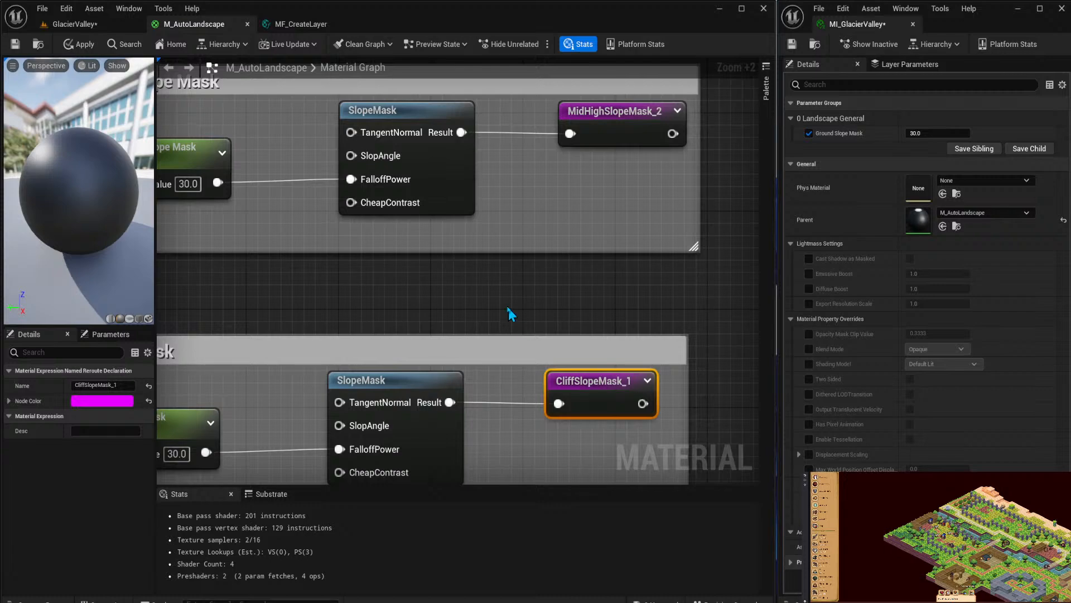
right_drag(472, 339, 613, 324)
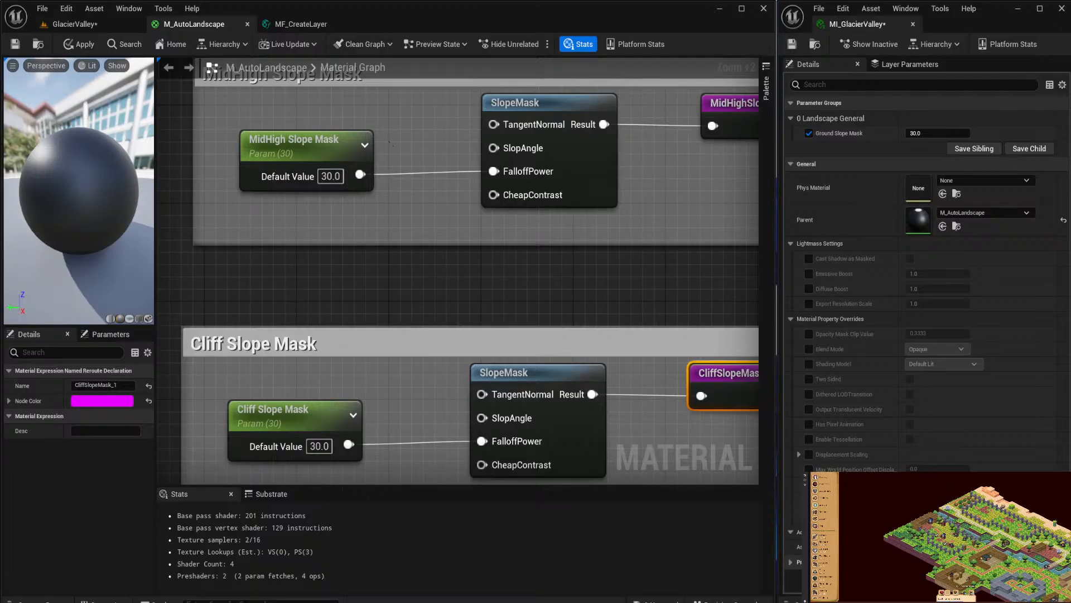
drag(246, 305, 601, 469)
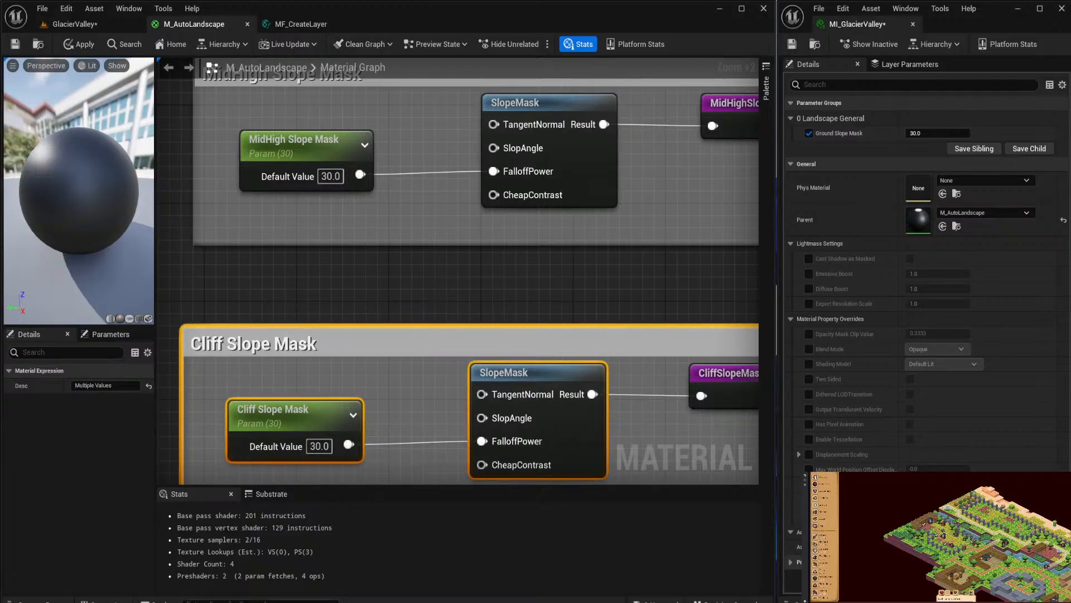
scroll(469, 212, down, 3)
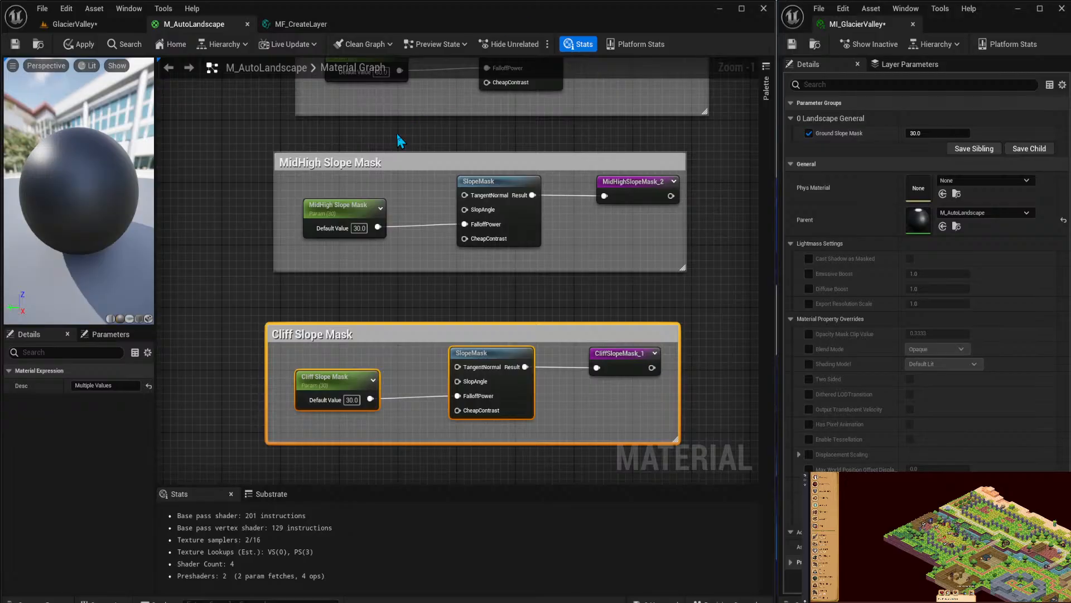
click(352, 220)
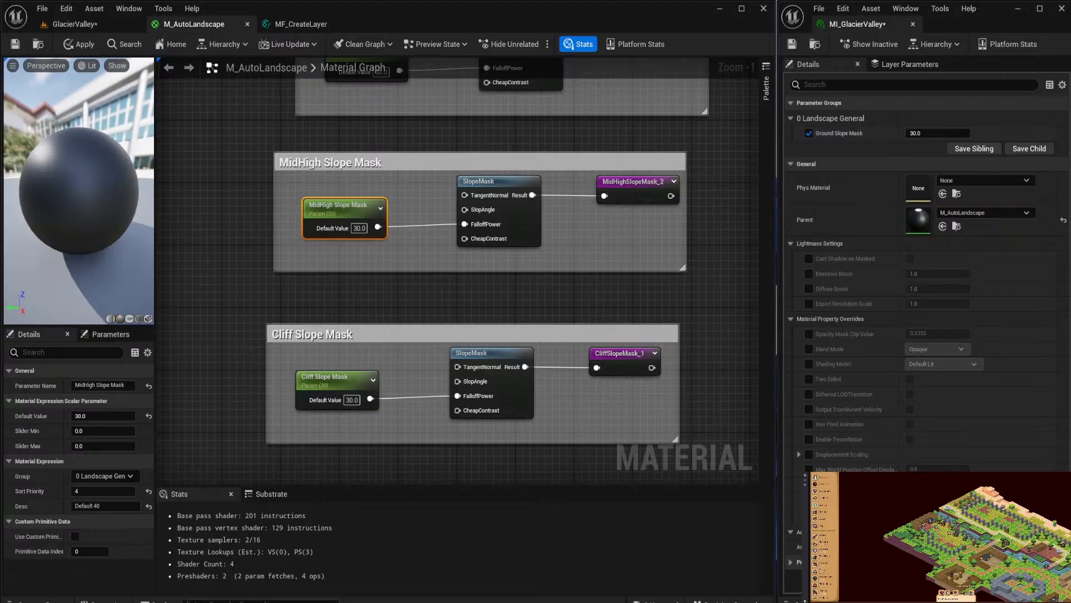
Assign the Ground Slope Mask parameter to group "1 Ground" with sort priority 5.
right_drag(342, 126, 346, 239)
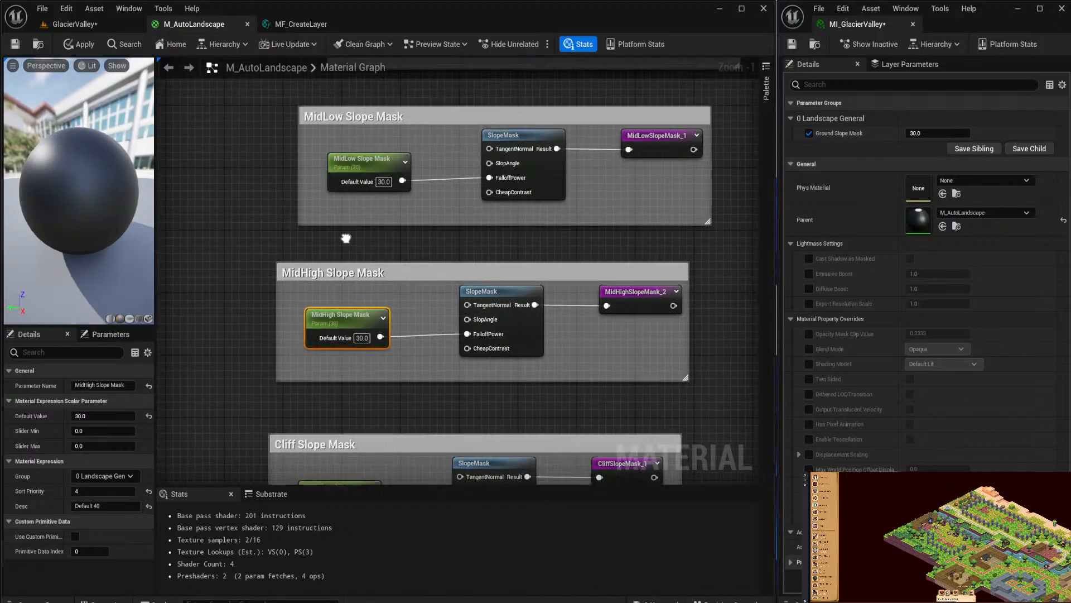
right_drag(371, 152, 372, 317)
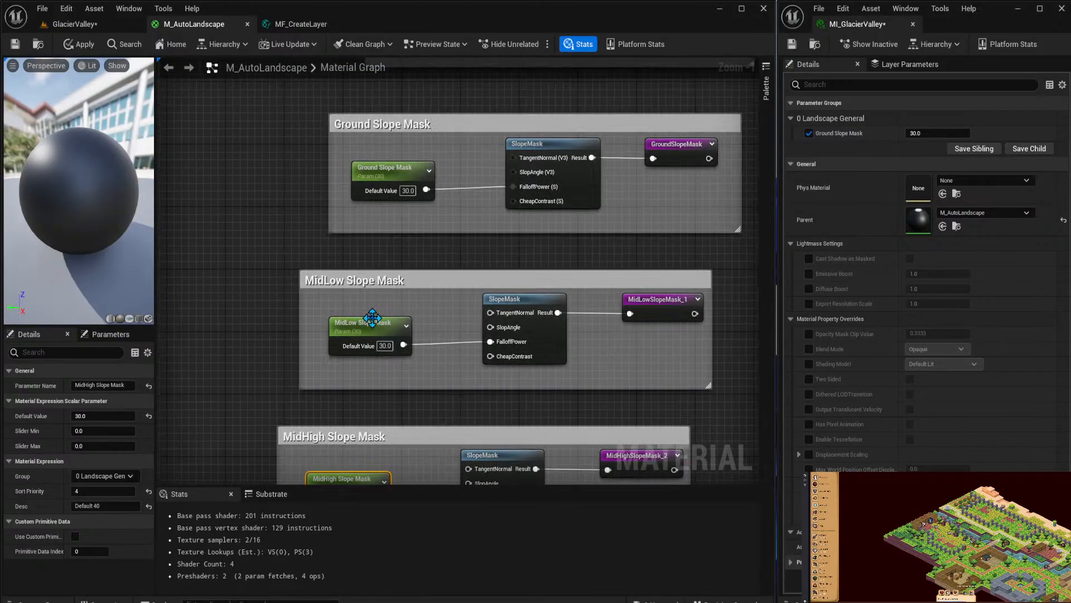
click(385, 168)
click(132, 476)
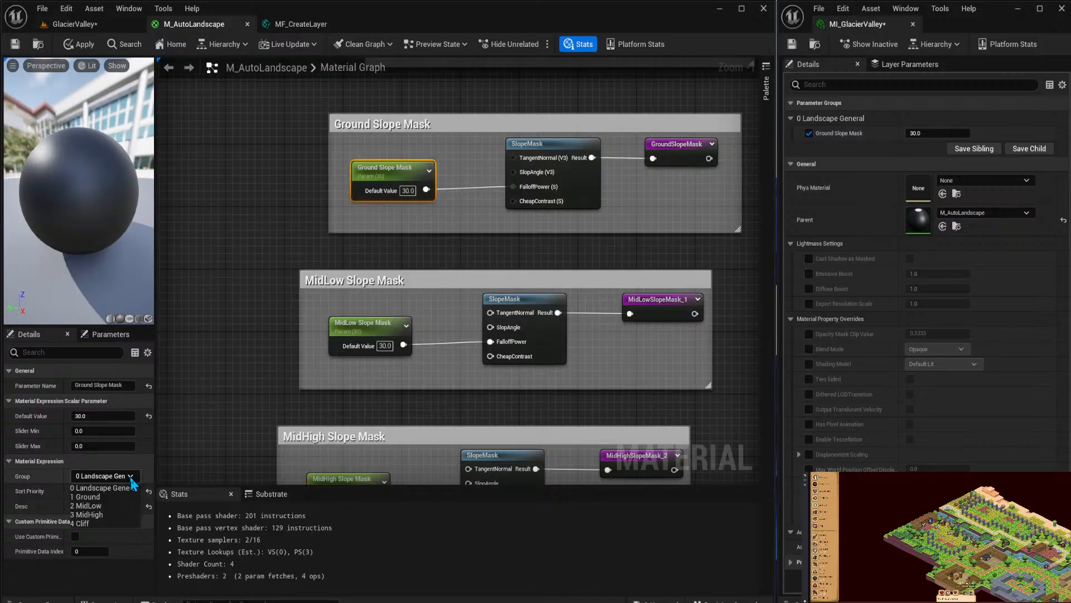
click(89, 496)
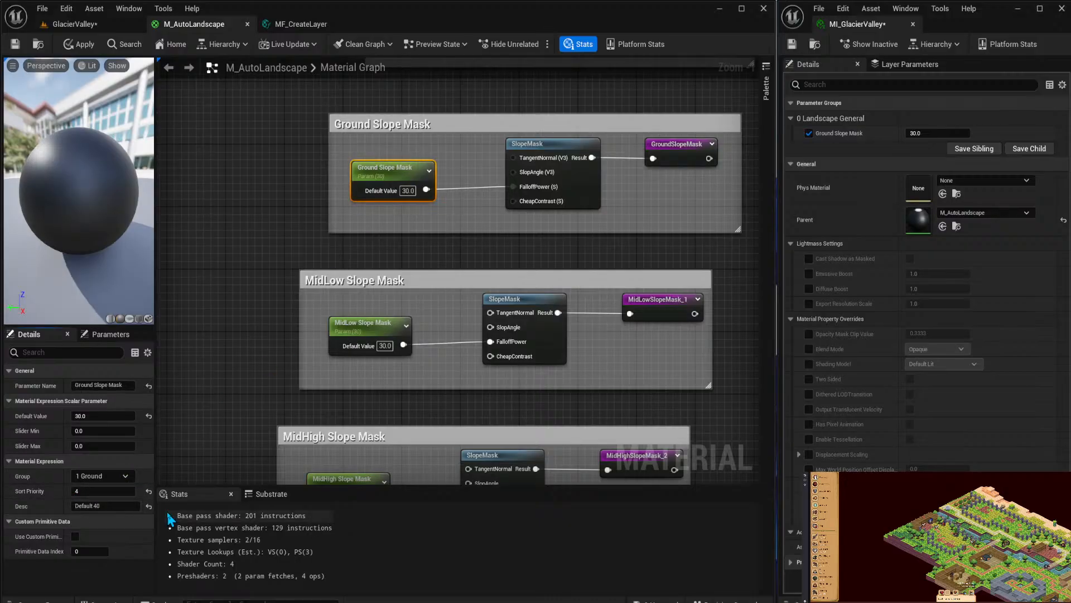
click(87, 490)
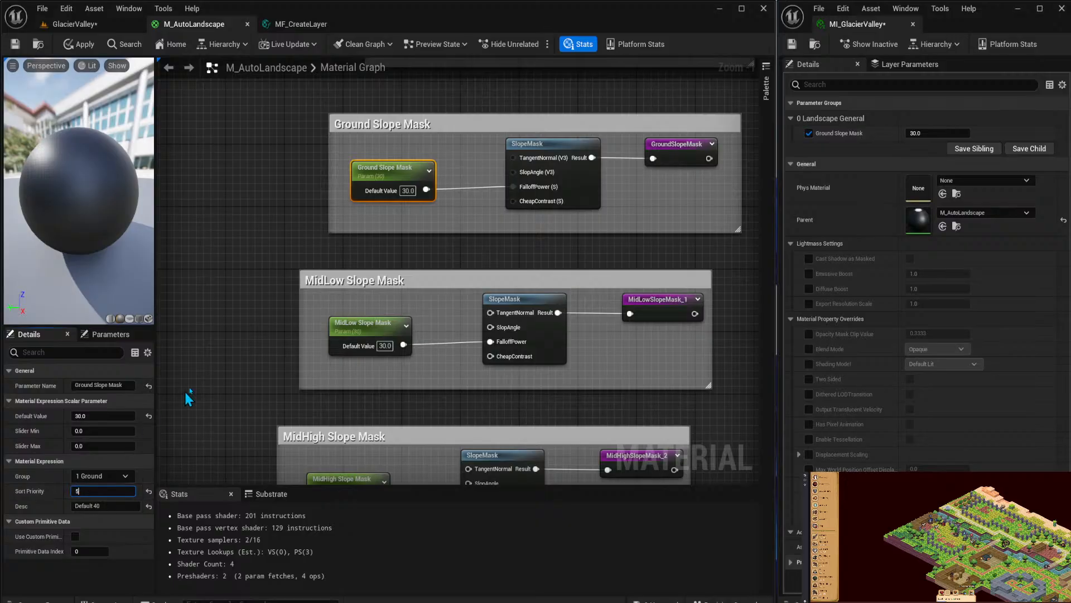
click(196, 394)
Assign the MidLow Slope Mask parameter to group "2 MidLow" with sort priority 5.
right_drag(240, 402, 243, 270)
click(350, 190)
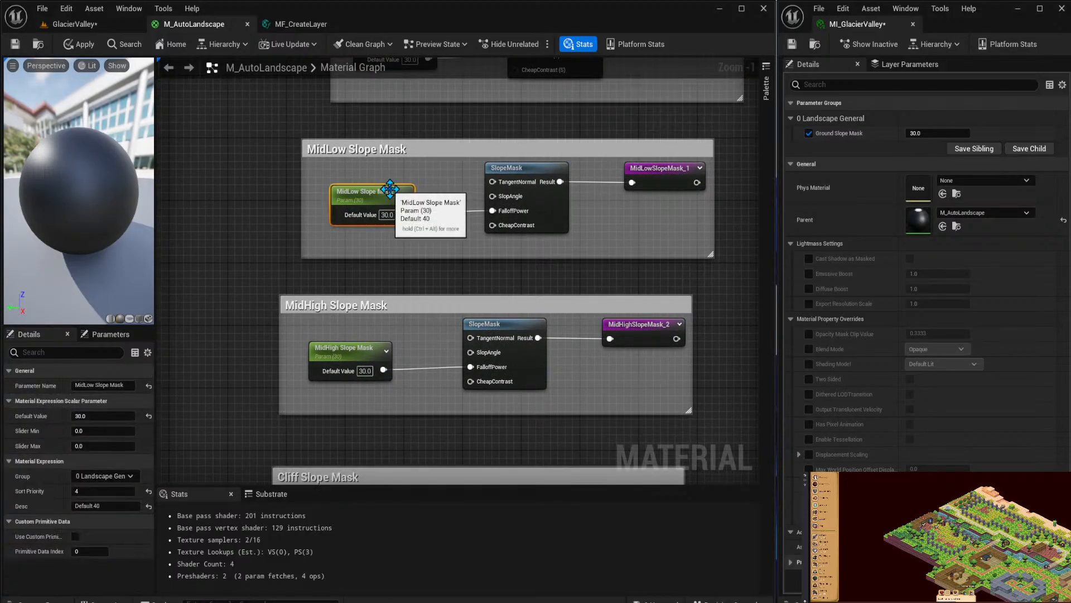
click(127, 476)
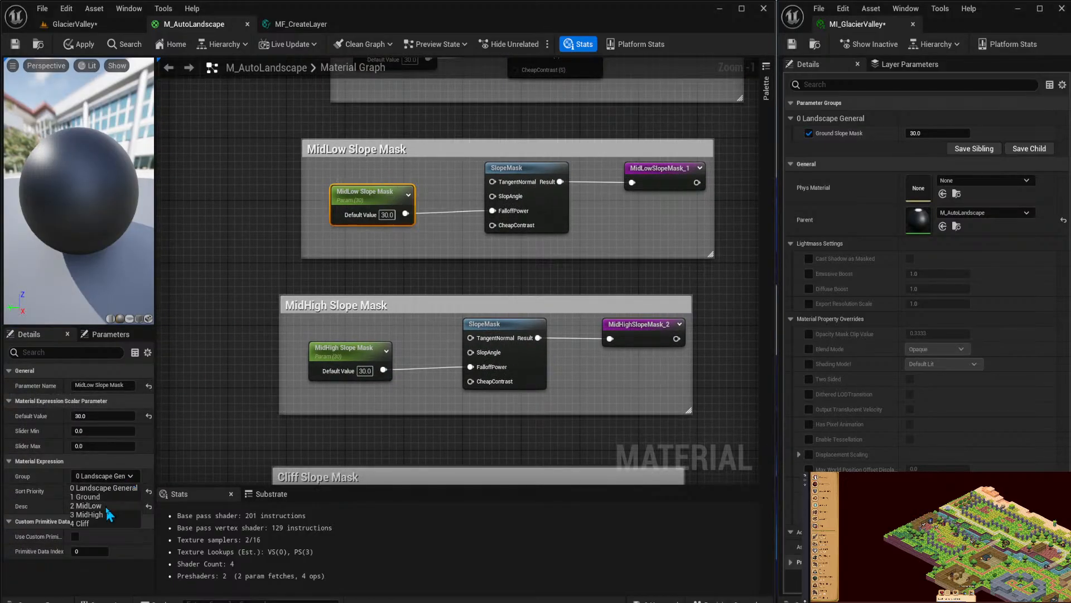
click(89, 511)
click(78, 491)
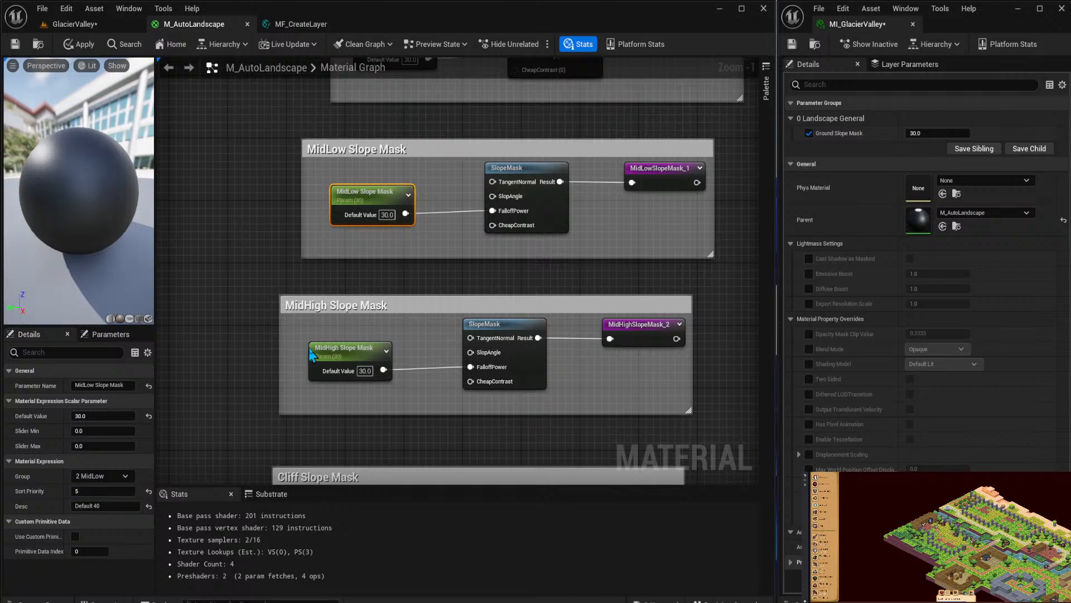
Assign the MidHigh Slope Mask parameter to group "3 MidHigh" with sort priority 5.
click(331, 347)
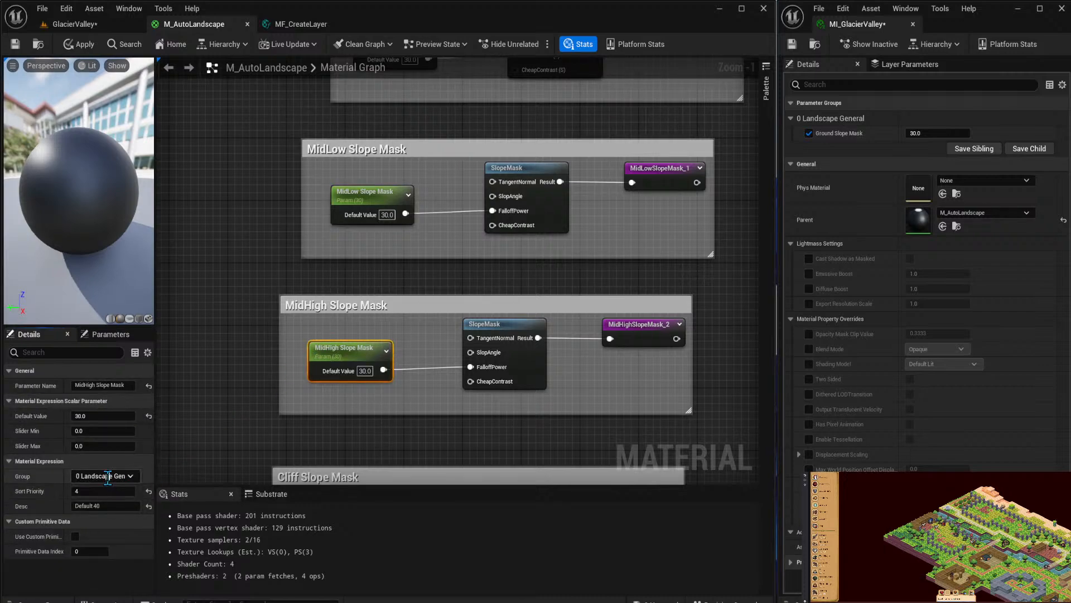
click(130, 476)
click(99, 514)
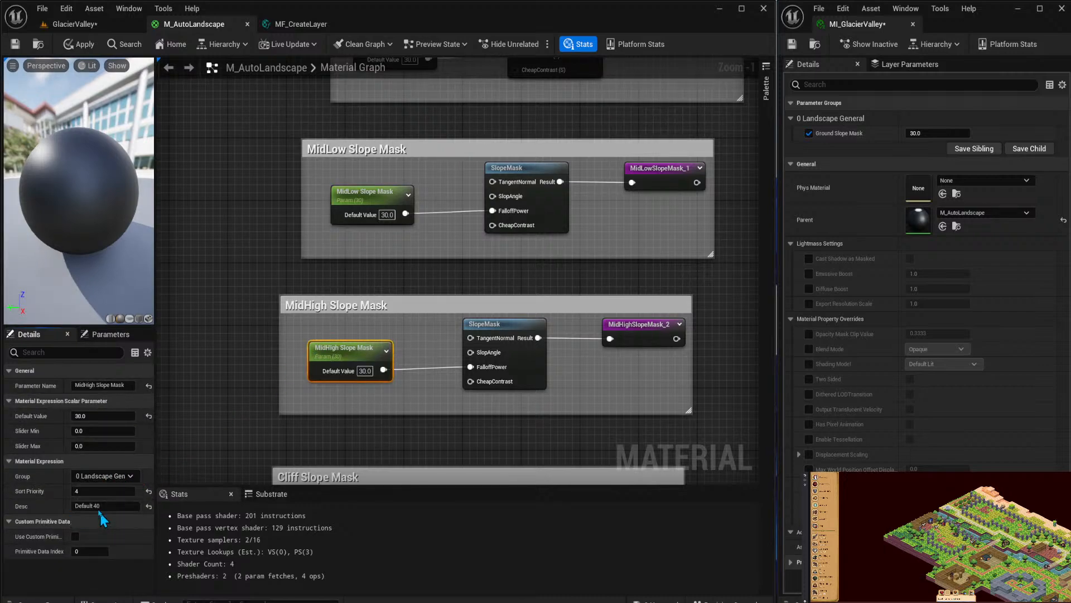
click(89, 491)
text(5)
click(232, 380)
right_drag(232, 381, 258, 249)
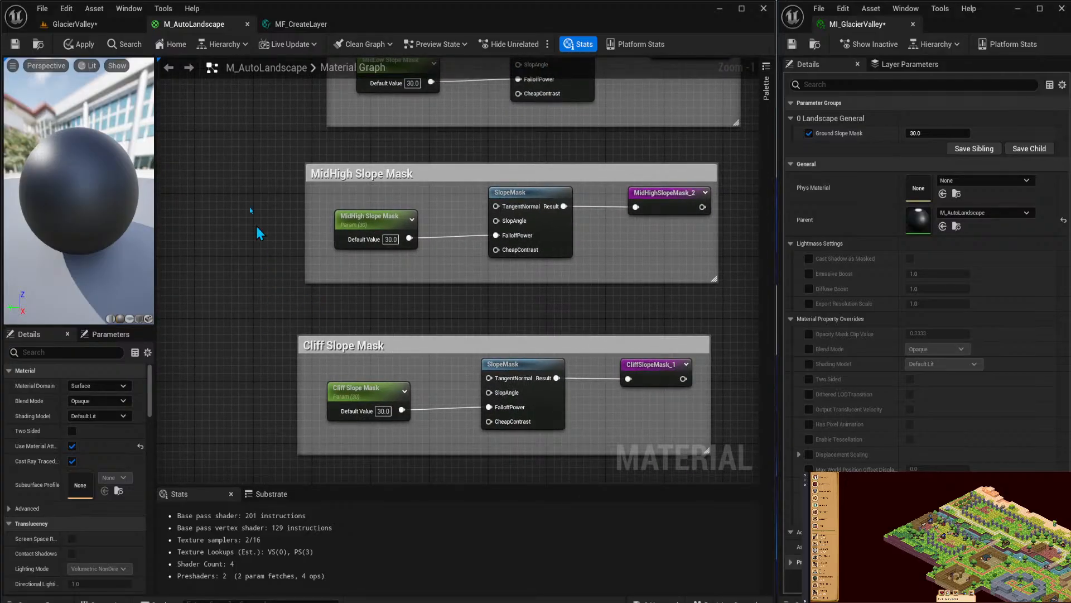
Apply and save the material, and delete the Cliff Slope Mask comment box together with all its nodes.
click(82, 44)
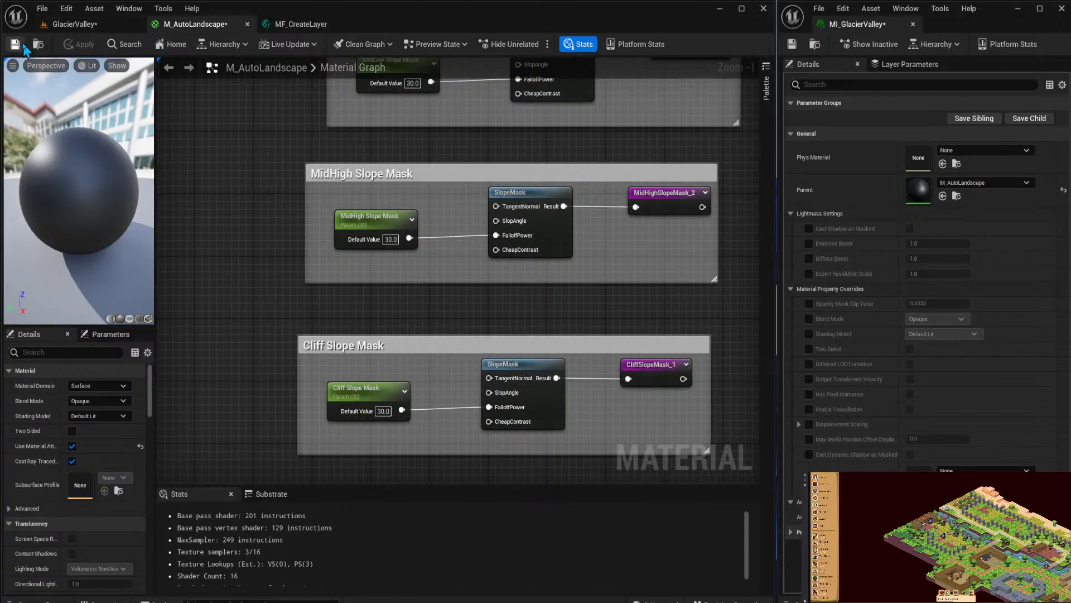
drag(263, 317, 699, 470)
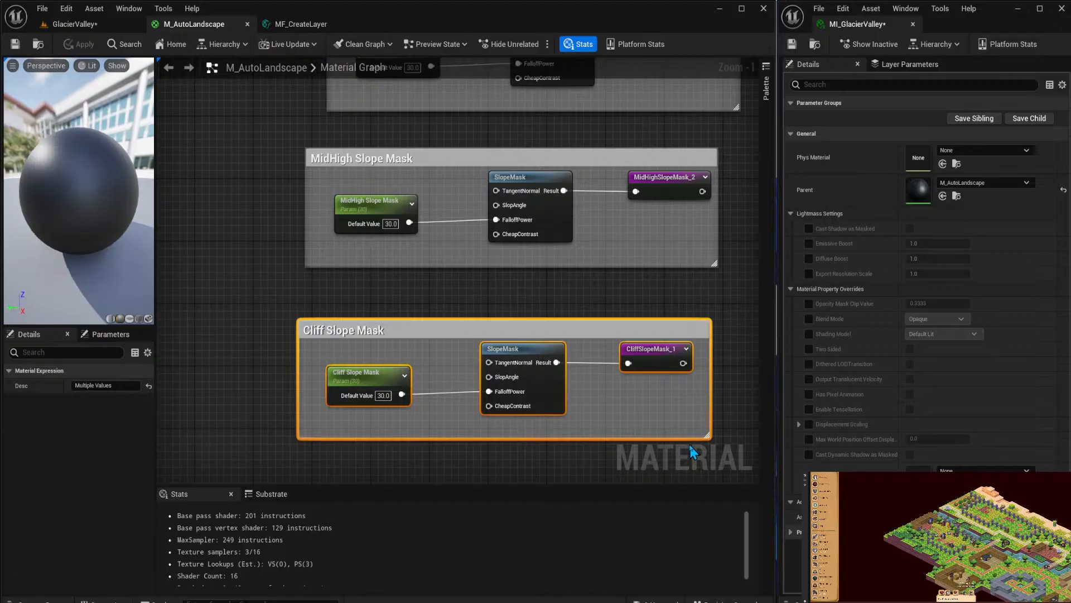
key(Delete)
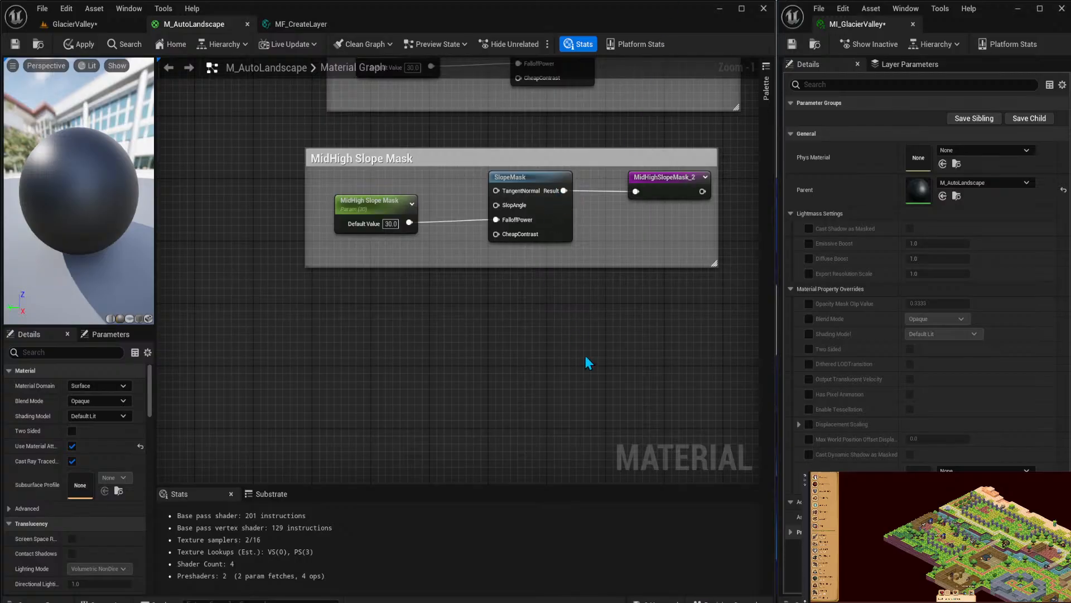
Move the Ground, MidLow and MidHigh Slope Mask groups together slightly left, away from the layer groups.
right_drag(632, 295, 407, 318)
right_drag(471, 258, 395, 397)
right_drag(473, 216, 475, 346)
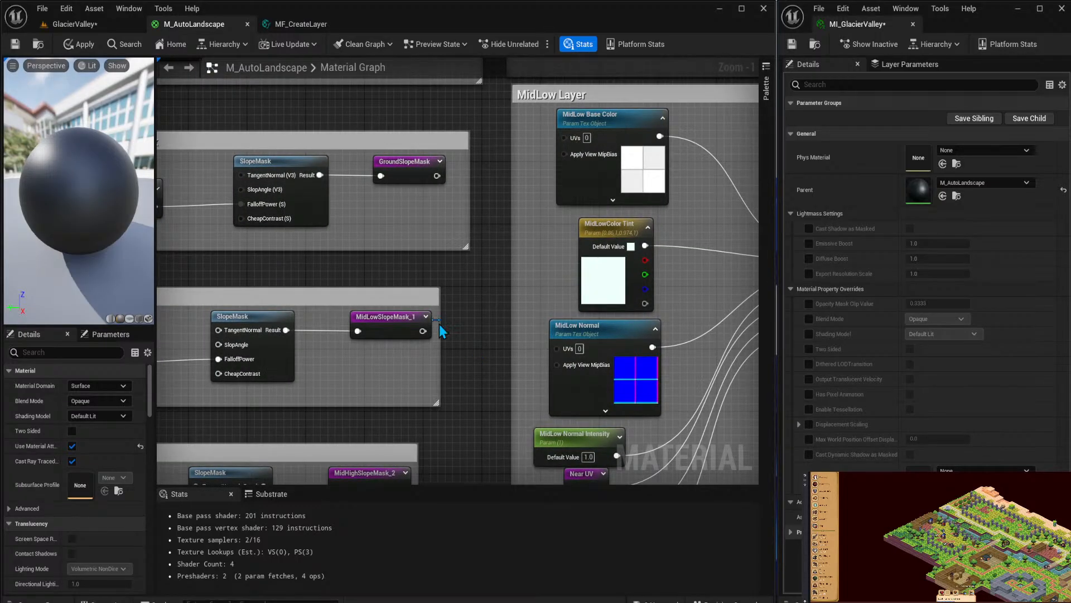
right_drag(411, 274, 627, 259)
scroll(427, 229, down, 1)
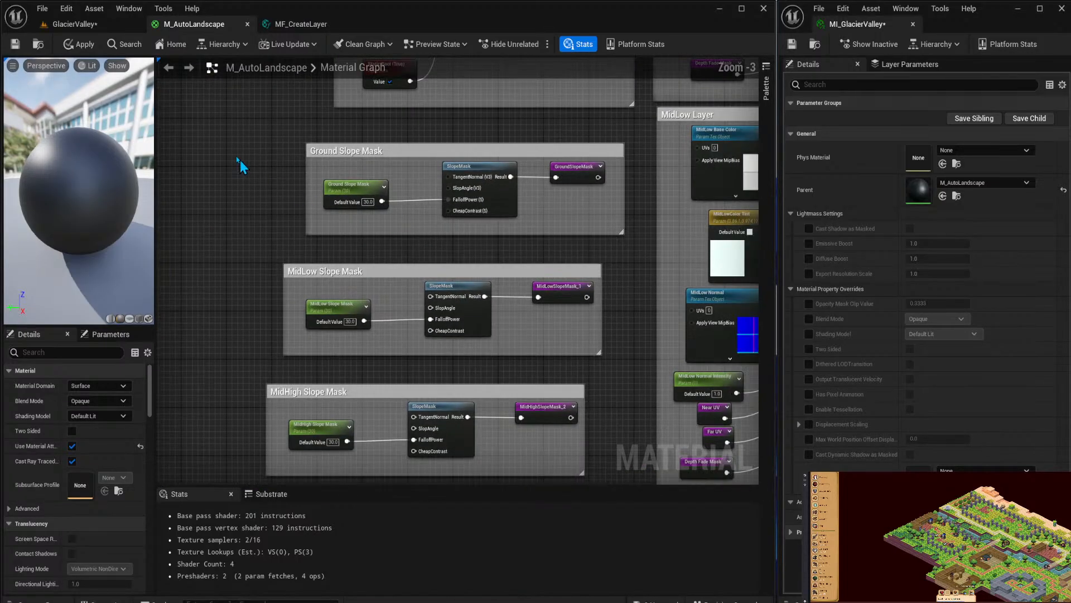
drag(240, 159, 580, 455)
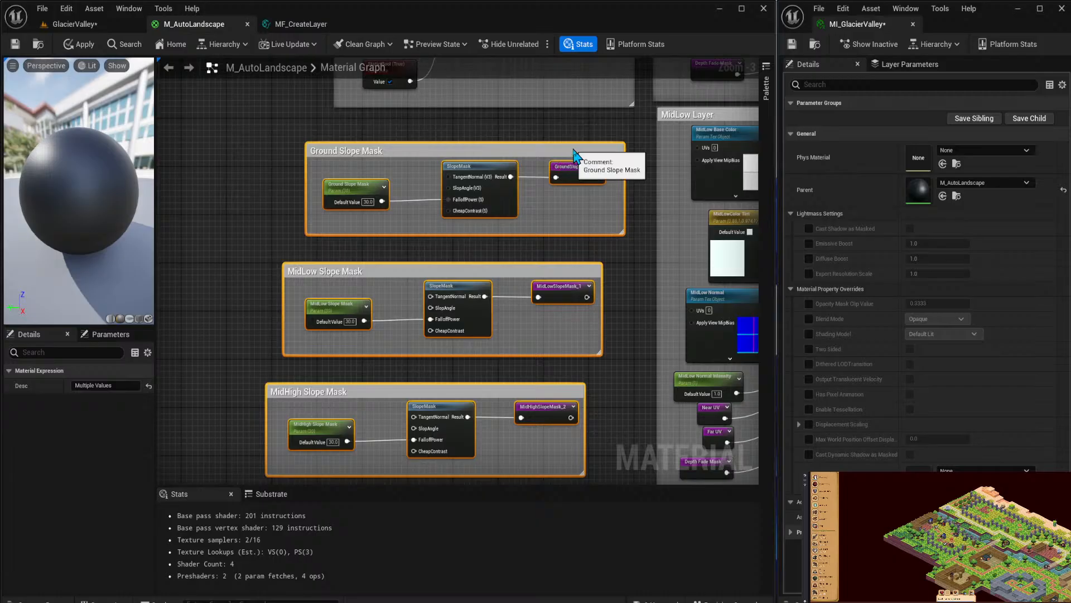
drag(568, 166, 517, 166)
click(562, 142)
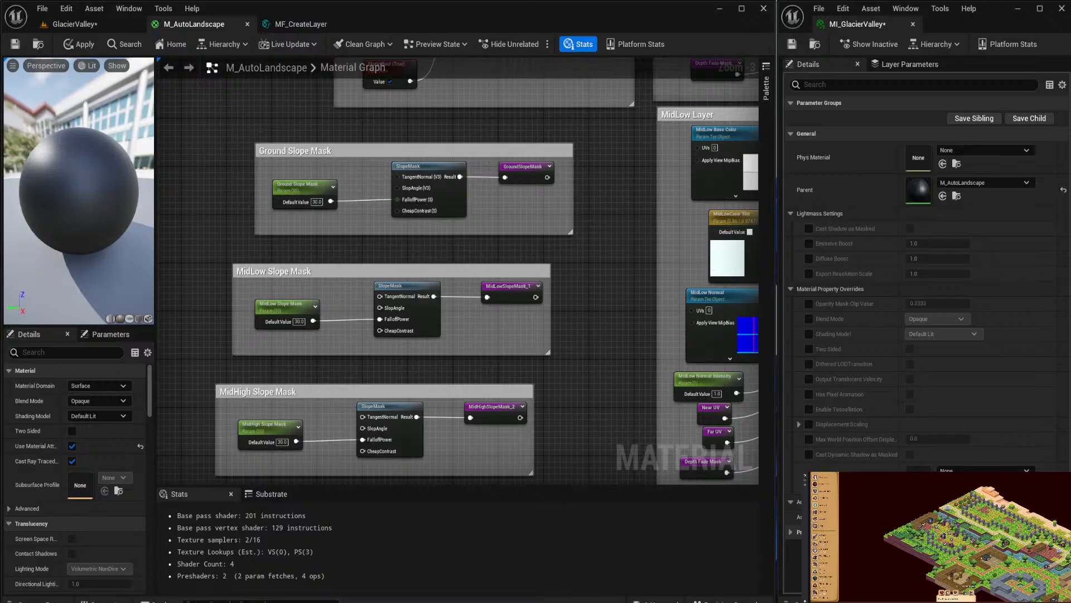
Move the Final Output comment box farther right of the layer groups to free space for blending nodes.
right_drag(659, 204, 427, 204)
right_drag(643, 74, 471, 185)
right_drag(577, 171, 493, 293)
right_drag(544, 165, 442, 482)
right_drag(522, 292, 447, 92)
right_drag(496, 306, 490, 149)
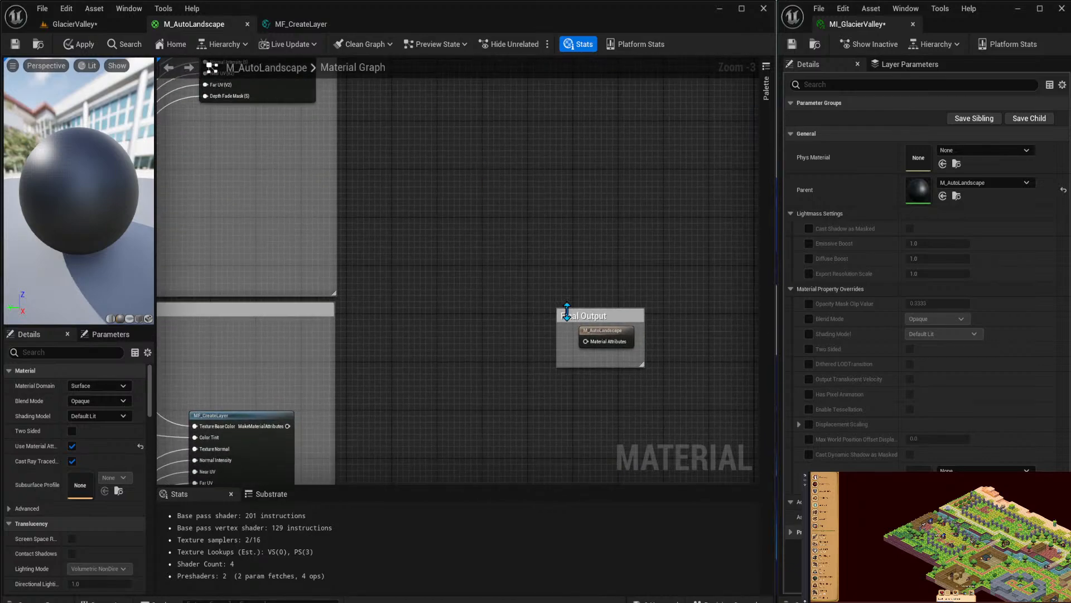
drag(596, 316, 671, 172)
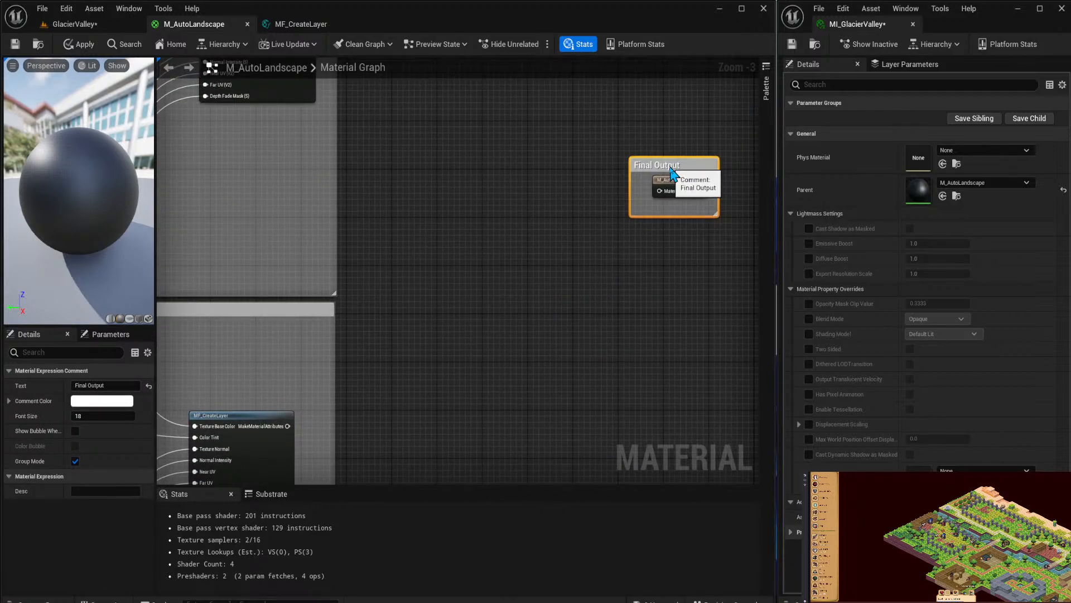
scroll(566, 296, down, 3)
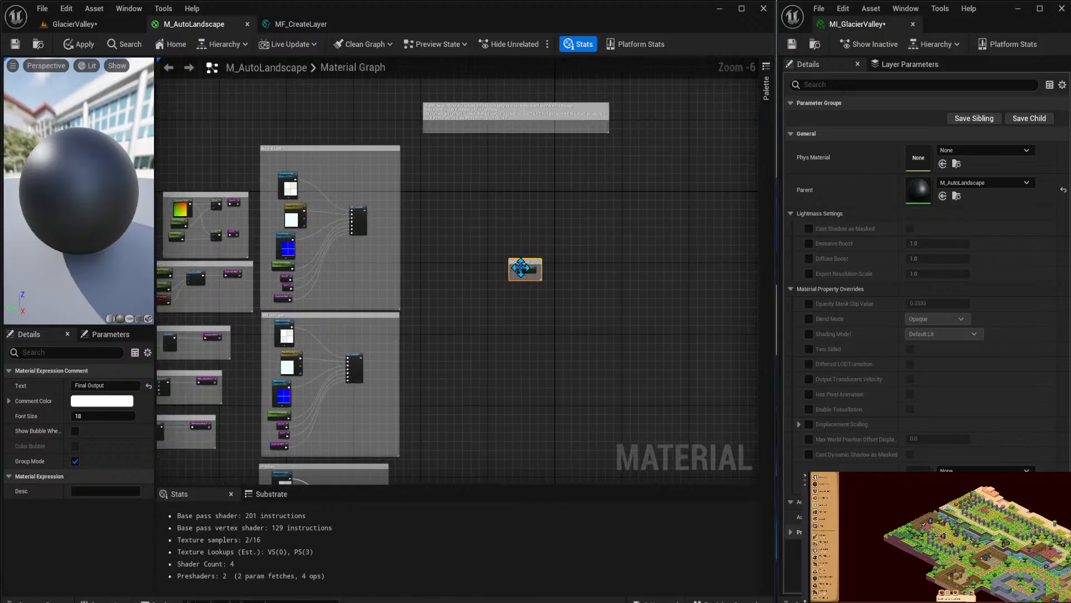
drag(523, 260, 653, 326)
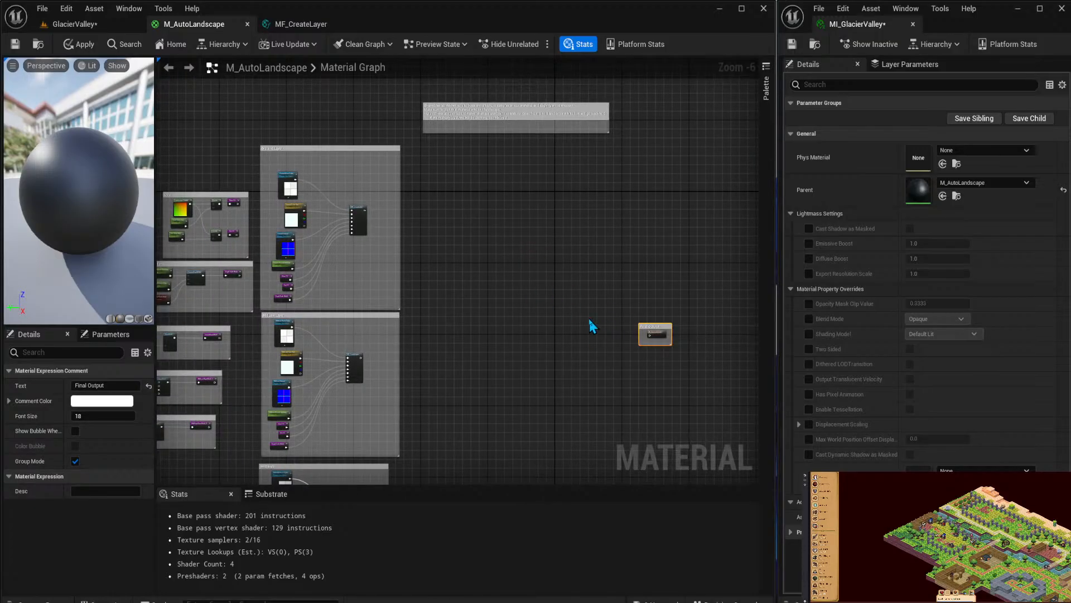
Add a named reroute declaration called GroundMaterial from the MF_CreateLayer output of the layer group directly above Cliff Layer.
right_drag(474, 225, 660, 110)
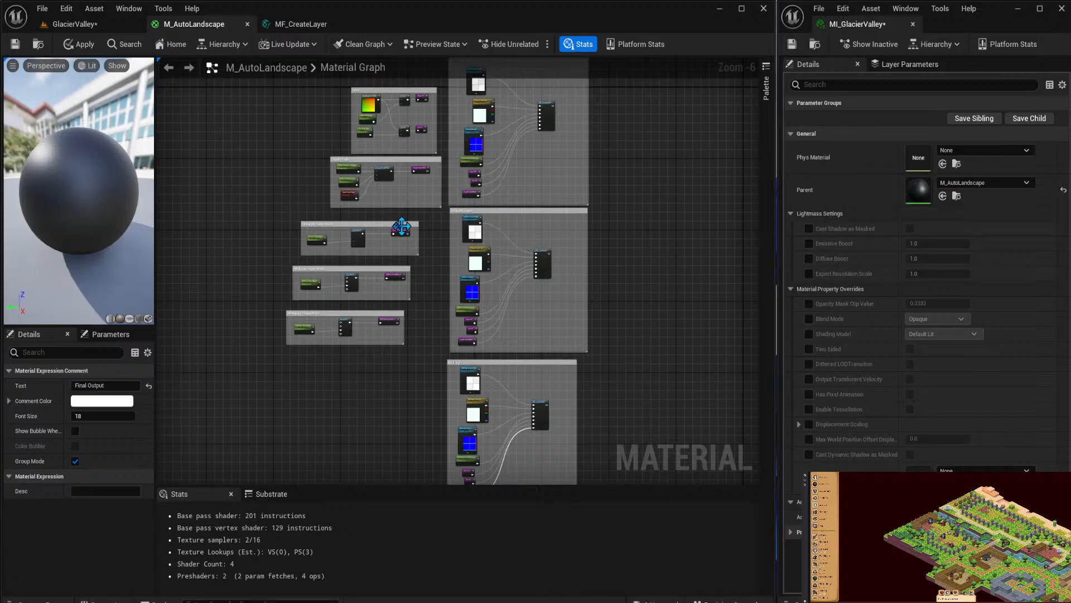
scroll(614, 136, up, 2)
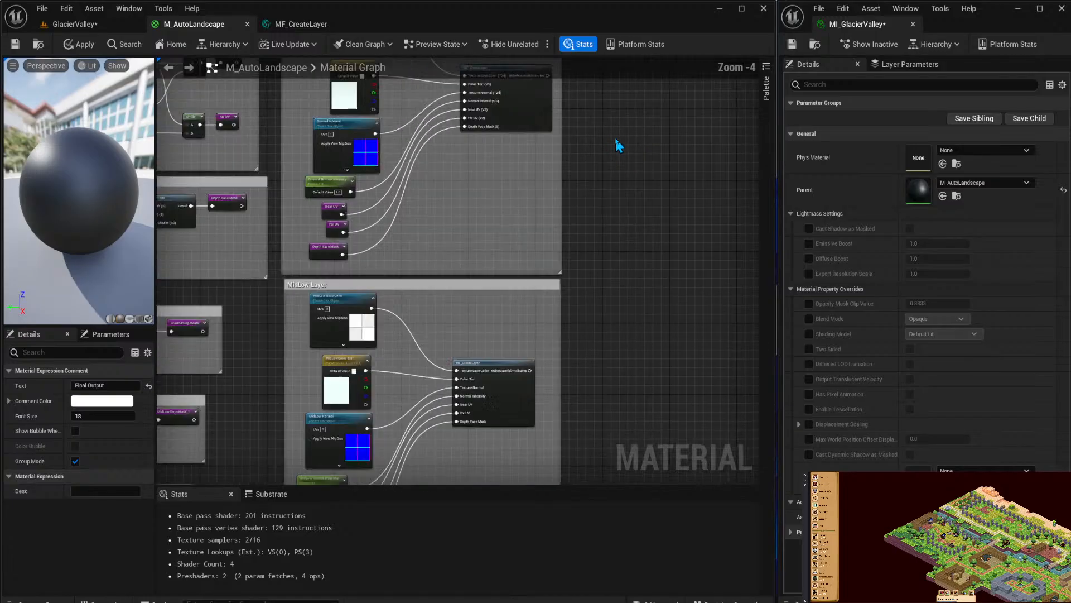
right_drag(617, 137, 541, 297)
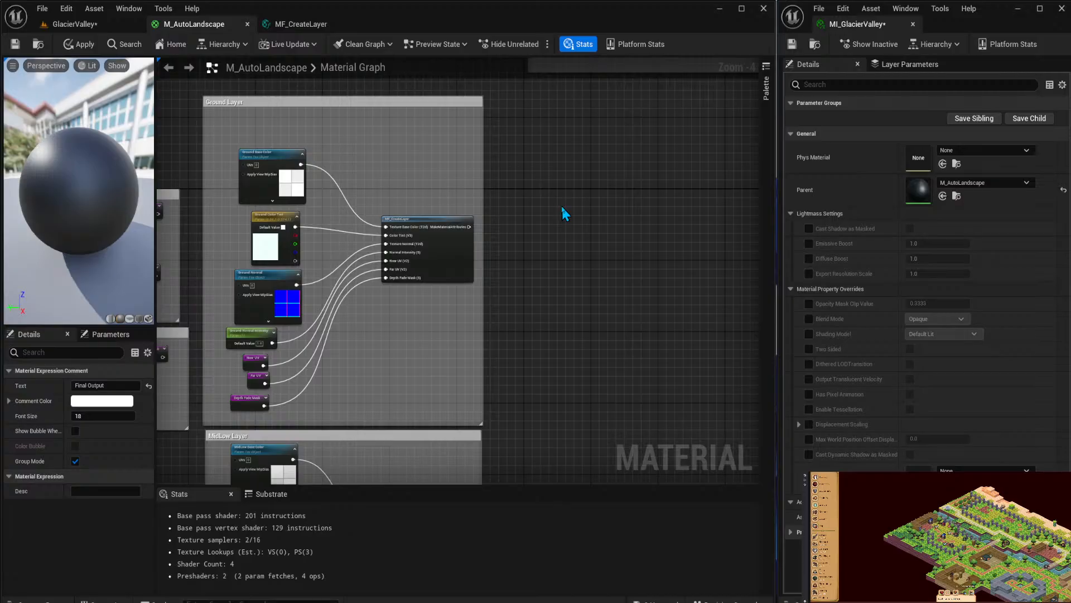
right_drag(569, 313, 558, 122)
right_drag(570, 337, 557, 101)
right_drag(550, 276, 543, 143)
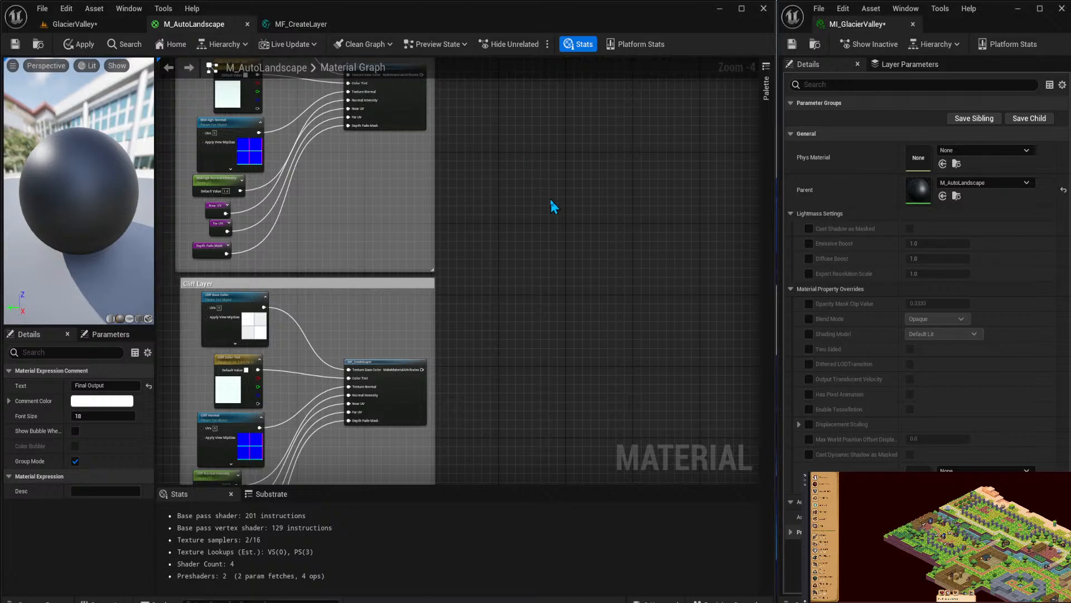
right_drag(550, 201, 528, 248)
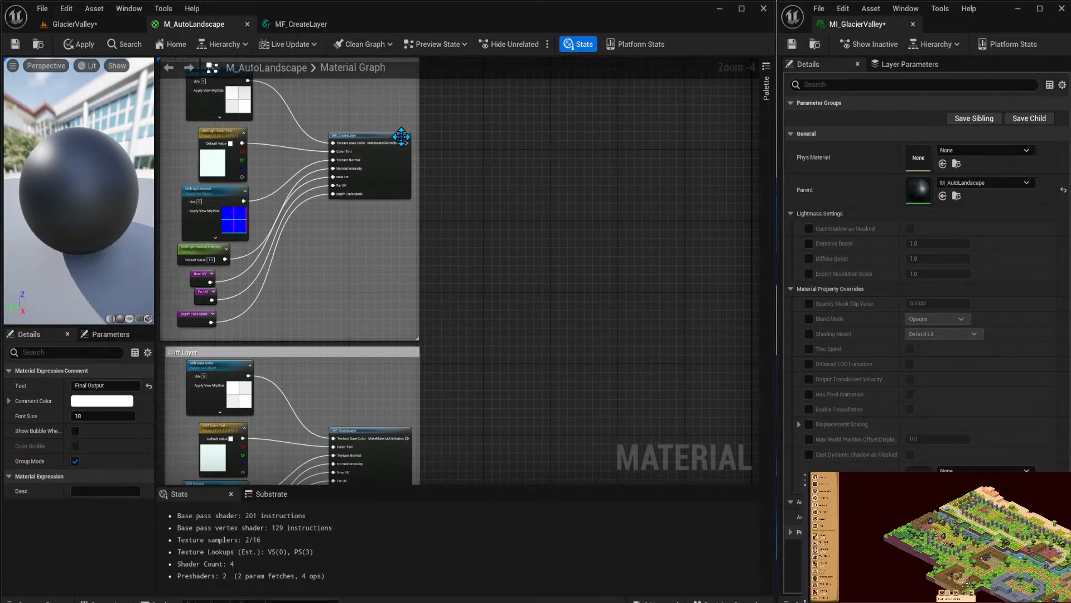
drag(408, 143, 477, 144)
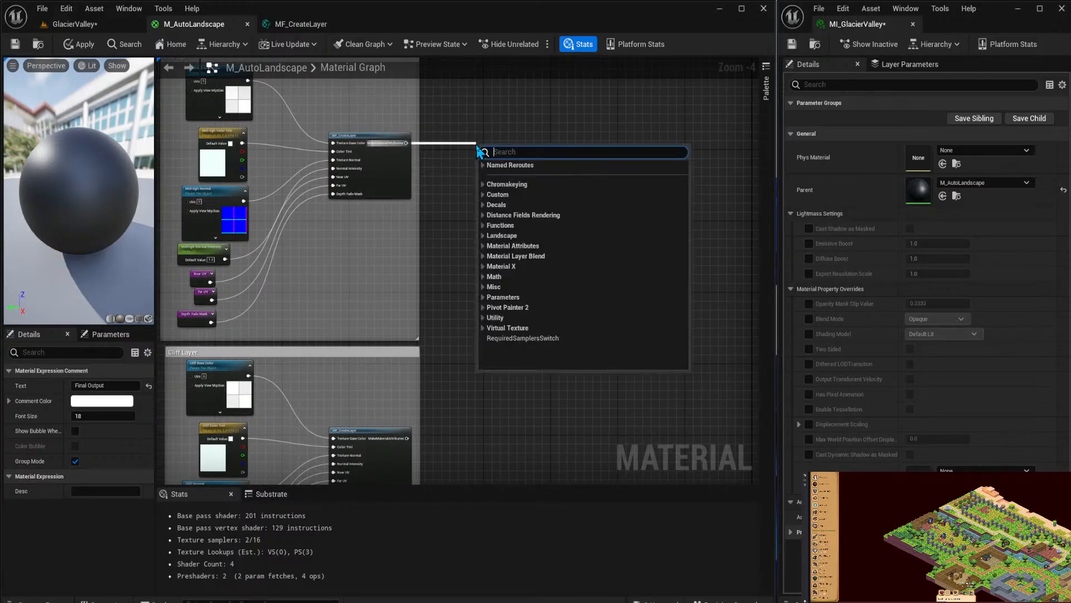
text(add n)
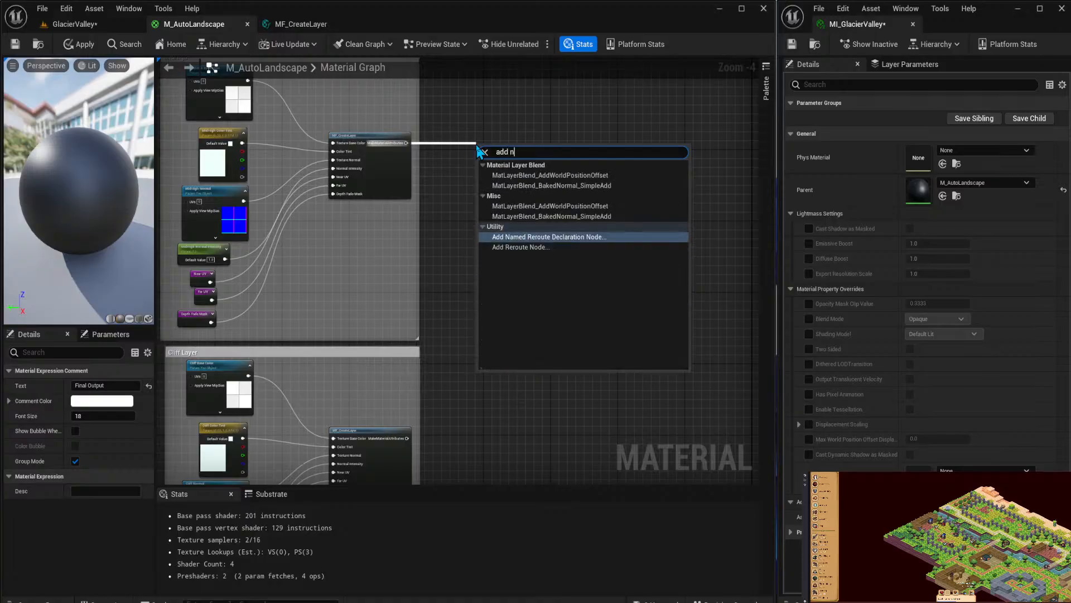
key(Return)
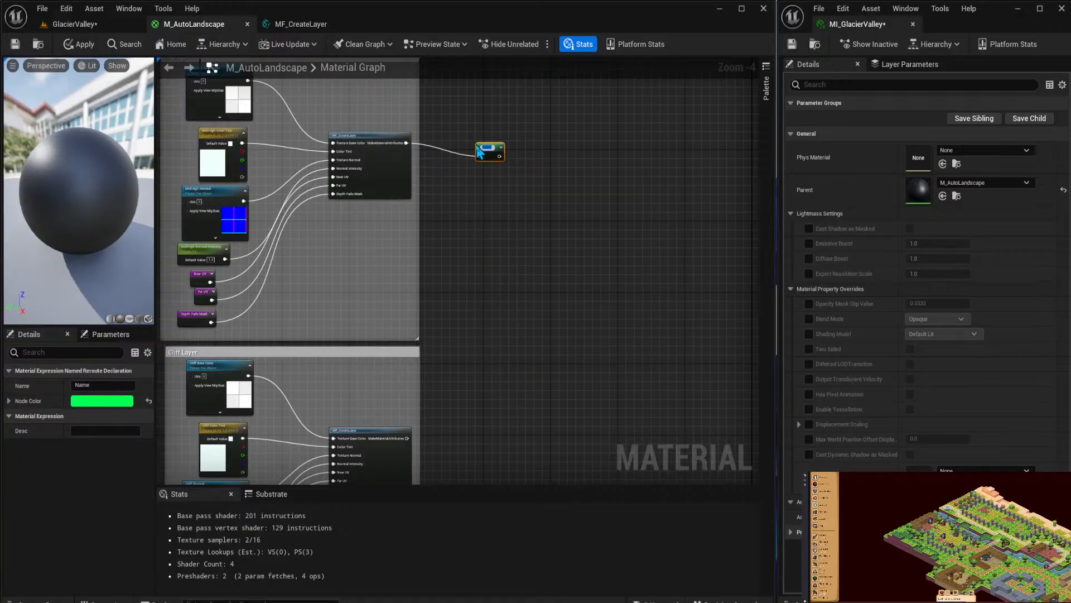
text(GroundMaterial)
key(Return)
scroll(523, 173, up, 4)
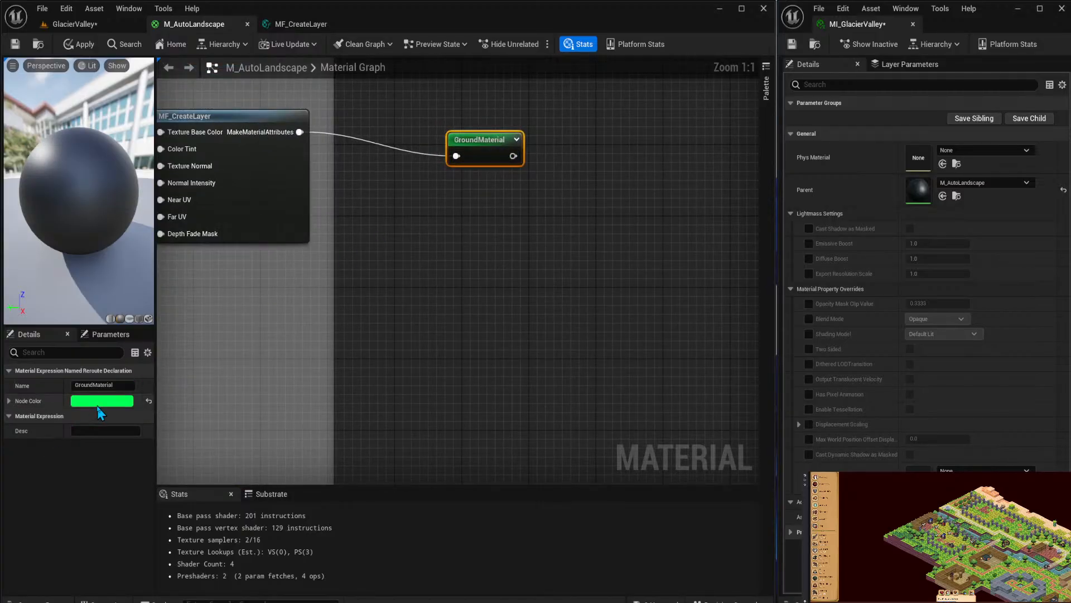
Set the GroundMaterial reroute's node colour to the saved magenta swatch, hex sRGB E600FFFF.
click(98, 405)
click(174, 349)
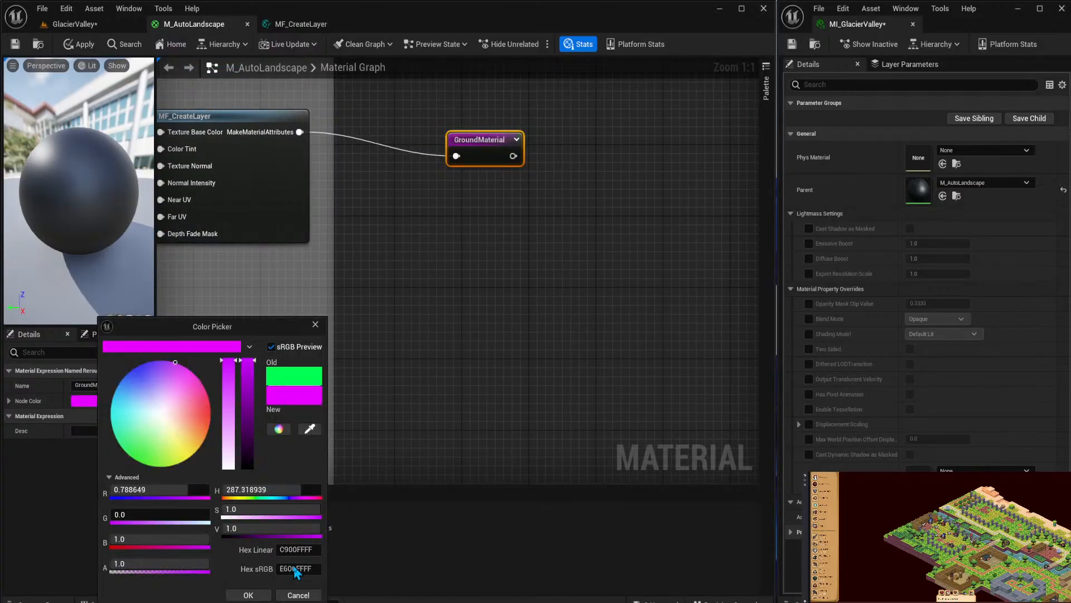
click(259, 595)
Add a named reroute declaration called MidLow Material from the Cliff Layer's MF_CreateLayer output.
right_drag(449, 310, 493, 134)
scroll(526, 201, down, 1)
right_drag(529, 259, 531, 129)
drag(362, 362, 442, 357)
text(add )
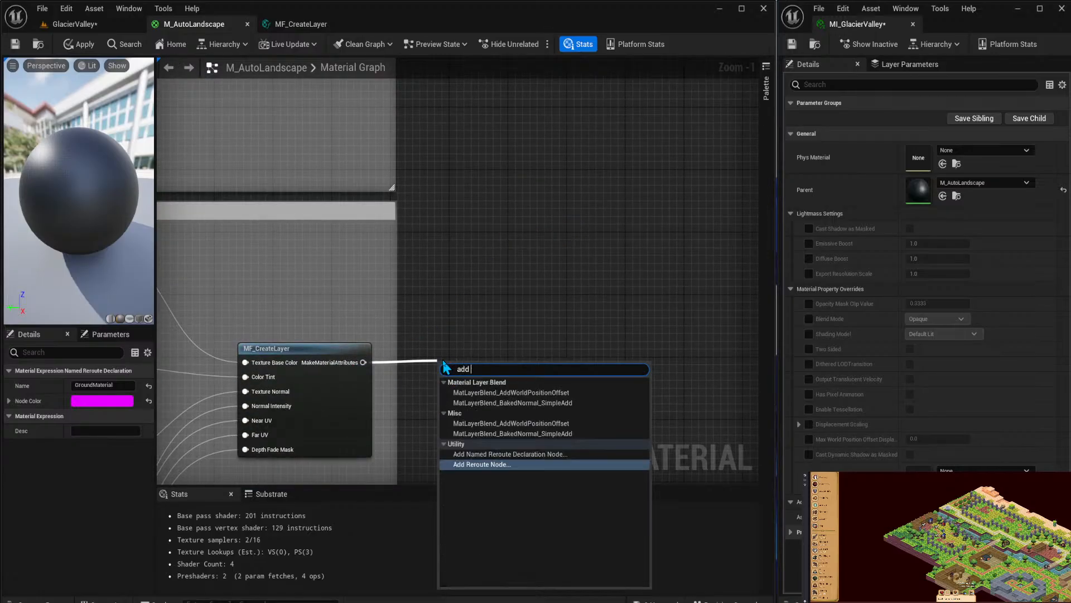
text(named)
key(Return)
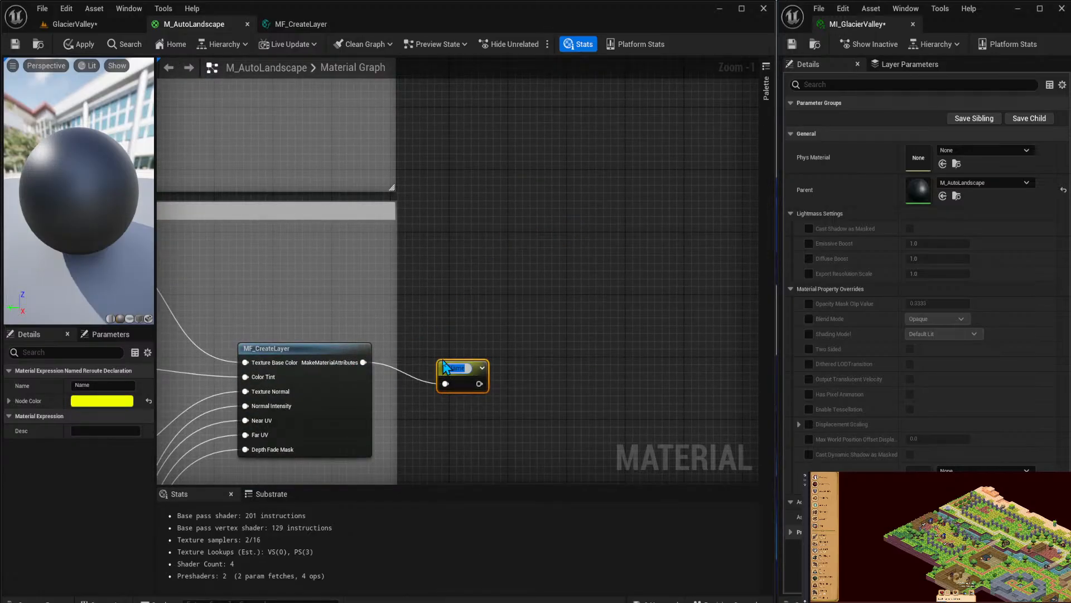
text(GraLow Material)
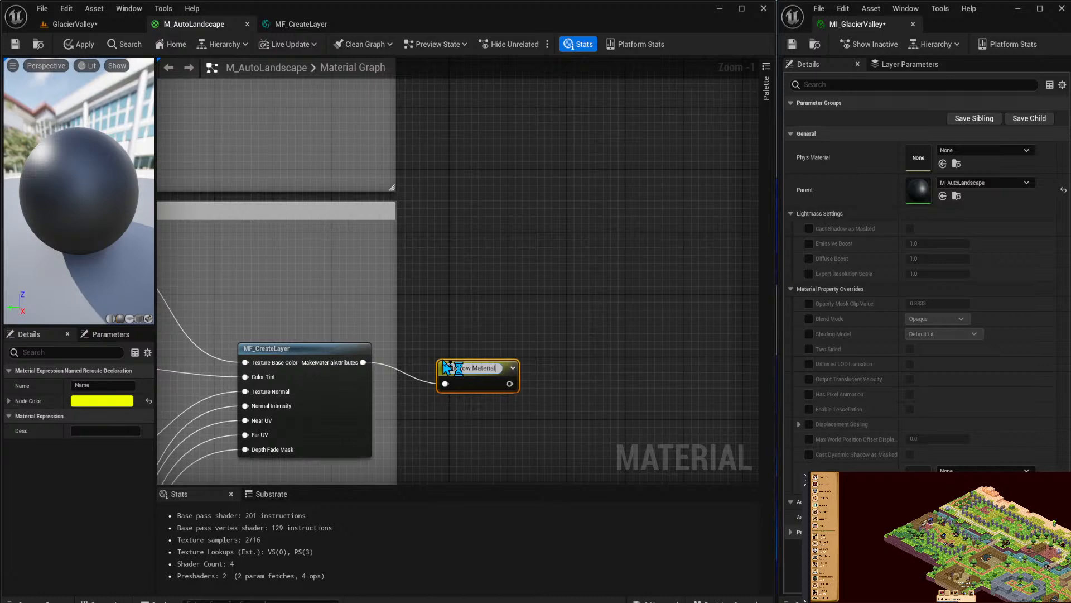
key(Return)
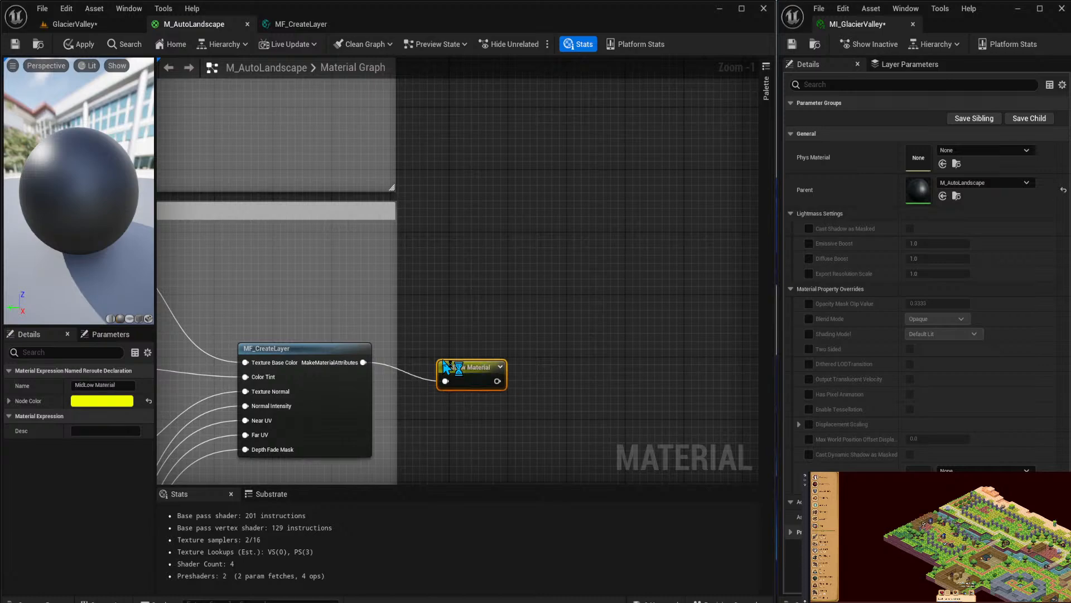
Set the MidLow Material reroute's node colour to the saved magenta E600FFFF and align it with the MF_CreateLayer output.
click(109, 402)
click(177, 346)
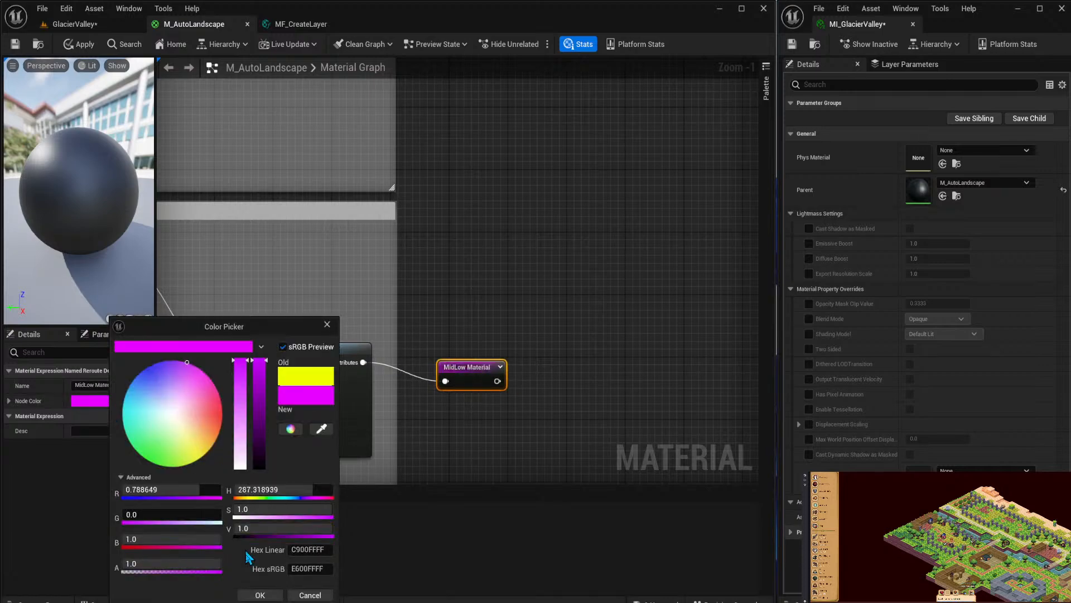
click(260, 595)
right_drag(468, 456, 469, 337)
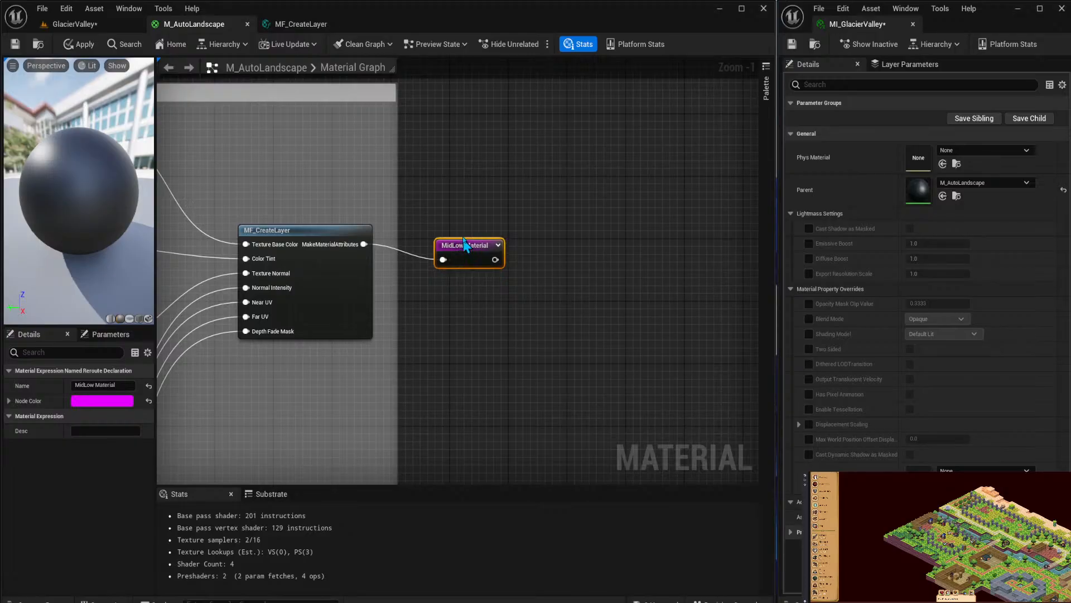
drag(462, 237, 462, 229)
Disconnect MidLow Material from the Cliff Layer and GroundMaterial from the layer group above it.
right_drag(480, 446, 455, 216)
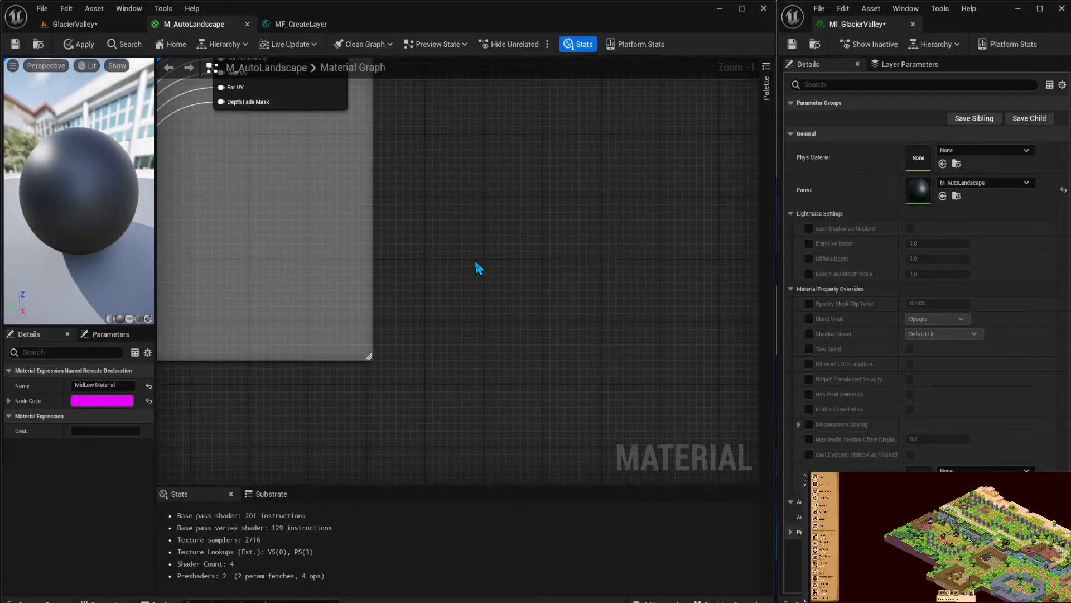
right_drag(476, 262, 461, 284)
scroll(485, 225, down, 1)
scroll(485, 225, down, 4)
scroll(439, 429, up, 3)
scroll(439, 430, up, 1)
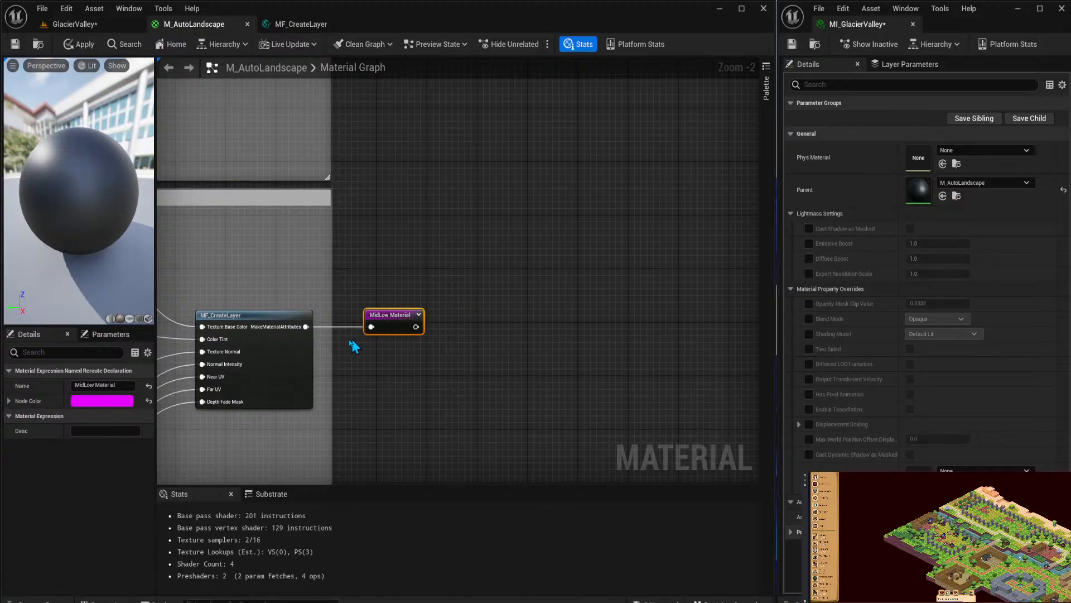
drag(390, 317, 427, 170)
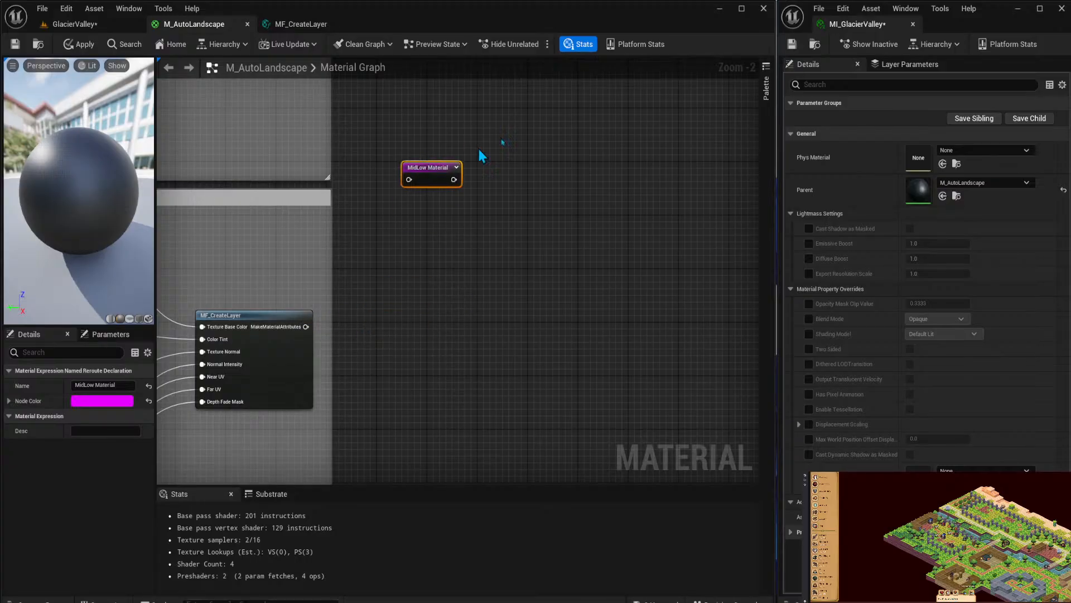
right_drag(478, 147, 417, 469)
alt+click(319, 305)
right_click(413, 225)
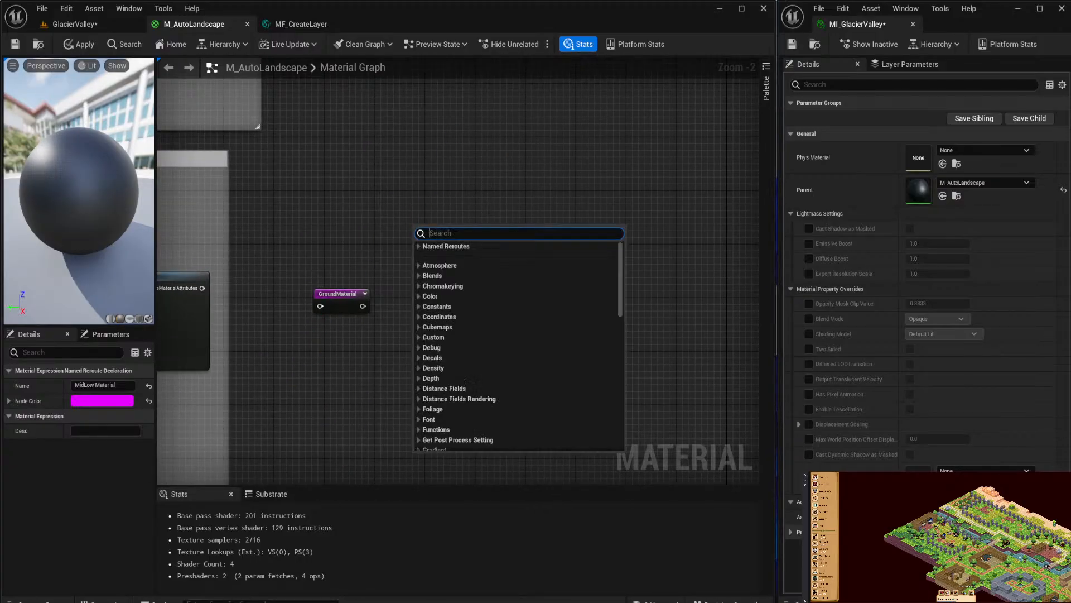
click(516, 7)
Select the GroundMaterial and MidLow Material reroutes and move them up beside the Ground and MidLow layer groups.
scroll(418, 190, down, 3)
scroll(419, 196, down, 1)
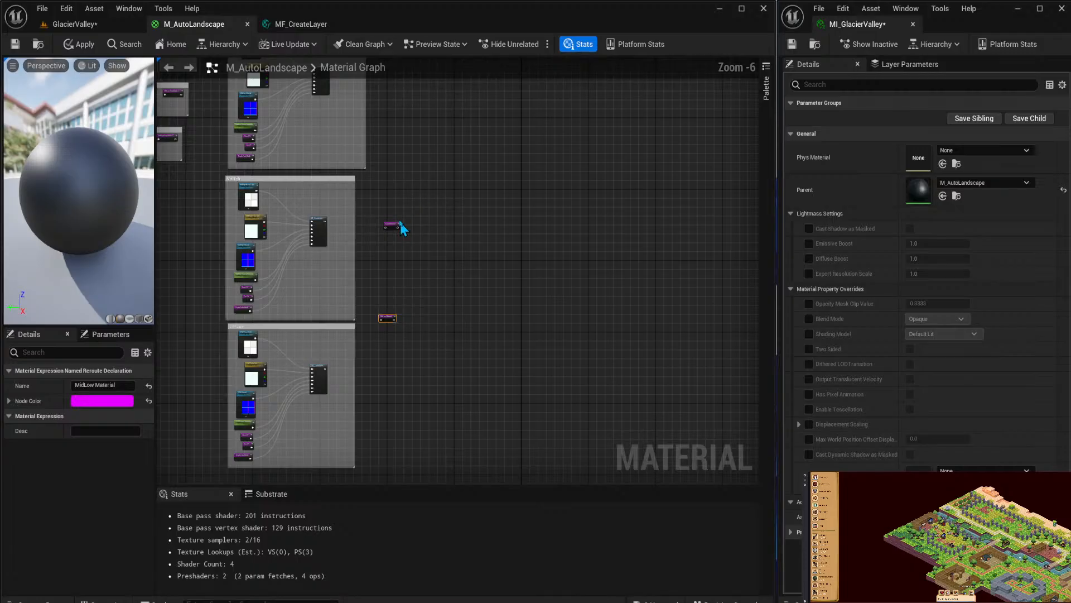
click(389, 215)
drag(384, 201, 391, 344)
right_drag(490, 201, 474, 406)
drag(377, 426, 386, 136)
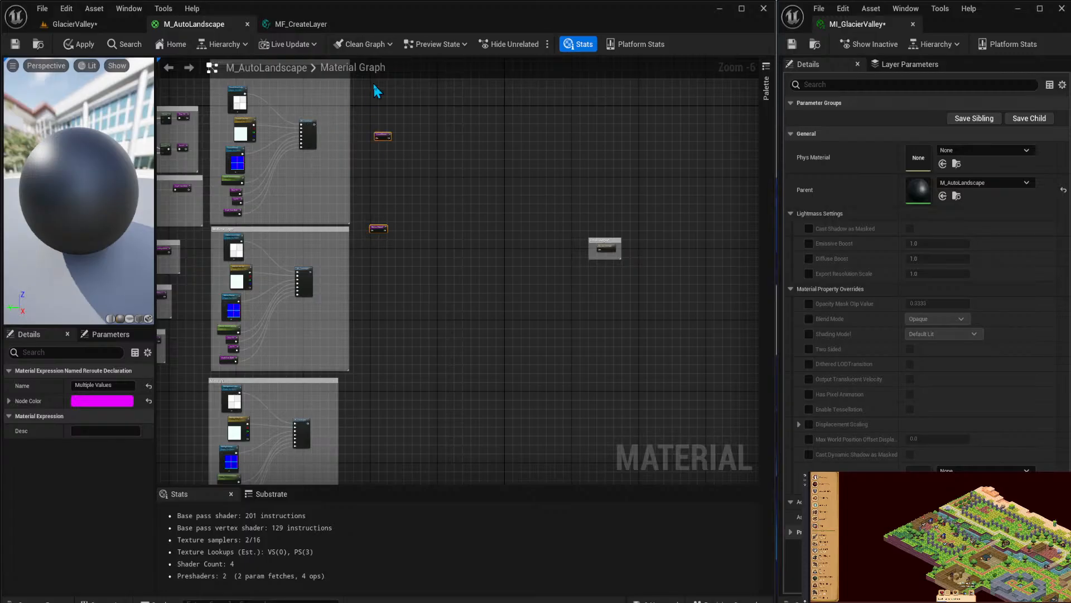
Connect the Ground Layer's MF_CreateLayer output to the GroundMaterial reroute.
right_drag(373, 82, 398, 162)
scroll(338, 222, up, 3)
drag(376, 210, 476, 246)
Move MidLow Material level with the MidLow Layer's MF_CreateLayer node and connect that node's output to it.
right_drag(544, 377, 496, 150)
drag(424, 253, 416, 364)
click(415, 217)
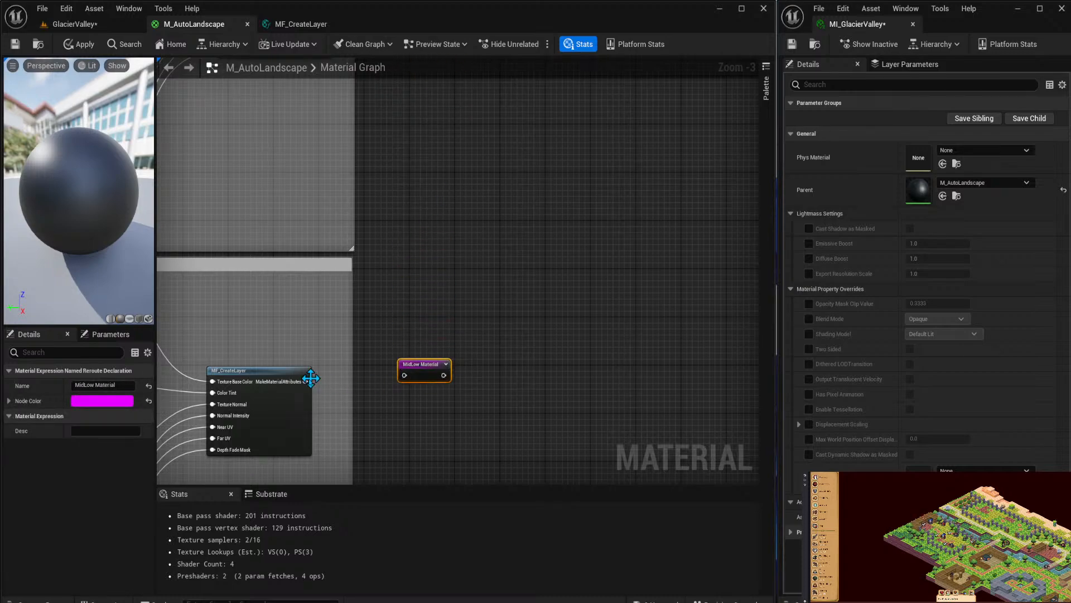
drag(305, 381, 405, 376)
Add a named reroute declaration from the MidHigh Layer's MF_CreateLayer output and set its node colour to the saved magenta.
right_drag(408, 379, 433, 241)
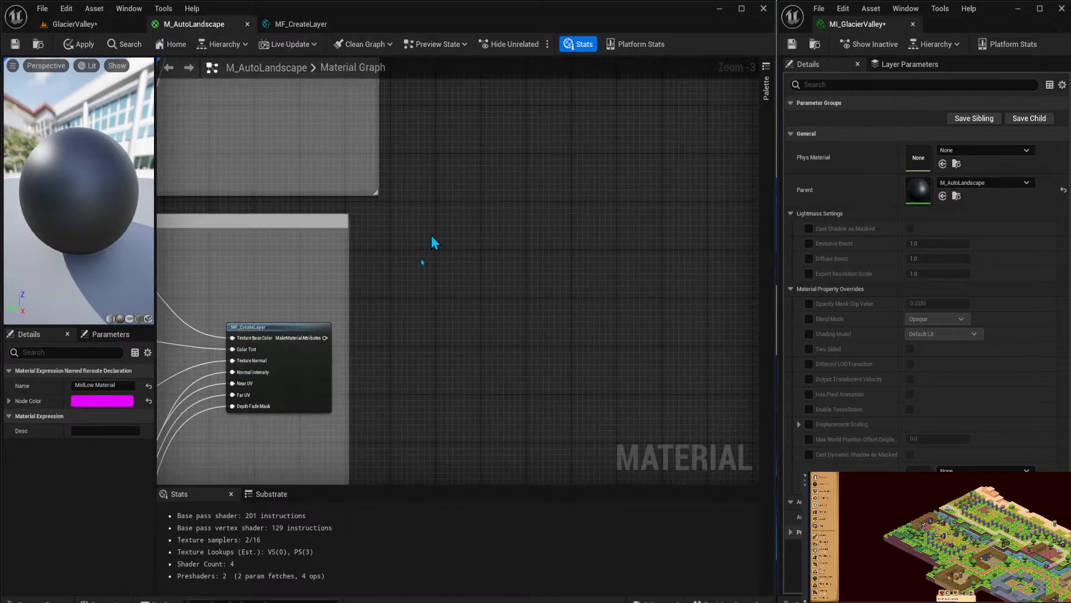
drag(324, 337, 424, 343)
text(ad)
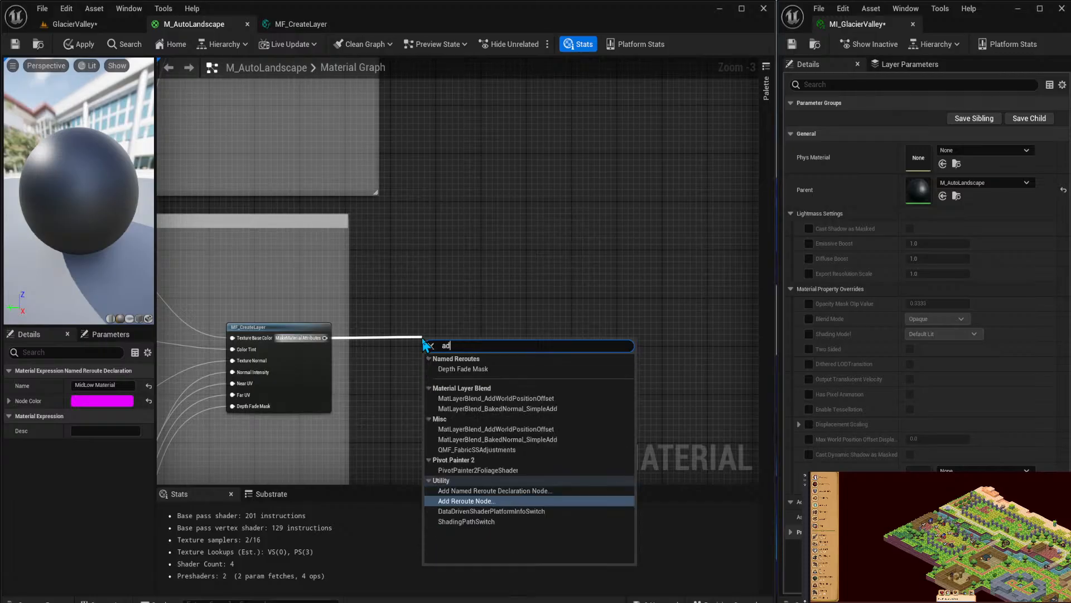
text(d named)
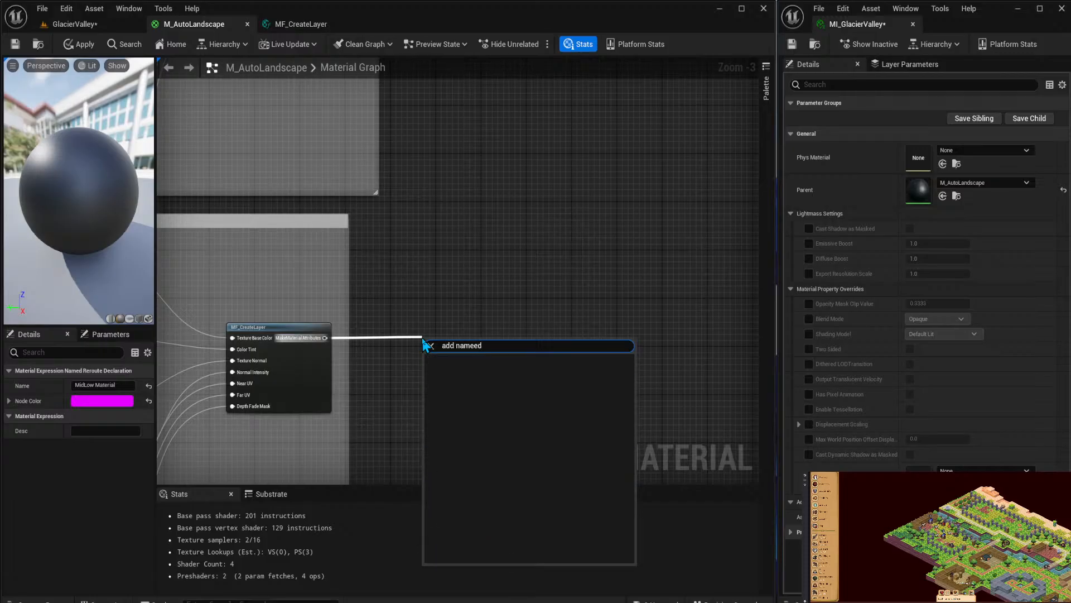
key(Return)
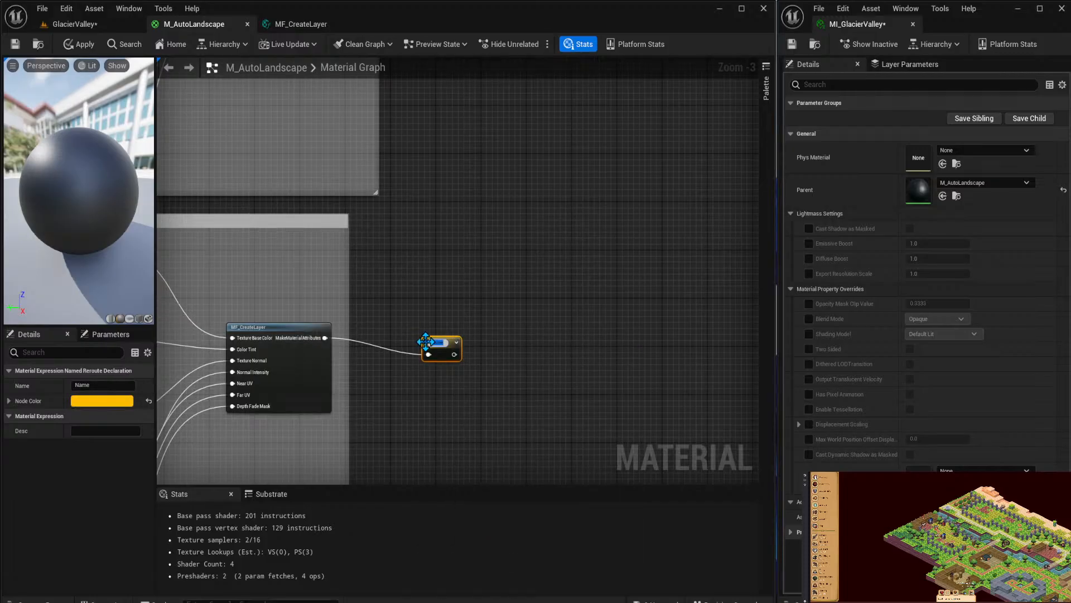
click(100, 404)
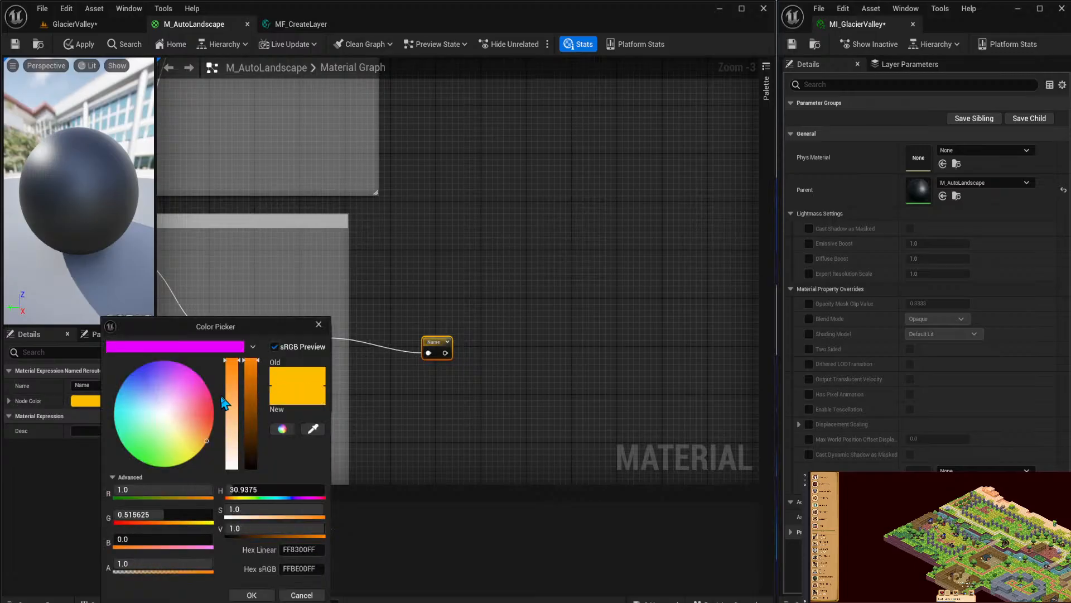
click(204, 349)
click(252, 595)
Rename the new reroute declaration as MidHigh and nudge it into line with the MF_CreateLayer output.
double_click(434, 342)
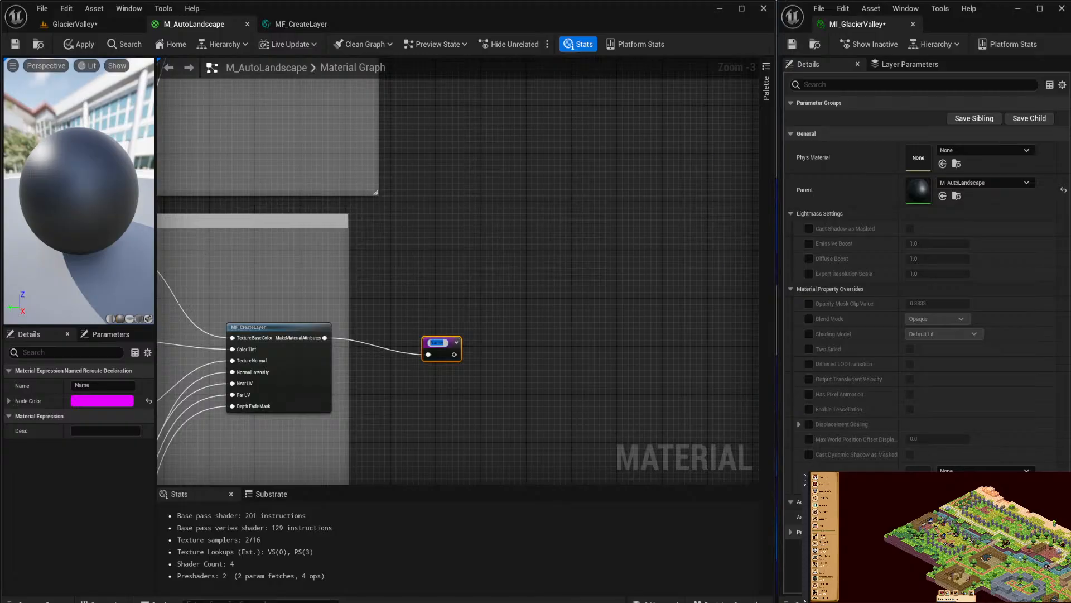
click(438, 343)
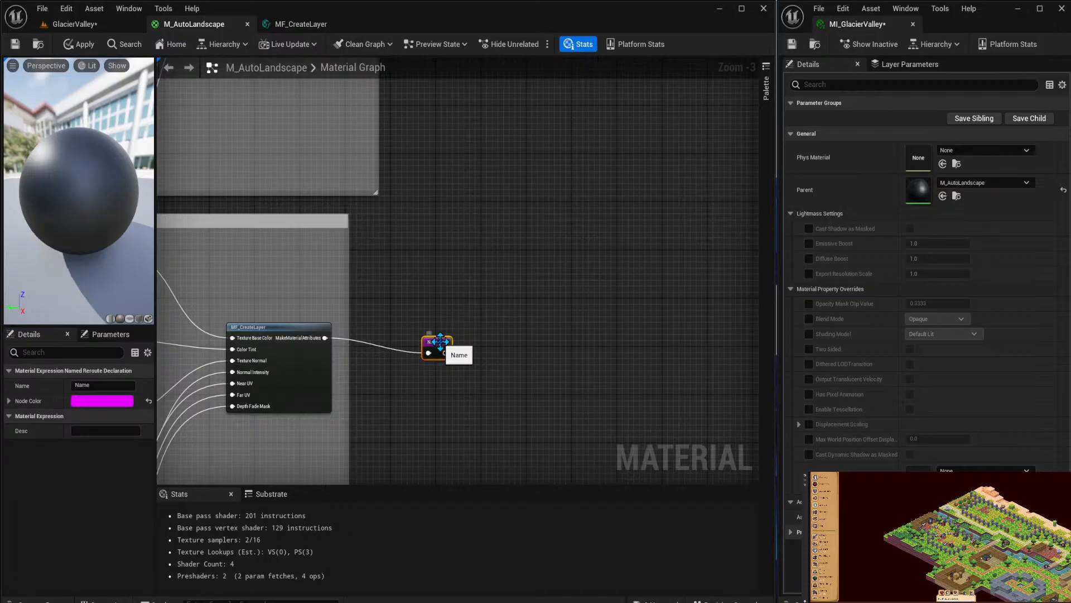
double_click(434, 343)
text(Mid)
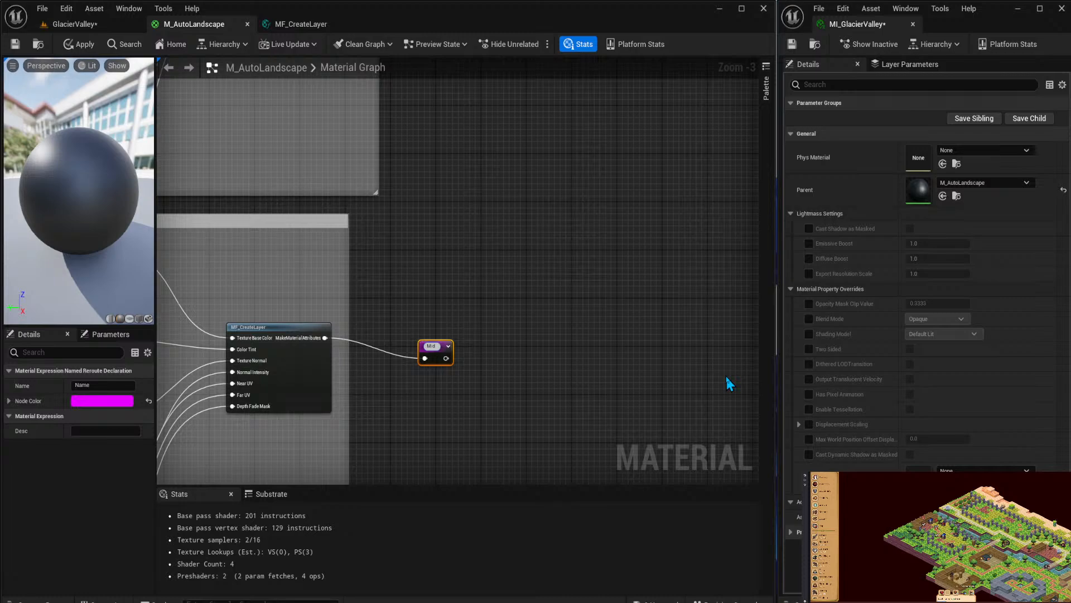
text(High)
key(Return)
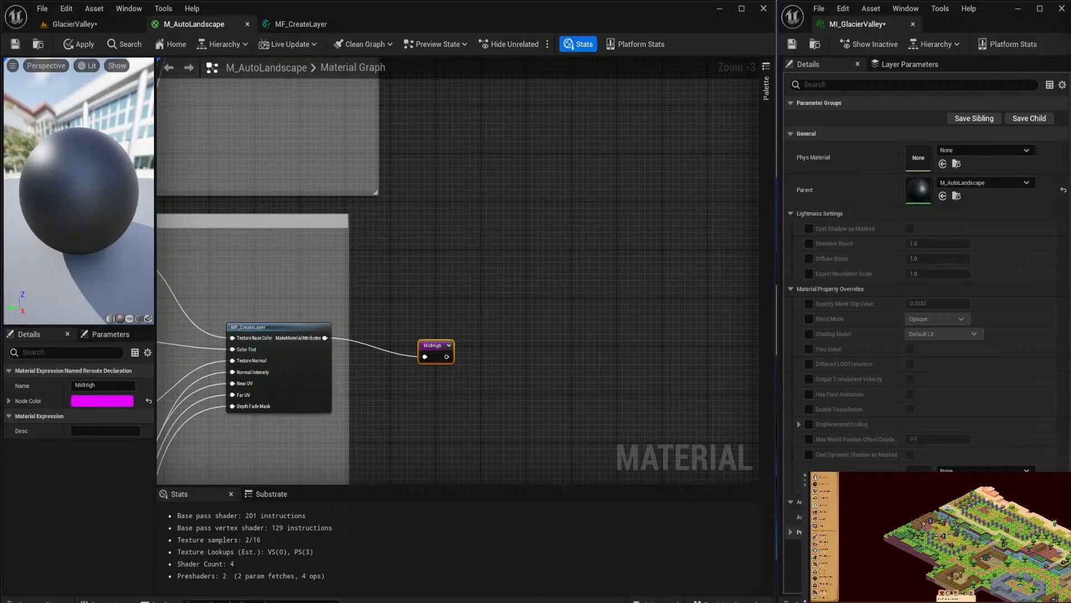
right_drag(413, 109, 463, 86)
drag(497, 174, 469, 158)
Add a named reroute declaration called Cliff Material from the Cliff layer's MF_CreateLayer output.
right_drag(526, 330, 527, 201)
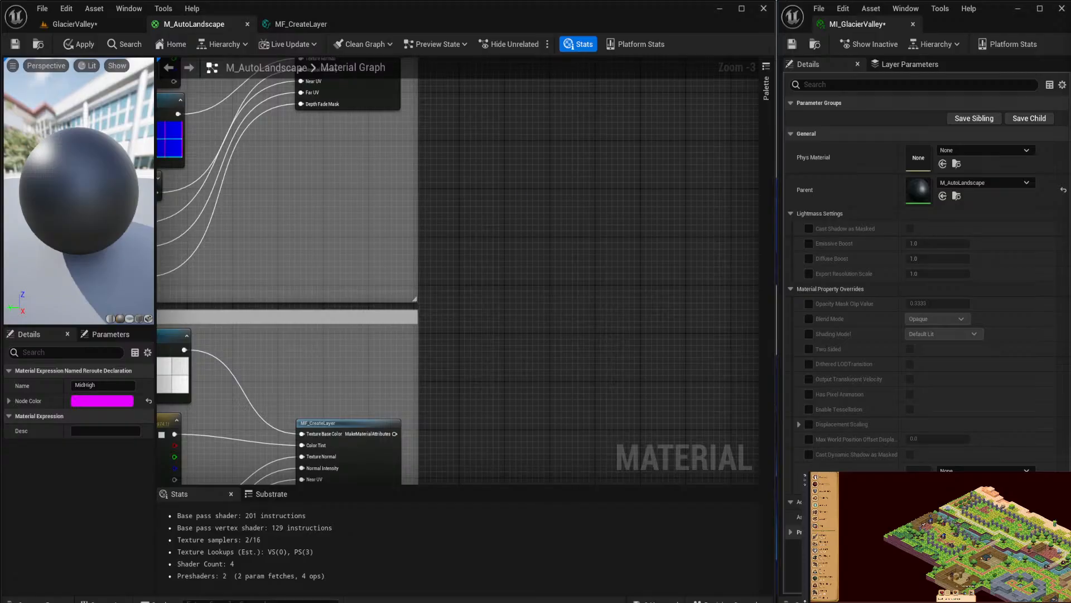
right_drag(494, 279, 516, 426)
right_drag(540, 325, 586, 136)
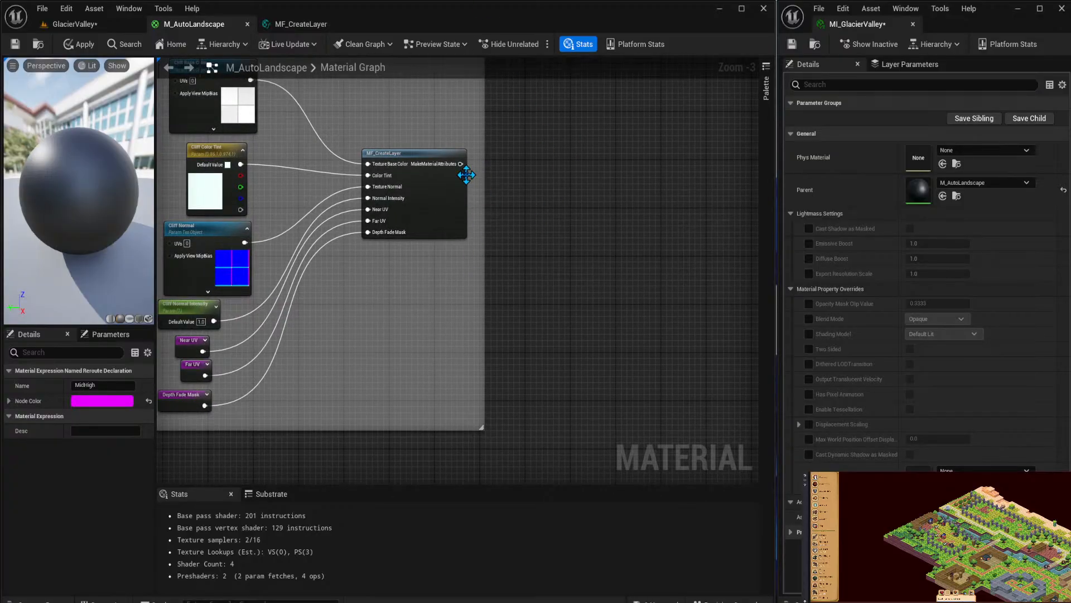
drag(460, 164, 527, 170)
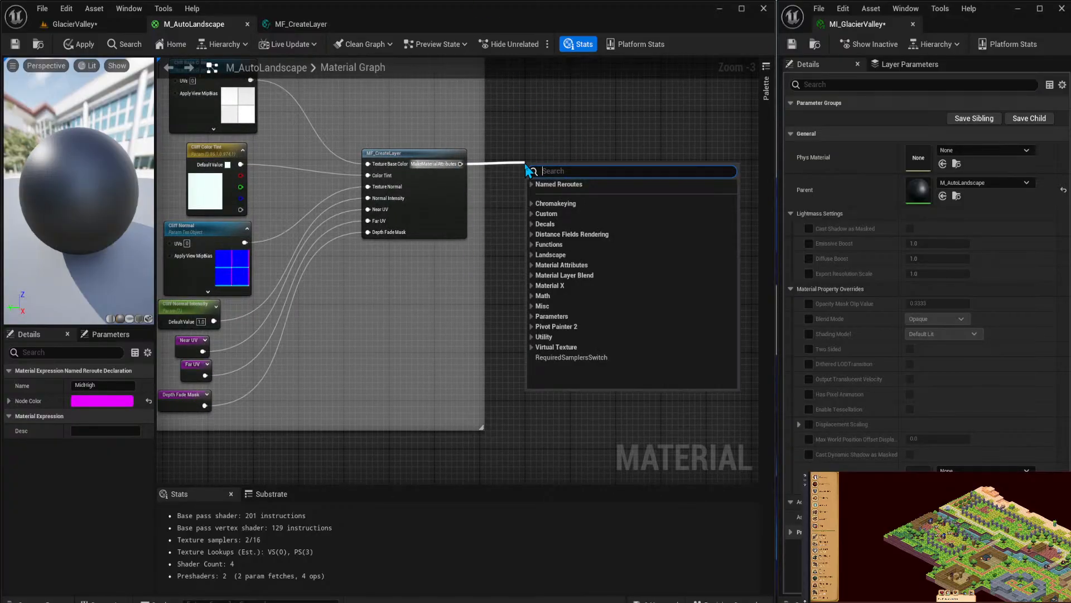
text(add name)
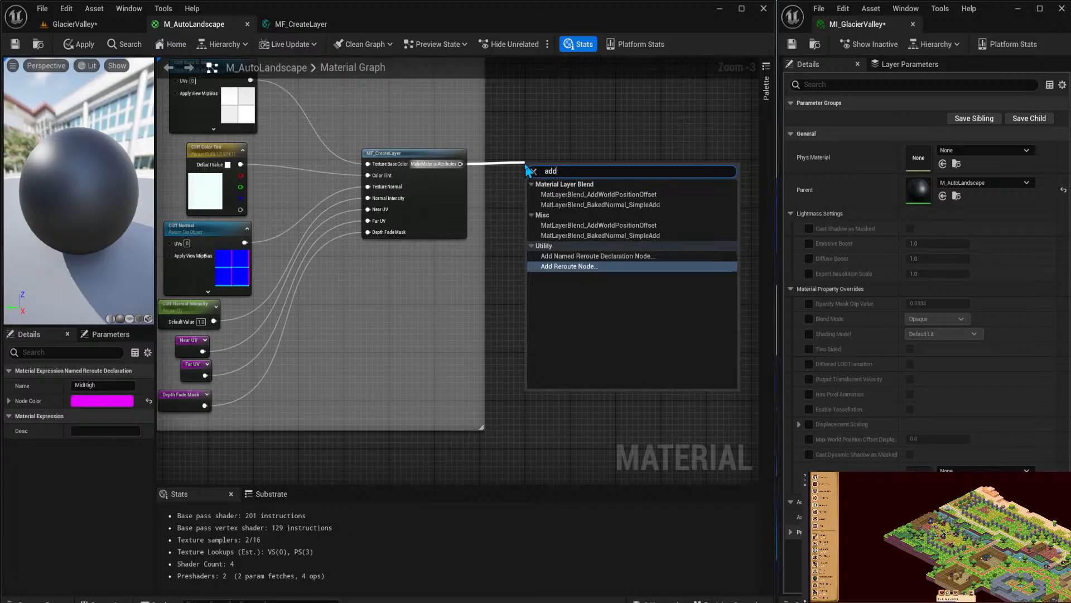
key(Return)
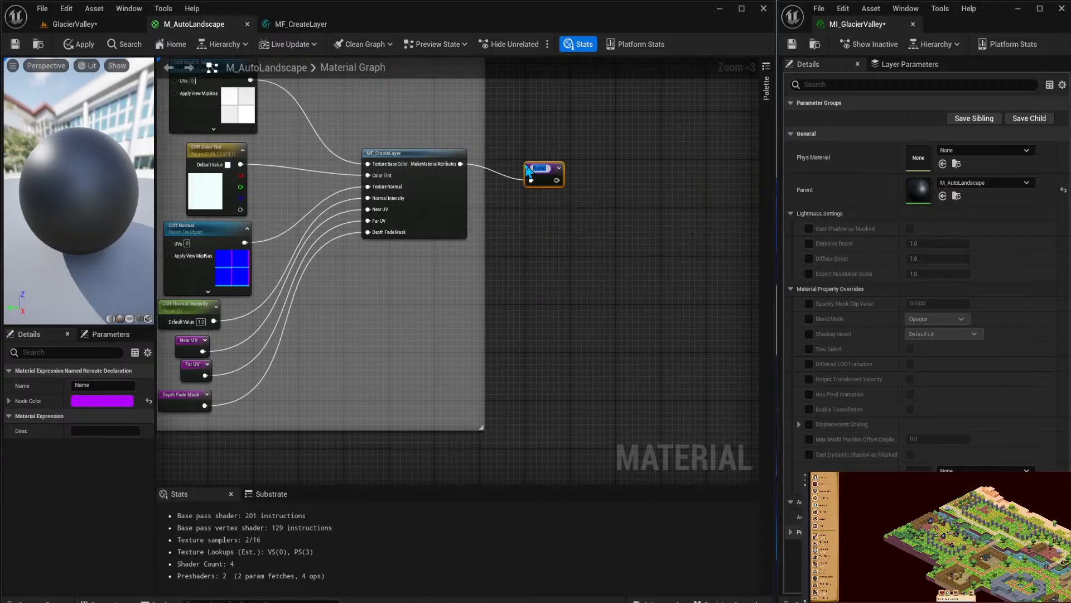
text(Cliff Material)
key(Return)
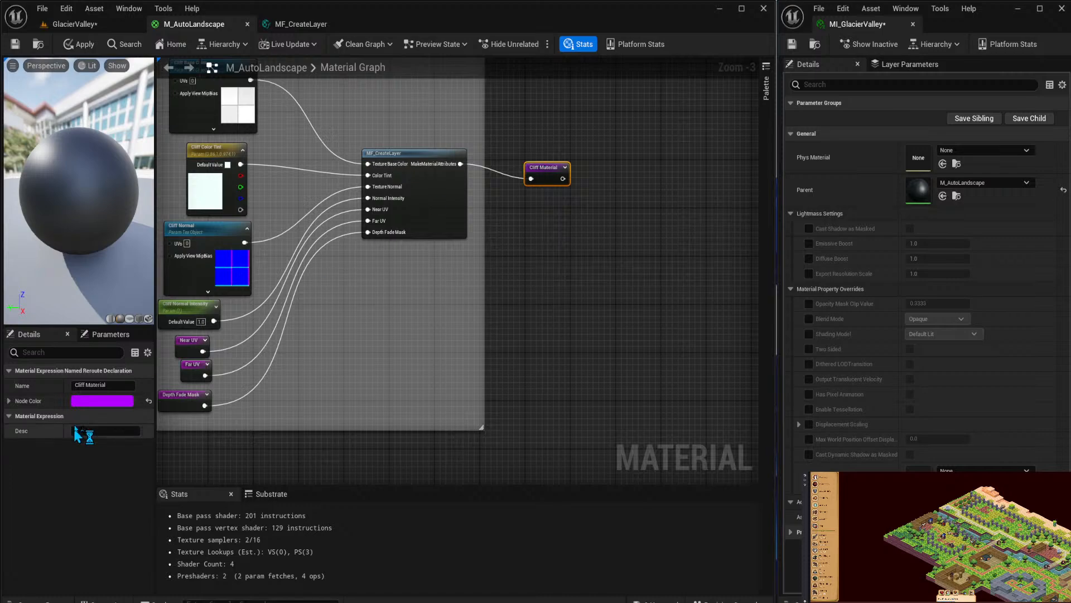
Set the Cliff Material reroute's node colour to magenta, hex sRGB E600FFFF, and compare it with the MidHigh reroute.
click(102, 400)
click(176, 362)
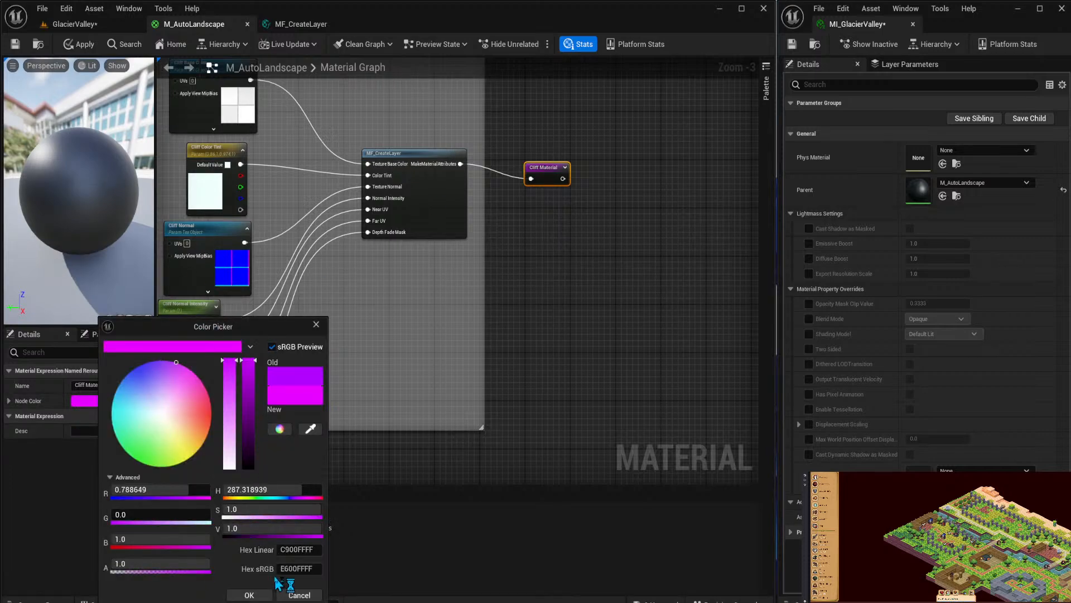
right_drag(727, 184, 645, 311)
scroll(533, 236, down, 4)
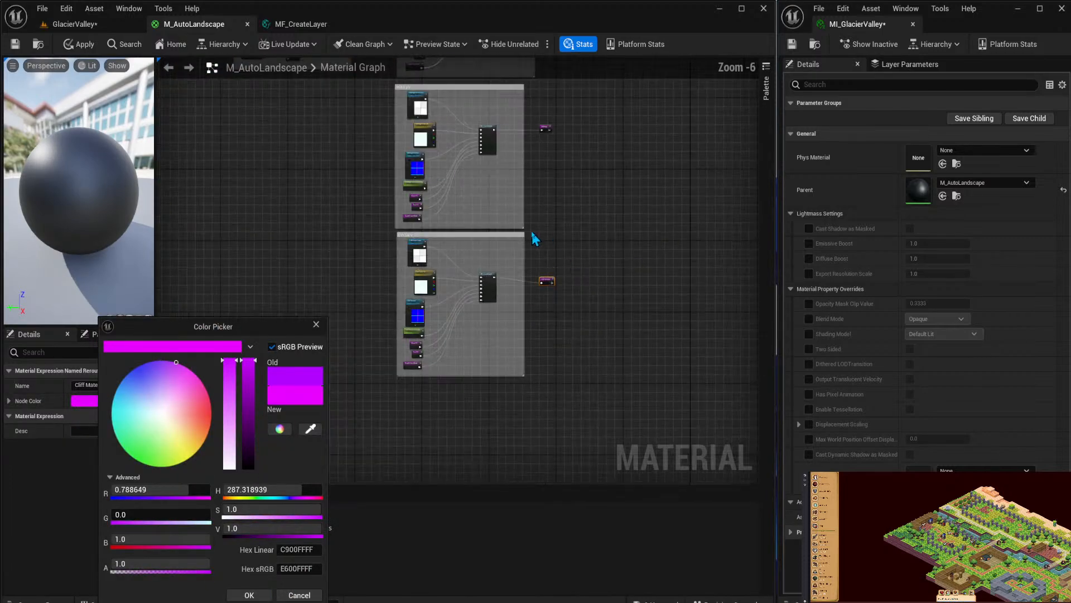
right_drag(534, 305, 445, 352)
click(421, 359)
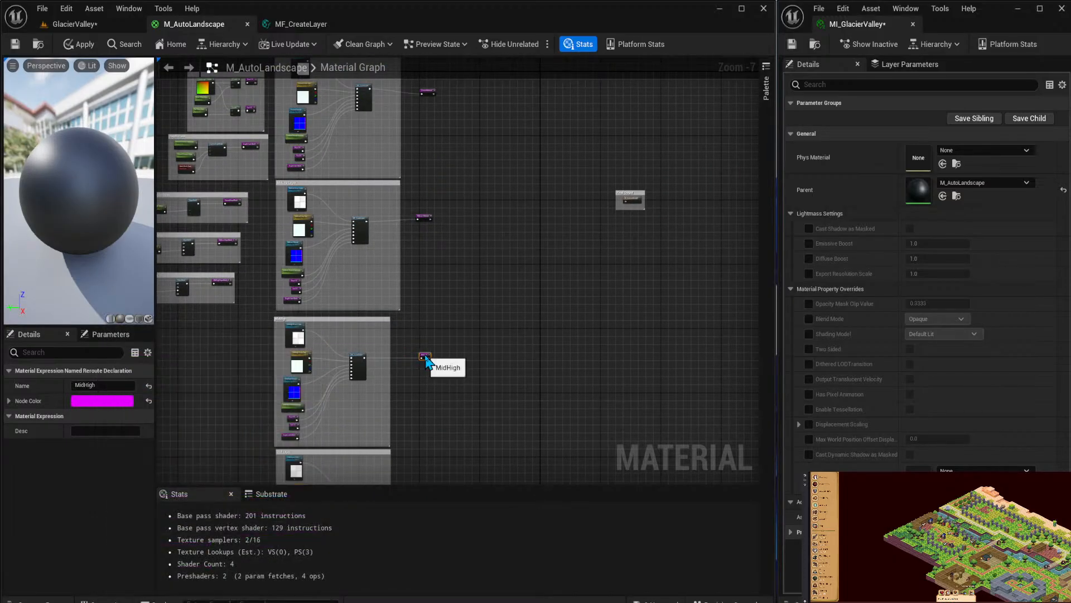
right_drag(426, 426, 429, 346)
click(416, 414)
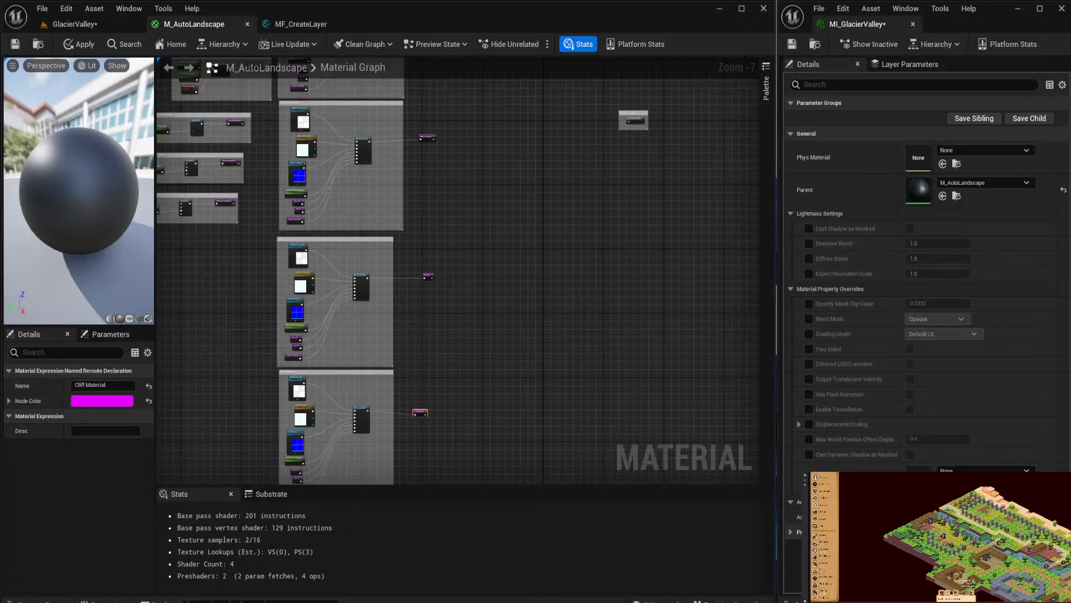
Widen the Ground, MidLow, MidHigh and Cliff layer comment boxes so each encloses its material reroute.
click(402, 158)
drag(403, 158, 443, 159)
right_drag(443, 159, 434, 317)
drag(394, 186, 433, 182)
right_drag(480, 368, 463, 228)
drag(366, 335, 414, 340)
right_drag(413, 341, 373, 424)
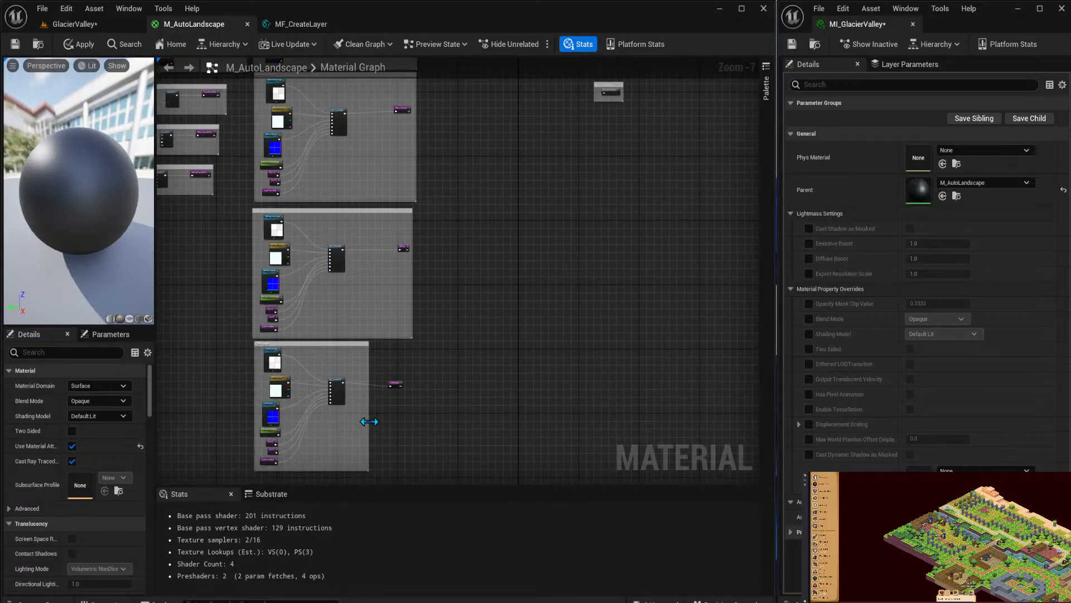
drag(369, 421, 415, 413)
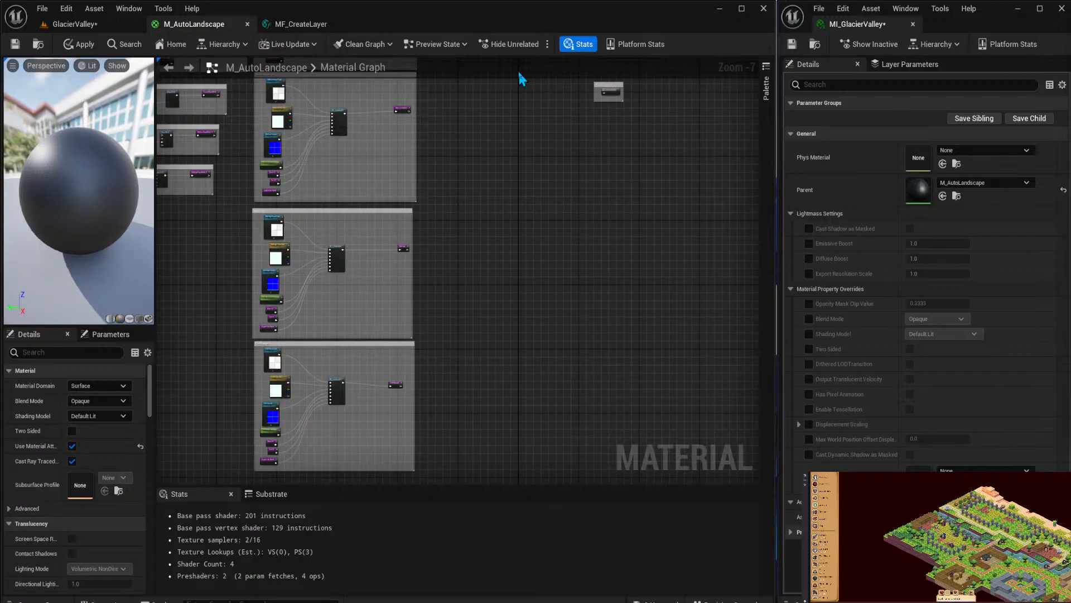
Place a Cliff Material named reroute usage node in the empty graph area beyond the layer comment boxes.
right_drag(507, 253, 507, 142)
right_click(539, 231)
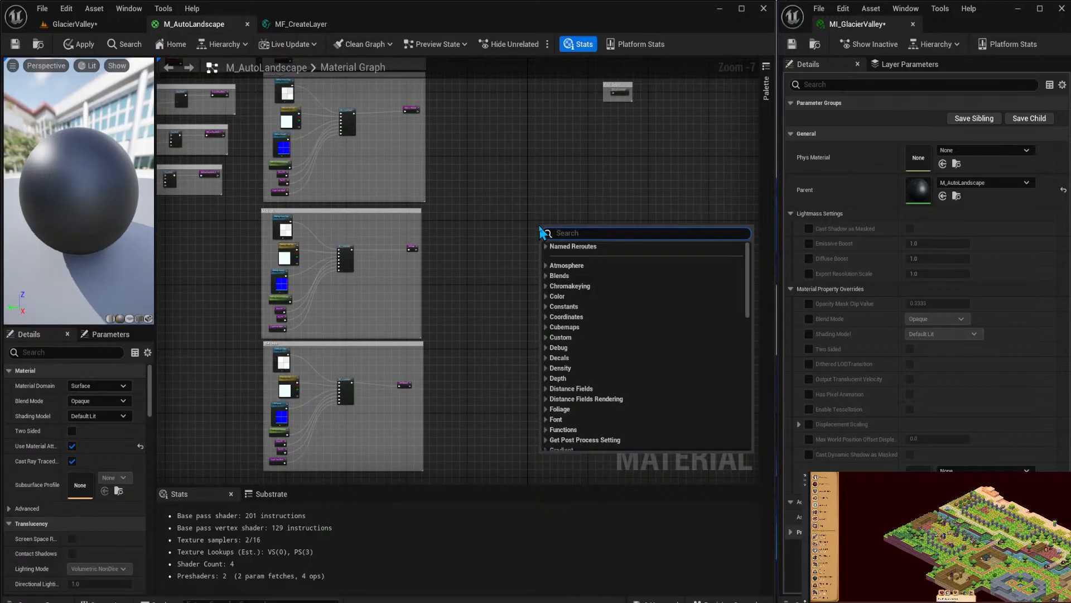
text(cliff)
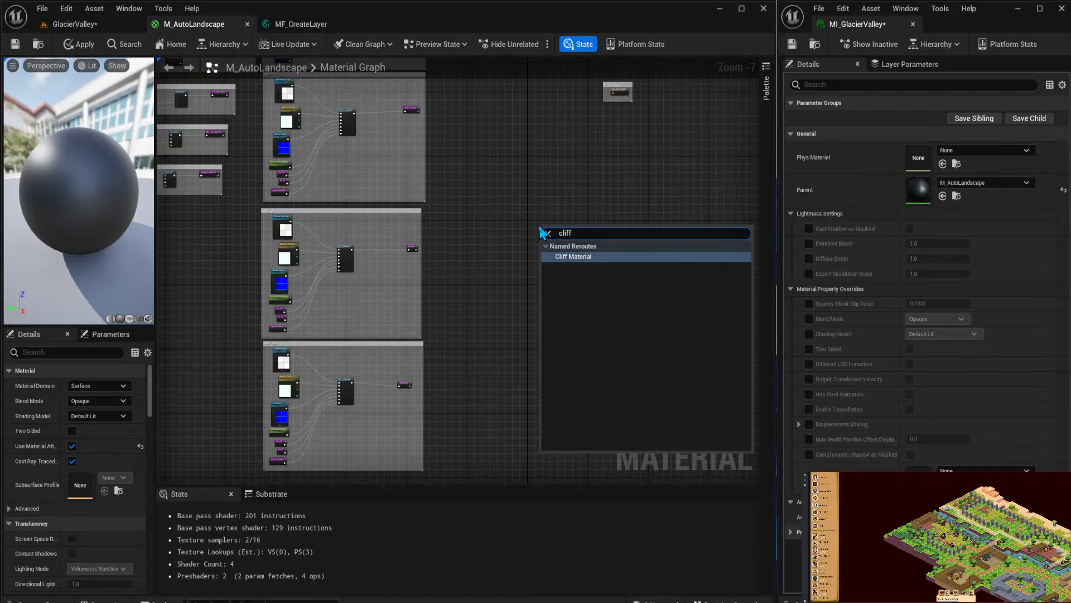
key(Return)
scroll(540, 224, up, 3)
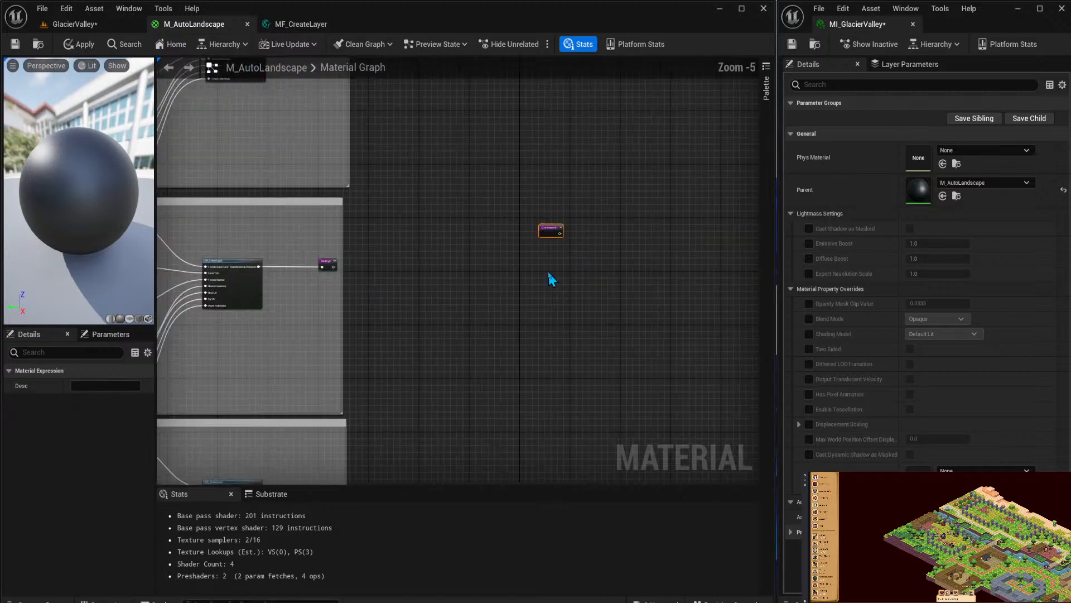
Place a MidHigh named reroute usage node directly below the Cliff Material usage node.
right_click(552, 249)
text(midhu)
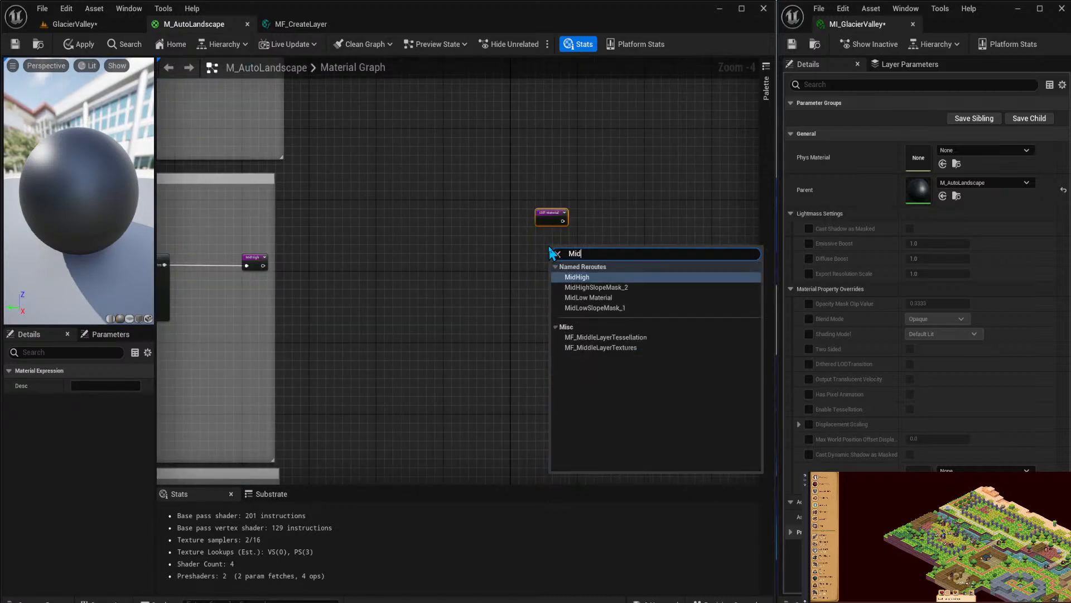
key(BackSpace)
text(i)
key(Return)
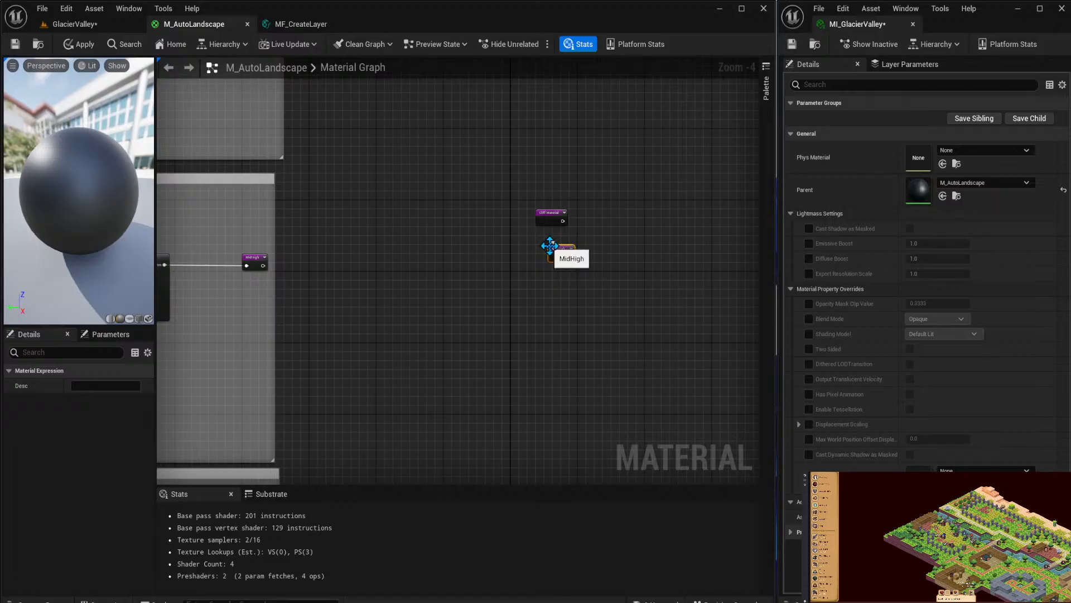
drag(556, 253, 547, 244)
right_drag(601, 287, 591, 244)
right_drag(587, 208, 576, 237)
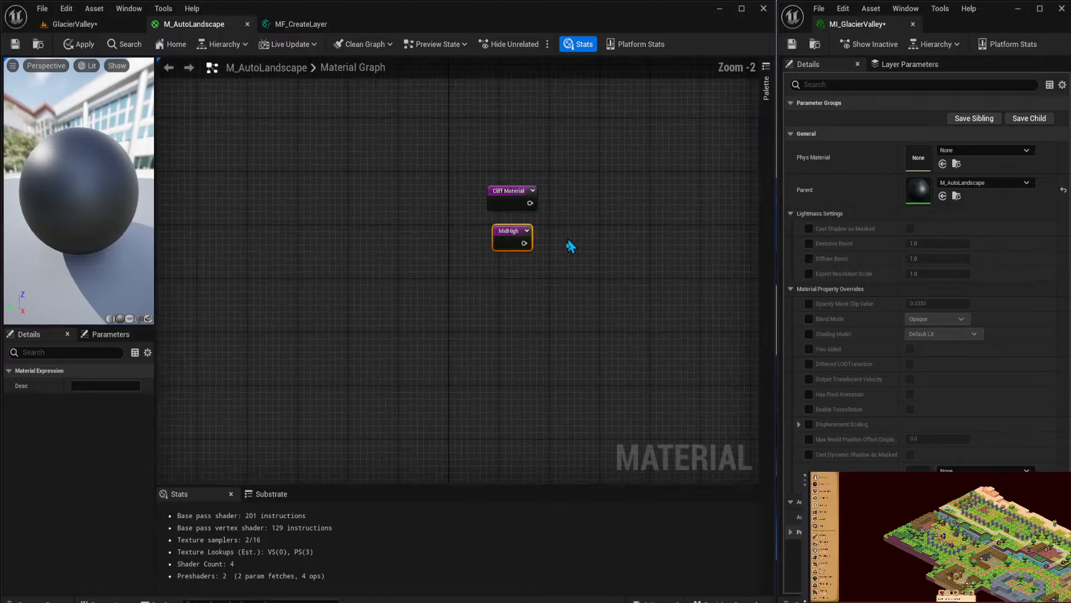
Move the Cliff Material and MidHigh usage nodes up level with Final Output, and shift the Final Output comment farther away from them.
scroll(620, 244, down, 3)
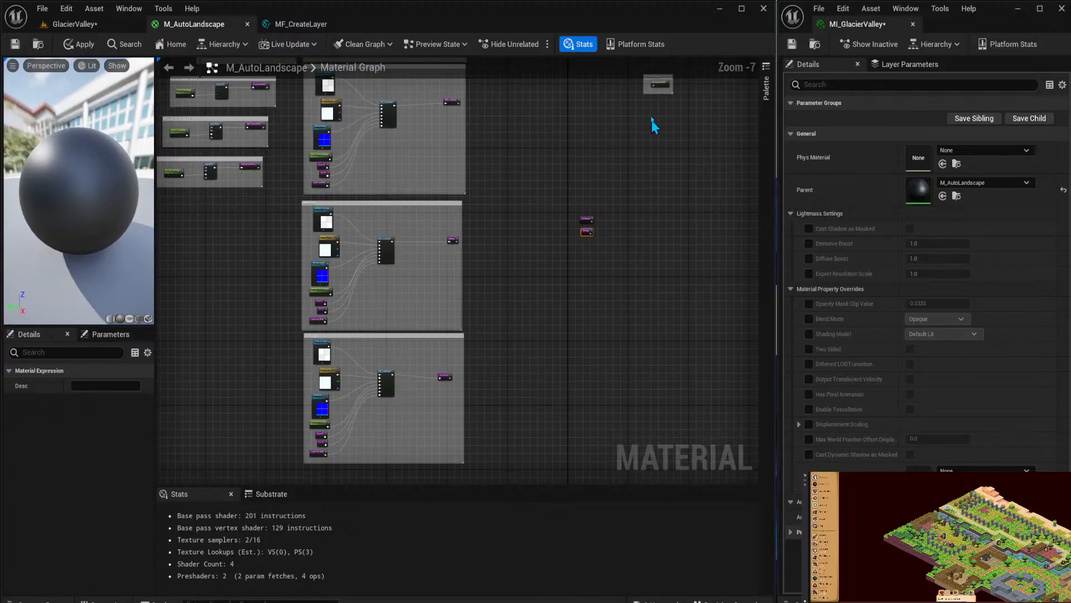
right_drag(635, 215, 615, 311)
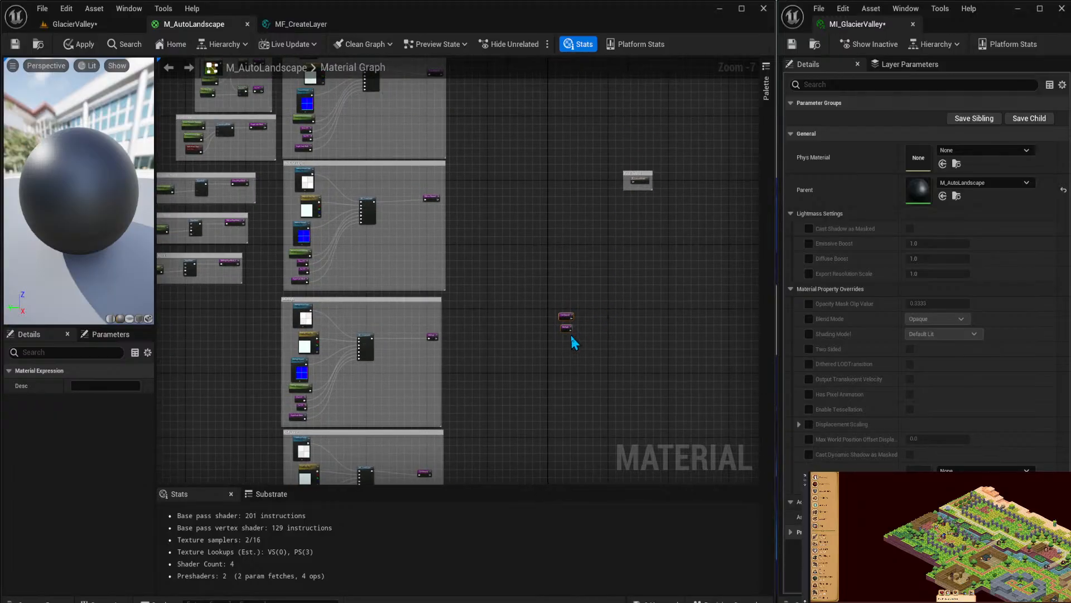
shift+drag(564, 315, 563, 184)
scroll(586, 203, up, 5)
right_drag(588, 188, 584, 283)
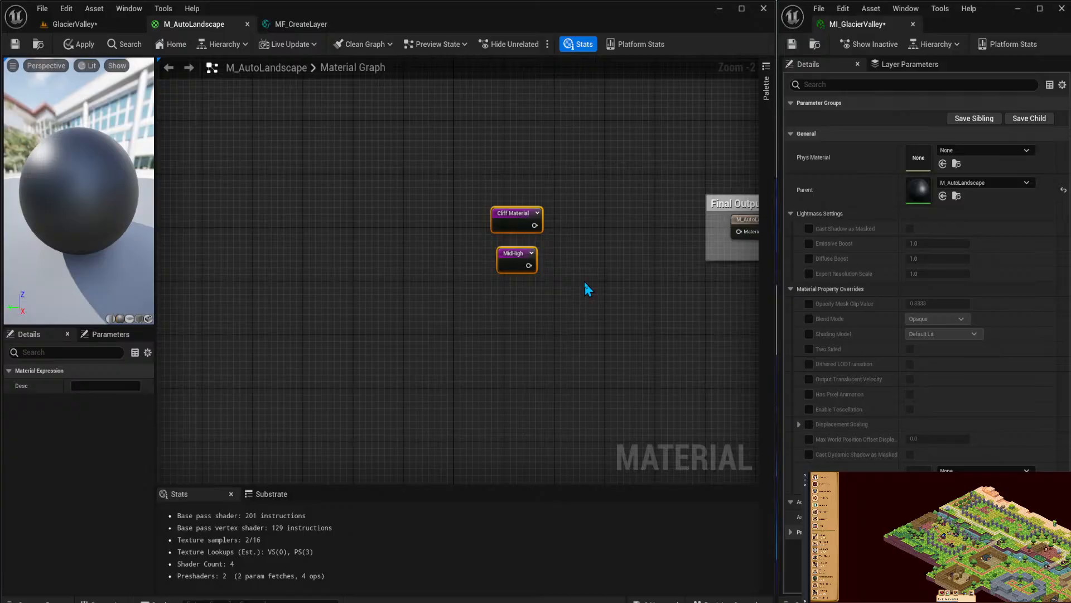
right_drag(719, 274, 578, 257)
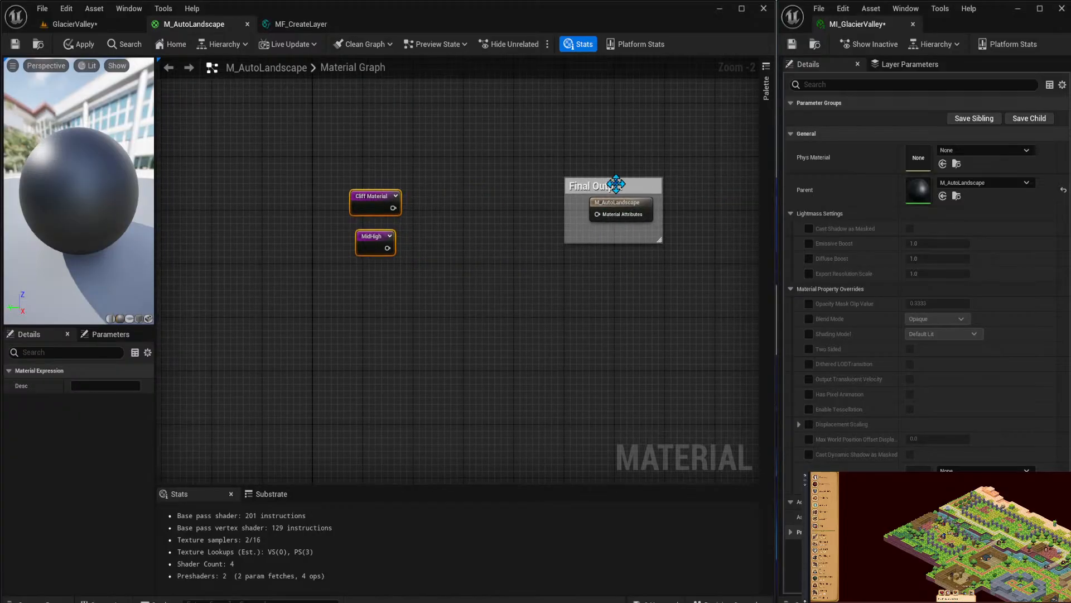
drag(616, 184, 660, 184)
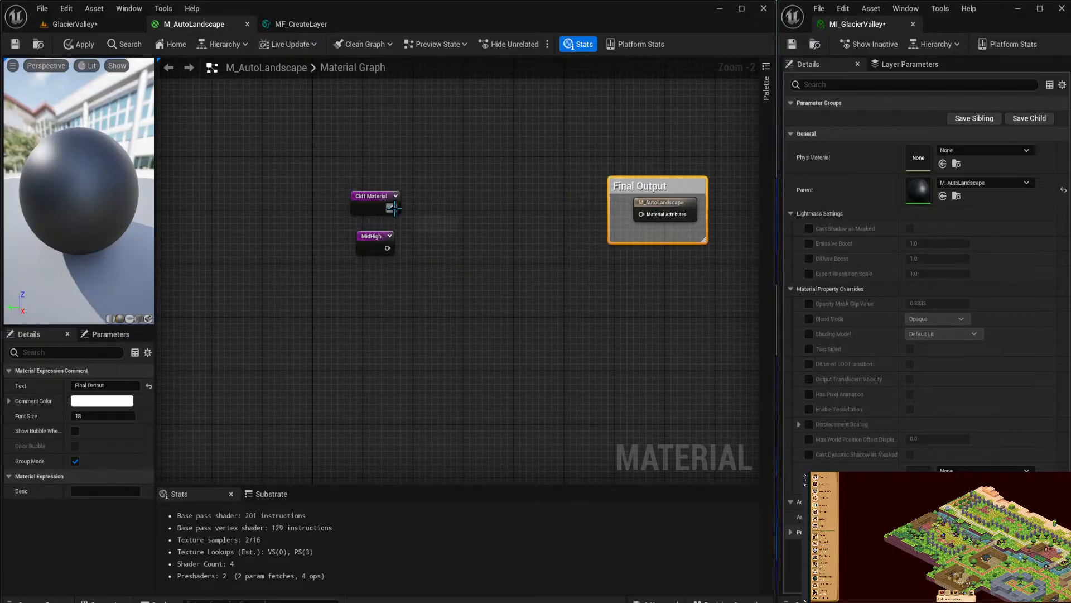
Add a BlendMaterialAttributes node fed by Cliff Material on A and MidHigh on B, and line up the three nodes.
drag(393, 208, 445, 221)
text(b)
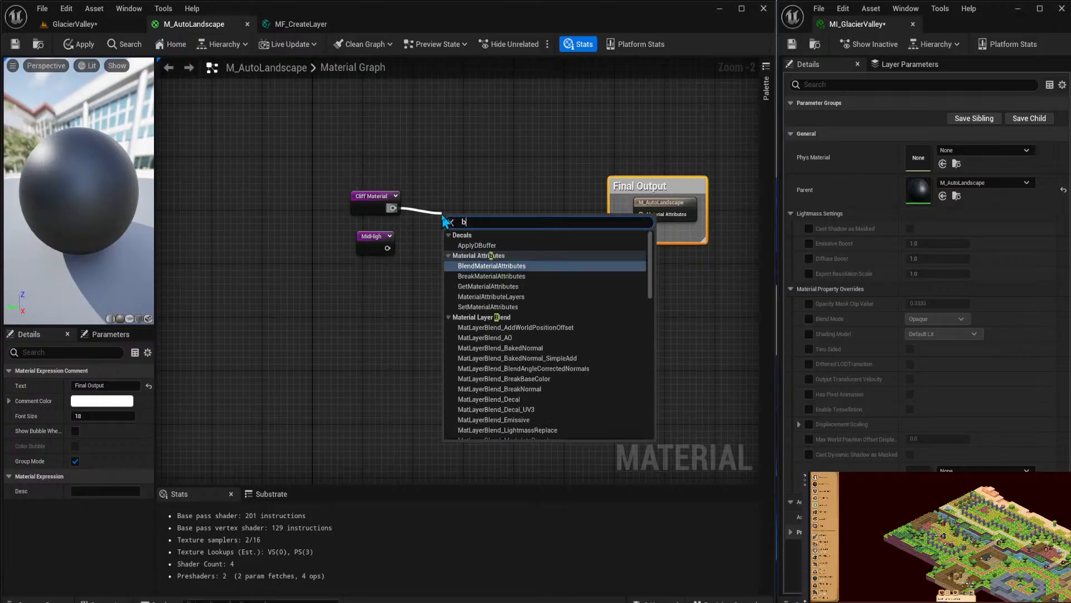
text(lend material at)
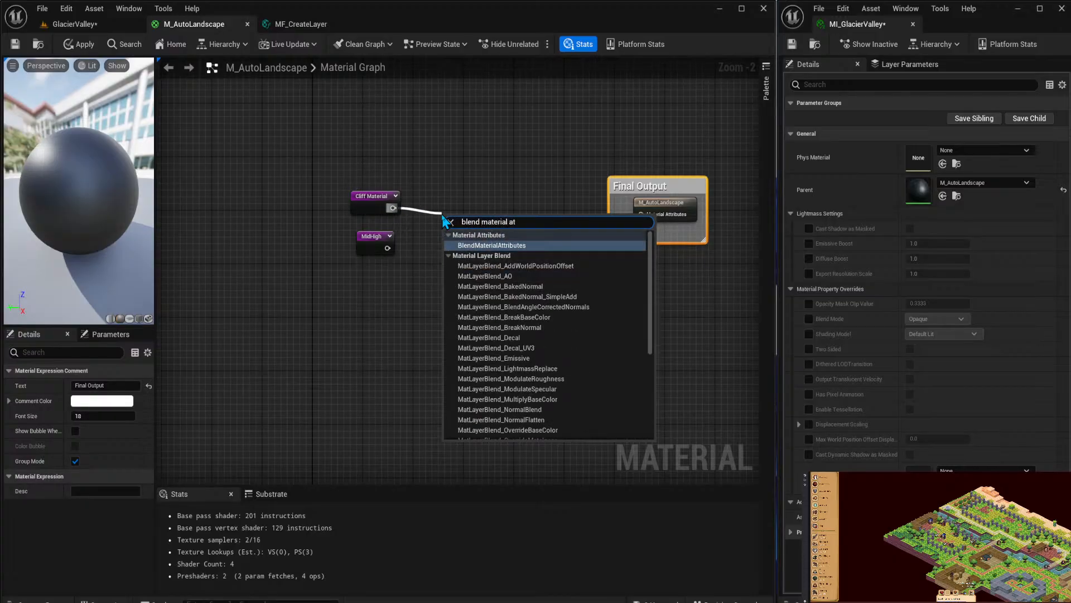
key(Return)
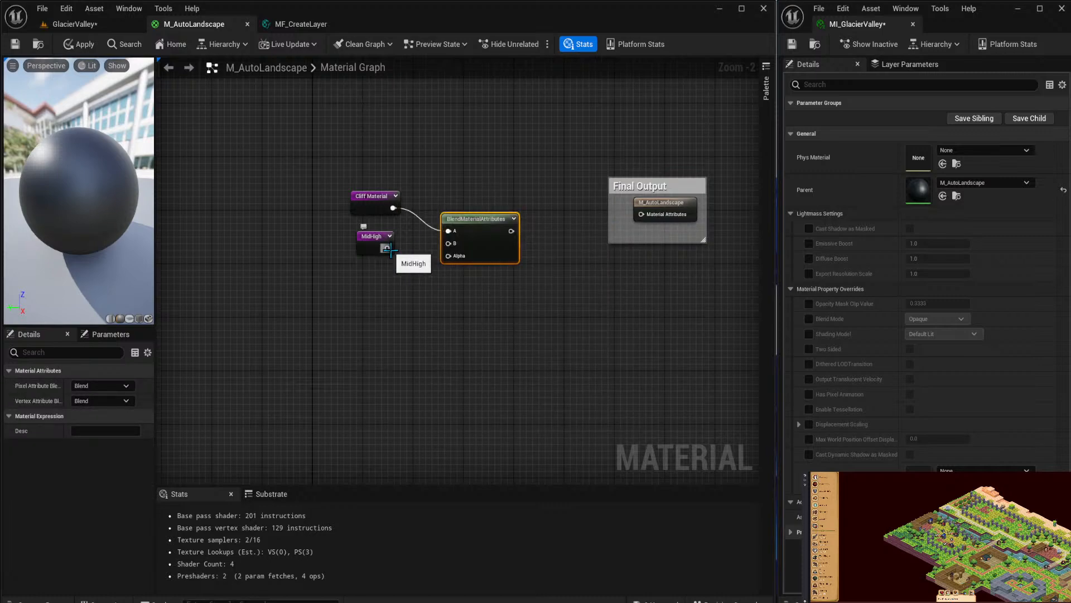
drag(474, 224, 478, 202)
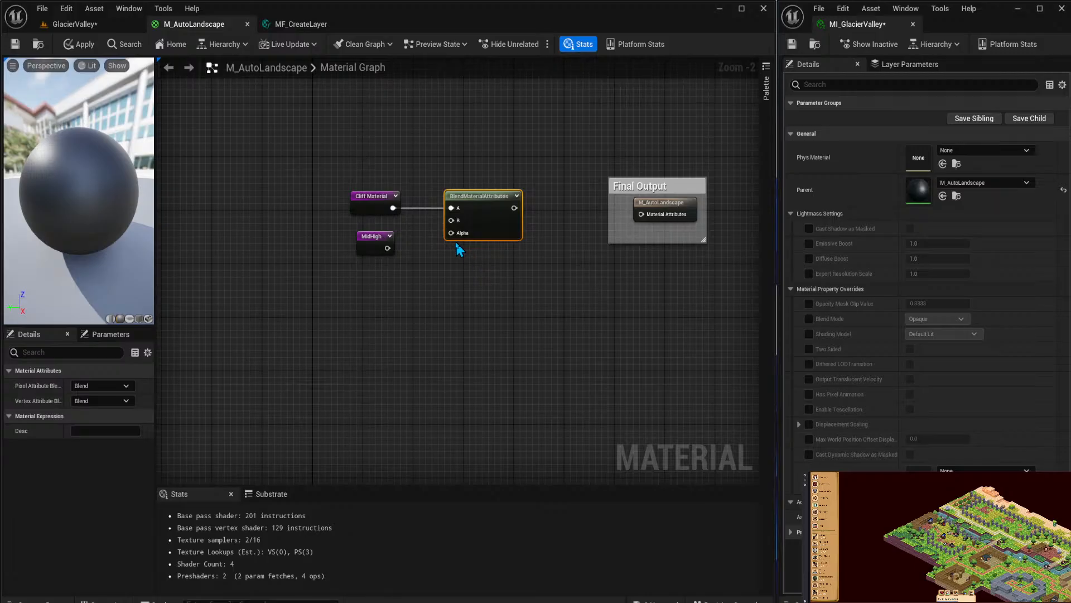
drag(387, 248, 452, 221)
drag(388, 244, 388, 229)
Add a MidHighSlopeMask_2 reroute usage below MidHigh and connect it to the blend node's Alpha input.
right_click(383, 283)
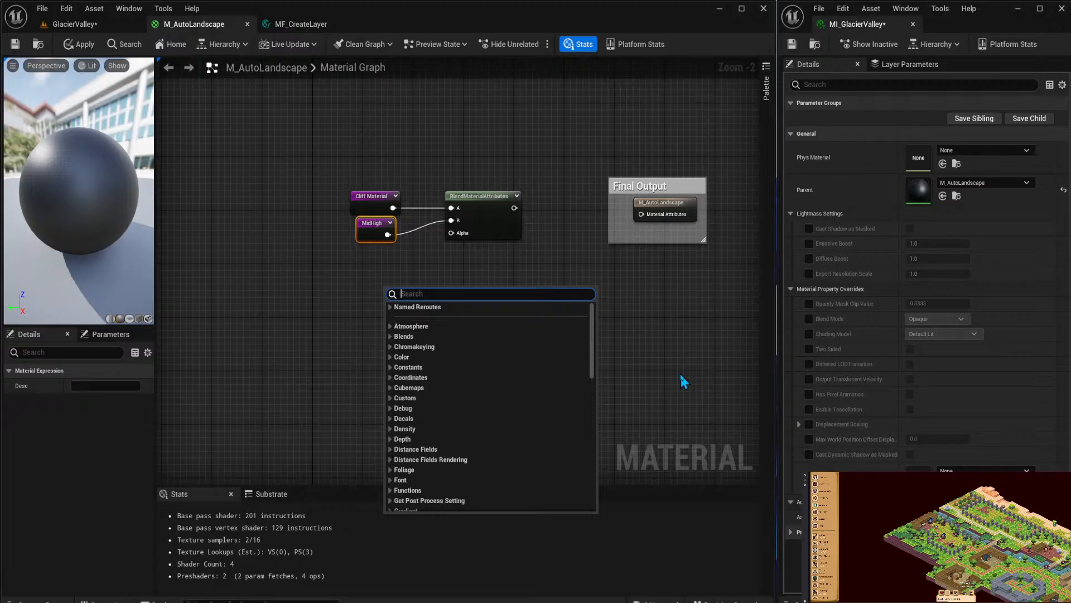
text(midhigh)
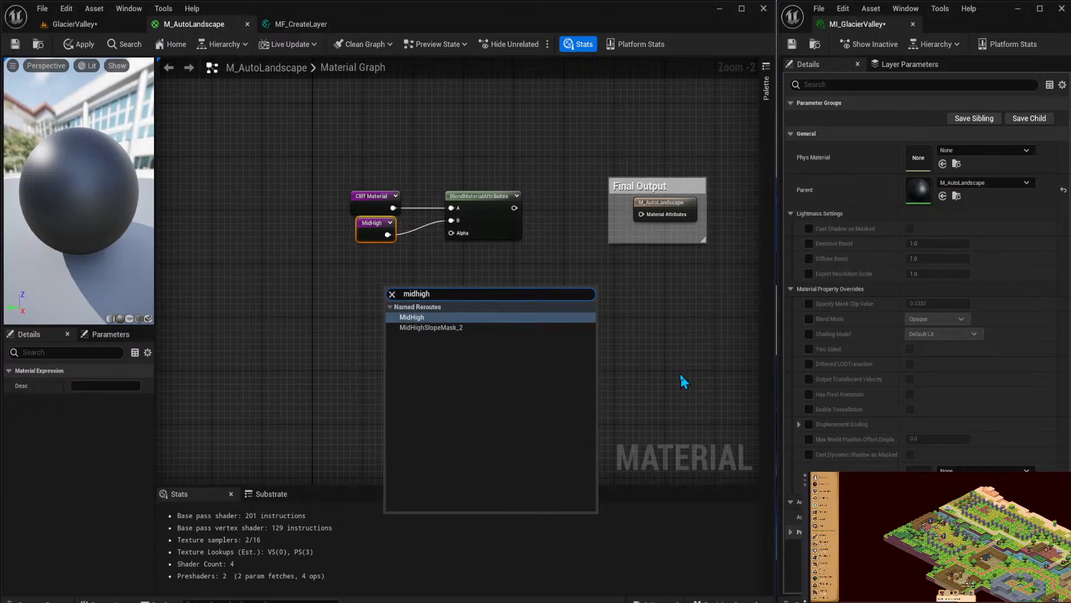
key(Down)
key(Return)
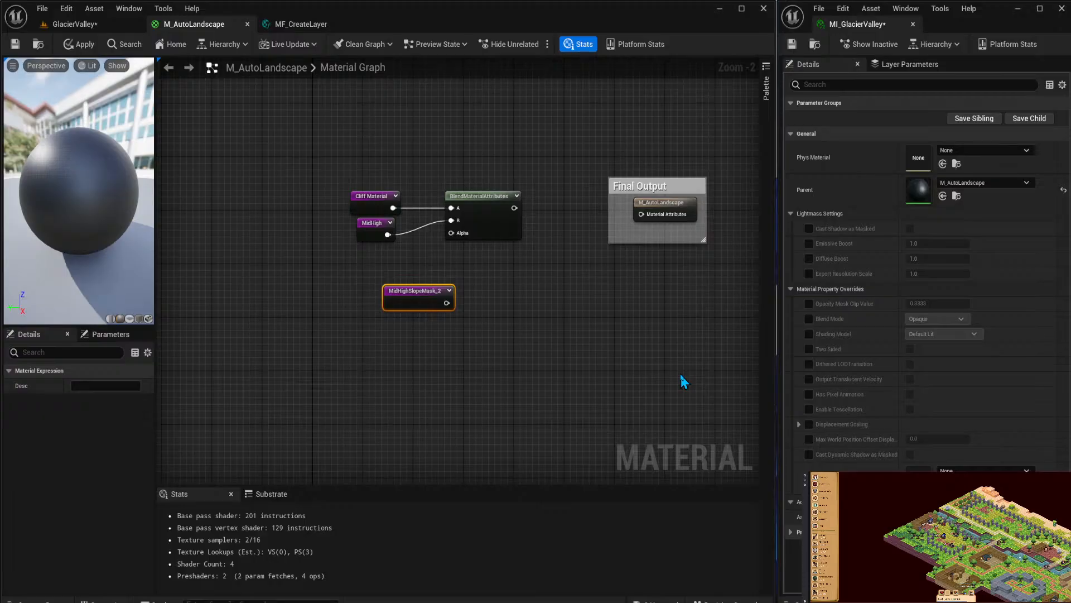
drag(415, 300, 376, 272)
drag(393, 268, 451, 233)
Examine the Ground, MidLow and MidHigh slope mask groups and their reroute declarations.
scroll(442, 311, down, 2)
right_drag(442, 310, 756, 294)
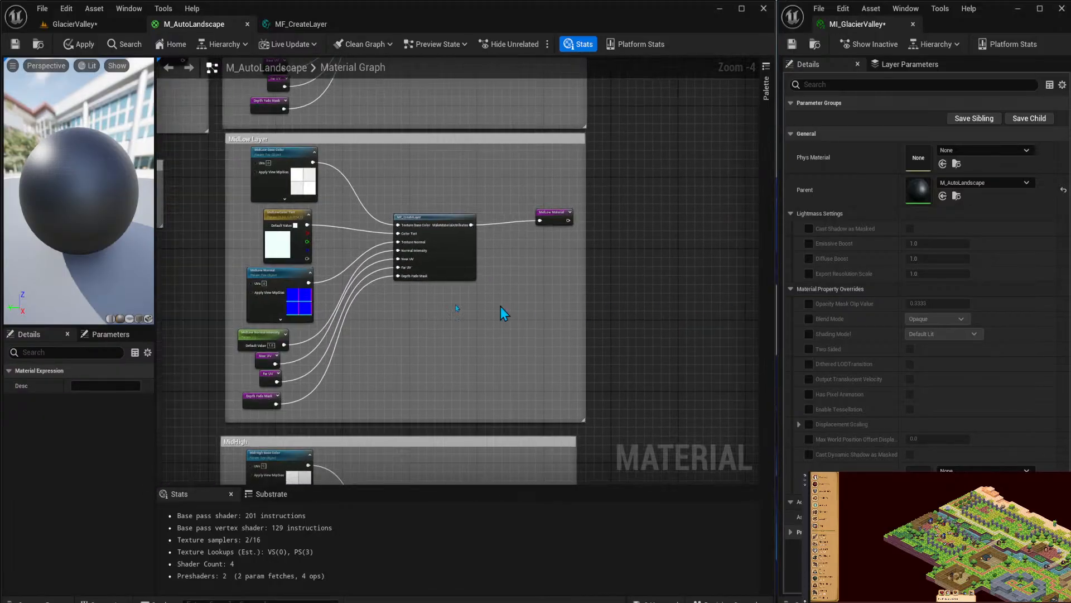
right_drag(502, 313, 757, 291)
scroll(381, 342, up, 2)
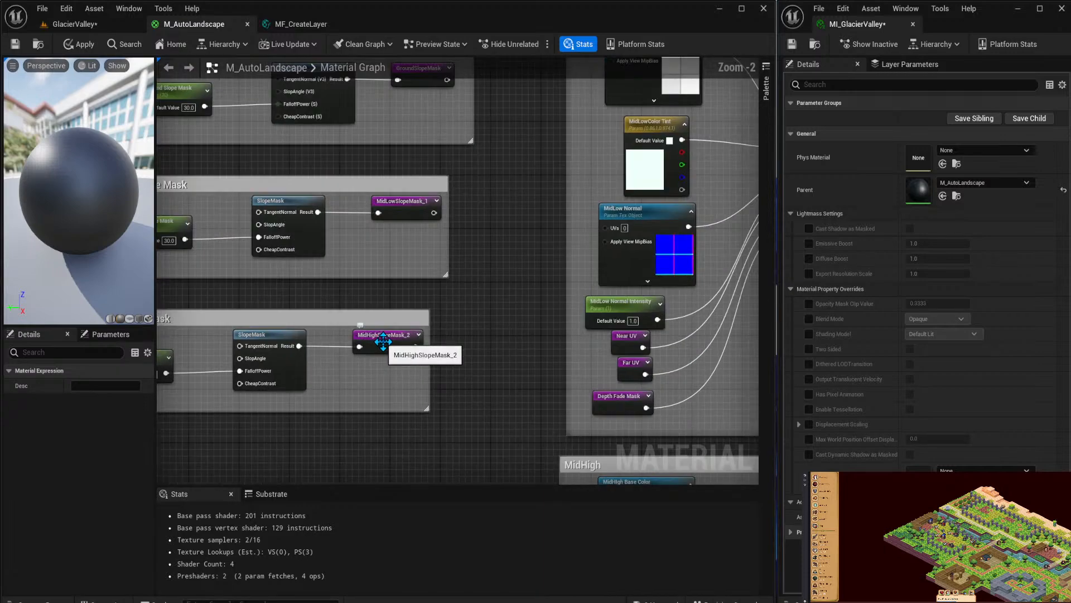
right_drag(469, 229, 465, 252)
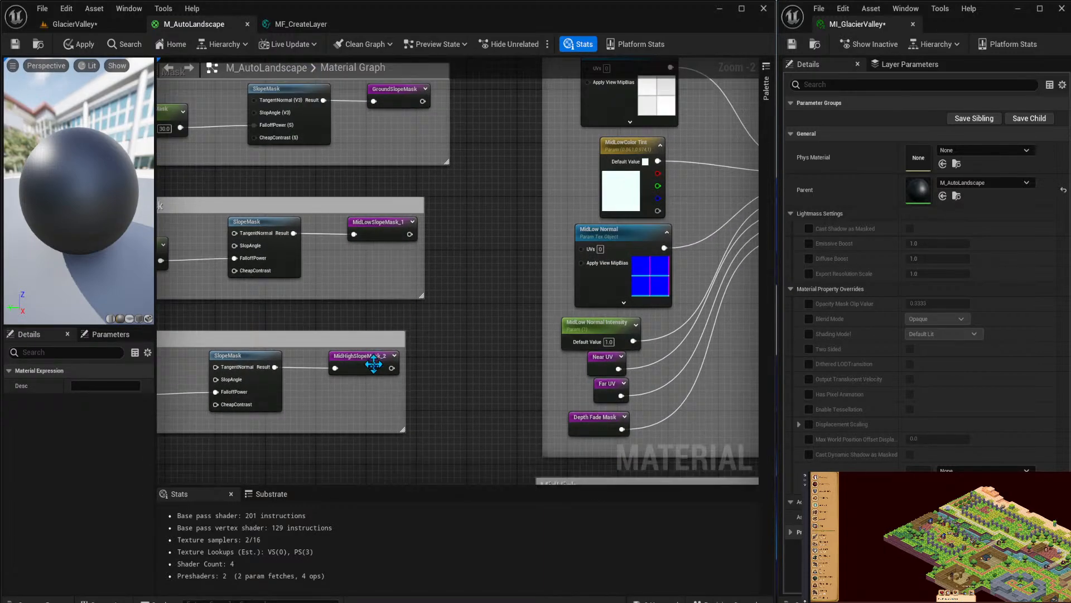
right_drag(642, 179, 324, 218)
right_drag(547, 220, 250, 238)
right_drag(490, 201, 364, 201)
right_drag(535, 210, 406, 227)
Connect the BlendMaterialAttributes output to M_AutoLandscape's Material Attributes, save everything and switch to the GlacierValley level.
drag(494, 180, 621, 186)
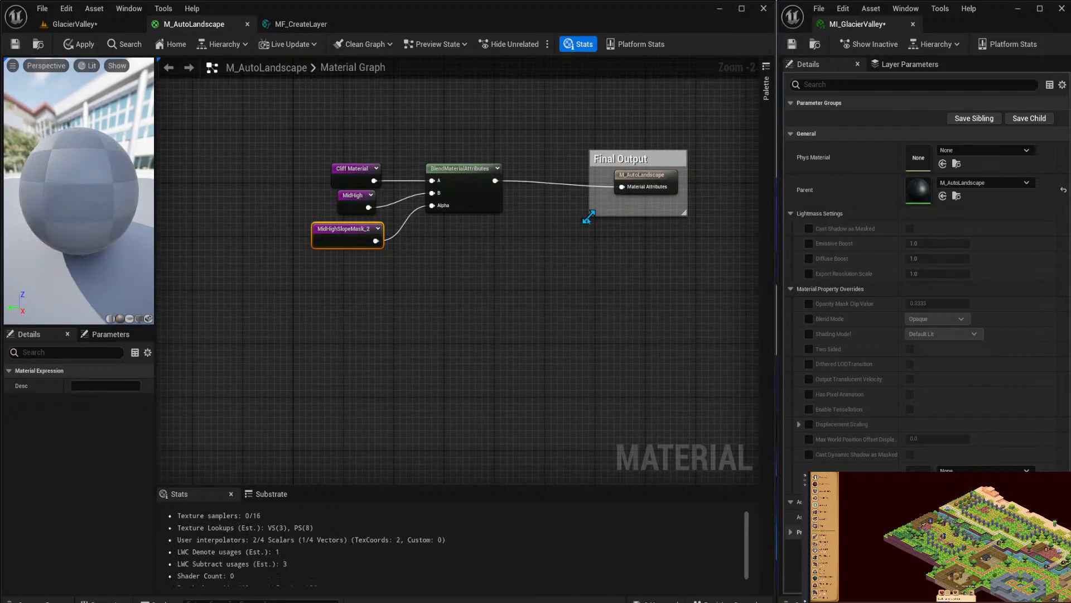
key(ctrl+shift+s)
click(72, 24)
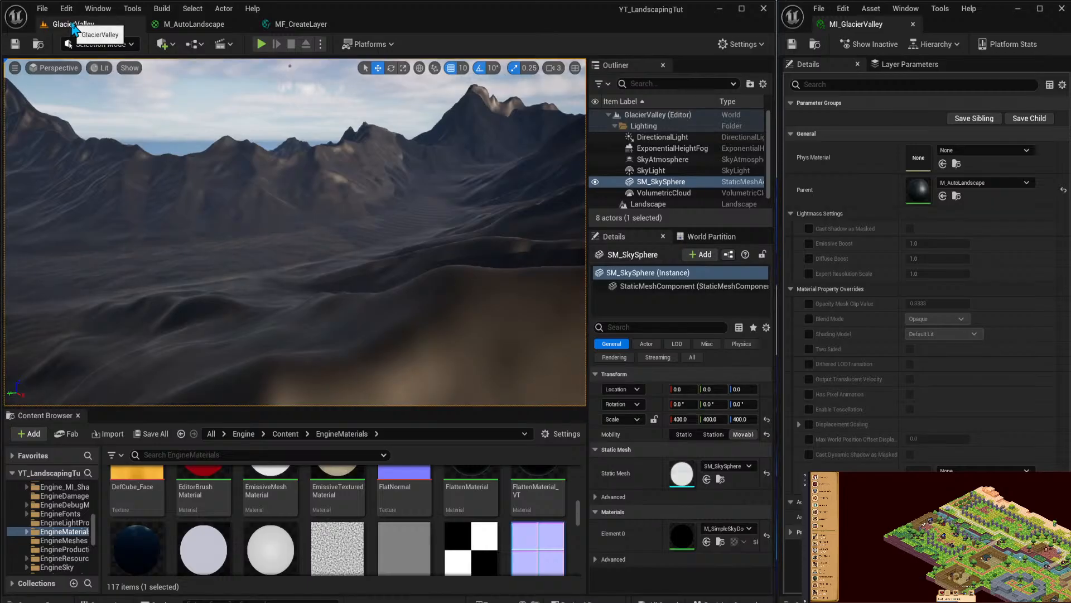
Apply the M_AutoLandscape changes, return to the GlacierValley level and rebuild the landscape's physical materials.
click(193, 24)
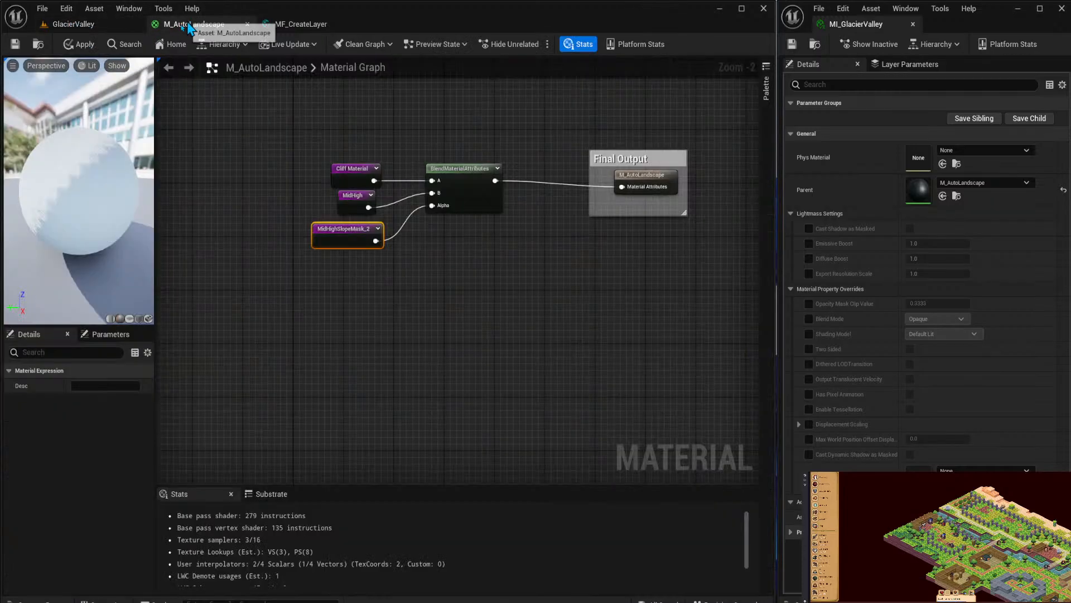
click(81, 44)
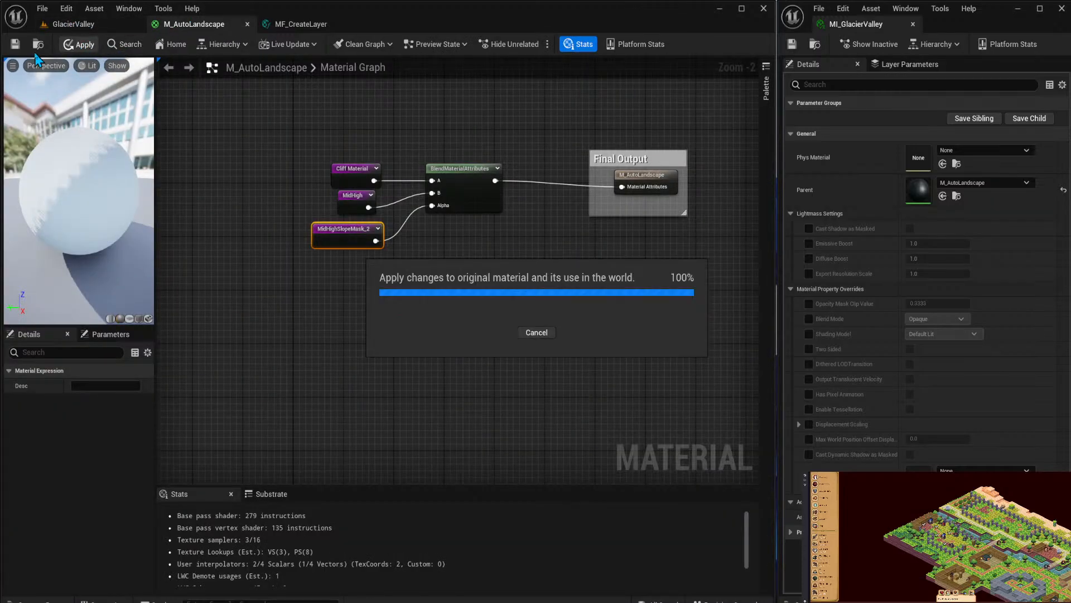
click(73, 24)
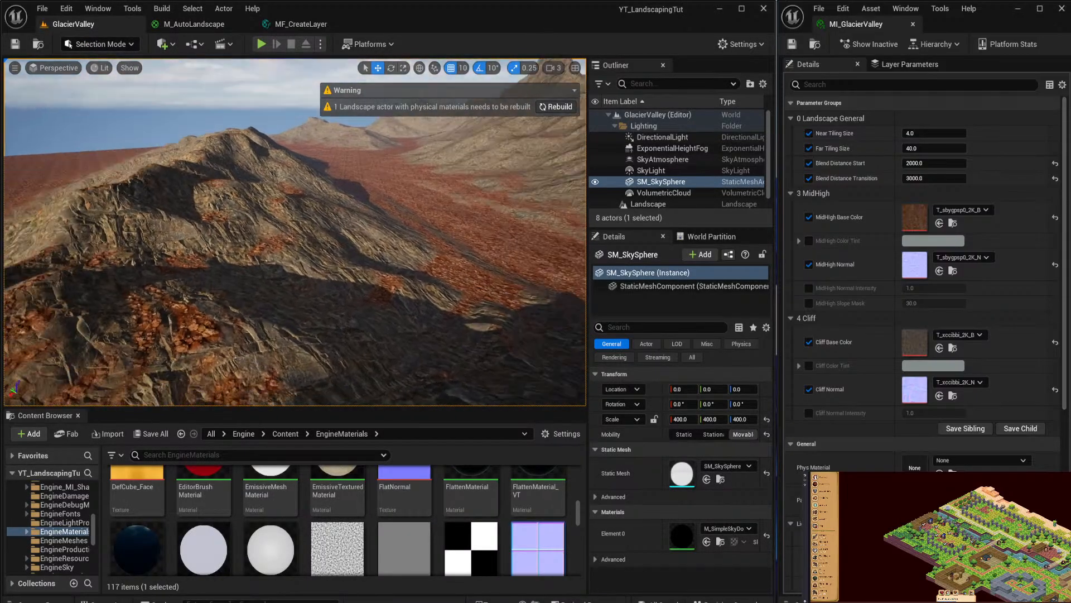
right_drag(294, 232, 67, 211)
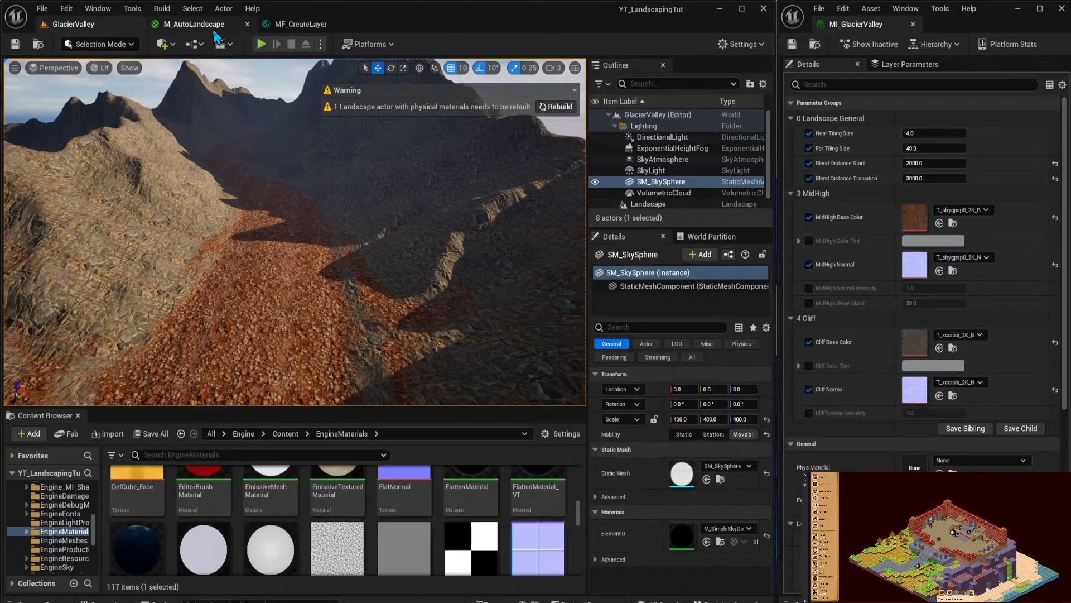
click(557, 107)
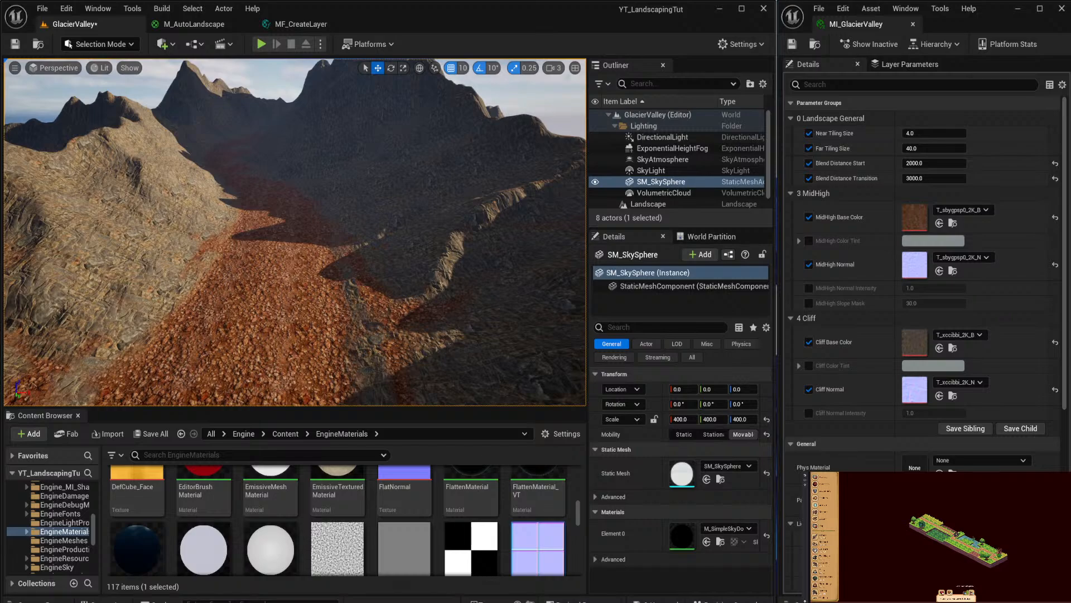
Examine how the MidHigh and Cliff materials blend across the valley floor and the mountain slopes.
right_drag(357, 146, 335, 111)
key(w)
right_drag(319, 249, 316, 273)
key(w)
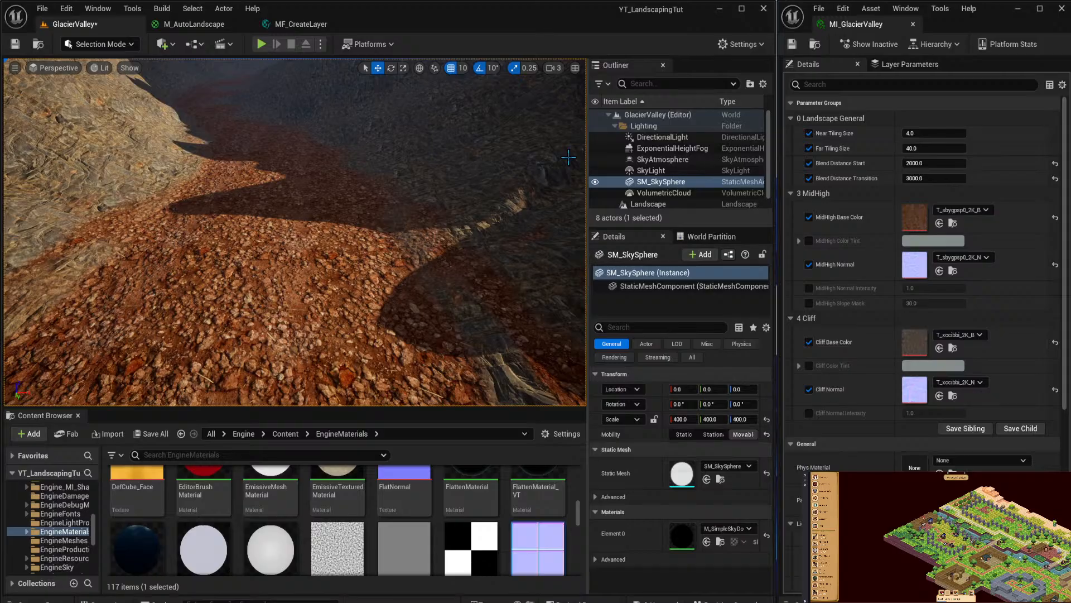
right_drag(341, 191, 470, 99)
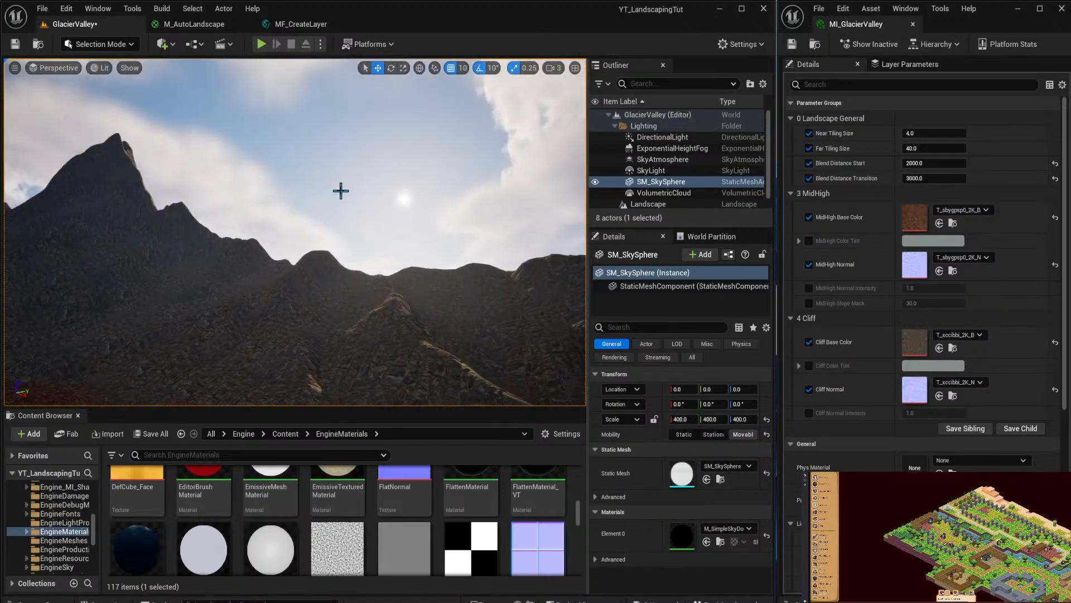
Add a MidLow Material reroute usage below M_AutoLandscape's blend node and move the Final Output group farther away to make room.
click(225, 28)
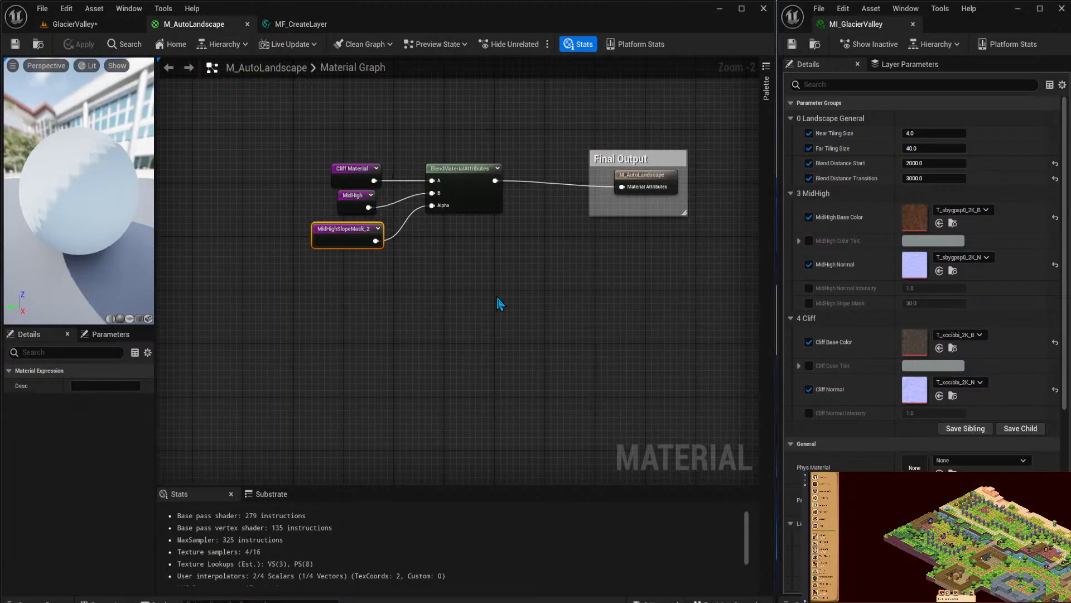
right_drag(500, 302, 506, 309)
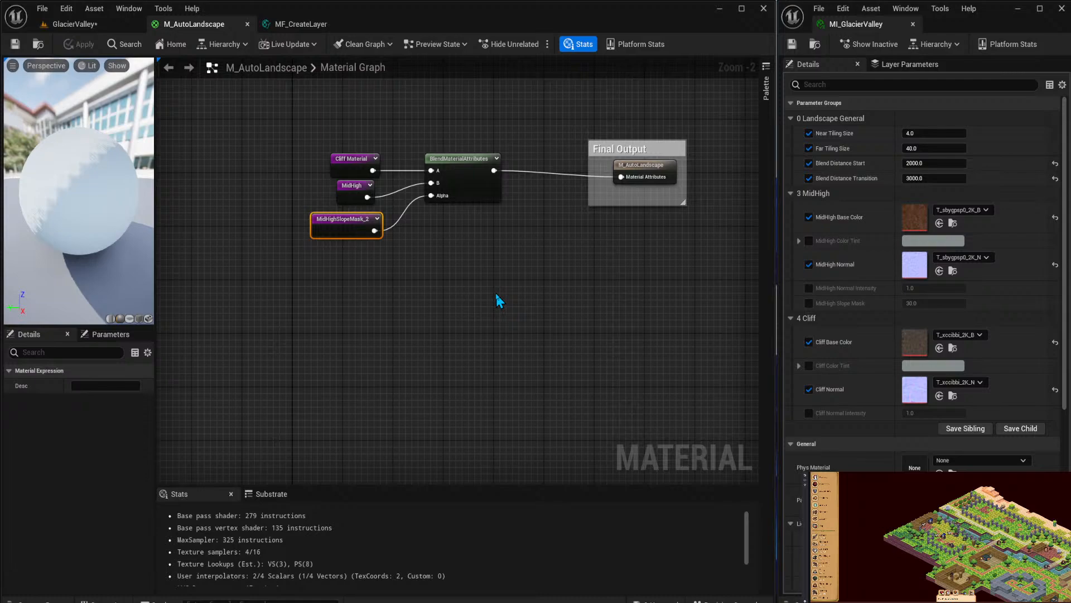
right_click(476, 283)
text(mid low)
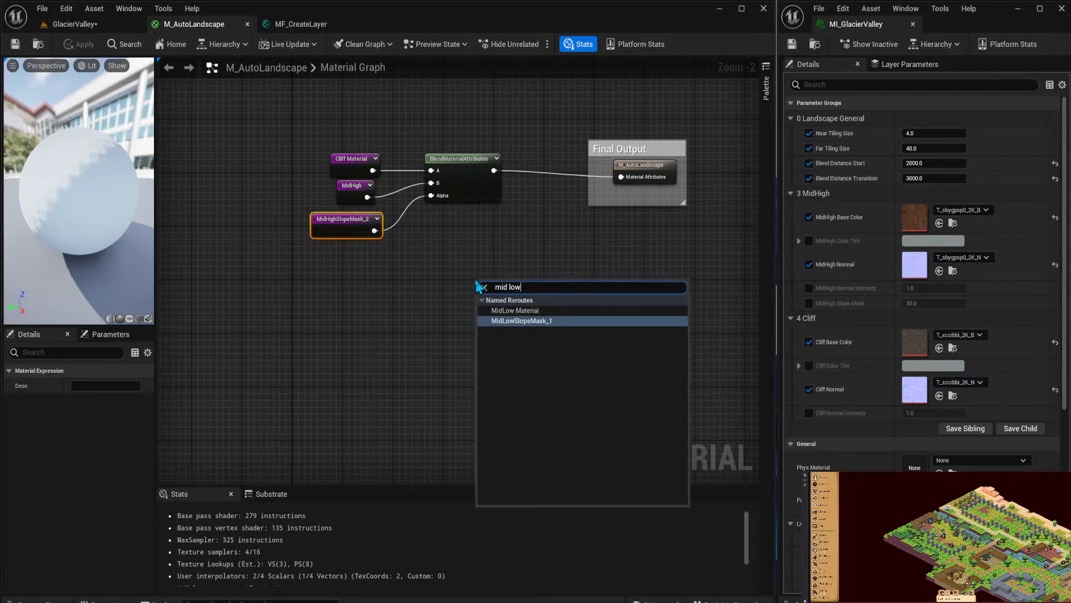
key(Up)
key(Return)
drag(505, 282, 469, 227)
right_drag(608, 267, 465, 268)
click(512, 177)
drag(505, 169, 618, 169)
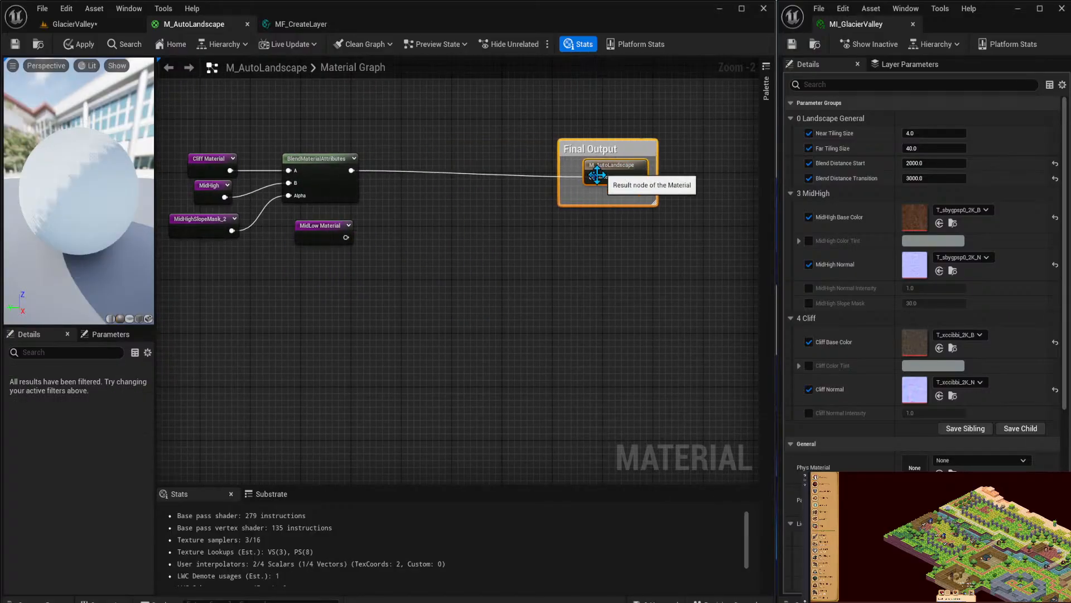
Add a MidLowSlopeMask_1 reroute usage and place it directly below MidLow Material.
right_click(320, 280)
text(midlow)
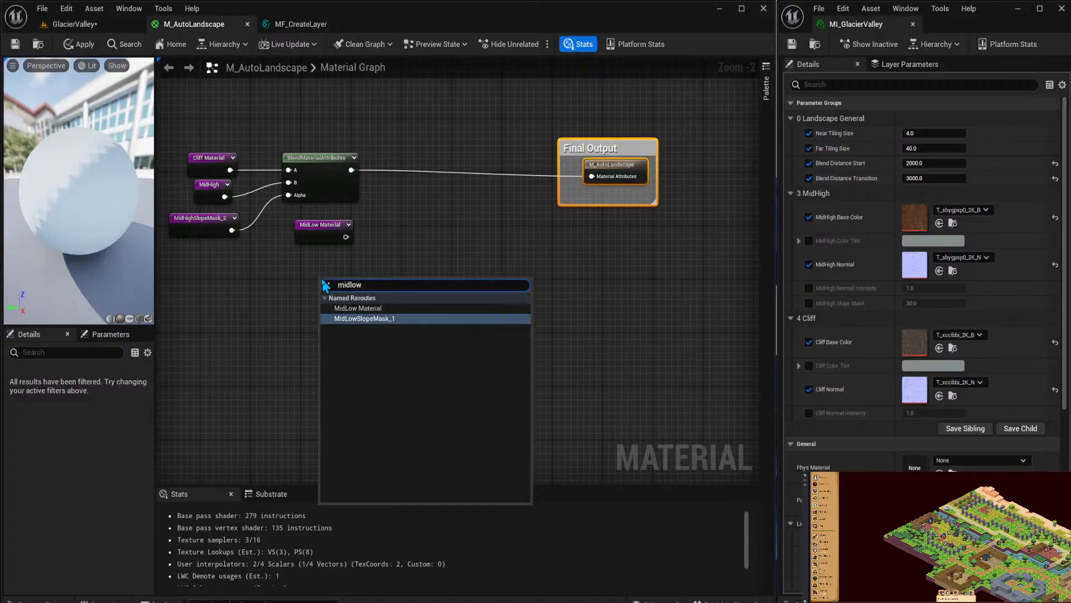
key(Return)
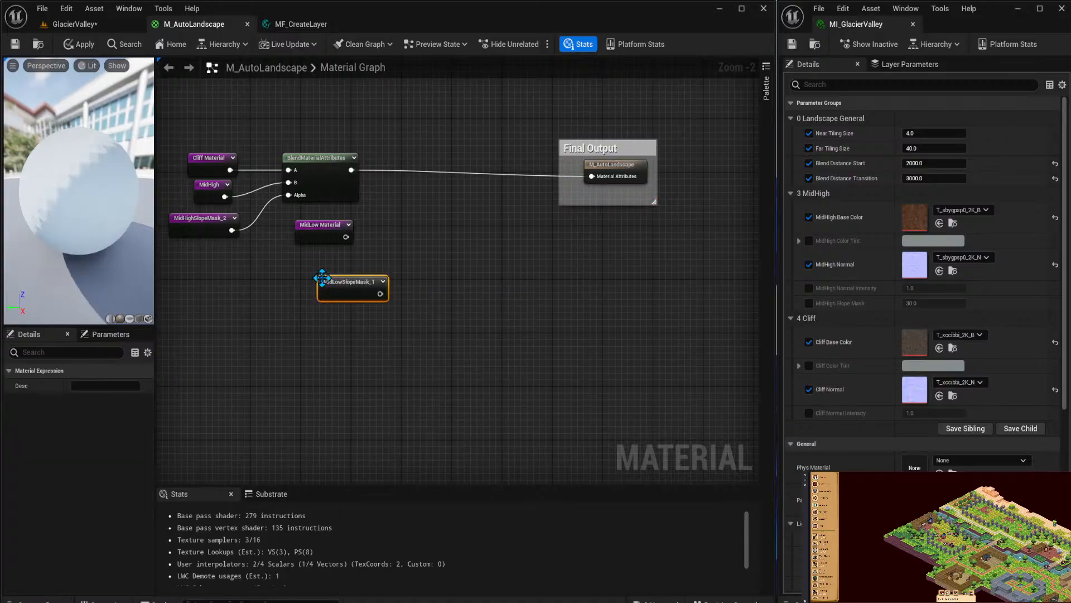
drag(360, 277, 324, 264)
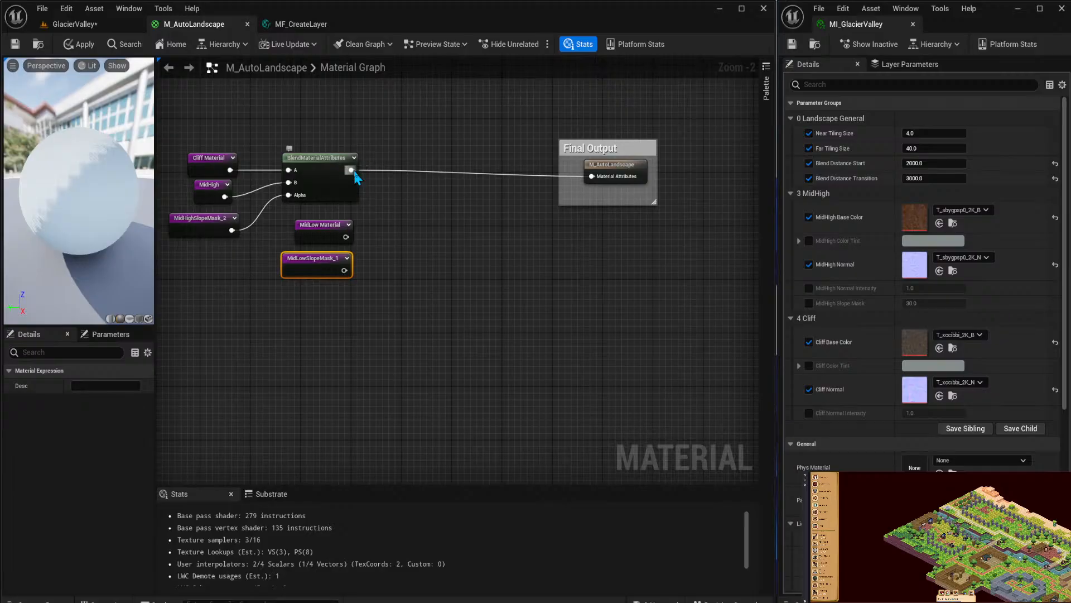
Add a second BlendMaterialAttributes node fed by the first blend on A, and break the existing link to M_AutoLandscape's Material Attributes.
drag(351, 171, 417, 176)
text(b)
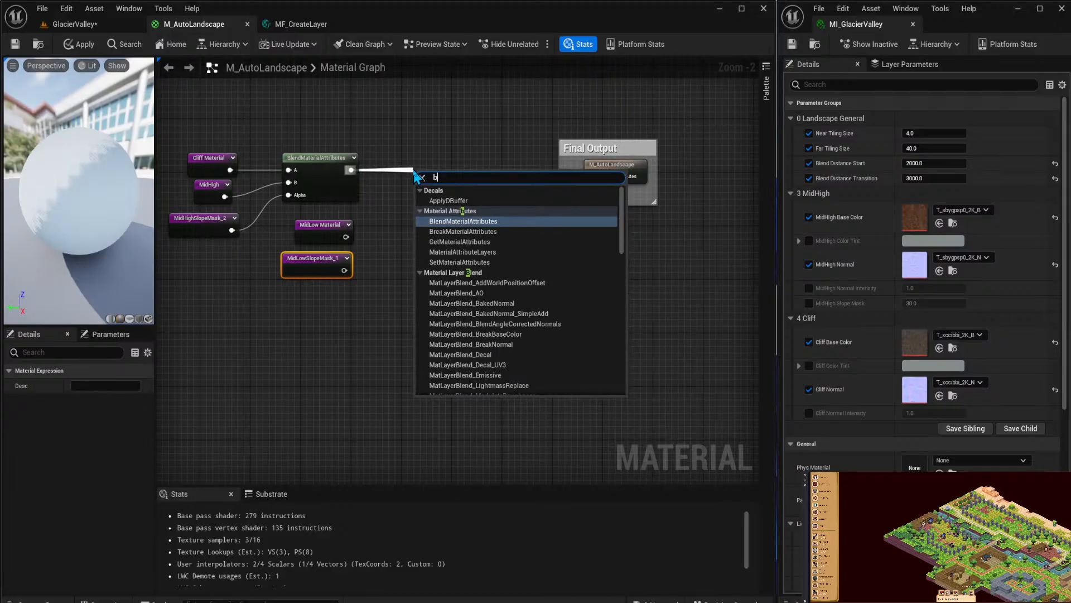
text(l)
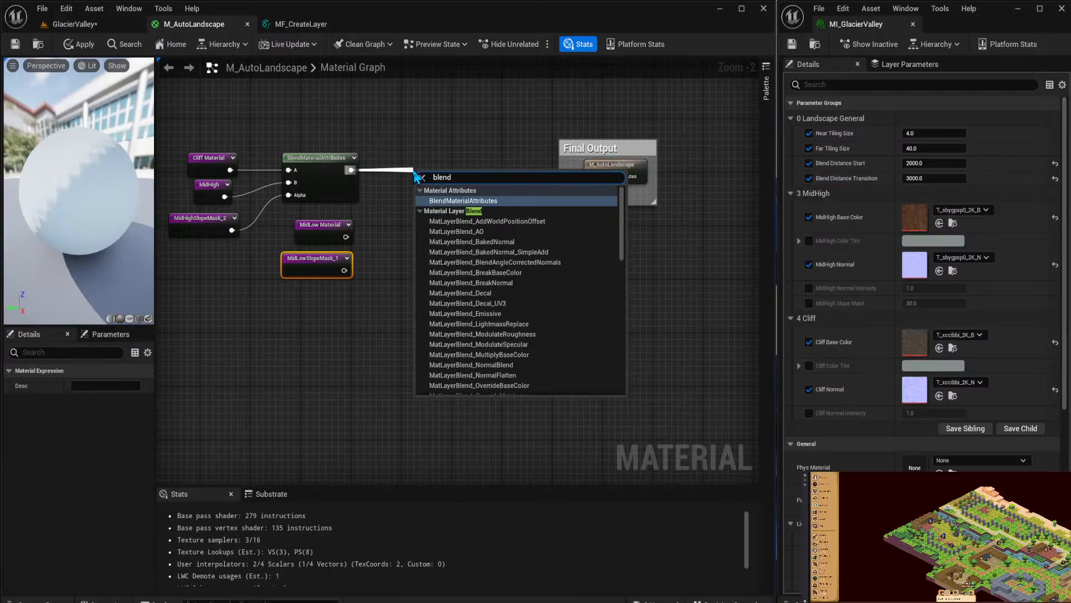
text(end)
key(Return)
drag(483, 186, 592, 177)
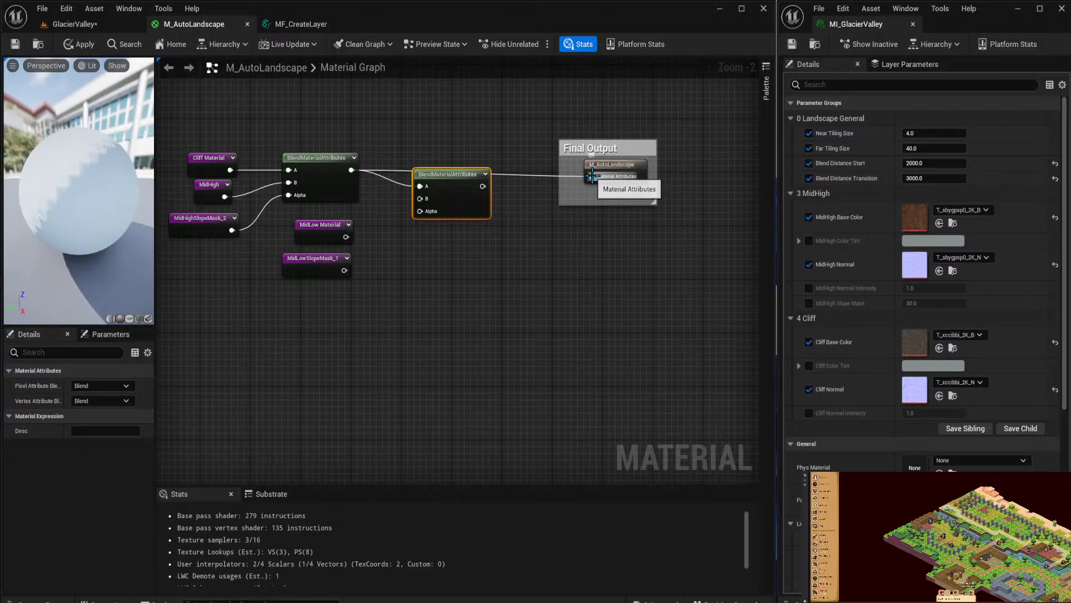
alt+click(592, 177)
drag(472, 178, 473, 183)
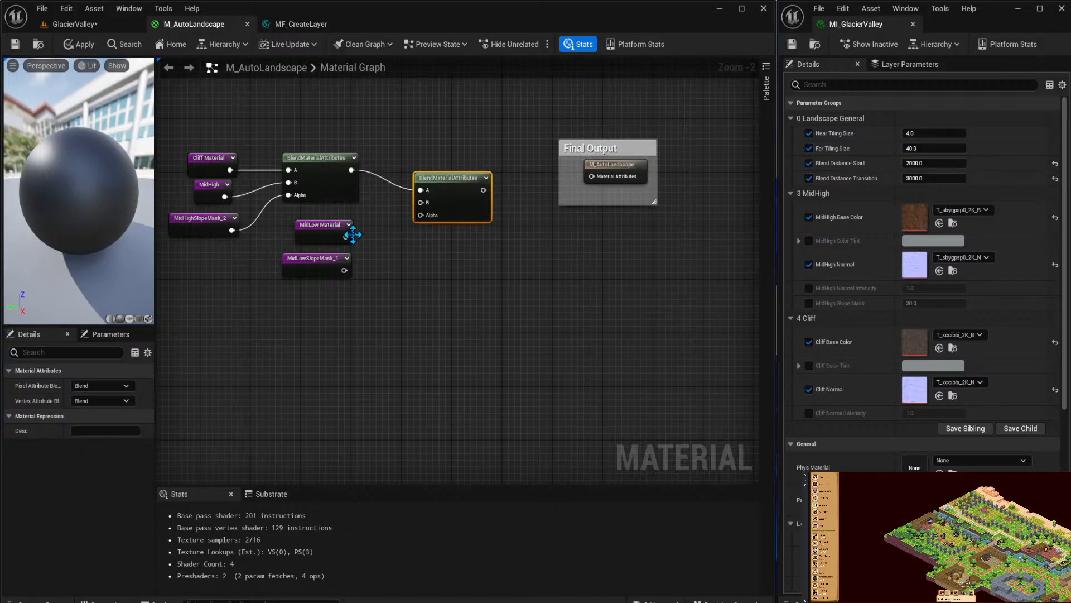
Connect MidLow Material to B, MidLowSlopeMask_1 to Alpha and the second blend's output to Material Attributes, and align the Final Output group.
drag(346, 237, 422, 210)
drag(343, 270, 421, 215)
drag(483, 189, 590, 177)
click(608, 190)
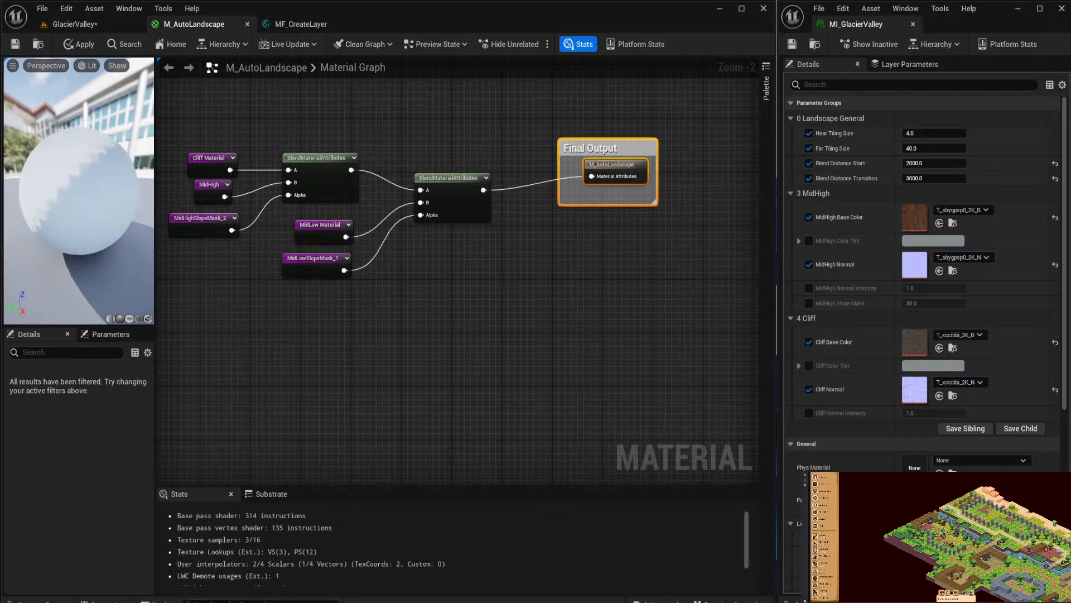
drag(609, 148, 684, 161)
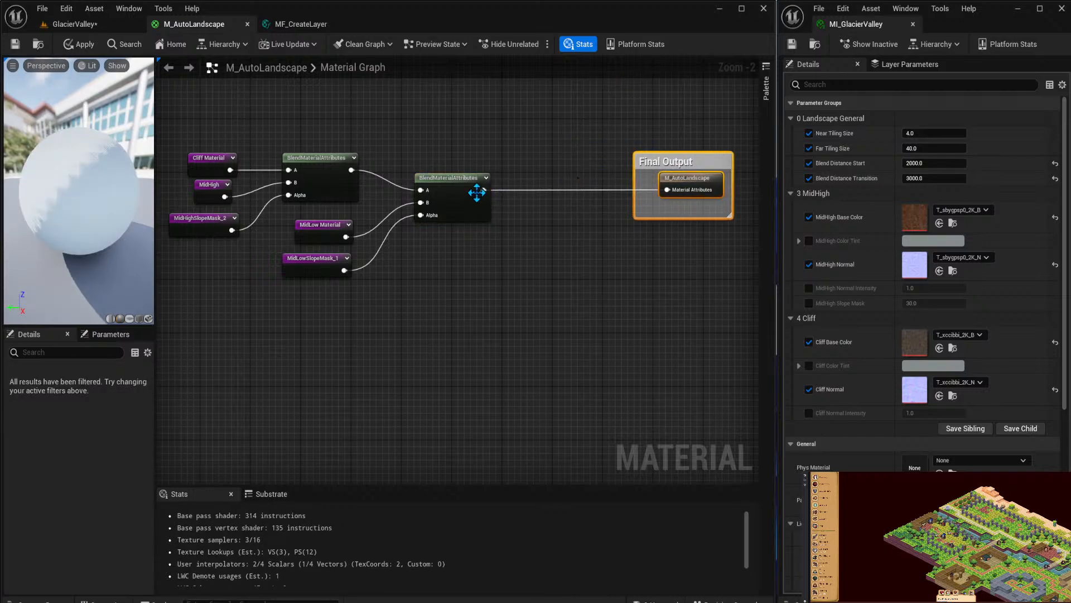
Add a third BlendMaterialAttributes node fed by the second blend on A, disconnect Material Attributes, and align the new node.
drag(483, 190, 543, 199)
text(blend)
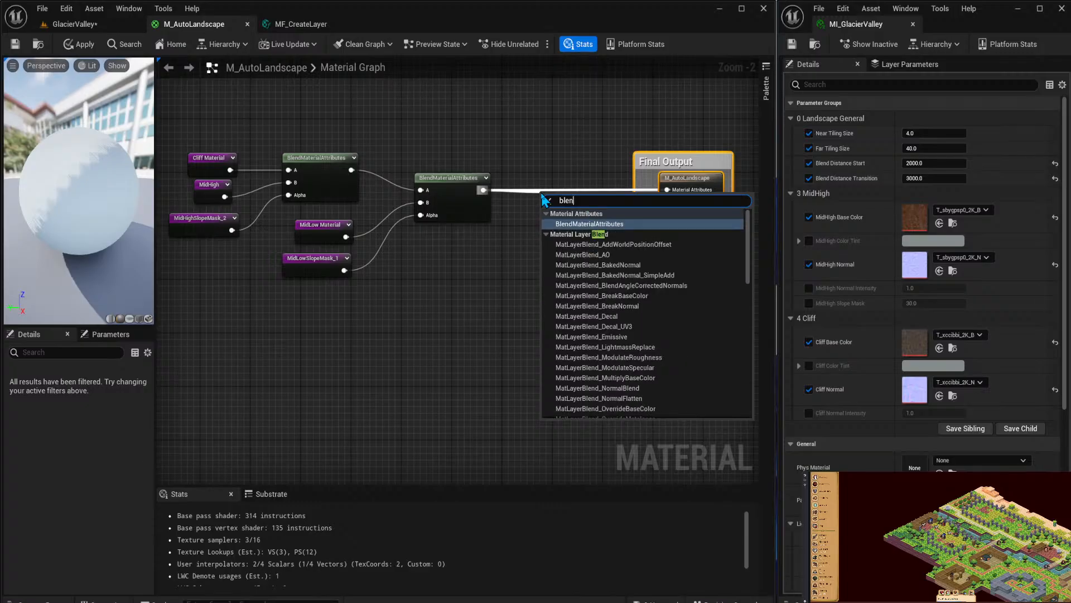
key(Return)
alt+click(667, 190)
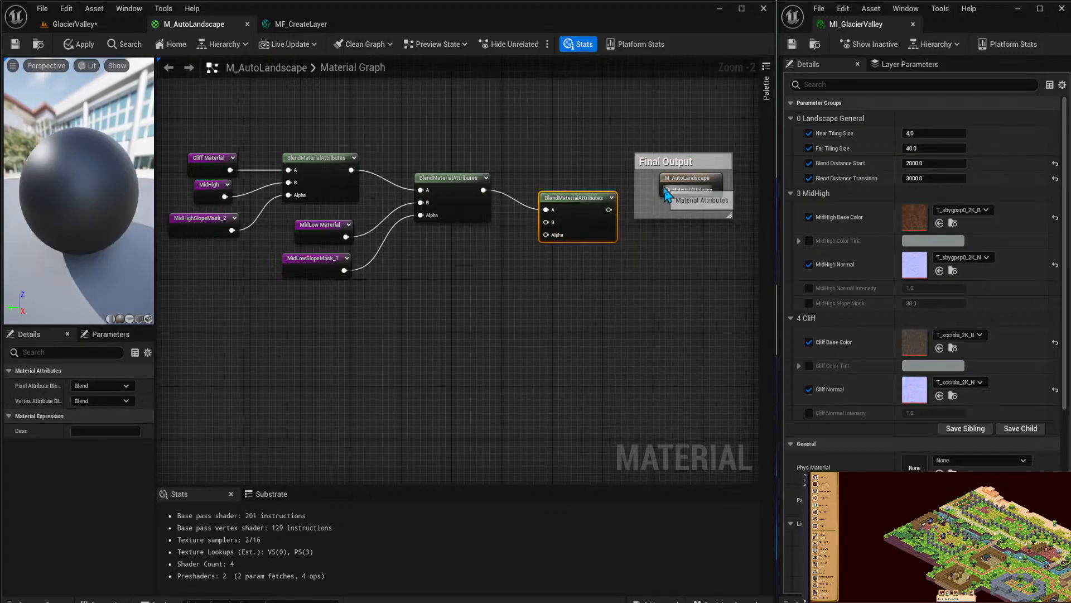
drag(562, 203, 569, 183)
Add GroundMaterial and GroundSlopeMask reroute usages below the second blend node.
right_click(443, 269)
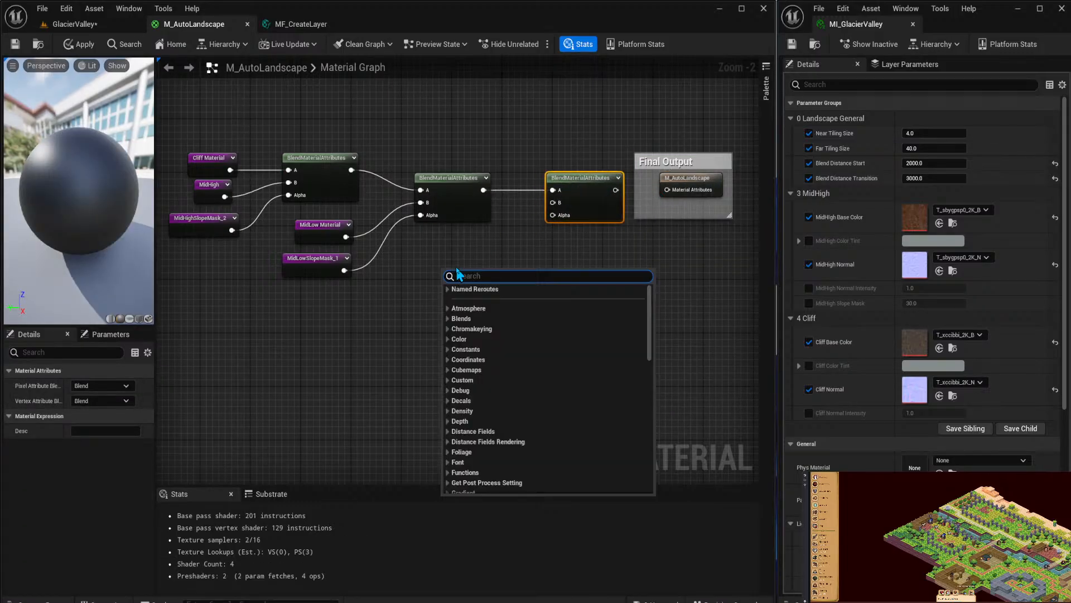
text(ground)
key(Return)
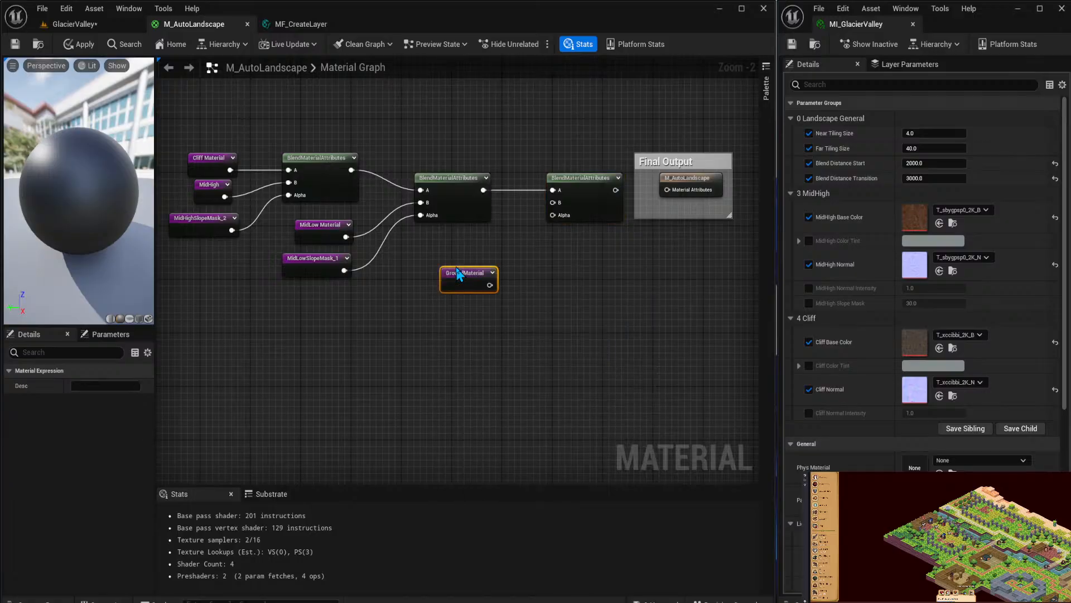
right_click(475, 287)
text(g)
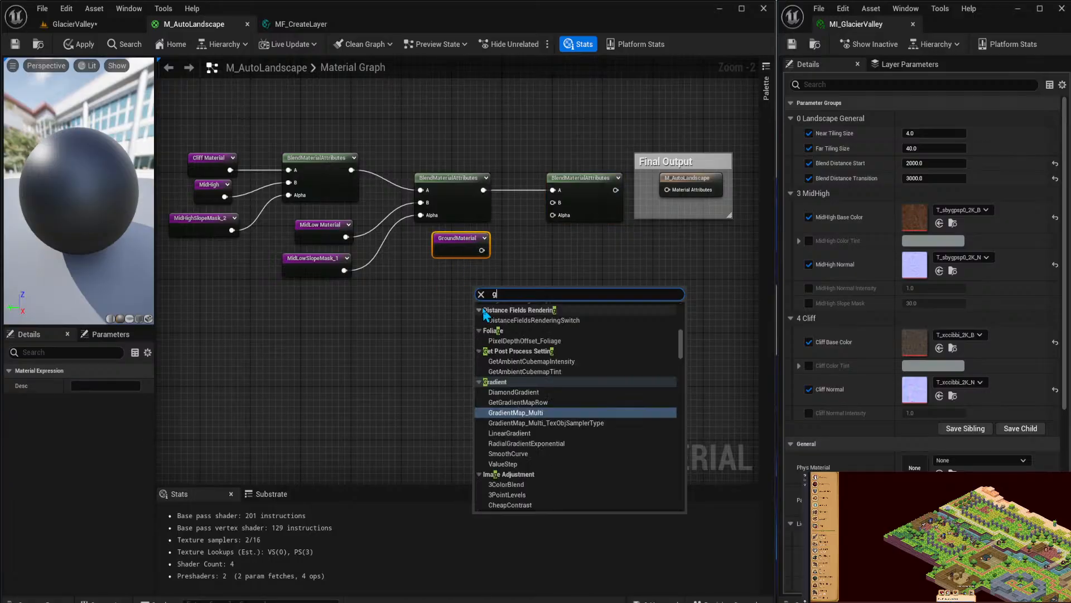
text(round slow)
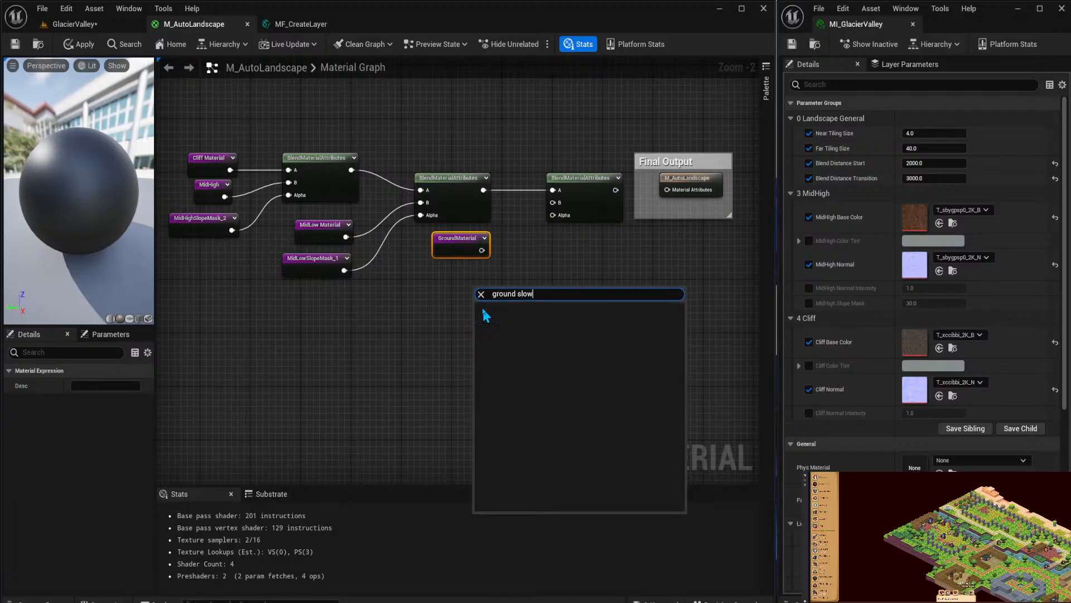
key(BackSpace)
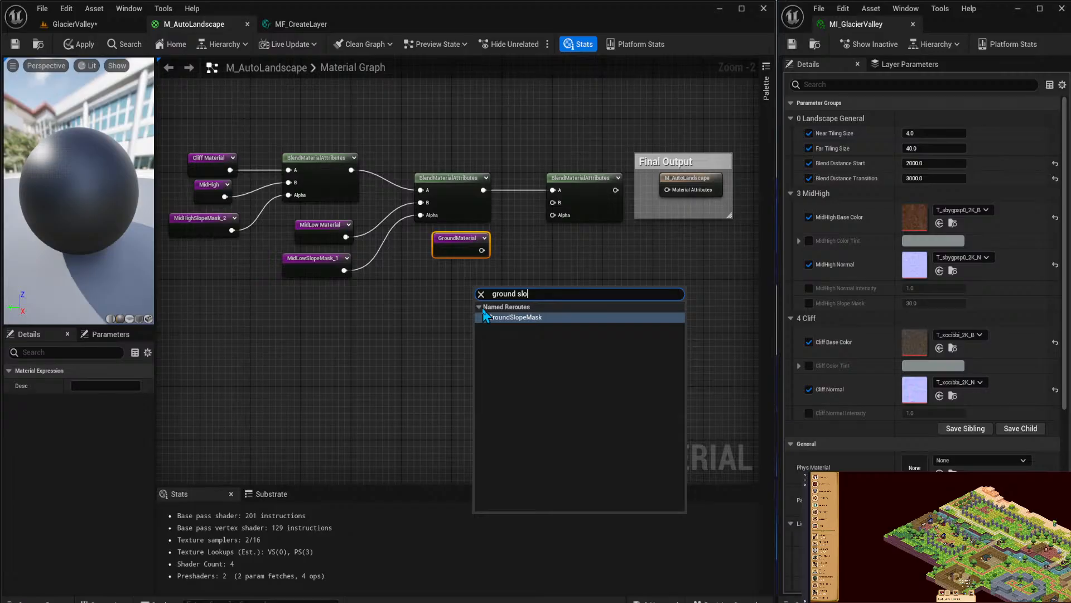
click(484, 316)
Connect GroundMaterial to the third blend's B, GroundSlopeMask to its Alpha, and its output to M_AutoLandscape's Material Attributes.
drag(505, 294, 553, 202)
drag(476, 277, 553, 216)
drag(616, 190, 668, 190)
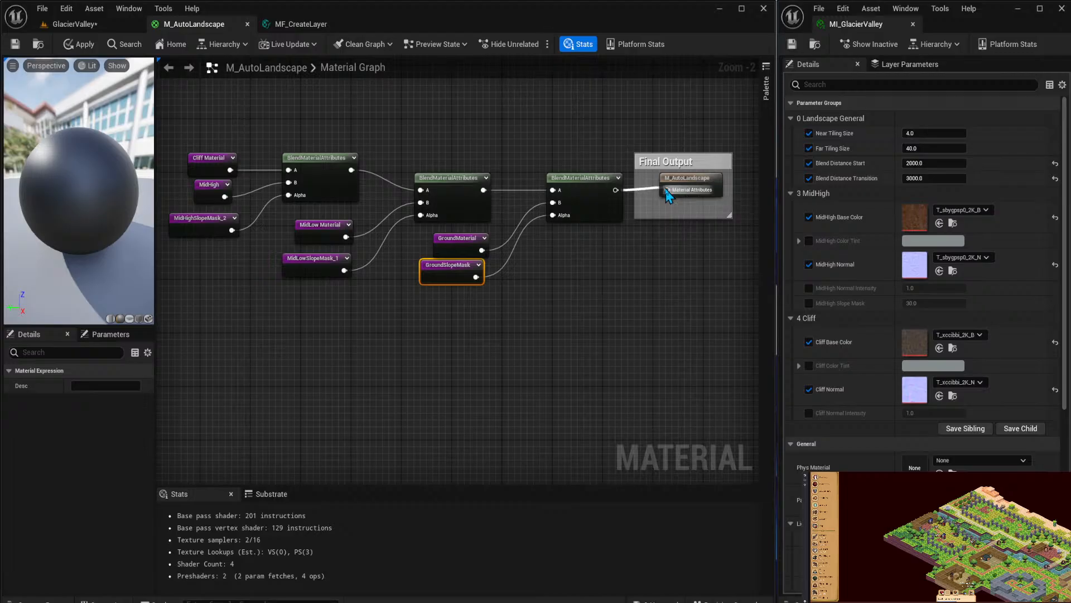
Save and apply M_AutoLandscape, switch to the GlacierValley level and rebuild the landscape's physical materials.
key(ctrl+s)
click(80, 45)
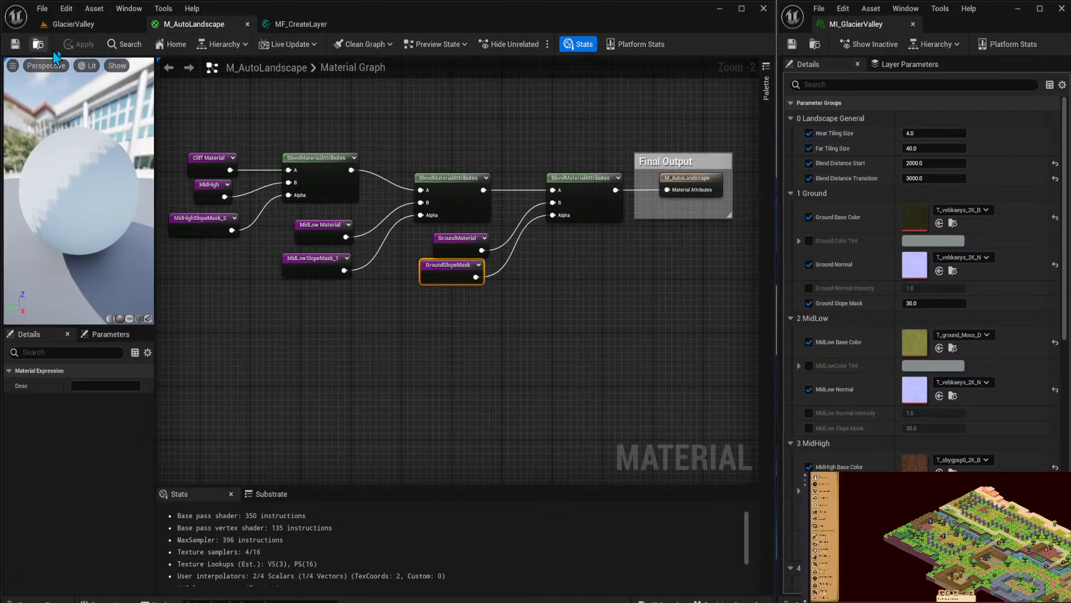
click(89, 24)
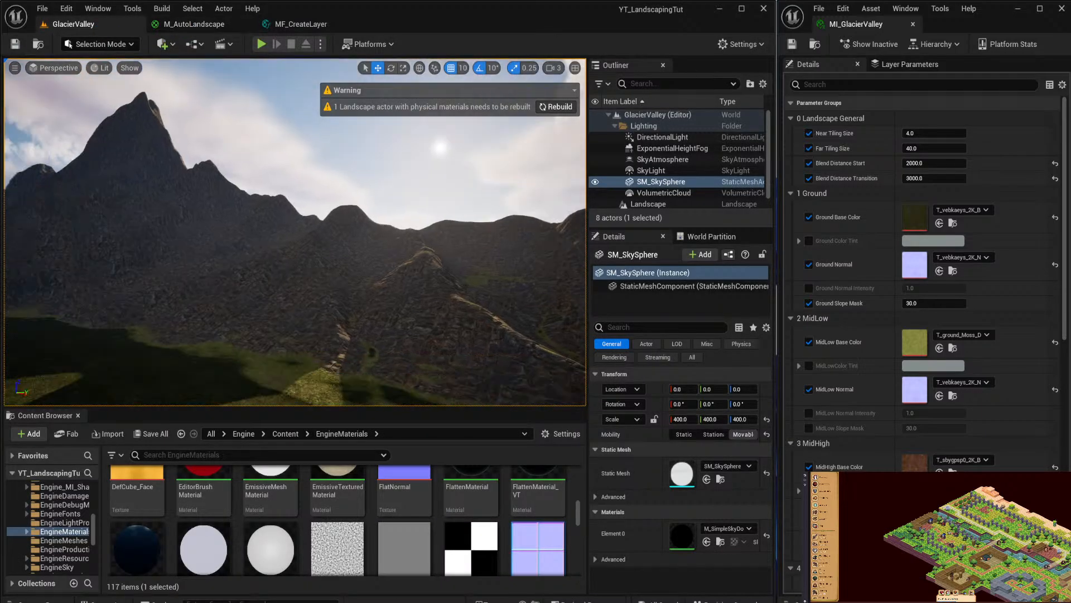
right_drag(294, 231, 206, 285)
mouse_move(294, 231)
right_down()
mouse_move(223, 223)
mouse_move(184, 237)
mouse_move(276, 240)
mouse_move(173, 226)
mouse_move(301, 240)
mouse_move(312, 257)
mouse_move(346, 265)
mouse_move(446, 256)
mouse_move(424, 167)
mouse_move(502, 234)
mouse_move(491, 223)
mouse_move(296, 246)
mouse_move(268, 262)
mouse_move(313, 245)
mouse_move(296, 252)
mouse_move(290, 235)
mouse_move(296, 168)
mouse_move(313, 233)
right_up()
click(560, 107)
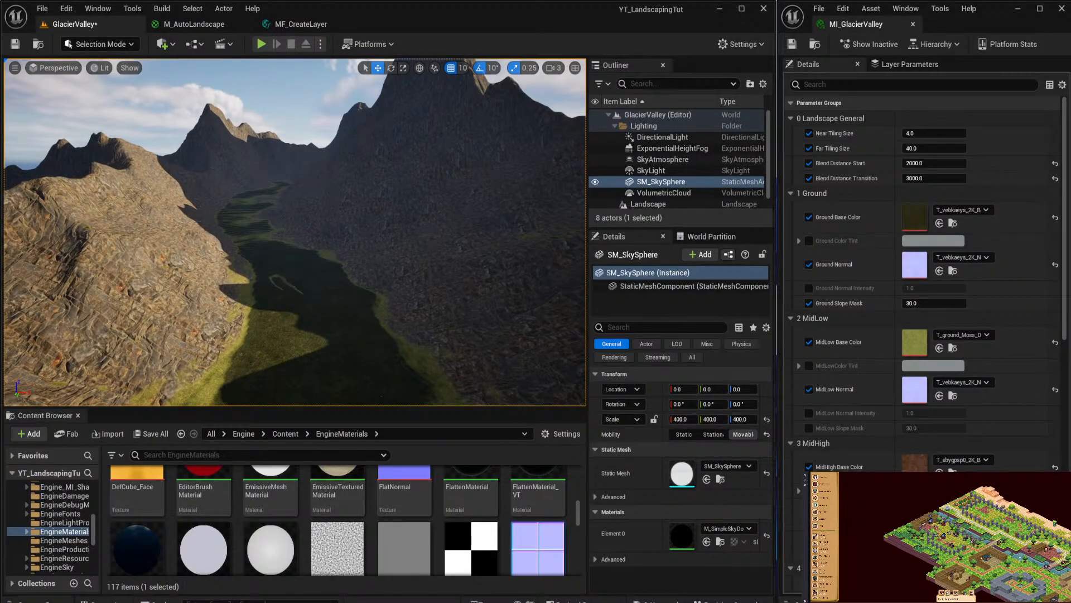
Examine the grass and rock blending on the valley slope up close, and return to M_AutoLandscape's material graph.
right_drag(266, 187, 268, 234)
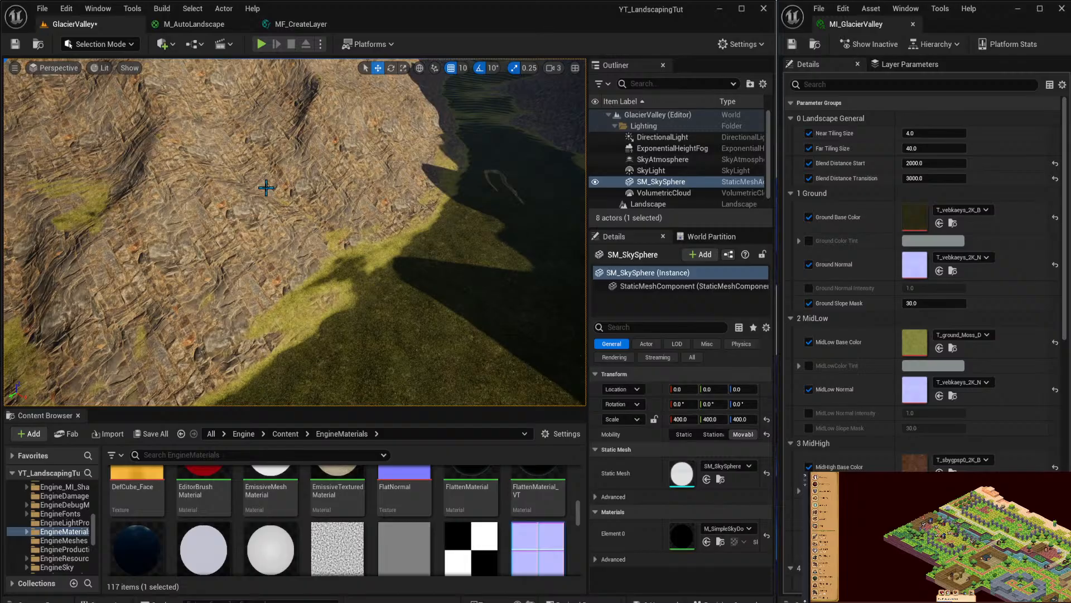
right_drag(363, 302, 384, 306)
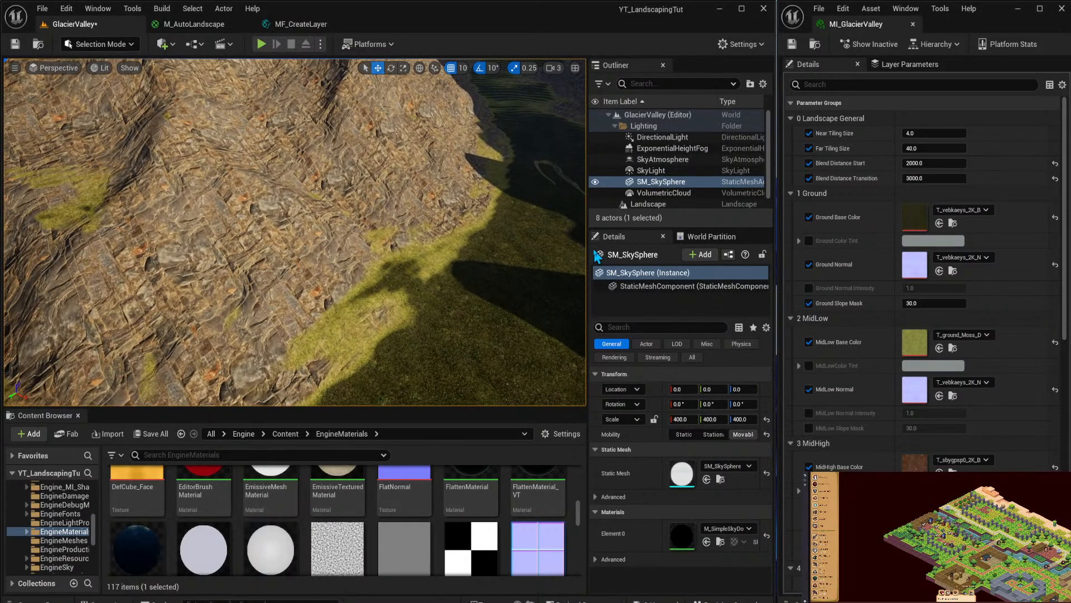
click(334, 24)
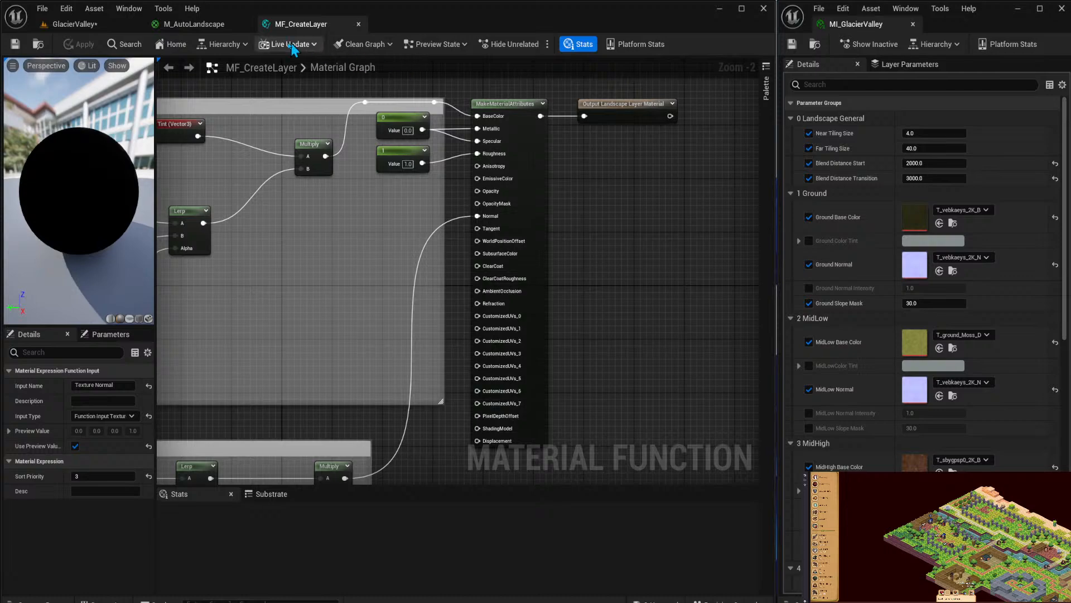
click(195, 24)
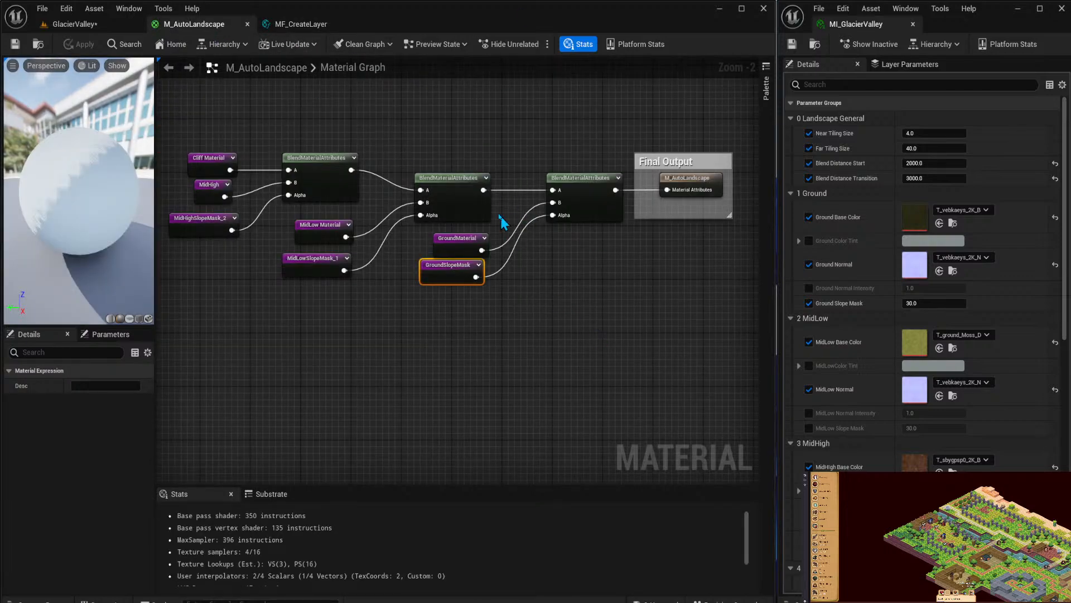
Bypass the third blend by connecting the second BlendMaterialAttributes output directly to Final Output's Material Attributes, and save and apply M_AutoLandscape.
drag(484, 193, 522, 175)
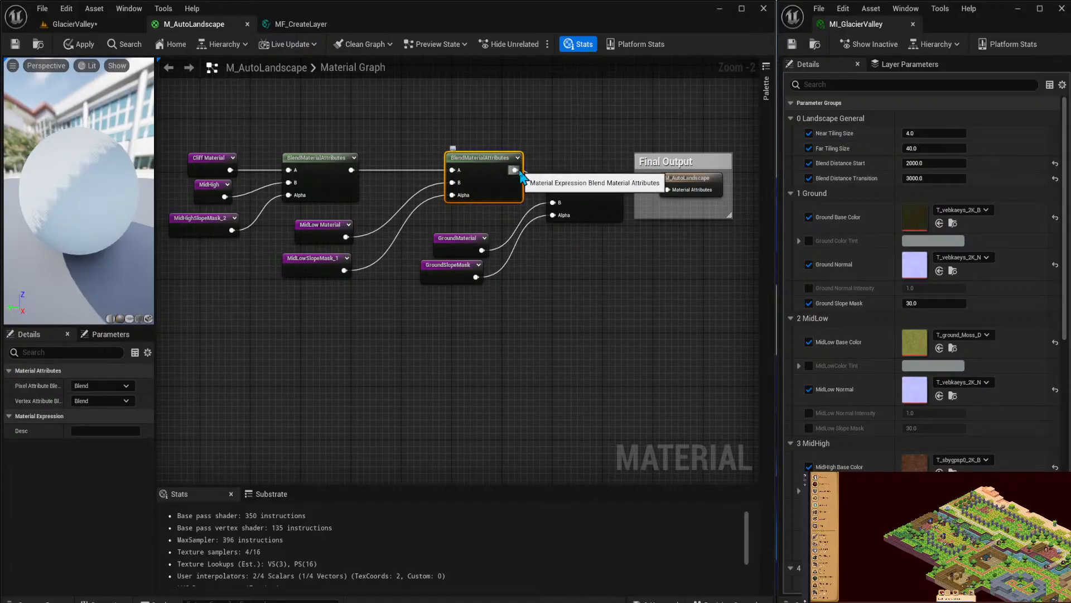
alt+click(515, 171)
alt+click(667, 189)
mouse_move(694, 146)
mouse_down()
mouse_move(680, 183)
mouse_move(673, 150)
mouse_up()
drag(515, 170, 661, 156)
key(ctrl+s)
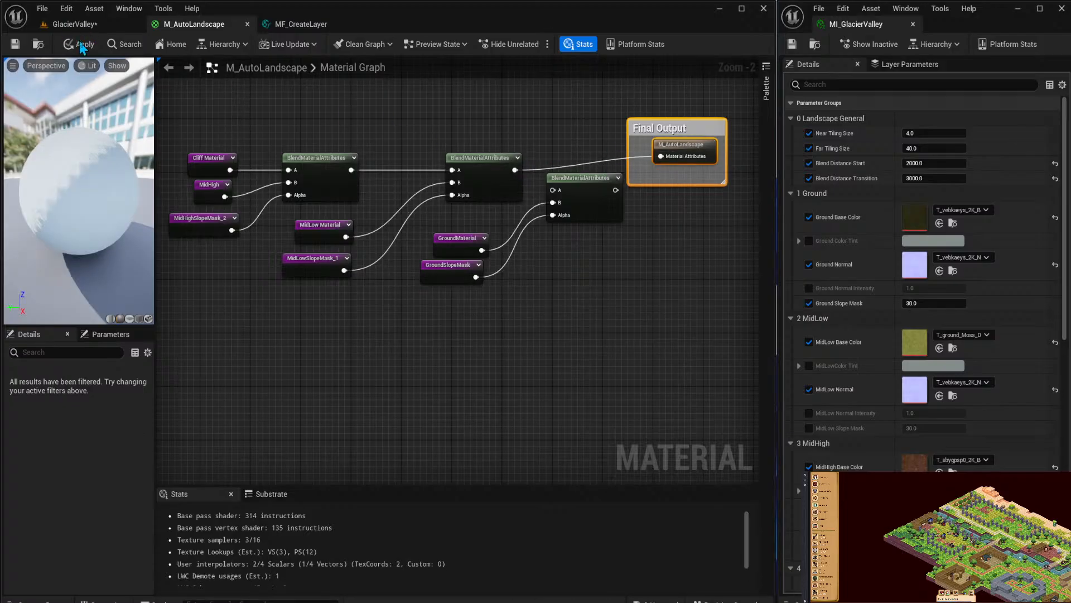
click(81, 44)
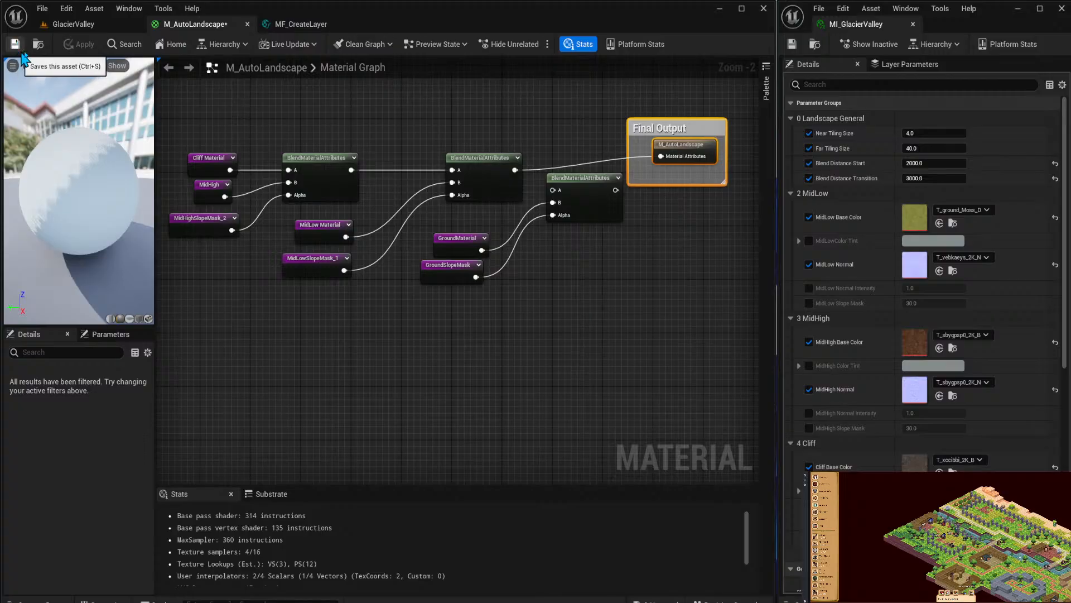
Switch to the GlacierValley level, rebuild the landscape's physical materials and frame the steep valley ridge.
click(100, 24)
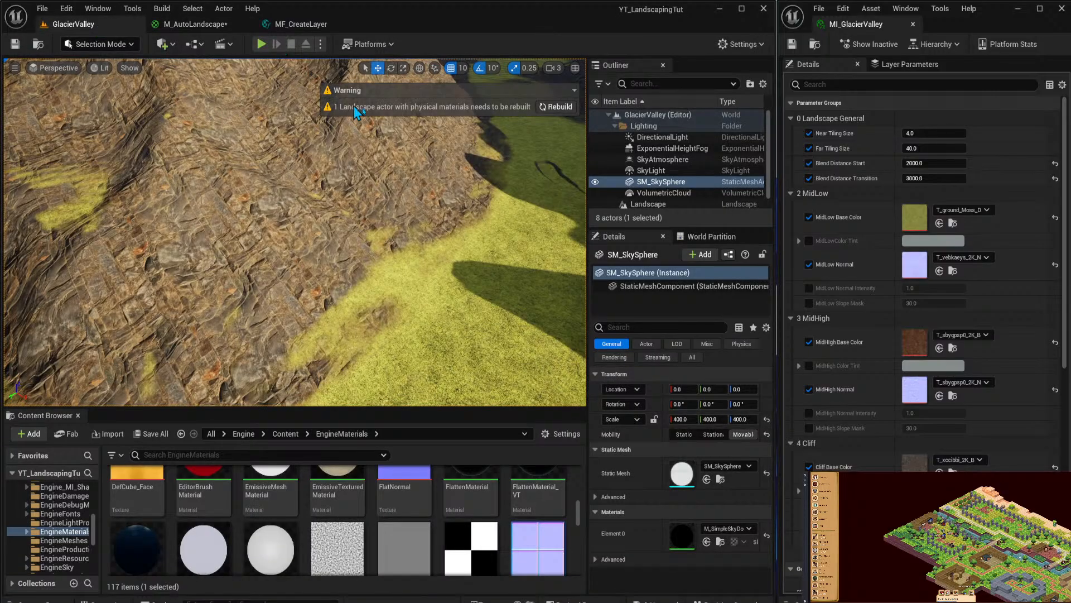
click(556, 107)
right_drag(453, 212, 563, 151)
right_drag(295, 232, 397, 248)
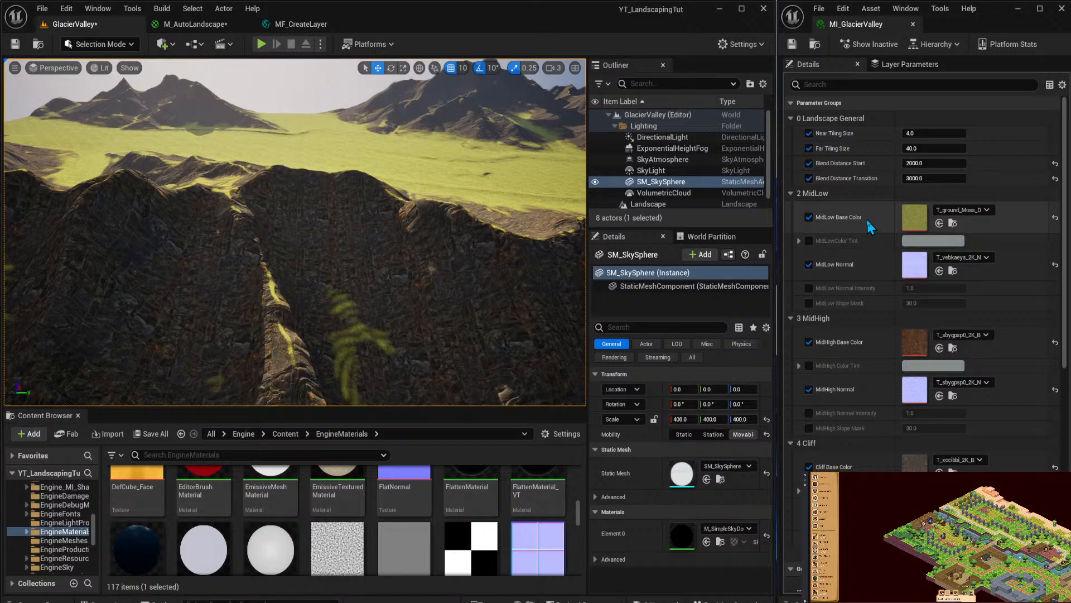
Enable the MidLow Normal Intensity and MidLow Slope Mask overrides in MI_GlacierValley and set the slope mask to 2.5.
click(809, 288)
click(809, 302)
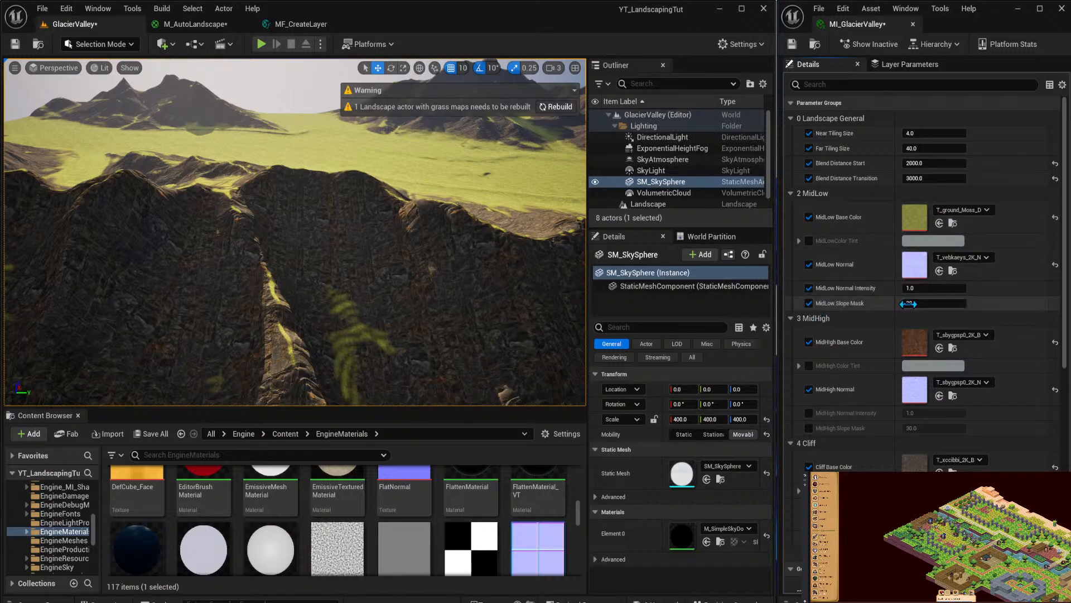
click(908, 303)
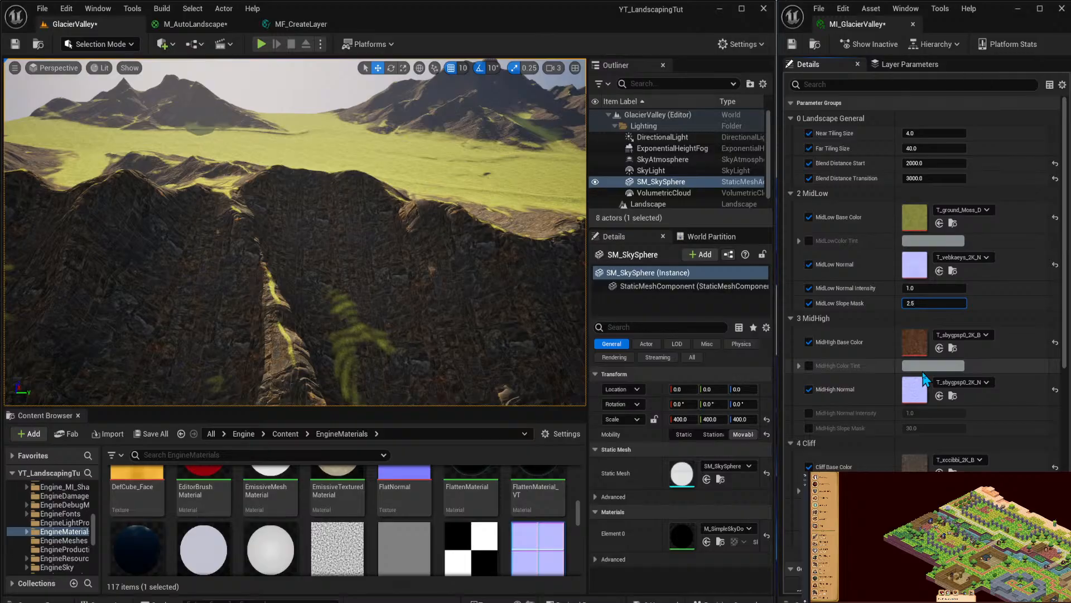
text(2.5)
key(Return)
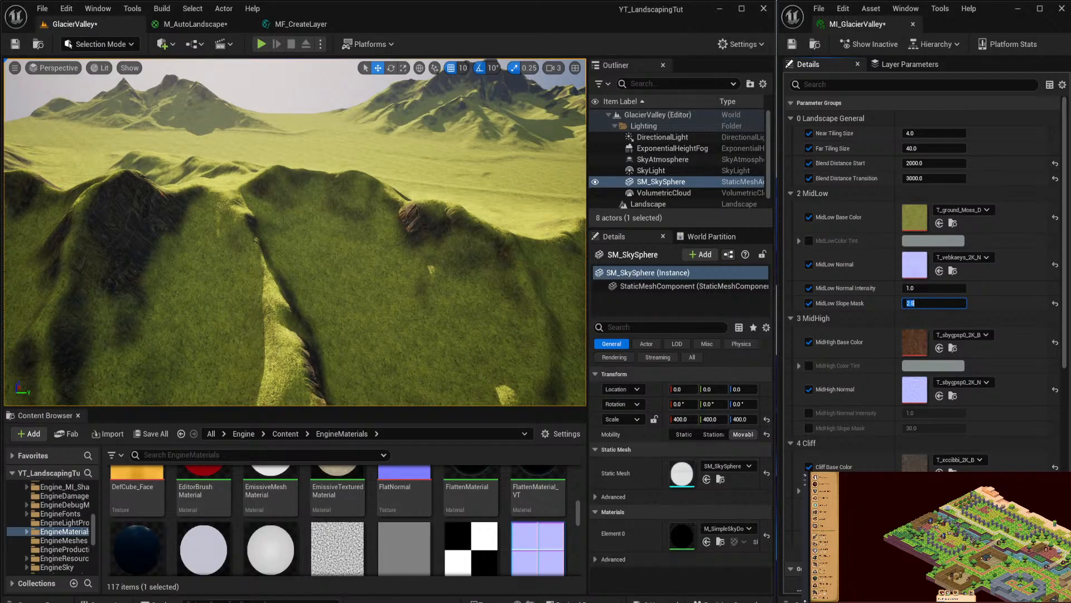
Enable the MidHigh Normal Intensity and MidHigh Slope Mask overrides and set the slope mask to 2.
click(809, 428)
click(809, 413)
click(927, 428)
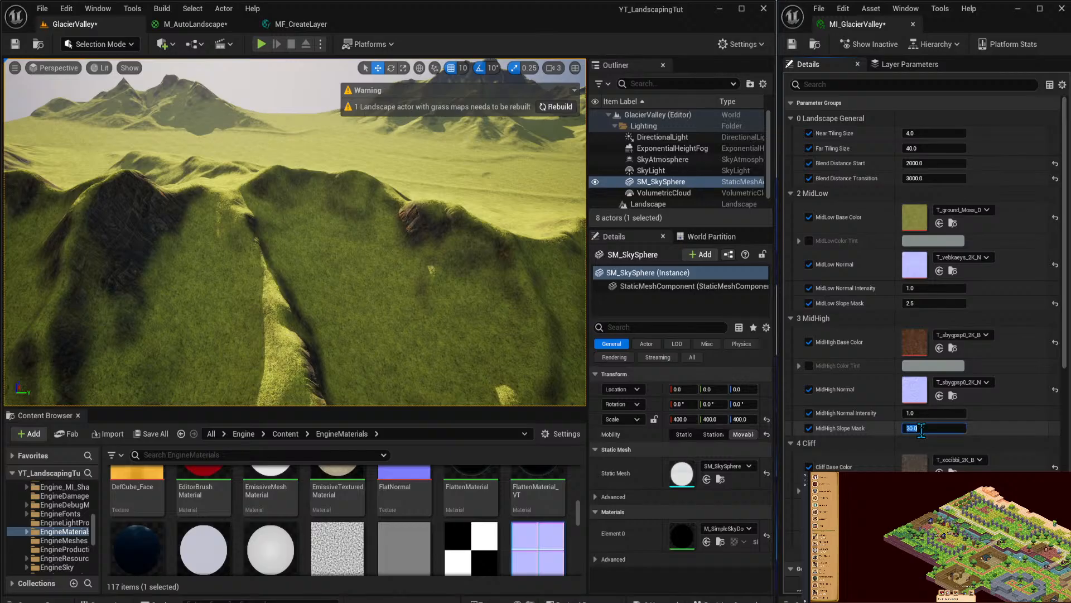
text(2)
key(Return)
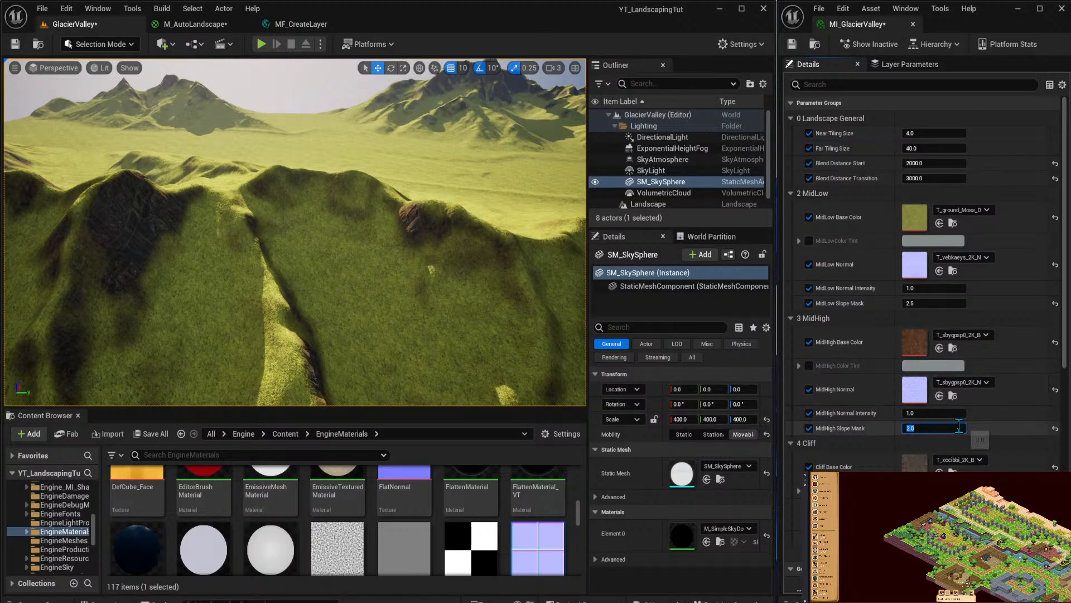
text(-1.0)
scroll(967, 421, down, 1)
scroll(959, 429, up, 1)
key(Return)
Enable the Cliff Normal Intensity override and the Color Tint overrides of the Cliff, MidHigh and MidLow layers.
scroll(1003, 433, down, 4)
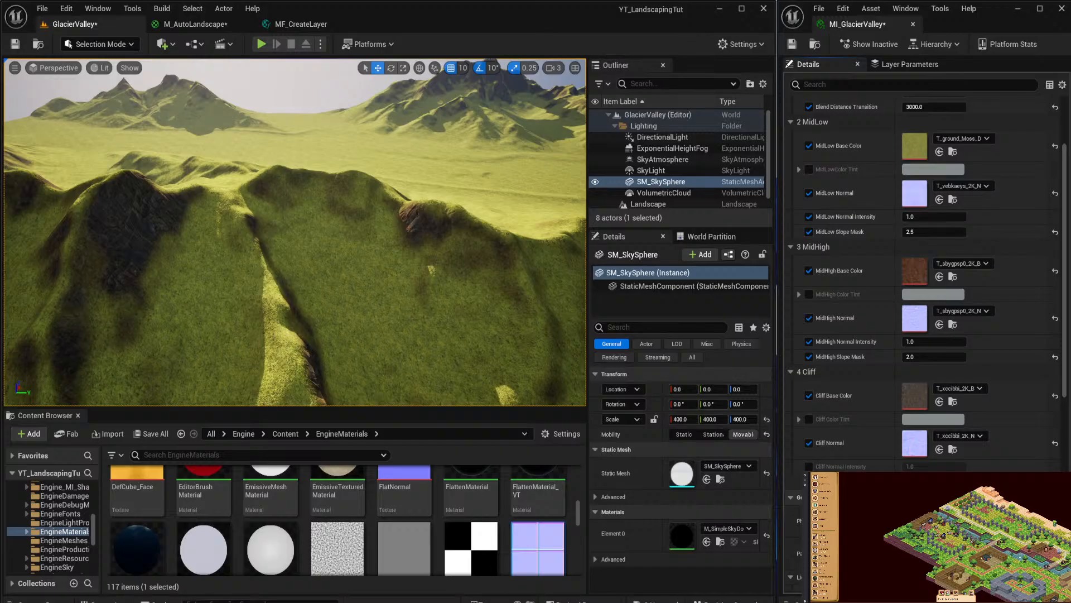
click(809, 466)
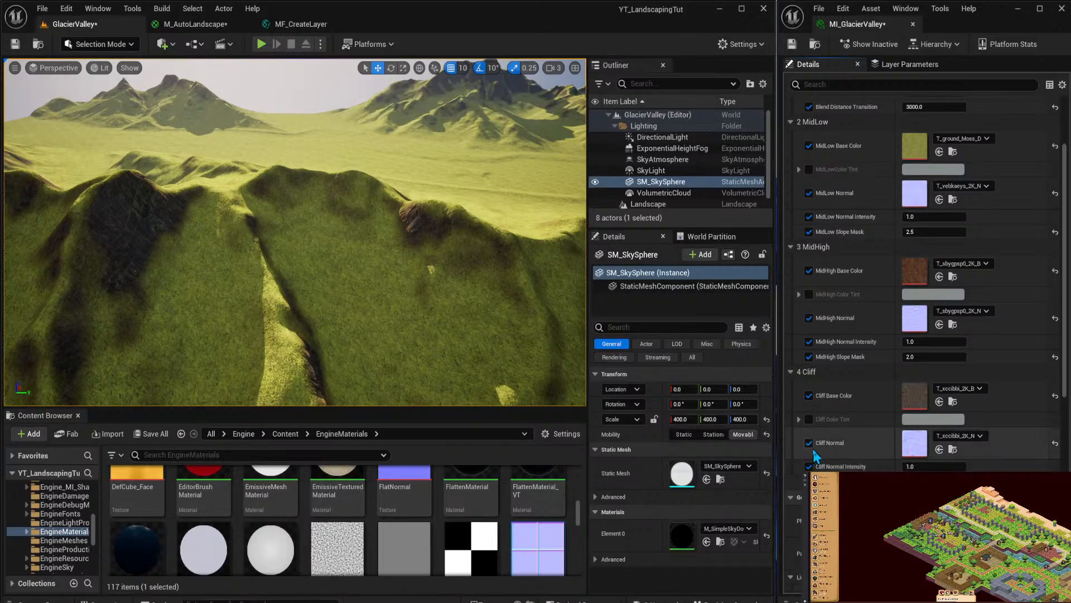
click(809, 419)
click(809, 292)
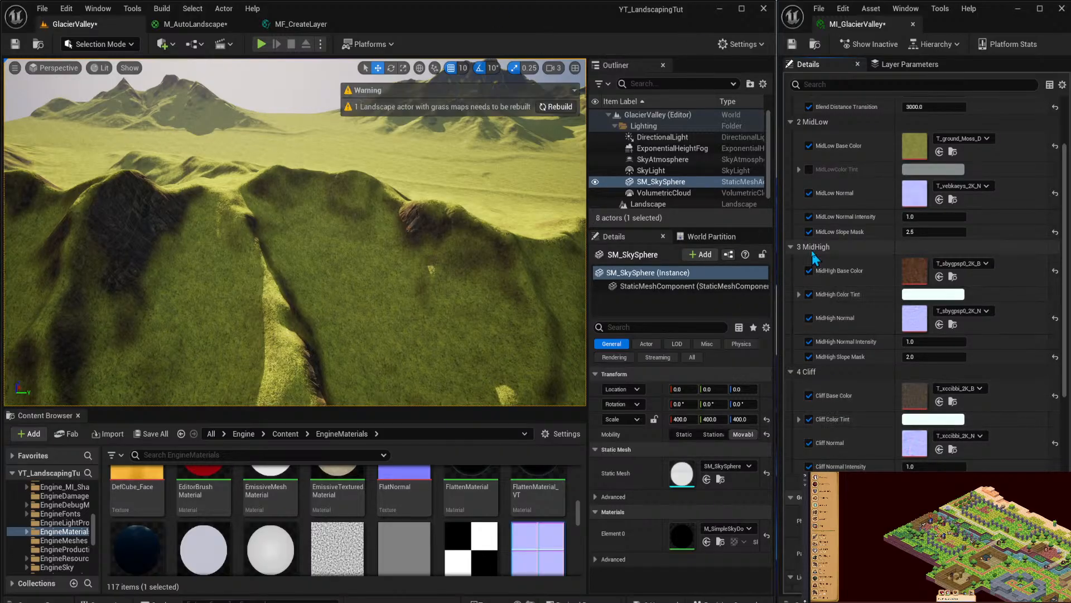
click(809, 169)
scroll(849, 159, up, 3)
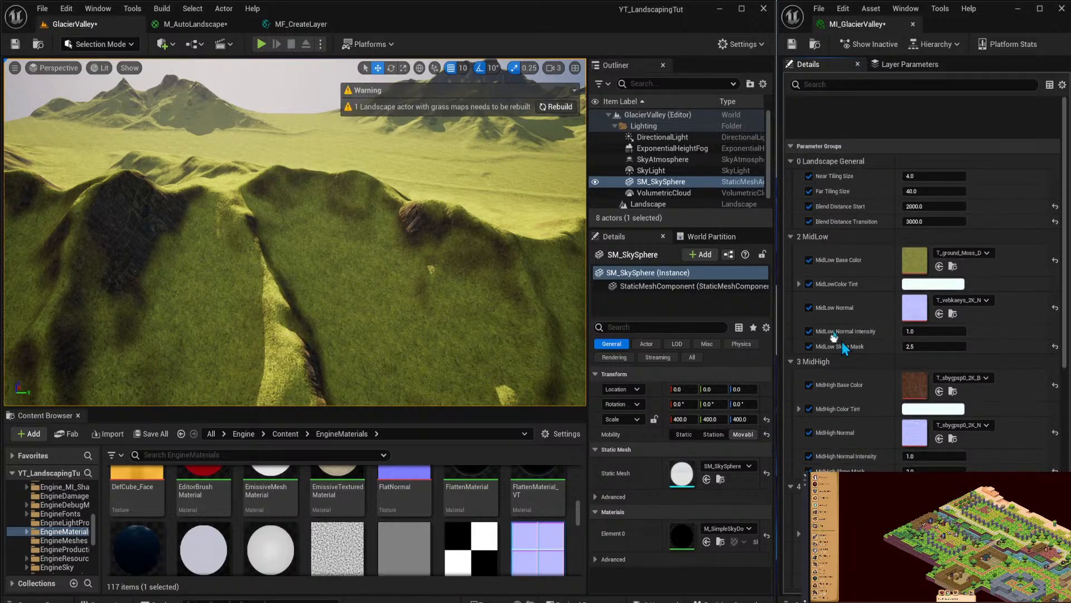
Tune the MidLow Slope Mask against the valley slope, trying 3 and 30 and settling on 10.
right_drag(387, 240, 179, 167)
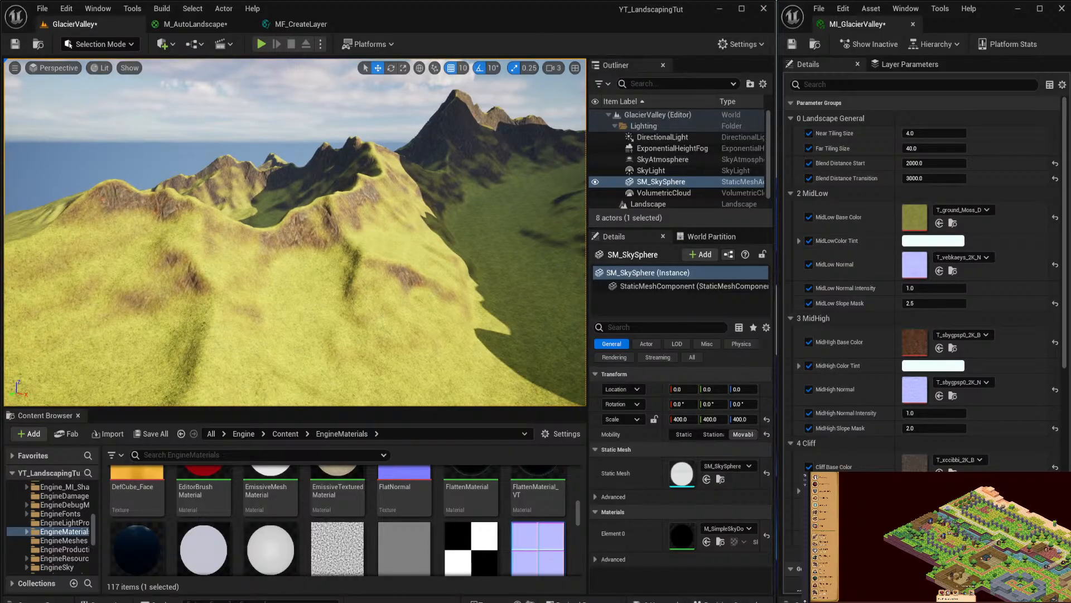
right_drag(346, 89, 387, 212)
key(w)
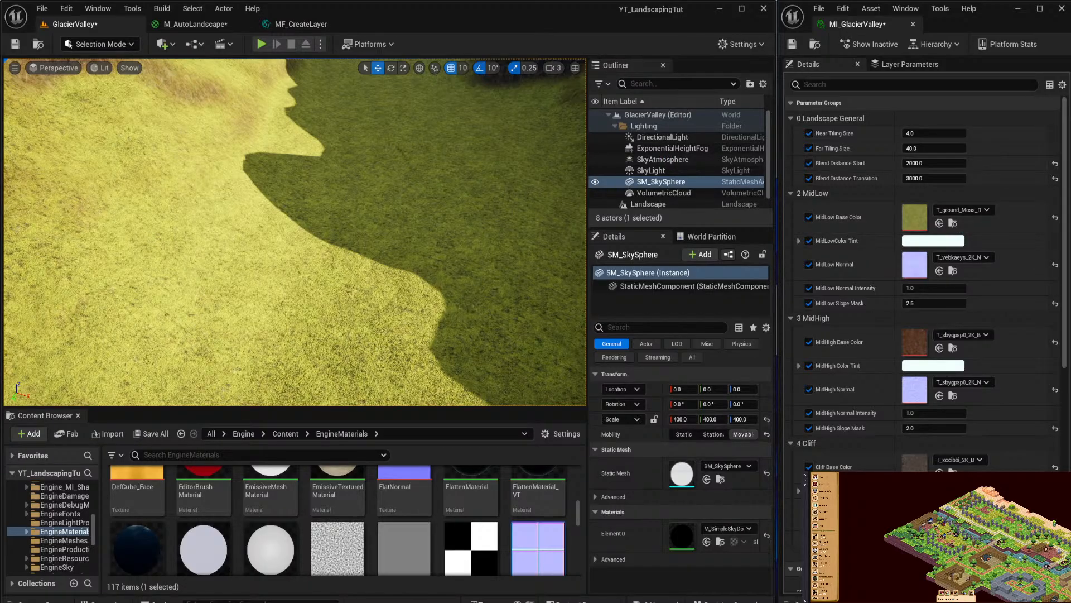
right_drag(446, 170, 404, 167)
click(926, 303)
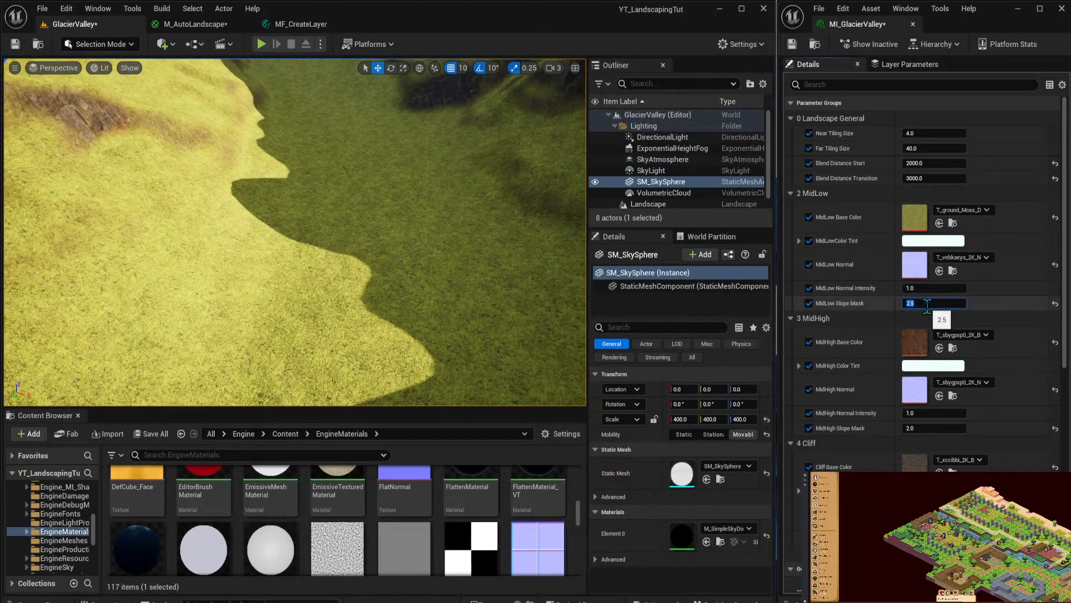
key(Return)
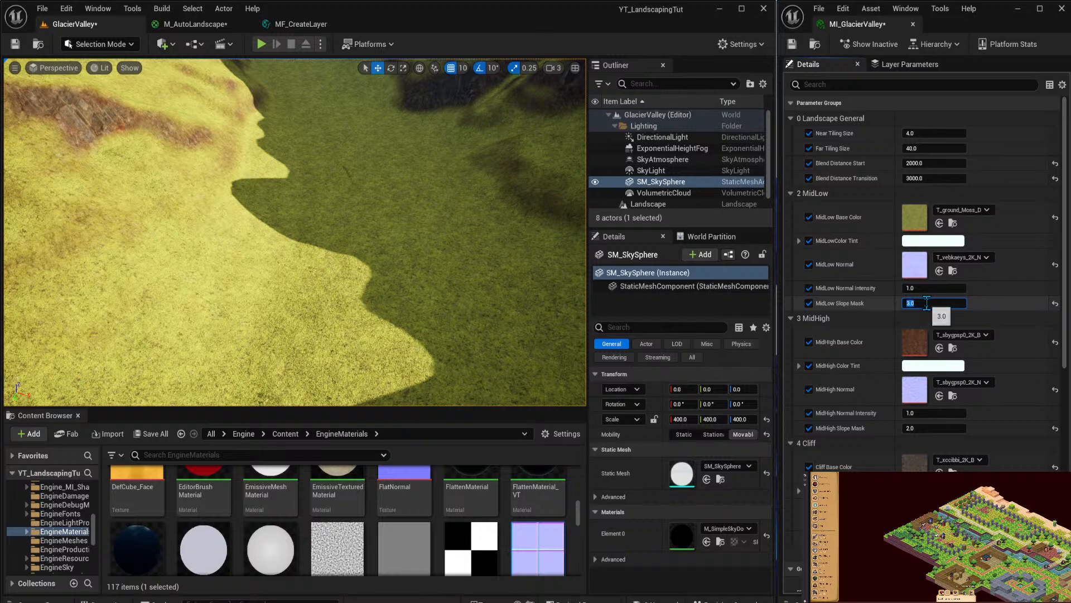
text(30)
key(Return)
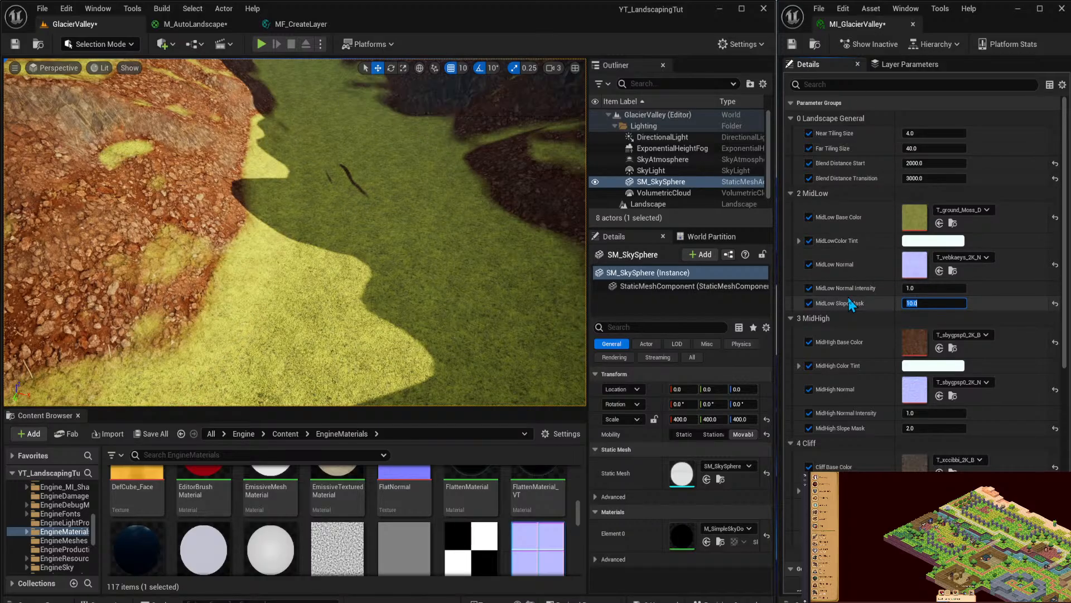
key(Return)
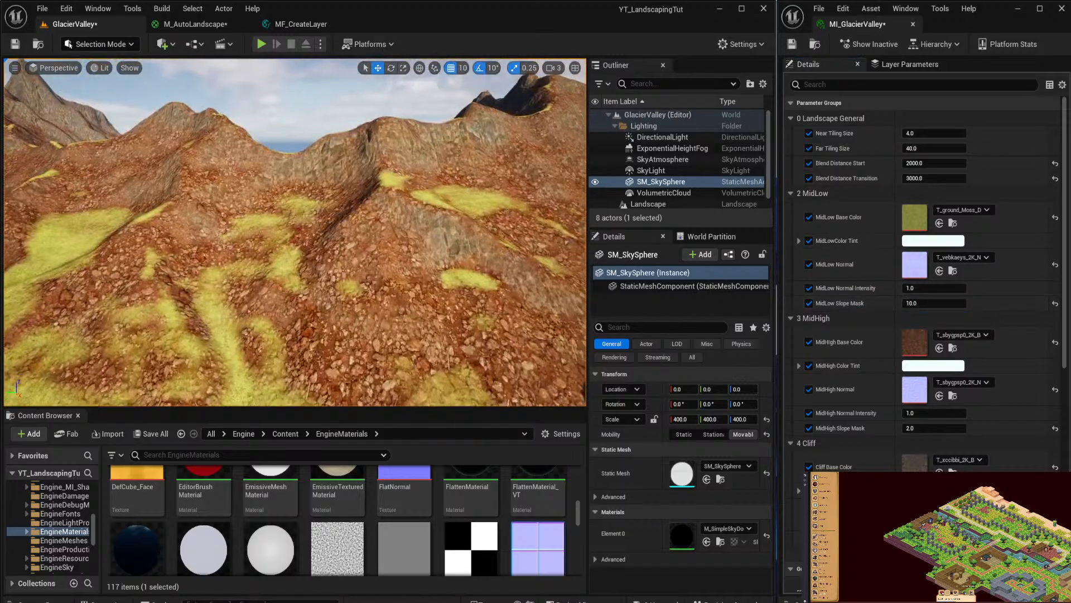
Adjust the MidHigh Slope Mask while viewing the rocky ridge, trying 10 and settling on 5.
mouse_move(295, 232)
right_down()
mouse_move(223, 233)
mouse_move(256, 246)
mouse_move(240, 235)
mouse_move(279, 240)
right_up()
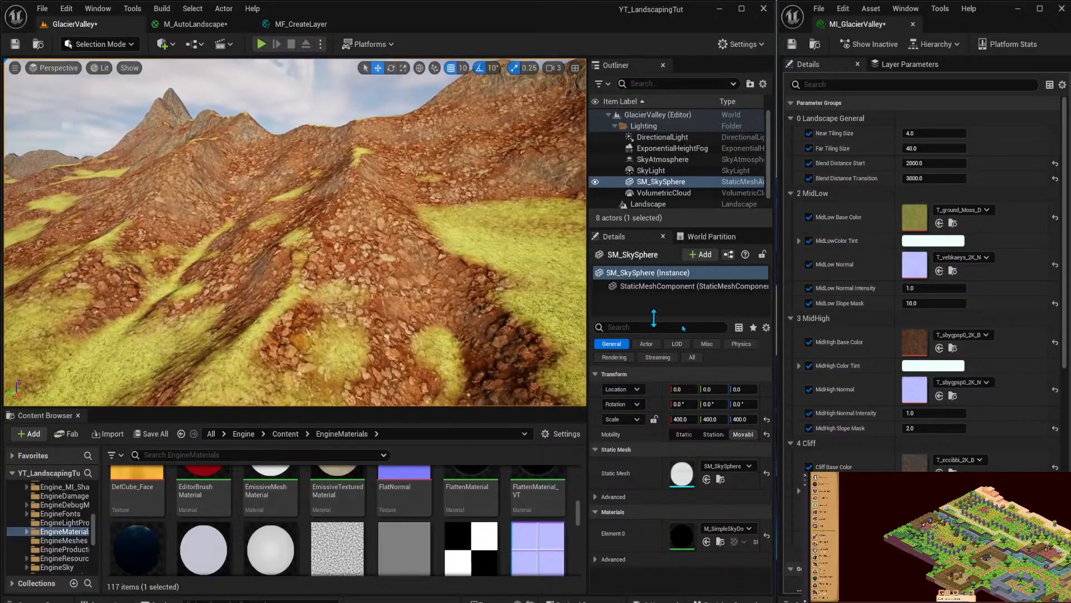
click(933, 428)
text(10)
key(Return)
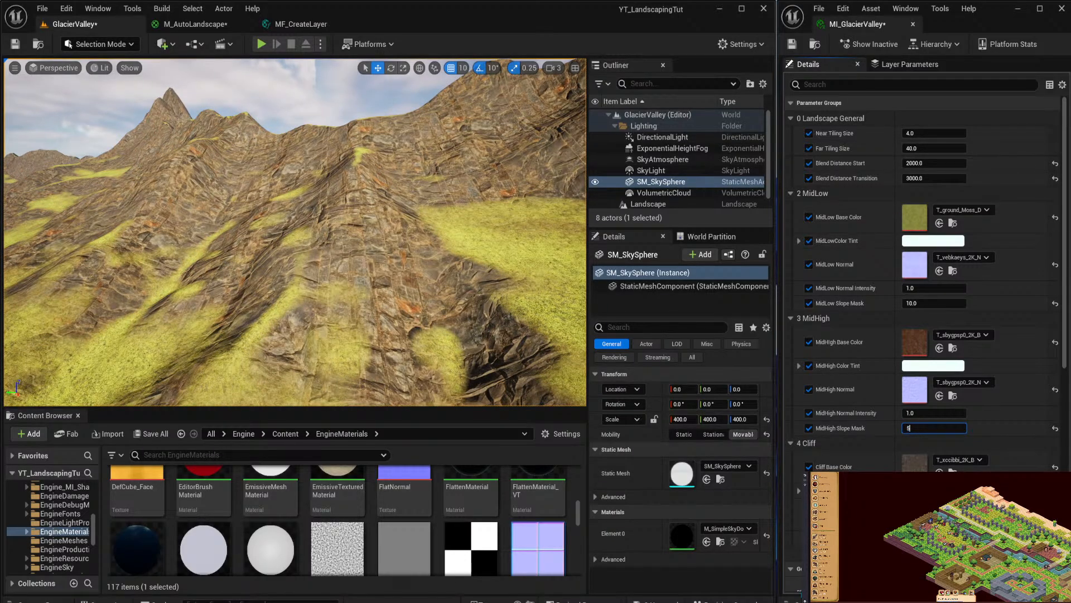
key(Return)
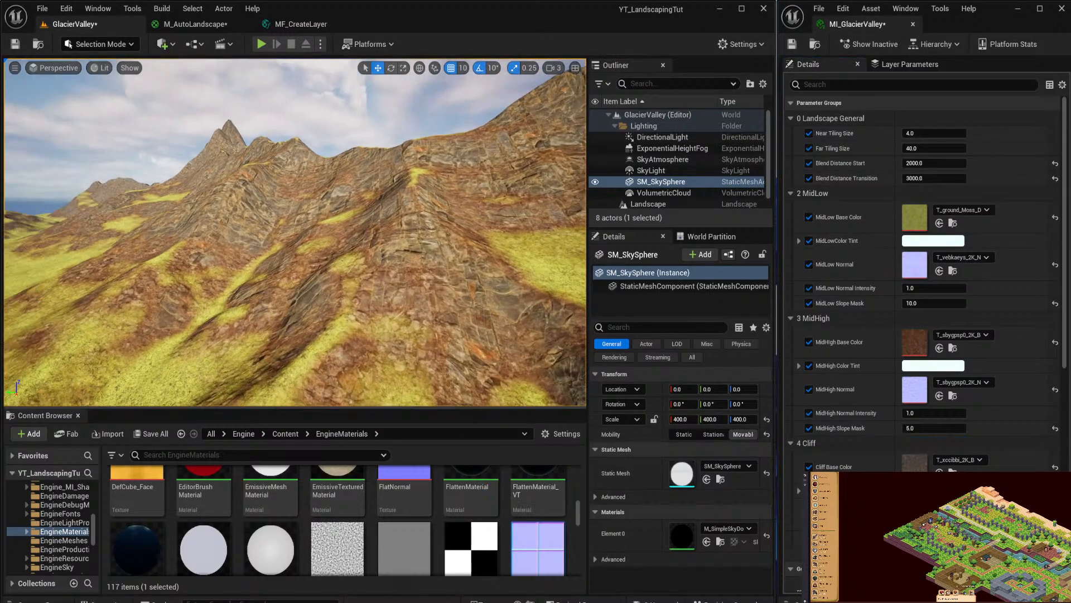
Examine the MidHigh-to-cliff blending on the ridge from near and far, and the surrounding valley.
key(w)
mouse_move(295, 232)
right_down()
mouse_move(301, 284)
mouse_move(295, 200)
mouse_move(294, 262)
mouse_move(290, 246)
right_up()
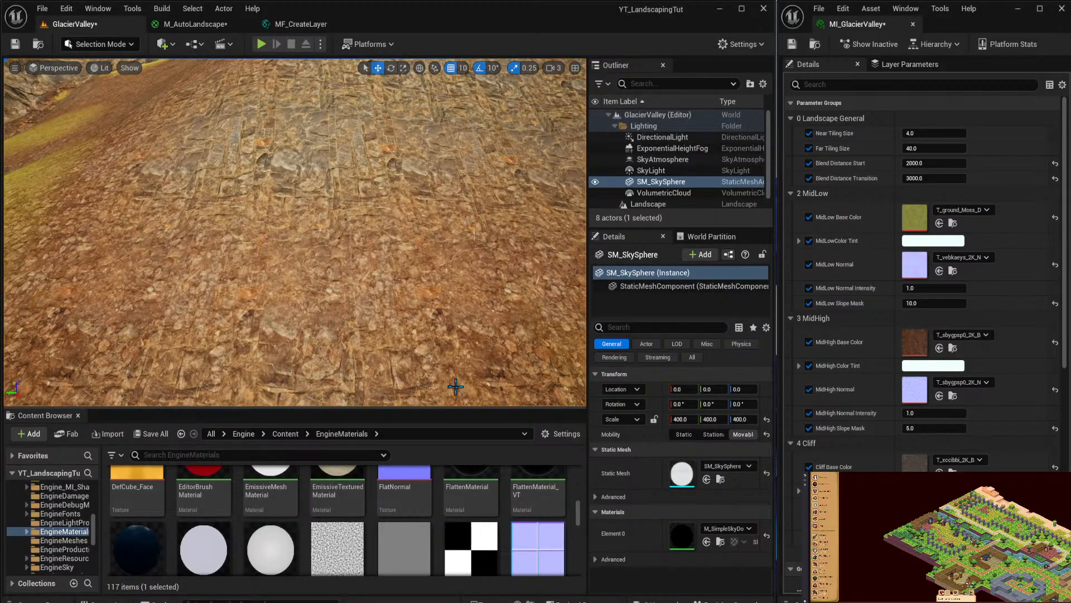
scroll(409, 290, up, 3)
scroll(408, 292, down, 5)
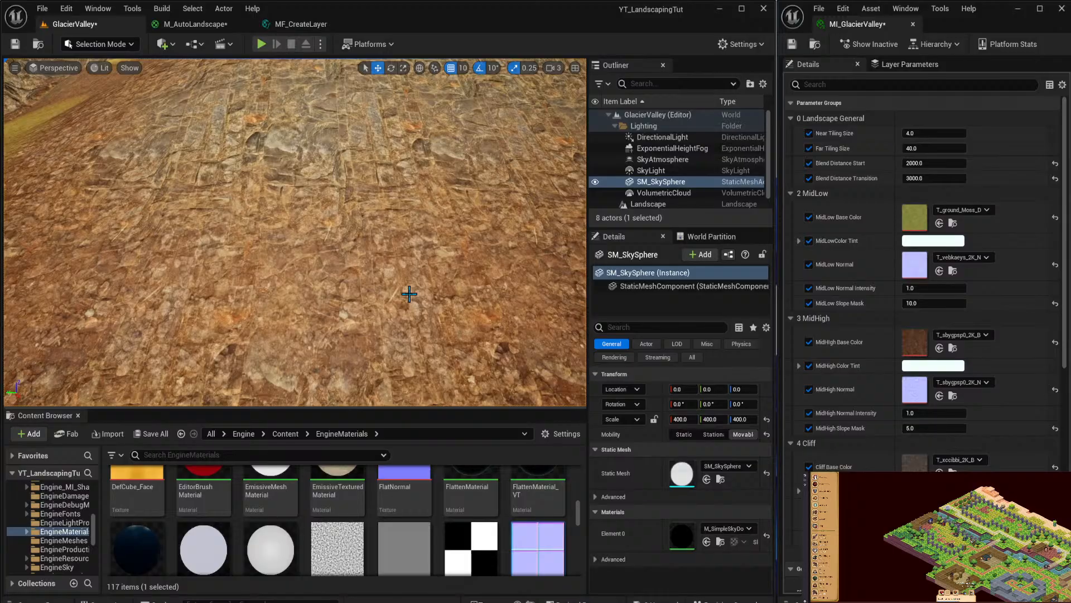
scroll(409, 294, up, 4)
scroll(409, 293, down, 5)
scroll(409, 294, down, 3)
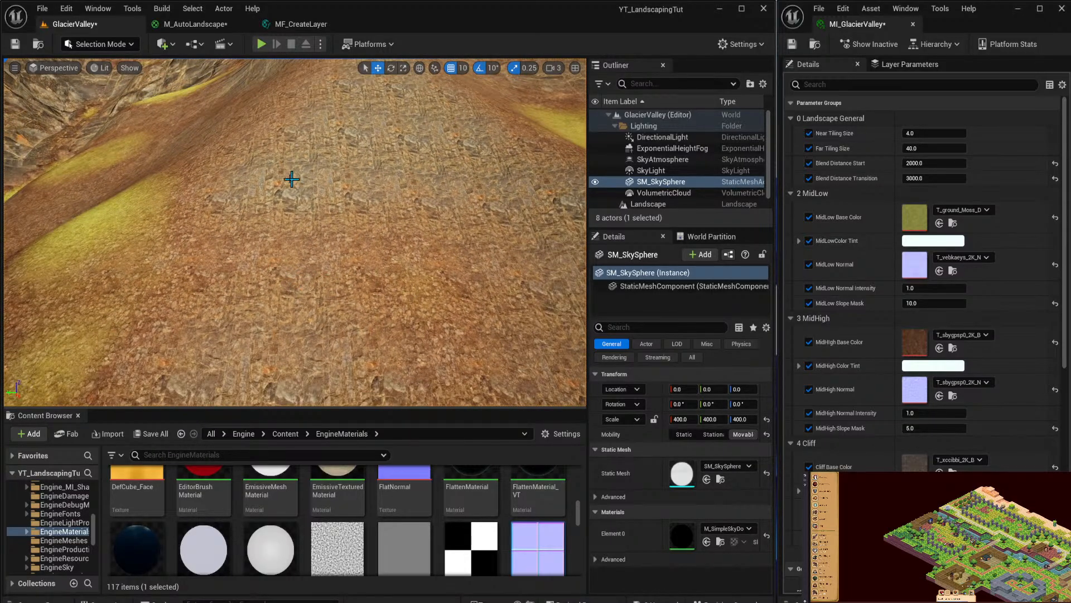
mouse_move(326, 265)
right_down()
mouse_move(317, 221)
mouse_move(379, 215)
mouse_move(474, 184)
mouse_move(525, 212)
mouse_move(543, 151)
right_up()
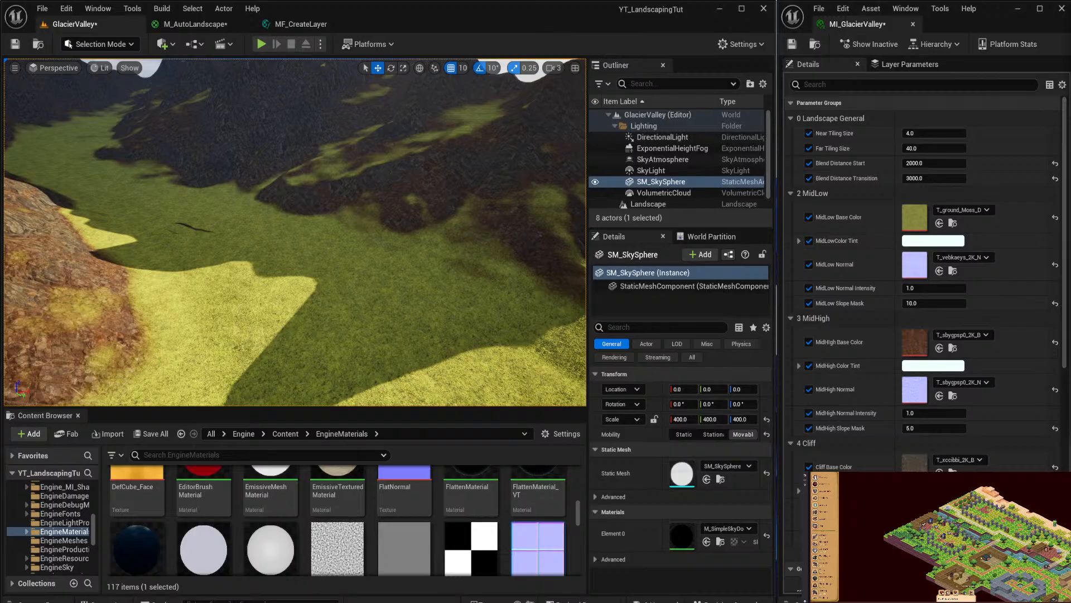
Save everything, reinsert the Ground blend between the second blend and Final Output in M_AutoLandscape, align the nodes and apply.
click(194, 29)
key(ctrl+shift+s)
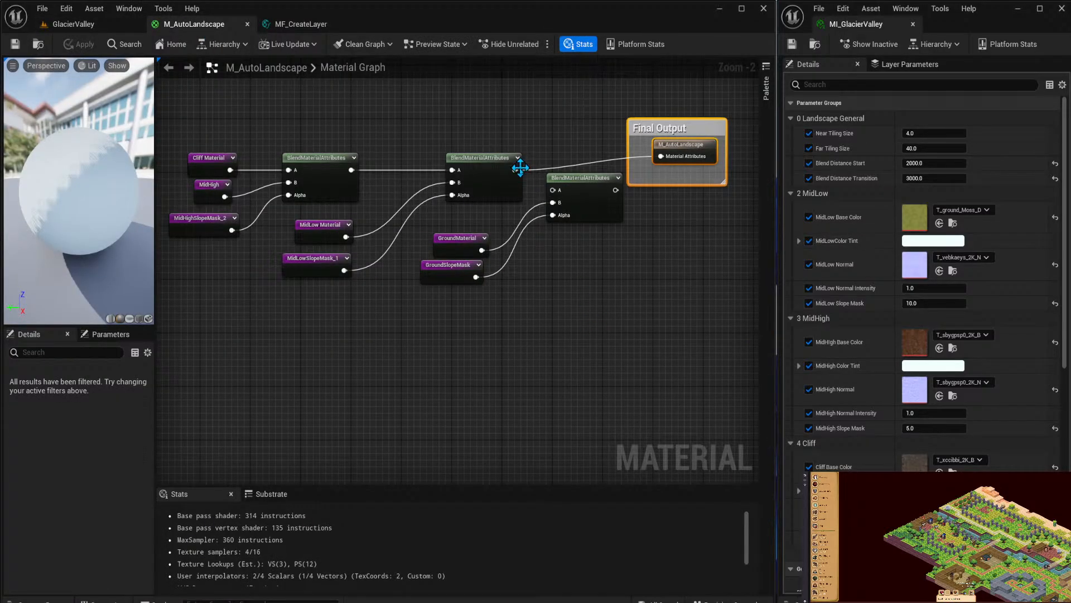
drag(615, 190, 703, 166)
drag(578, 151, 711, 208)
drag(586, 192, 586, 172)
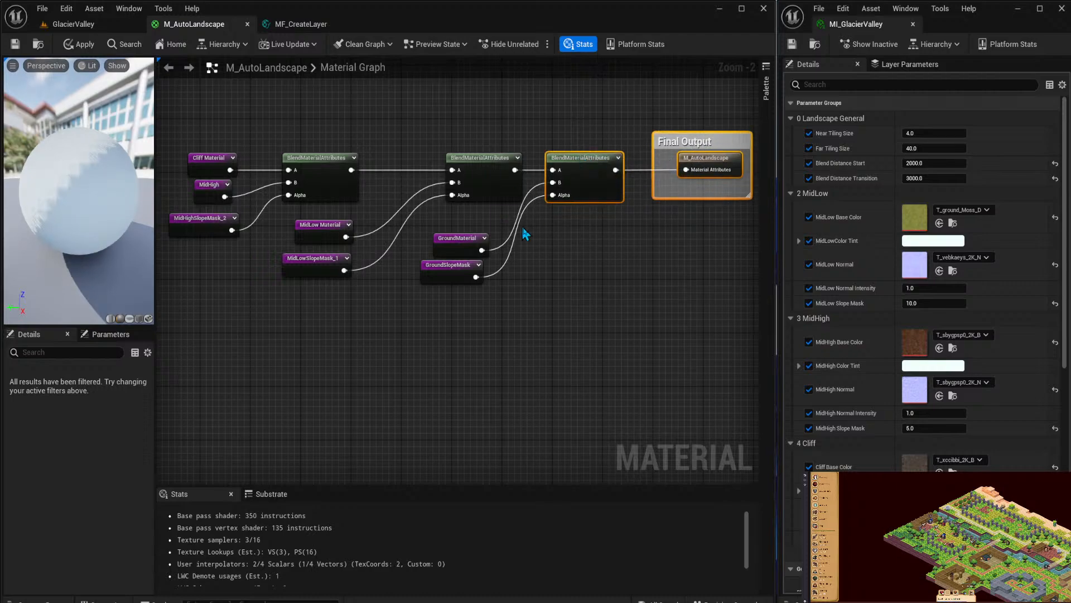
click(79, 44)
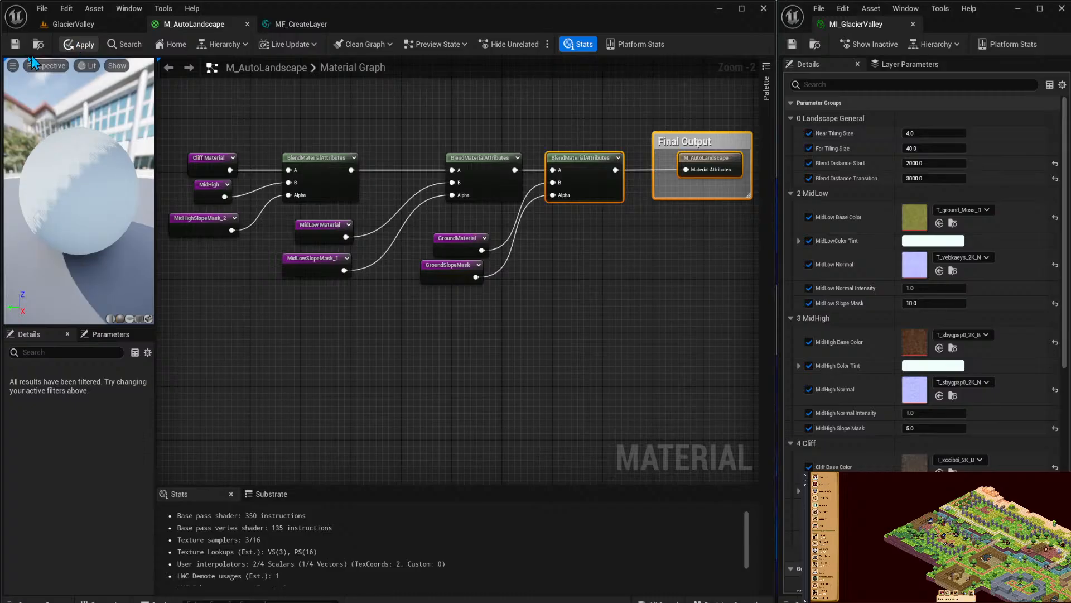
Switch to the GlacierValley level and examine the Ground layer along the valley floor.
click(78, 24)
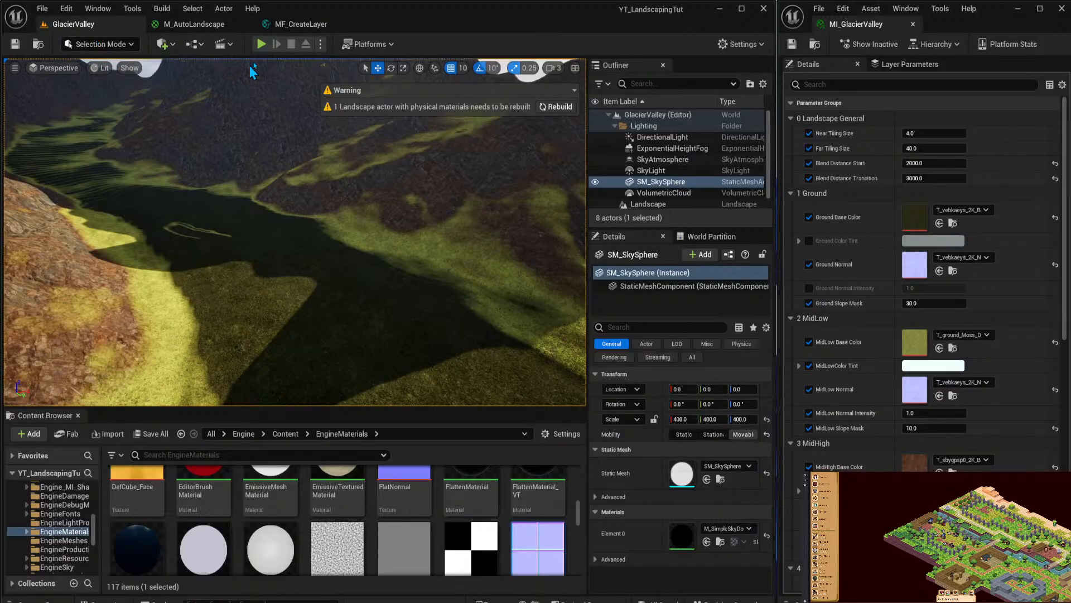
right_drag(286, 90, 122, 89)
scroll(903, 461, down, 2)
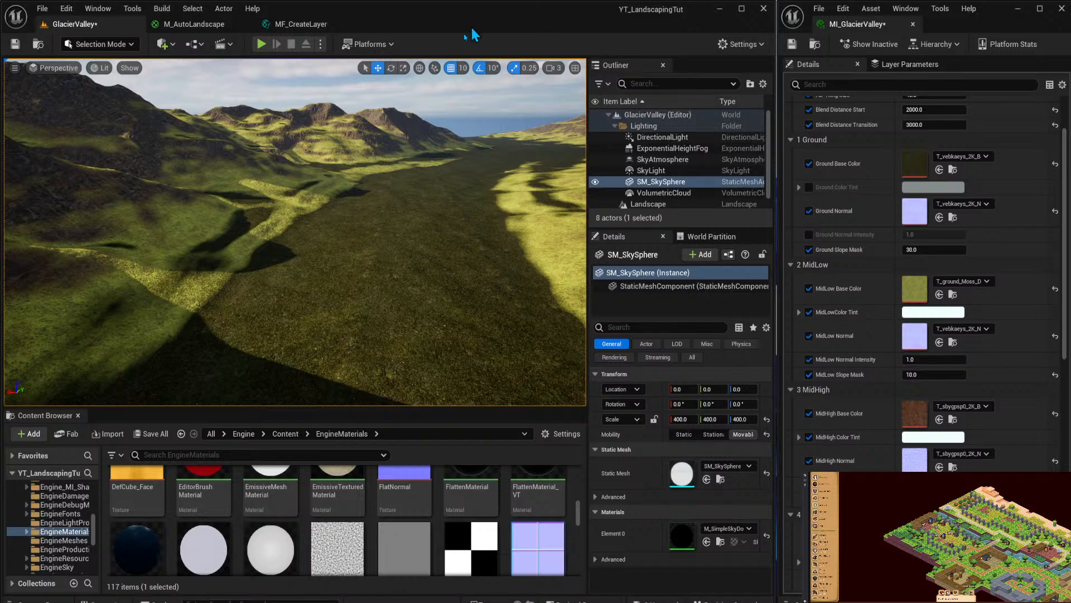
Replace the Ground Base Color texture, trying the soil texture T_sbygpsp0_2K_B and settling on the forest texture T_xdmqdcqga_2K_B.
right_click(453, 247)
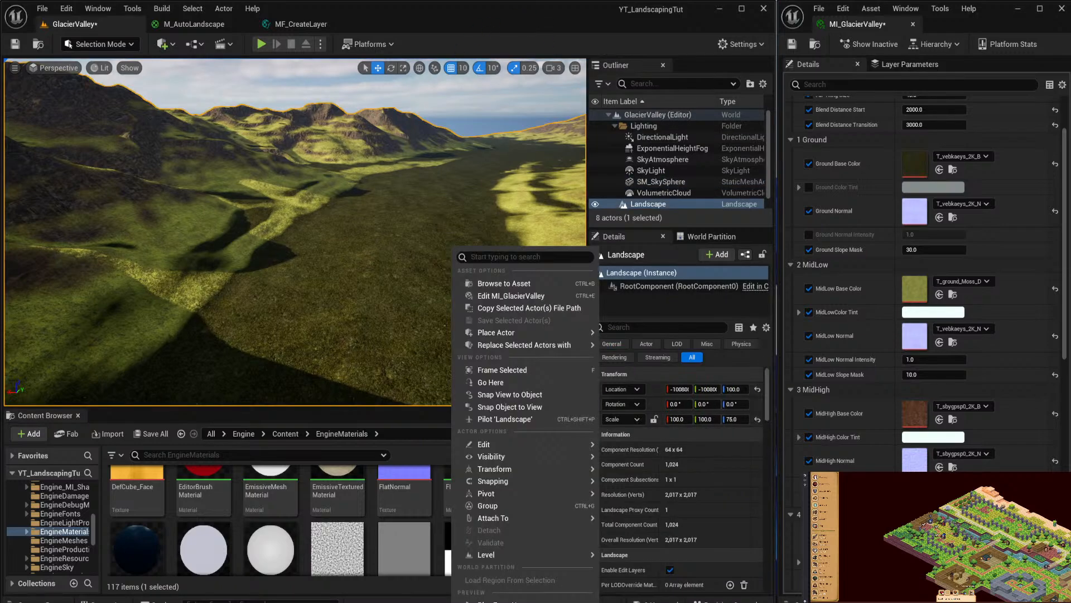
key(Escape)
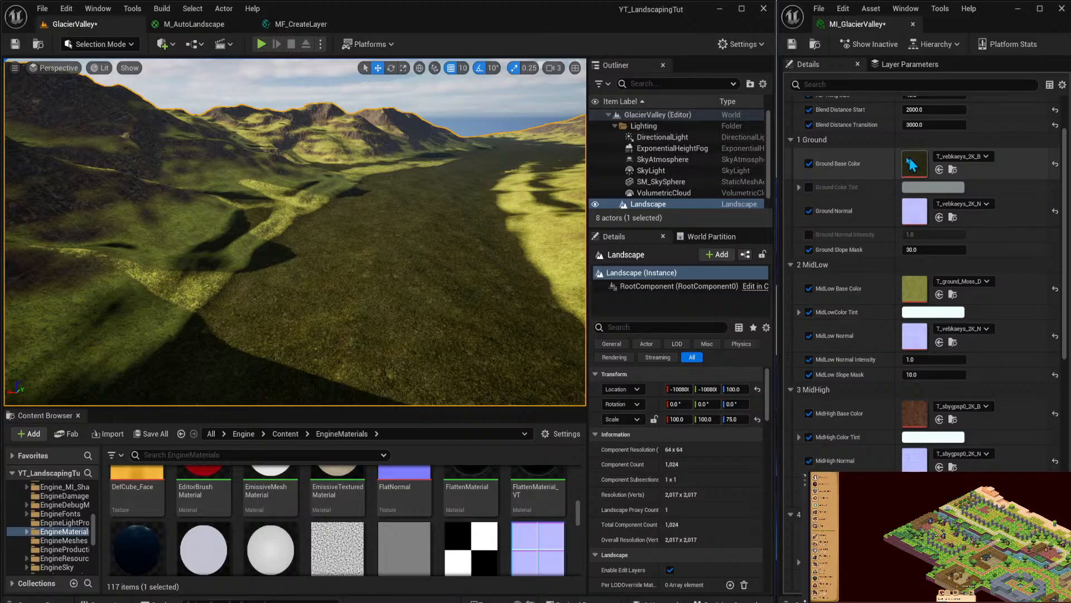
click(967, 158)
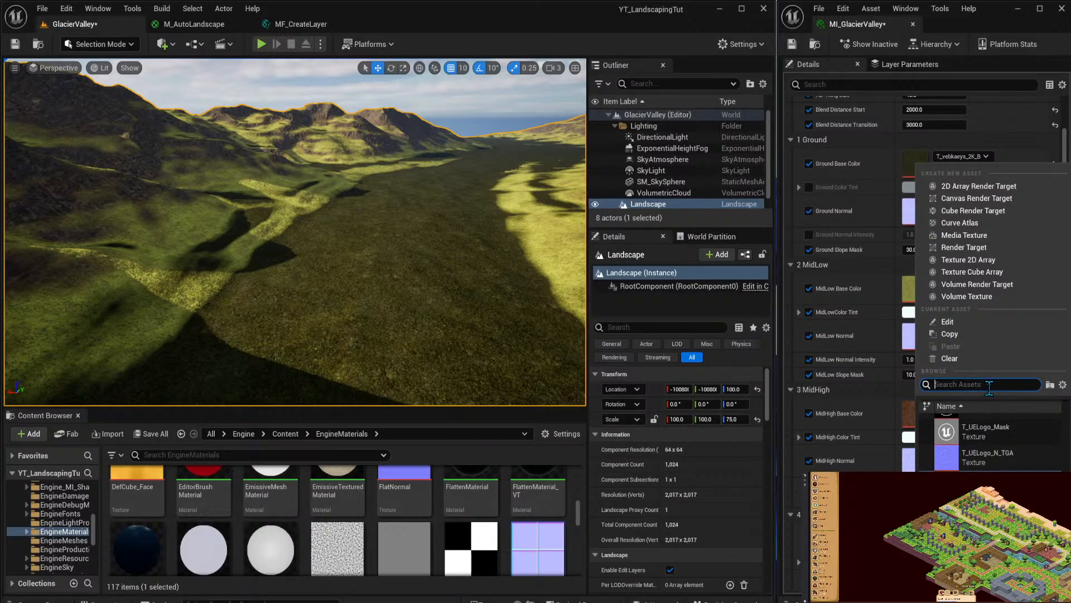
text(soil)
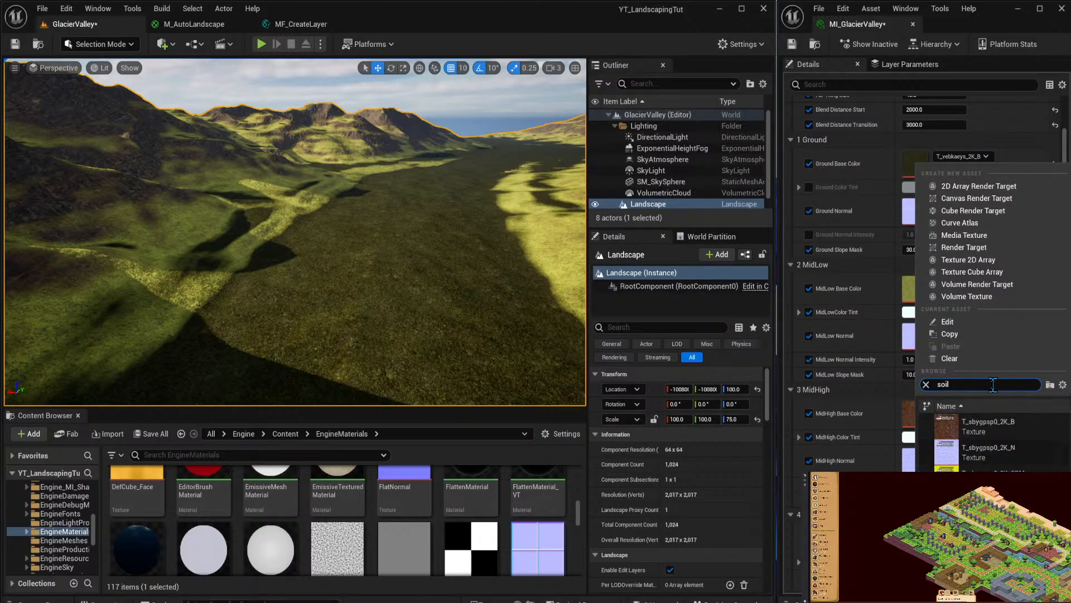
click(988, 423)
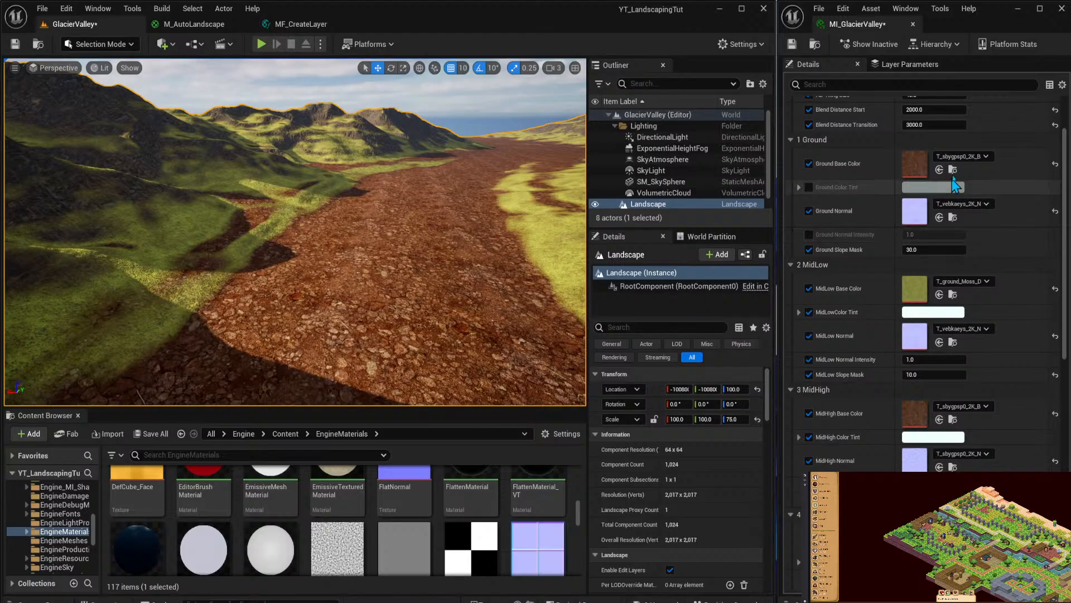
click(968, 157)
text(forest)
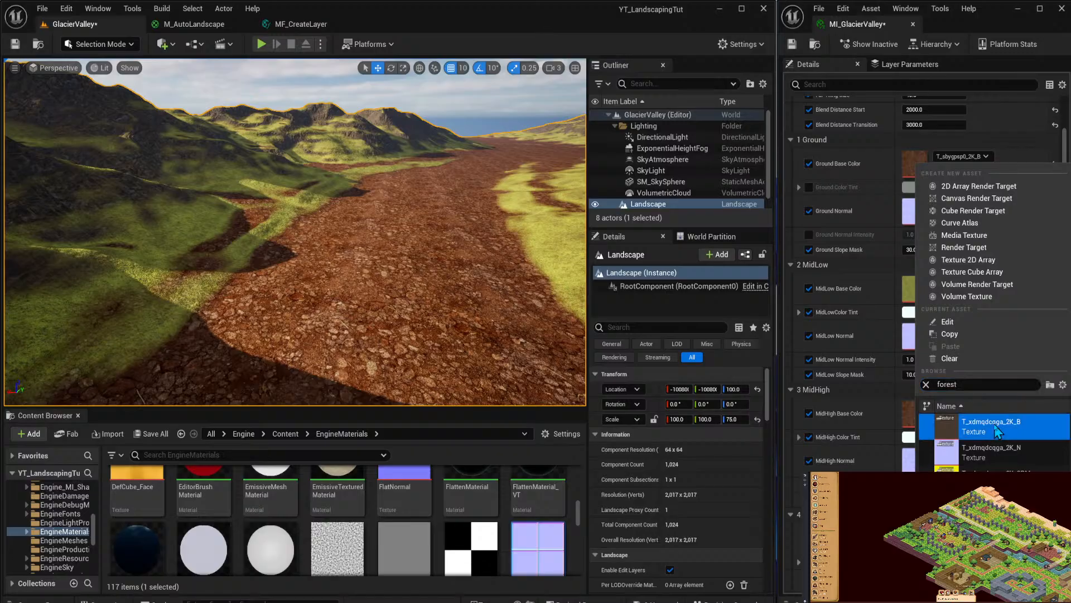
click(993, 426)
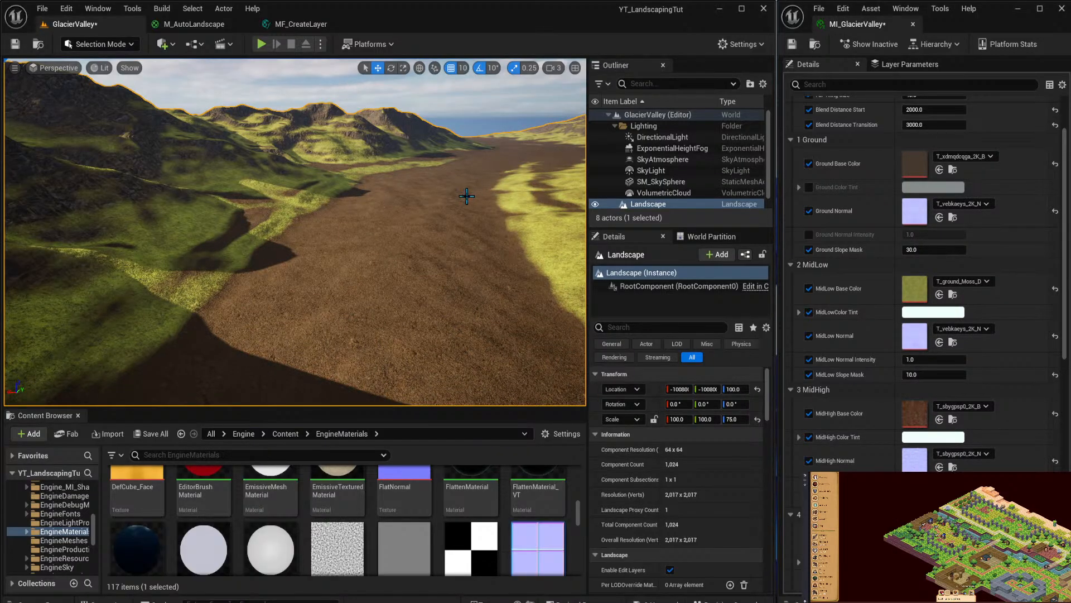
Enable the Ground Normal Intensity override and test its effect on the grassy slope, trying 2 and 10 and settling on 1.
right_drag(295, 231, 446, 232)
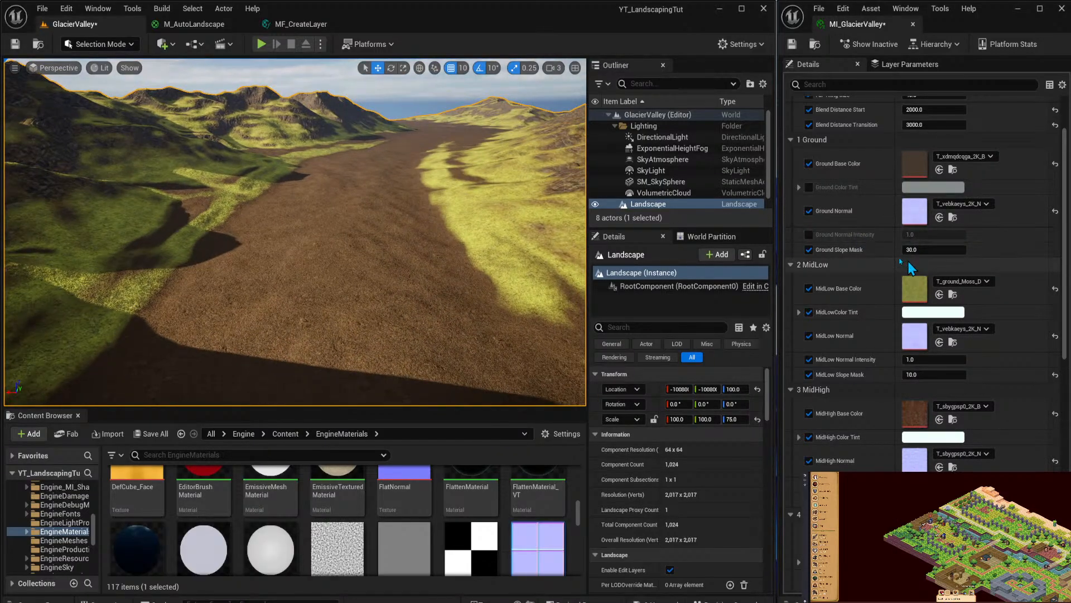
right_drag(379, 293, 268, 293)
right_drag(295, 232, 391, 190)
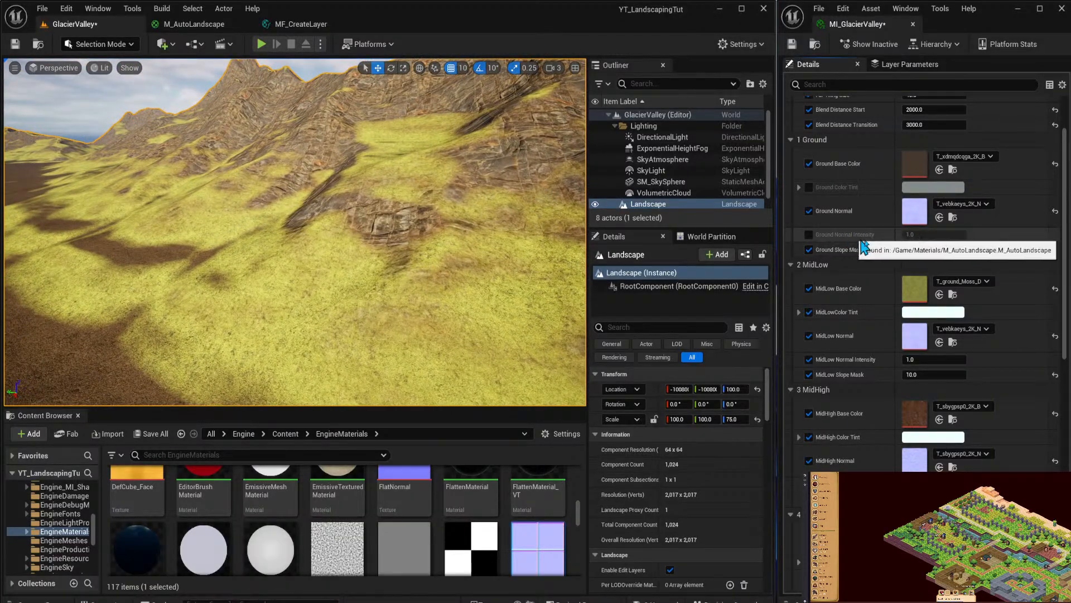
click(808, 234)
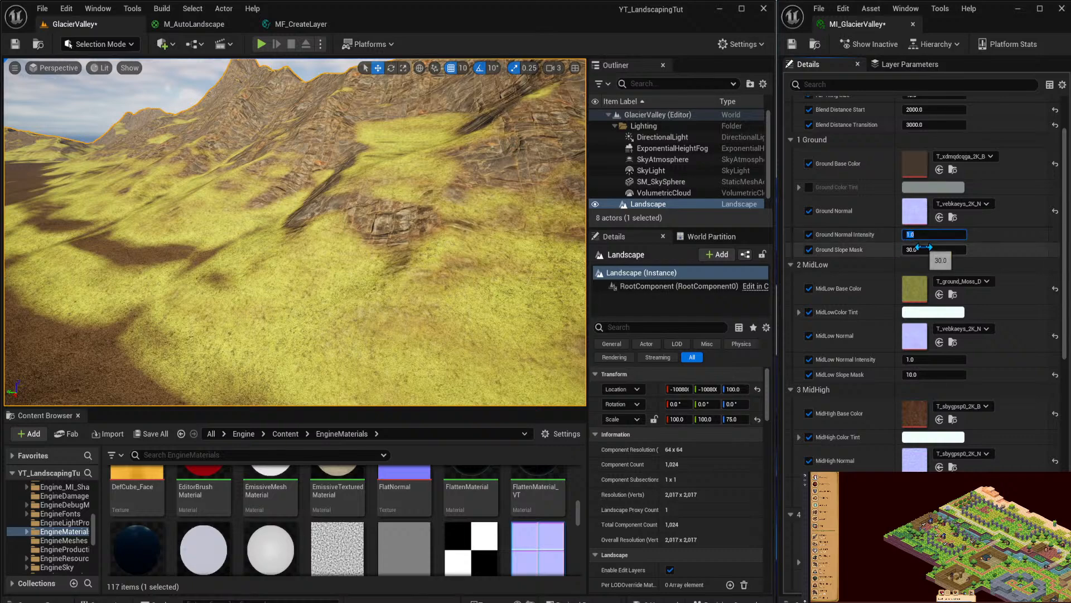
click(907, 234)
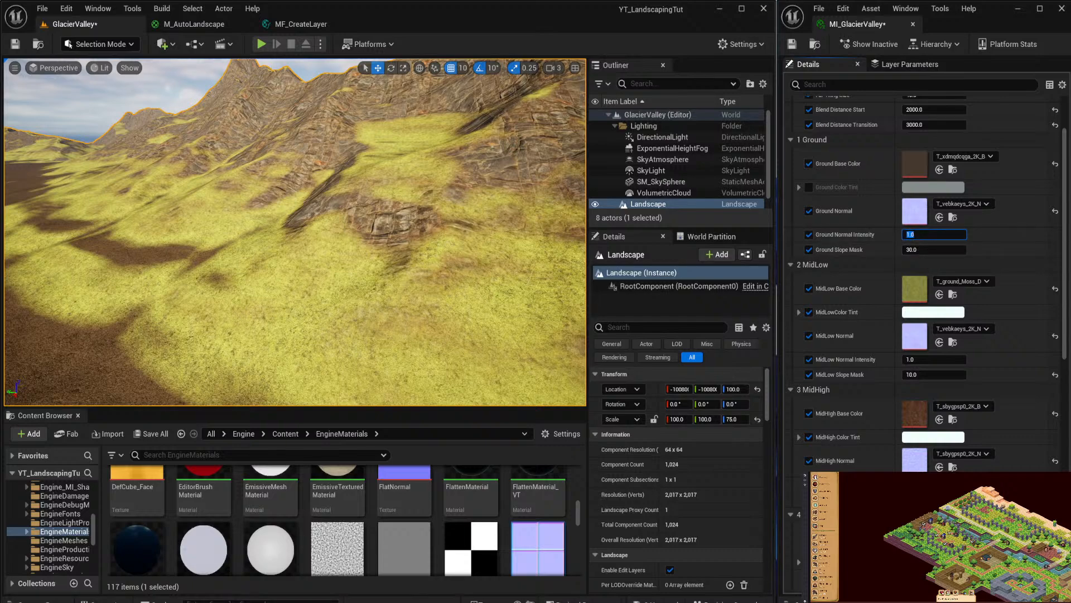
click(917, 235)
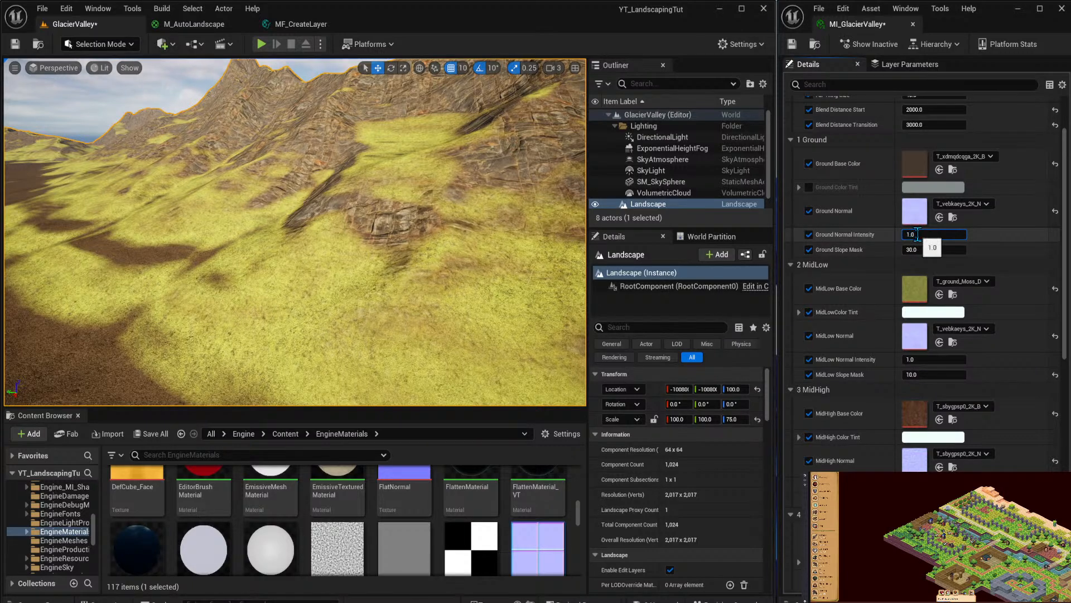
key(ctrl+a)
text(2)
text(1)
key(Return)
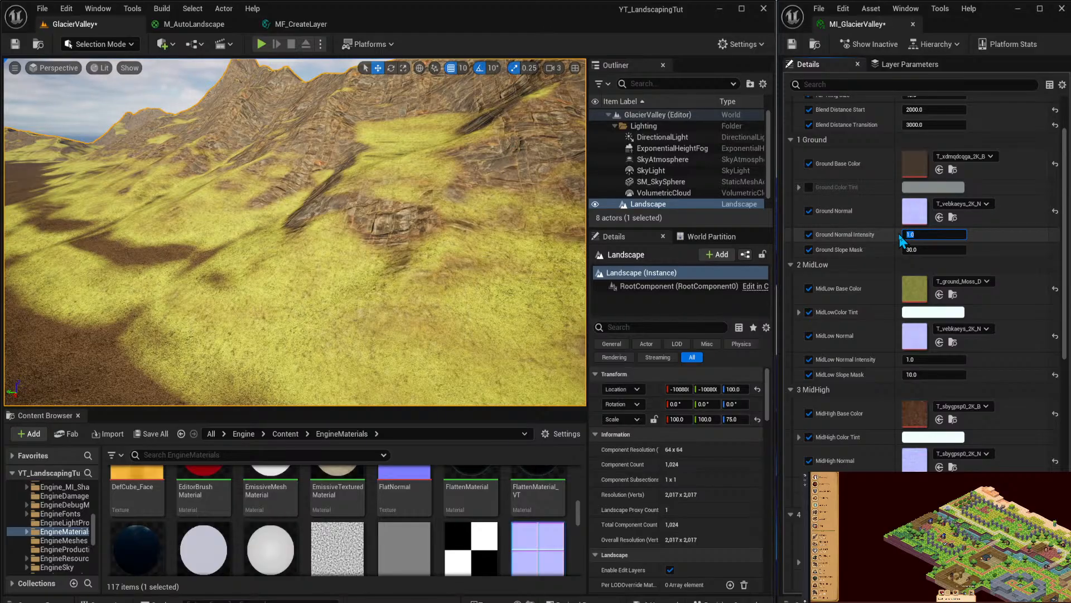
text(10)
key(Return)
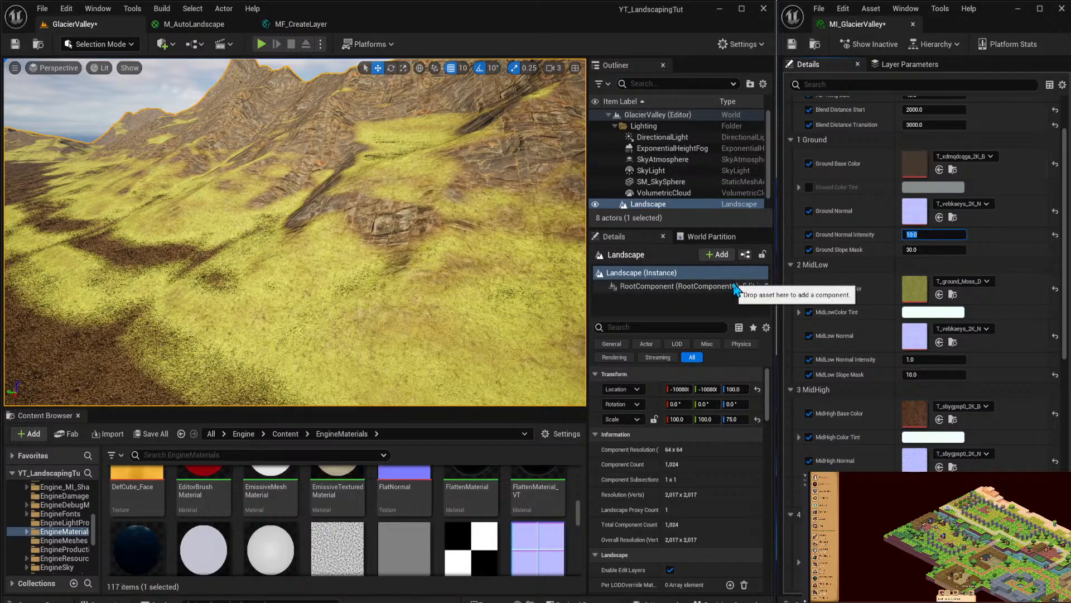
text(1)
key(Return)
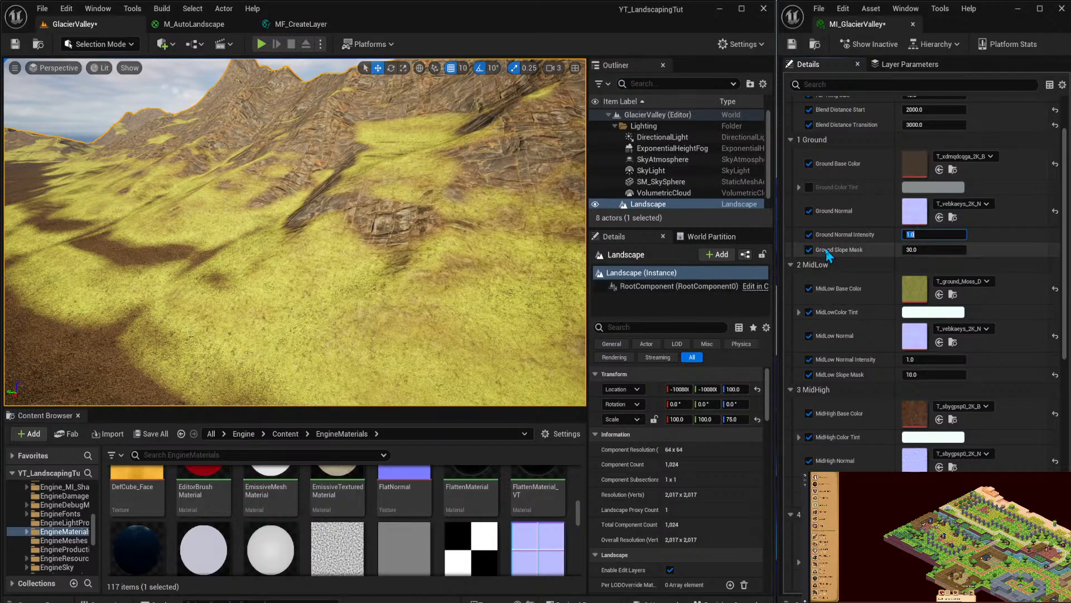
Adjust the Ground Slope Mask against the grassy slope, trying 15, 20 and 30 and settling on 45.
click(908, 249)
text(15)
key(Return)
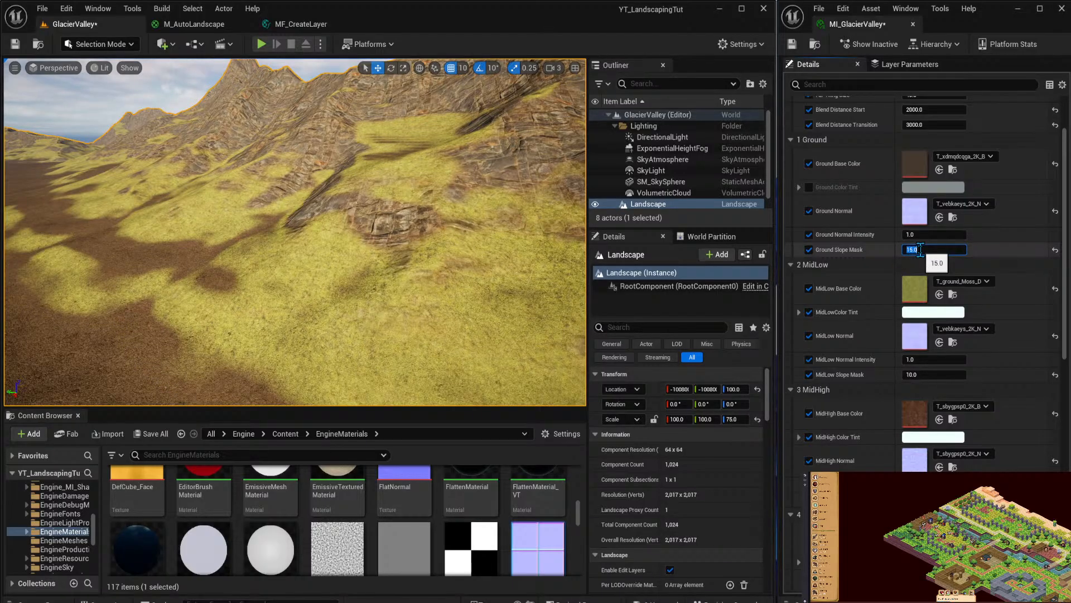
text(20)
key(Return)
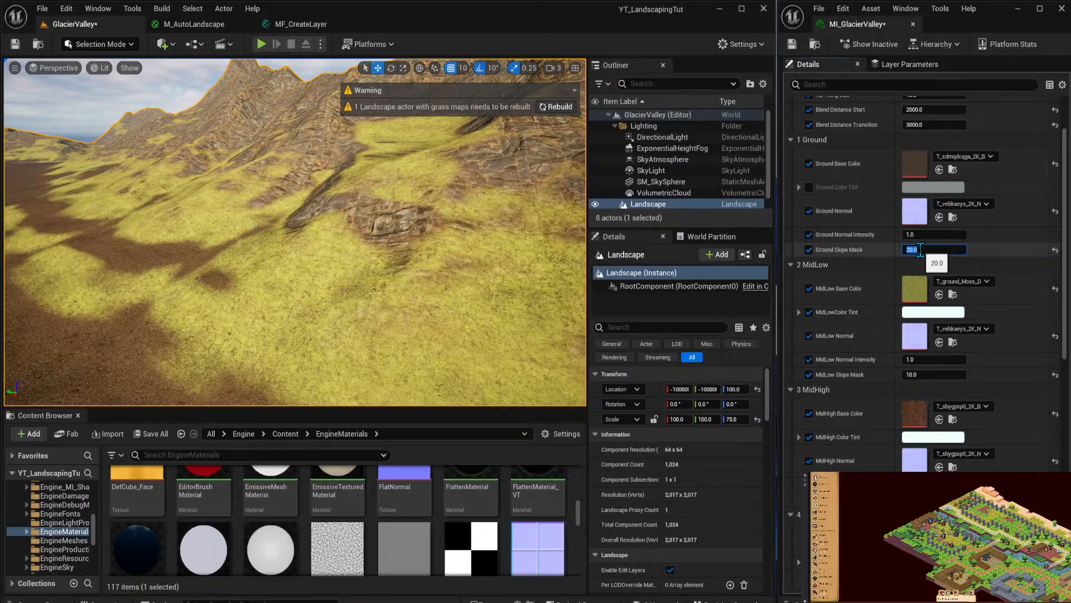
text(30)
key(Return)
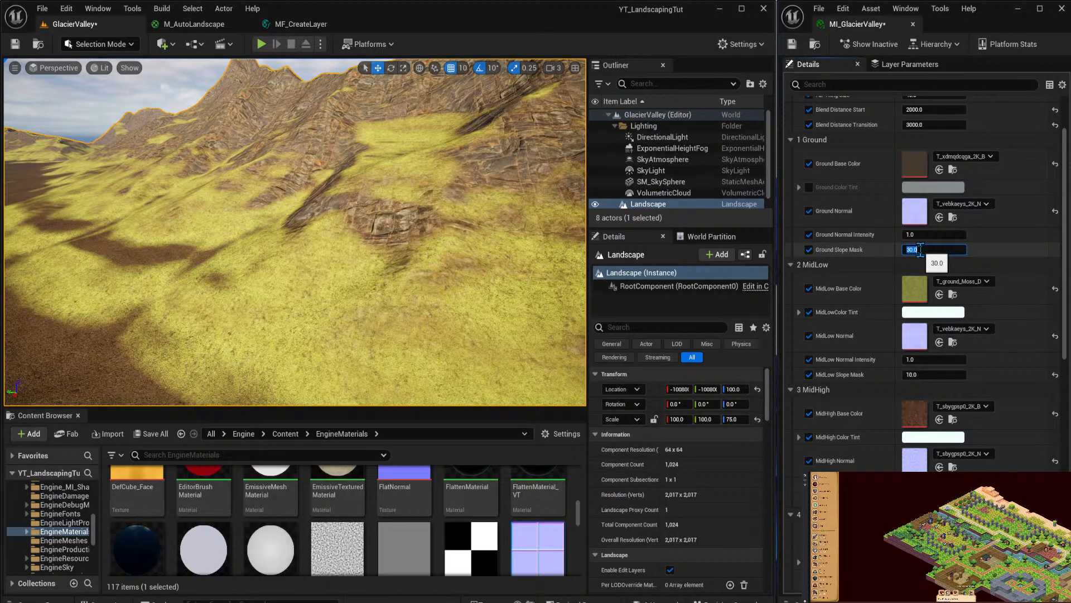
text(45)
key(Return)
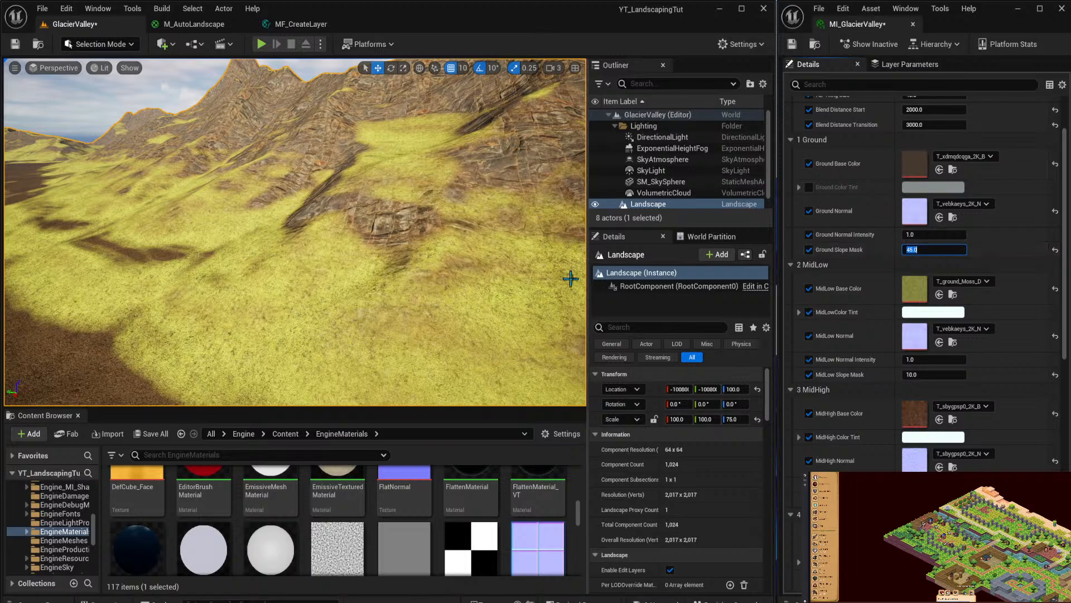
Set the Ground Normal to the matching forest normal texture T_xdmqdcqga_2K_N.
right_drag(409, 257, 743, 229)
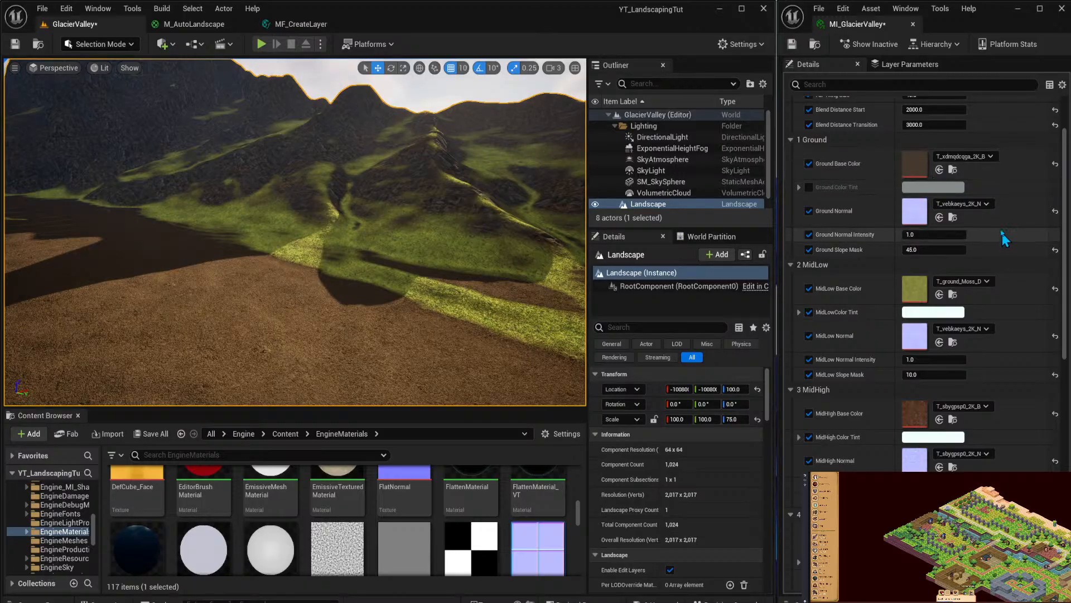
click(987, 204)
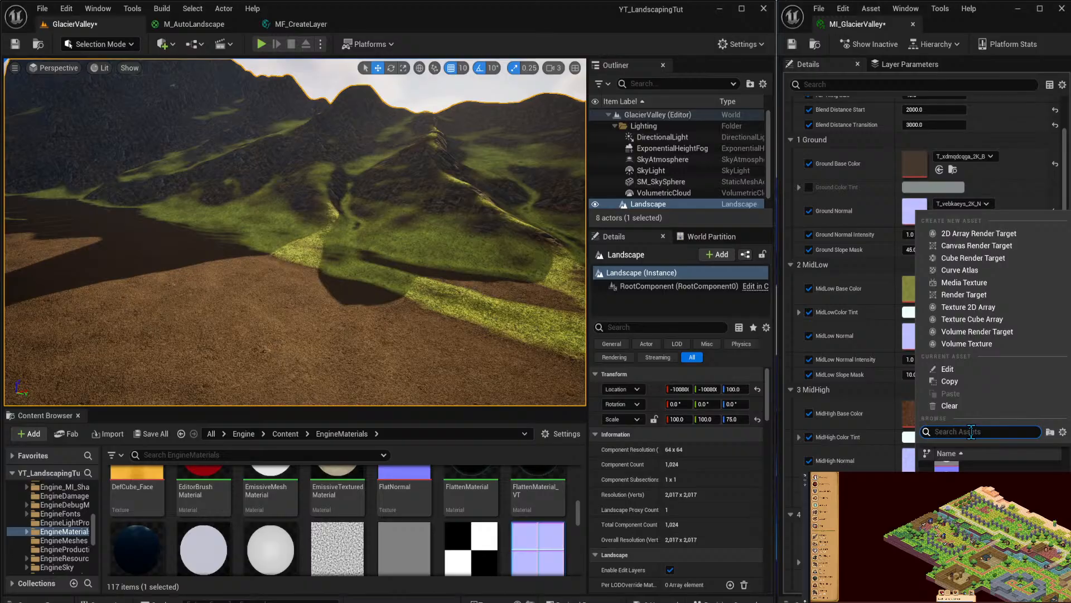
text(forest)
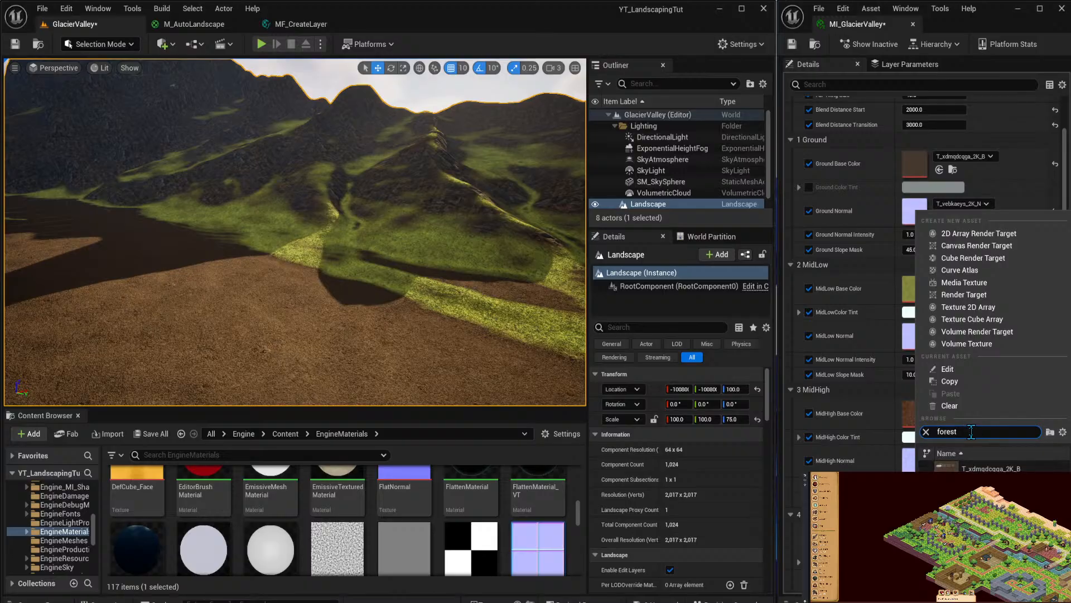
key(Return)
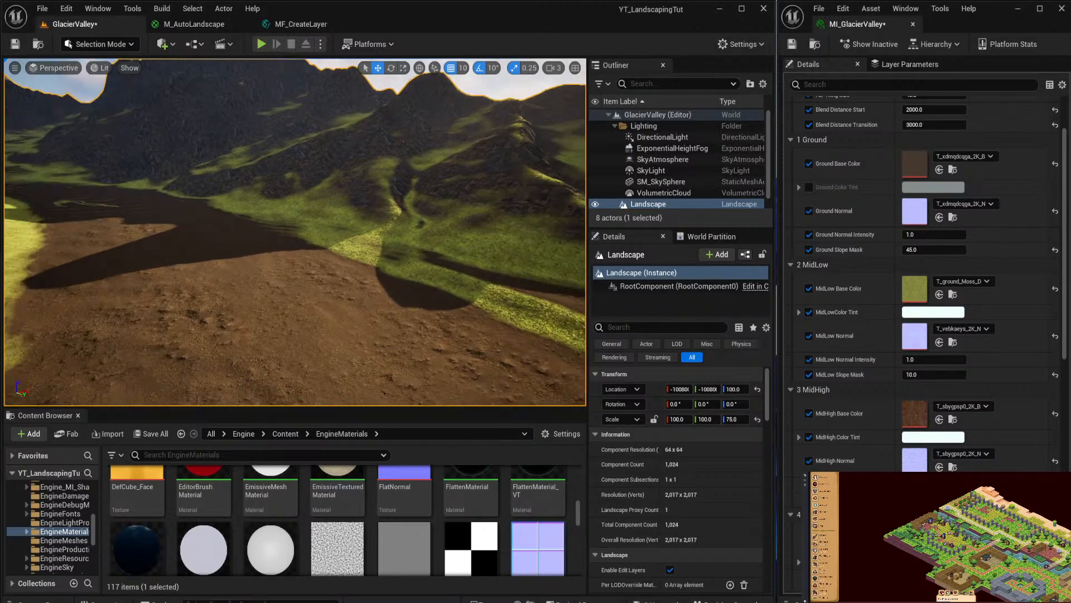
Examine the Ground texture on the valley floor up close, and how all layers blend across the cliffs and surrounding valley.
right_drag(295, 231, 167, 229)
right_drag(408, 235, 395, 289)
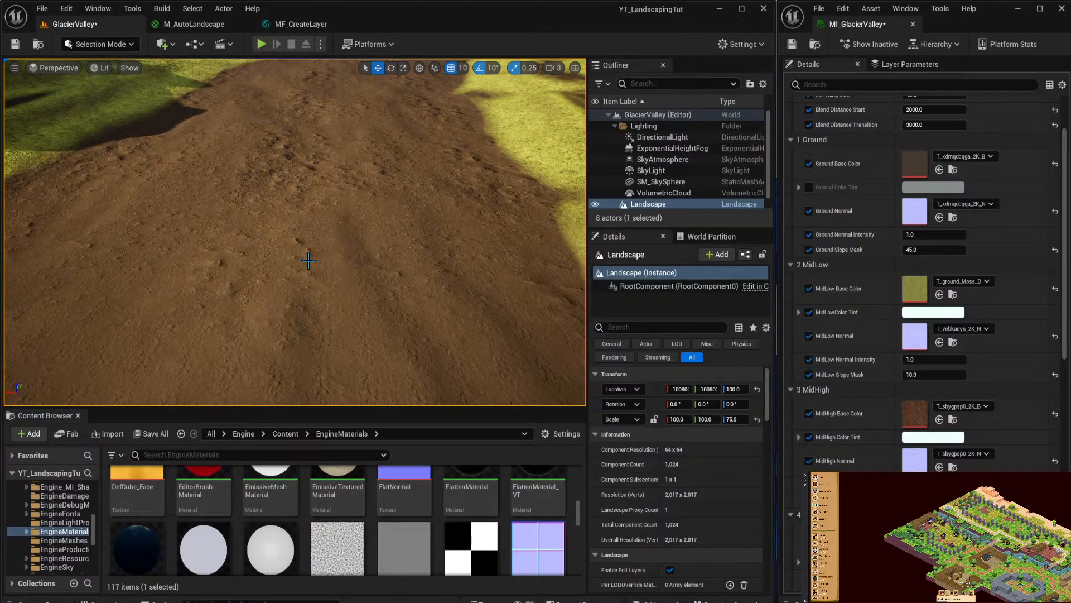
right_drag(429, 218, 295, 170)
key(w)
key(w)
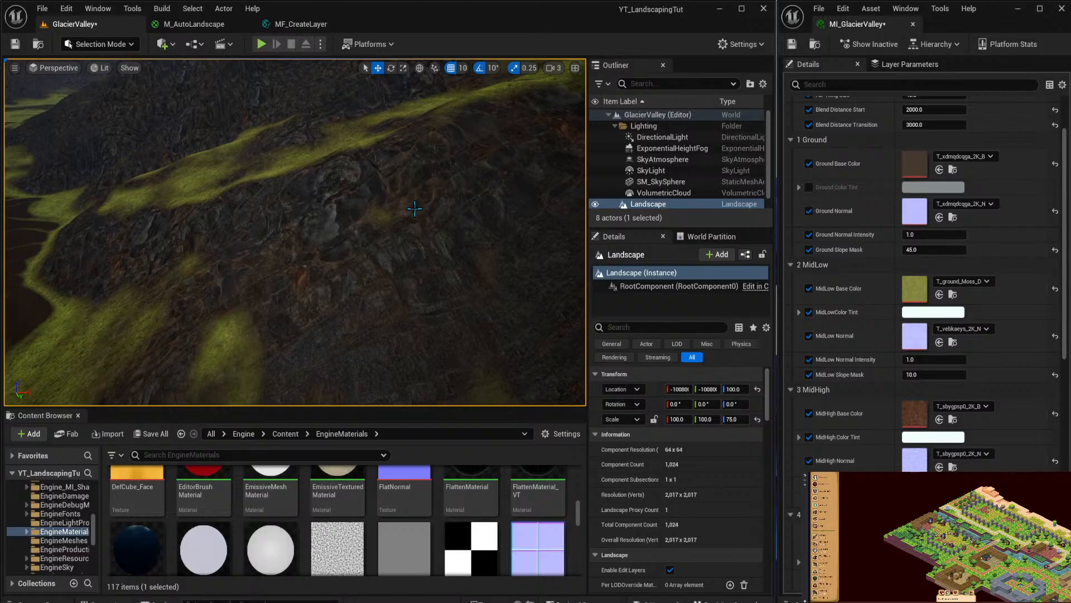
mouse_move(415, 208)
right_down()
mouse_move(279, 195)
mouse_move(296, 197)
mouse_move(285, 235)
mouse_move(257, 204)
mouse_move(237, 201)
mouse_move(312, 198)
mouse_move(279, 184)
mouse_move(281, 195)
mouse_move(424, 196)
mouse_move(402, 190)
mouse_move(447, 209)
mouse_move(519, 187)
mouse_move(553, 190)
mouse_move(541, 189)
mouse_move(549, 181)
mouse_move(415, 220)
right_up()
key(w)
key(w)
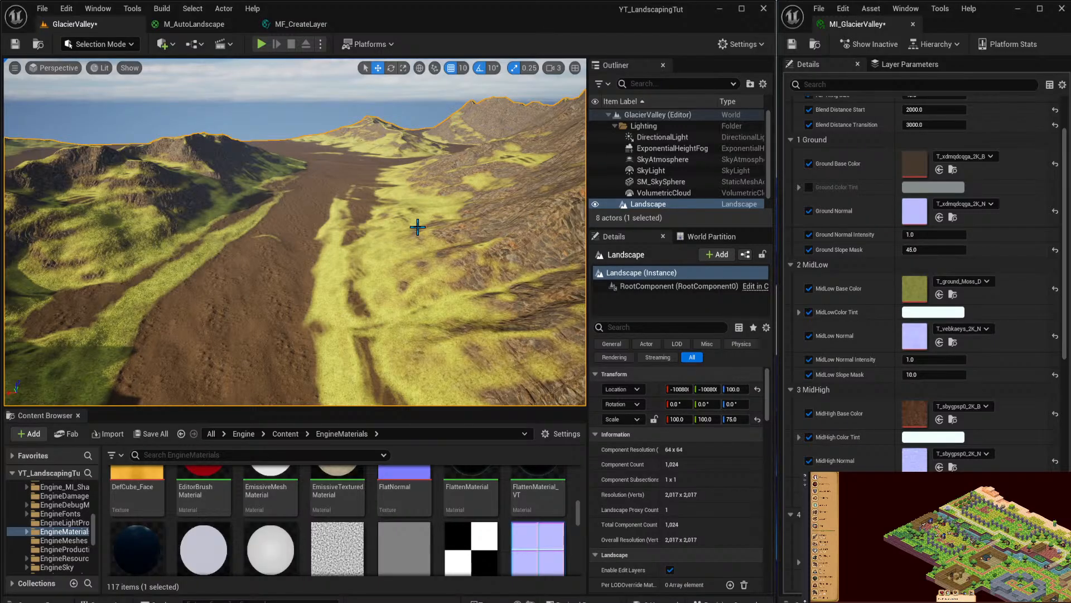
right_drag(415, 228, 248, 229)
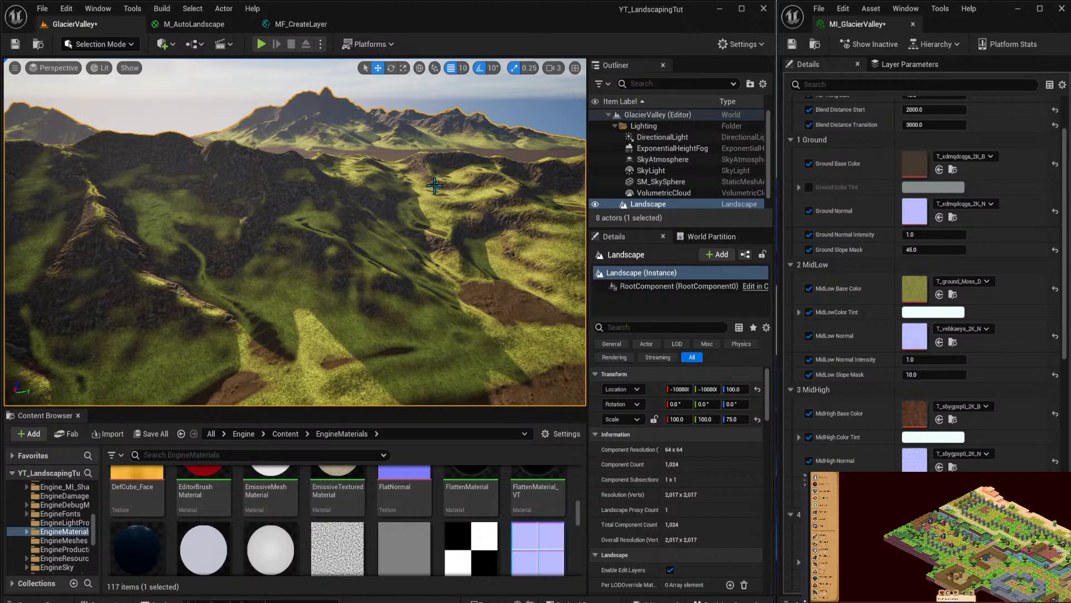
right_drag(479, 165, 547, 168)
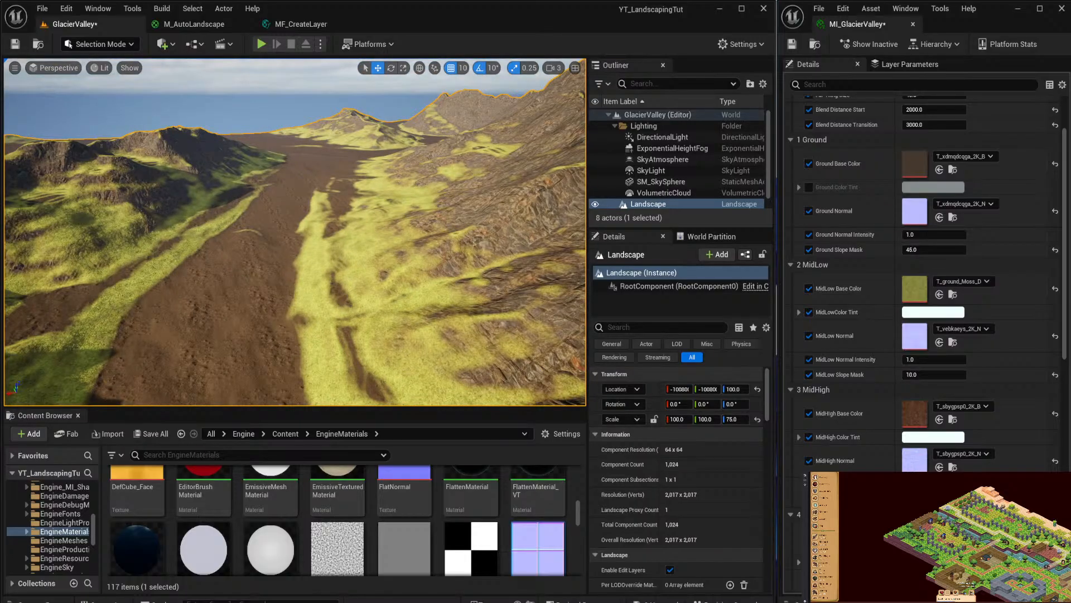